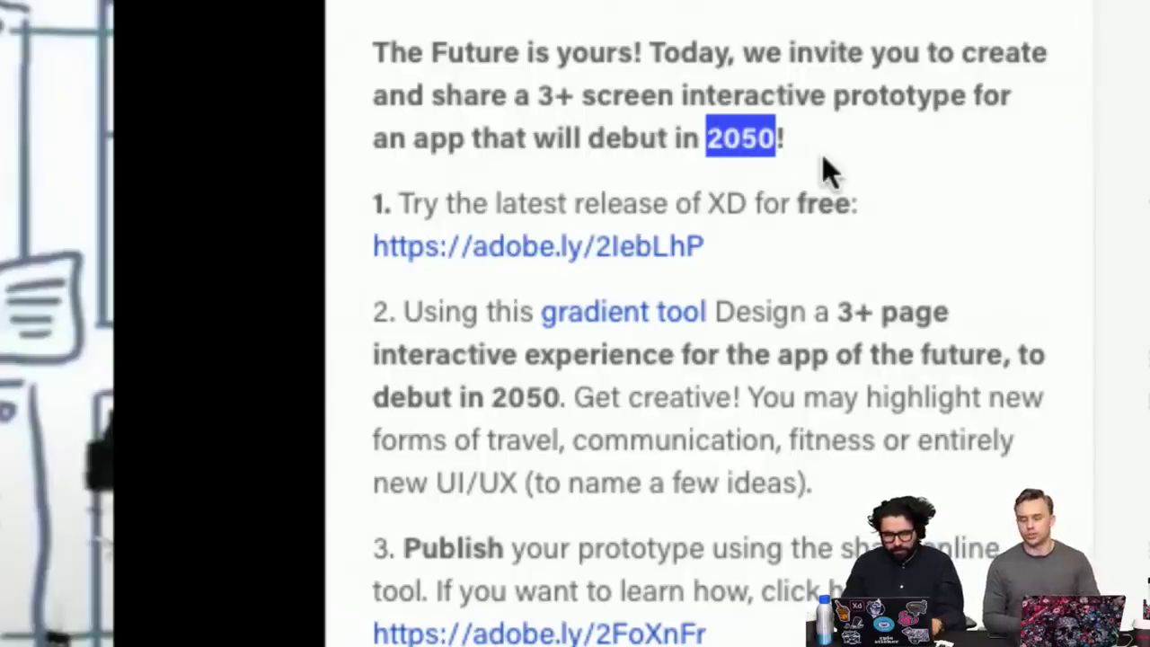
- Open the gradient tool linked in the second task of the 2050 app challenge brief
double_click(725, 203)
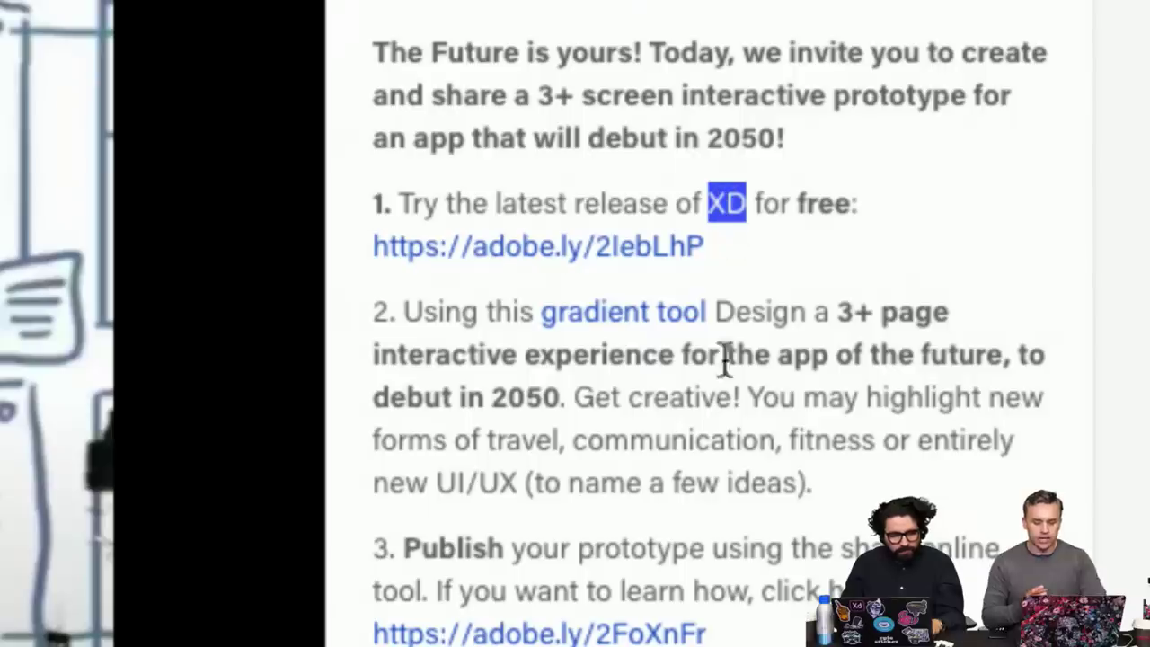
left_click(563, 316)
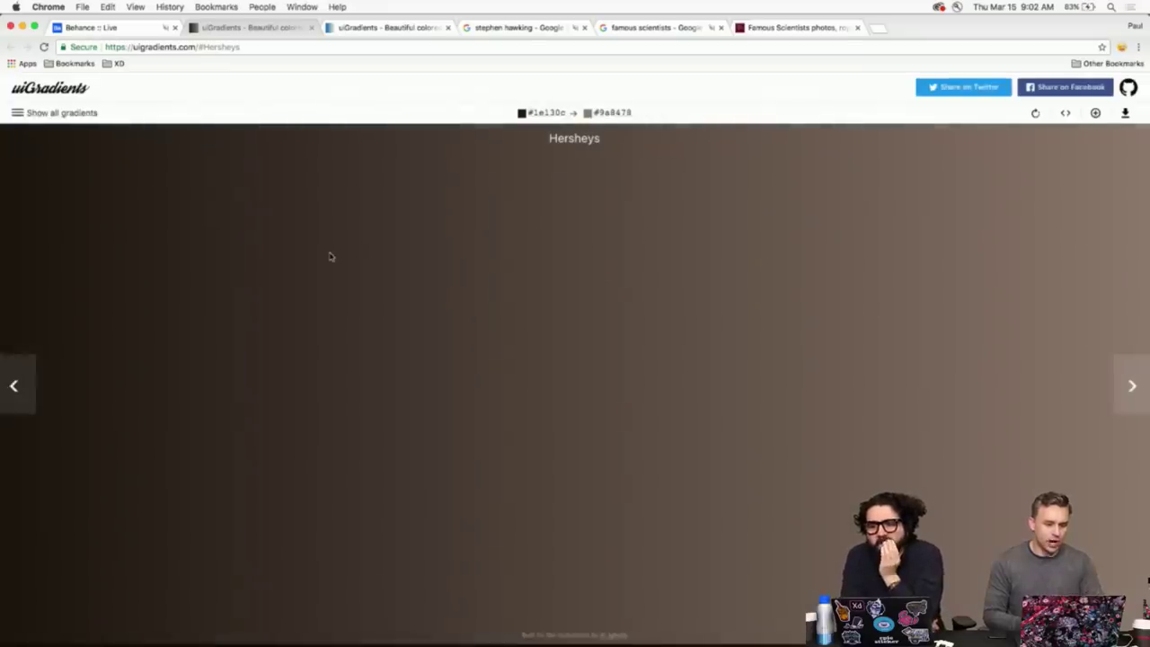
left_click(44, 47)
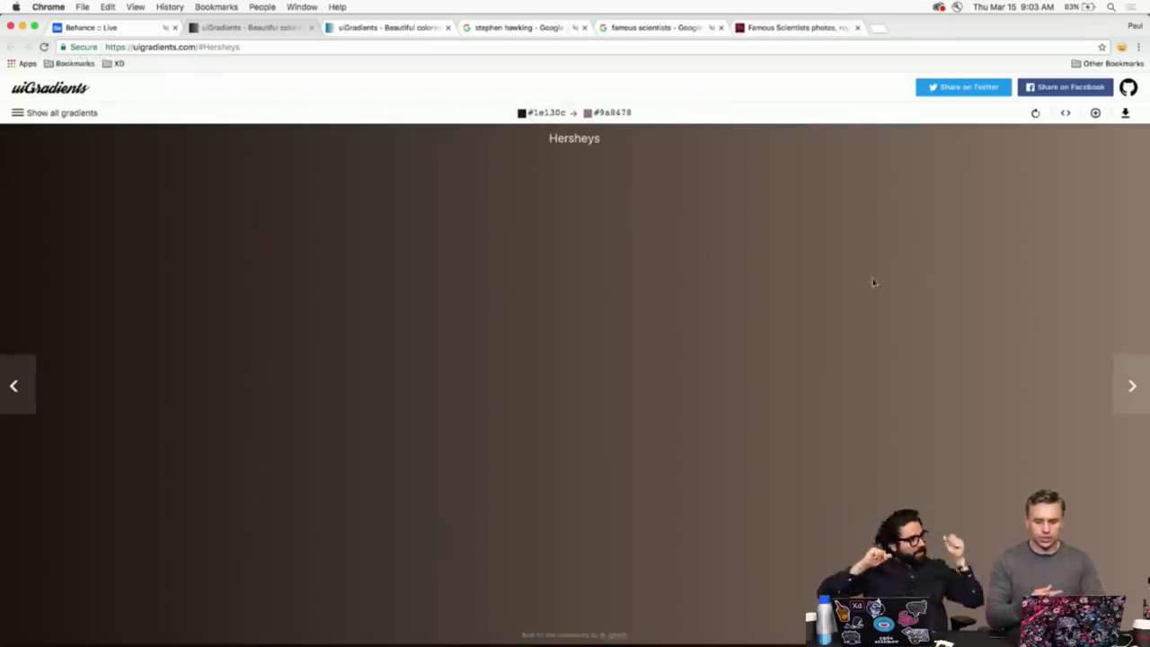
- Browse through the uiGradients collection and settle on the Shore gradient
left_click(1130, 388)
left_click(1131, 388)
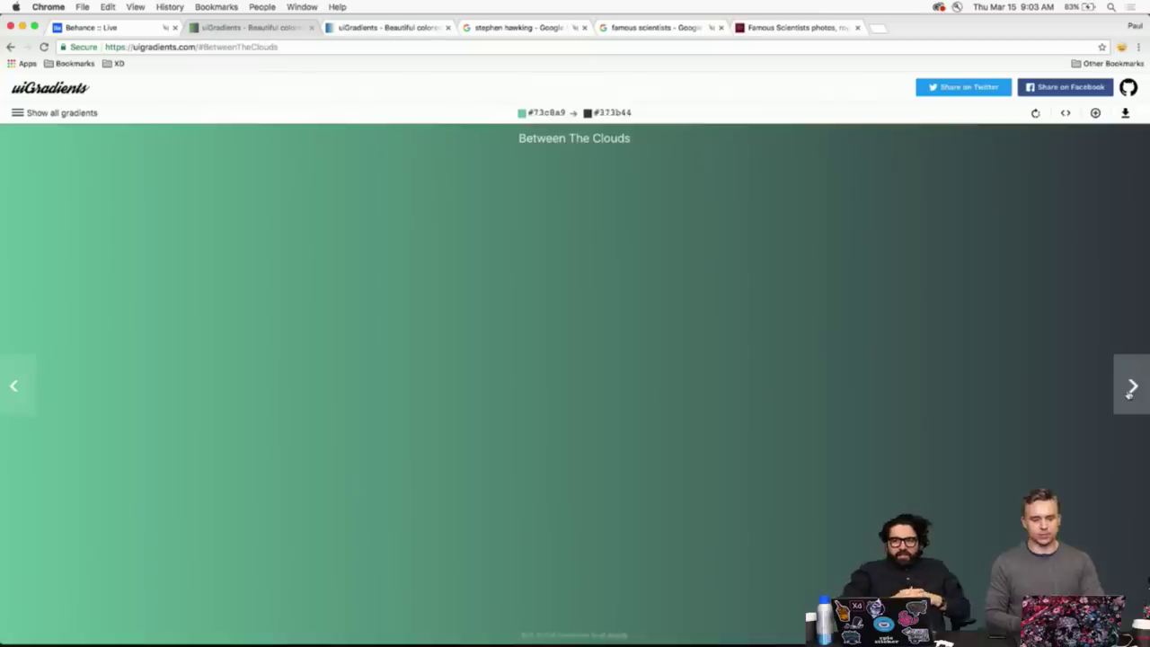
left_click(1131, 388)
left_click(1131, 388)
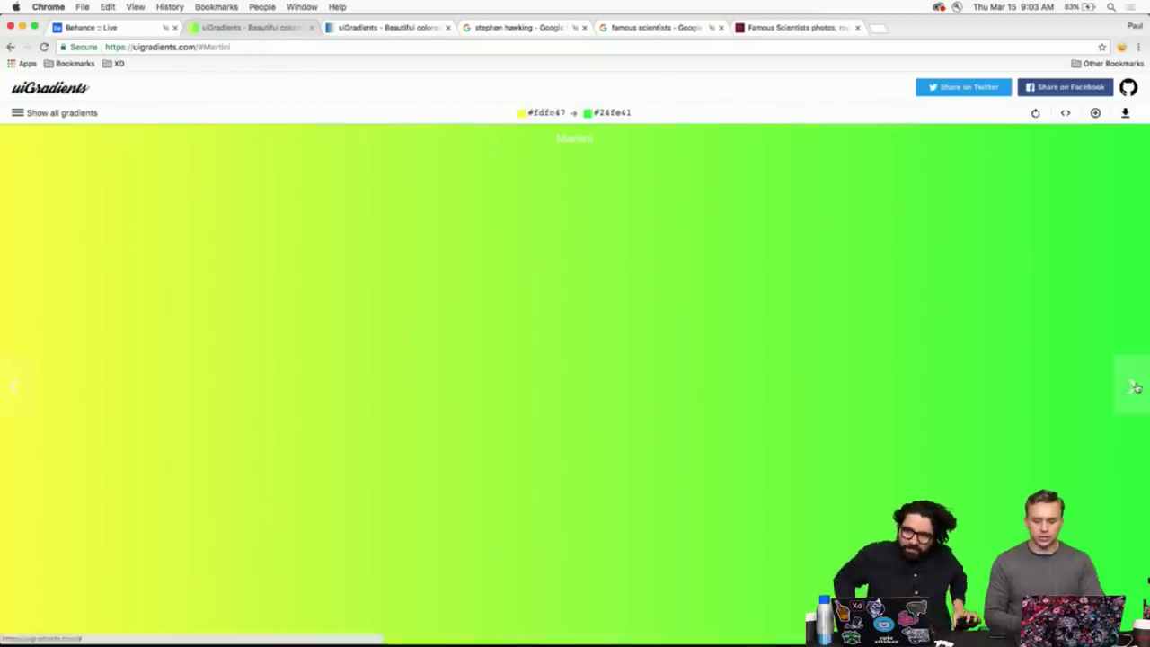
left_click(1133, 387)
left_click(1133, 387)
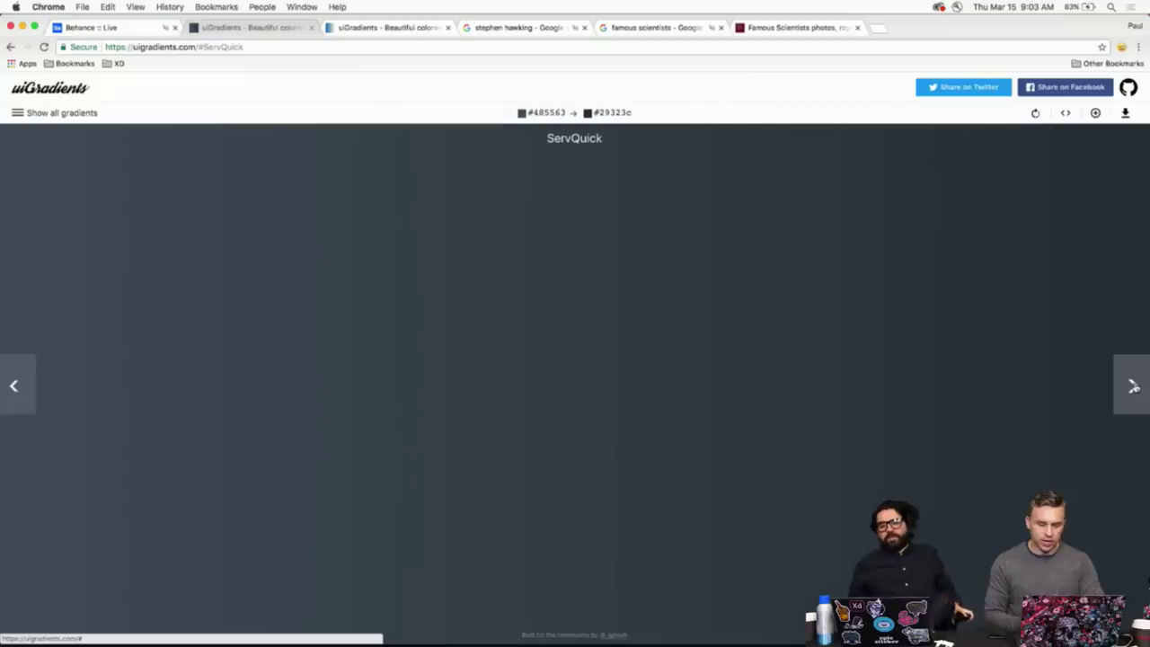
left_click(1134, 387)
left_click(1133, 387)
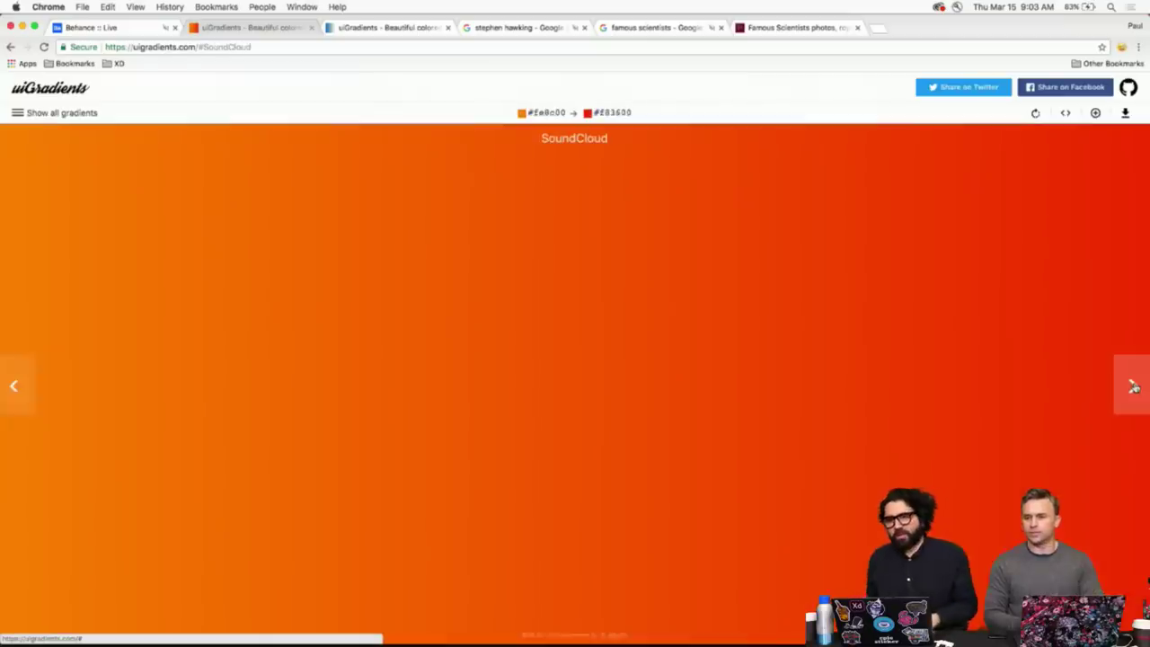
left_click(1134, 386)
left_click(1133, 386)
left_click(1134, 386)
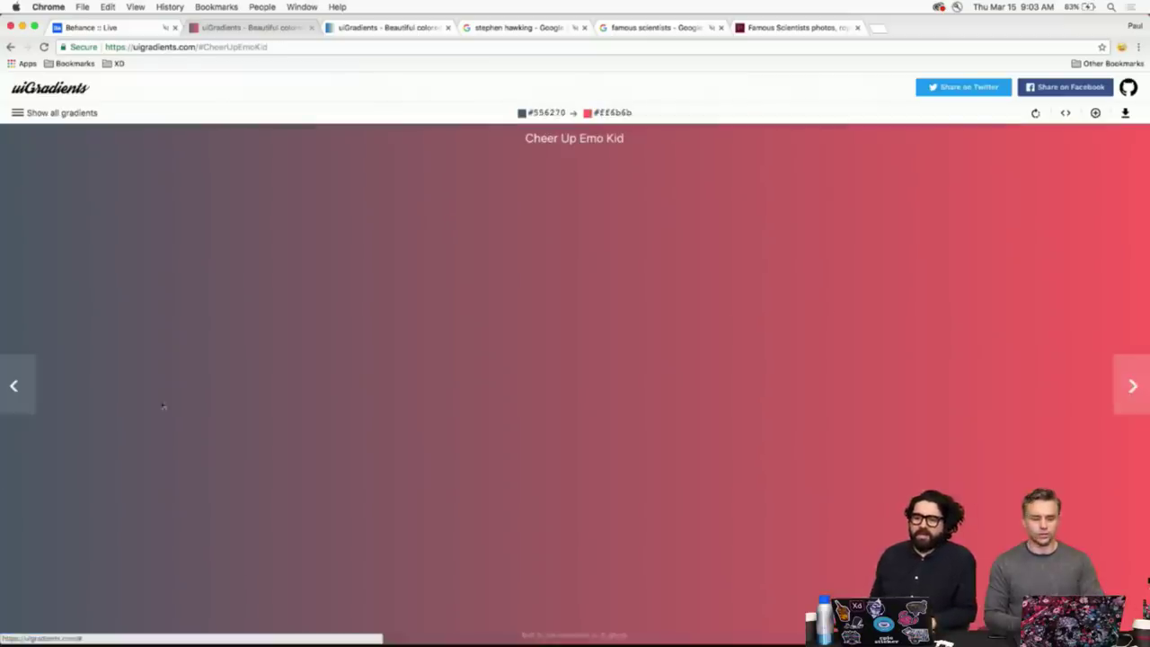
left_click(14, 388)
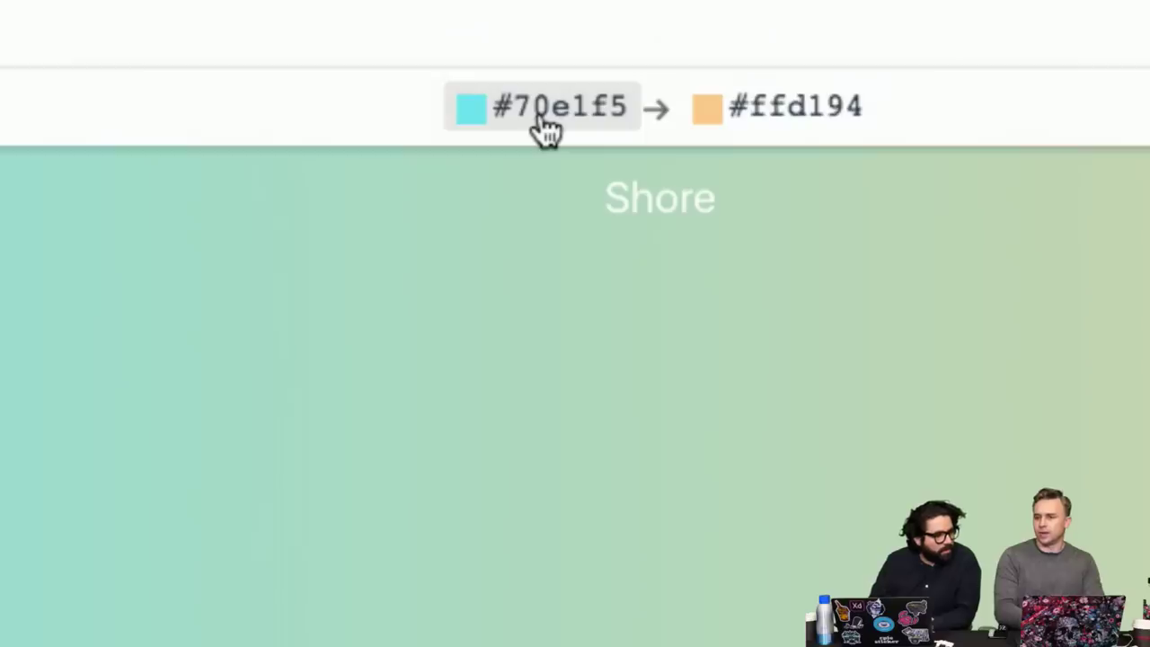
- Switch to Adobe XD and set the first colour of the artboard's linear gradient fill to #1E130C
mouse_move(264, 636)
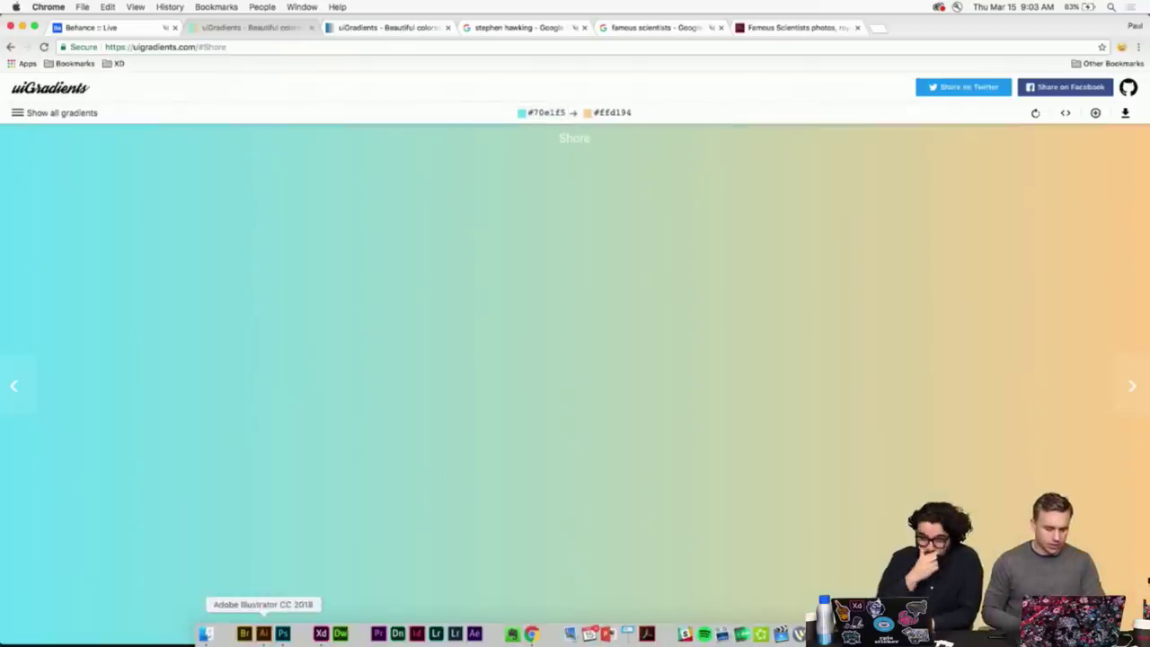
left_click(321, 634)
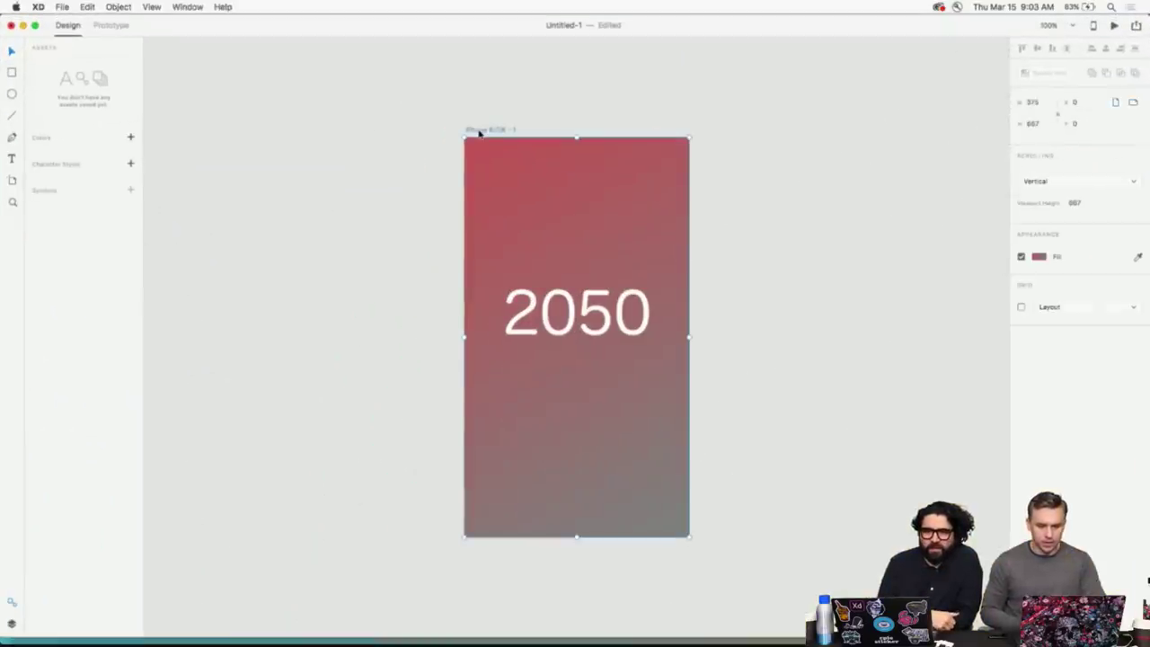
left_click(1038, 257)
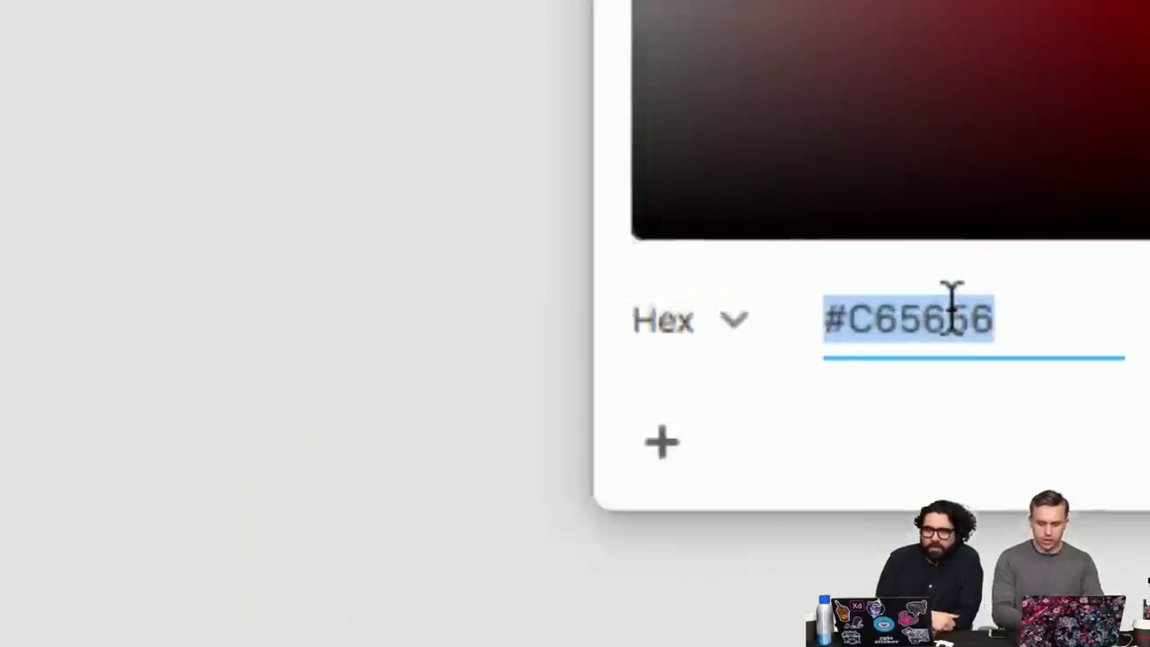
type("#1e130c")
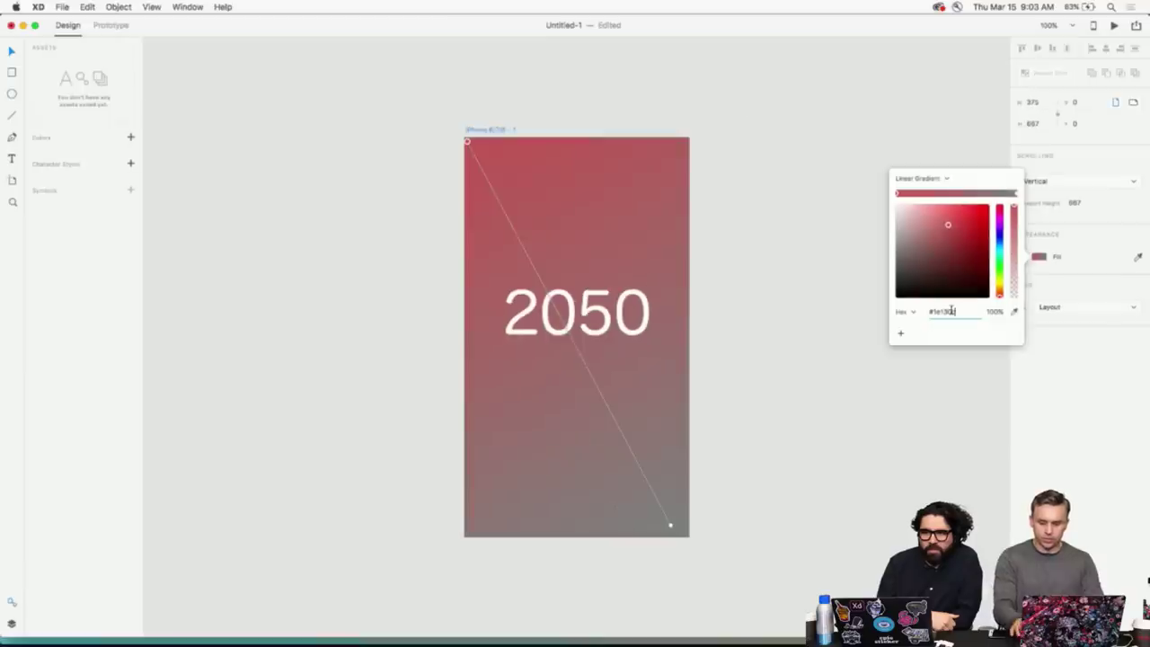
key("Return")
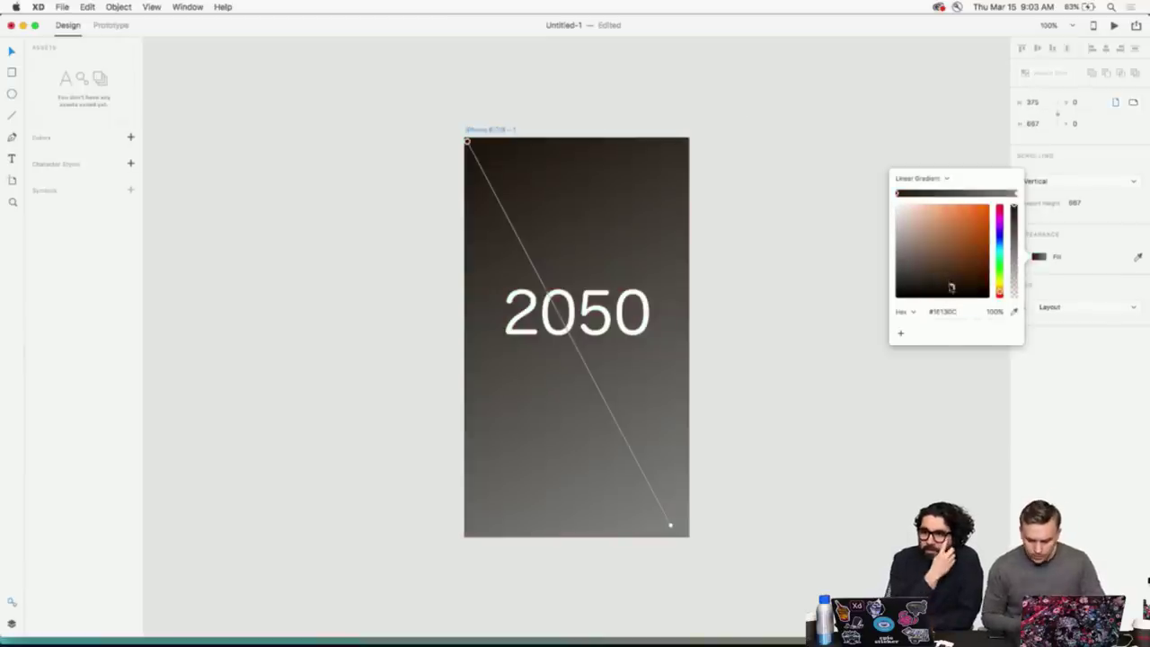
- Change the first colour of the artboard's linear gradient to a lighter tan brown
left_click_drag(950, 287, 929, 225)
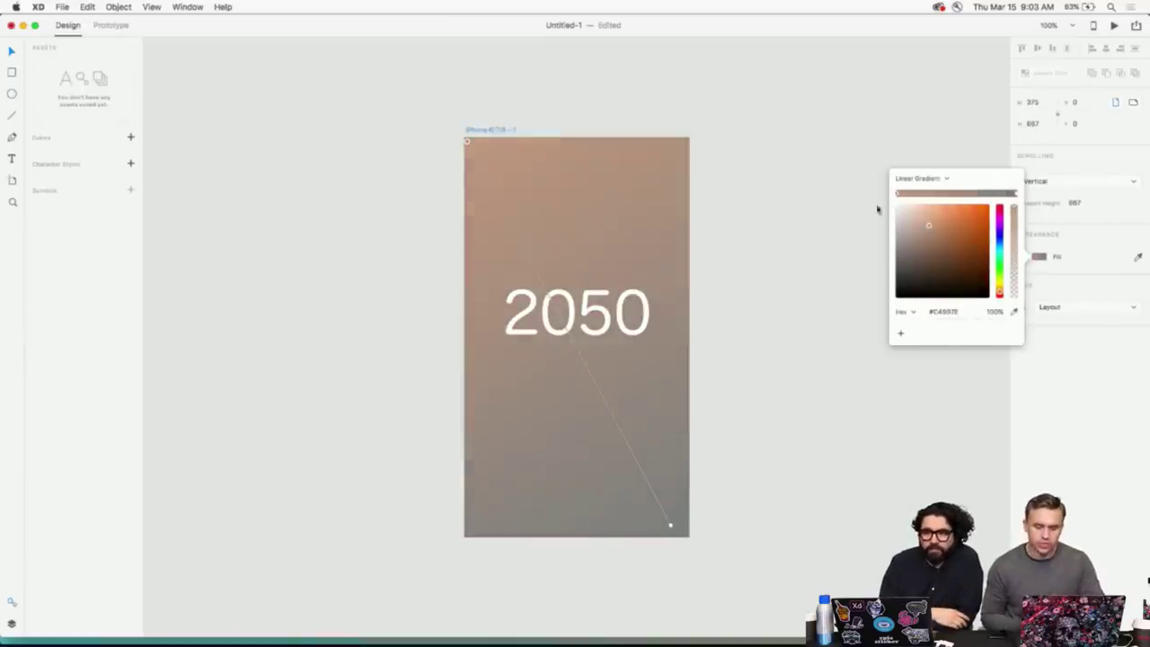
left_click(910, 314)
left_click(966, 335)
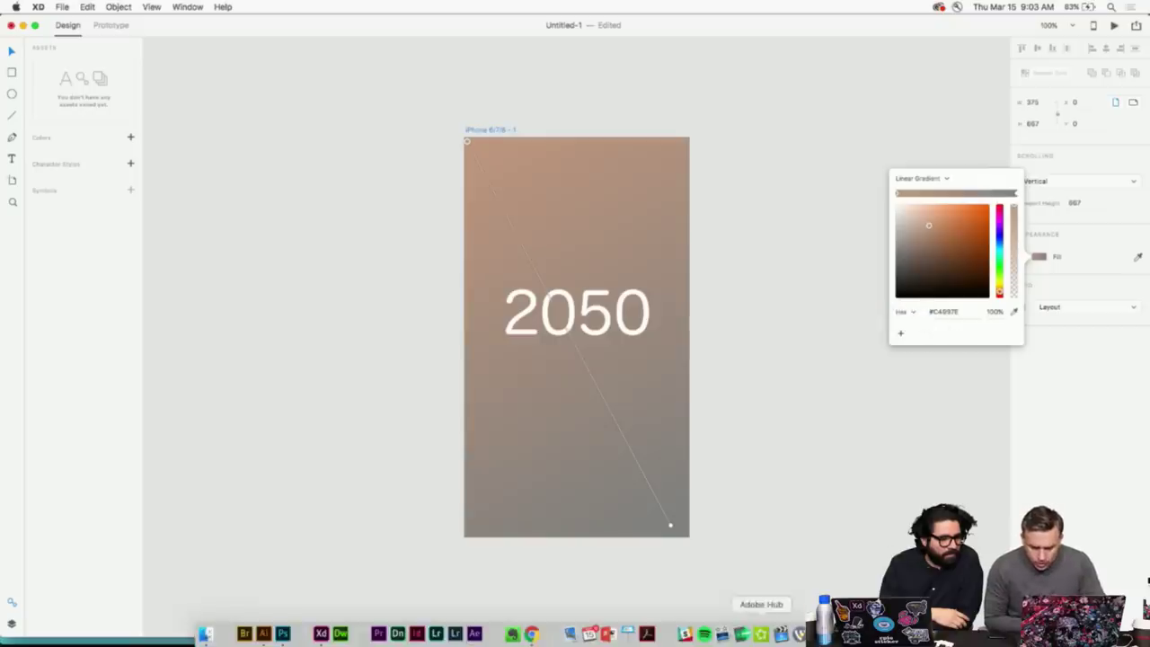
left_click(531, 633)
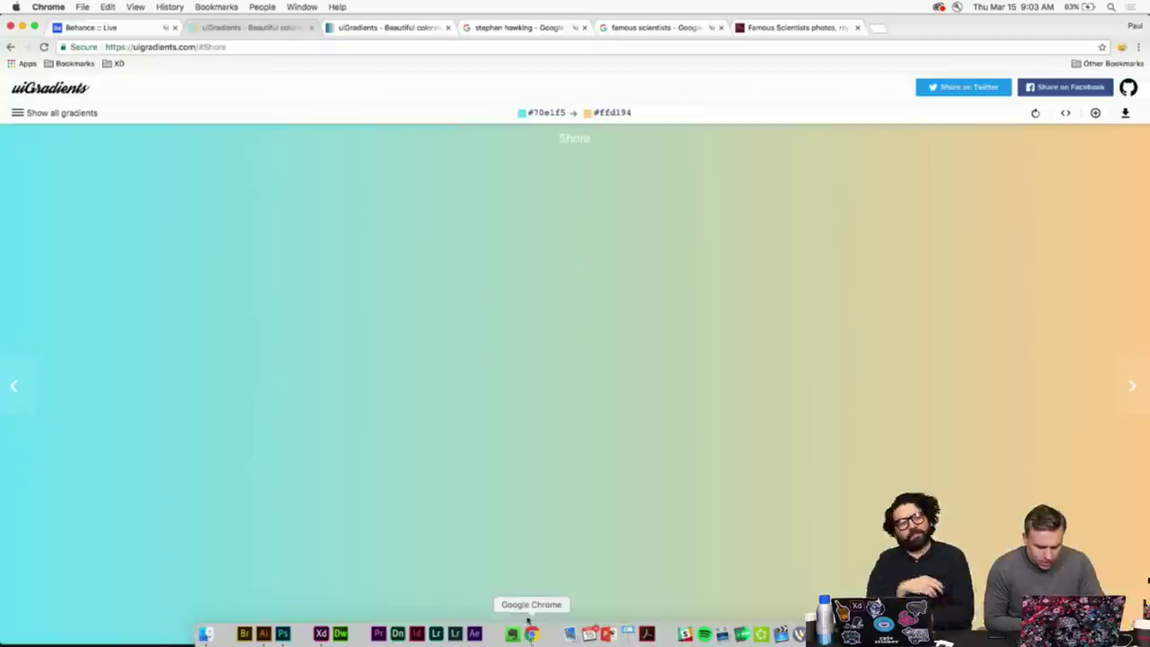
left_click(611, 112)
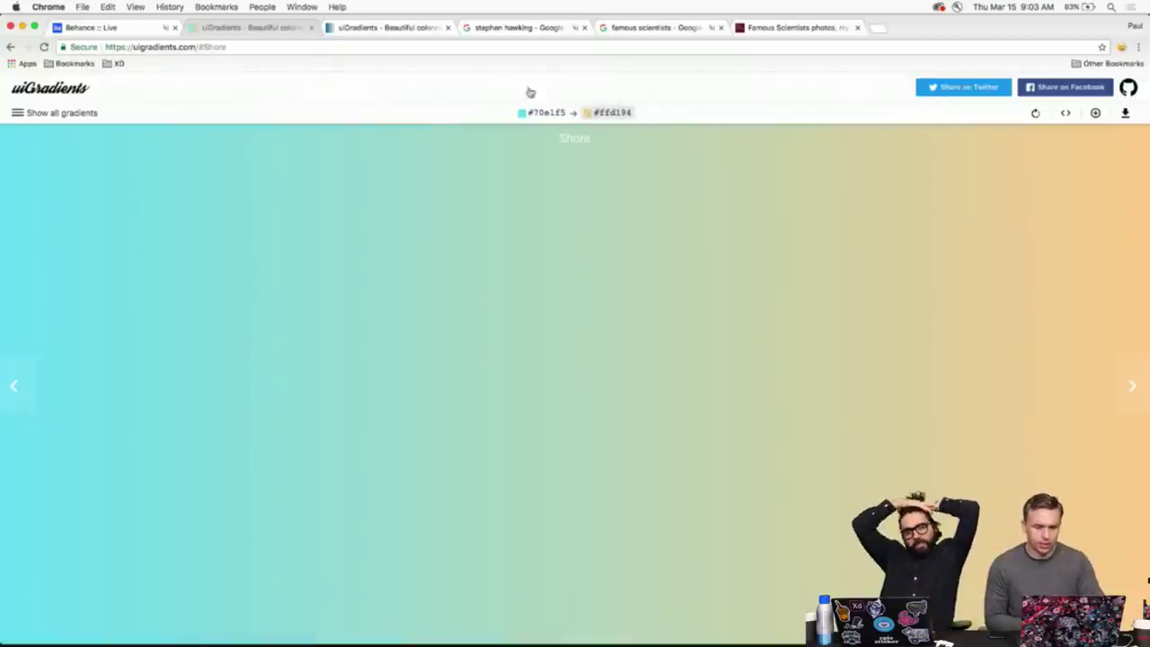
left_click(23, 28)
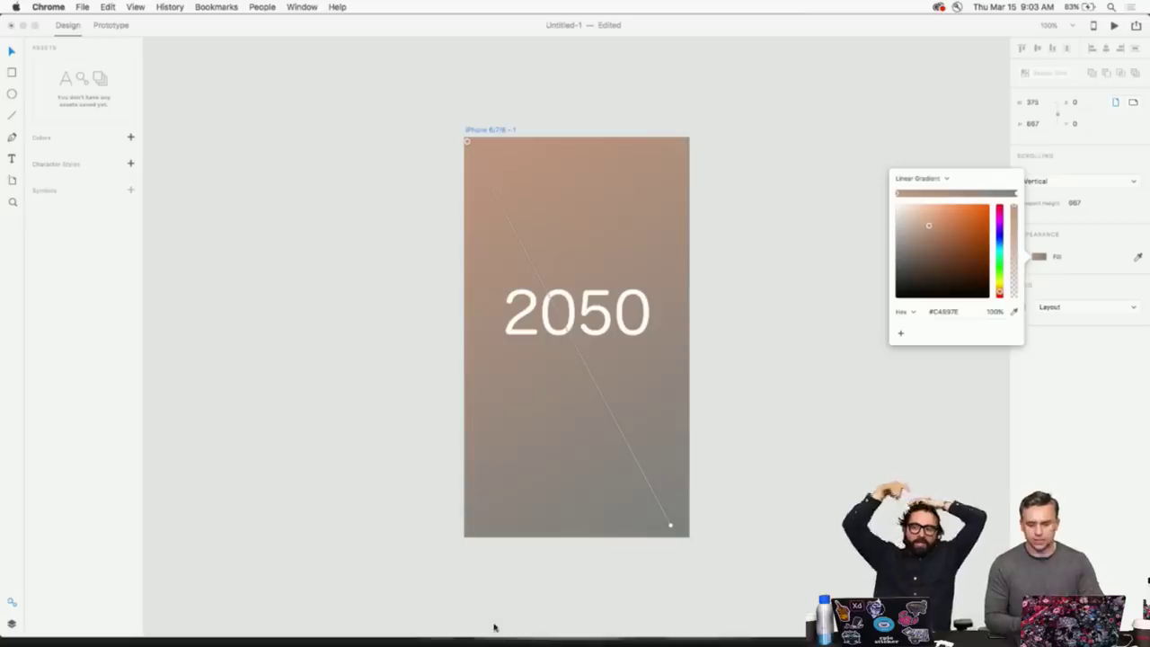
mouse_move(340, 640)
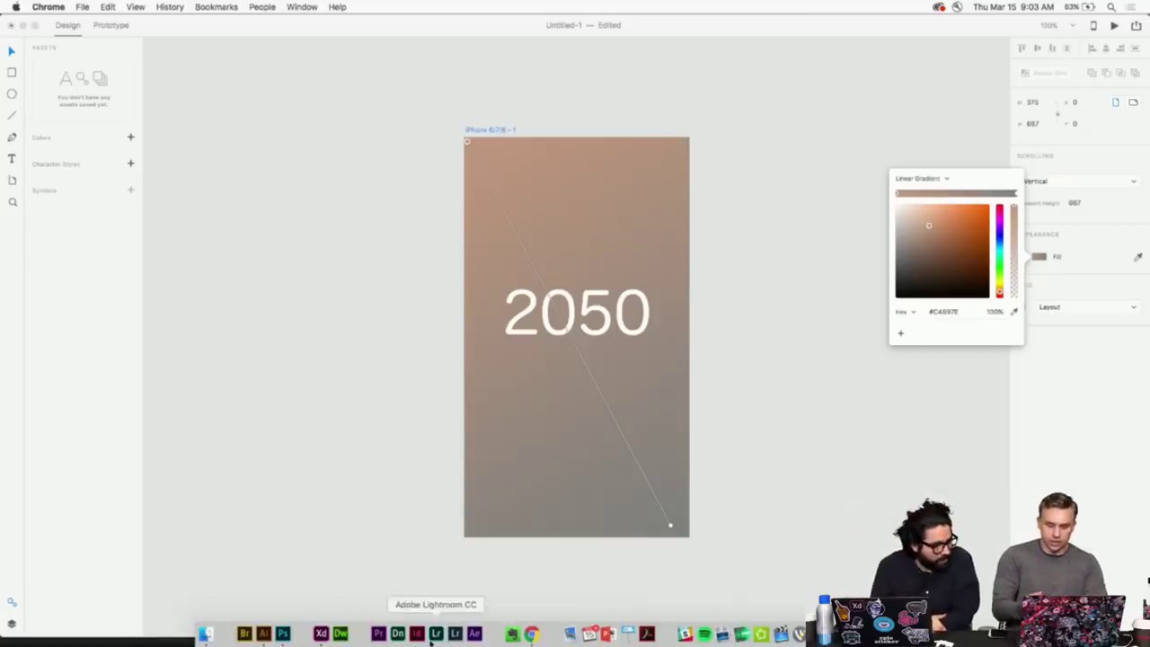
- Switch to Chrome, download the Shore gradient as a JPG, and show the downloaded file in Finder
left_click(531, 634)
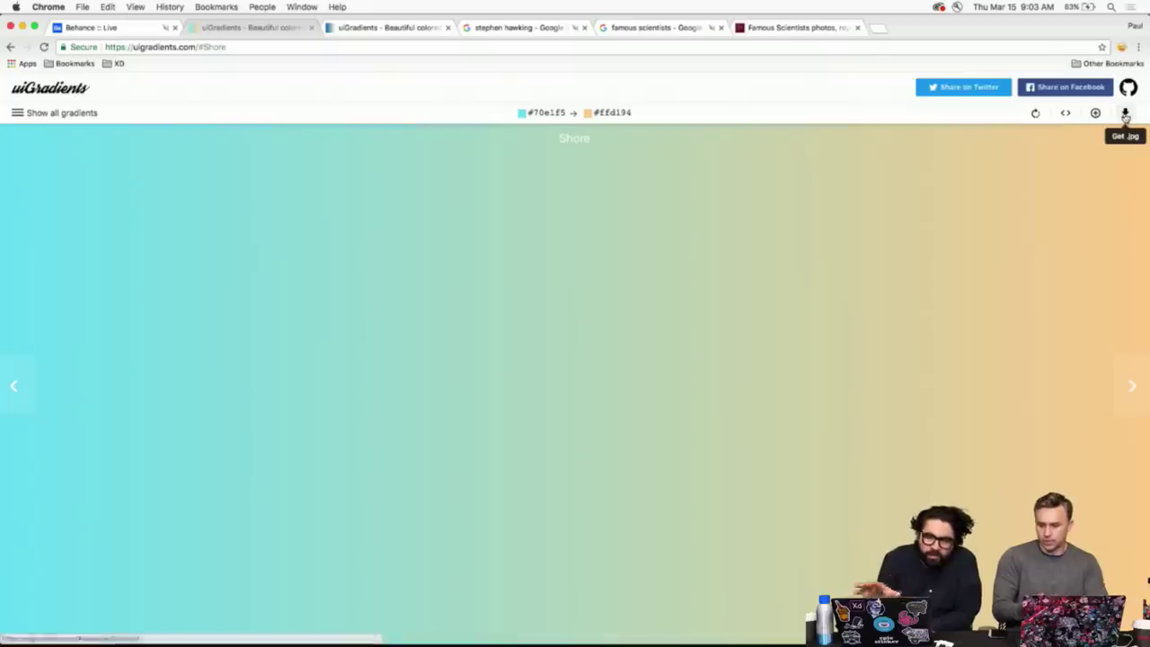
left_click(1125, 113)
left_click(124, 633)
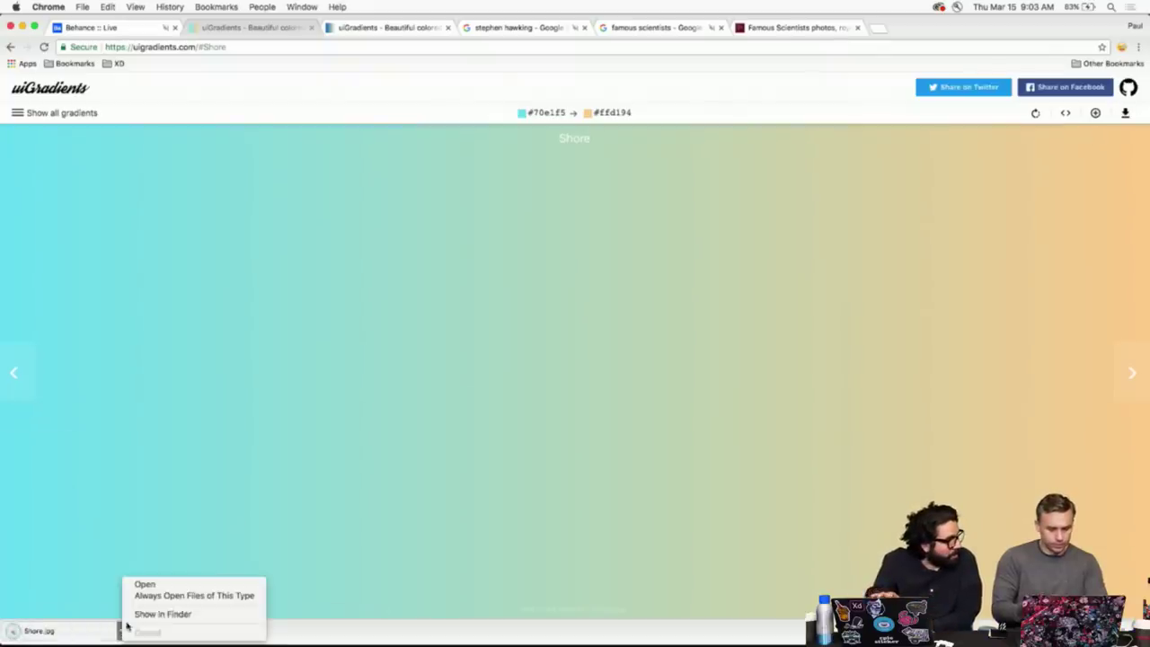
left_click(162, 613)
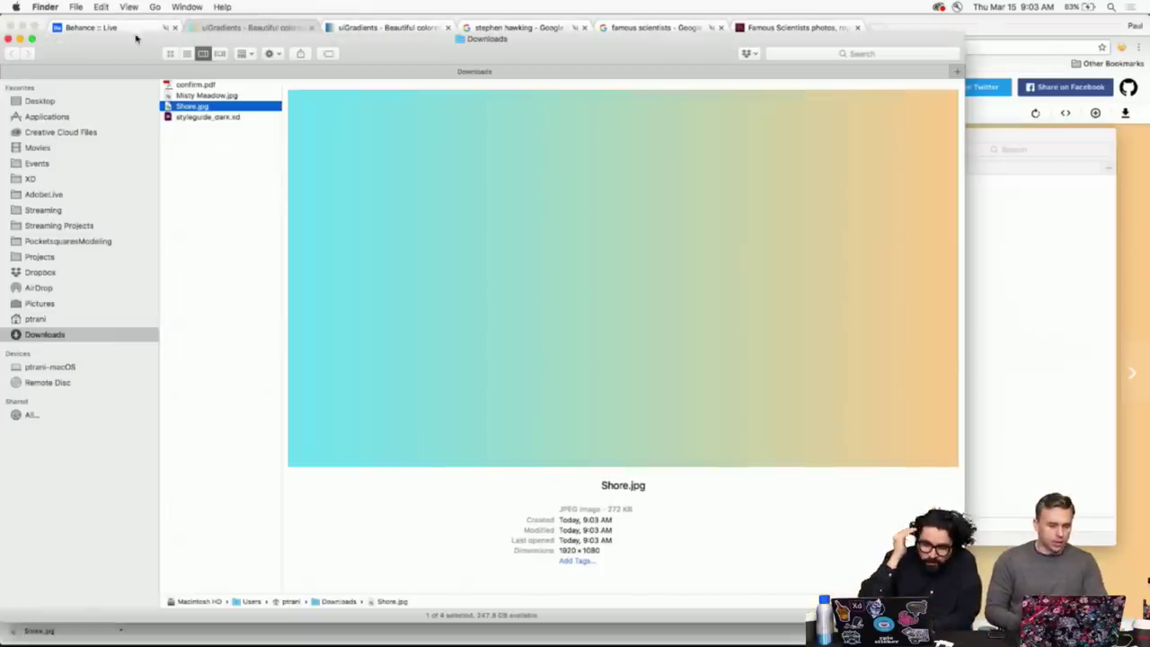
- Bring Shore.jpg from the Downloads folder onto the Adobe XD canvas, over the 2050 artboard
left_click_drag(126, 54, 684, 90)
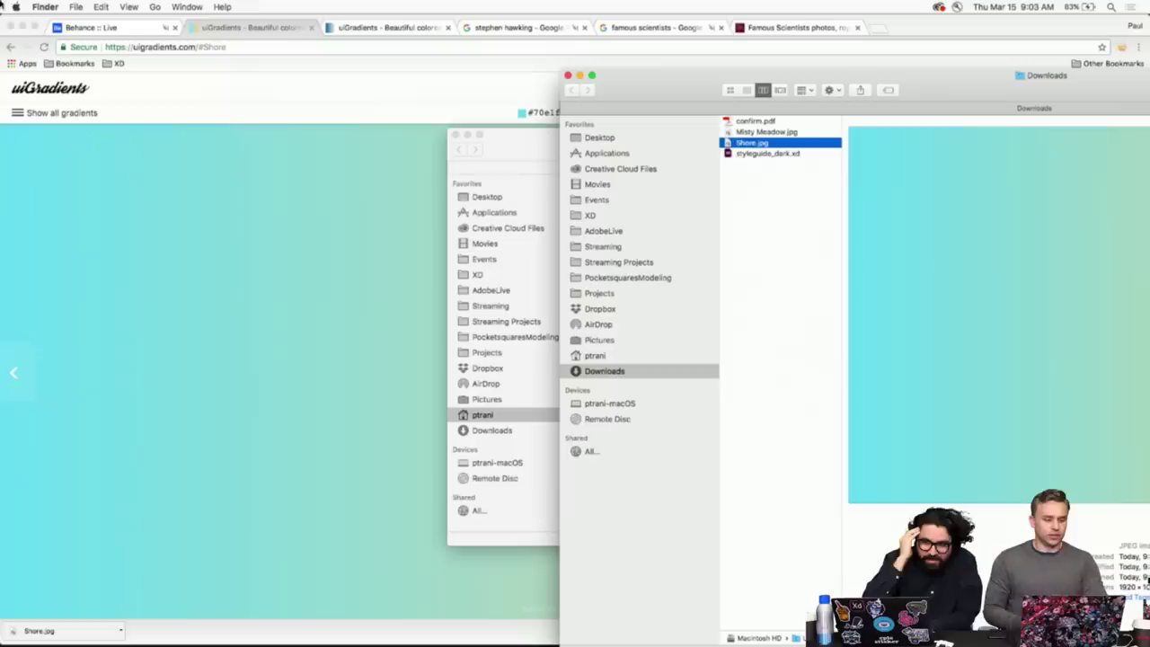
left_click(22, 27)
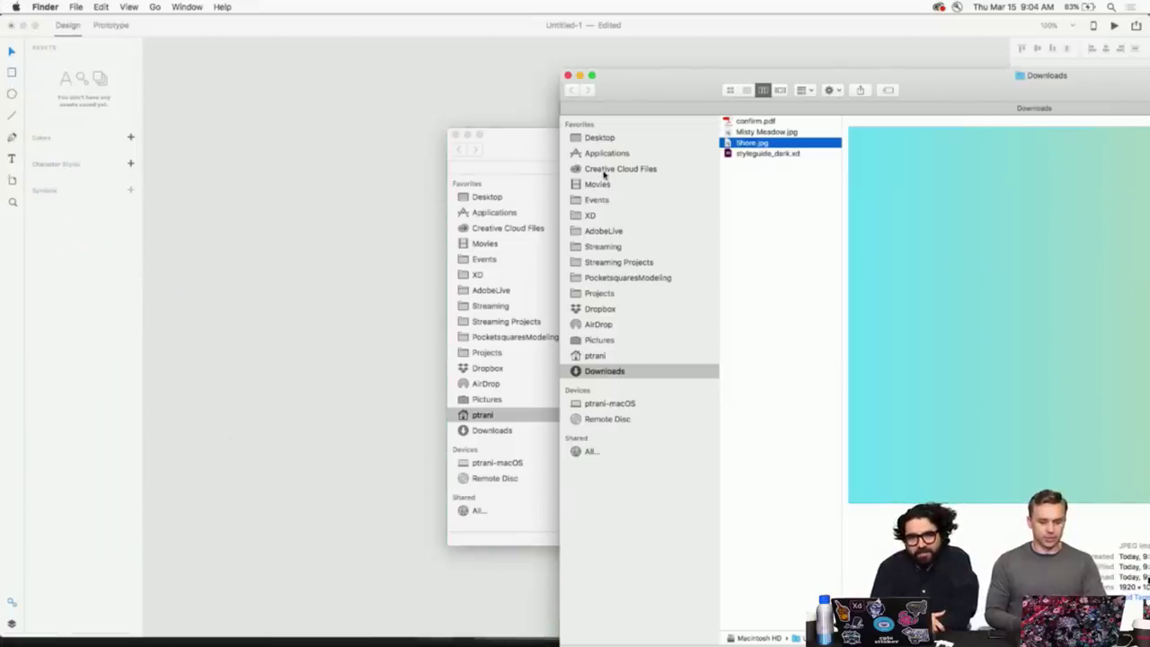
left_click_drag(745, 146, 293, 126)
left_click(254, 98)
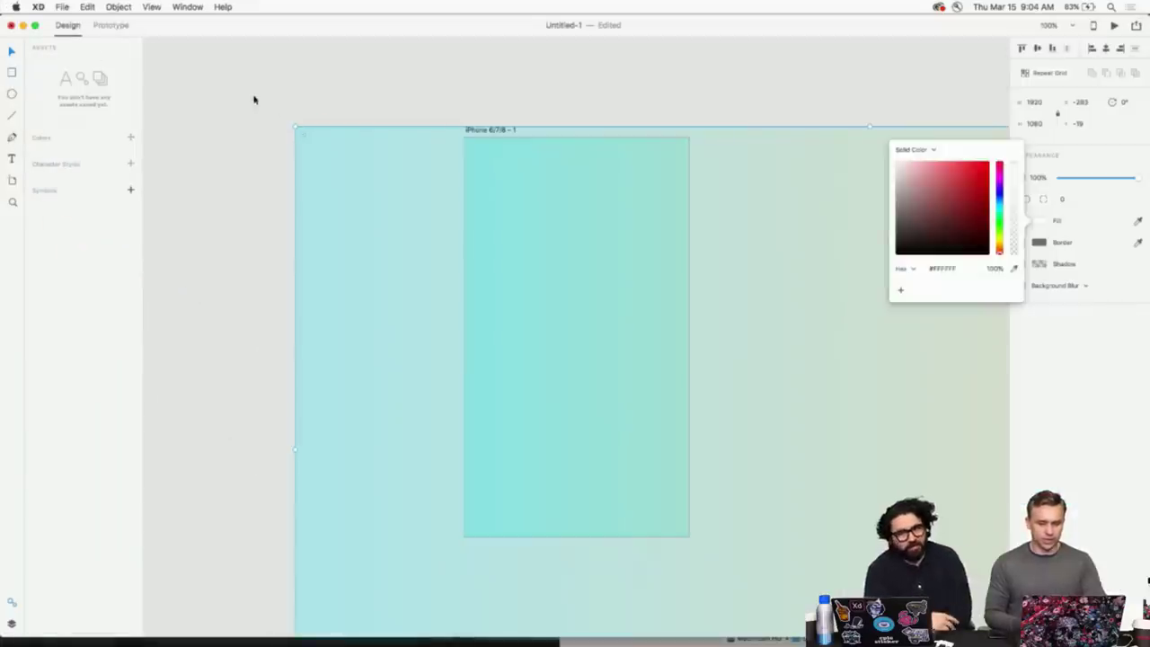
- Scale the gradient image down to about 1202 × 676 and position it so that it covers the whole artboard
left_click_drag(508, 259, 490, 374)
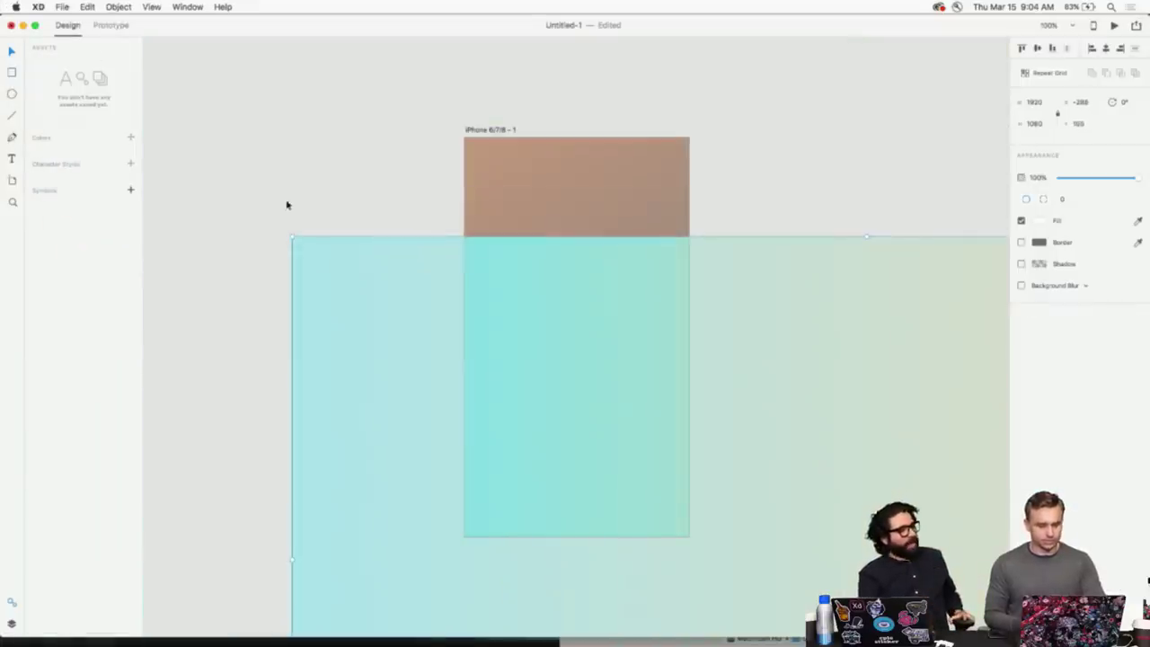
left_click_drag(292, 239, 565, 462)
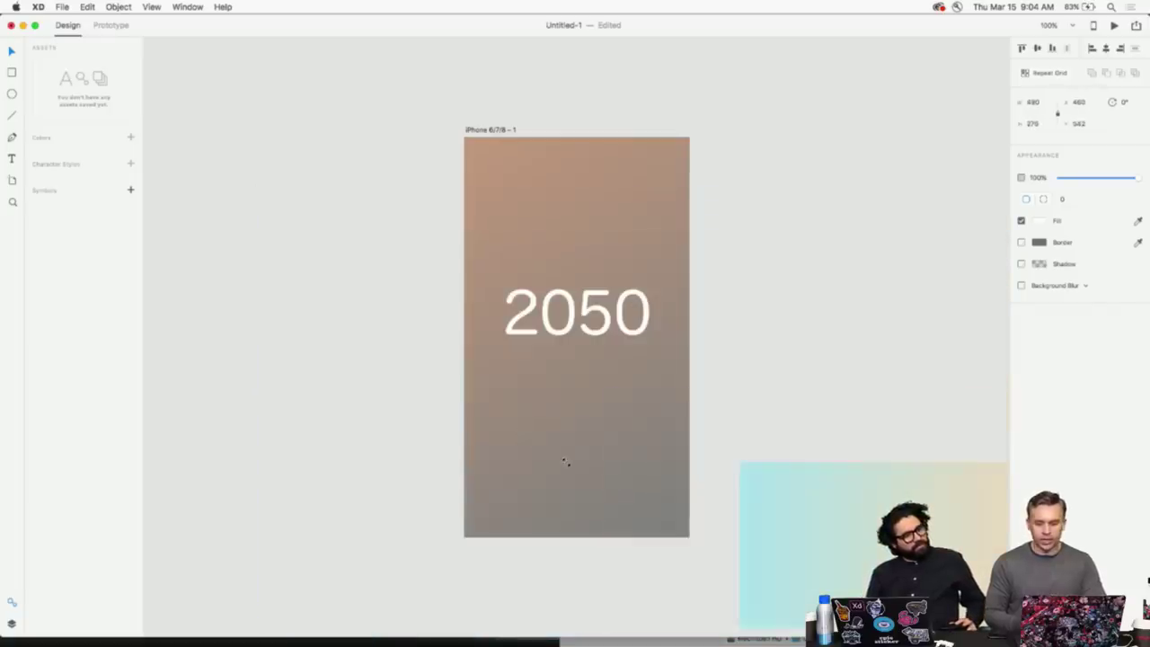
left_click_drag(791, 503, 461, 410)
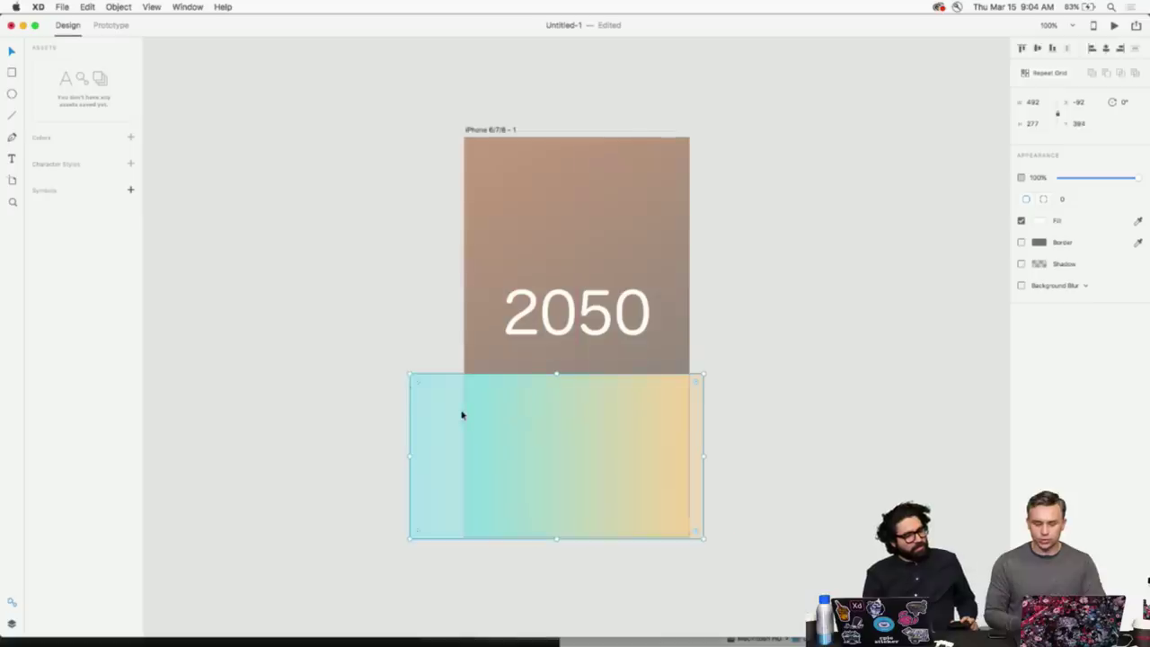
left_click_drag(405, 375, 224, 149)
left_click_drag(306, 375, 298, 264)
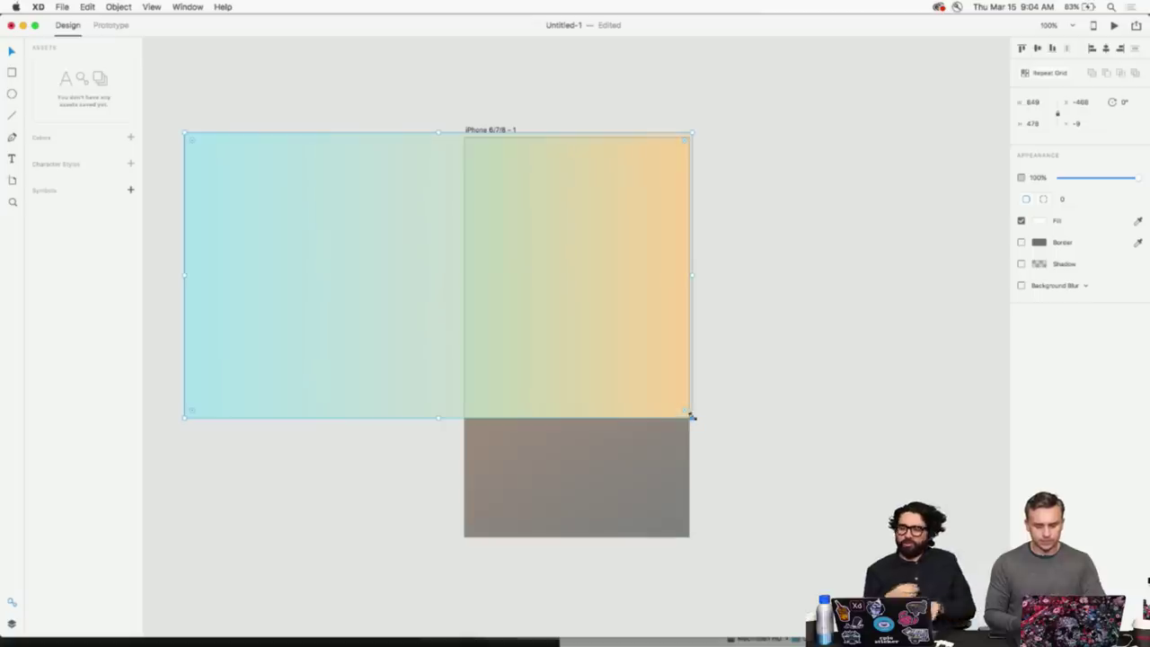
left_click_drag(691, 415, 706, 478)
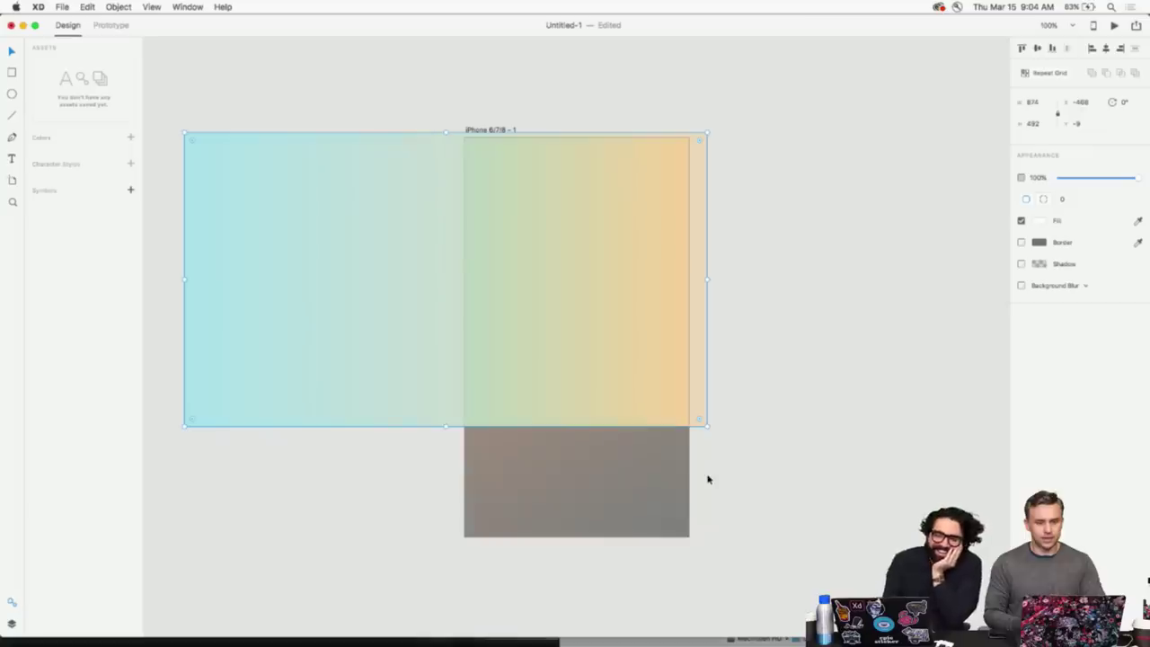
left_click_drag(706, 423, 905, 566)
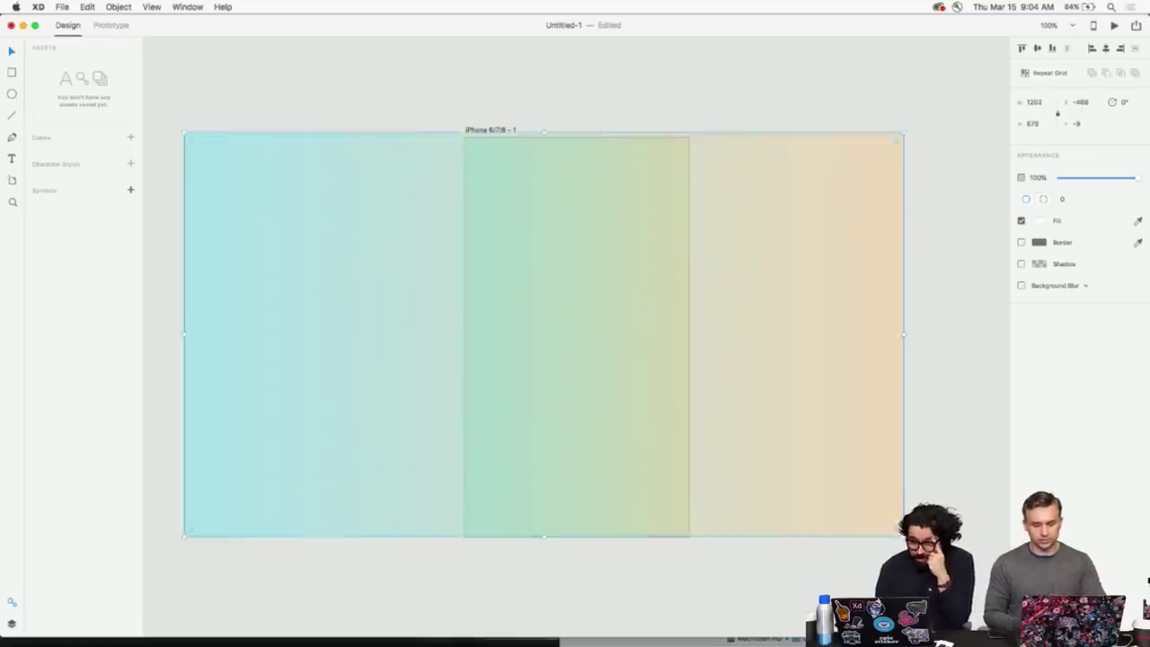
- Send the gradient image behind the 2050 text and deselect it
right_click(369, 249)
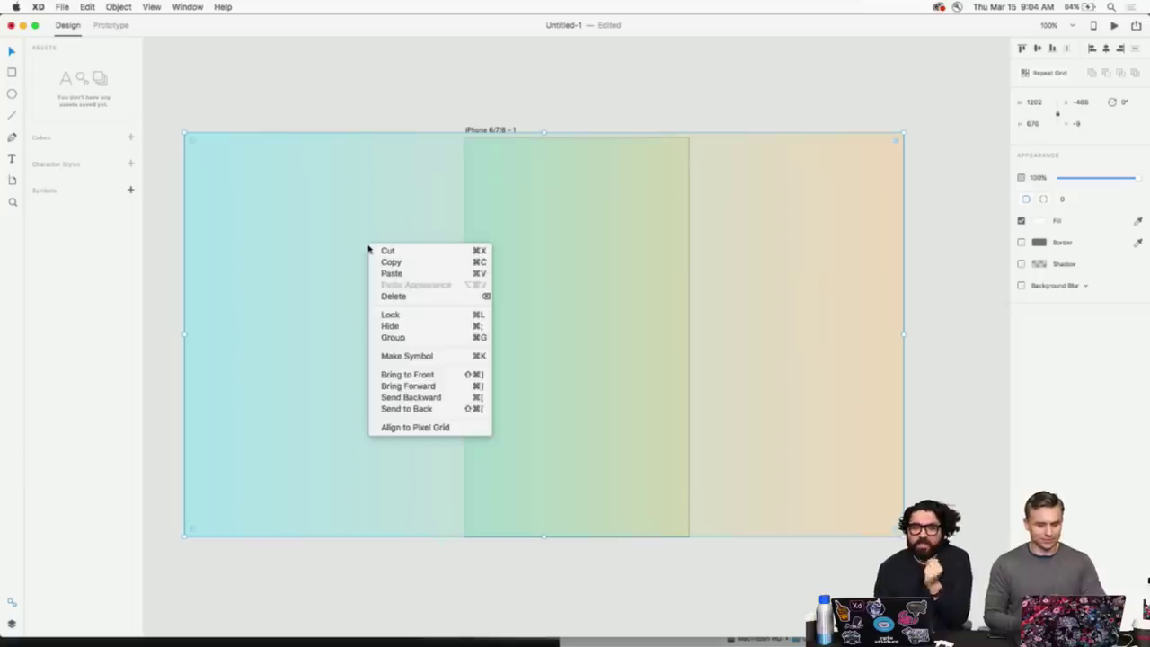
left_click(393, 410)
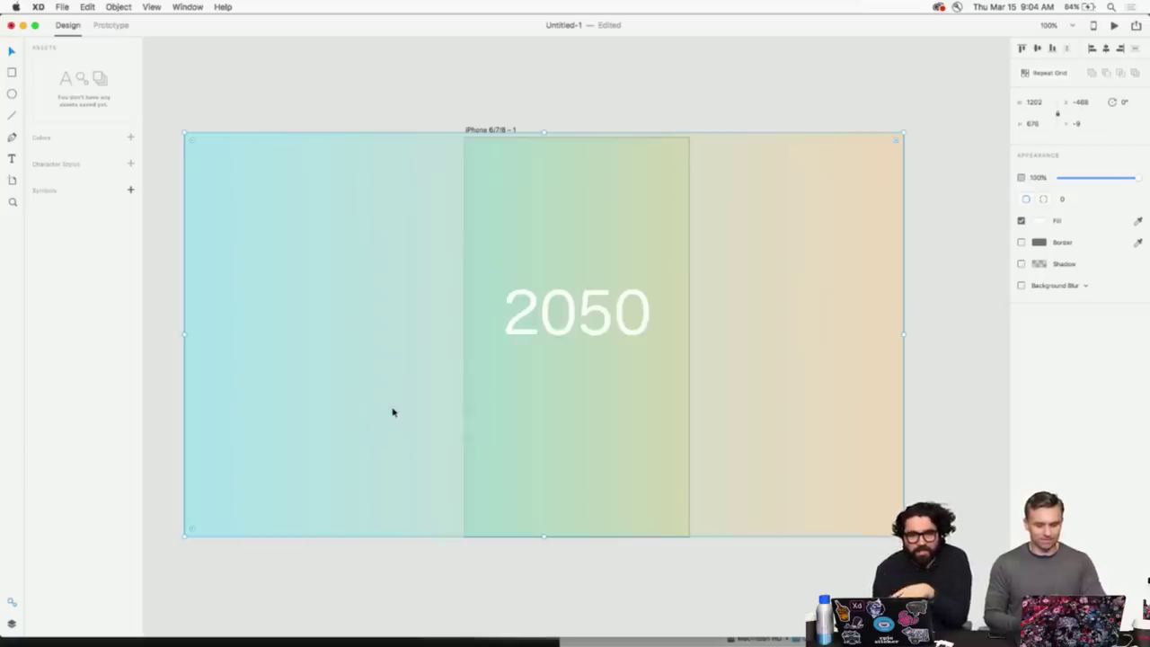
left_click(441, 80)
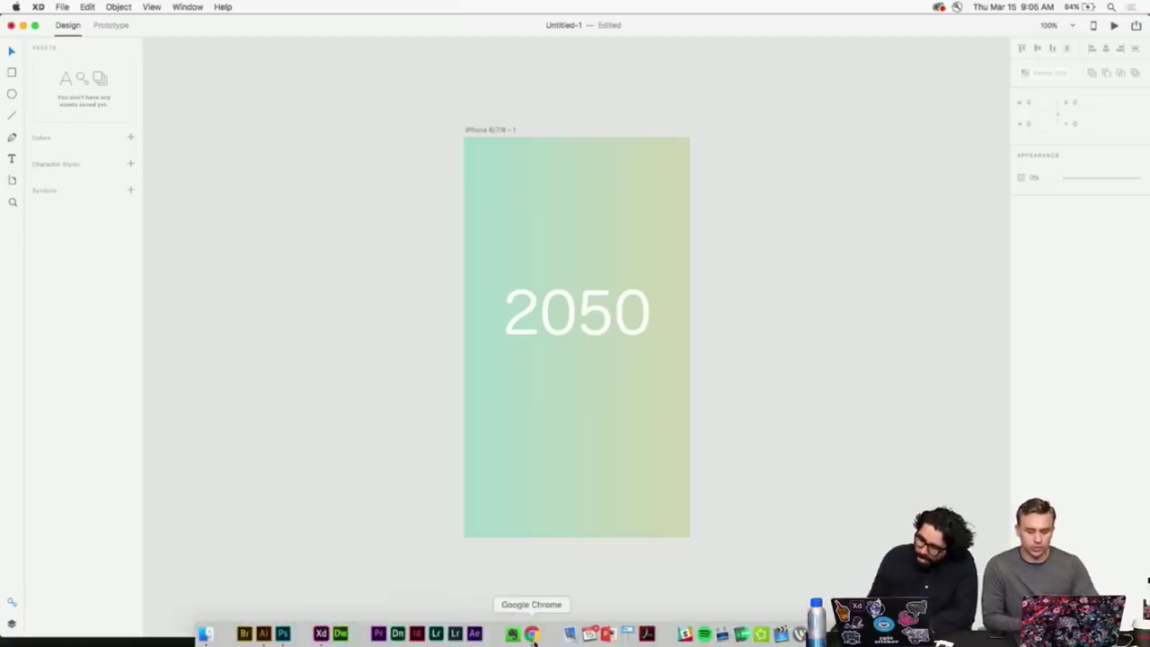
- Switch to Chrome, advance uiGradients from Shore to the Cheer Up Emo Kid gradient, and make the browser full screen
left_click(532, 635)
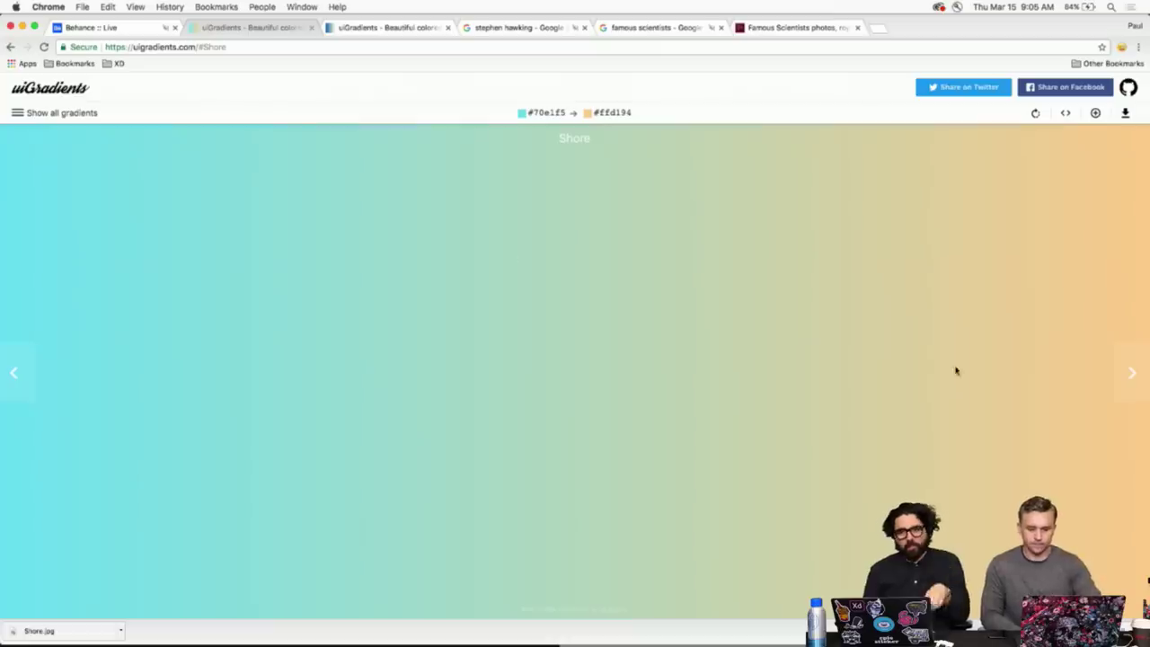
left_click(1132, 369)
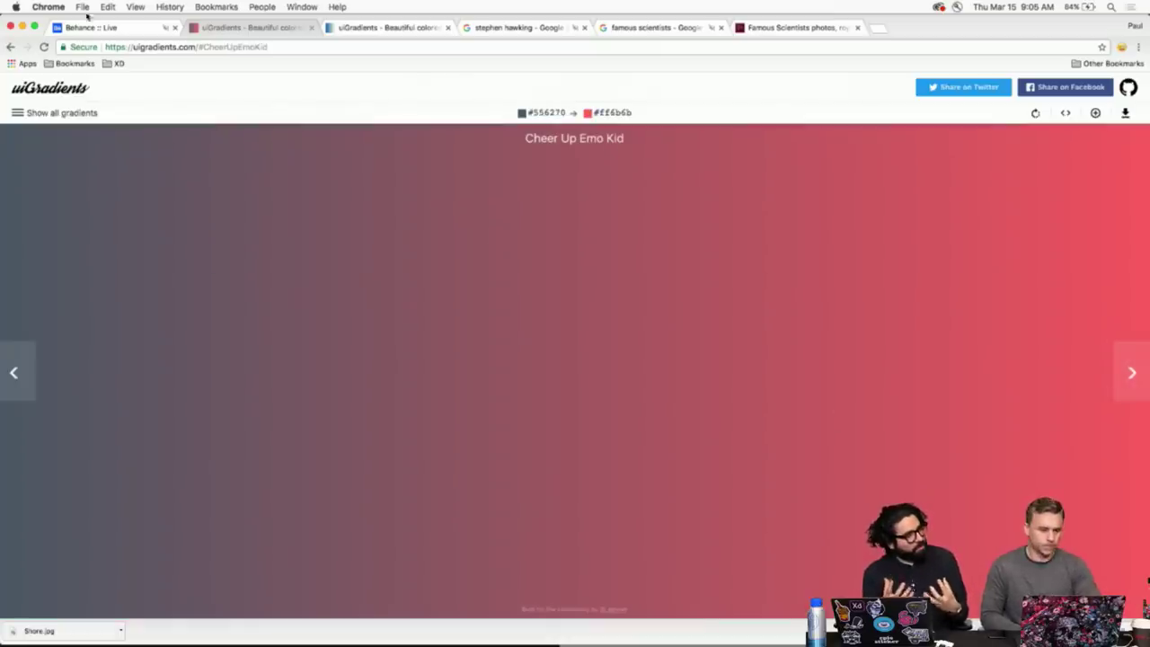
left_click(35, 26)
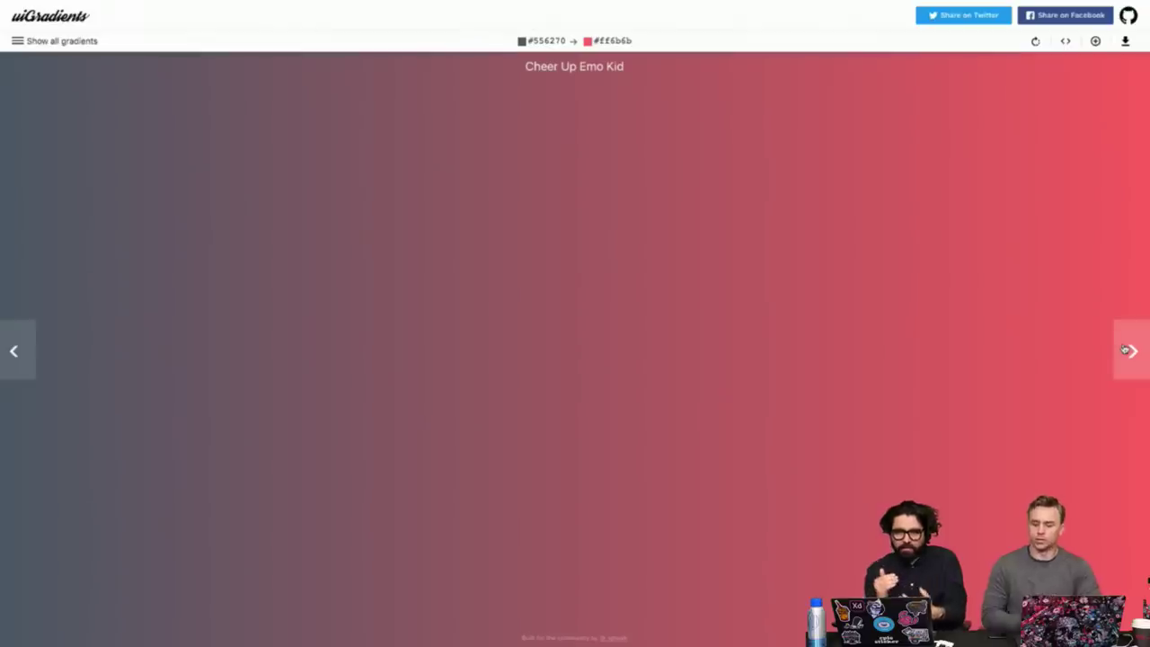
- Browse through the uiGradients collection one gradient after another, comparing the colour combinations on offer
left_click(1124, 350)
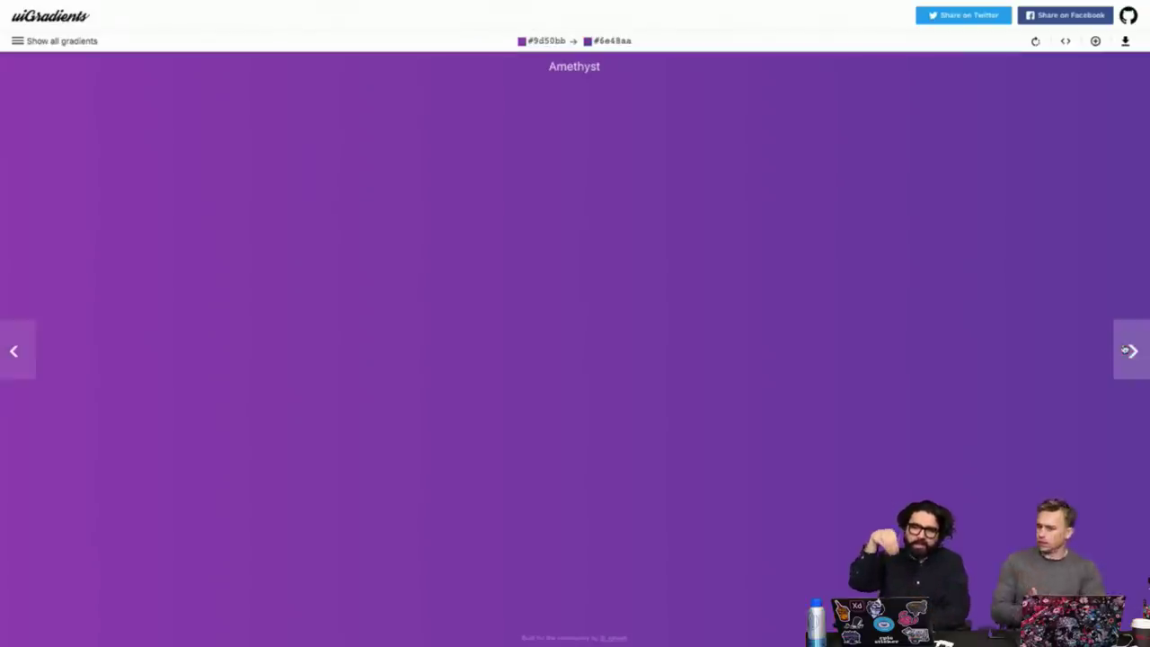
left_click(1125, 350)
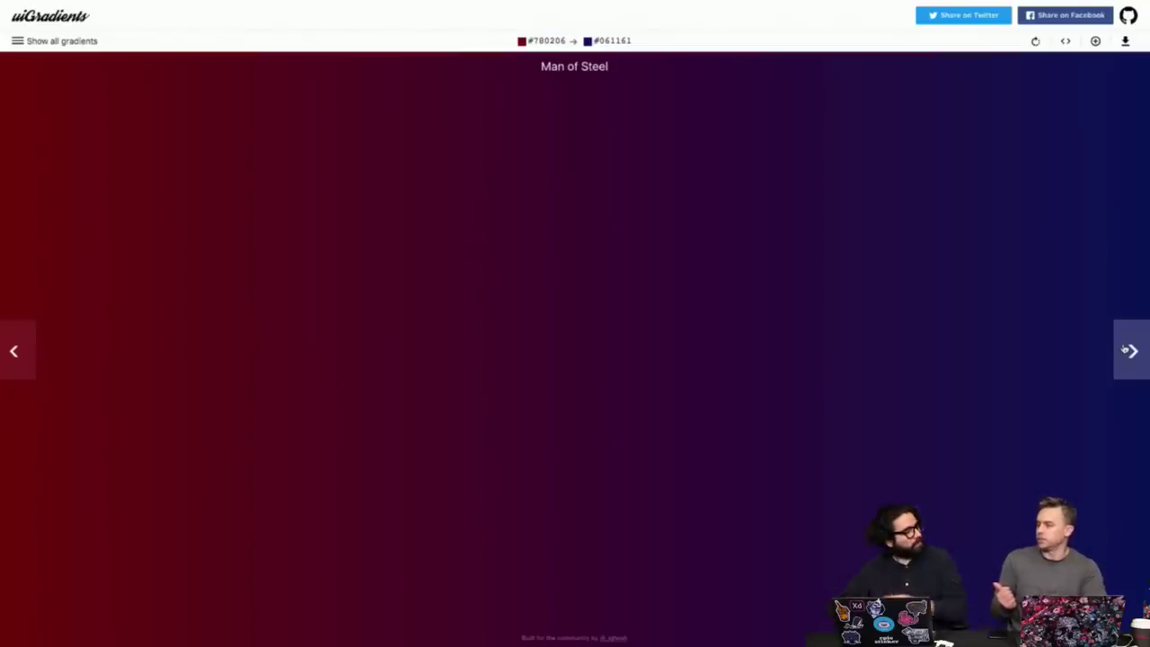
left_click(1124, 350)
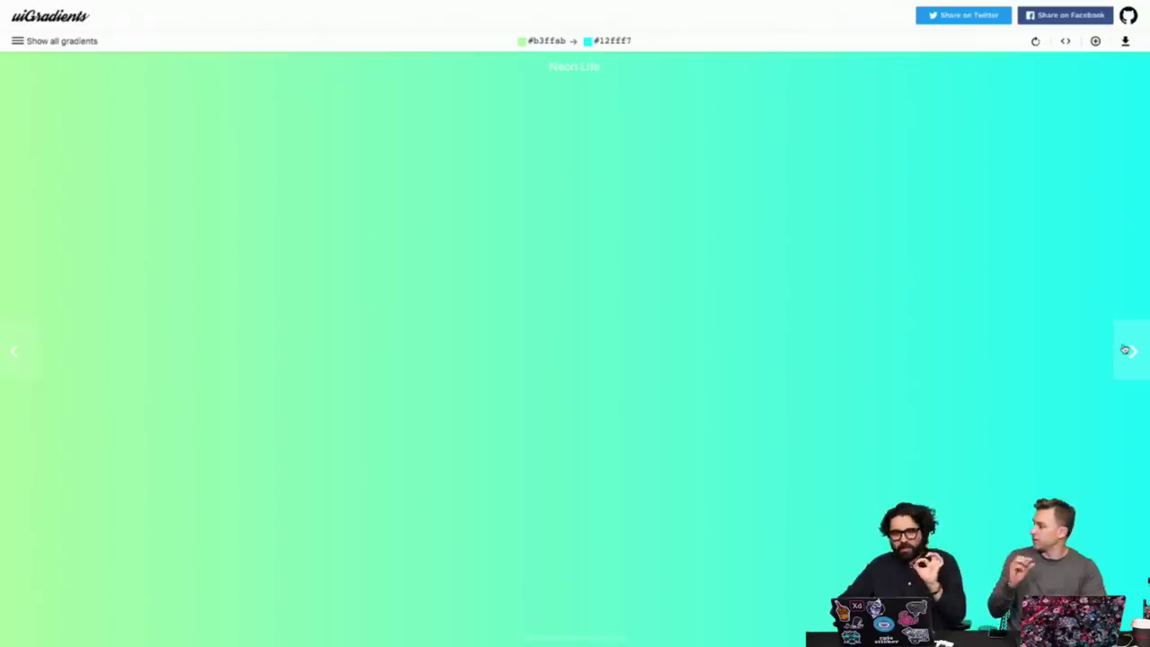
left_click(1124, 350)
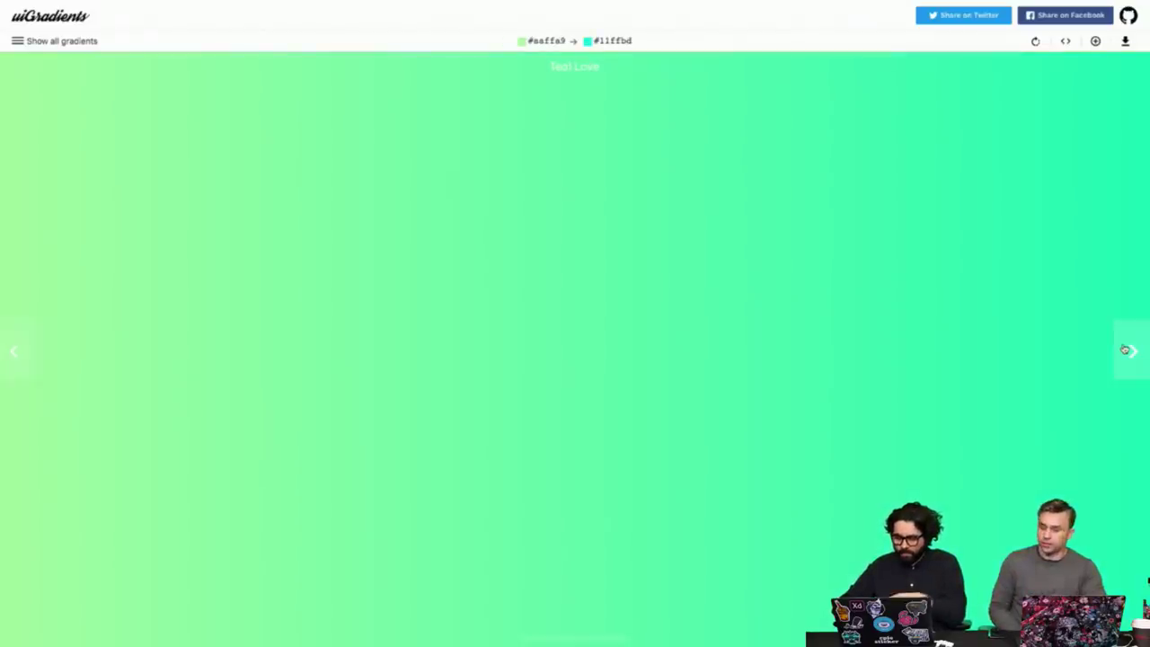
left_click(1125, 350)
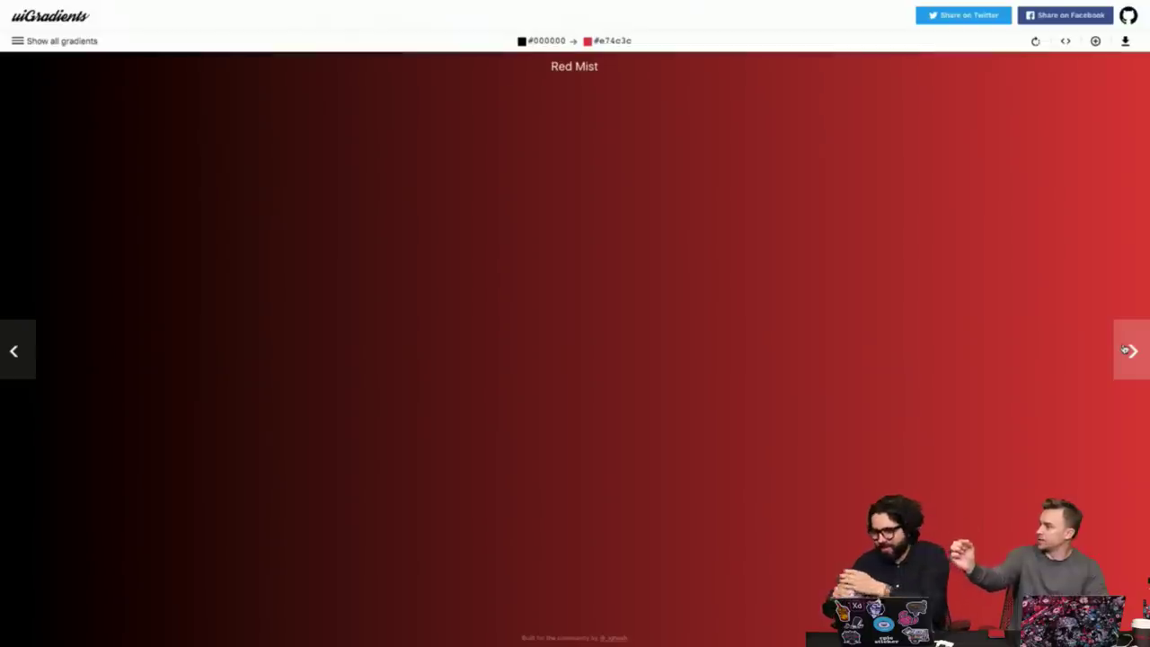
left_click(1124, 351)
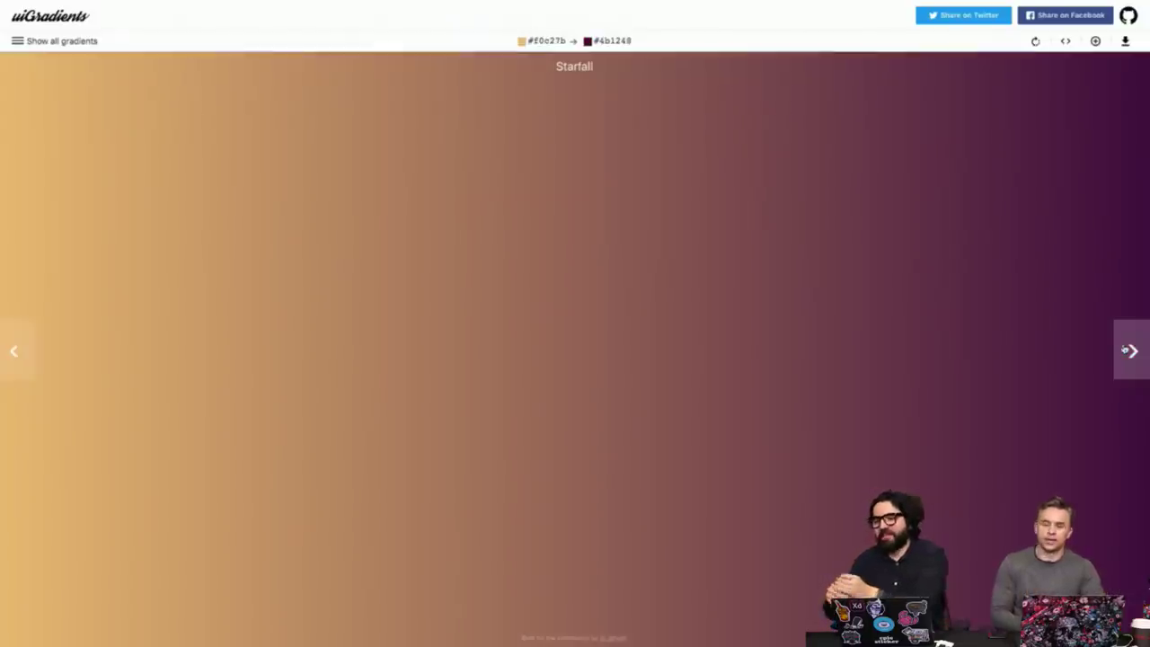
left_click(1124, 350)
left_click(1124, 350)
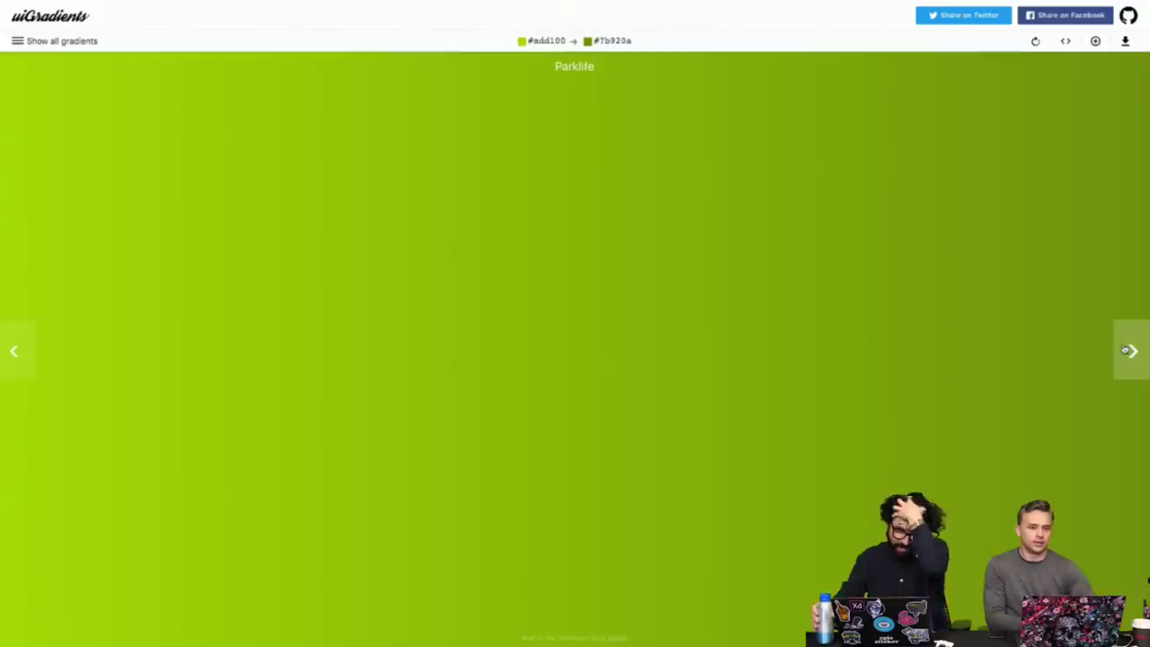
left_click(1124, 350)
left_click(1124, 350)
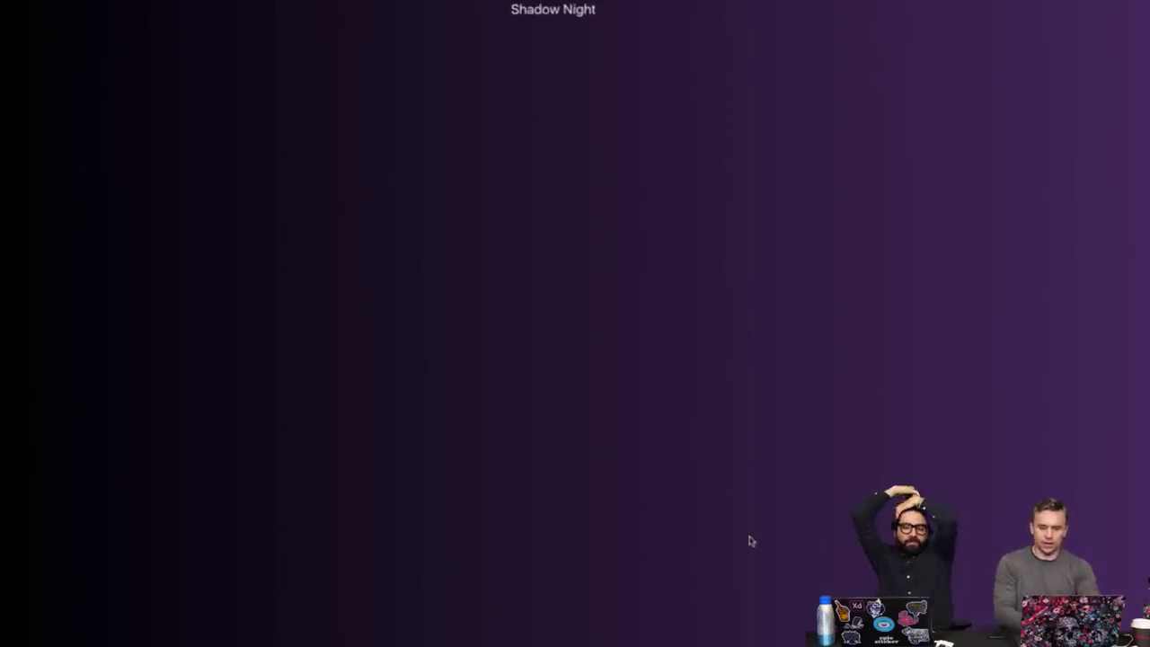
left_click(1124, 330)
left_click(1125, 331)
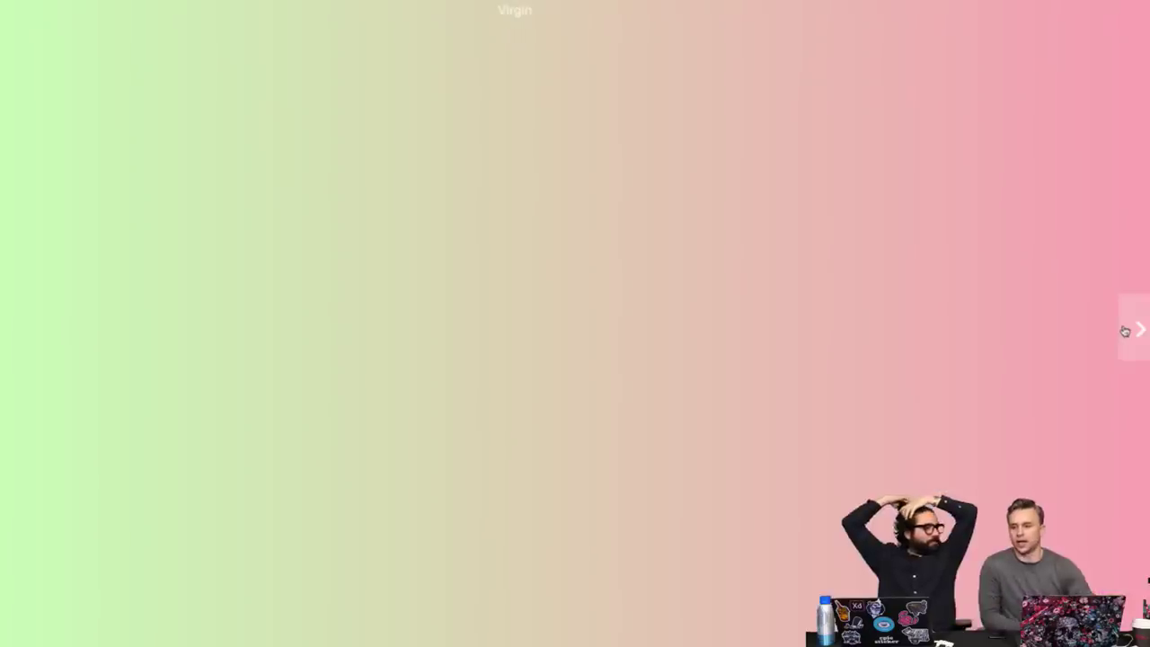
left_click(1125, 331)
left_click(1124, 330)
left_click(1124, 331)
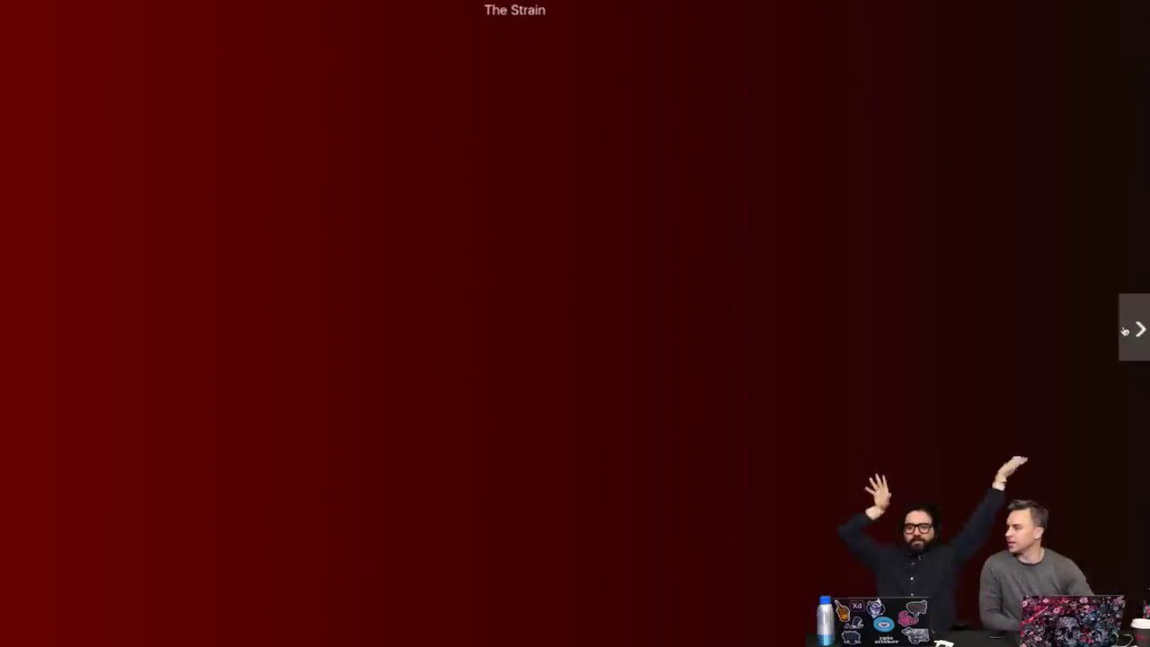
left_click(1125, 331)
left_click(1124, 331)
left_click(1124, 331)
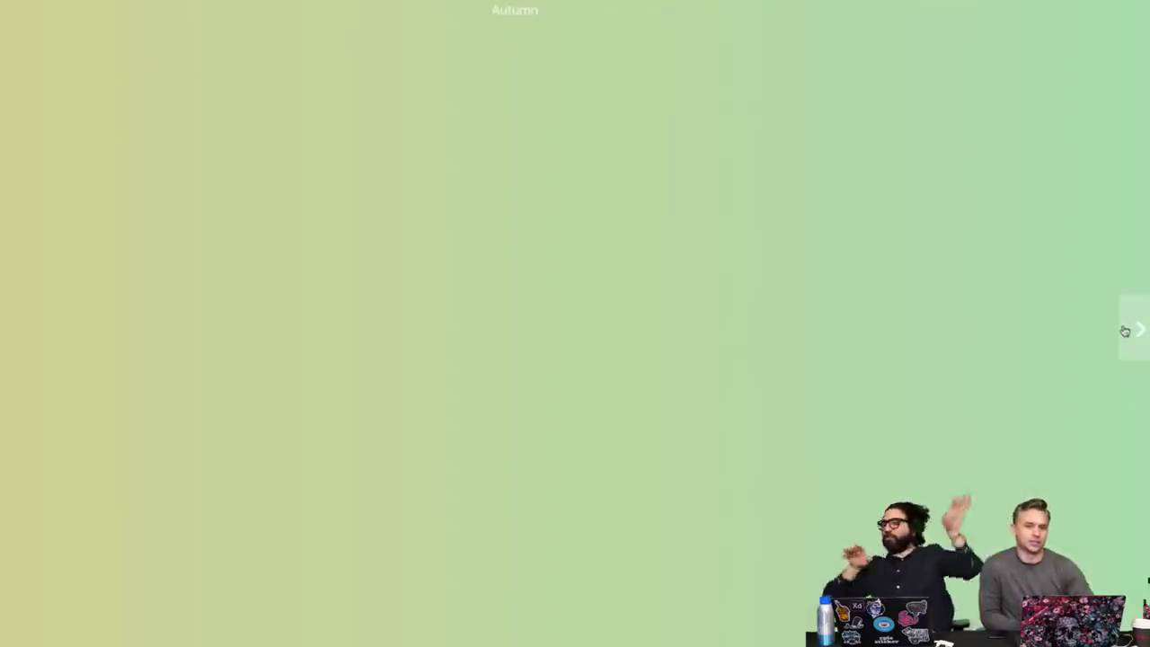
left_click(1124, 331)
left_click(1124, 330)
left_click(1124, 331)
left_click(1125, 330)
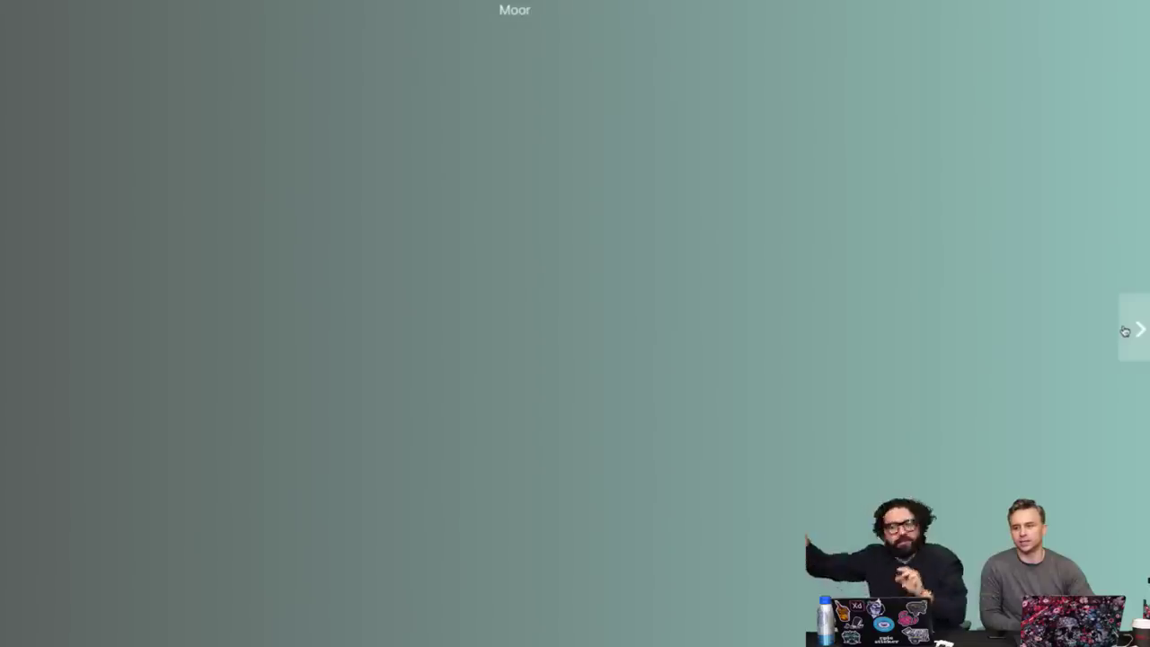
left_click(1124, 331)
left_click(1124, 331)
left_click(1125, 331)
left_click(1124, 331)
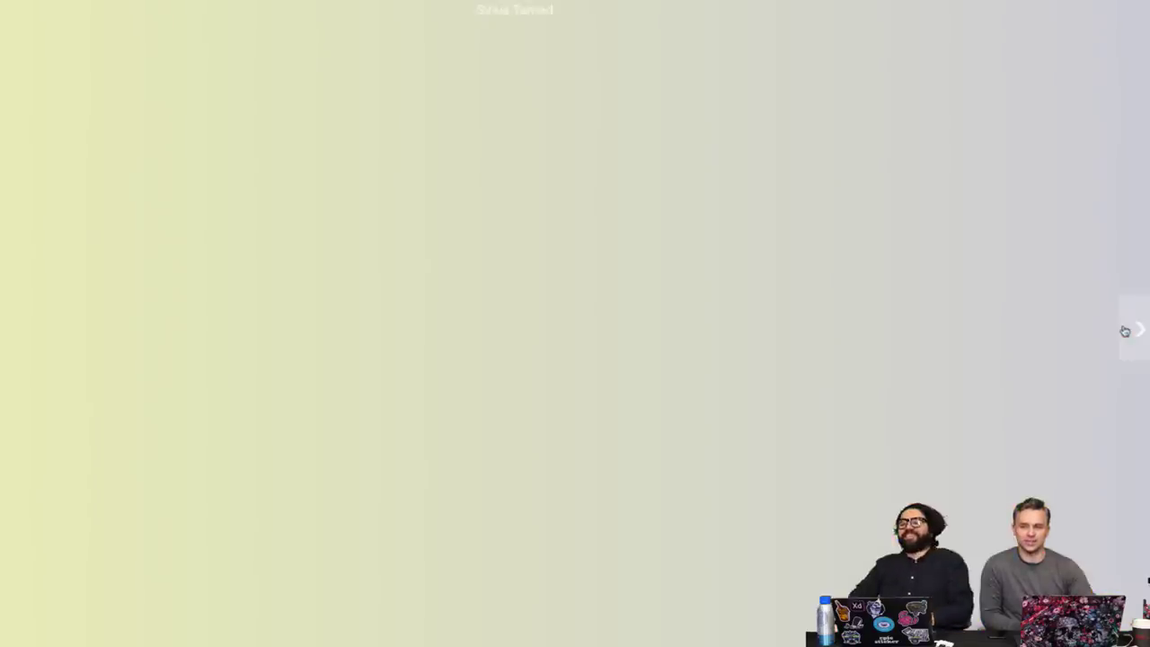
left_click(1124, 330)
left_click(1125, 331)
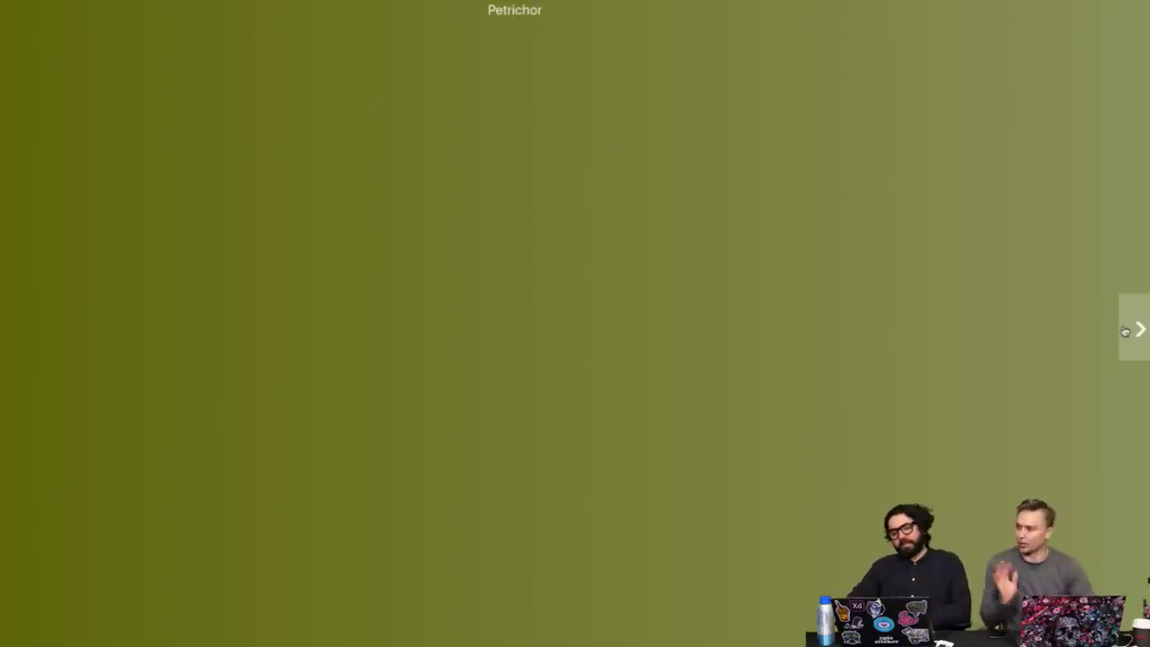
left_click(1124, 331)
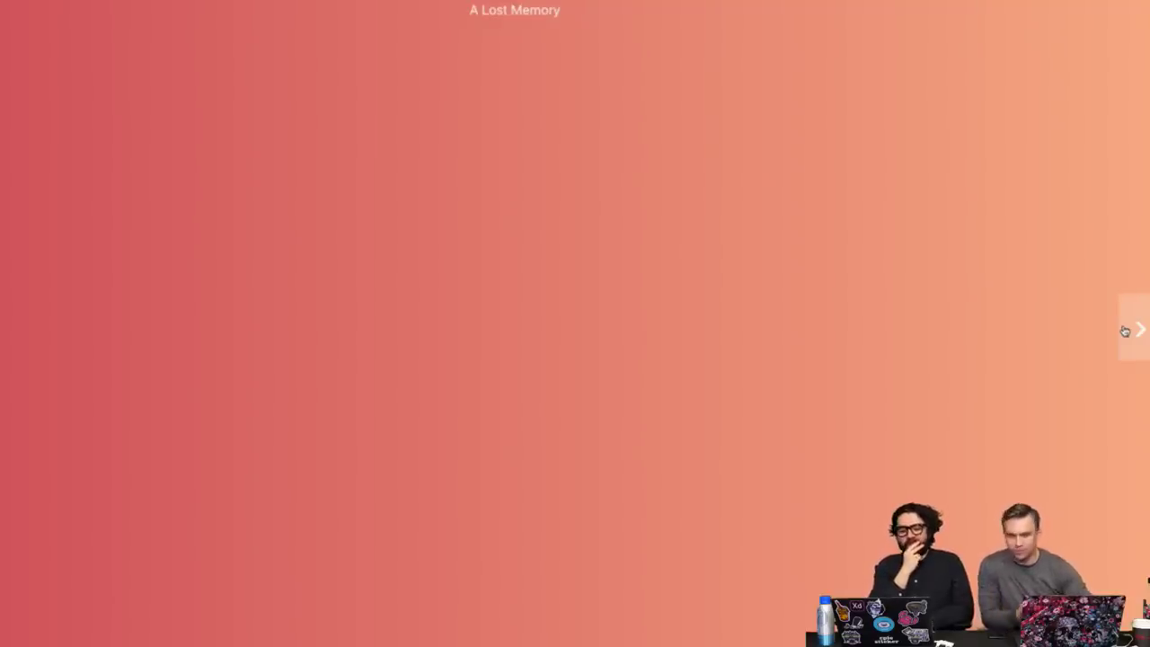
left_click(1124, 331)
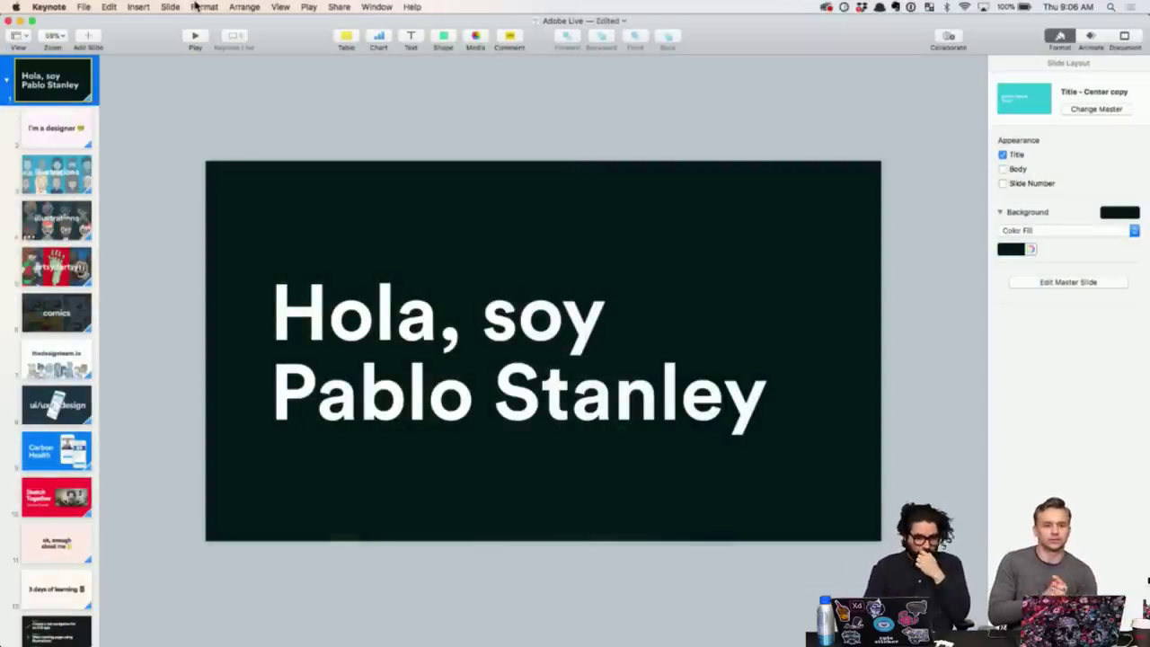
- Start the Keynote slideshow from the title slide
left_click(194, 38)
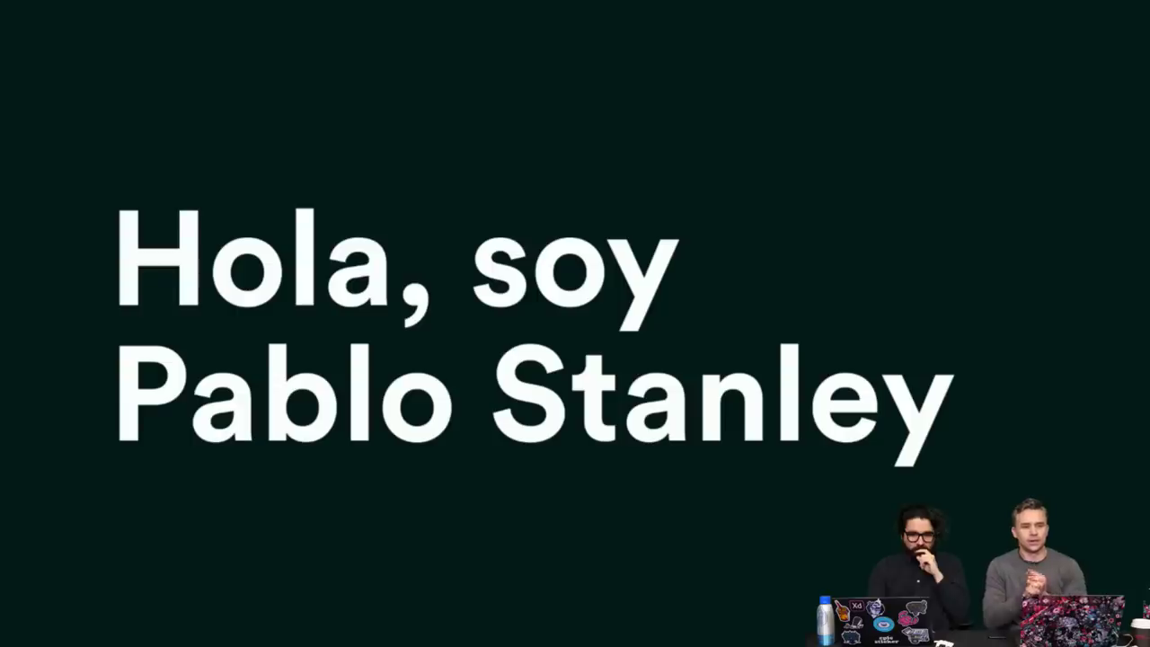
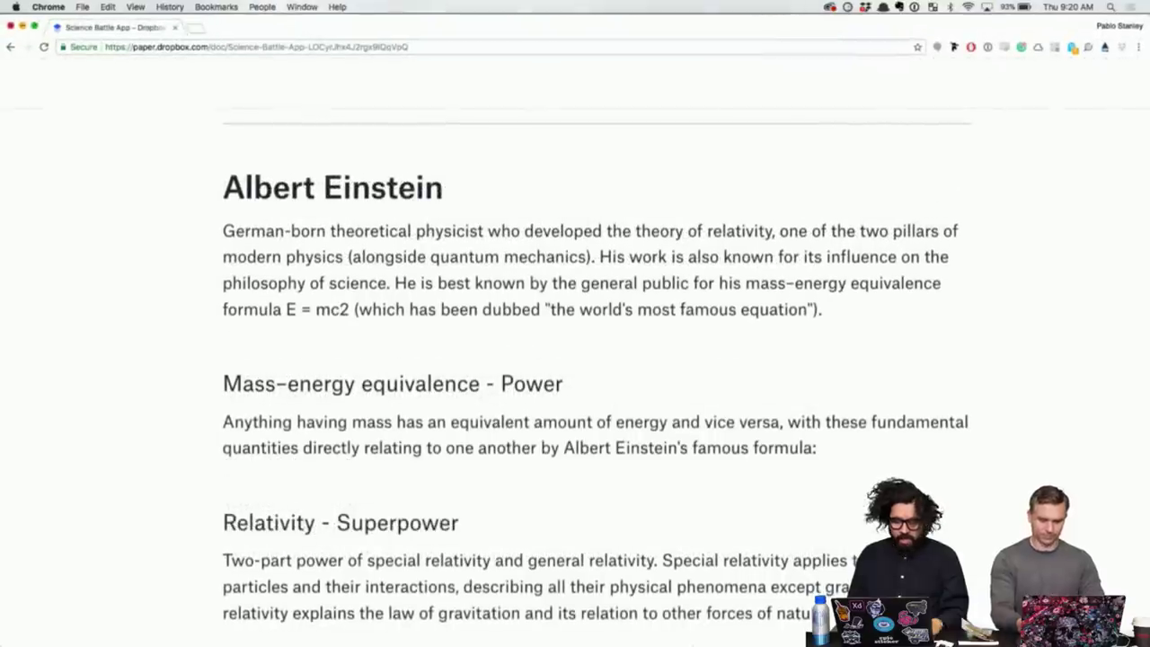
- Switch to Finder, open the Science Assets folder, expand its Icons folder and step through the SVG icon previews
left_click(406, 638)
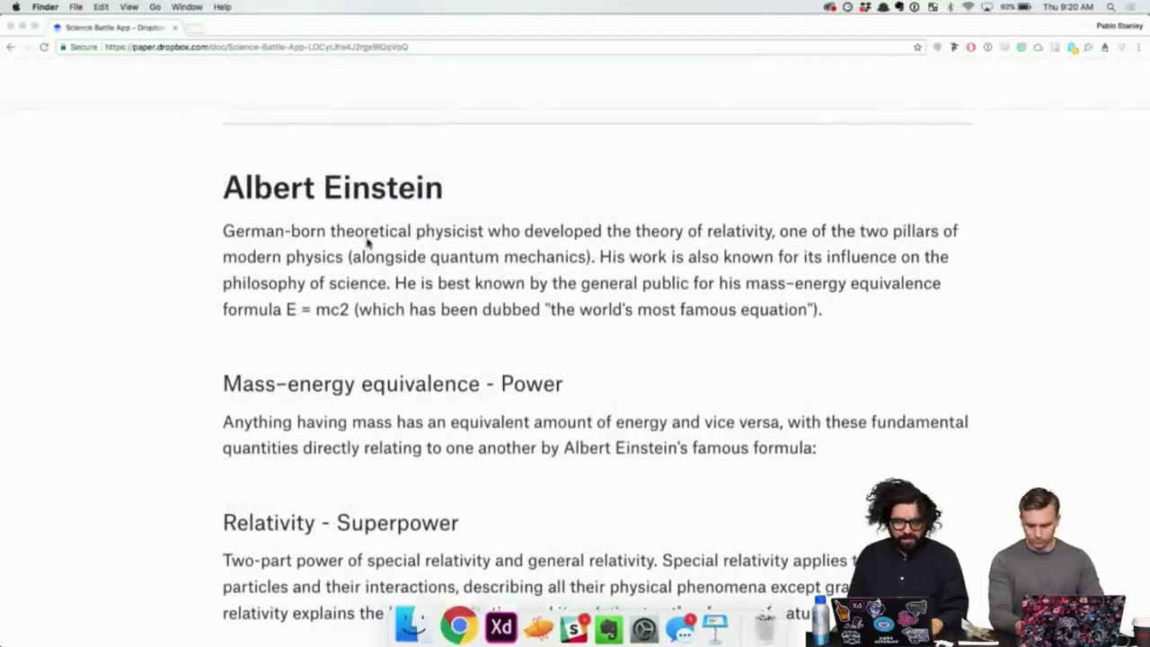
left_click(414, 177)
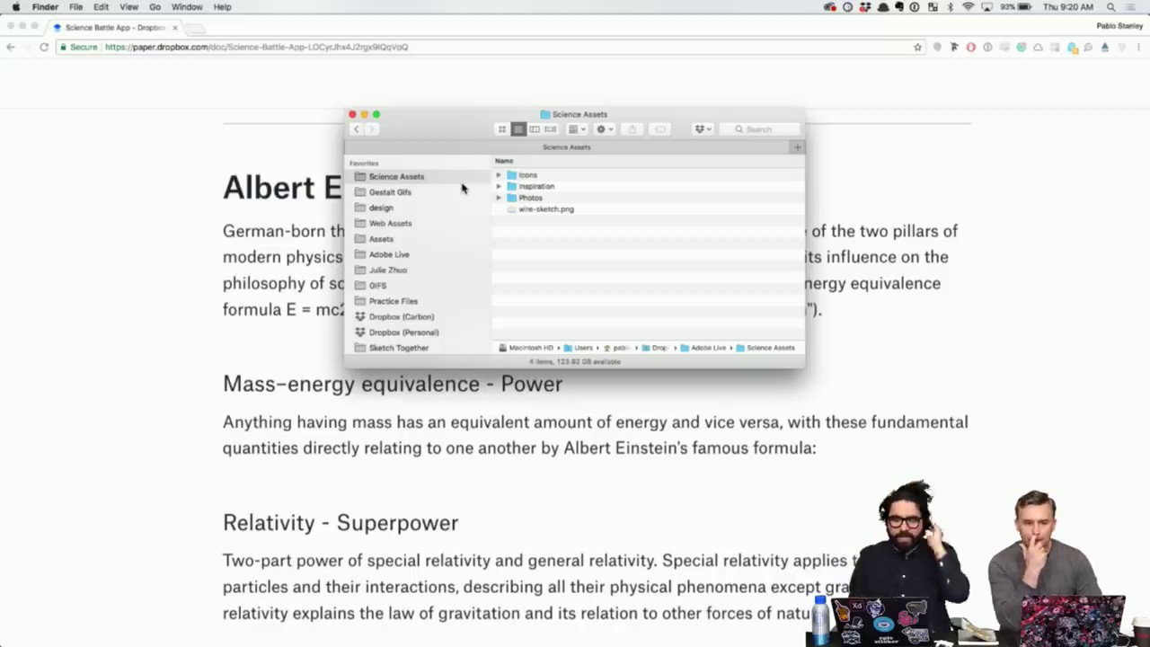
left_click(499, 175)
left_click_drag(537, 189, 545, 195)
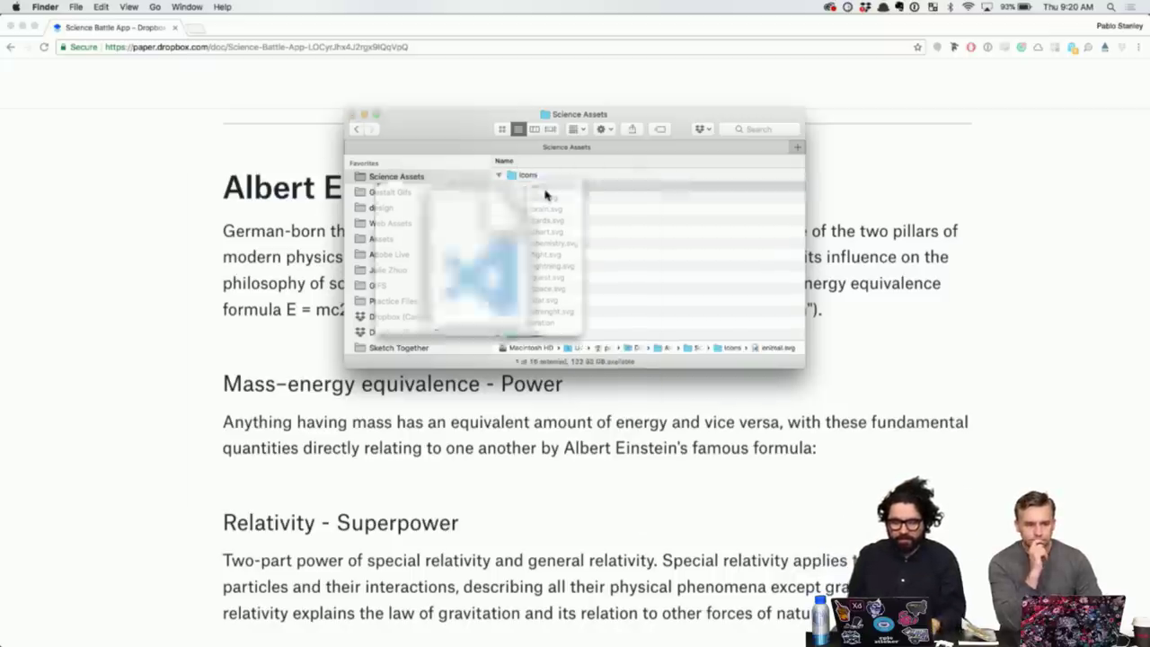
key("Down")
key("Down")
key("Down")
key("Down")
key("space")
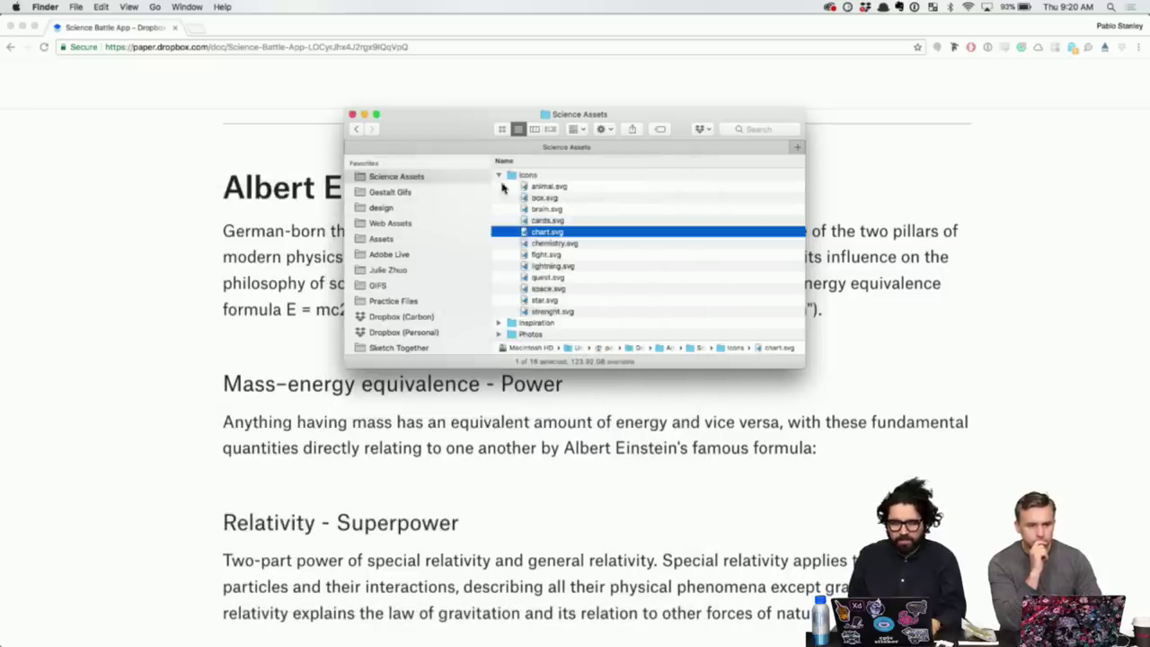
- Collapse the Icons folder, check the contents of the Inspiration folder, and return to the Science Battle App document in Chrome
left_click(499, 174)
left_click(498, 186)
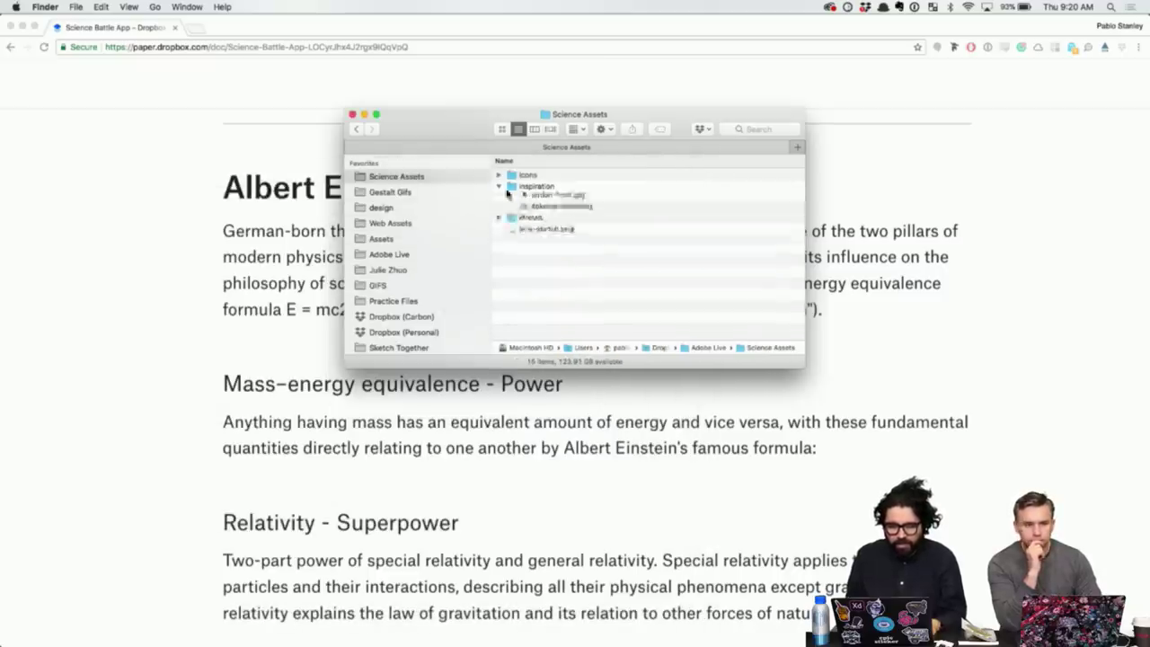
left_click(500, 186)
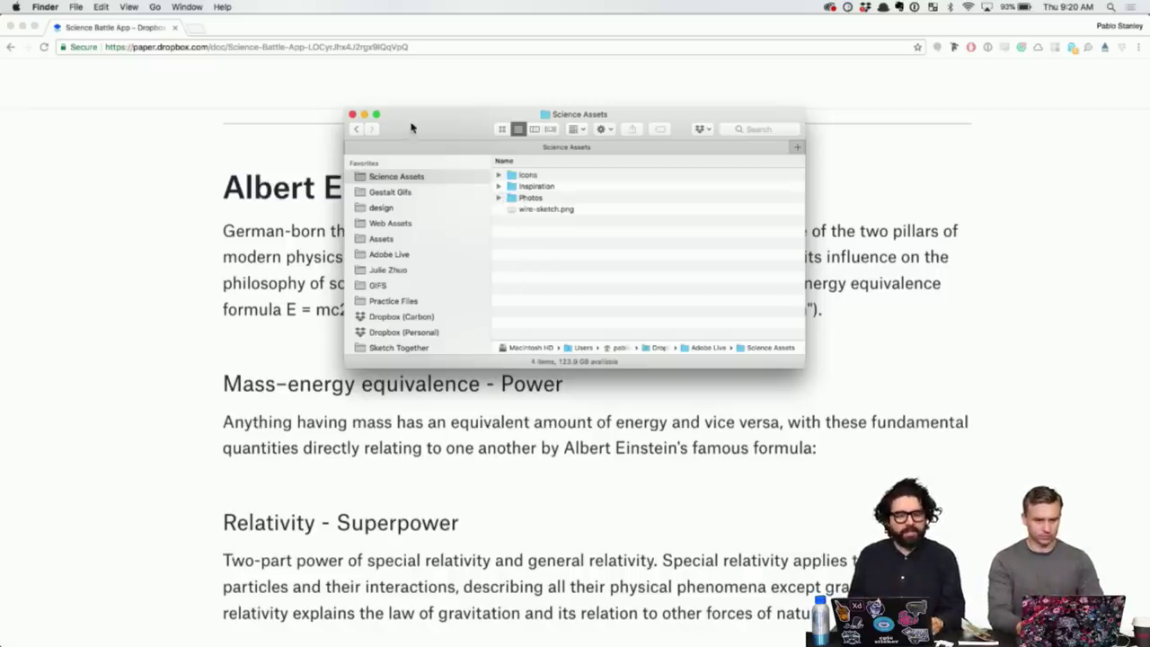
left_click_drag(411, 127, 280, 128)
left_click(87, 148)
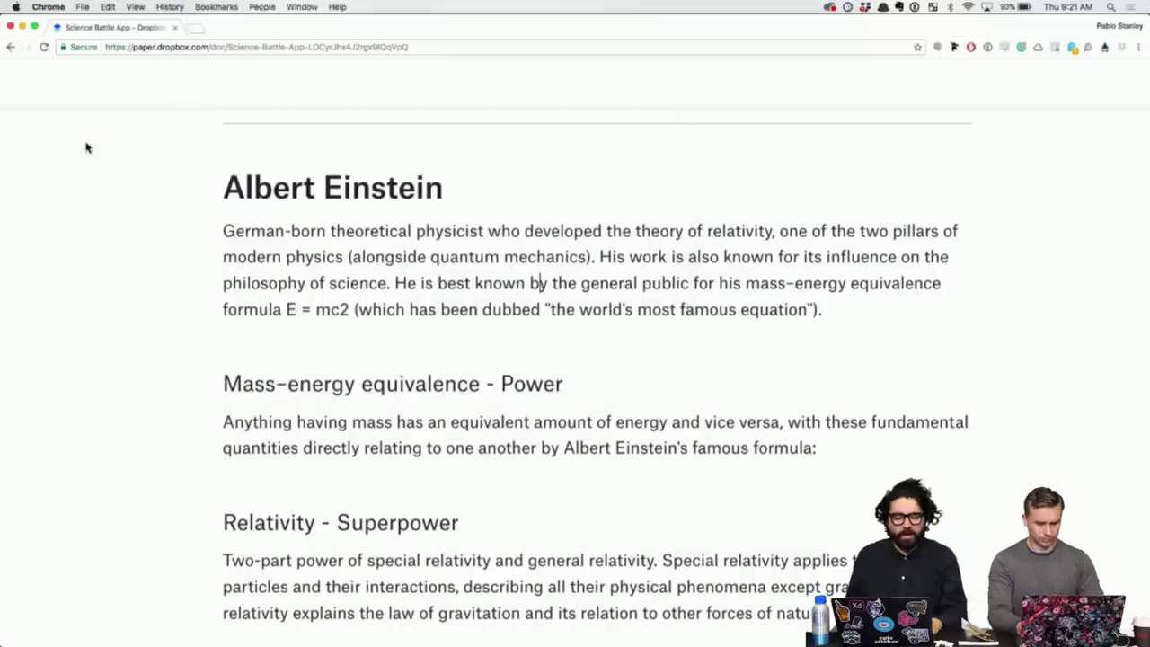
- Quit Keynote, Messages, Slack and Evernote
key("super+Tab")
key("super+Tab")
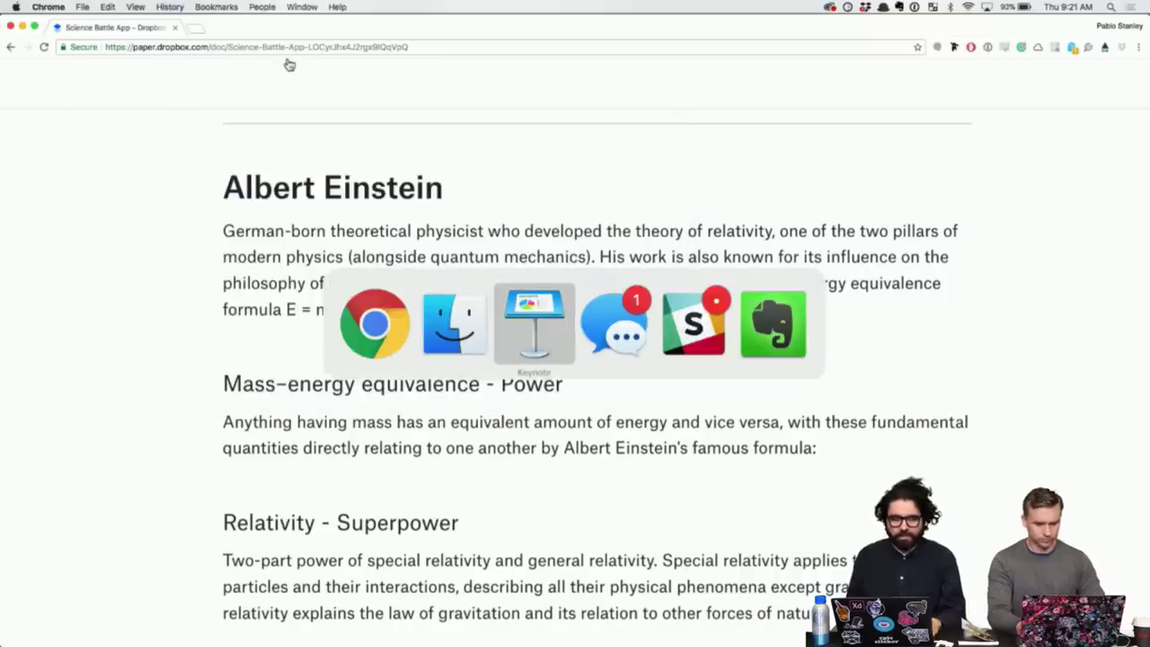
key("super+q")
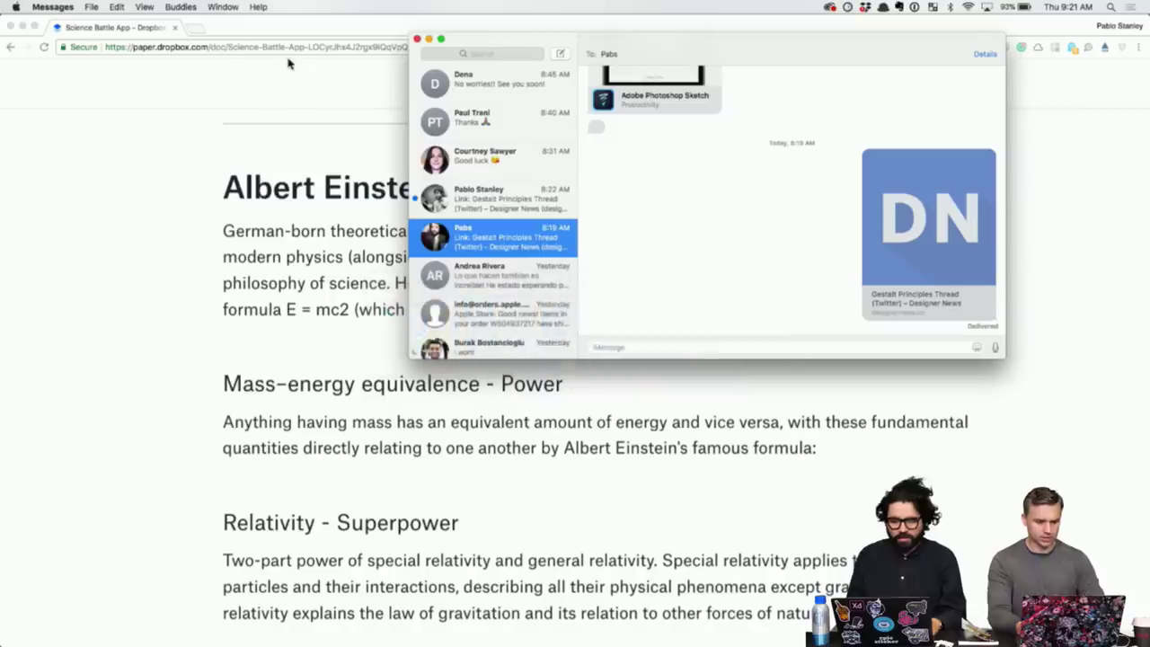
left_click(368, 171)
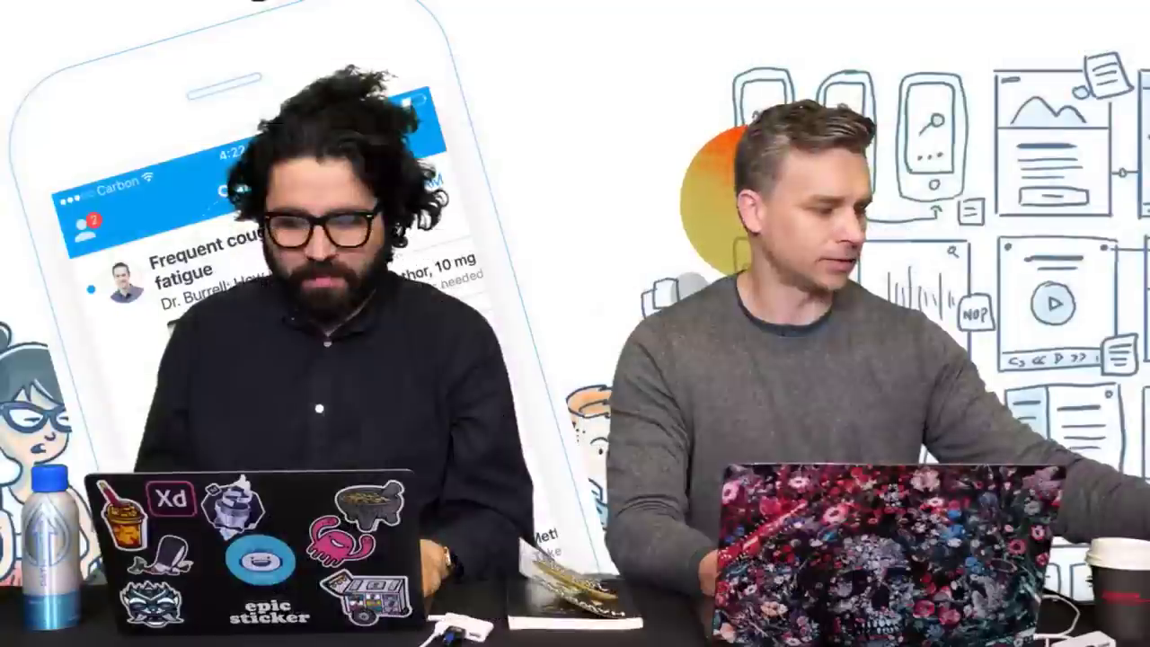
key("super+Tab")
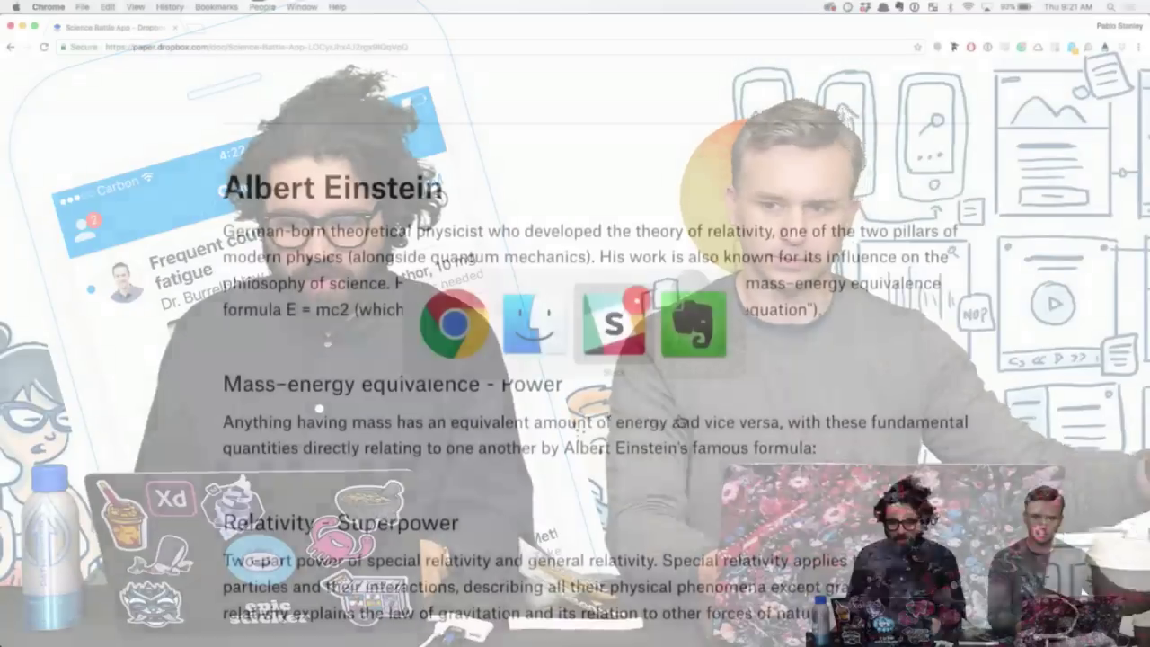
key("super+q")
key("super+q")
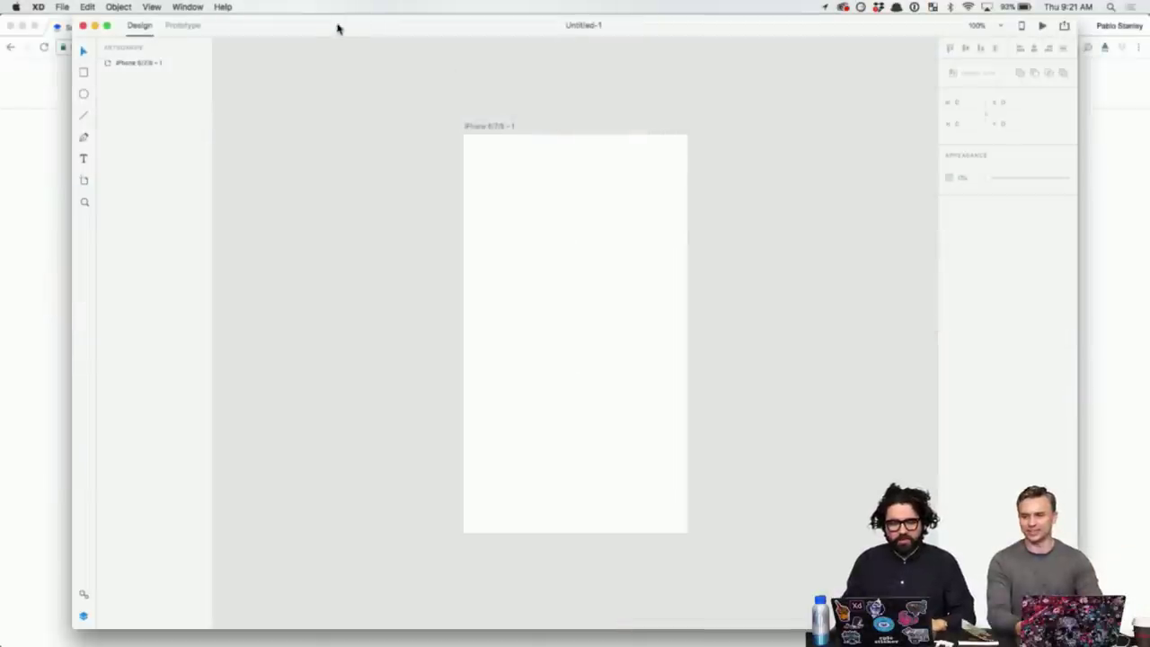
- Expand the window of the new Adobe XD document to fill the screen, with free canvas beside the iPhone artboard
mouse_move(335, 28)
left_mouse_down()
mouse_move(339, 148)
mouse_move(333, 6)
left_mouse_up()
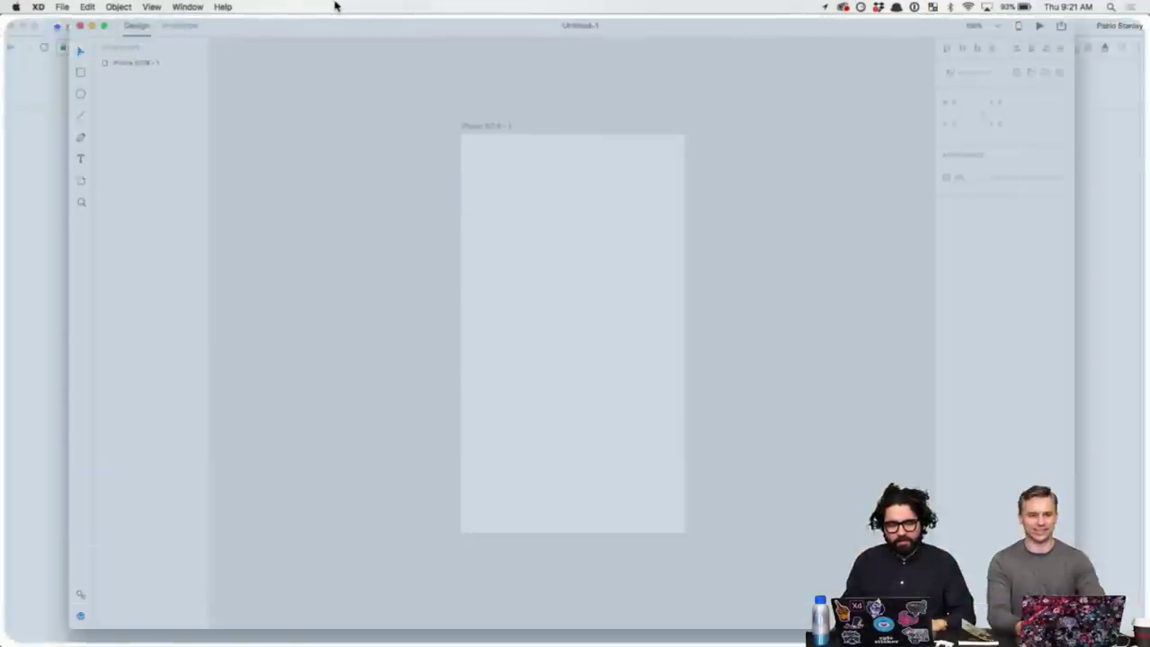
scroll(269, 233, "down", 2)
scroll(269, 233, "left", 4)
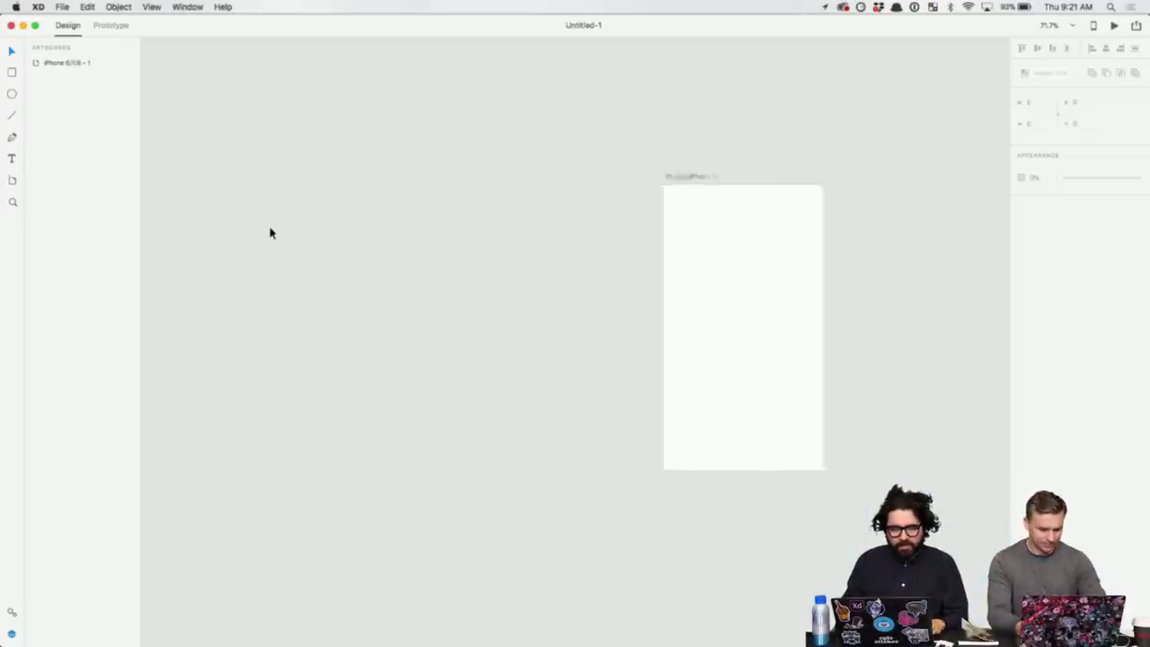
- Switch to Finder and place wire-sketch.png from the Science Assets folder on the XD pasteboard below the iPhone artboard
mouse_move(349, 636)
left_click(428, 620)
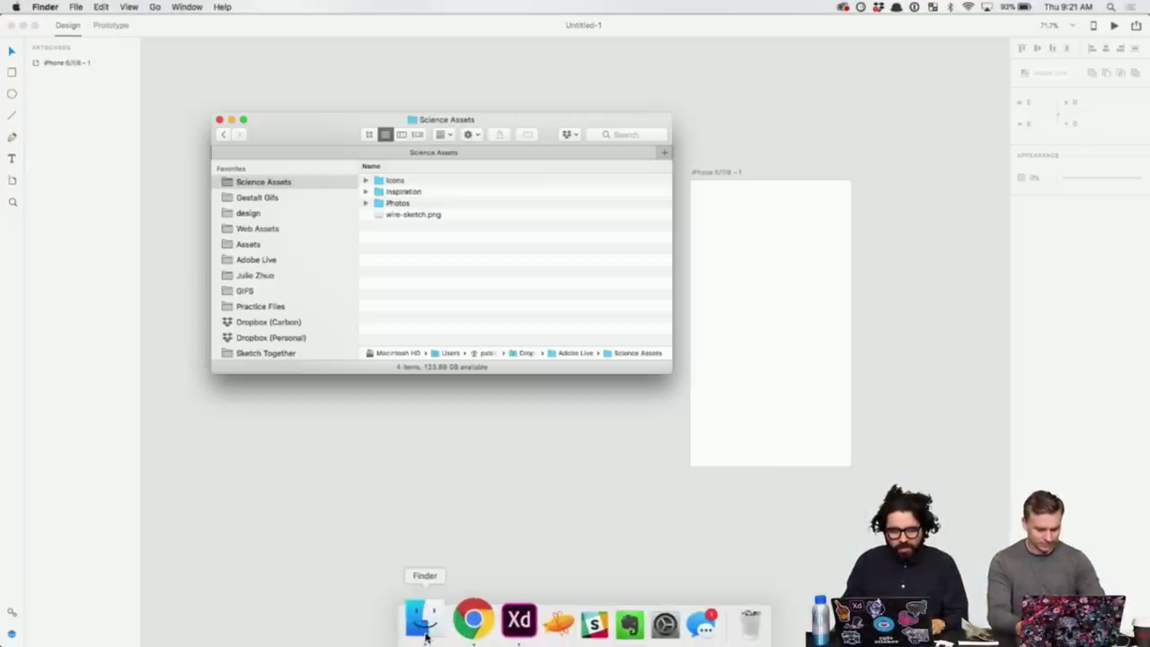
left_click(425, 216)
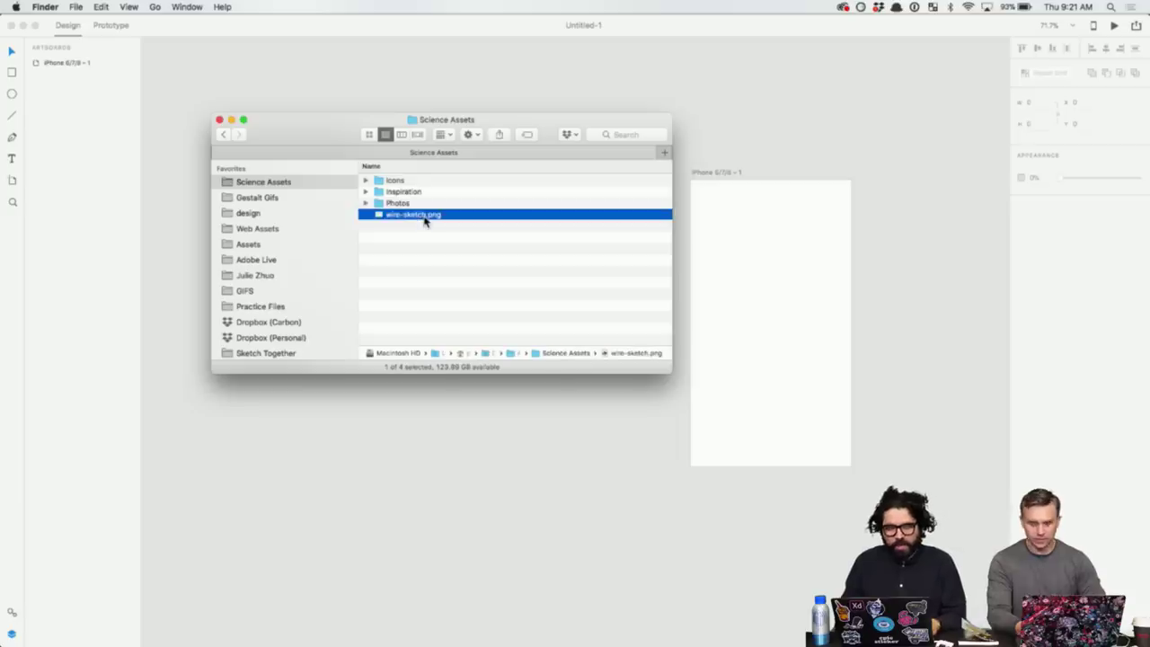
left_click_drag(419, 222, 388, 495)
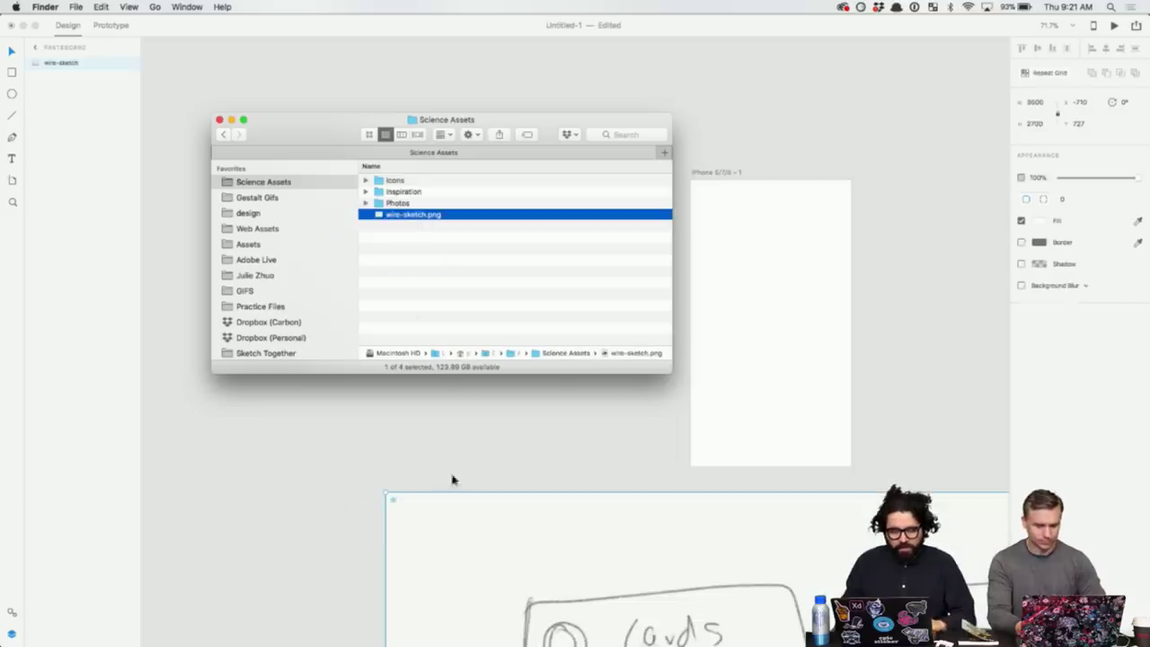
- Move the wireframe sketch beside the iPhone artboard and scale it down proportionally to about 1453 × 1090, aligned with the artboard's top edge
left_click(489, 530)
scroll(618, 533, "down", 10)
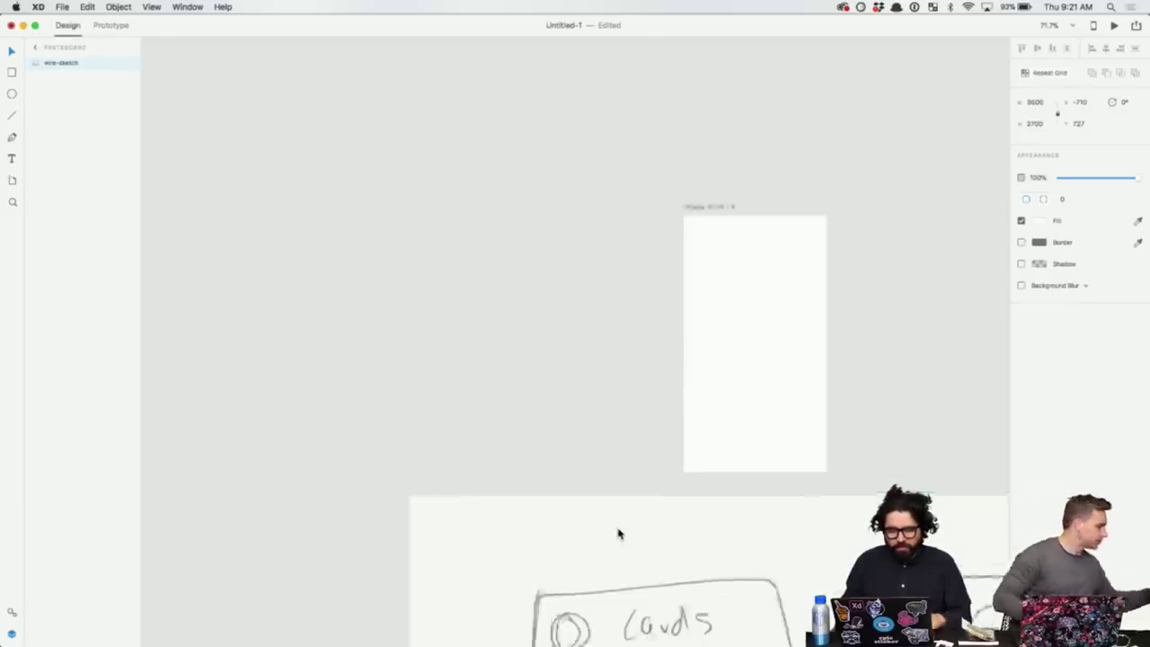
left_click_drag(685, 546, 400, 370)
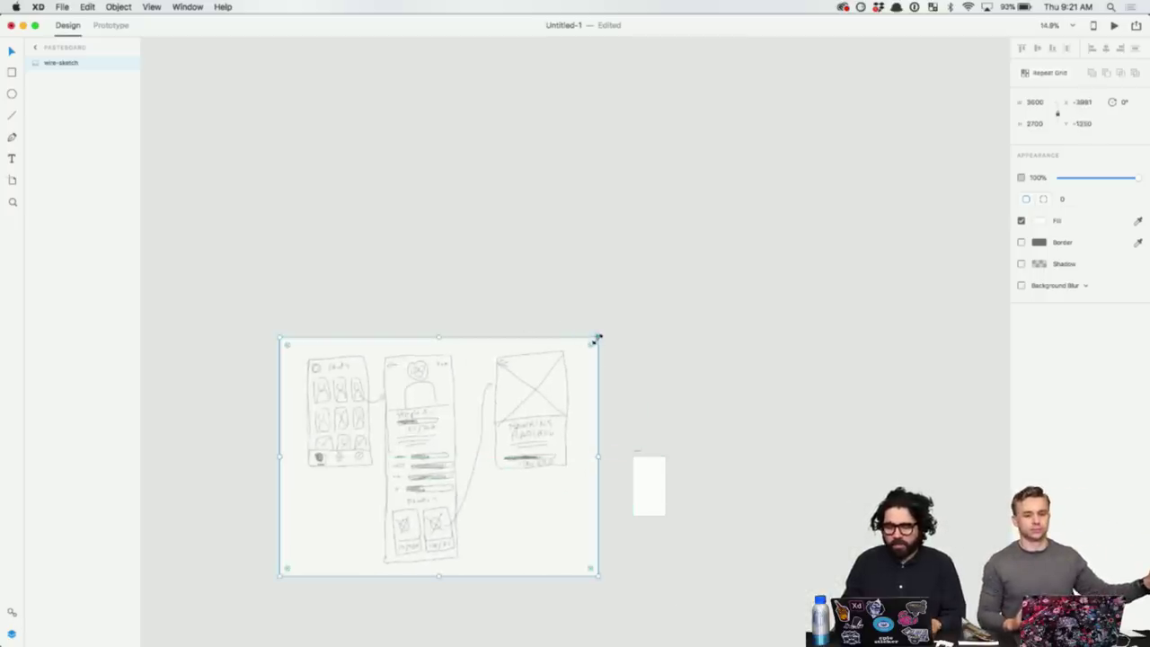
mouse_move(597, 340)
left_mouse_down()
mouse_move(431, 470)
mouse_move(427, 485)
mouse_move(600, 480)
left_mouse_up()
left_click(481, 432)
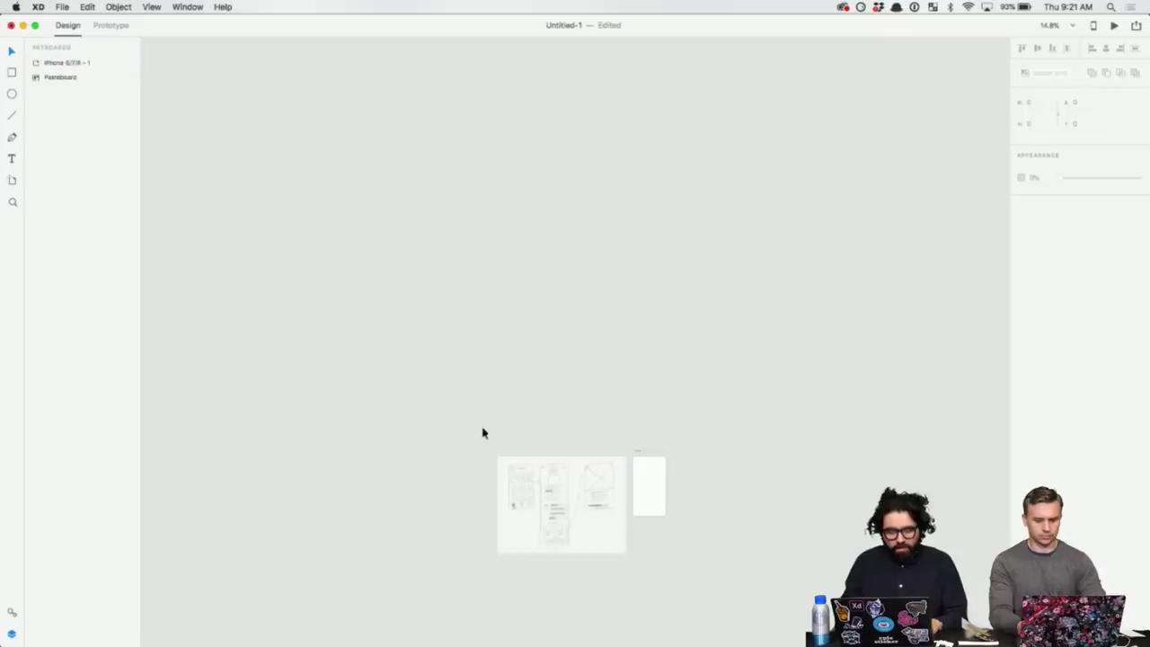
- Scale the wireframe sketch down further to about 1119 × 839, leaving a wider gap before the iPhone artboard
left_click_drag(490, 436, 677, 598)
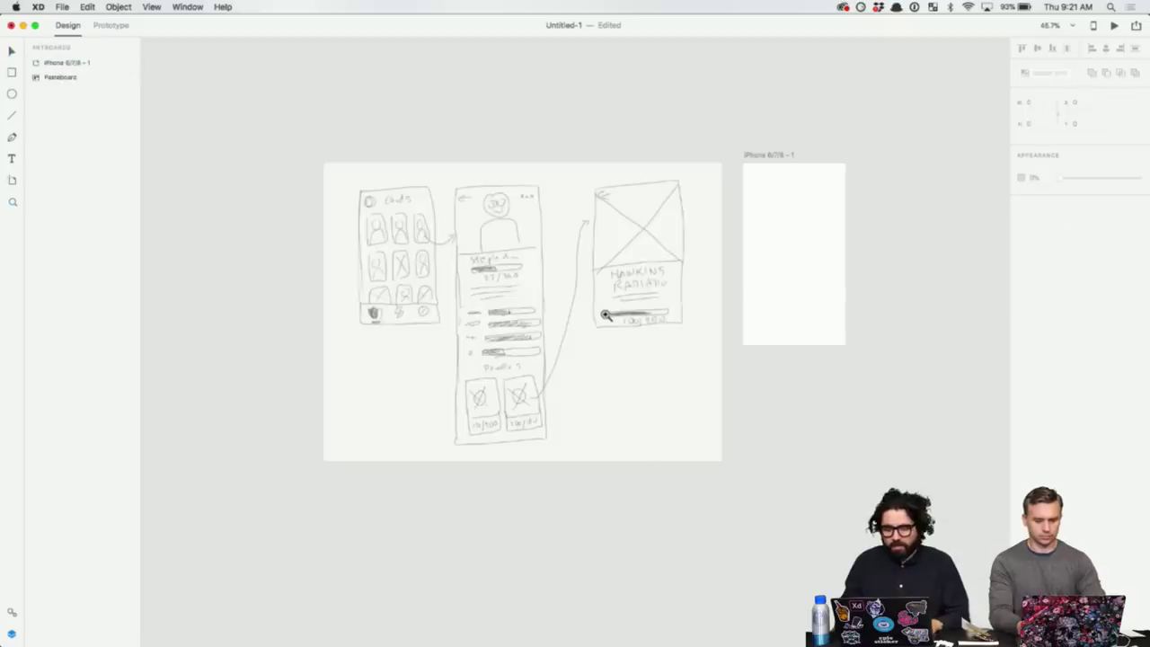
left_click(605, 314)
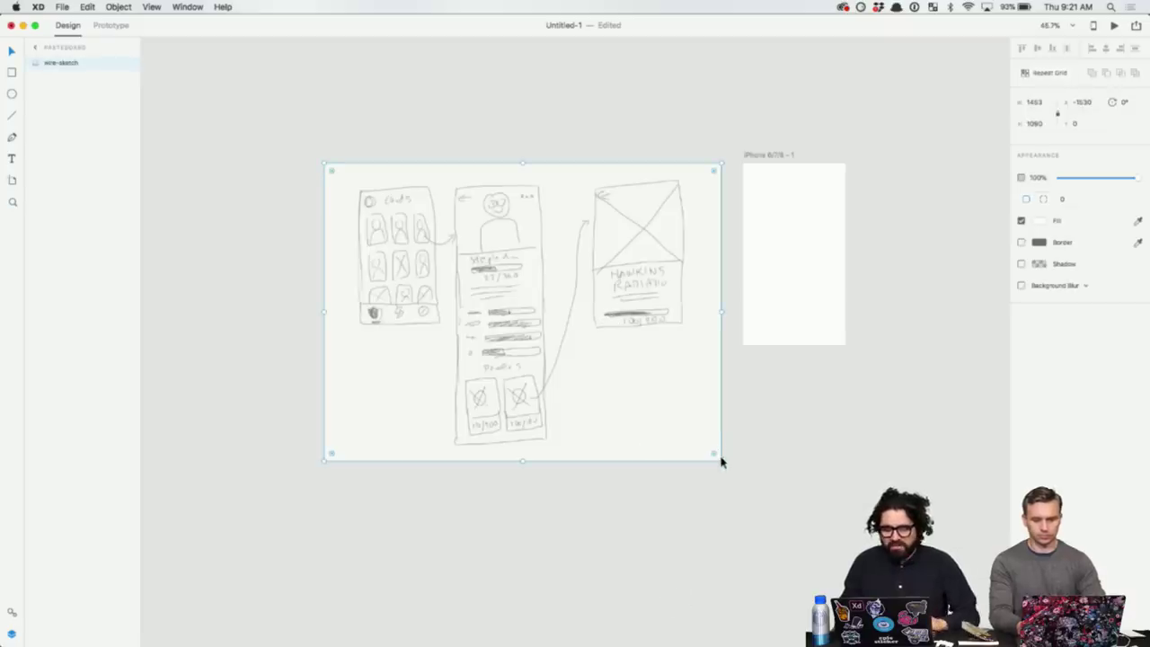
mouse_move(727, 463)
left_mouse_down()
mouse_move(623, 380)
mouse_move(662, 393)
left_mouse_up()
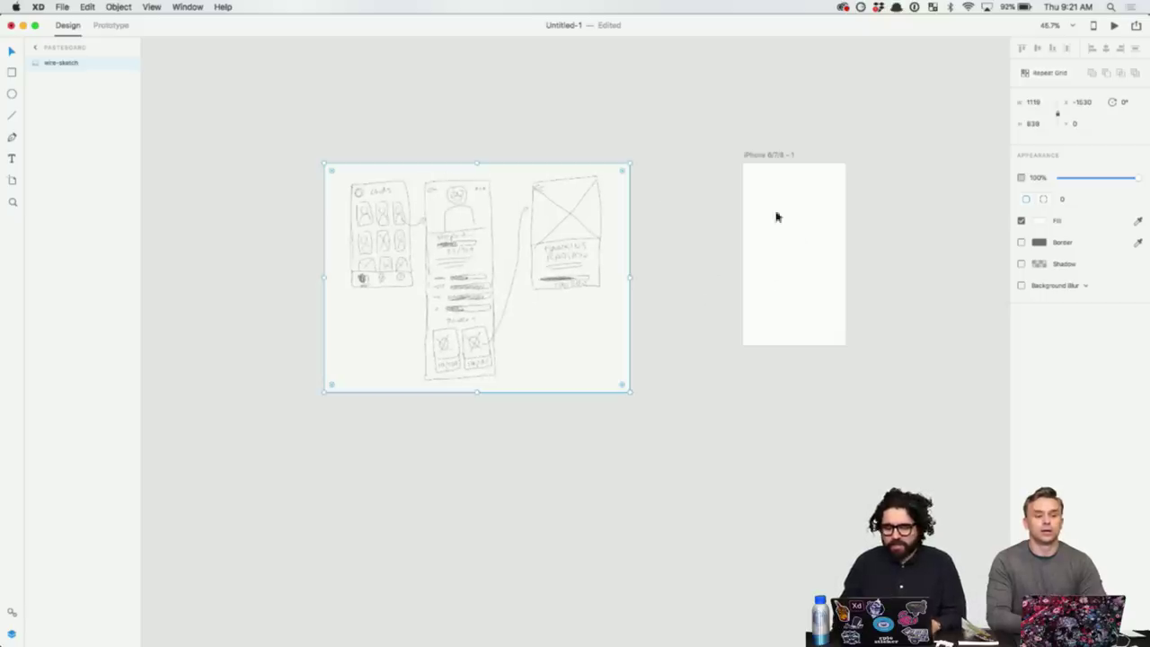
- Examine the wireframe sketch's three screens closely, following the flow from the card grid to the scientist profile and the power detail
left_click(393, 121)
key("z")
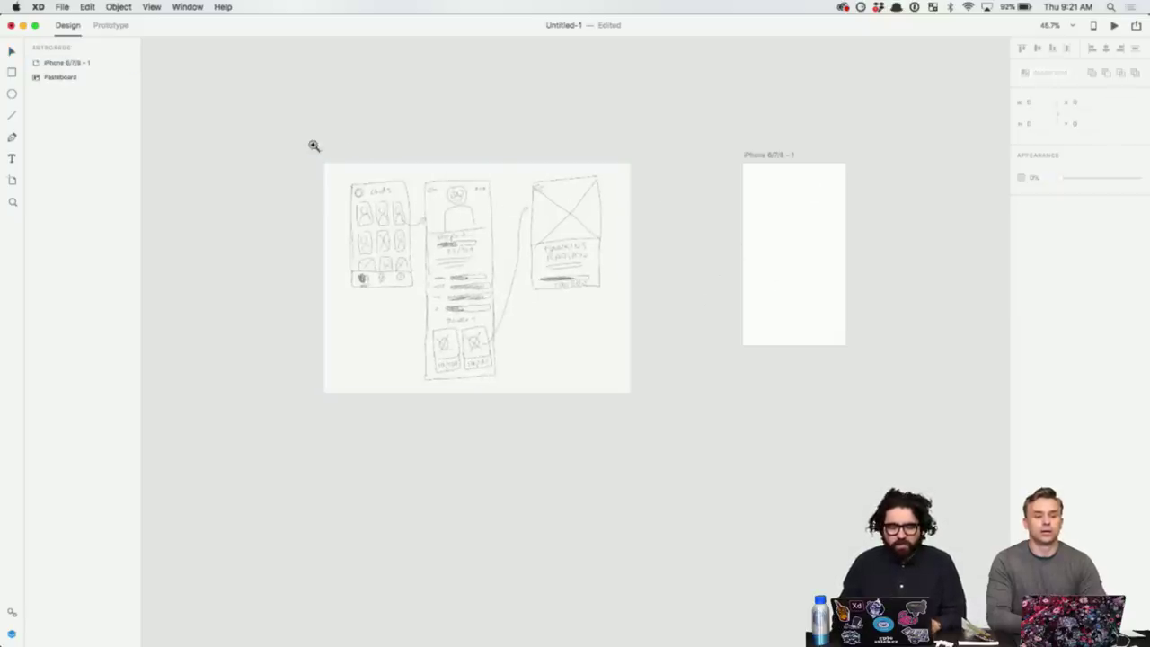
mouse_move(313, 147)
left_mouse_down()
mouse_move(503, 305)
mouse_move(593, 352)
left_mouse_up()
scroll(628, 261, "right", 1)
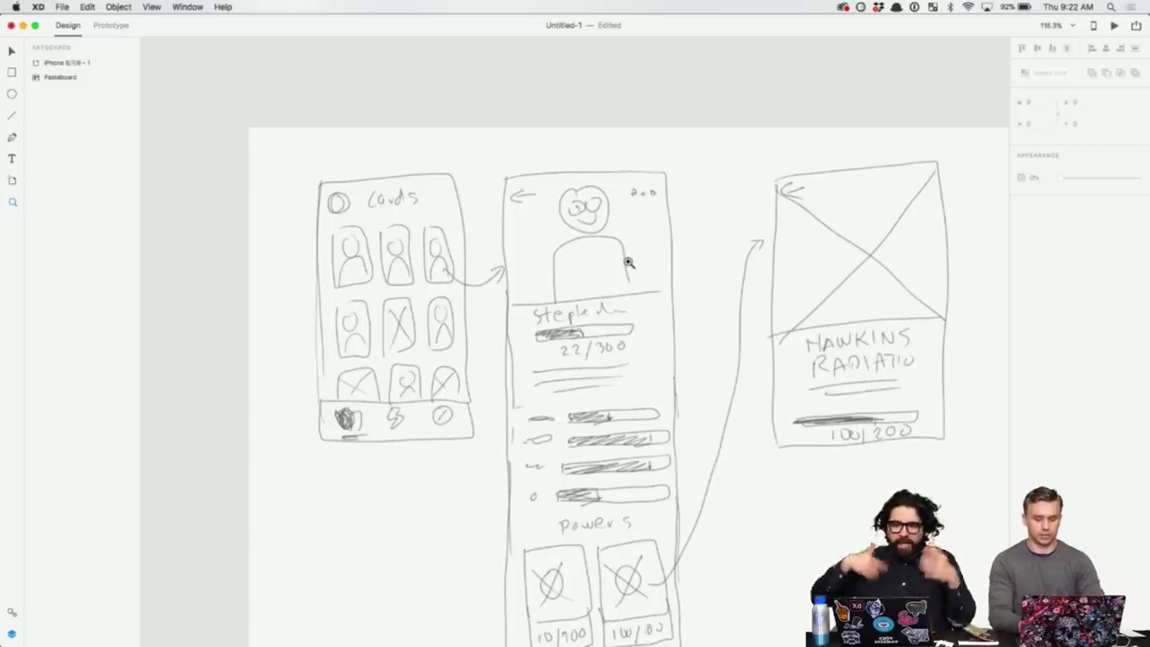
key("v")
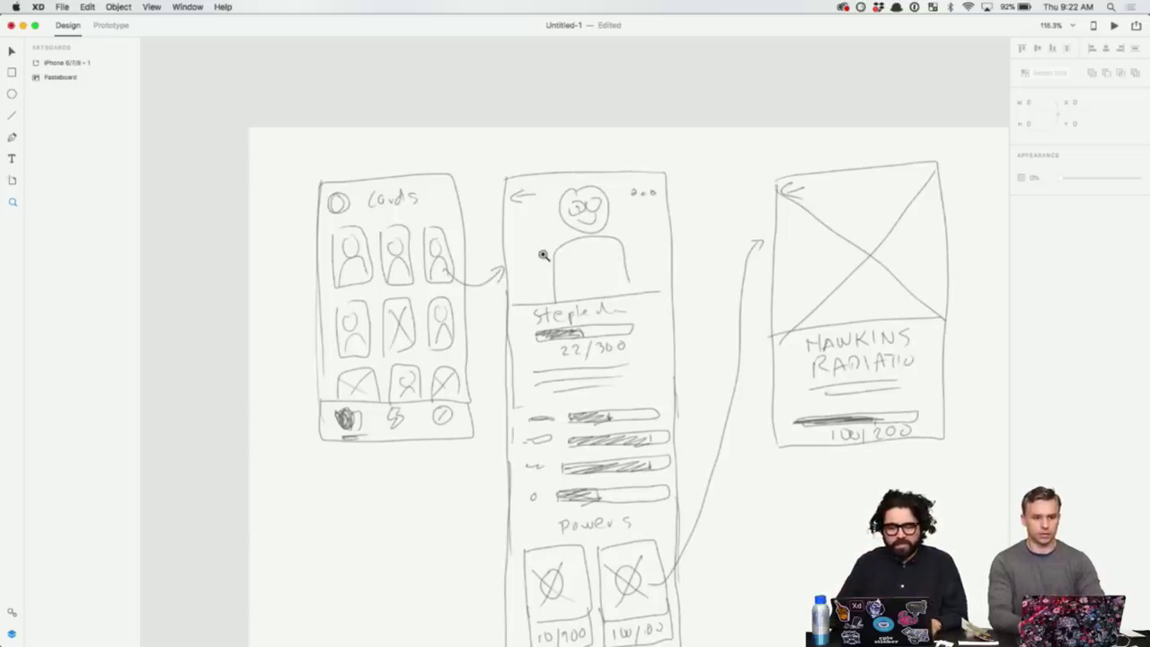
left_click(543, 258)
scroll(543, 258, "down", 3)
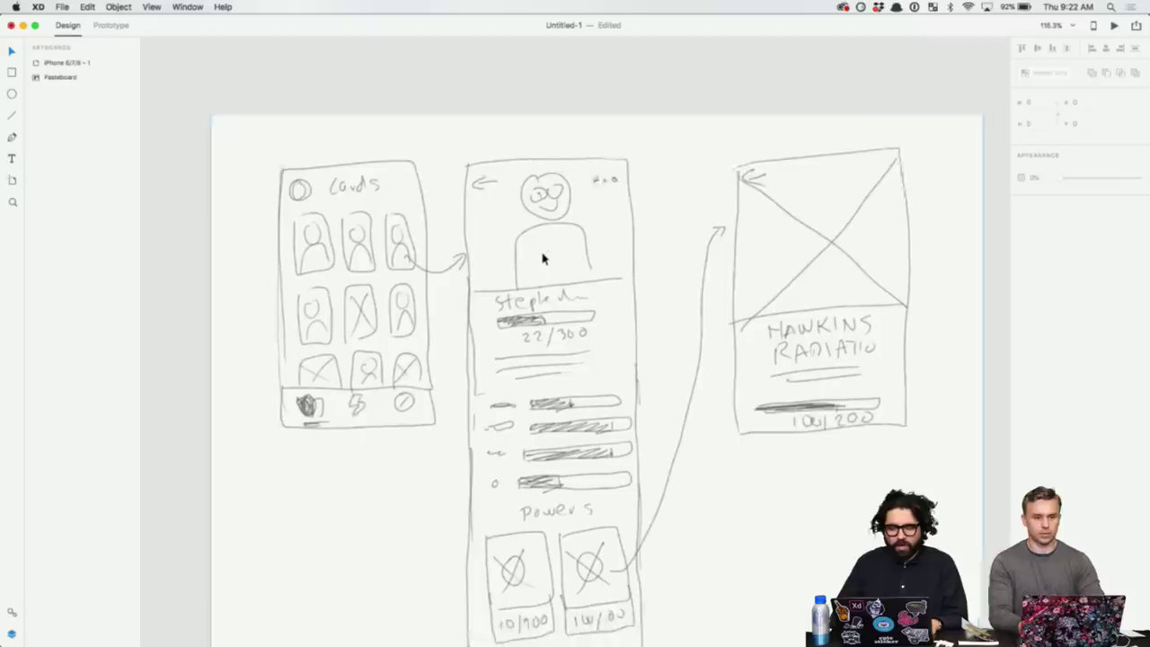
left_click(424, 88)
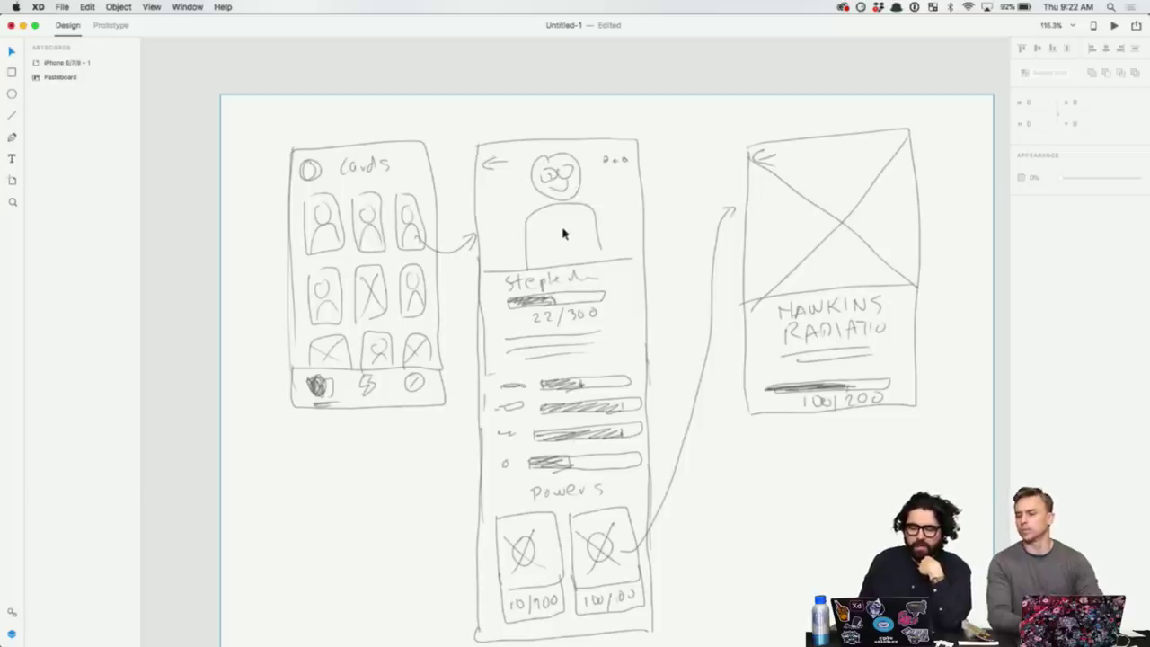
scroll(562, 236, "down", 3)
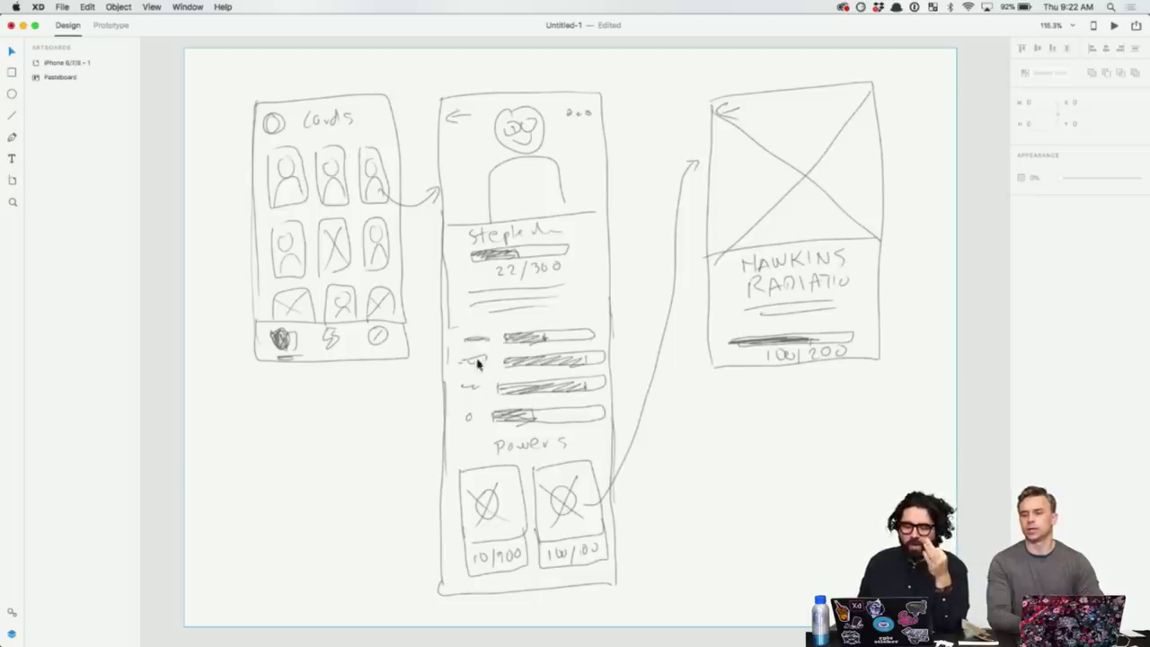
scroll(497, 443, "down", 2)
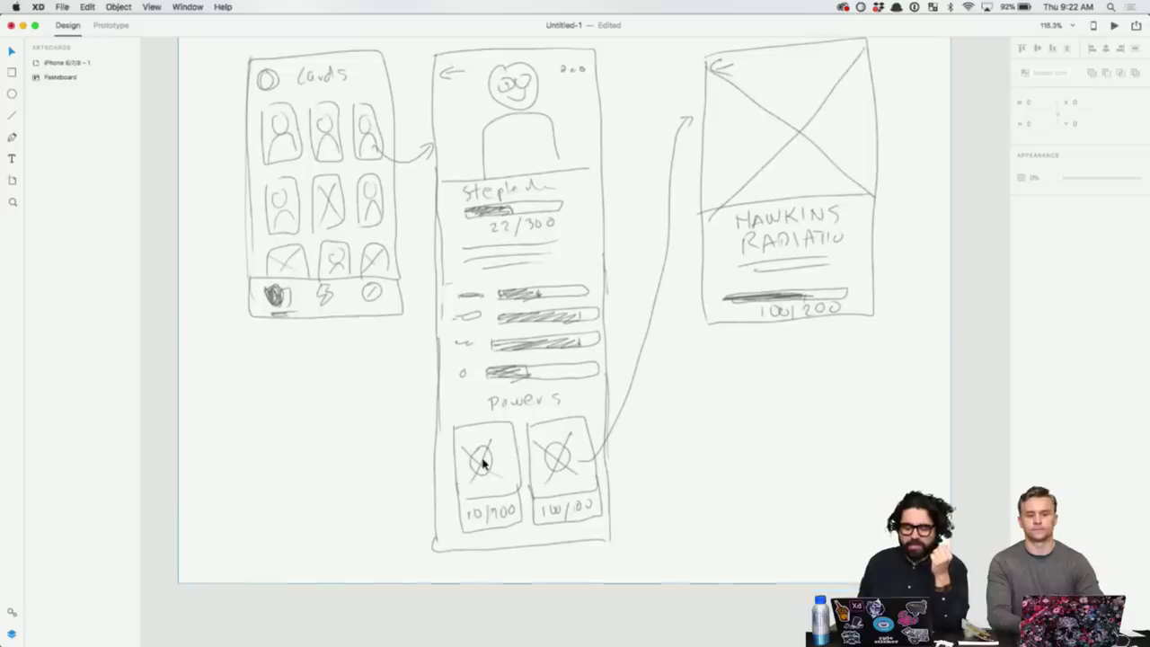
scroll(483, 463, "up", 1)
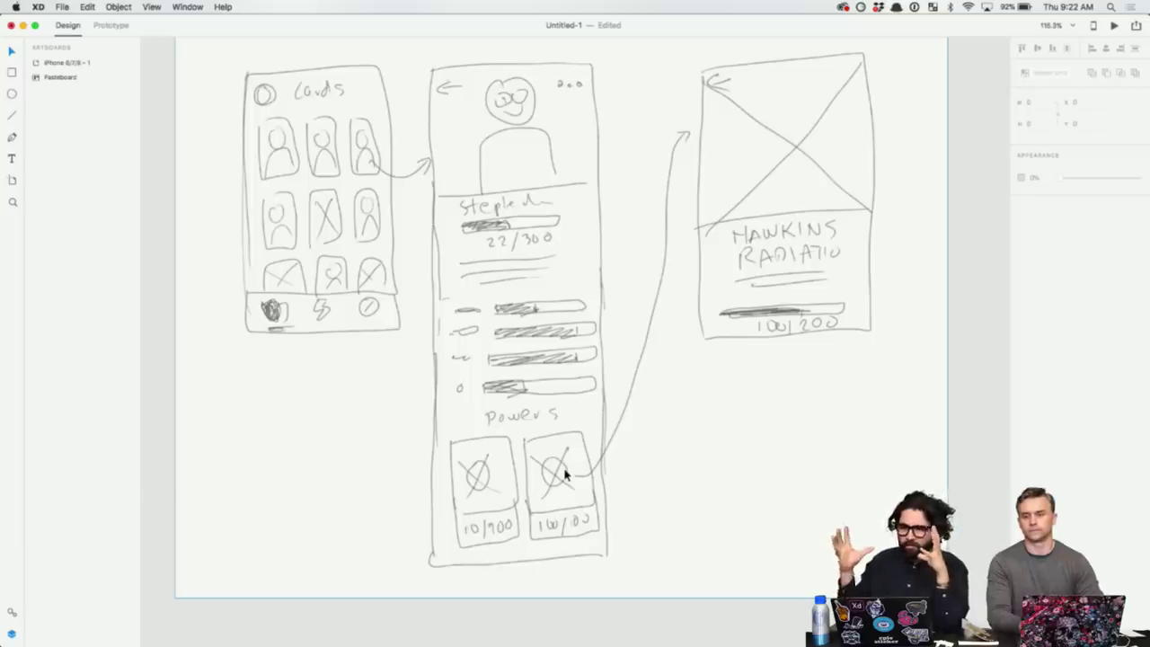
scroll(566, 474, "up", 3)
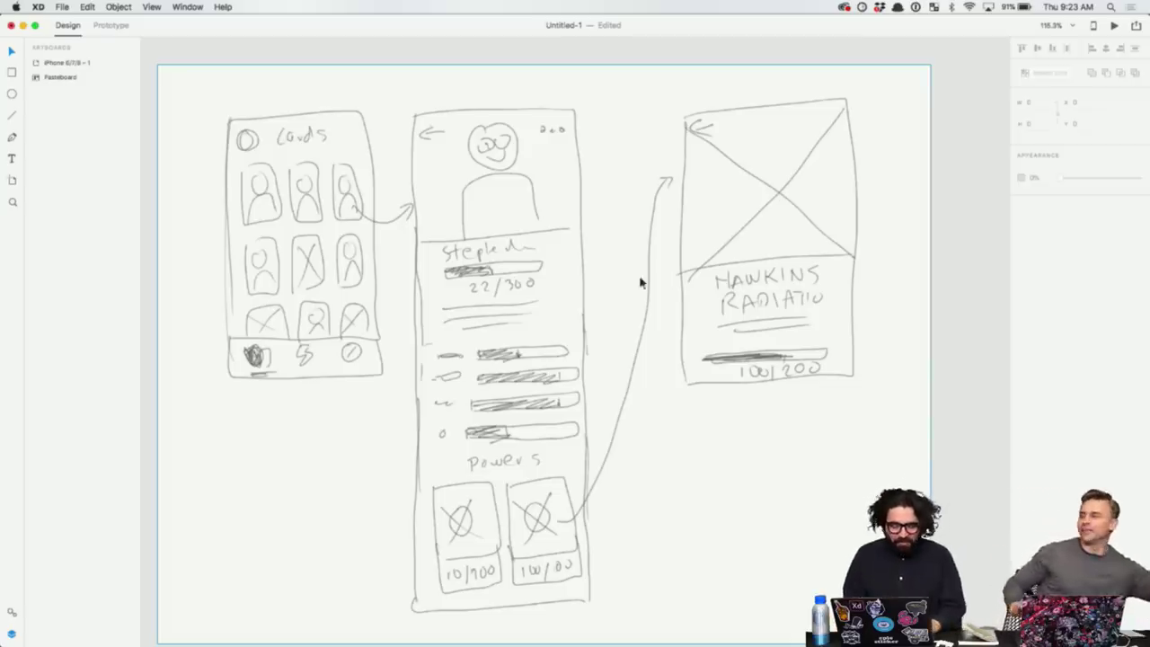
- Compare the whole wireframe sketch with the blank artboard, and examine the Cards screen's grid and navigation bar up close
scroll(660, 294, "down", 3)
scroll(659, 295, "right", 4)
scroll(659, 295, "left", 3)
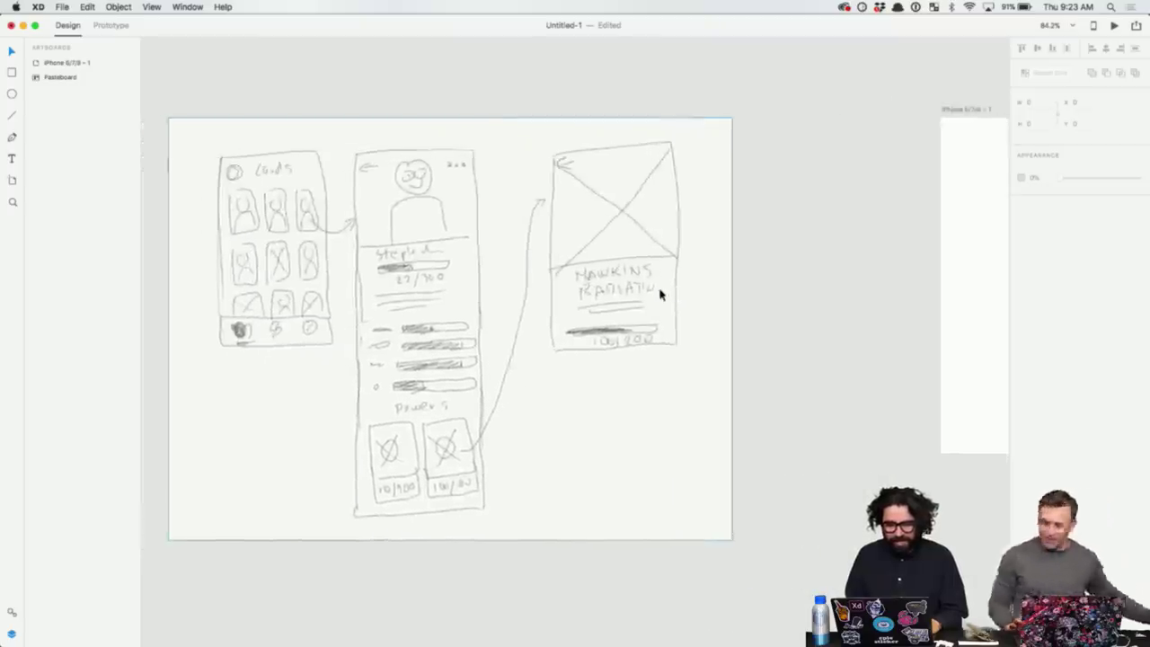
scroll(660, 295, "down", 3)
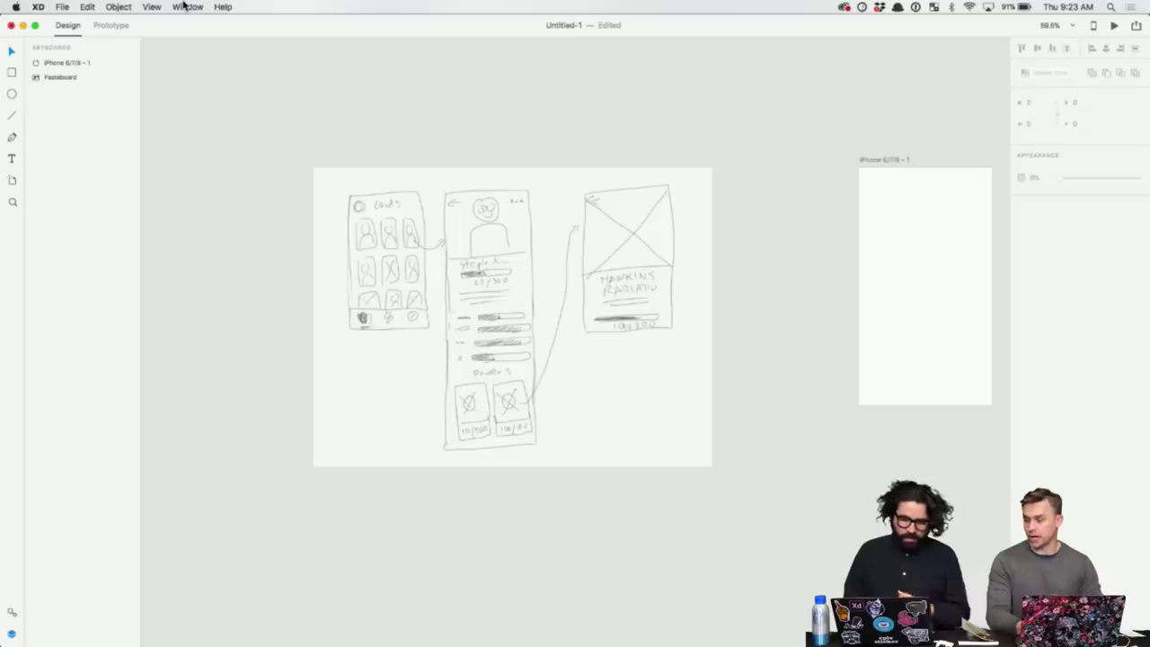
scroll(344, 341, "up", 5)
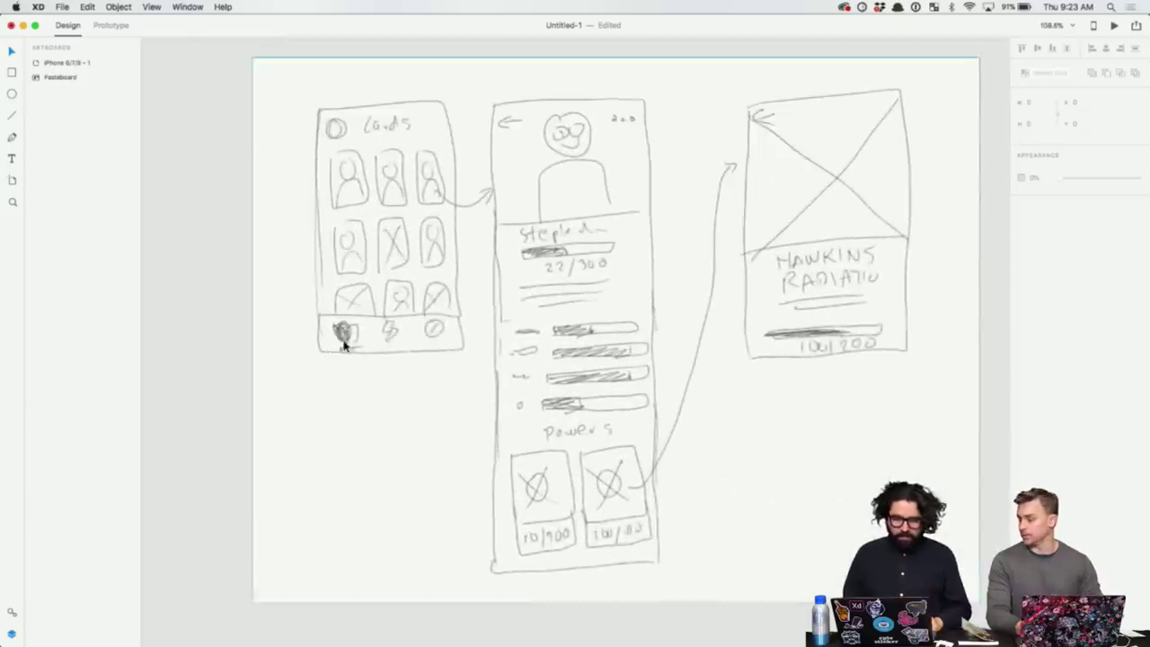
scroll(344, 344, "right", 2)
scroll(344, 344, "up", 1)
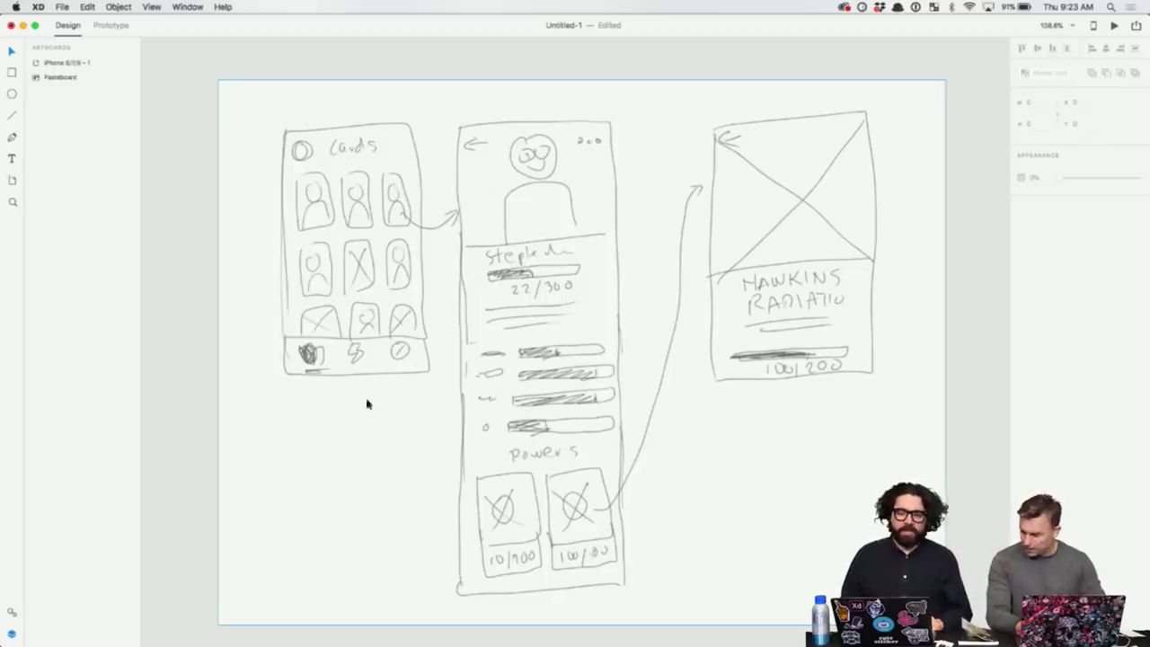
scroll(367, 232, "up", 5)
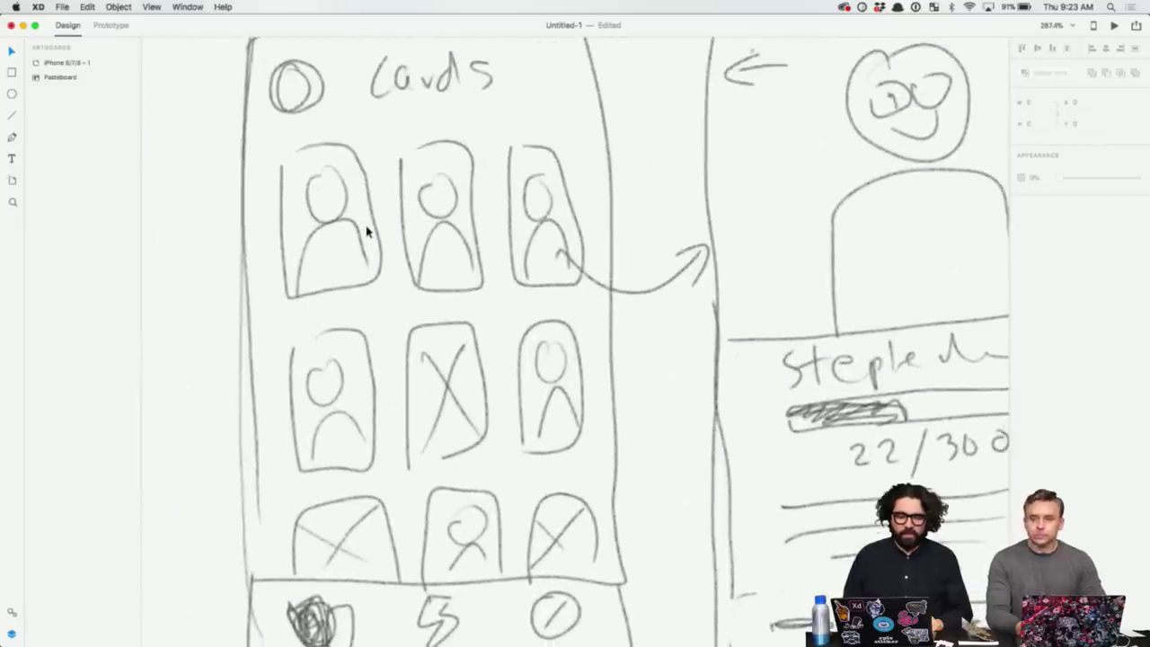
scroll(366, 230, "left", 1)
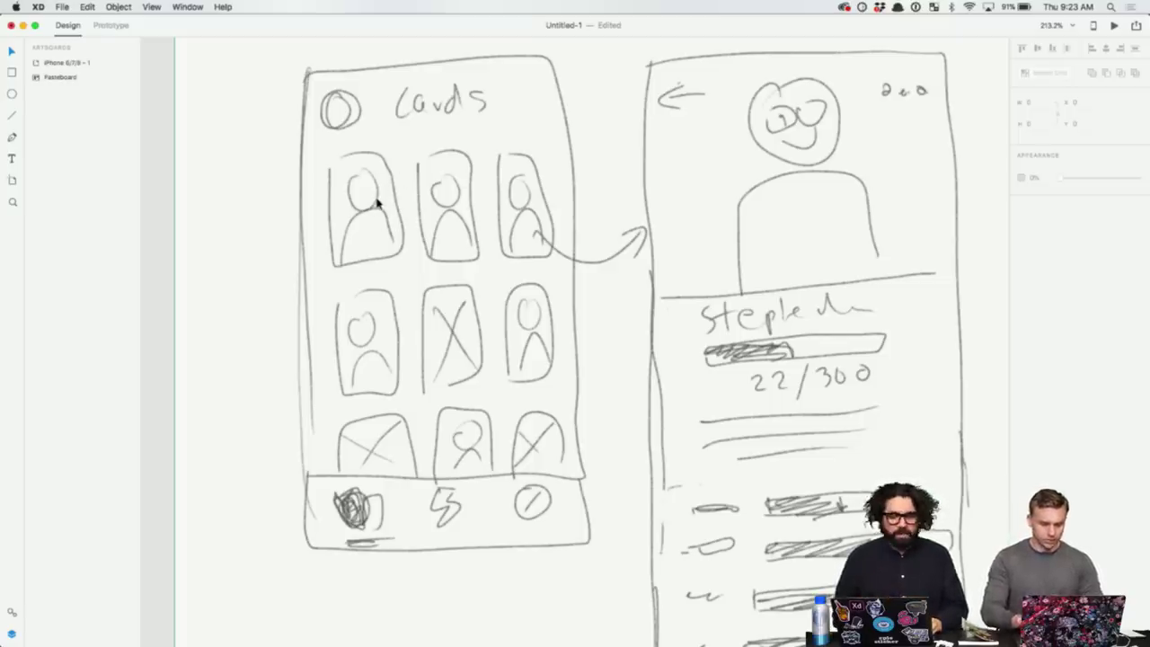
scroll(377, 203, "right", 5)
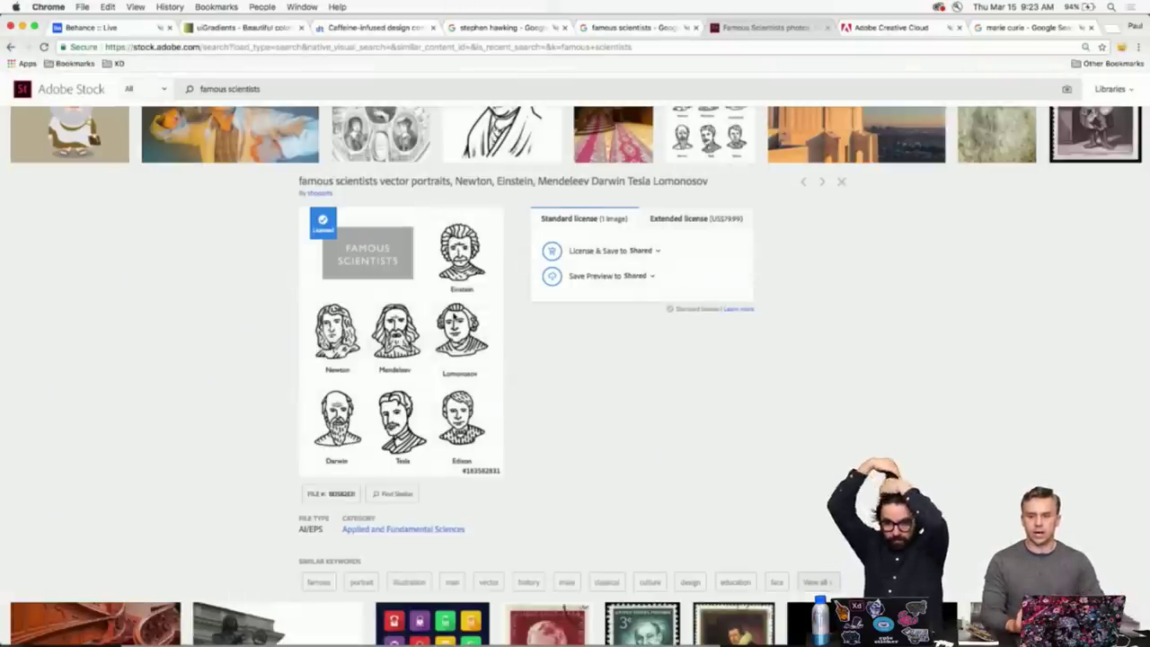
- Browse the Adobe Stock results for famous scientists in Chrome, including the vector portrait set's details
scroll(183, 284, "up", 1)
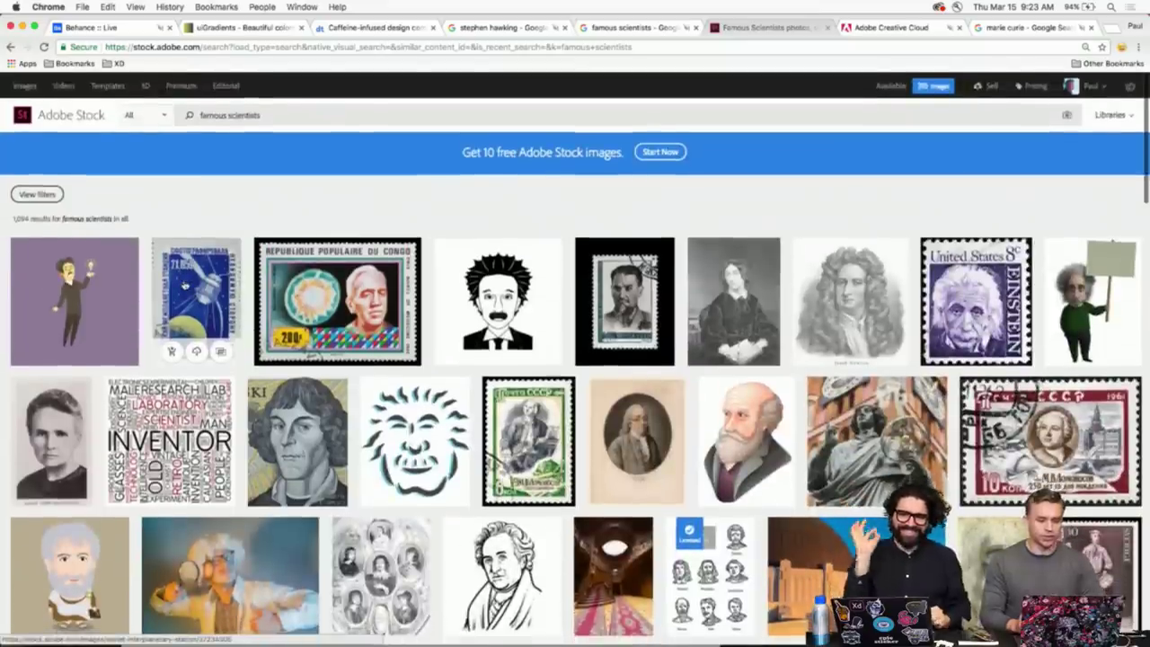
scroll(185, 269, "down", 10)
scroll(186, 188, "up", 3)
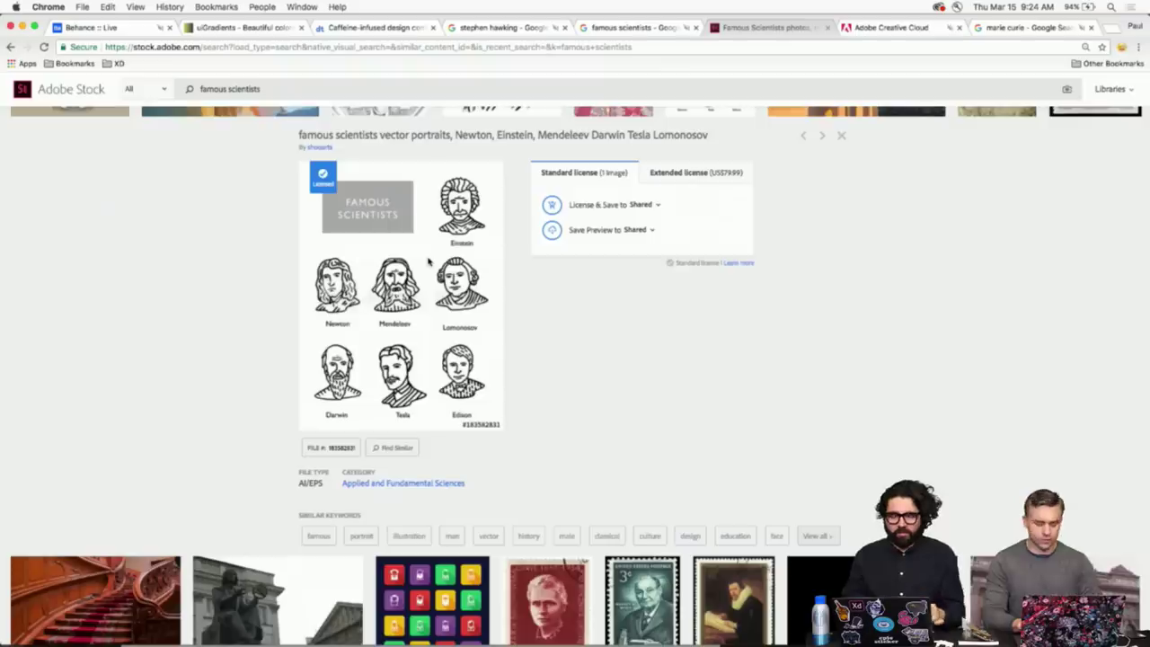
scroll(429, 264, "down", 15)
scroll(429, 263, "up", 2)
scroll(427, 211, "down", 3)
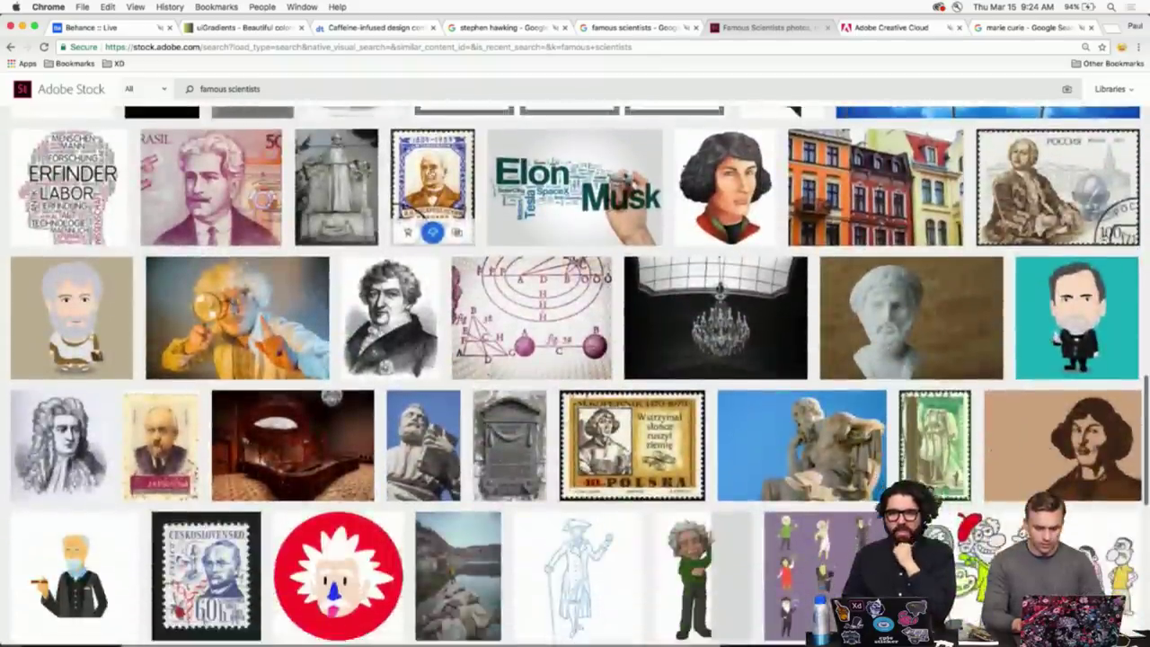
scroll(428, 162, "up", 4)
scroll(428, 160, "up", 1)
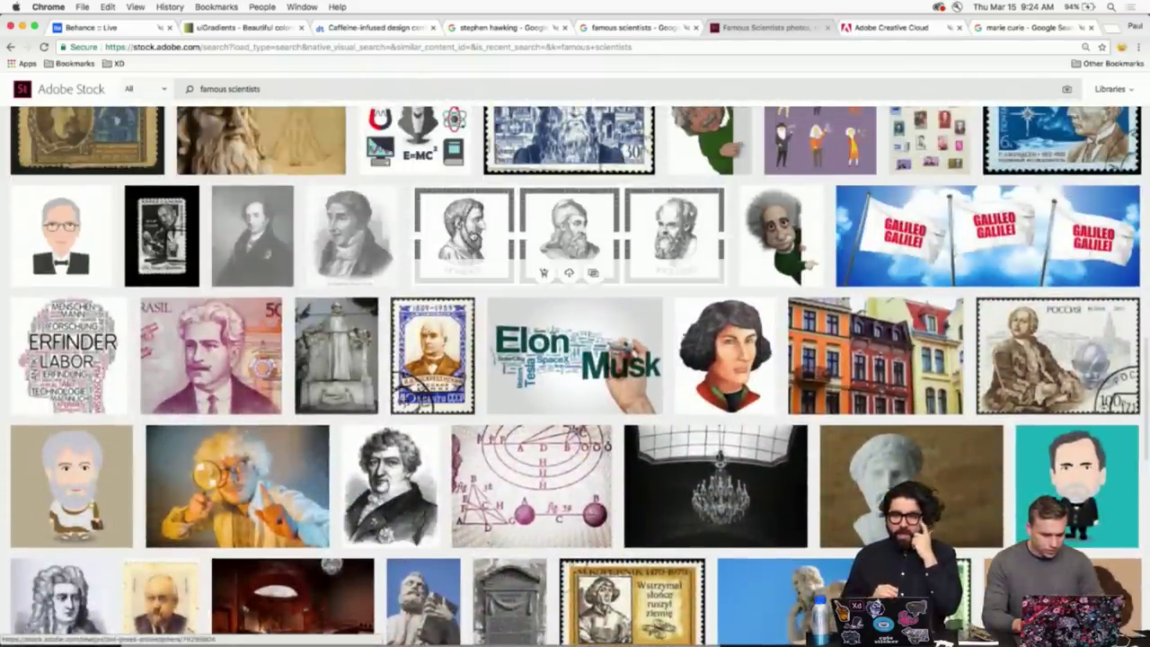
- View the Johann Wolfgang von Goethe portrait's details, close them, and browse the remaining famous scientists results to the end of the page
left_click(251, 237)
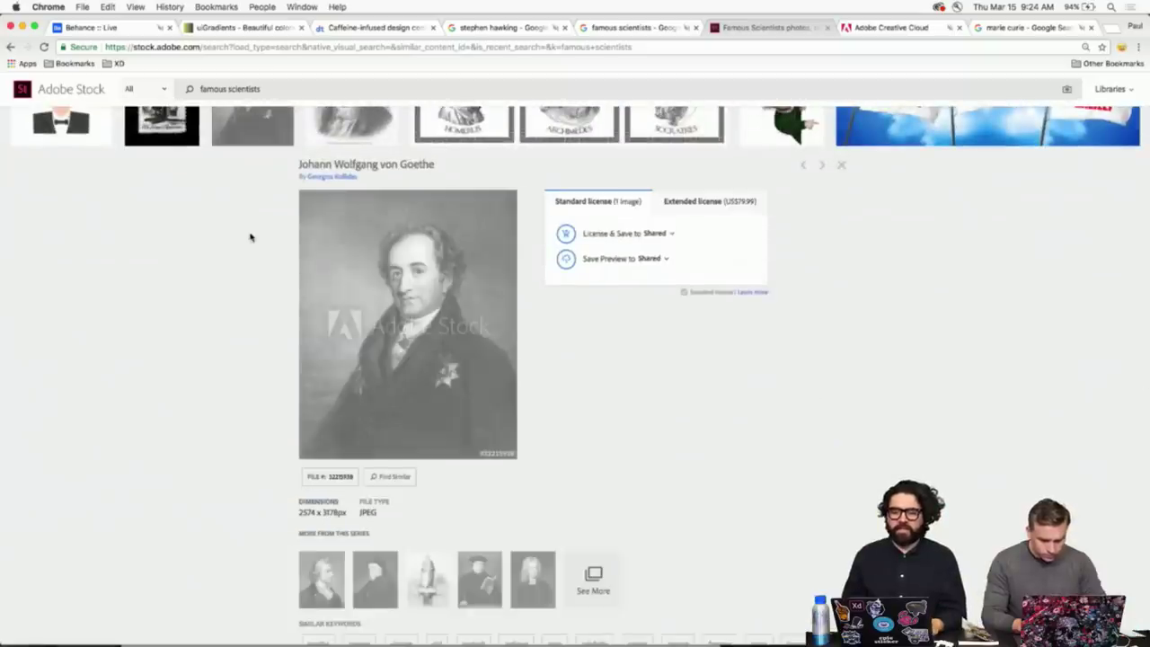
left_click(842, 165)
scroll(849, 169, "up", 3)
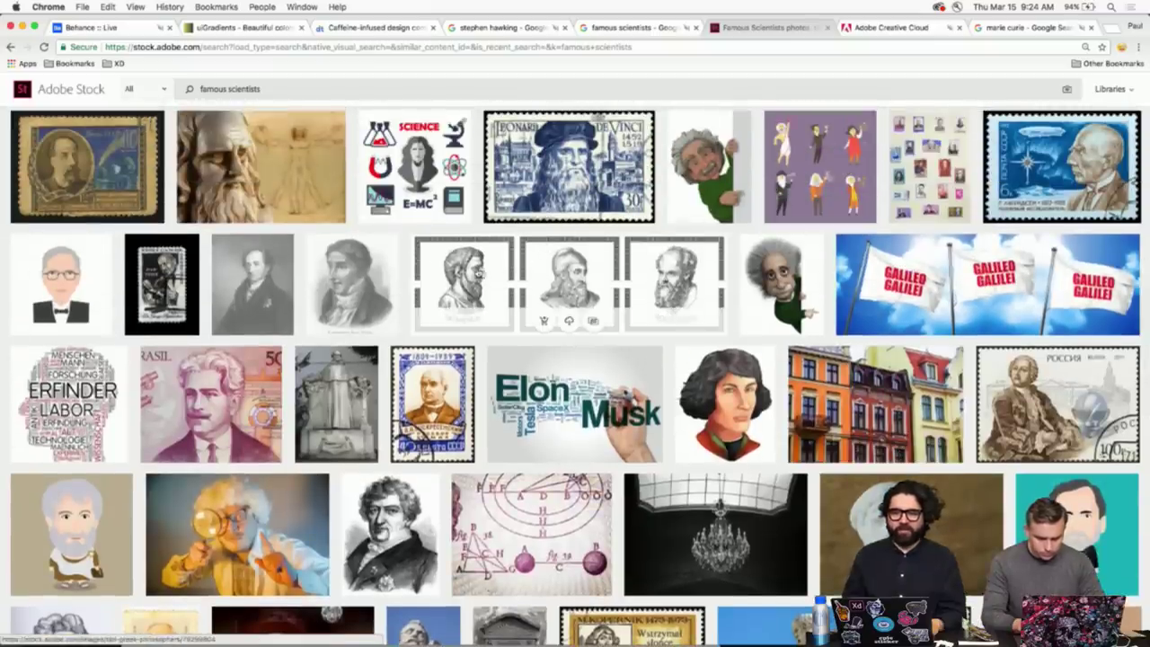
scroll(477, 269, "down", 5)
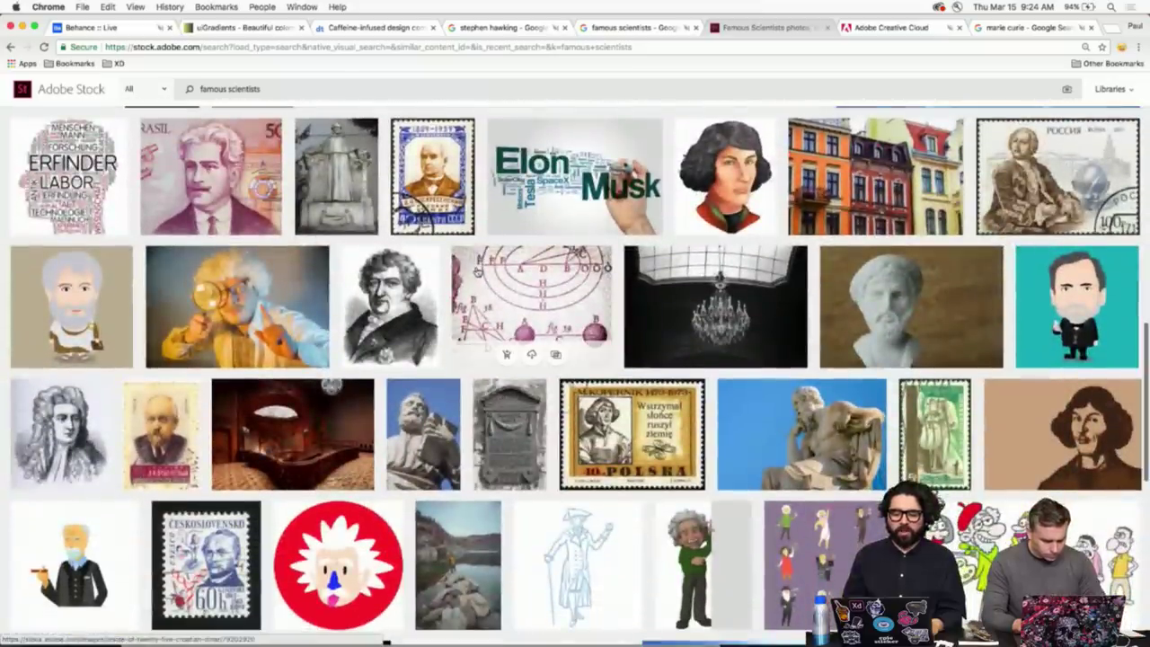
scroll(477, 270, "down", 5)
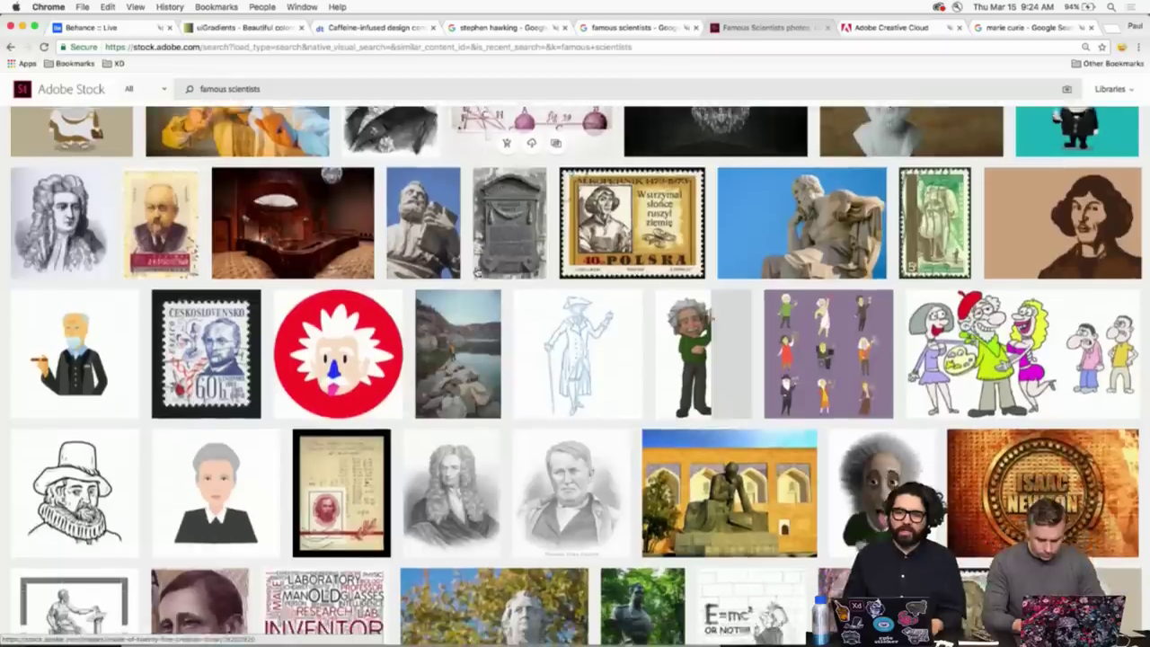
scroll(477, 270, "down", 6)
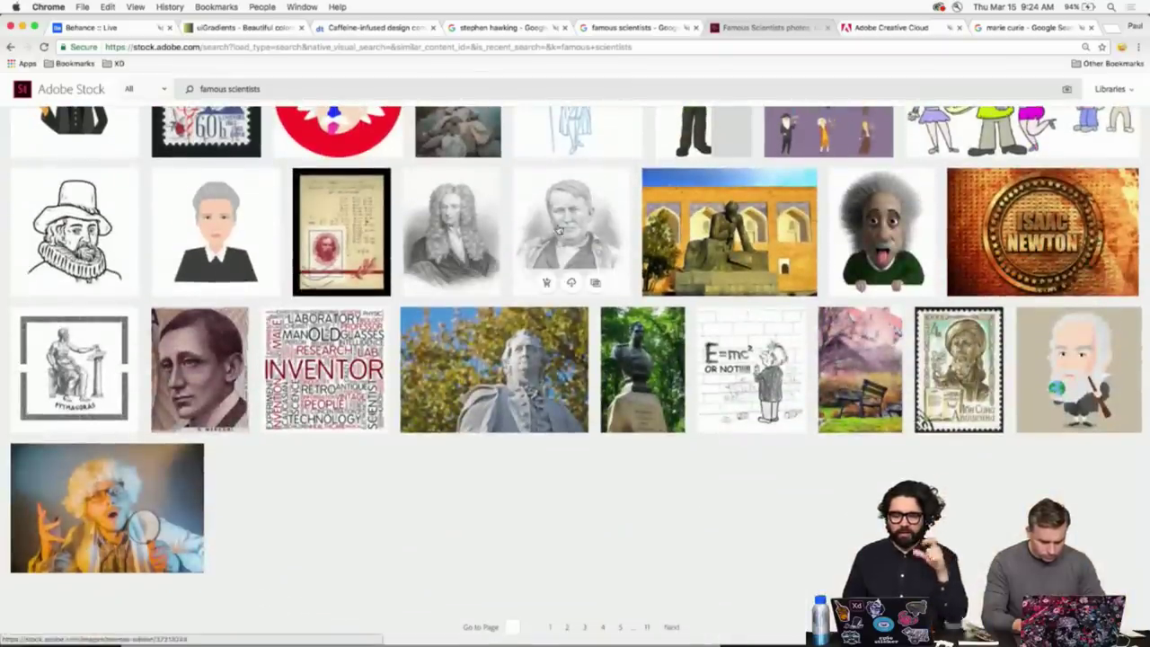
scroll(554, 244, "down", 2)
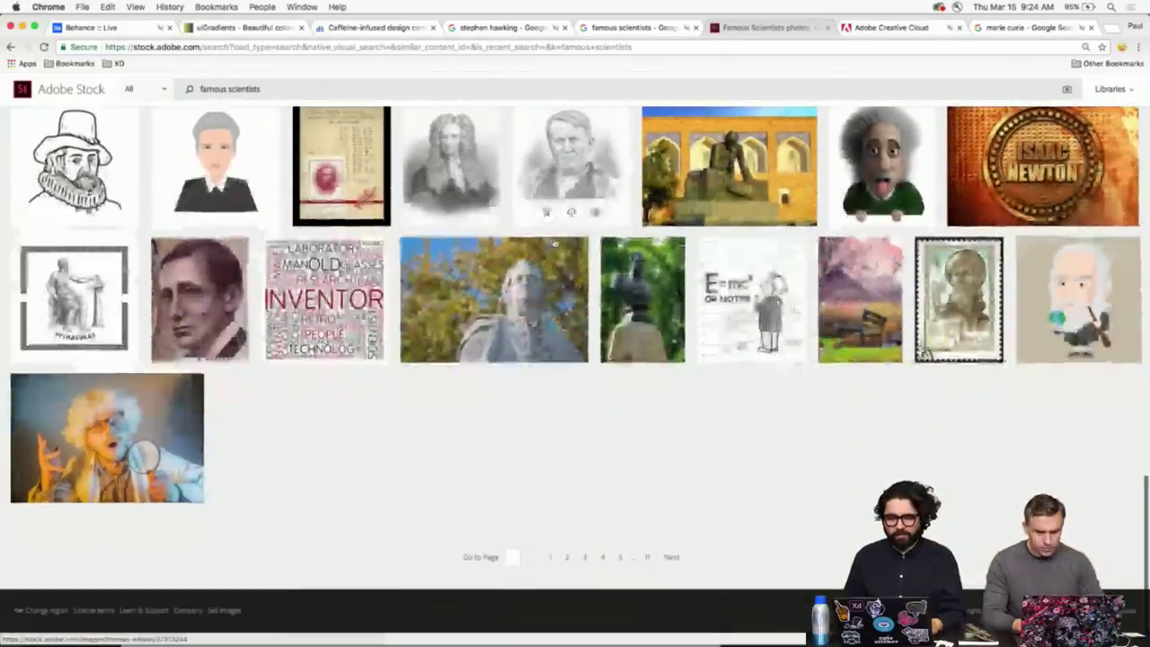
- Open the Thomas Edison portrait's details in Adobe Stock and save the image to the Scientists library
left_click(554, 241)
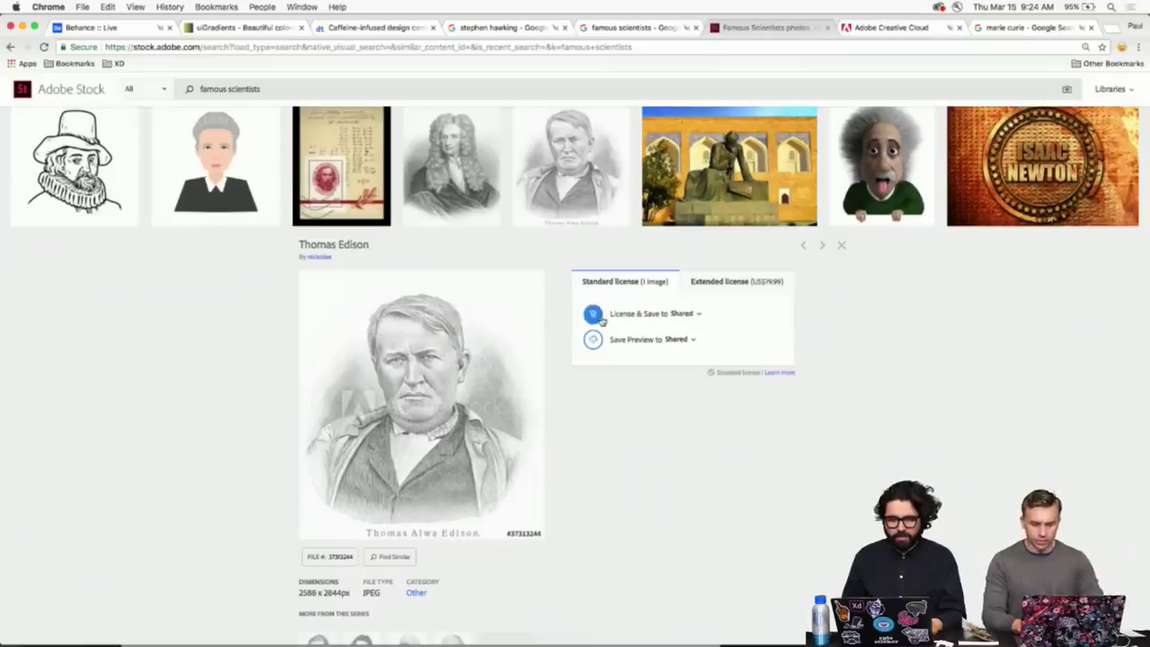
left_click(694, 315)
scroll(631, 404, "down", 5)
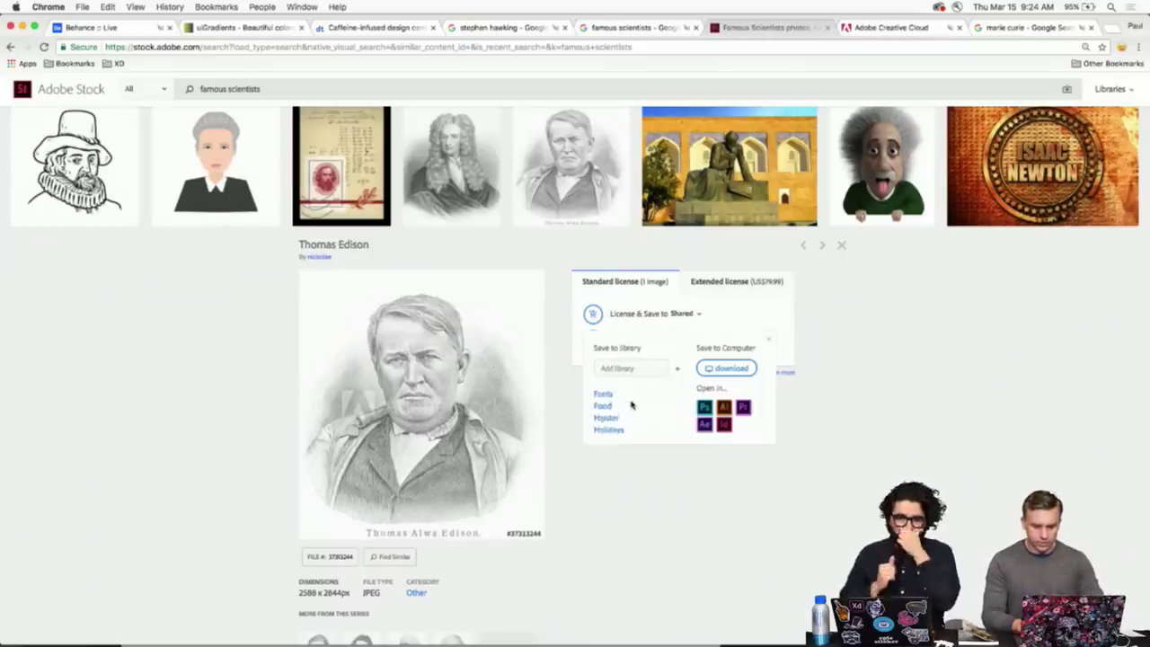
scroll(631, 404, "down", 5)
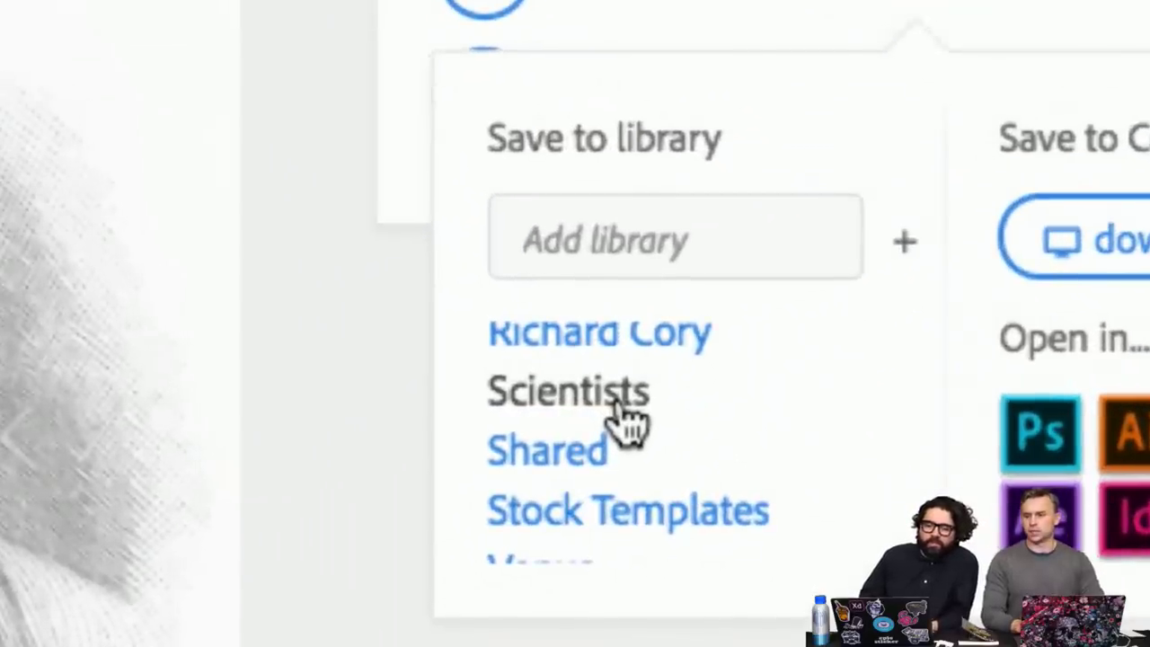
left_click(620, 406)
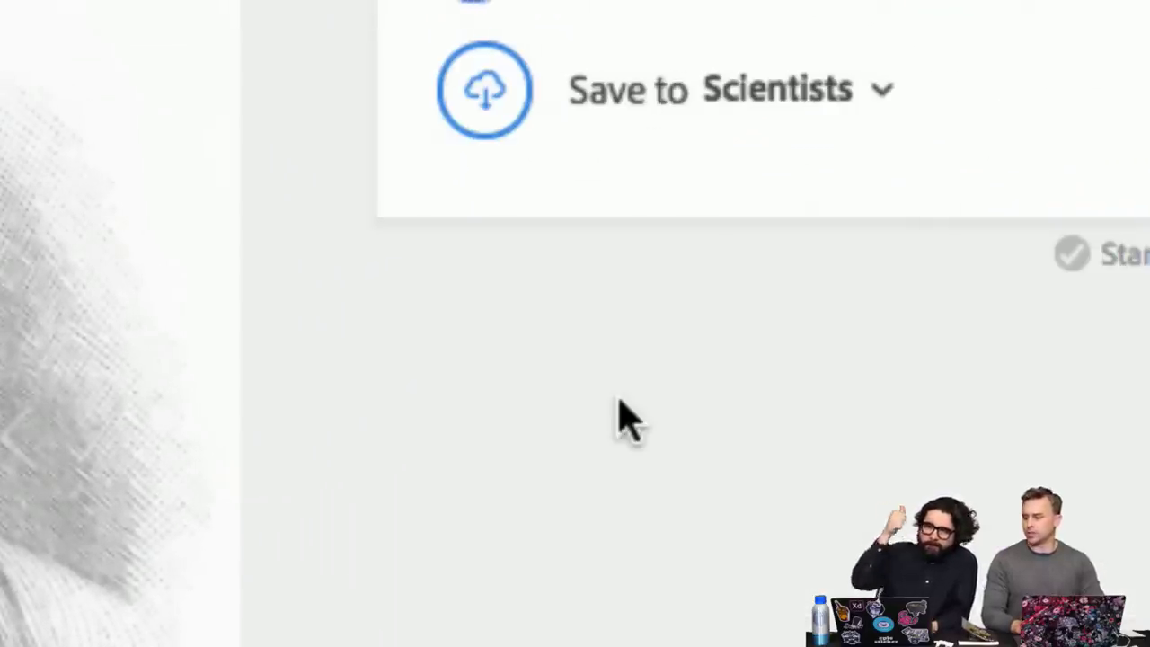
key("Return")
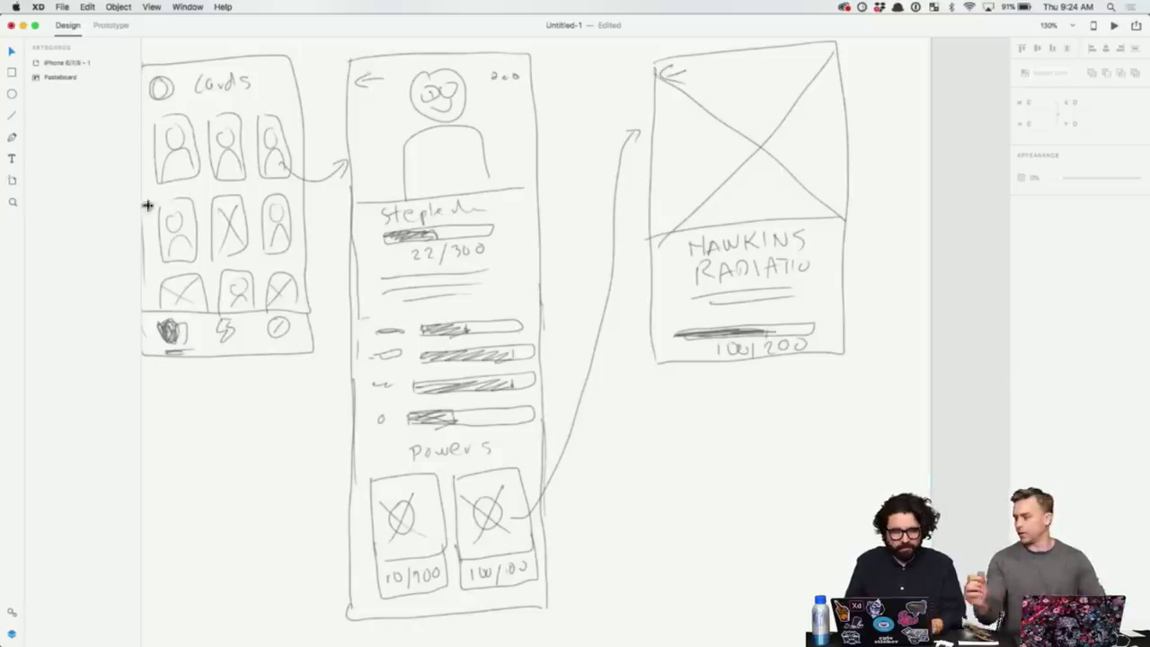
- Accept the Creative Cloud request to collaborate on the Scientists library and close the notifications
left_click(844, 7)
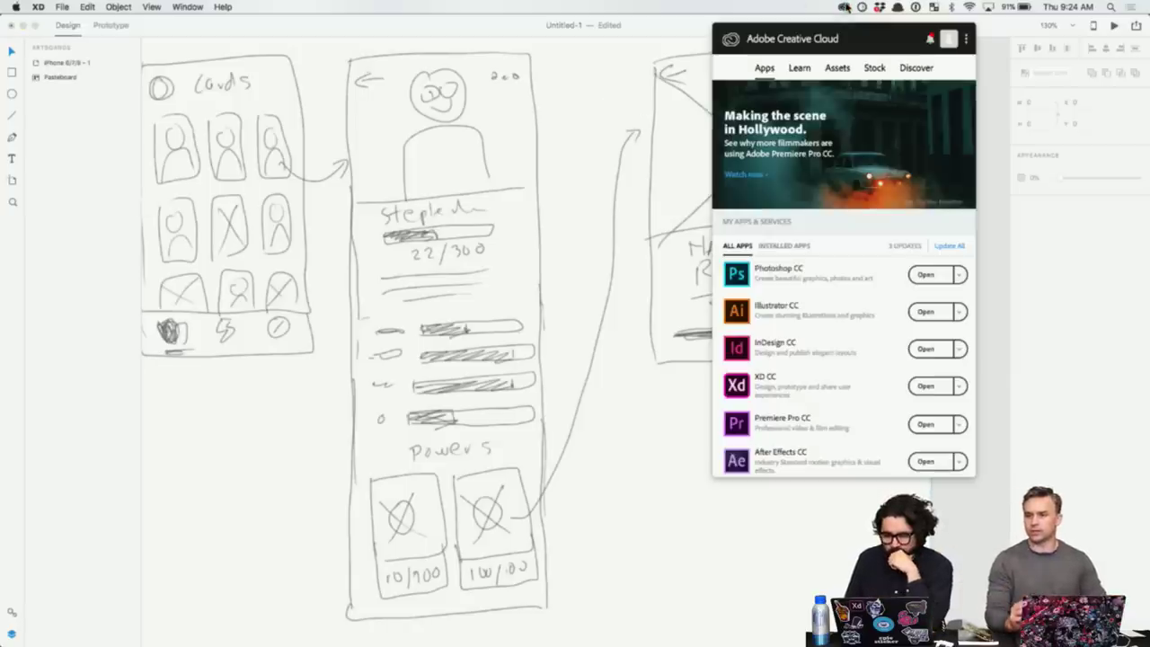
left_click(929, 41)
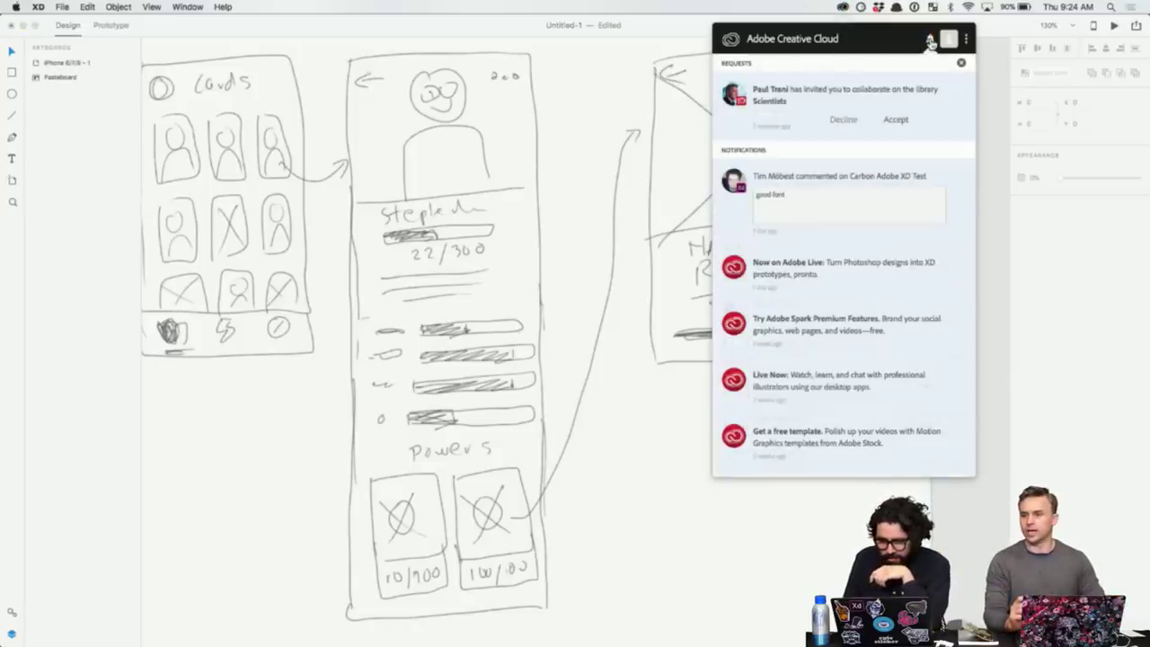
left_click(903, 125)
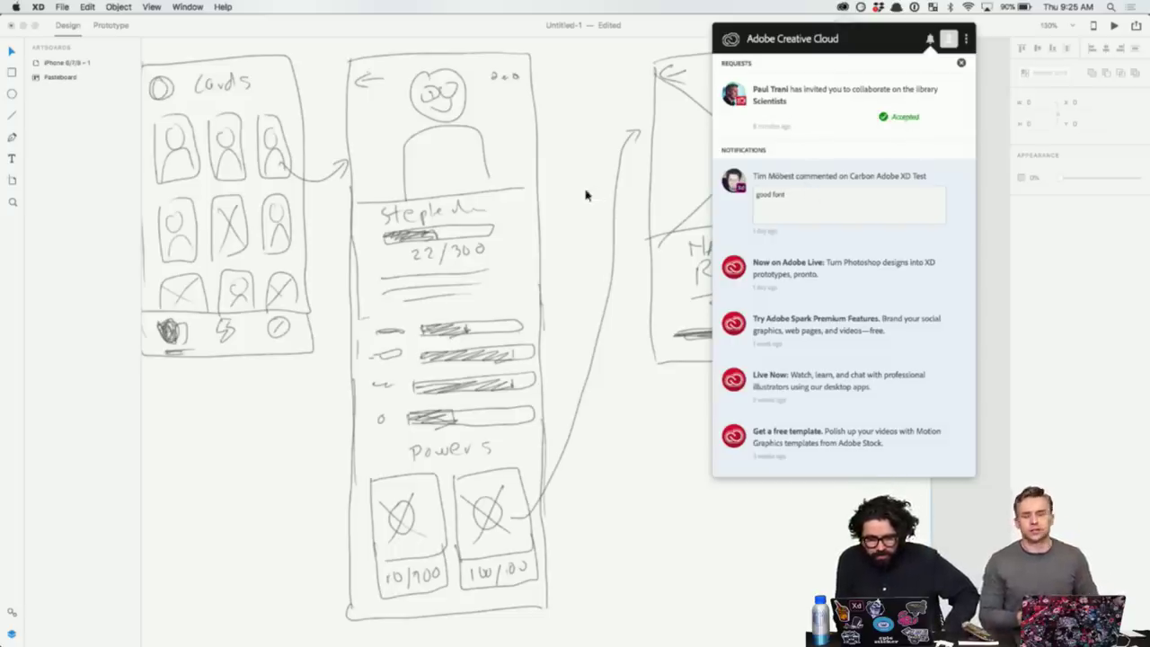
left_click(657, 129)
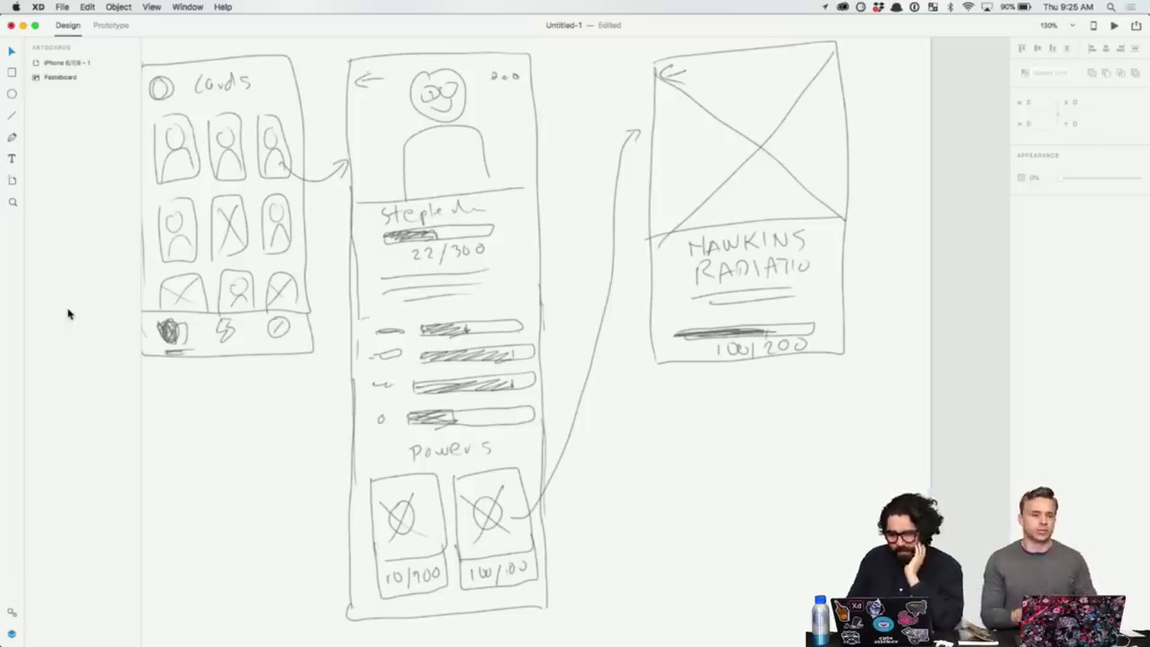
left_click(878, 8)
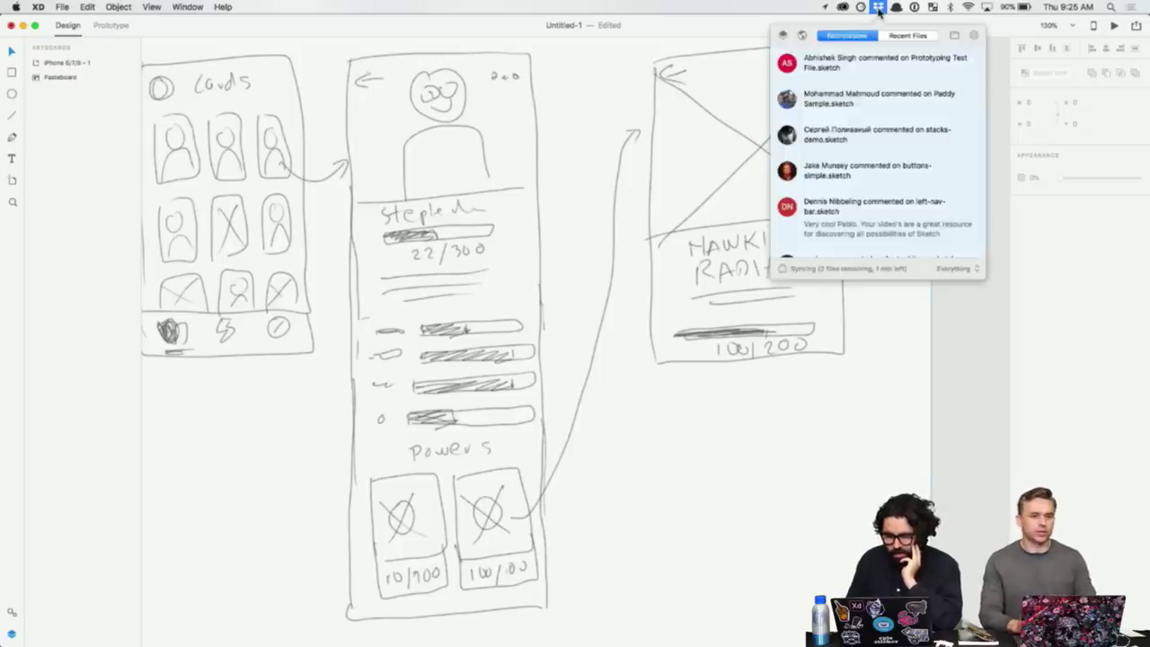
left_click(878, 7)
left_click(844, 8)
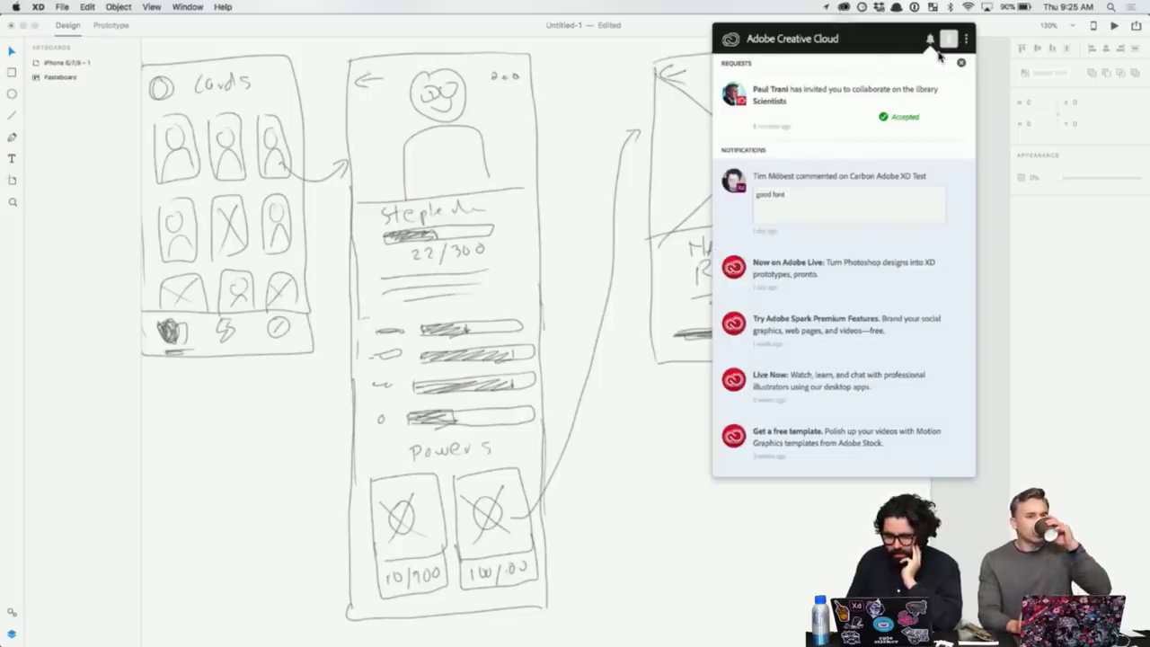
left_click(960, 63)
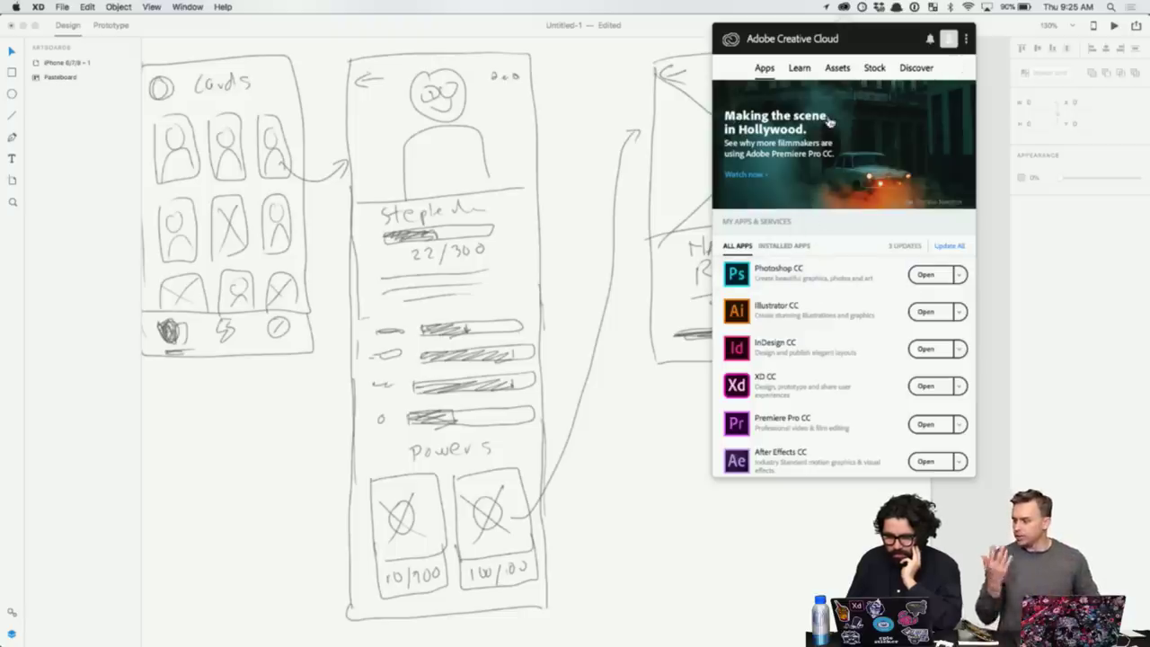
left_click(393, 241)
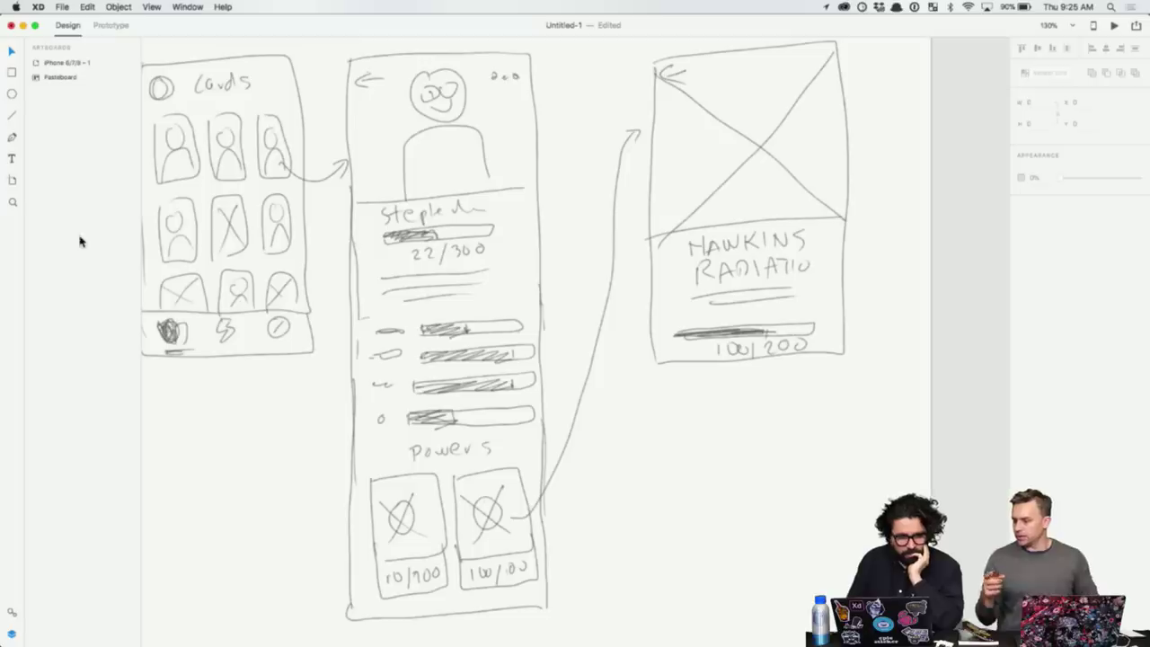
- Open the Creative Cloud Libraries in Adobe XD and show the Scientists library
left_click(87, 6)
mouse_move(61, 8)
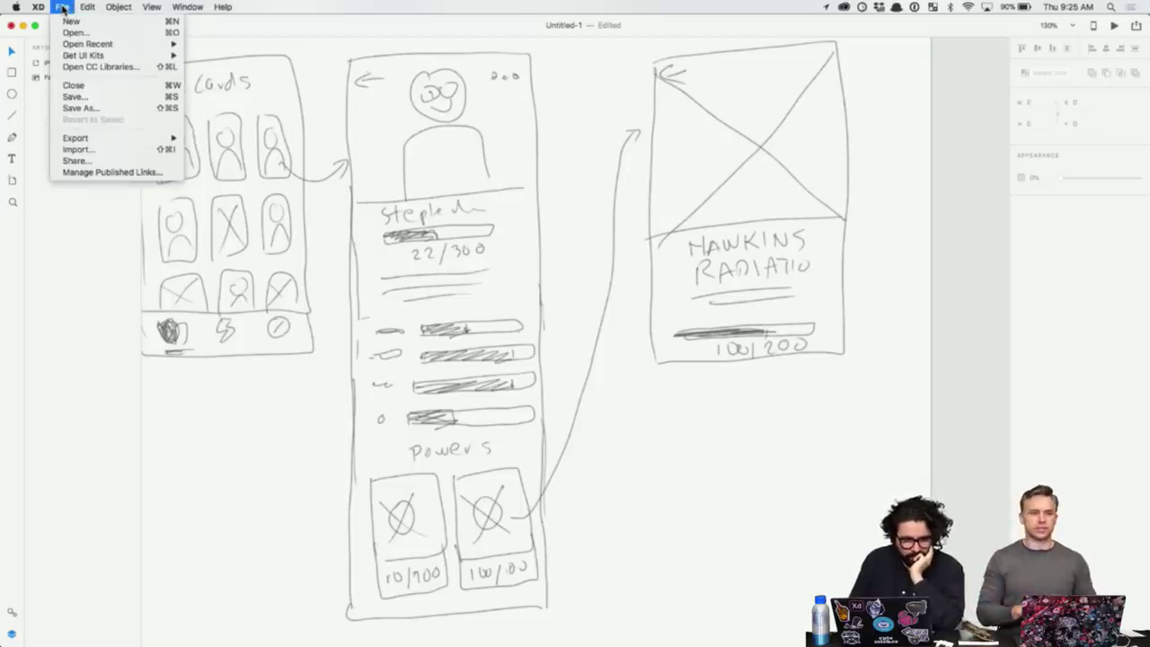
left_click(90, 68)
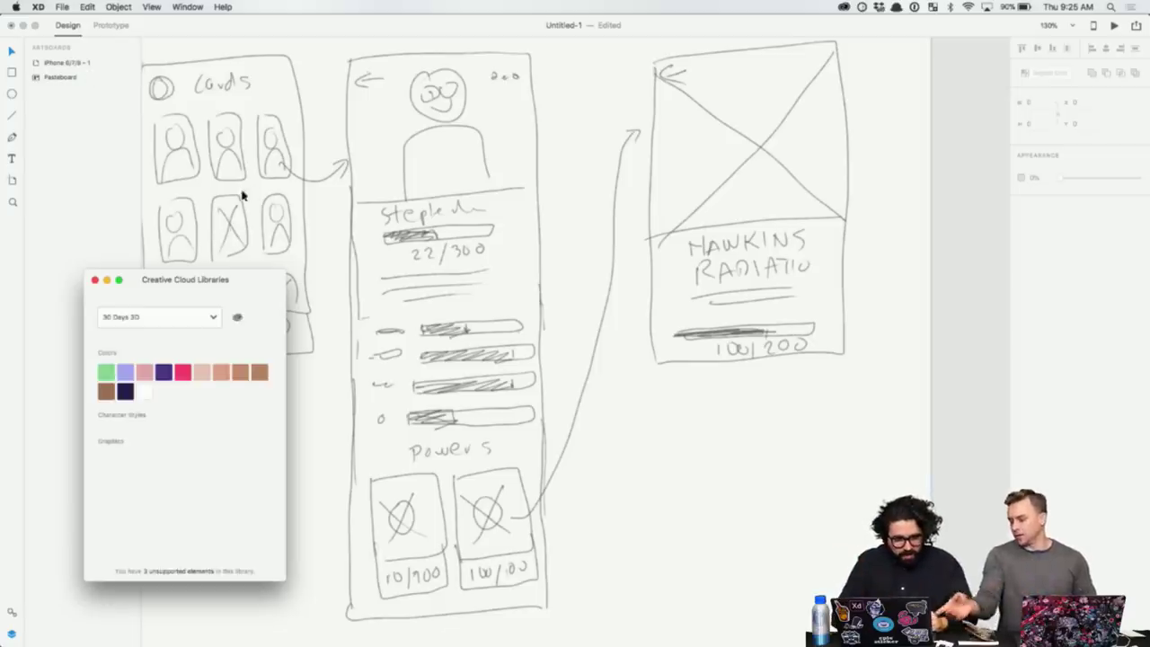
left_click(188, 317)
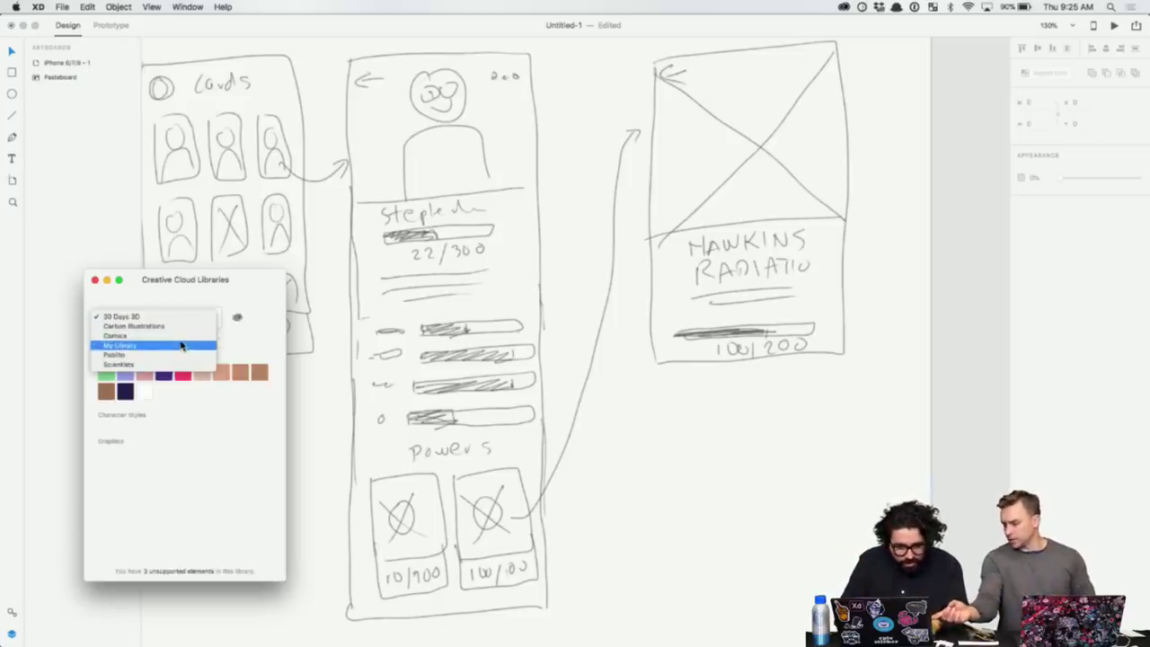
left_click(158, 363)
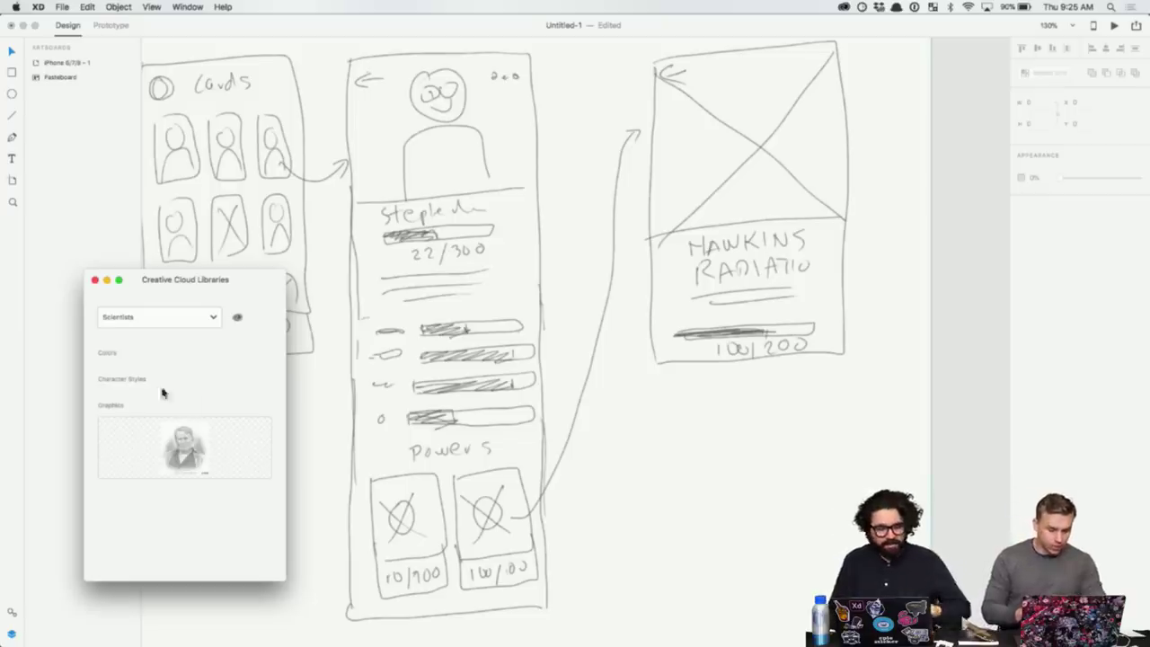
- Draw a rectangle about 287 by 236 over the wireframe sketch and fill it with the library's Thomas Edison portrait
left_click(583, 487)
key("r")
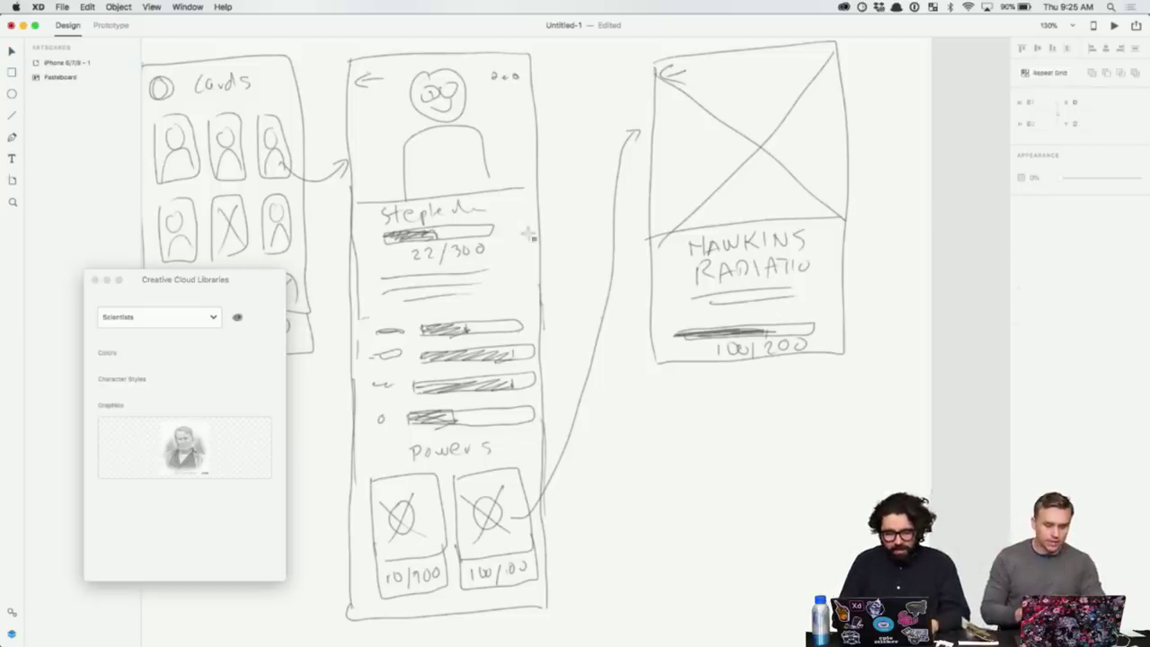
left_click_drag(523, 217, 744, 398)
left_click_drag(203, 456, 611, 318)
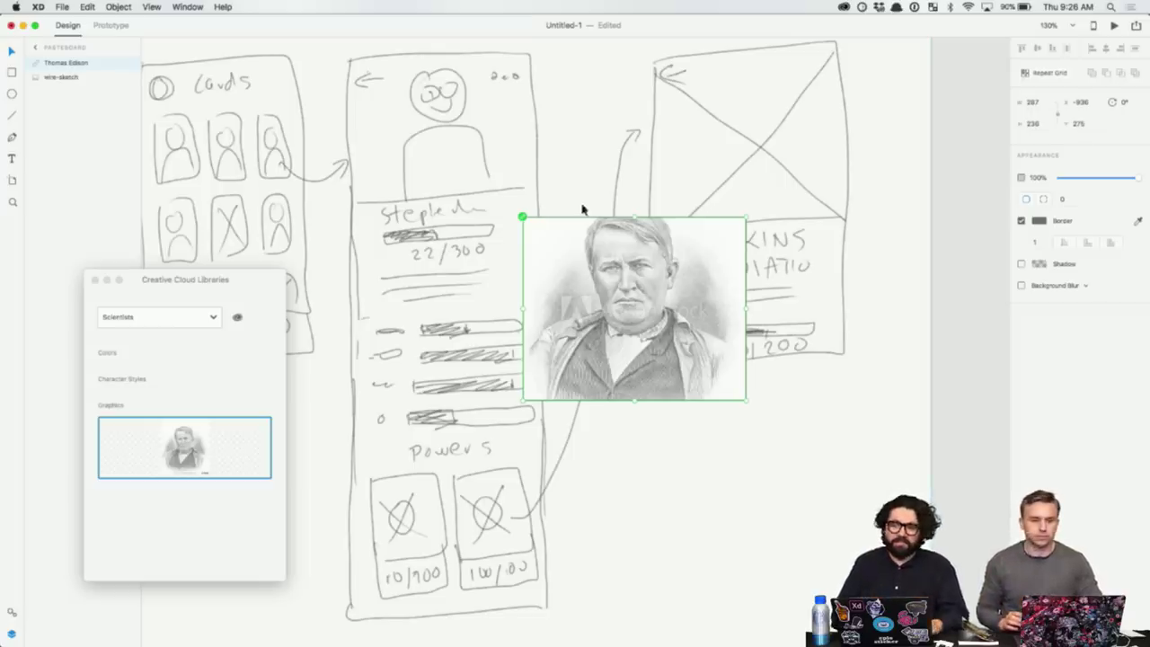
- Delete the rectangle filled with the Thomas Edison portrait from the wireframe sketch
left_click(685, 196)
scroll(681, 198, "down", 3)
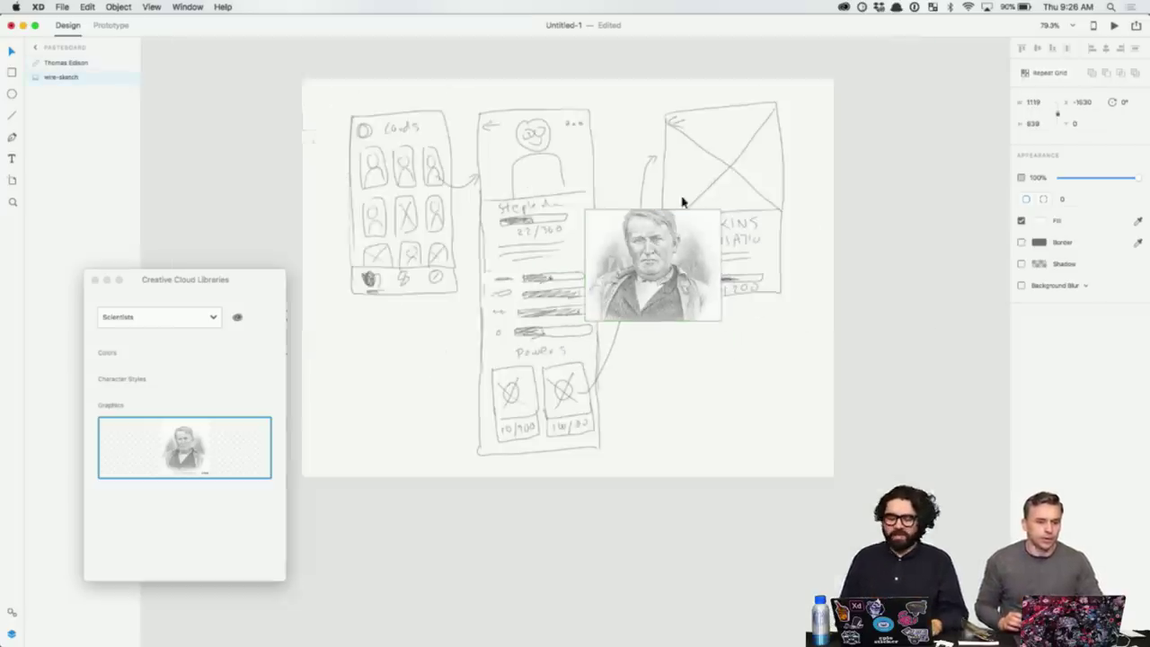
left_click(671, 248)
key("BackSpace")
- Move the wireframe sketch horizontally to X -1154, close beside the blank iPhone artboard, and close the Creative Cloud Libraries window
scroll(671, 248, "down", 3)
scroll(670, 249, "right", 4)
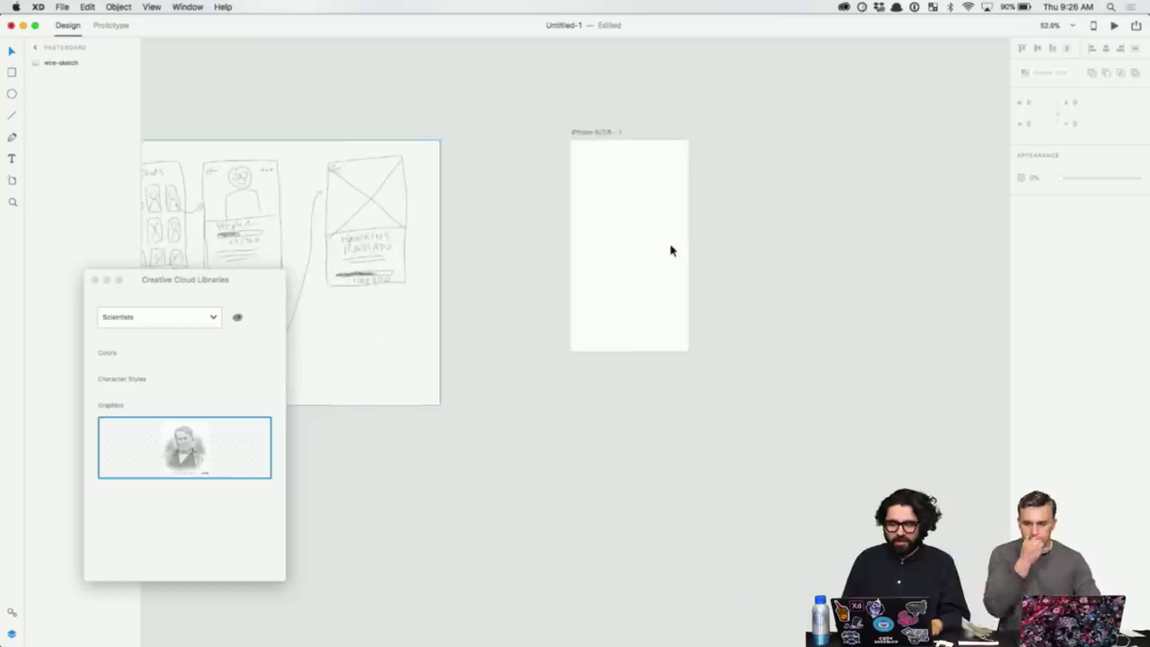
left_click_drag(349, 211, 464, 210)
scroll(608, 191, "up", 10)
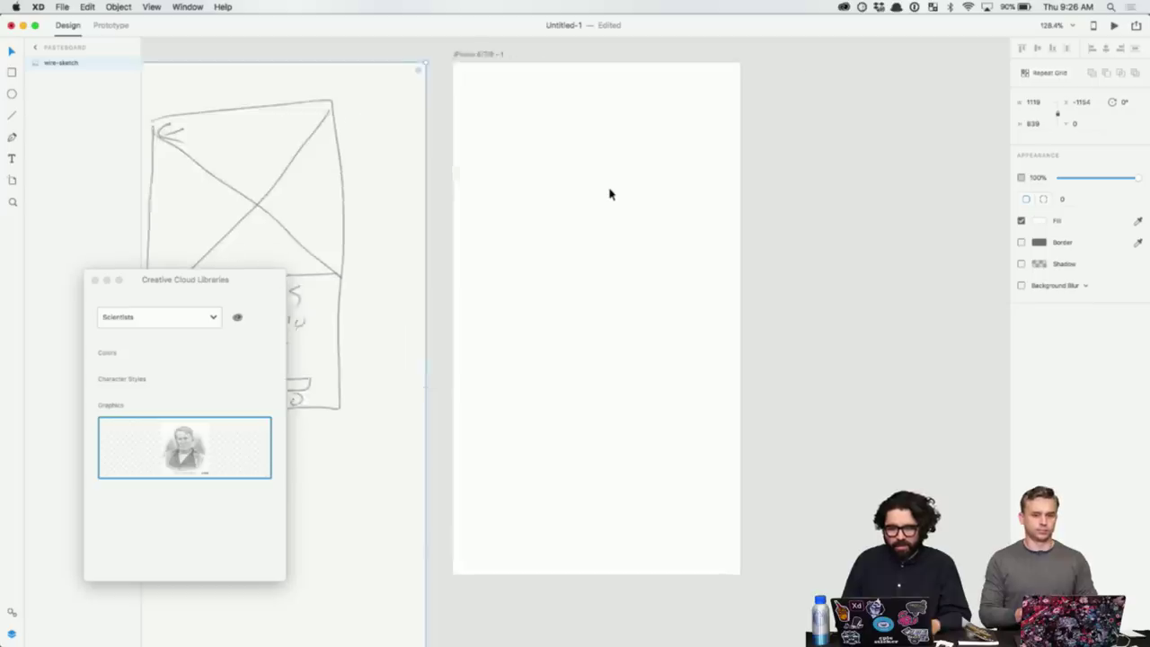
scroll(609, 194, "right", 1)
left_click(94, 281)
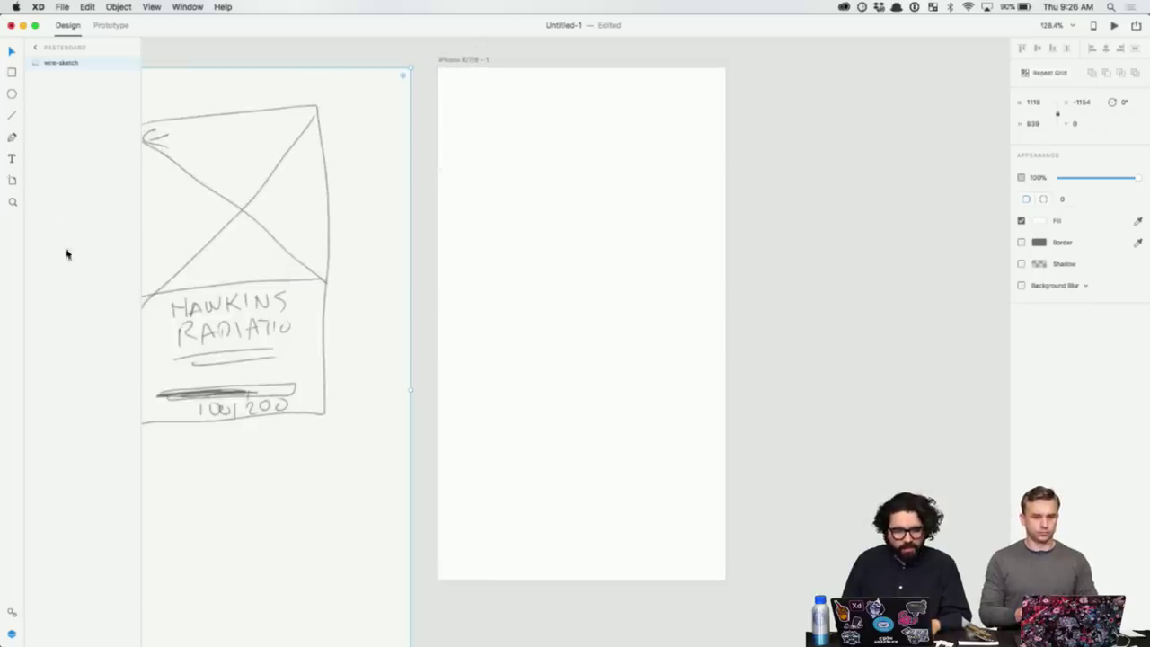
left_click(71, 6)
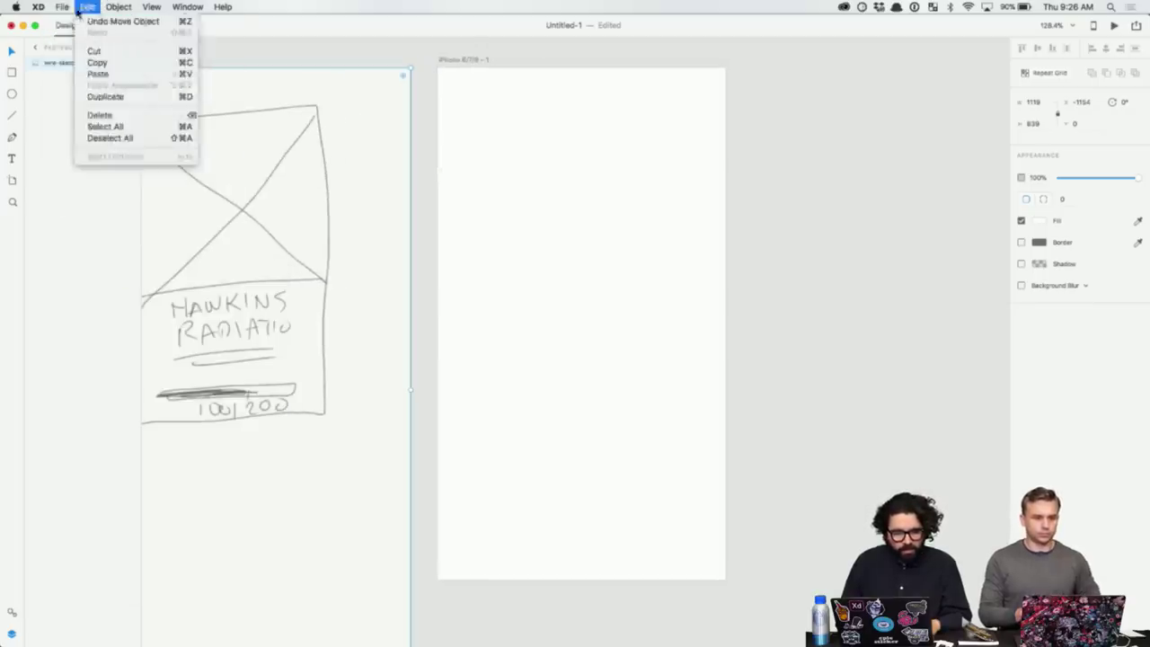
mouse_move(130, 57)
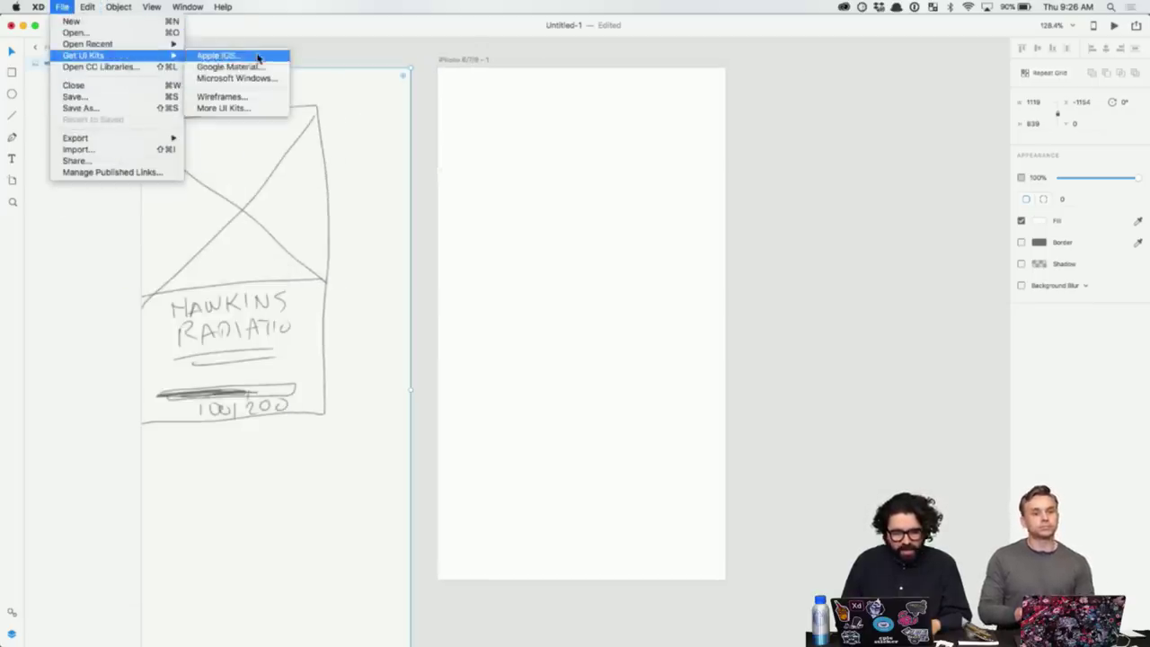
left_click(257, 57)
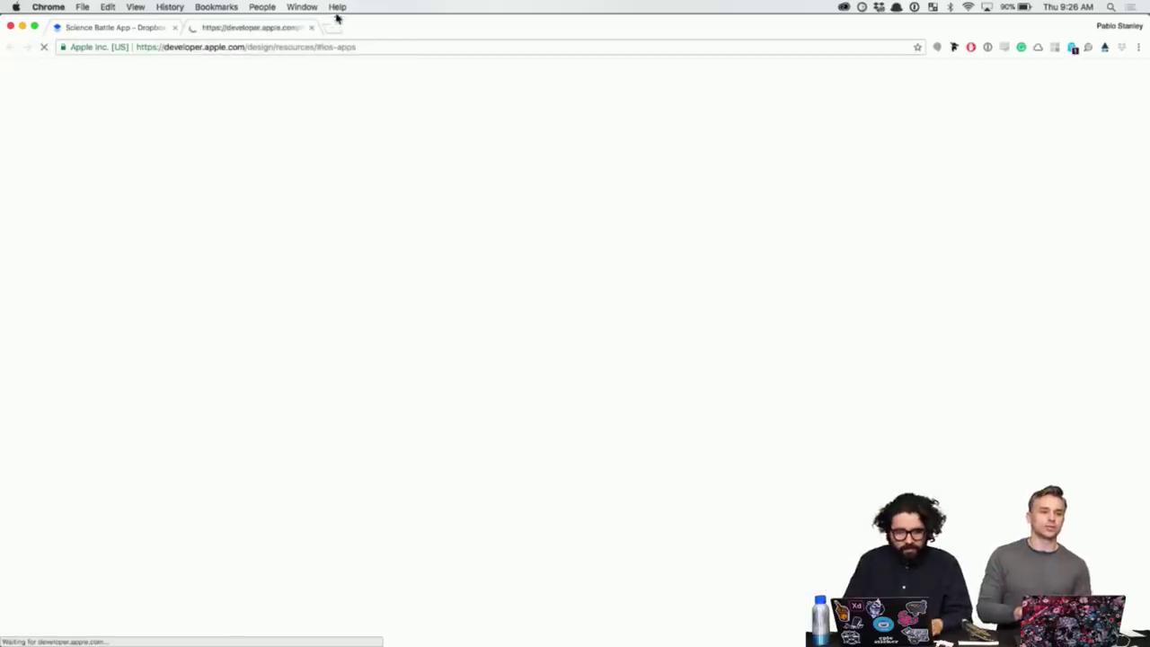
key("super+Tab")
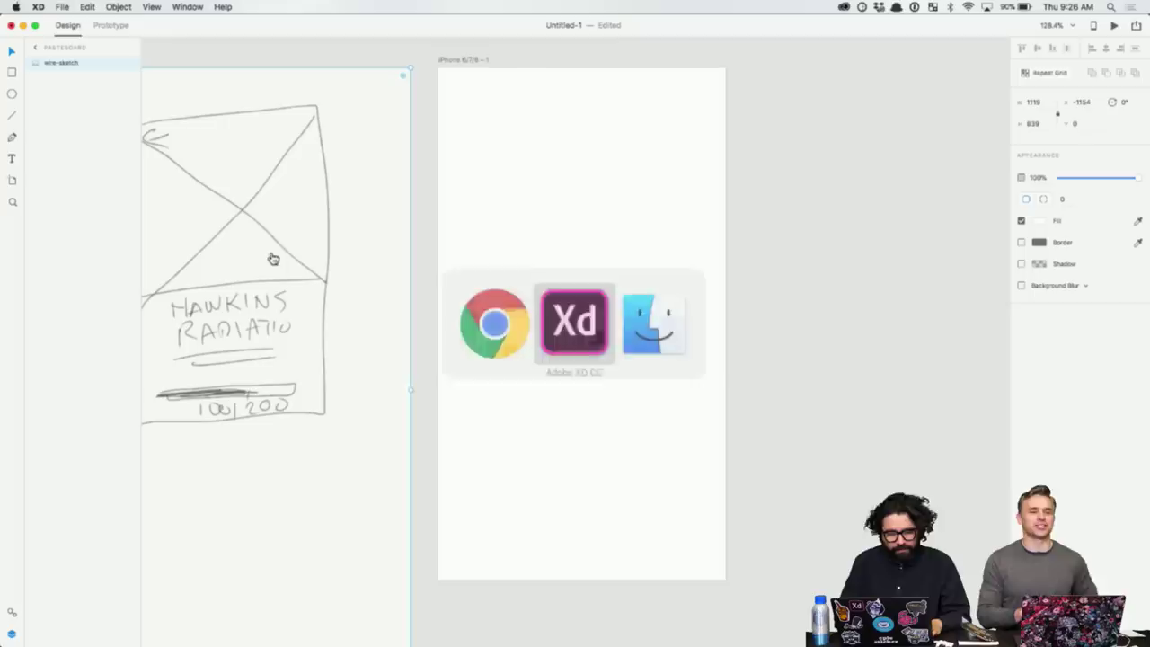
- Open the recent UIElements+DesignTemplates+Guides file and copy the light three-tab tab bar from the UI Elements - Bars artboard
left_click(63, 7)
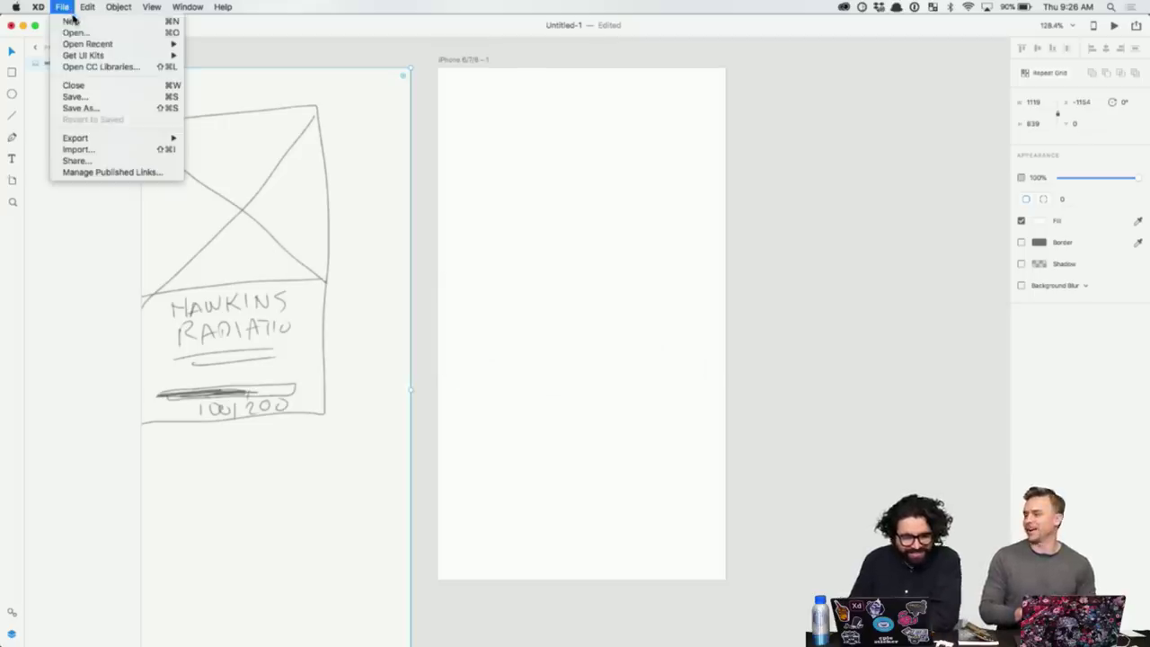
mouse_move(86, 60)
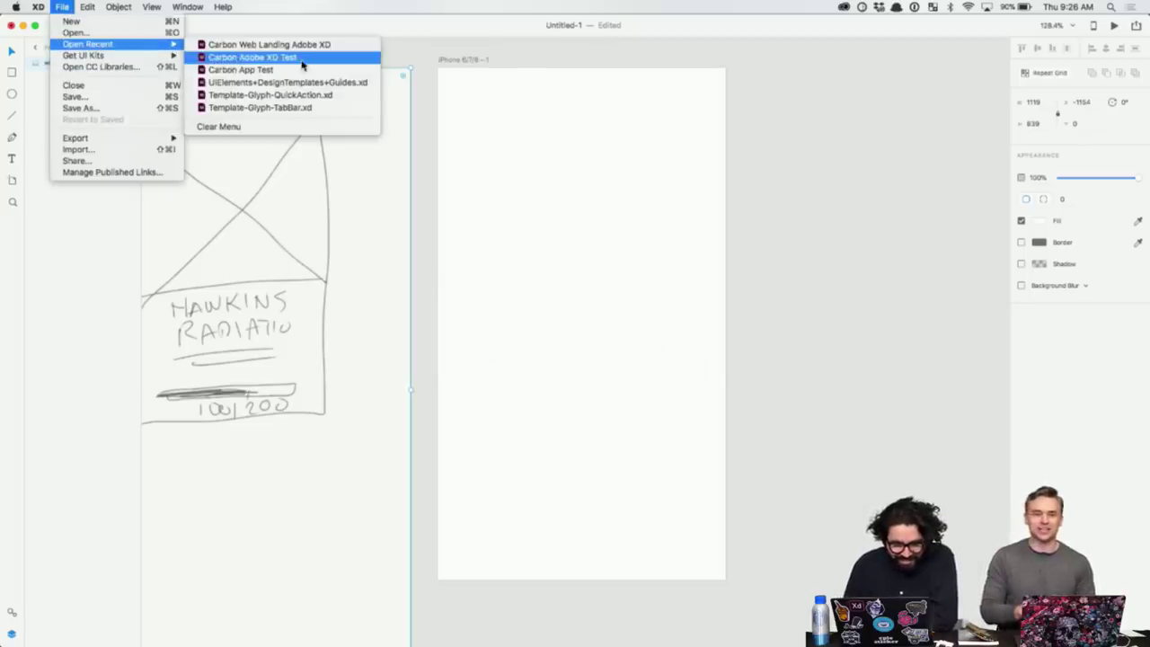
left_click(357, 85)
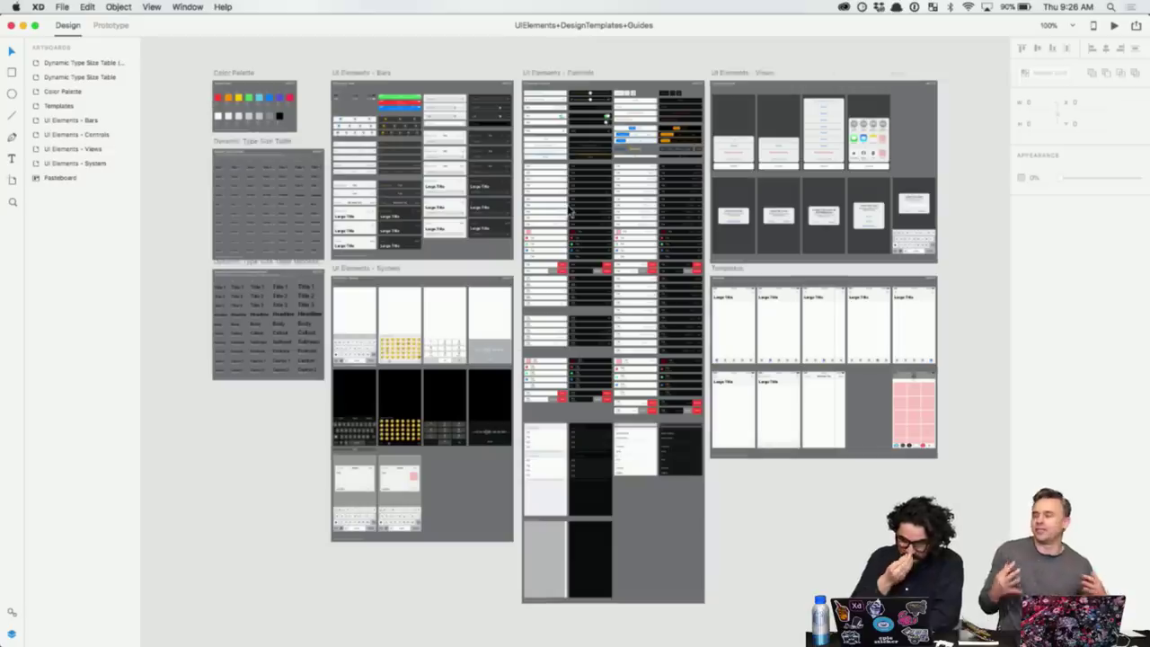
scroll(339, 136, "up", 5)
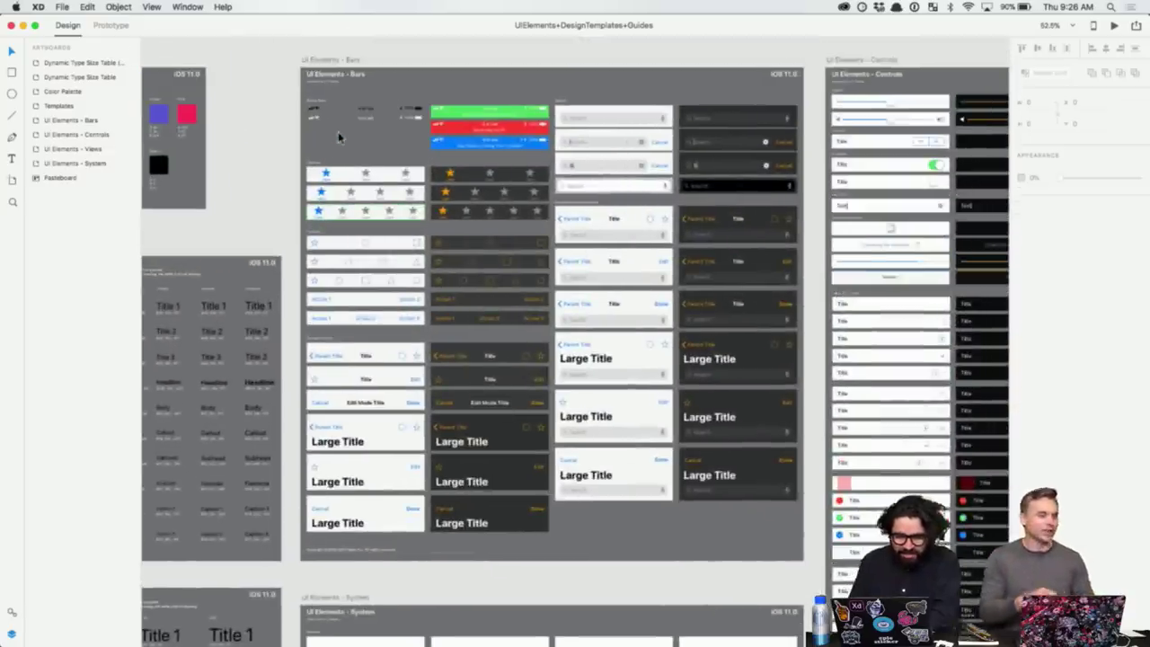
scroll(354, 180, "up", 5)
left_click(389, 186)
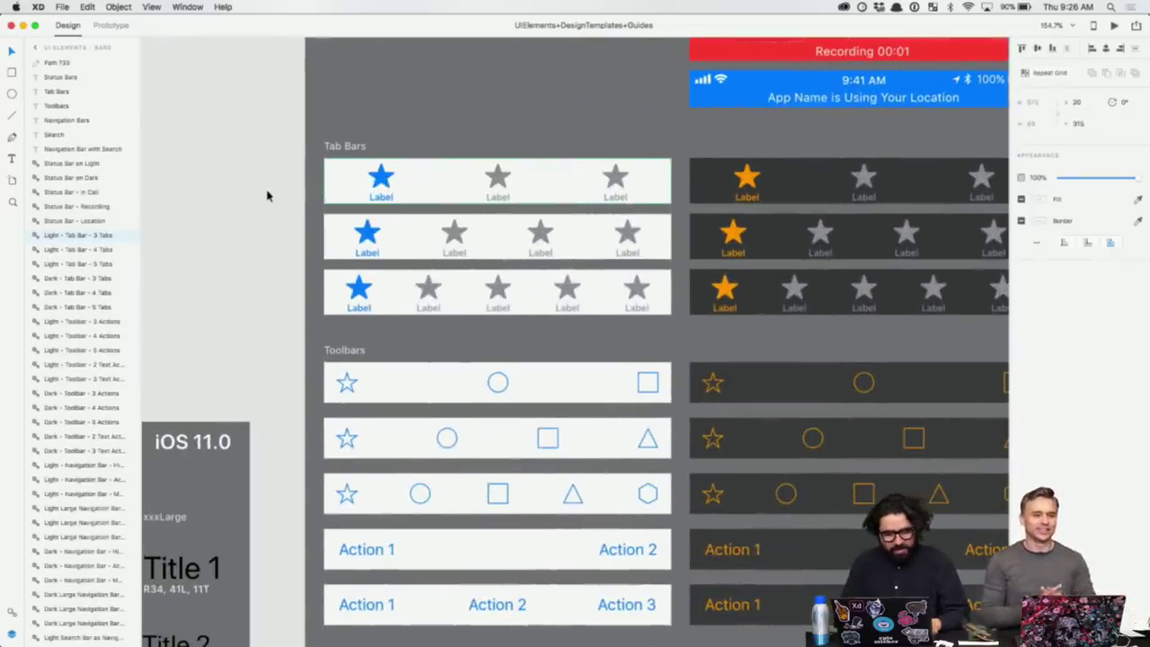
- Paste the tab bar into the iPhone artboard of Untitled-1 and align it with the artboard's bottom edge at X 0, Y 618
left_click(188, 7)
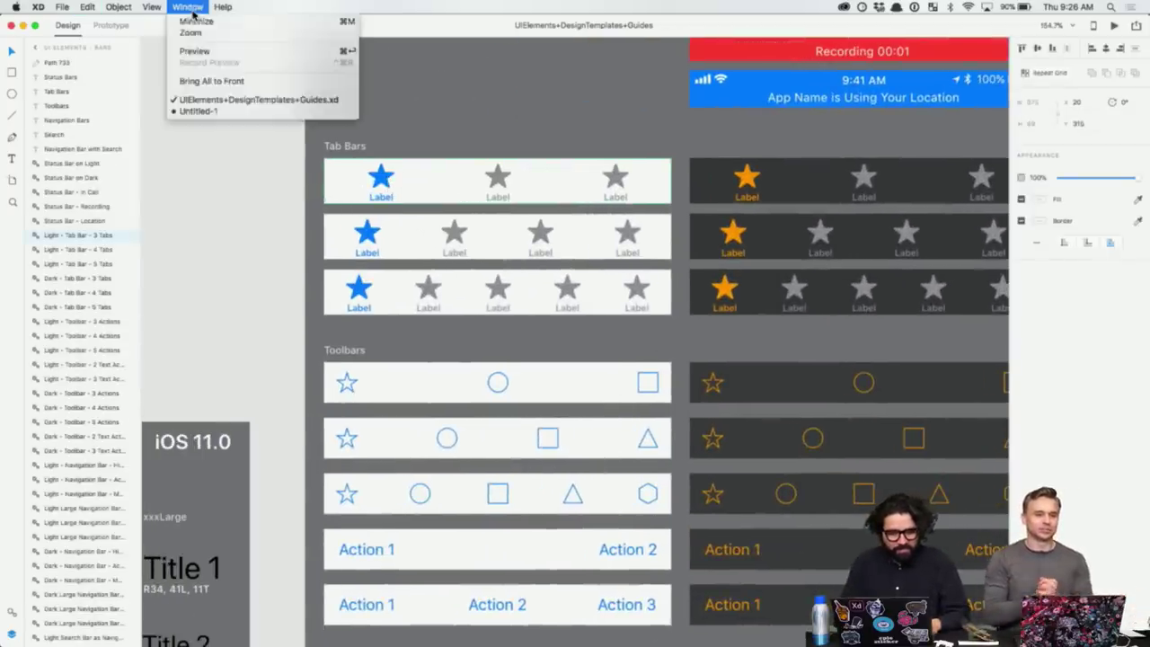
left_click(209, 115)
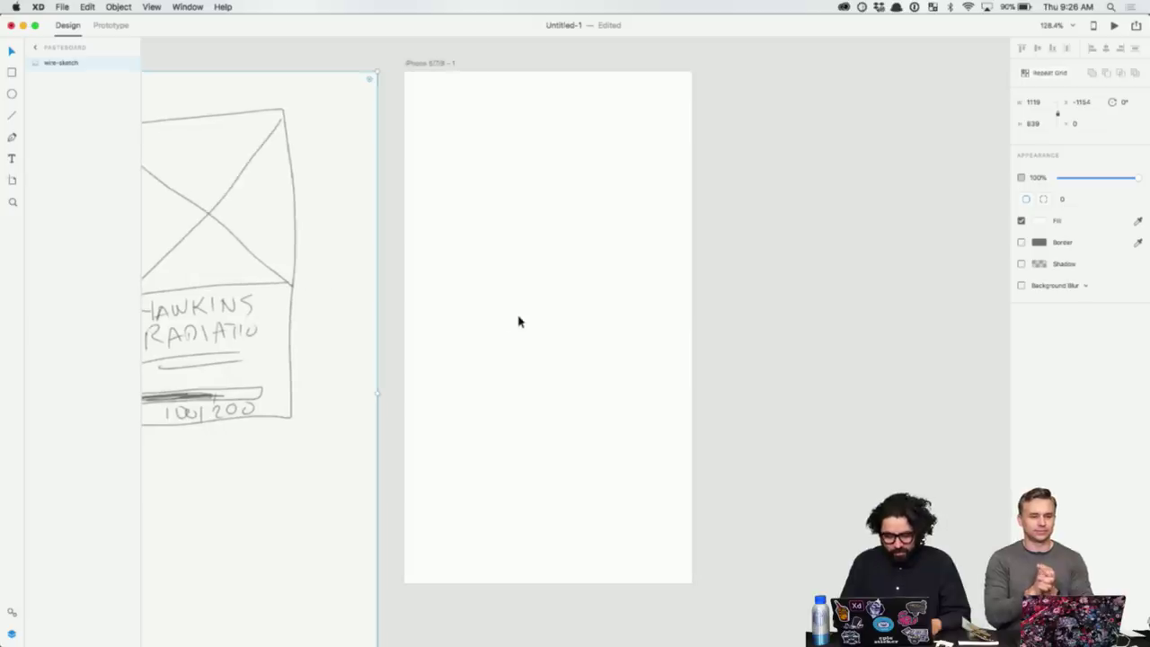
key("super+v")
left_click_drag(500, 329, 486, 554)
scroll(490, 486, "up", 5)
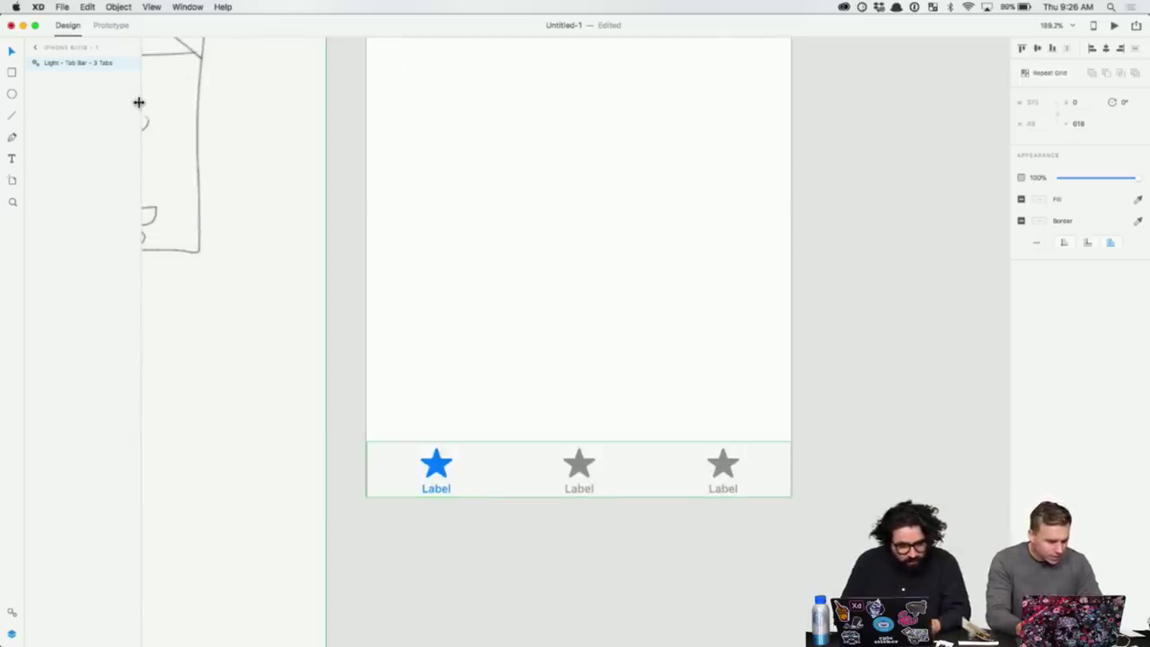
- Ungroup the tab bar symbol and its nested tab and background groups into separate glyphs, labels, boundaries, border and background
right_click(475, 474)
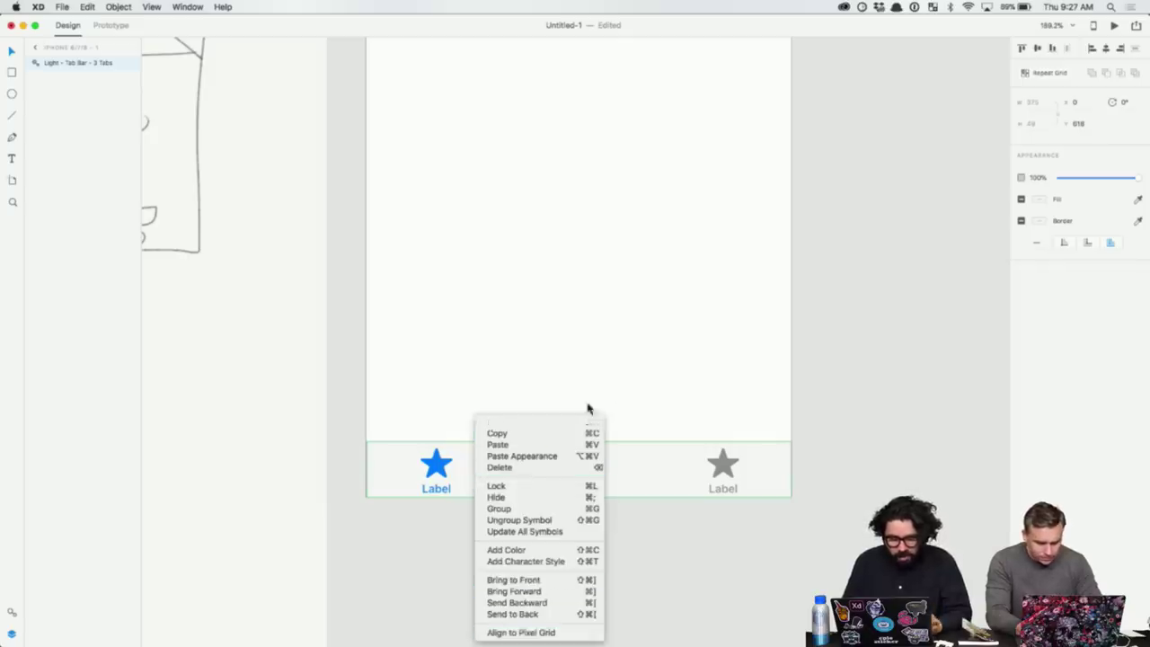
left_click(642, 464)
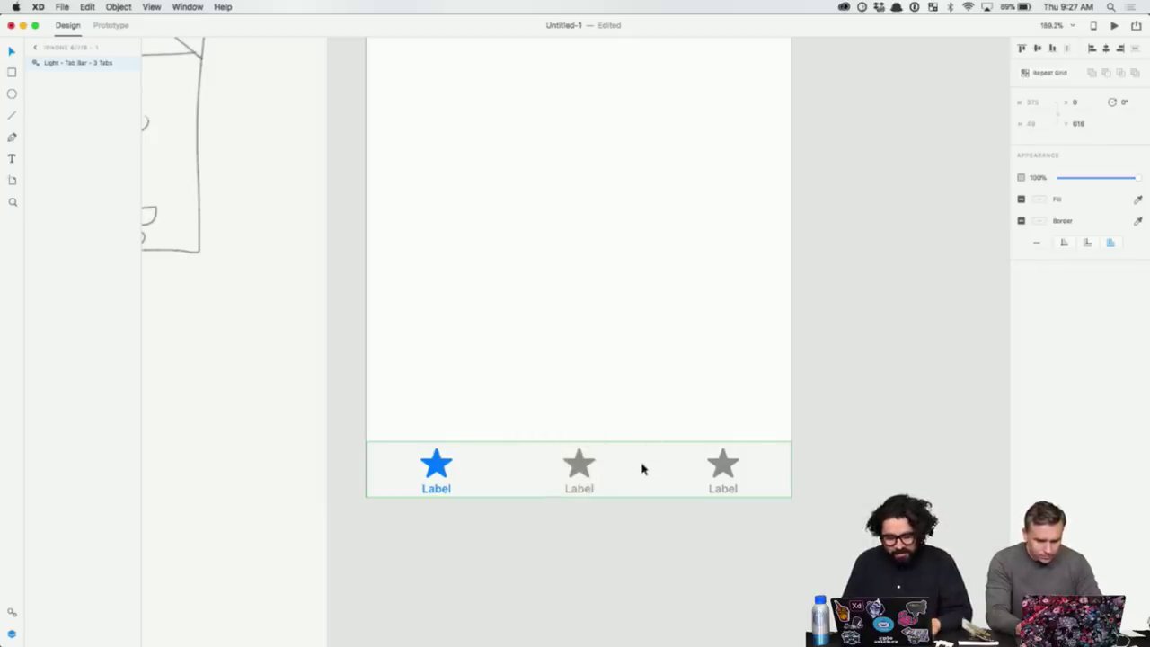
double_click(641, 467)
left_click(628, 409)
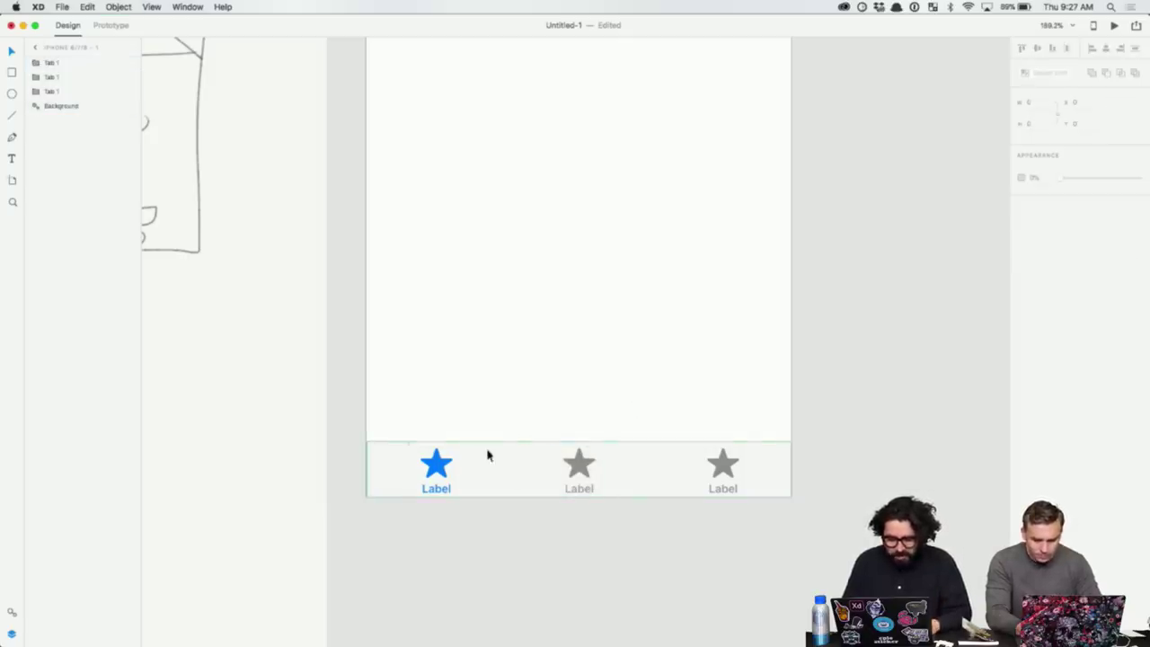
left_click_drag(407, 404, 769, 576)
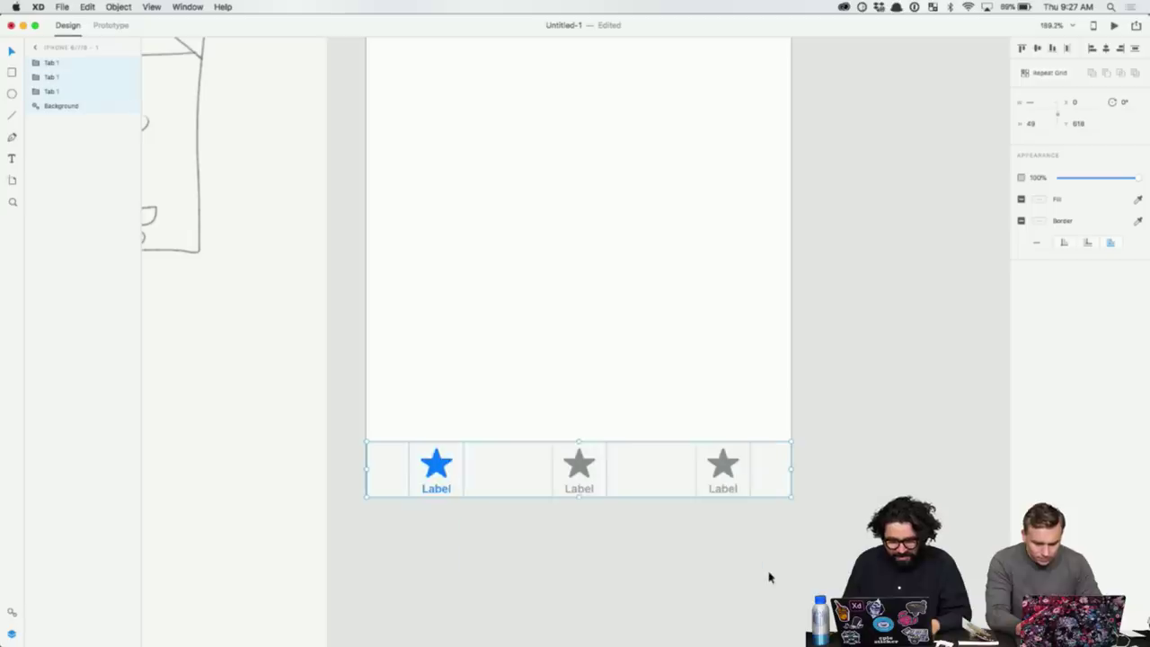
left_click(641, 410)
left_click_drag(405, 431, 752, 517)
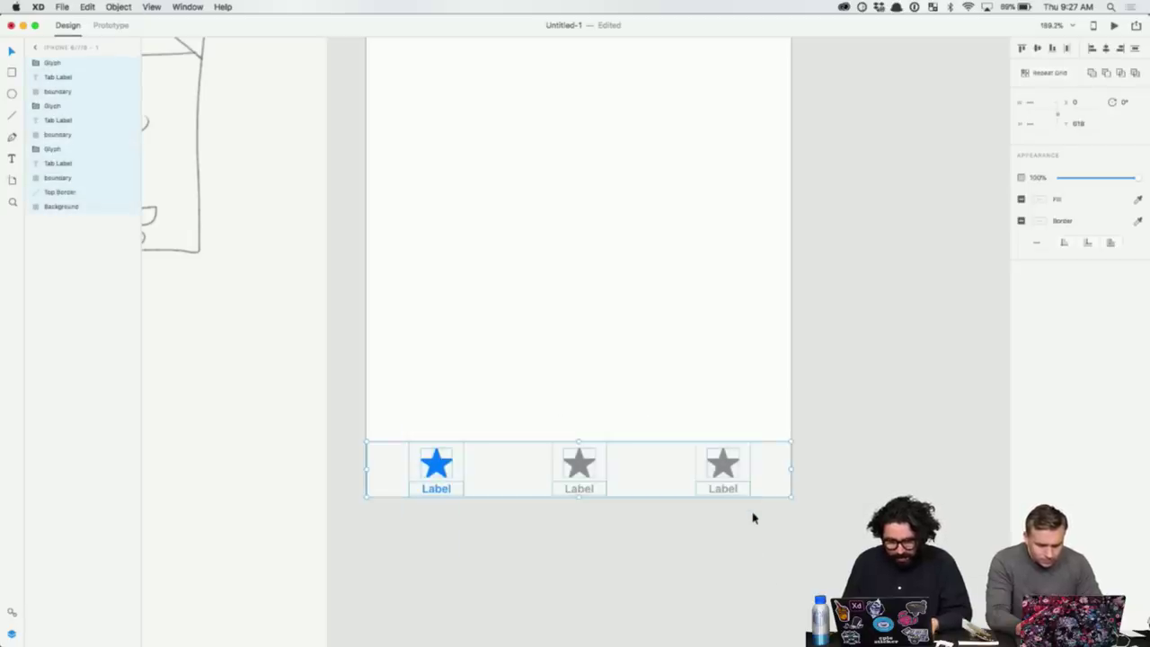
left_click(593, 401)
- Delete the thin top border line from the tab bar, keeping its background rectangle
left_click(451, 464)
scroll(440, 460, "up", 3)
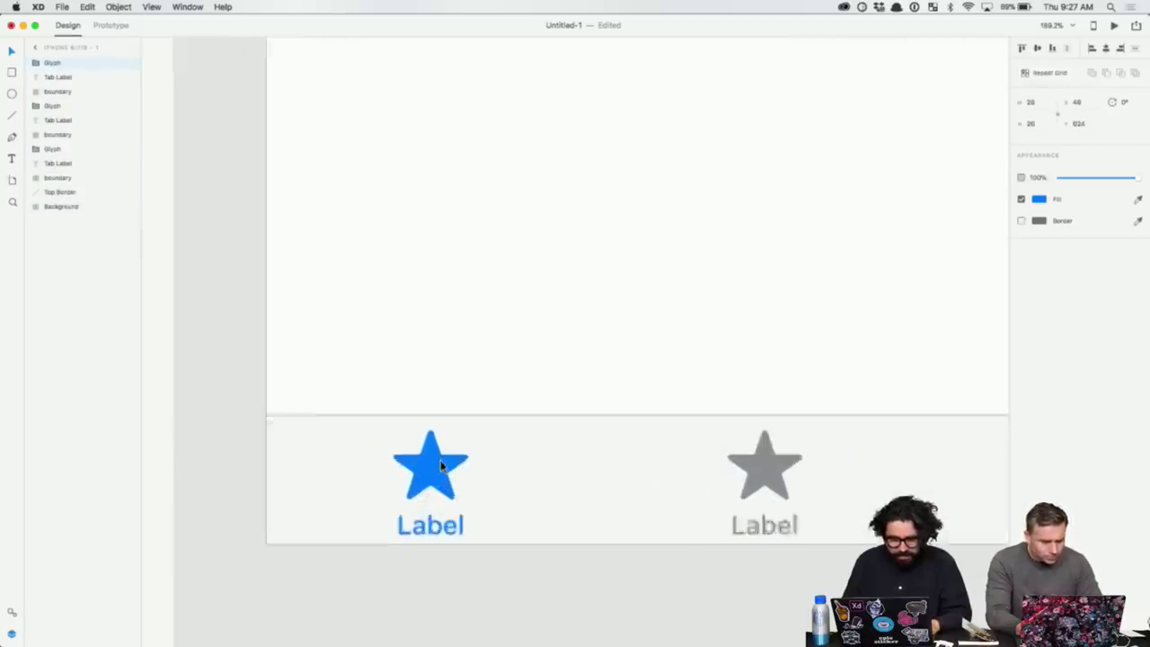
scroll(440, 460, "up", 5)
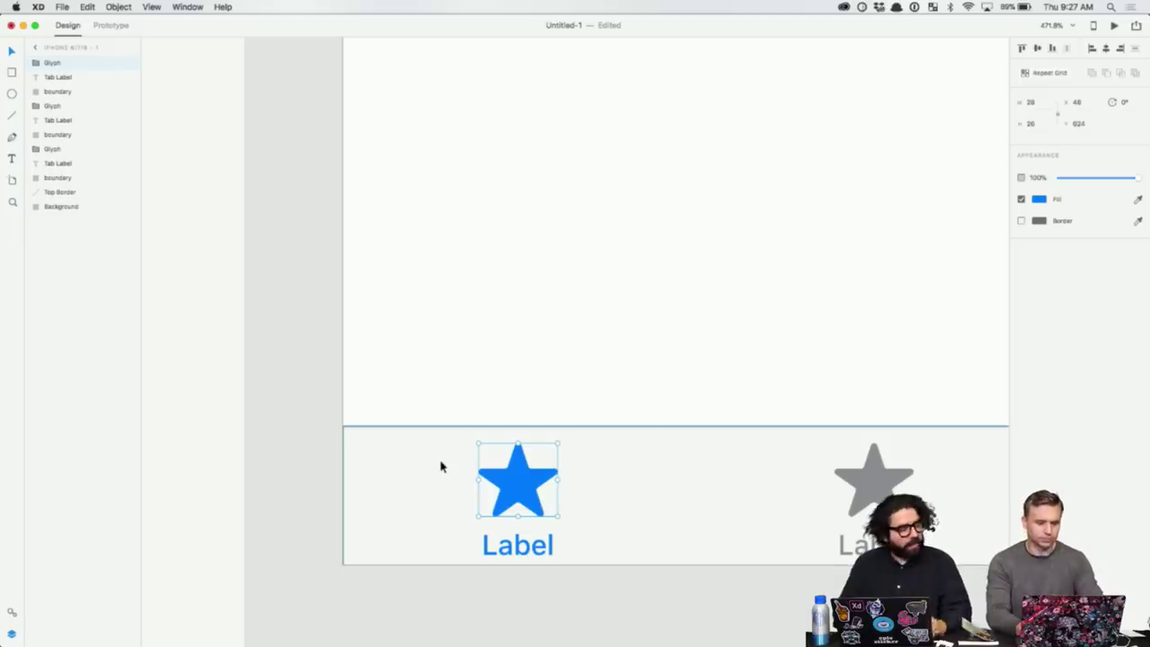
left_click(349, 483)
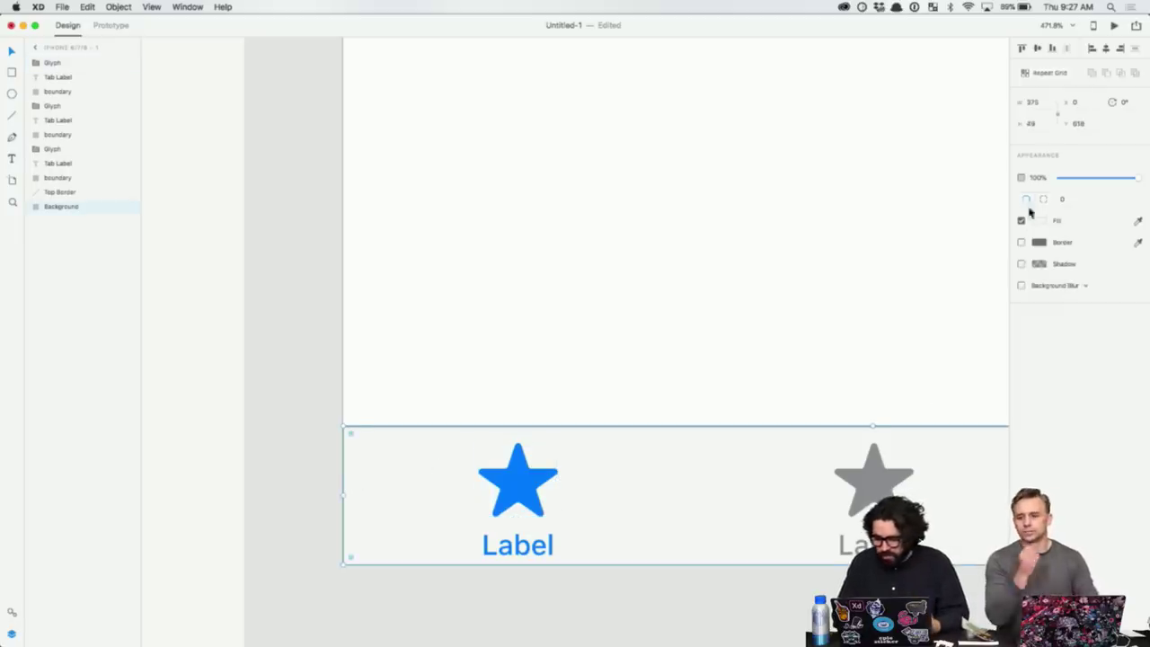
scroll(802, 334, "down", 2)
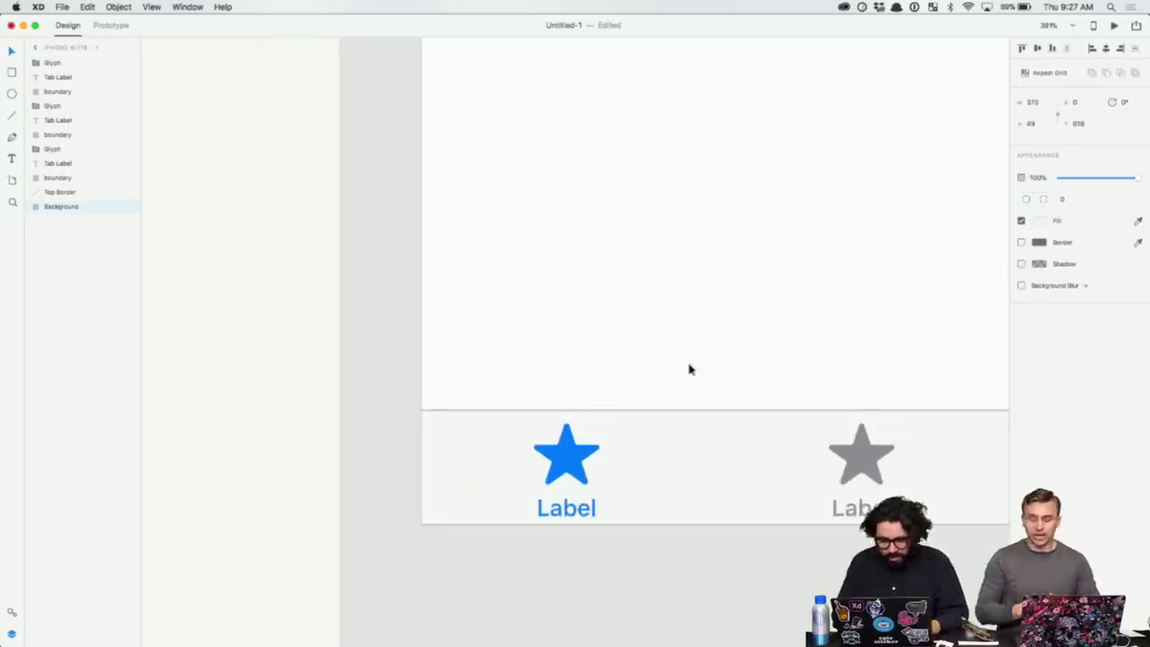
left_click(491, 375)
left_click(452, 413)
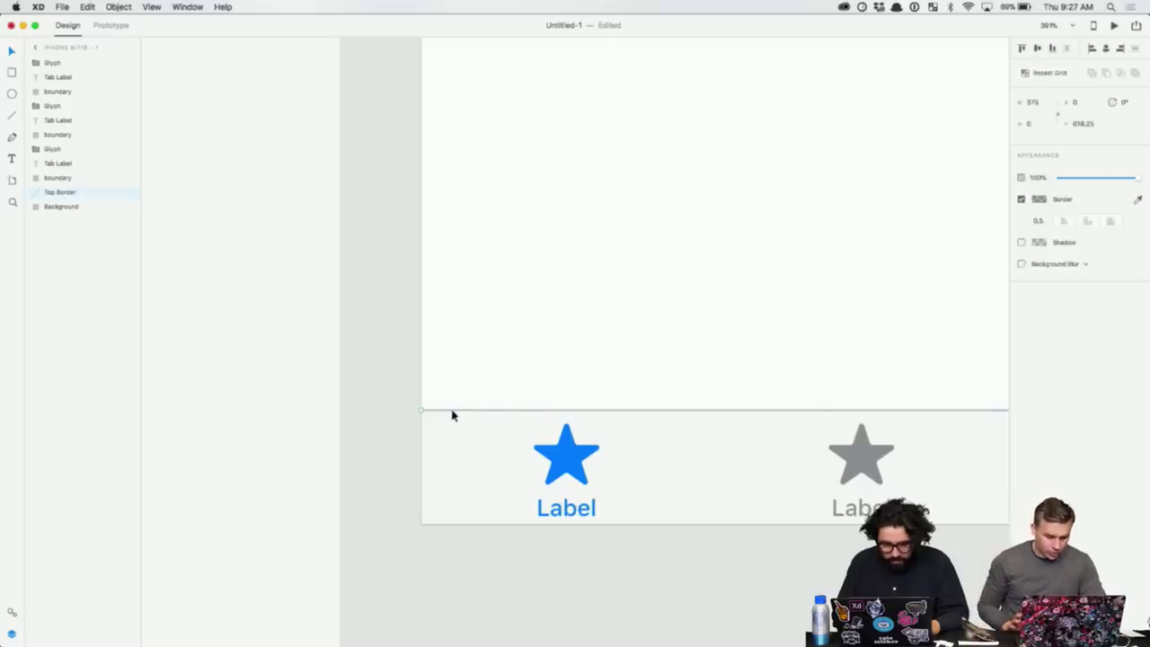
key("Delete")
- Change the text under the blue star in the first tab to "Cards"
scroll(609, 361, "down", 2)
scroll(609, 361, "right", 3)
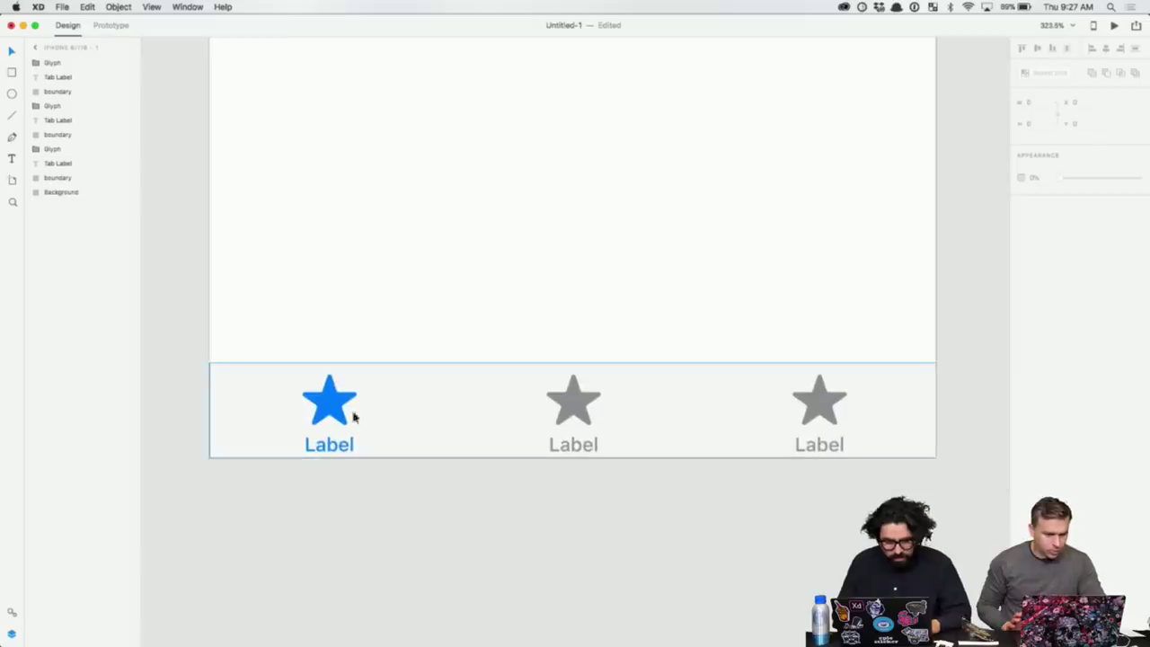
left_click(336, 452)
scroll(337, 456, "up", 2)
double_click(337, 454)
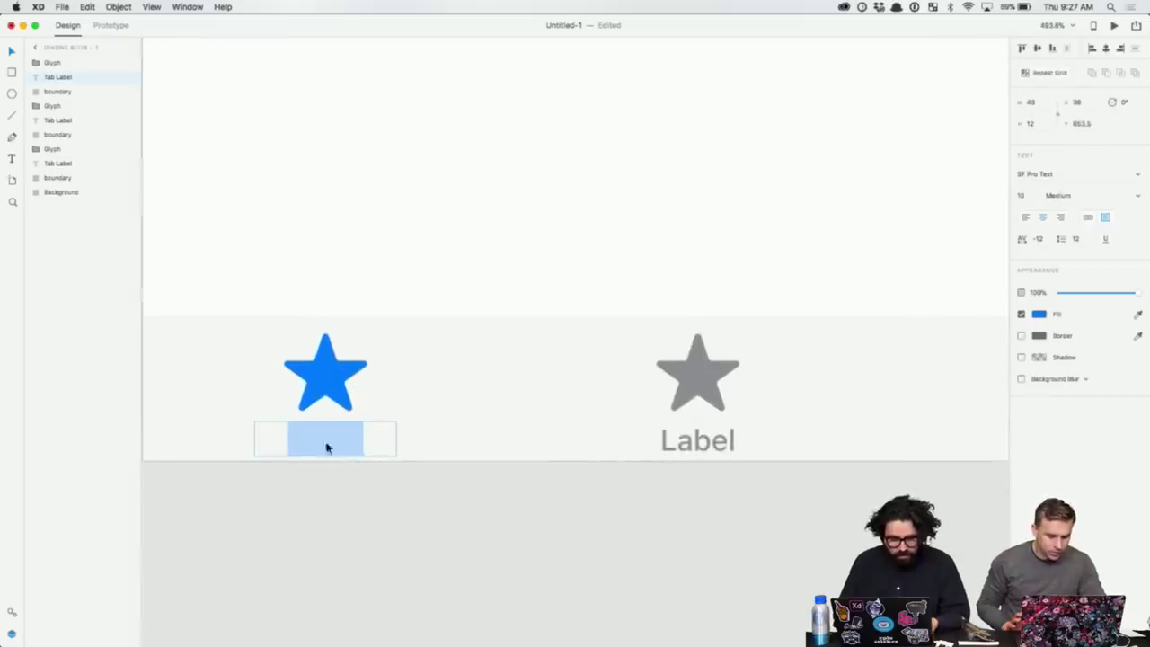
type("Cards")
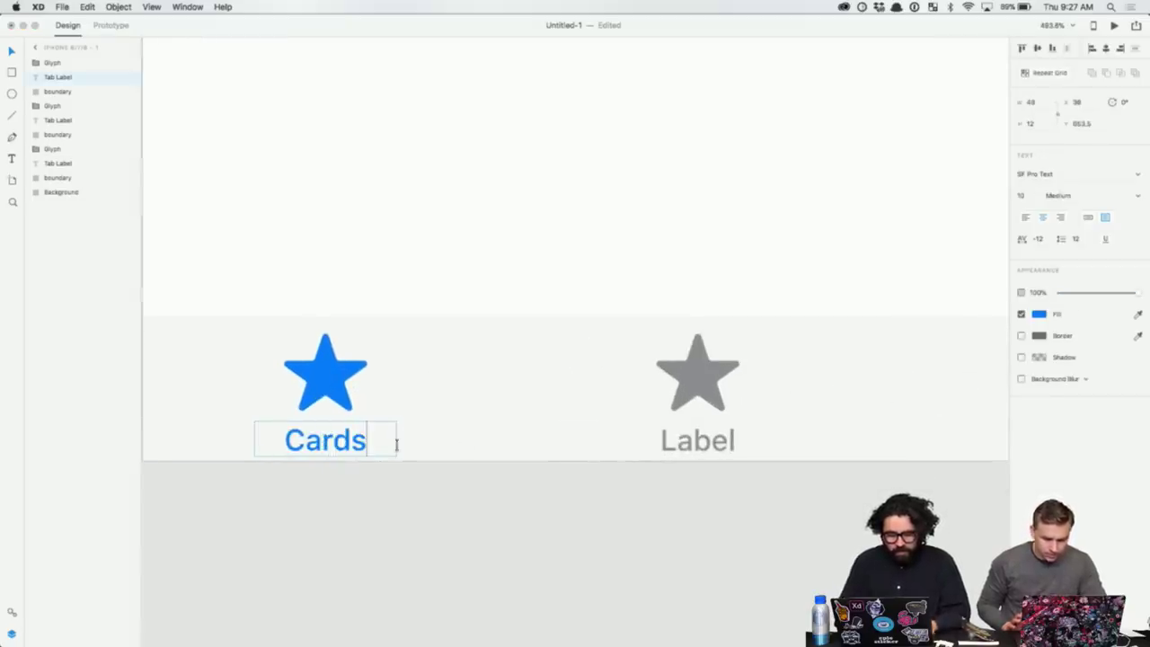
key("Escape")
- Change the label of the middle tab to "Battle"
left_click(706, 447)
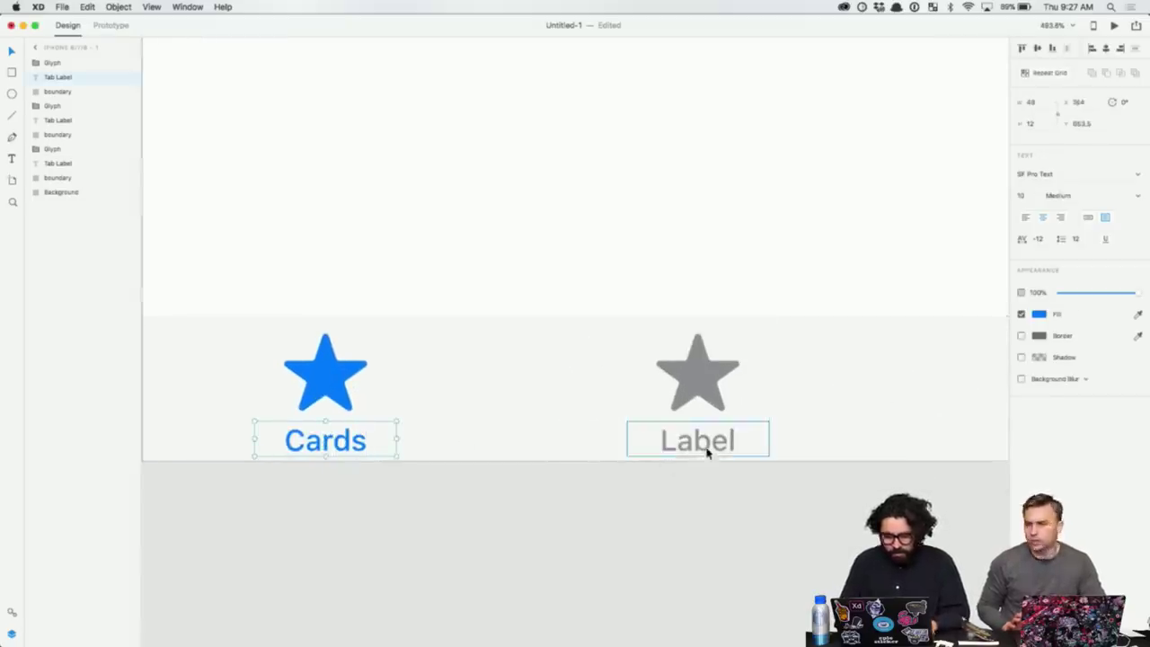
double_click(705, 447)
type("a")
key("BackSpace")
type("Battle")
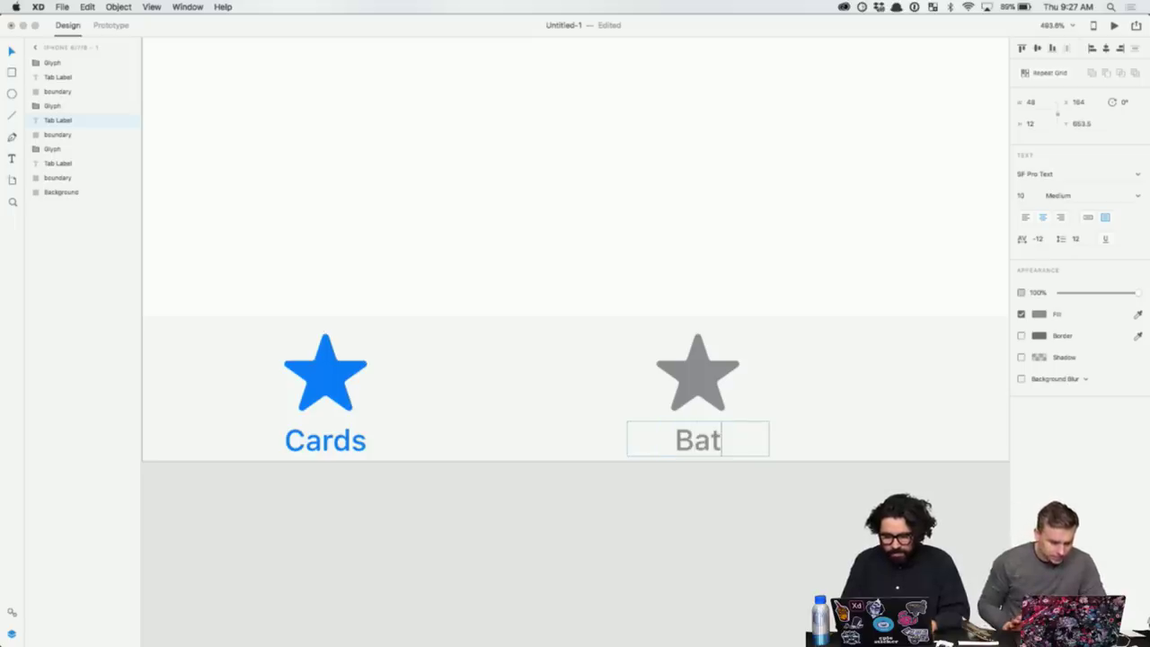
key("Escape")
- Change the label of the third tab to "Quest" and deselect it
scroll(653, 474, "right", 5)
left_click(709, 443)
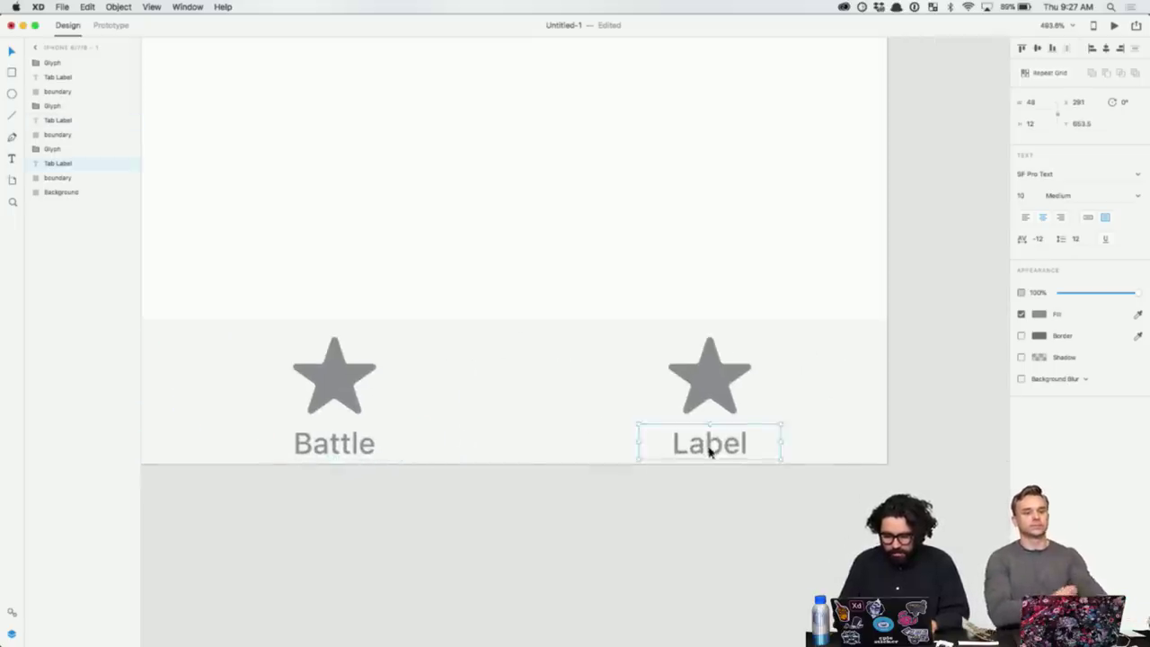
double_click(709, 443)
type("Quest")
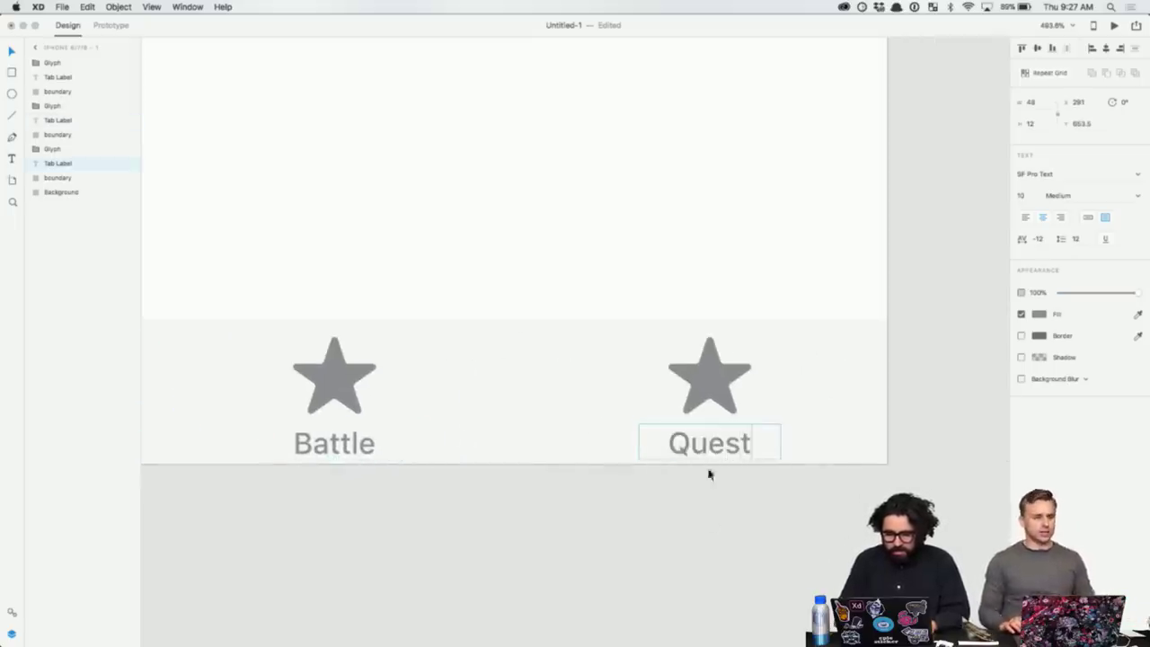
left_click(716, 557)
- Switch to Finder, open the Icons folder in Science Assets, and place all its SVG icons on the XD pasteboard below the artboard
scroll(716, 557, "down", 3)
scroll(715, 557, "left", 3)
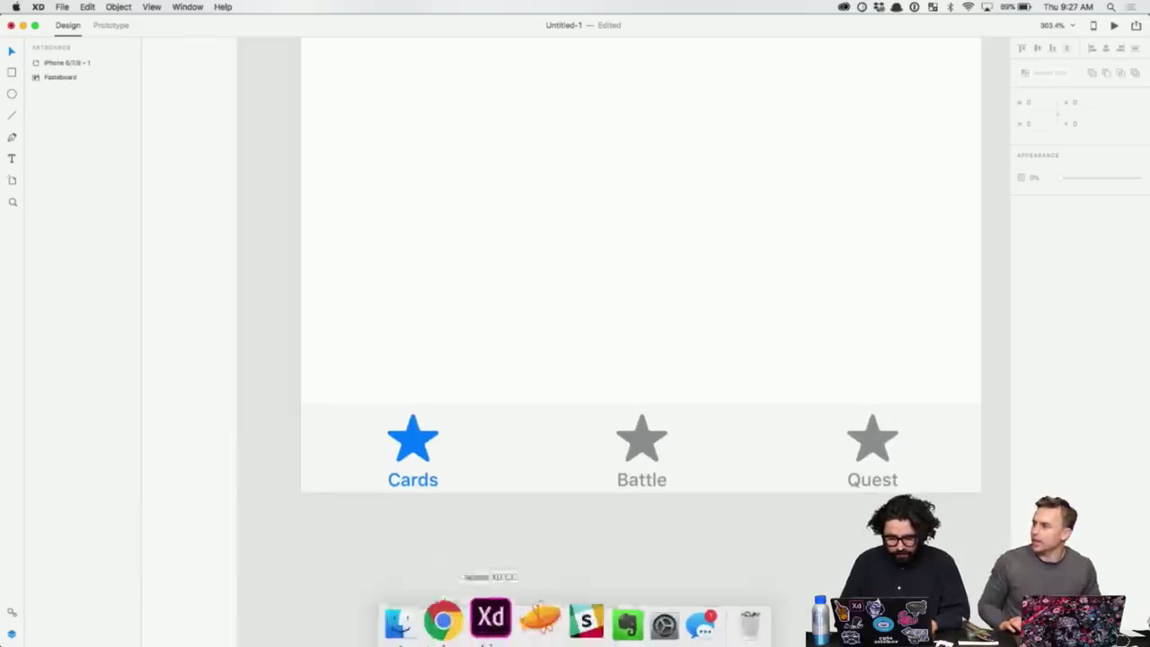
left_click(418, 621)
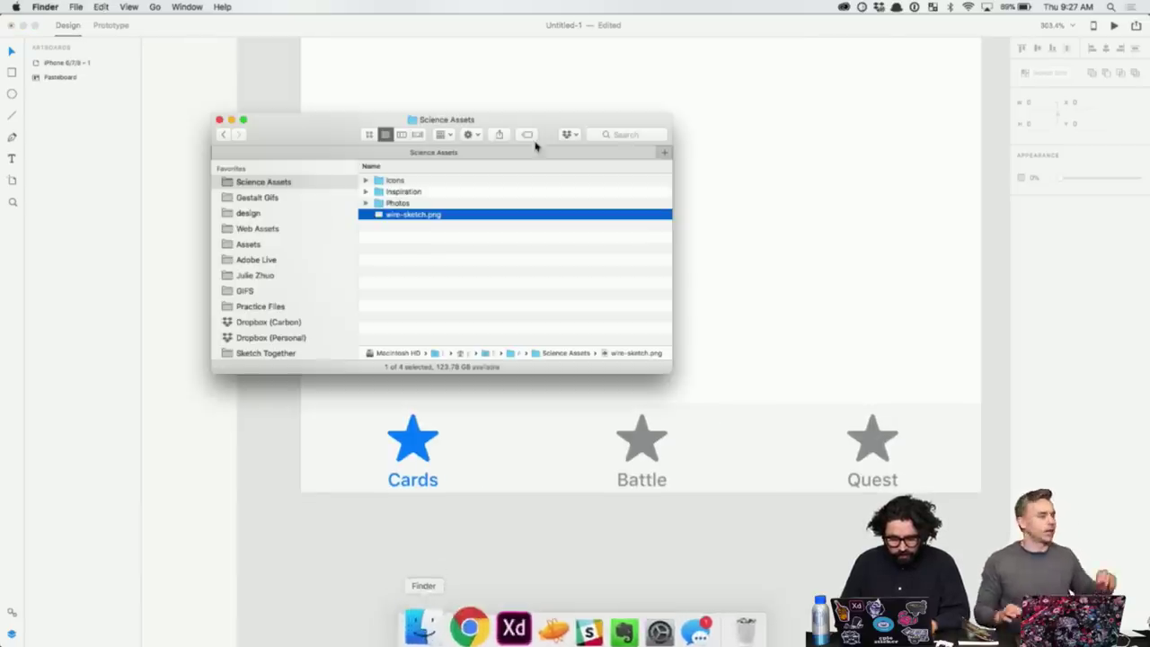
double_click(400, 182)
left_click(399, 182)
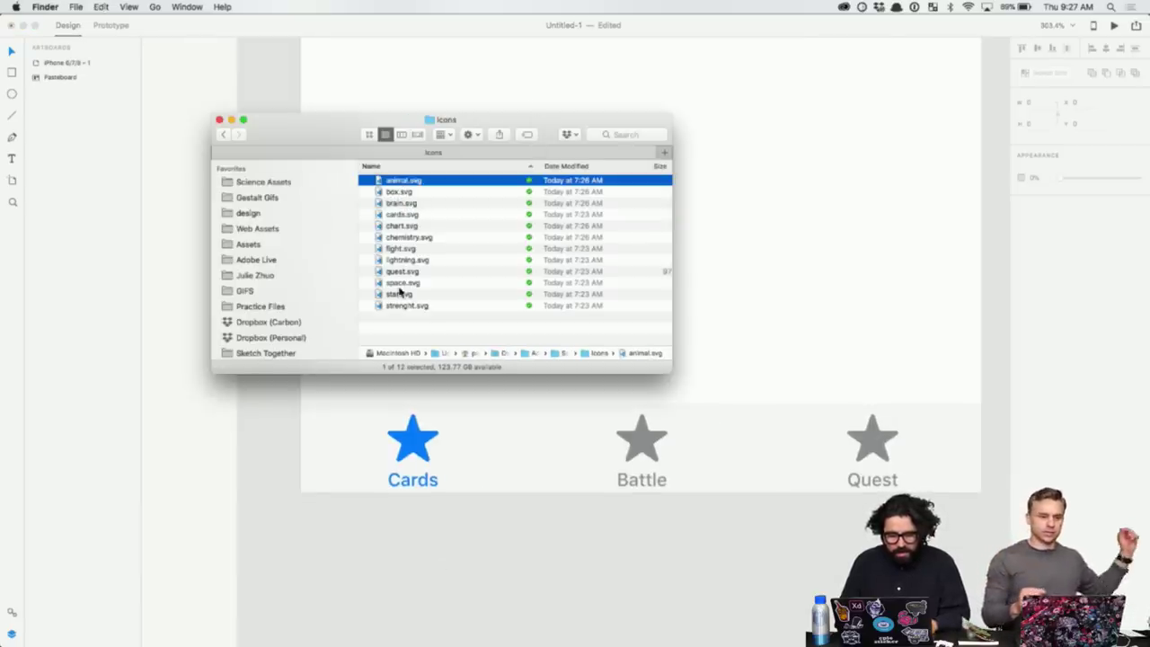
left_click(394, 307)
left_click(394, 182, "shift")
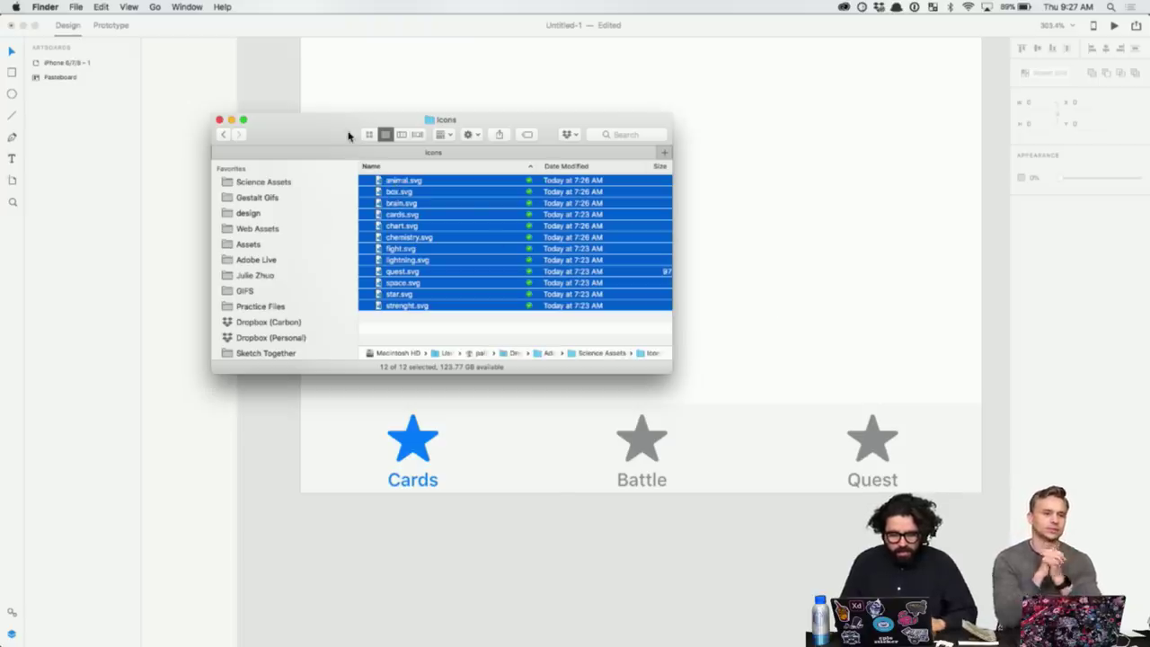
left_click_drag(349, 136, 664, 105)
left_click_drag(700, 160, 403, 570)
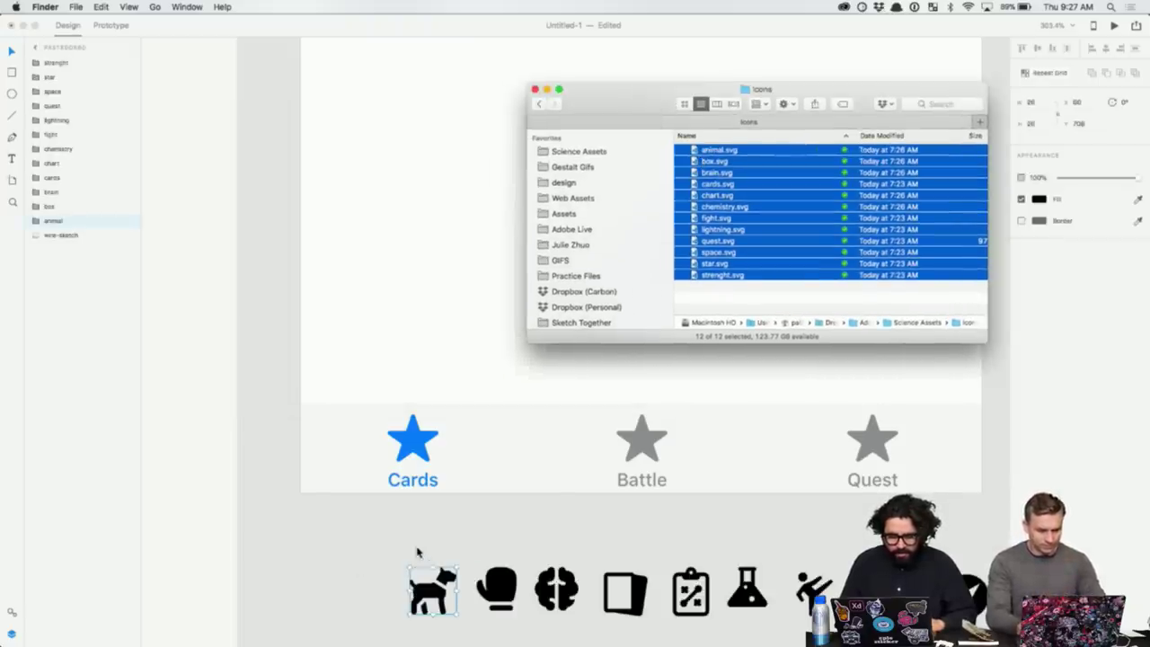
left_click(416, 549)
- Move the cards icon from the pasteboard row onto the blue star above the Cards label, at X 47, Y 622
scroll(416, 550, "right", 4)
scroll(416, 550, "down", 1)
scroll(417, 552, "down", 2)
scroll(418, 552, "left", 2)
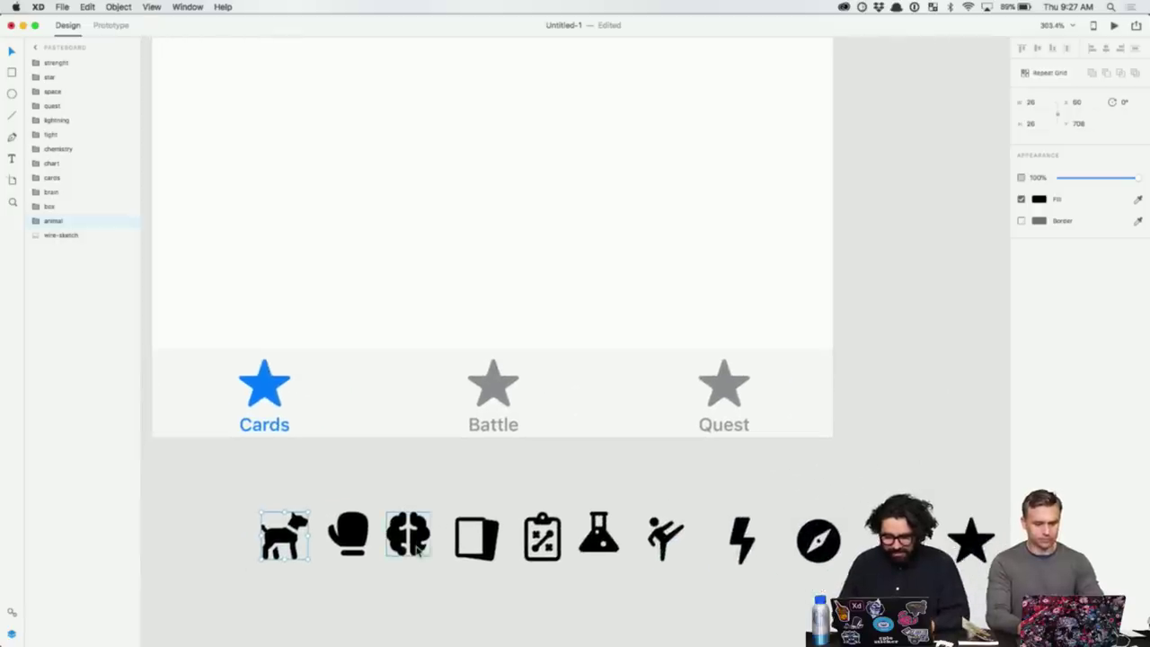
scroll(611, 549, "down", 1)
left_click(590, 611)
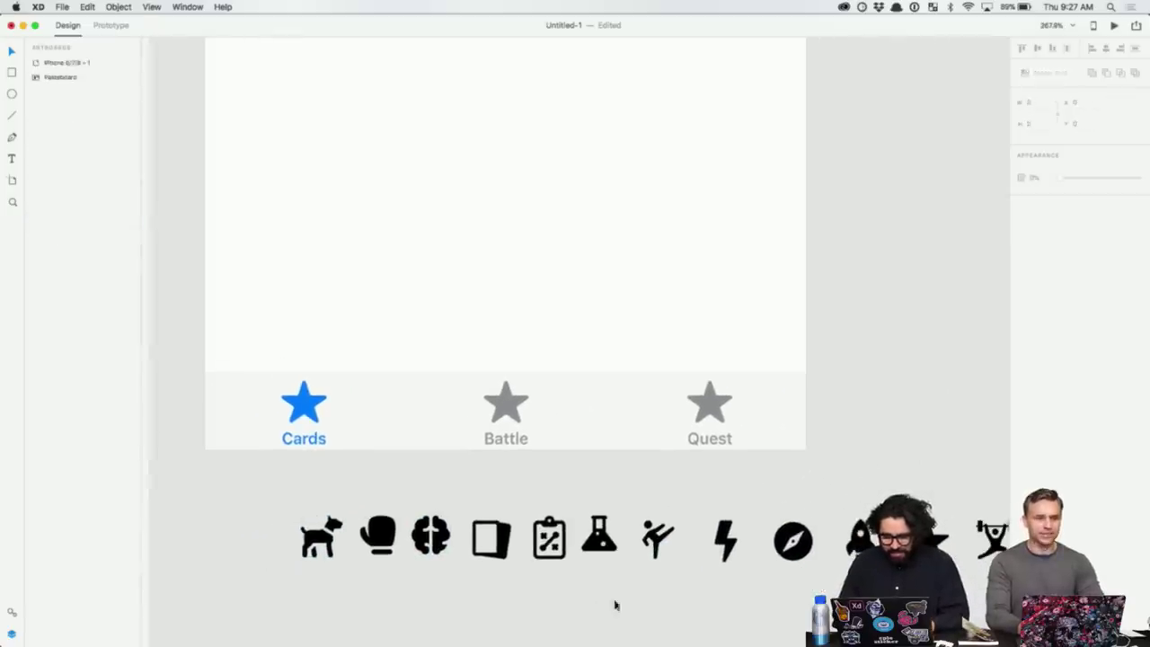
scroll(690, 585, "right", 1)
scroll(691, 584, "down", 1)
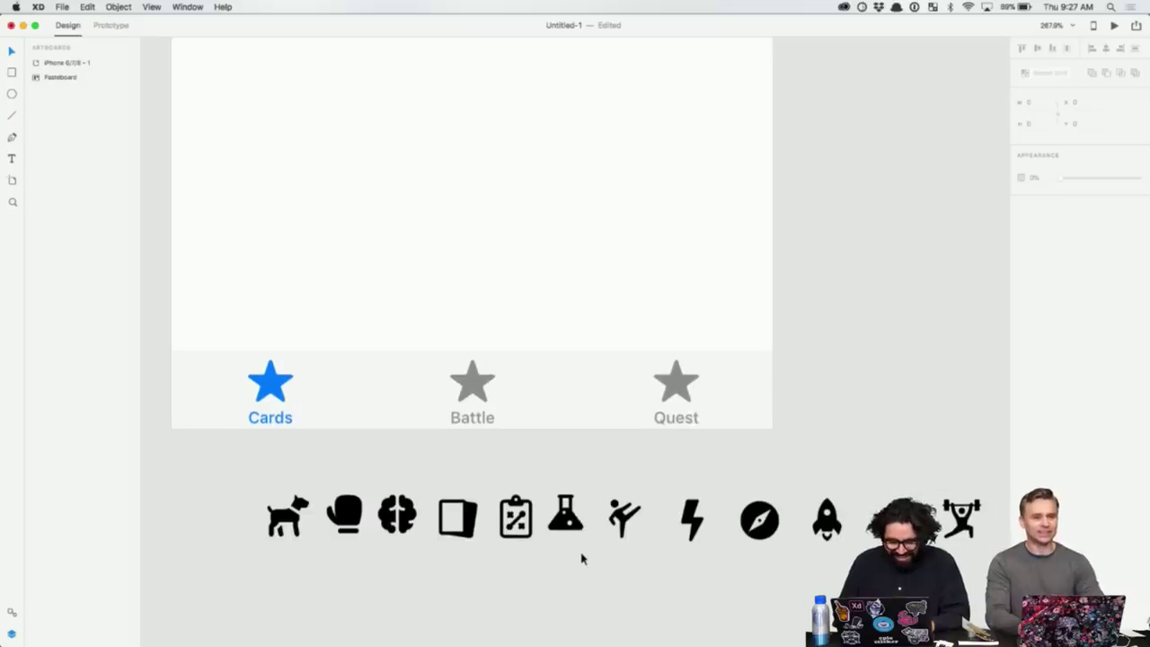
left_click(620, 531)
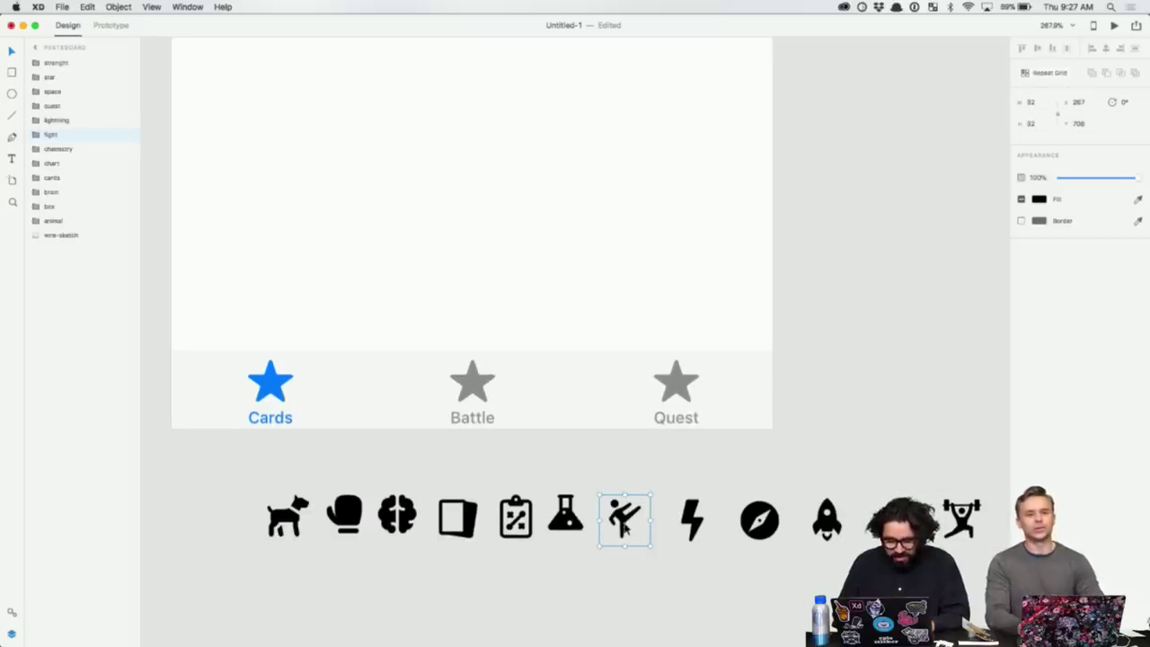
left_click(471, 511)
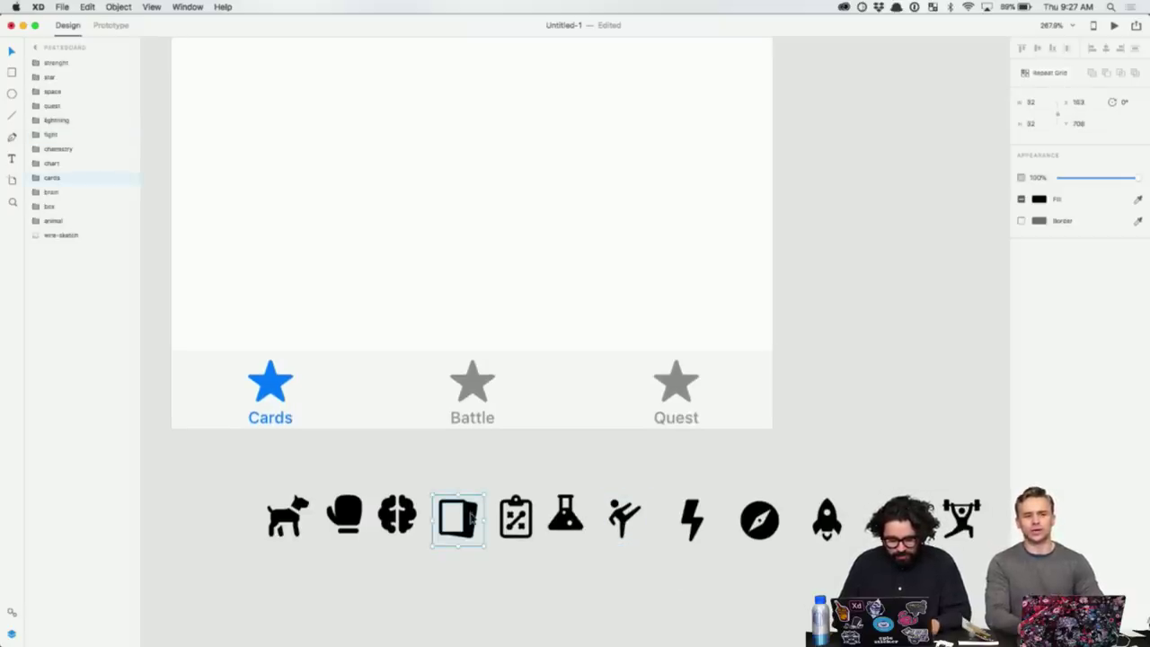
left_click_drag(470, 519, 386, 462)
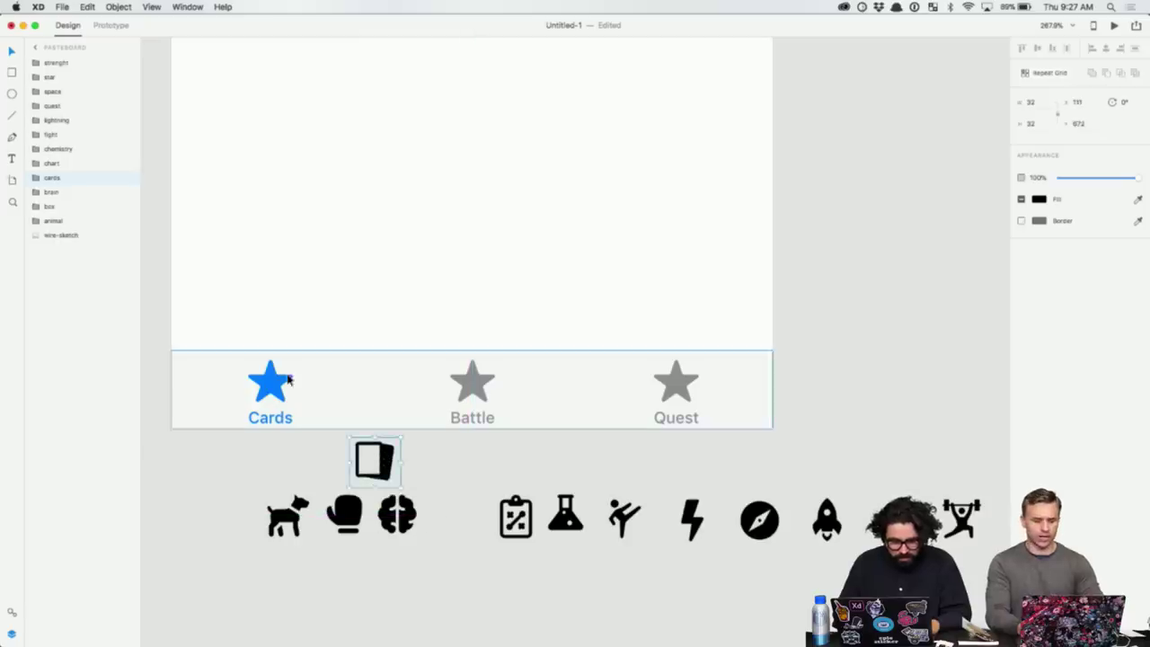
double_click(277, 382)
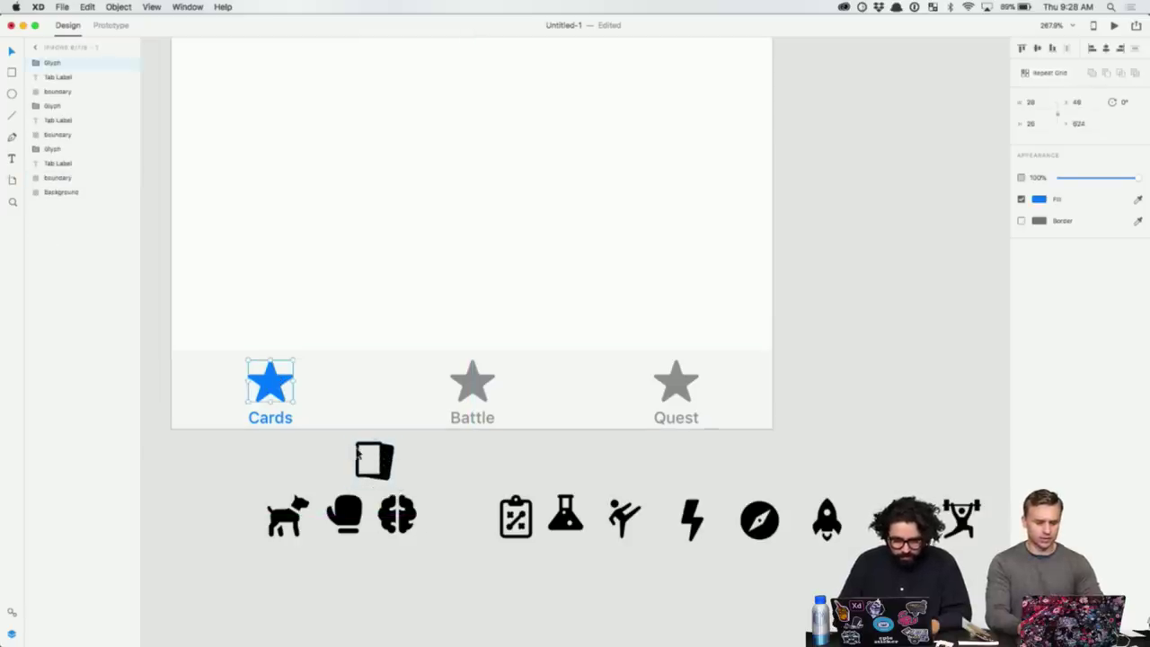
left_click_drag(388, 460, 288, 384)
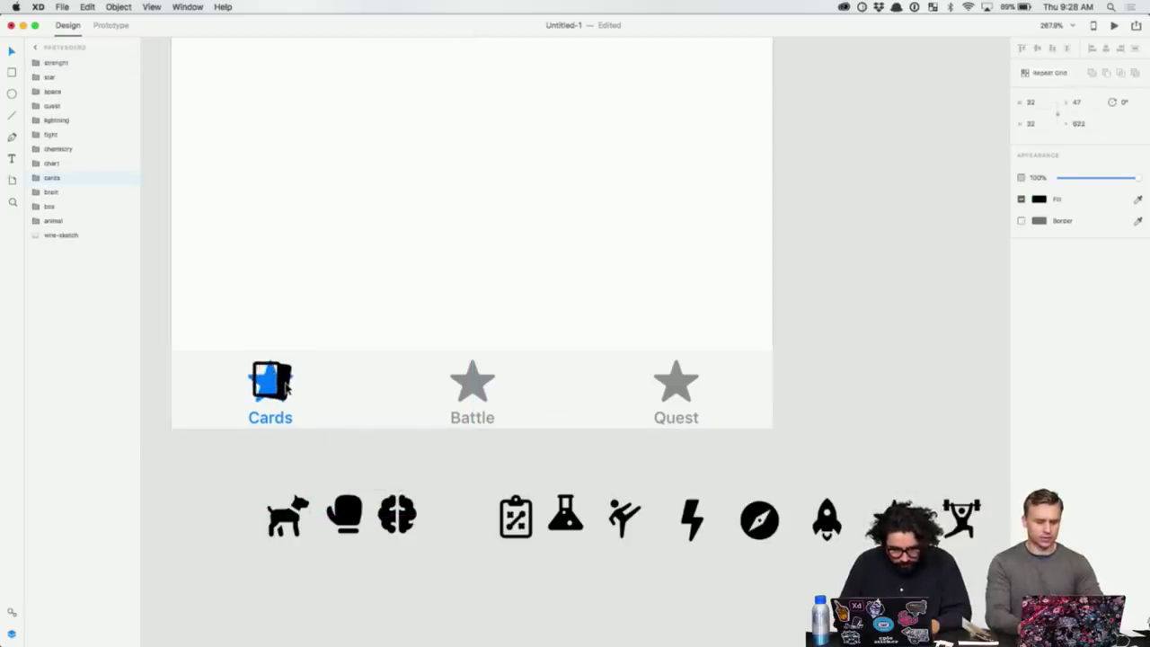
- Delete the blue star glyph behind the cards icon
scroll(251, 396, "up", 5)
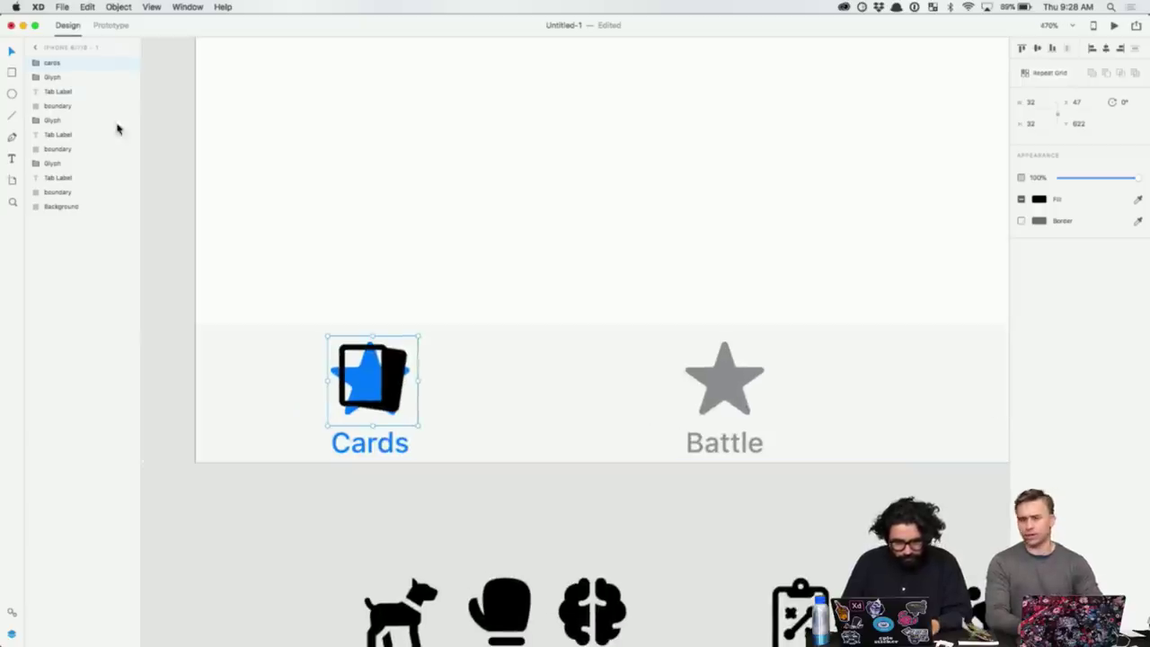
left_click(70, 79)
key("Delete")
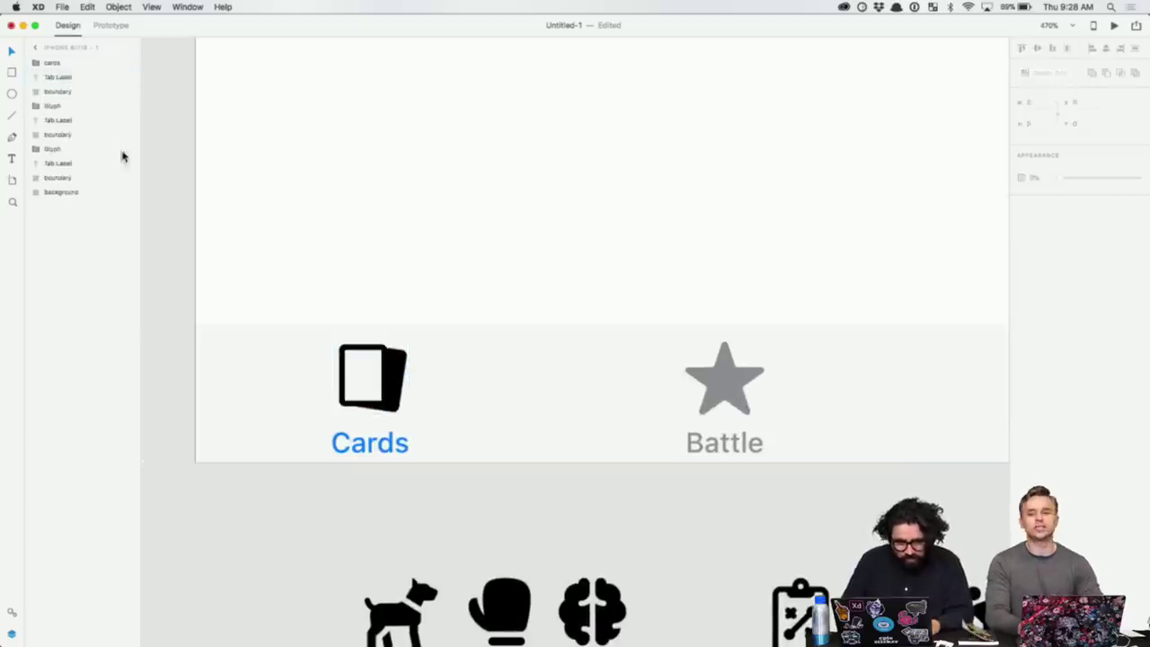
- Center the cards icon horizontally with the Cards label and clear the selection
left_click(377, 378)
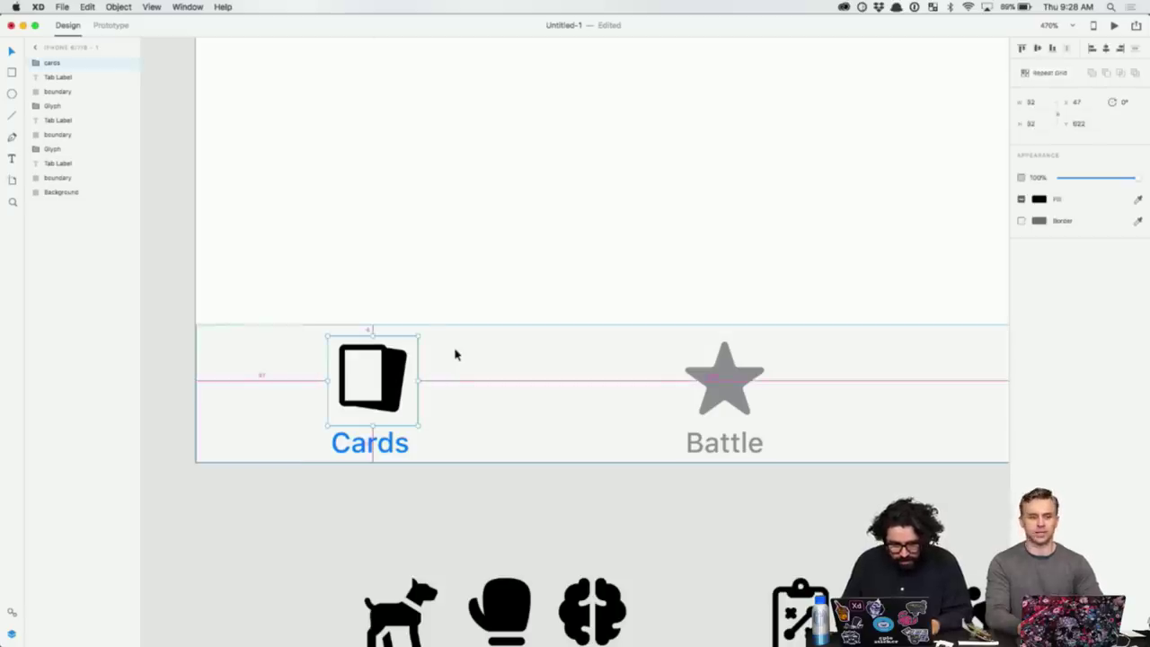
left_click(380, 449, "shift")
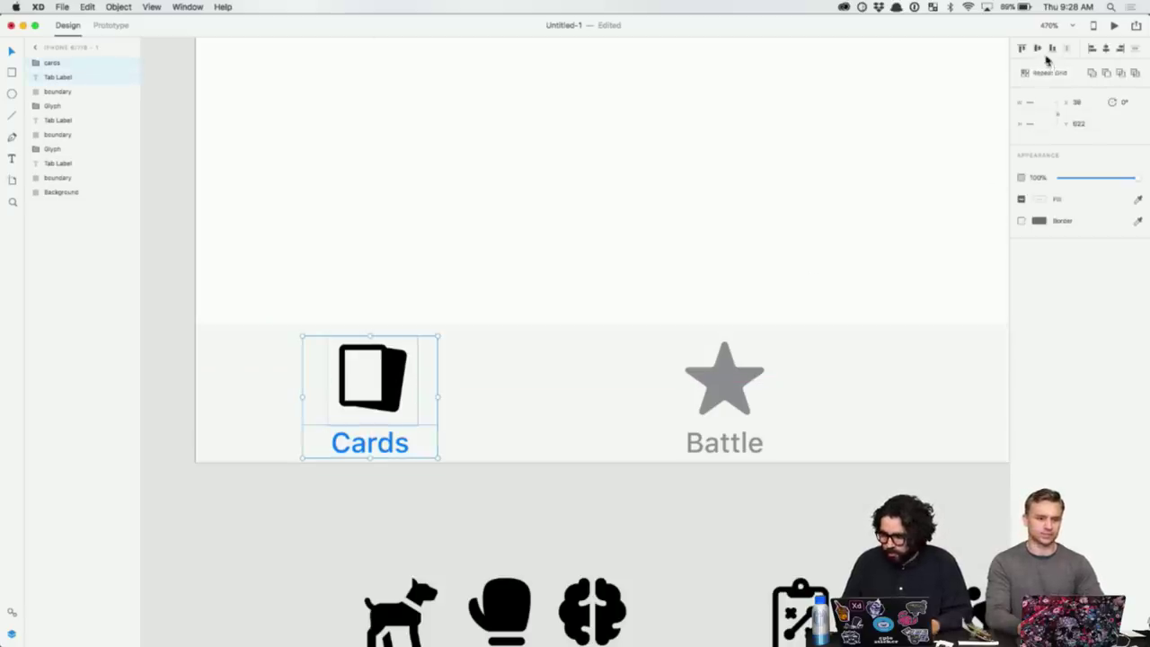
left_click(1106, 49)
left_click(462, 496)
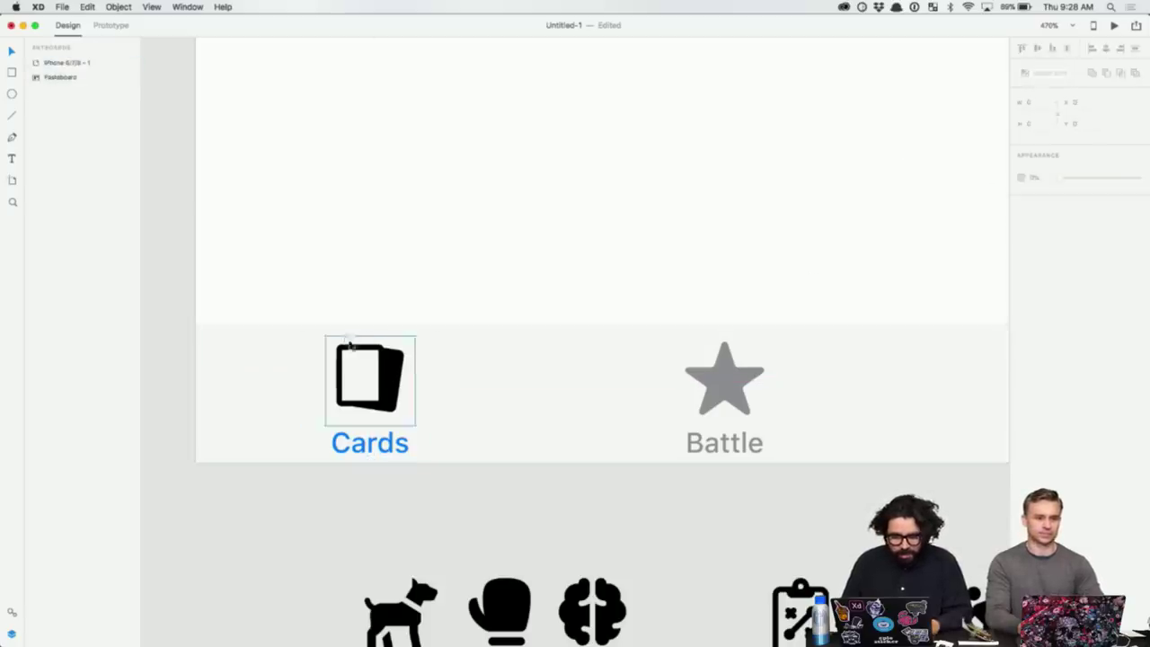
- Align the cards icon and Cards label to the pixel grid and nudge the pair up to Y 620
left_click(369, 377)
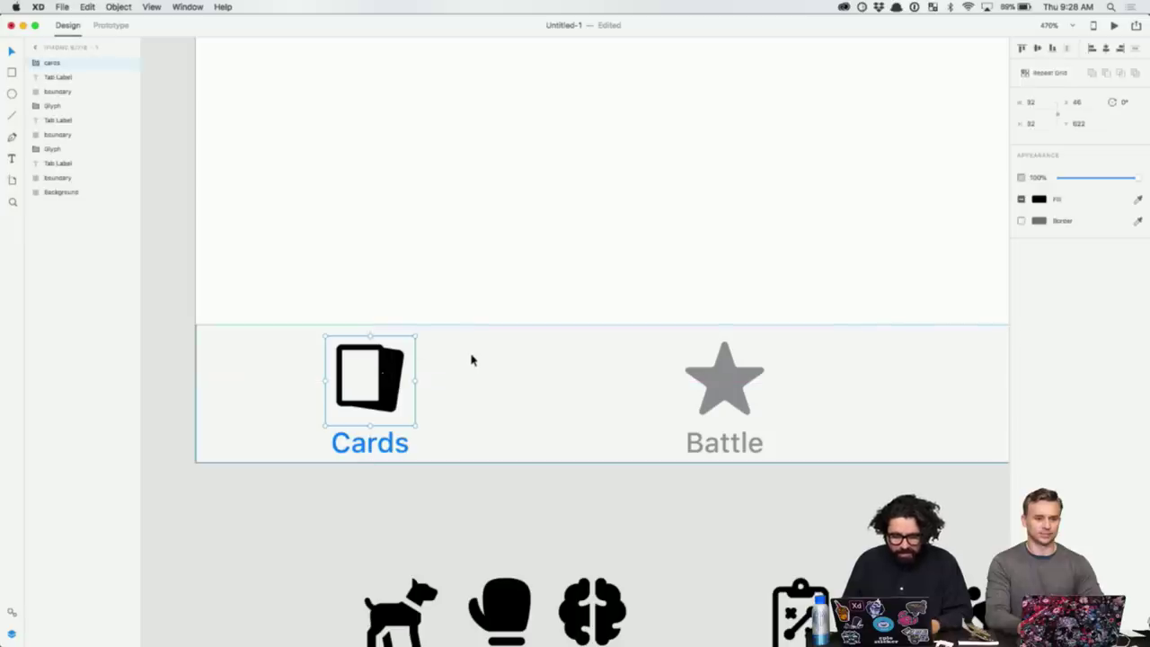
key("Up")
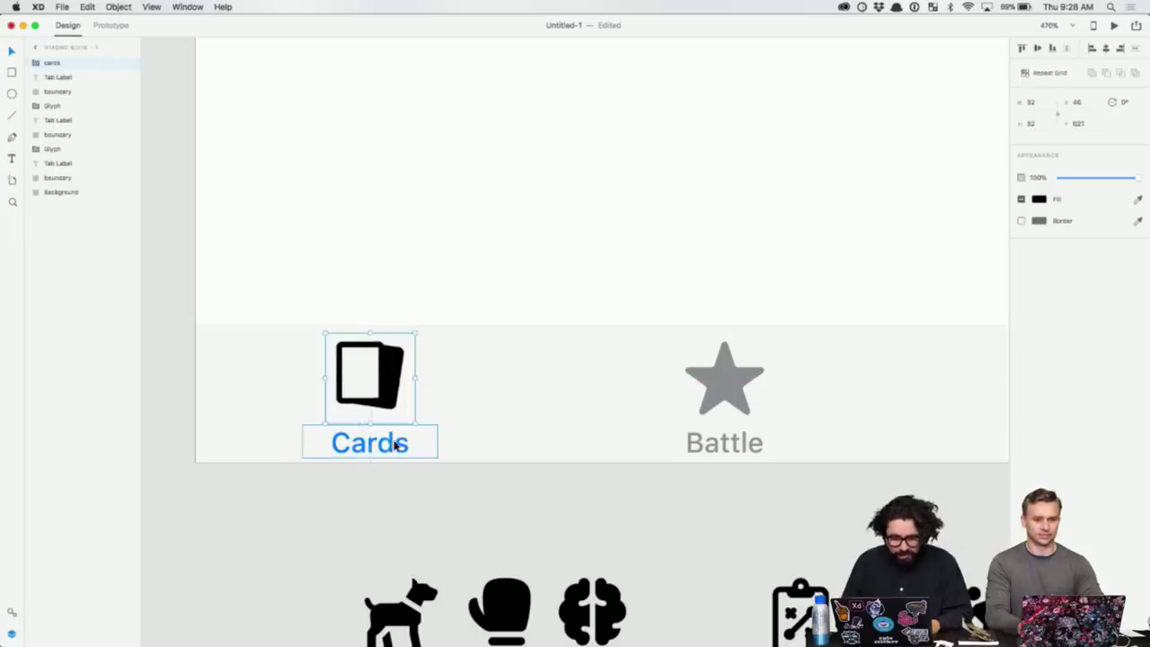
left_click(395, 446, "shift")
left_click(119, 8)
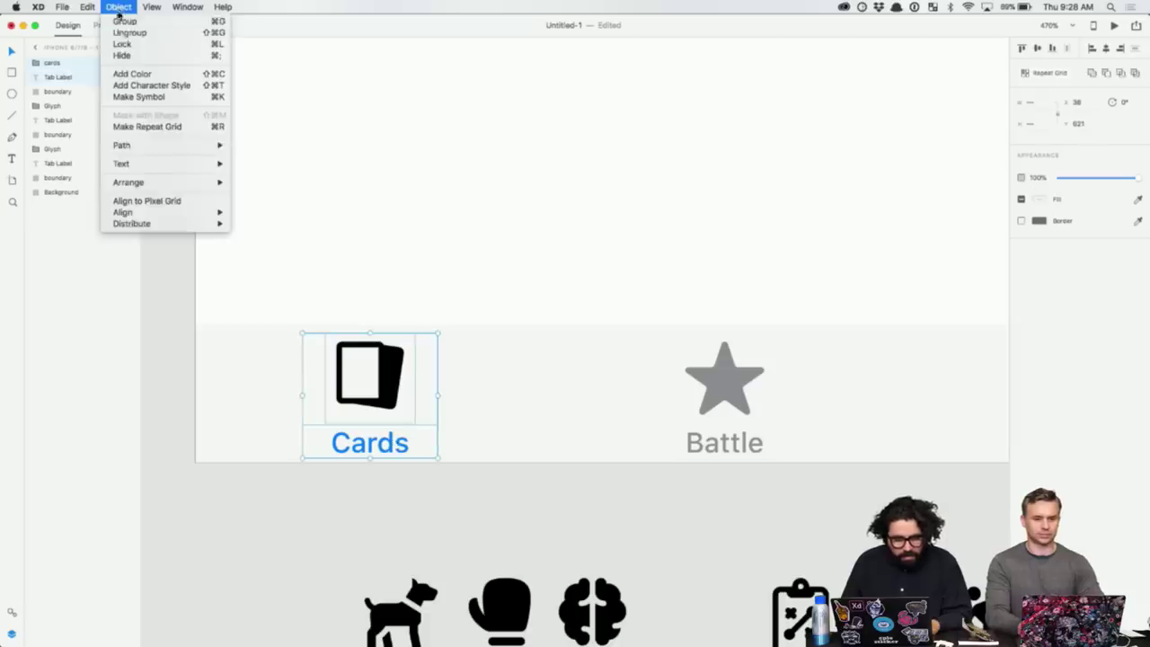
left_click(187, 202)
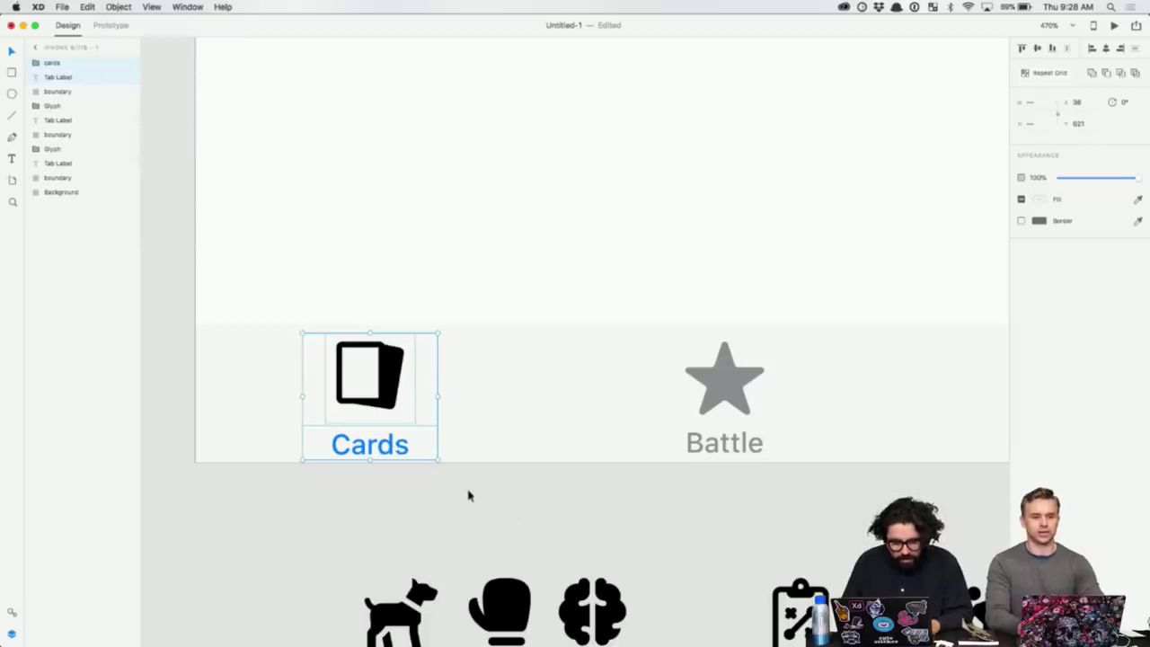
key("Up")
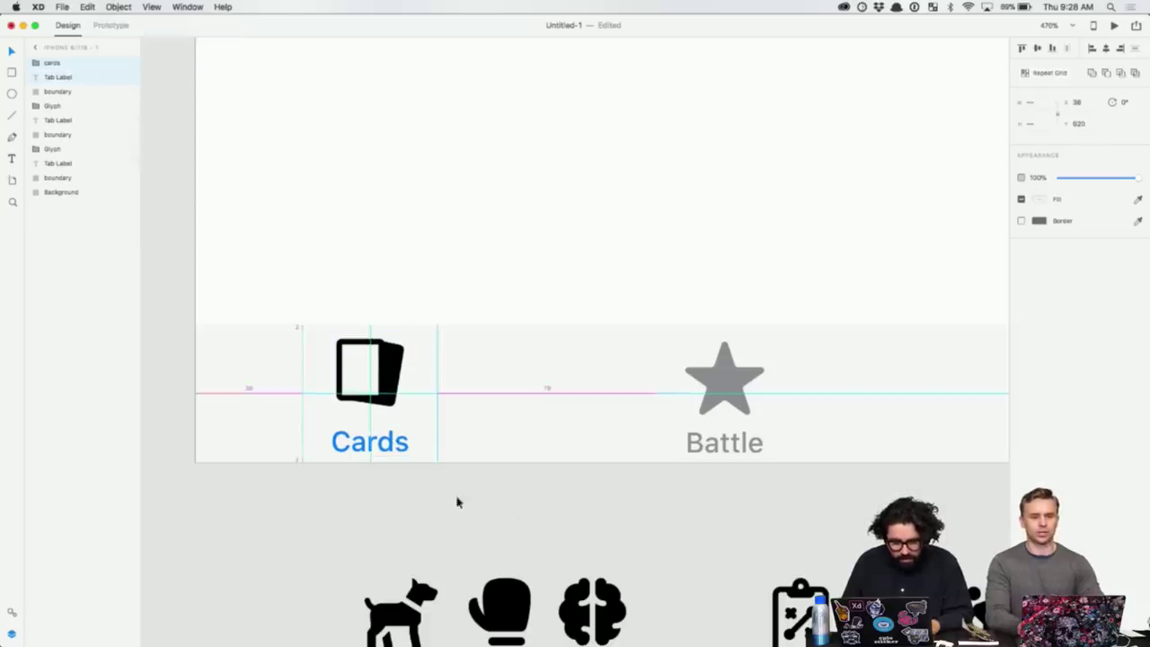
left_click(447, 513)
- Move the tab bar background up to Y 617 and set its height to 50
left_click(485, 410)
key("Up")
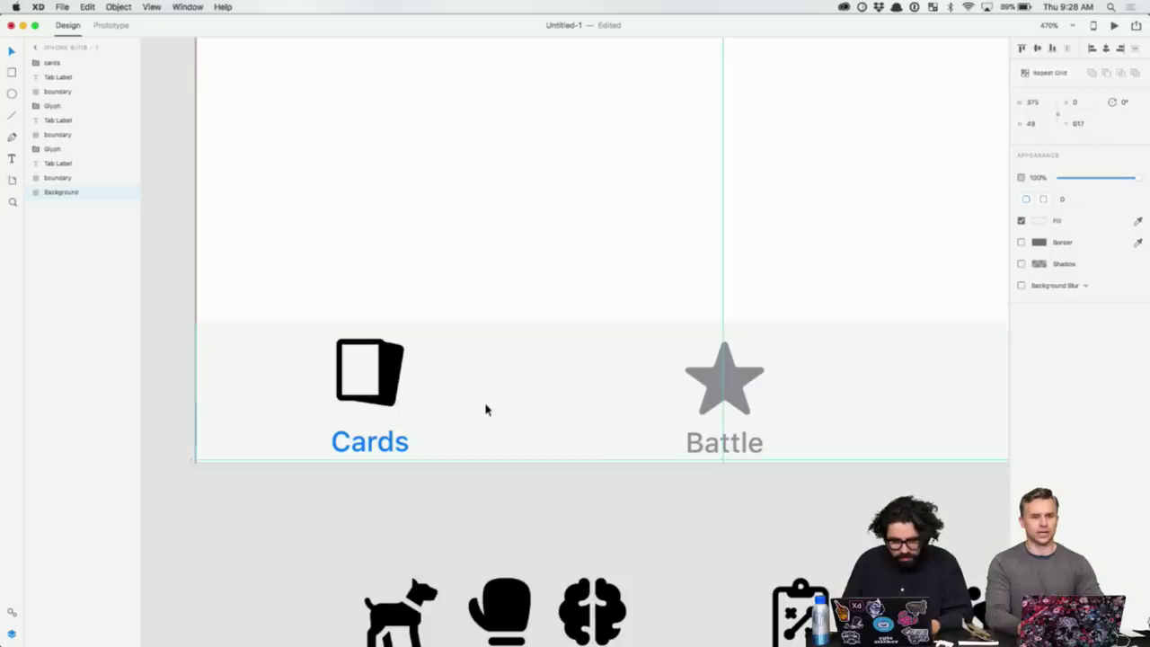
left_click(1031, 123)
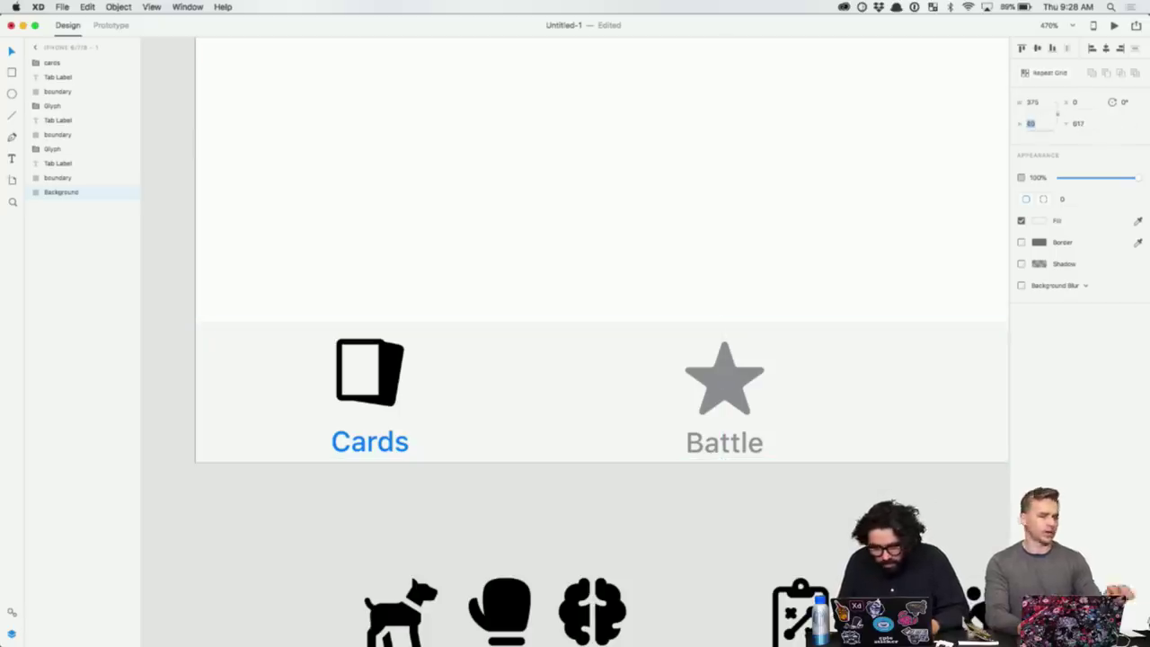
left_click(493, 522)
scroll(493, 521, "down", 4)
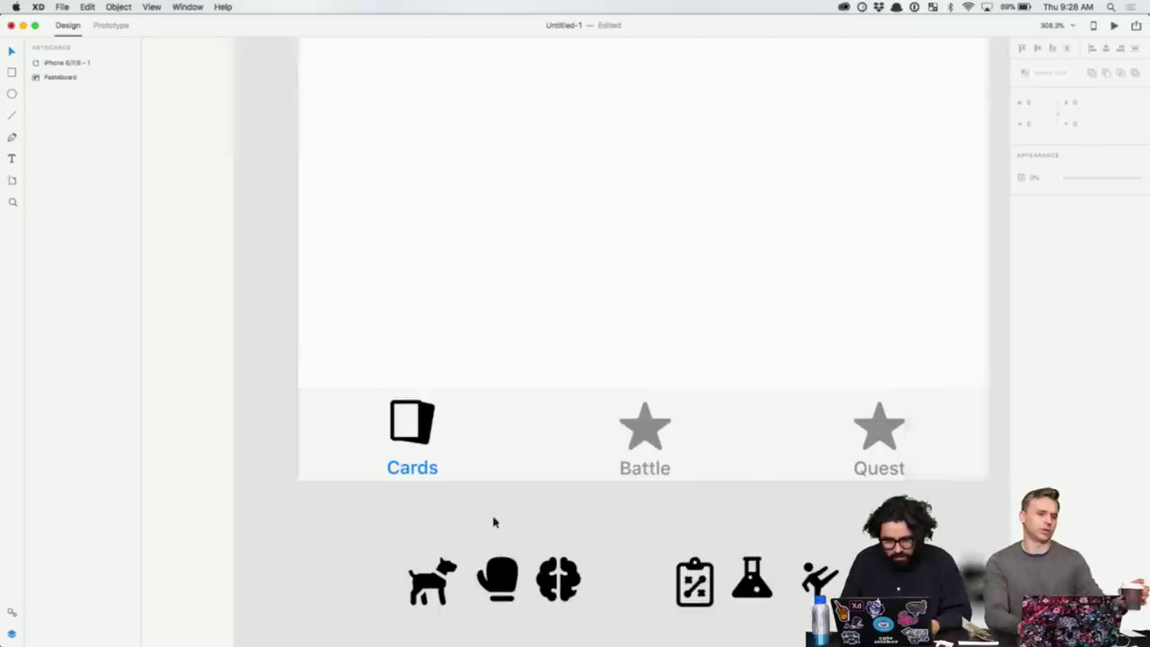
- Save the blue fill of the Cards label as a color swatch
left_click(647, 467)
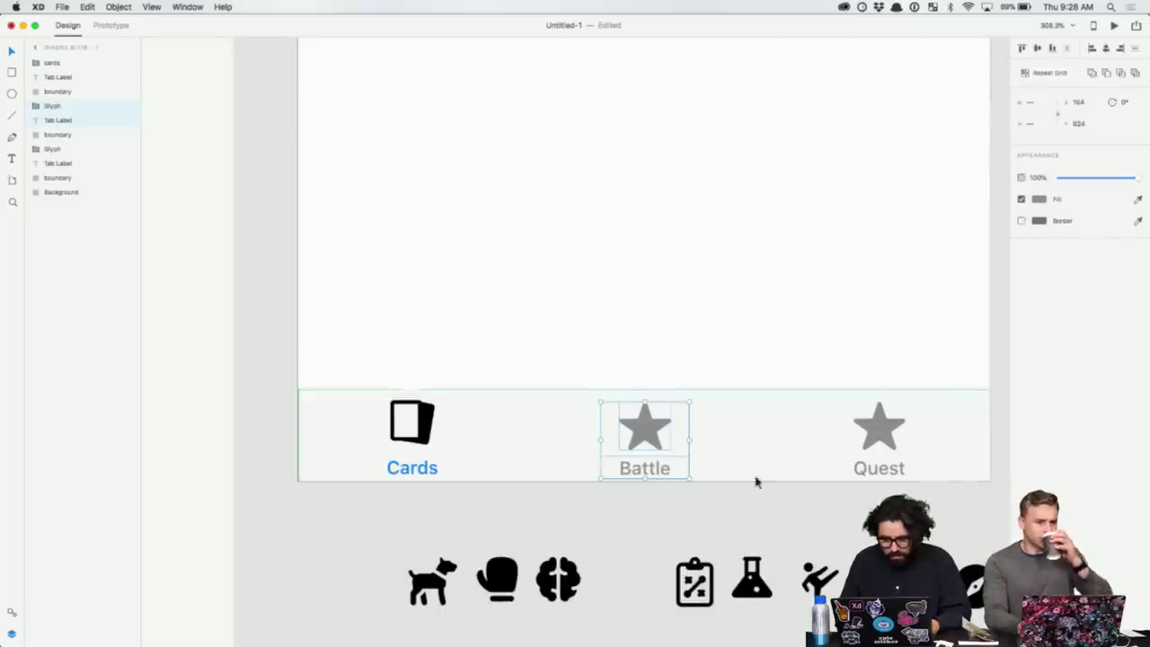
double_click(419, 468)
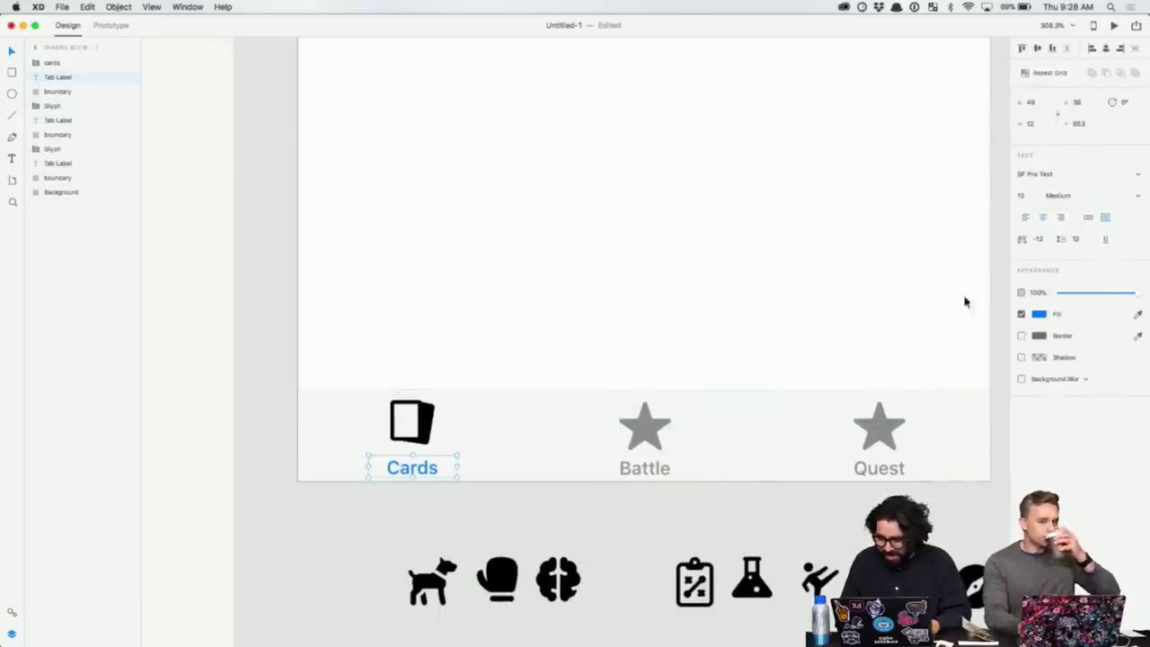
left_click(1041, 314)
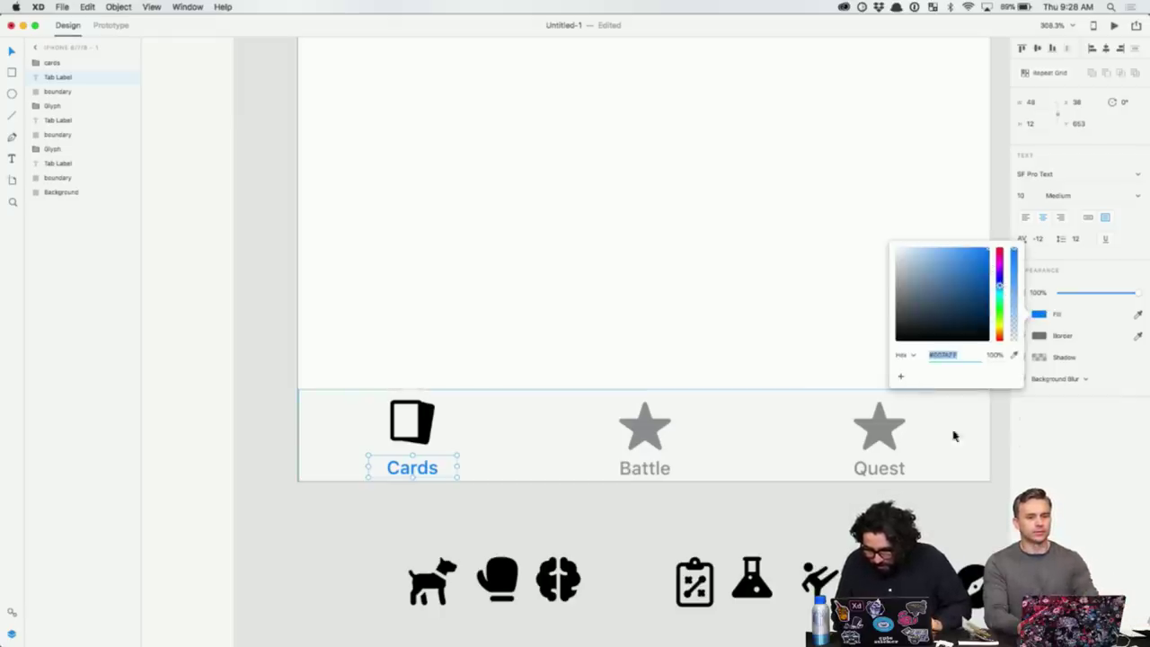
left_click(901, 377)
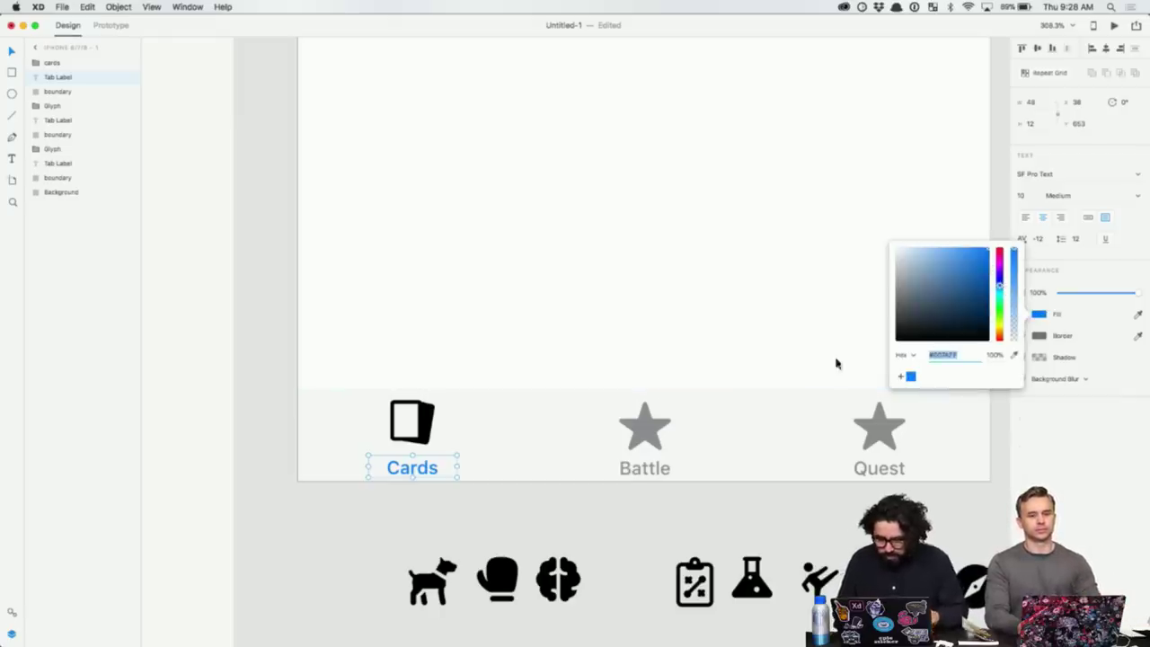
- Lighten the gray fill of the Battle label and save the color as a swatch
left_click(654, 476)
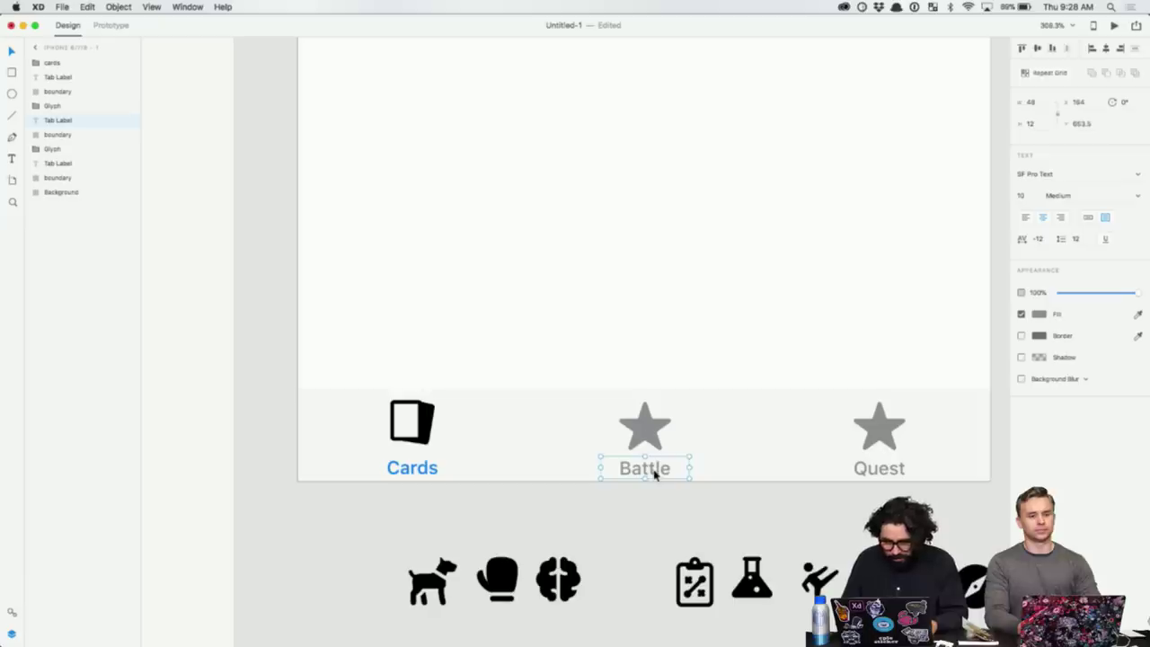
left_click(1038, 315)
left_click_drag(904, 274, 903, 277)
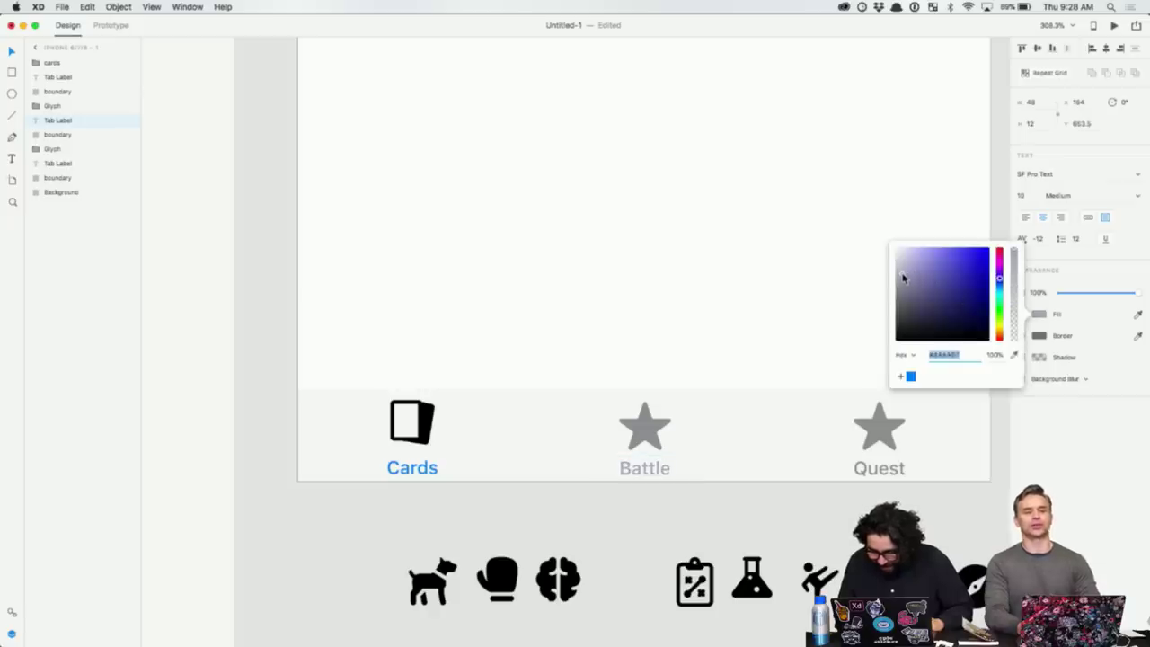
left_click(900, 376)
left_click(518, 511)
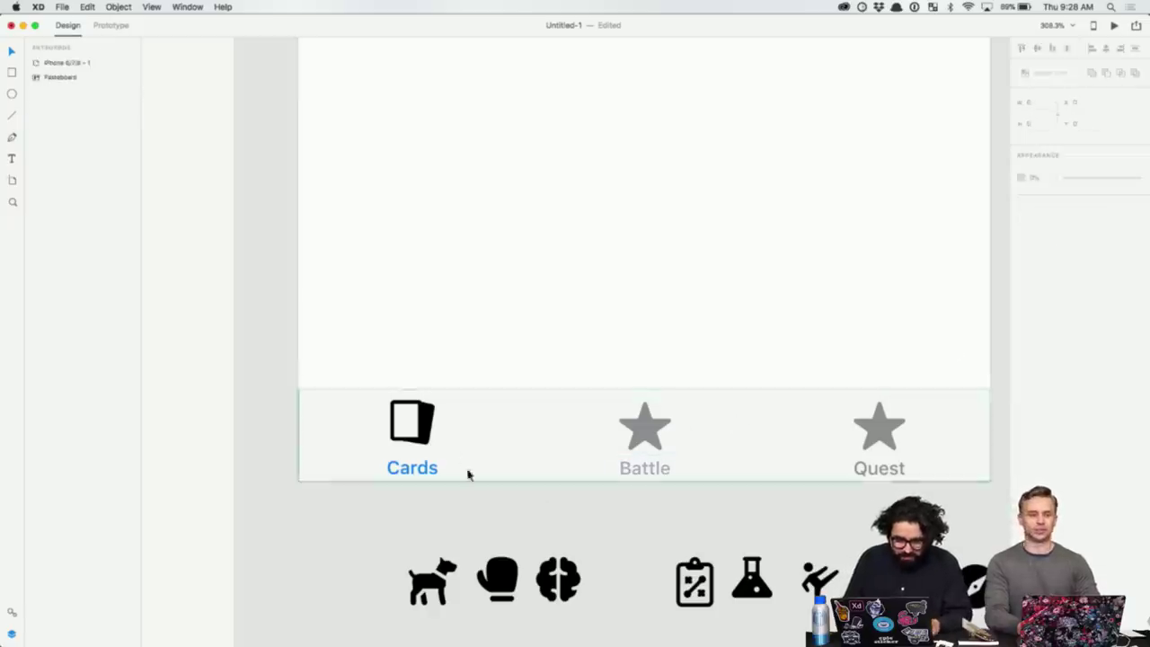
- Fill the shape inside the cards icon with the saved blue swatch
double_click(425, 424)
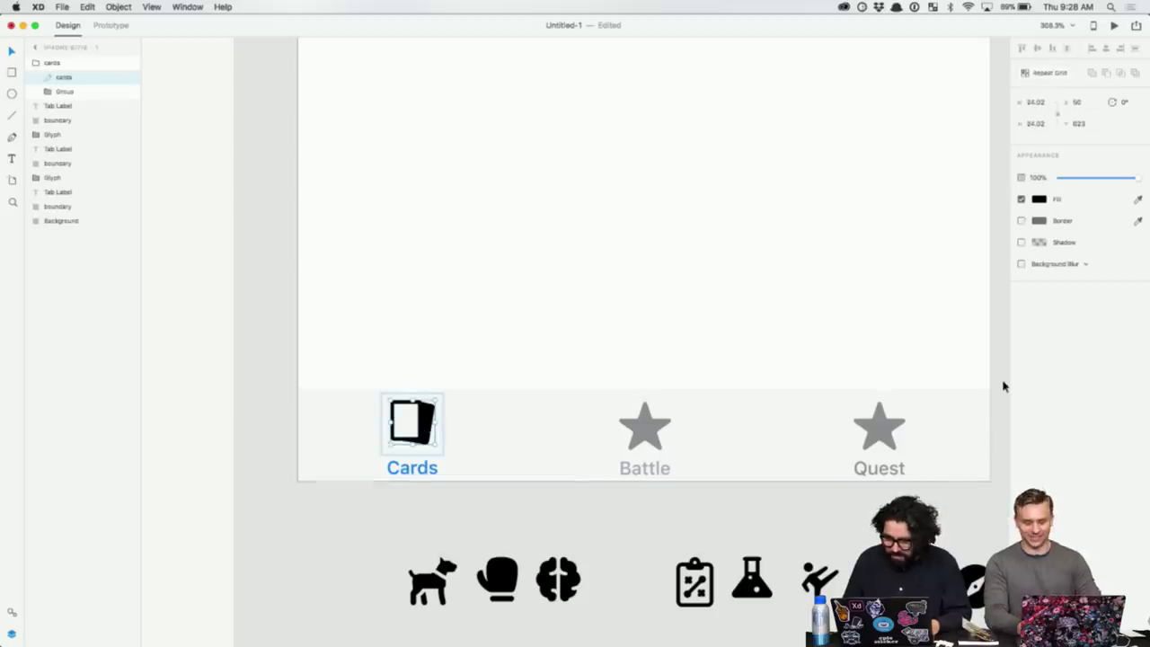
left_click(1041, 199)
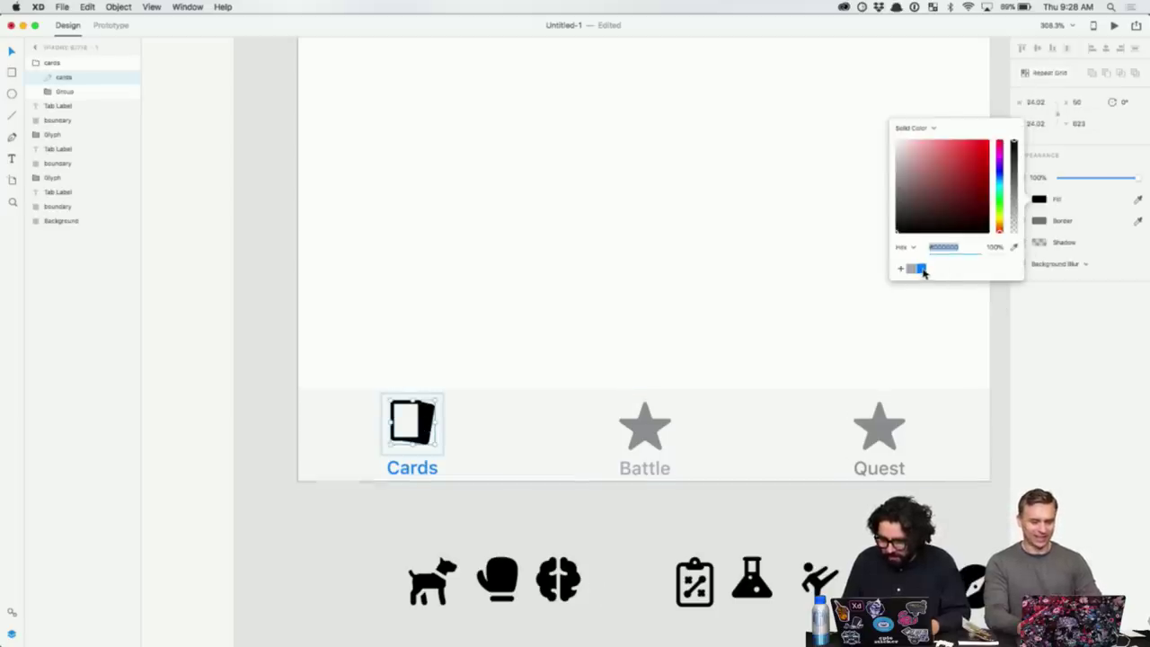
left_click(923, 272)
left_click(475, 523)
double_click(650, 435)
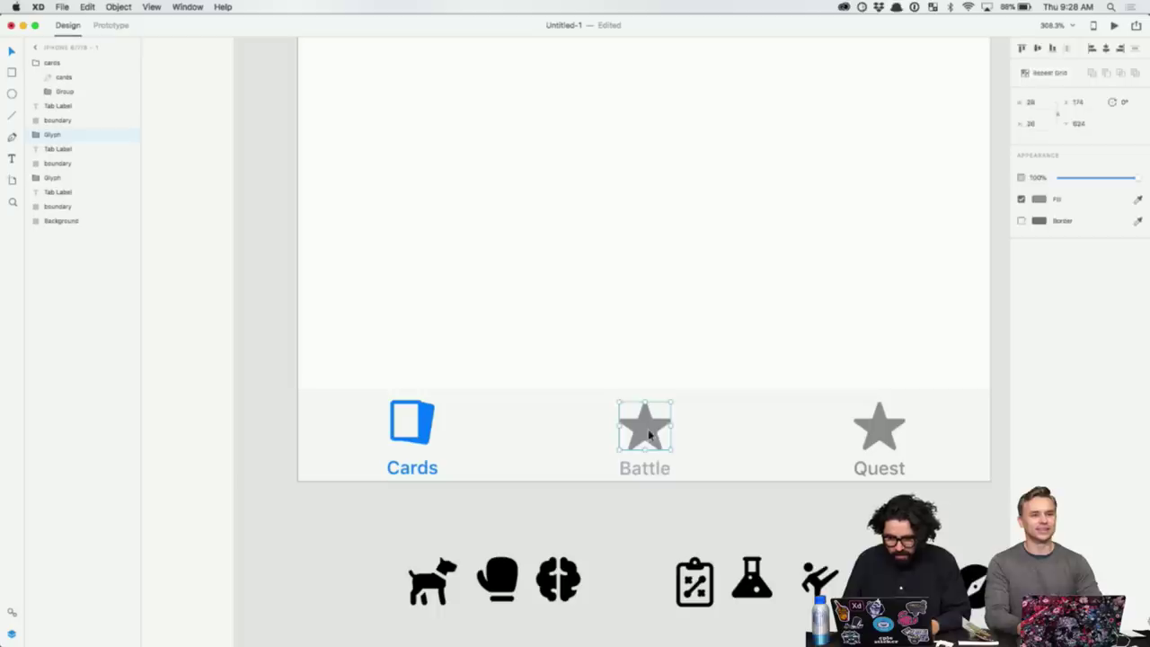
left_click(655, 468, "shift")
key("Delete")
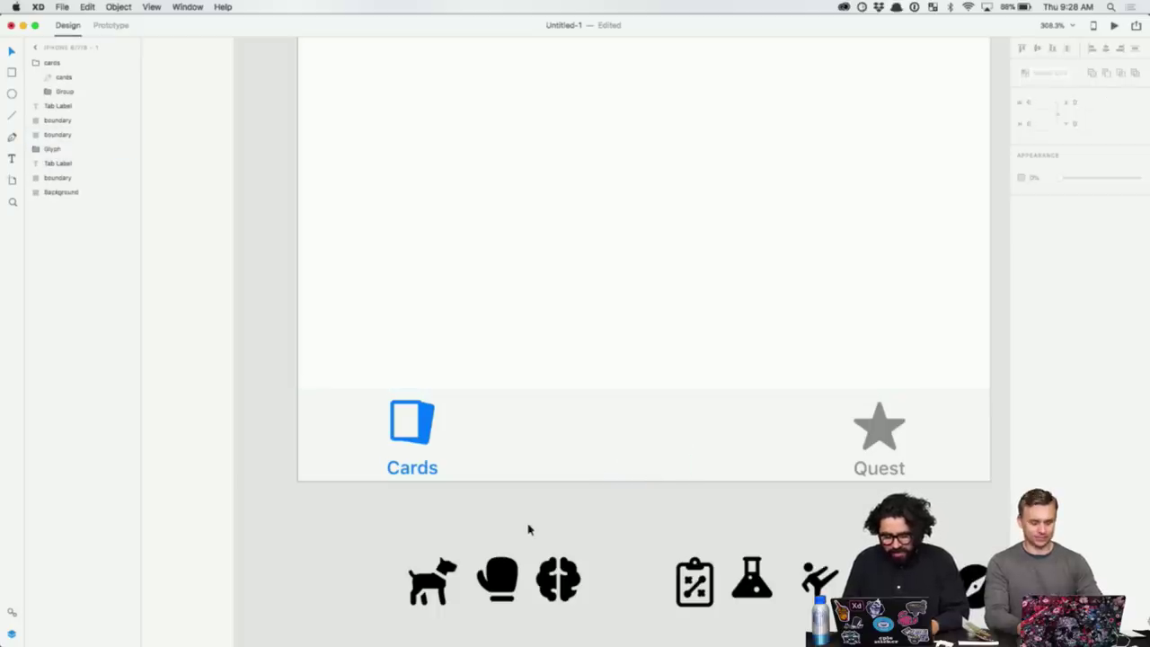
key("super+z")
- Delete the star above the Battle label and fill the Quest label with the saved light gray swatch
left_click(647, 434)
key("Delete")
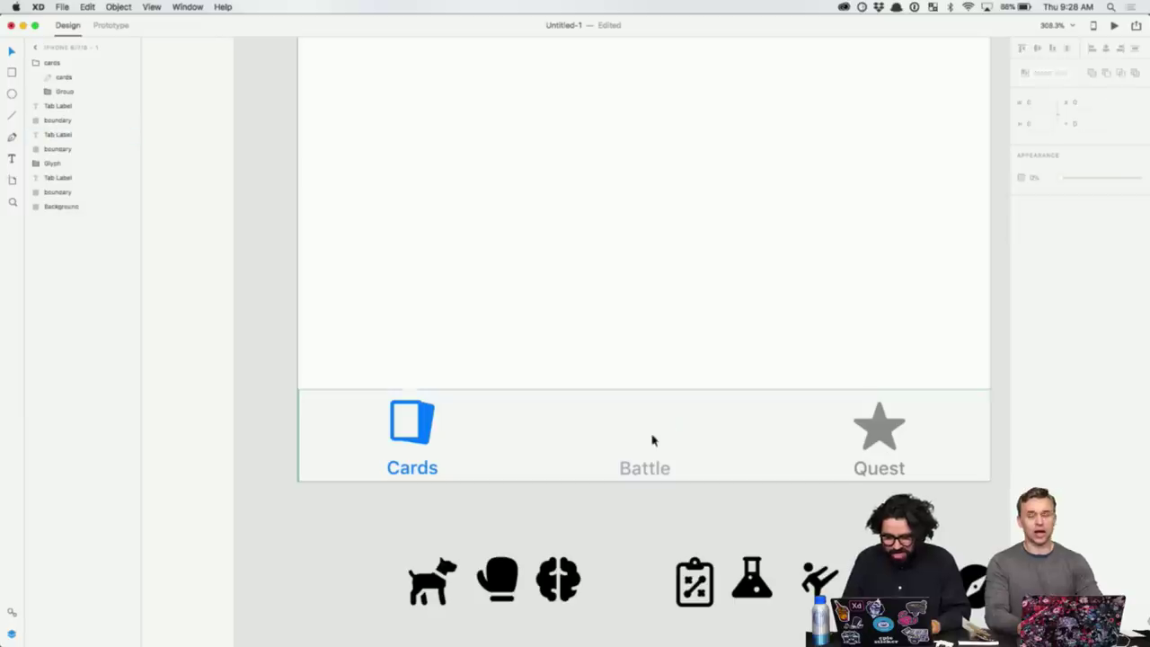
left_click(877, 468)
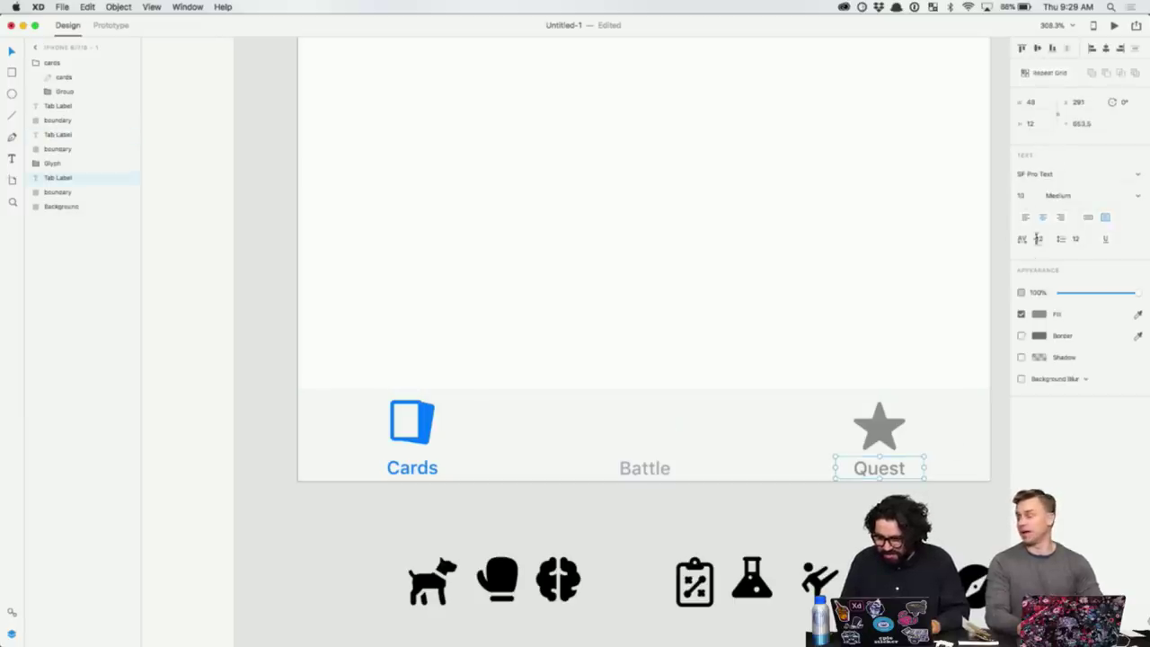
left_click(1039, 313)
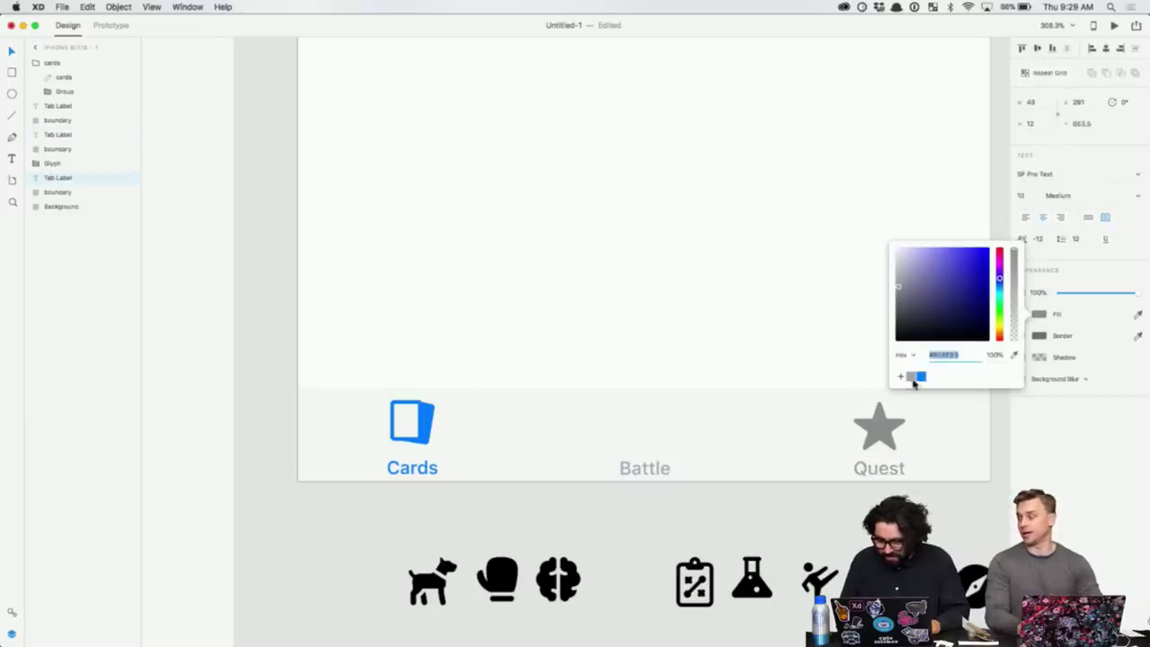
left_click(876, 435)
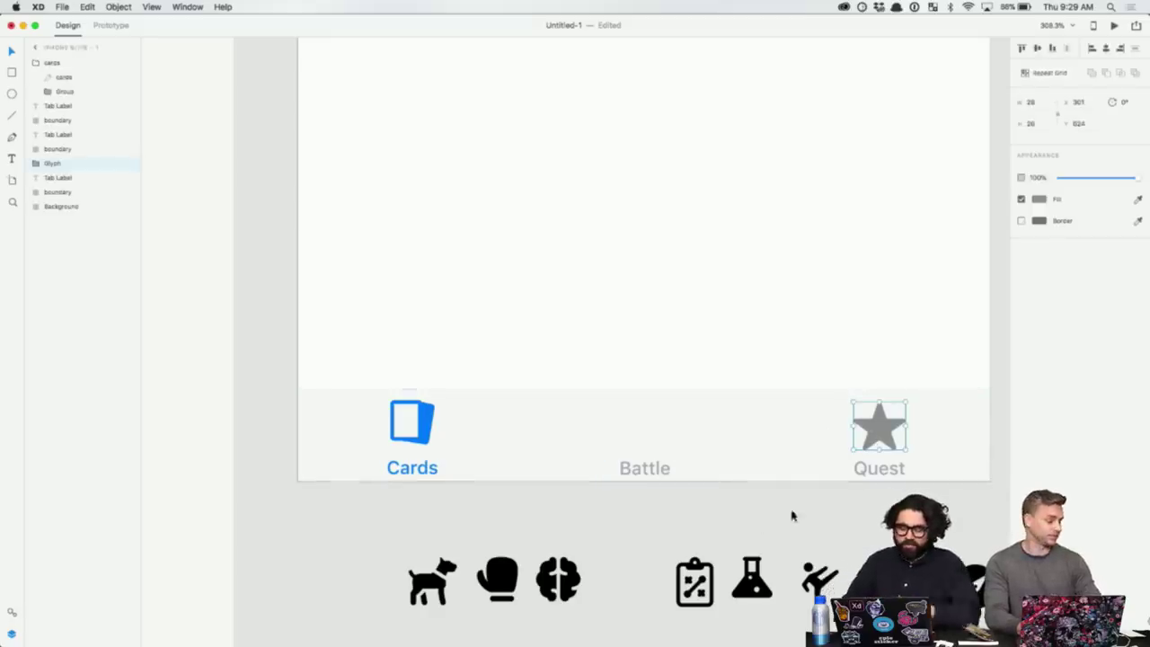
- Place the lightning icon from the pasteboard above the Battle label at X 172, Y 619
left_click(764, 600)
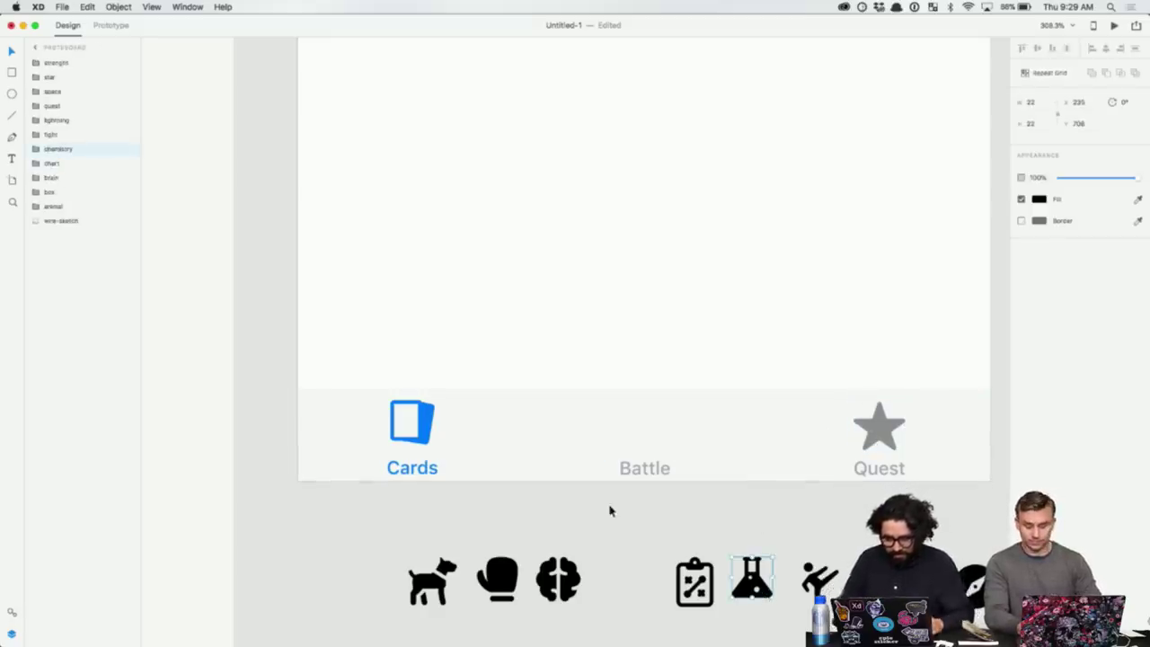
scroll(628, 521, "down", 1)
scroll(629, 521, "right", 1)
left_click(683, 552)
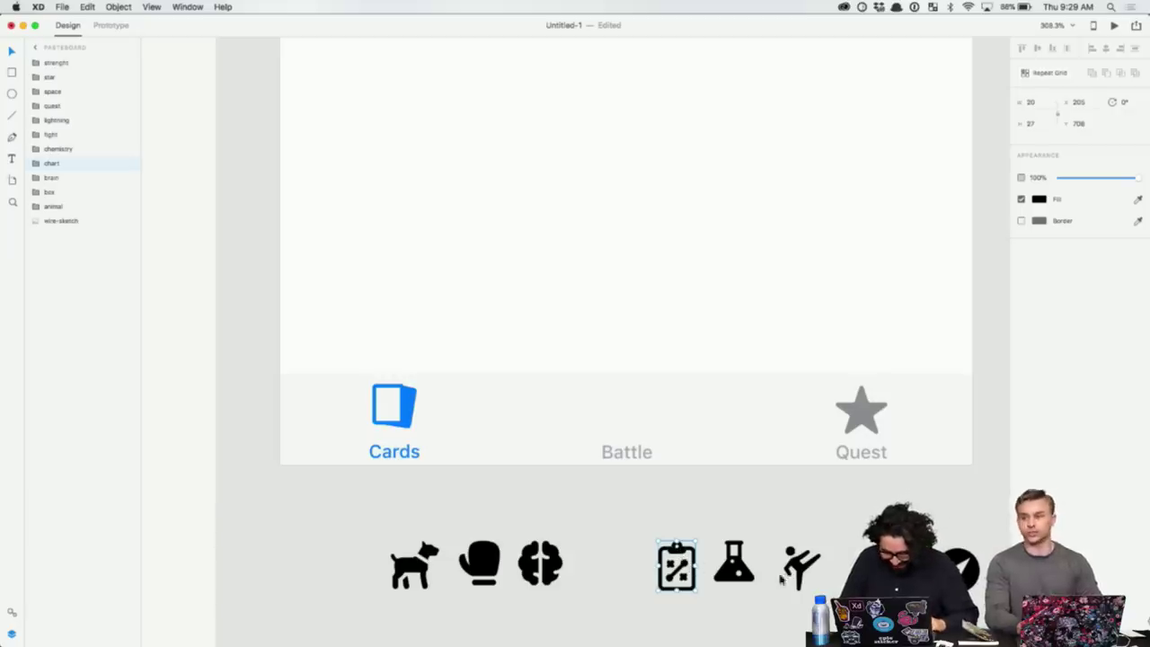
left_click_drag(876, 563, 624, 396)
scroll(619, 511, "right", 3)
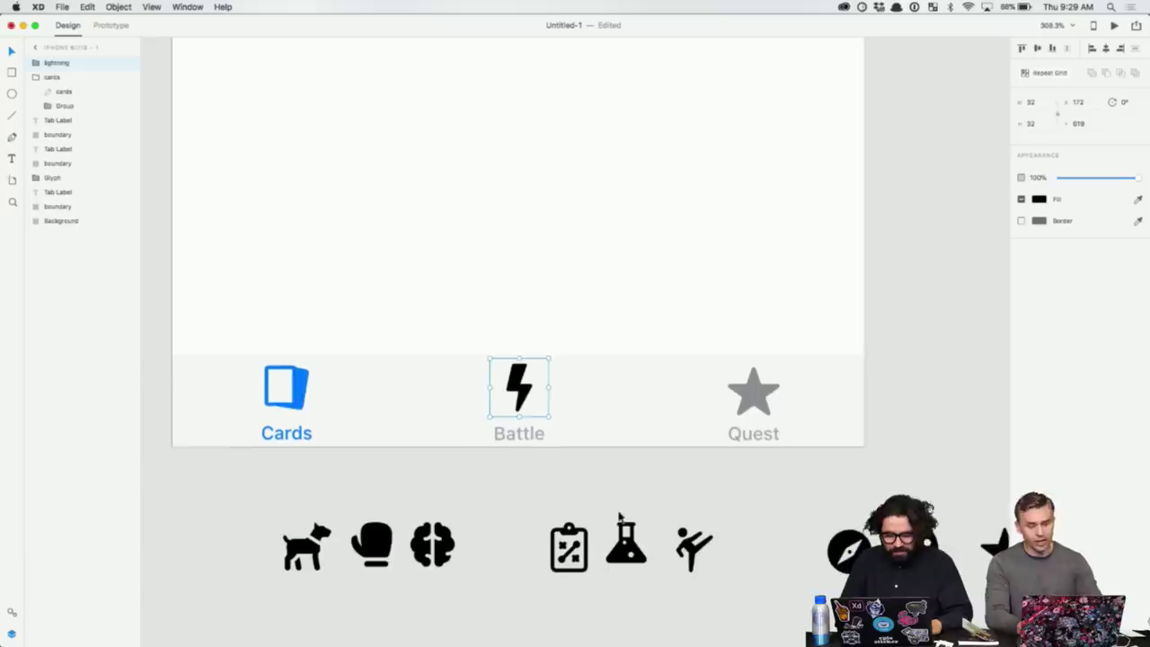
- Move the boxing glove icon onto the artboard above the lightning icon to compare the two for Battle
left_click(375, 543)
left_click_drag(375, 543, 511, 305)
left_click(590, 304)
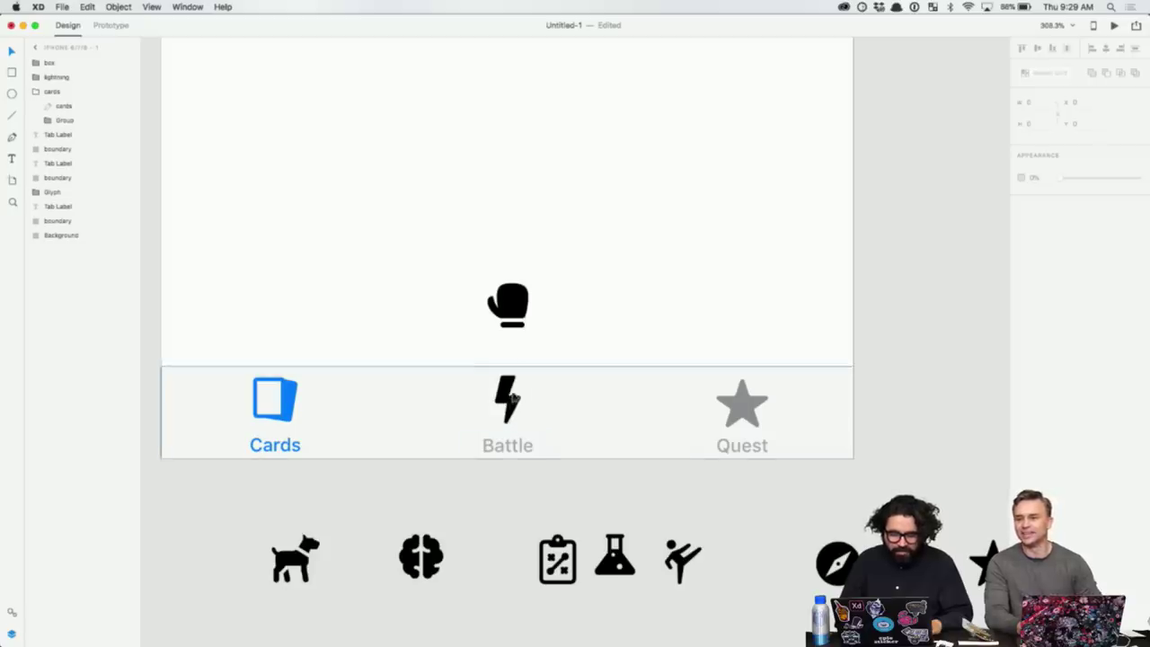
- Place the compass icon above the Quest label at X 299, Y 622, and delete the gray star behind it
left_click(727, 418)
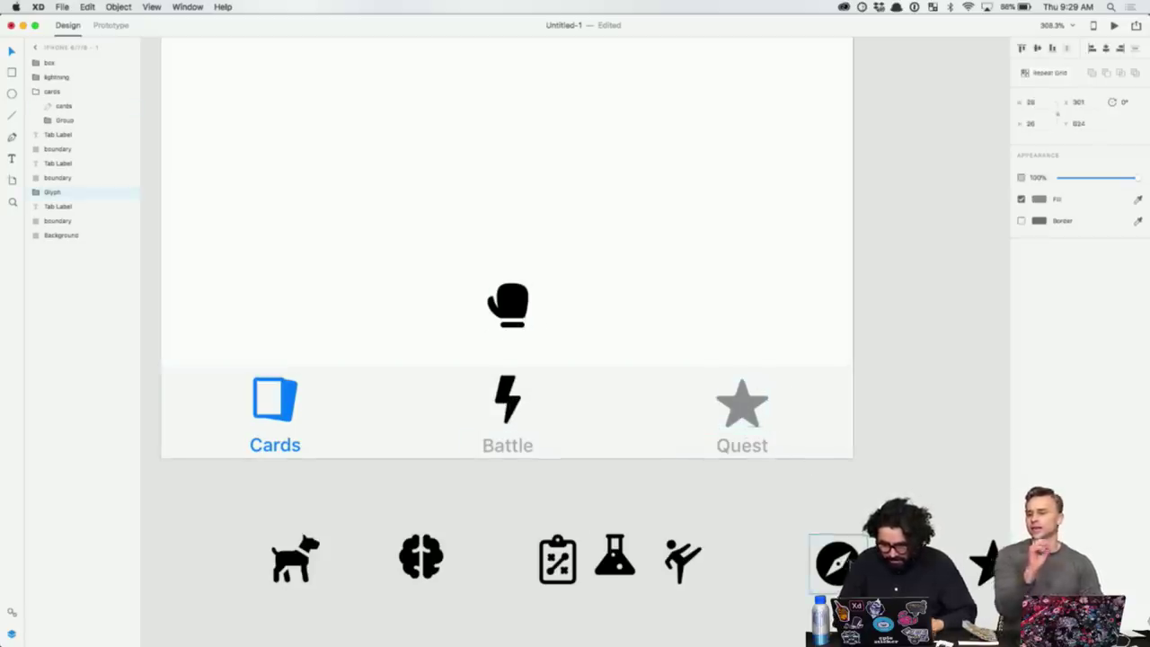
left_click_drag(837, 562, 754, 417)
left_click(749, 421)
key("Delete")
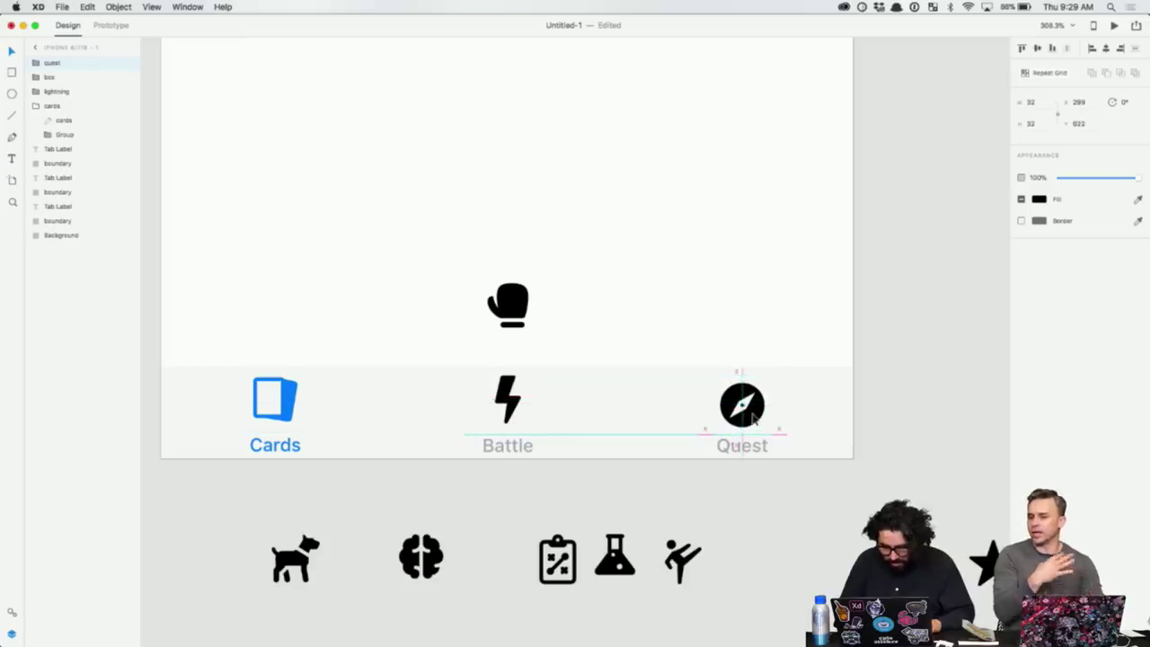
- Move the lightning and boxing glove icons off the artboard, back onto the pasteboard below
key("alt")
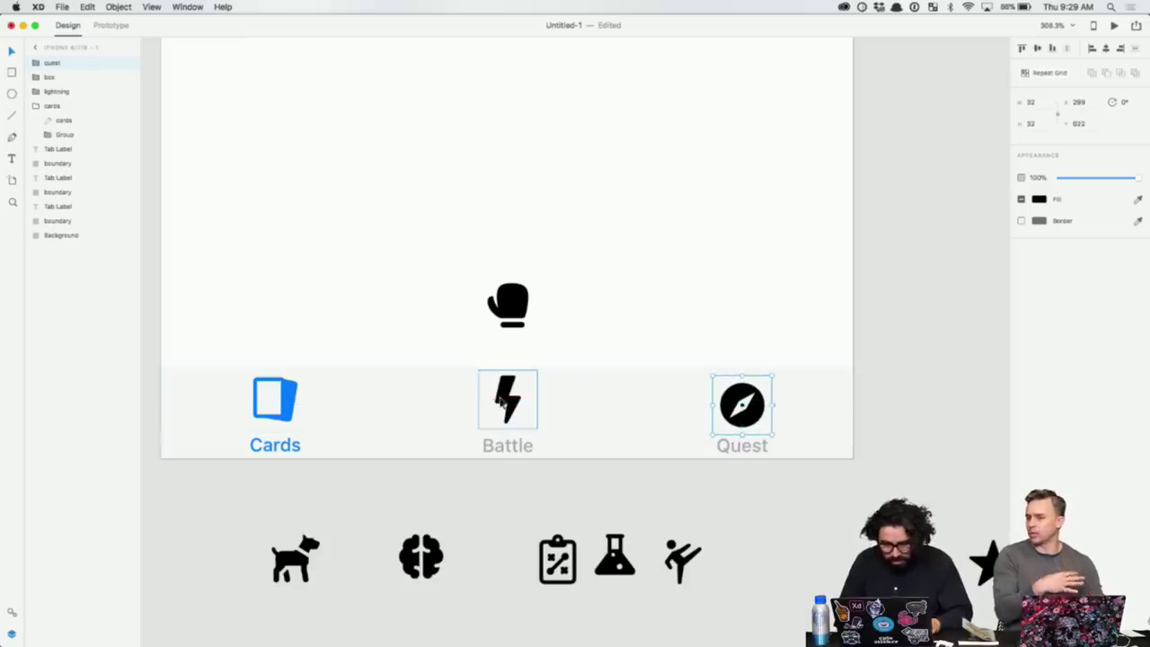
left_click_drag(518, 411, 773, 564)
key("super+z")
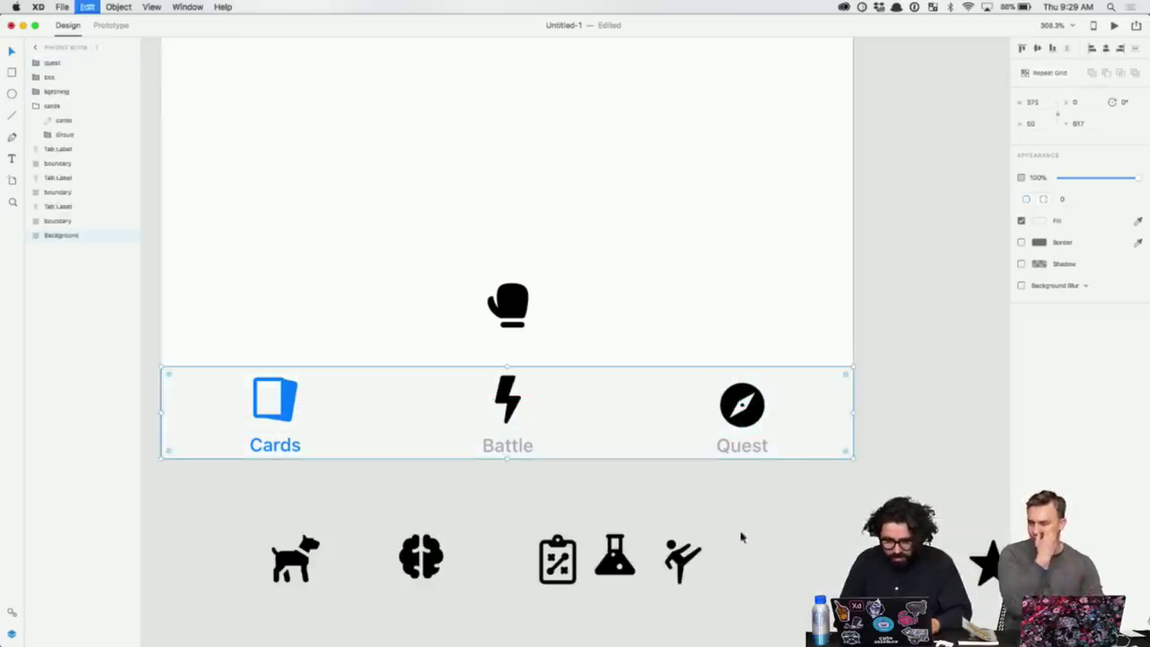
left_click(765, 539)
left_click_drag(519, 415, 799, 562)
left_click_drag(516, 300, 665, 497)
- Place the kicking fighter icon above the Battle label at X 173, Y 621
left_click(683, 569)
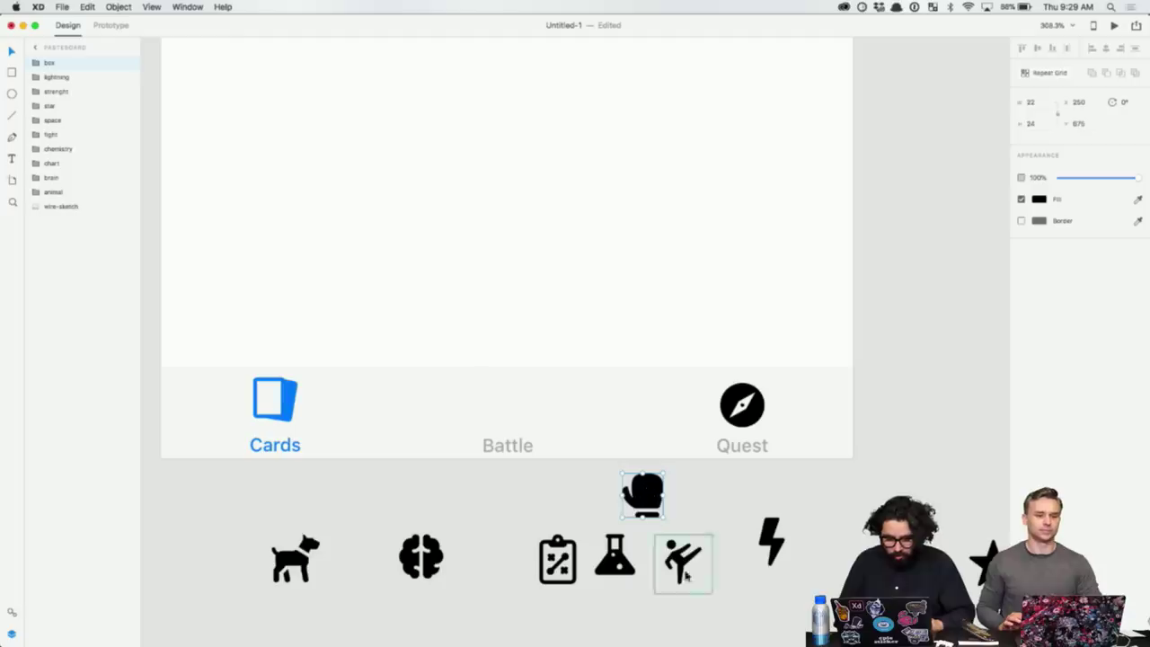
left_click_drag(682, 569, 512, 409)
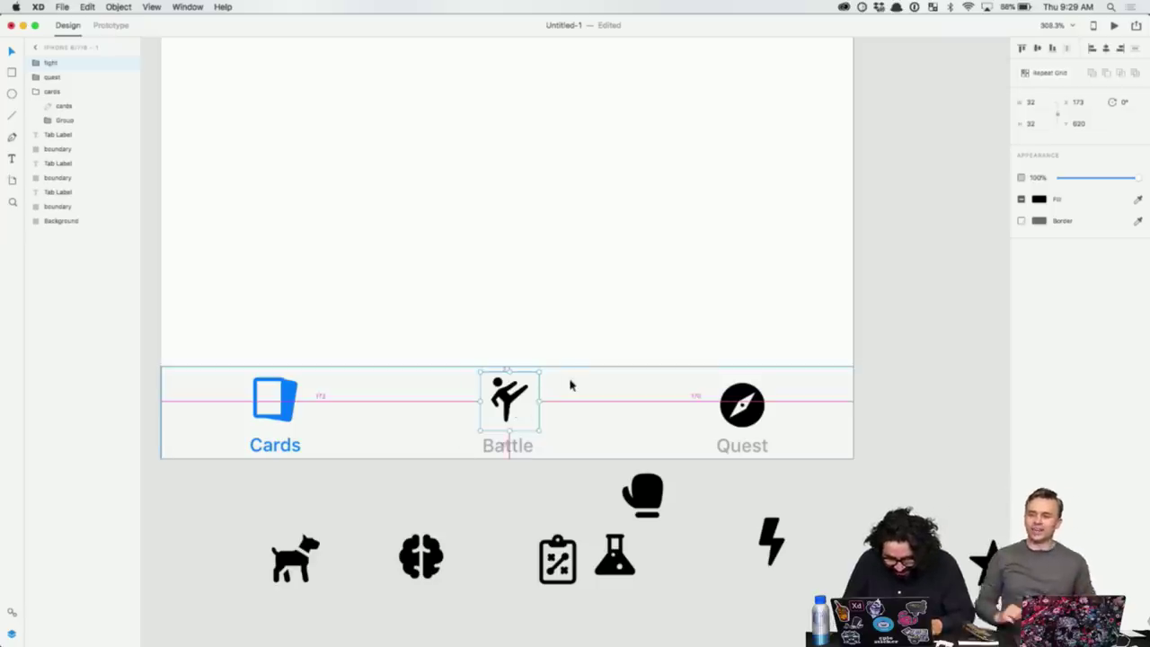
key("Down")
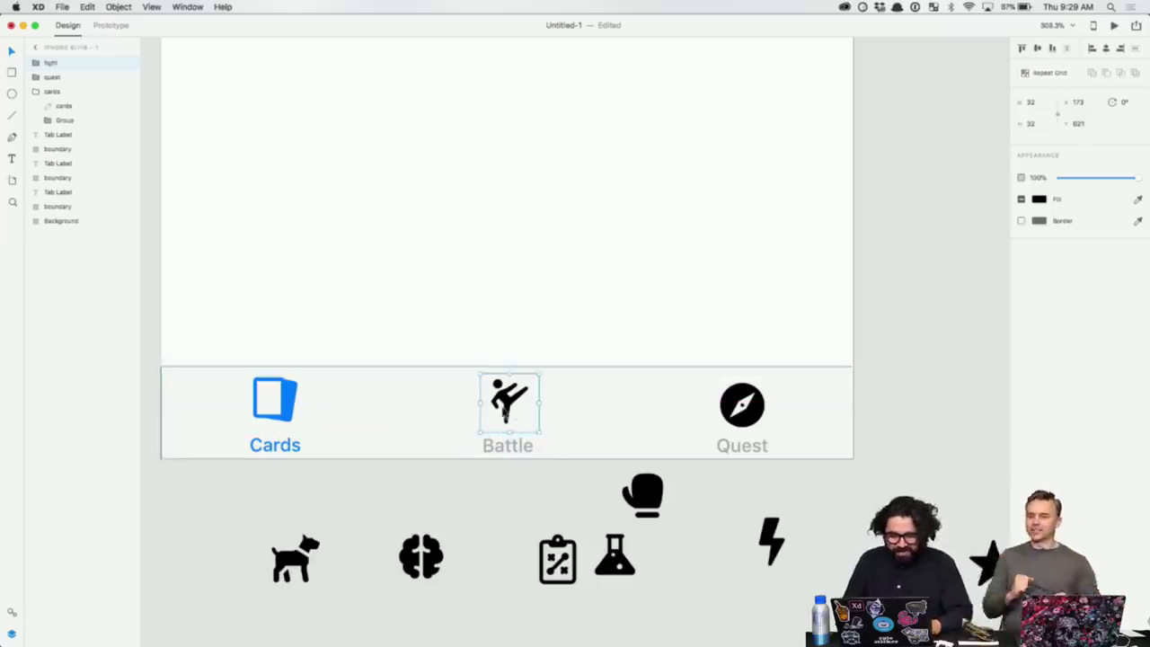
- Enlarge the kicking fighter shape inside its Battle icon group to about 22 by 26 and nudge it up to Y 623
double_click(508, 406)
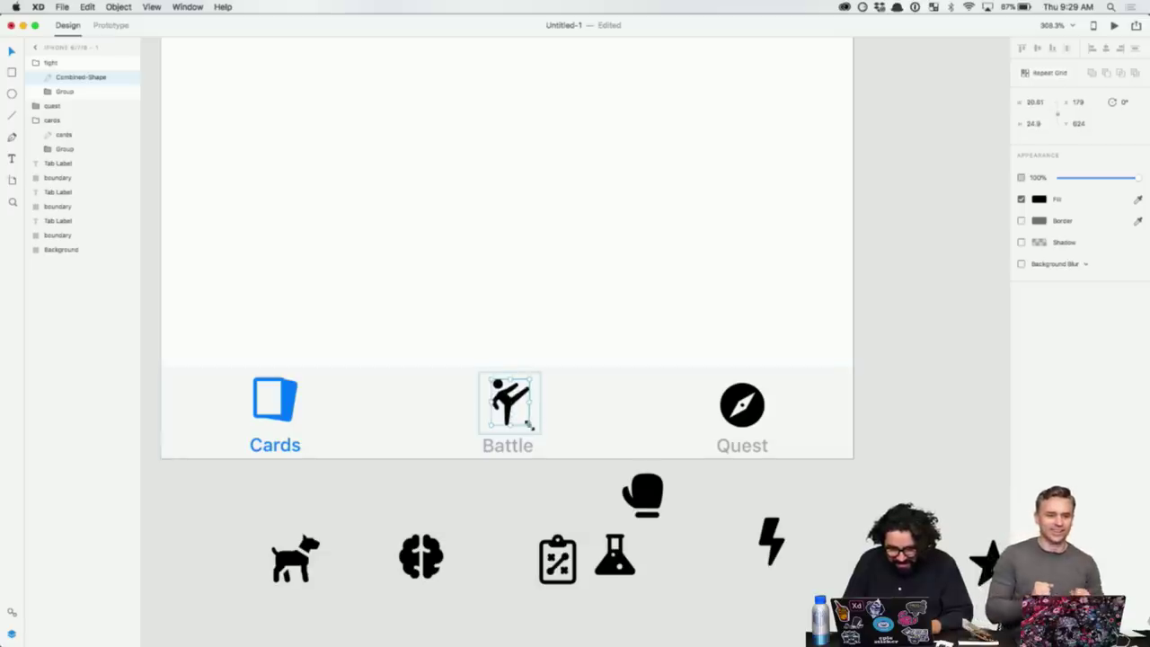
left_click_drag(529, 424, 536, 429)
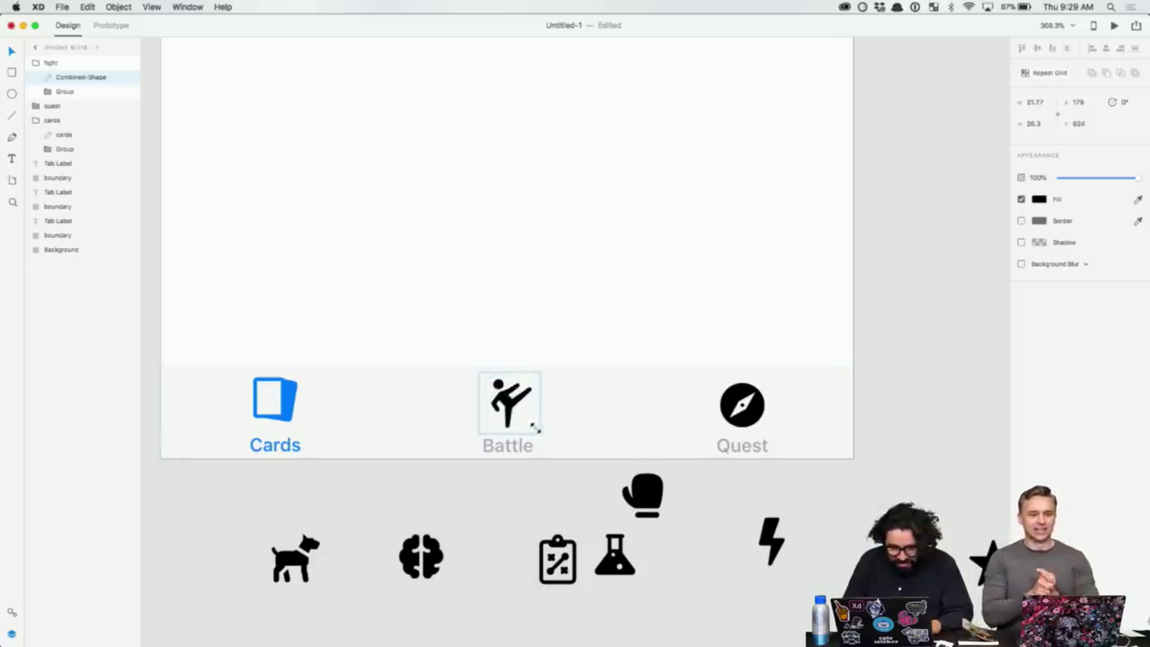
key("Up")
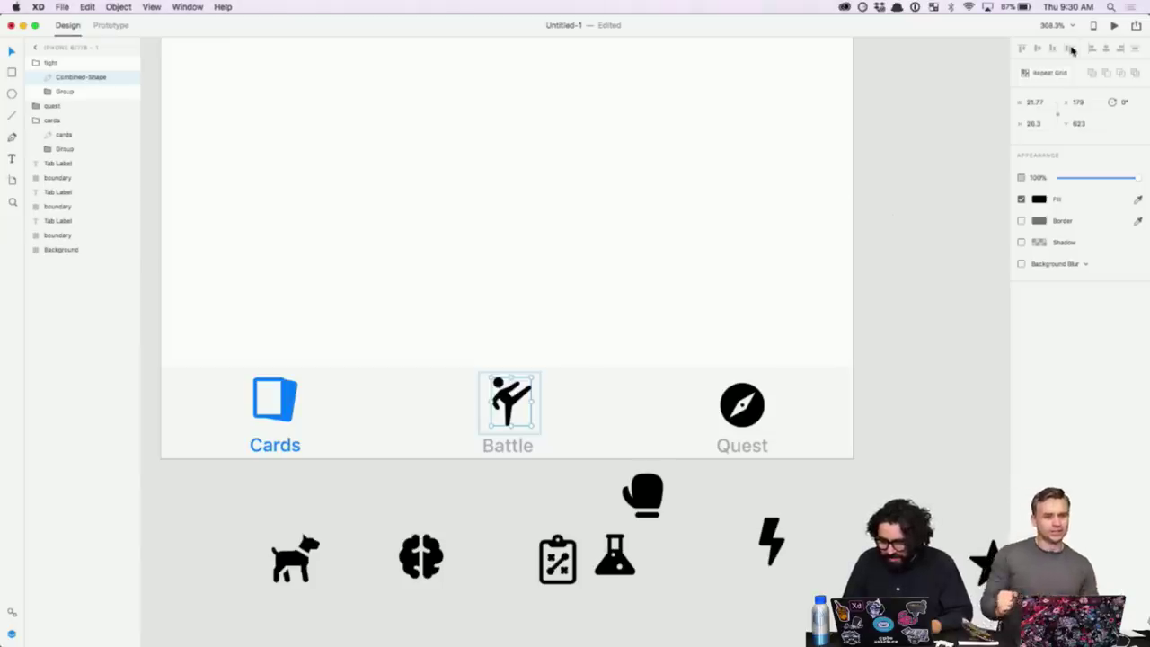
- Fill the kicking fighter shape with the saved gray swatch to match the Battle label
left_click(1042, 201)
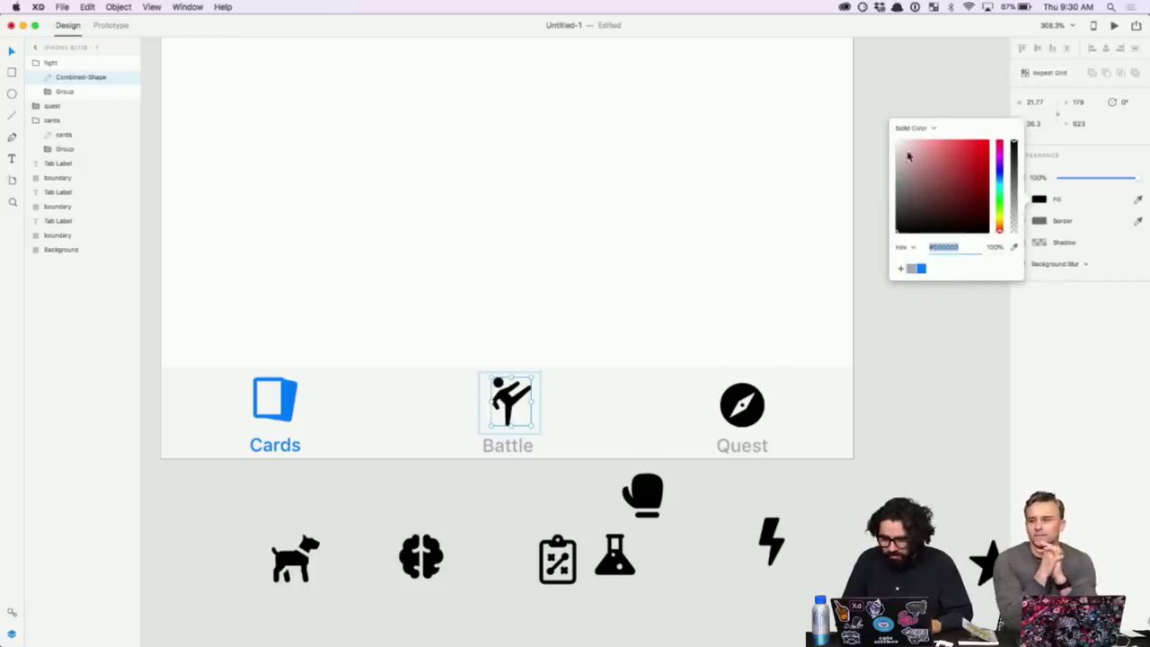
left_click(912, 269)
left_click(560, 490)
- Fill the compass shape inside the Quest icon with the saved gray swatch
left_click(751, 418)
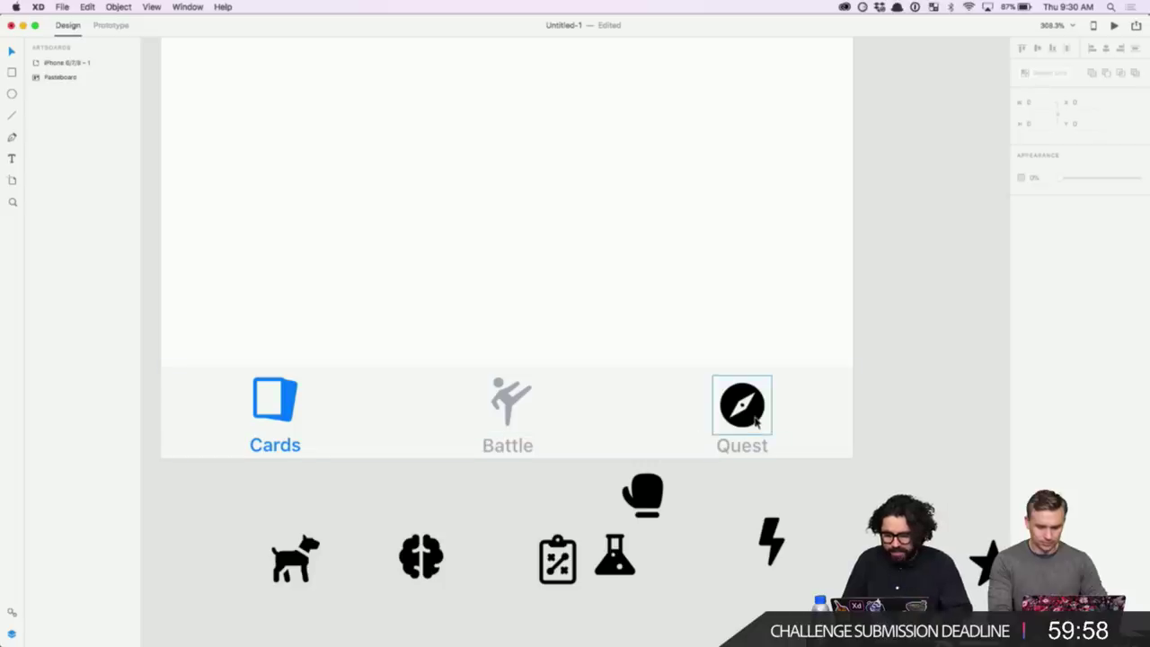
double_click(757, 418)
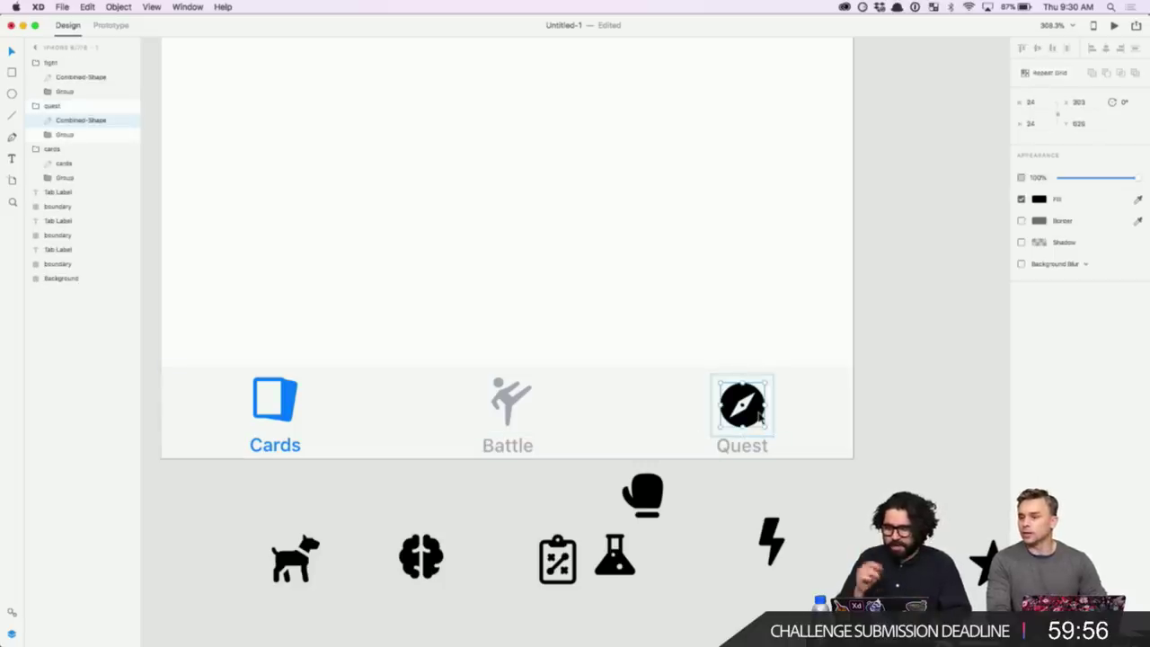
left_click(1040, 199)
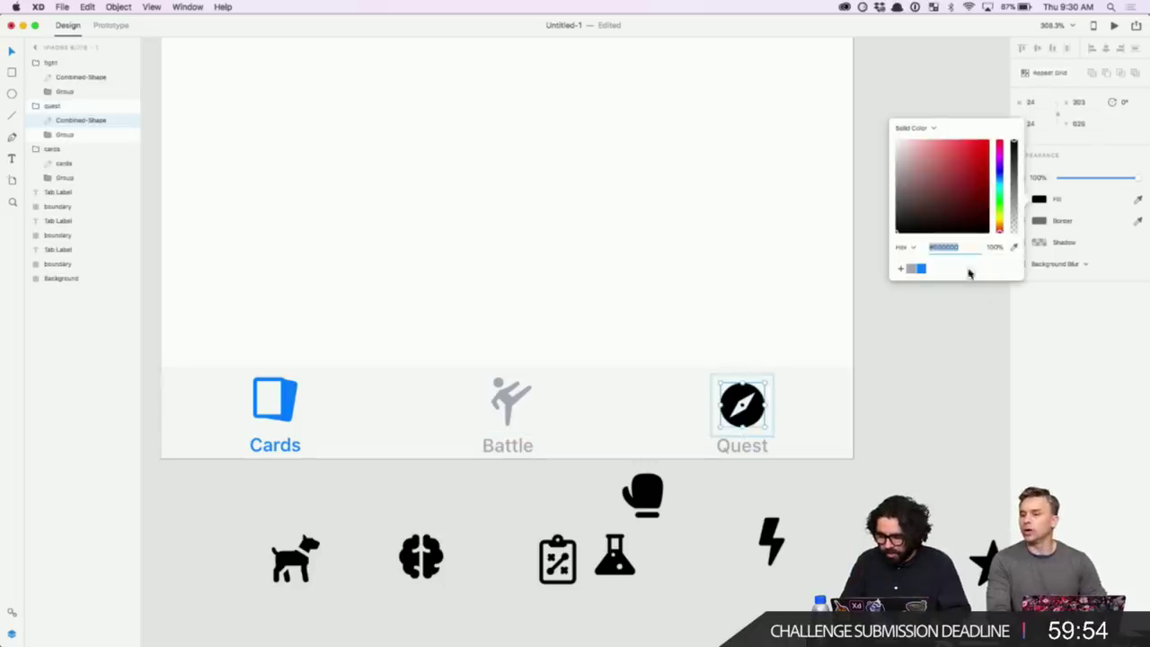
left_click(911, 270)
left_click(727, 526)
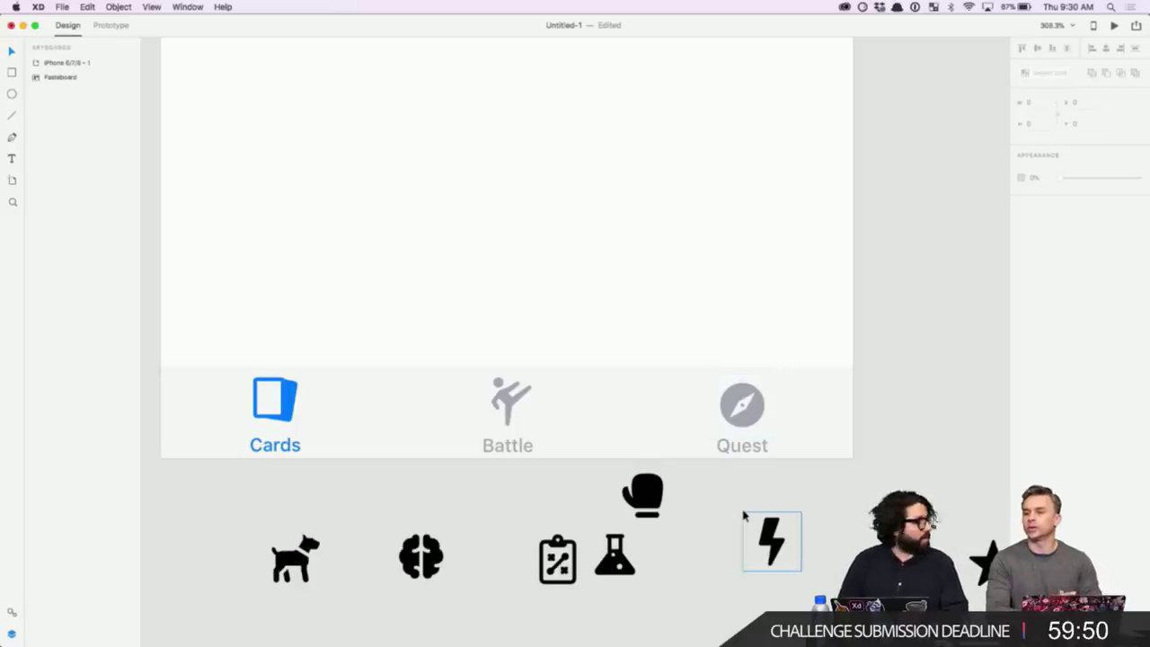
- Move the boxing glove icon into the pasteboard row beside the flask at X 271, Y 707
left_click_drag(650, 506, 690, 562)
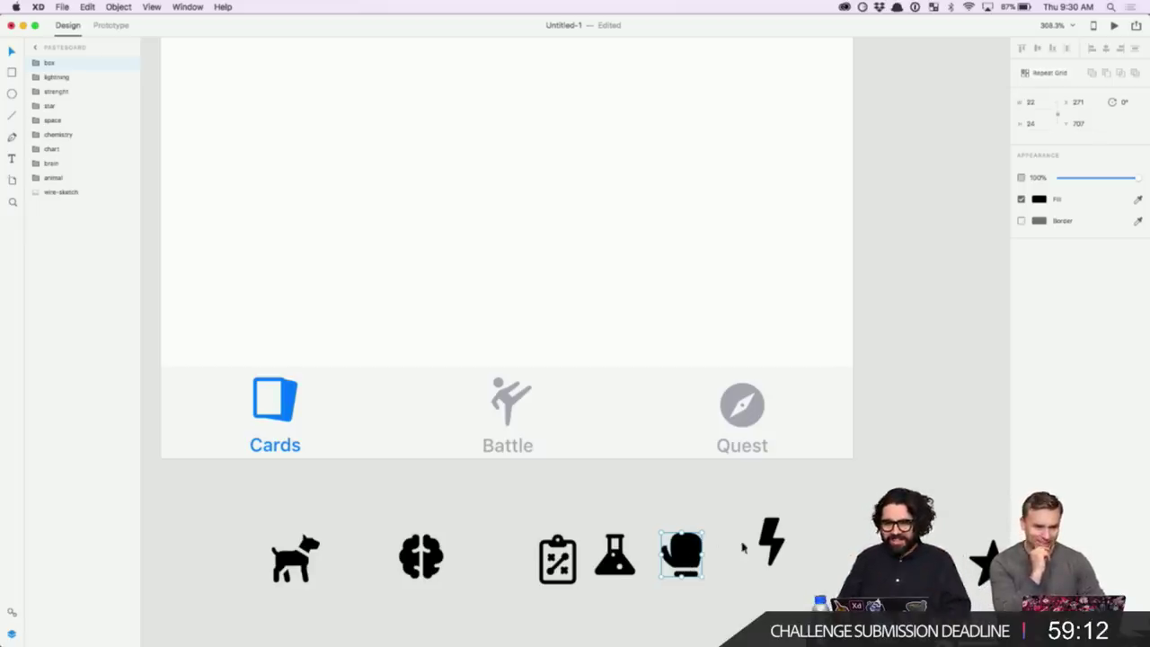
left_click(351, 511)
- Switch to the UIElements+DesignTemplates+Guides document
scroll(351, 511, "down", 5)
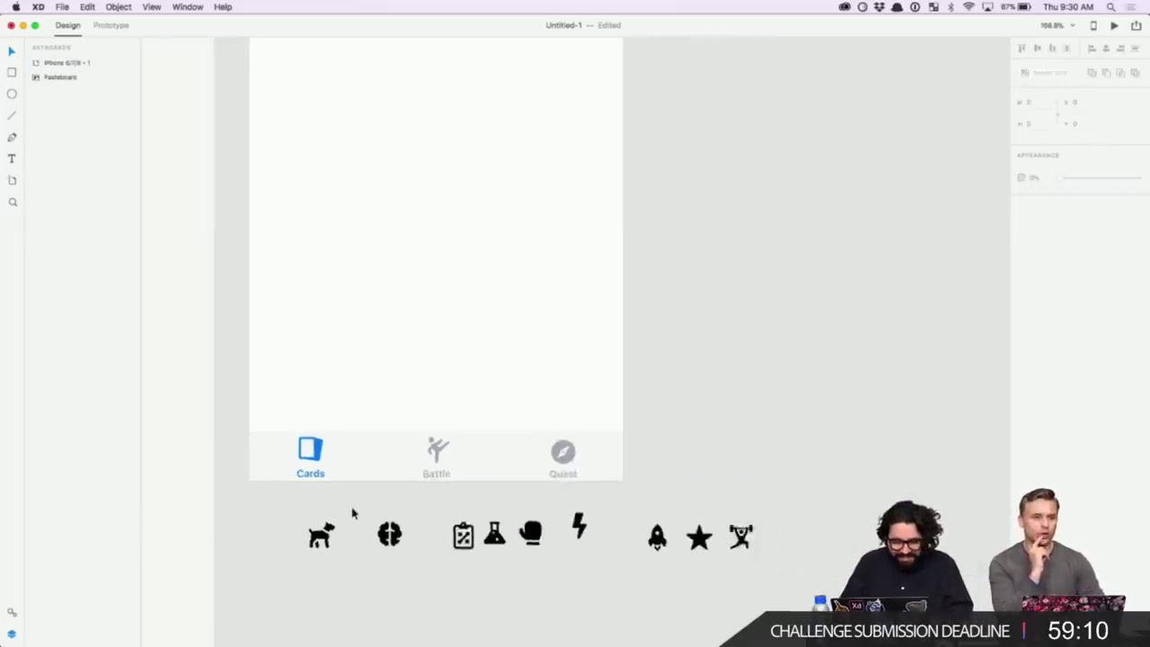
scroll(351, 511, "up", 4)
scroll(351, 511, "down", 2)
scroll(353, 512, "down", 5)
scroll(352, 513, "left", 3)
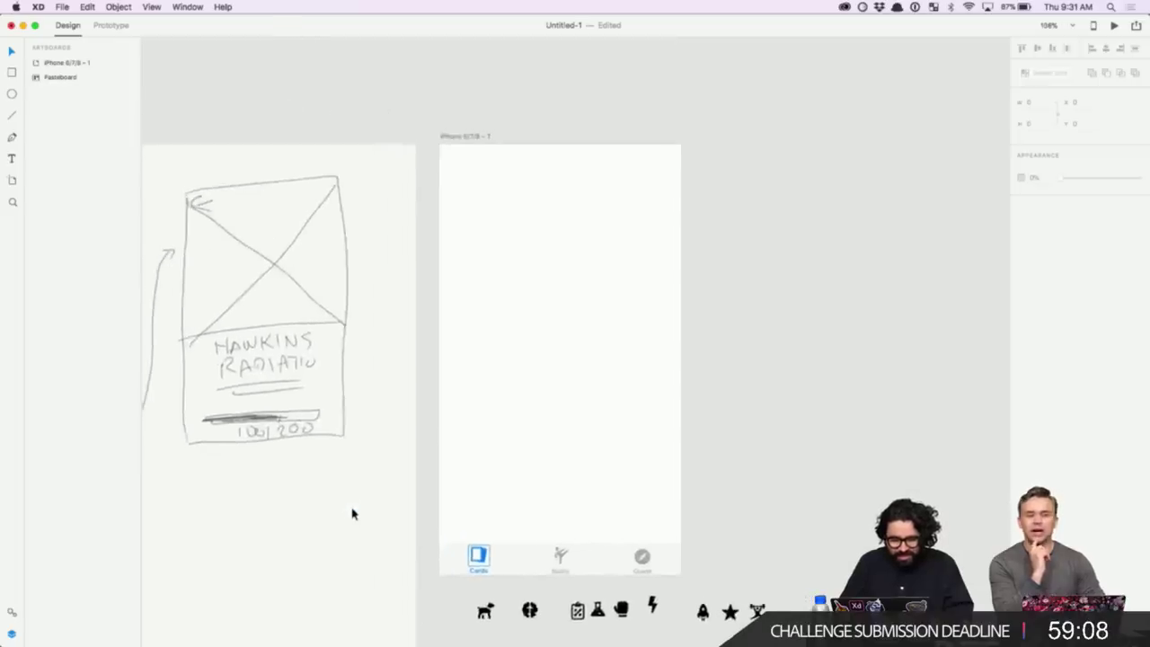
left_click(197, 14)
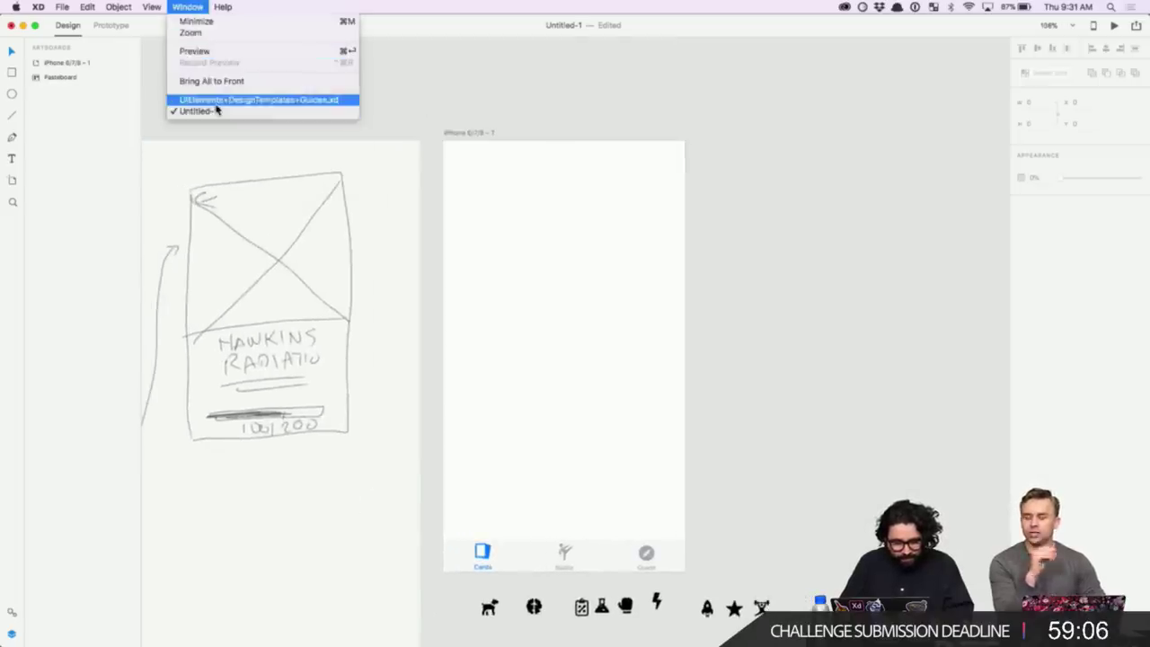
left_click(215, 100)
- Copy the light navigation bar with a star, a centered title and an Edit action from the UI Elements - Bars artboard
scroll(732, 272, "down", 5)
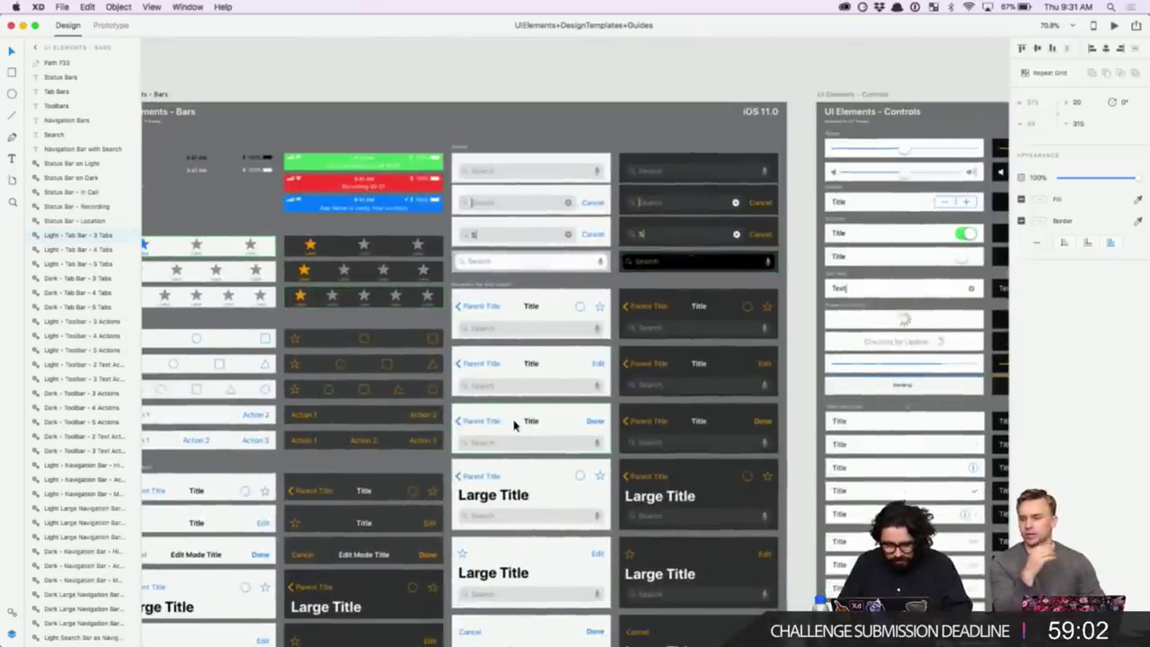
scroll(512, 423, "down", 4)
scroll(513, 423, "up", 6)
scroll(513, 423, "right", 1)
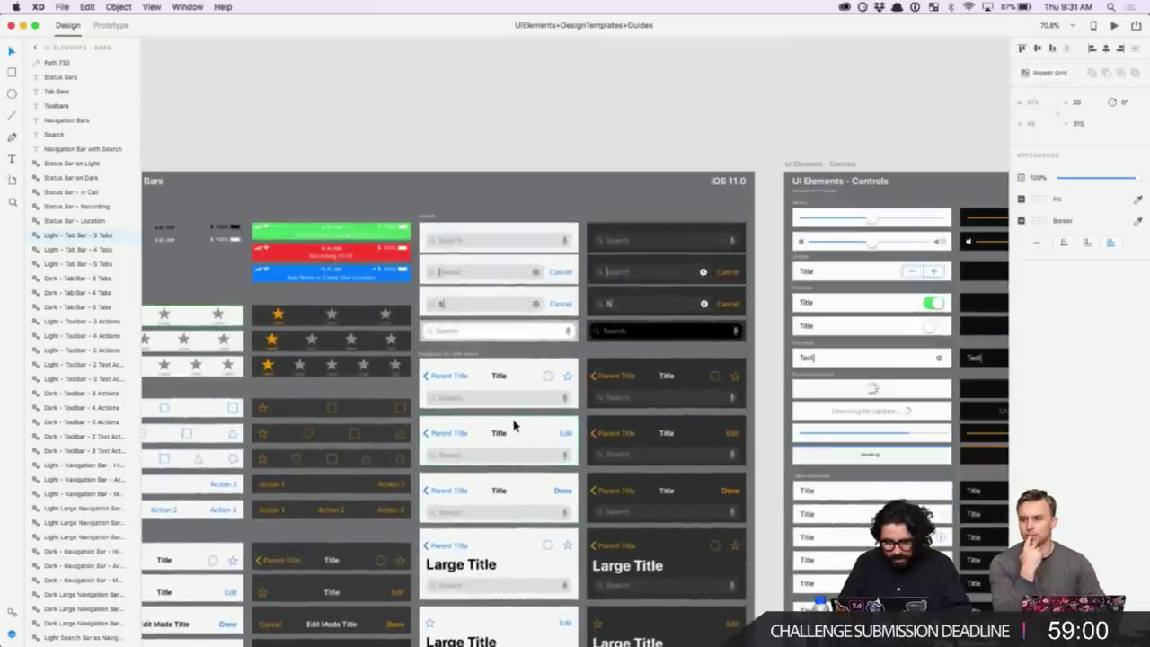
scroll(513, 423, "down", 5)
scroll(514, 423, "down", 3)
scroll(513, 423, "left", 2)
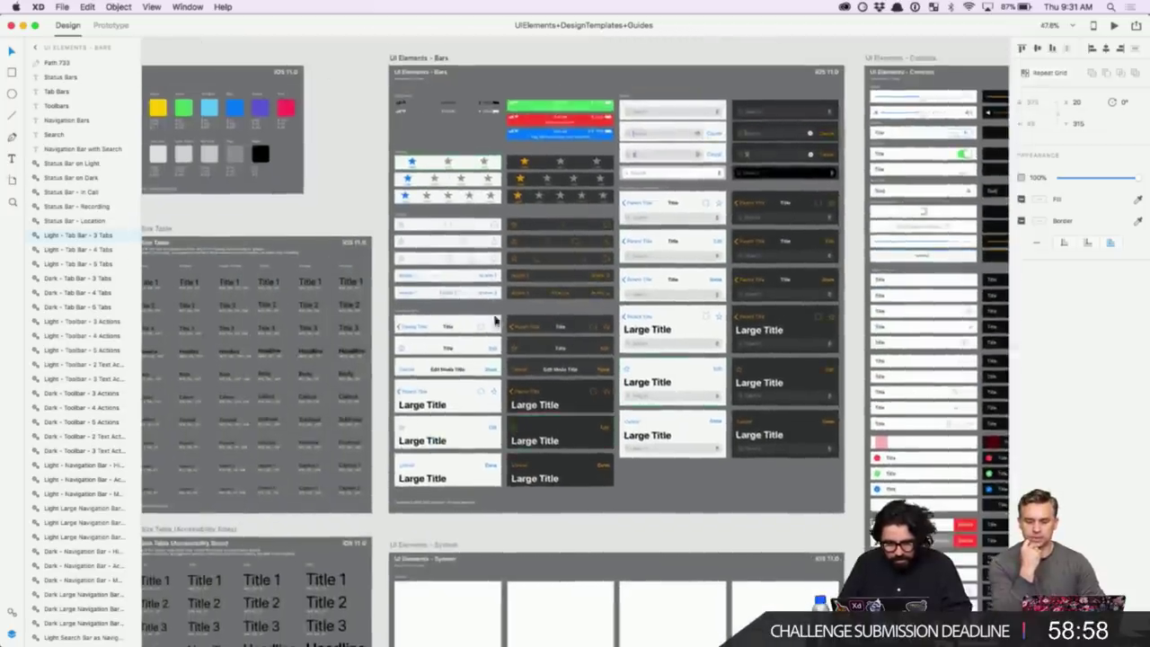
scroll(492, 300, "up", 8)
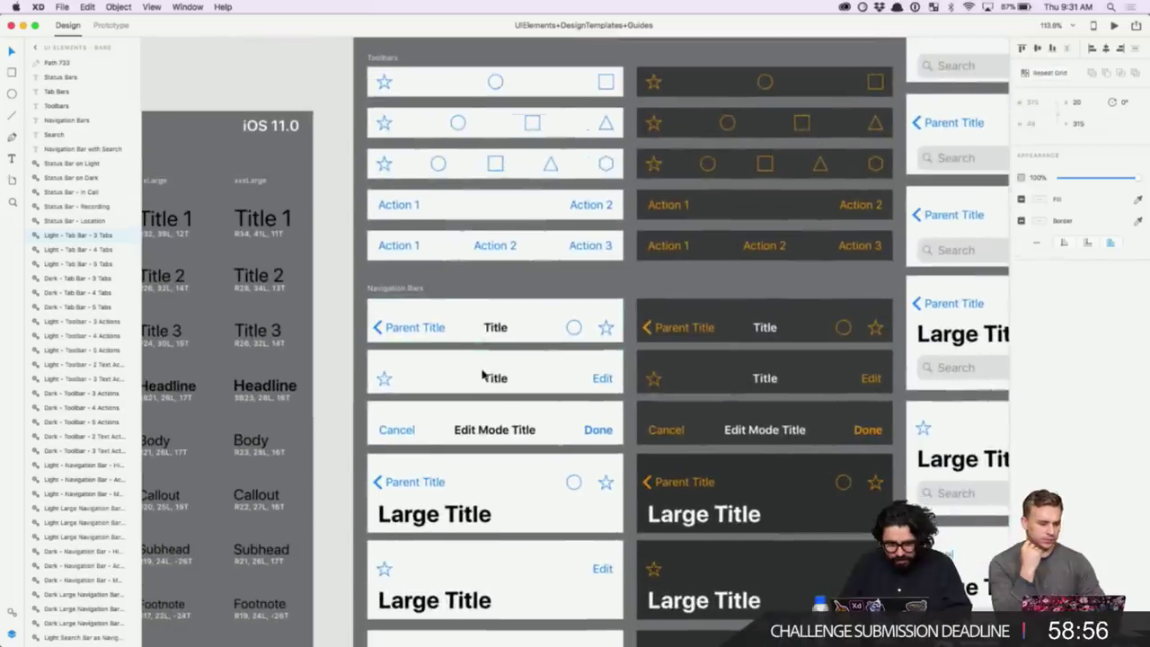
left_click(483, 372)
left_click(331, 377)
left_click(385, 377)
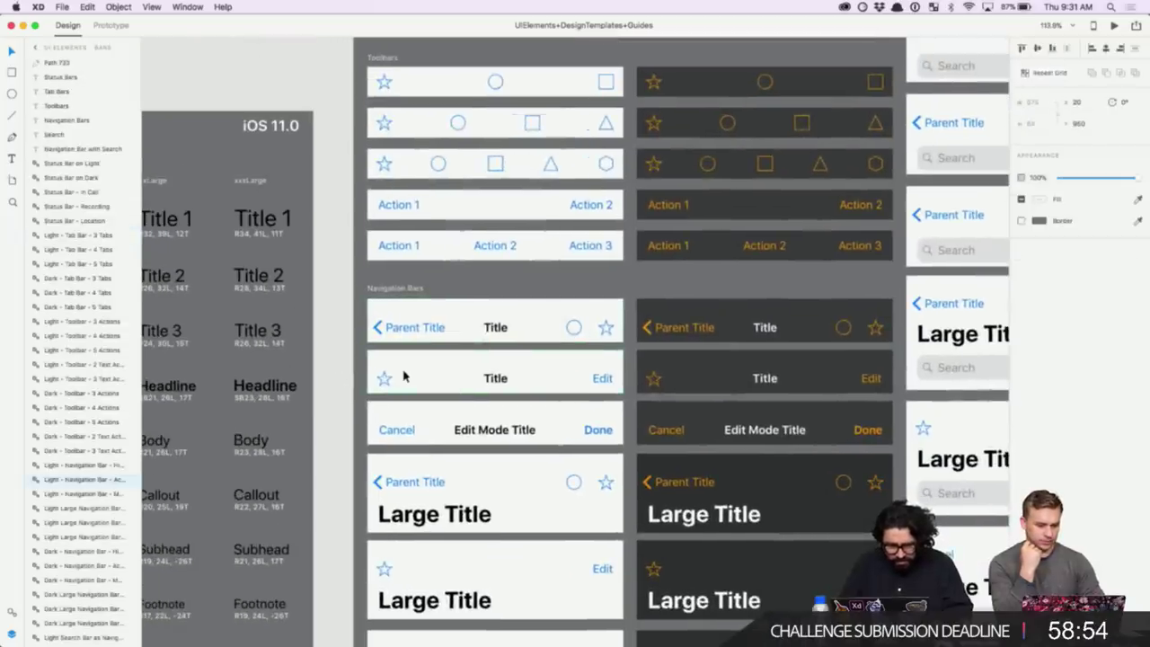
- Paste the navigation bar into the Untitled-1 document and align it with the top of the iPhone artboard at X 0, Y 0
left_click(188, 7)
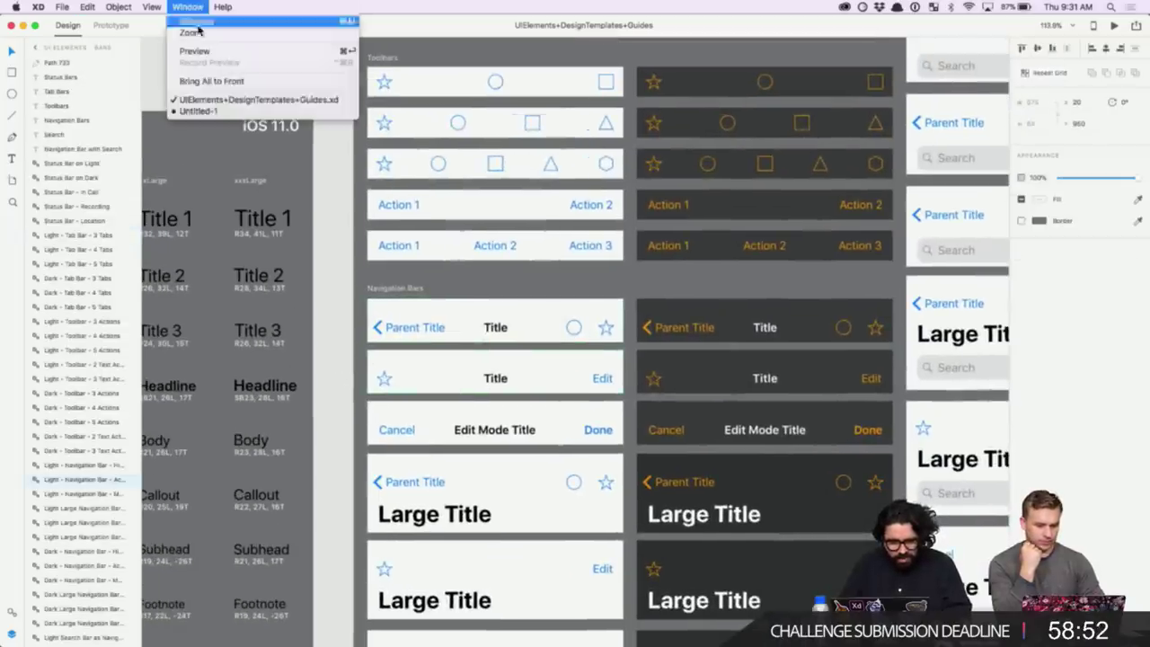
left_click(198, 110)
key("super+v")
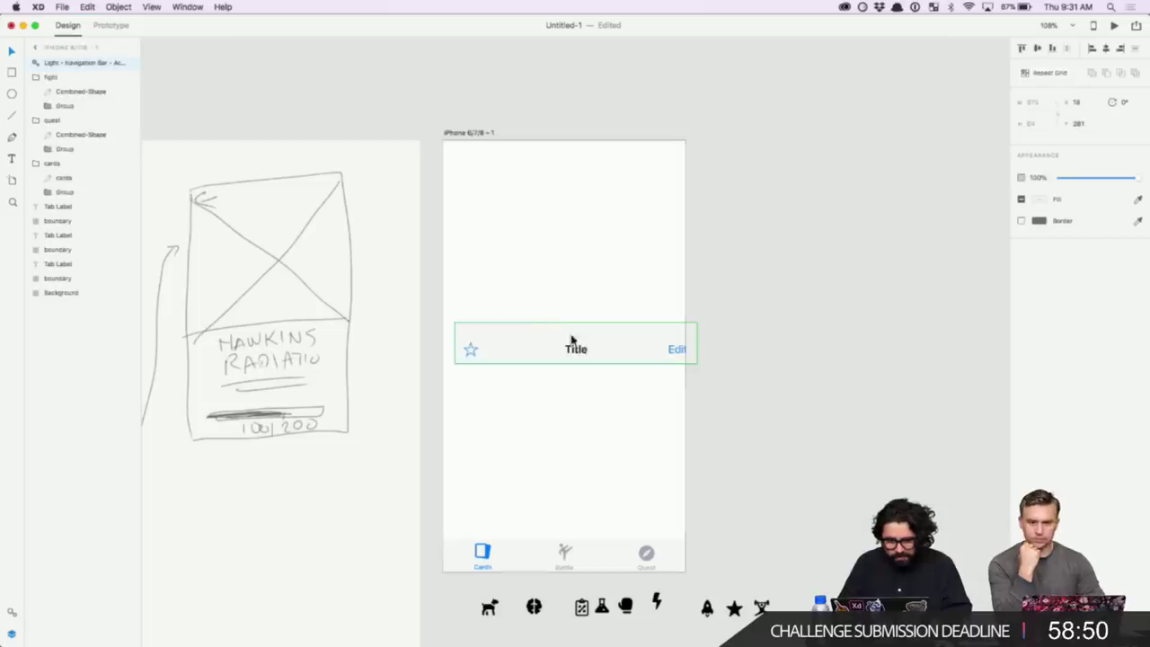
left_click_drag(571, 340, 563, 165)
left_click(482, 105)
- Ungroup the pasted navigation bar repeatedly until its star, title, action label and background are separate elements
left_click_drag(417, 118, 721, 295)
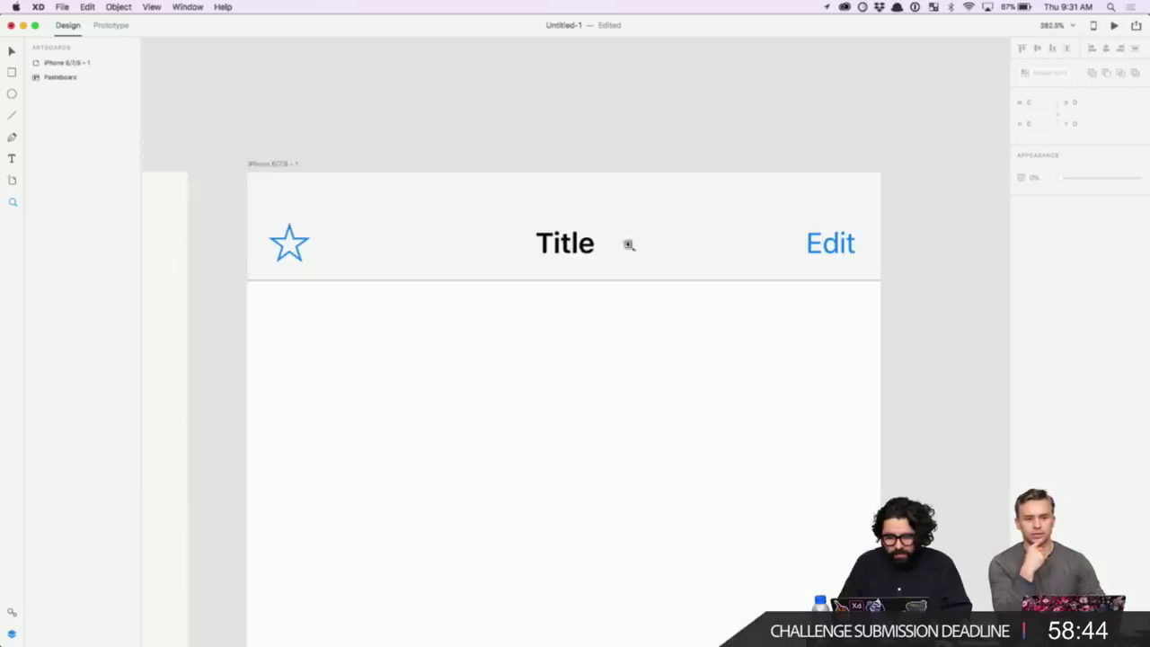
left_click(572, 246)
left_click(568, 258)
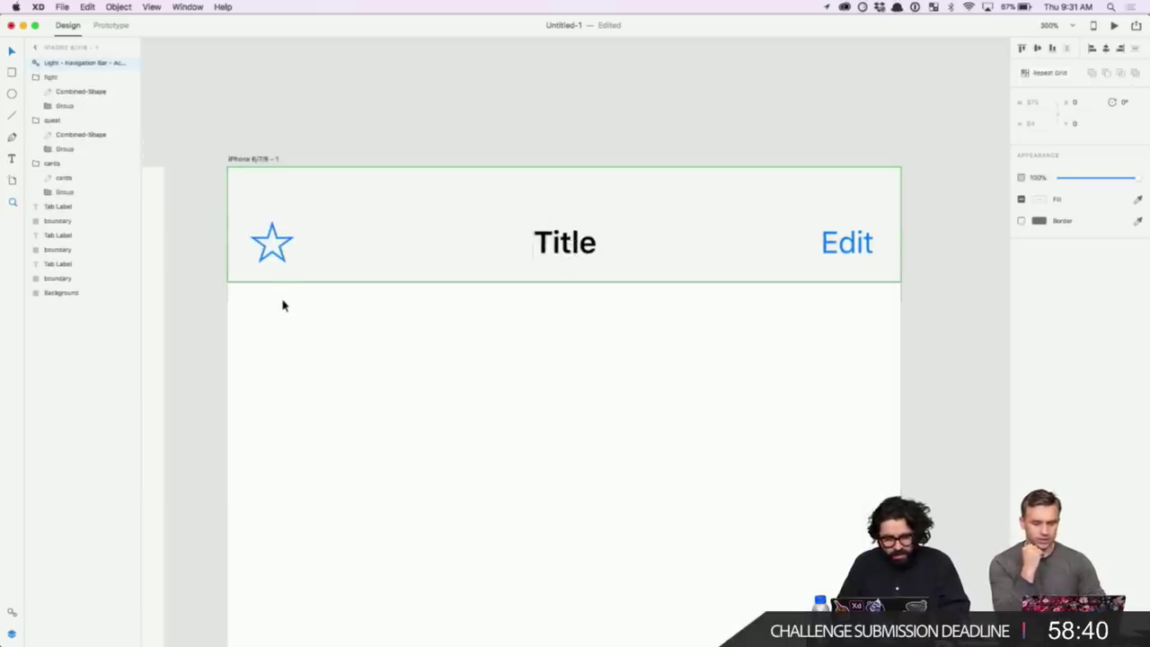
key("super+shift+g")
key("super+shift+g")
key("super+shift+g")
left_click(308, 313)
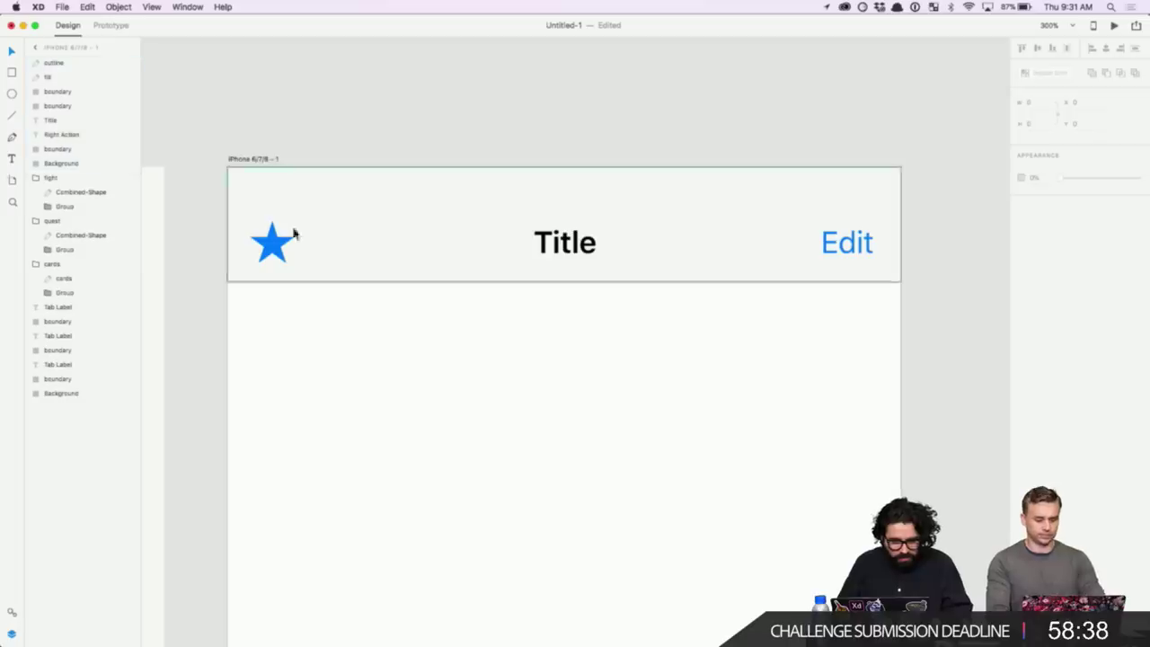
- Pull the star's outline and fill shapes apart and delete both from the navigation bar
left_click(282, 248)
left_click_drag(282, 248, 330, 248)
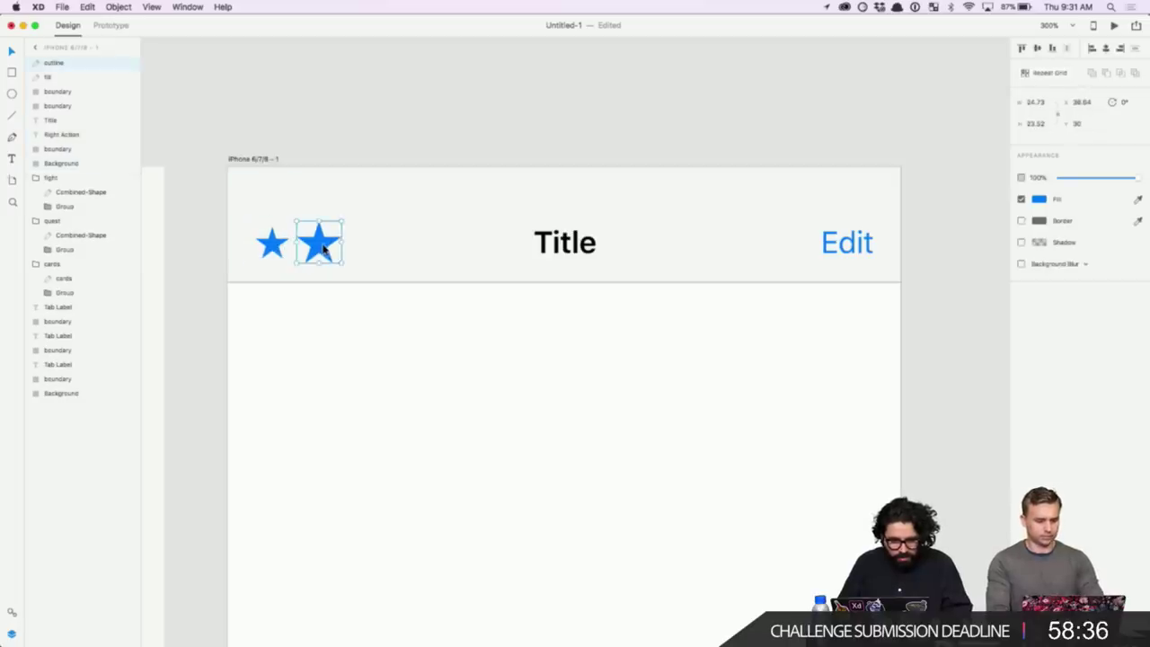
left_click(270, 245)
key("Delete")
left_click(328, 252)
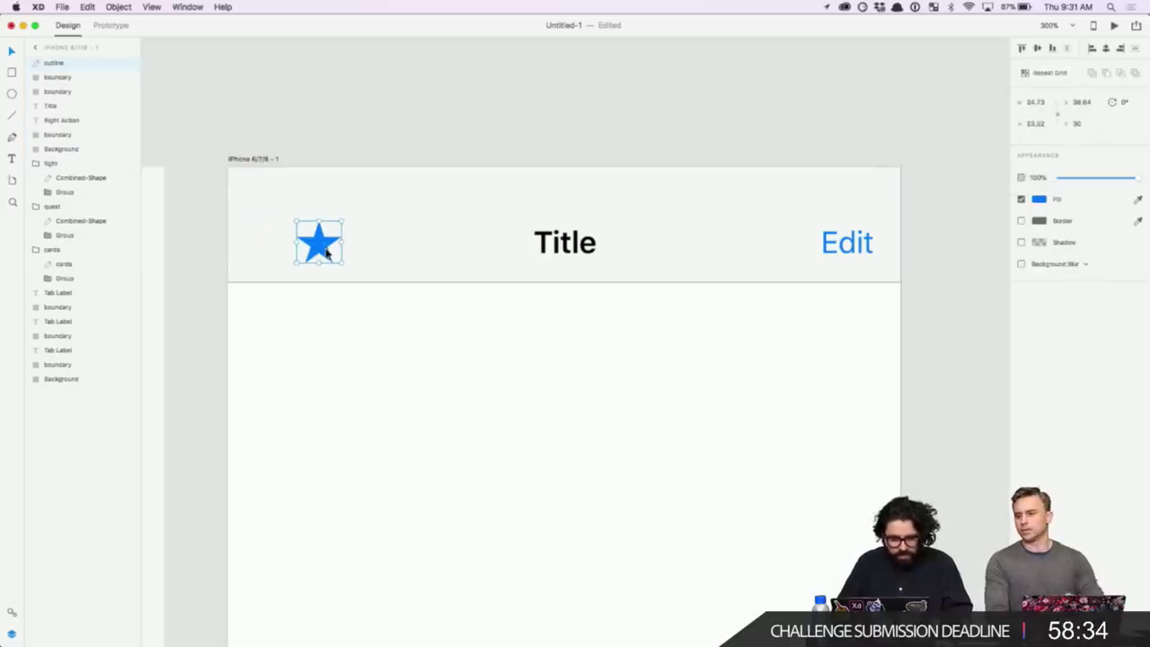
key("Delete")
left_click(847, 242)
key("Delete")
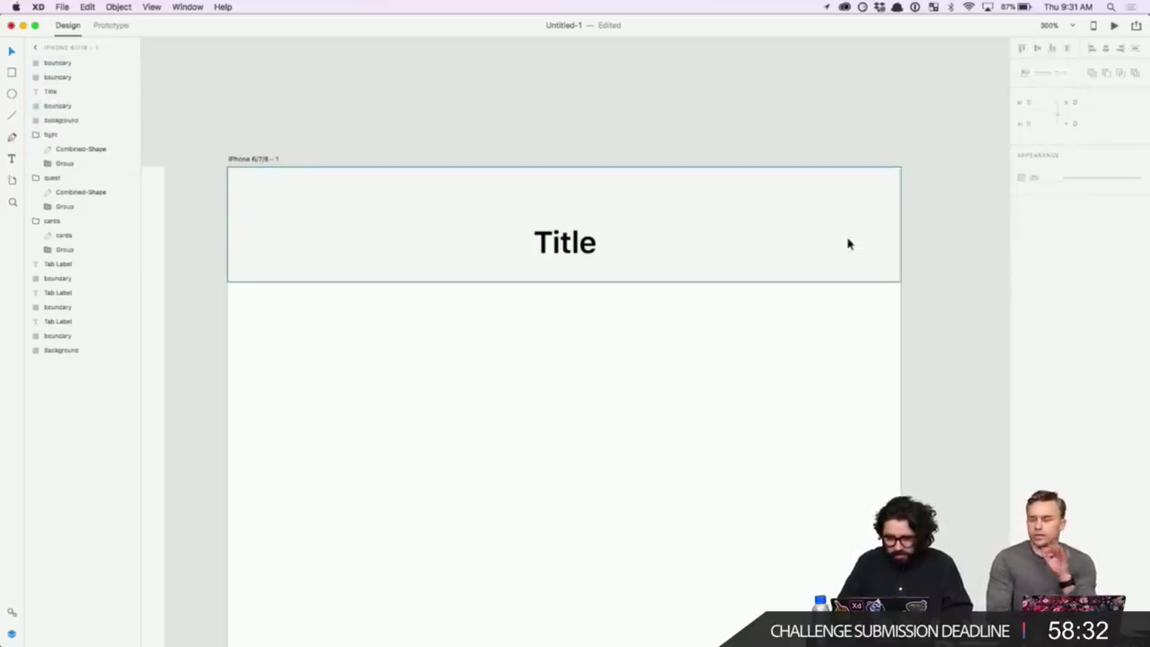
key("super+z")
- Change the navigation bar's Edit action label to "Add"
double_click(849, 241)
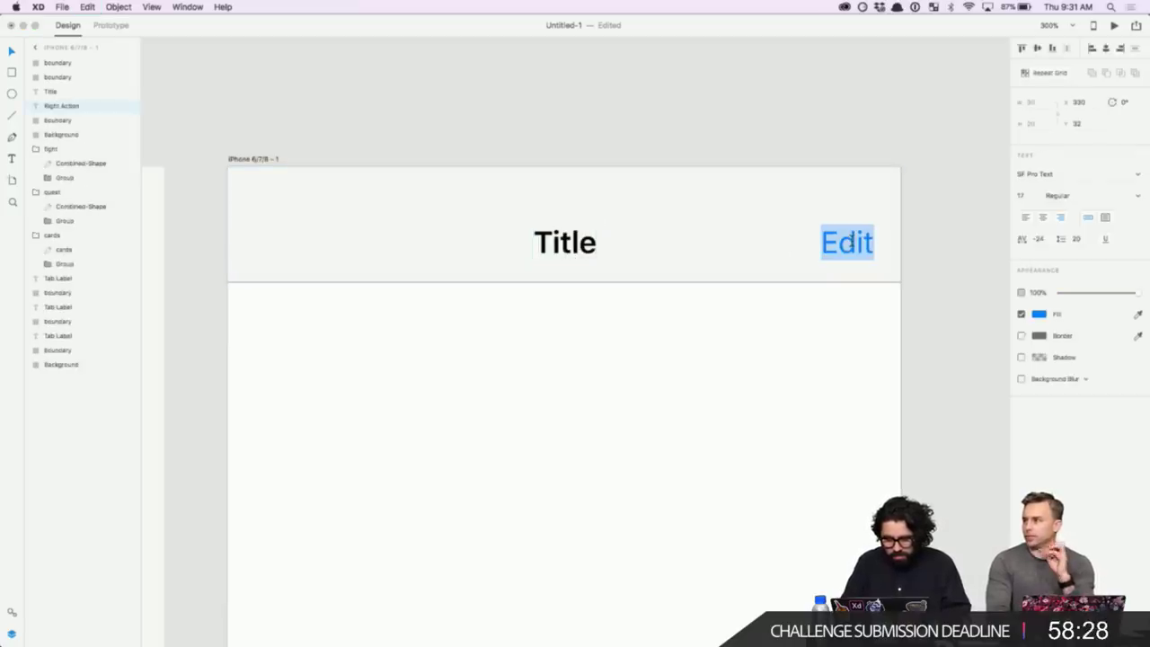
type("MORE")
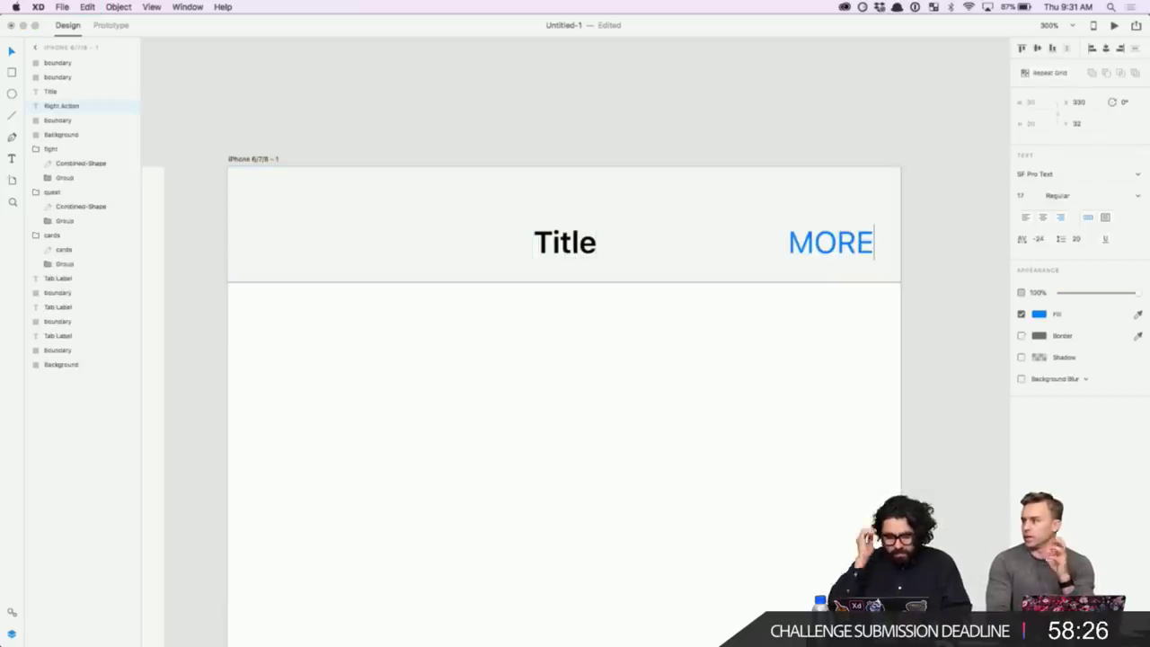
key("BackSpace")
key("BackSpace")
key("BackSpace")
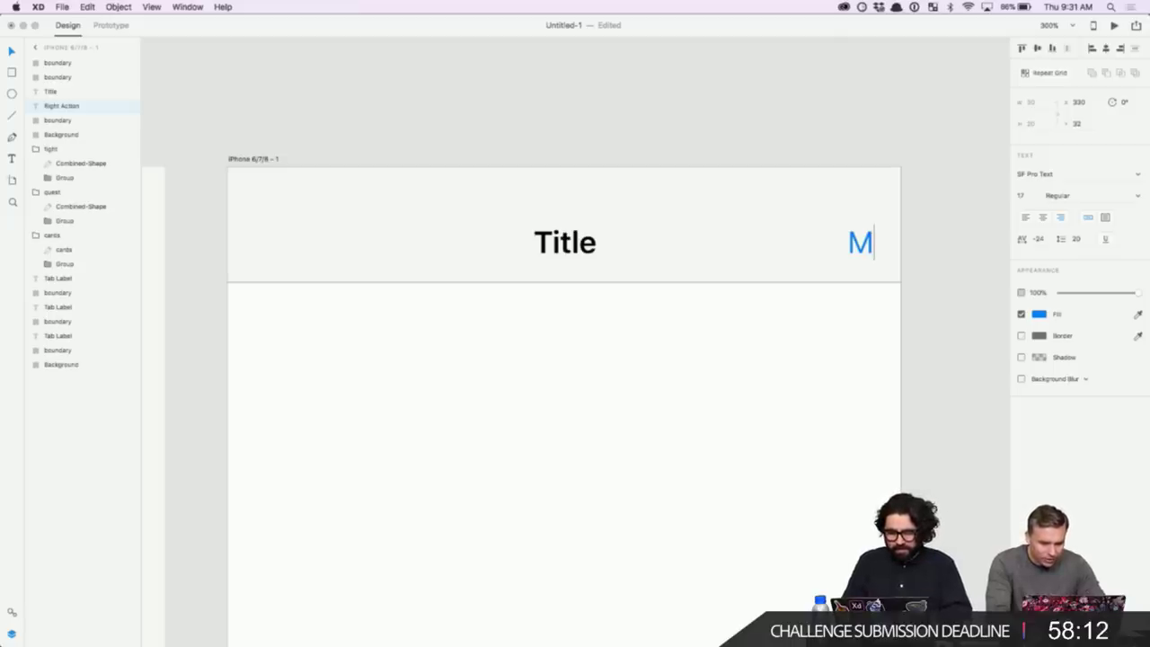
key("BackSpace")
type("Add")
key("Escape")
left_click(533, 372)
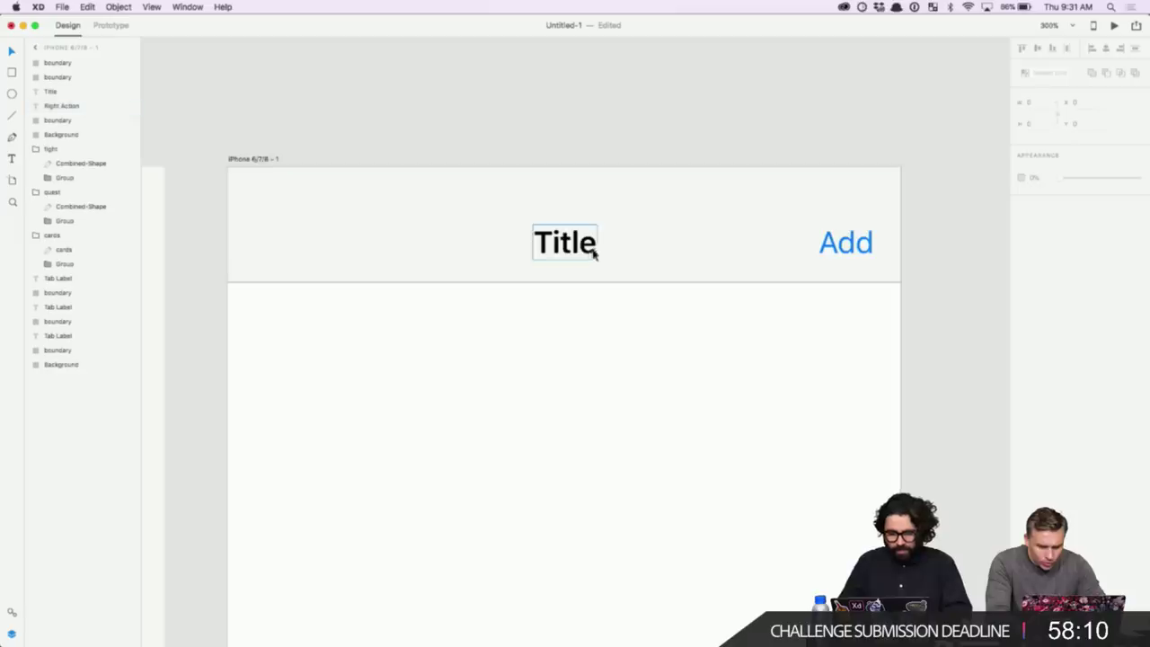
- Change the navigation bar's title text to "Science Cards"
double_click(577, 251)
type("Ca")
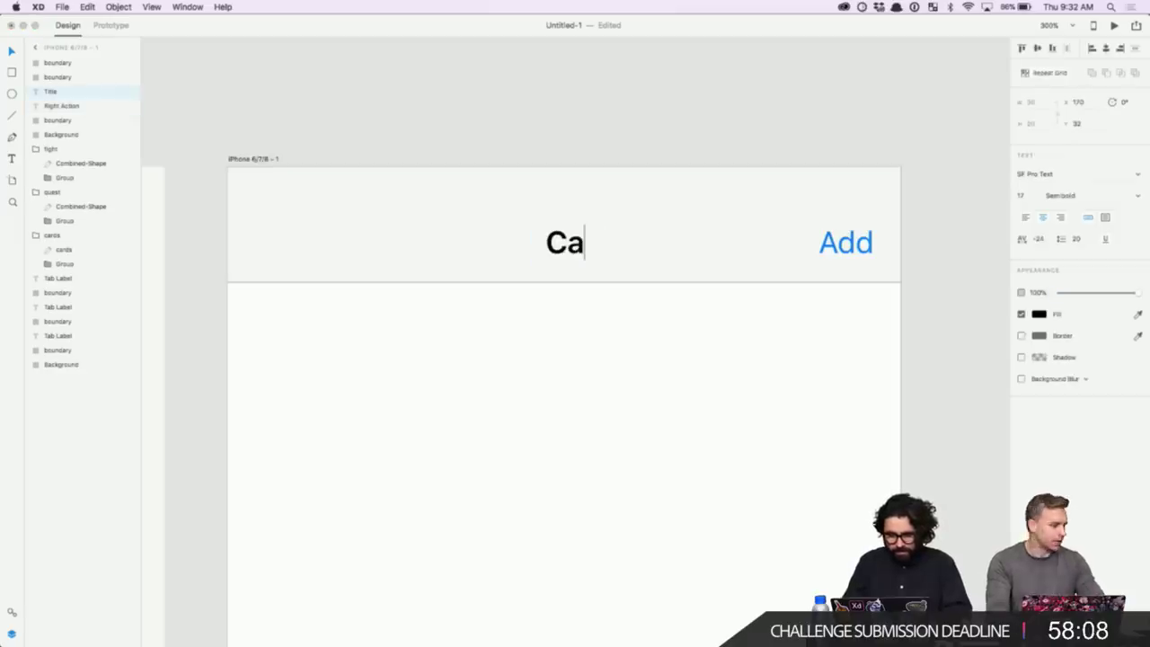
key("BackSpace")
key("BackSpace")
type("Science Cards")
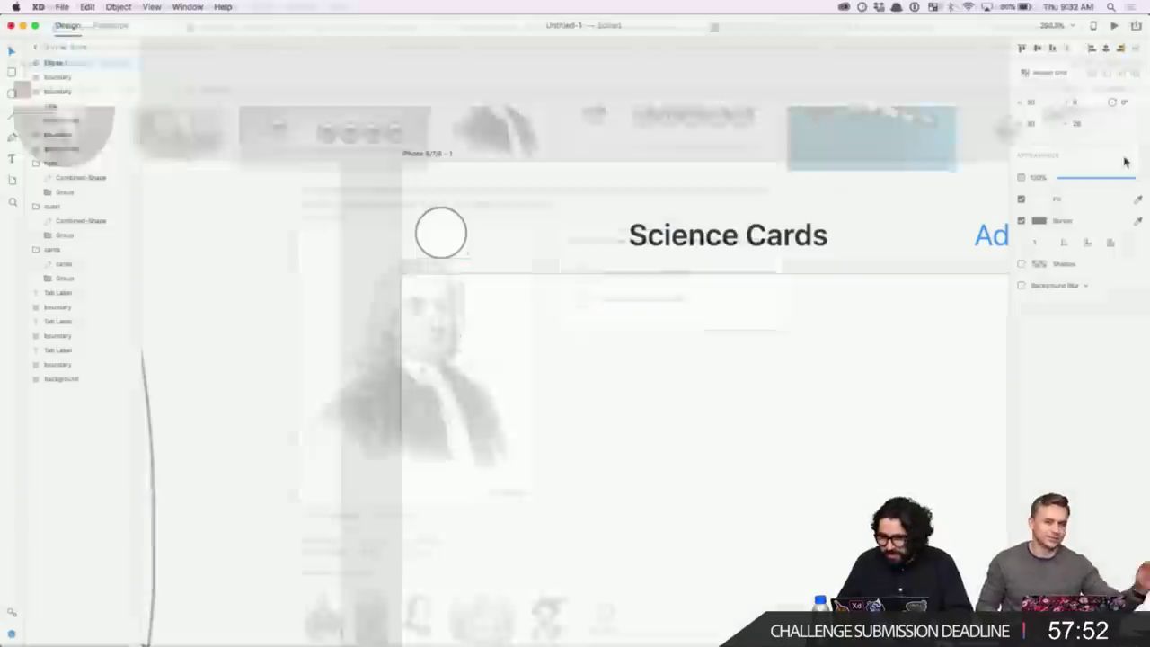
- Set the height and width of the circle in the navigation bar to 32 and check its spacing to the bar's edges
left_click(1033, 123)
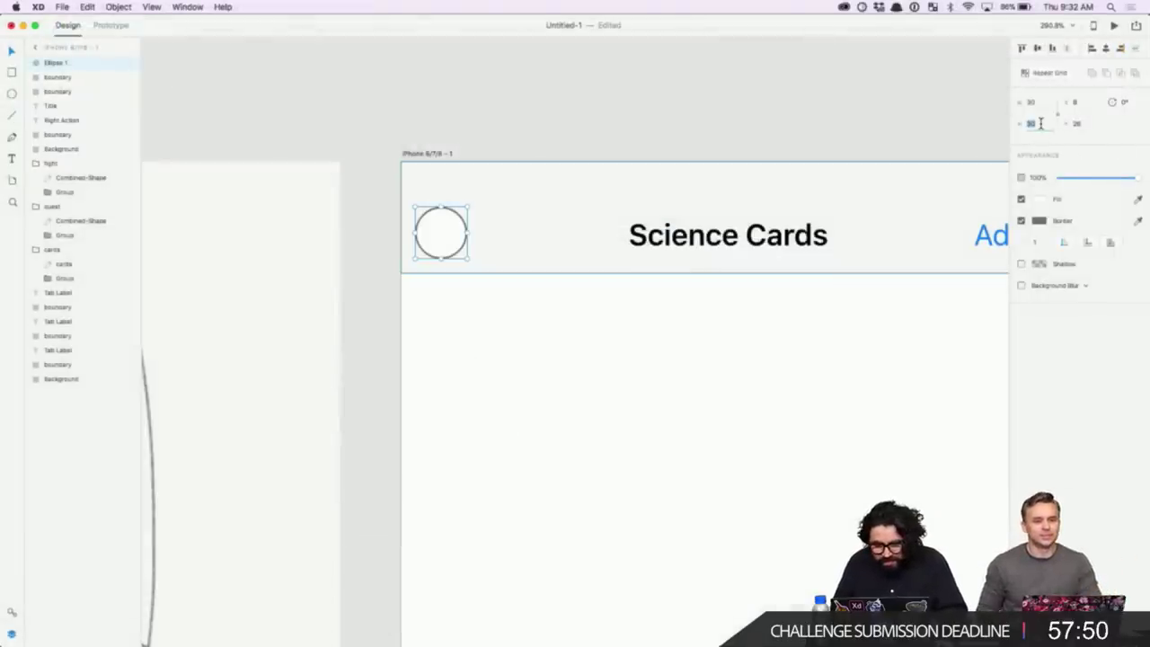
key("Up")
key("Up")
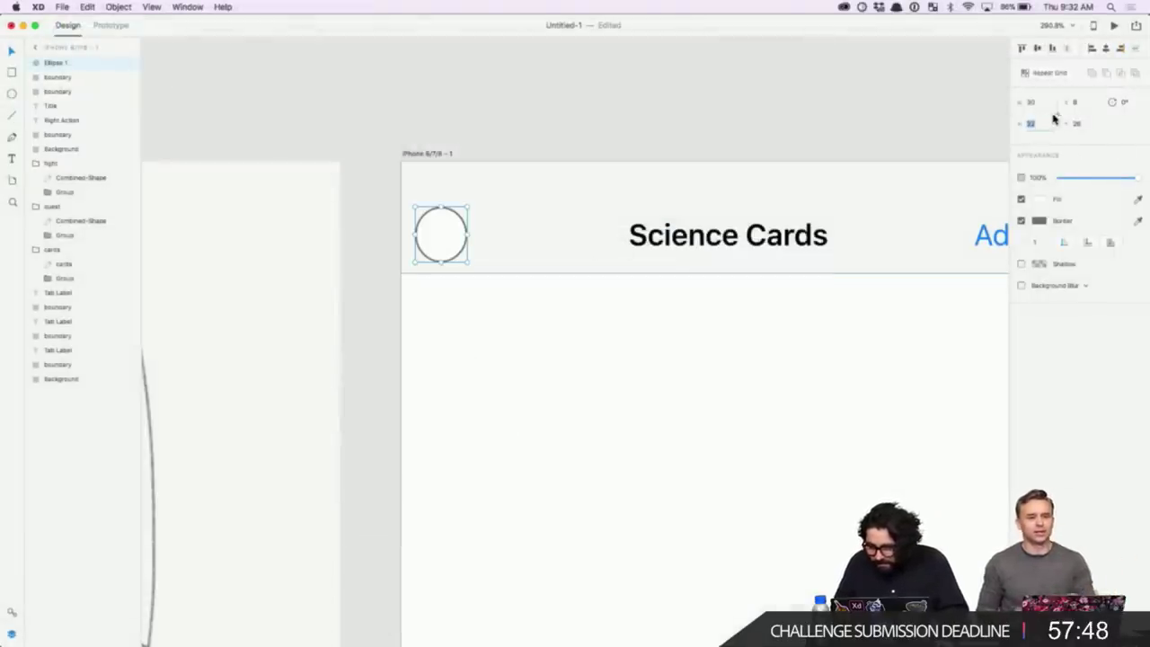
left_click(1040, 102)
type("32")
key("Return")
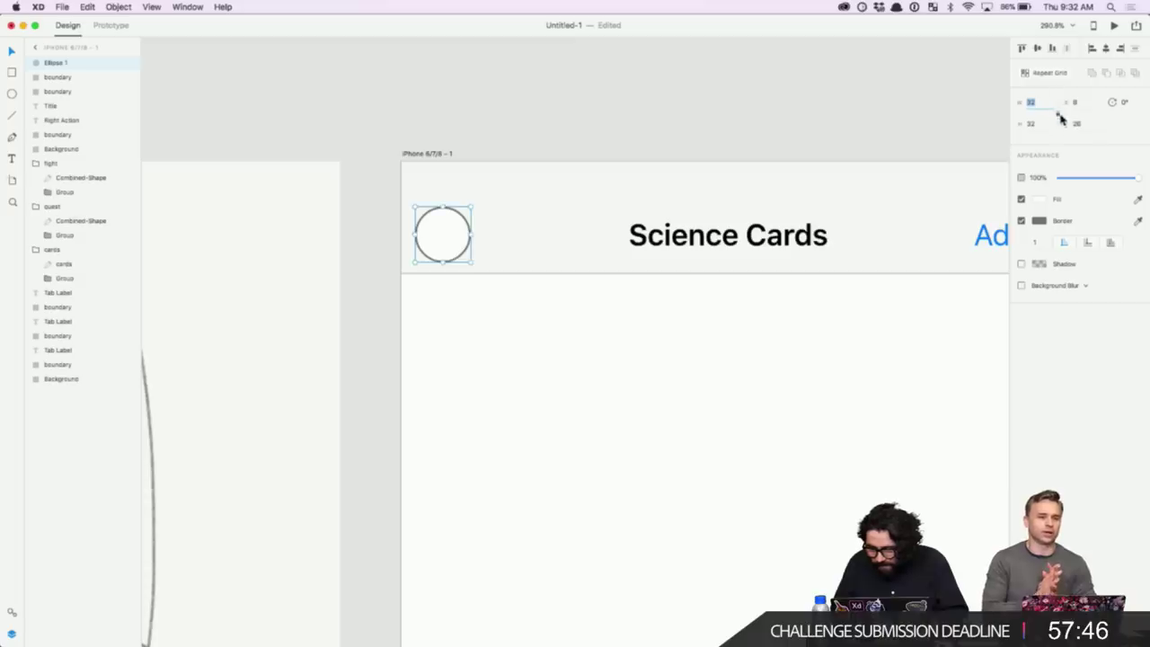
key("alt")
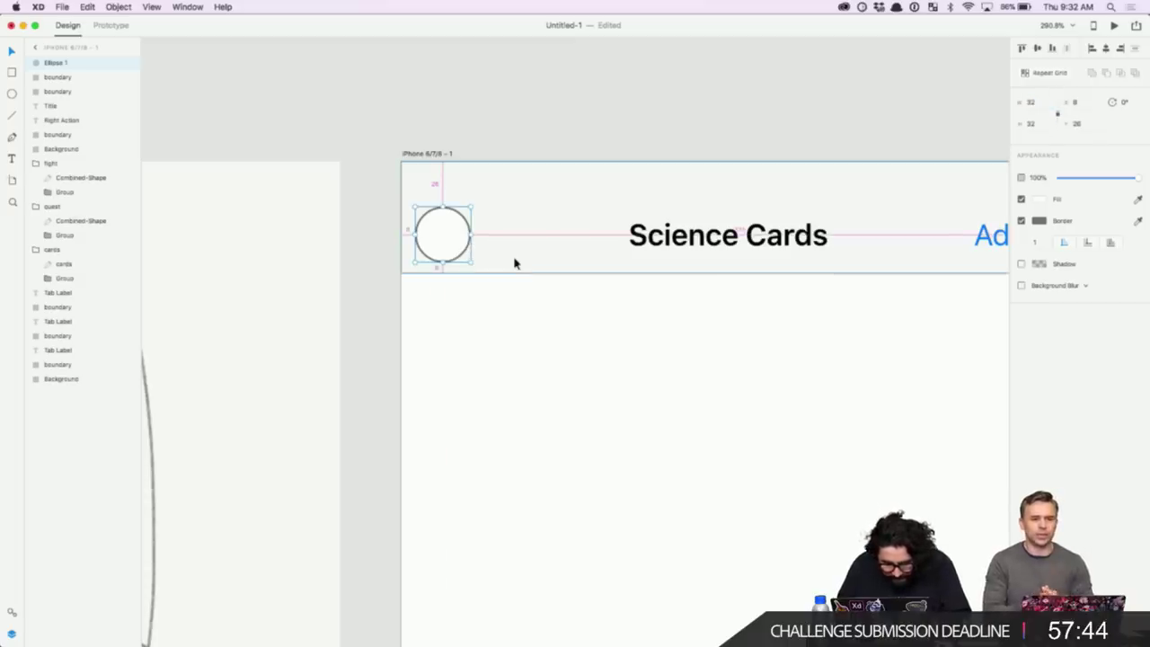
- Nudge the navigation bar's circle up to Y 24 and remove its border
key("Up")
key("Up")
scroll(512, 311, "down", 3)
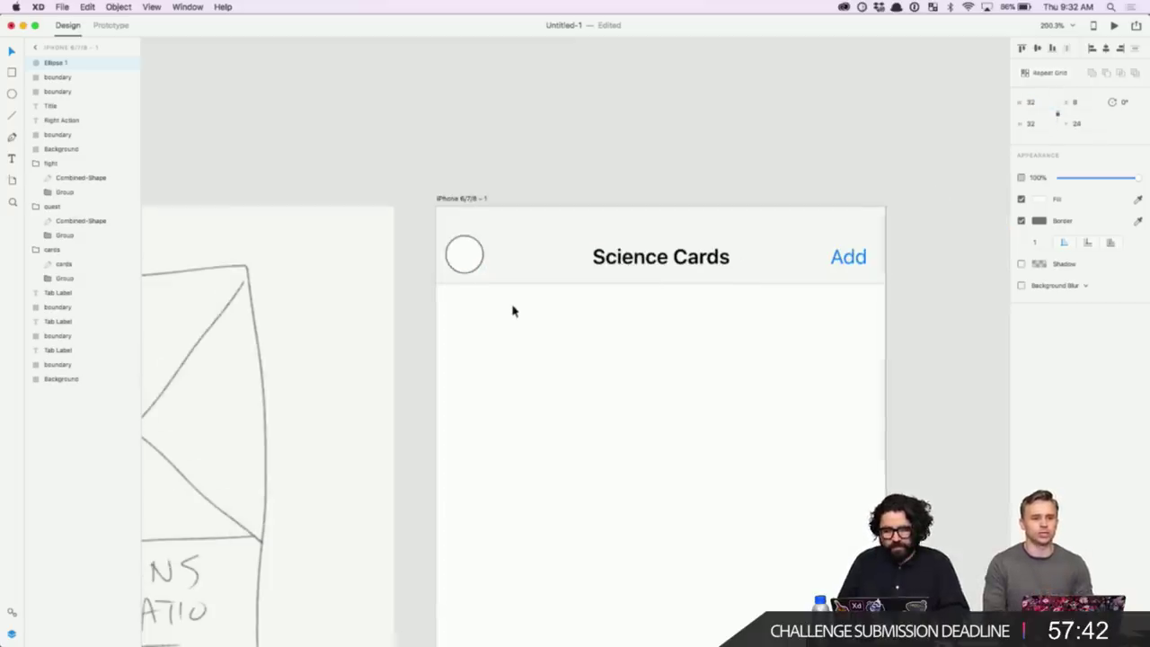
left_click(1021, 221)
scroll(575, 410, "down", 2)
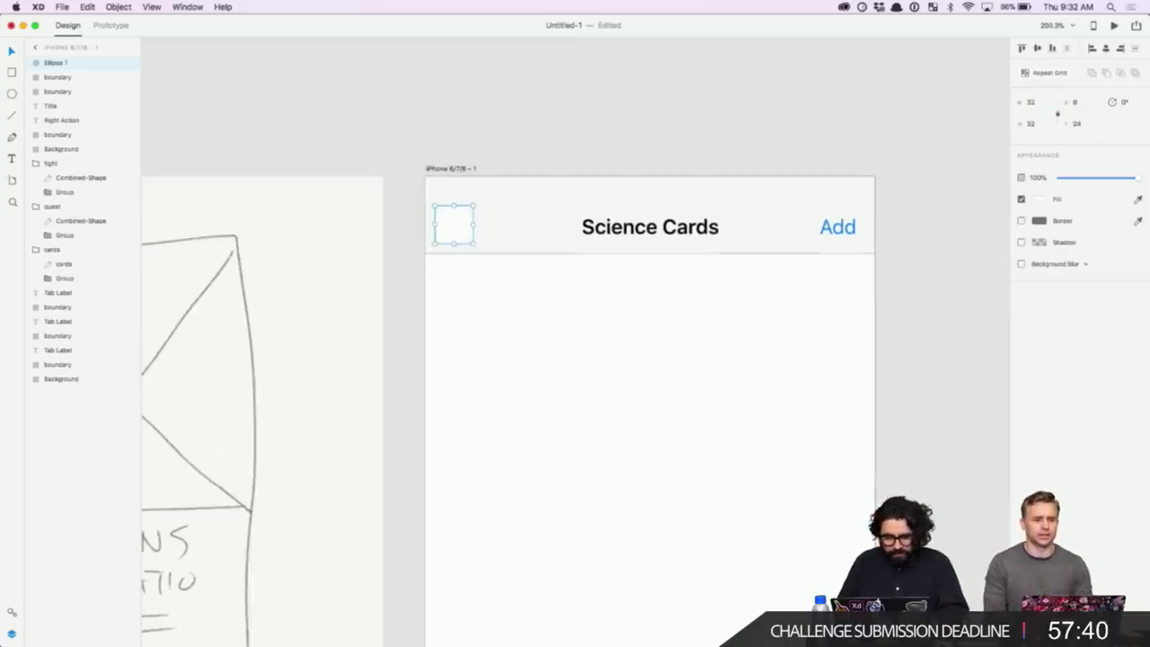
- Find the low-res profile portrait by file name in Finder and place it as the fill of the navigation bar's circle
left_click(422, 624)
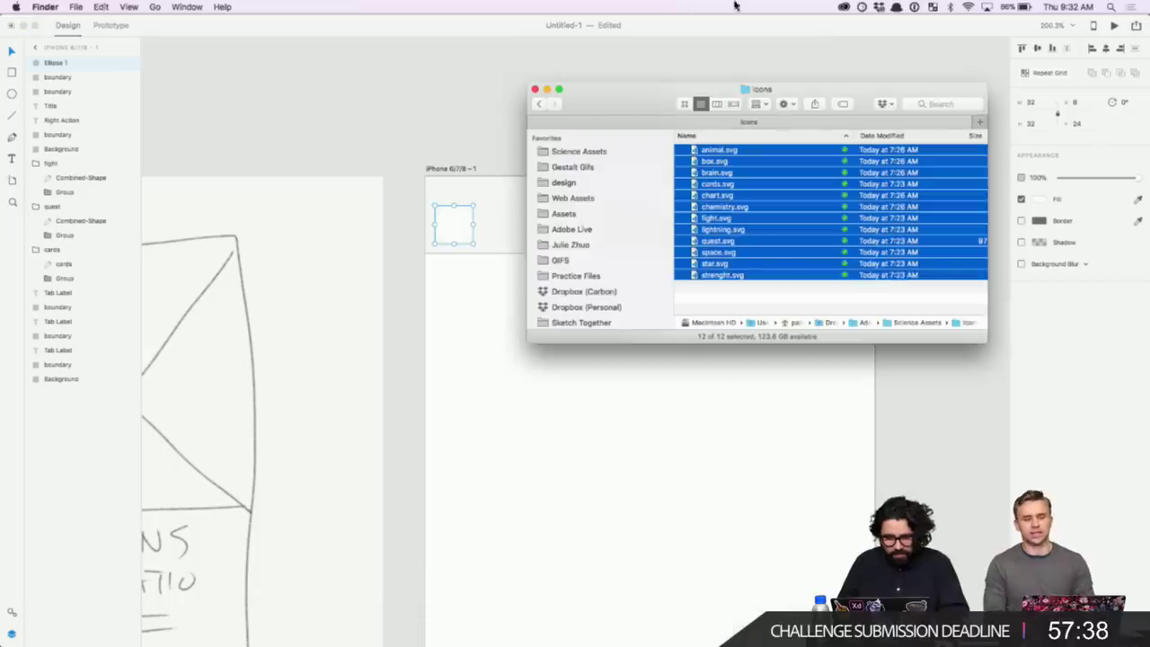
left_click(919, 104)
type("helena")
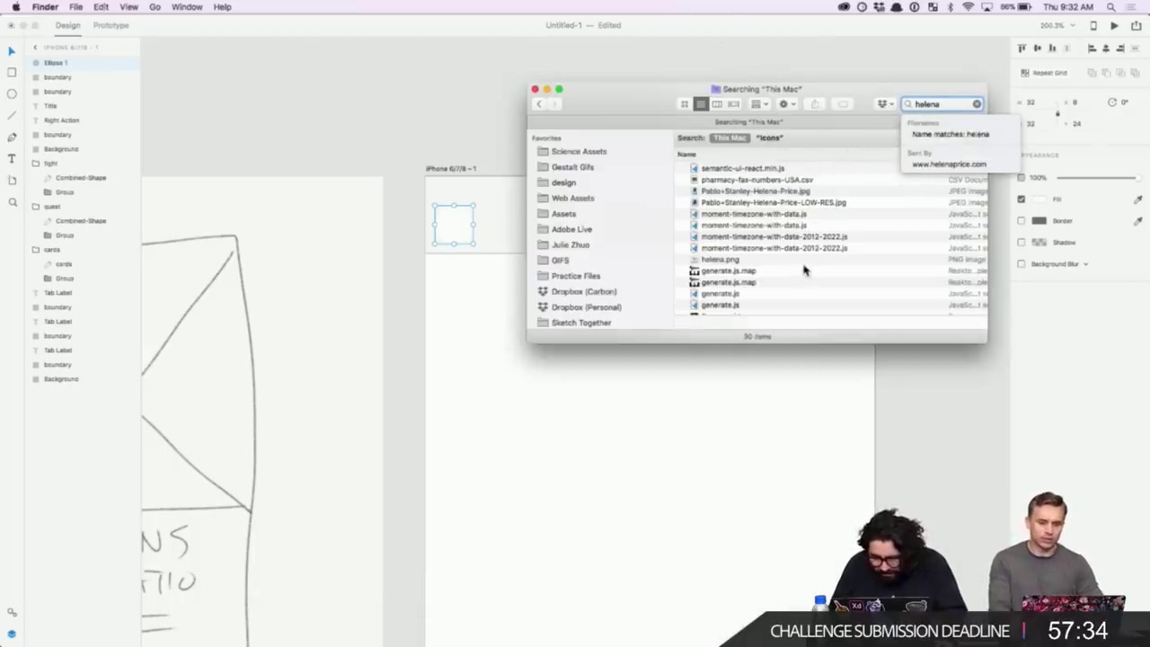
key("Down")
key("Return")
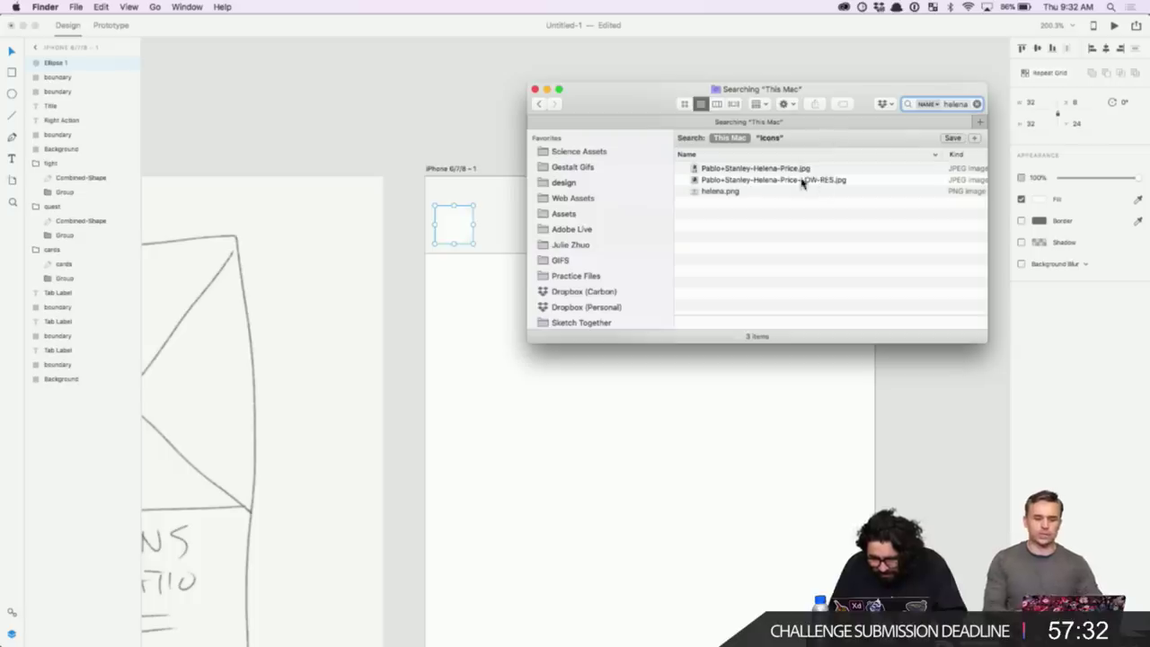
left_click_drag(763, 179, 464, 229)
left_click(476, 337)
left_click(548, 135)
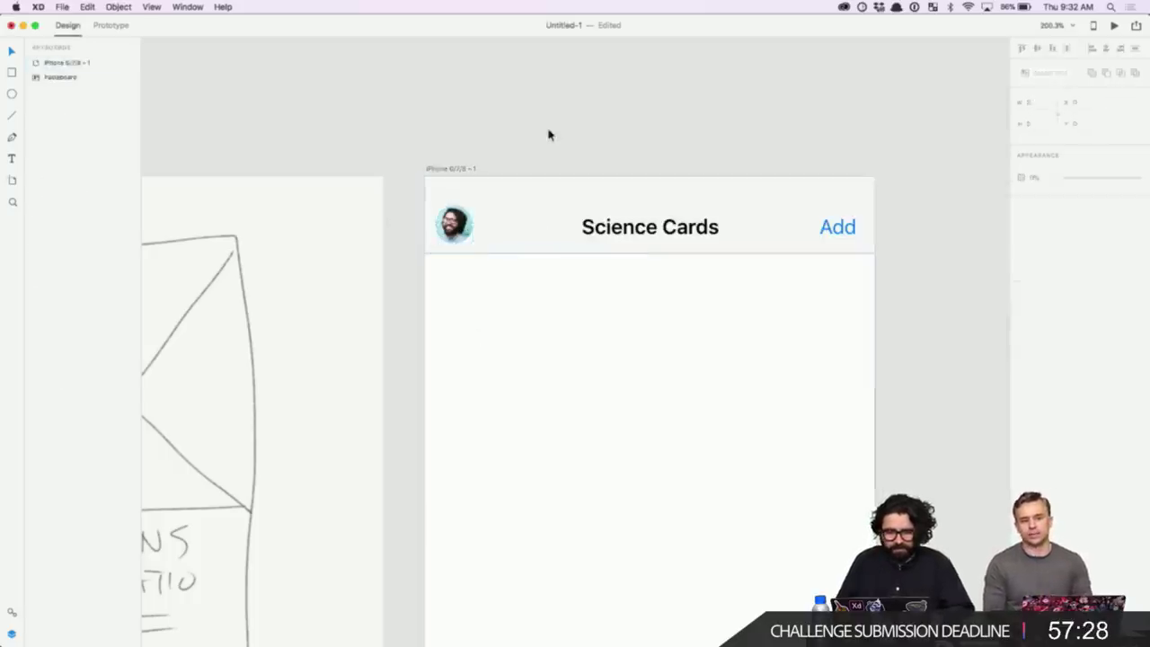
- Import all images from the Inspiration folder in Science Assets onto the pasteboard below the wireframe sketch and look them over
scroll(548, 135, "down", 8)
scroll(548, 134, "right", 2)
scroll(547, 135, "down", 5)
scroll(549, 134, "up", 4)
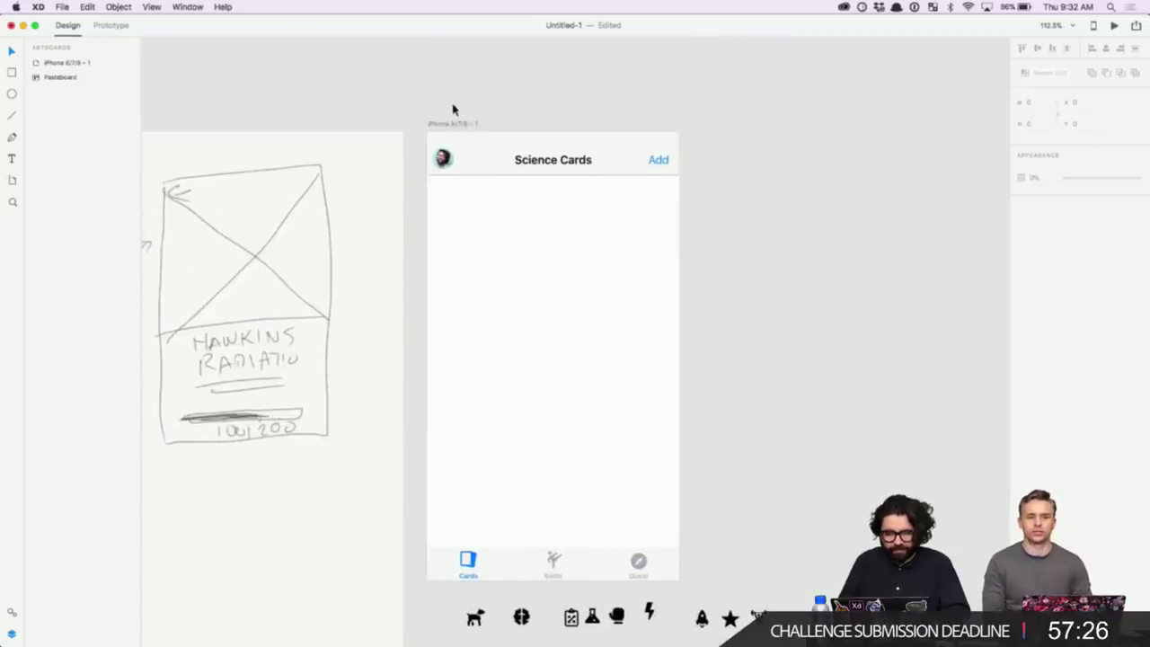
key("z")
scroll(733, 500, "down", 5)
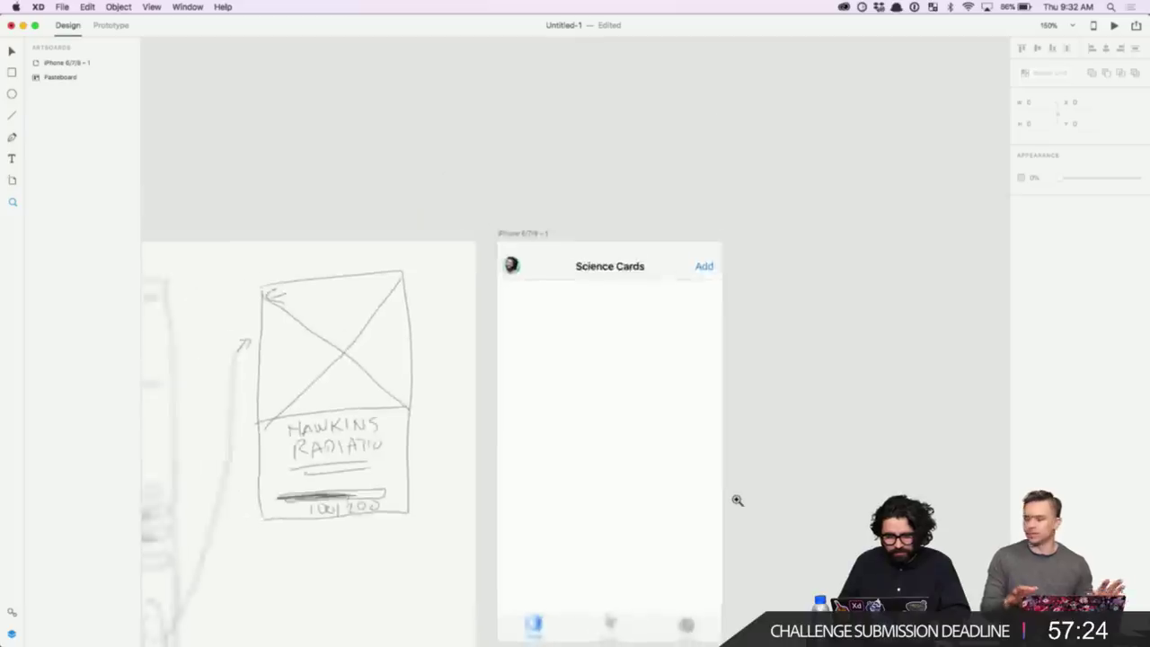
scroll(734, 506, "down", 2)
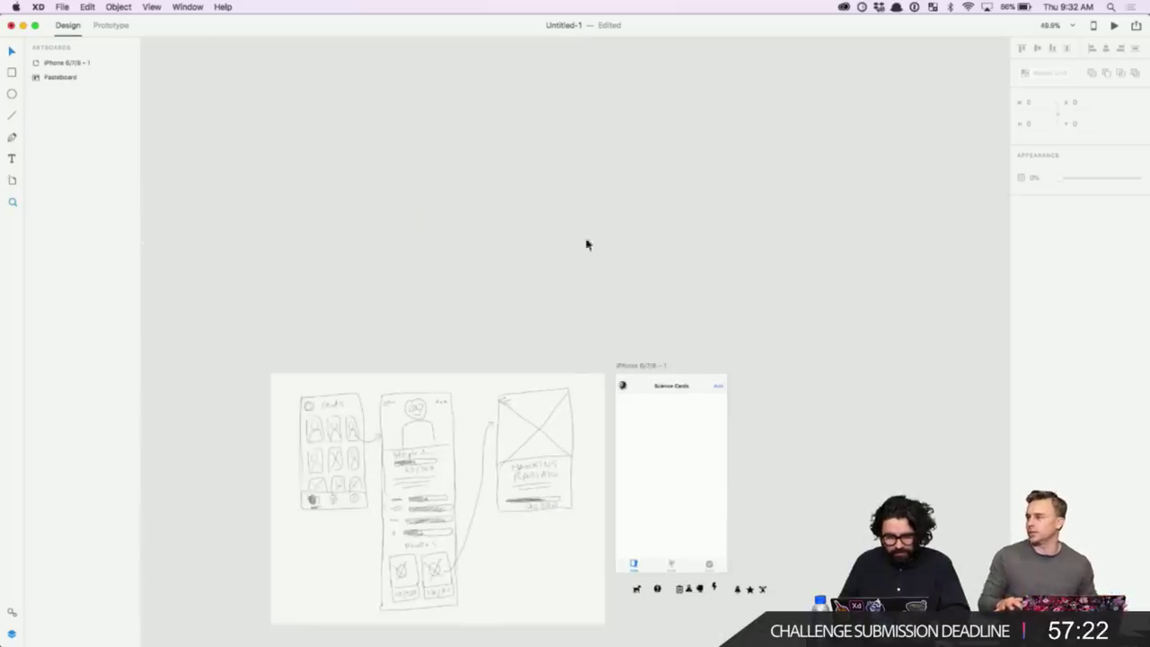
scroll(581, 228, "down", 3)
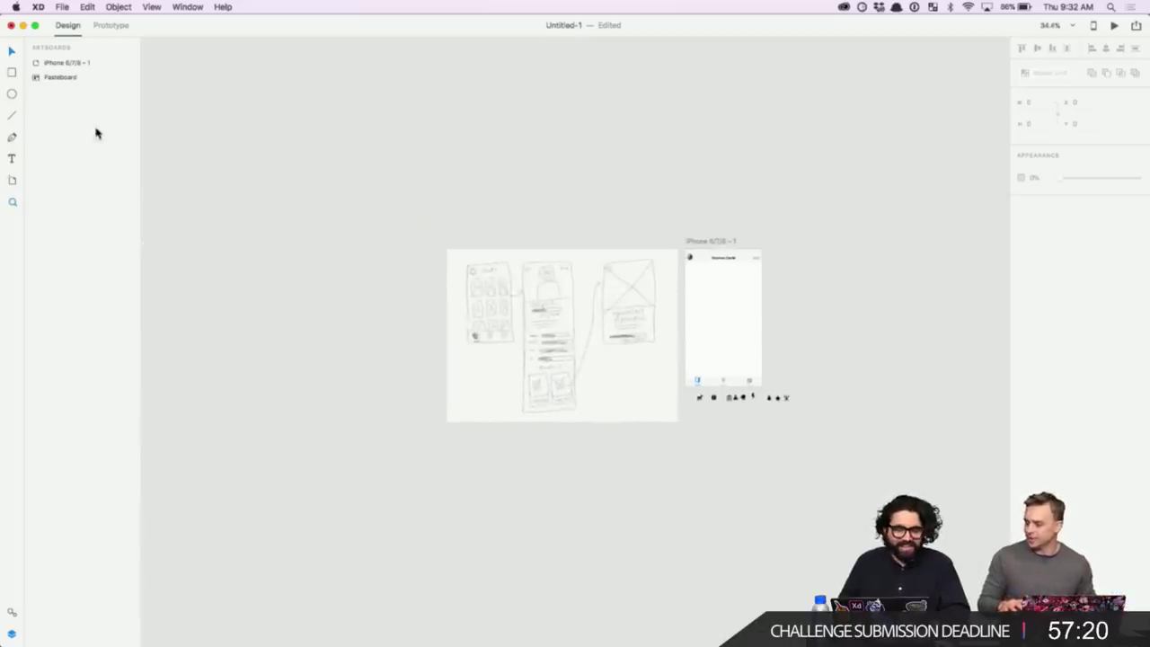
left_click(413, 618)
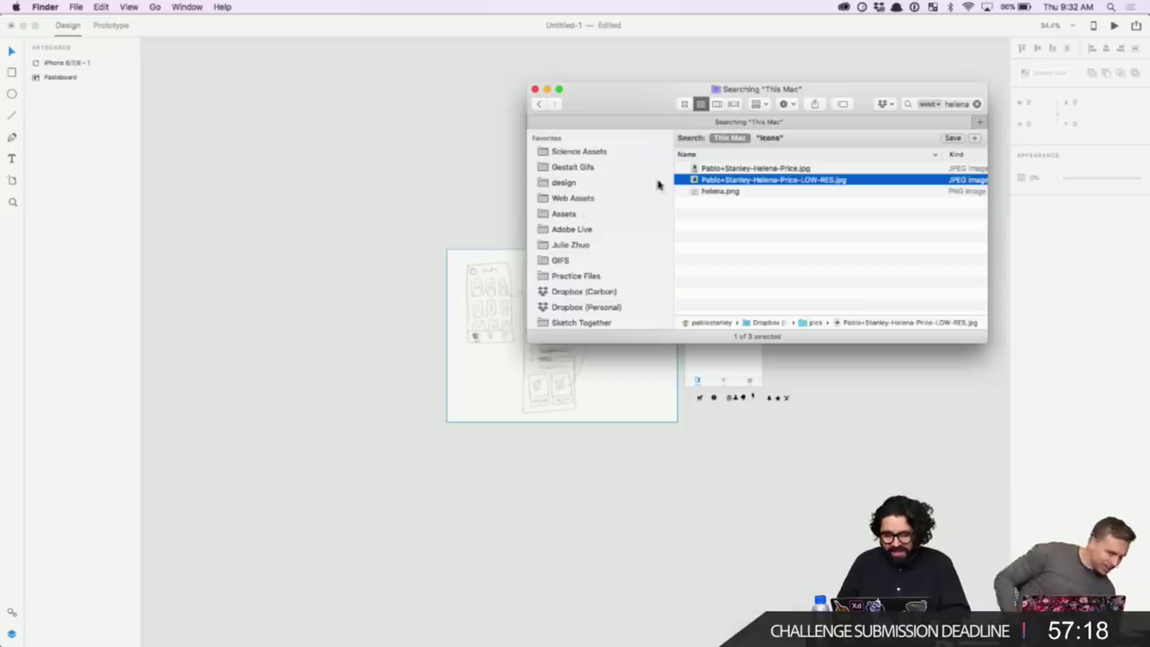
left_click(582, 153)
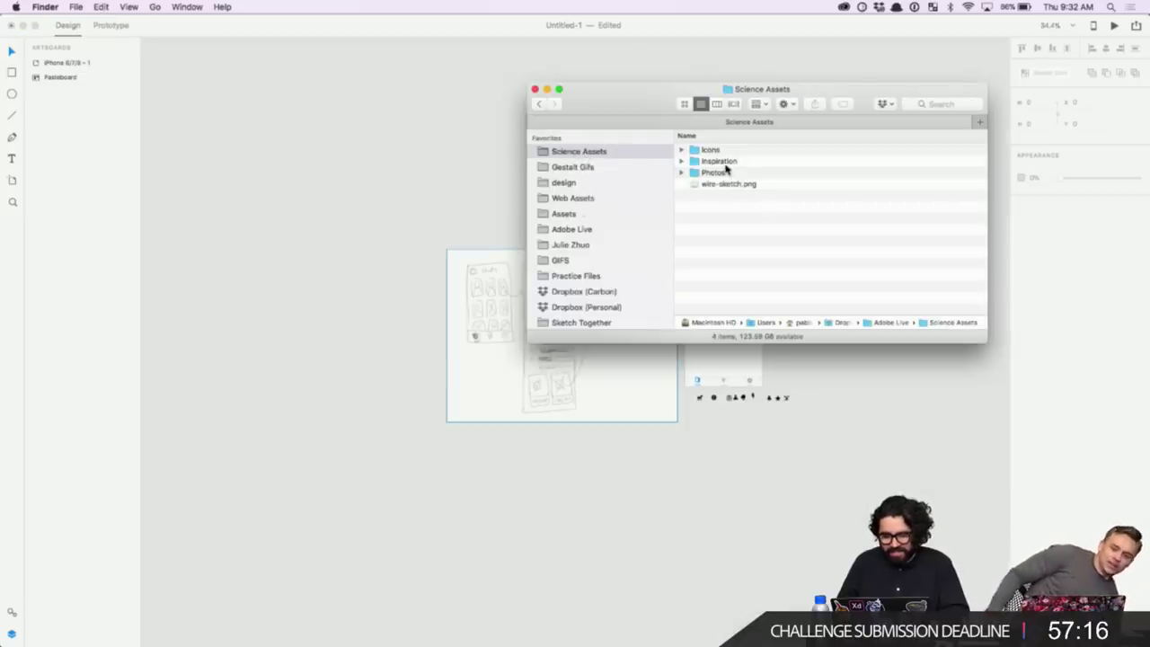
double_click(723, 162)
key("super+a")
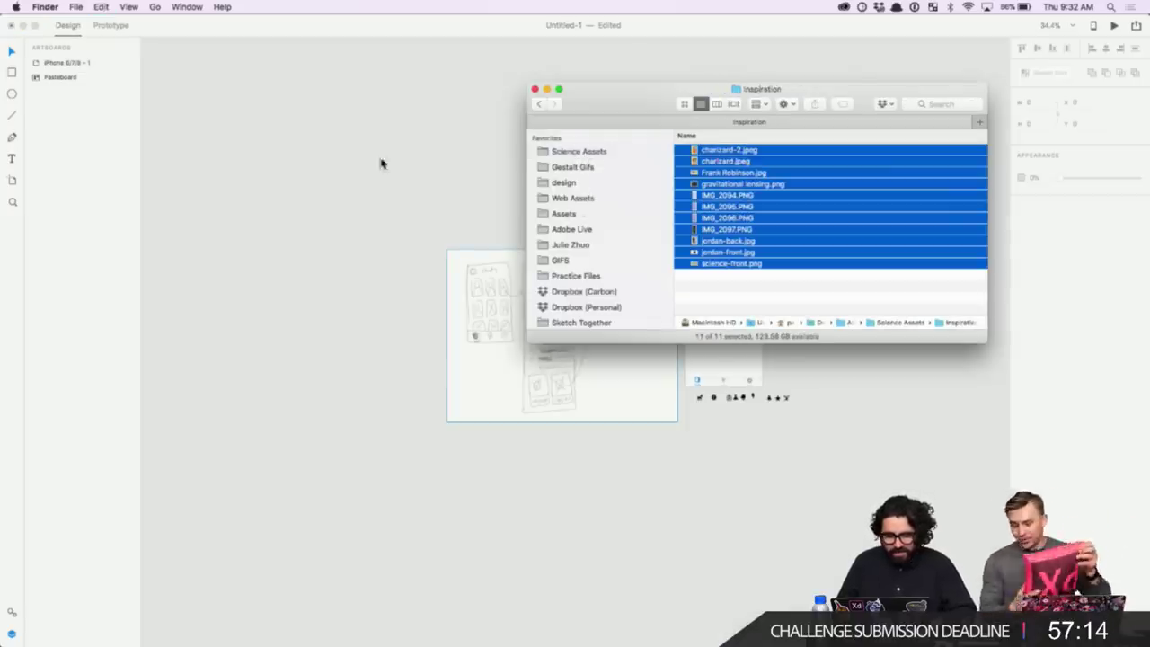
left_click_drag(380, 163, 311, 567)
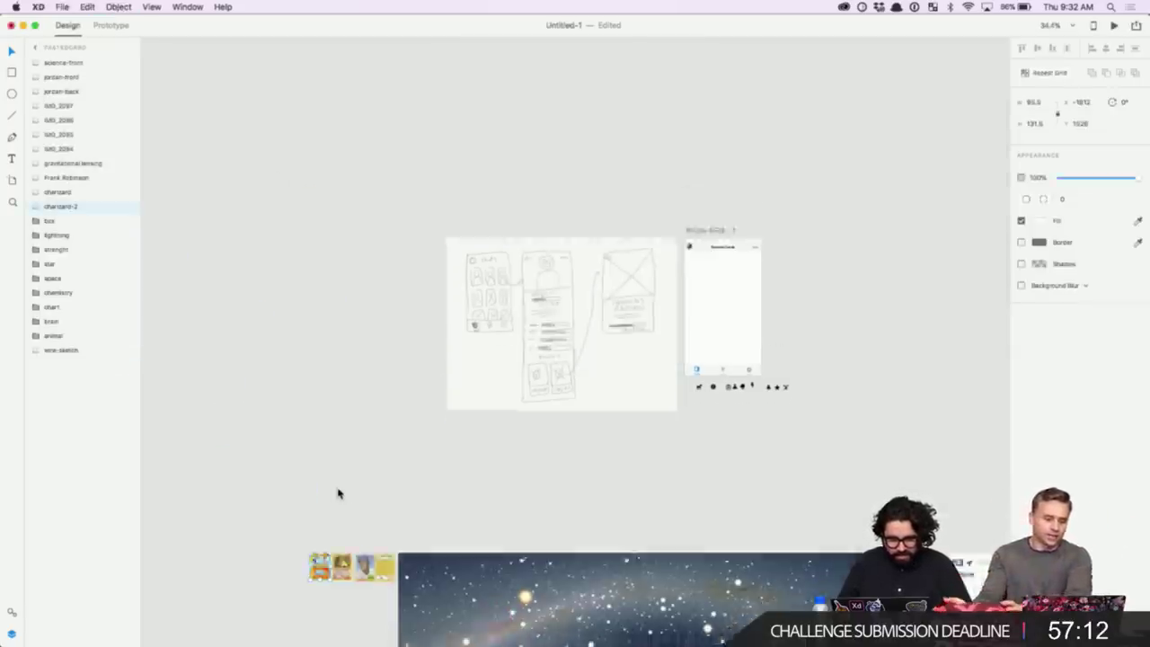
key("super+0")
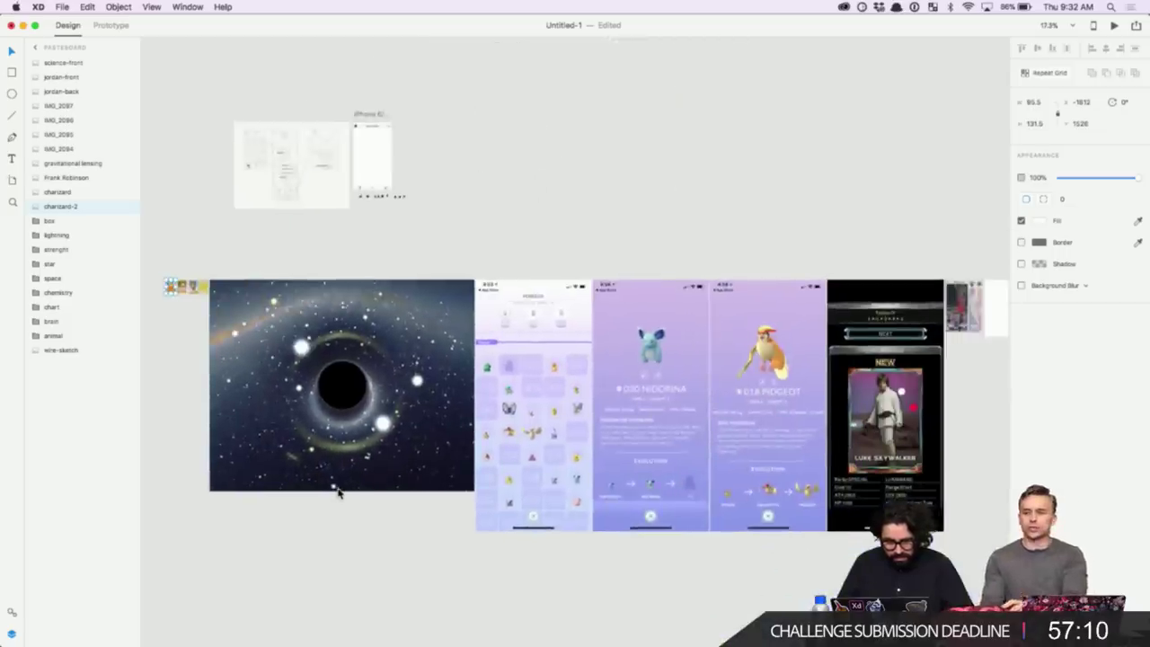
scroll(431, 408, "up", 5)
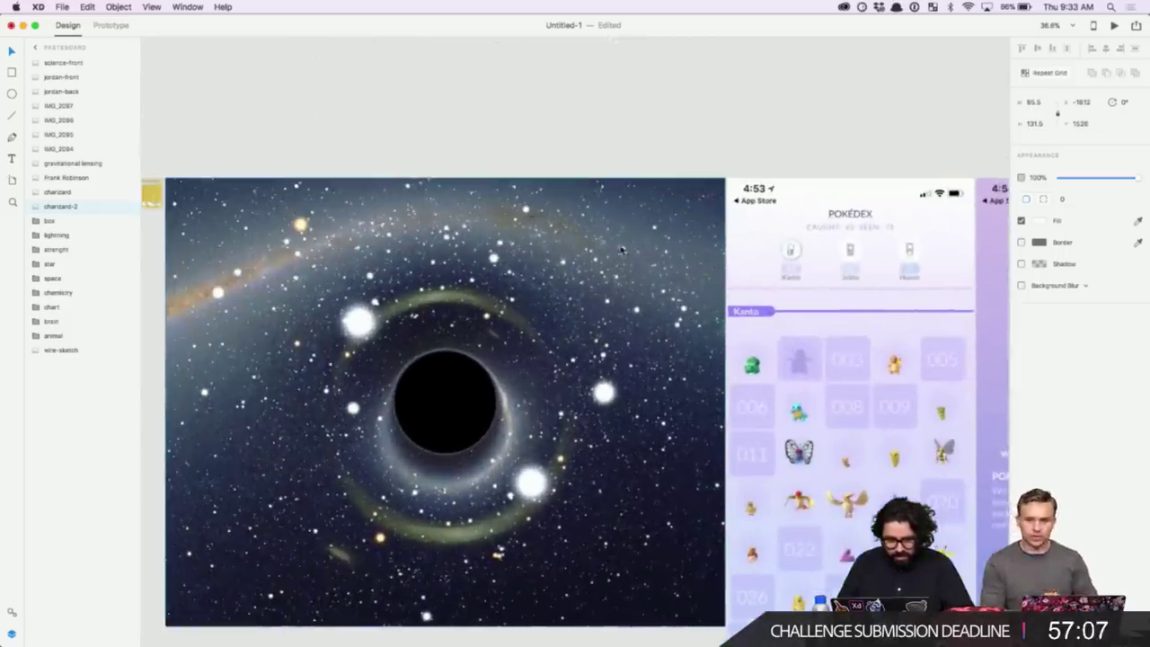
left_click(765, 146)
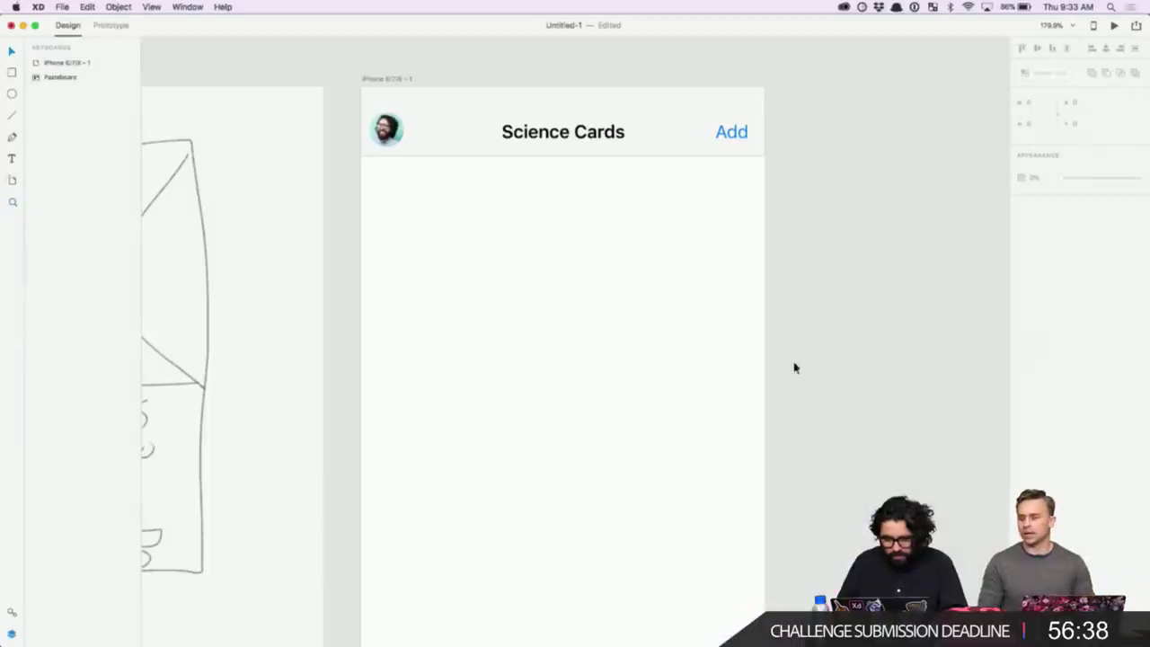
- Duplicate the tab bar above the original on the iPhone artboard and delete the copy
scroll(827, 326, "down", 10)
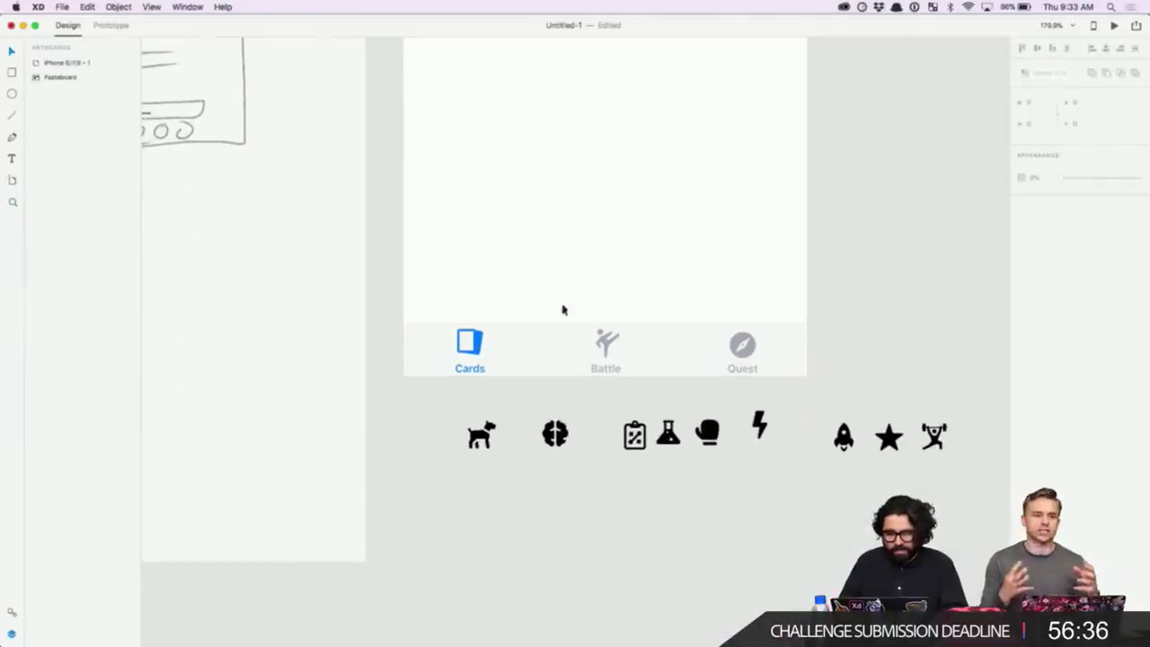
left_click(528, 342)
scroll(519, 292, "down", 5)
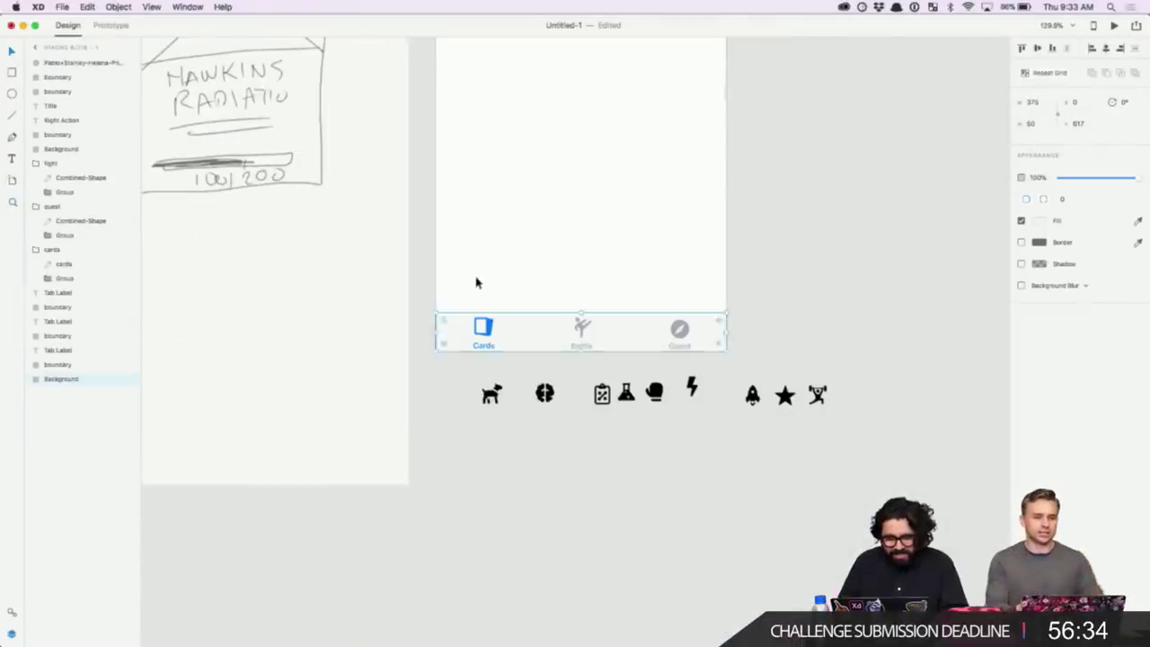
left_click_drag(472, 280, 688, 239)
left_click_drag(442, 196, 688, 374)
left_click(756, 213)
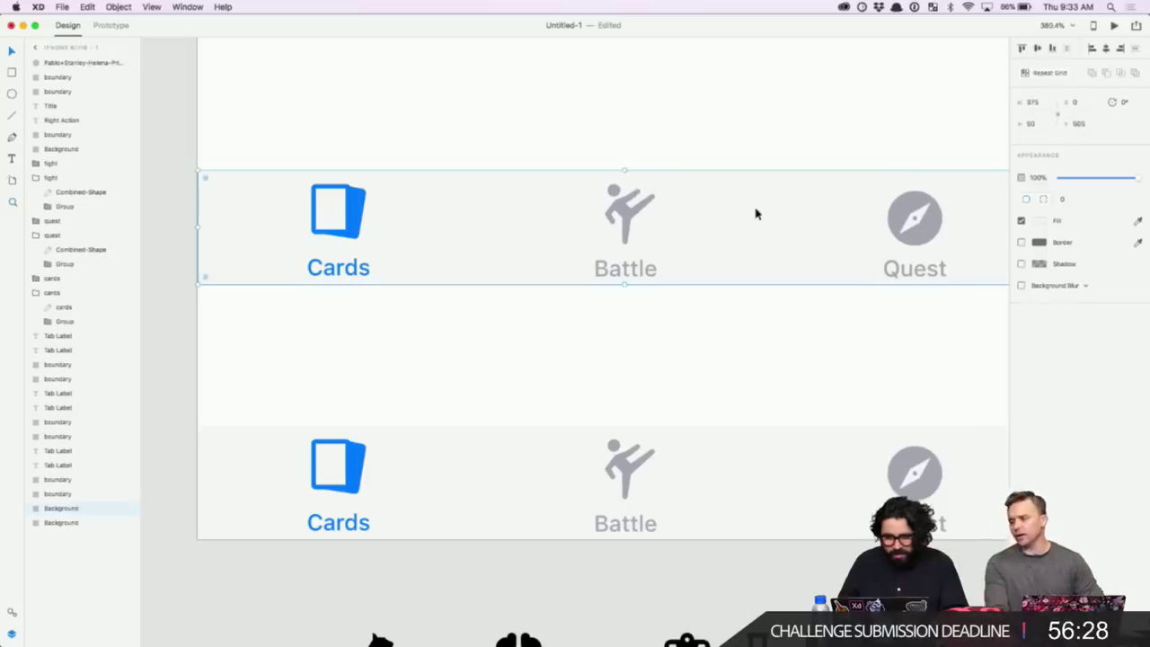
key("super+minus")
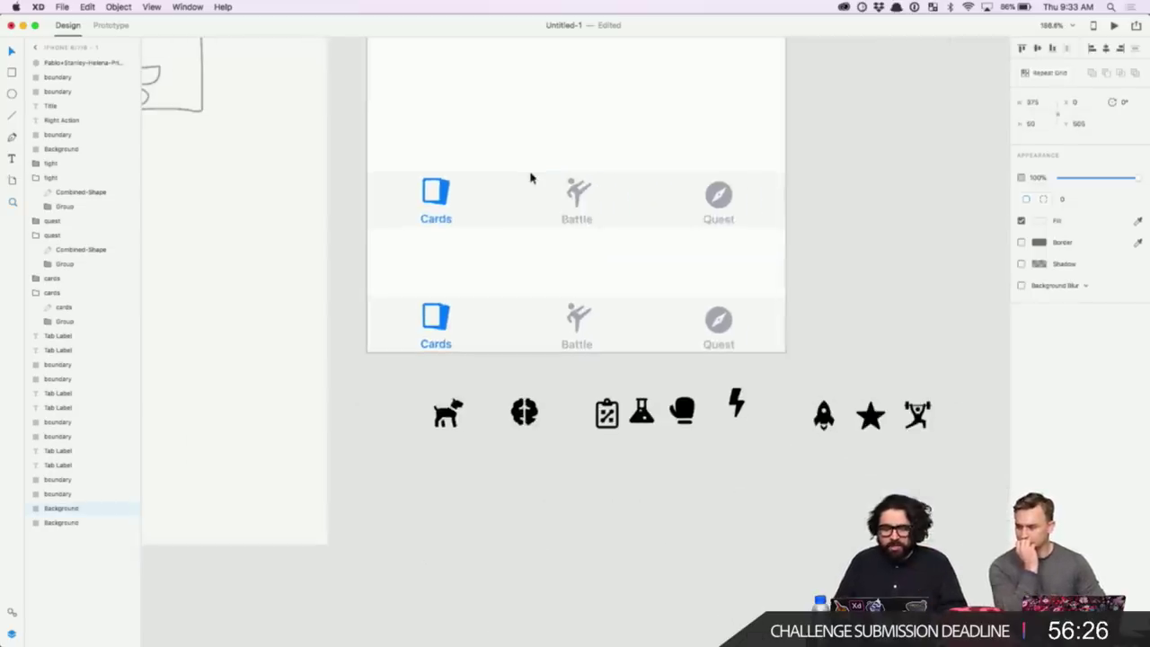
mouse_move(426, 141)
left_mouse_down()
mouse_move(659, 192)
mouse_move(757, 228)
left_mouse_up()
key("Delete")
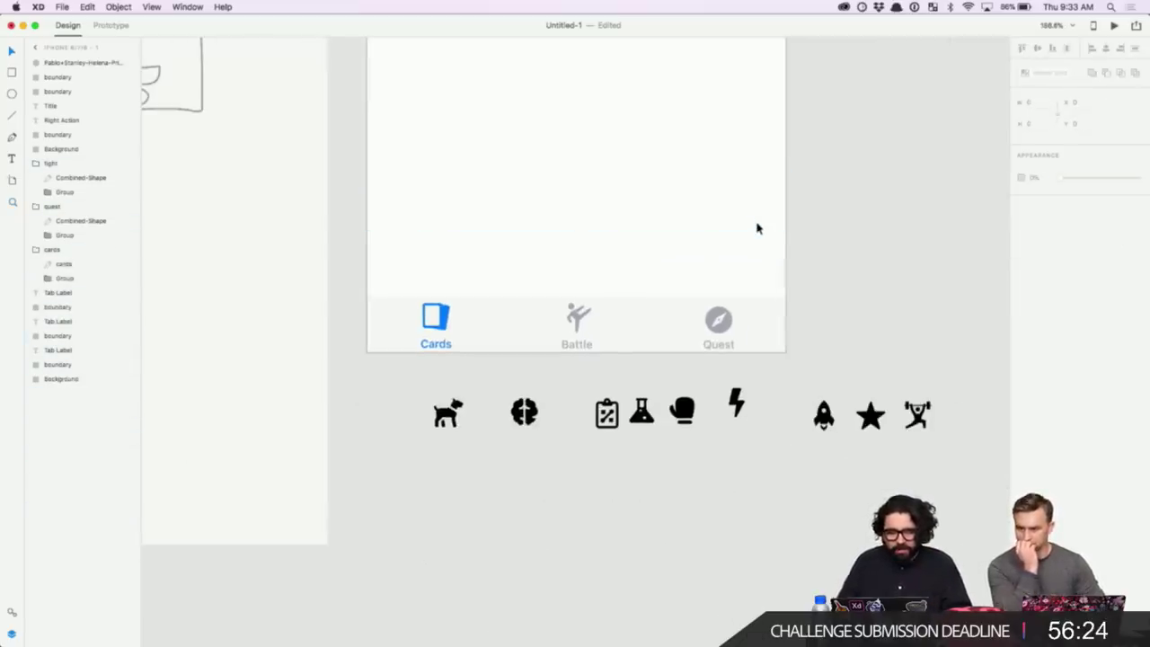
- Draw a card rectangle about 102 wide and 128 high just below the navigation bar, at about X 16, Y 79
scroll(756, 228, "up", 10)
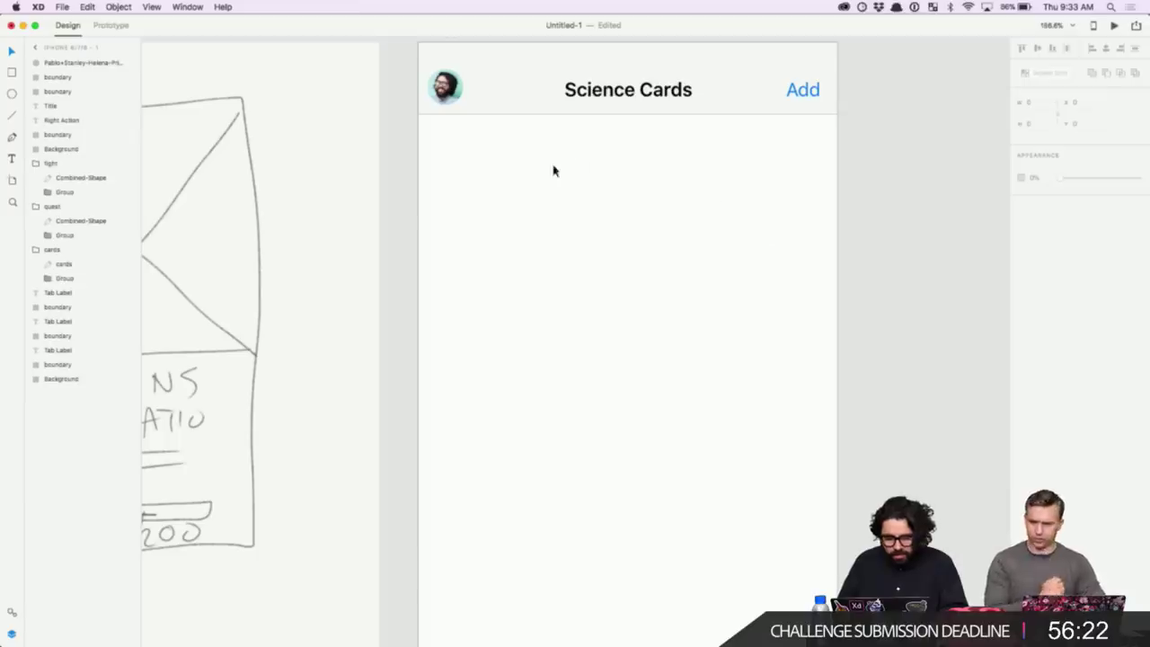
key("r")
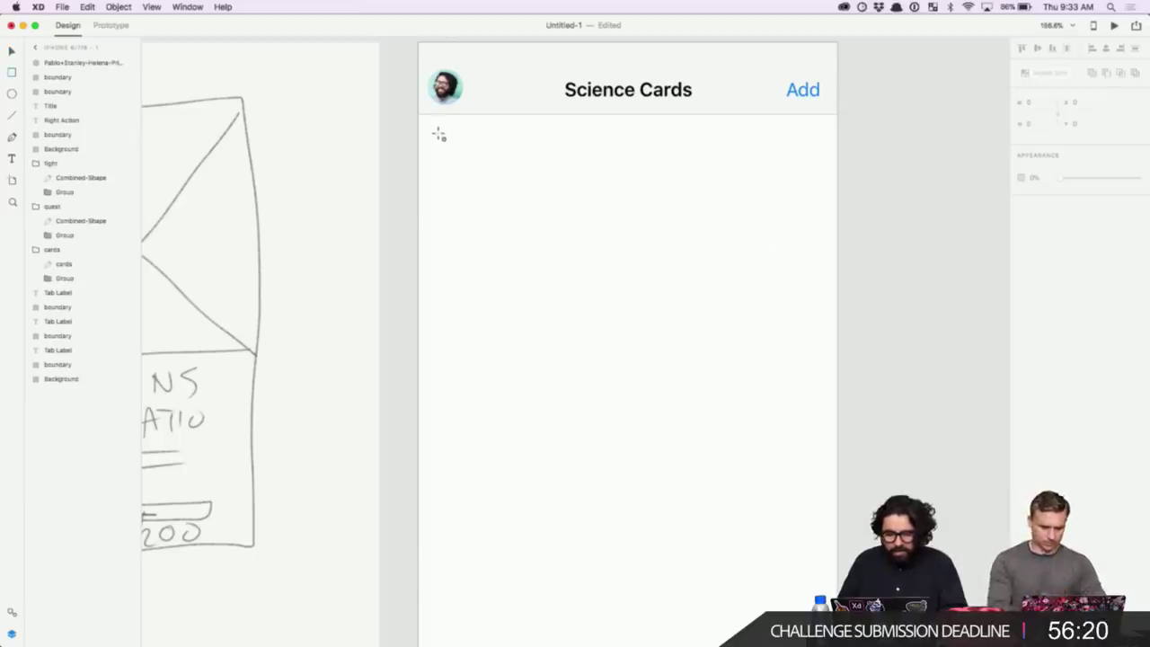
left_click_drag(436, 132, 551, 276)
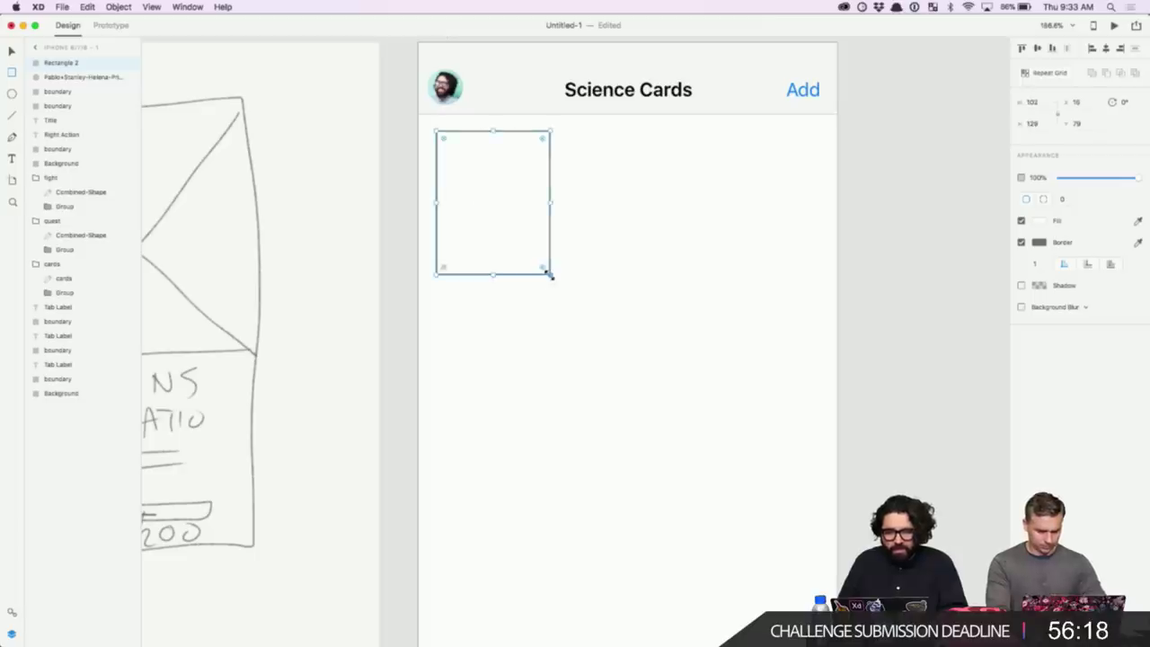
key("Escape")
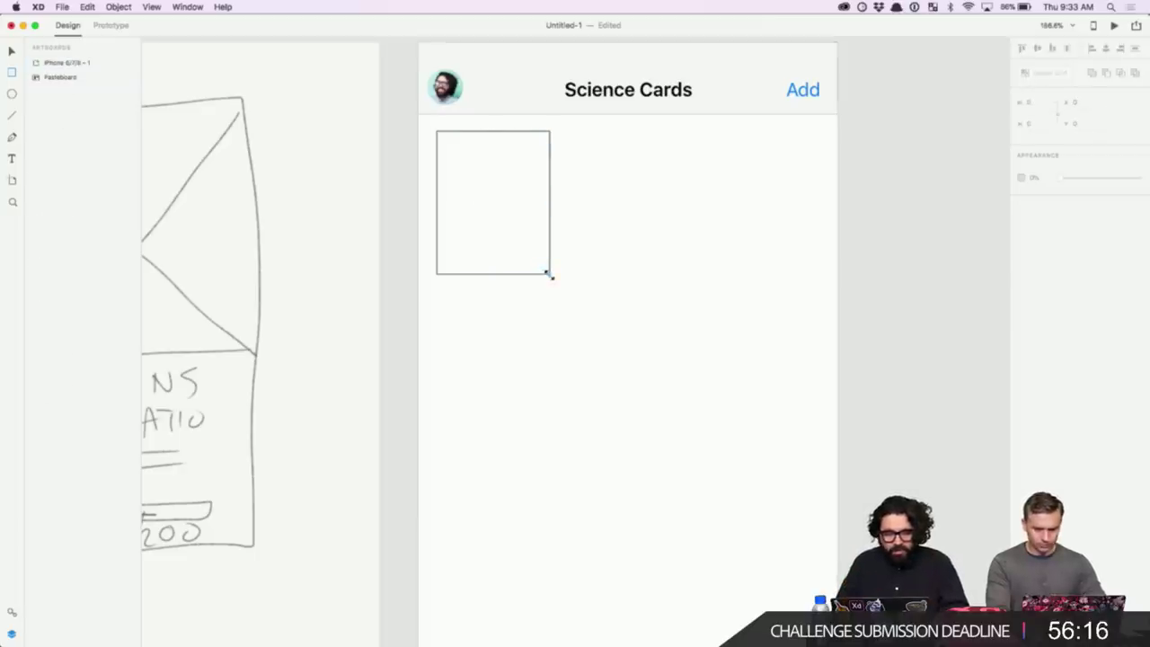
scroll(623, 144, "up", 2)
- Try moving the navigation bar's background down to Y 20, undo the move, and check the bar's elements
left_click(639, 153)
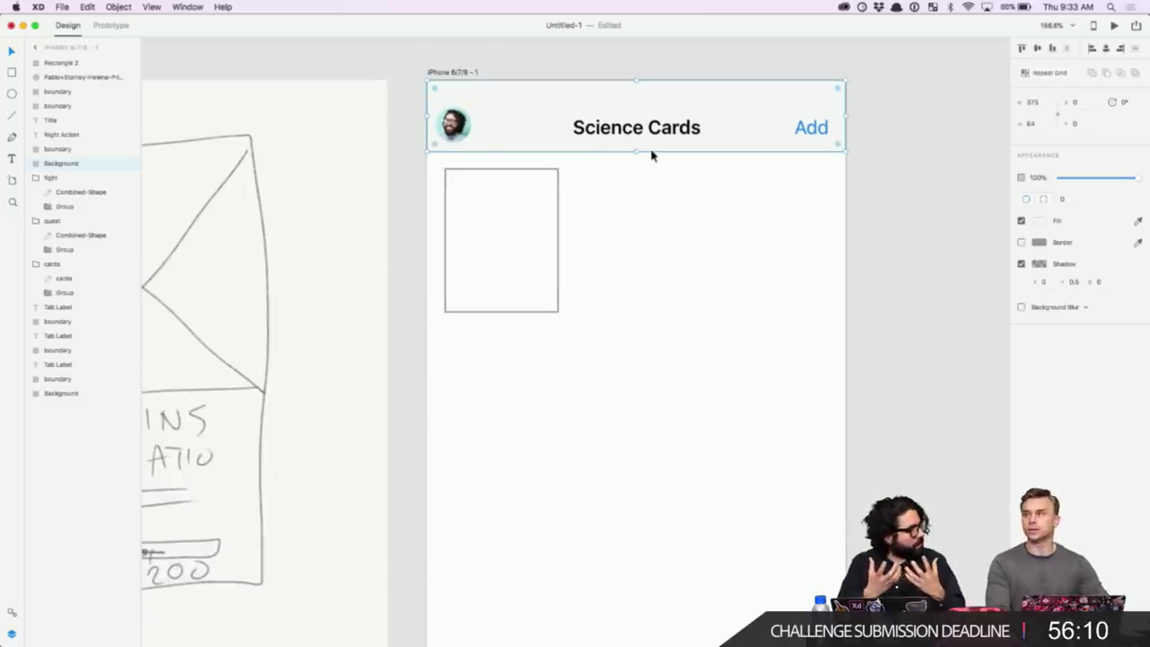
scroll(651, 155, "up", 5)
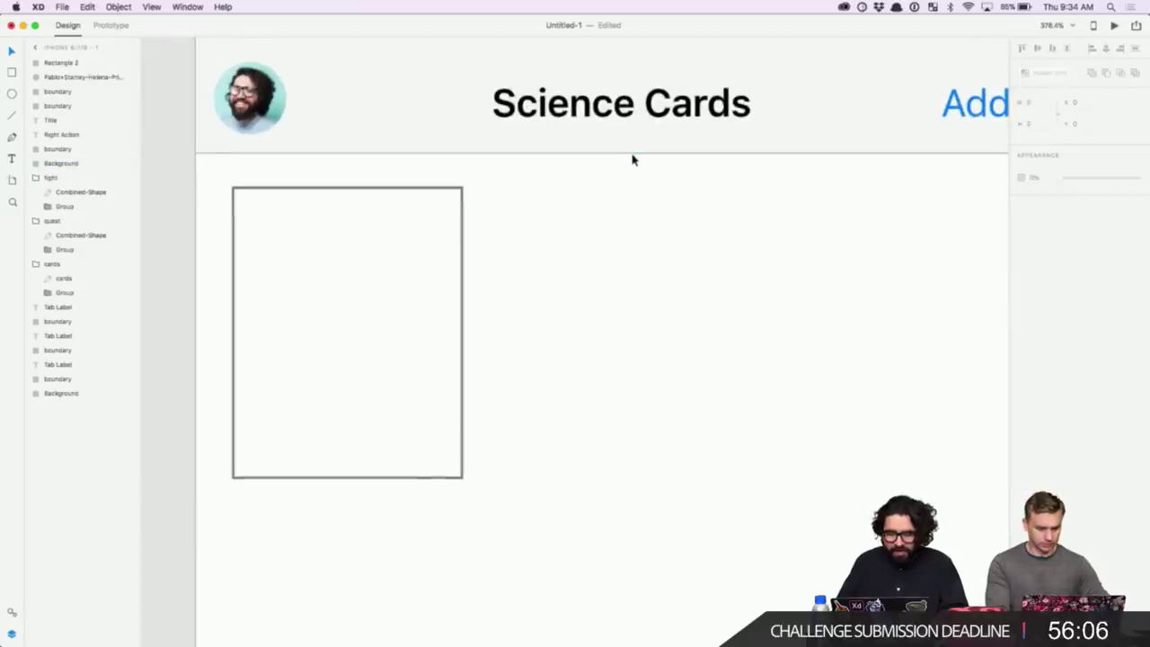
left_click(631, 158)
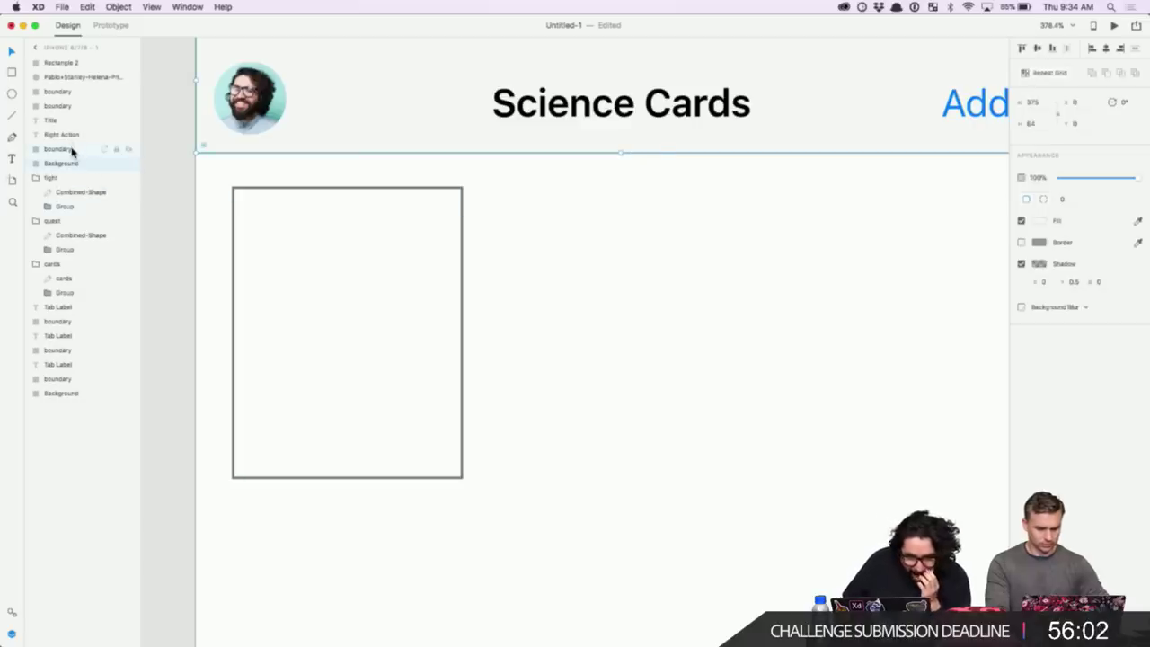
left_click_drag(725, 144, 728, 188)
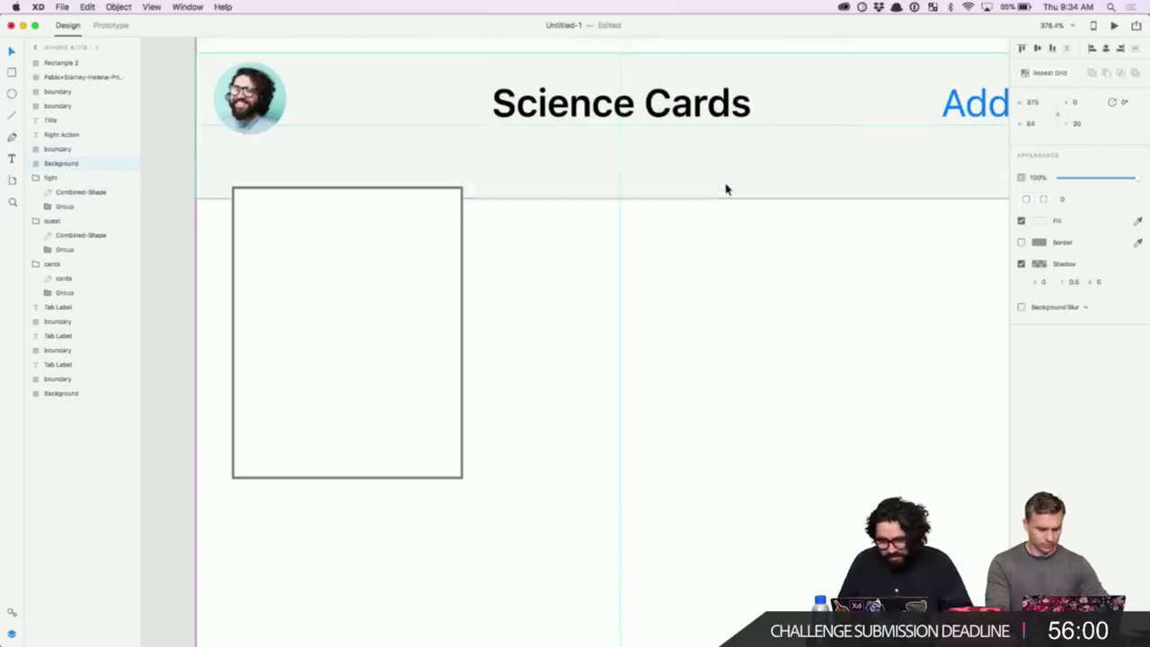
key("super+z")
scroll(824, 243, "down", 3)
left_click_drag(503, 66, 929, 195)
left_click(871, 241)
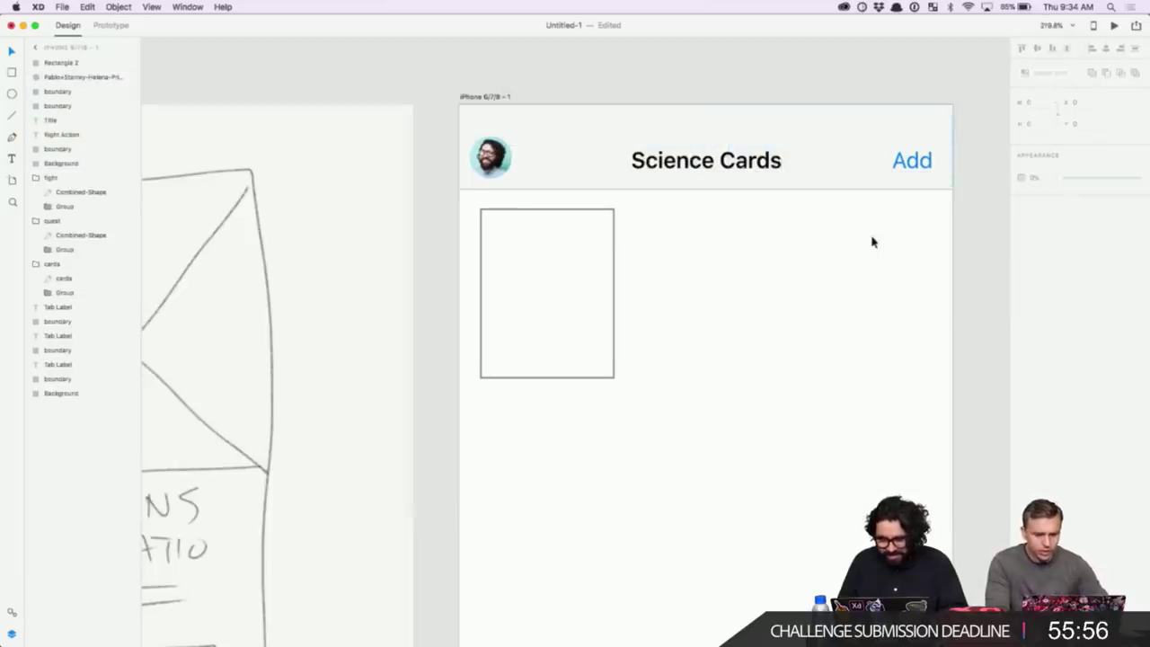
left_click(940, 149)
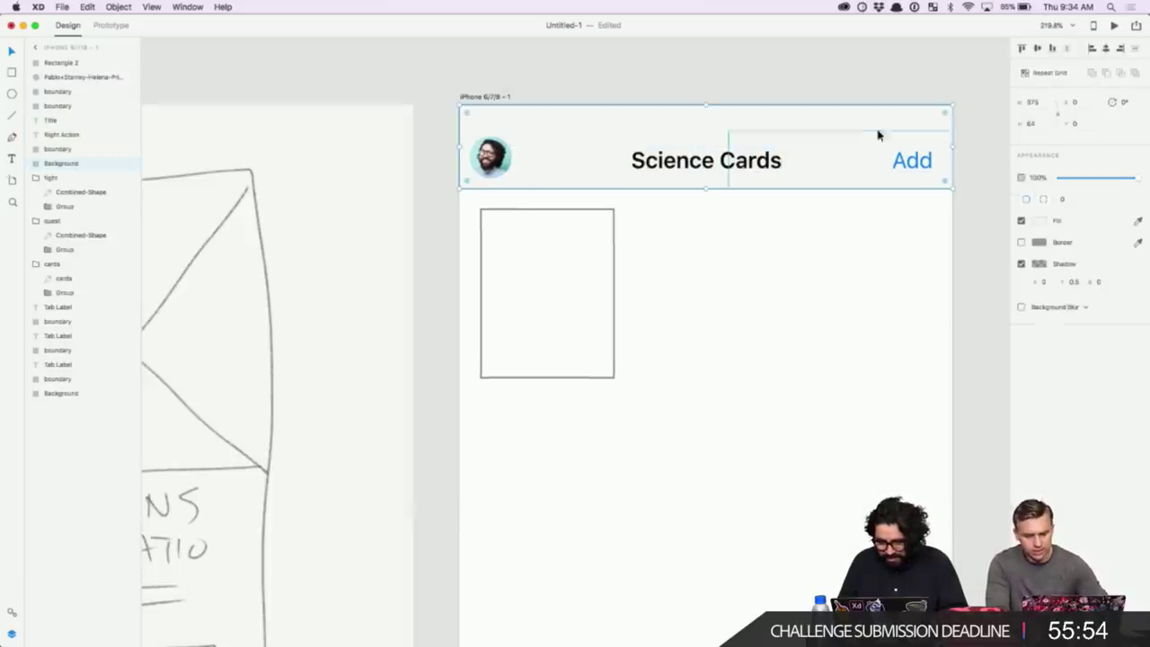
left_click(877, 226)
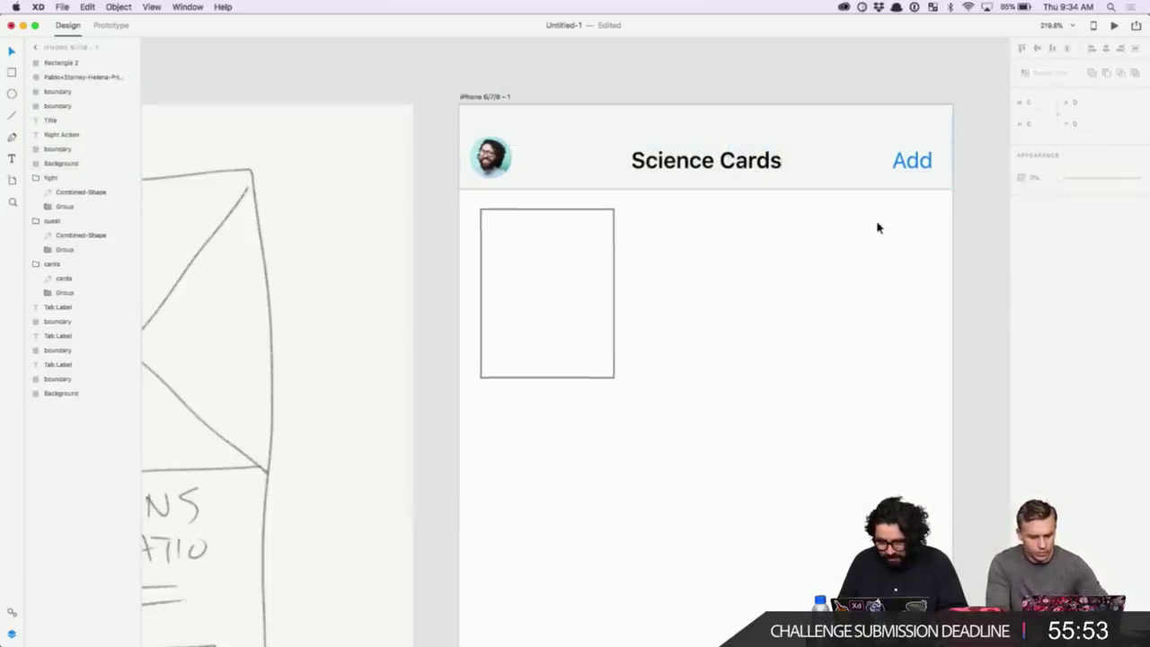
left_click(631, 191)
- Set the card rectangle's corner radius to 4 and inspect the rounded card up close
left_click(585, 234)
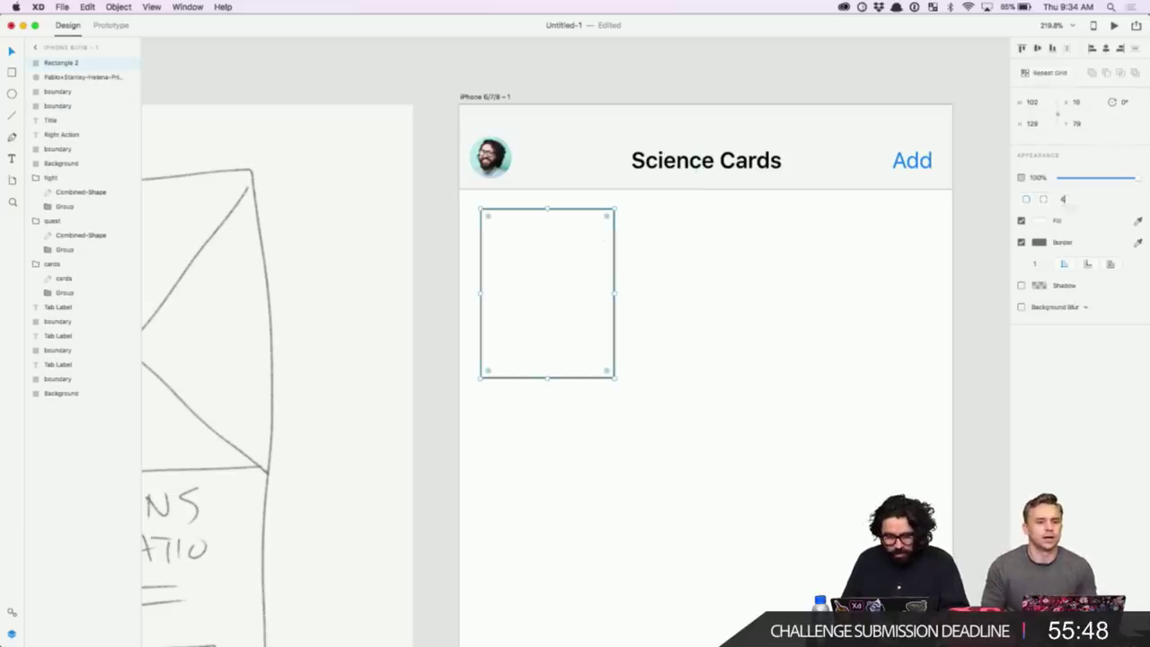
key("Return")
left_click(757, 265)
key("z")
left_click_drag(423, 69, 771, 493)
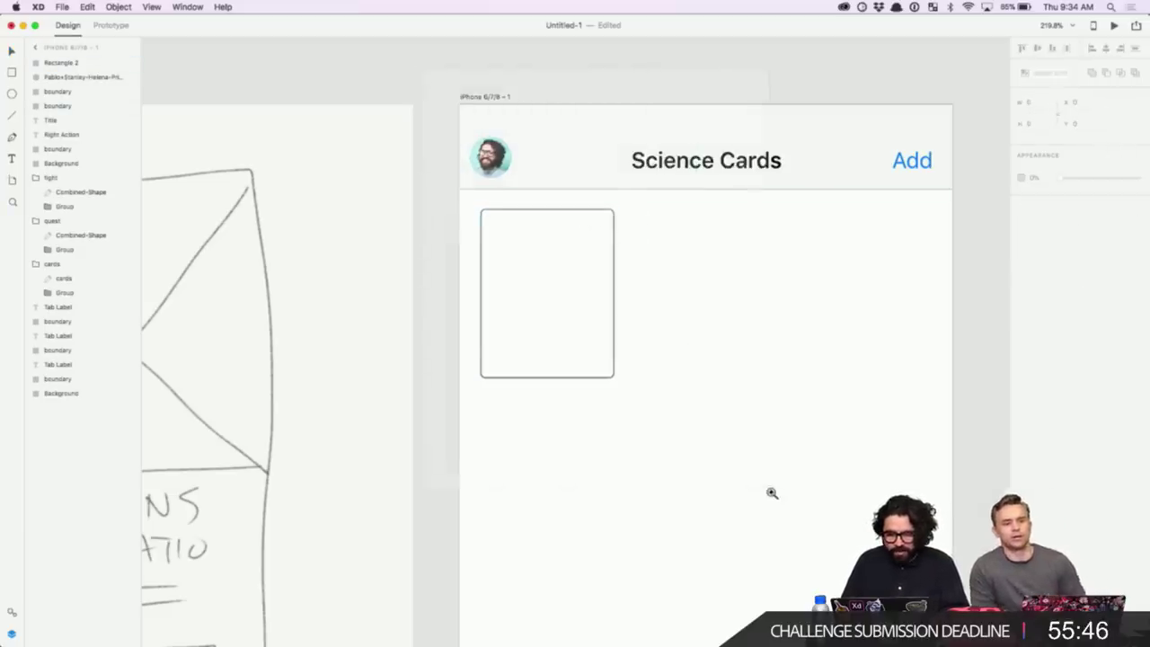
- Narrow the card rectangle below the navigation bar to about 91 wide
left_click(588, 384)
key("super+0")
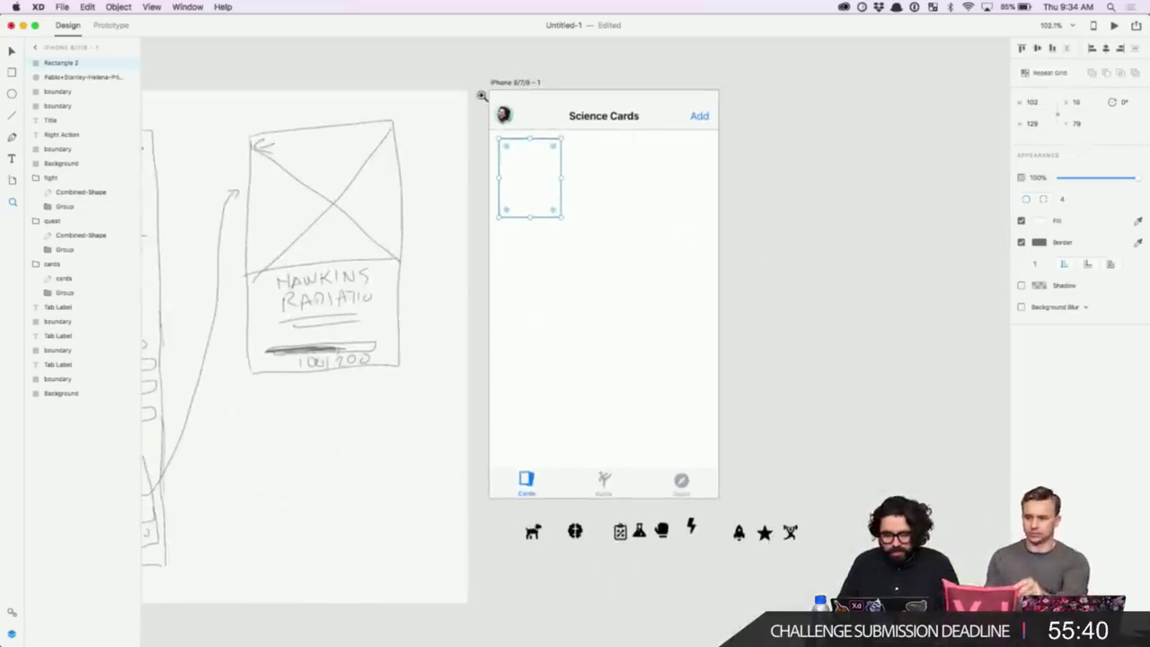
left_click_drag(720, 459, 742, 515)
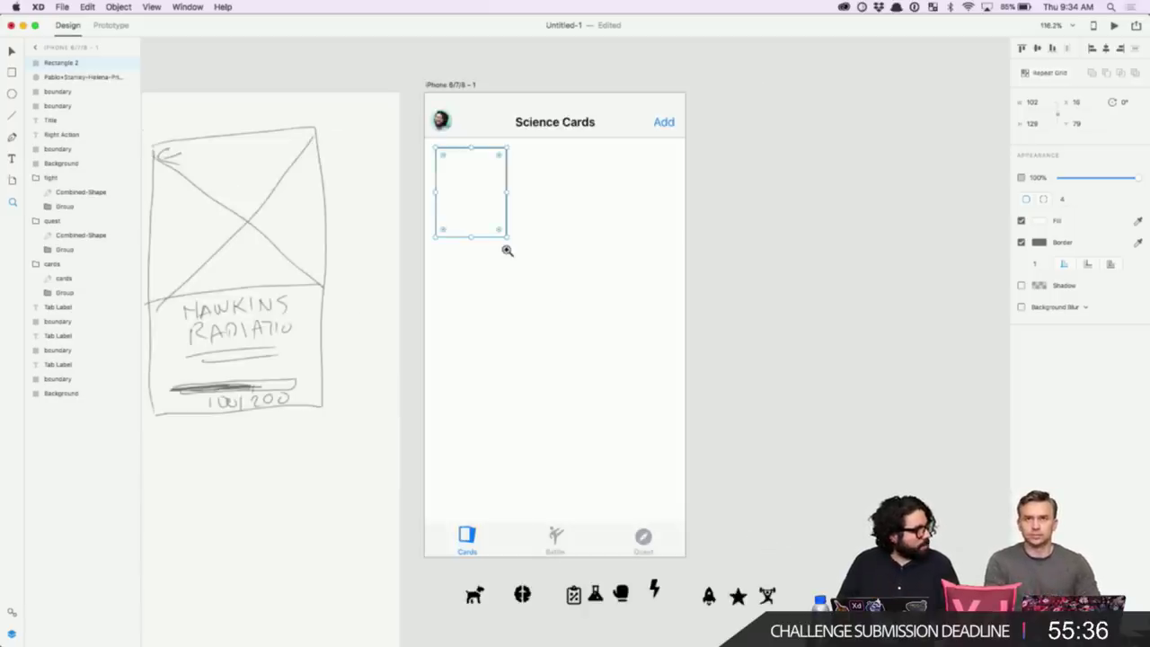
scroll(476, 215, "up", 5)
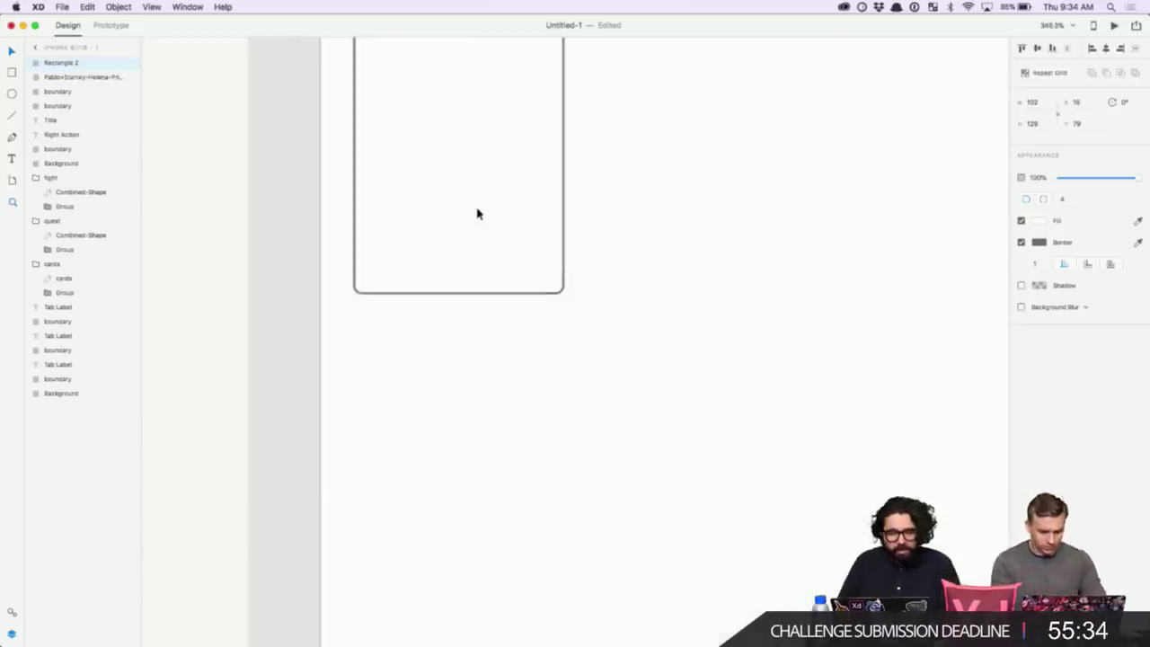
left_click_drag(564, 252, 540, 253)
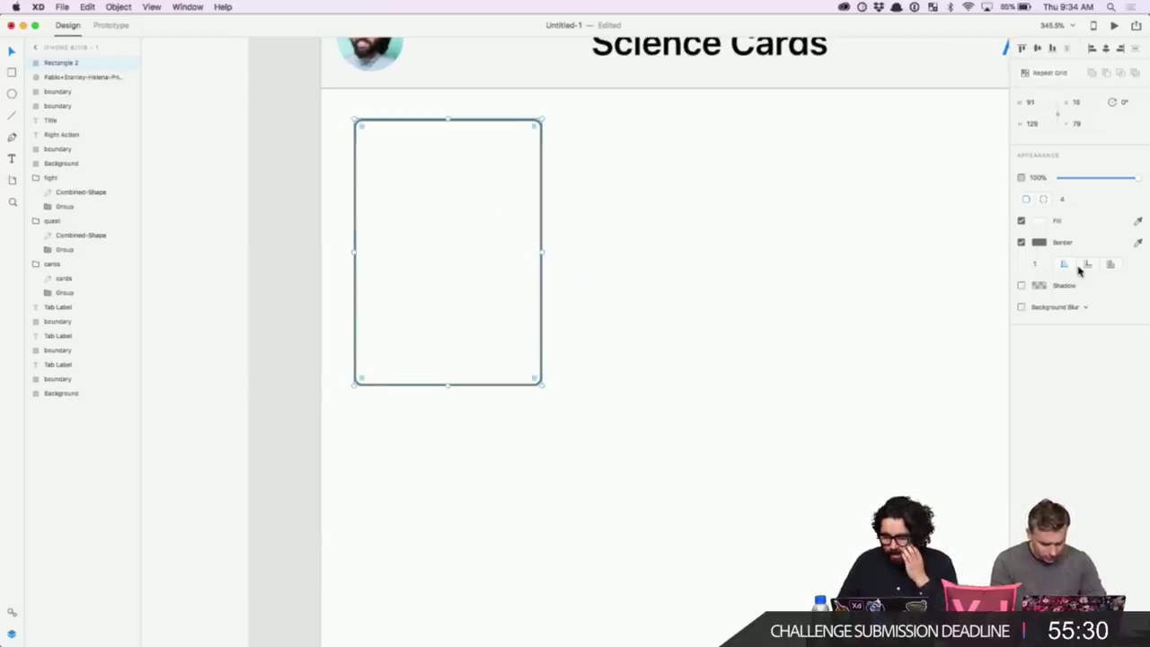
- Remove the card rectangle's border and give it a light grey fill
left_click(1021, 243)
left_click(1039, 221)
left_click(930, 192)
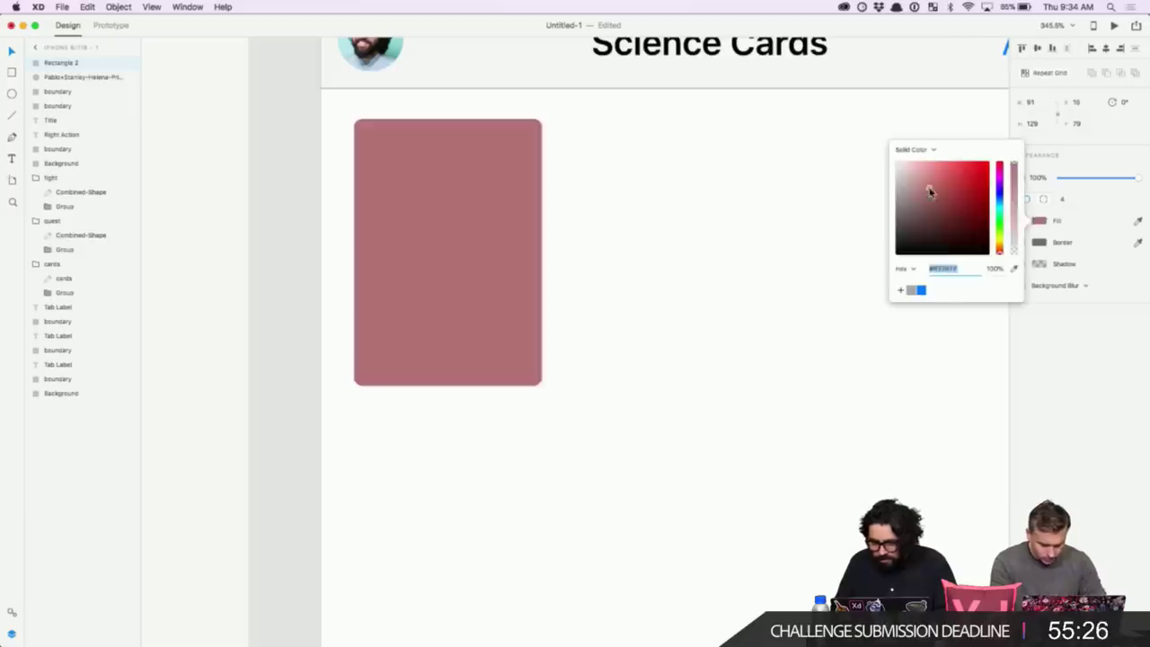
key("cmd+z")
left_click(696, 236)
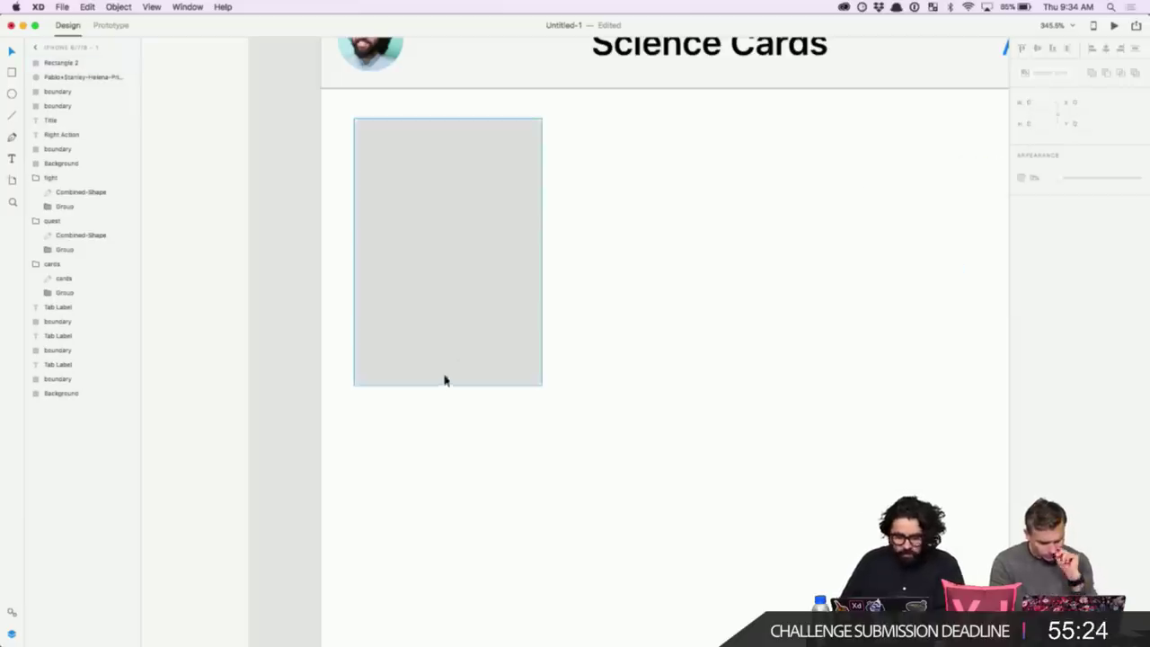
- Add the text "20 / 250" on the lower part of the card
key("t")
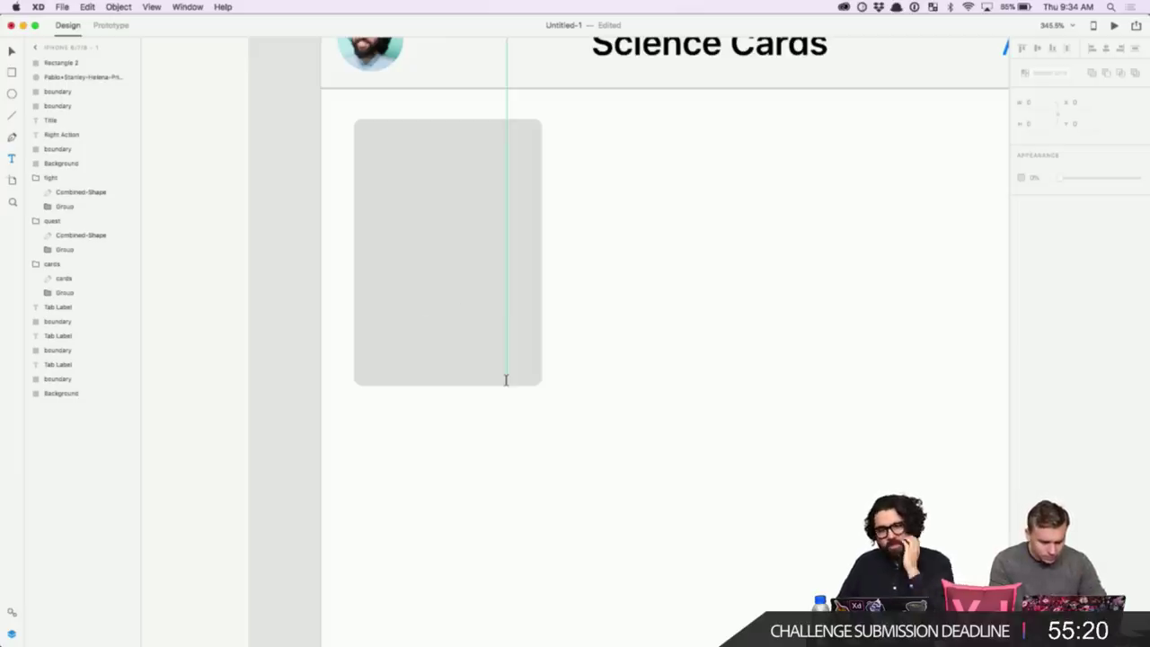
left_click(432, 316)
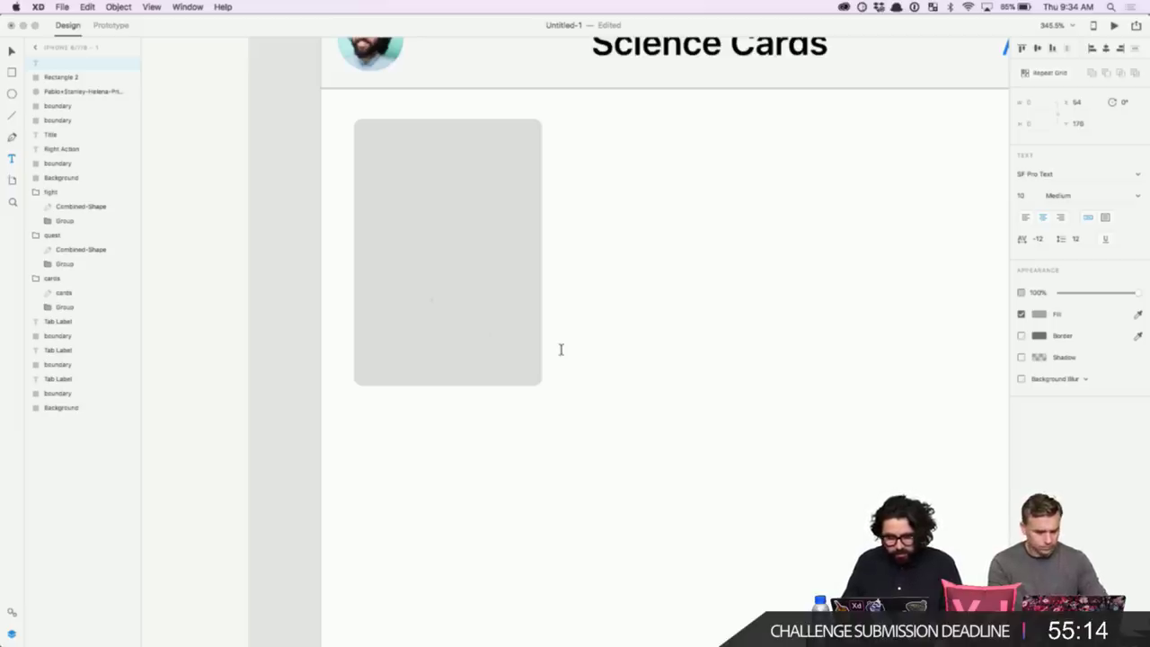
type("20 /")
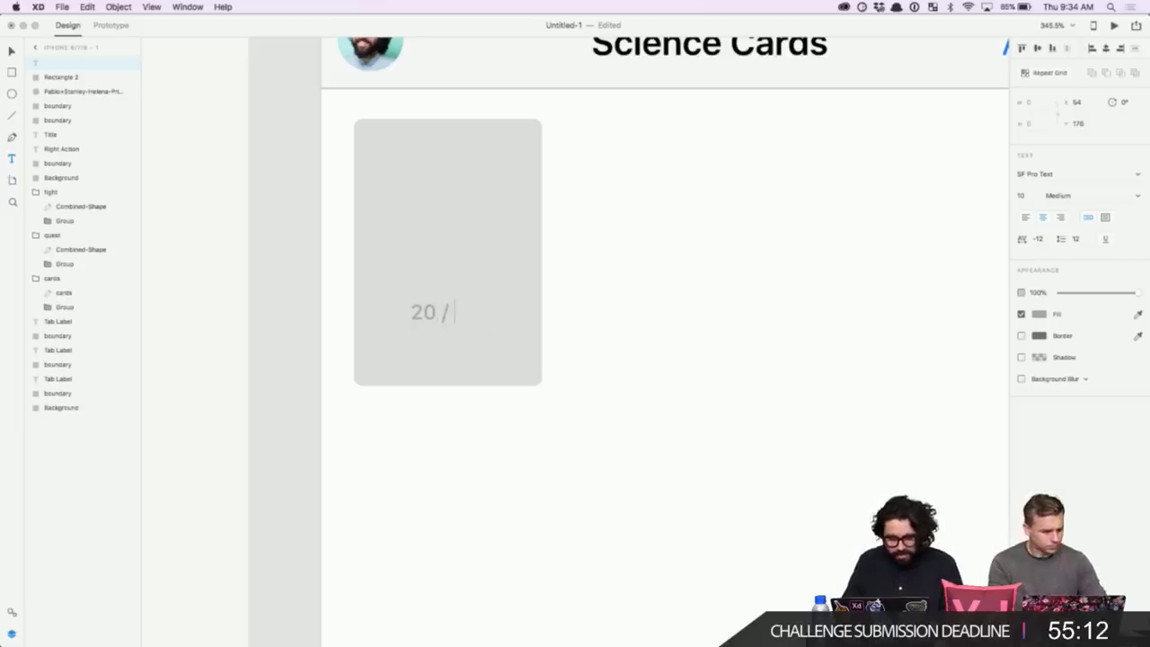
type(" 250")
key("Escape")
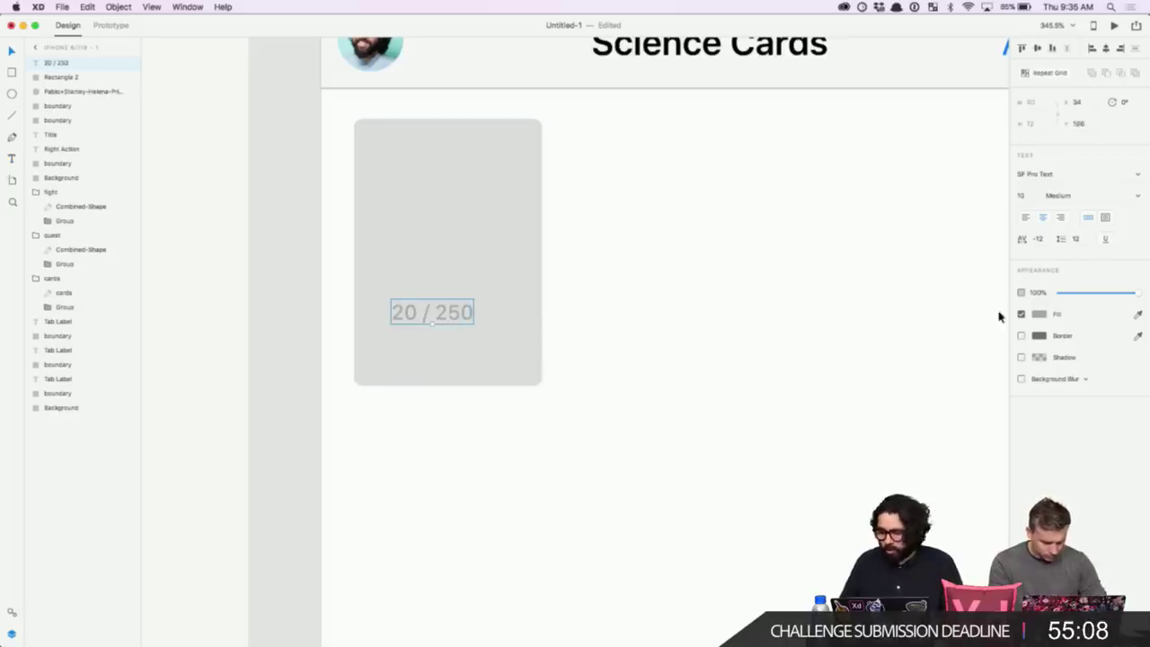
- Make the "20 / 250" text white and move it to the horizontal centre near the card's bottom edge
left_click(1047, 314)
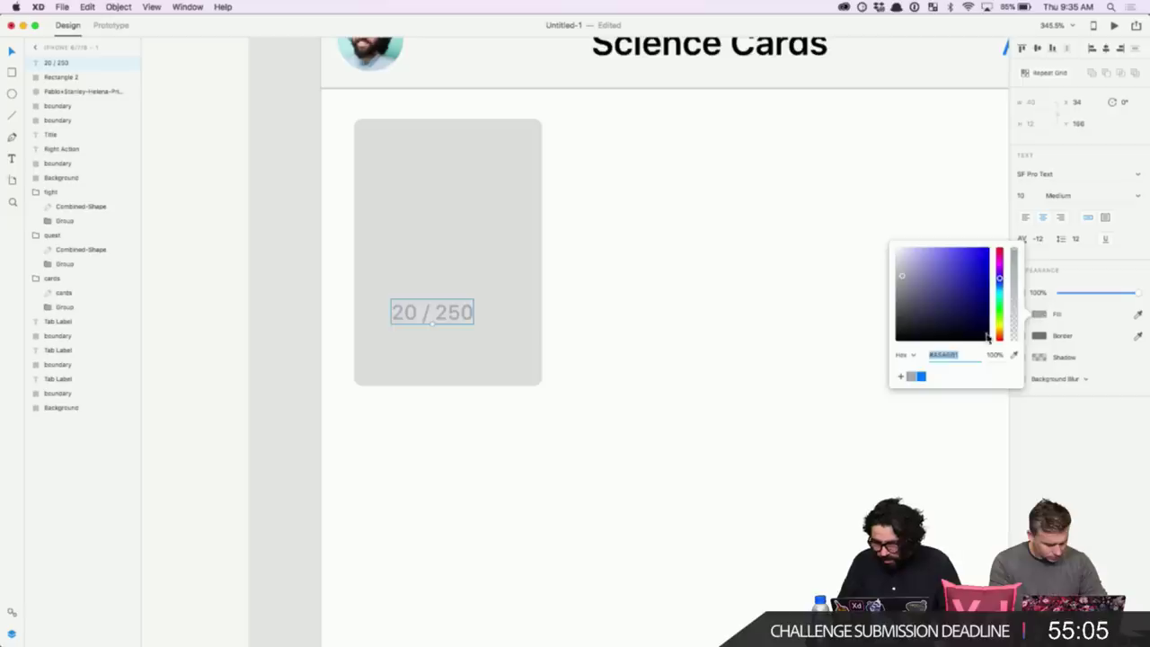
left_click(782, 234)
left_click(439, 314)
left_click_drag(439, 314, 453, 357)
left_click(736, 367)
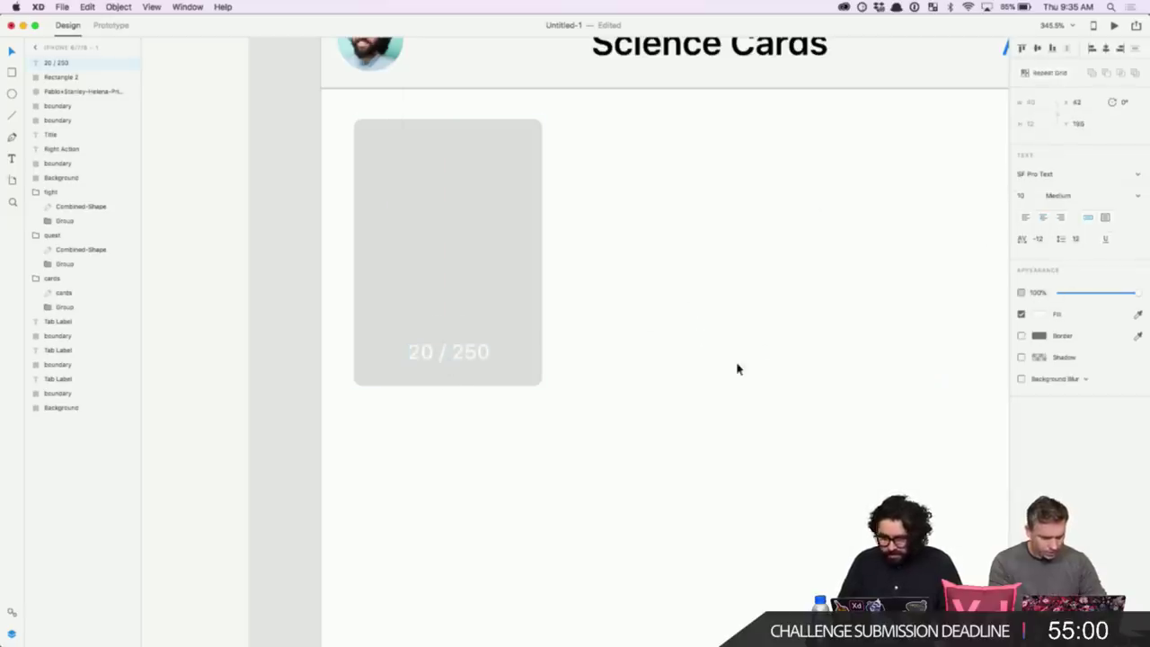
- Duplicate the "20 / 250" text directly above the original and change the copy to "Hawking"
left_click(482, 353)
left_click_drag(482, 353, 484, 310)
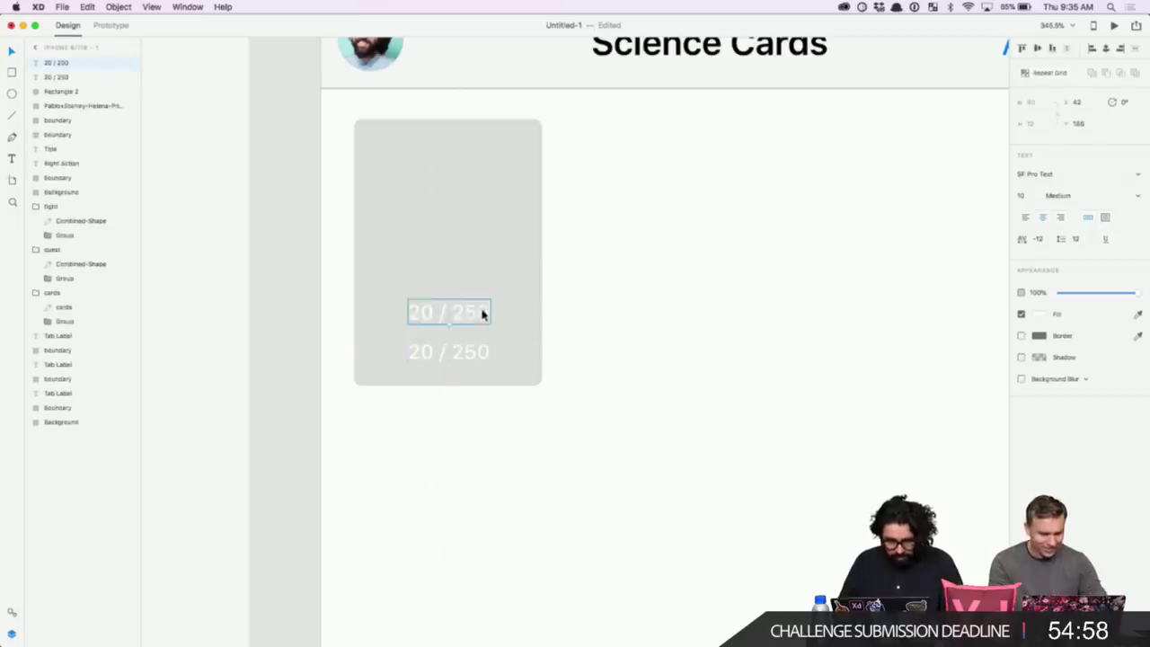
type("Hawking")
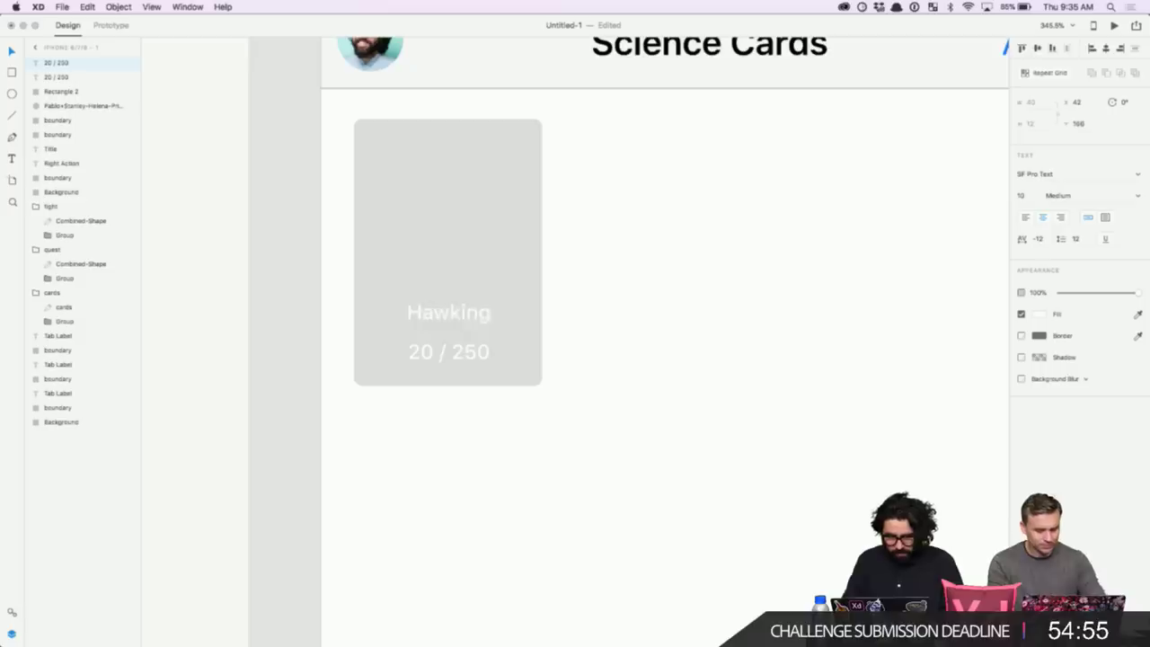
key("Escape")
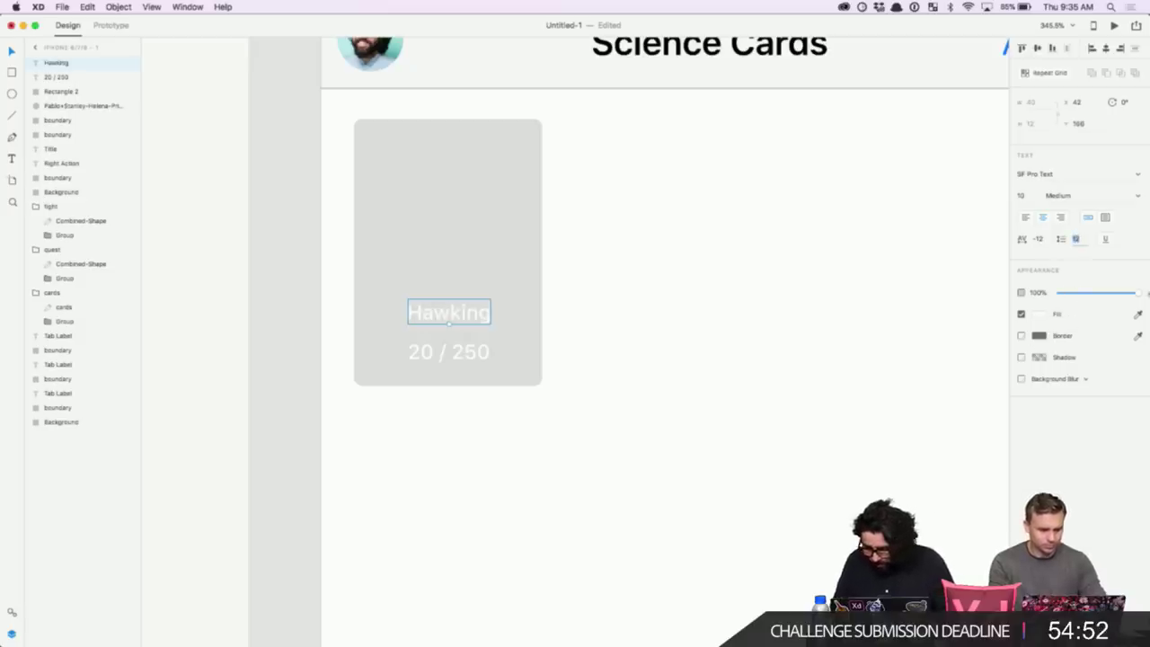
- Set the font weight of the "Hawking" text to Bold
key("Escape")
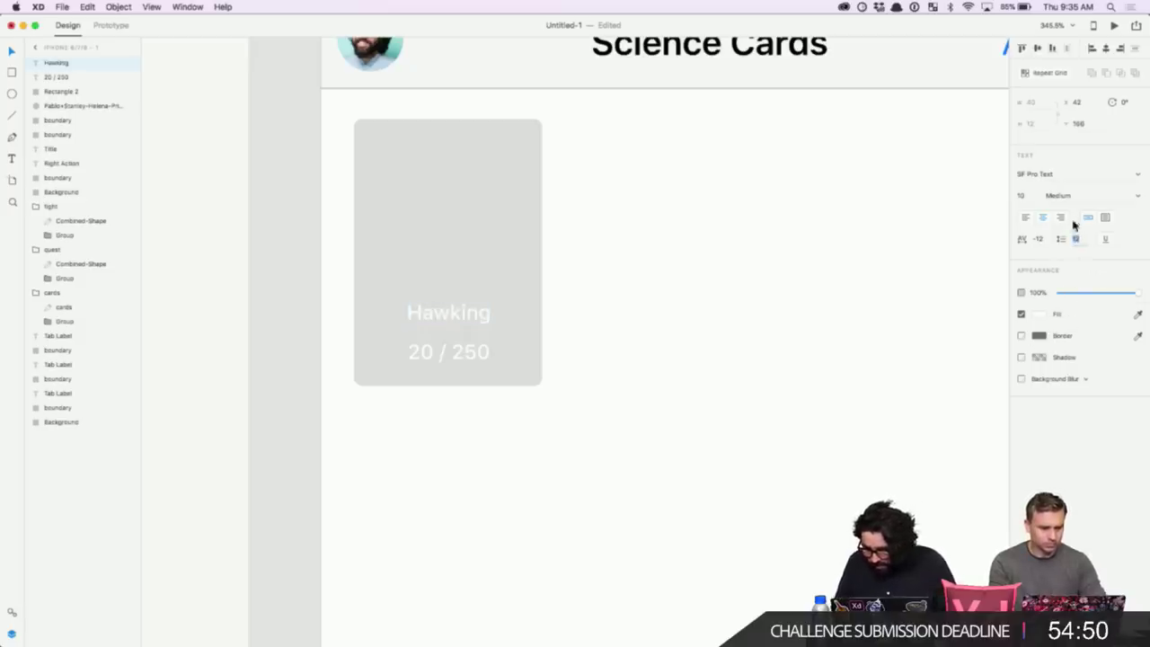
left_click(1137, 196)
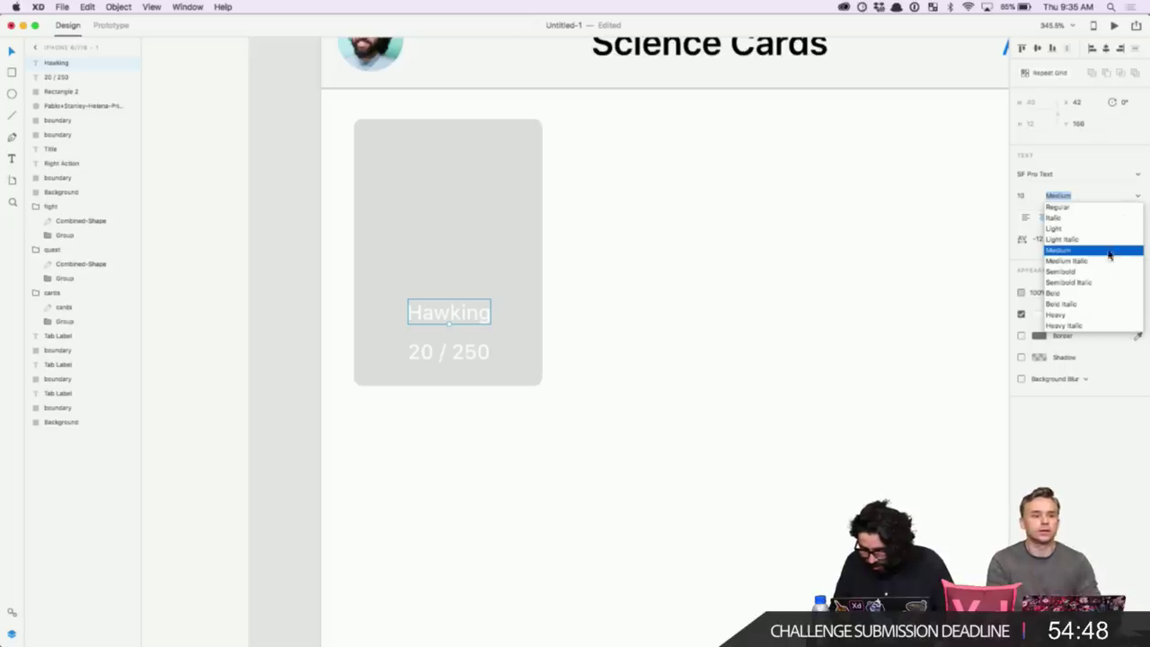
left_click(1083, 294)
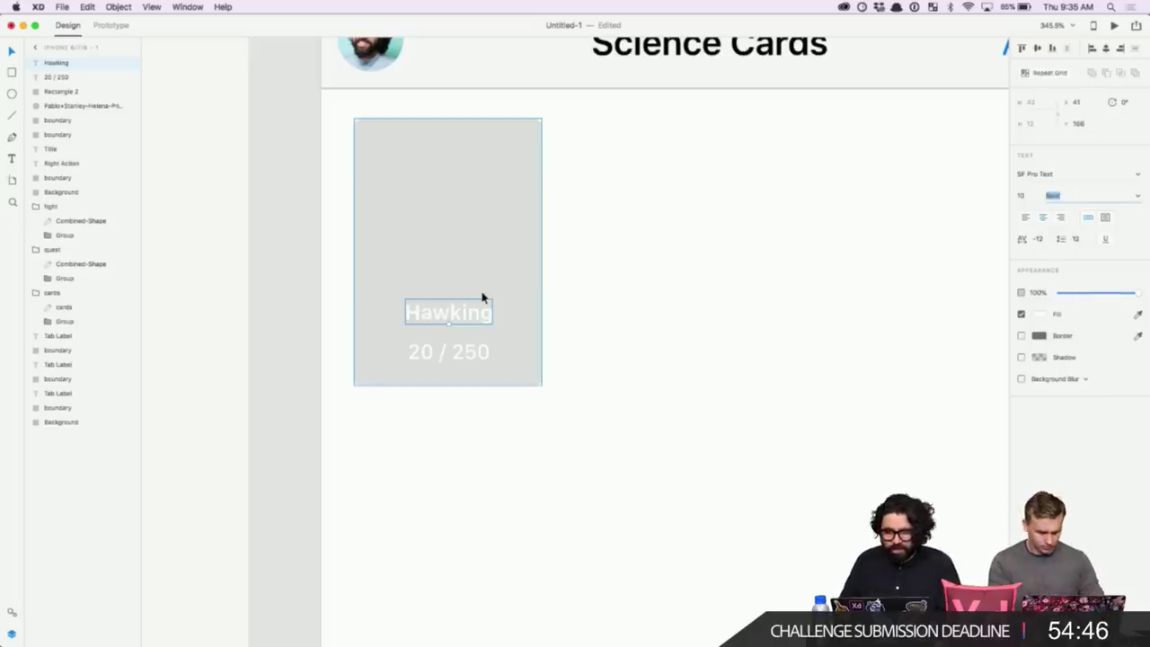
- Darken the card rectangle's fill to a medium grey so the white texts stand out
scroll(481, 298, "up", 3)
left_click(520, 200)
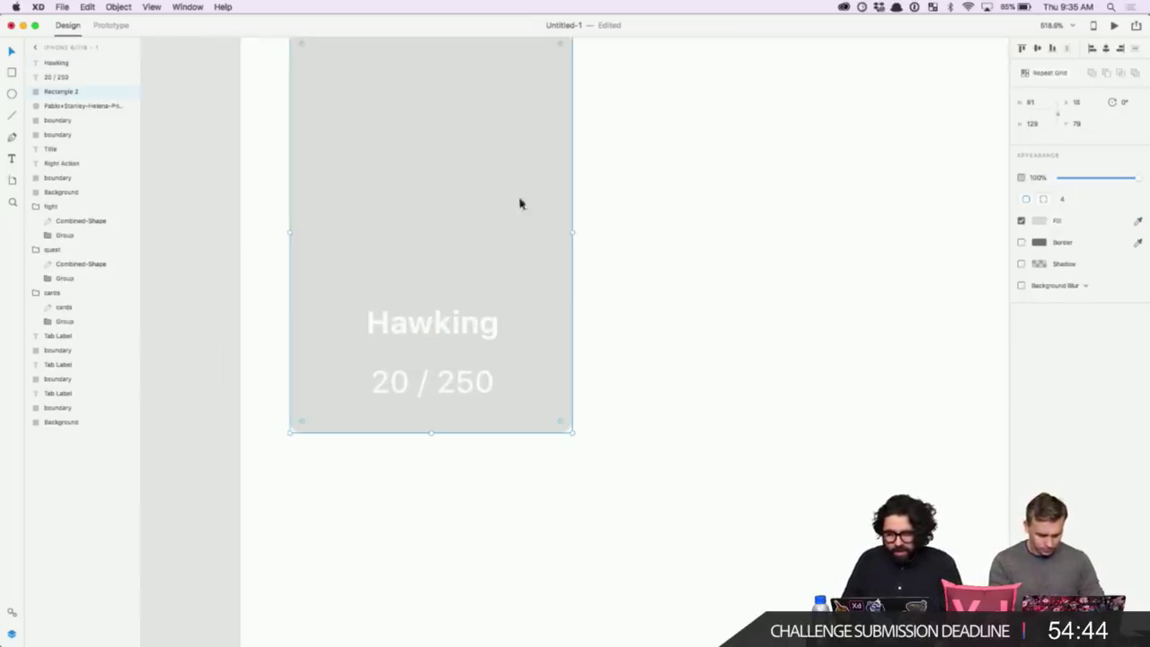
left_click(1039, 221)
left_click_drag(915, 202, 869, 198)
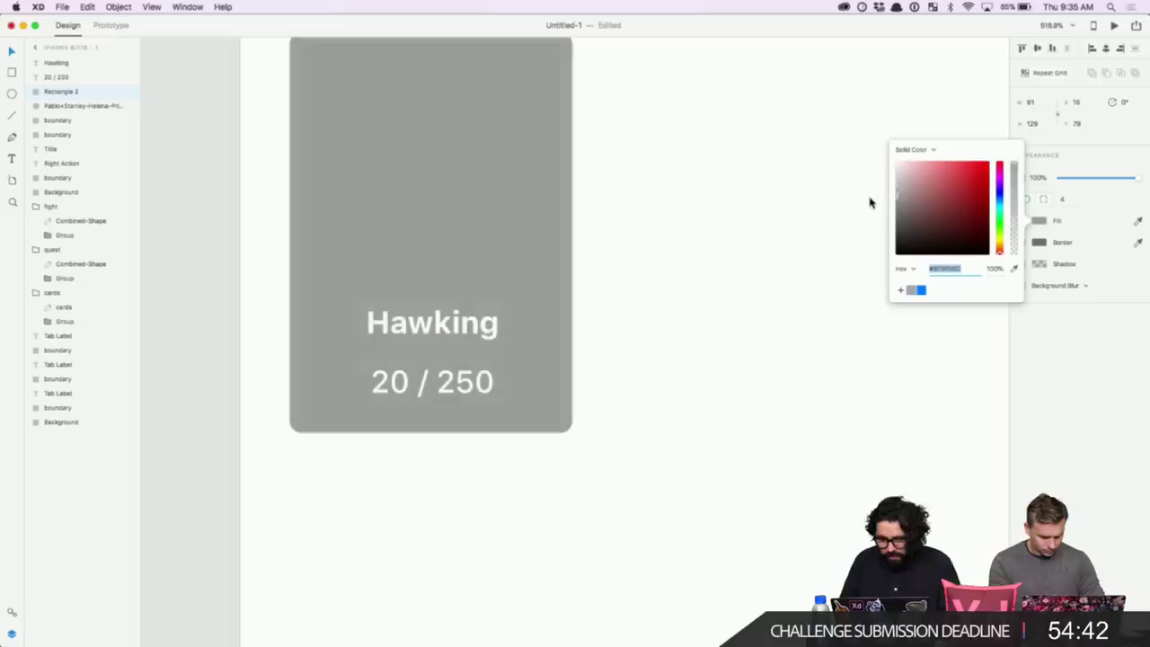
left_click(767, 390)
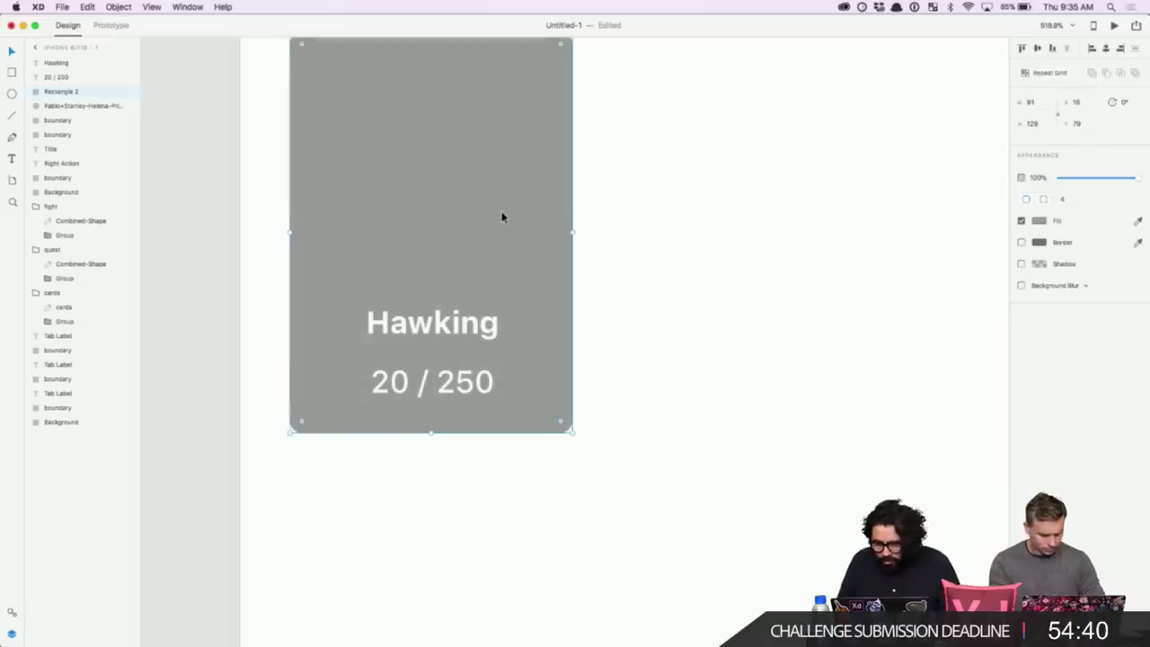
left_click(1040, 221)
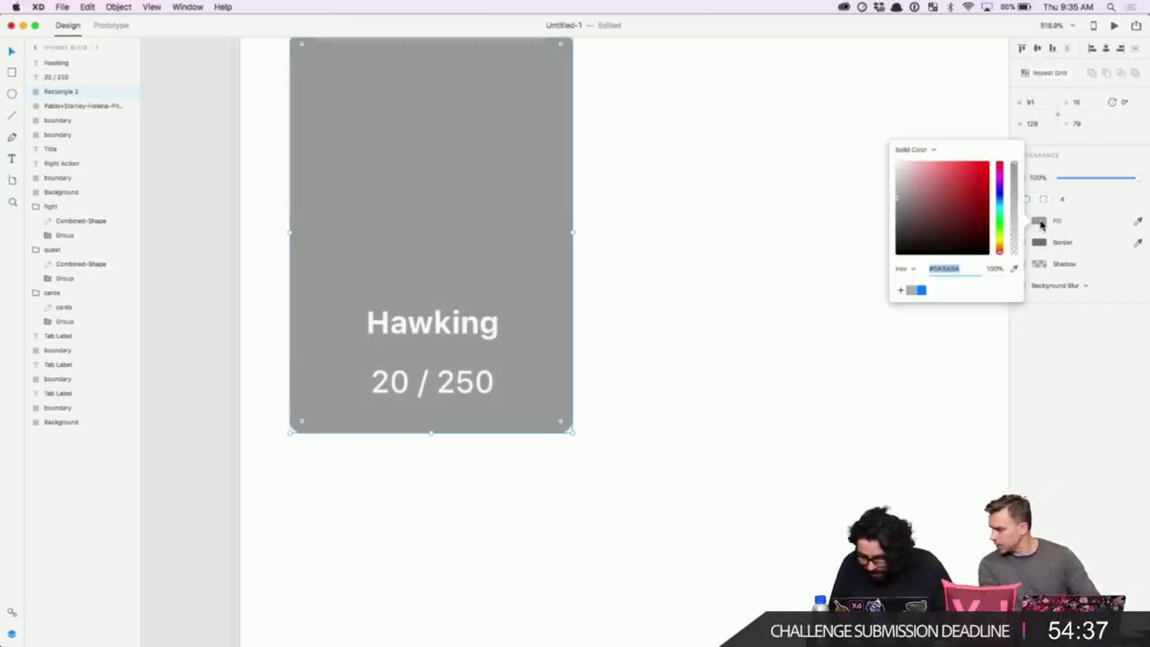
left_click(898, 371)
scroll(896, 371, "down", 5)
left_click(708, 287)
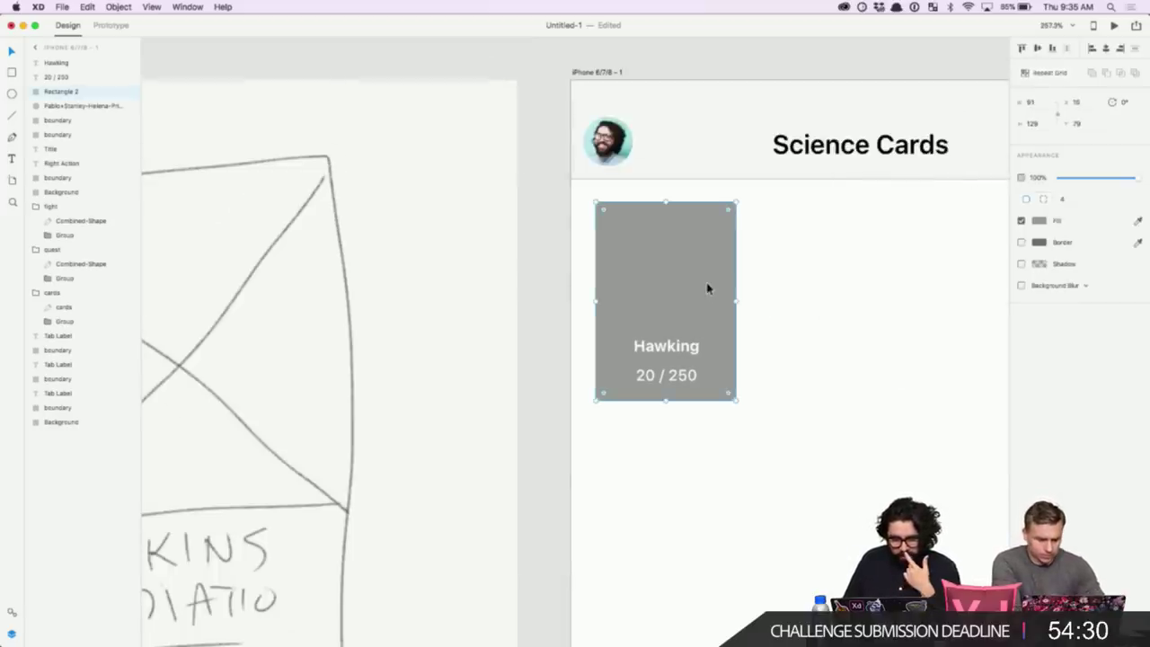
left_click_drag(668, 202, 667, 246)
key("super+z")
left_click(812, 250)
- Duplicate the card rectangle and shorten the copy from its top edge to about 78 high, starting at Y 130
left_click(700, 257)
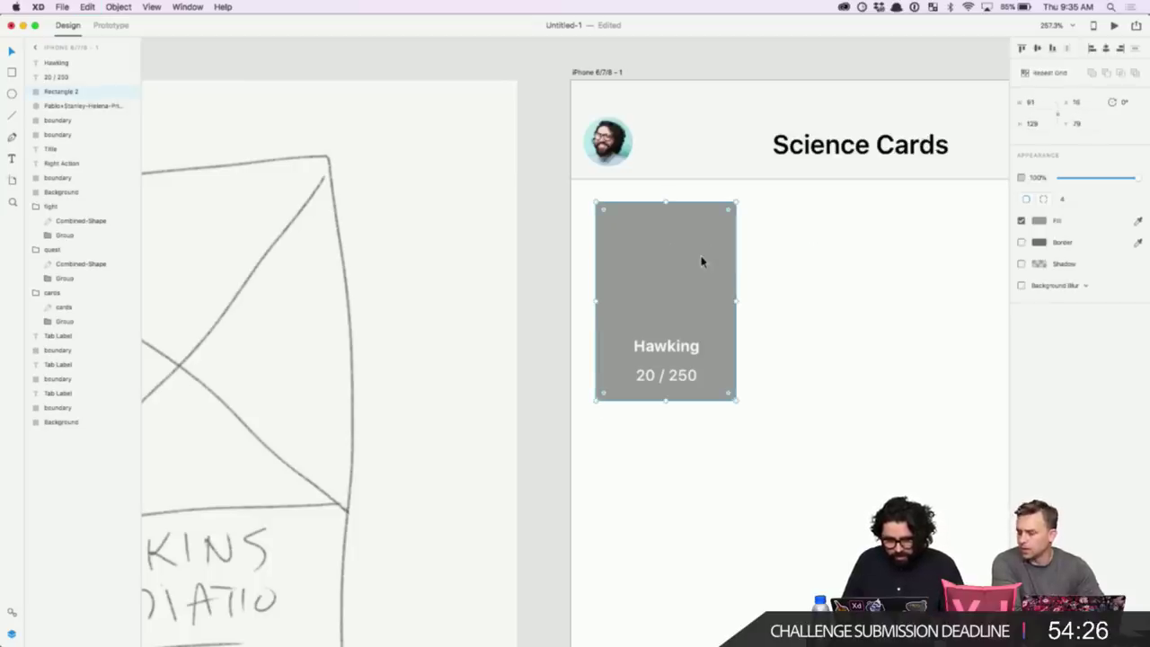
key("super+d")
left_click_drag(664, 202, 677, 280)
- Change the fill of the shorter rectangle copy to a linear gradient
left_click(1039, 222)
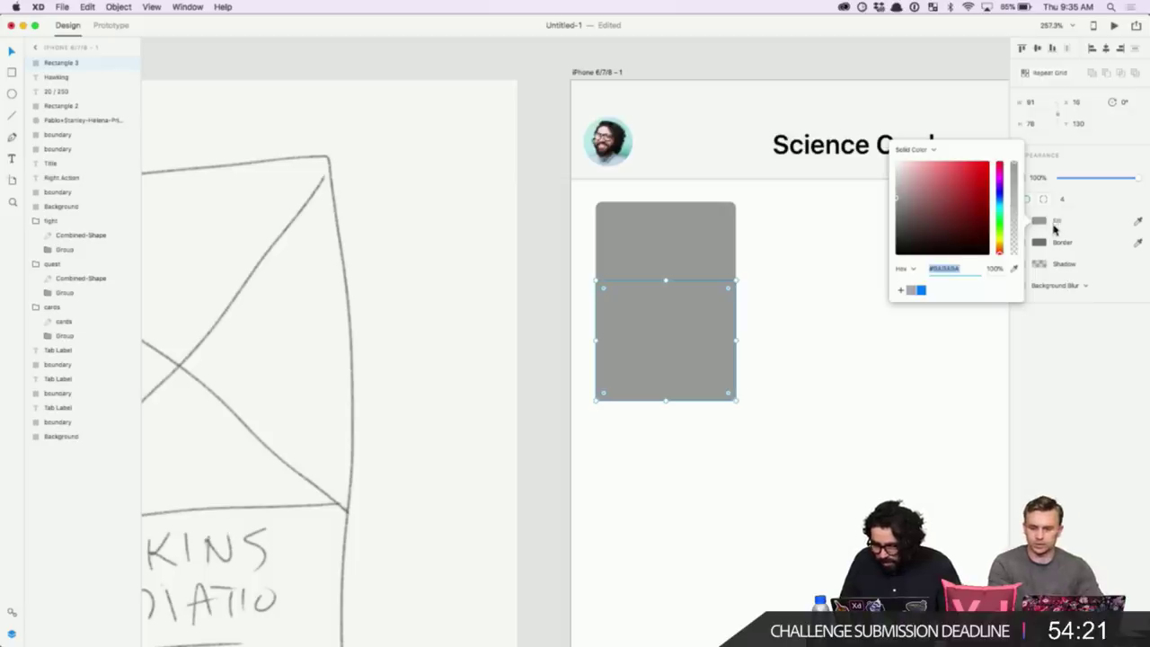
left_click(930, 150)
left_click(943, 158)
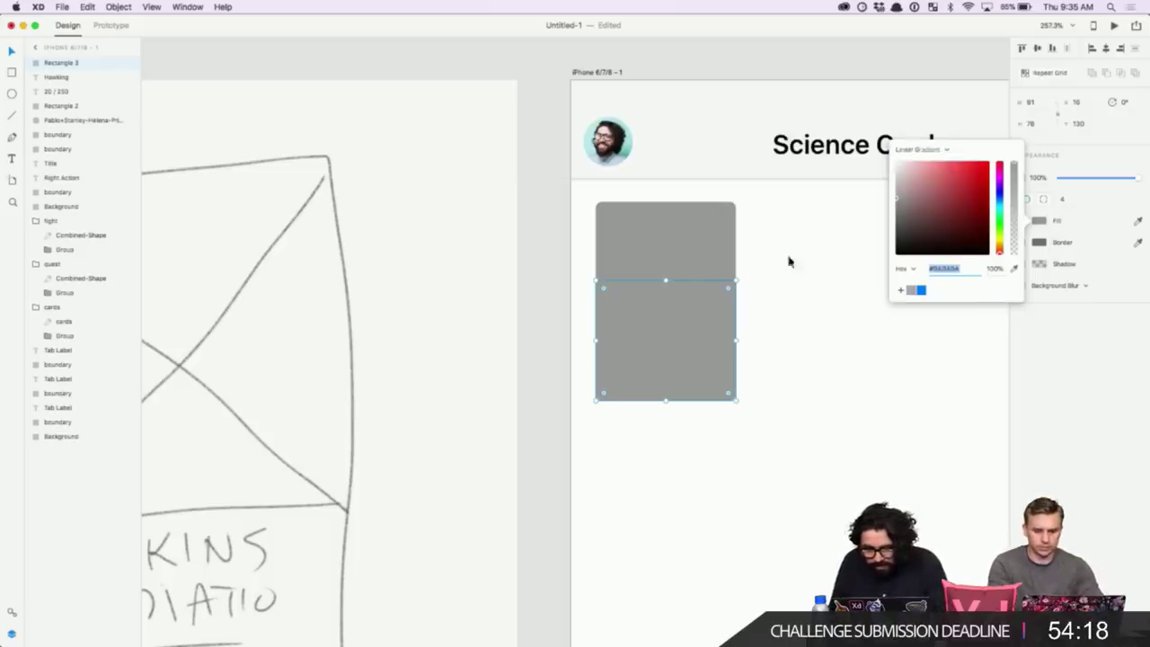
left_click(784, 320)
left_click(675, 339)
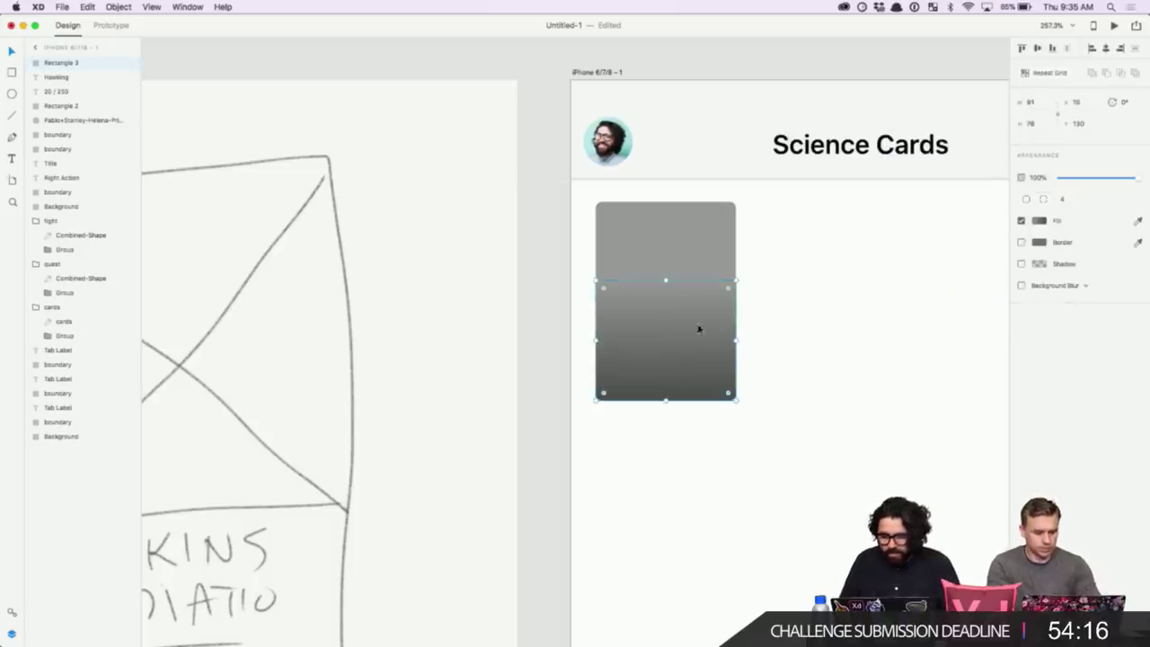
- Set both colour stops of the shorter rectangle's gradient to black
scroll(767, 319, "up", 3)
left_click(1039, 221)
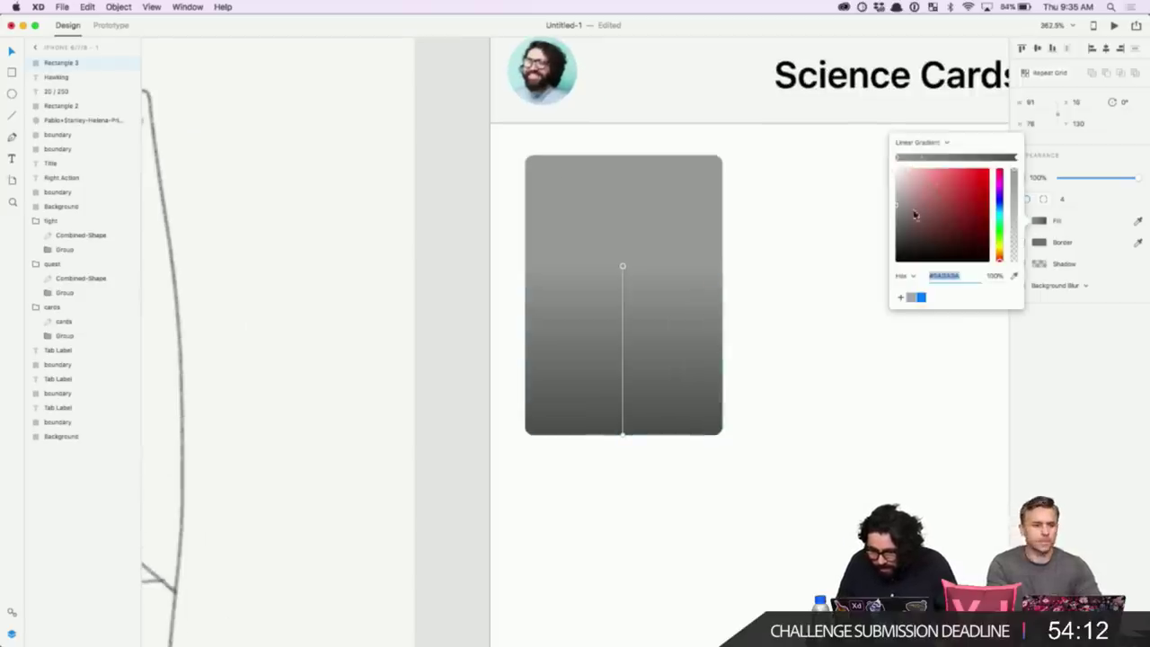
left_click_drag(913, 214, 871, 292)
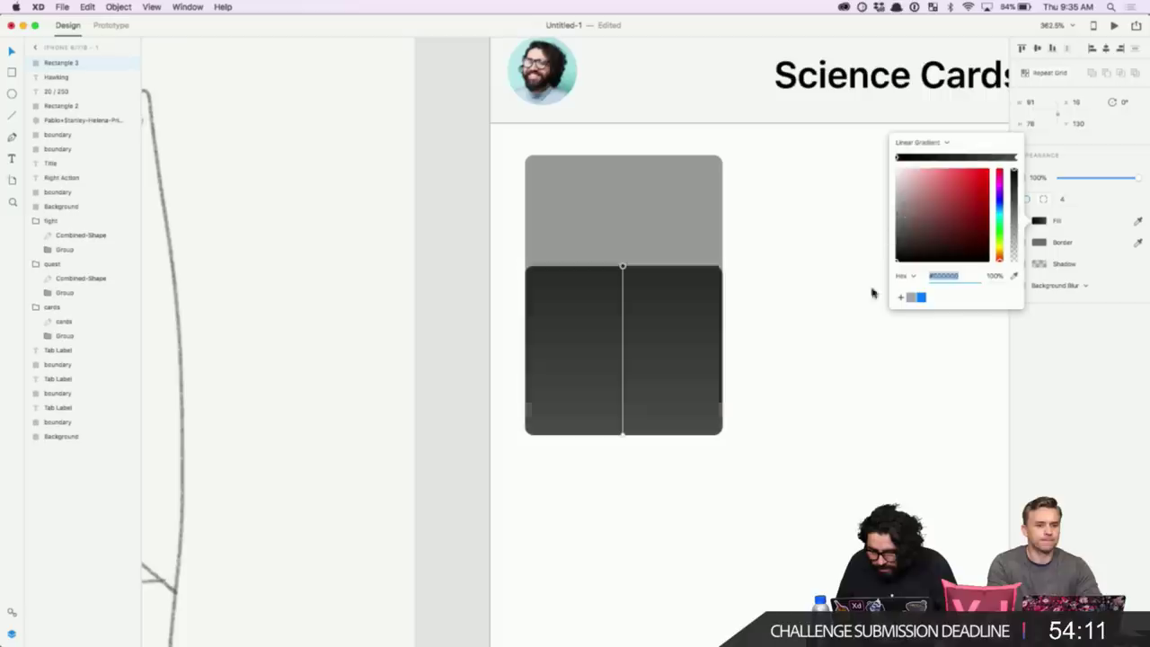
left_click(1008, 158)
left_click_drag(932, 232, 860, 307)
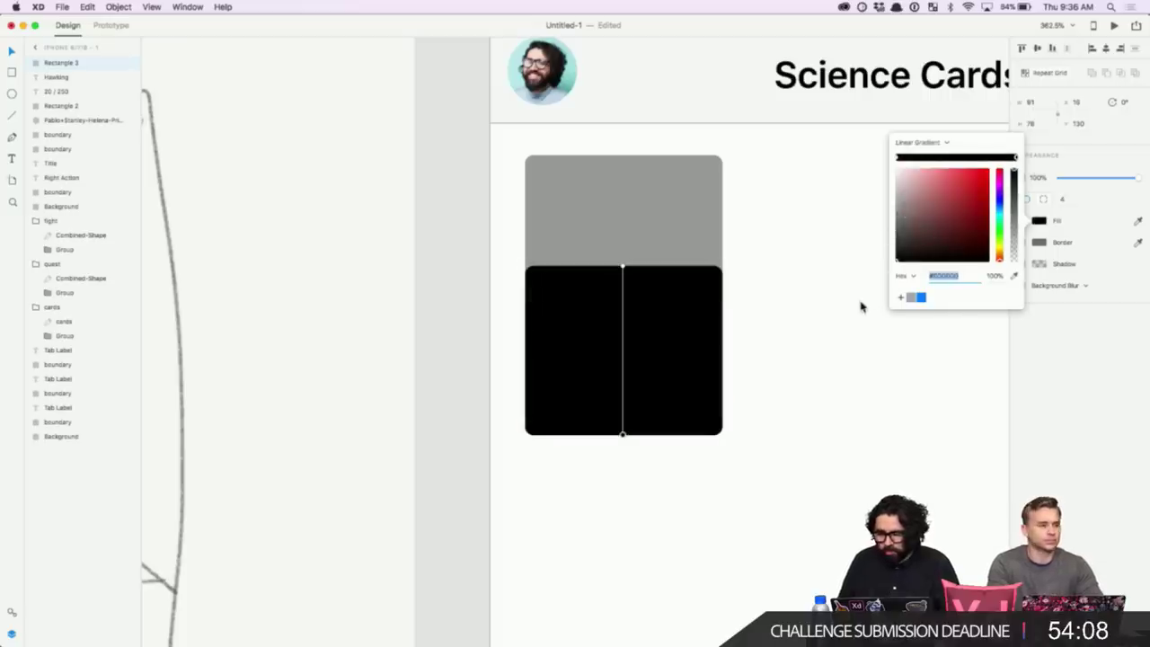
left_click(782, 370)
- Send both card rectangles to the back, behind the "Hawking" and "20 / 250" texts
left_click(636, 329)
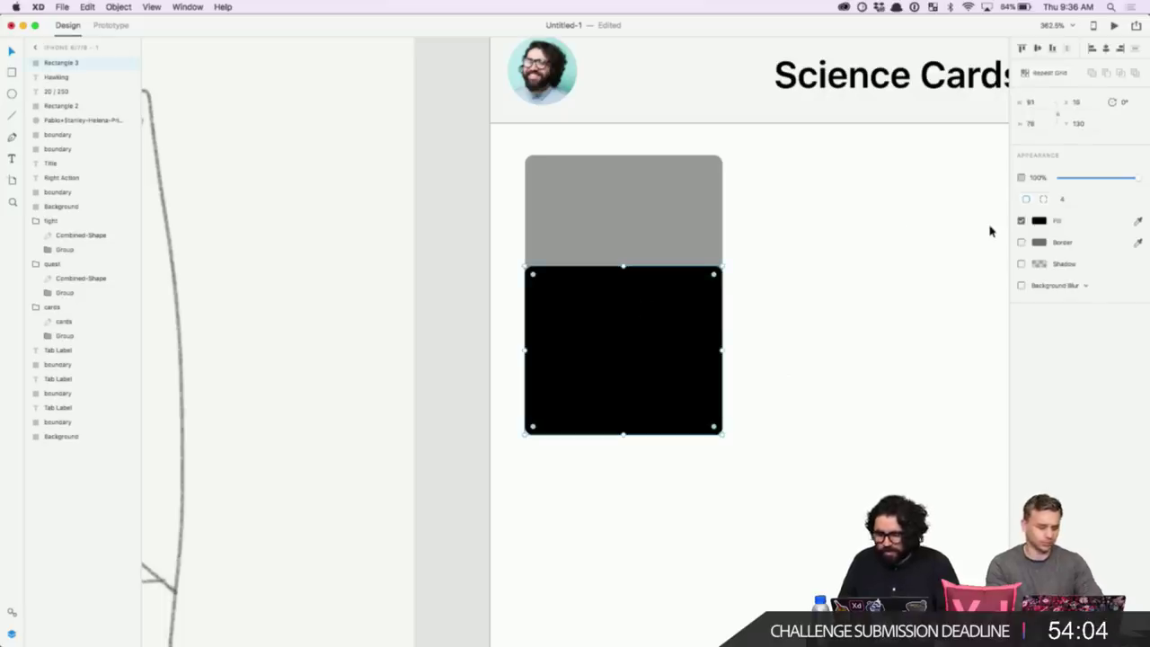
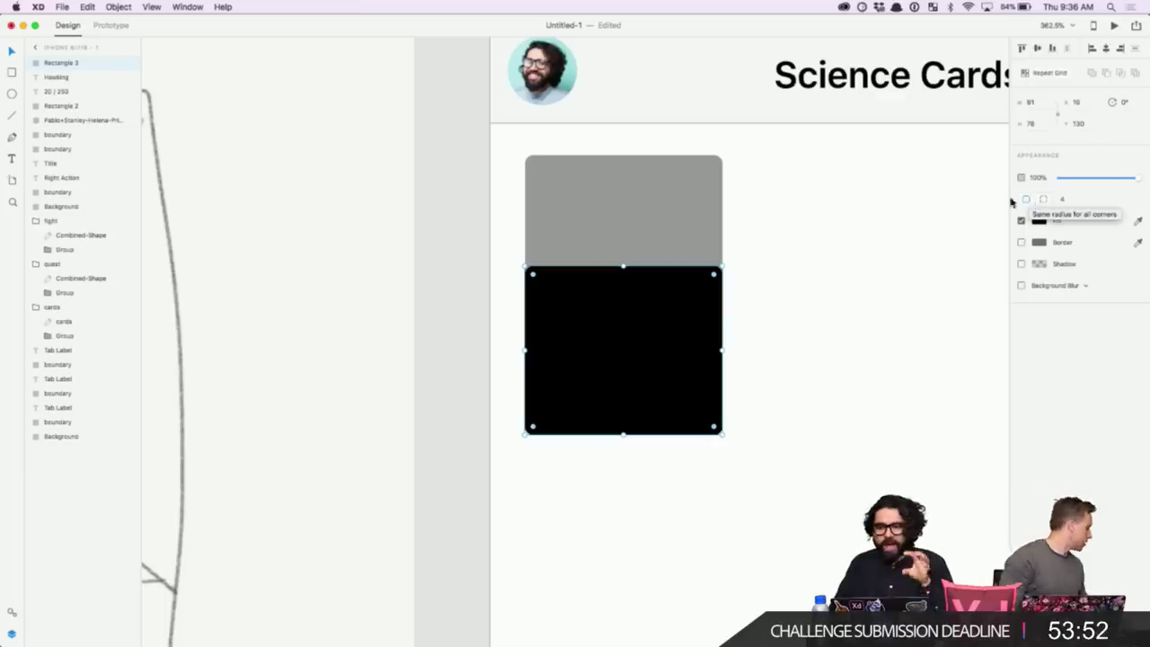
left_click(670, 216, "shift")
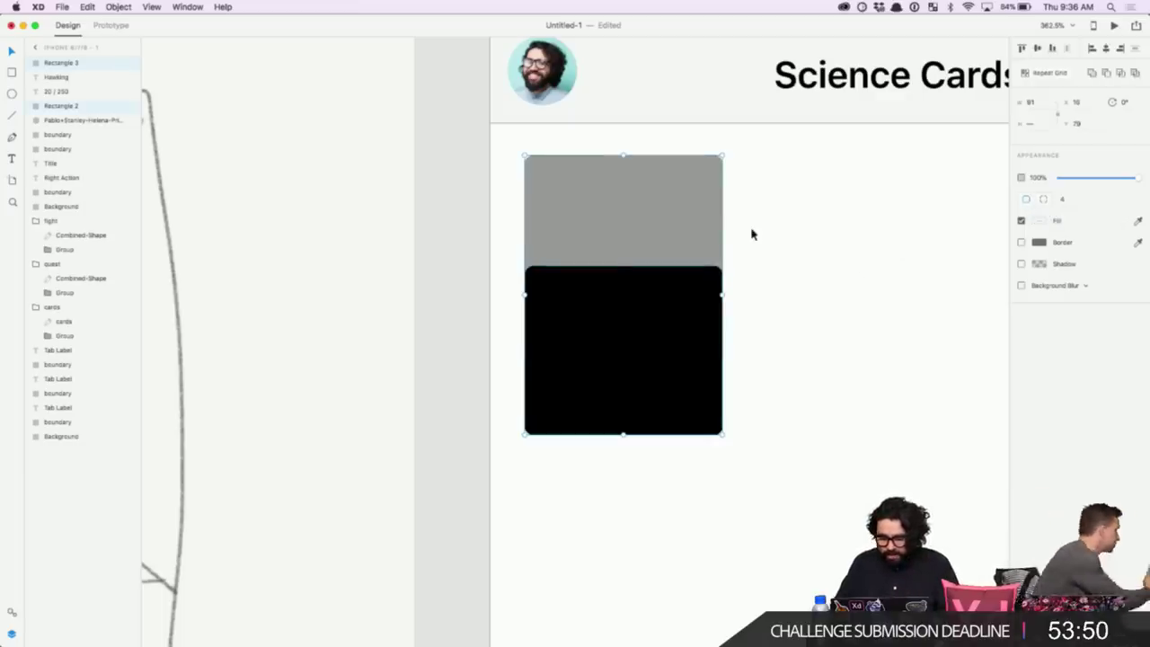
key("super+shift+bracketleft")
left_click(775, 323)
left_click(659, 354)
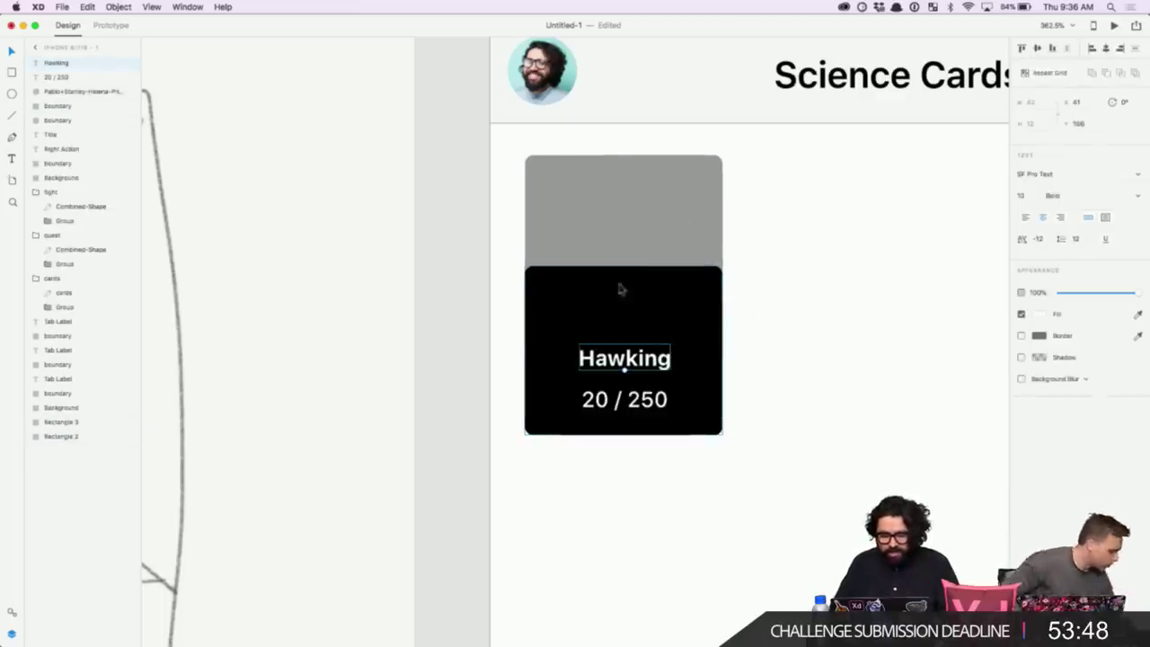
left_click(662, 285)
left_click(645, 363)
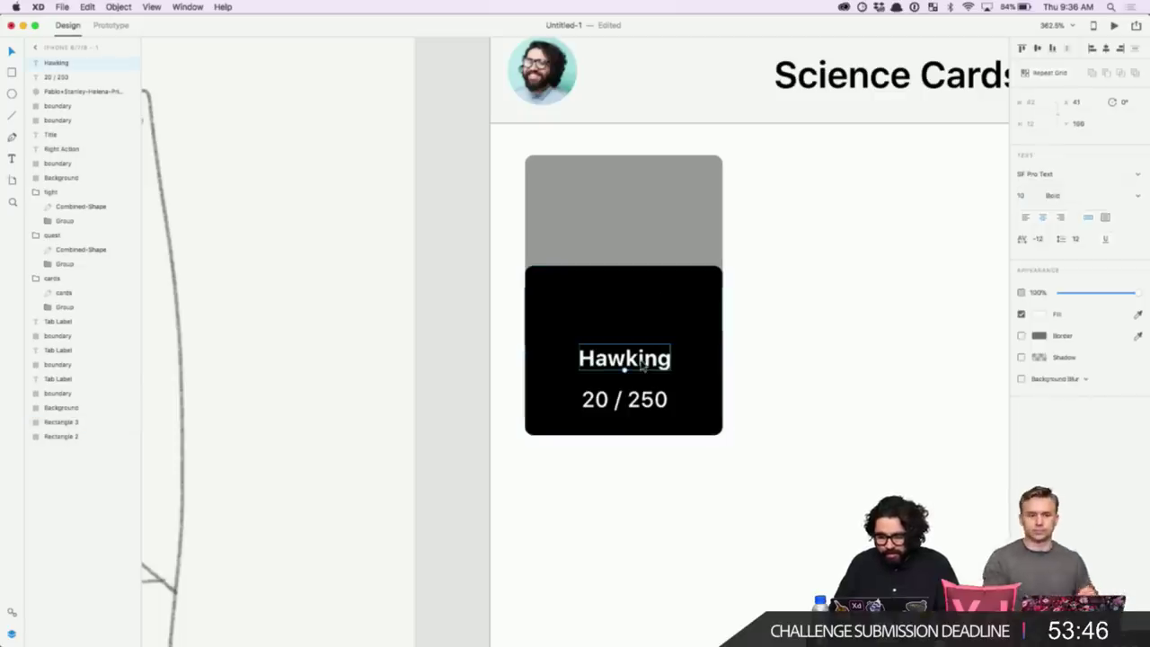
- Increase the font size of the "Hawking" text to 12
left_click(1022, 195)
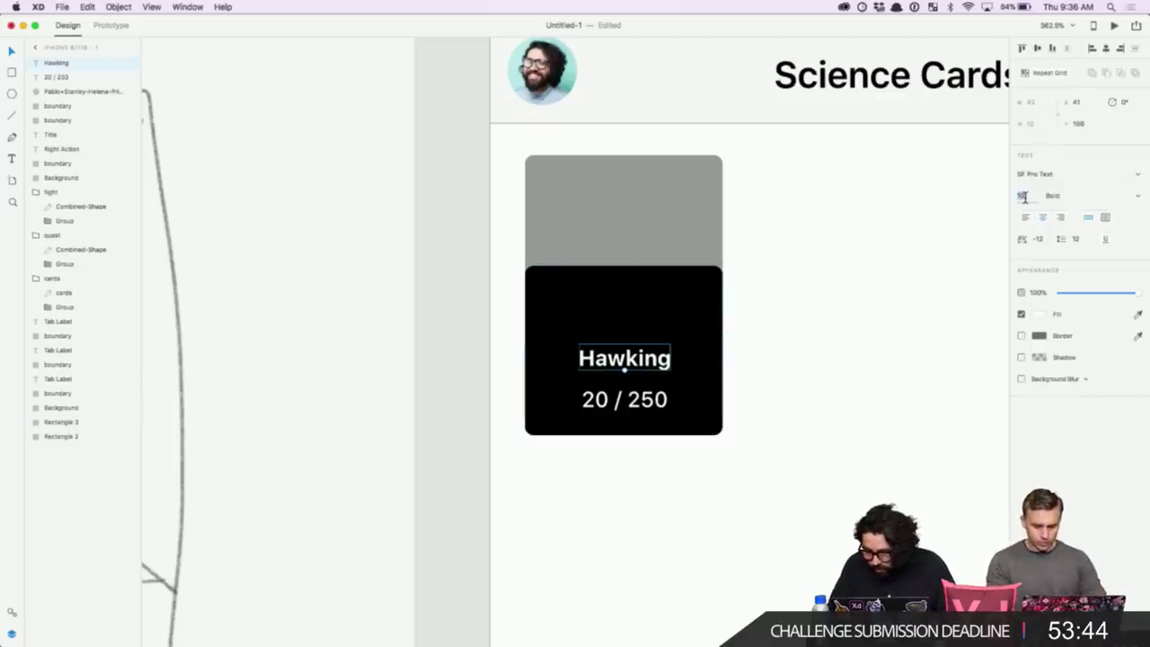
key("Up")
key("Up")
key("Up")
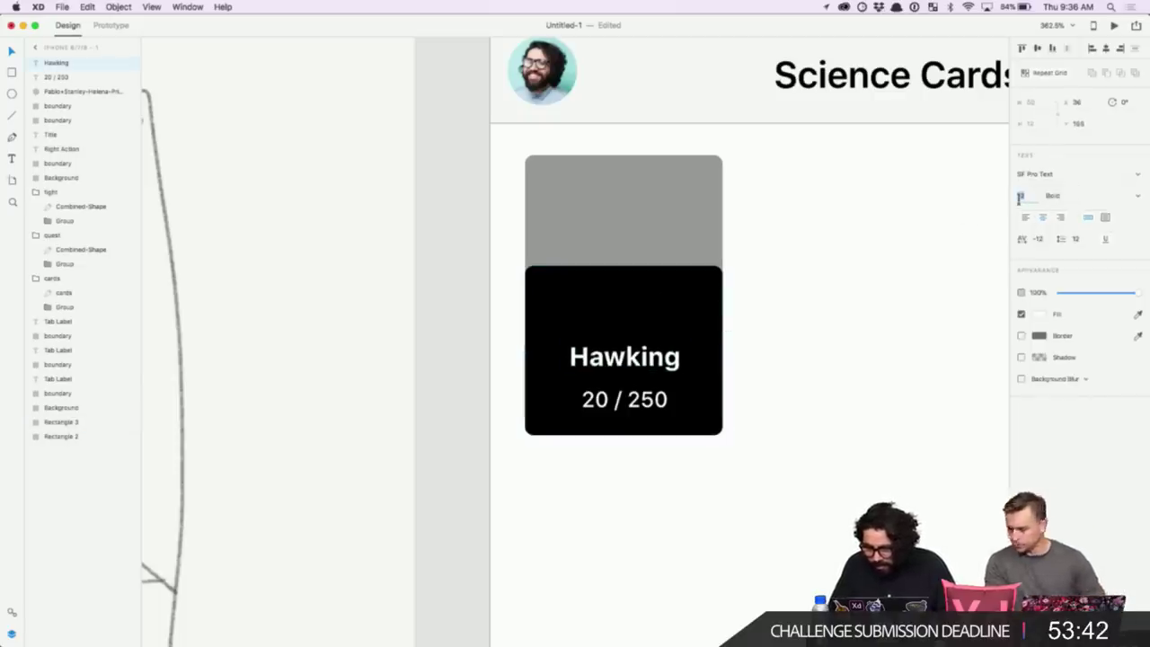
left_click(834, 306)
- Set the opacity of the upper gradient stop on the shorter black rectangle to 0%
left_click(628, 293)
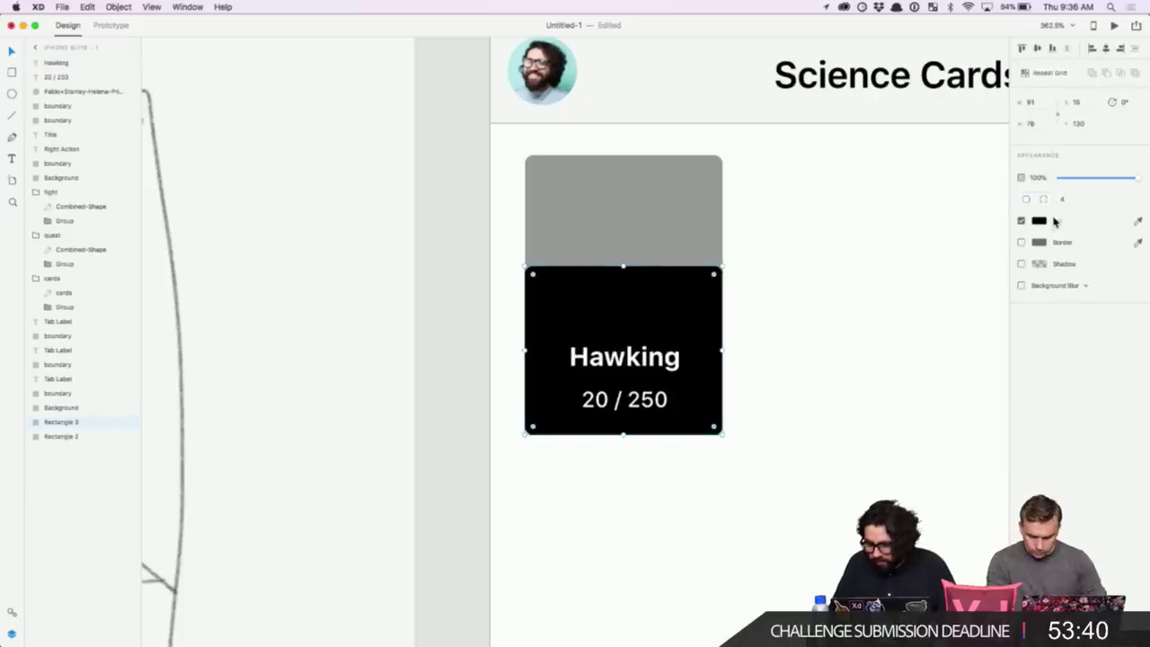
left_click(1039, 220)
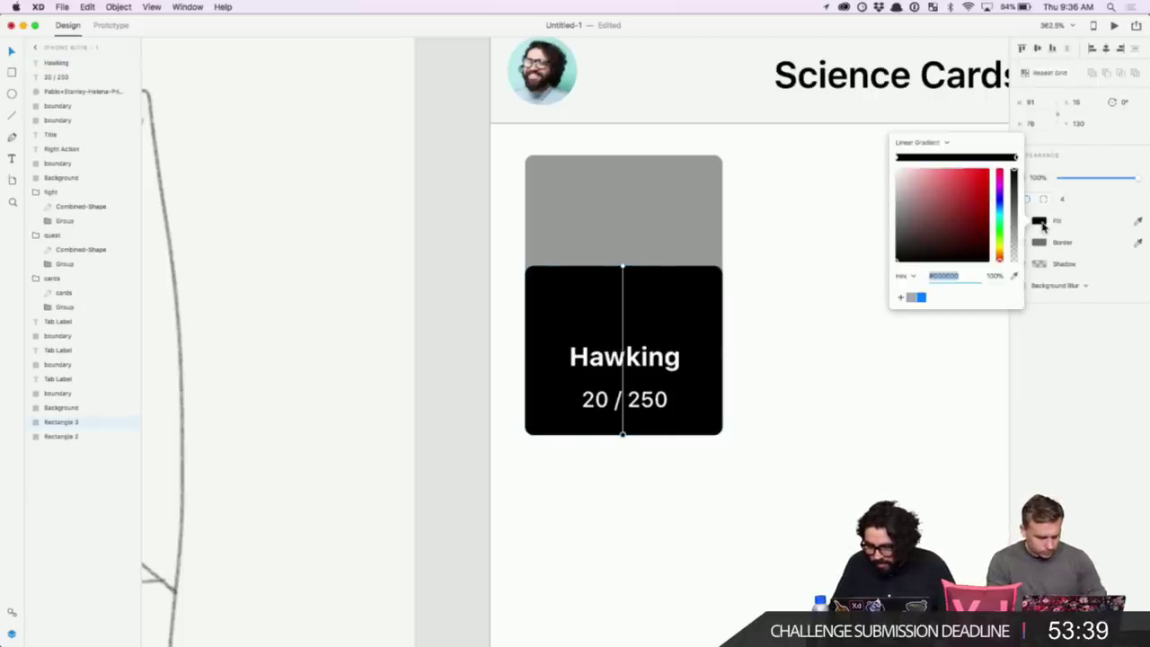
left_click(901, 158)
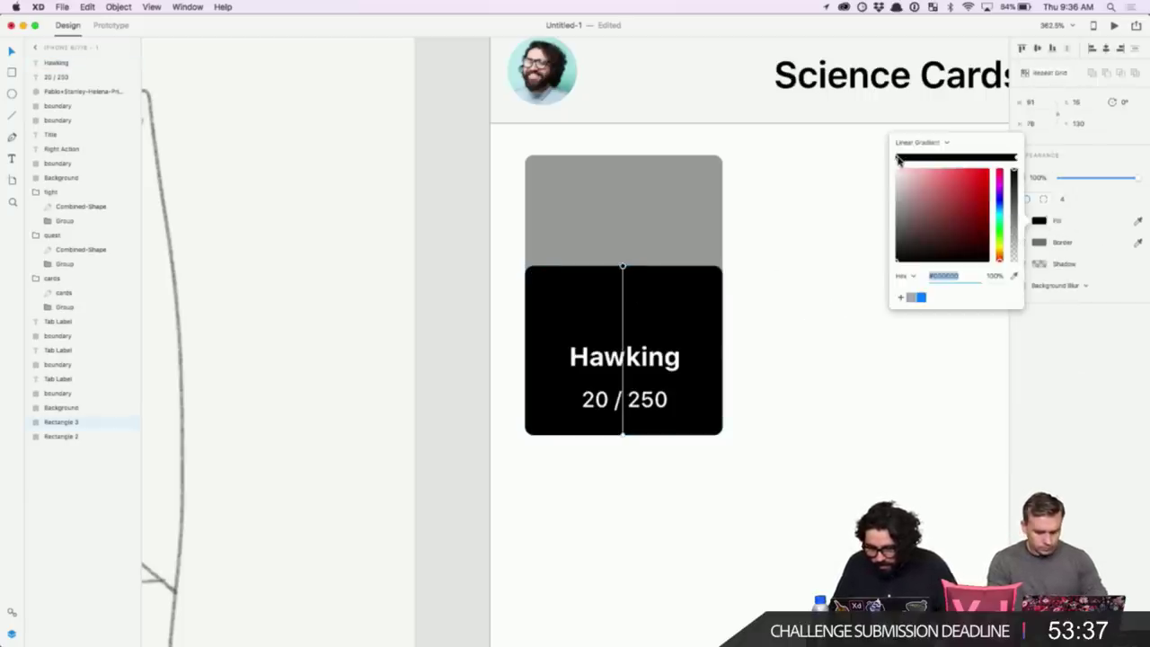
left_click(1014, 158)
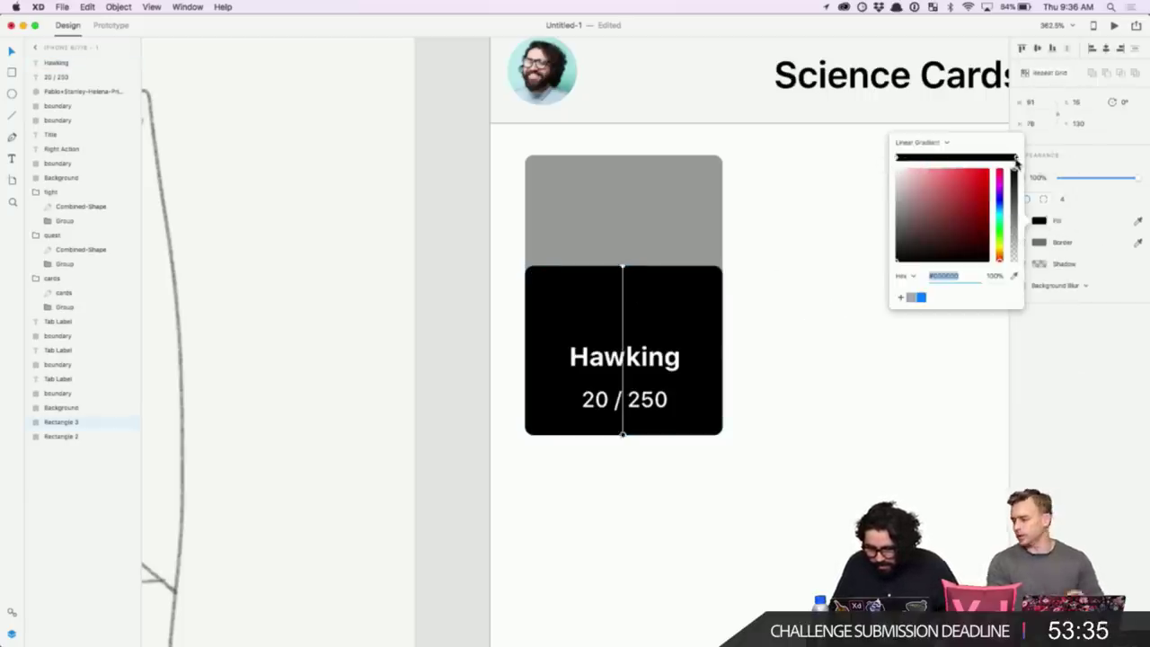
left_click(897, 158)
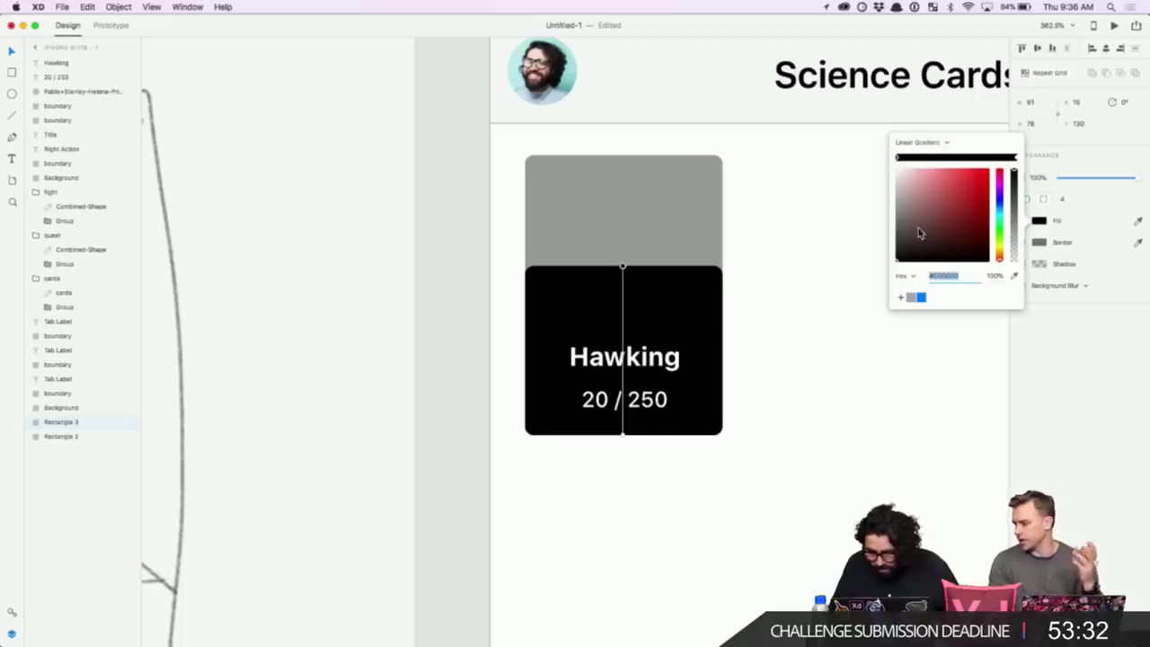
left_click(991, 277)
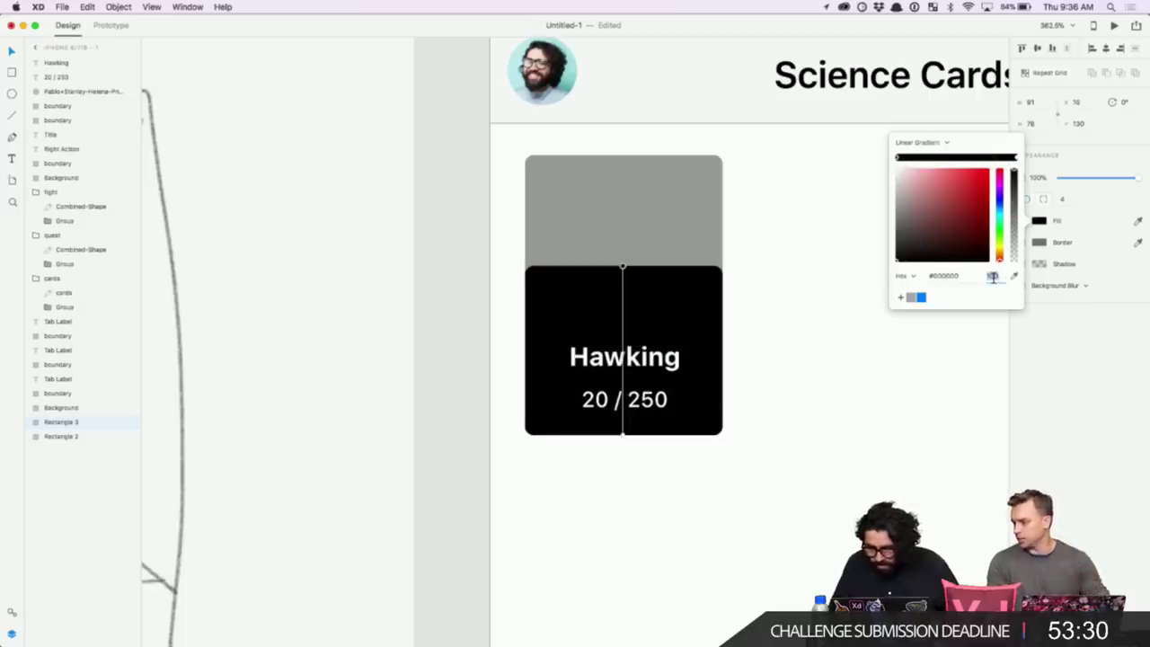
type("0")
key("Return")
left_click(795, 449)
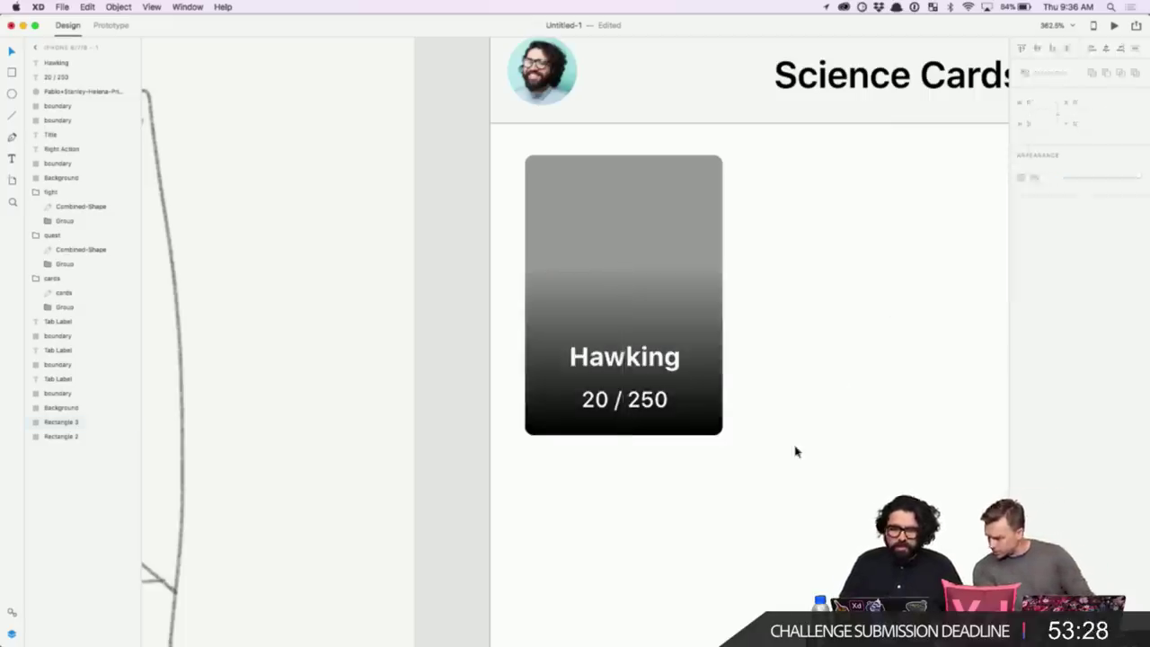
- Set the opacity of the lower black gradient stop on the shorter rectangle to 60%
left_click(700, 430)
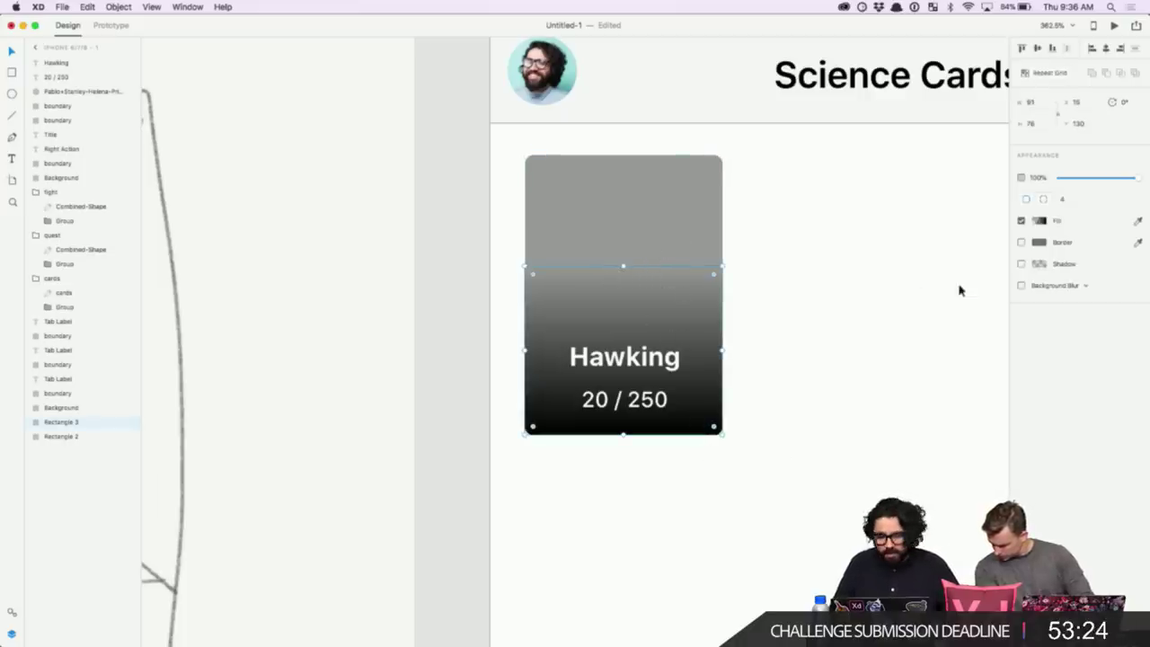
left_click(1039, 220)
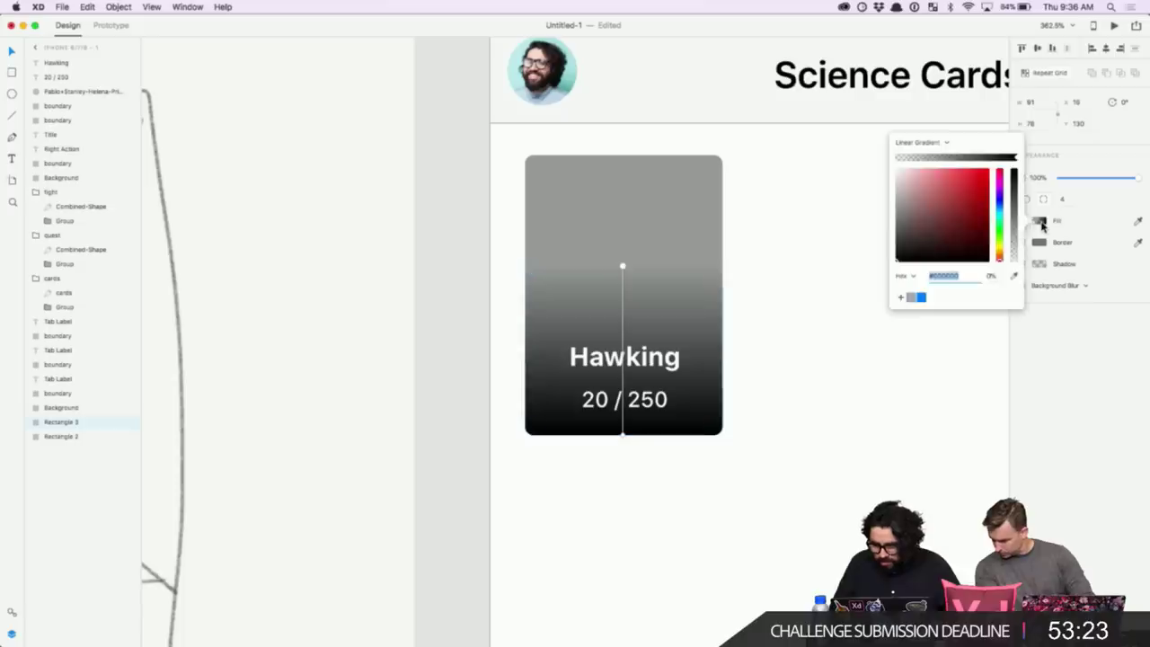
left_click(1017, 158)
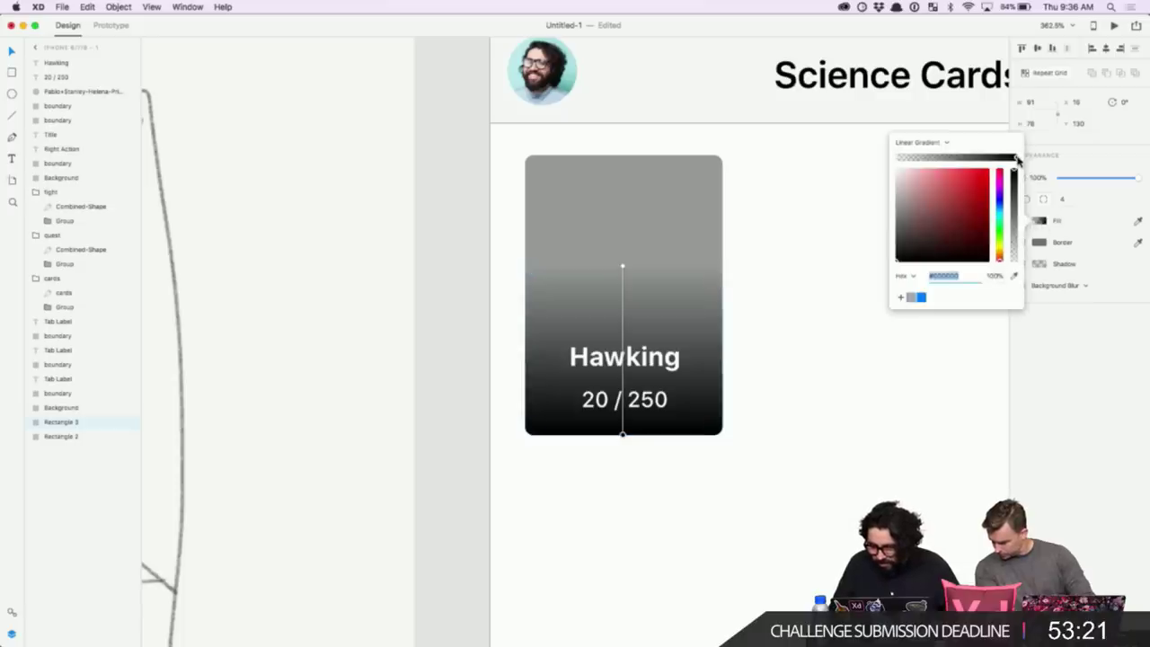
left_click(995, 275)
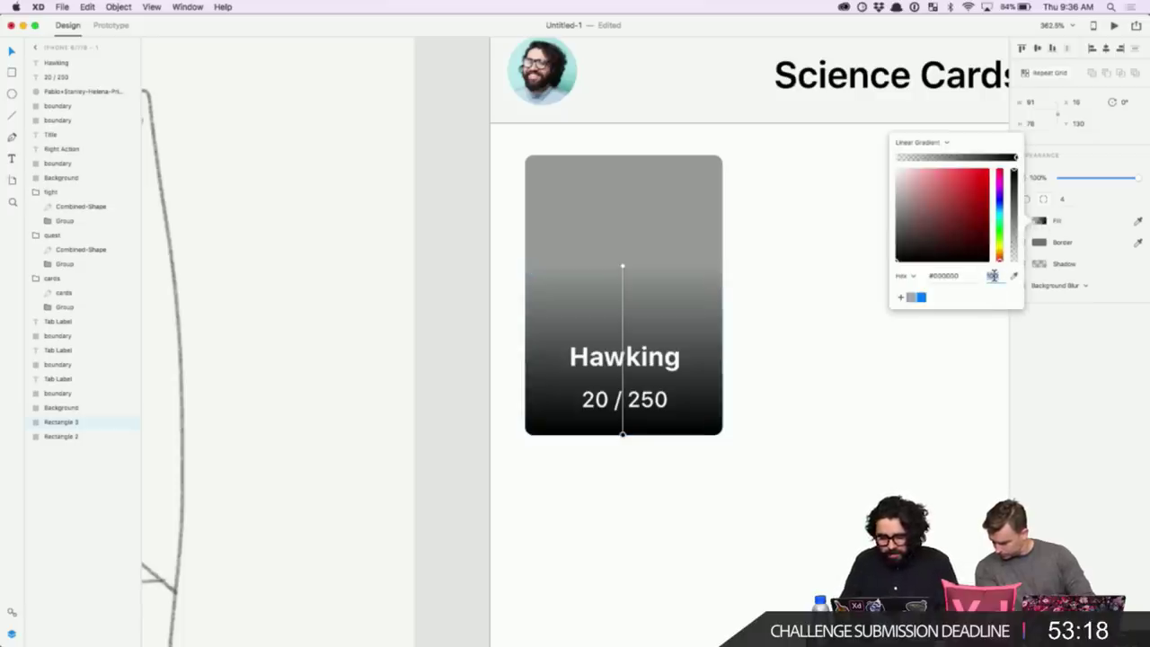
type("60")
key("Return")
left_click(794, 467)
left_click(636, 195)
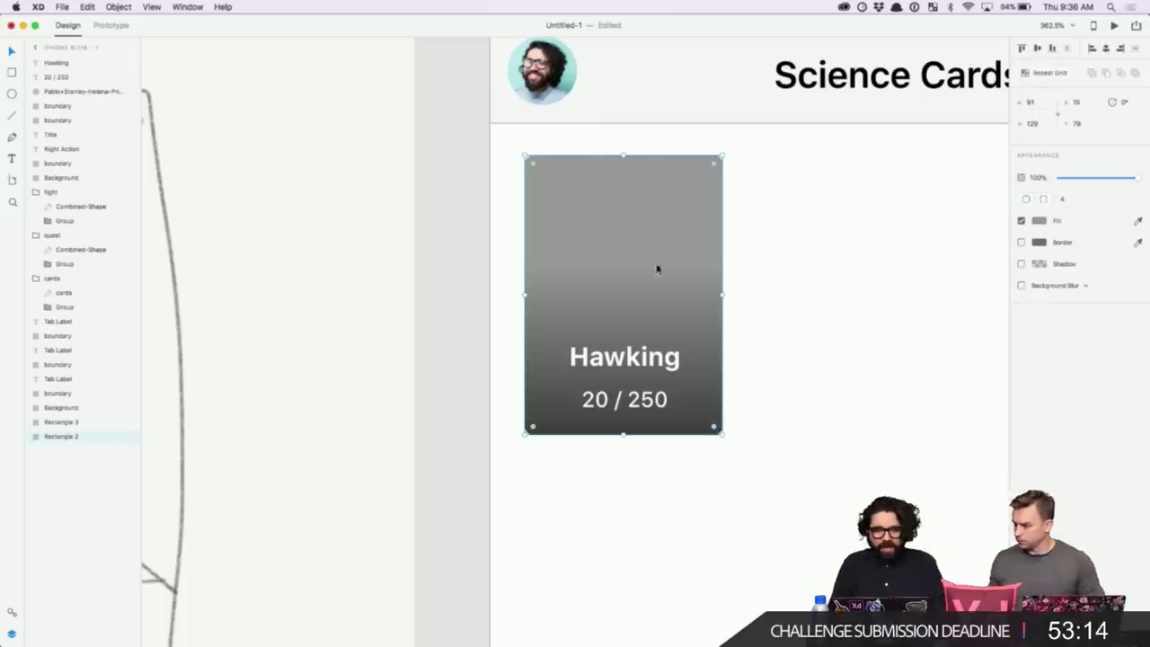
left_click(643, 293)
left_click(654, 186)
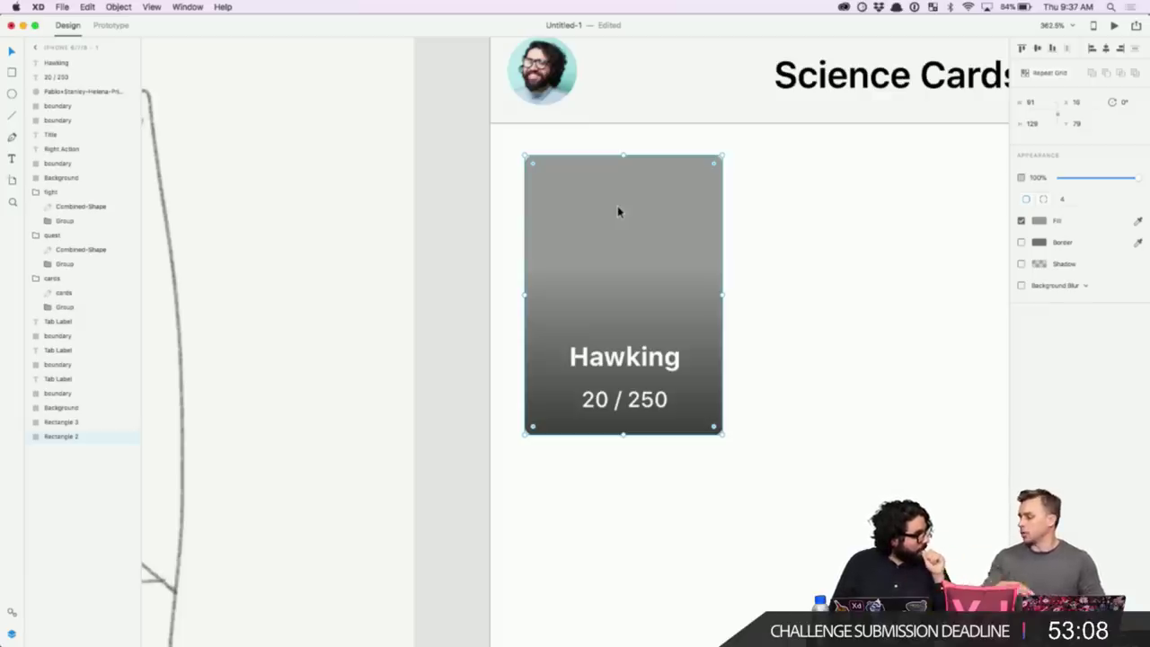
left_click(762, 234)
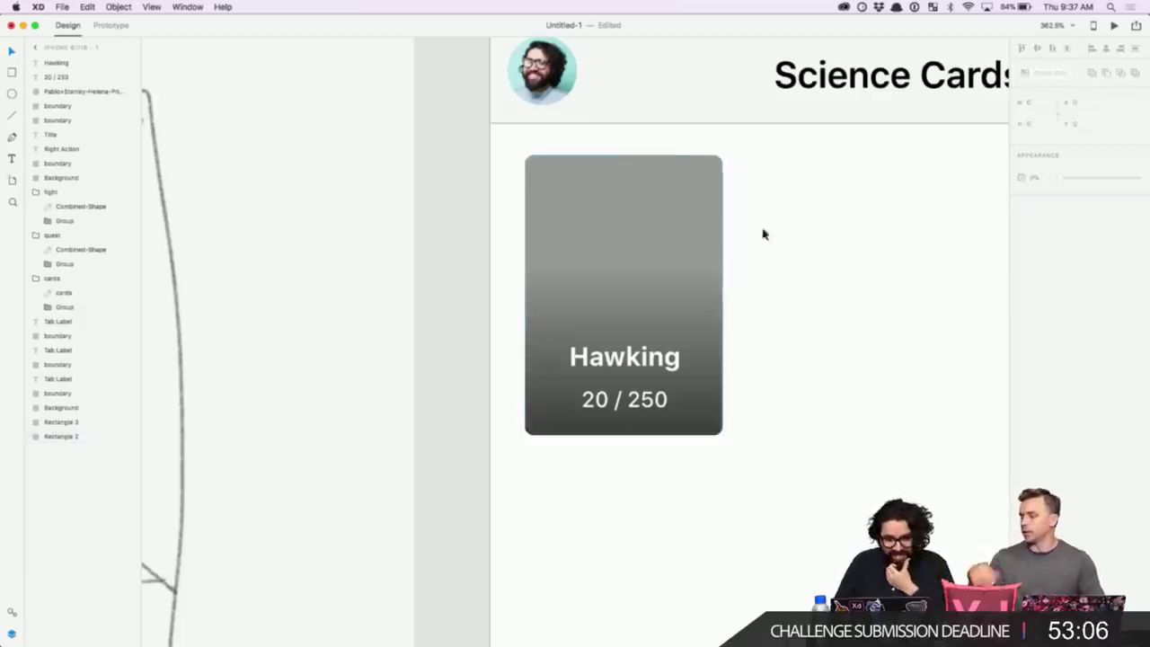
- Save the gradient fill of the shorter overlay rectangle as a colour in the document's assets
left_click(603, 317)
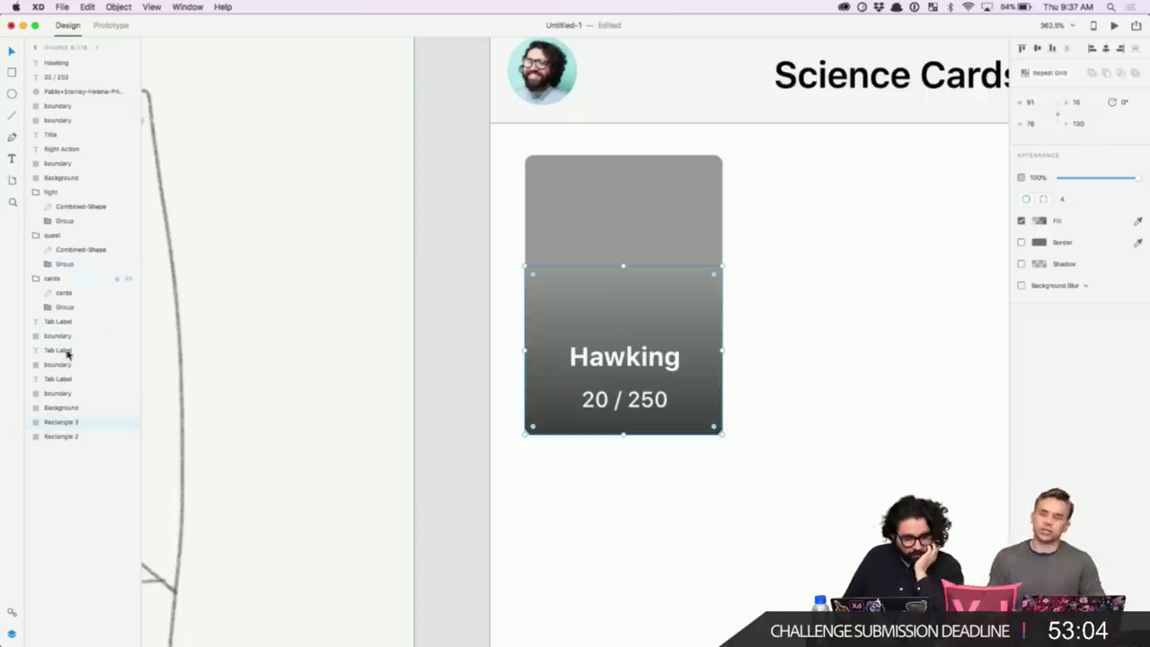
left_click(12, 631)
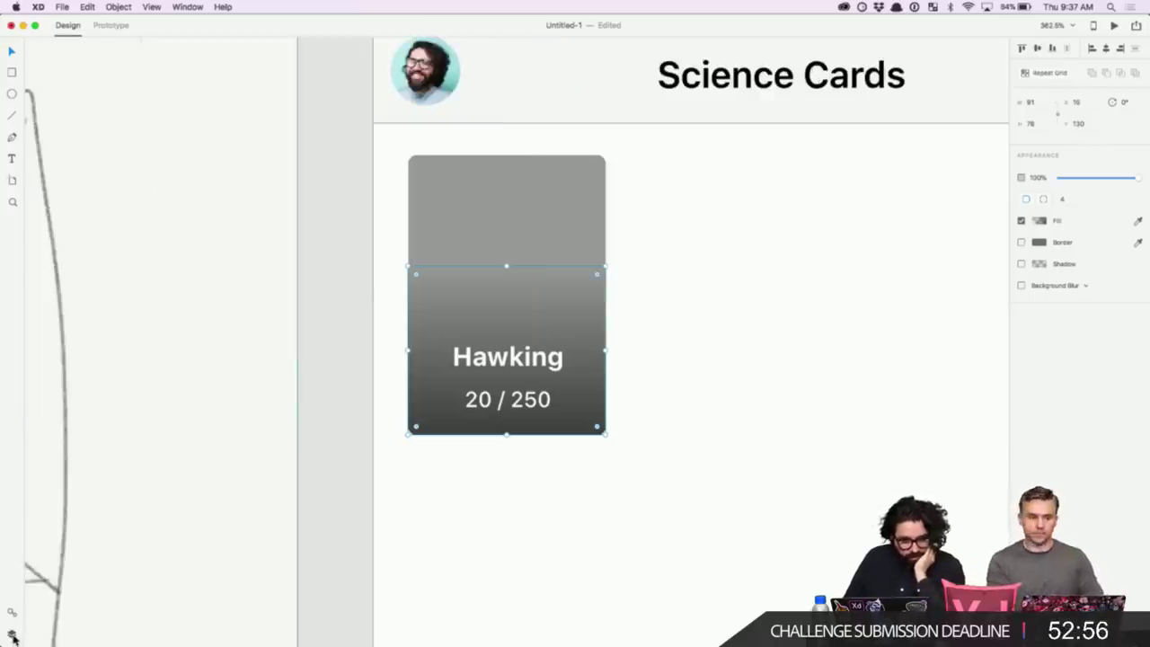
left_click(13, 632)
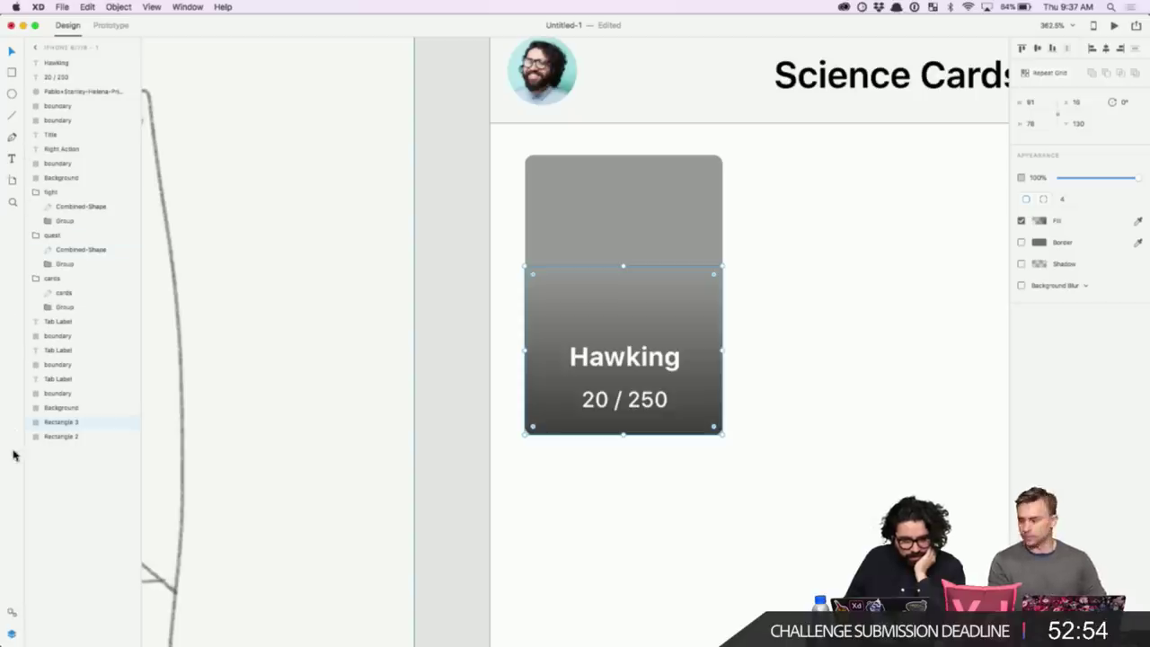
left_click(14, 614)
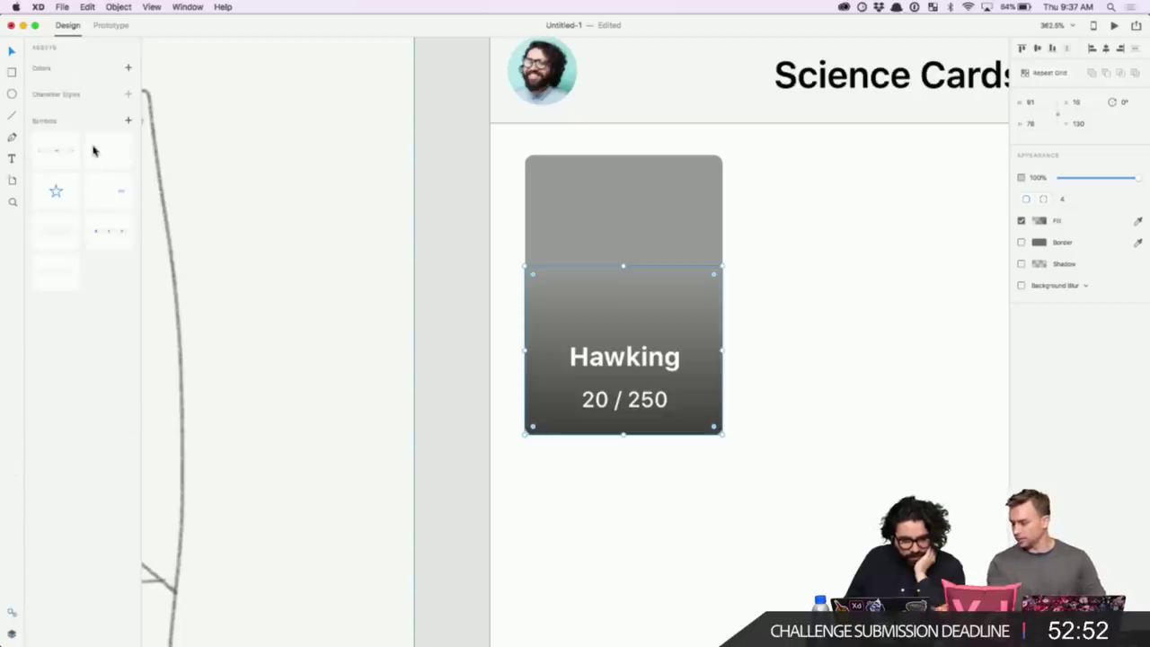
left_click(129, 69)
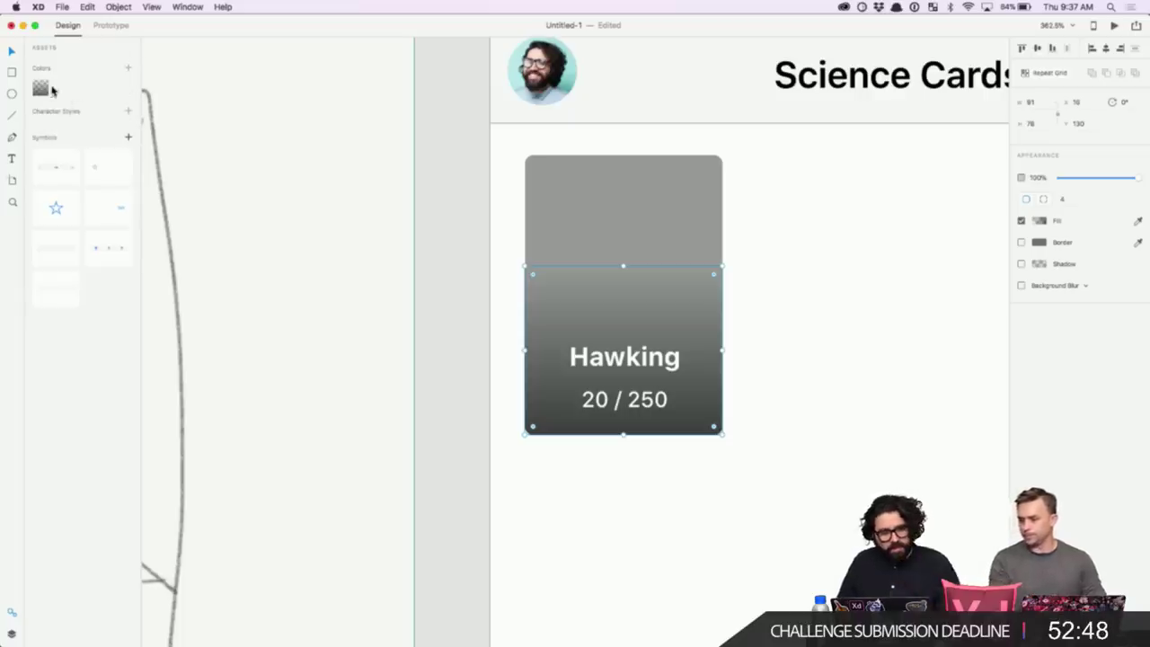
- Nudge "Hawking" closer to "20 / 250" and move both texts down on the card, with "Hawking" at Y 170
left_click(646, 184)
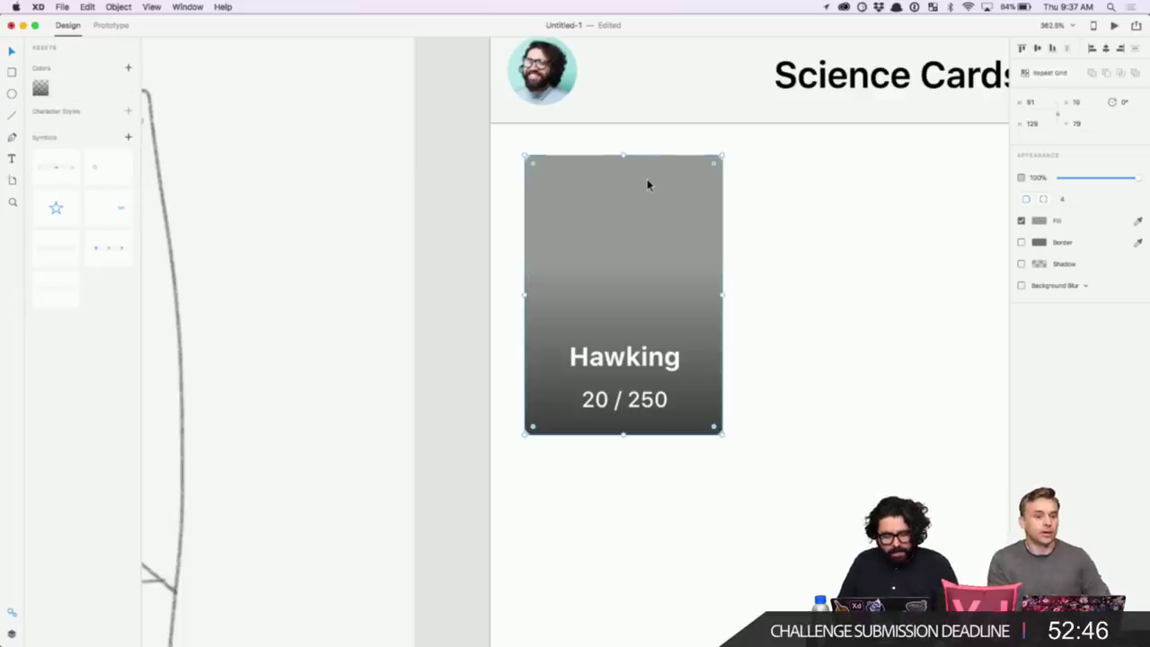
left_click(640, 410)
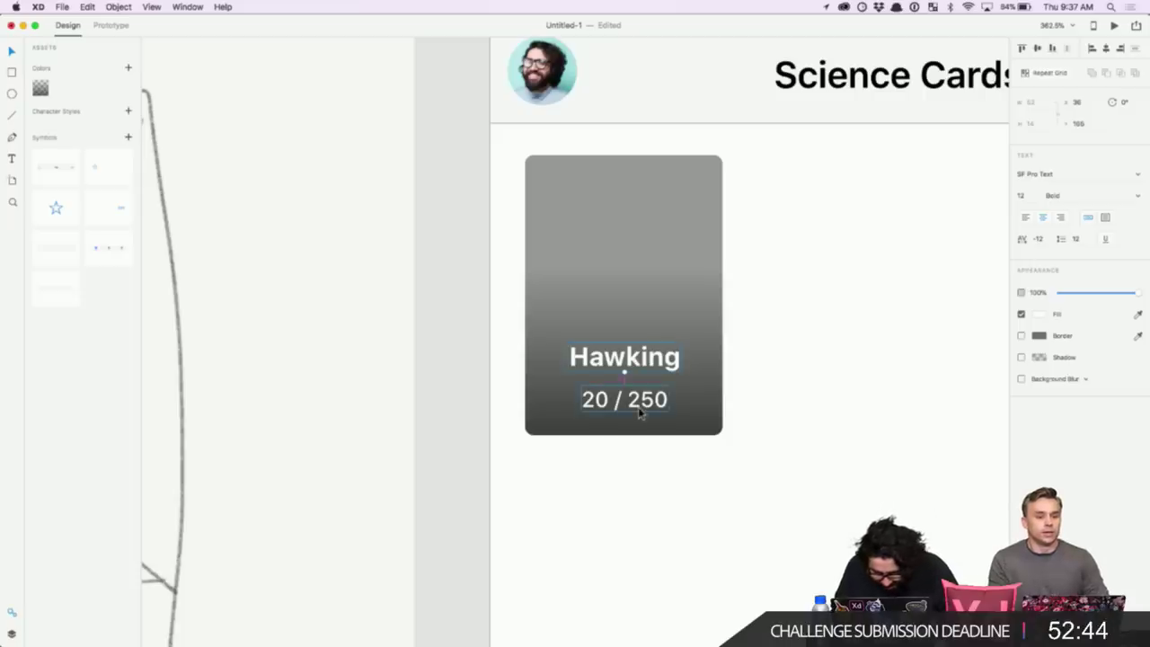
key("Down")
key("Down")
left_click(639, 411)
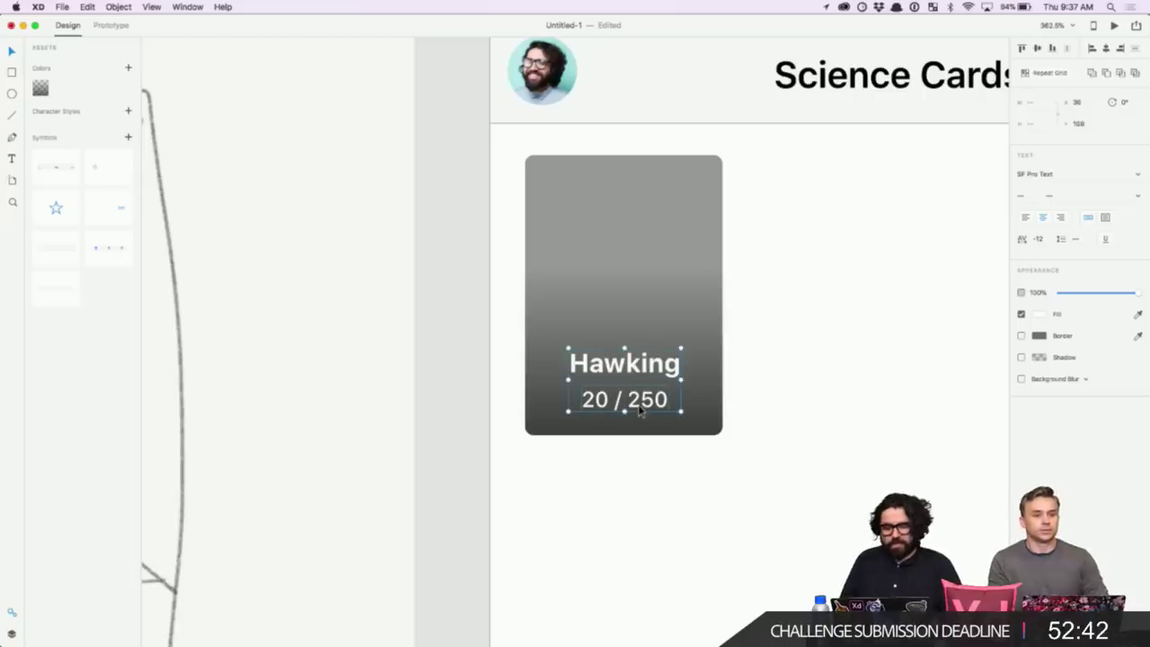
key("Down")
key("Down")
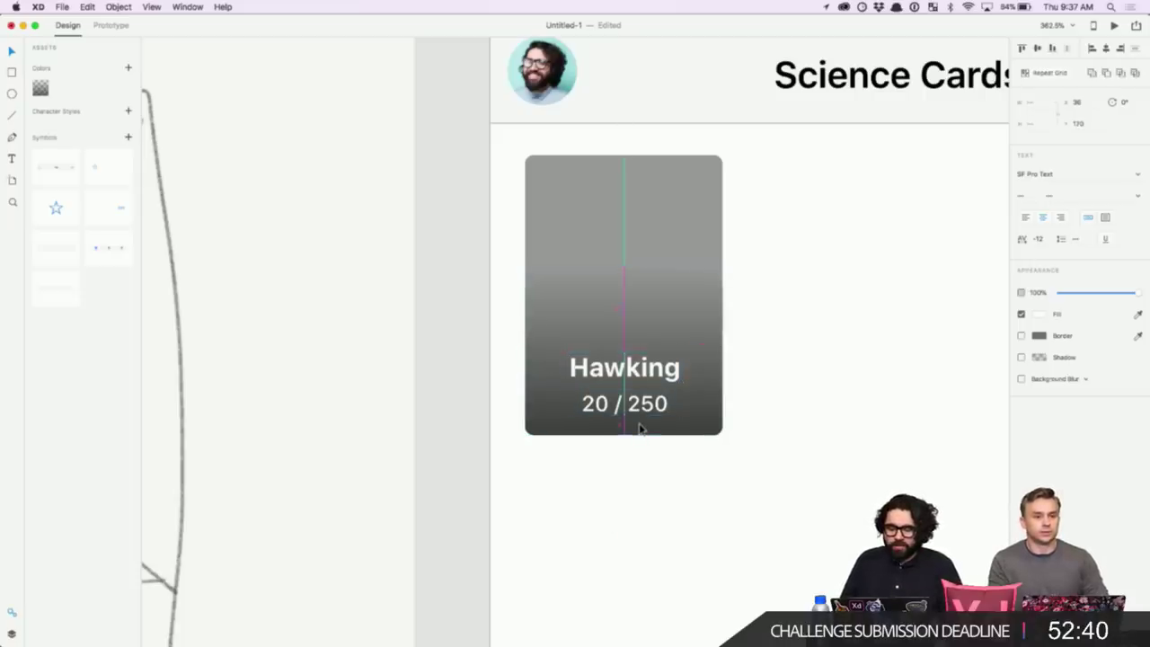
left_click(816, 378)
scroll(816, 378, "down", 3)
scroll(817, 379, "right", 3)
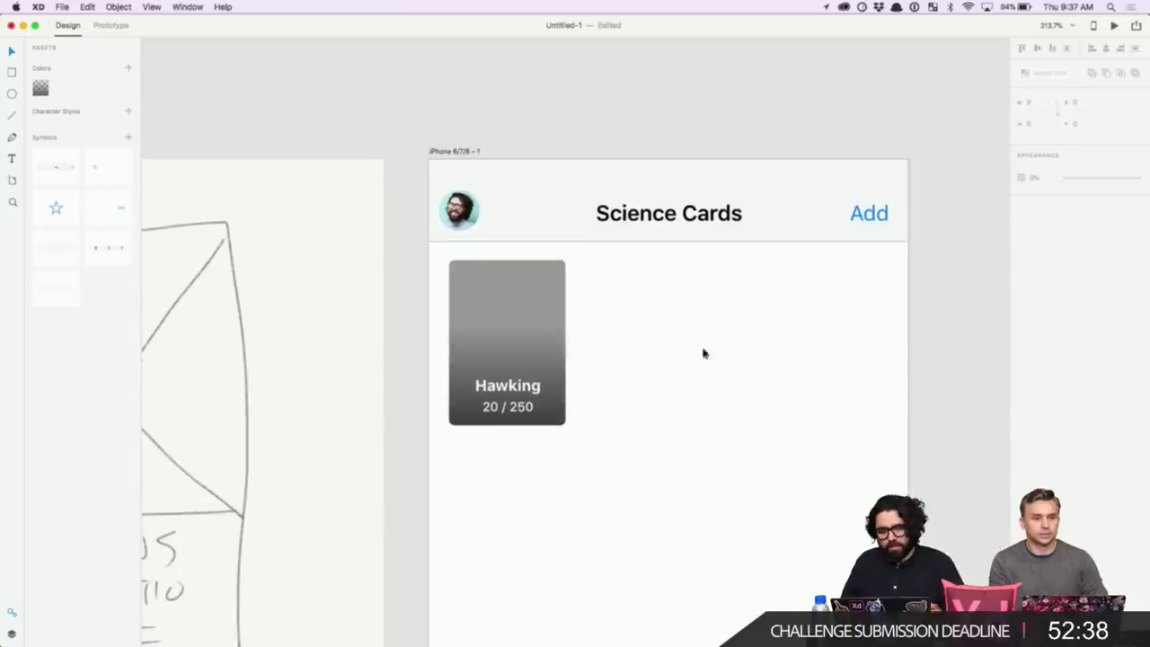
left_click(528, 284)
left_click_drag(422, 283, 589, 301)
left_click_drag(503, 281, 793, 285, "alt")
double_click(632, 275)
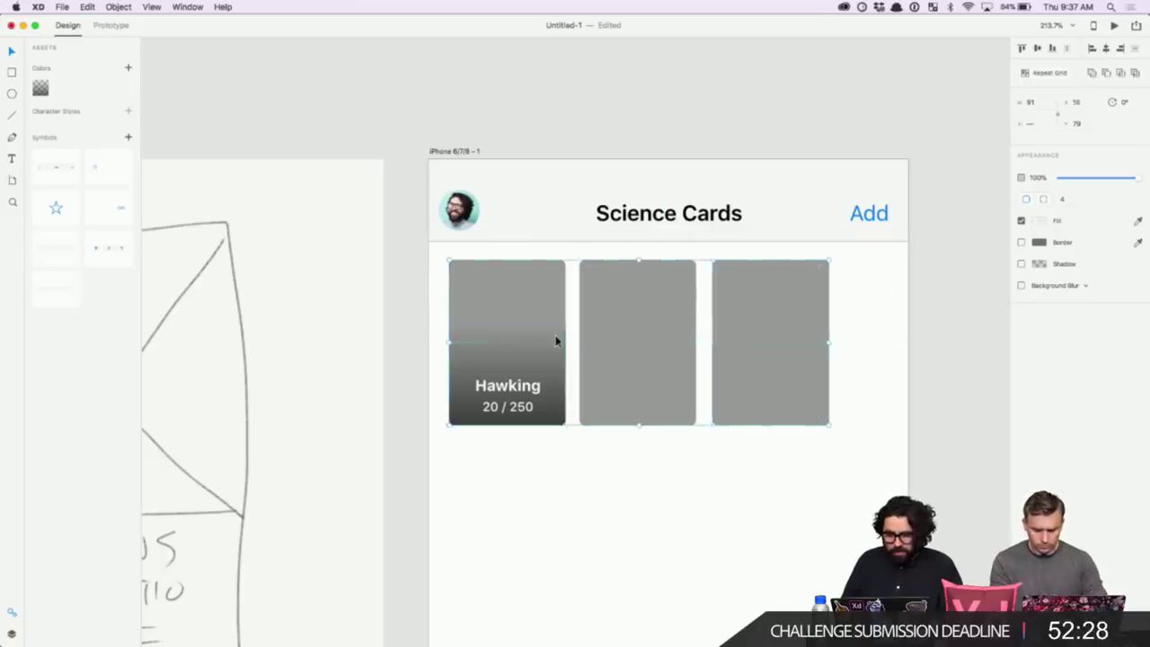
left_click_drag(648, 490, 877, 356)
key("Delete")
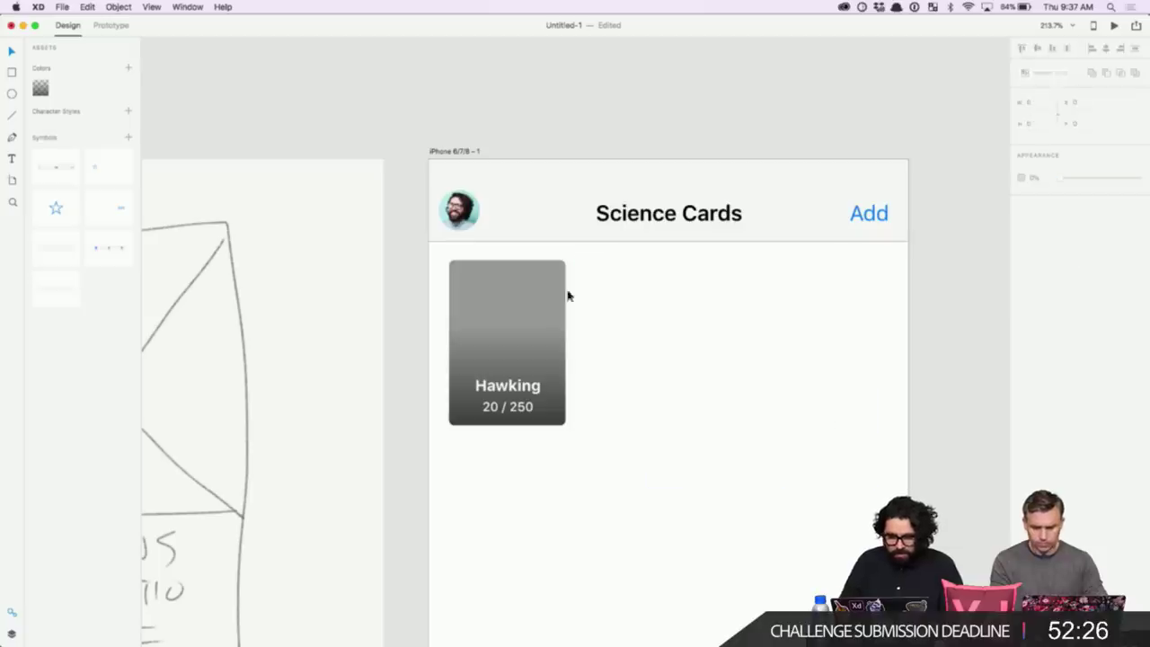
- Widen the card's two rectangles to about 107.37 and place a duplicate of them beside the card at X 132
left_click_drag(593, 289, 492, 361)
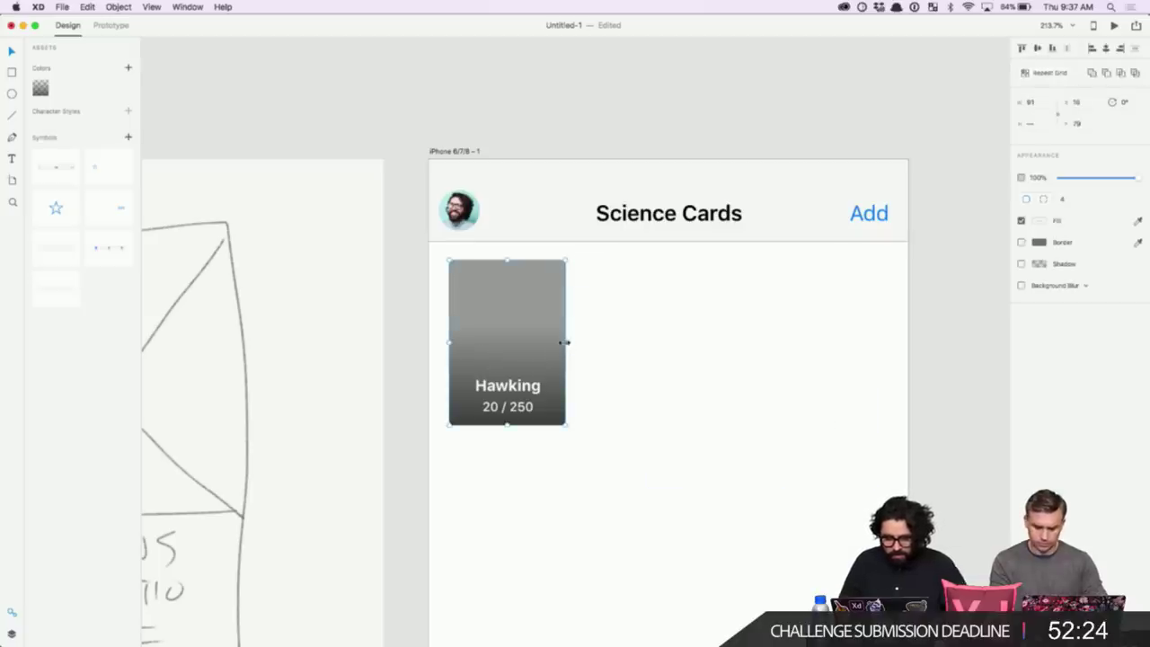
left_click_drag(564, 343, 585, 342)
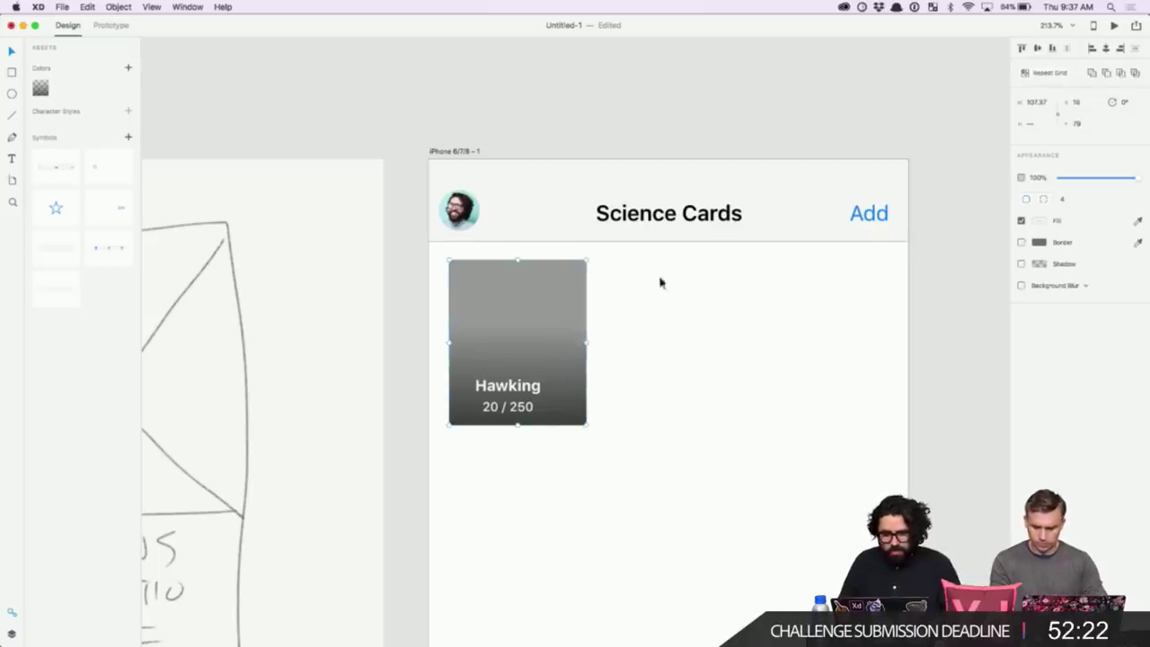
left_click_drag(529, 315, 680, 316)
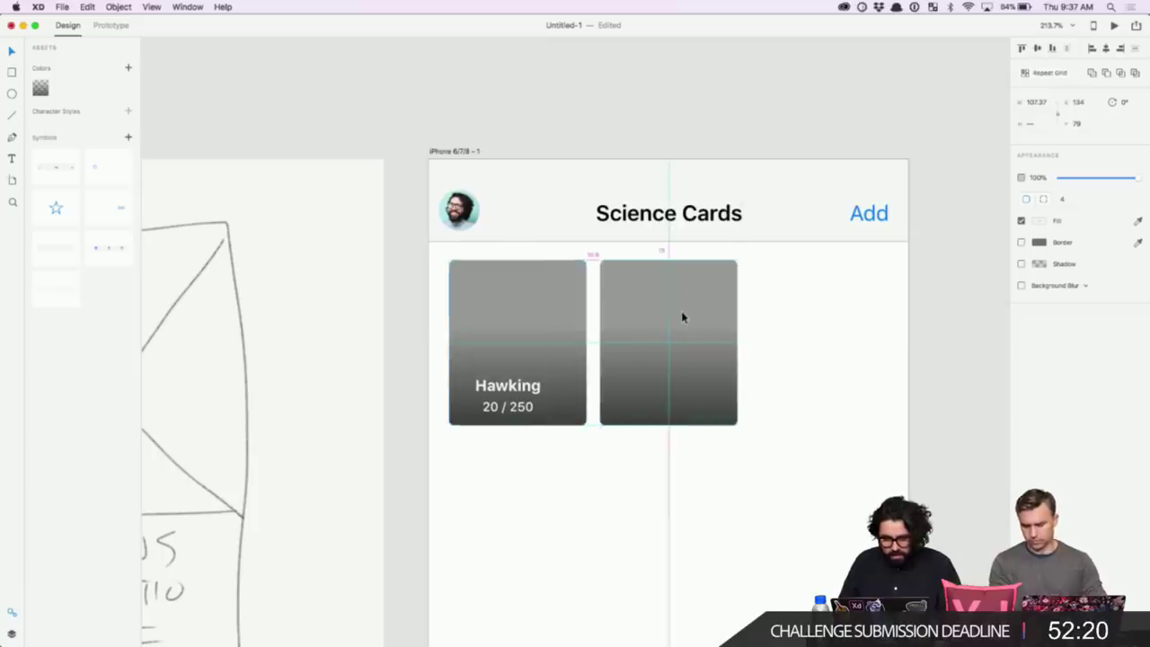
key("Left")
key("Left")
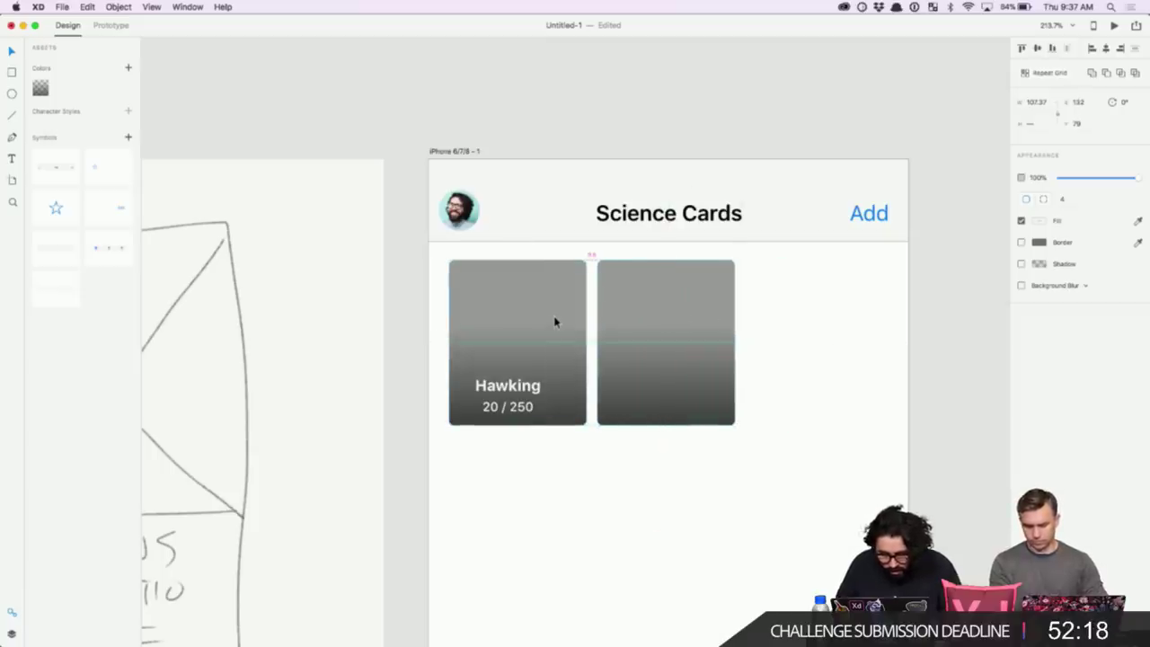
- Align the rectangles of both cards to the pixel grid, making them 107 wide
left_click_drag(399, 281, 697, 378)
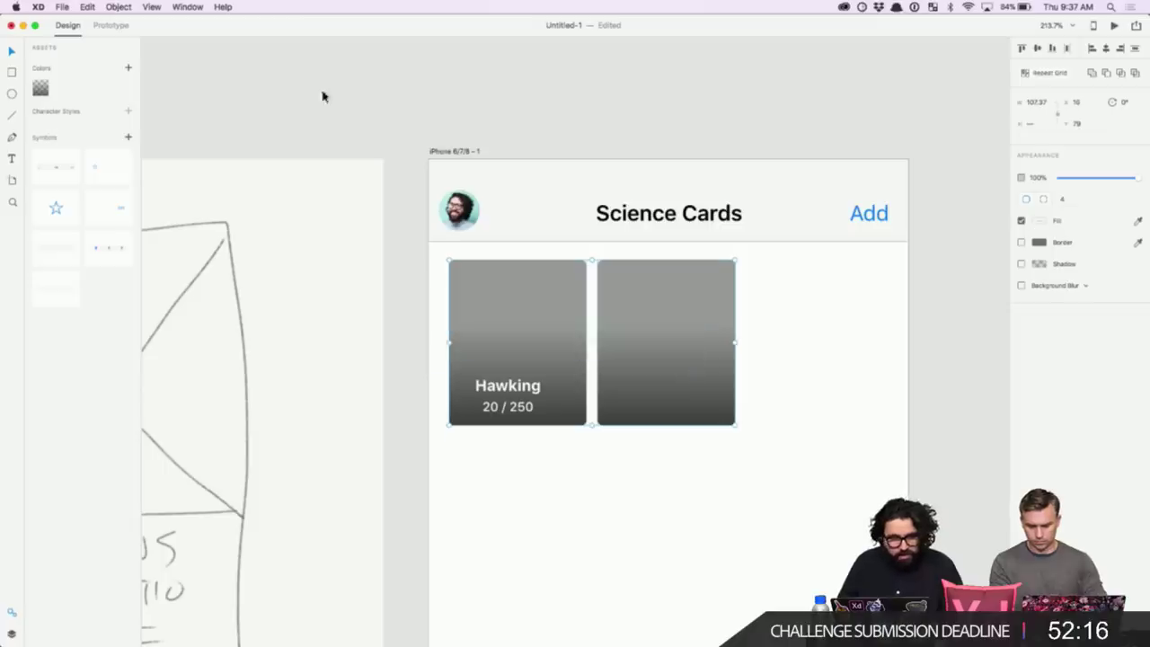
left_click(118, 7)
left_click(184, 202)
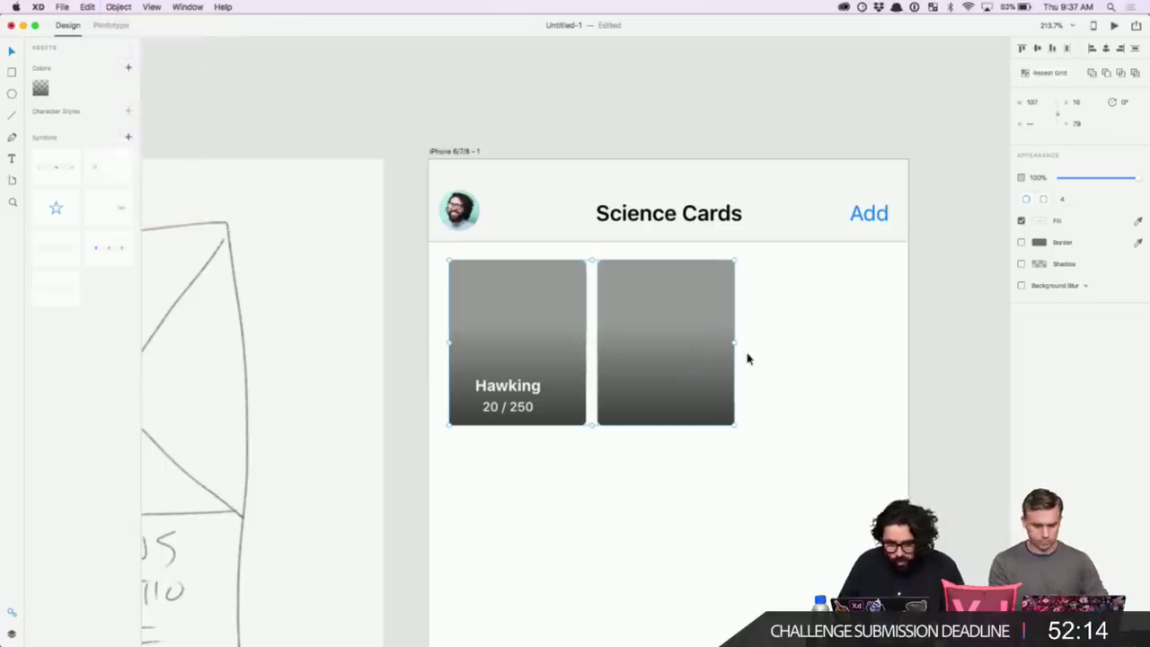
- Nudge the second card's rectangles slightly left and place a duplicate of them as a third card at X 246
left_click(816, 336)
left_click(724, 310)
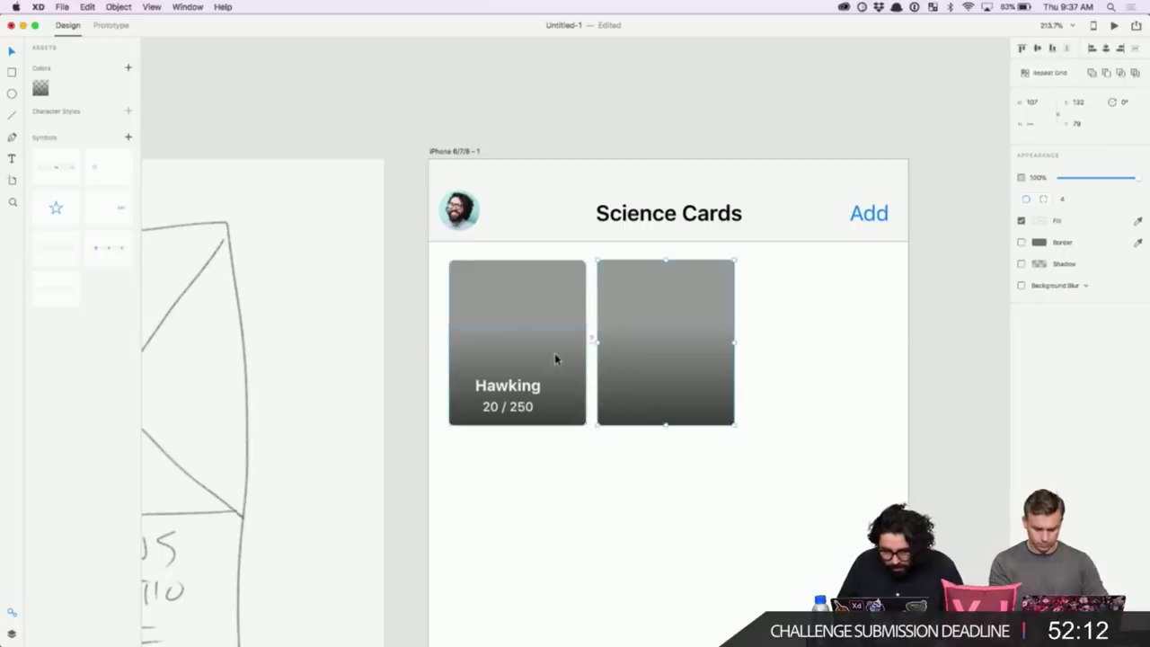
key("Left")
left_click_drag(790, 323, 792, 382)
key("Left")
key("Left")
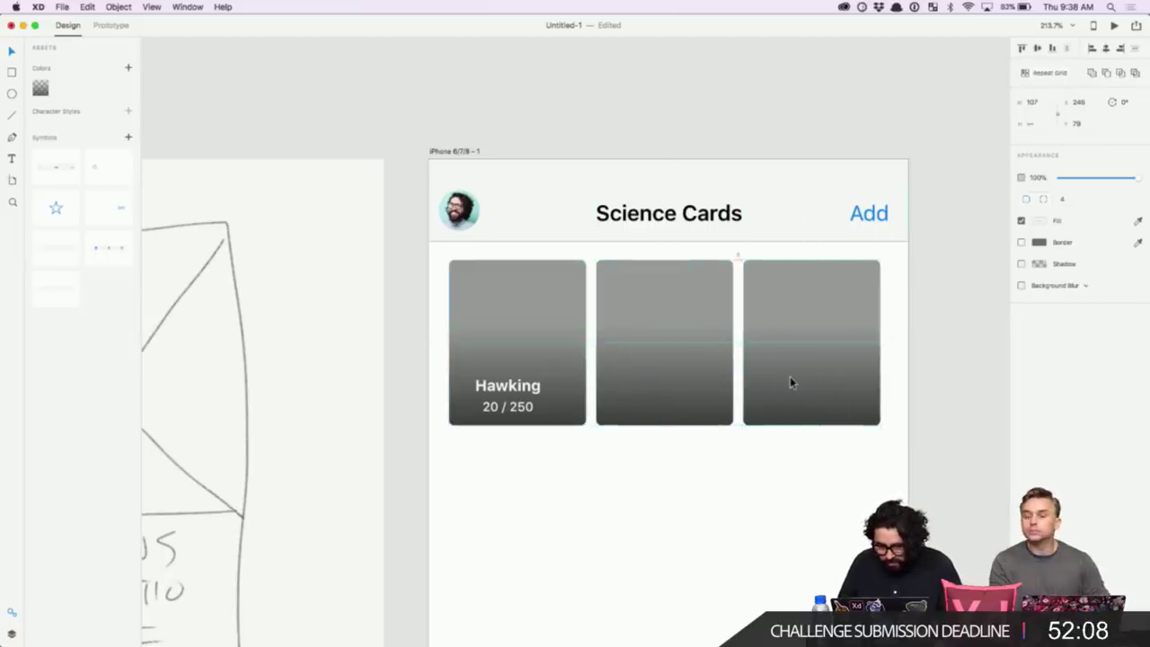
- Shift the row of three cards to X 23, and delete the second and third cards
left_click_drag(423, 300, 835, 455)
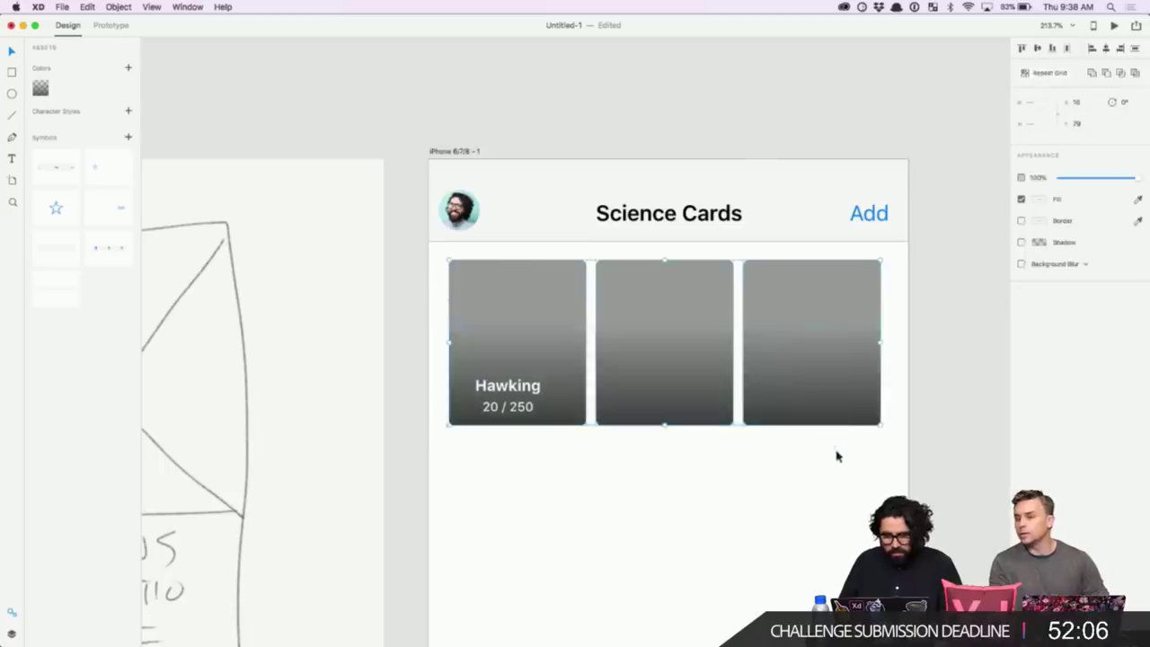
left_click_drag(791, 321, 800, 321)
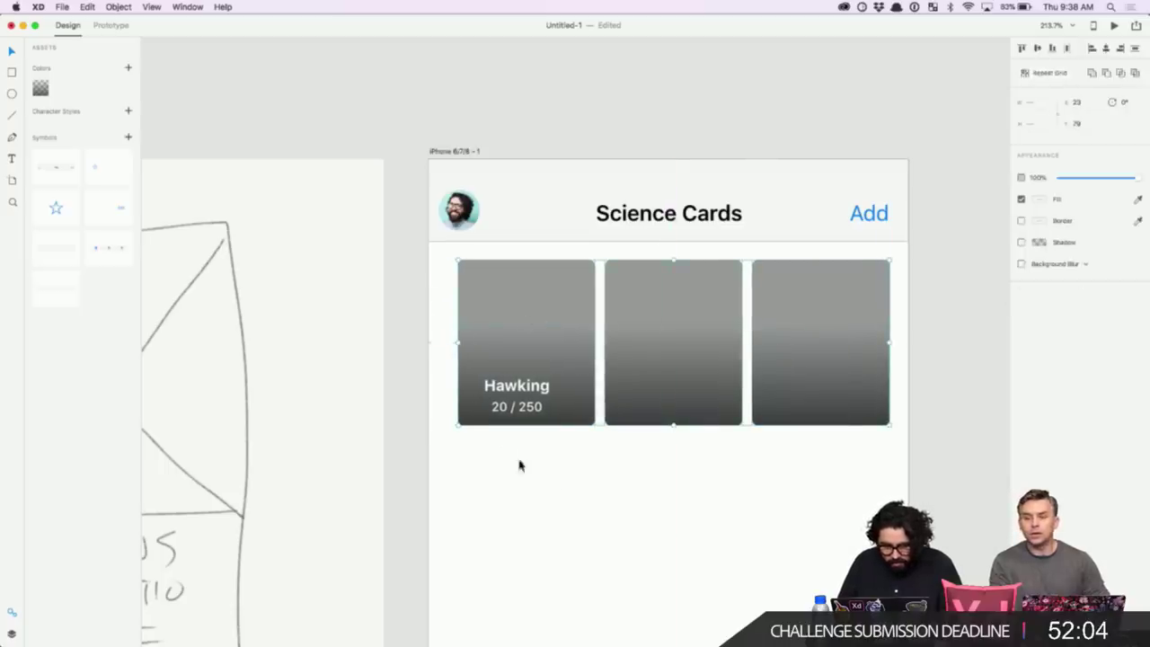
left_click(604, 480)
left_click_drag(923, 454, 661, 348)
key("Delete")
- Set the remaining card's rectangles to 112 wide, centre both texts on them horizontally, and move the whole card to X 15
left_click_drag(636, 287, 536, 351)
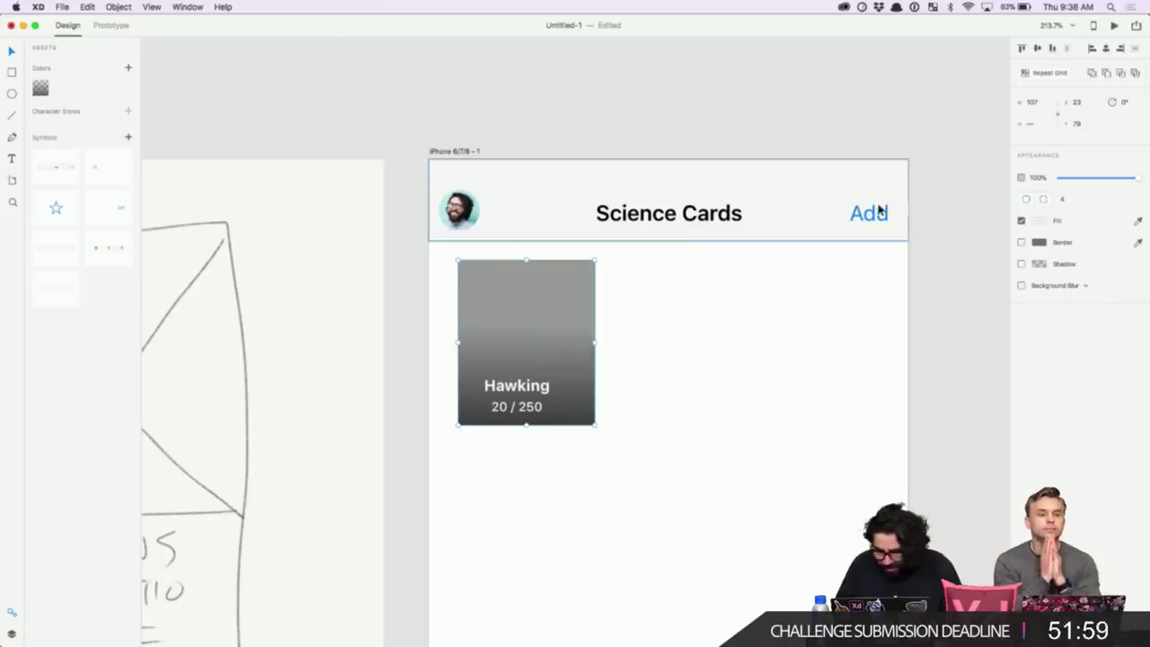
left_click(1038, 103)
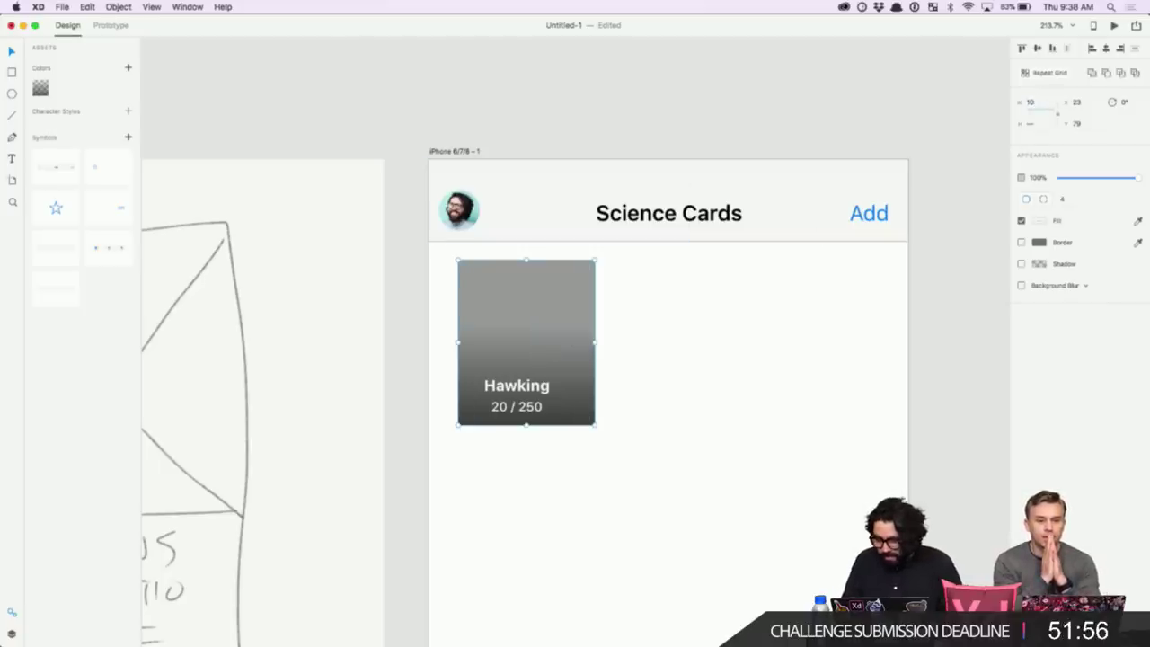
key("Return")
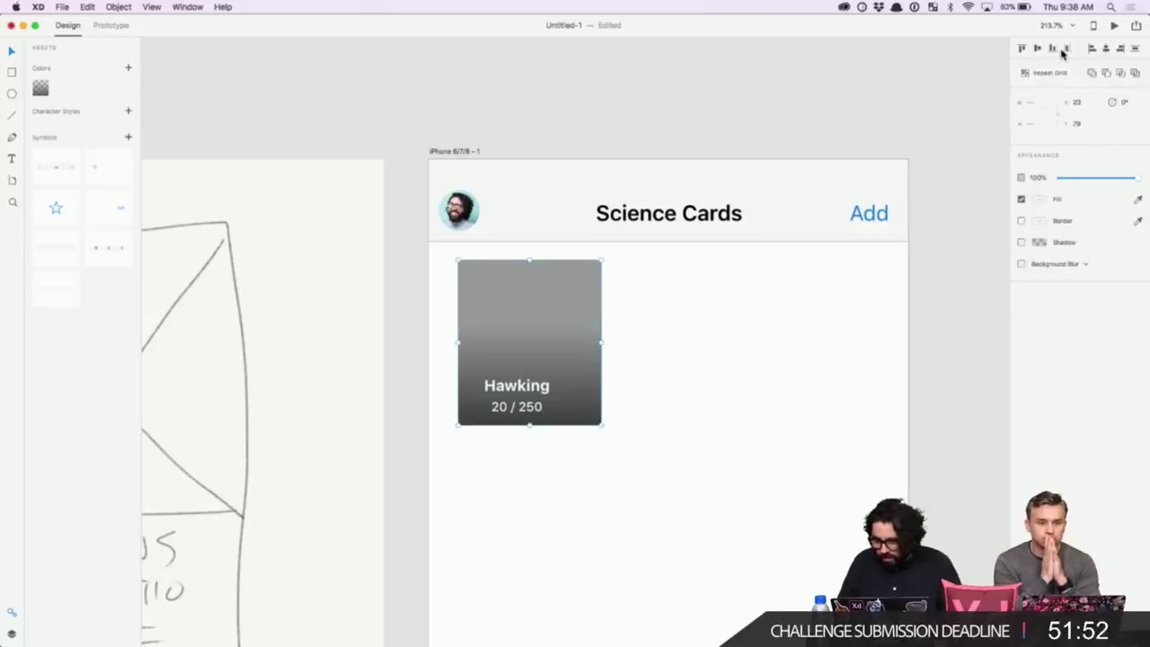
left_click(1107, 50)
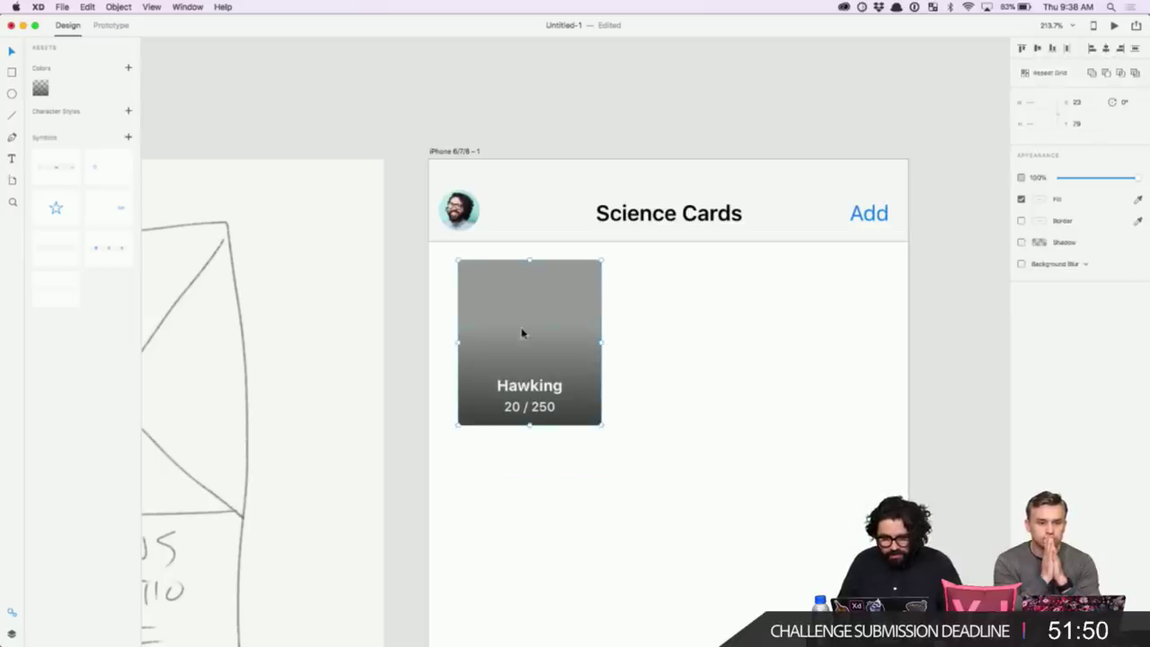
left_click_drag(549, 331, 539, 331)
left_click(643, 296)
left_click_drag(642, 300, 583, 303)
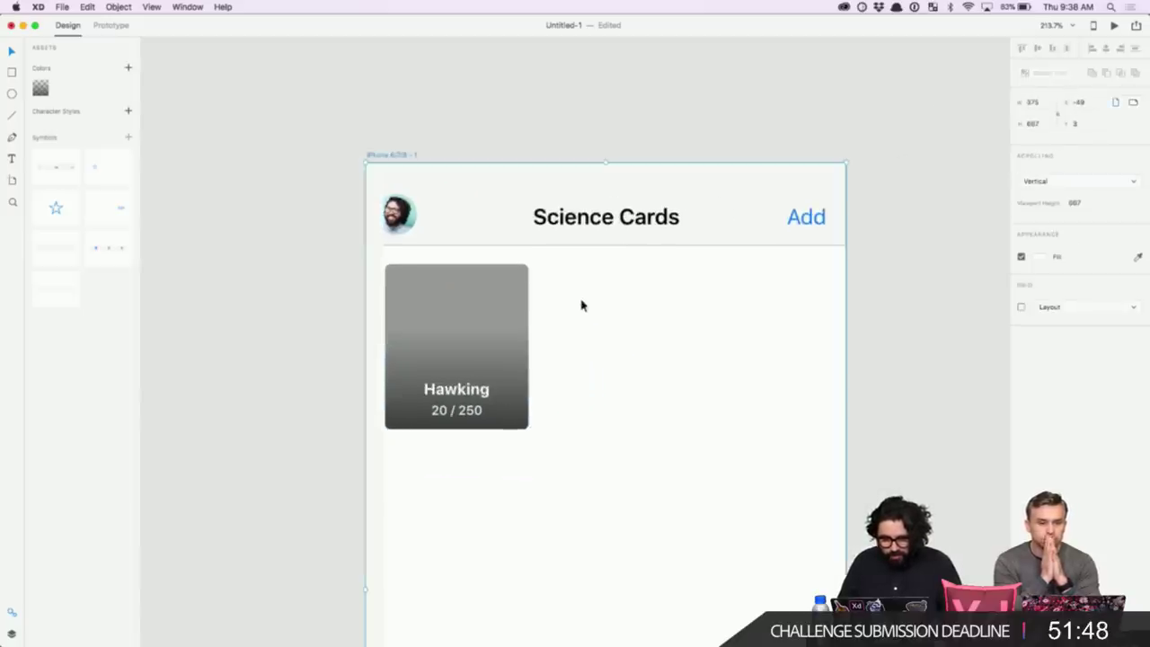
key("super+z")
left_click(514, 95)
- Try filling the row with two duplicates of the card's background rectangle, the outermost at X 237, and undo them
left_click(490, 284)
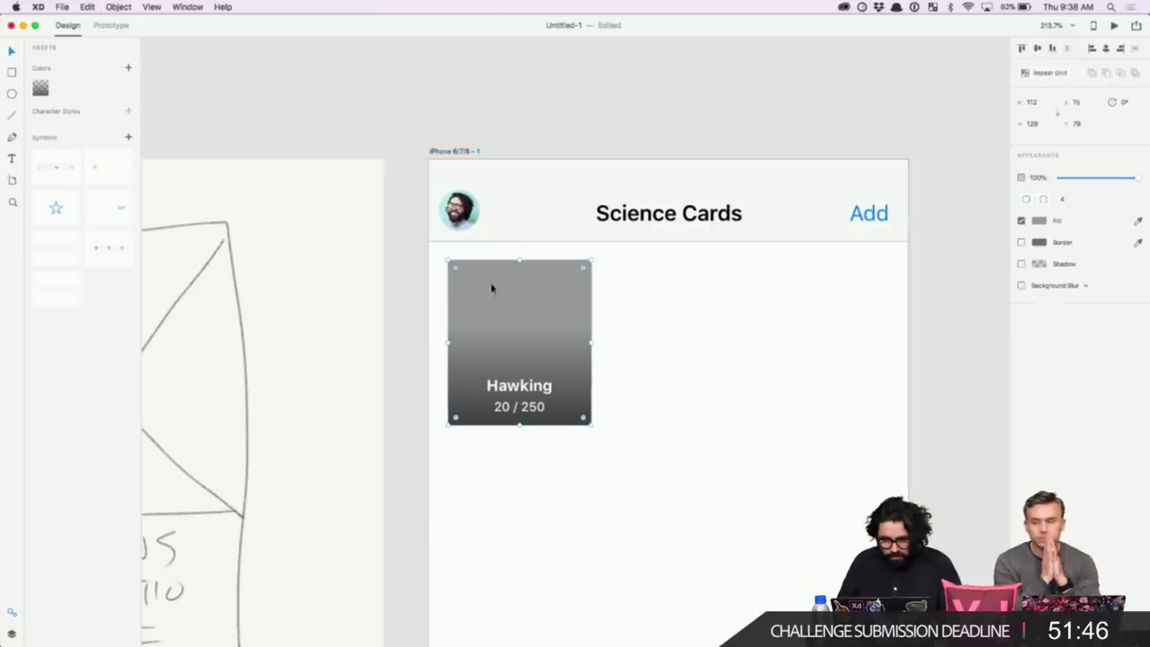
left_click_drag(501, 279, 778, 304, "alt")
key("super+d")
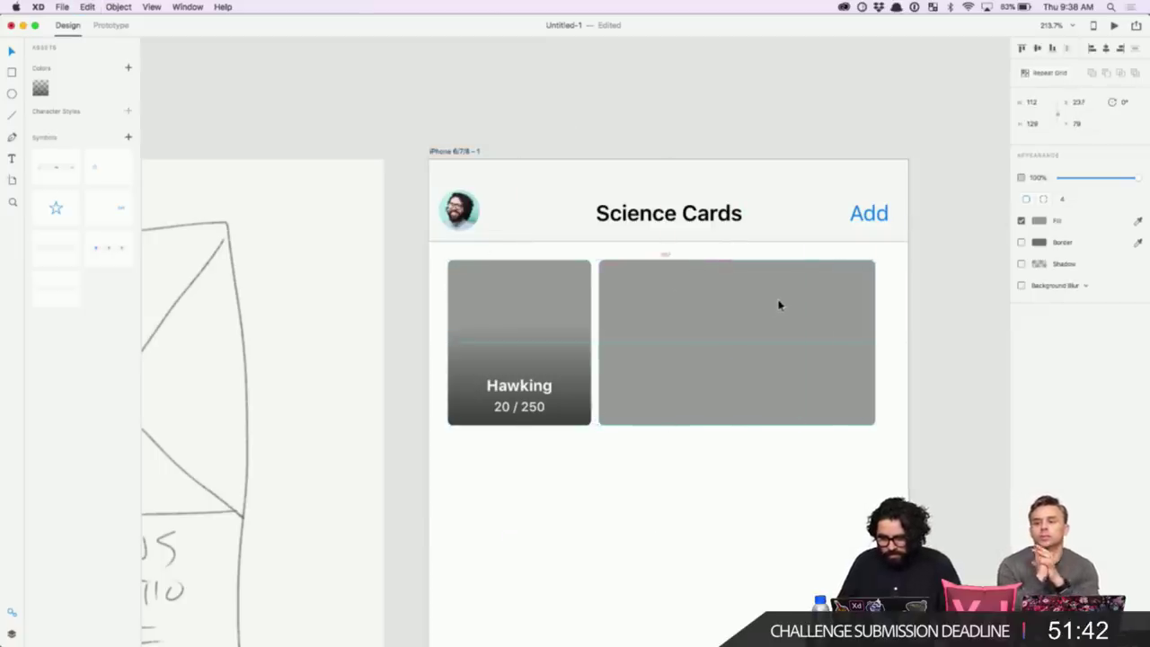
key("super+z")
key("super+z")
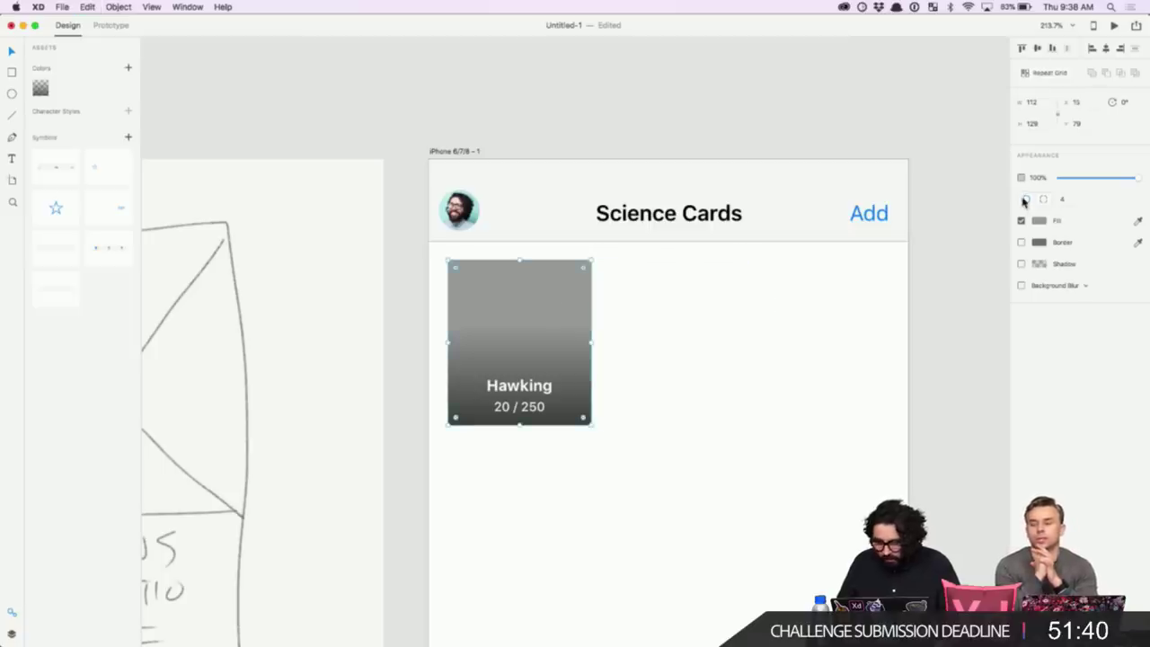
- Try a Repeat Grid of the card's background rectangle with three columns and tightened gaps, 352 wide overall, and undo it
left_click(1045, 74)
left_click_drag(603, 345, 929, 342)
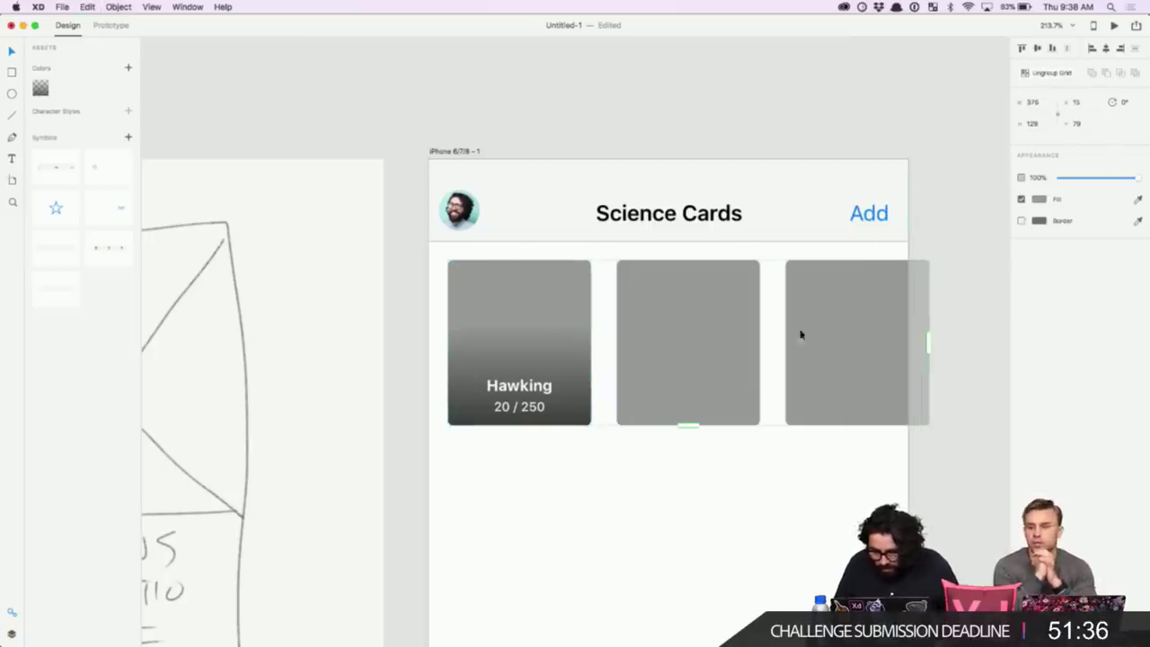
left_click_drag(764, 326, 736, 326)
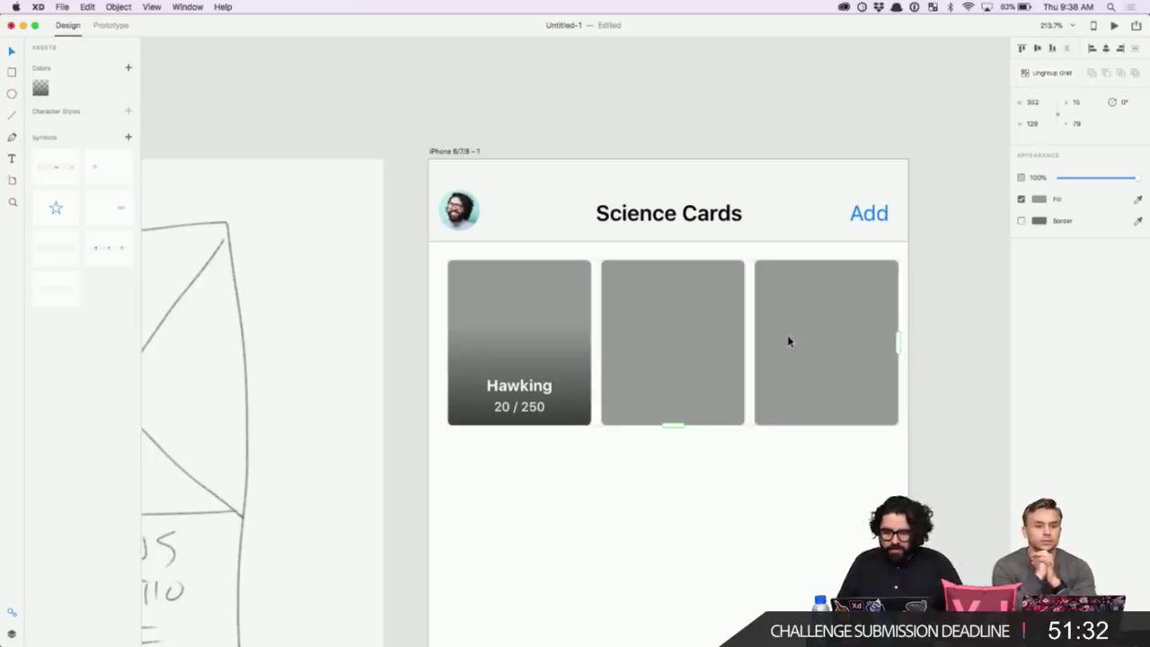
key("super+z")
key("super+z")
left_click(647, 307)
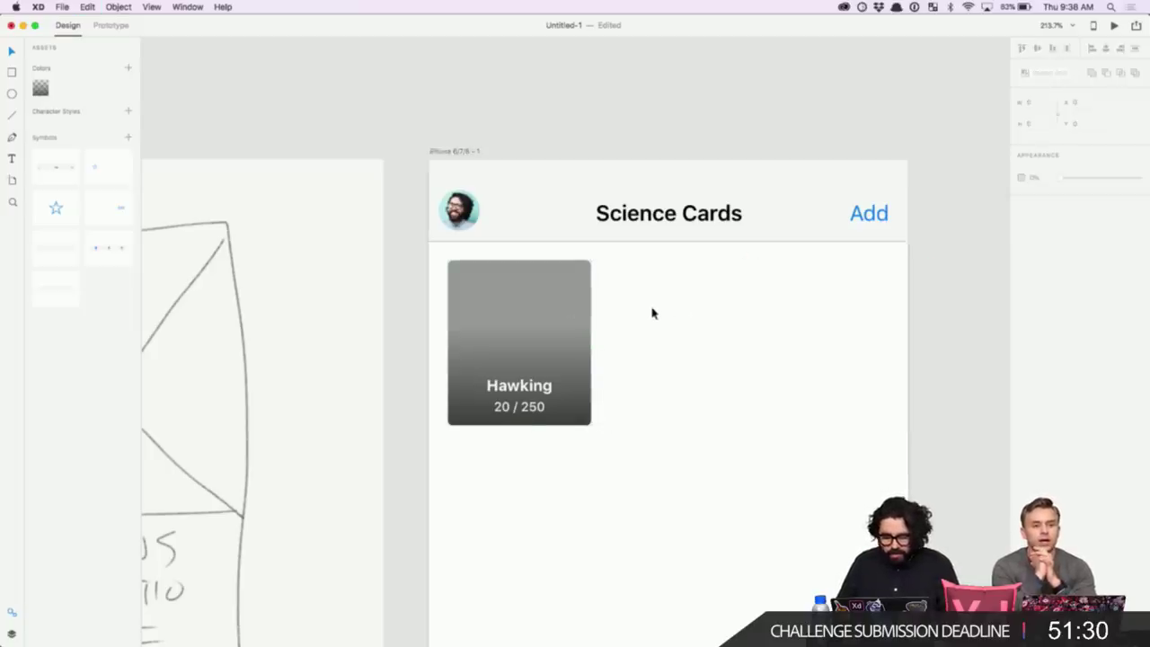
key("super+z")
left_click(684, 314)
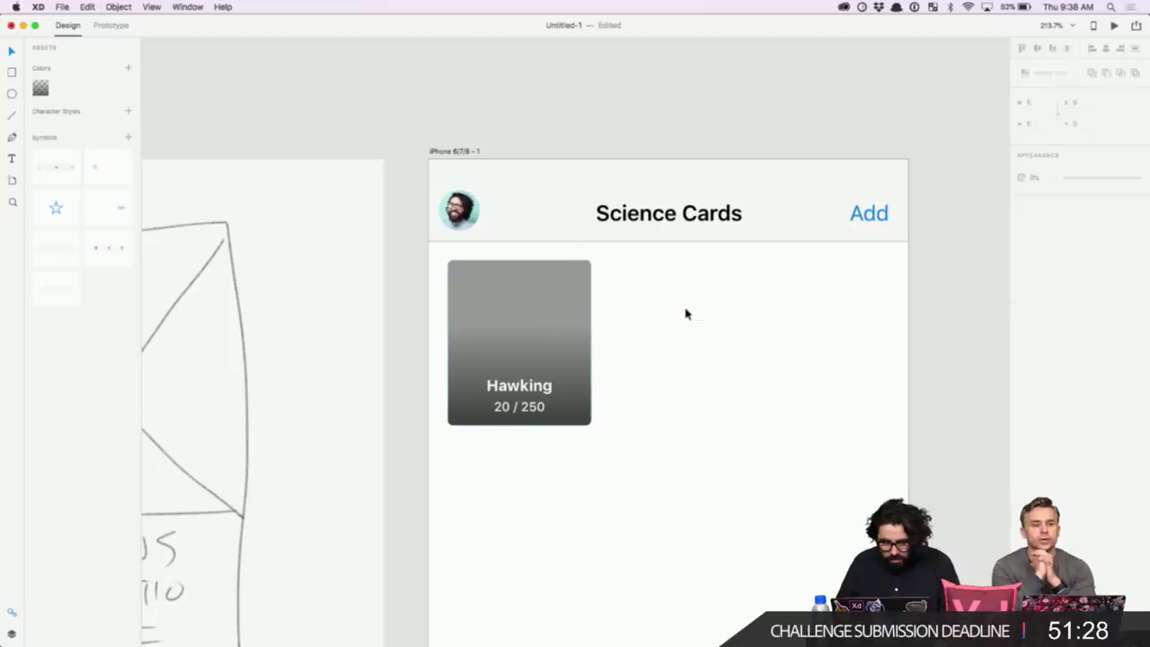
left_click(532, 404)
left_click(538, 388, "shift")
left_click(540, 356, "shift")
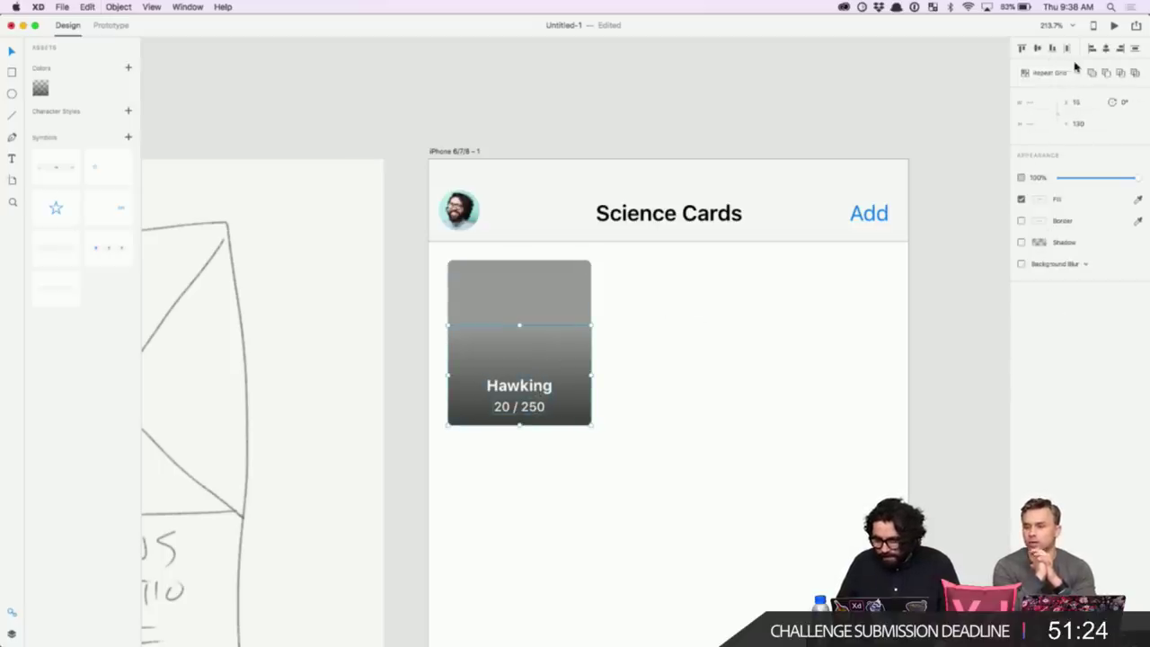
left_click(743, 361)
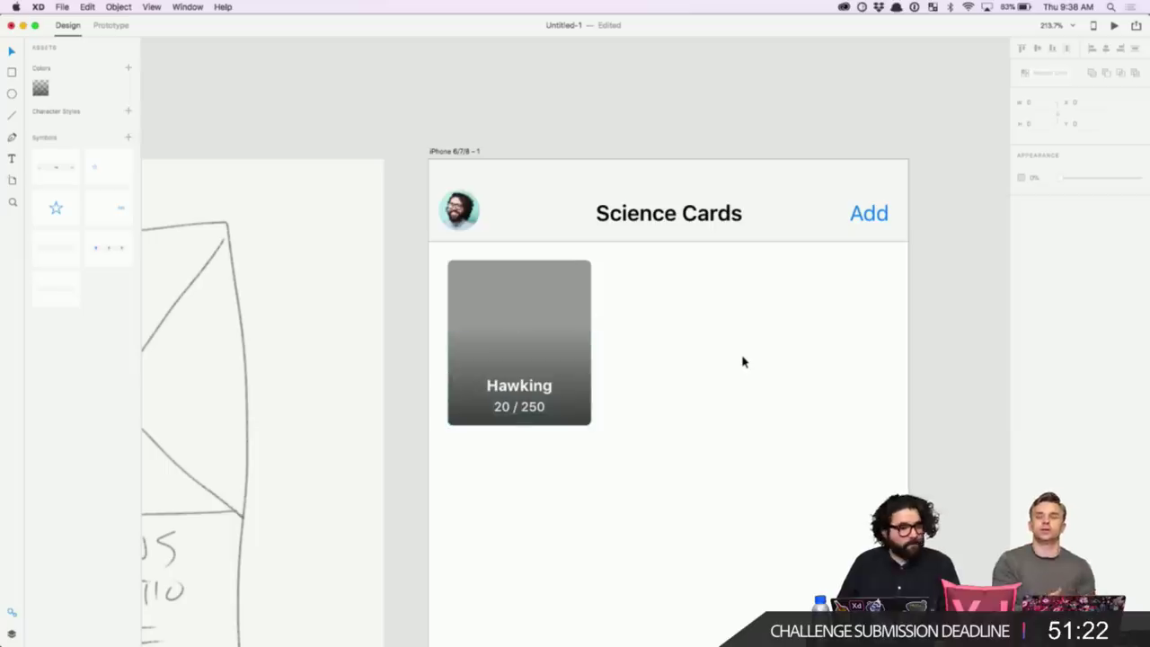
left_click(504, 281)
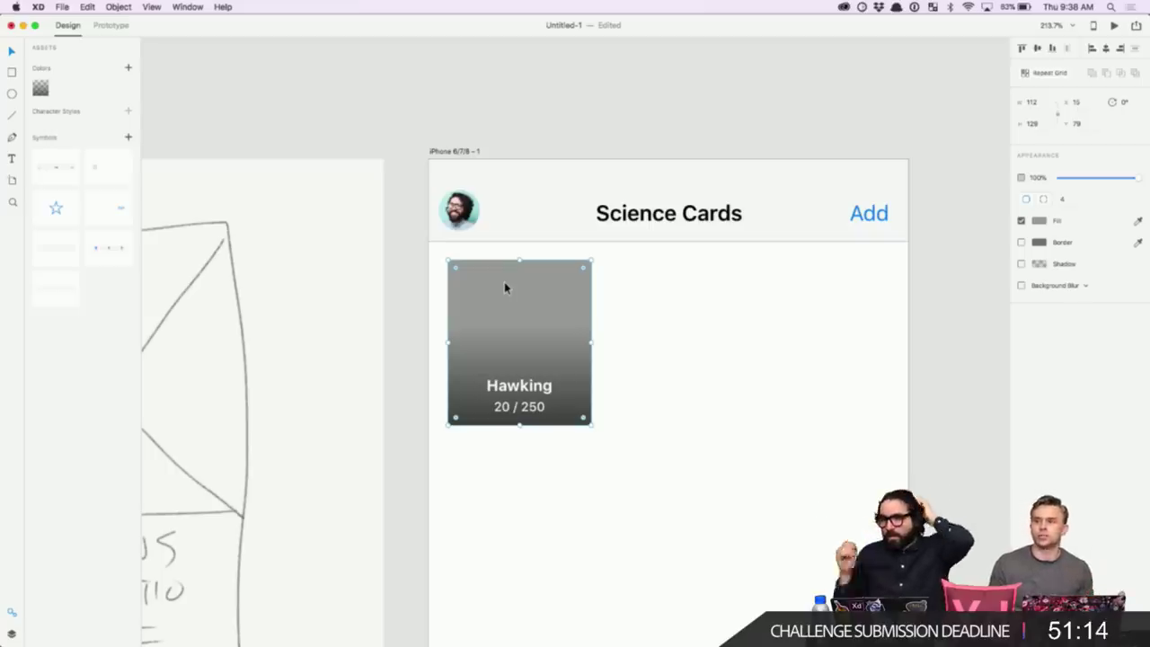
mouse_move(587, 634)
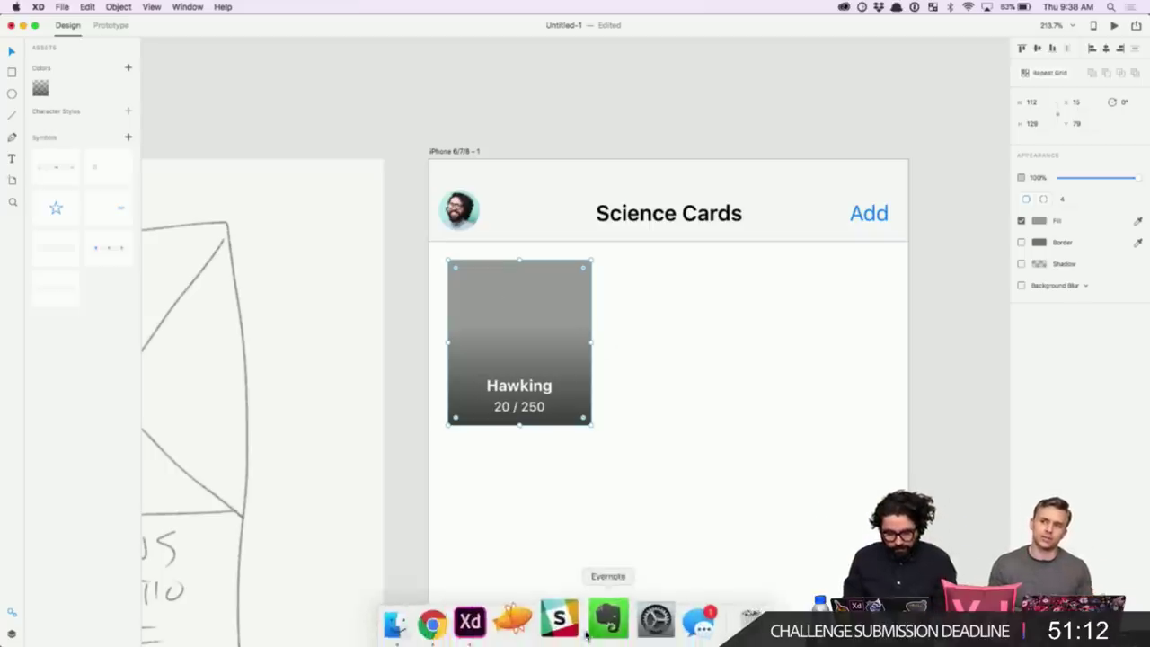
left_click(715, 413)
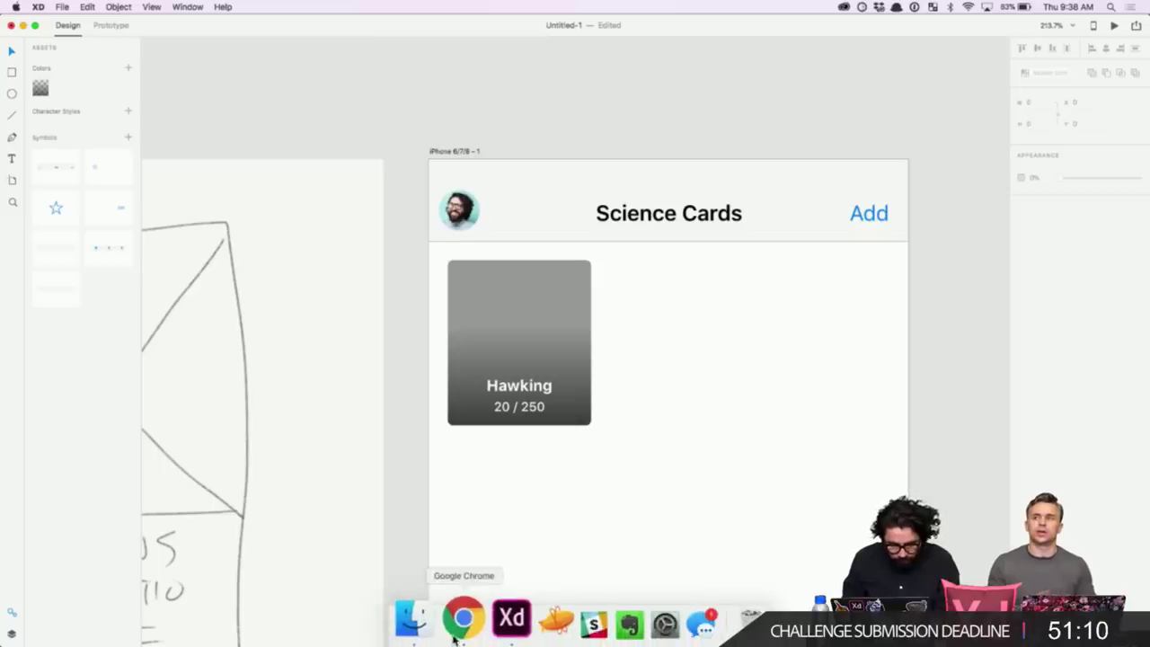
- Open the Creative Cloud Libraries and display the Scientists library
left_click(68, 8)
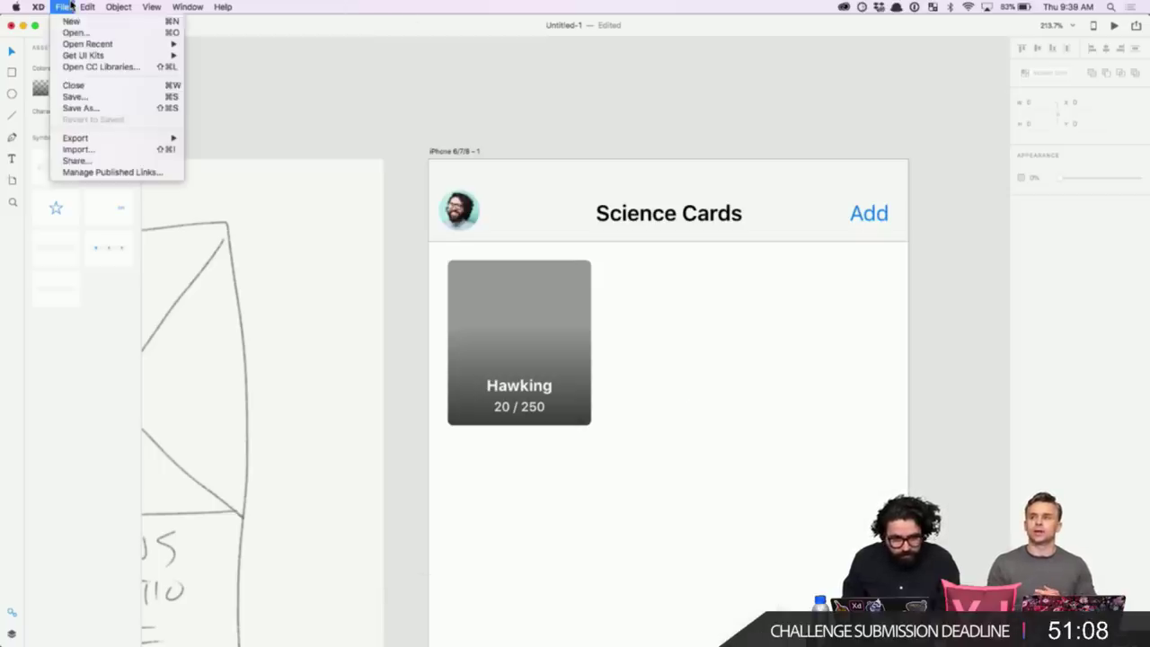
left_click(156, 68)
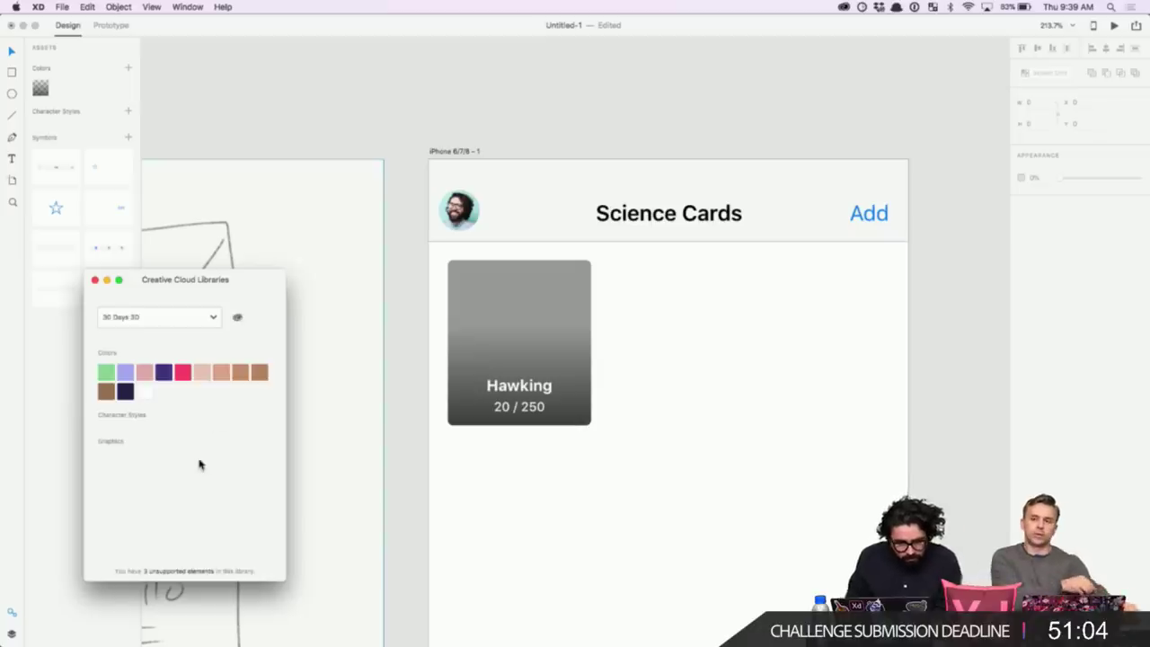
left_click(171, 316)
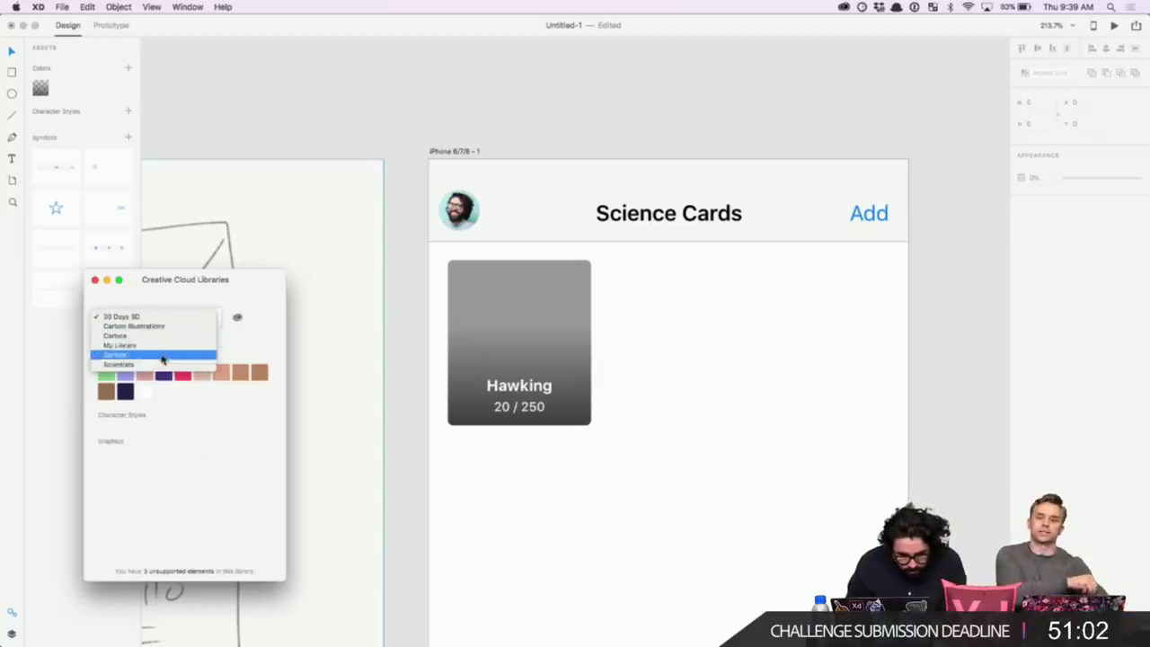
left_click(158, 366)
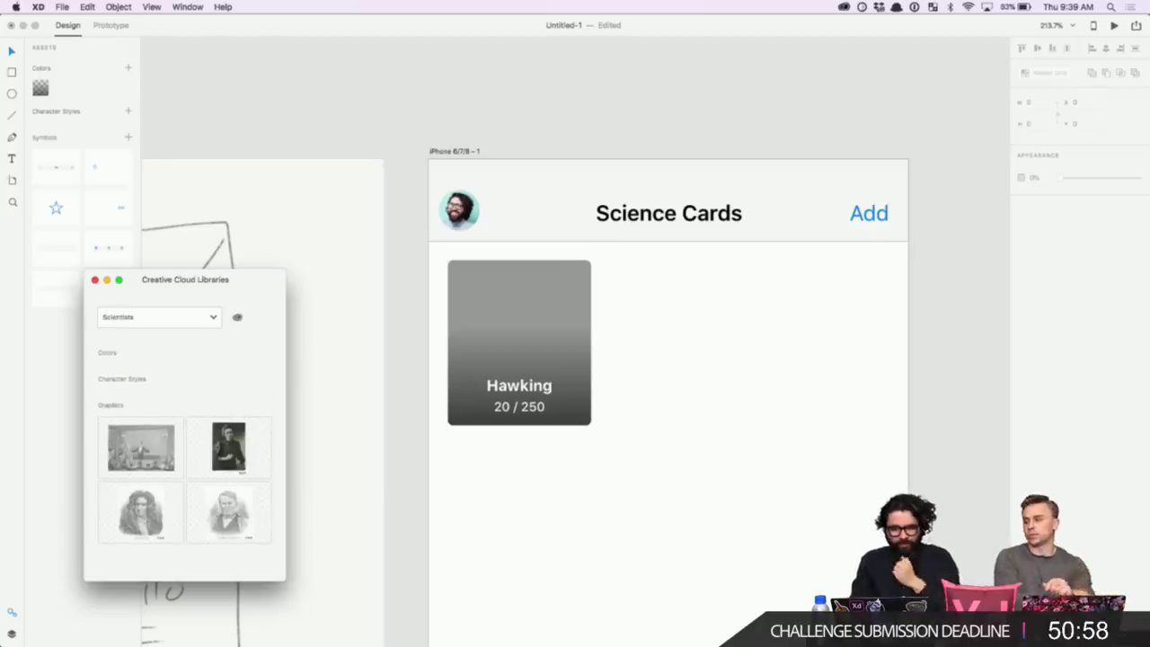
- Switch to Chrome and search Google Images for "stephen hawking" in a new tab, looking over the portraits
left_click(458, 620)
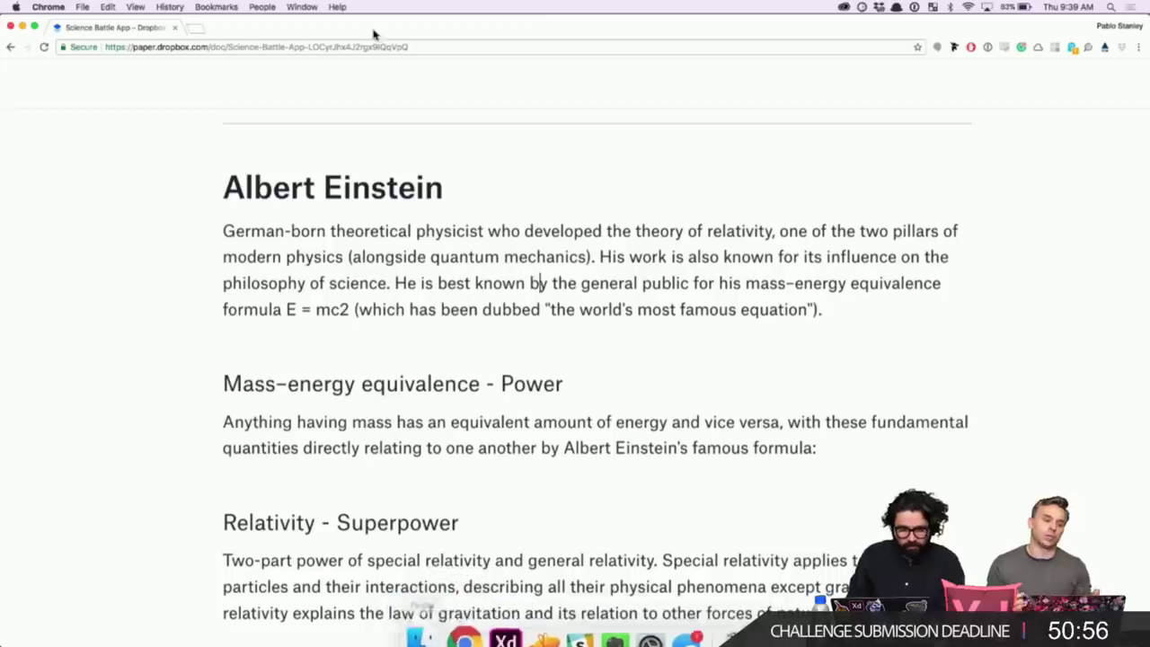
left_click(196, 29)
type("stephen")
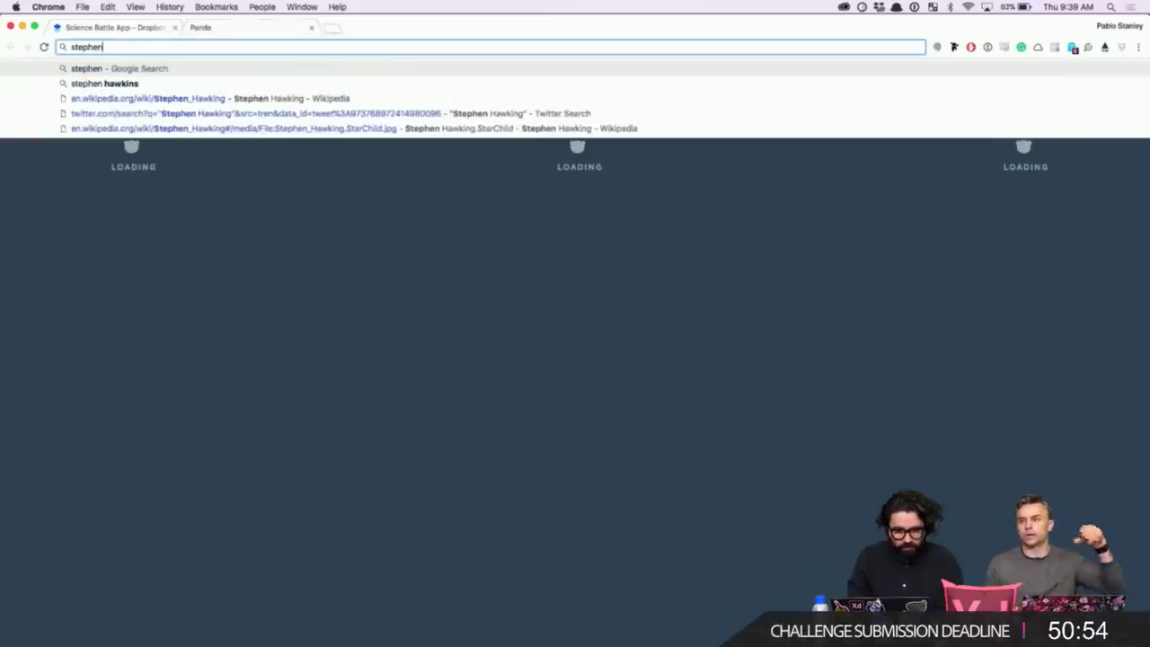
key("Down")
key("BackSpace")
key("Return")
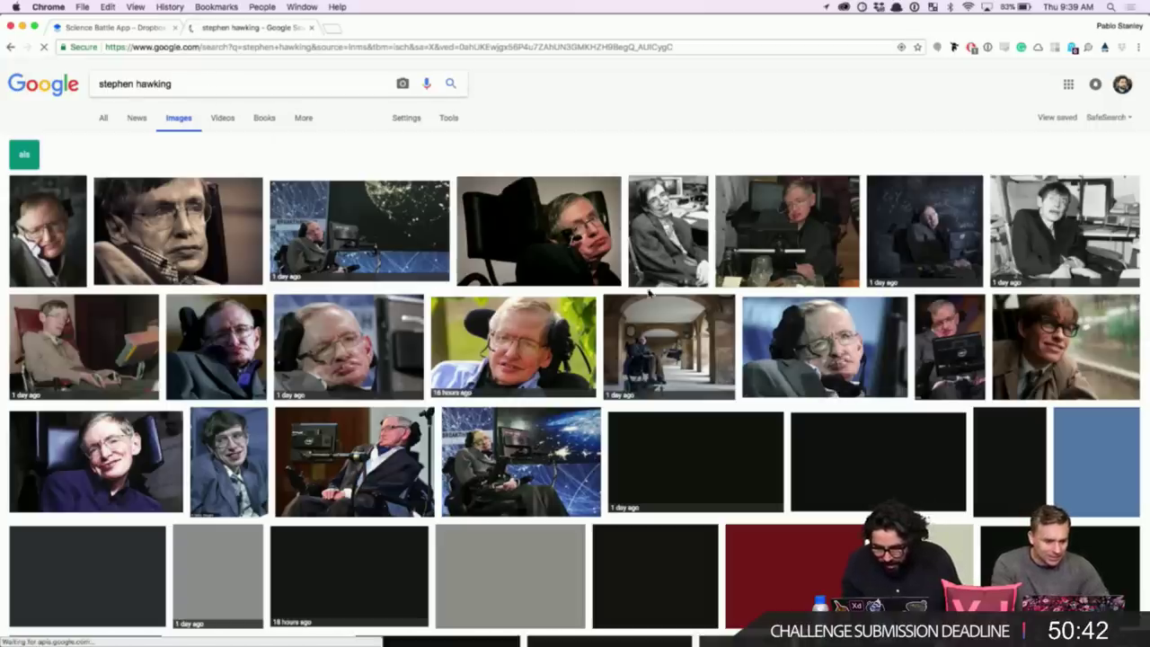
scroll(318, 347, "down", 1)
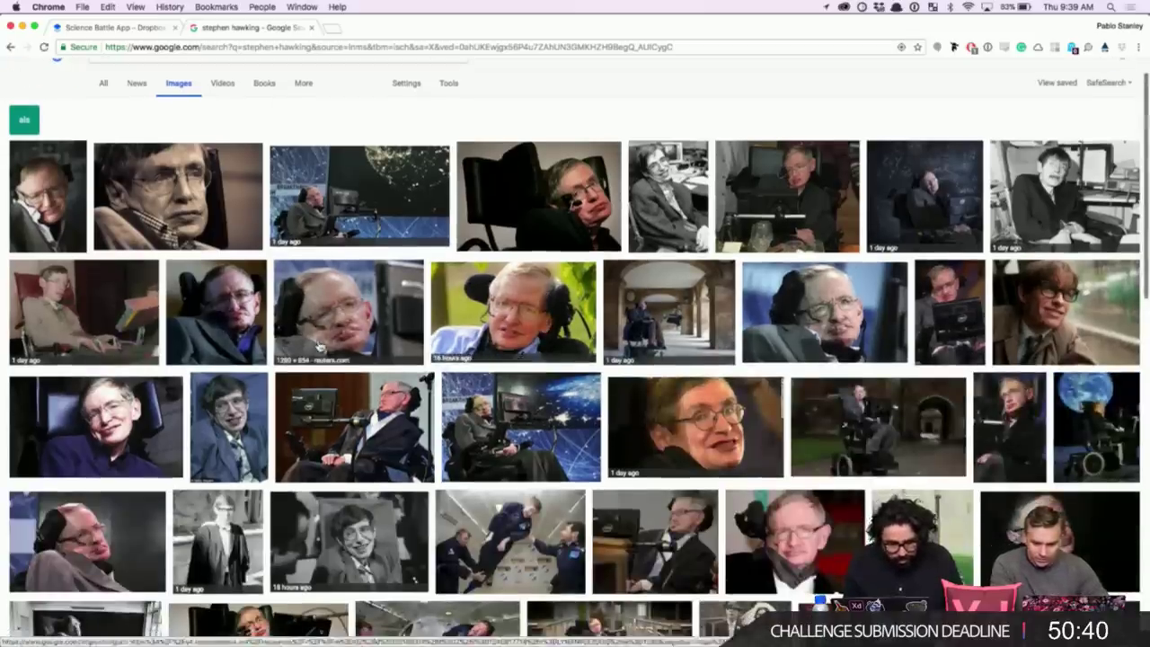
- Return to Adobe XD and group the Hawking card's rectangles and texts
key("super+Tab")
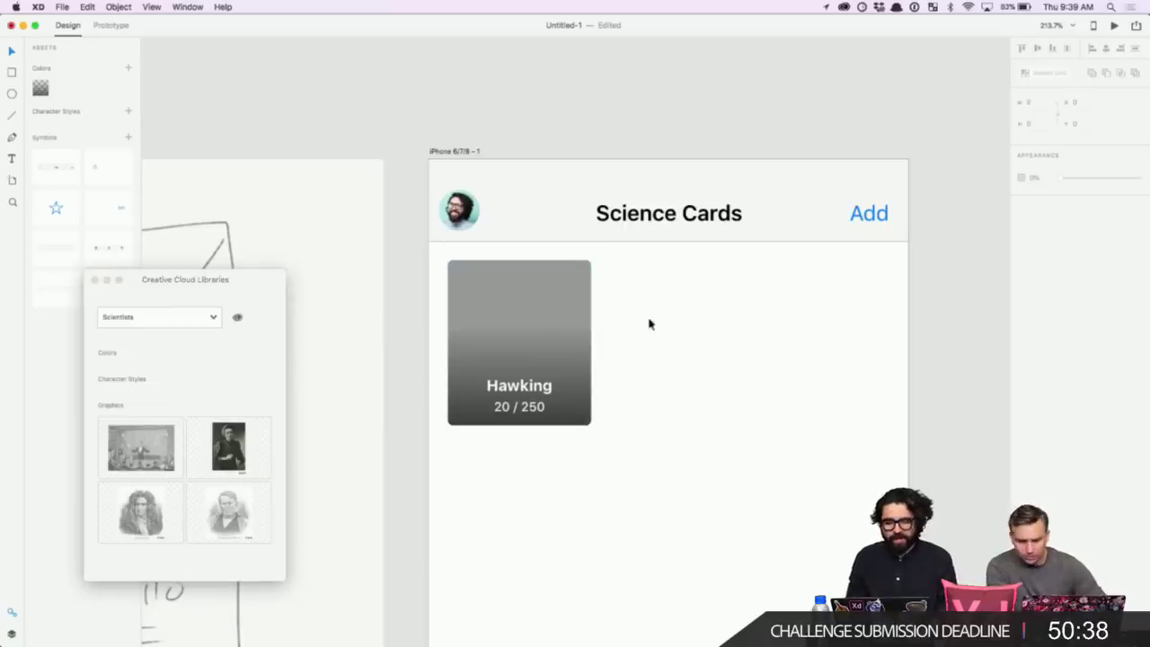
left_click_drag(646, 316, 510, 444)
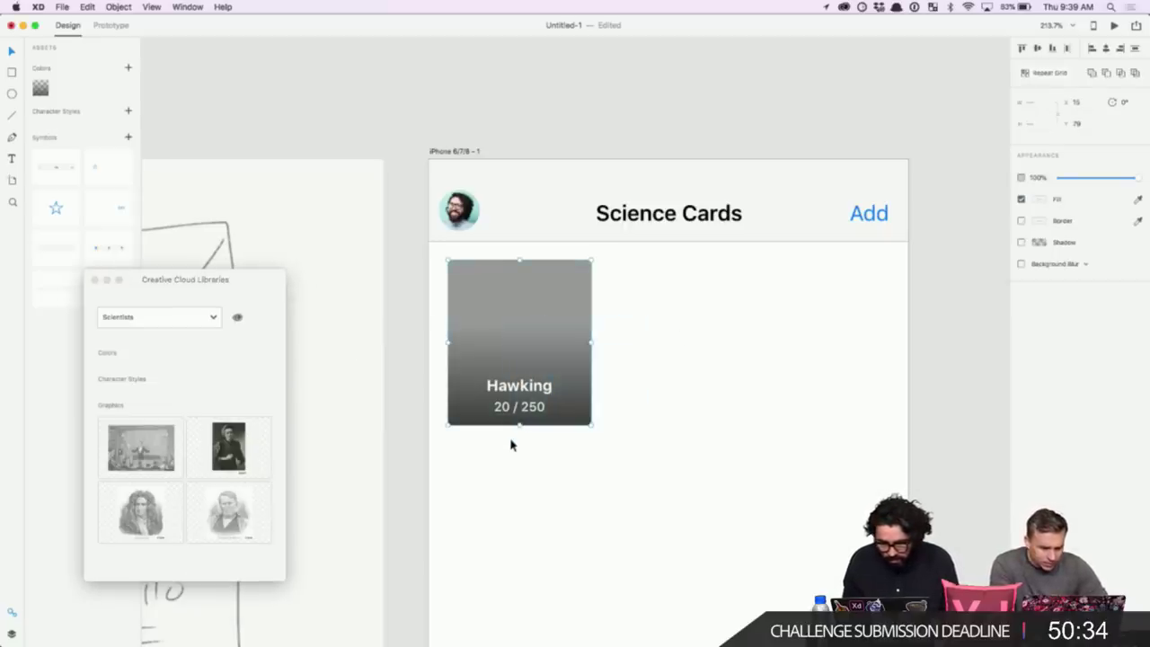
key("super+g")
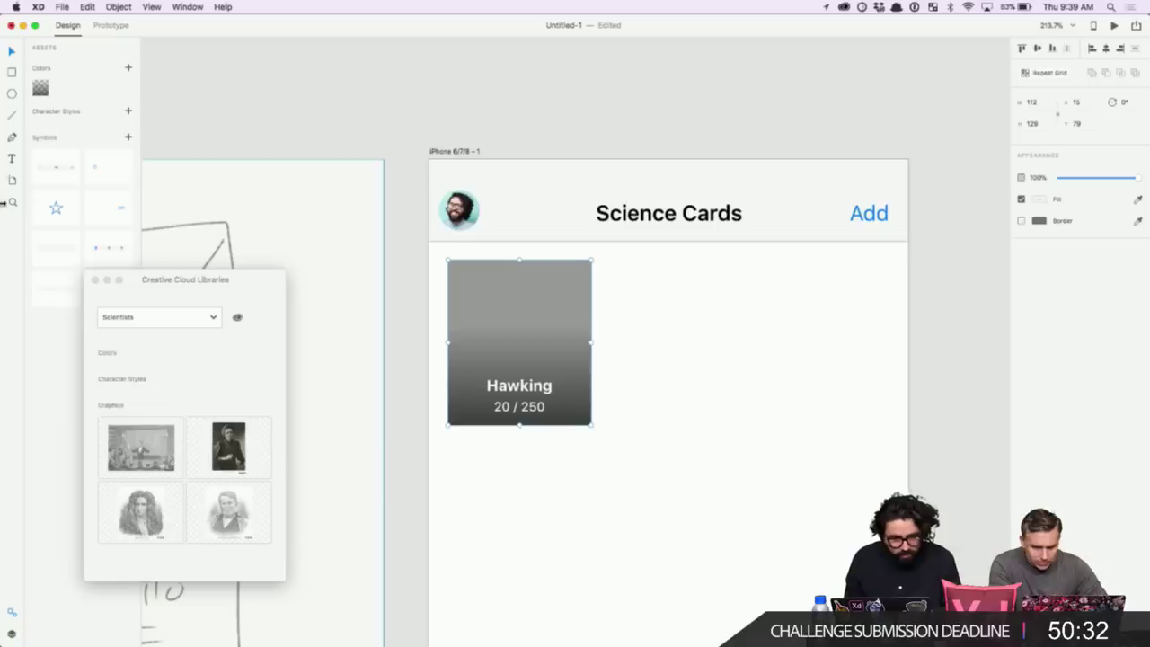
- Move the Creative Cloud Libraries window clear of the artboard and show the layers instead of the assets
left_click(12, 614)
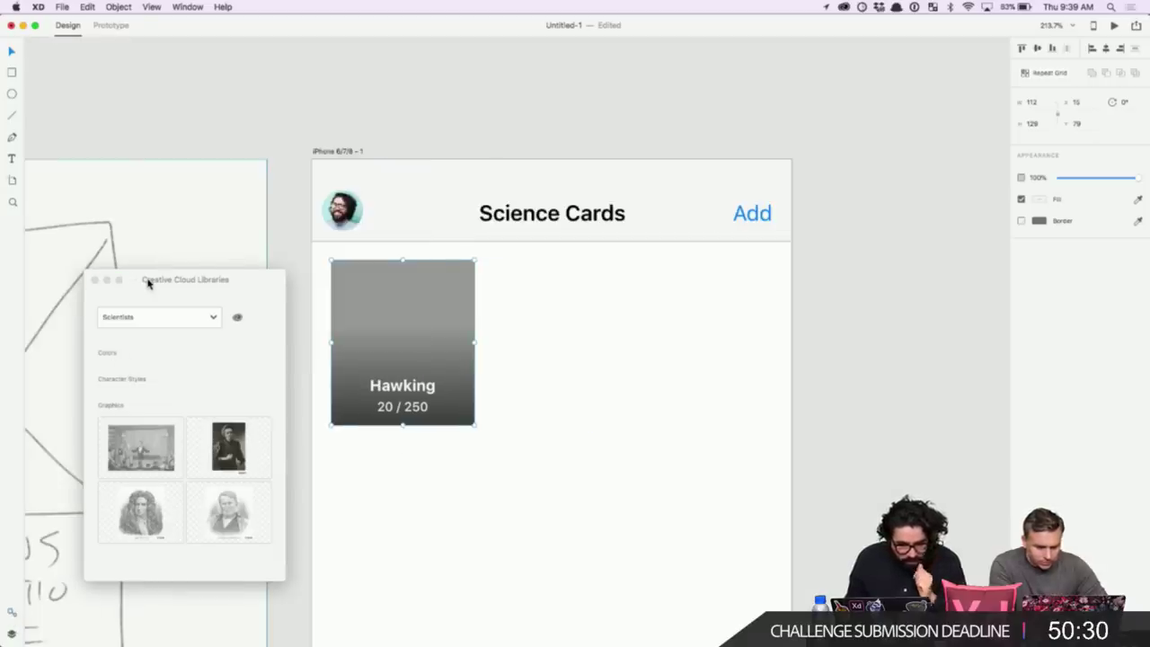
left_click_drag(148, 284, 981, 341)
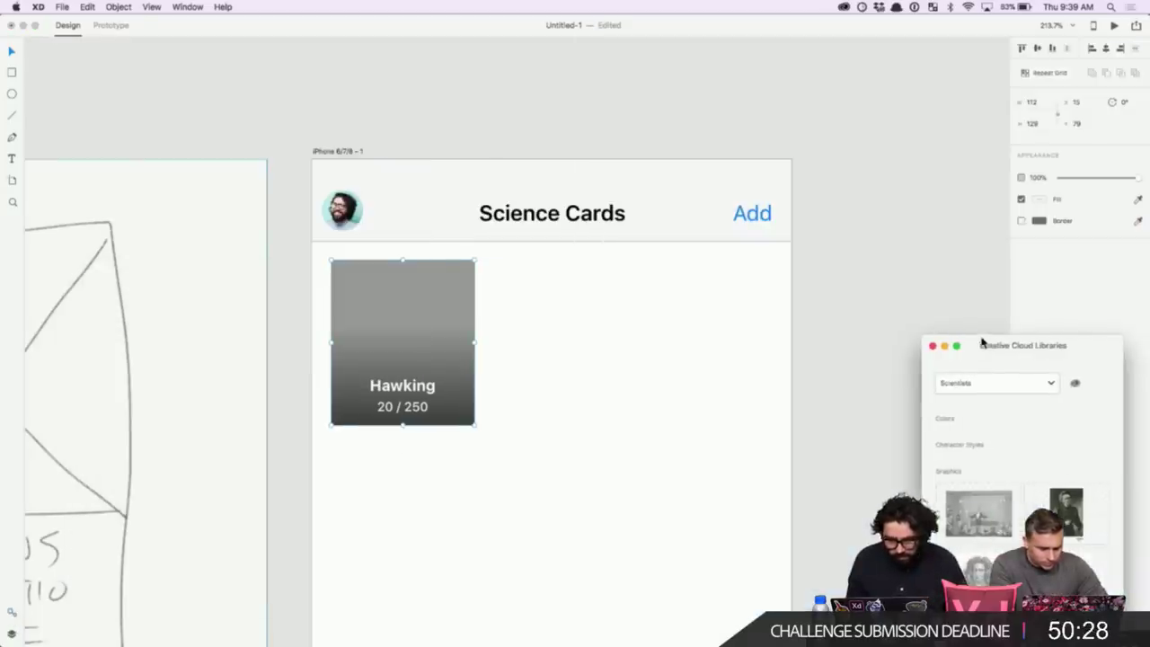
left_click(11, 634)
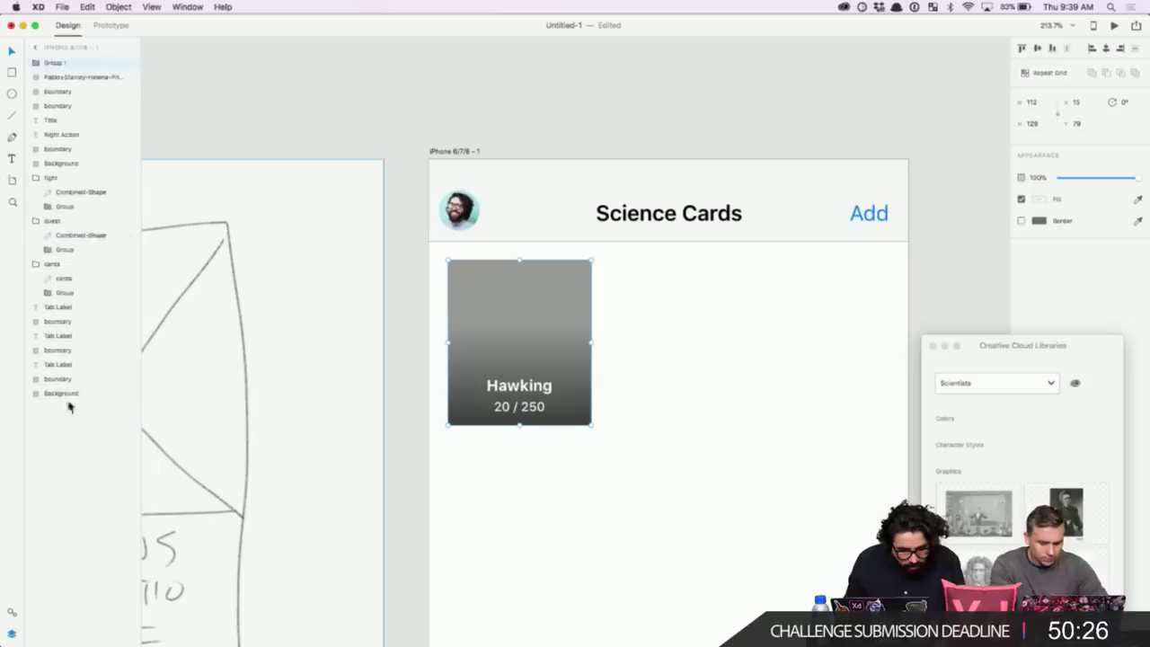
- Rename the Hawking card's group as Card
double_click(55, 62)
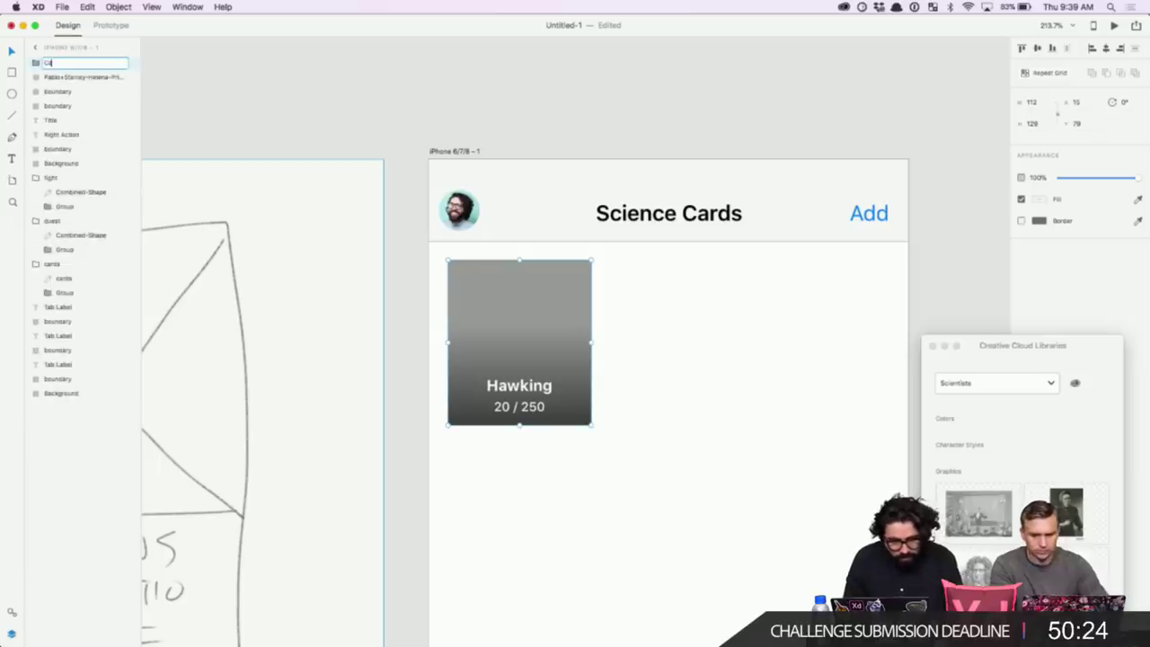
key("Return")
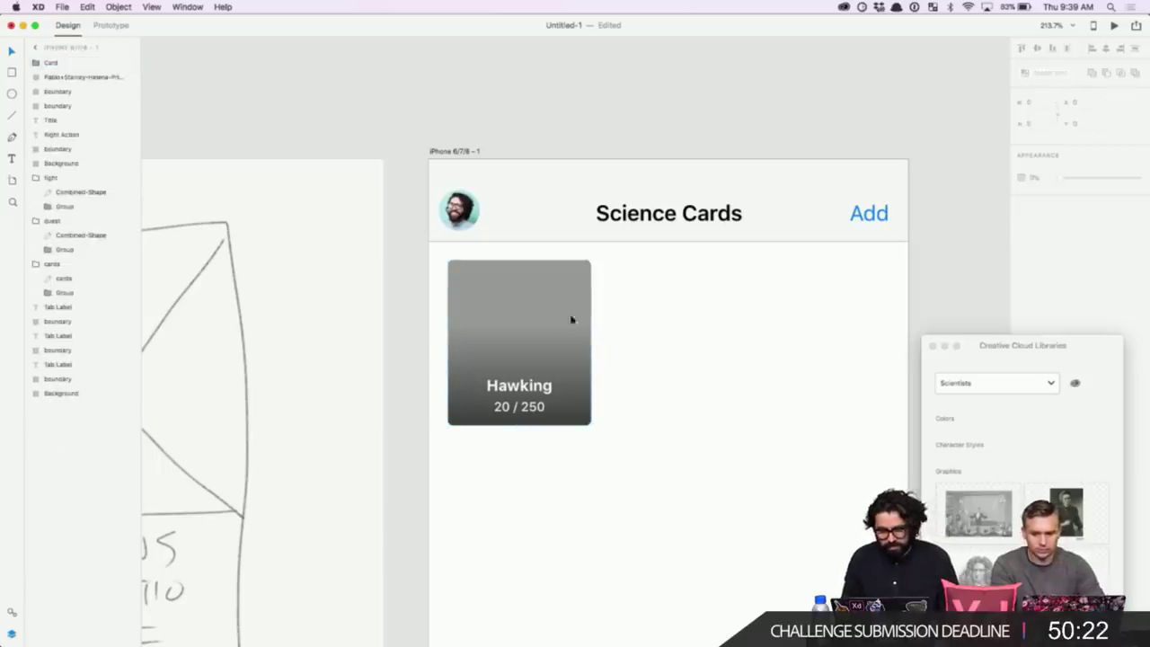
- Move the Creative Cloud Libraries window beside the artboard, enlarge it, and fill the card's background rectangle with the hawking graphic
scroll(795, 398, "right", 5)
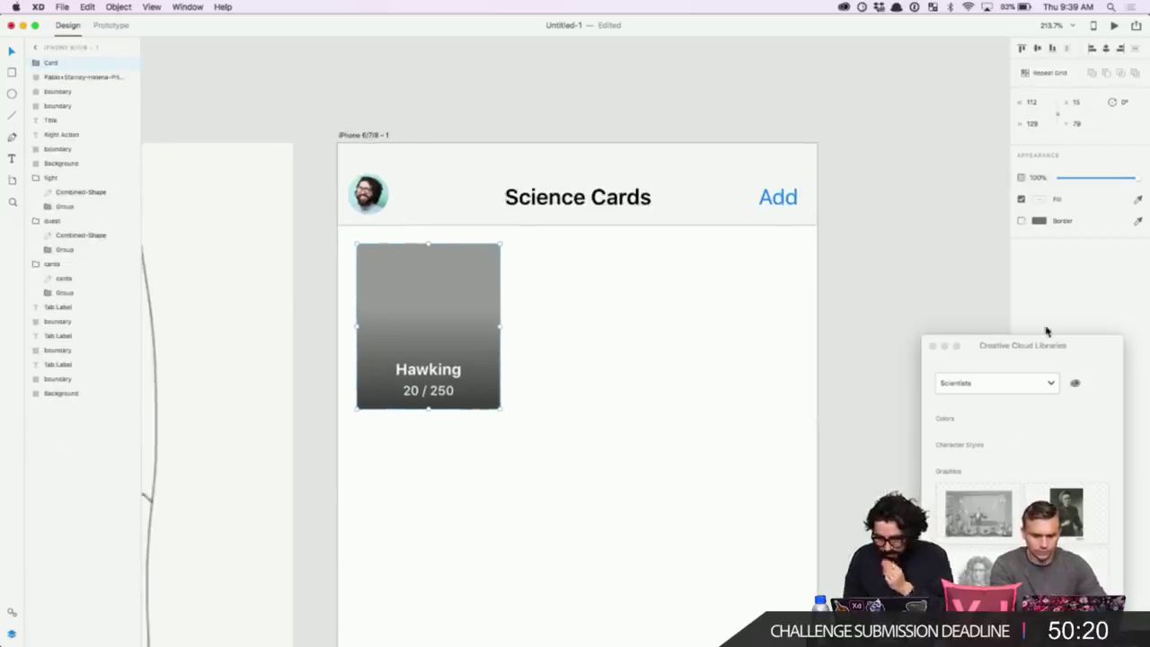
left_click_drag(1020, 349, 952, 178)
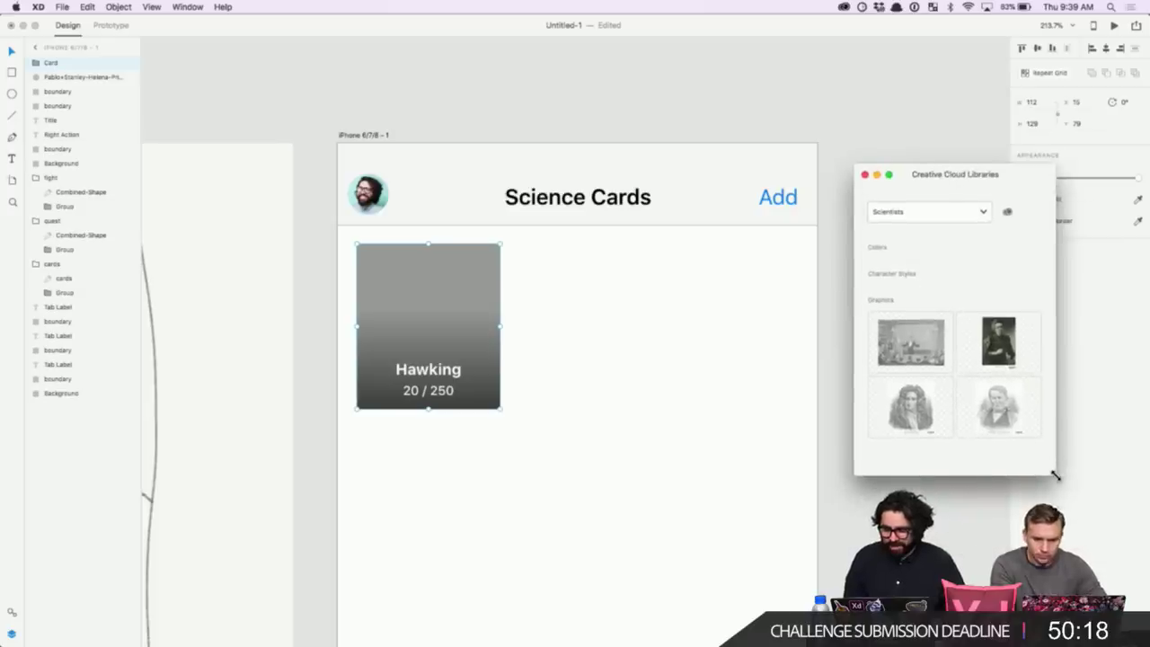
left_click_drag(1055, 476, 1056, 543)
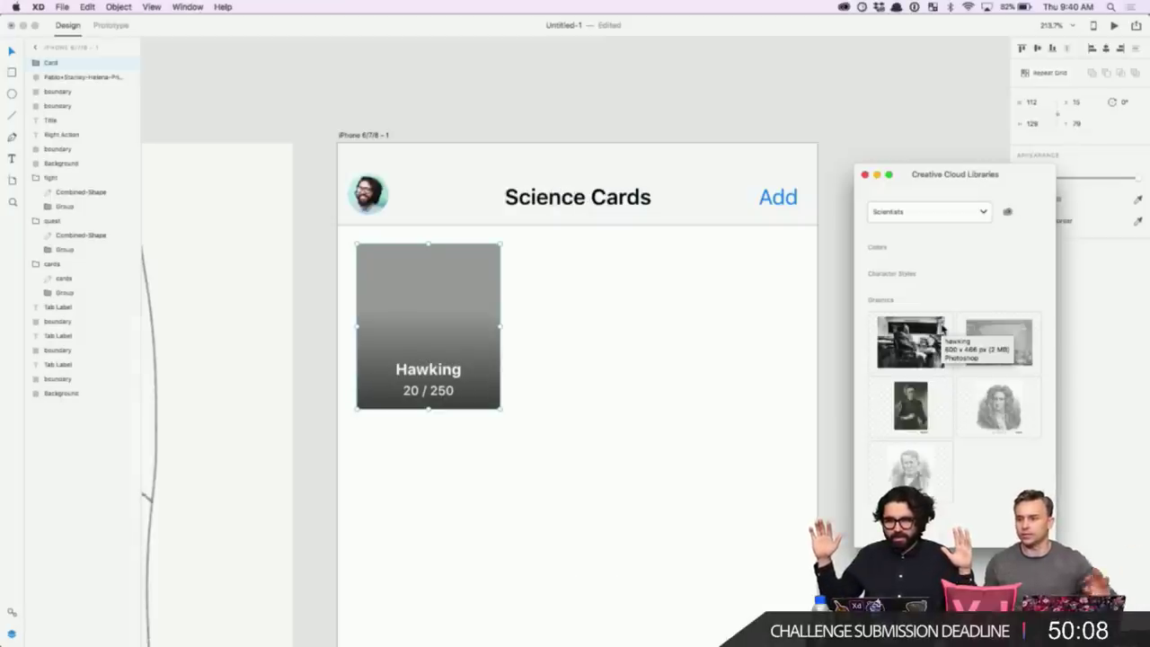
left_click_drag(925, 331, 481, 261)
left_click(600, 319)
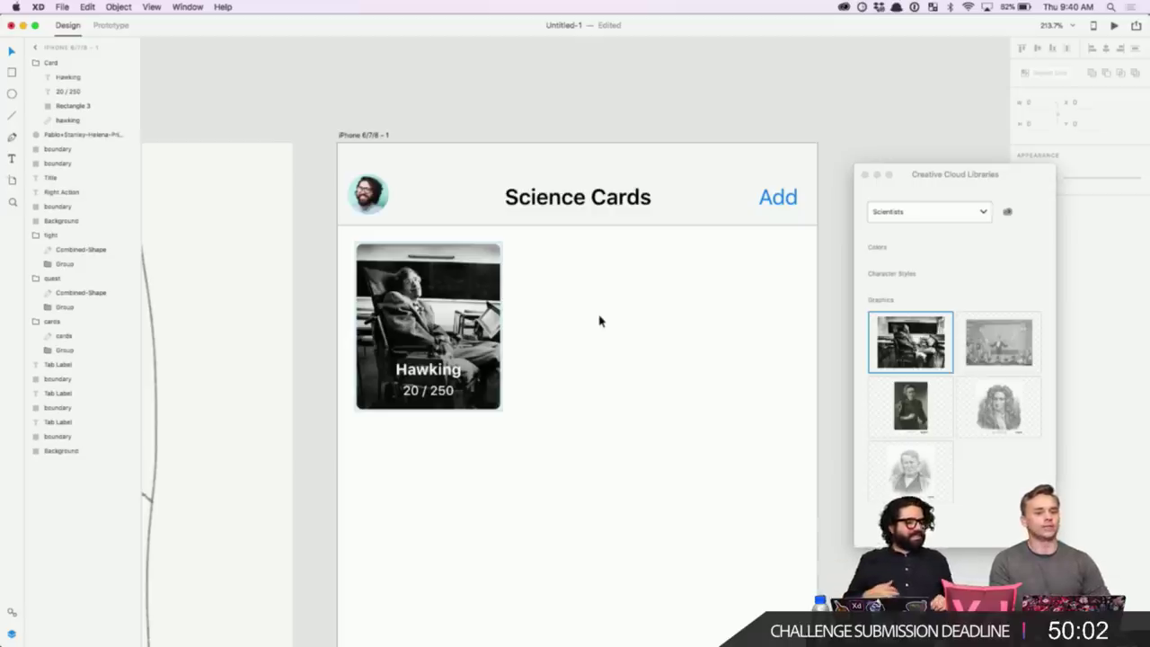
left_click_drag(538, 324, 418, 418)
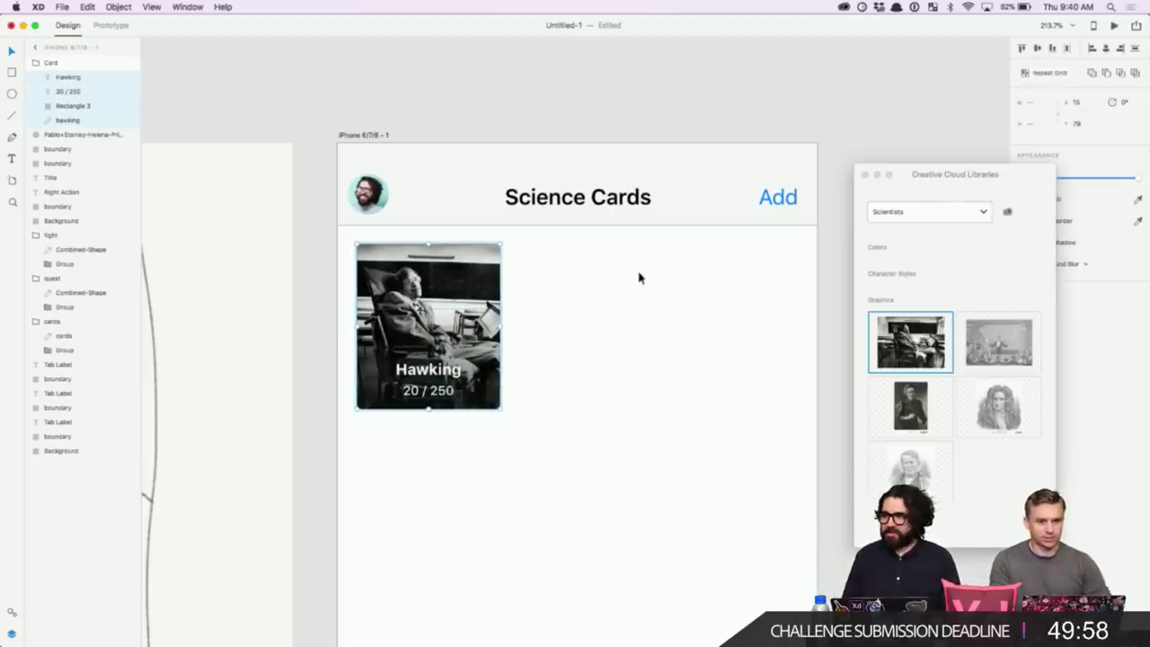
left_click(616, 297)
left_click_drag(421, 352, 532, 499)
key("super+z")
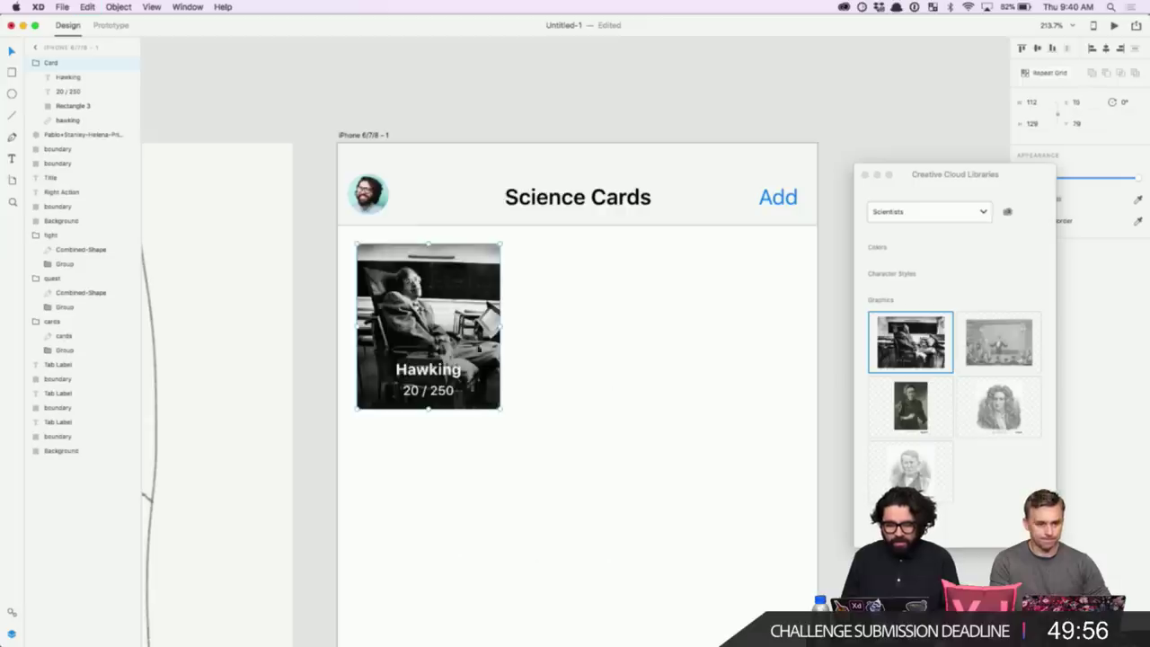
- Close the Creative Cloud Libraries window and convert the Card group into a repeat grid
left_click(865, 176)
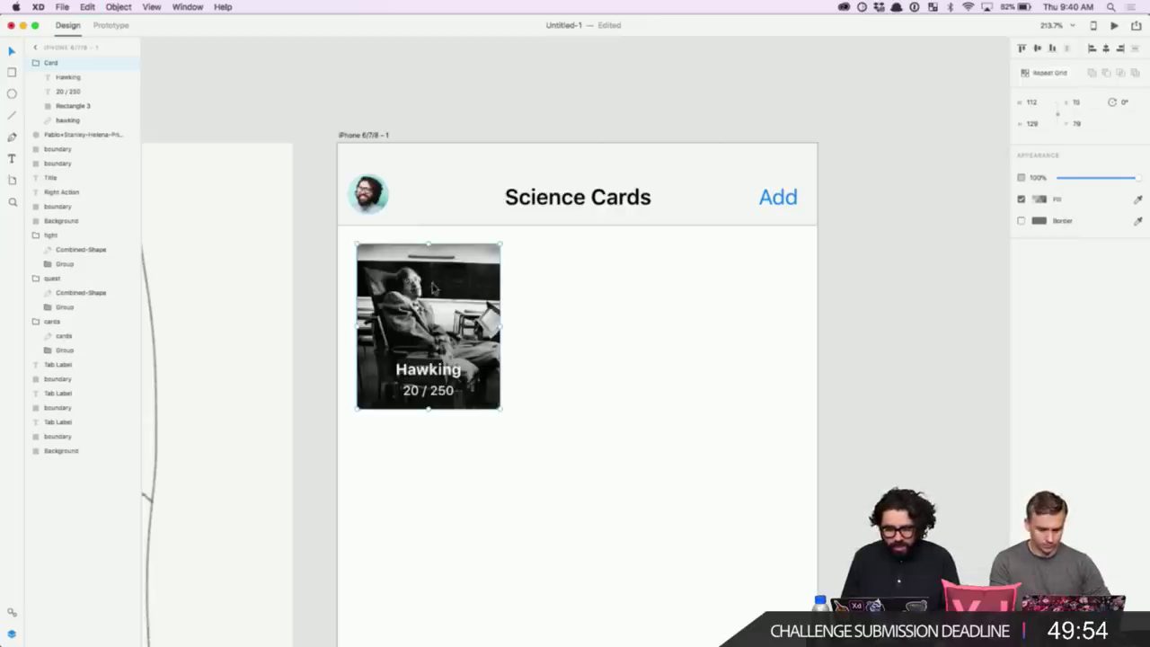
left_click_drag(428, 296, 577, 297)
key("super+z")
scroll(619, 267, "up", 3)
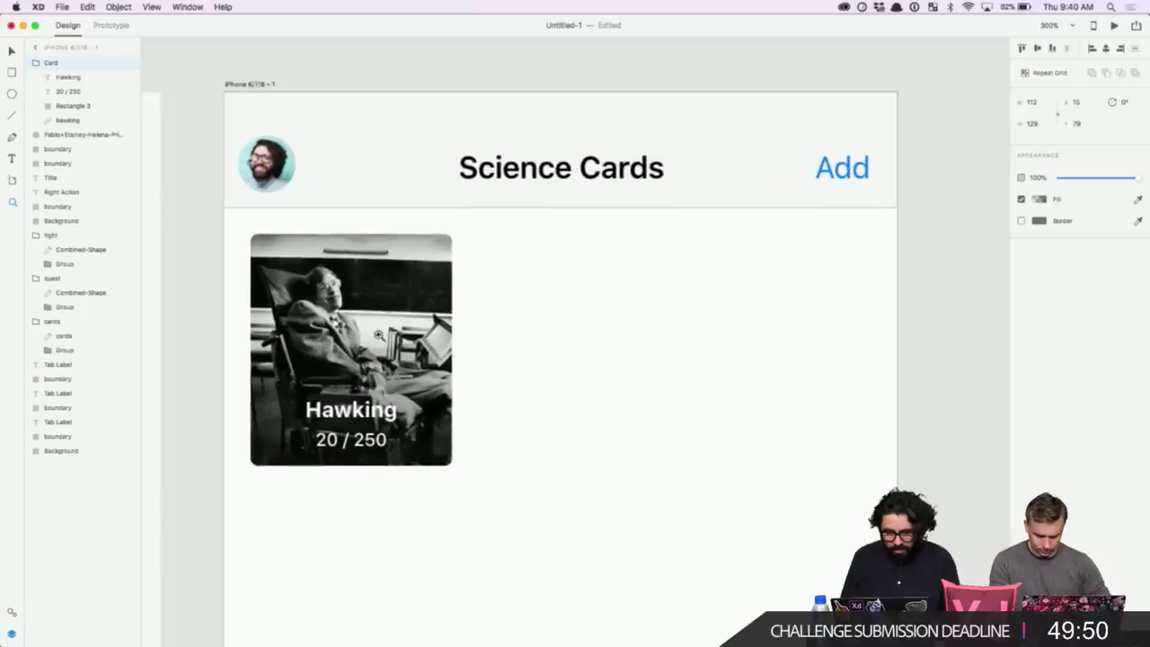
left_click(1038, 79)
scroll(656, 333, "down", 5)
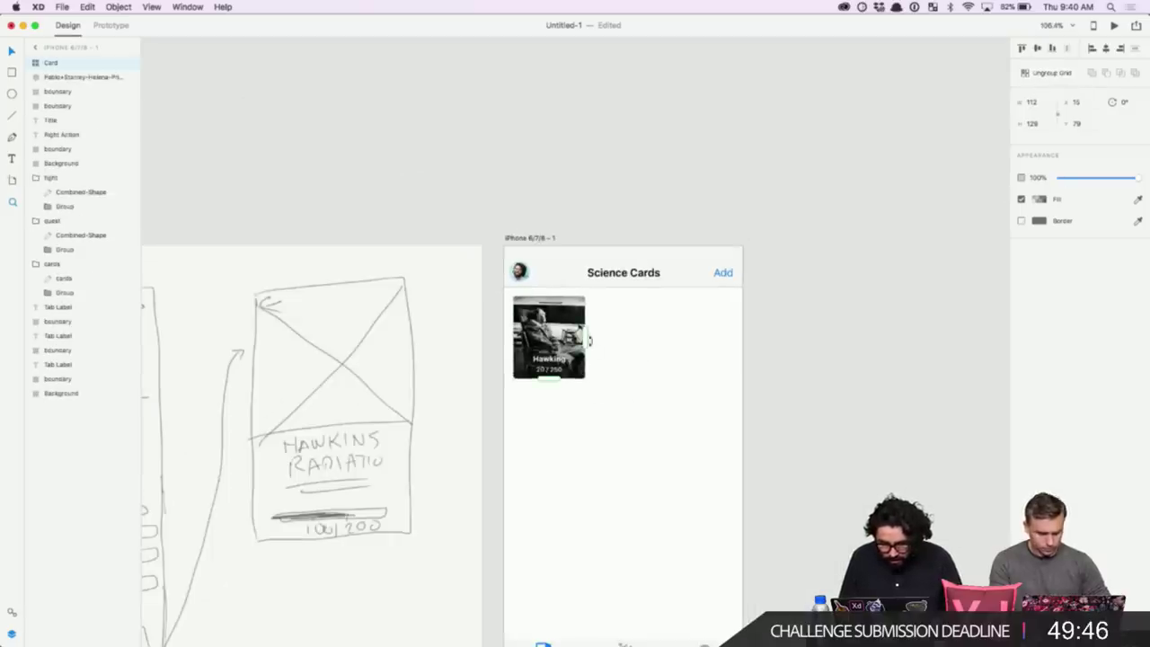
- Extend the Hawking card's repeat grid to three columns and three rows, 345 wide, with a narrower gap between columns
left_click_drag(586, 340, 749, 340)
left_click_drag(675, 340, 662, 340)
left_click_drag(619, 394, 620, 558)
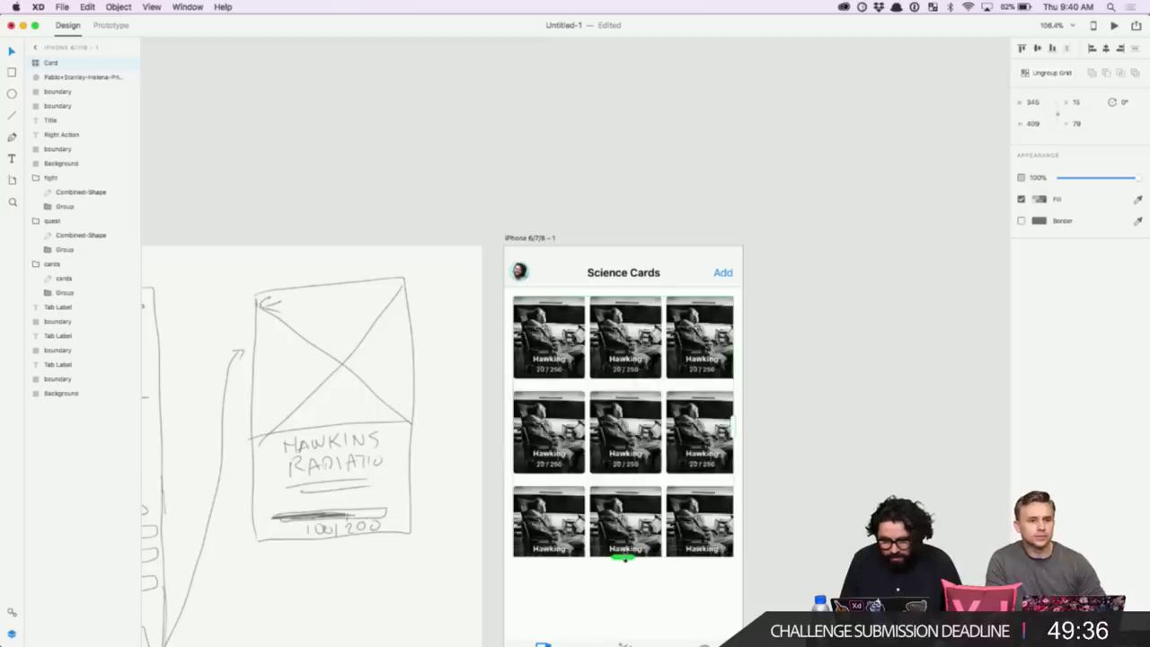
- Tighten the gap between the card rows and extend the repeat grid down to the artboard's lower edge
left_click_drag(612, 383, 611, 379)
scroll(610, 429, "up", 3)
scroll(611, 430, "up", 1)
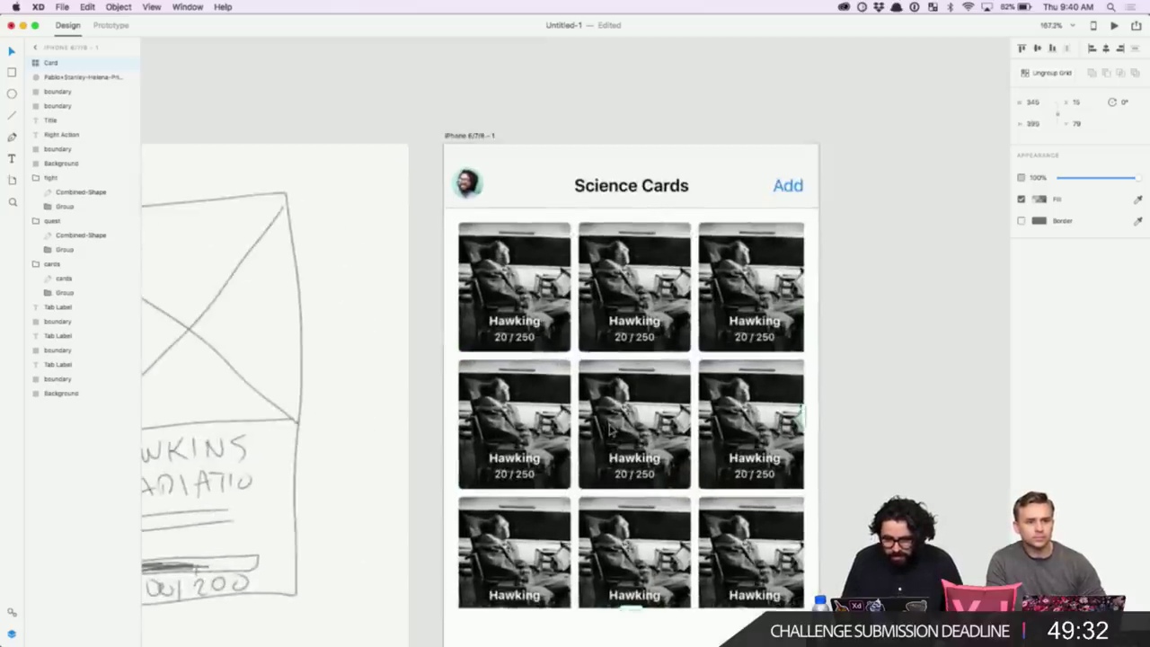
scroll(611, 429, "down", 4)
scroll(610, 429, "down", 4)
left_click_drag(626, 439, 626, 541)
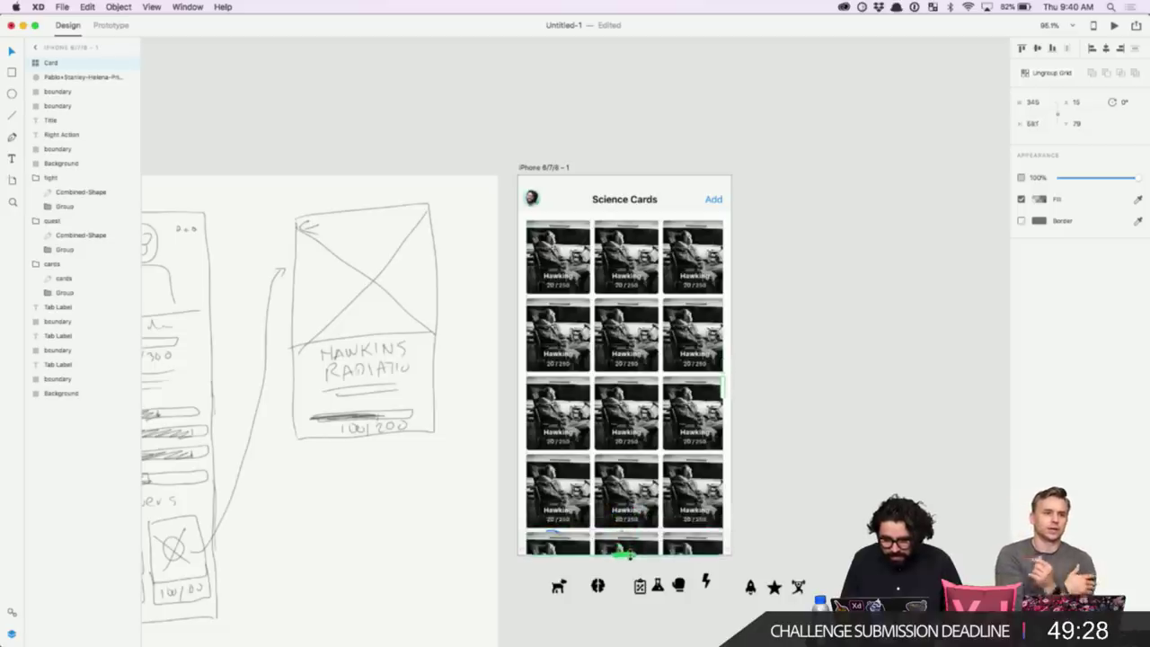
left_click(915, 254)
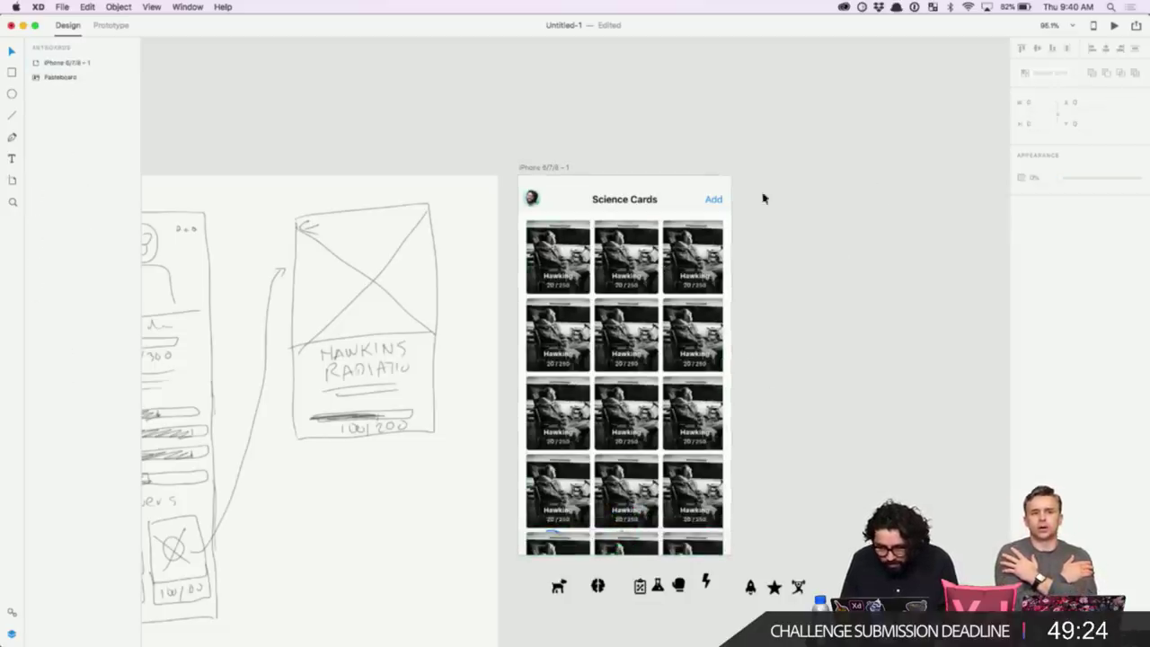
- Send the card grid to the back so it sits behind the tab bar
scroll(625, 249, "up", 5)
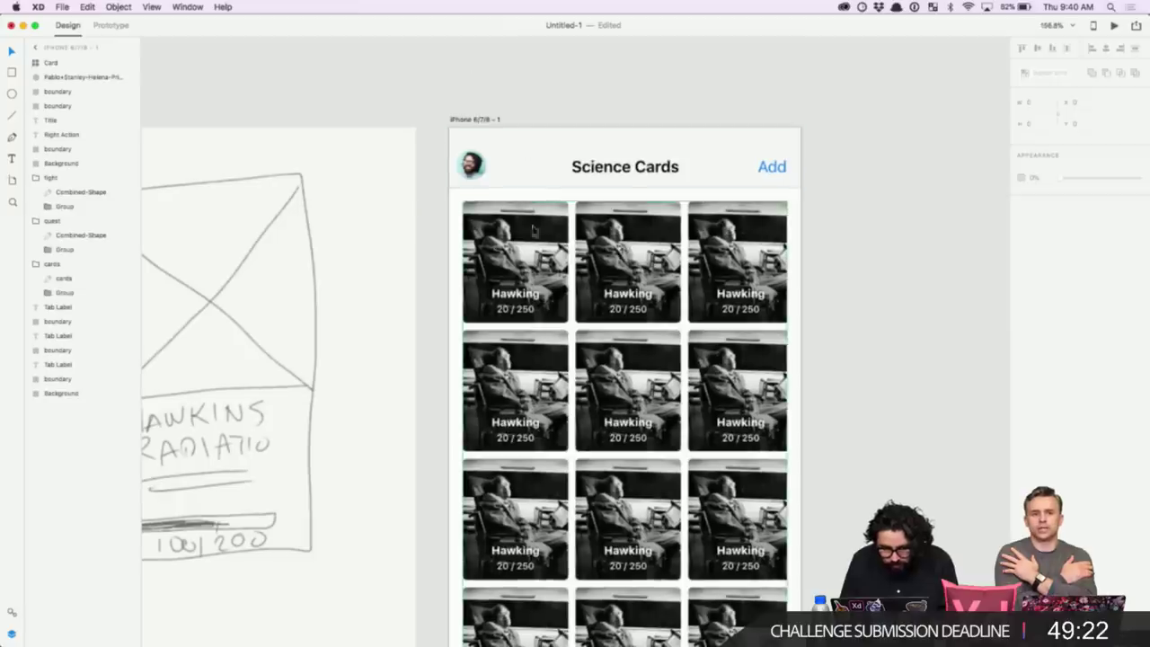
left_click(551, 271)
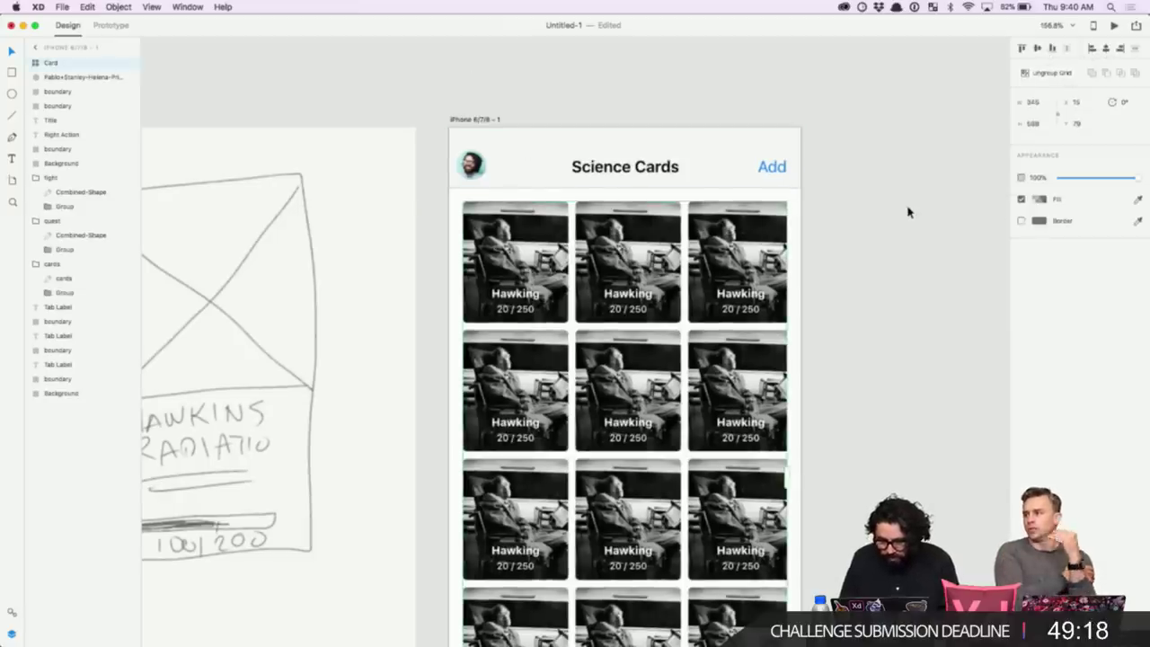
key("shift+super+[")
scroll(774, 284, "down", 5)
left_click(908, 329)
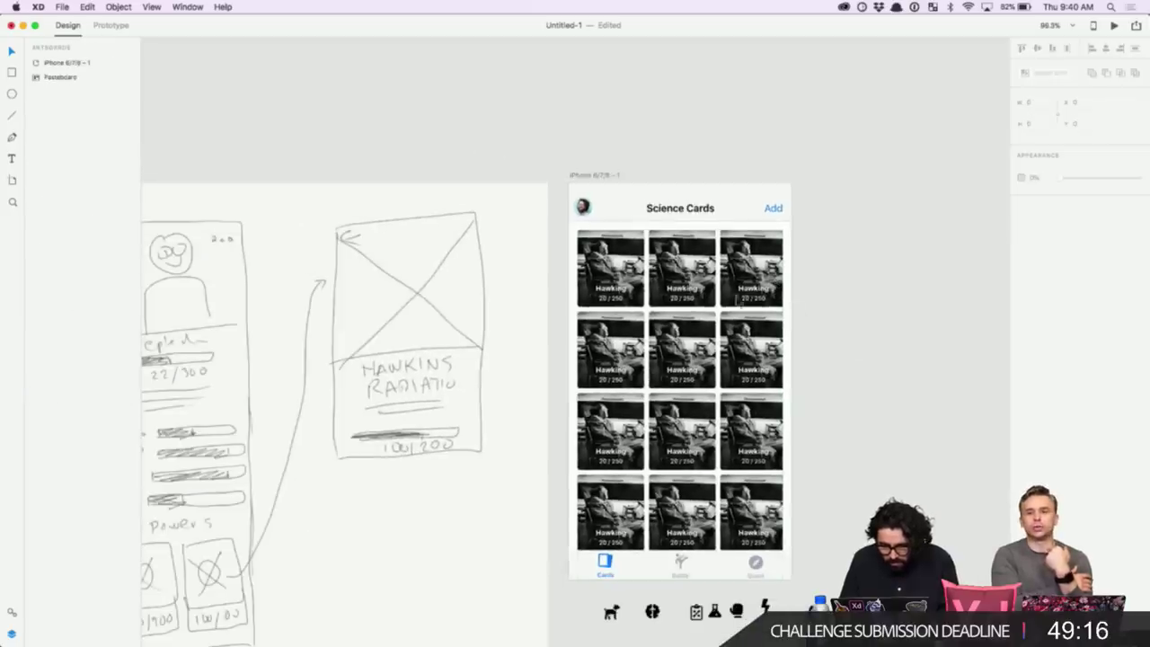
- Open the Creative Cloud Libraries, show the Scientists library and move its window clear of the card grid
scroll(691, 269, "up", 5)
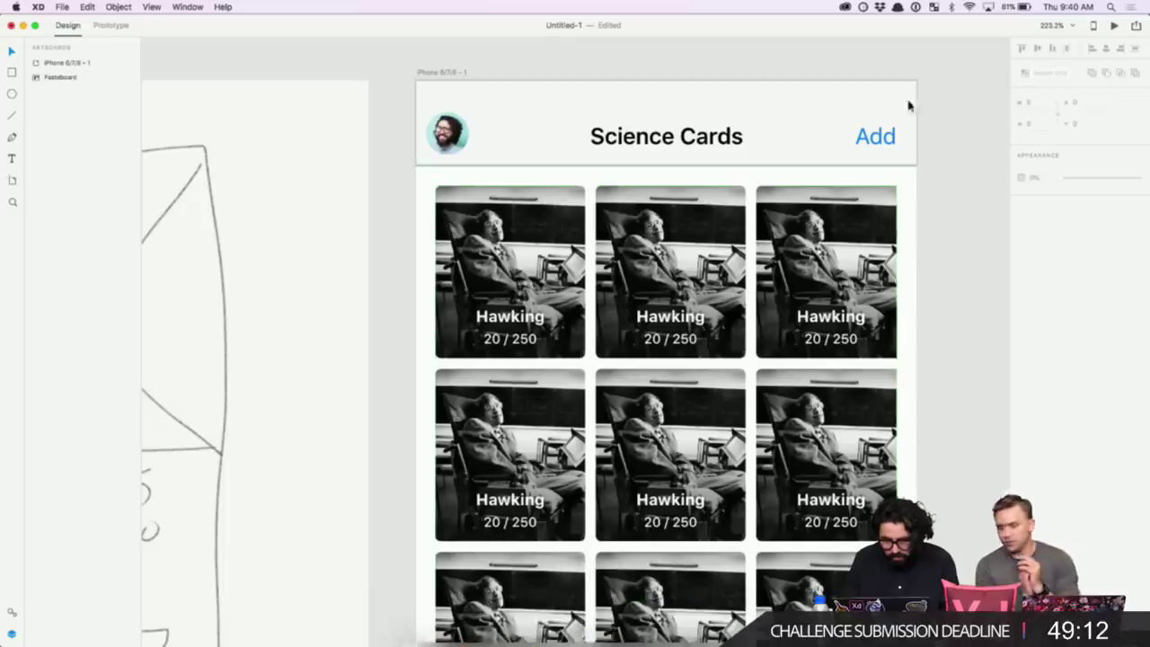
left_click(62, 6)
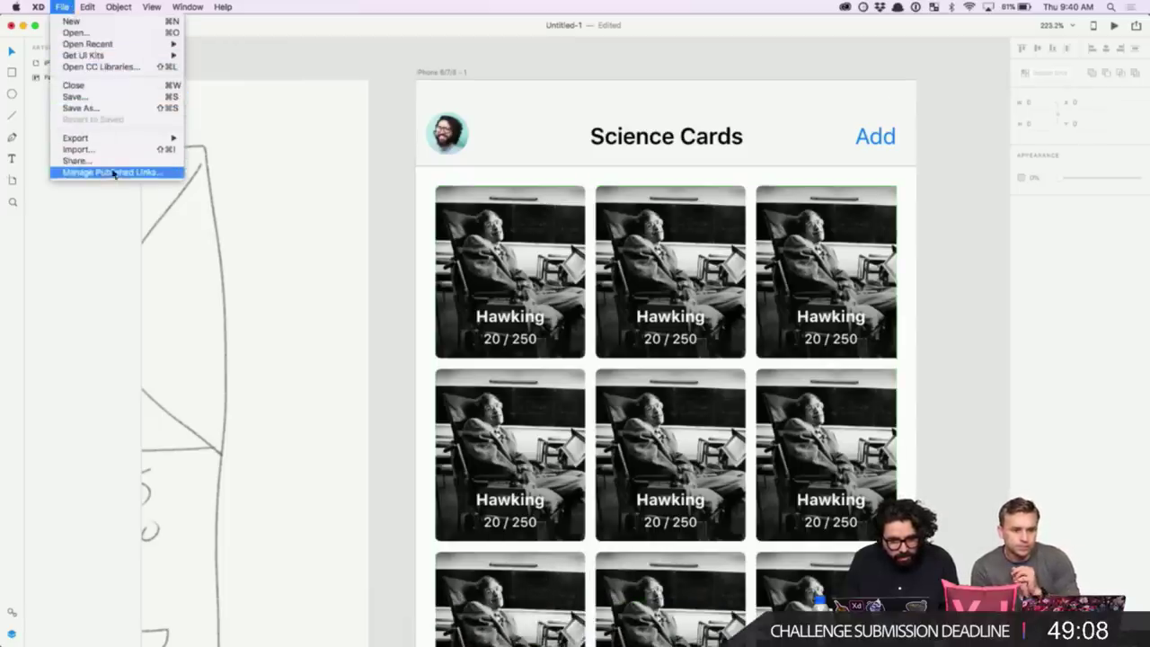
left_click(101, 66)
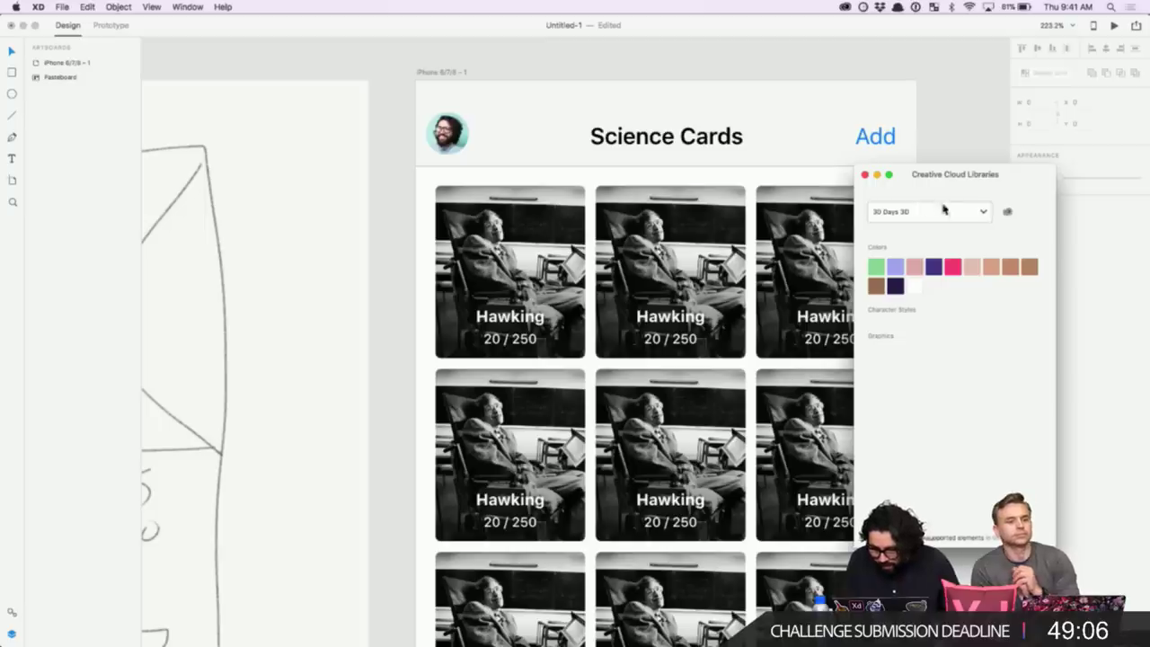
left_click(943, 209)
left_click(932, 257)
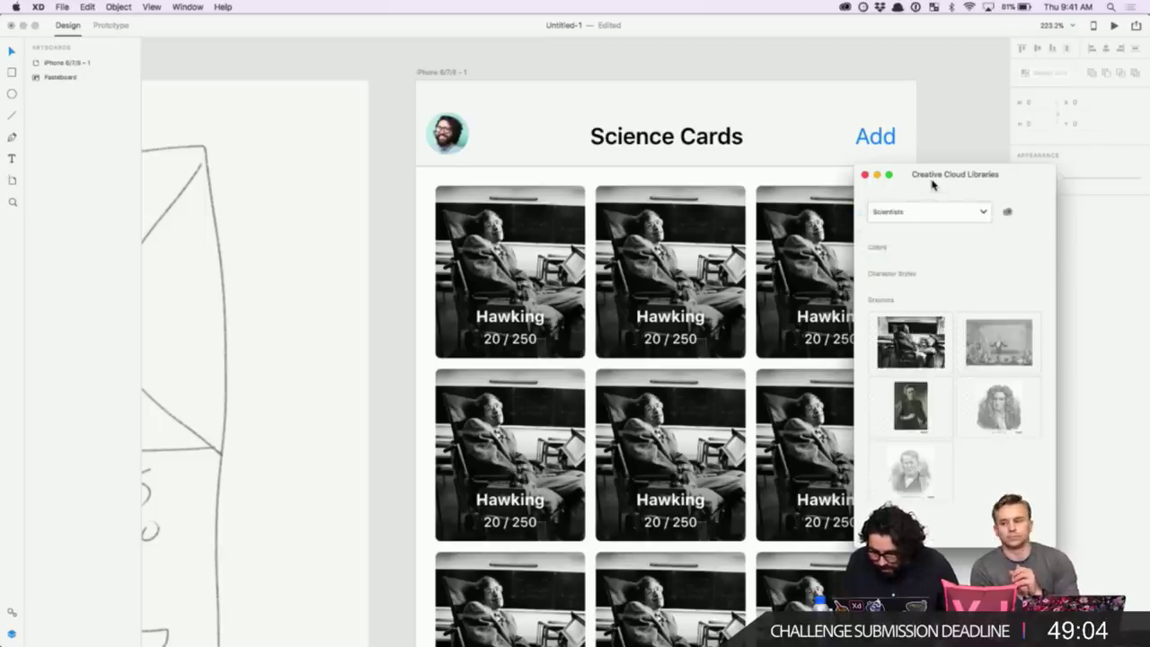
left_click_drag(932, 183, 995, 184)
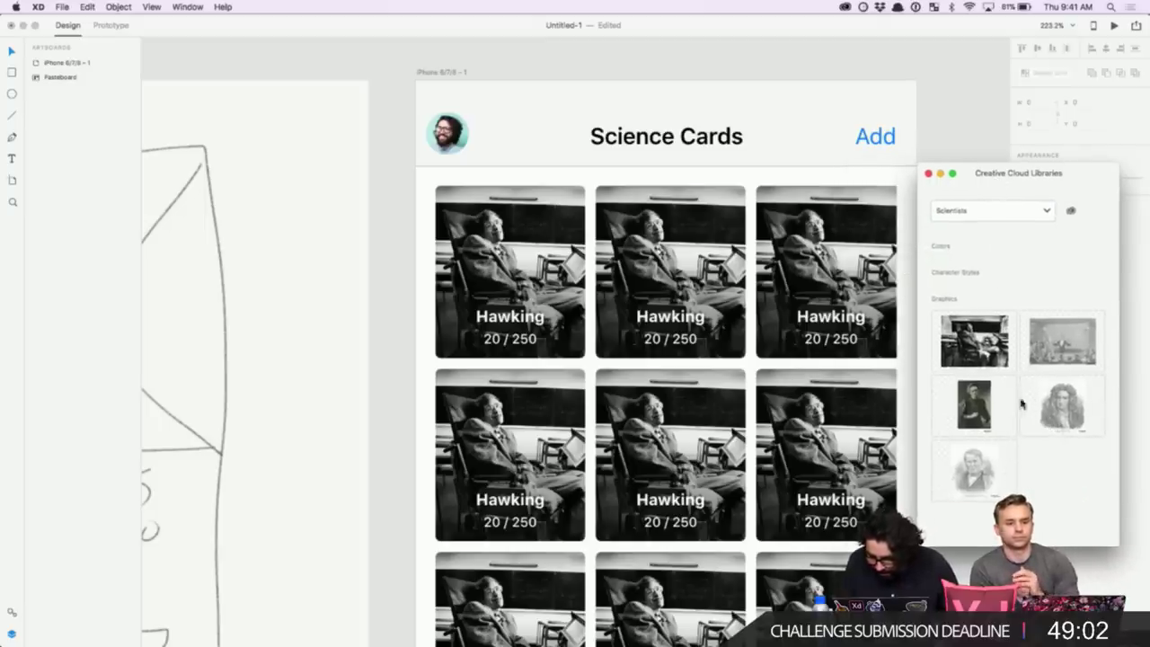
- Place the Marie Curie photo in the first row's second card and the Tesla lecture image in its third card
left_click_drag(975, 404, 670, 261)
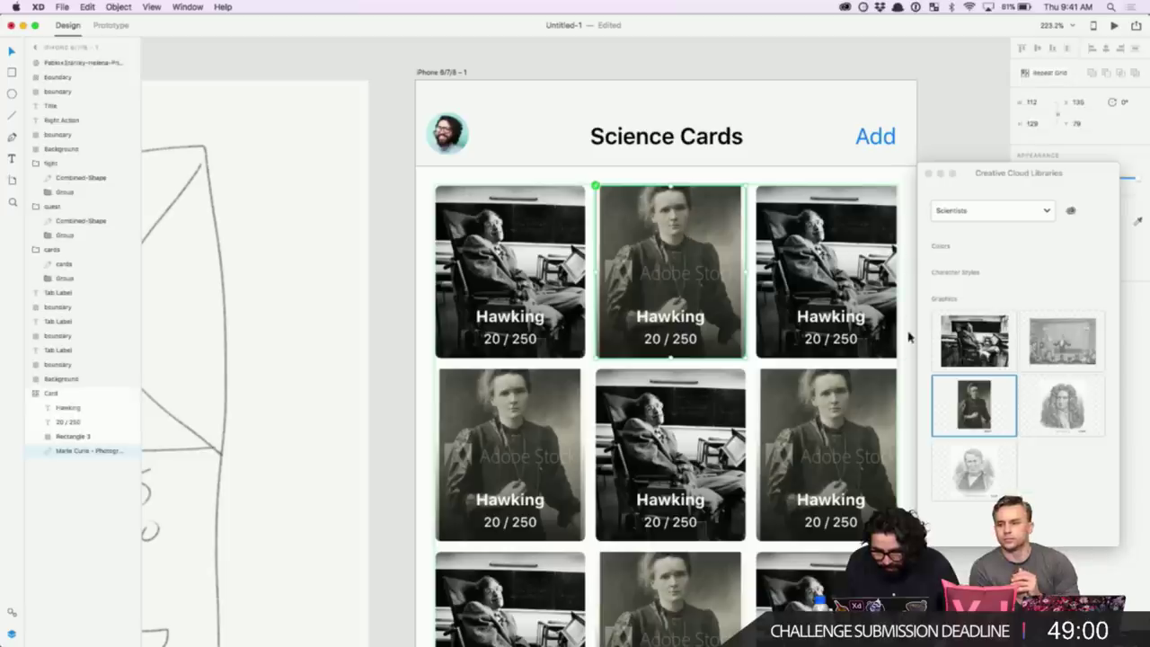
left_click(326, 372)
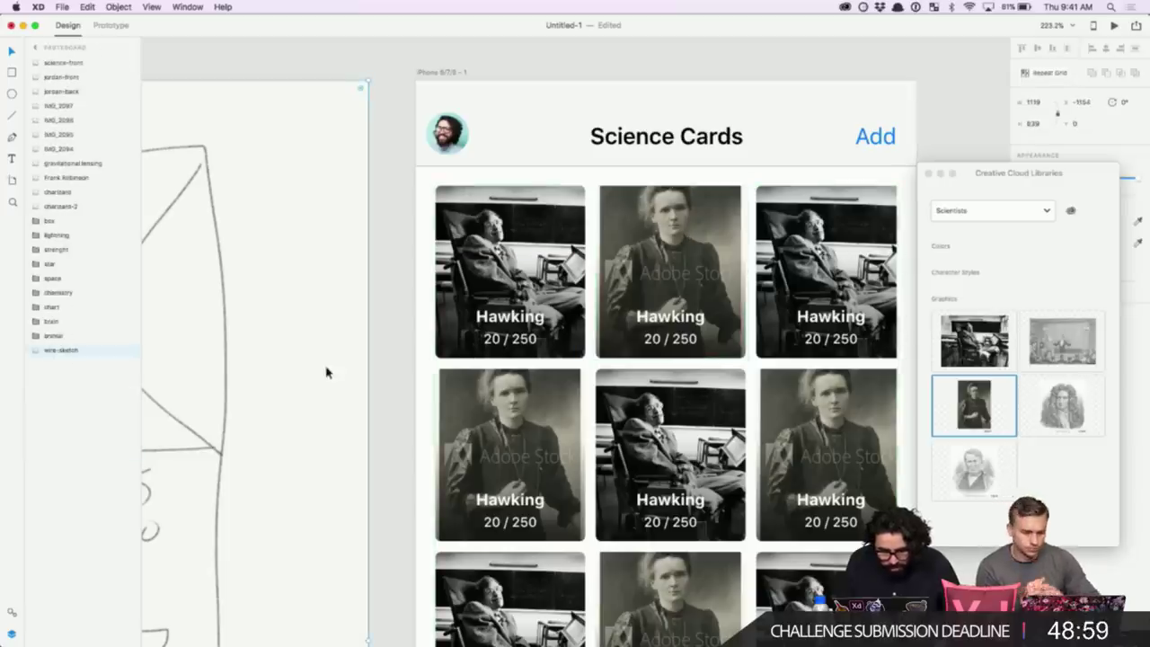
left_click(410, 287)
mouse_move(1064, 339)
left_mouse_down()
mouse_move(1011, 332)
mouse_move(849, 269)
mouse_move(851, 231)
left_mouse_up()
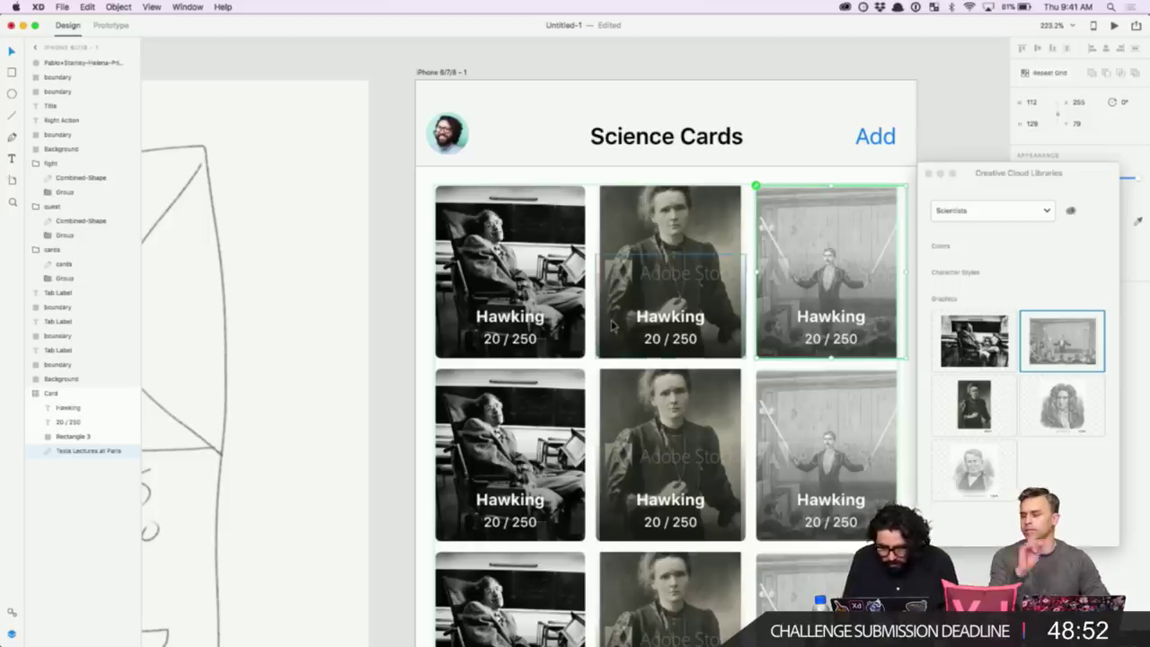
- Place the Thomas Edison portrait in the second row's first card and the Isaac Newton portrait in its second card
scroll(613, 411, "right", 2)
scroll(613, 410, "down", 1)
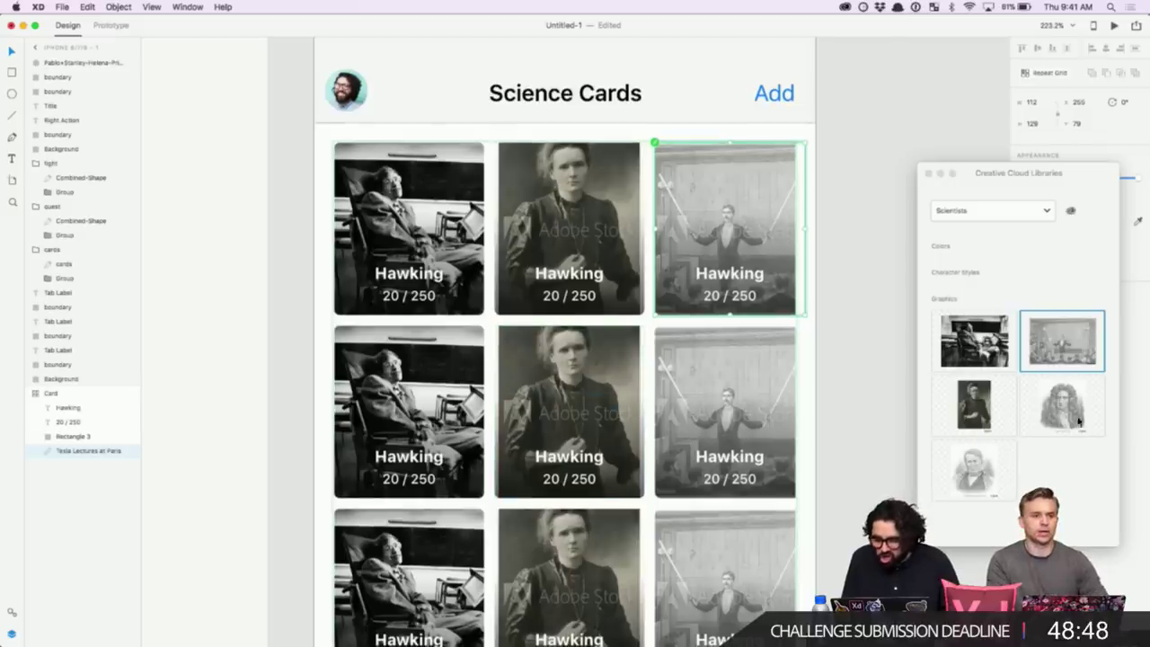
left_click_drag(974, 469, 430, 368)
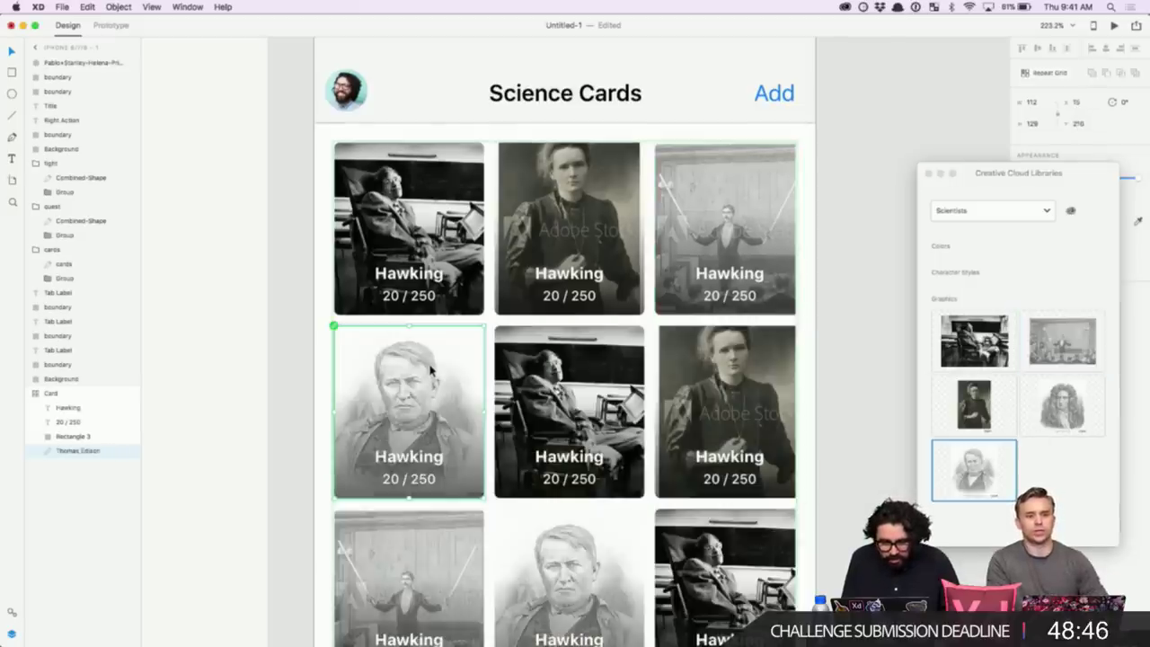
scroll(430, 368, "down", 2)
scroll(430, 368, "right", 3)
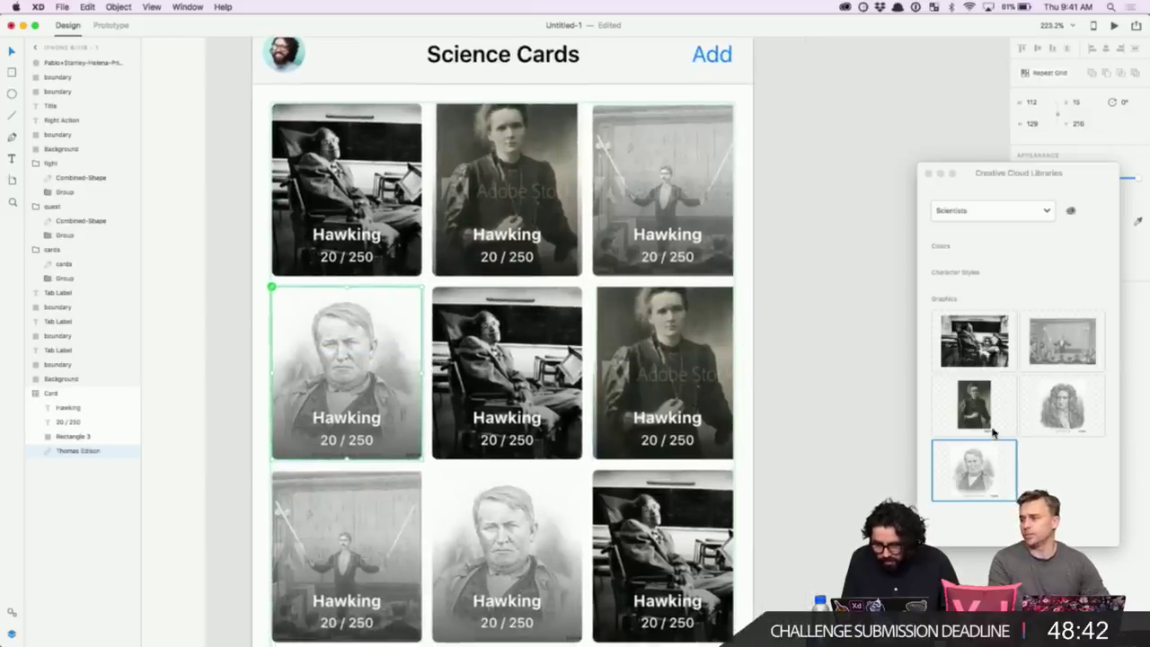
left_click_drag(1070, 413, 550, 311)
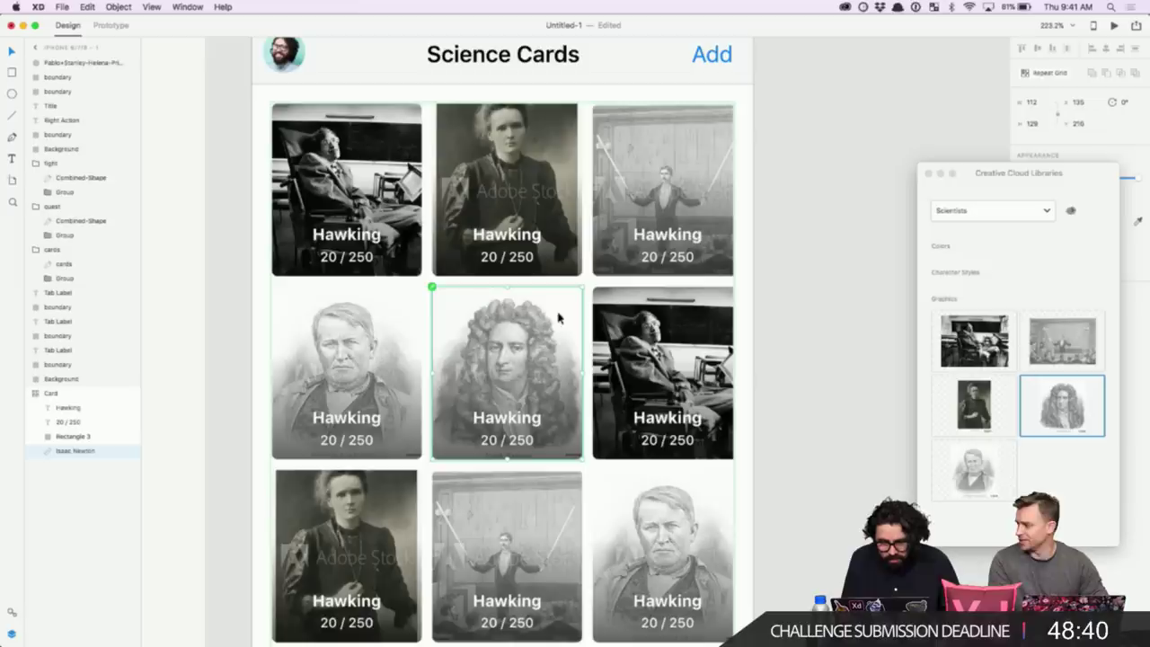
left_click(811, 397)
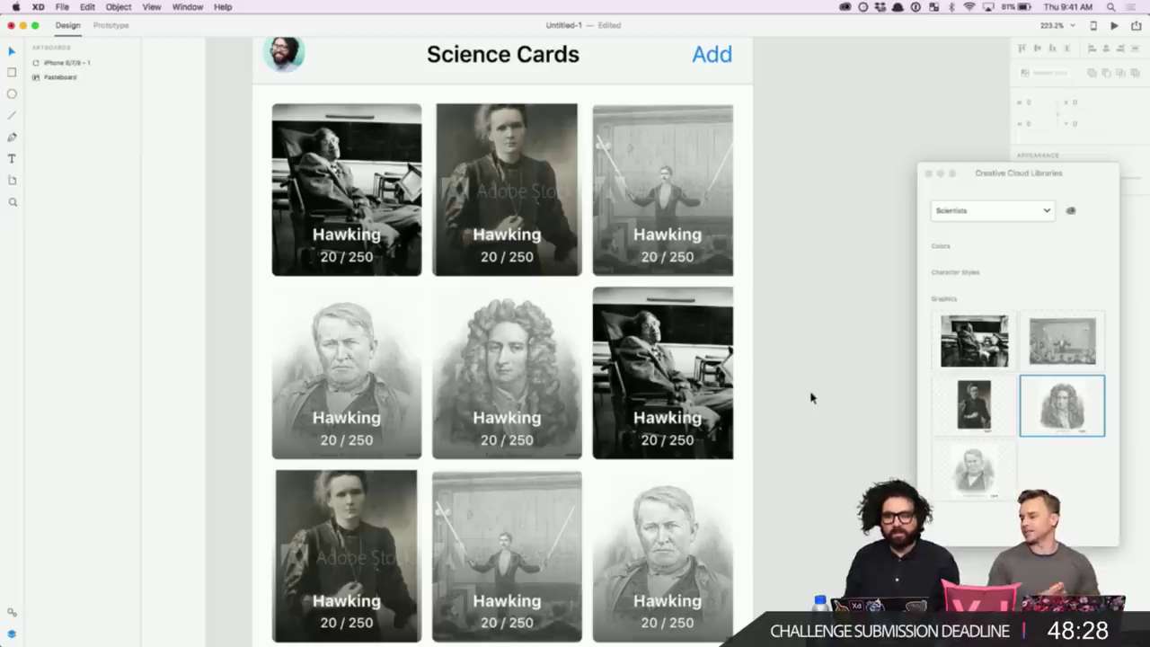
- Close the Creative Cloud Libraries window and return to a view of the whole Science Cards artboard
left_click_drag(986, 179, 864, 70)
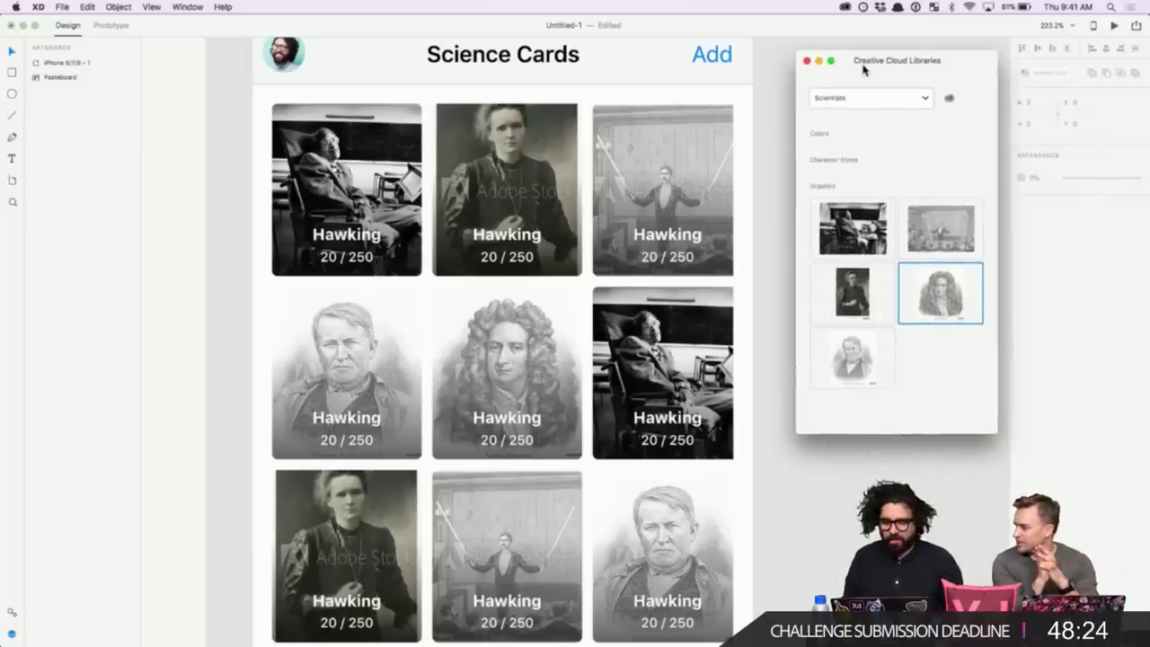
left_click(756, 180)
scroll(756, 181, "right", 1)
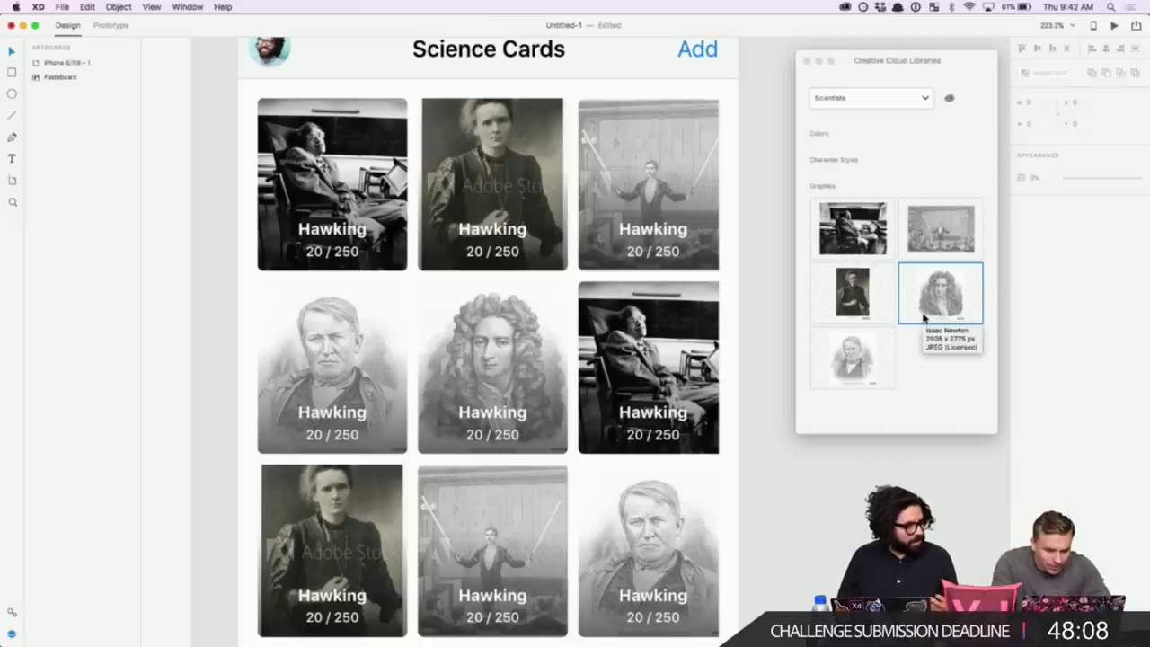
left_click(812, 59)
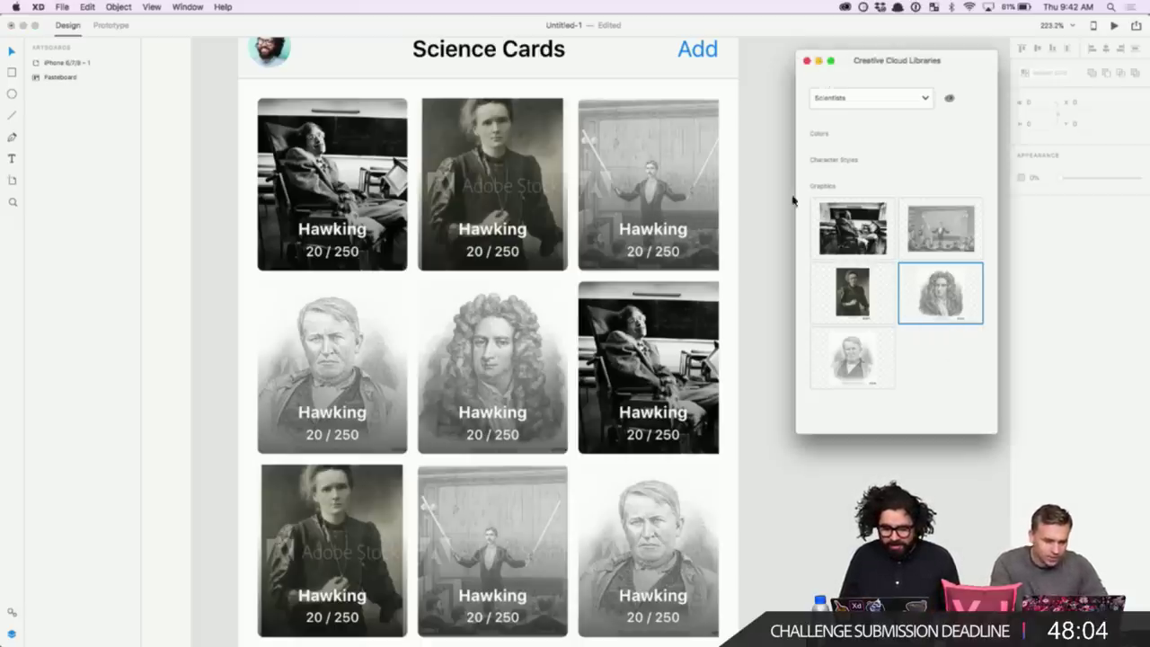
left_click(807, 61)
key("super+1")
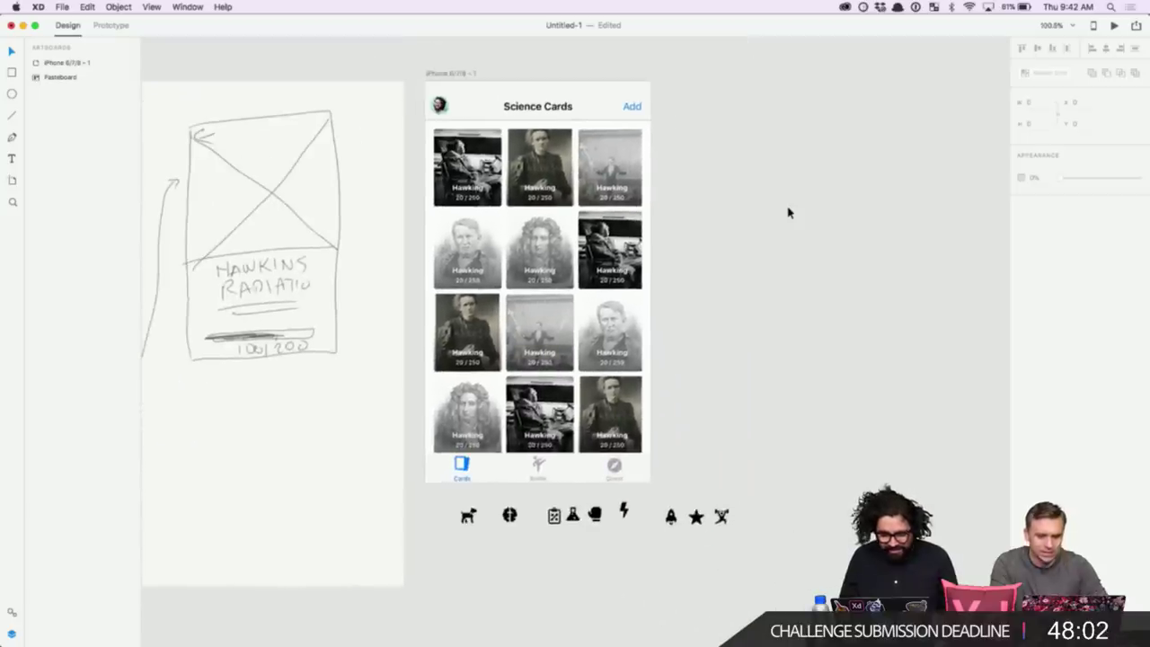
left_click(452, 76)
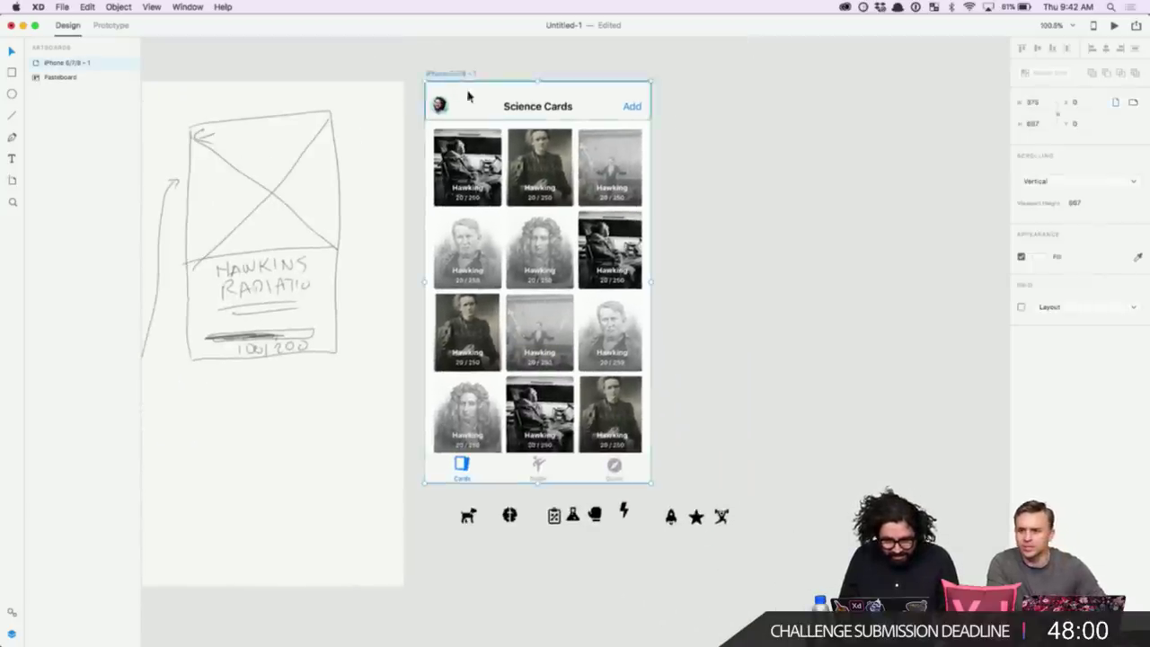
left_click(416, 61)
- Look at the UIElements+DesignTemplates+Guides document and the Science Battle App notes in Chrome, and return to the Untitled-1 document
left_click(188, 7)
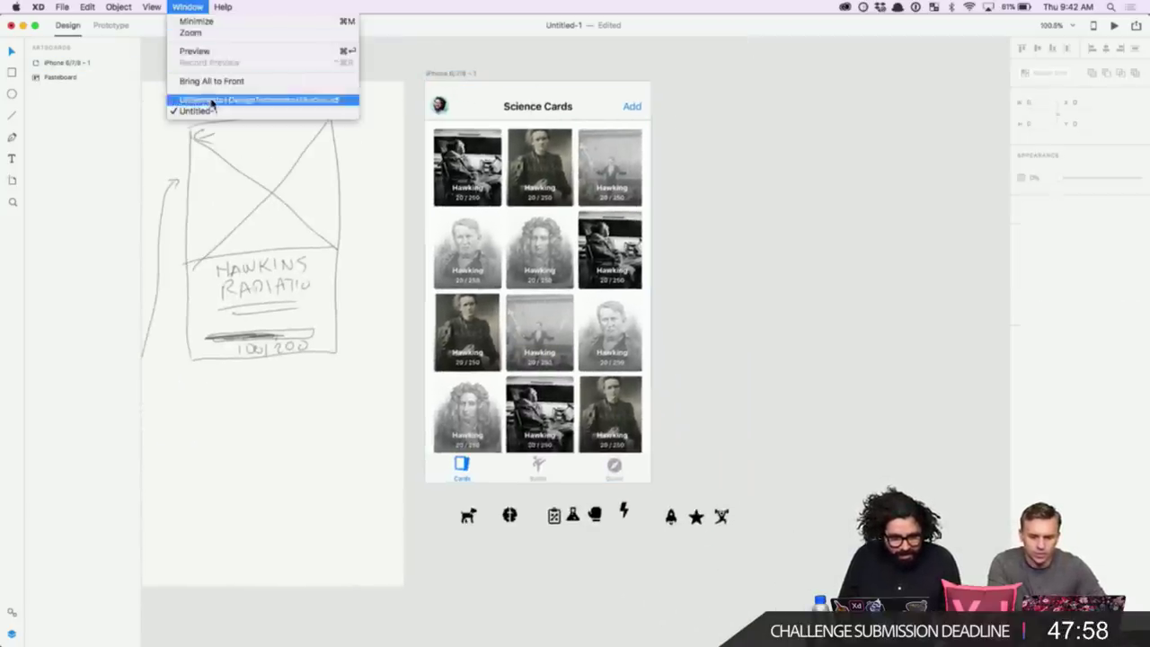
left_click(242, 103)
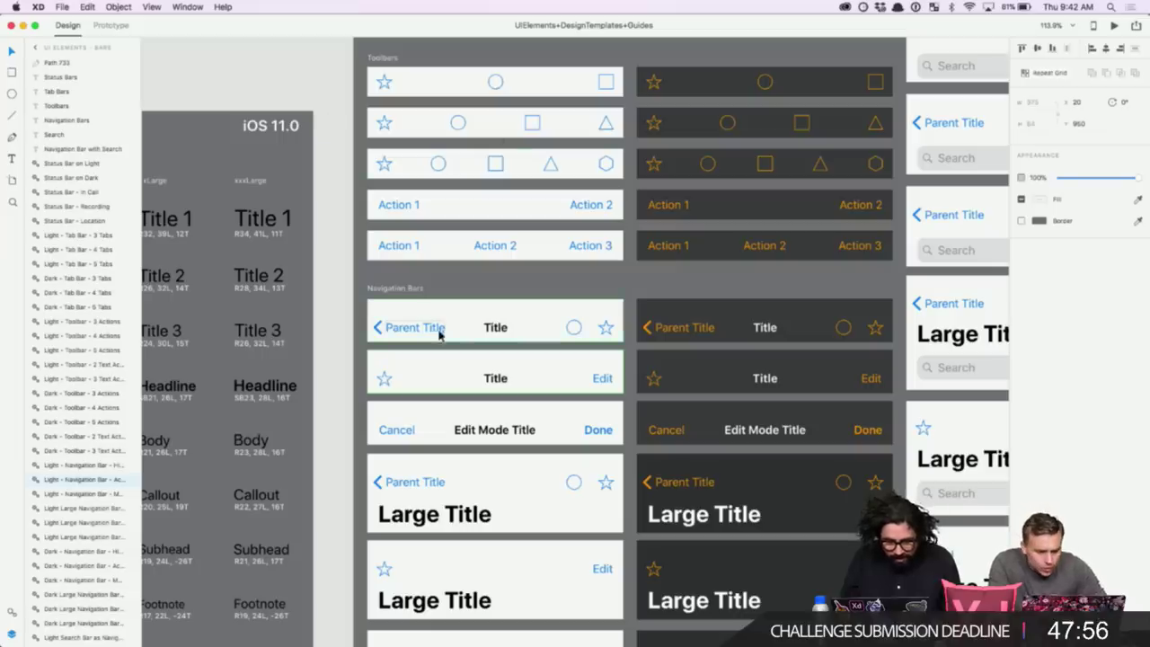
key("super+Tab")
key("super+Tab")
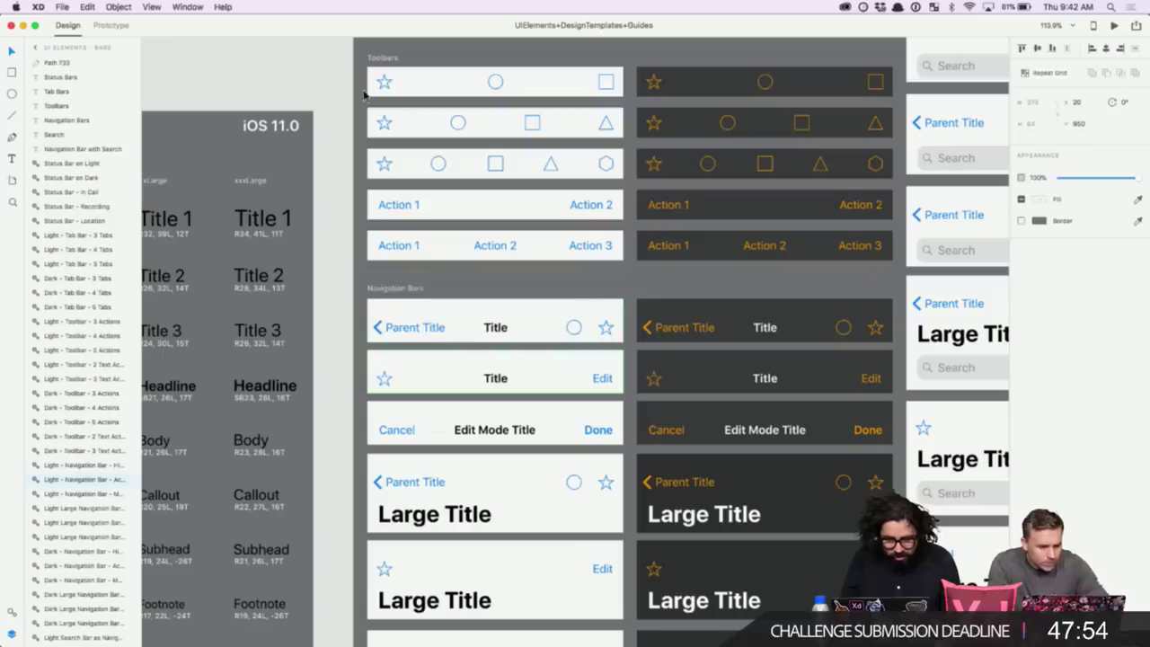
key("super+Tab")
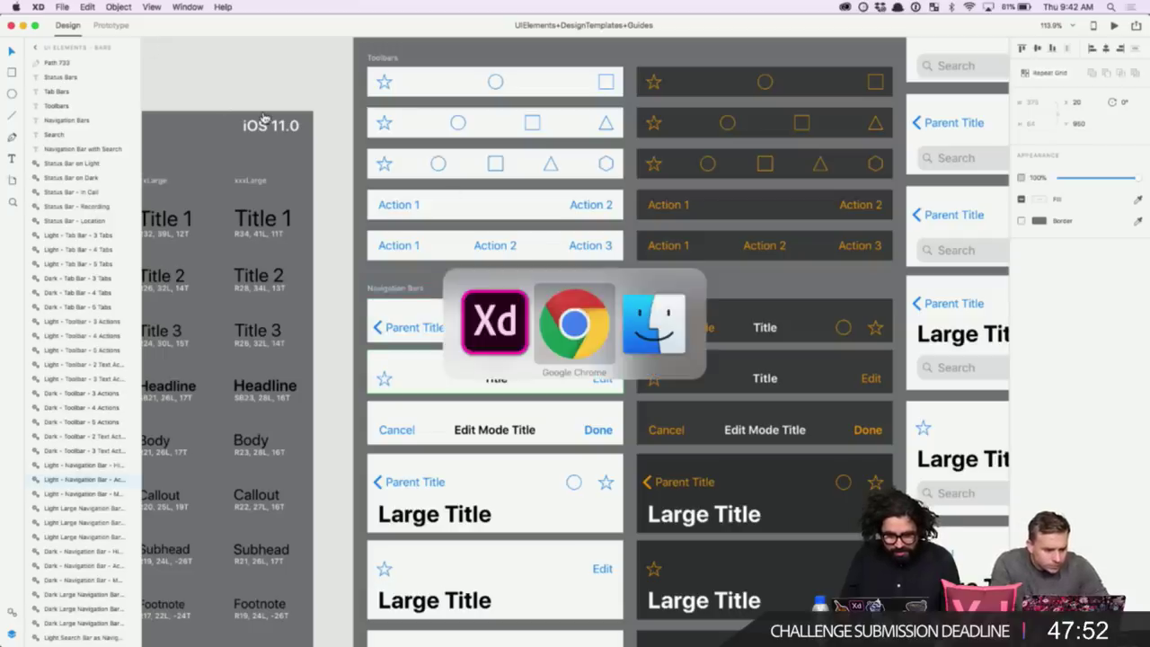
key("super+w")
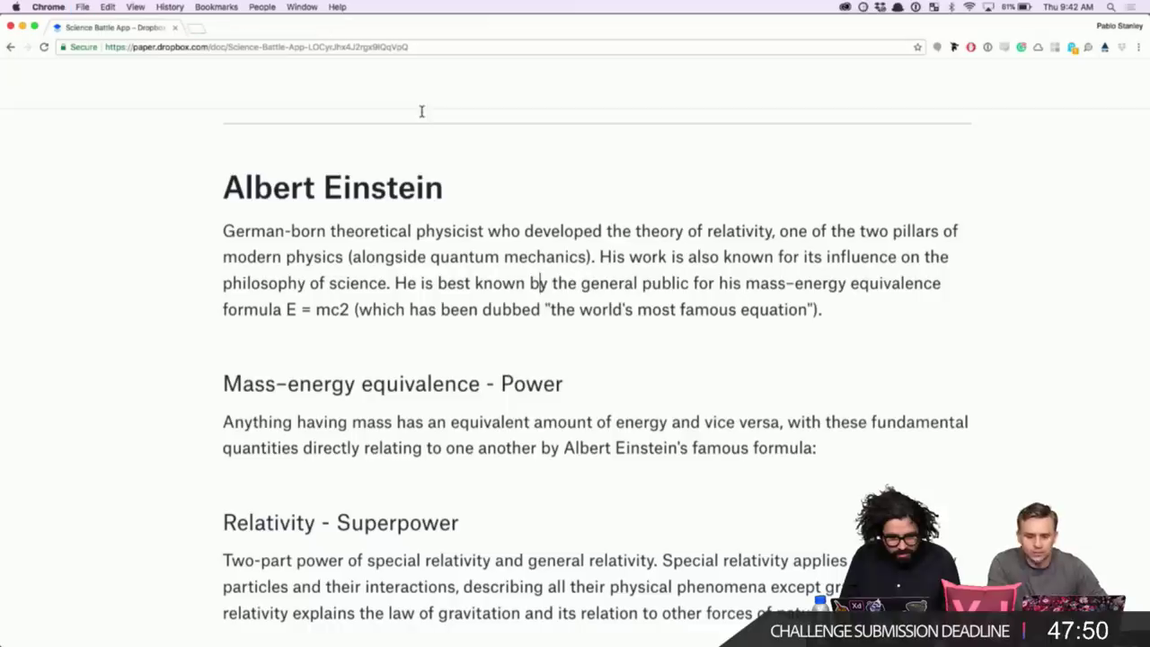
key("super+Tab")
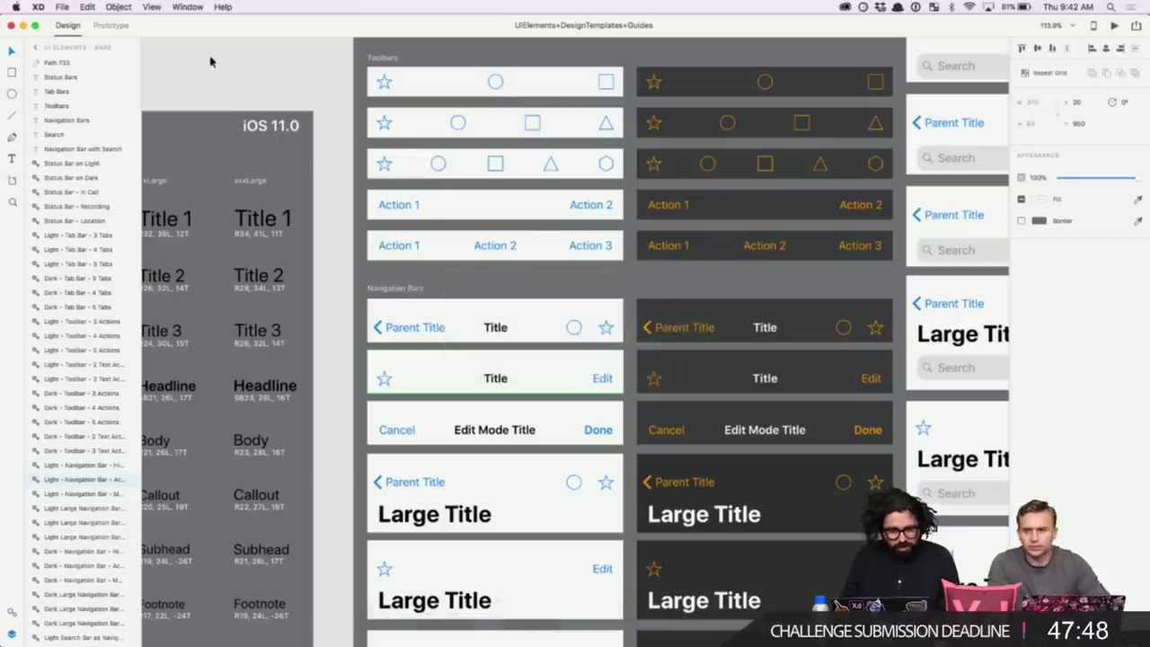
left_click(188, 7)
left_click(199, 111)
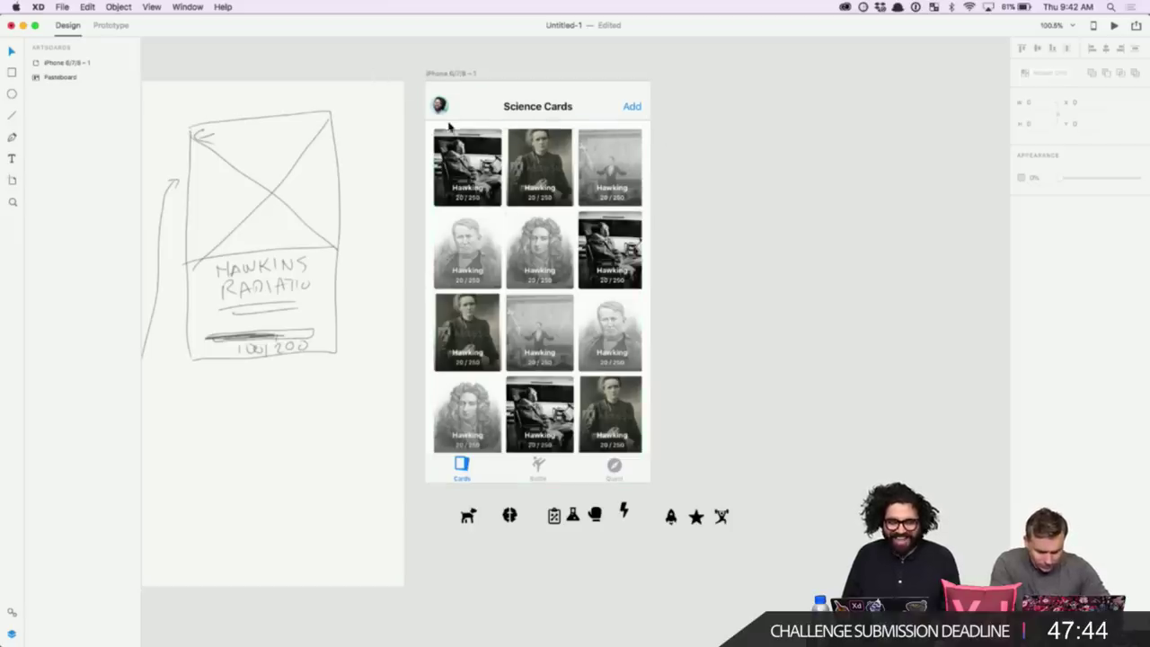
- Change the name on the first row's third card to Tesla
key("z")
left_click_drag(405, 67, 716, 513)
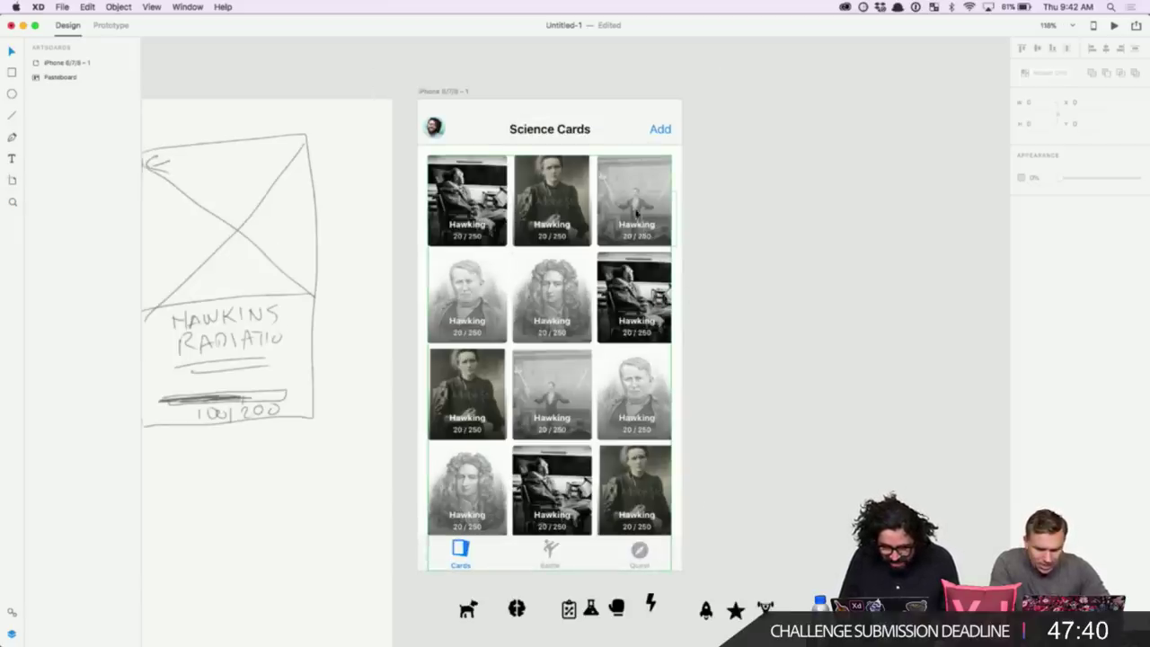
scroll(634, 221, "up", 3)
double_click(629, 229)
double_click(622, 233)
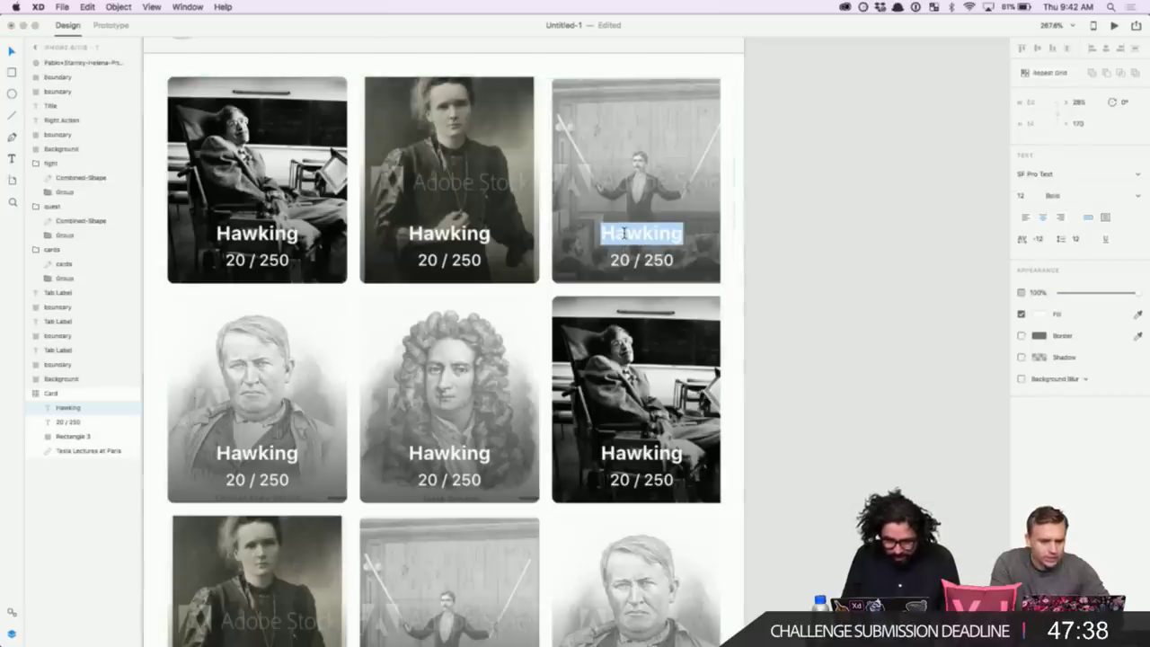
type("T")
key("BackSpace")
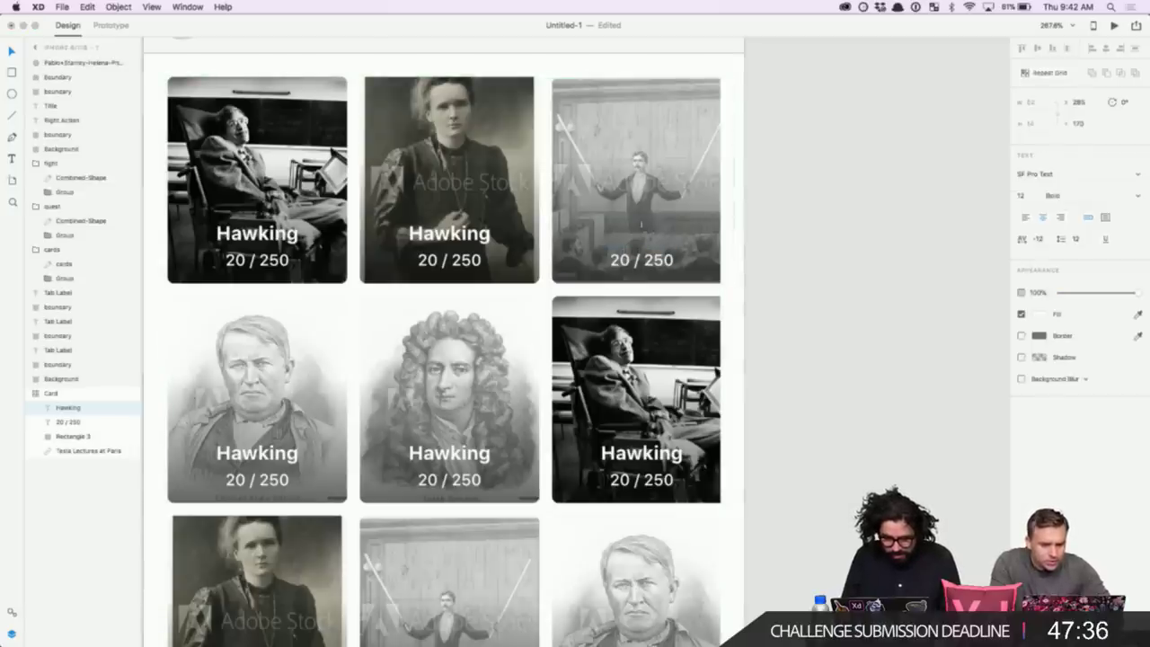
type("Tesla")
key("Escape")
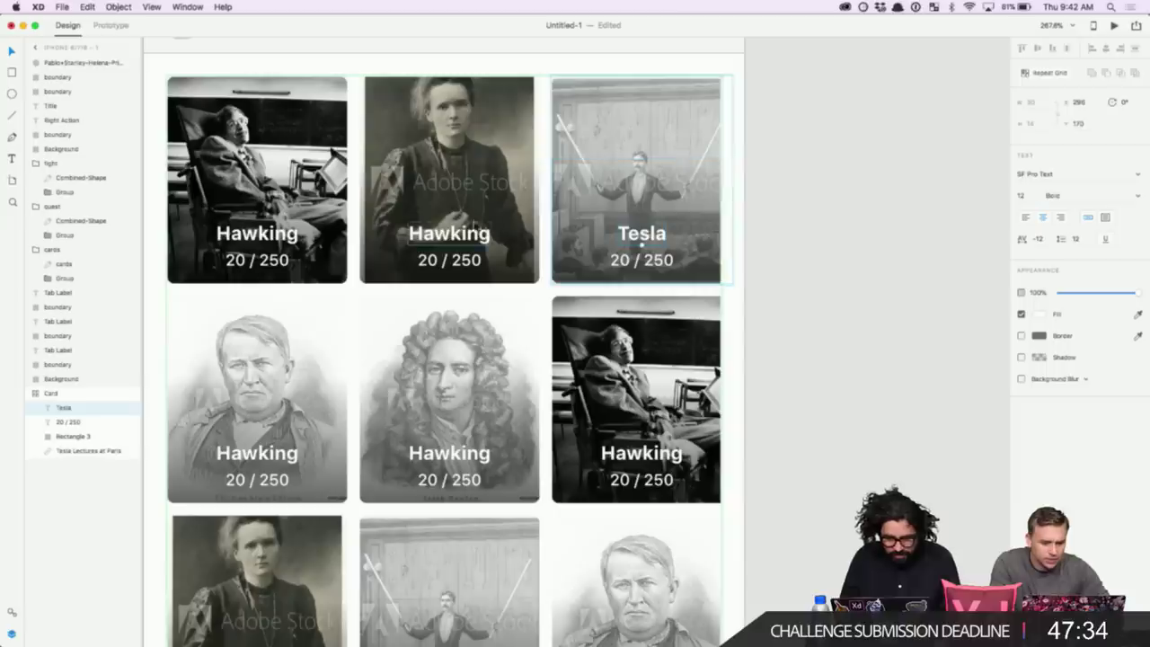
- Change the name on the first row's second card to Curie
left_click(441, 235)
double_click(441, 236)
type("Curie")
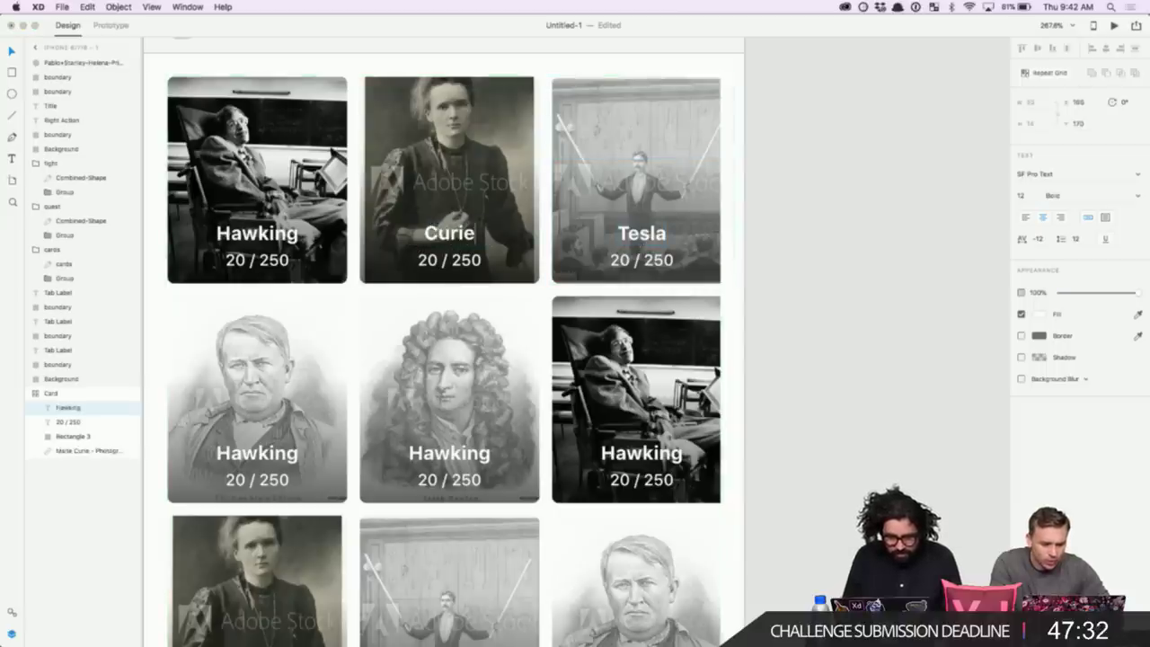
left_click(809, 255)
scroll(809, 256, "down", 3)
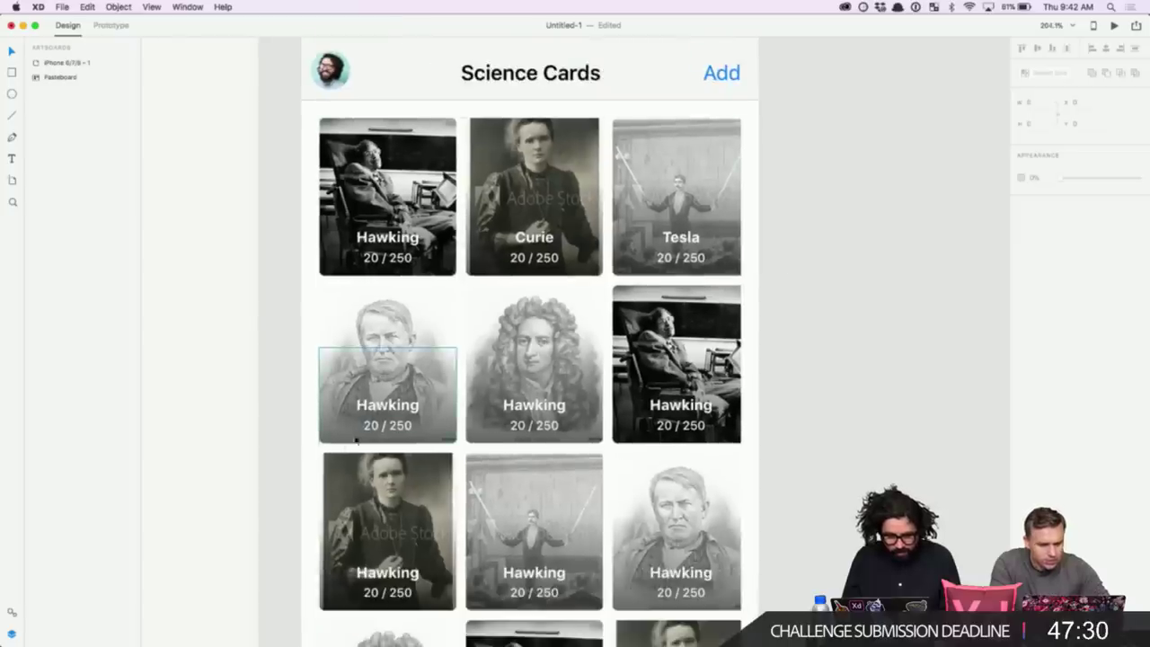
- Change the name on the second row's first card to Edison
scroll(386, 404, "up", 3)
double_click(388, 406)
type("Edison")
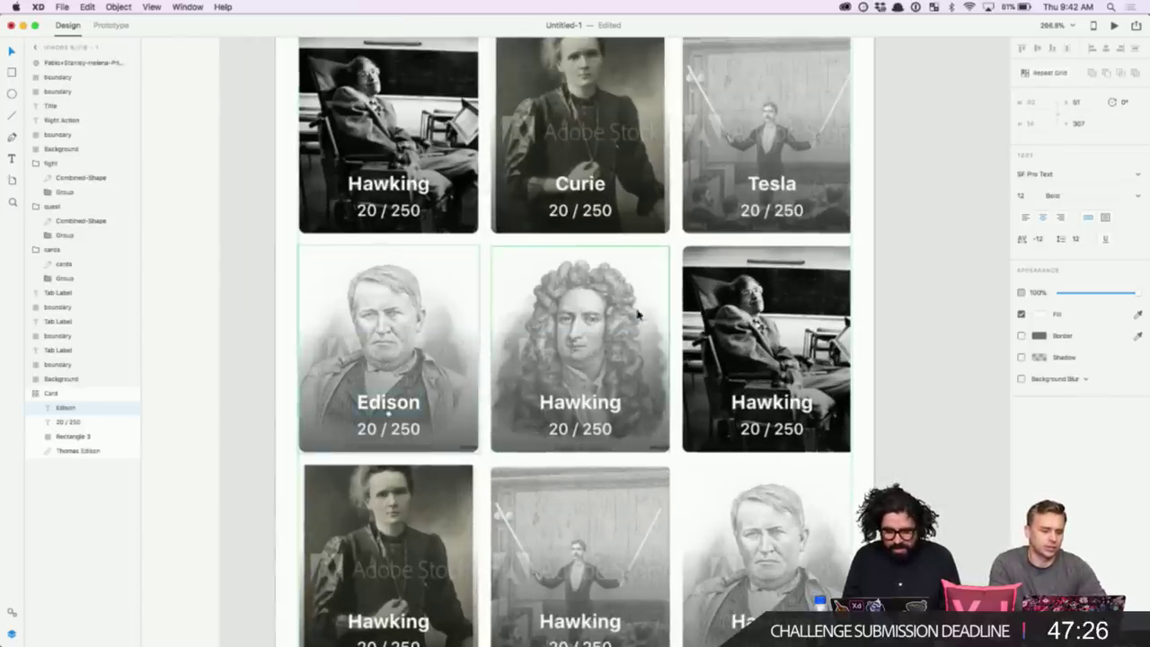
scroll(637, 314, "right", 4)
left_click(832, 321)
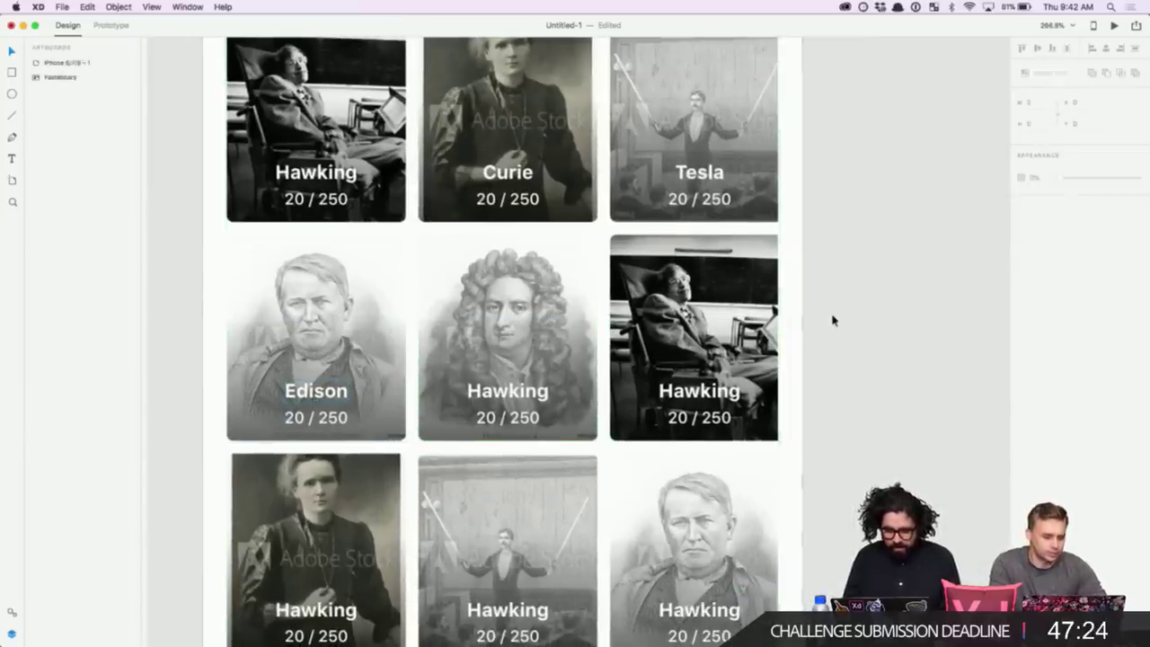
- Switch to the UIElements+DesignTemplates+Guides document and copy the Status Bar on Light component from the UI Elements - Bars artboard
scroll(831, 321, "down", 3)
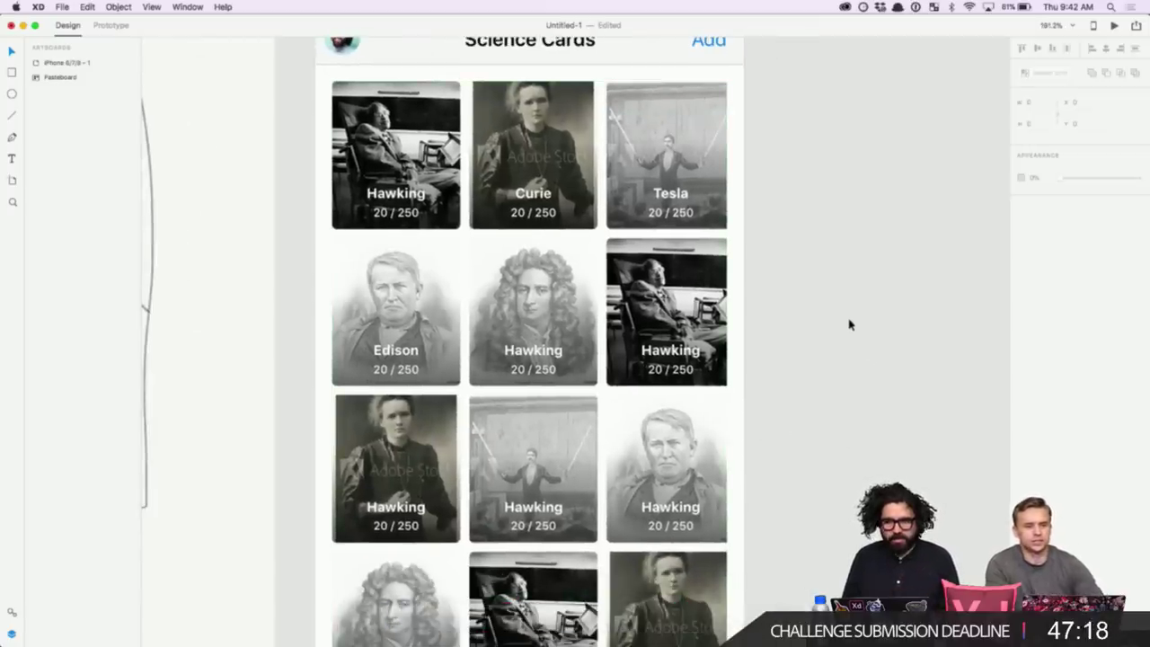
scroll(850, 324, "down", 2)
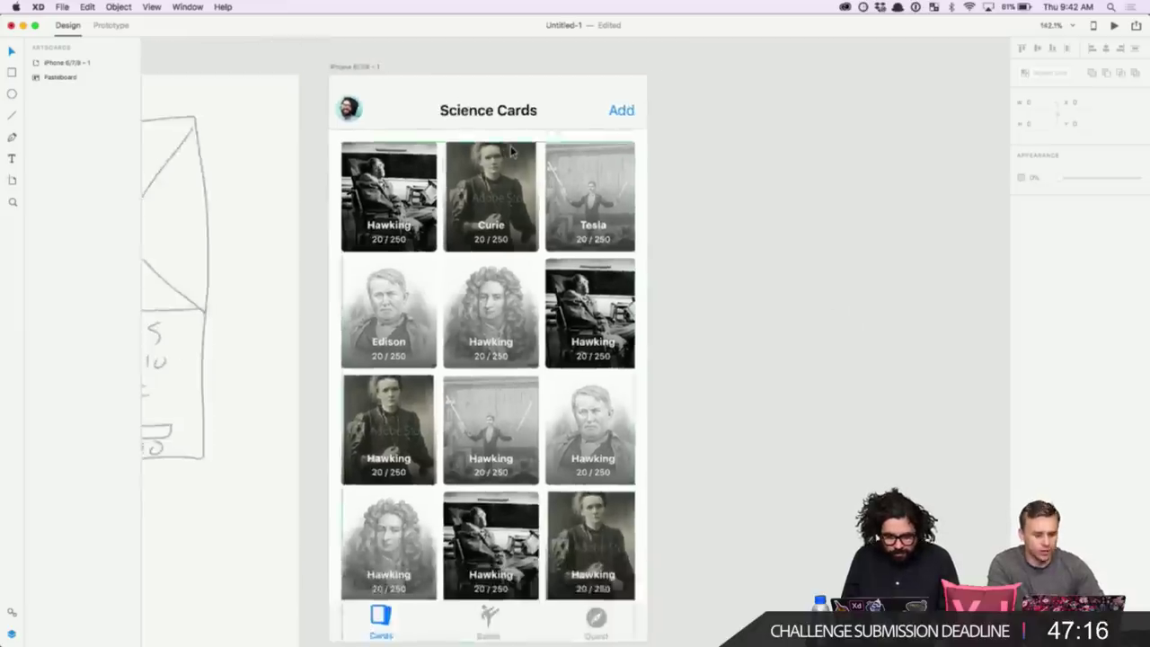
scroll(510, 145, "down", 2)
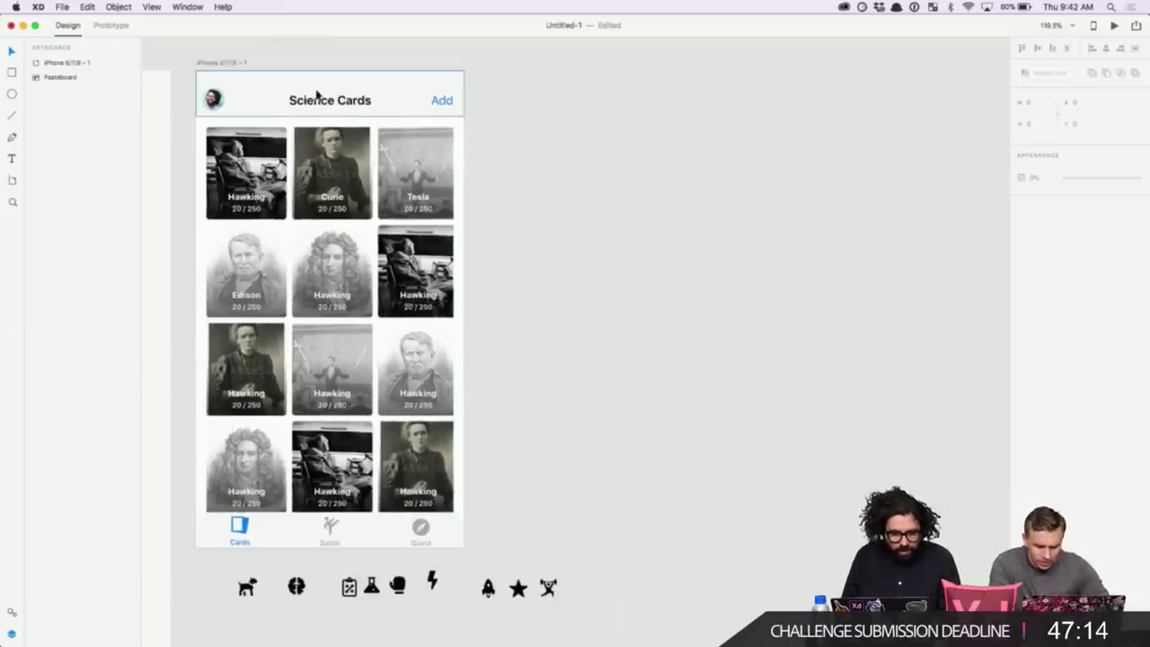
left_click(188, 7)
left_click(226, 99)
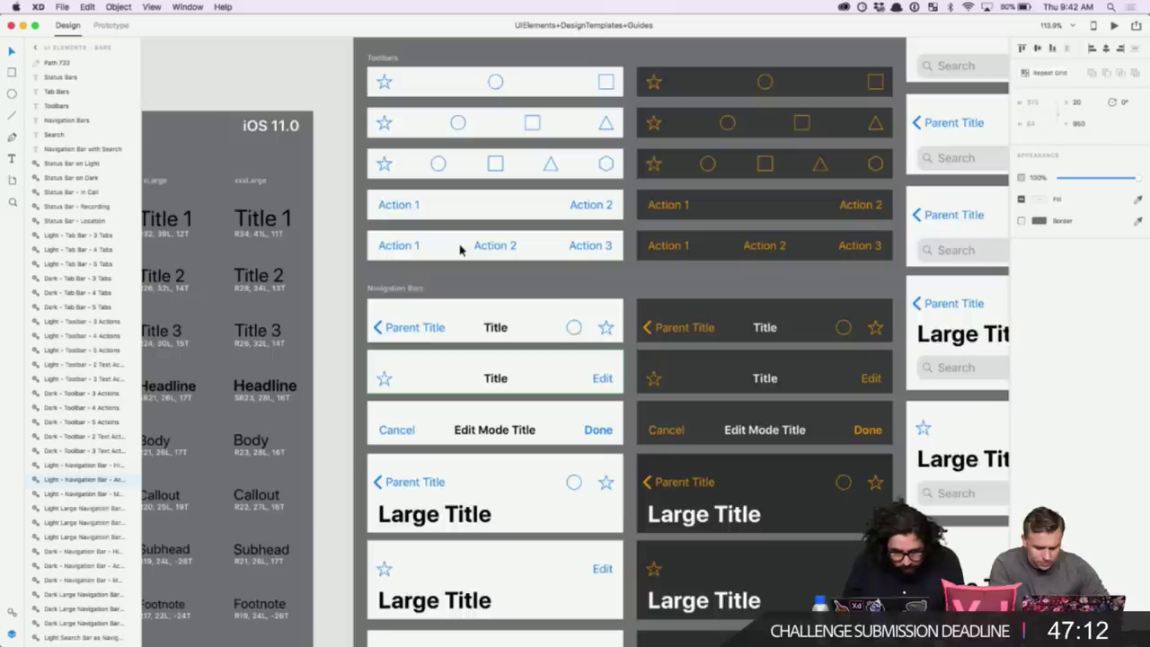
scroll(461, 249, "up", 10)
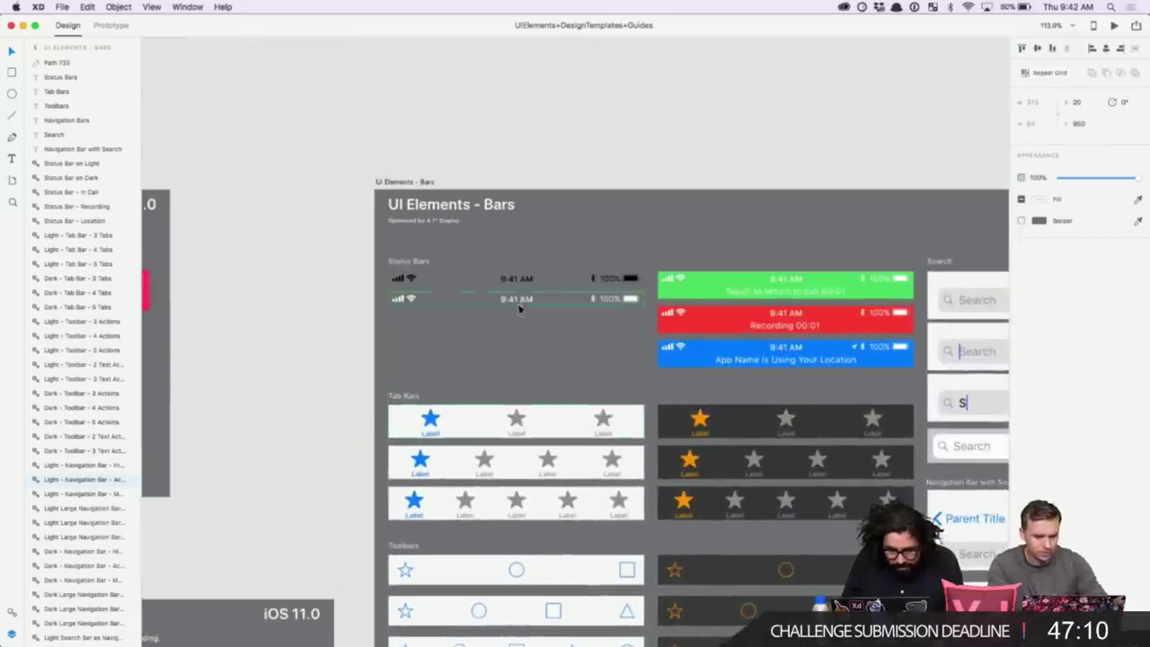
left_click(518, 280)
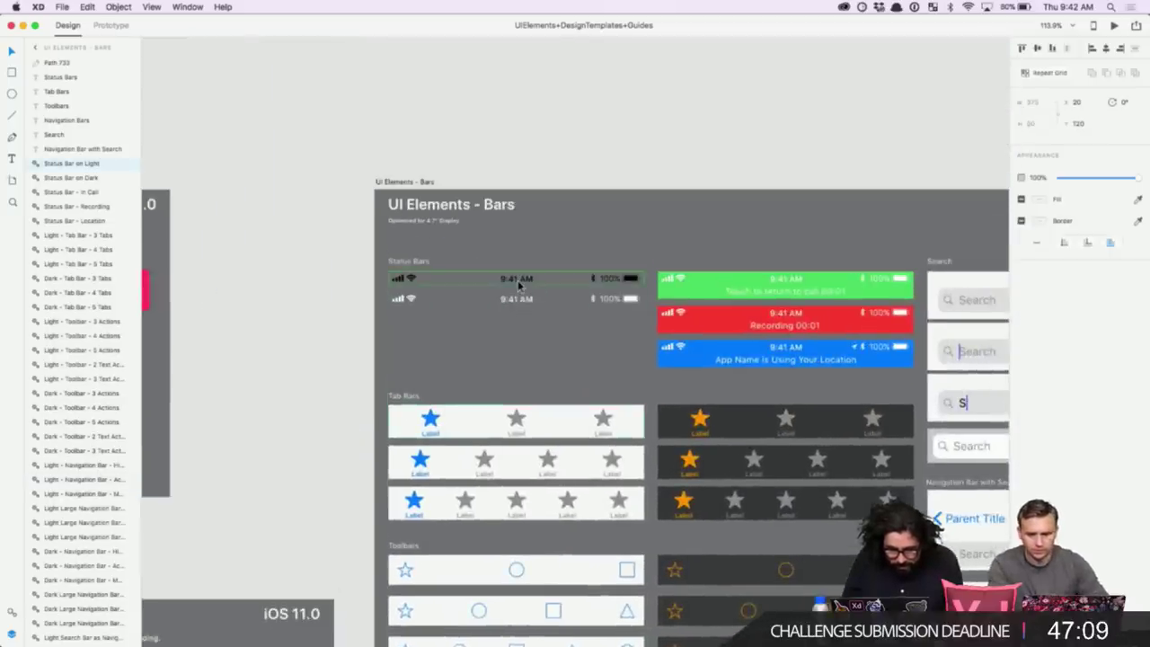
- Paste the status bar into the Untitled-1 document and align it to the artboard's upper edge at X 0, Y 0
left_click(188, 6)
left_click(225, 109)
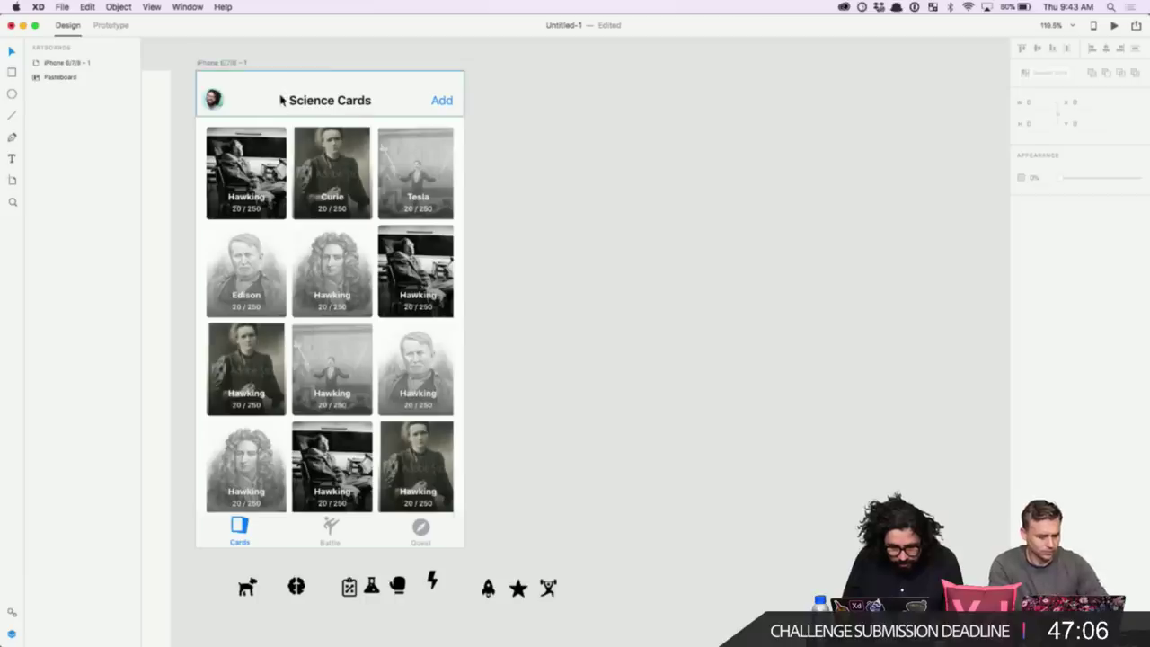
left_click(281, 100)
key("cmd+v")
scroll(275, 84, "up", 5)
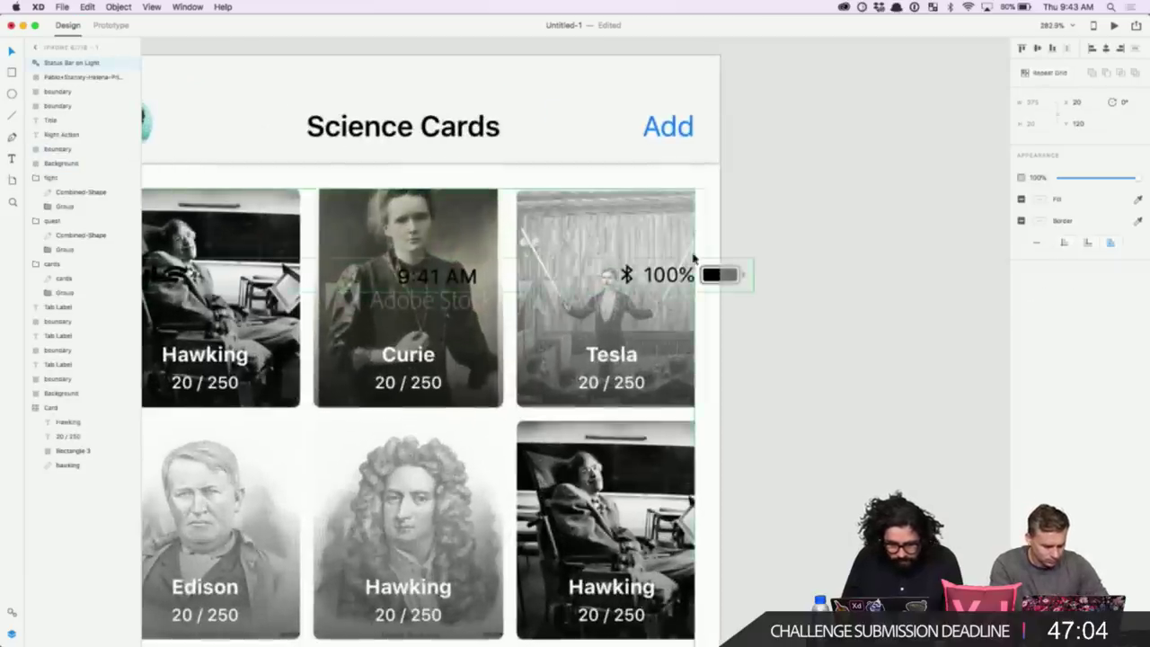
scroll(692, 258, "left", 5)
left_click_drag(968, 338, 935, 129)
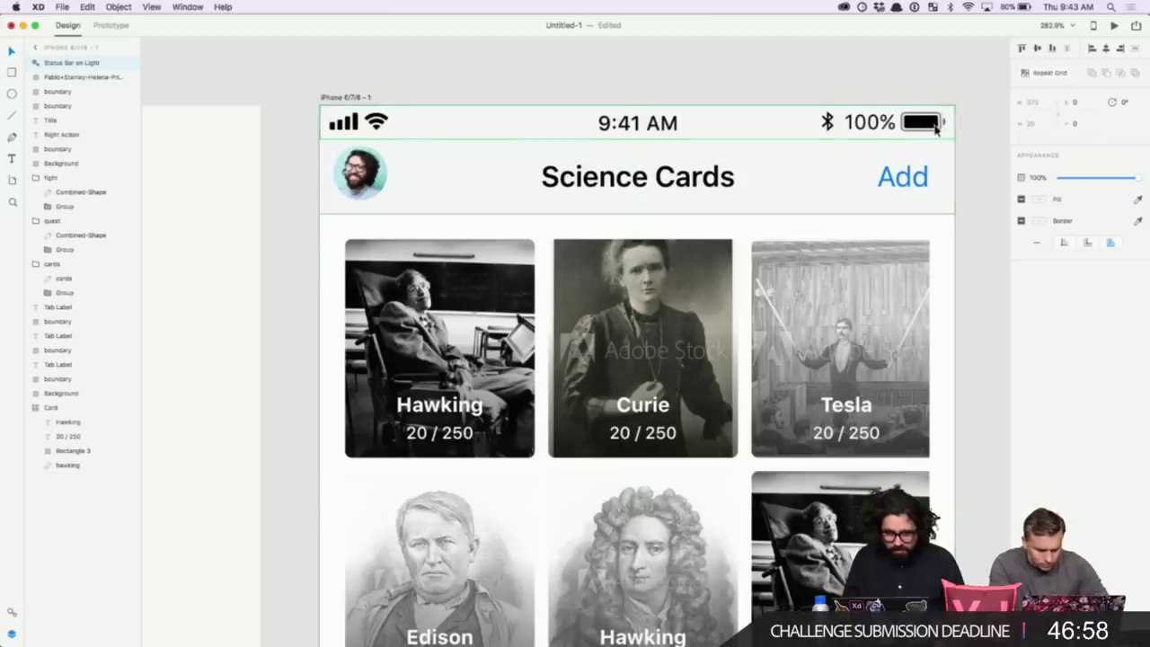
scroll(813, 122, "down", 5)
left_click(941, 156)
- Examine the whole Science Cards screen and the Cards icon in its tab bar
scroll(942, 156, "right", 2)
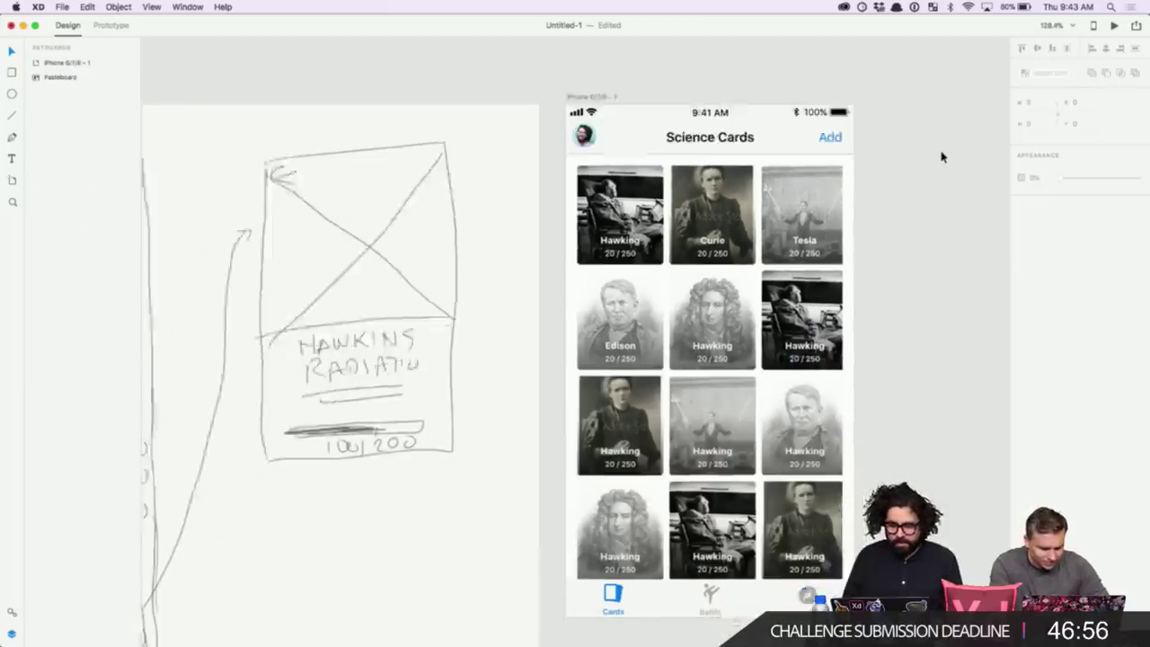
scroll(941, 158, "right", 5)
scroll(942, 158, "down", 1)
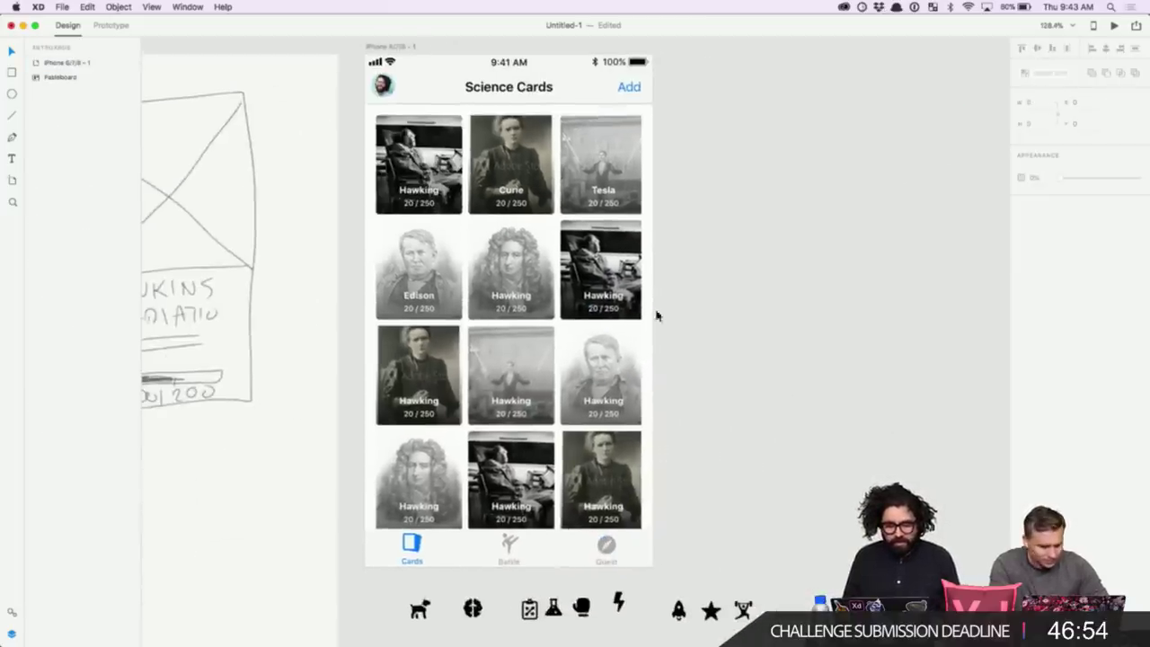
scroll(386, 537, "up", 4)
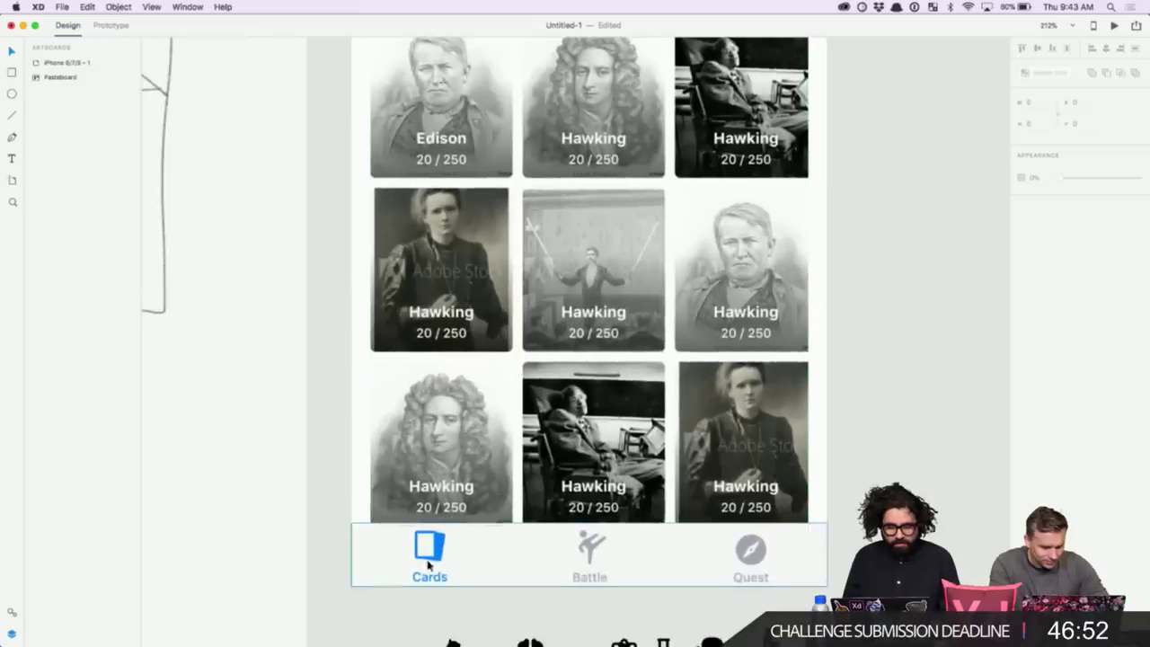
left_click(437, 546)
double_click(441, 542)
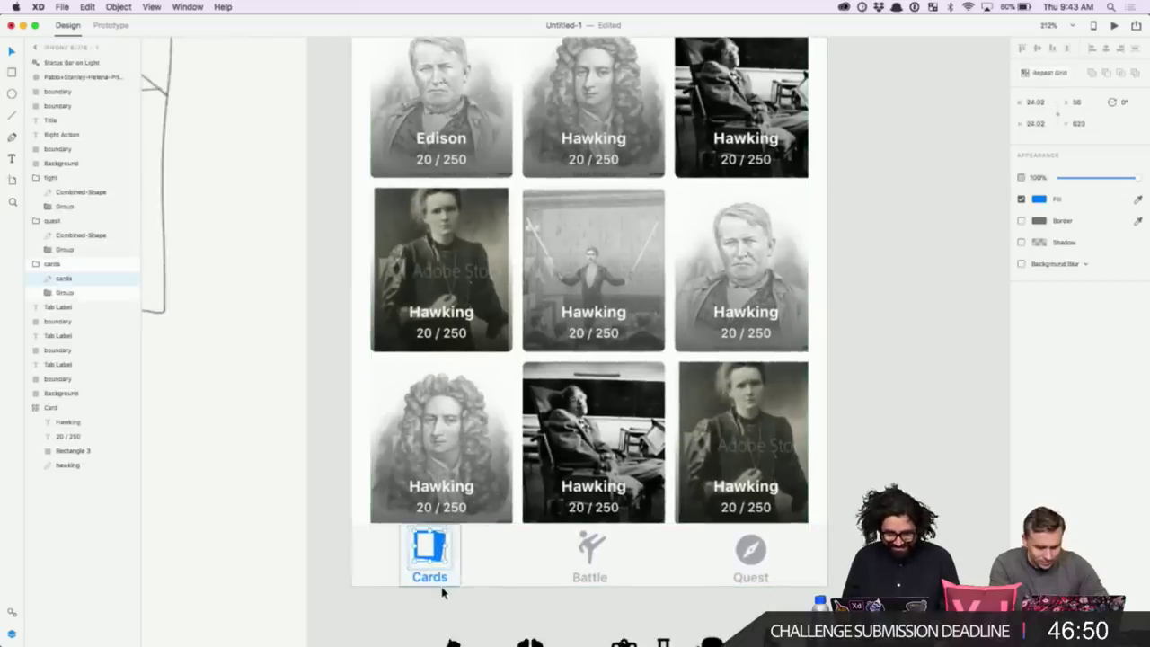
left_click(442, 591)
scroll(444, 599, "down", 6)
scroll(444, 598, "right", 3)
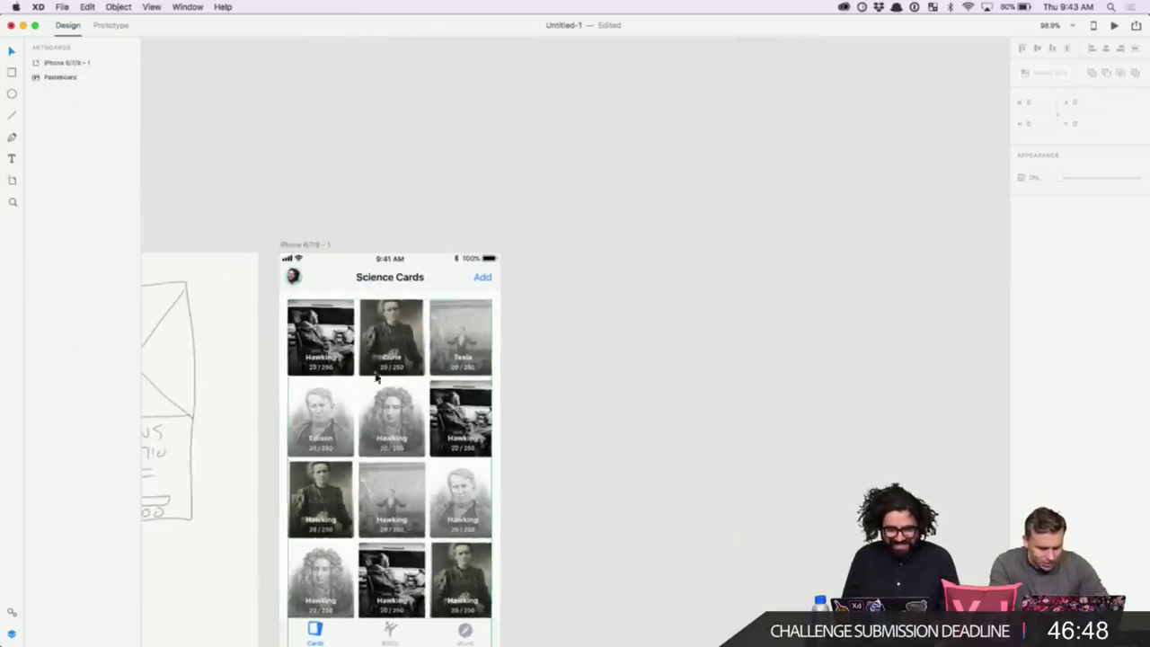
- Rename the iPhone 6/7/8 – 1 artboard to Science Cards
left_click(309, 248)
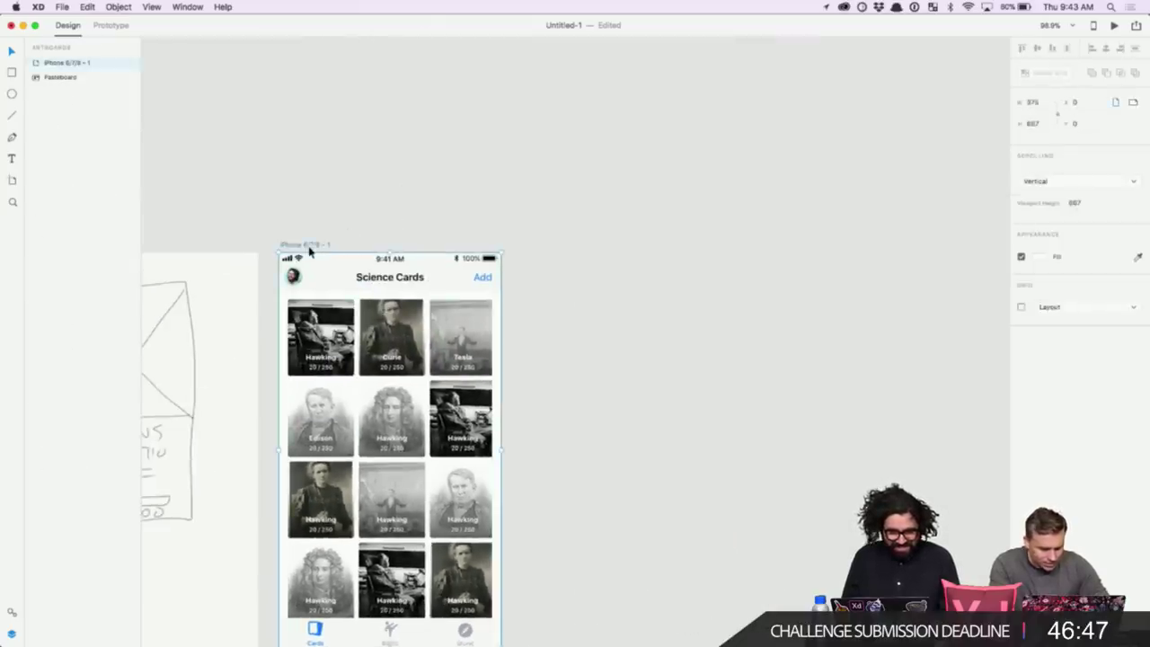
double_click(76, 64)
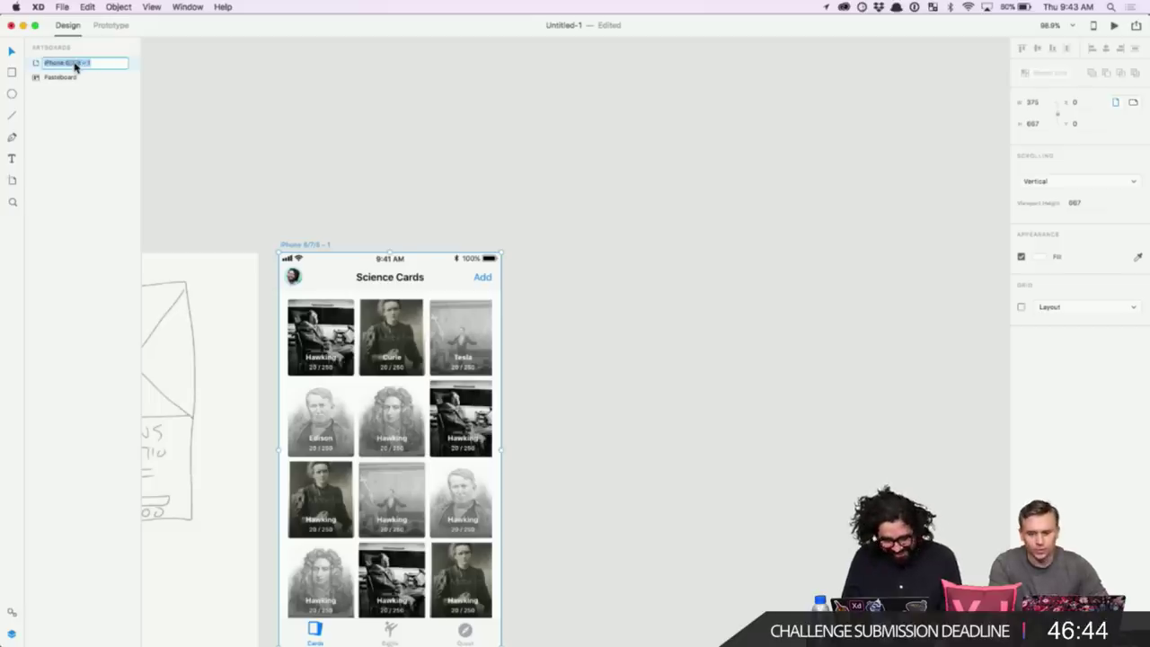
type("Science Cards")
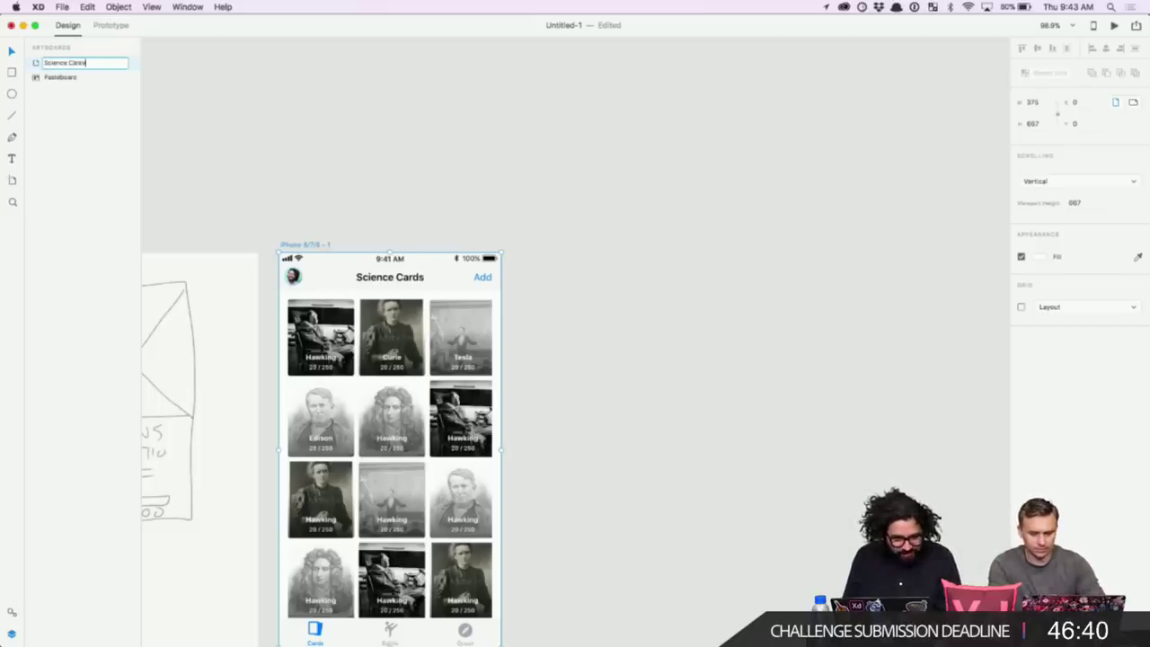
key("Return")
scroll(443, 198, "down", 3)
left_click_drag(290, 174, 573, 177)
key("Delete")
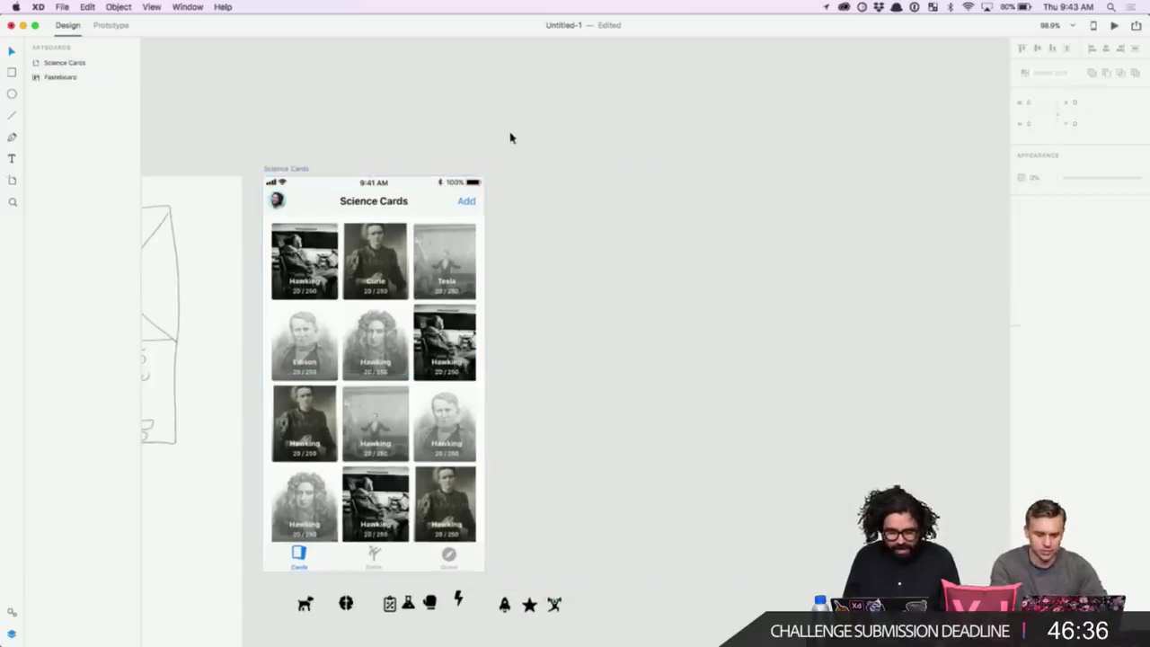
key("z")
left_click_drag(239, 150, 584, 616)
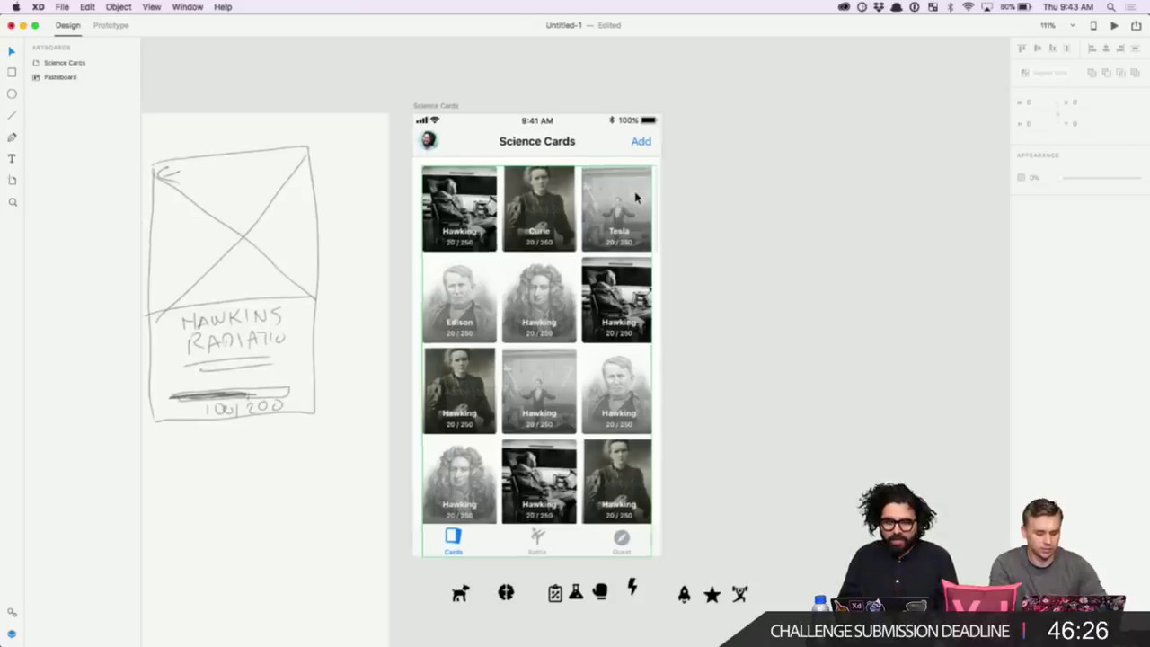
- Try a black #000000 fill on the Science Cards artboard, and undo it
scroll(634, 197, "right", 5)
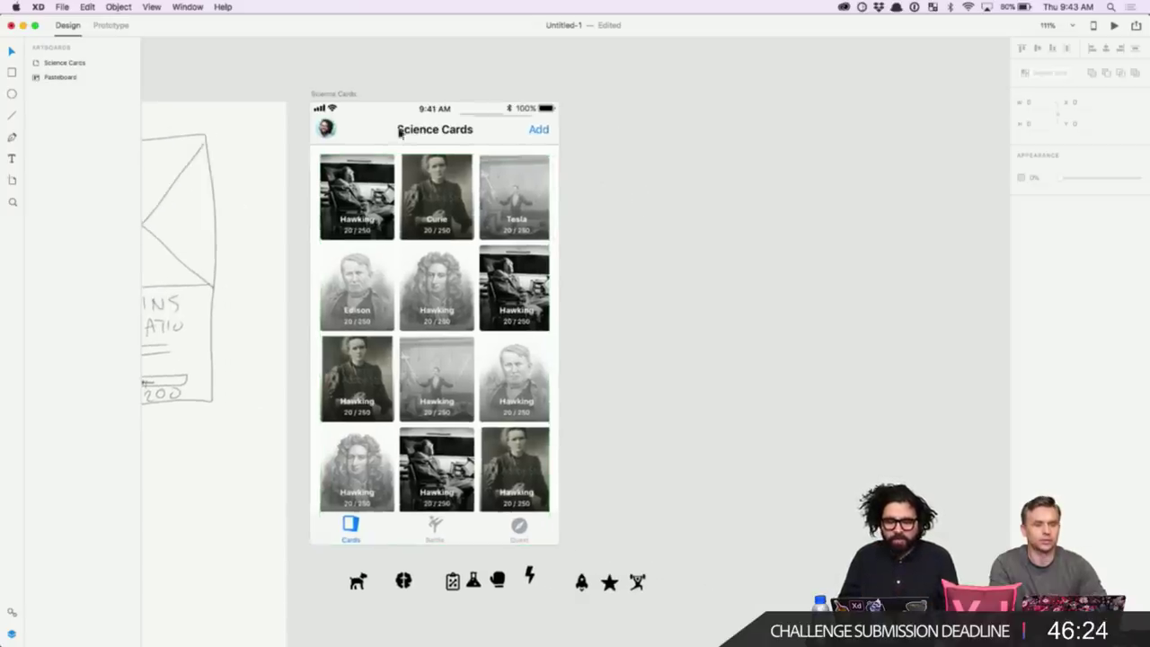
left_click(342, 94)
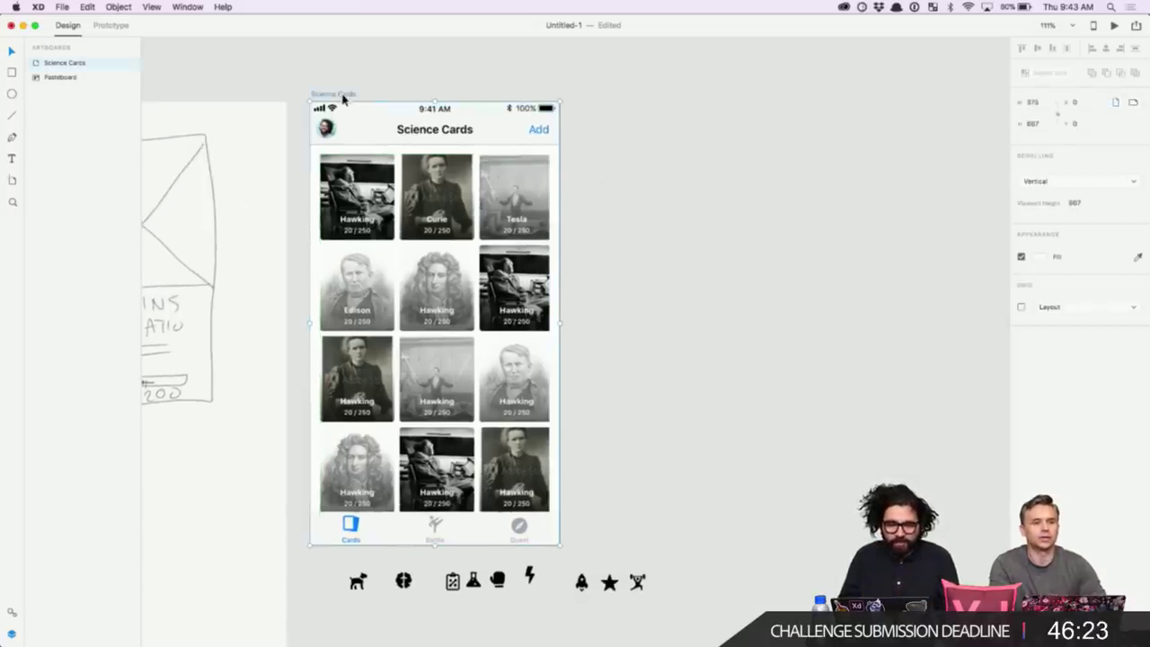
left_click(1040, 257)
left_click_drag(989, 267, 867, 300)
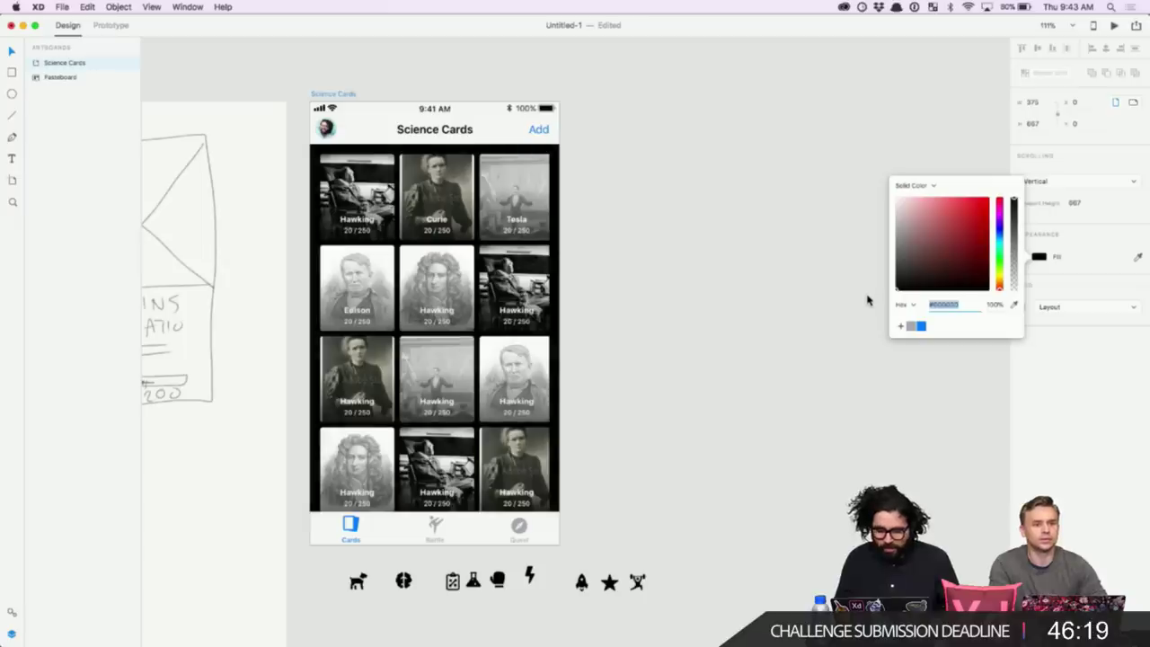
left_click(784, 281)
key("super+z")
- Duplicate the Science Cards artboard and place the copy directly beside the original
left_click_drag(338, 95, 608, 130)
left_click(585, 77)
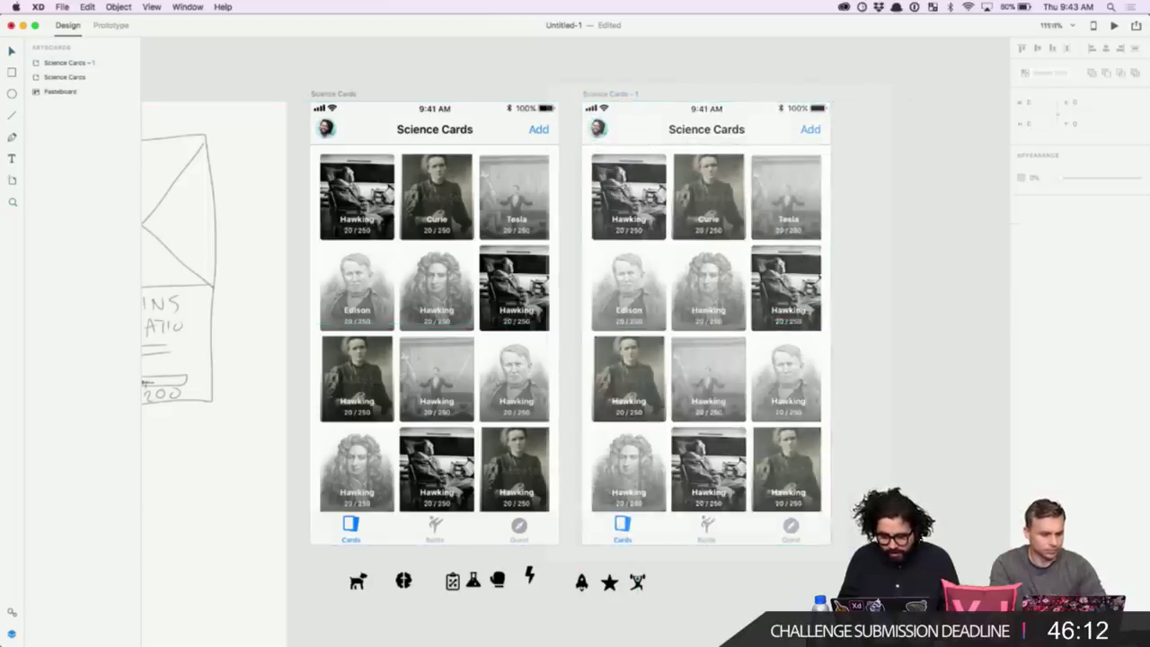
scroll(721, 454, "right", 3)
key("z")
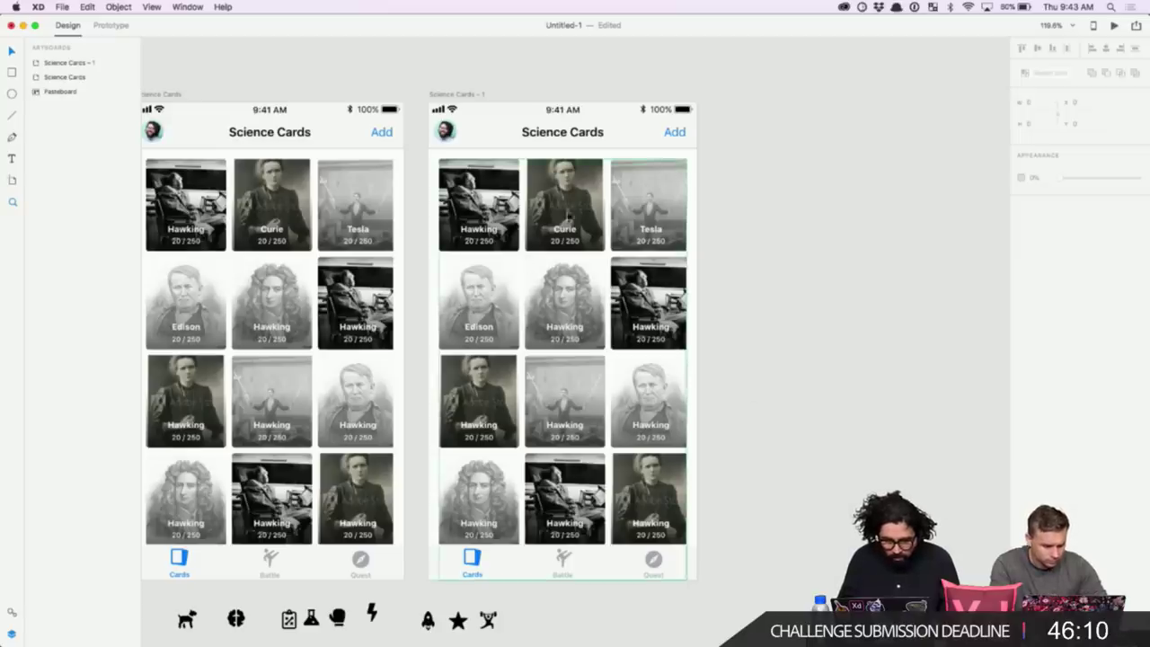
left_click_drag(767, 211, 573, 508)
key("Escape")
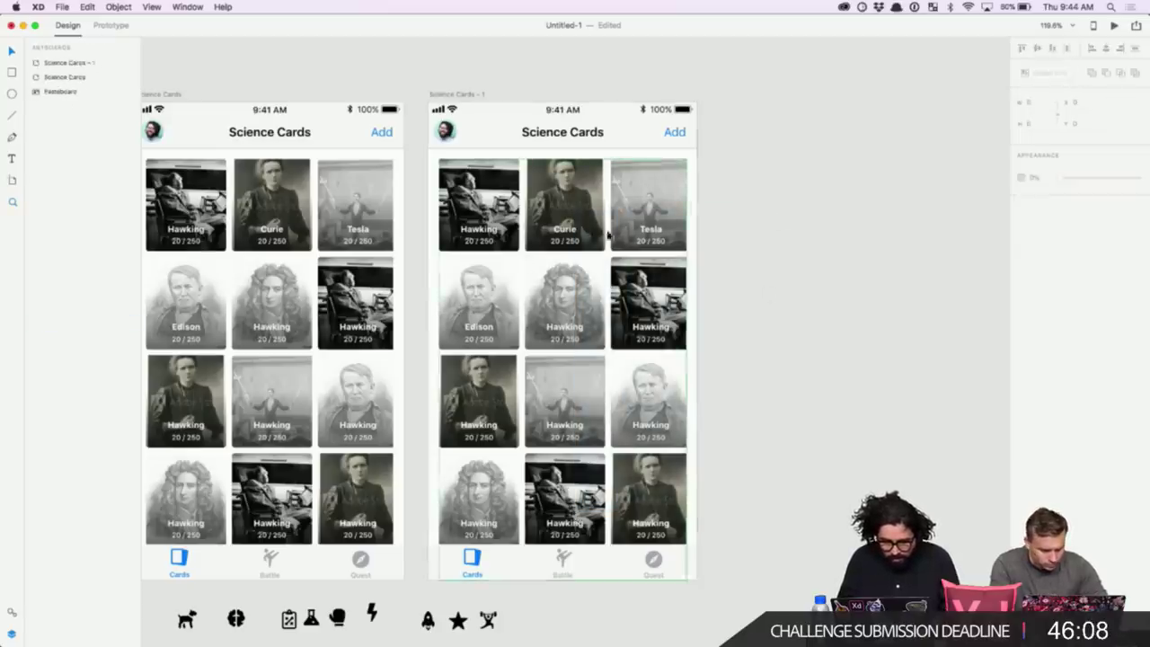
- Ungroup the card repeat grid on the duplicated artboard into separate cards and select the Curie card
left_click(604, 233)
left_click(816, 206)
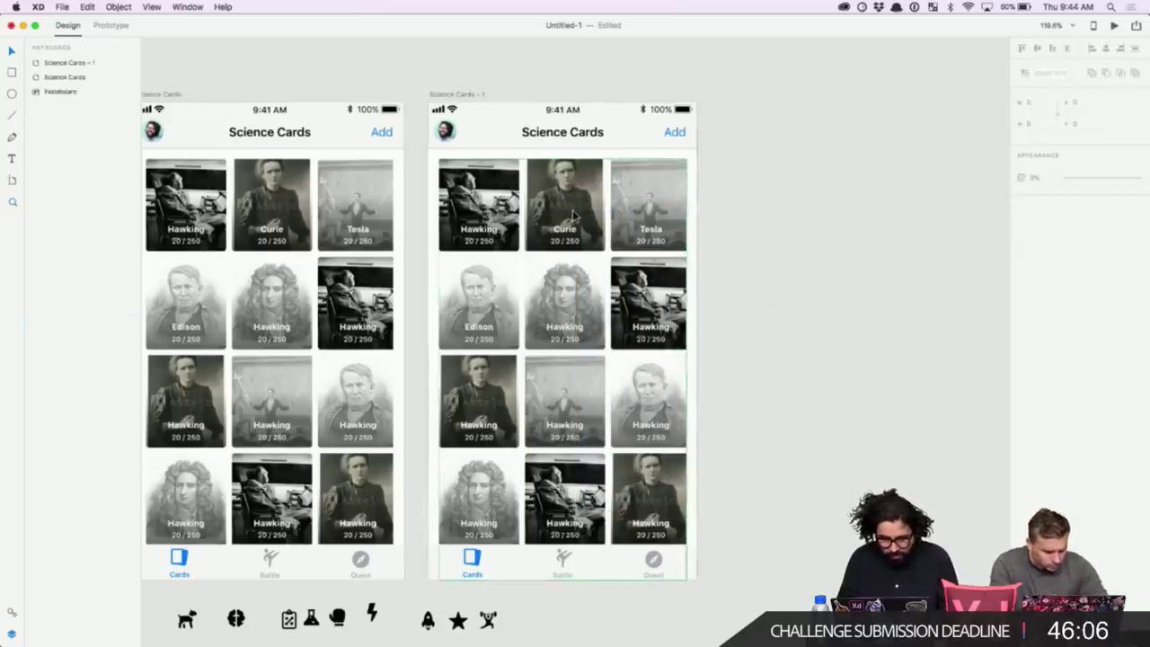
left_click(628, 225)
key("shift+super+g")
left_click(842, 202)
left_click(577, 190)
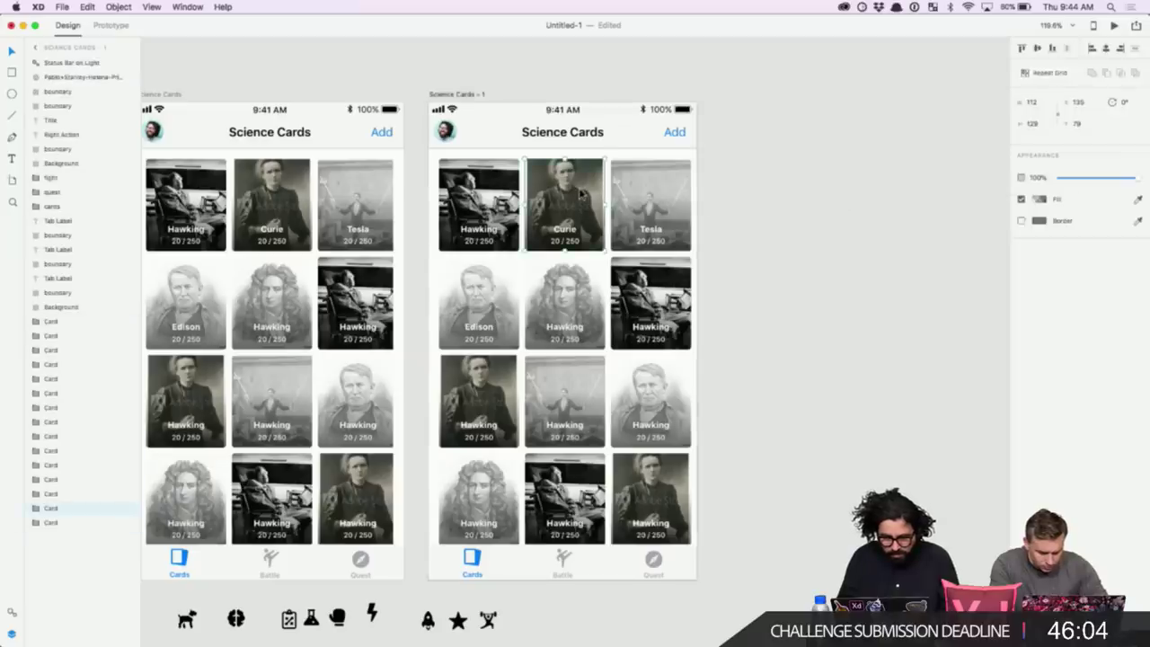
- Delete all the scientist cards from the duplicated Science Cards artboard
scroll(578, 187, "down", 5)
left_click_drag(717, 191, 564, 352)
key("Delete")
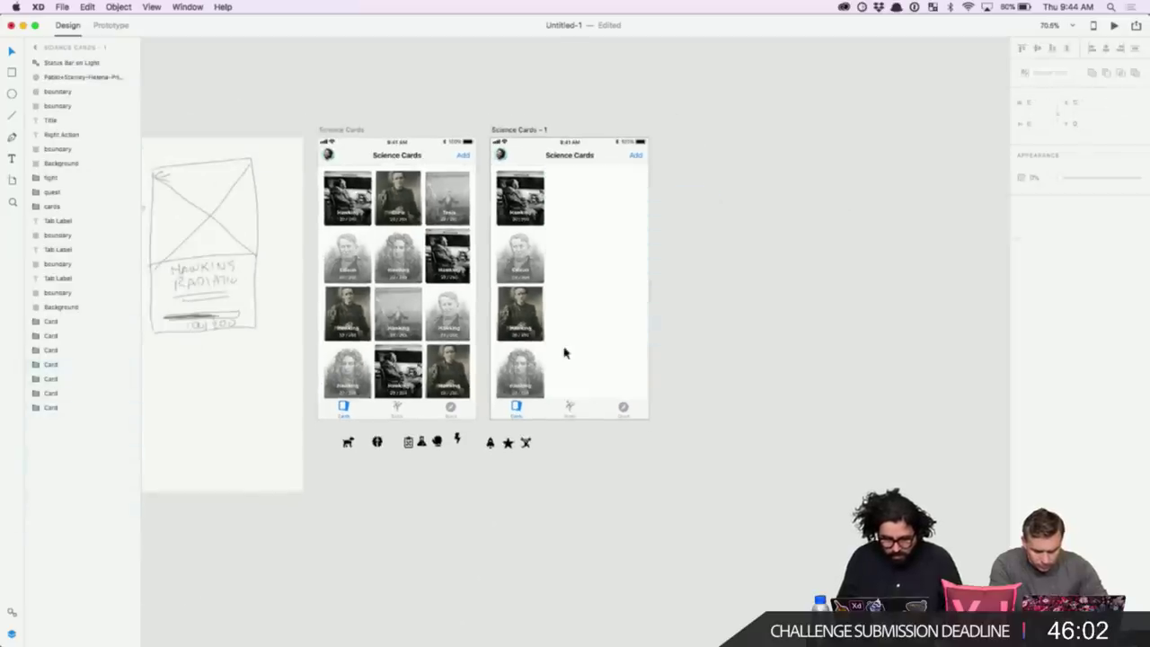
left_click(537, 205)
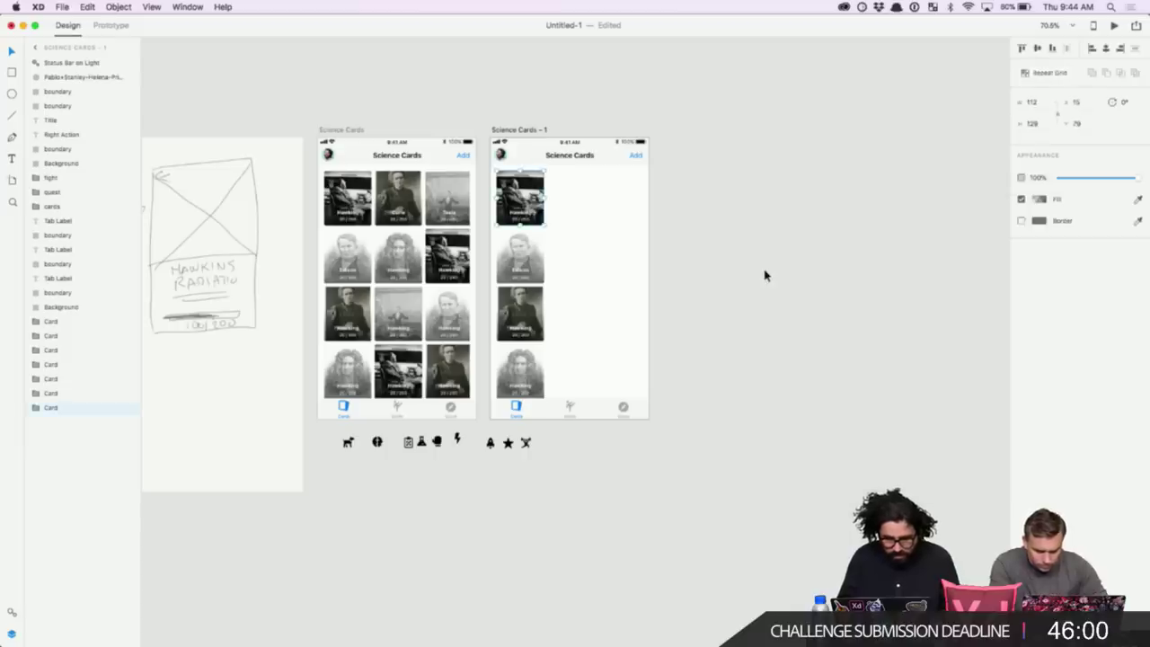
key("super+z")
key("super+z")
left_click(760, 236)
left_click(588, 222)
key("Delete")
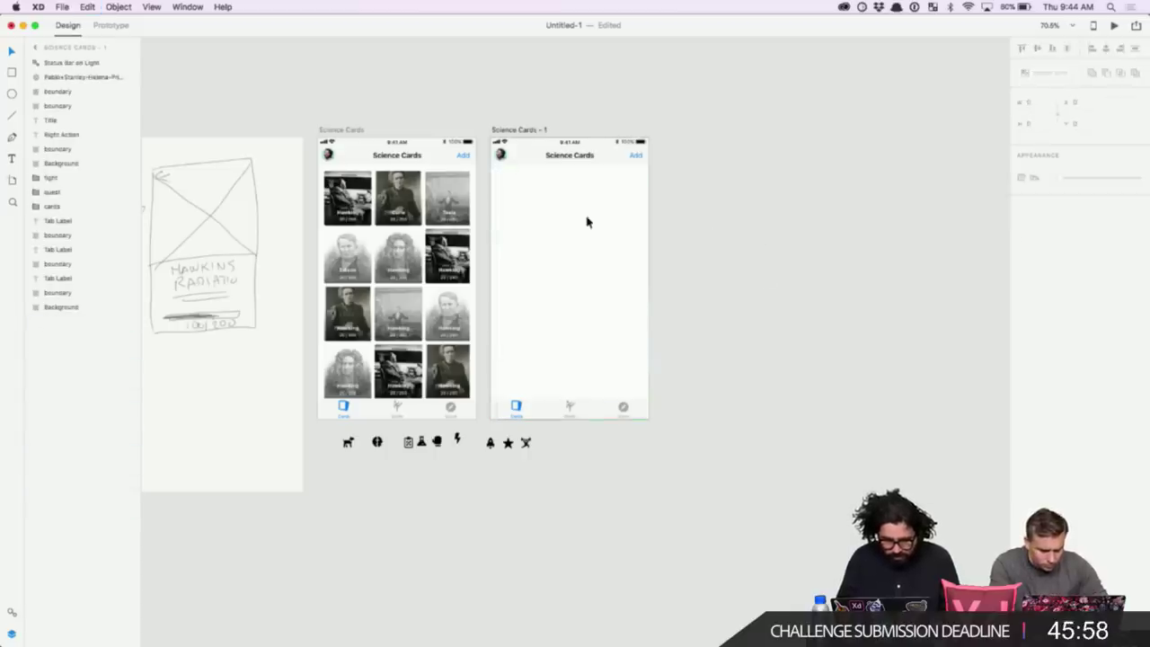
- Copy the Hawking photo from the first card onto the duplicated artboard and enlarge it to about 327 by 199
scroll(368, 178, "up", 5)
double_click(341, 206)
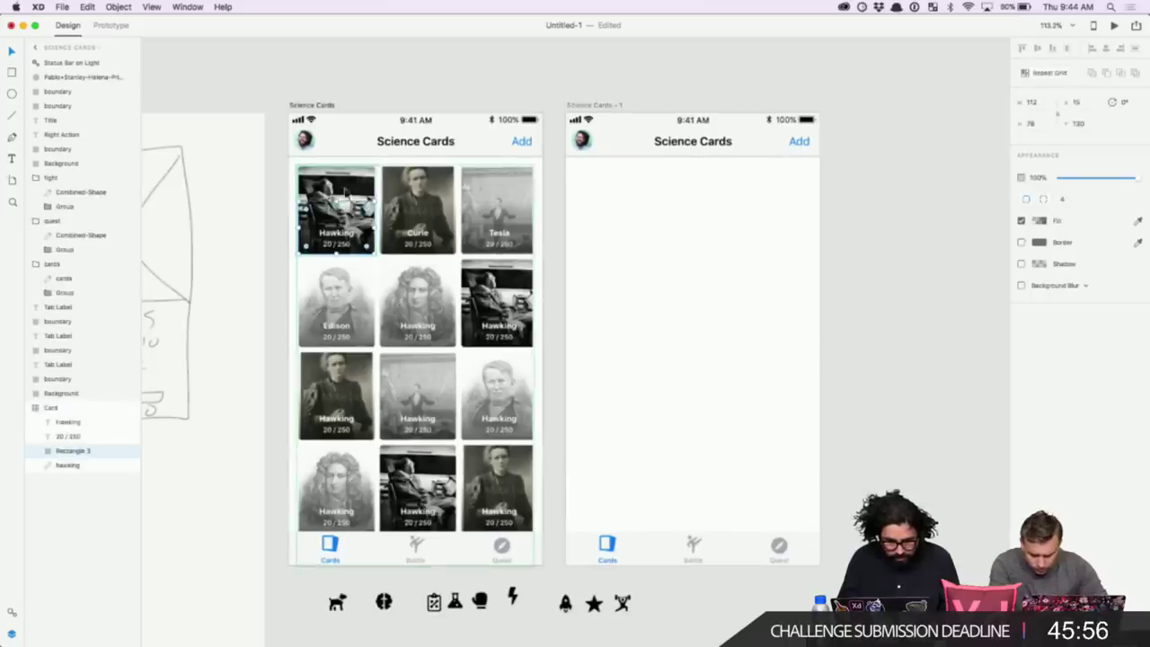
left_click(277, 187)
left_click(324, 184)
double_click(325, 187)
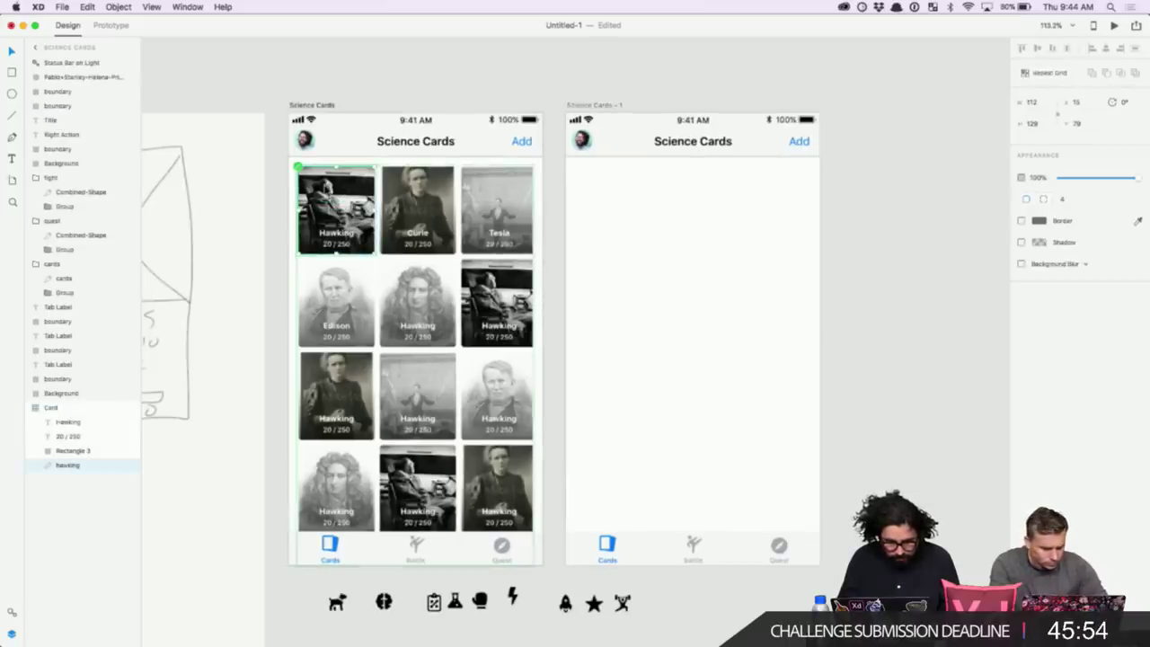
left_click(680, 224)
key("cmd+v")
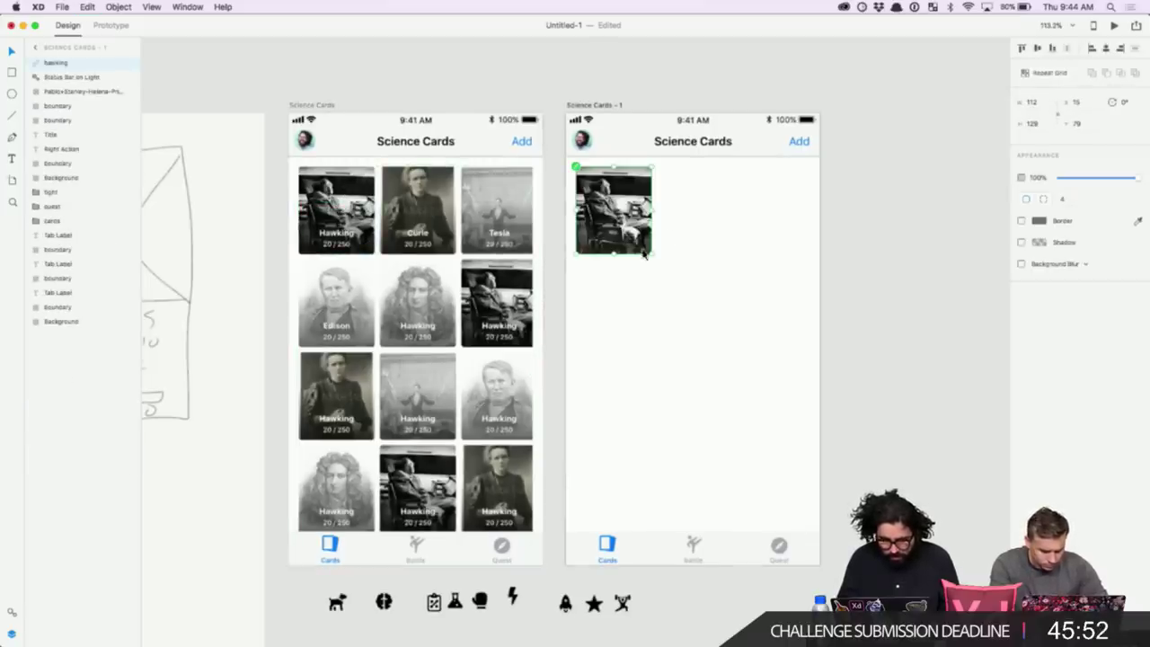
scroll(611, 224, "up", 5)
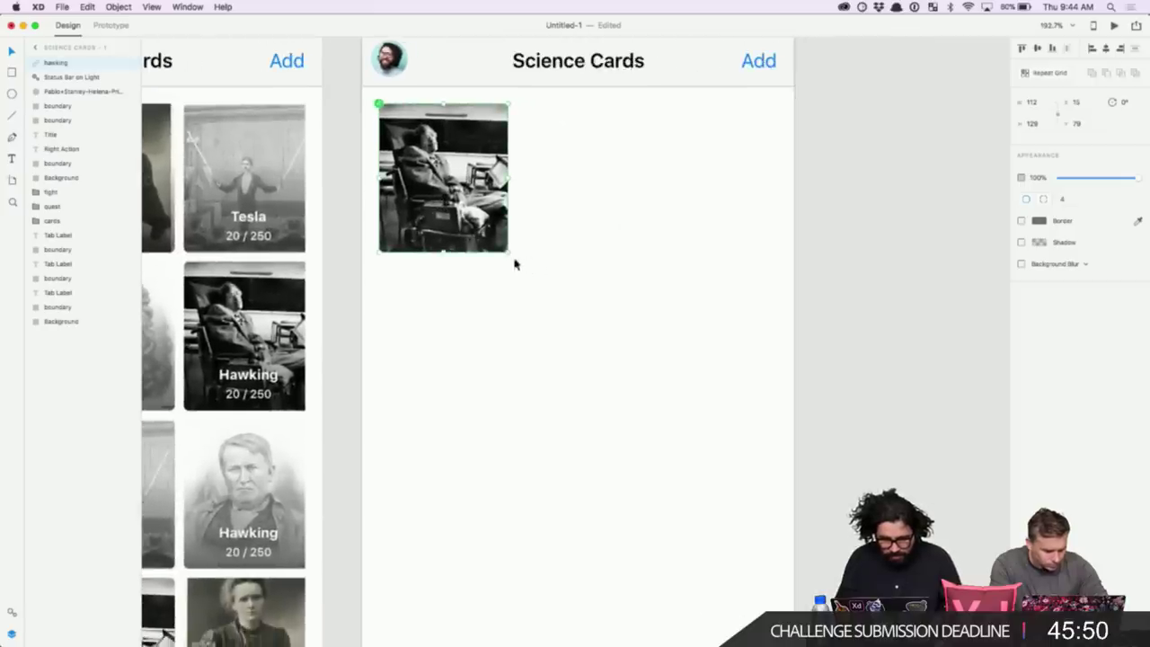
left_click_drag(507, 254, 754, 333)
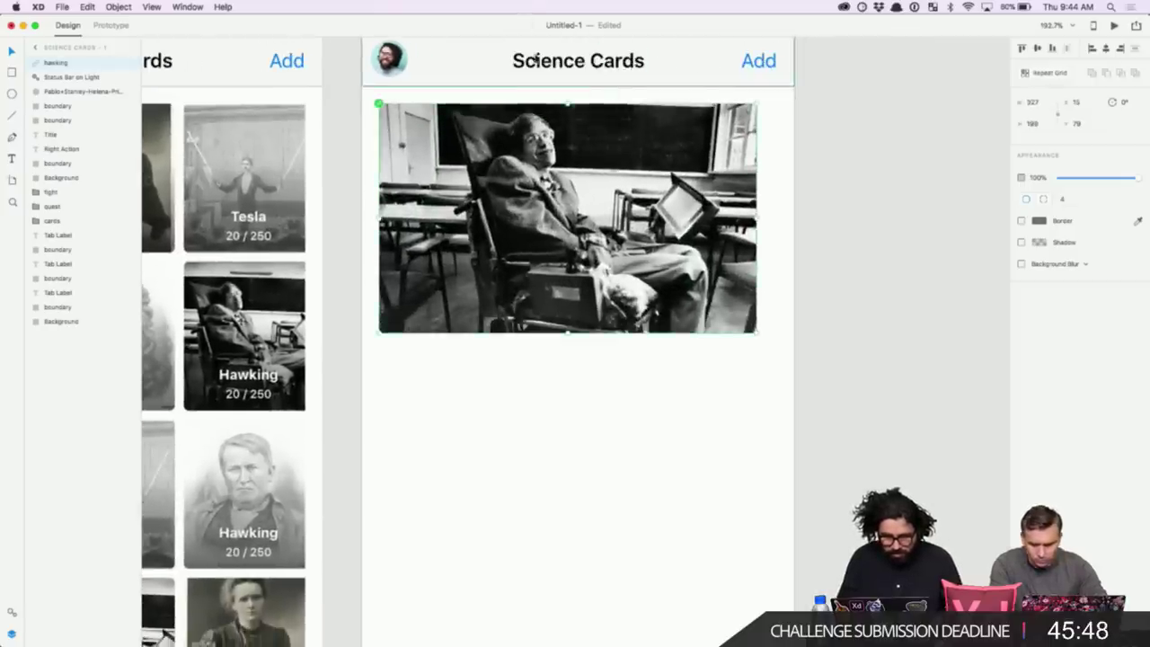
- Delete the profile avatar and the navigation bar background from the duplicated artboard
scroll(546, 77, "up", 3)
scroll(546, 77, "up", 1)
left_click(388, 207)
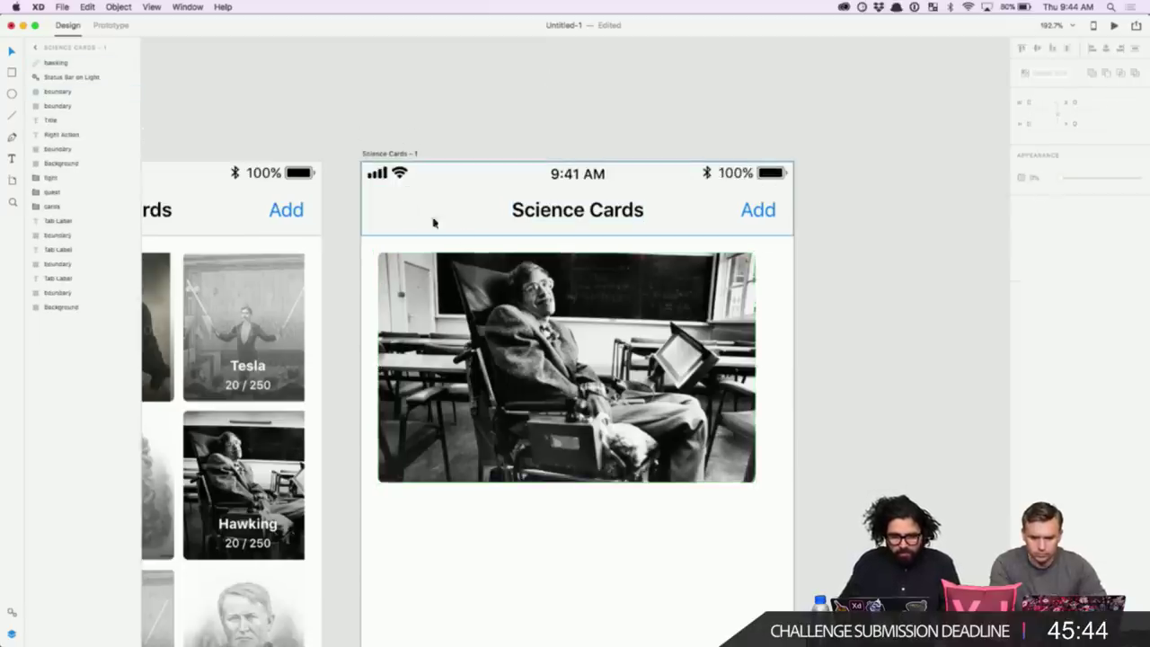
left_click(464, 232)
key("Delete")
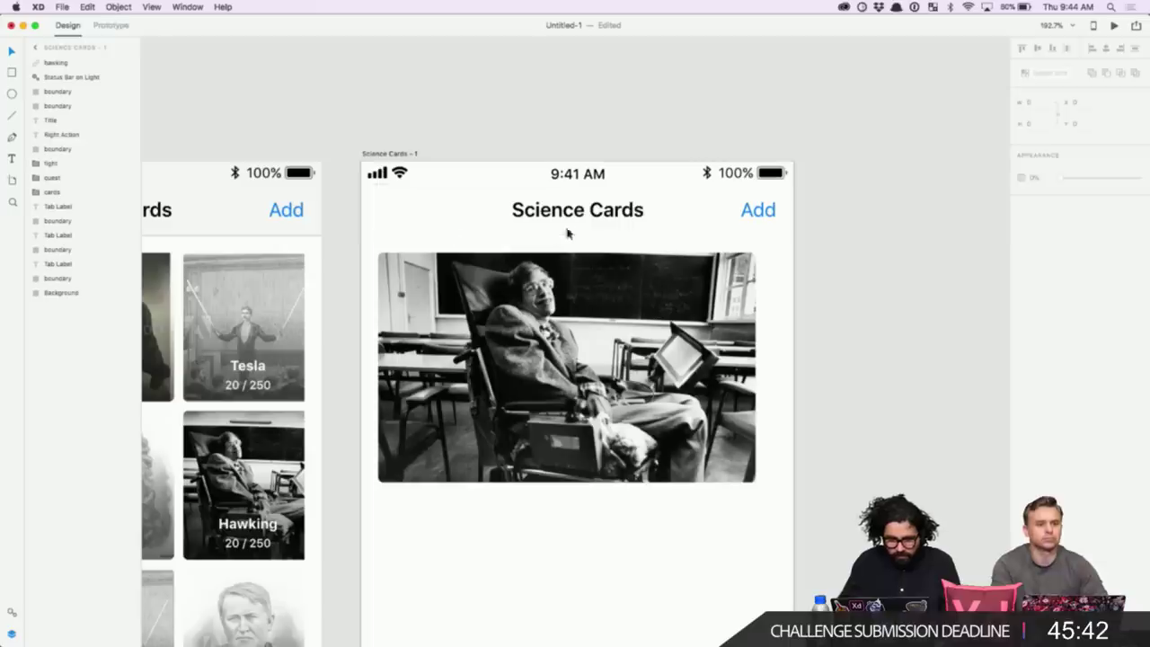
- Change the duplicated artboard's title to Super Card and its Add action to Edit
left_click(604, 212)
double_click(606, 212)
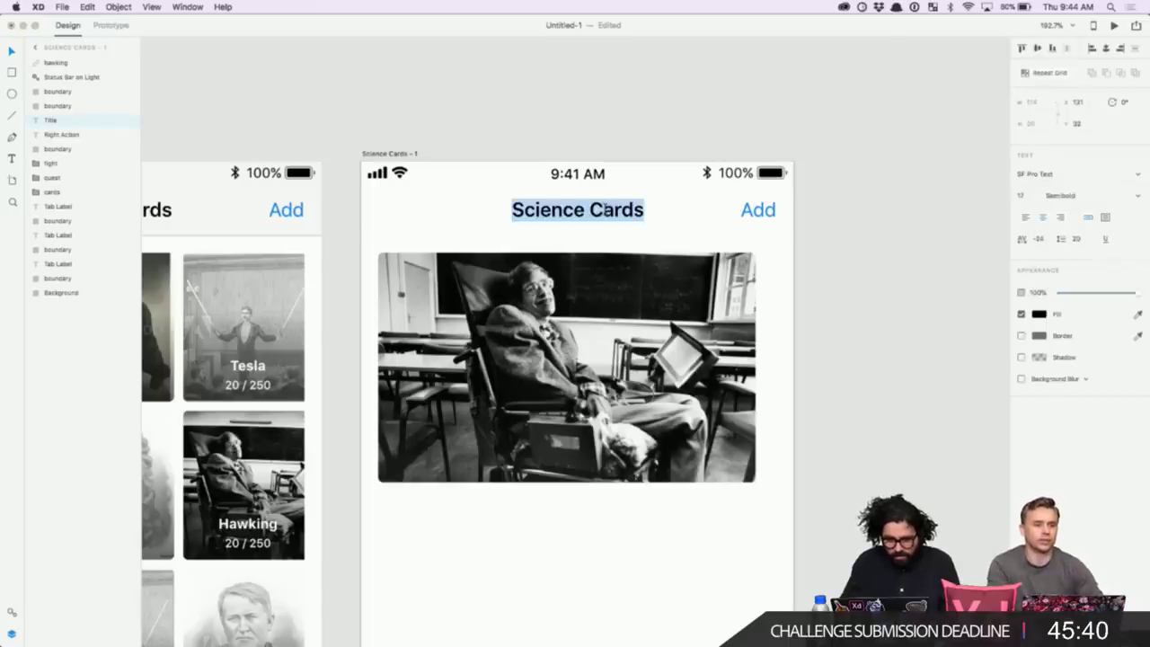
type("P")
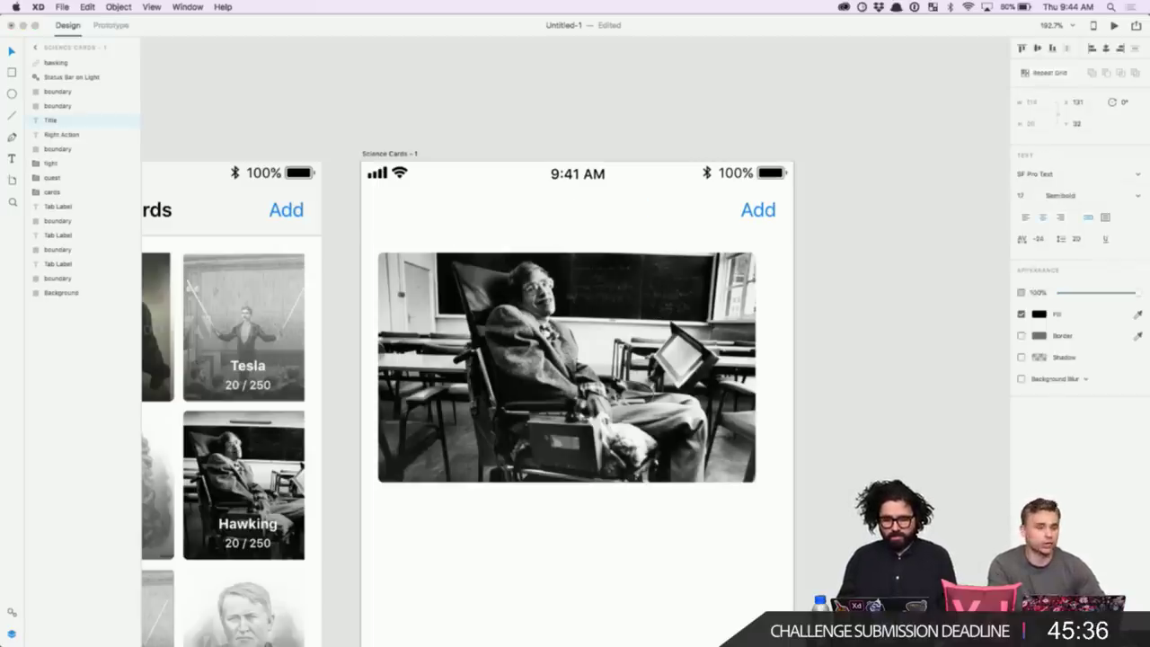
type("uper Card")
key("Escape")
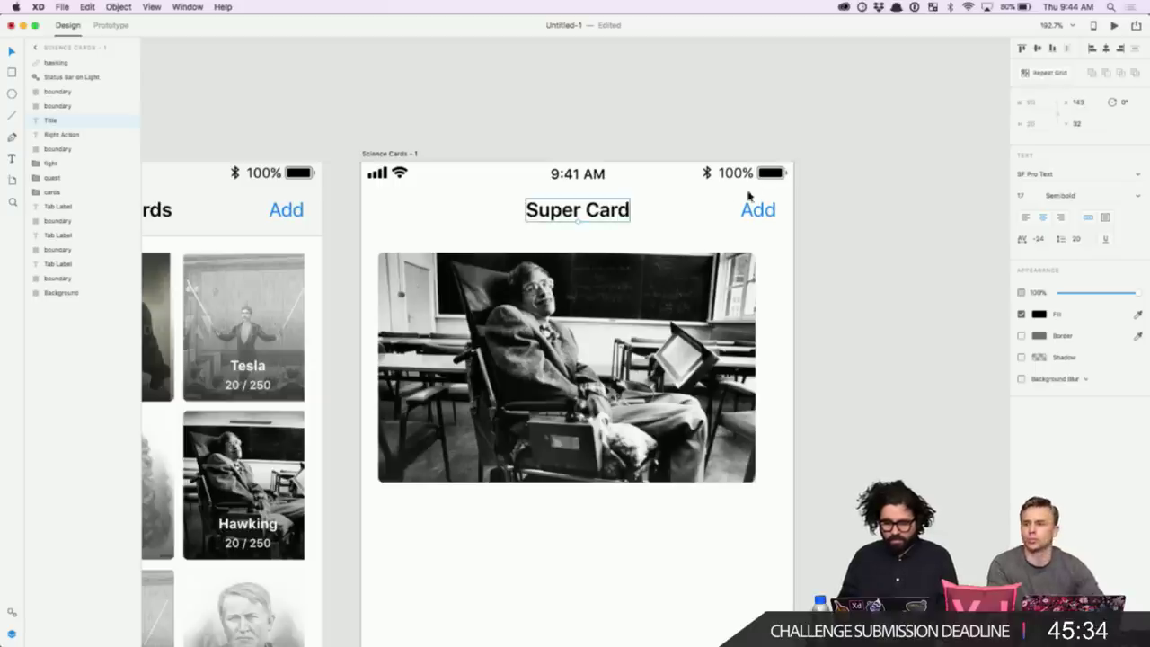
double_click(762, 208)
type("Edit")
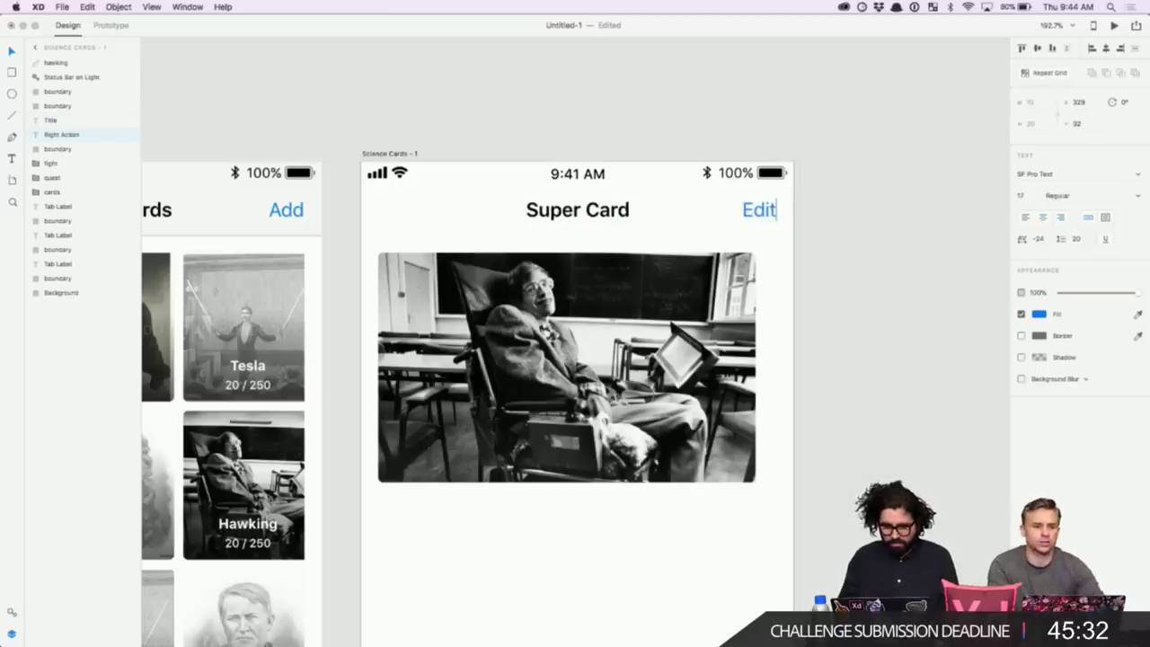
- Set the corner radius of the enlarged Hawking photo to 0
left_click(610, 368)
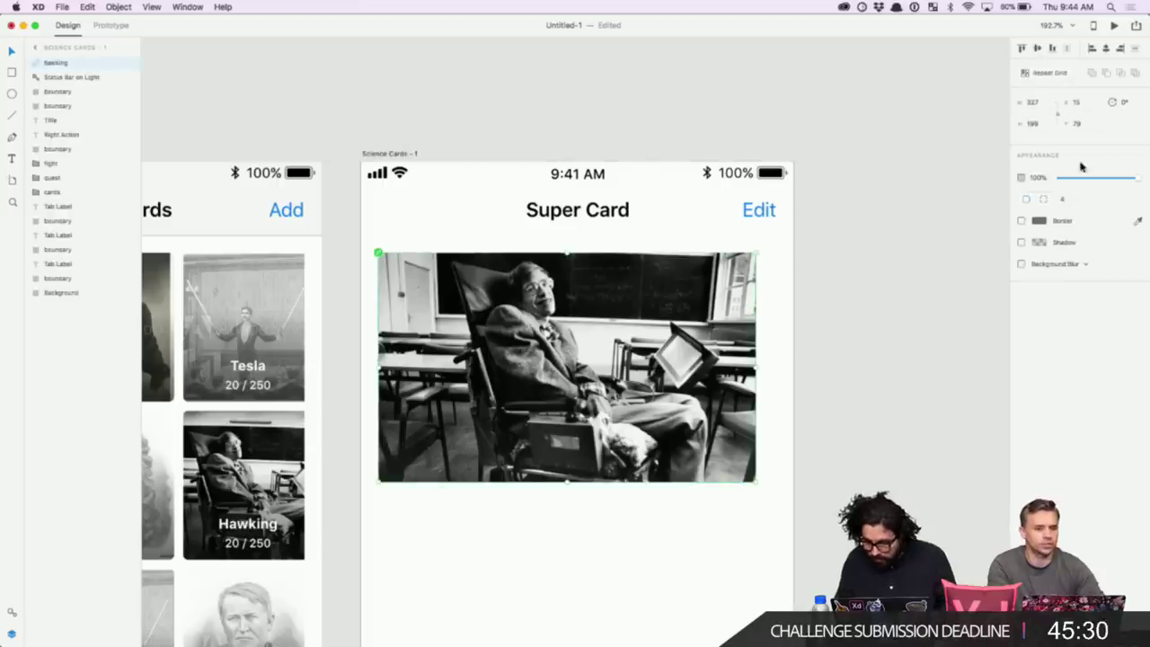
left_click(1063, 199)
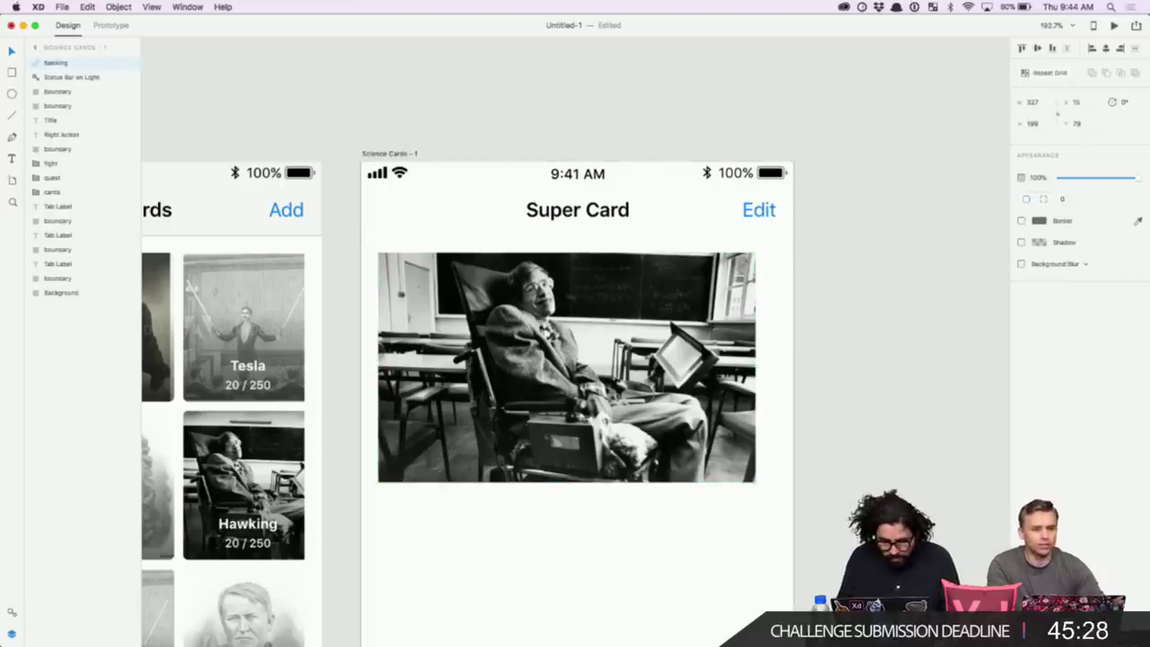
left_click(456, 436)
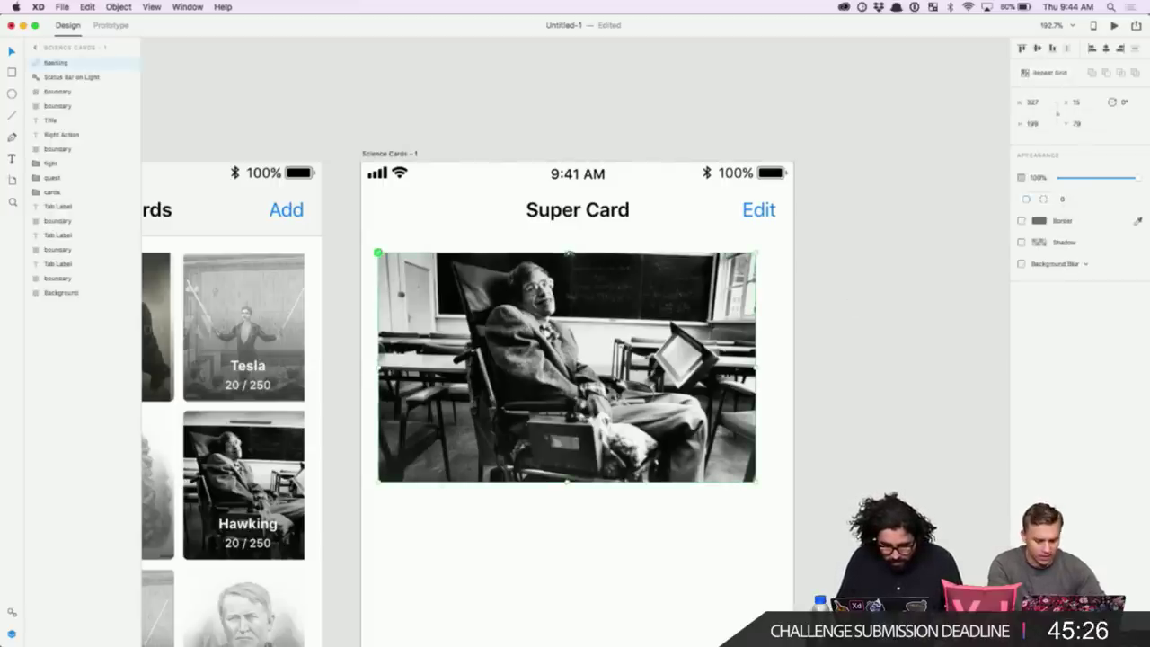
- Stretch the Hawking photo to 375 by 320 from the artboard's top-left corner and send it to the back
left_click_drag(566, 253, 567, 161)
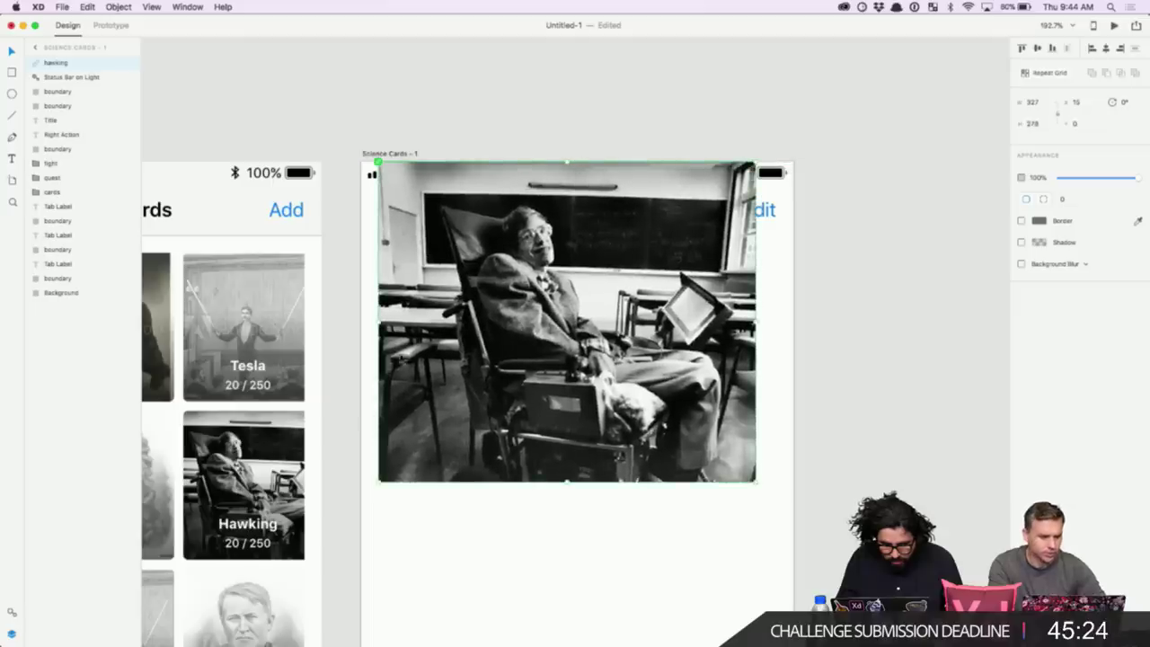
left_click_drag(376, 482, 361, 487)
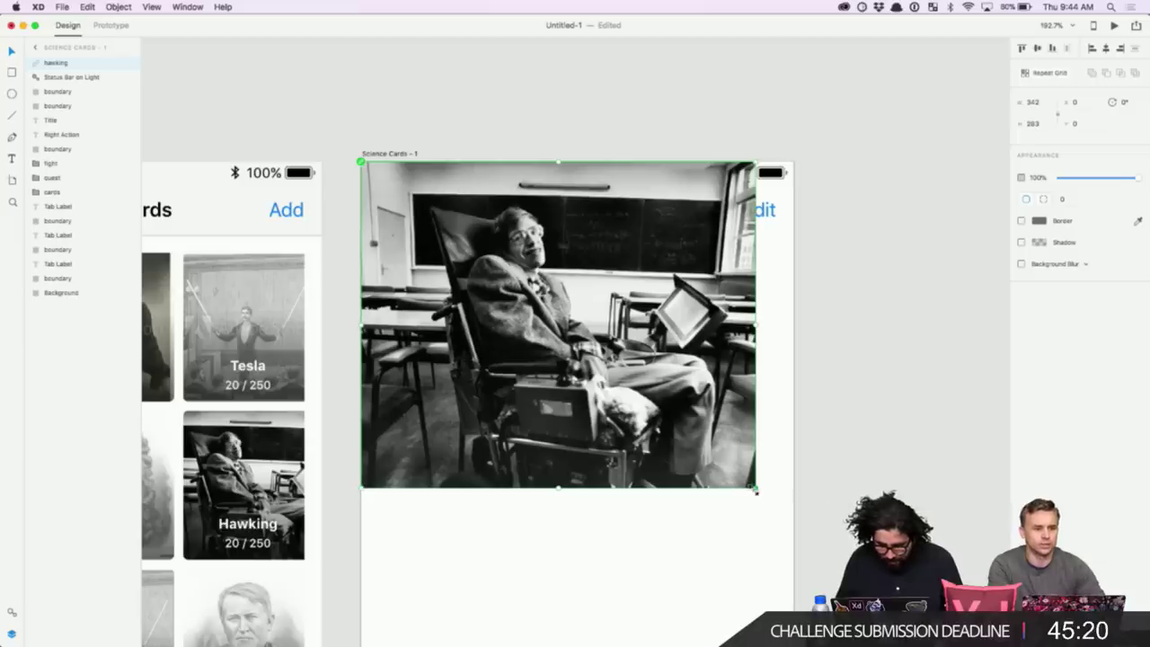
left_click_drag(756, 491, 793, 531)
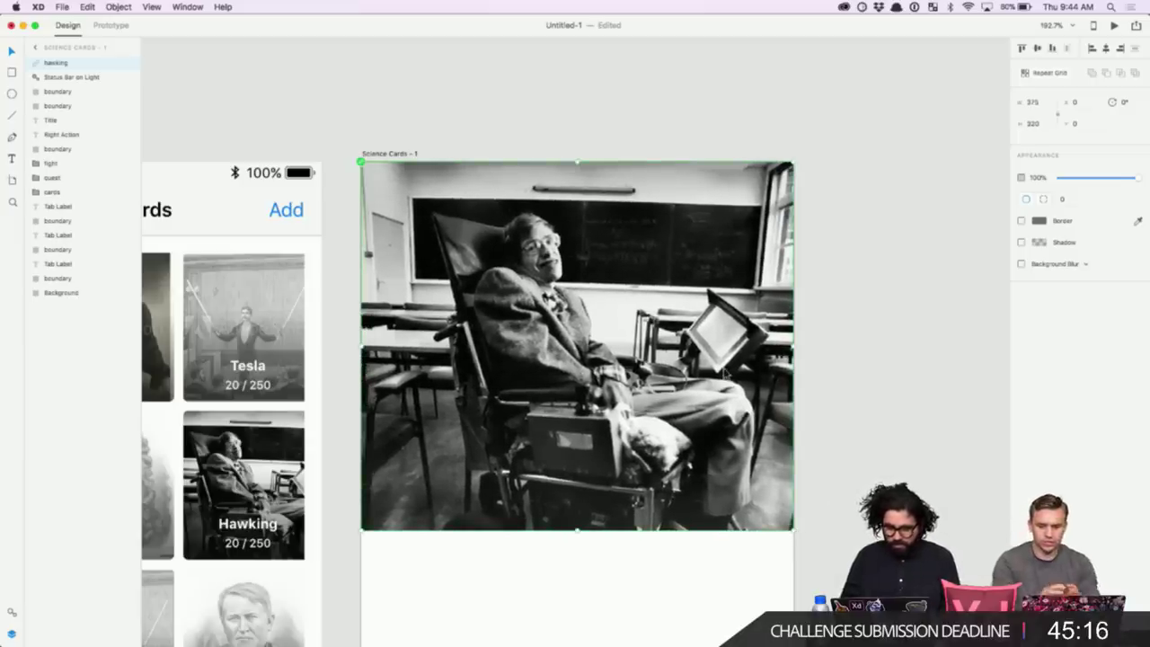
key("super+shift+bracketleft")
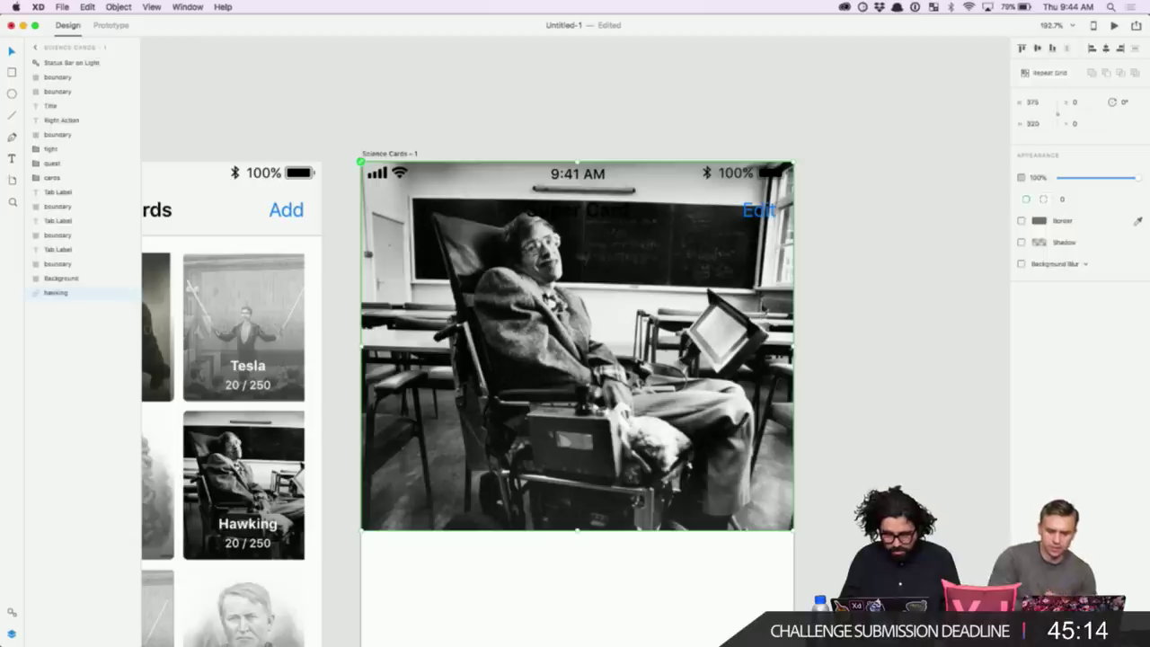
- Replace the black status bar over the photo with Status Bar on Dark from the UIElements+DesignTemplates+Guides document
left_click(876, 163)
left_click(586, 177)
key("Delete")
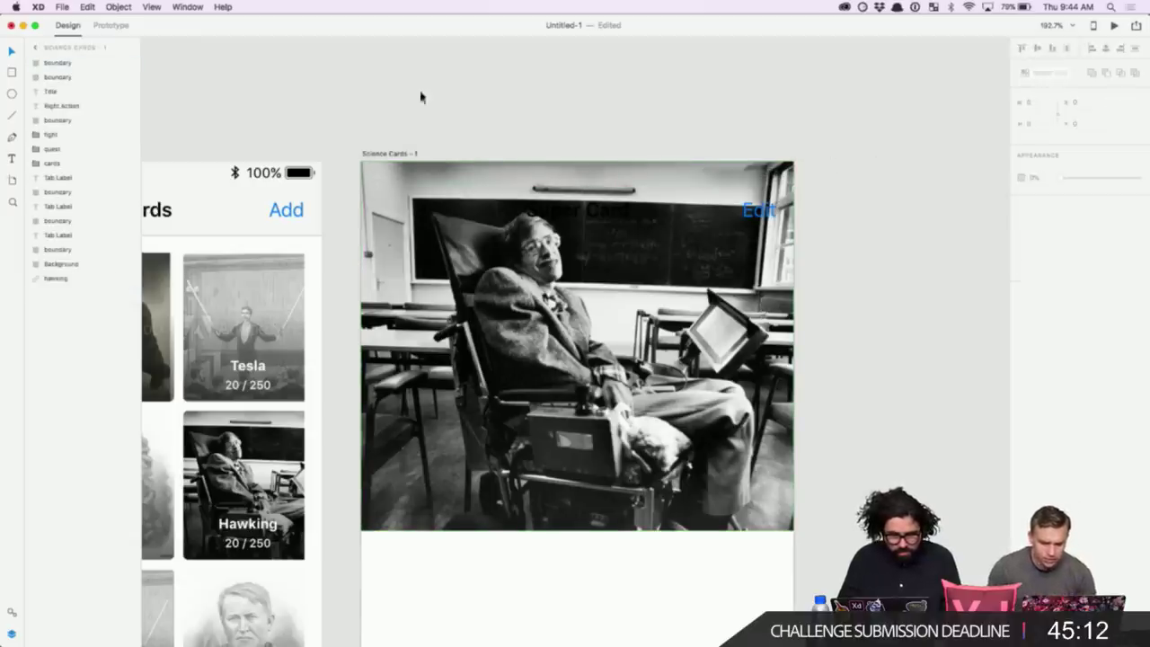
left_click(175, 6)
left_click(245, 97)
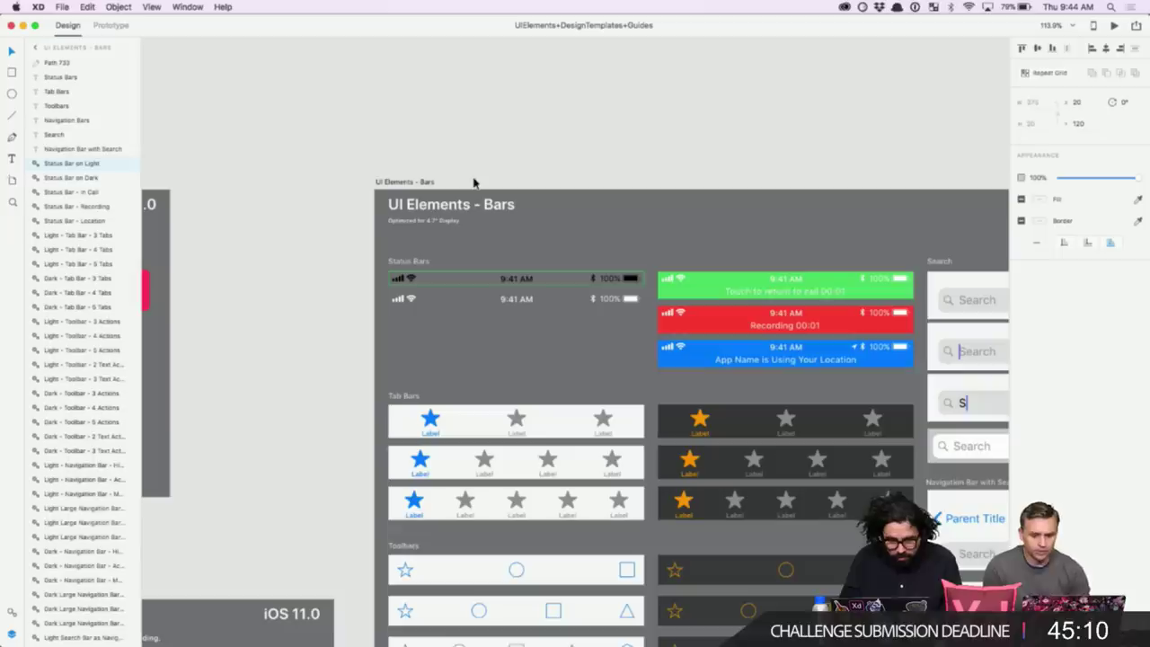
left_click(411, 301)
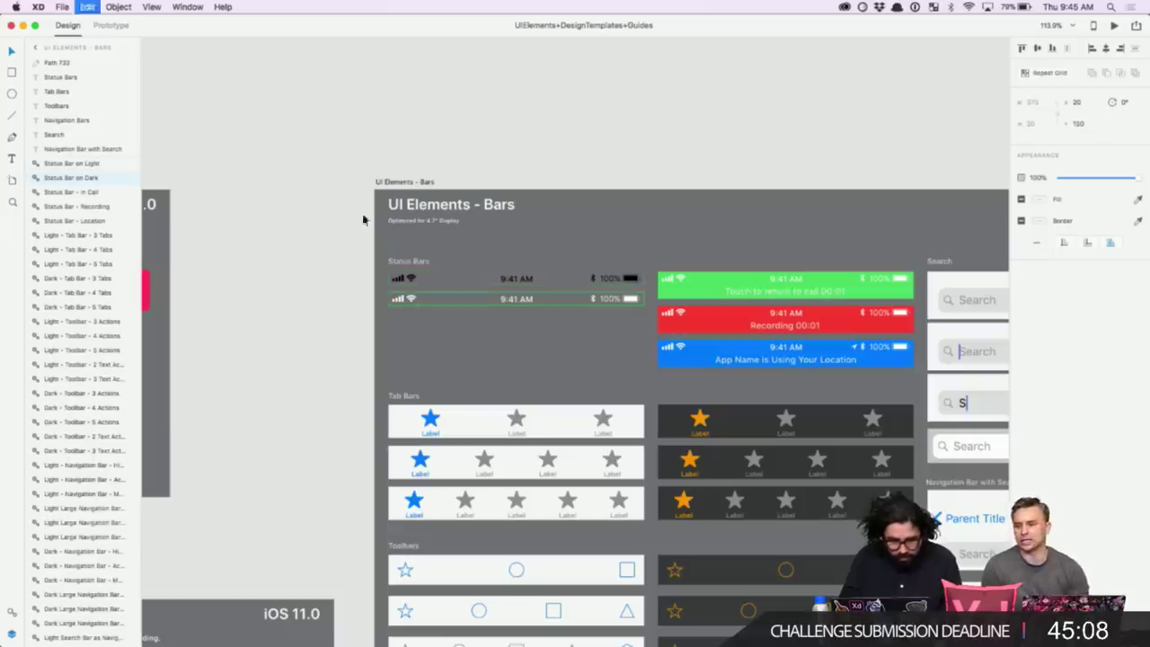
left_click(187, 7)
left_click(240, 111)
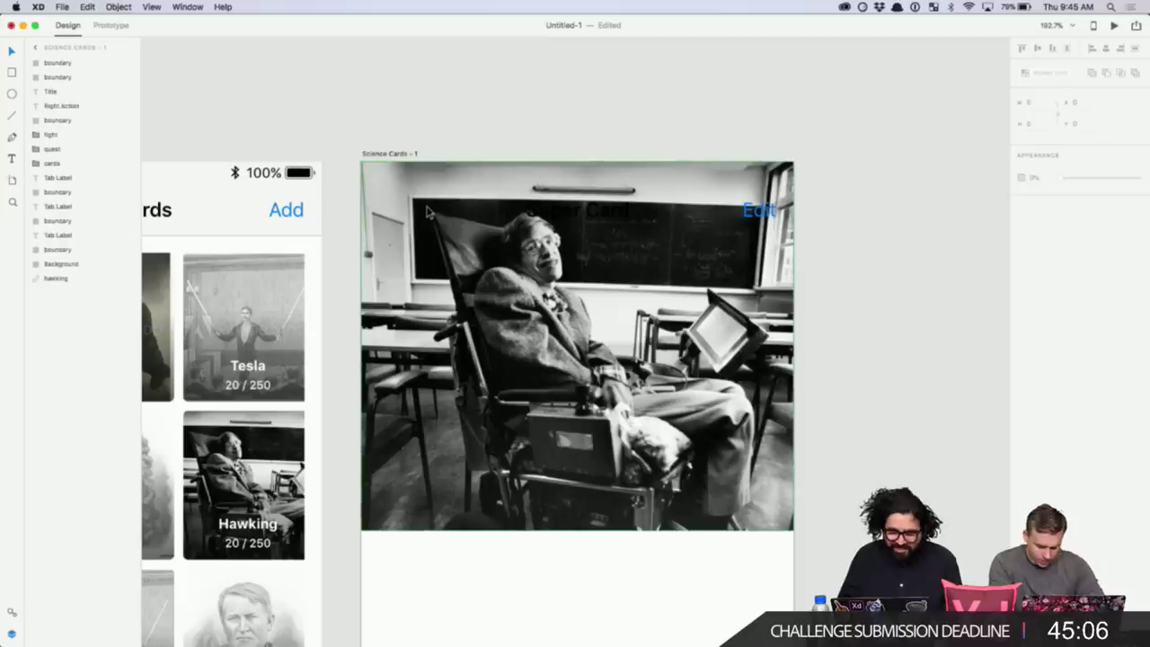
key("super+v")
left_click_drag(586, 355, 563, 179)
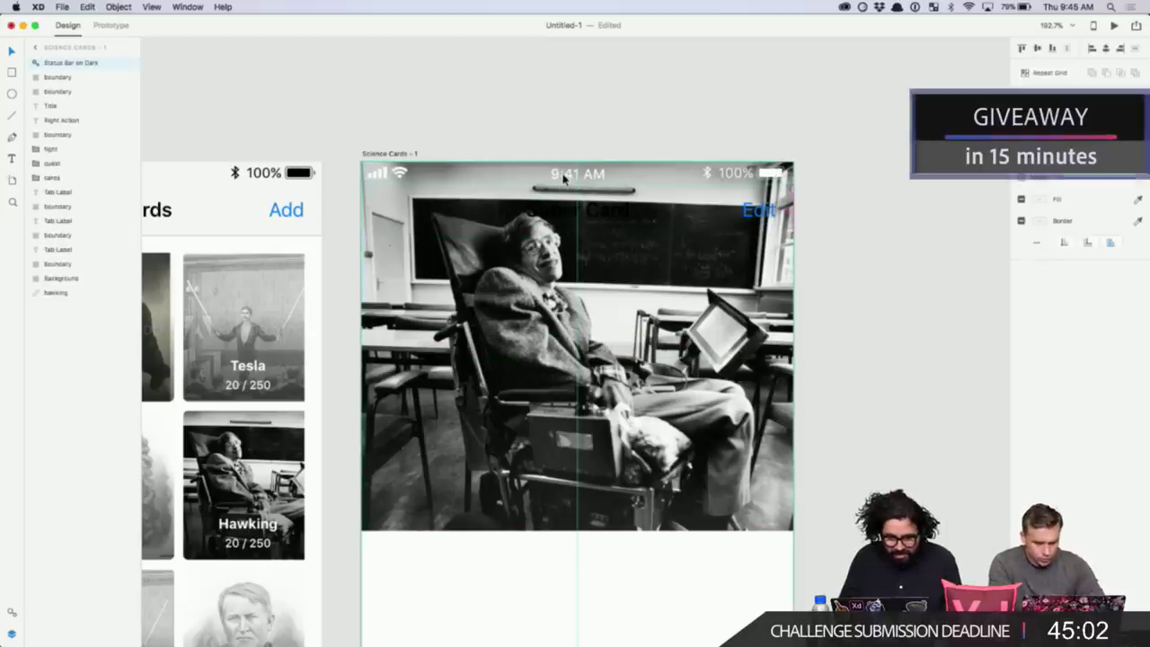
- Change the fill of the Edit action text to white
left_click(557, 122)
scroll(556, 122, "right", 2)
left_click(721, 205)
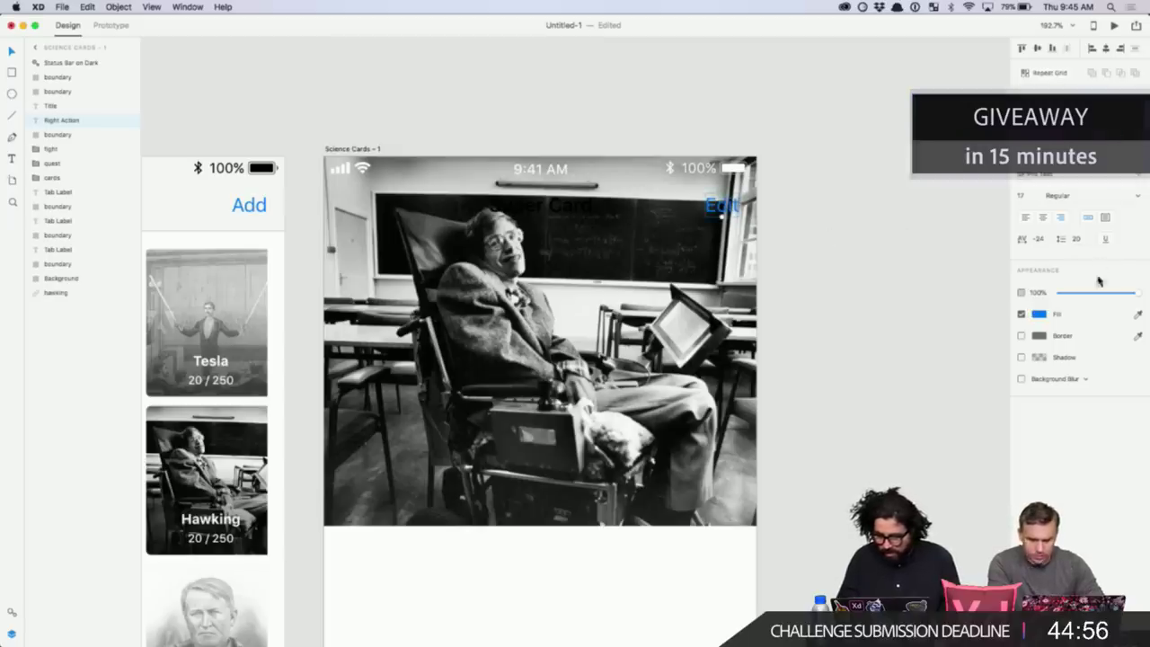
left_click(1038, 314)
left_click(862, 164)
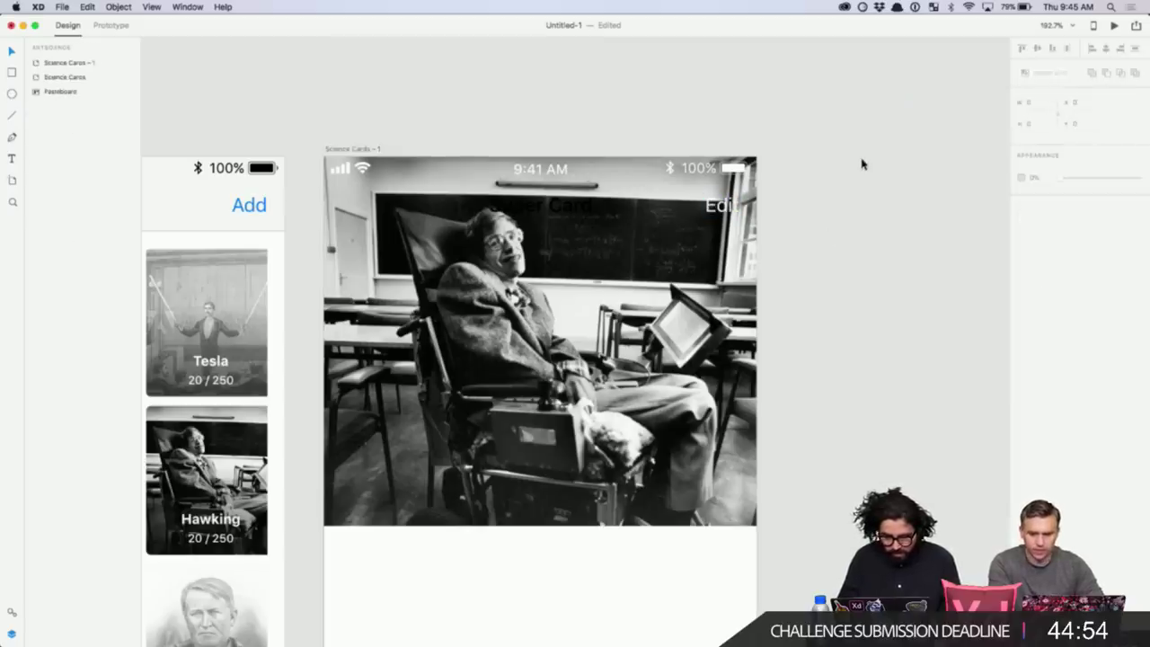
- Copy the gradient rectangle from the first Hawking card and paste it onto the Super Card artboard
left_click(651, 303)
scroll(651, 303, "left", 5)
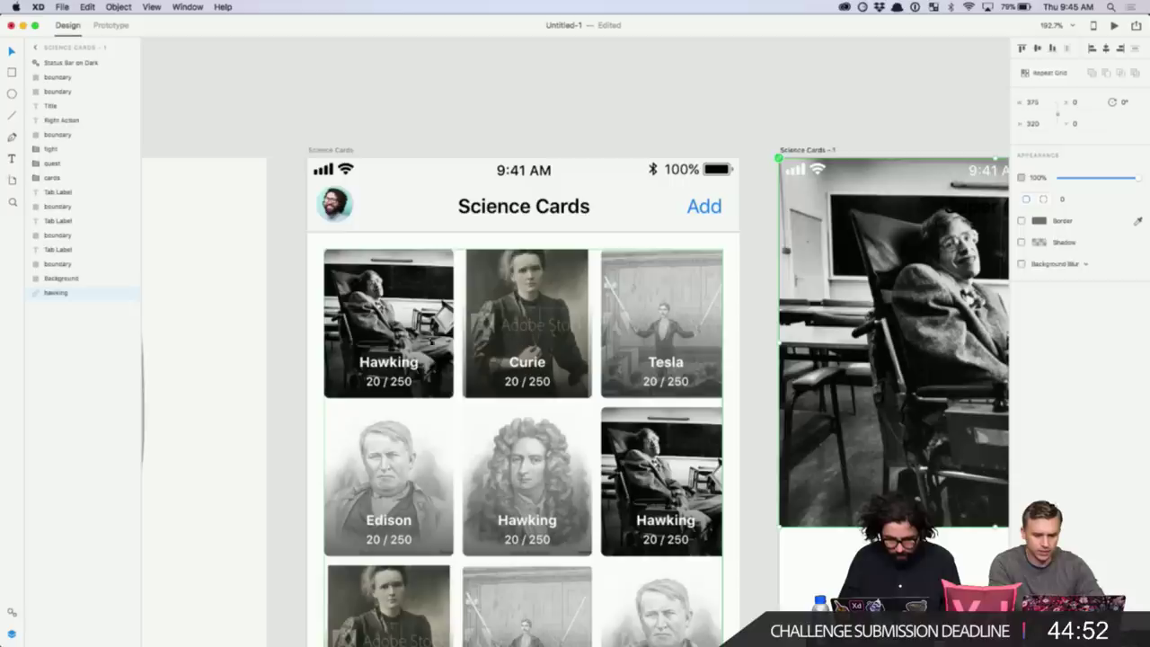
left_click(357, 358)
double_click(362, 345)
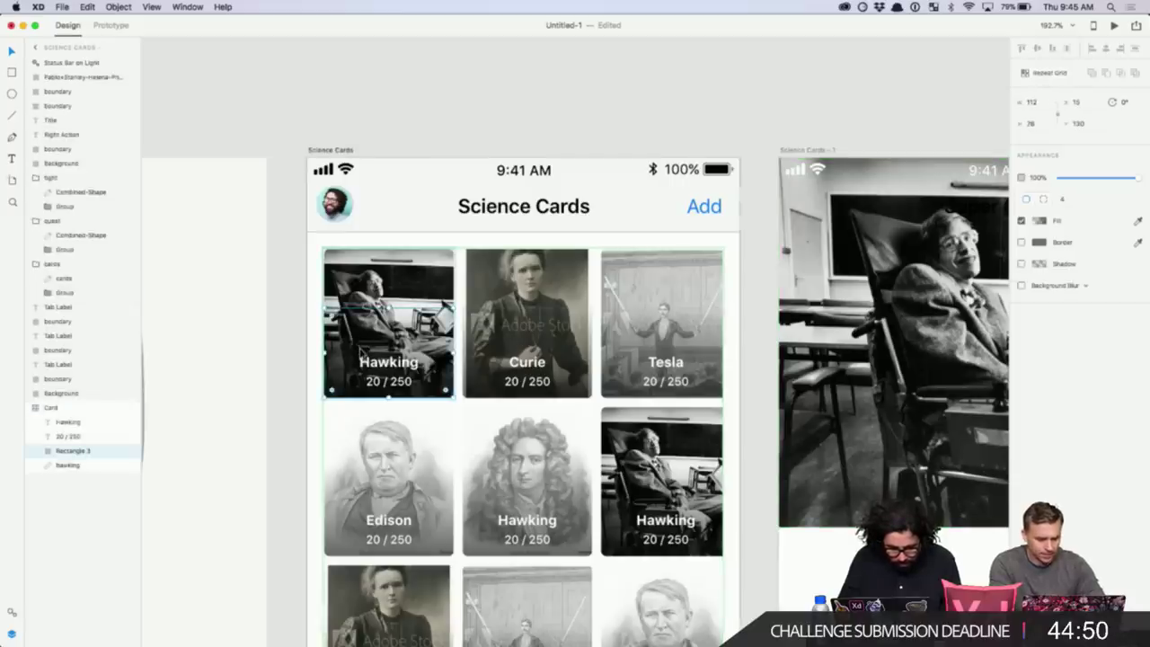
scroll(519, 311, "right", 5)
left_click(604, 279)
key("super+v")
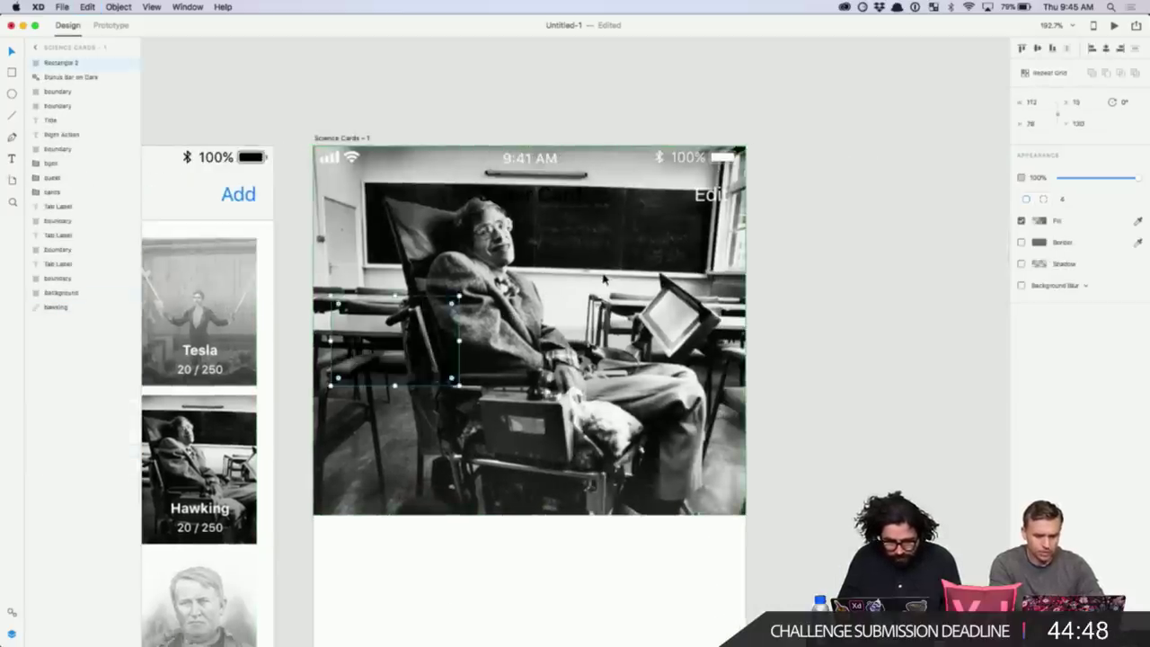
- Stretch the gradient rectangle across the photo's top edge to about 375 by 95 and send it with the photo behind the header text
left_click_drag(398, 361, 377, 214)
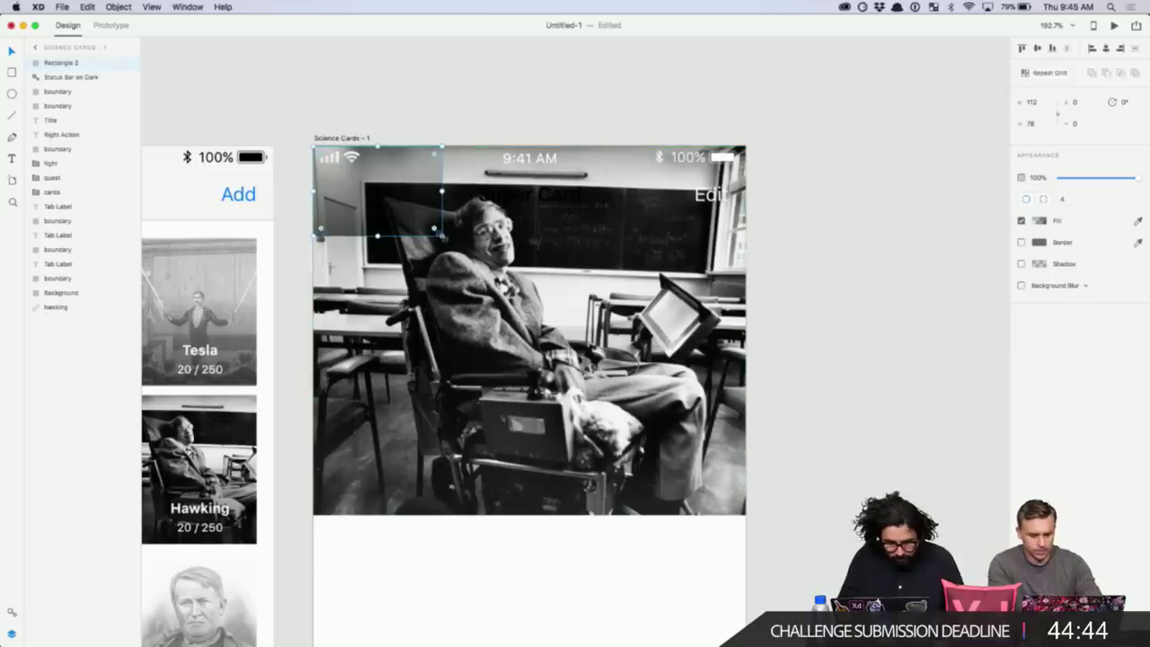
left_click_drag(441, 235, 747, 258)
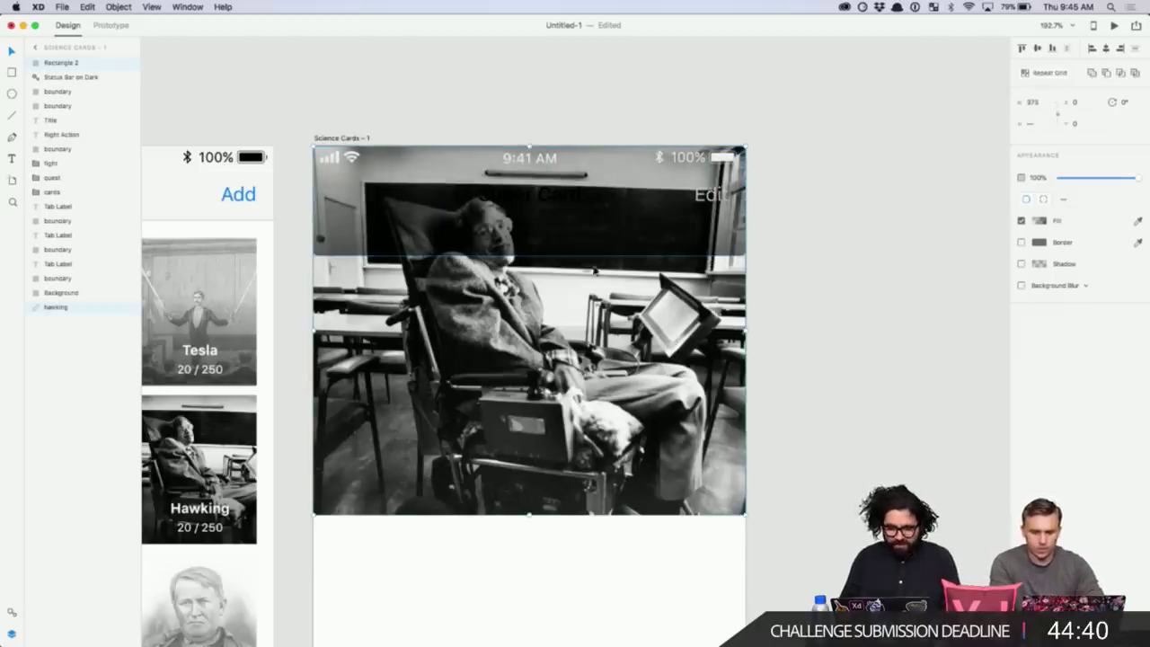
right_click(554, 214)
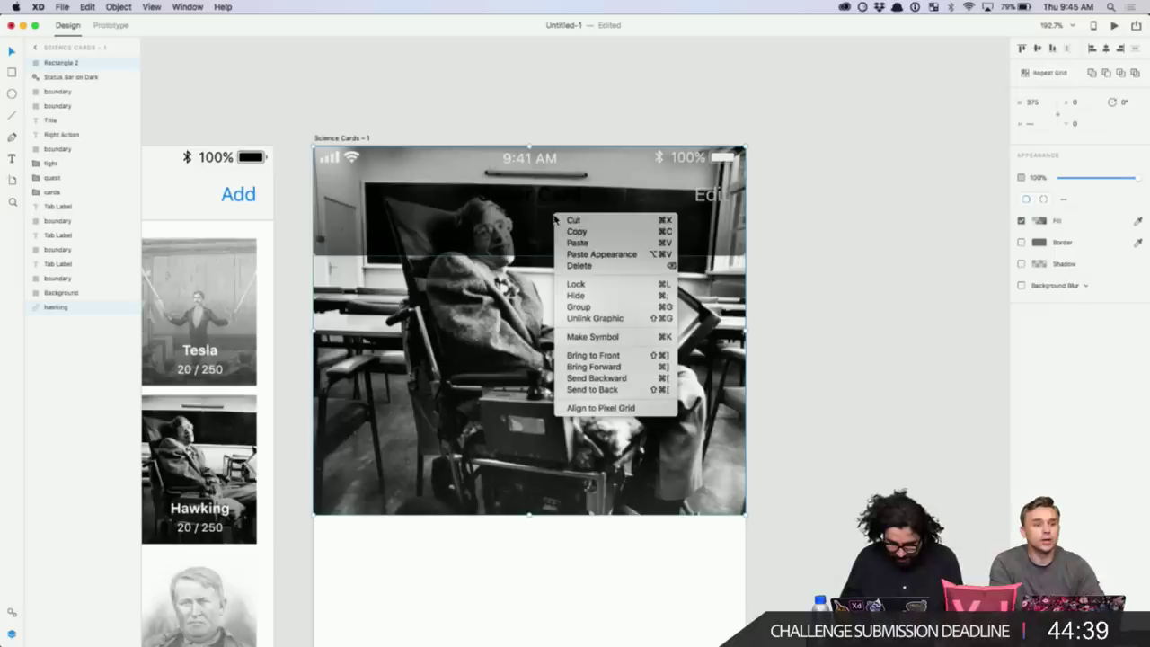
left_click(793, 282)
key("shift+super+[")
left_click(815, 241)
left_click(524, 246)
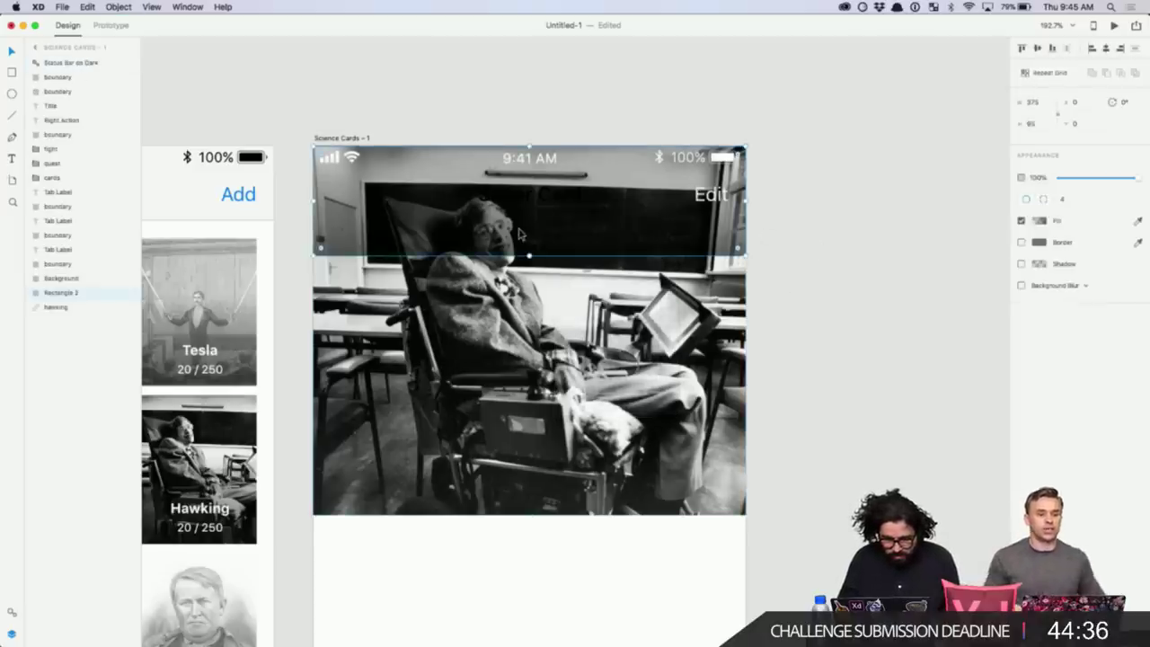
- Duplicate the gradient rectangle down to the lower part of the Hawking photo and align its bottom edge with the photo's
left_click_drag(554, 234, 564, 486)
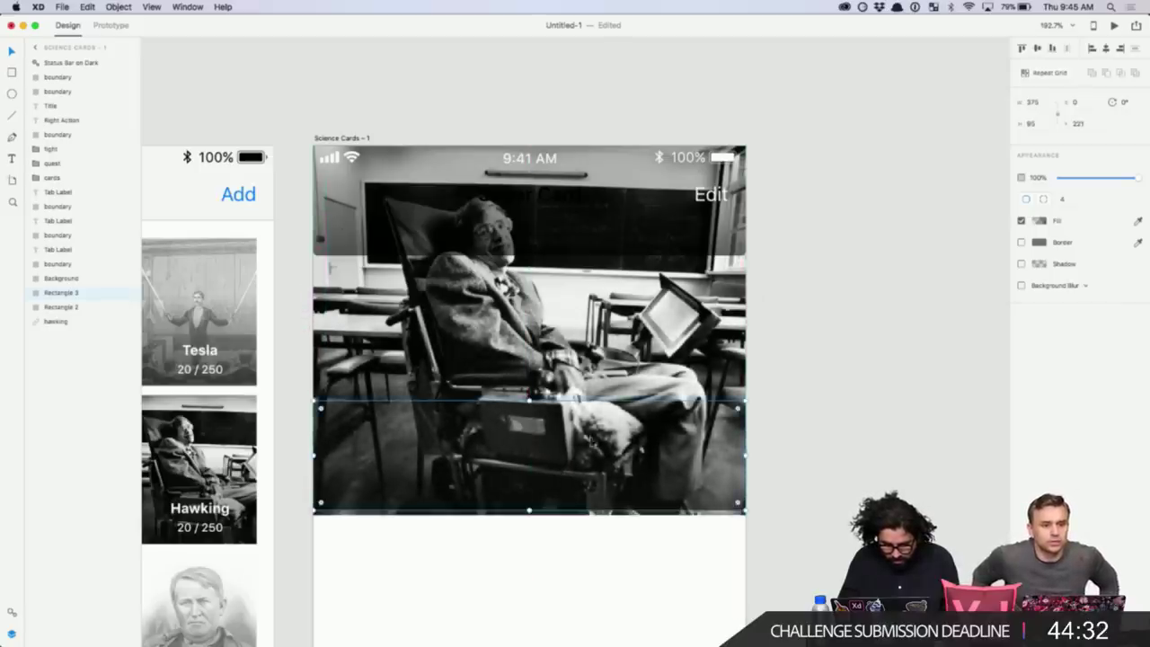
left_click(575, 359, "shift")
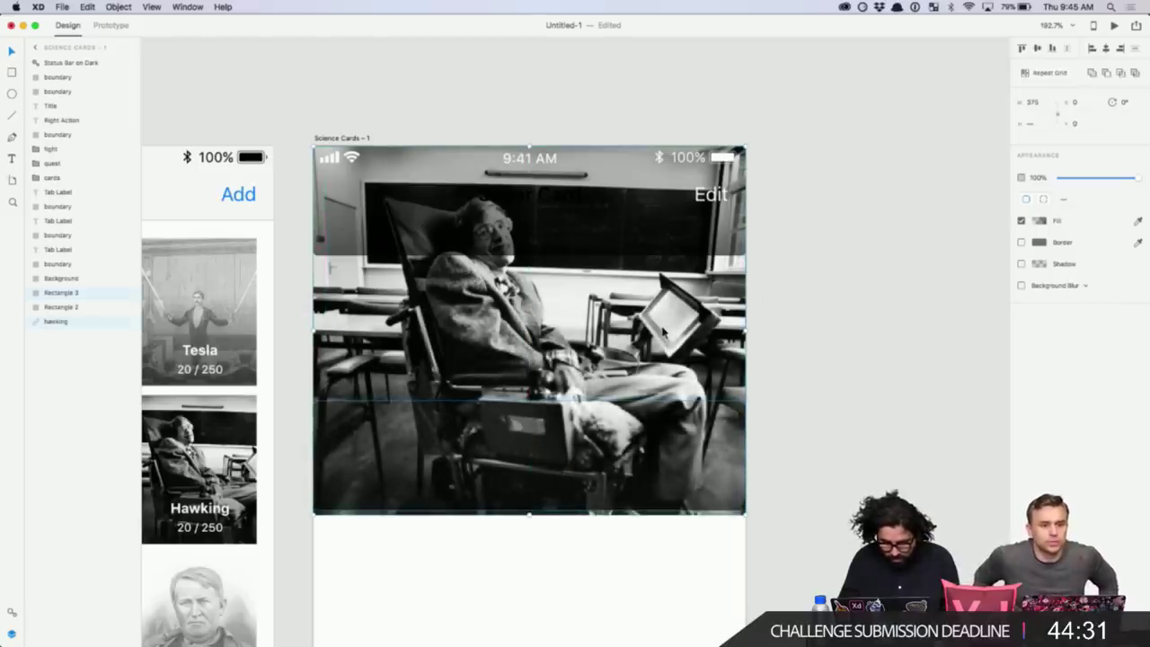
left_click(1053, 50)
left_click(823, 265)
- Reverse the upper rectangle's linear gradient by setting its first stop to 100% opacity and its last stop to 0%
left_click(572, 233)
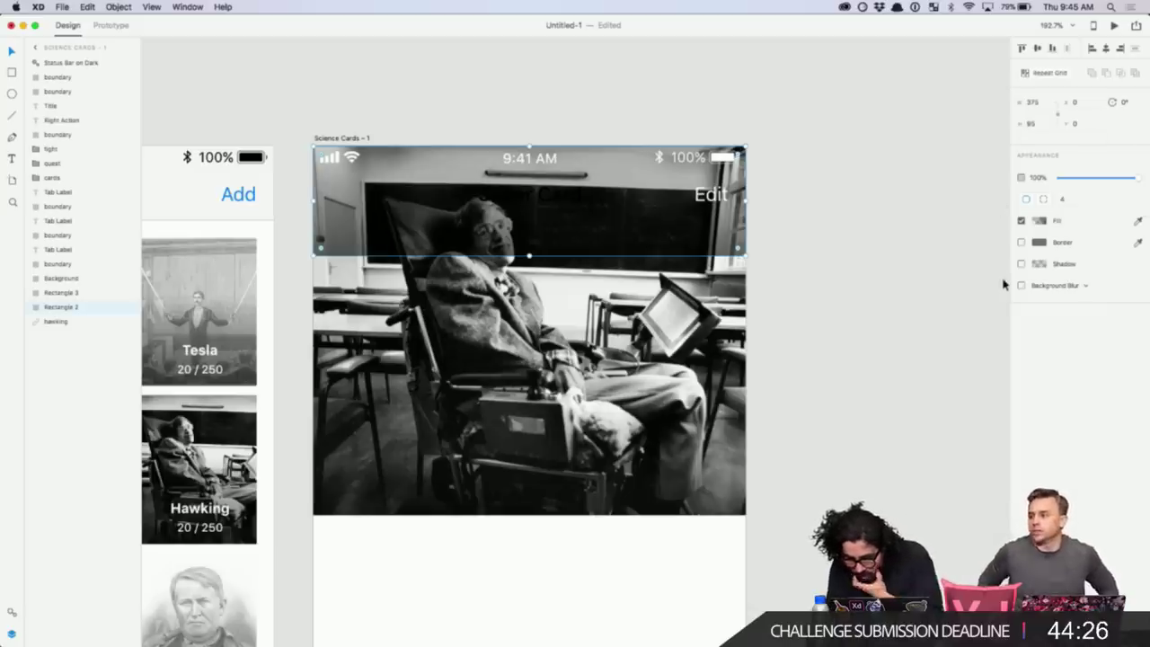
left_click(1042, 221)
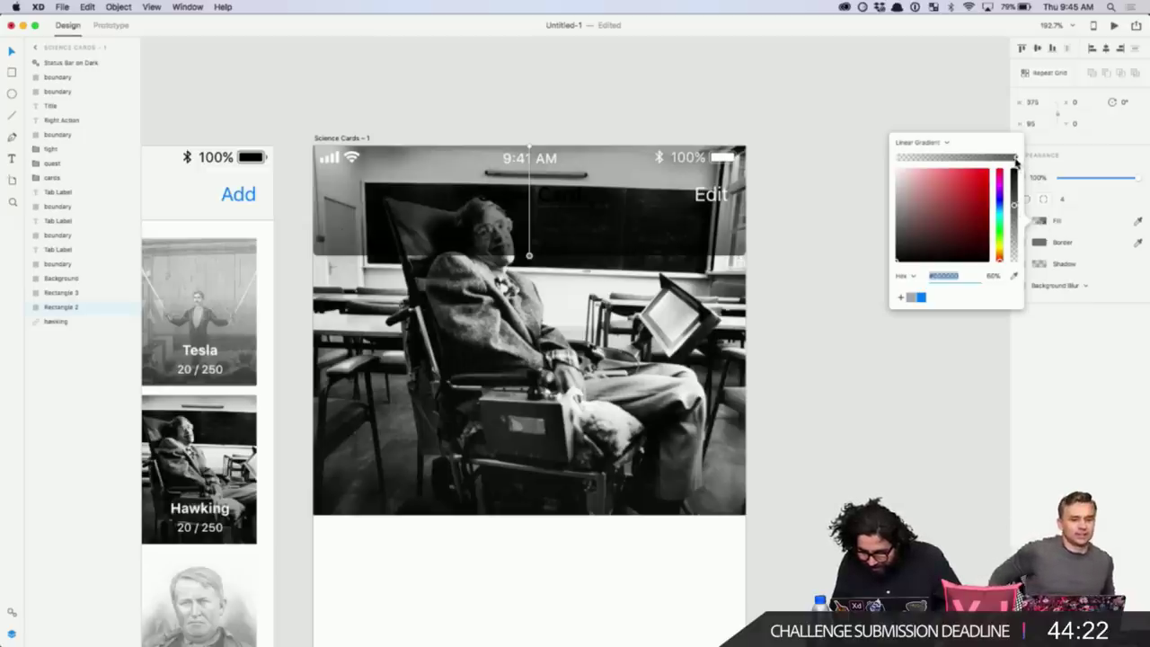
left_click(898, 158)
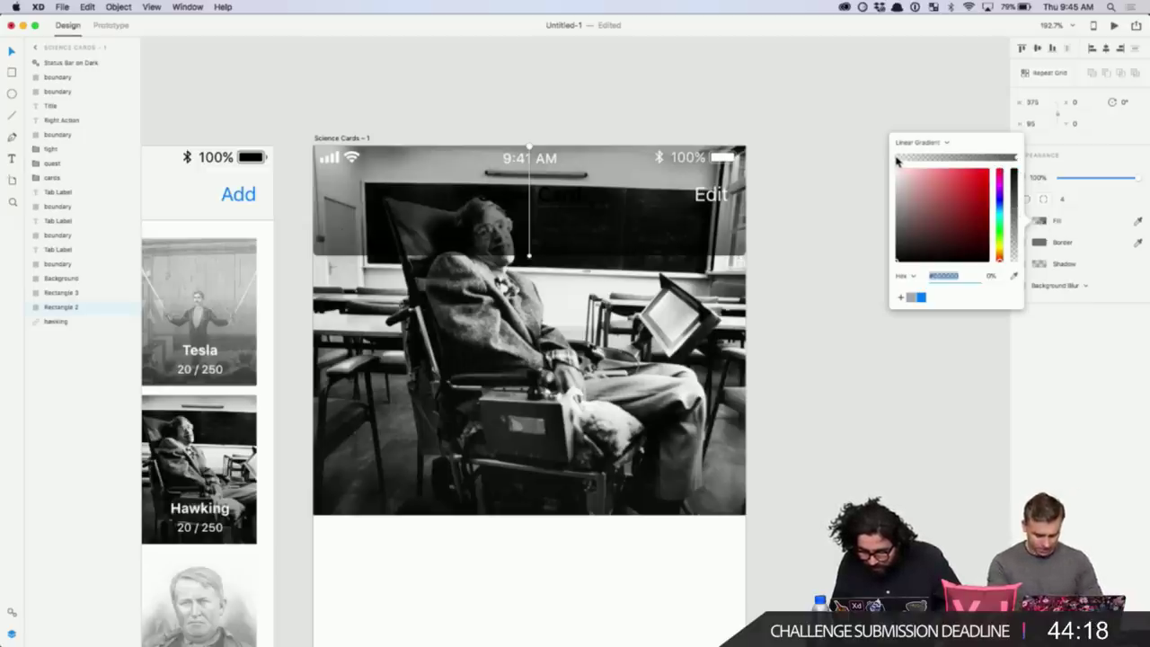
left_click(988, 274)
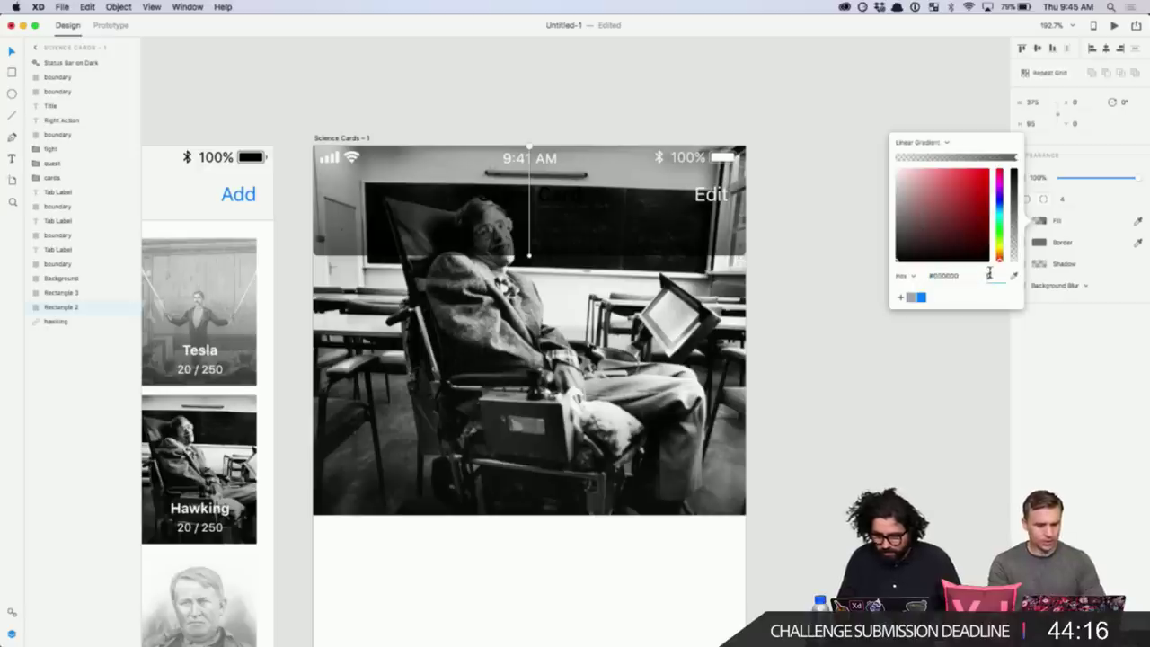
type("100")
key("Return")
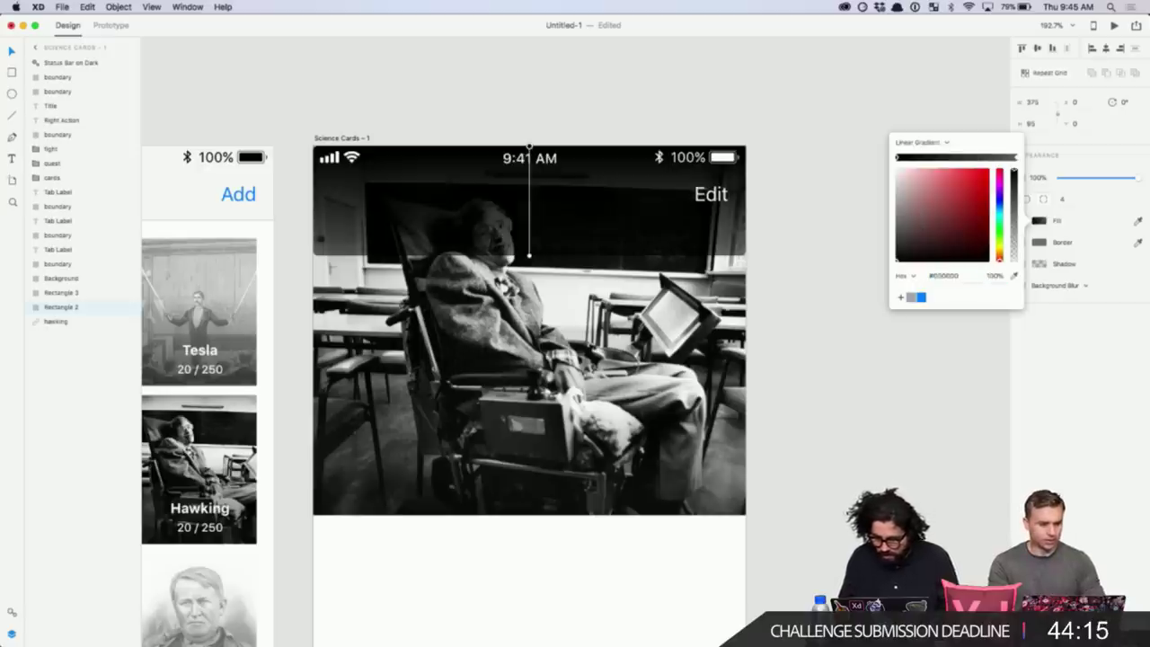
left_click(1015, 158)
left_click(992, 276)
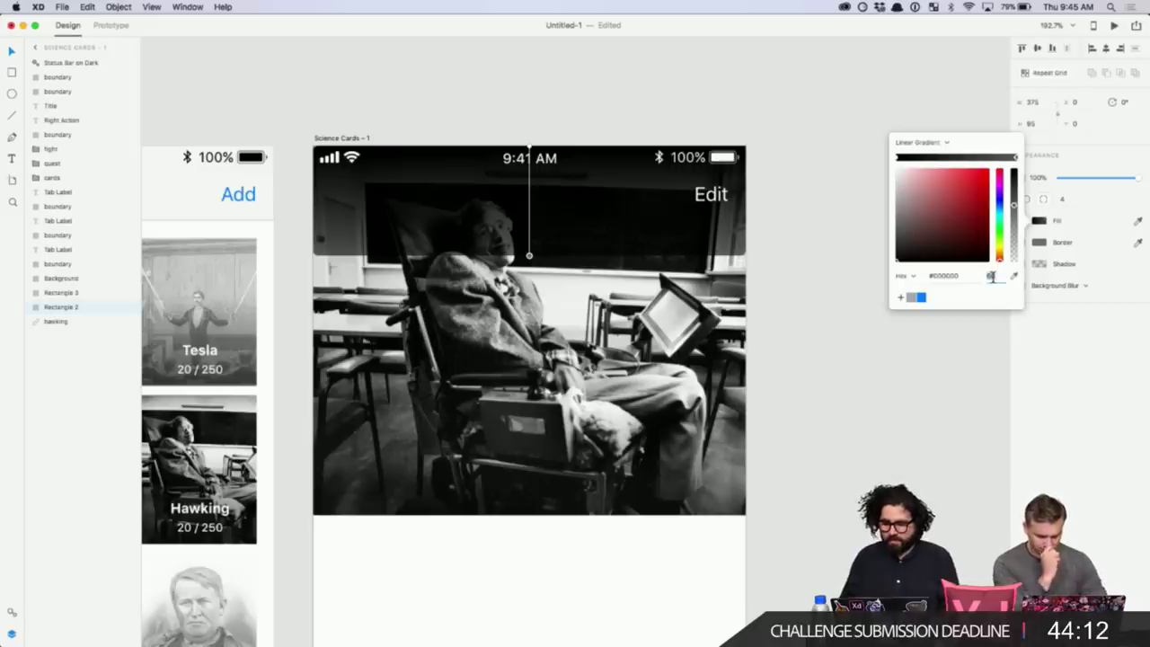
type("0")
key("Return")
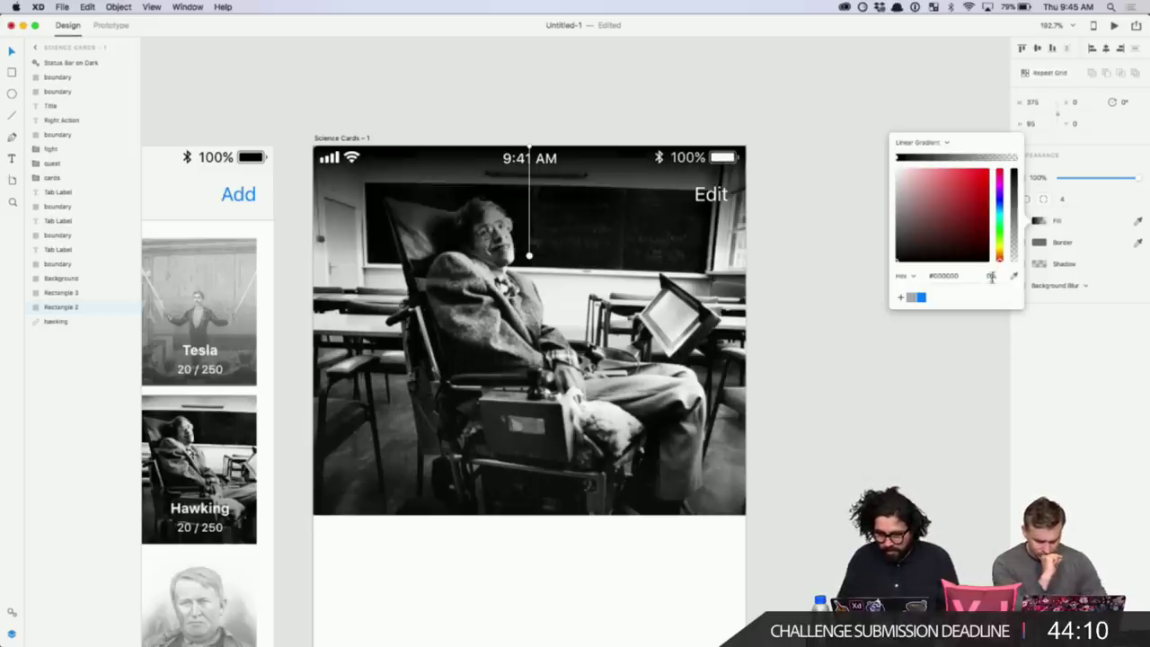
left_click(634, 97)
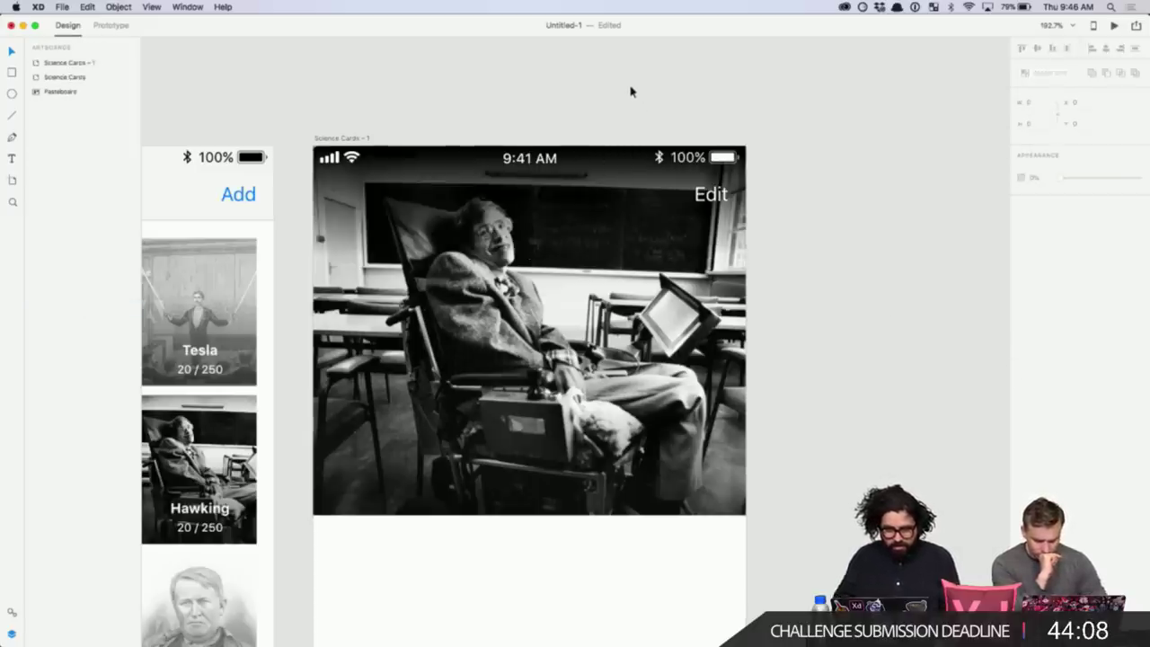
- Switch to the UIElements+DesignTemplates+Guides document and copy the blue back chevron from a light Large Title navigation bar with search
scroll(611, 109, "down", 5)
scroll(611, 109, "left", 3)
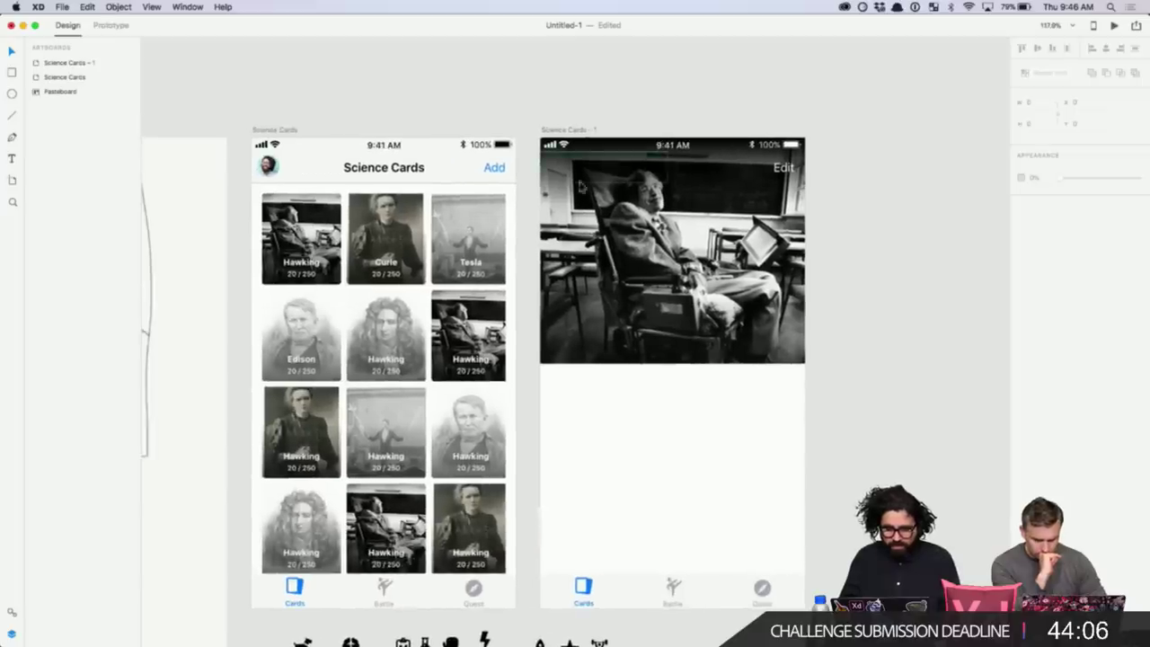
left_click(188, 7)
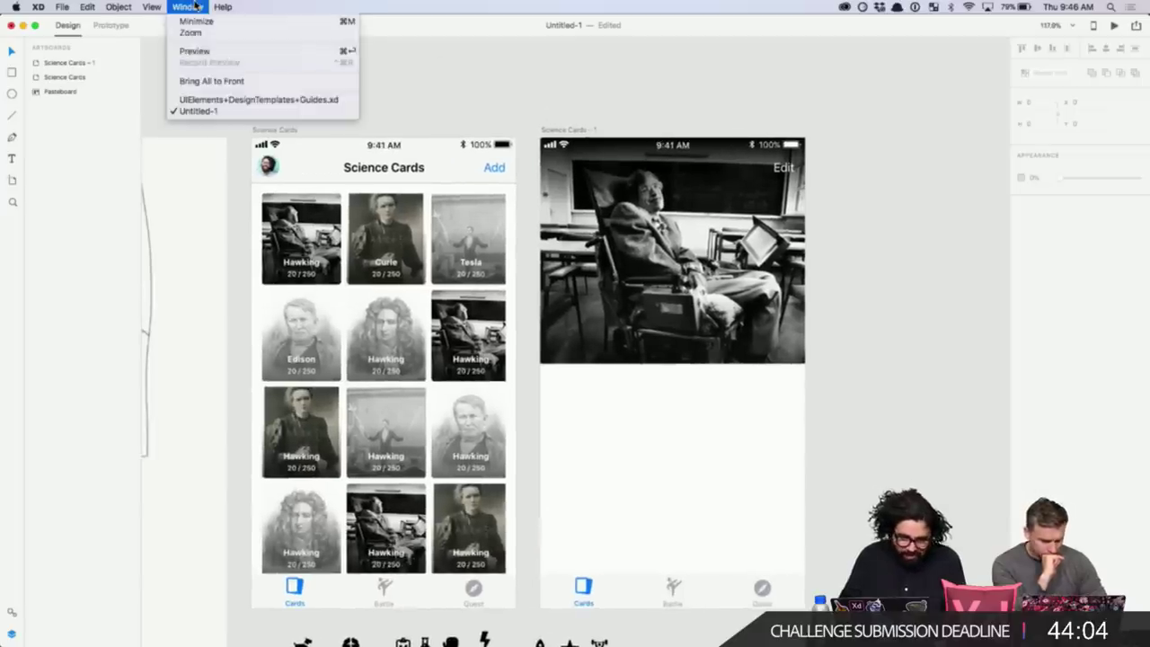
left_click(204, 100)
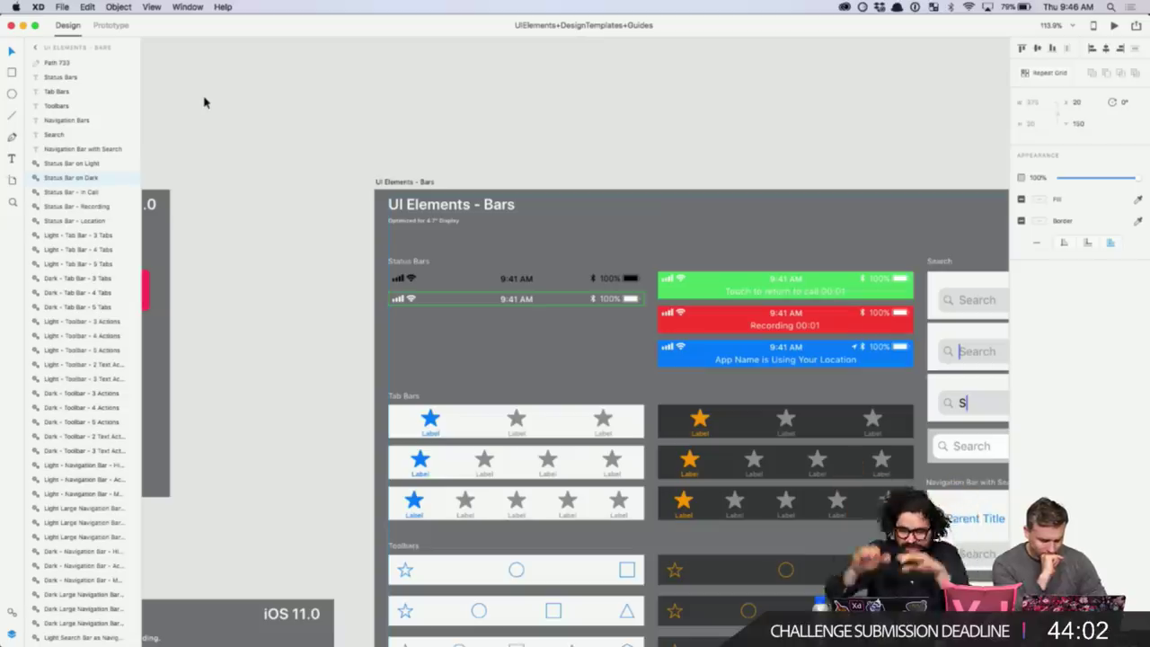
scroll(501, 398, "down", 4)
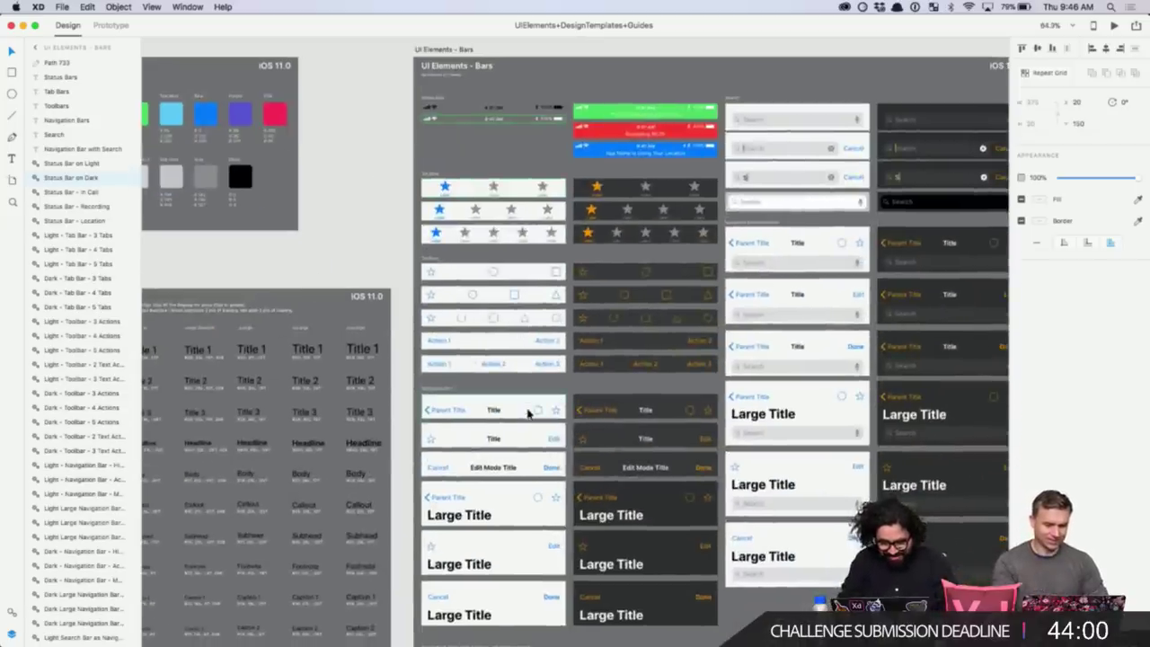
scroll(679, 423, "up", 5)
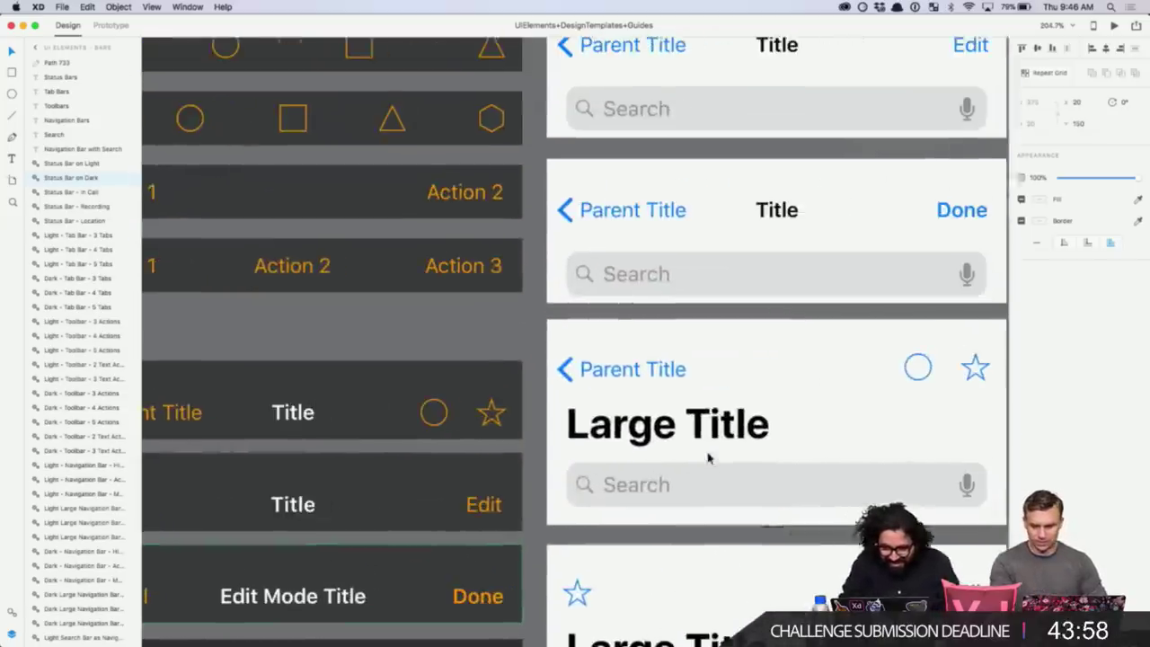
left_click(569, 382)
double_click(571, 380)
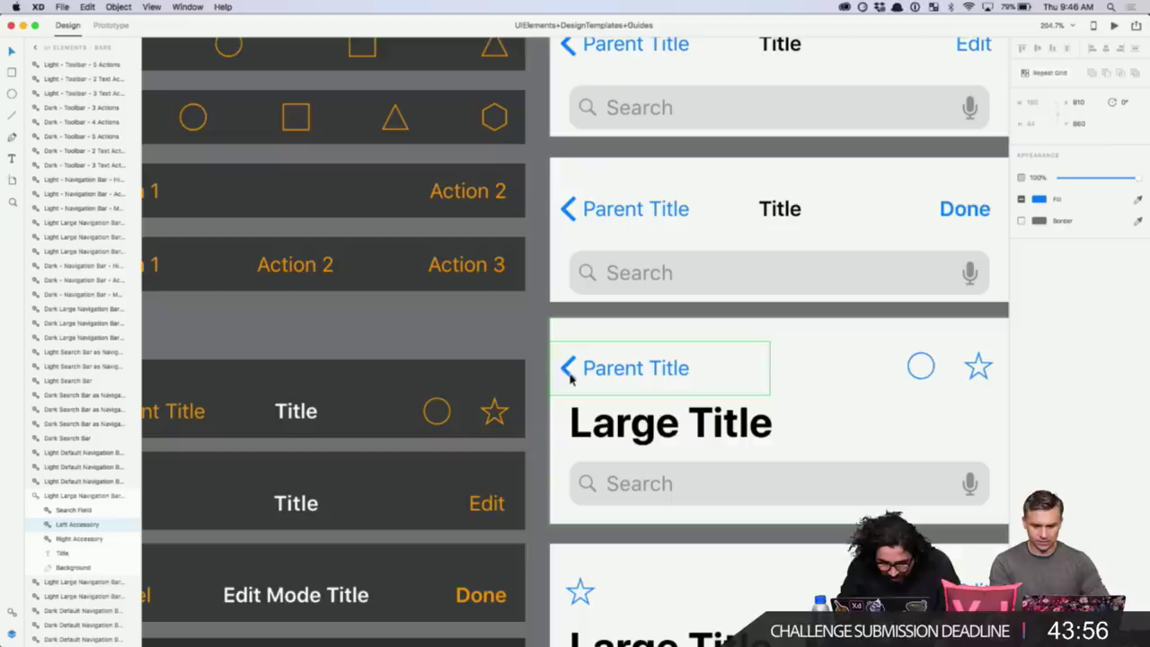
double_click(570, 379)
double_click(569, 378)
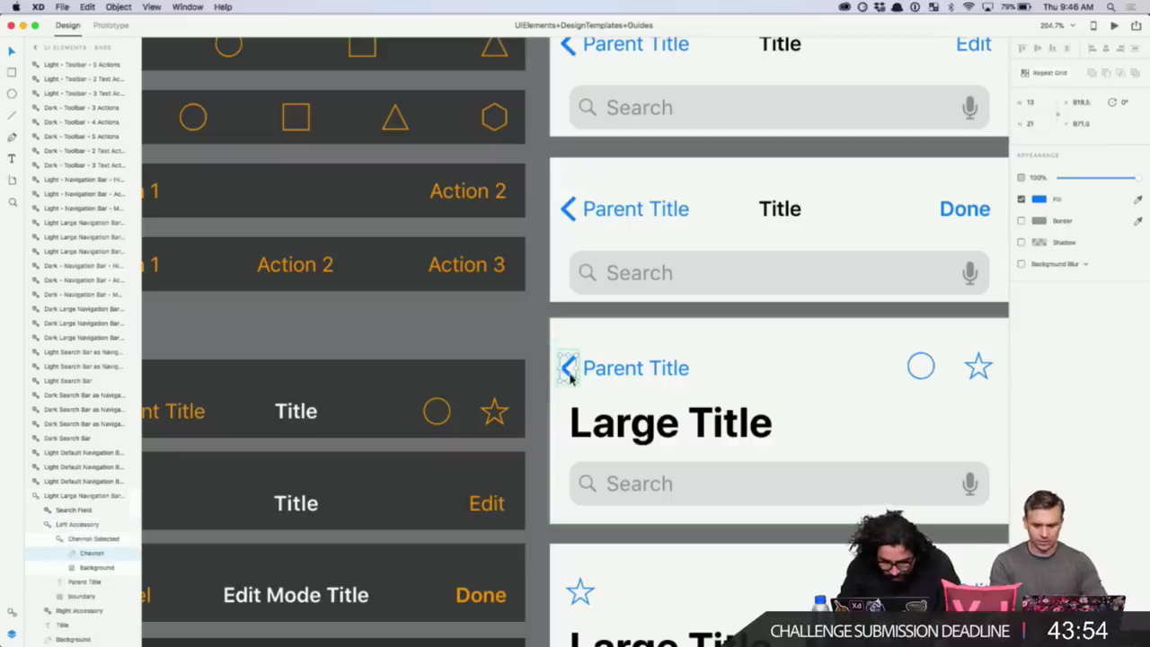
- Return to the Untitled-1 document and paste the chevron onto the Super Card artboard
left_click(188, 6)
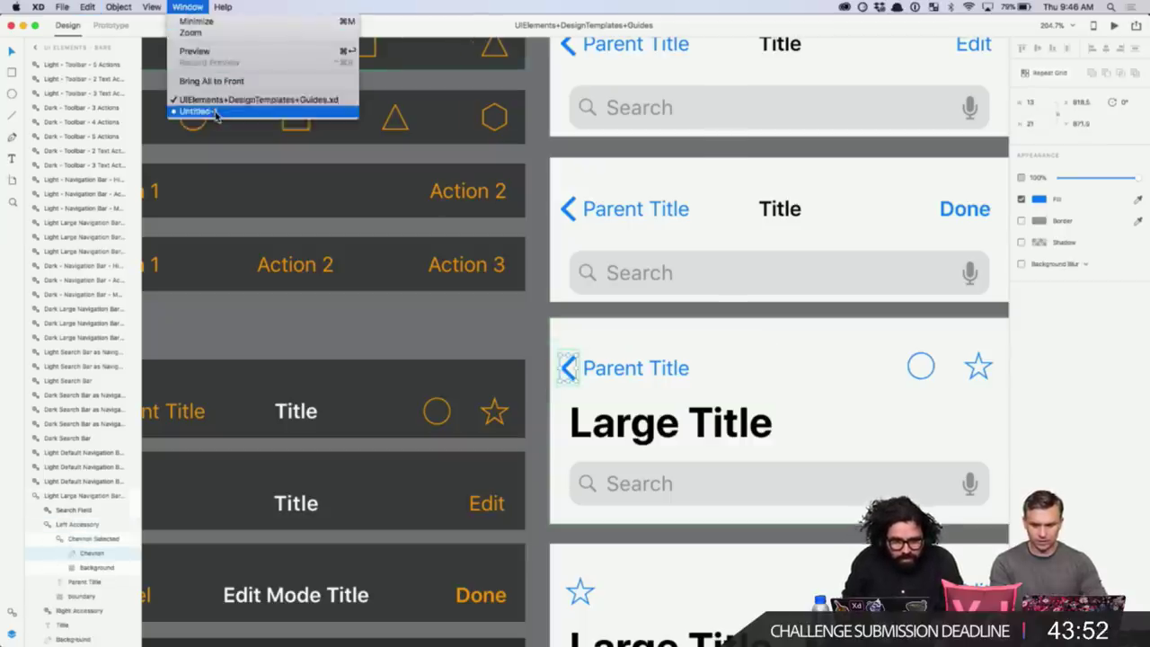
left_click(265, 112)
scroll(605, 150, "up", 4)
left_click(605, 149)
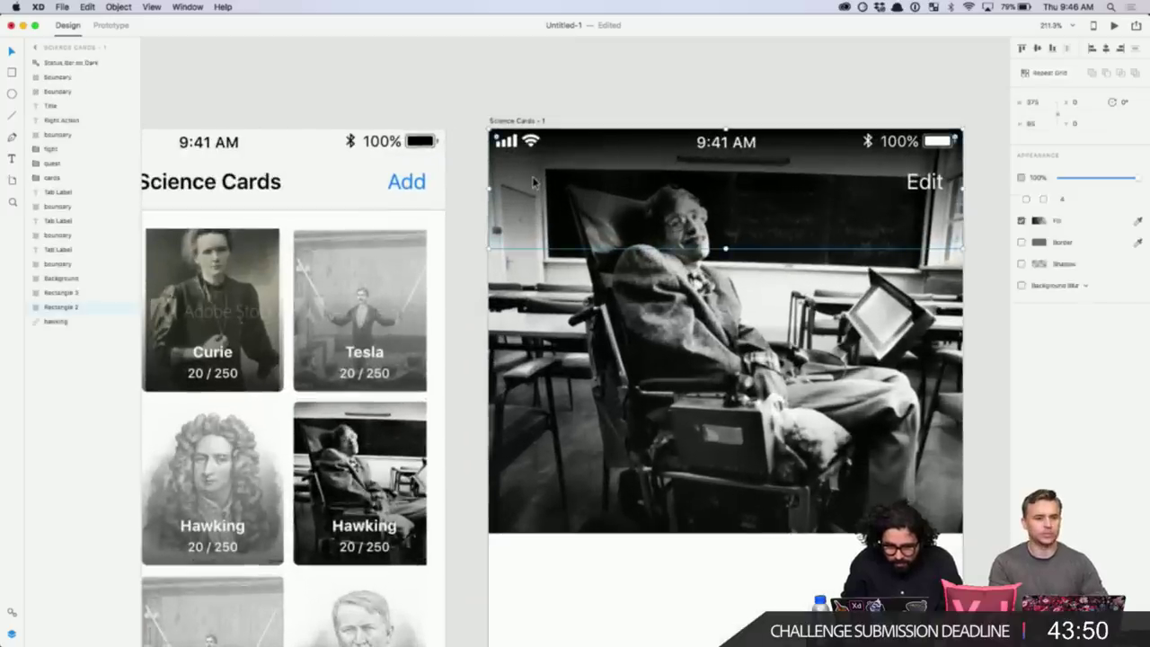
key("super+v")
- Change the chevron's fill to white (FFFFFF) and place it at the photo header's left side, level with the Edit action
left_click(1037, 199)
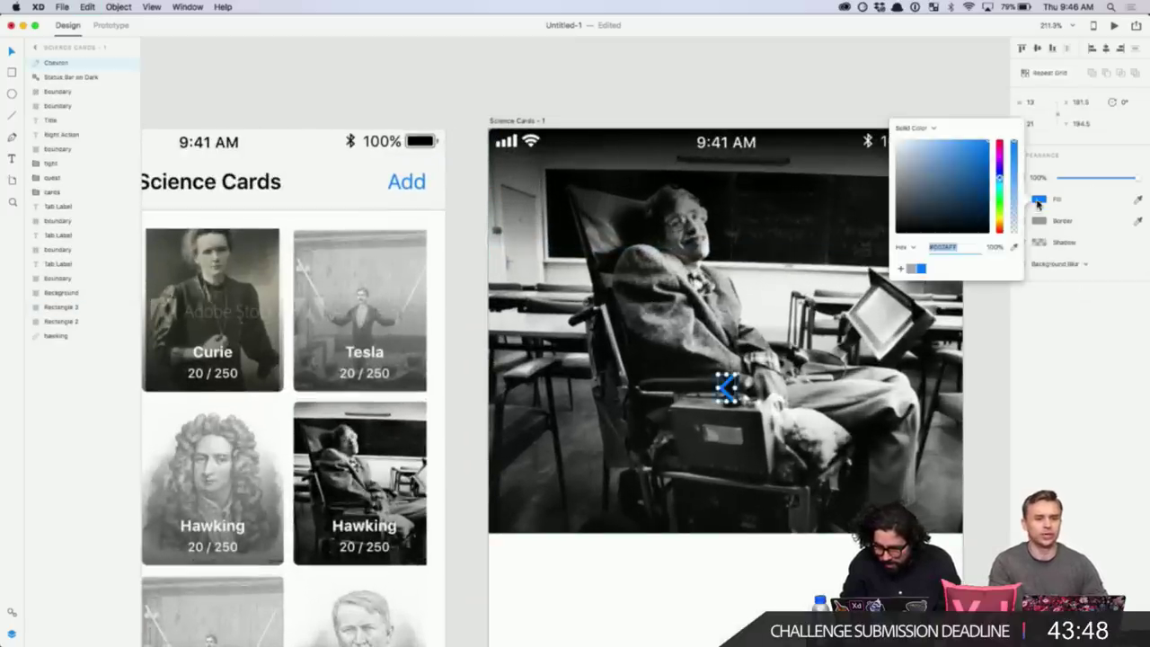
type("ffffff")
key("Return")
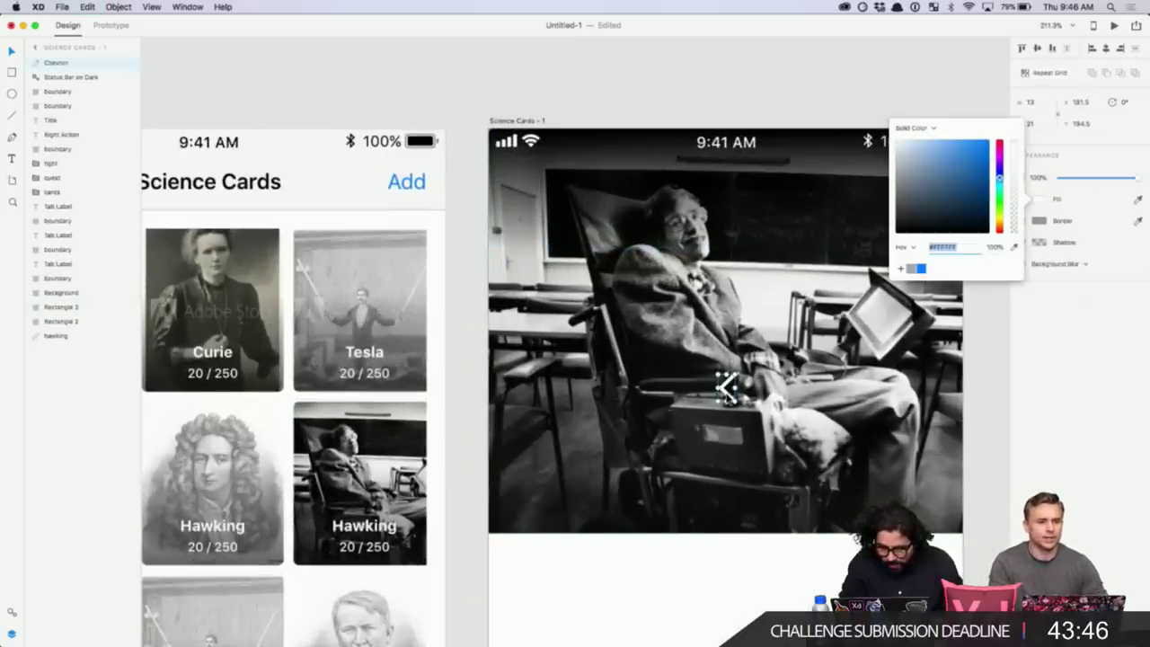
left_click_drag(725, 388, 511, 185)
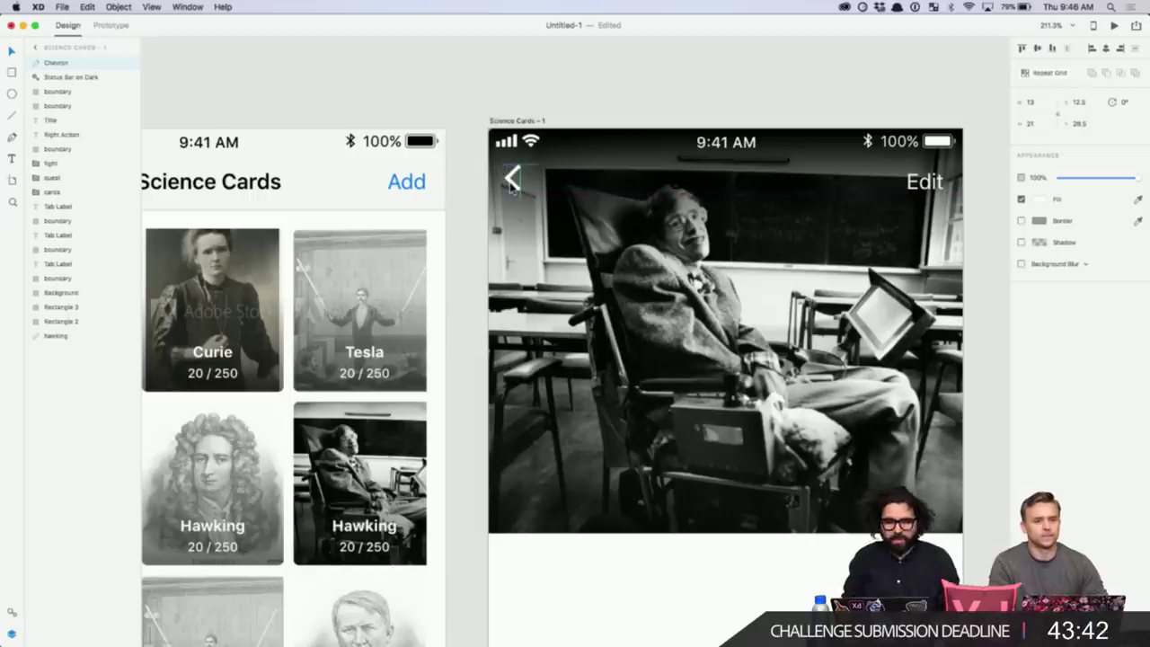
- Stretch the lower gradient rectangle slightly upward so it covers more of the Hawking photo
scroll(512, 185, "down", 3)
scroll(512, 185, "right", 3)
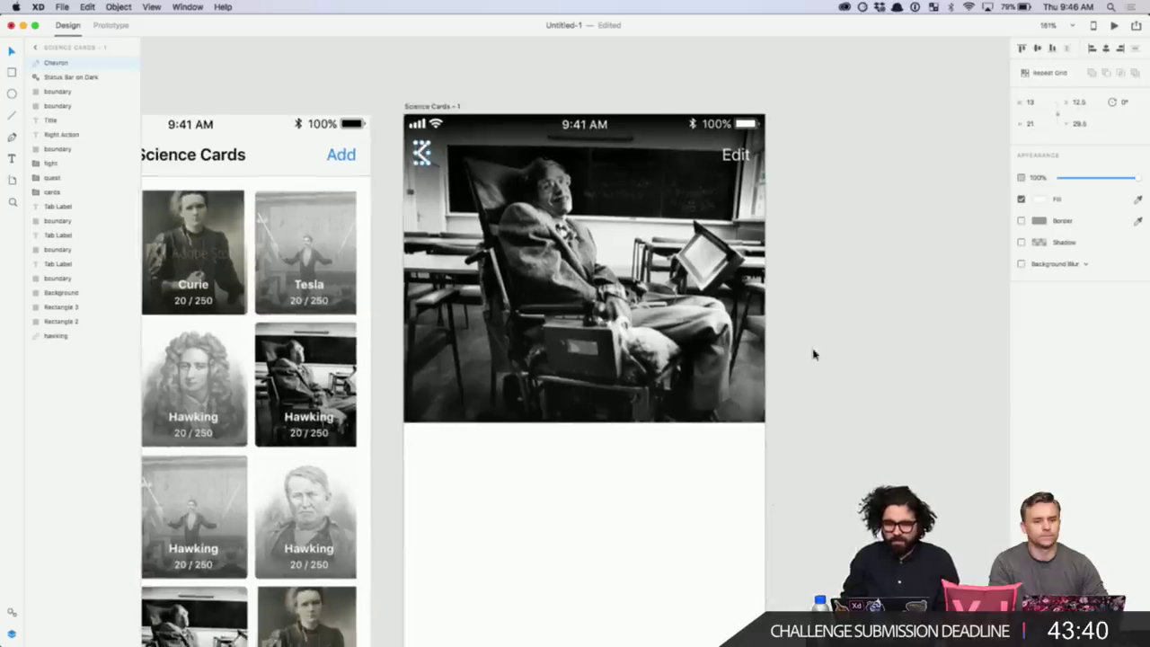
left_click(818, 345)
left_click(608, 367)
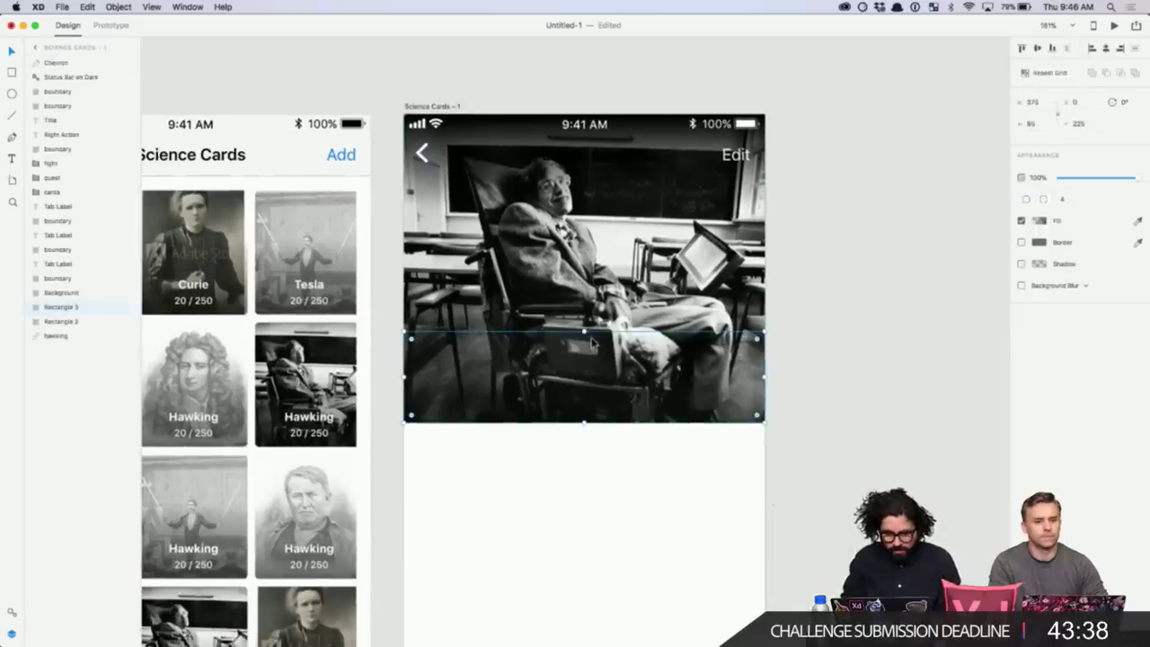
left_click_drag(584, 333, 585, 315)
left_click(973, 258)
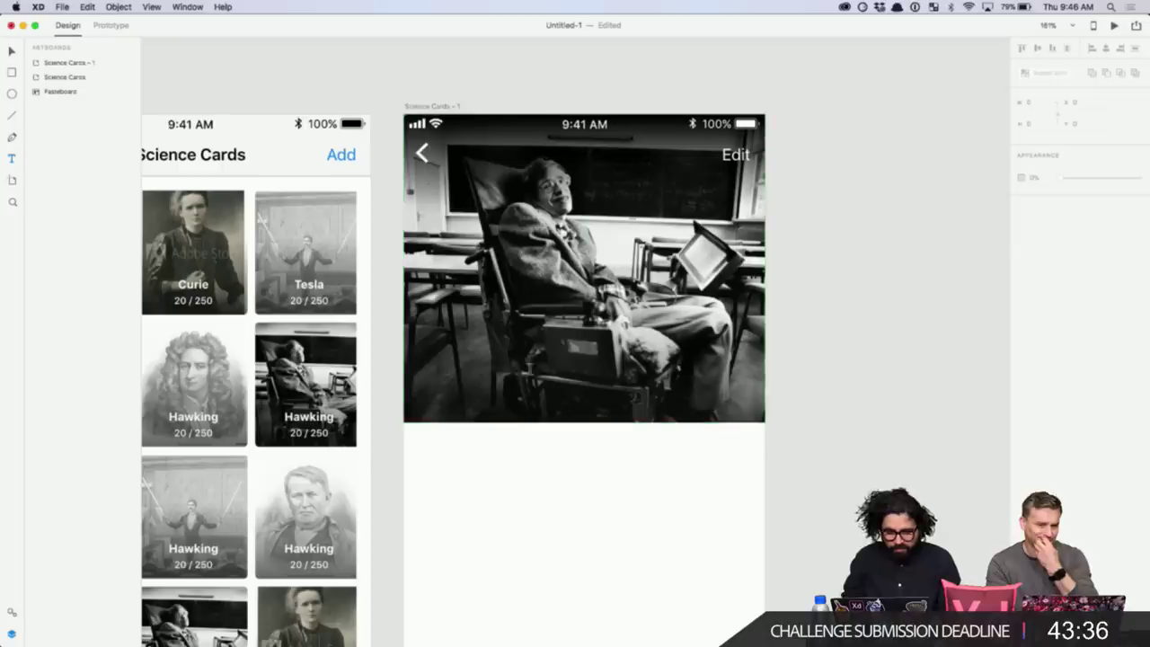
- Add the text "Stephen Hawking" over the photo, left-align it and place it in the lower left at about X 26, Y 277
key("t")
left_click(472, 362)
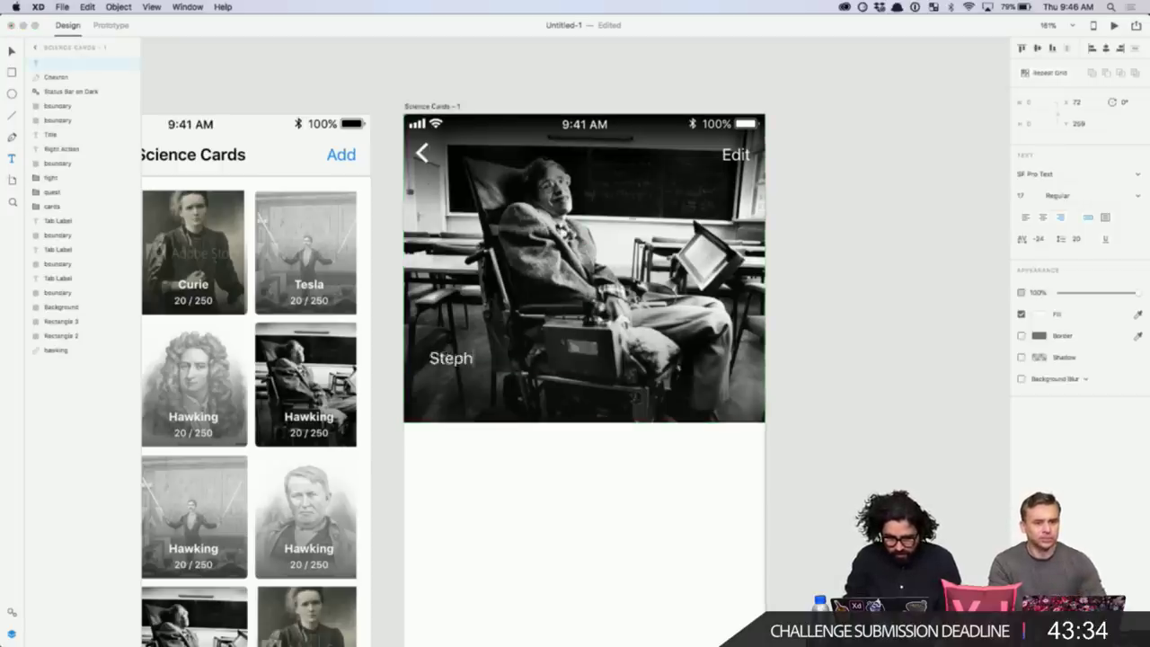
type("Stephen Hawking")
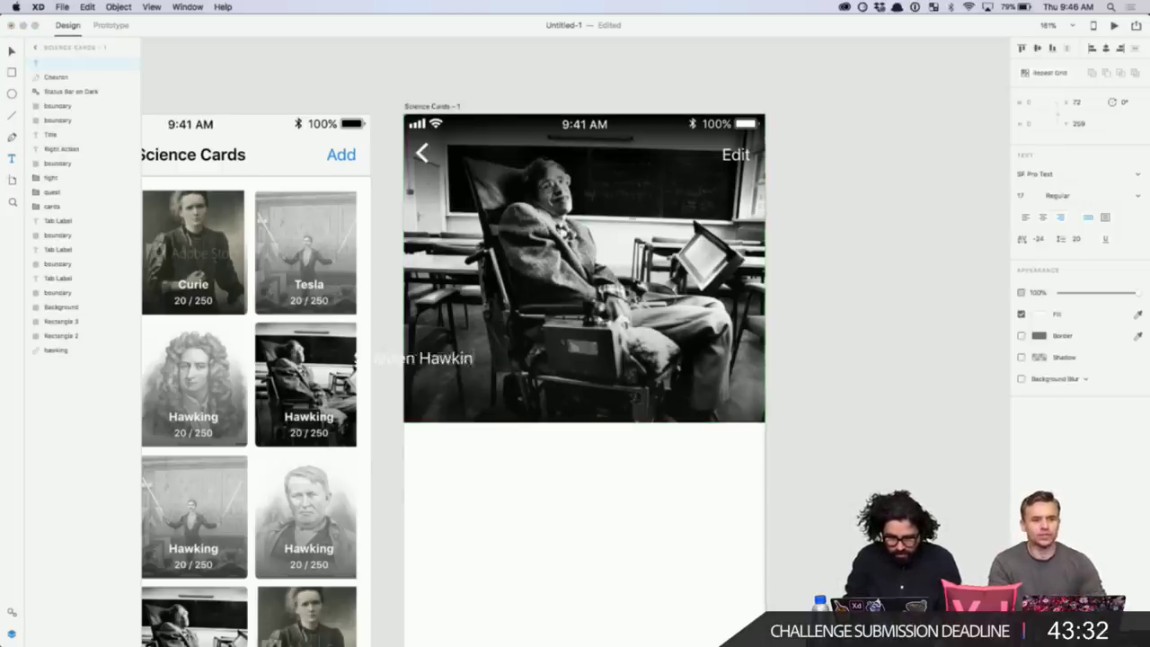
key("Escape")
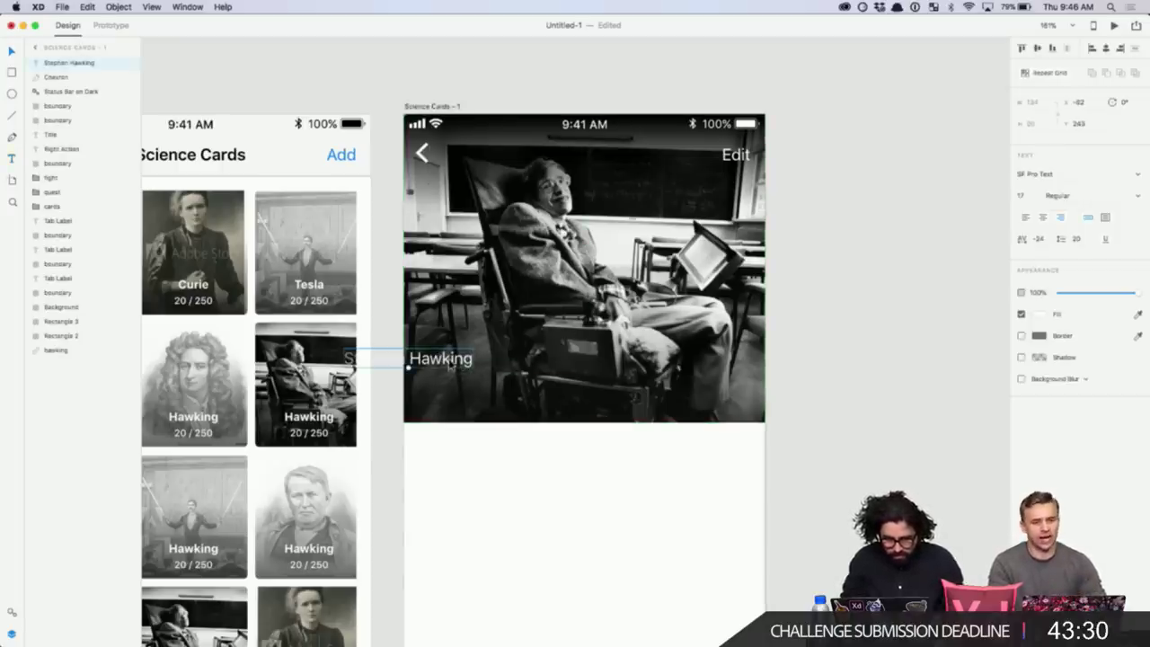
left_click_drag(450, 364, 468, 398)
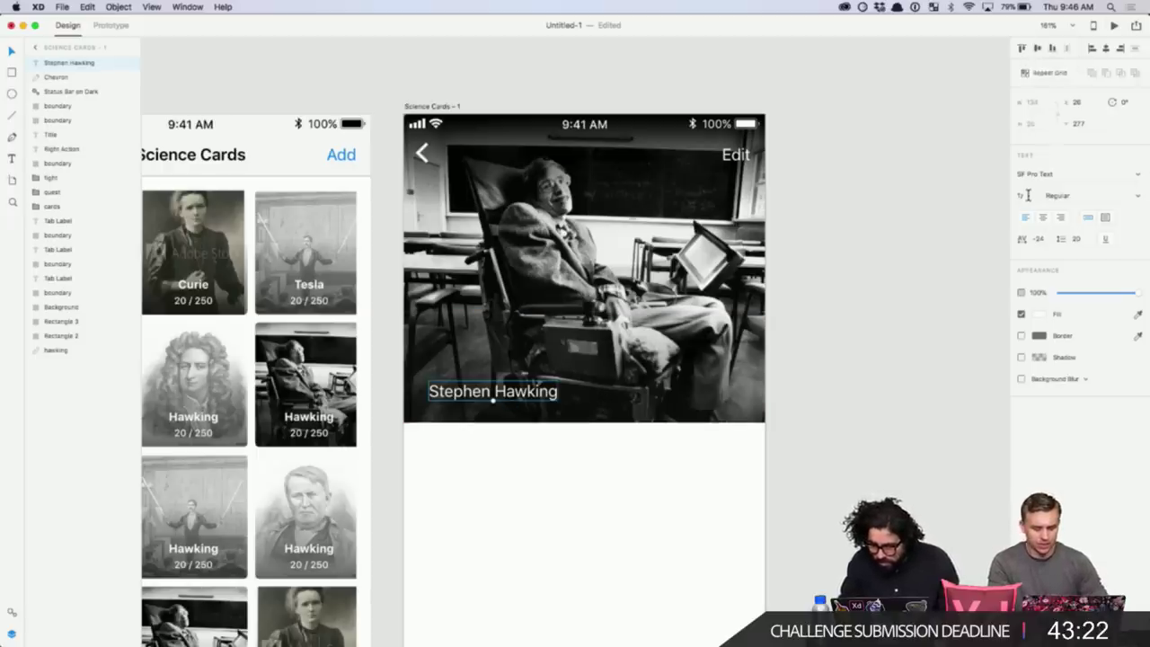
- Set the font size of the Stephen Hawking text to 28
key("shift+Up")
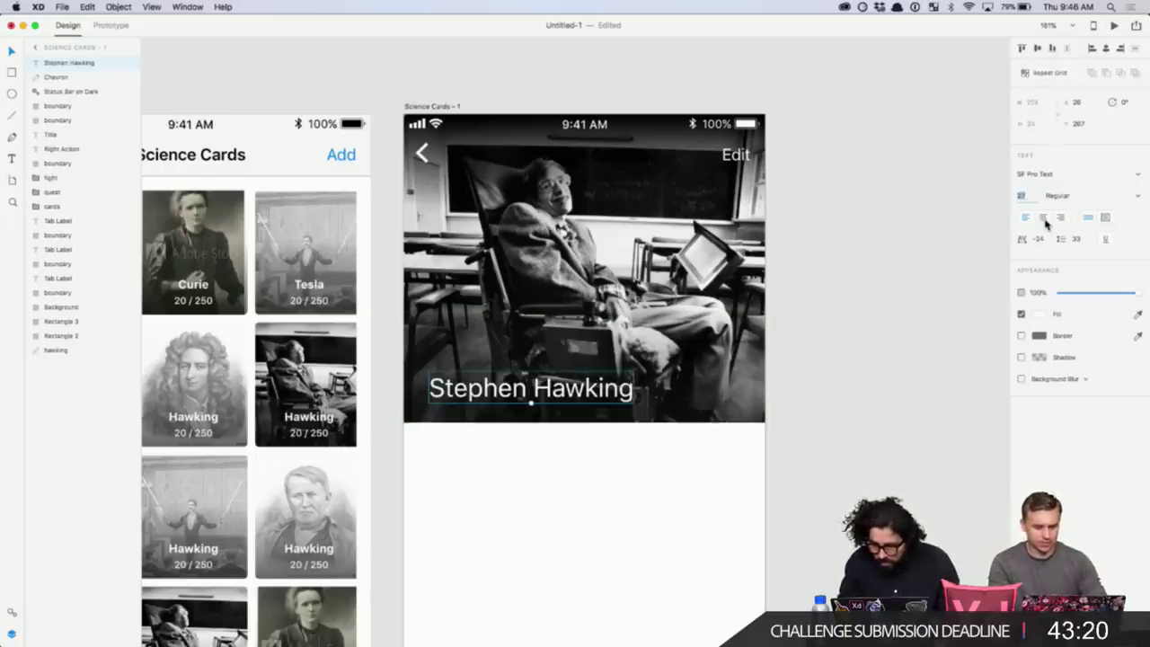
key("Up")
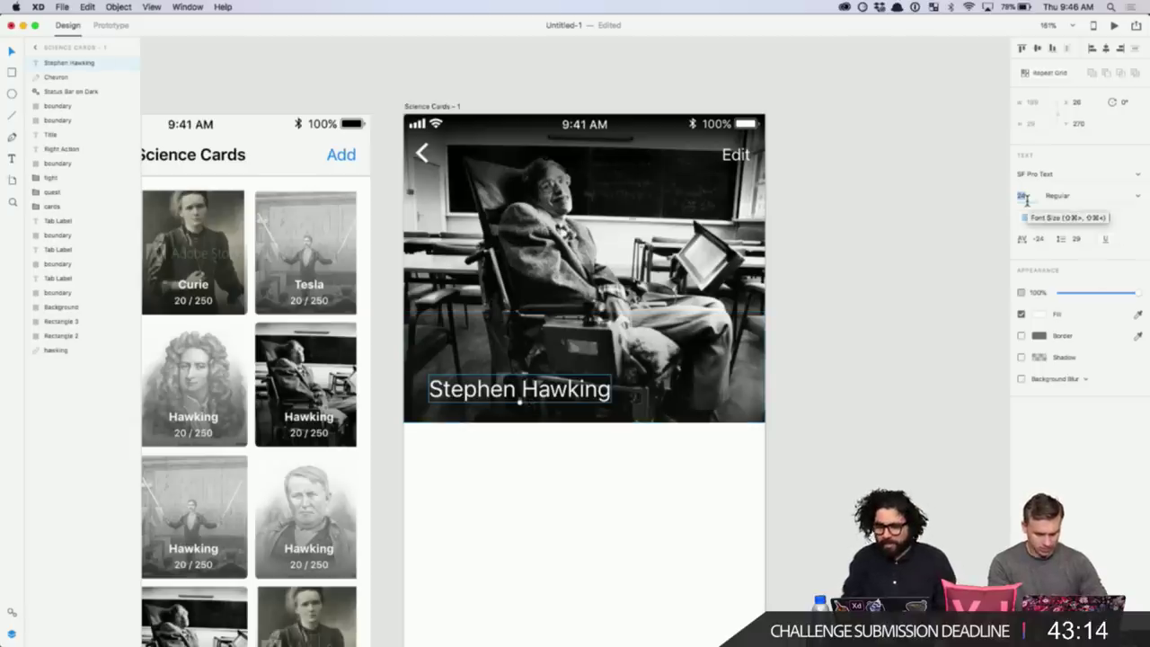
key("Up")
key("Up")
key("Up")
key("Up")
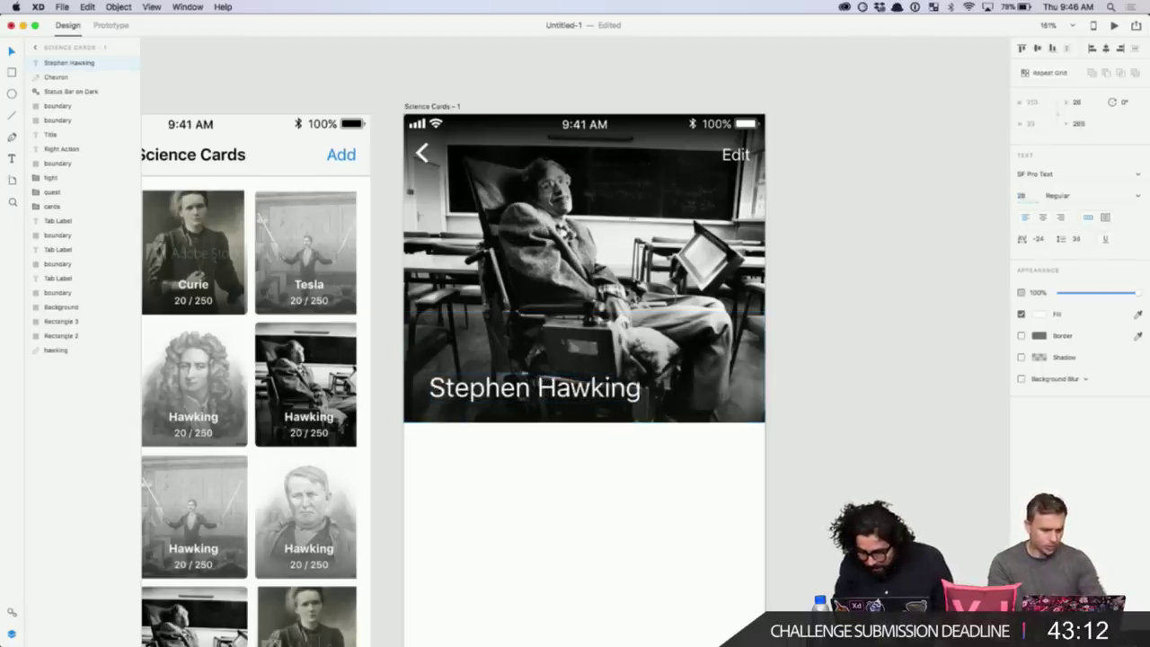
key("Up")
key("Up")
key("Up")
key("Up")
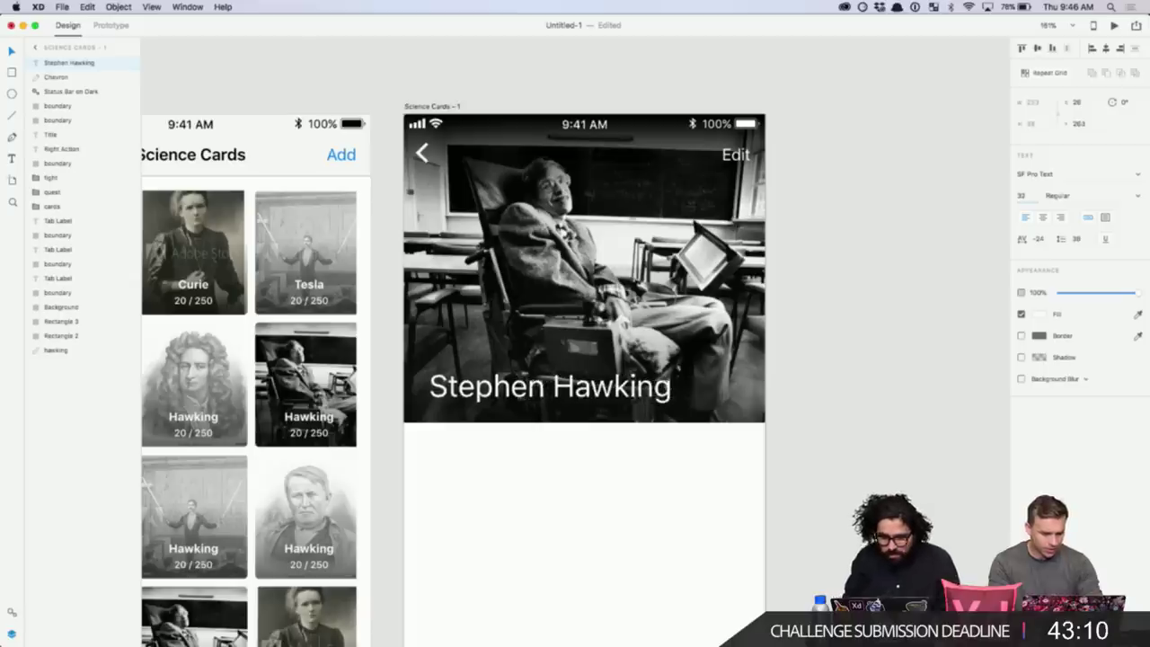
key("Down")
key("Down")
key("Down")
key("Down")
key("Down")
key("Down")
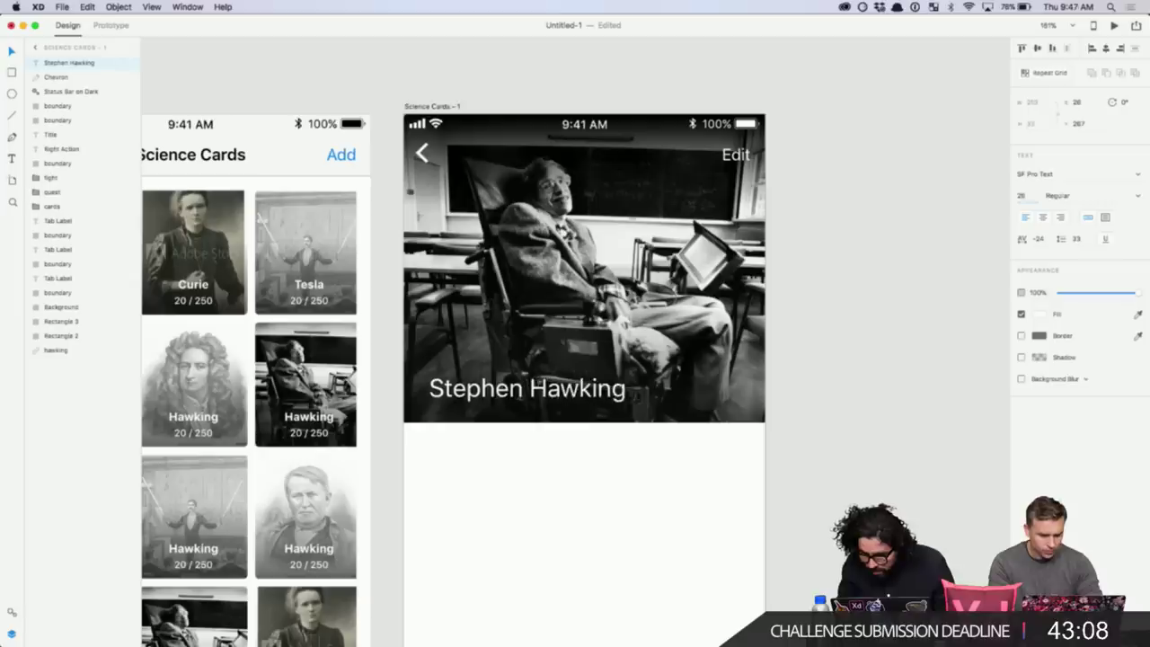
key("Up")
key("Up")
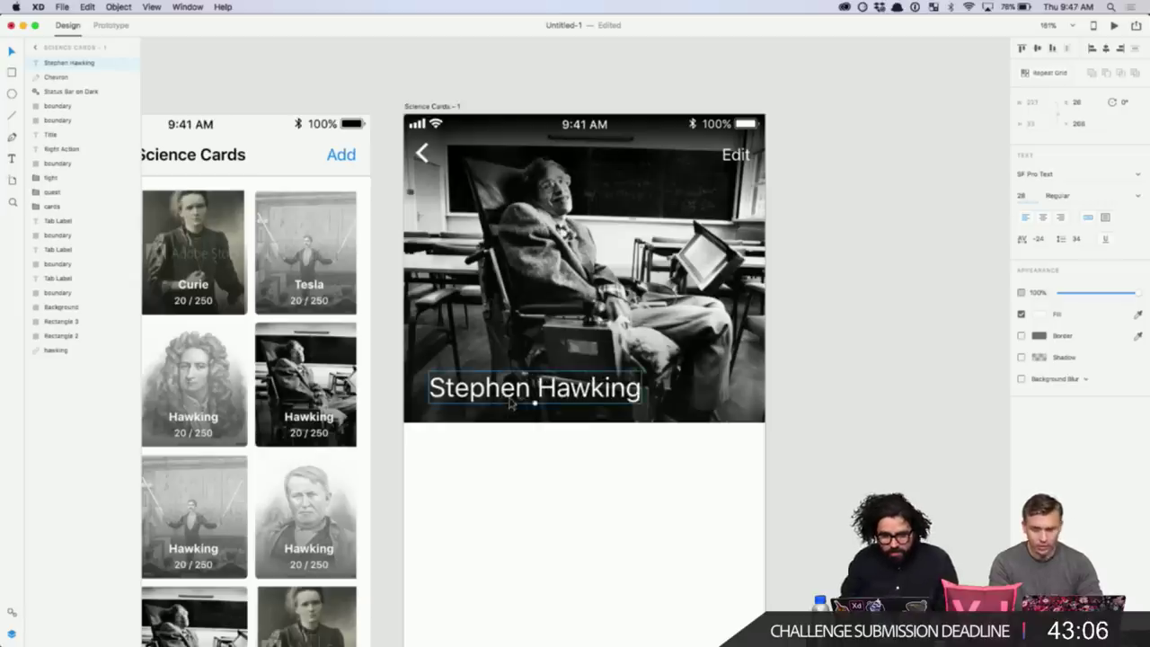
- Reposition the Stephen Hawking text over the photo at X 24, Y 269
left_click_drag(560, 390, 561, 379)
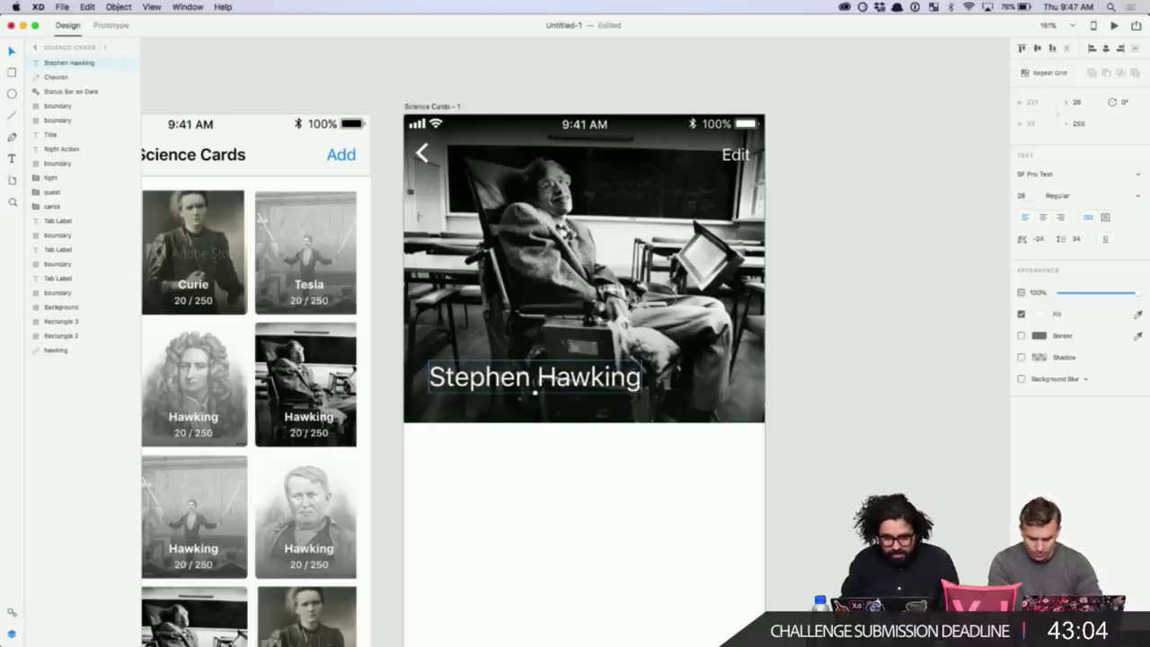
scroll(572, 413, "down", 3)
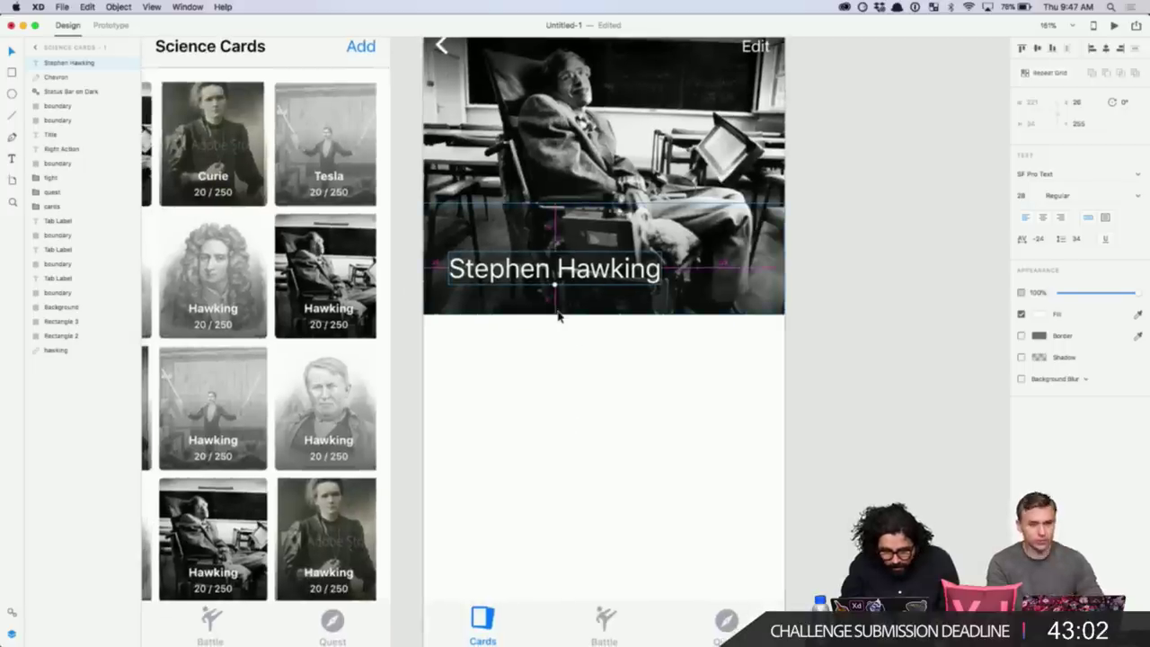
key("Left")
key("Left")
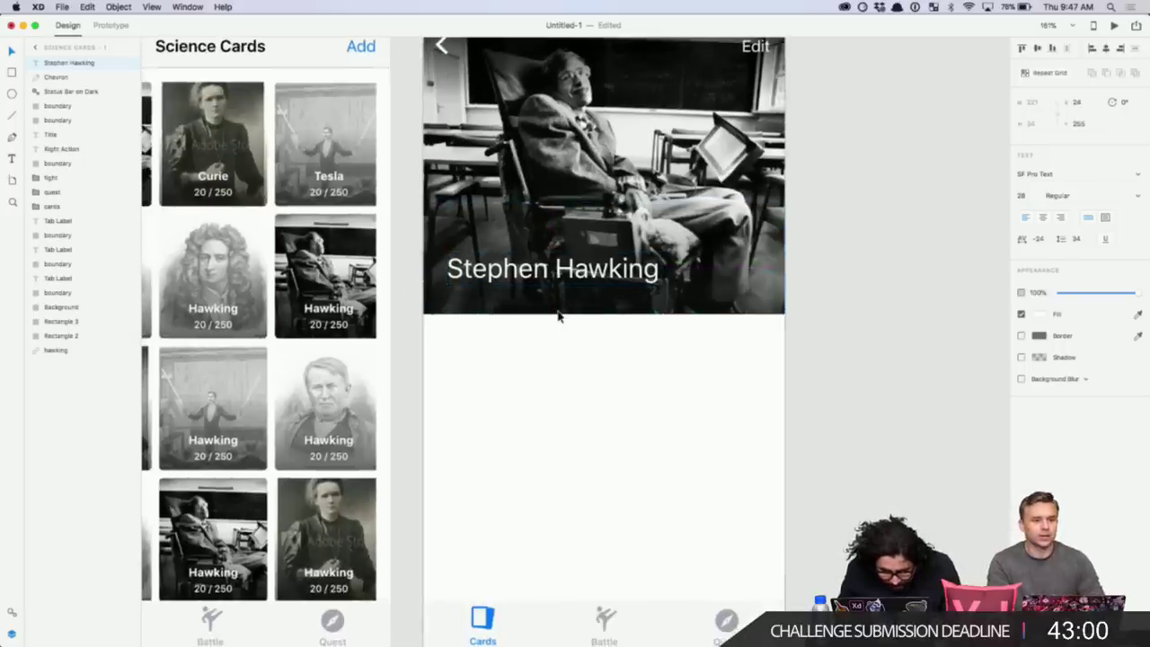
key("shift+Down")
key("Down")
key("Down")
key("Down")
key("Down")
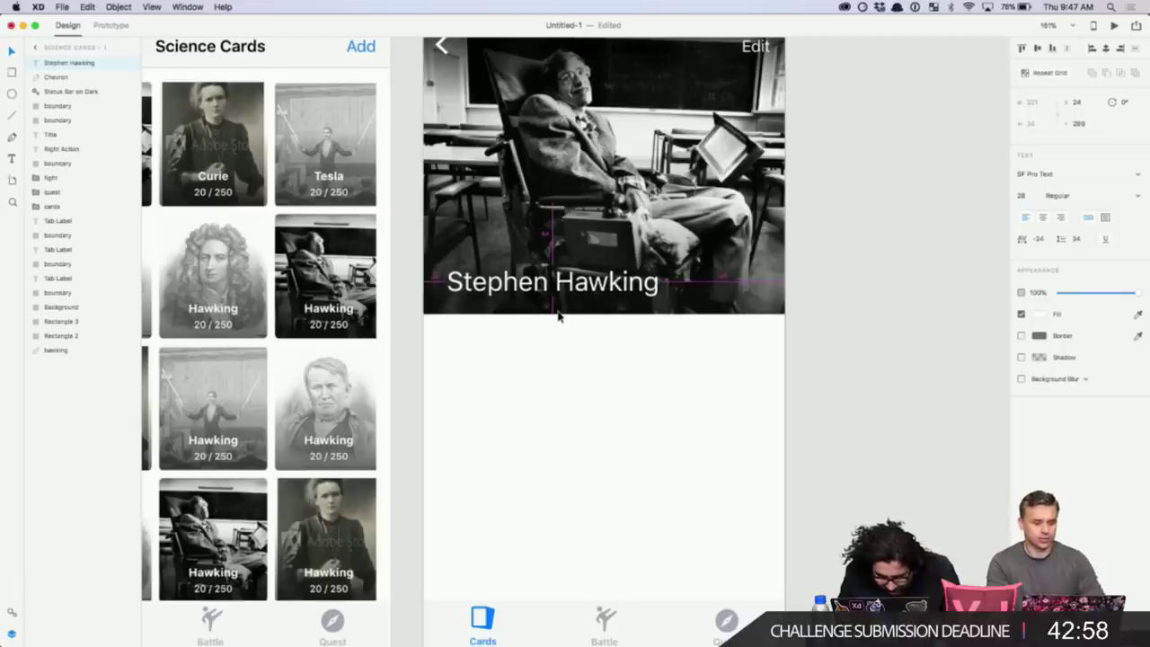
left_click(594, 372)
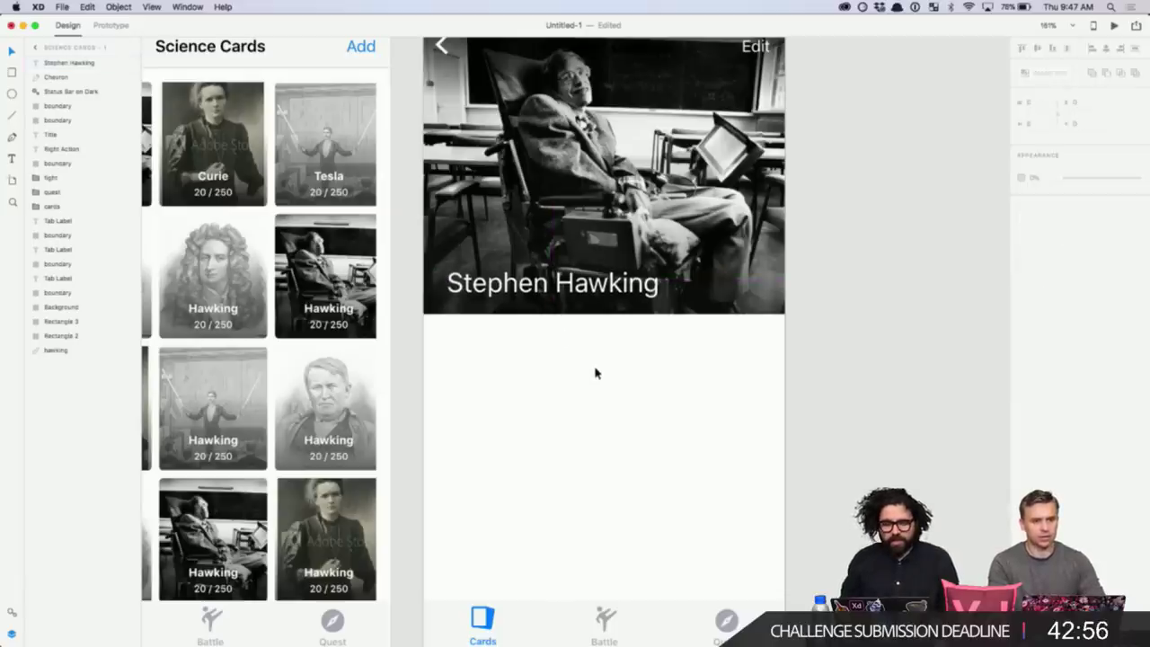
- Duplicate the Stephen Hawking text as two stacked lines and change the lower one, at Y 263, to "Astronomer, Physicist"
mouse_move(590, 292)
left_mouse_down()
mouse_move(590, 252)
mouse_move(590, 292)
mouse_move(589, 280)
left_mouse_up()
double_click(589, 279)
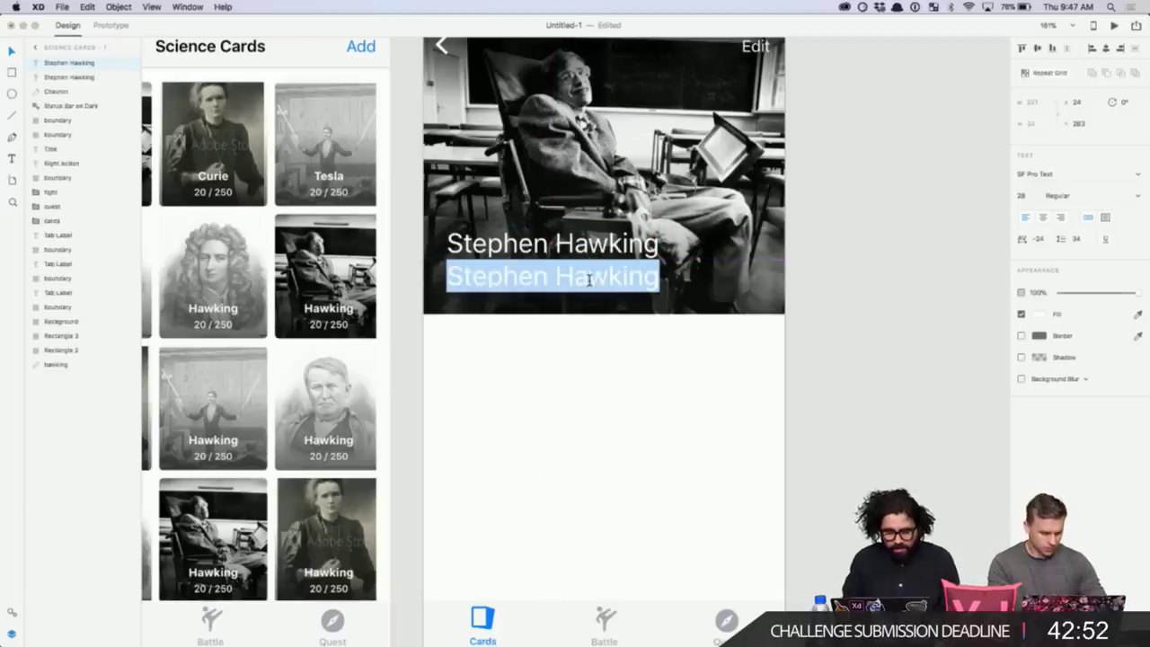
type("stronom")
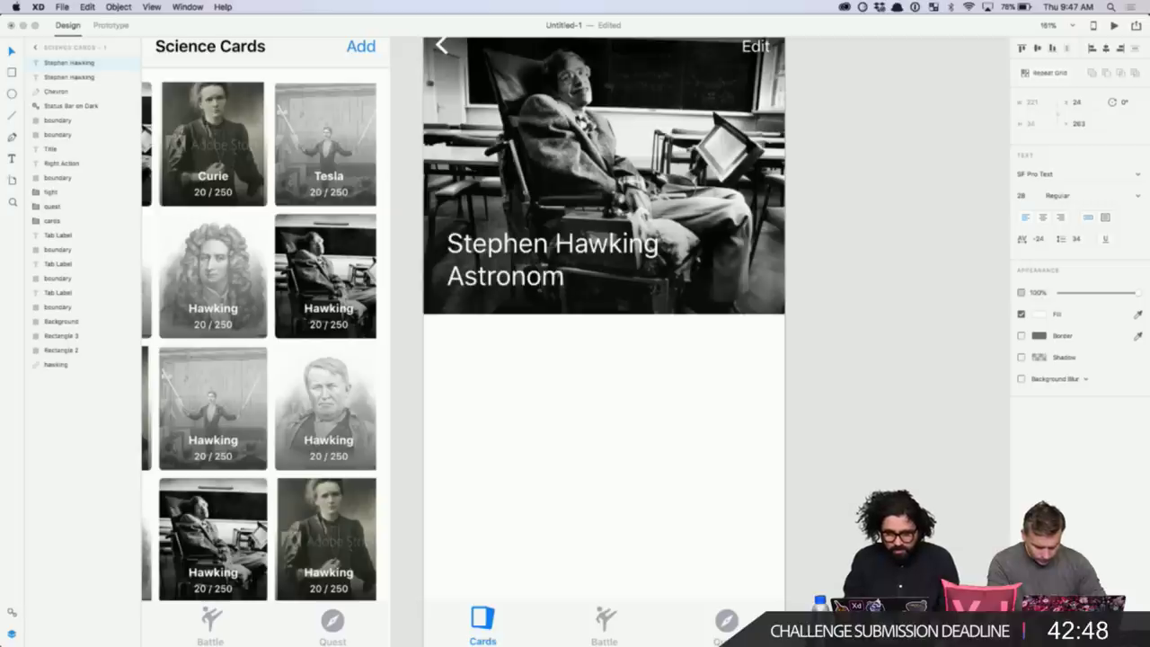
type("er, Phy")
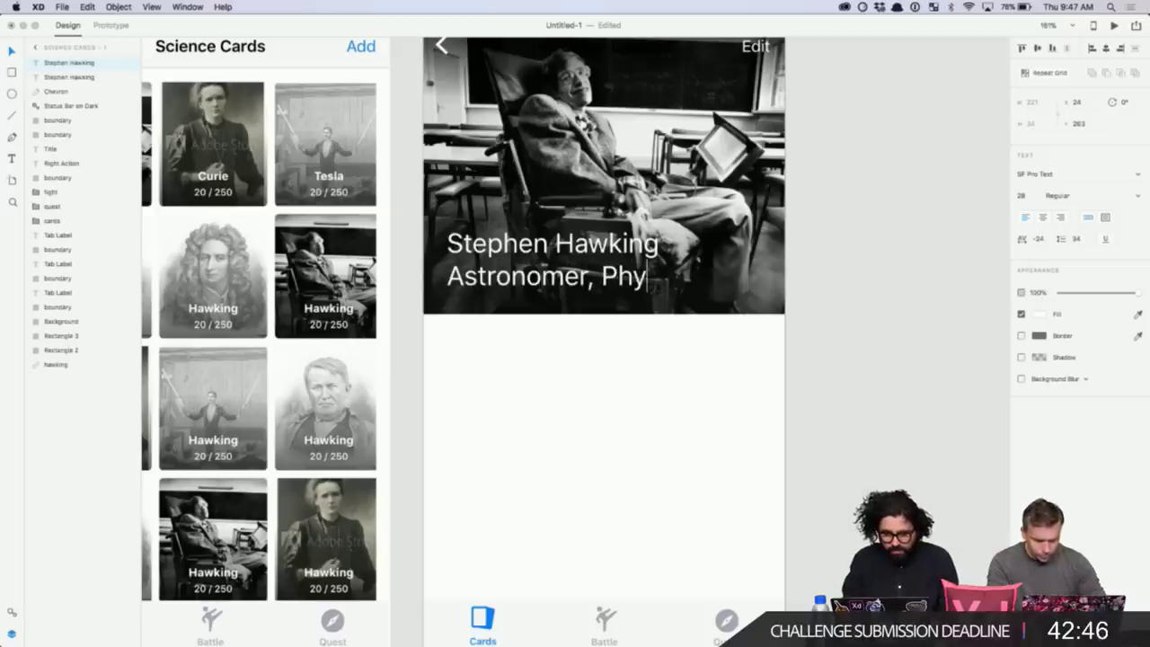
type("sicist")
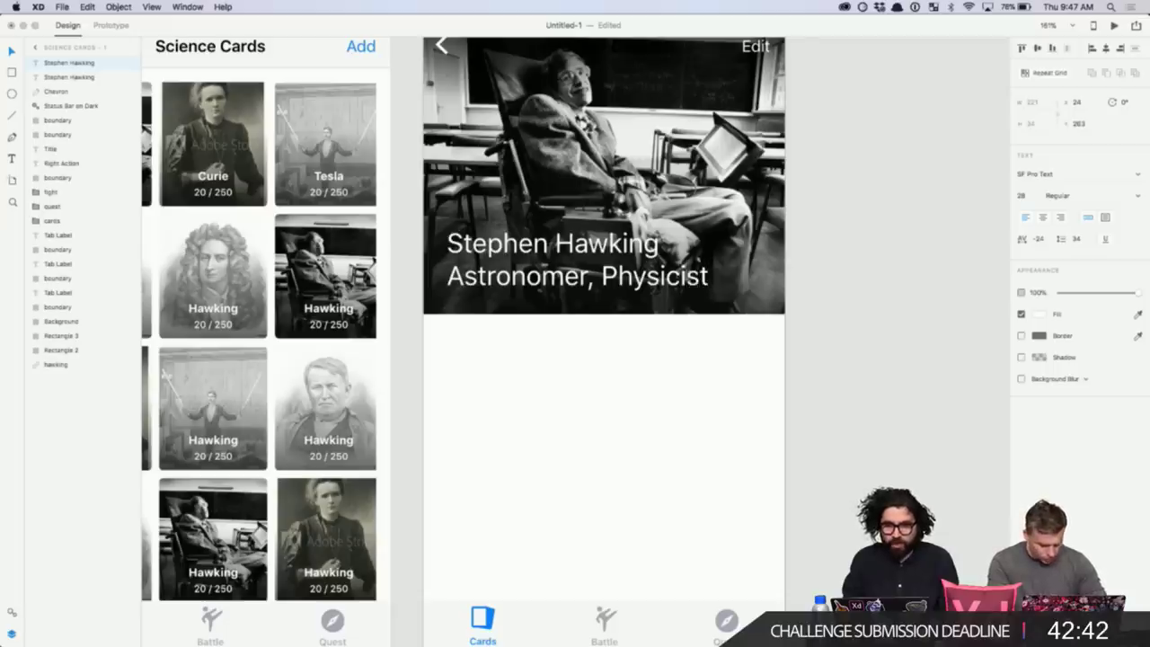
key("Escape")
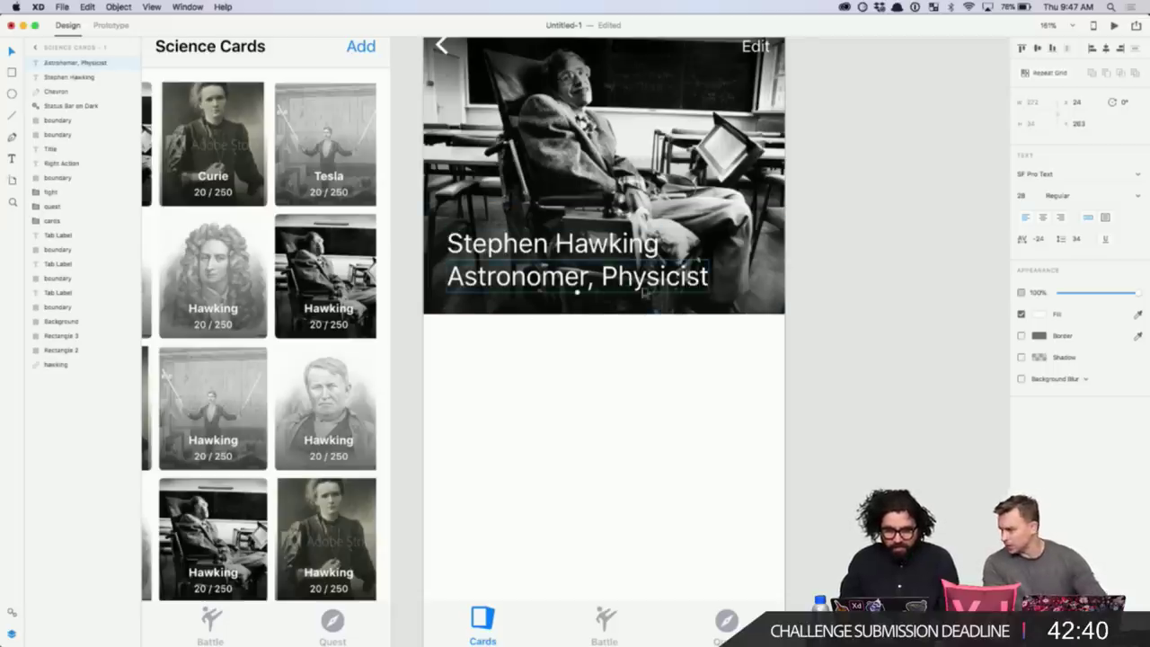
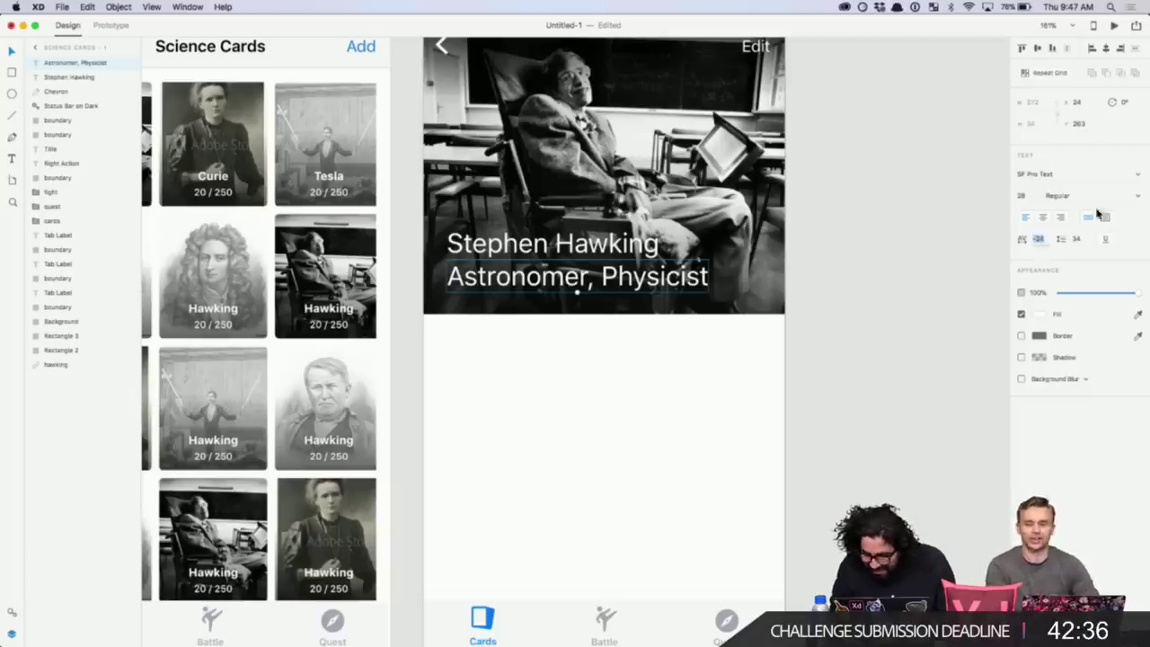
- Set the font size of the "Astronomer, Physicist" text to 16
left_click(1021, 197)
type("16")
key("Return")
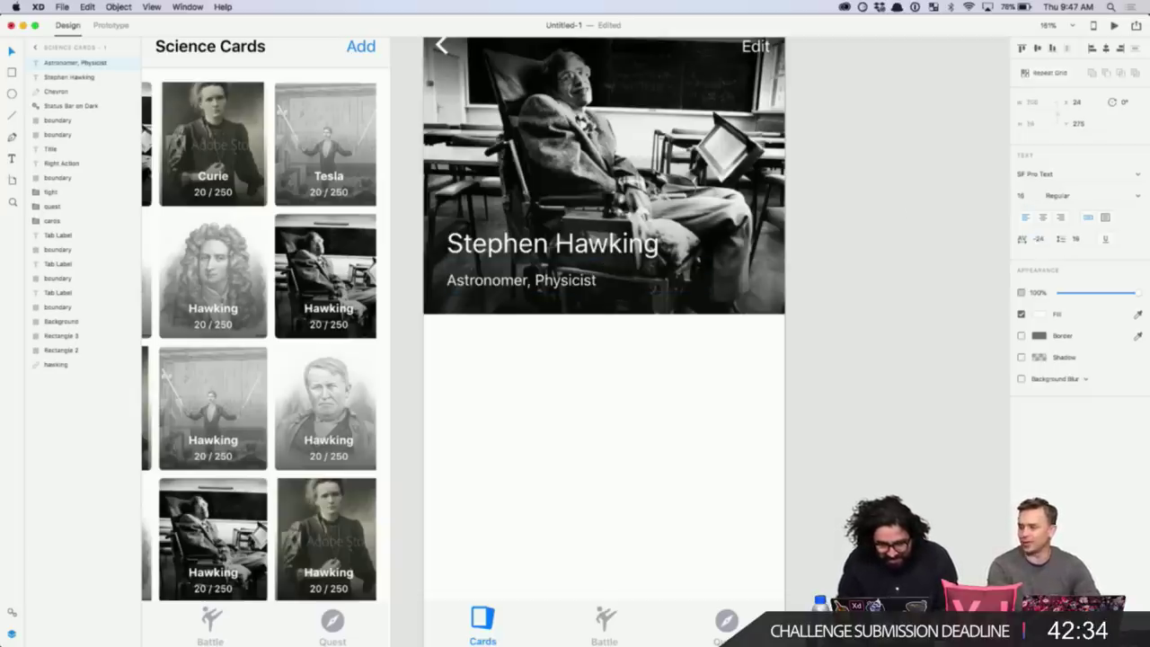
- Try respelling the second word of the "Astronomer, Physicist" subtitle as "Phisycist"
double_click(564, 282)
left_click(554, 279)
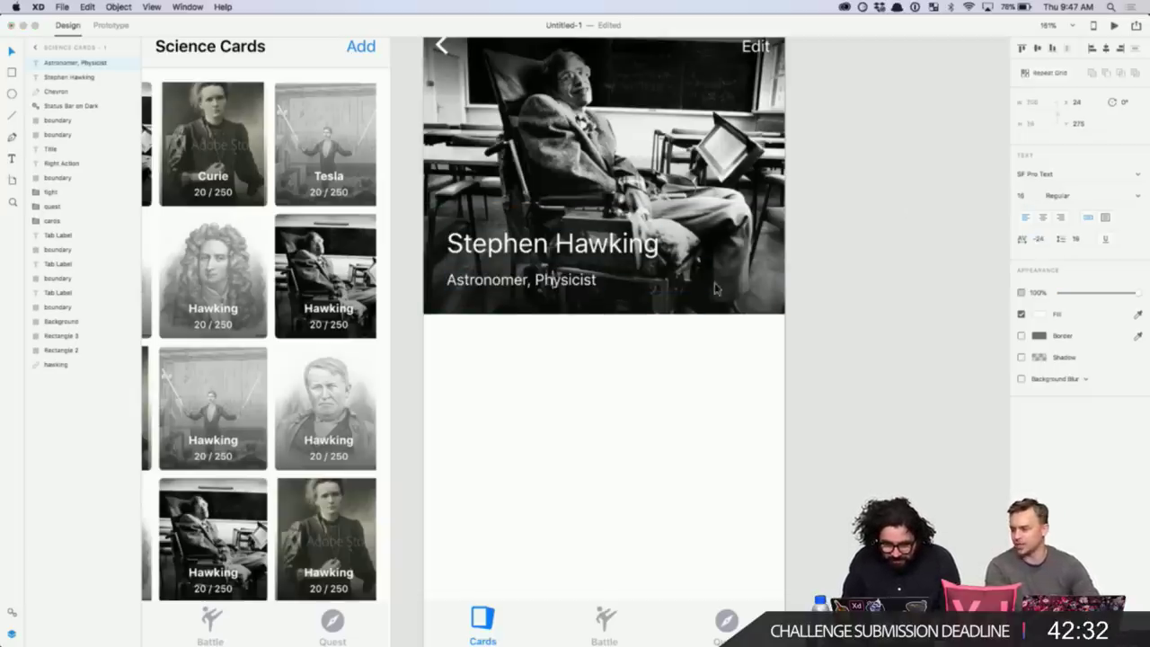
key("BackSpace")
type("i")
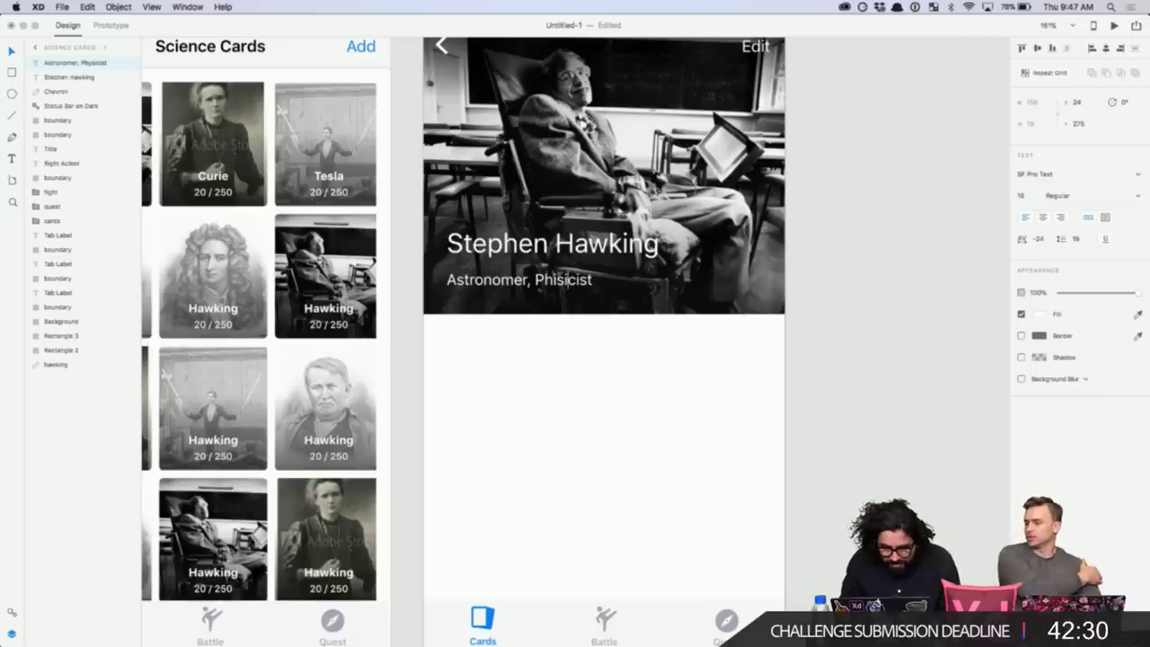
key("BackSpace")
type("y")
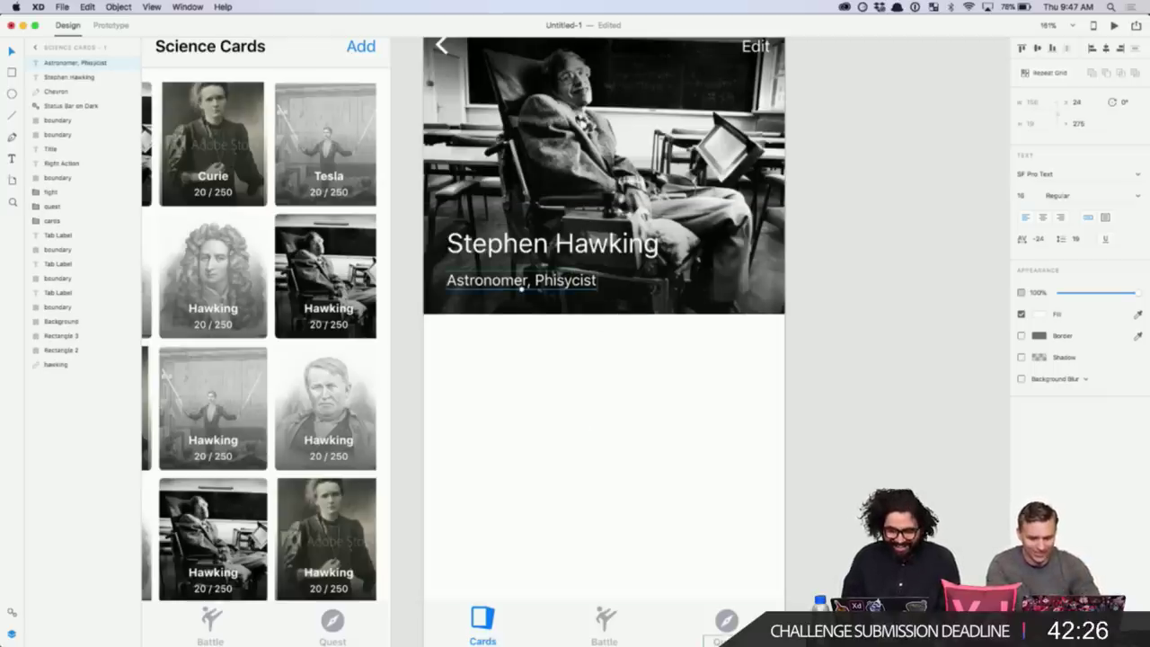
- Switch to the Science Battle App document in Chrome and copy the word "physicist" from Albert Einstein's description
left_click(459, 620)
type("t")
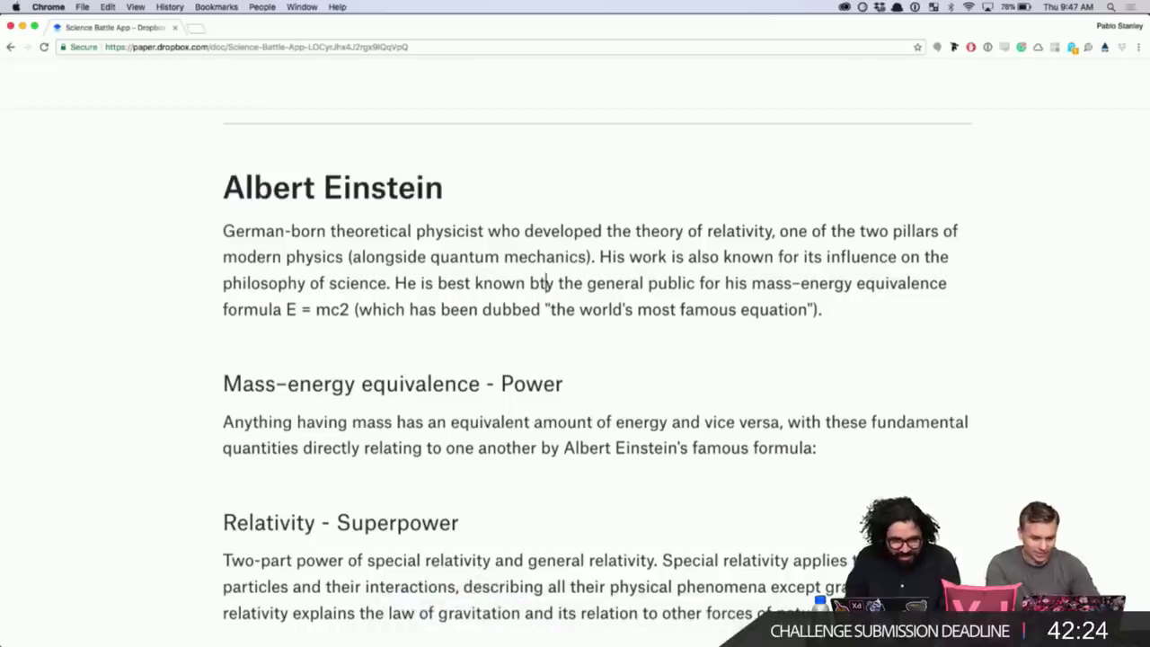
key("BackSpace")
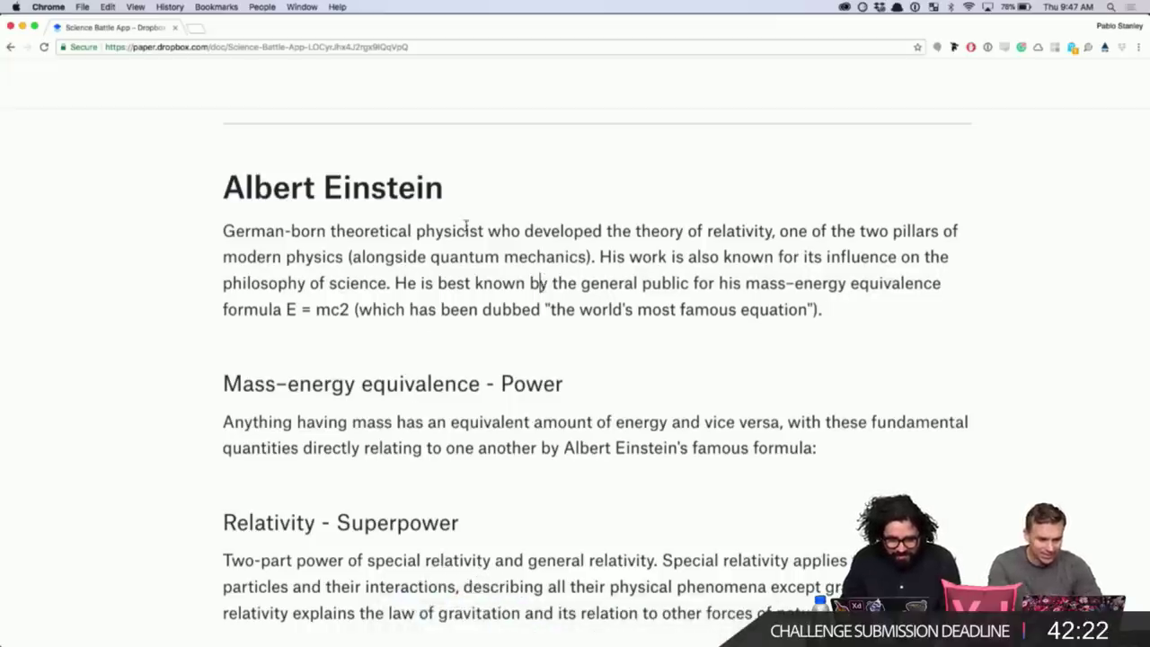
double_click(455, 231)
key("super+c")
- Switch back to Adobe XD and replace the subtitle's misspelled word with the copied one, capitalized as "Physicist"
key("super+Tab")
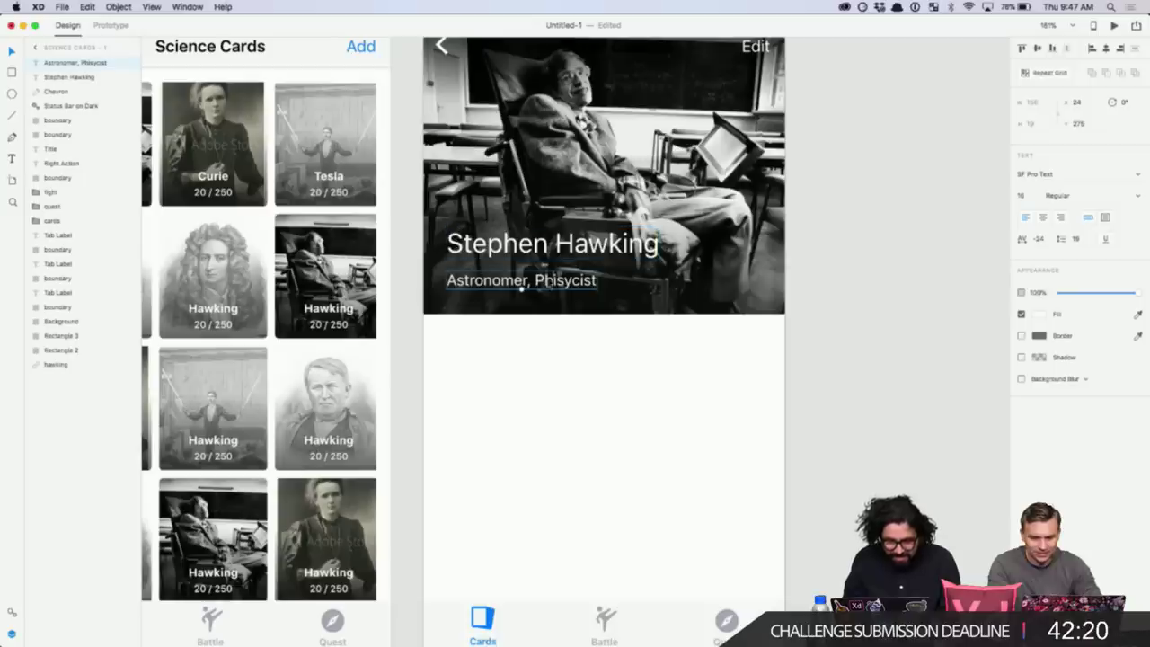
key("super+a")
key("super+v")
key("super+z")
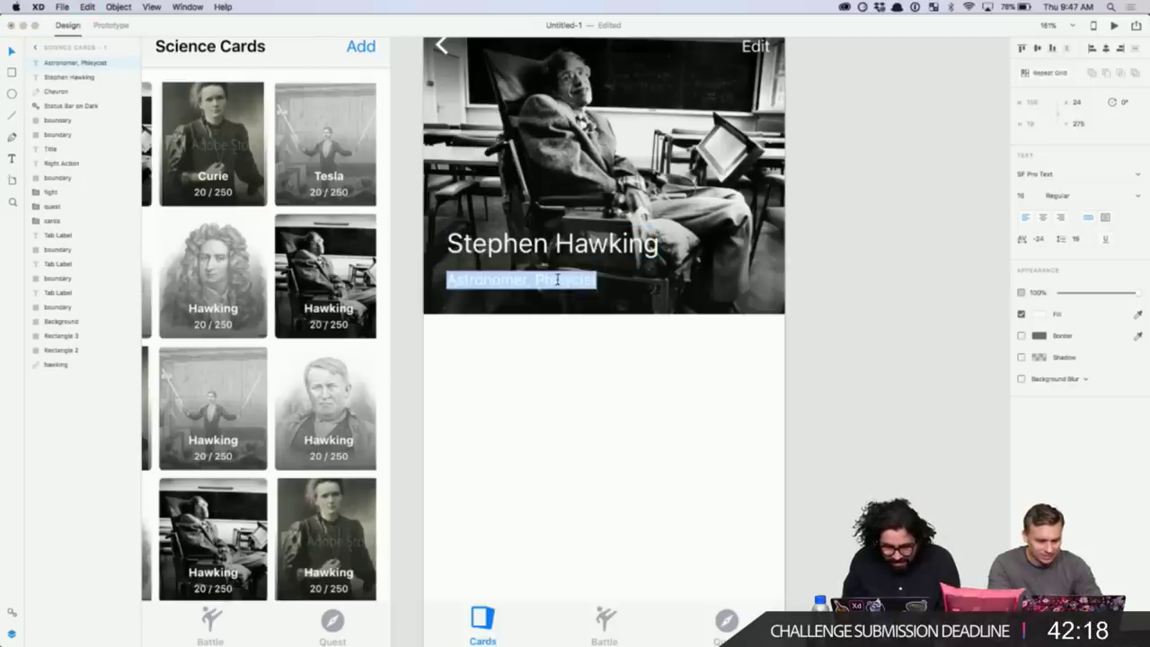
double_click(557, 279)
key("super+v")
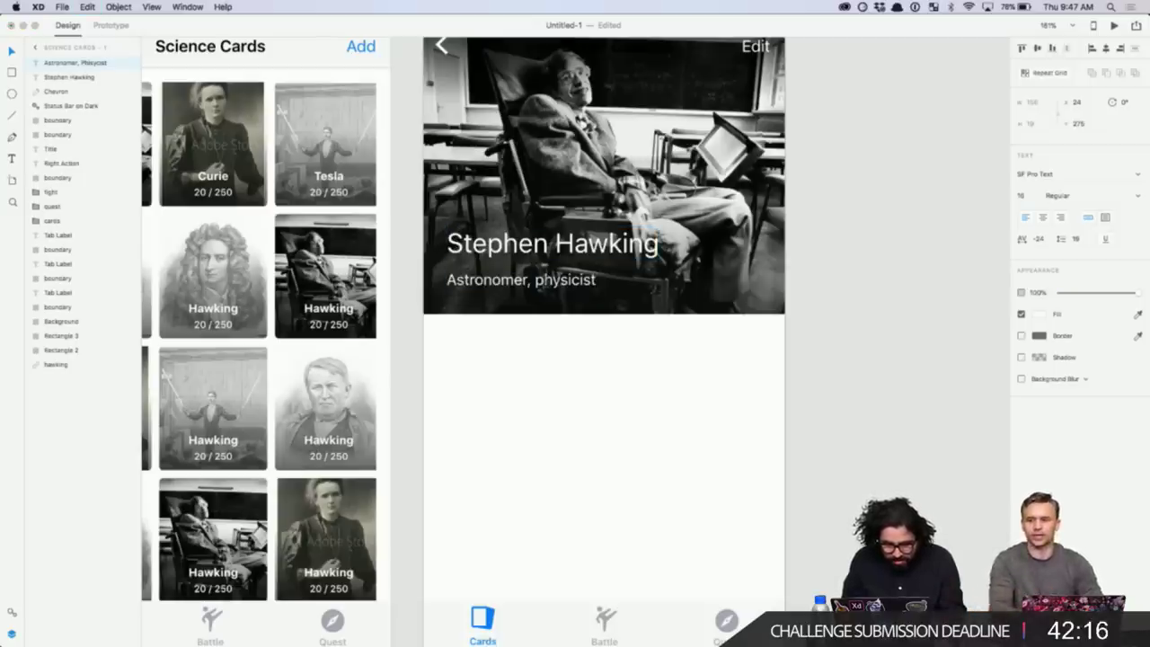
key("shift+Left")
type("P")
- Switch to the Science Battle App document in Chrome and copy the whole description paragraph under Stephen Hawkin
key("super+Tab")
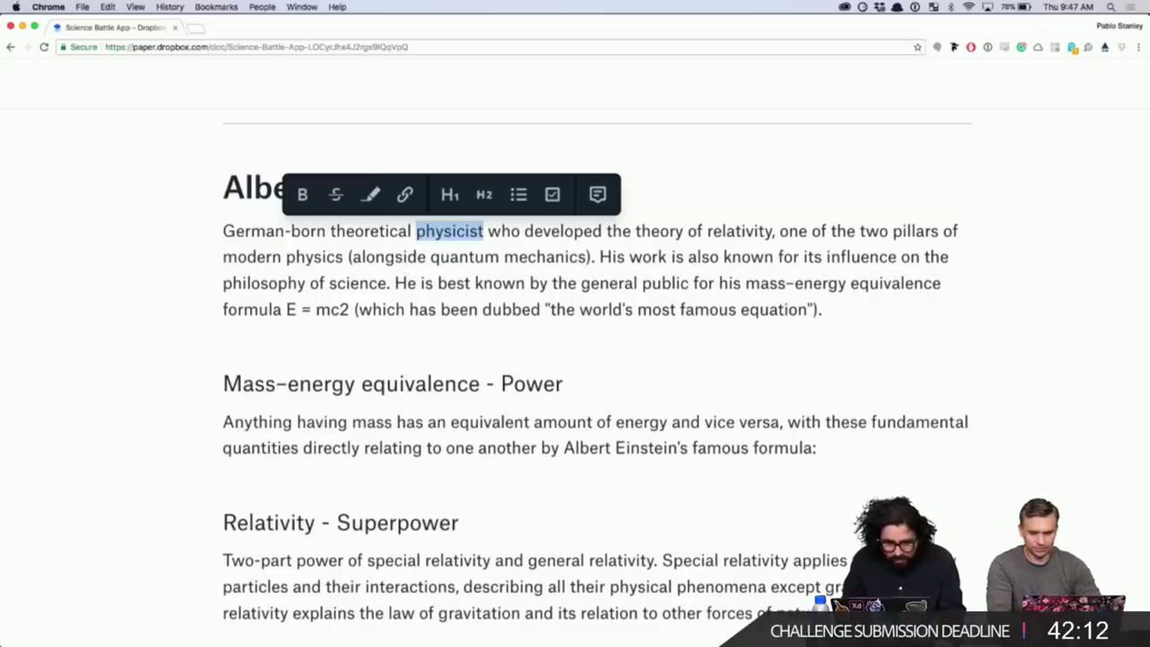
left_click(633, 284)
left_click_drag(838, 311, 206, 234)
scroll(206, 235, "up", 10)
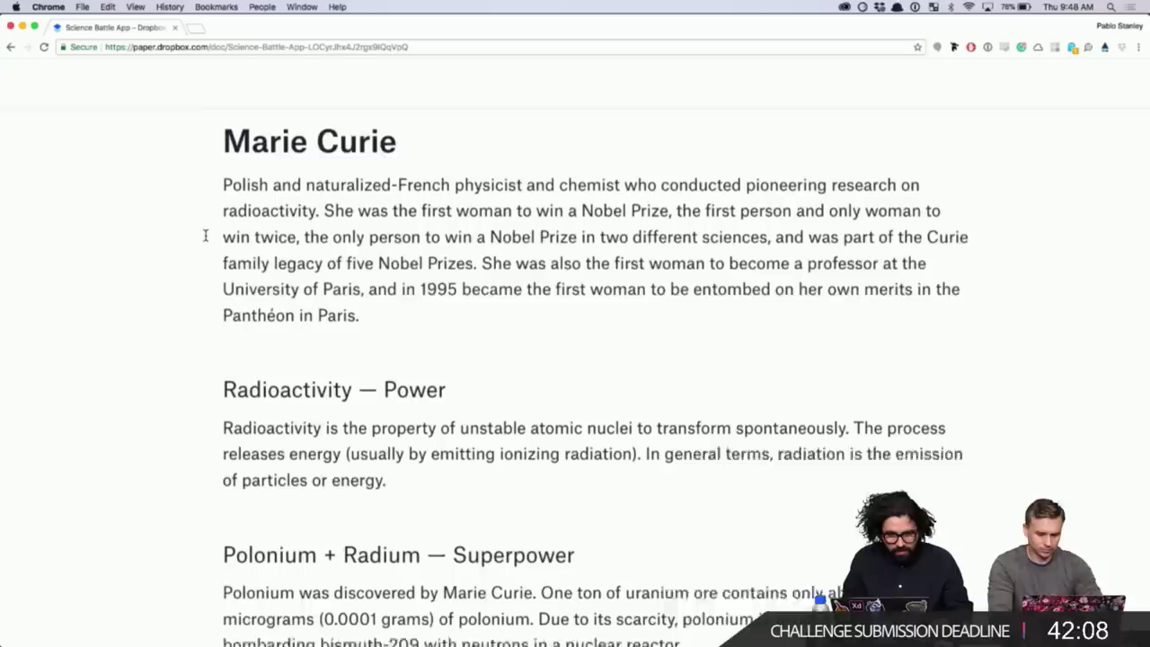
scroll(429, 309, "up", 6)
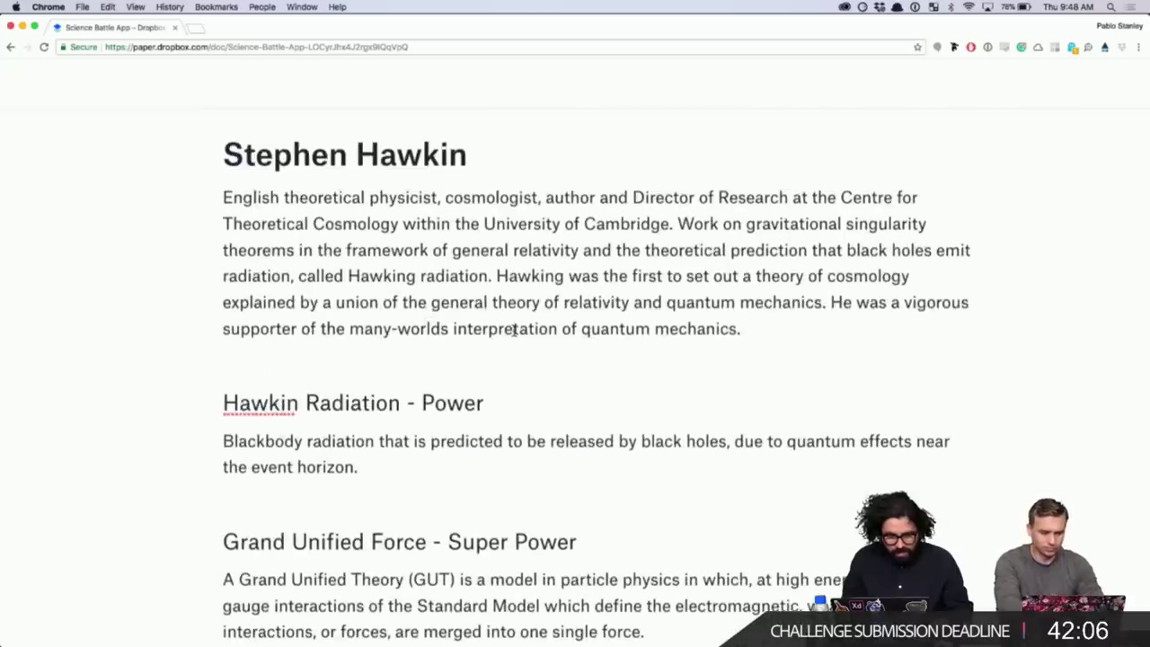
left_click_drag(757, 329, 120, 190)
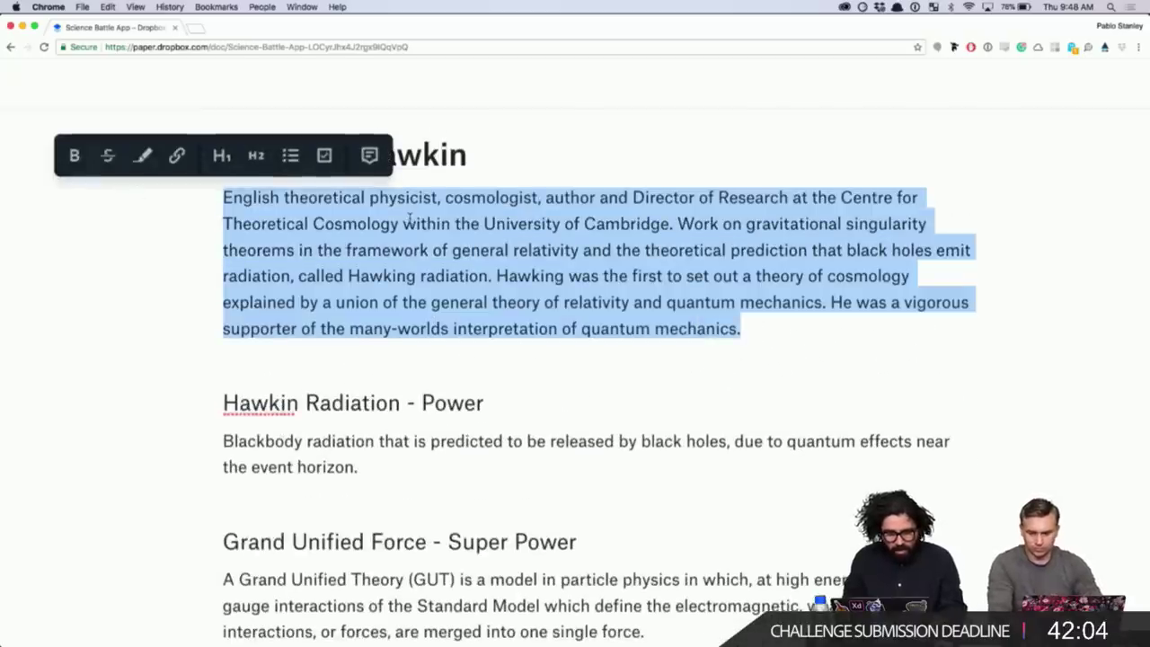
- Switch back to Adobe XD and move the Stephen Hawking title down to Y 241, close above the subtitle
key("super+Tab")
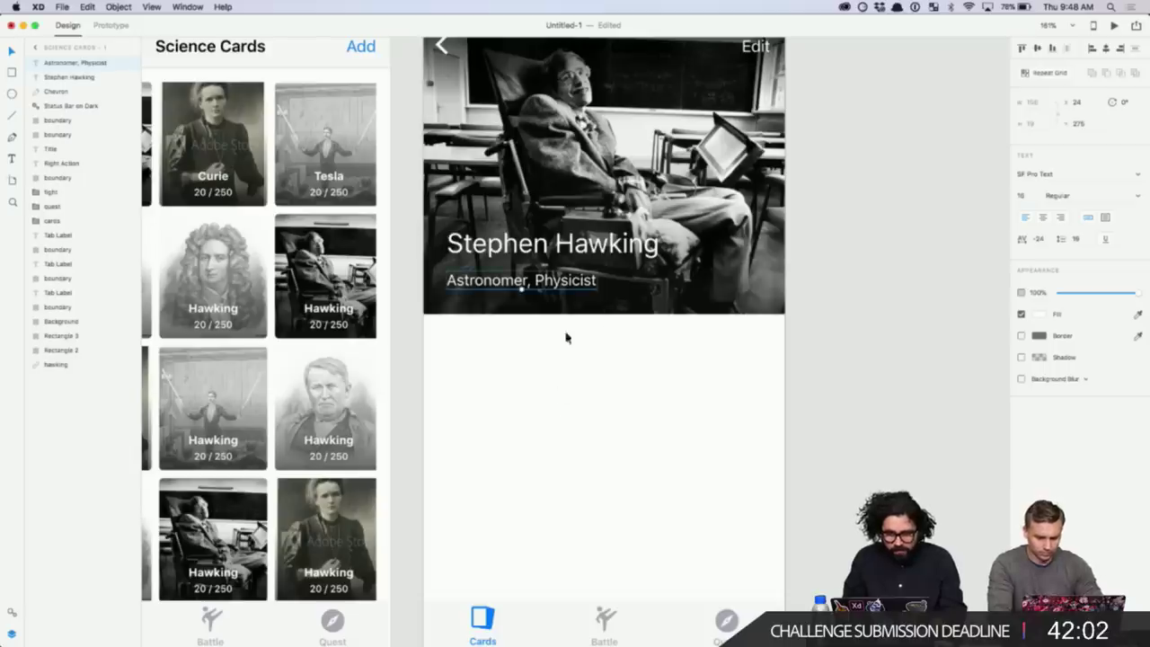
left_click(579, 244)
key("Down")
key("Down")
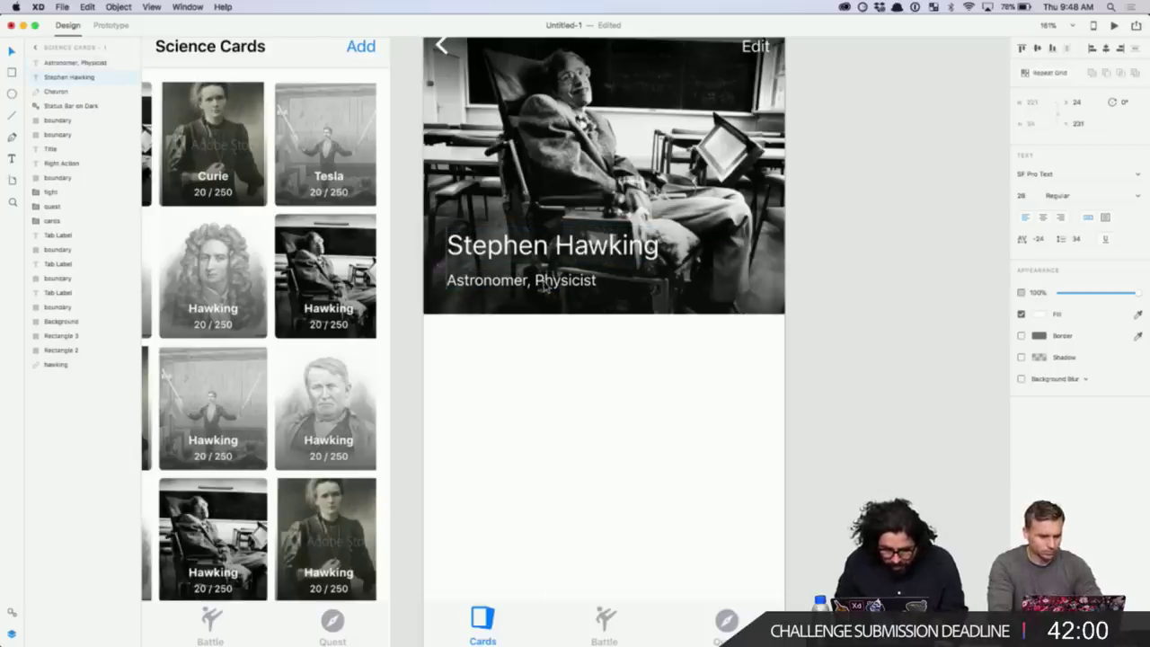
key("Down")
key("Down")
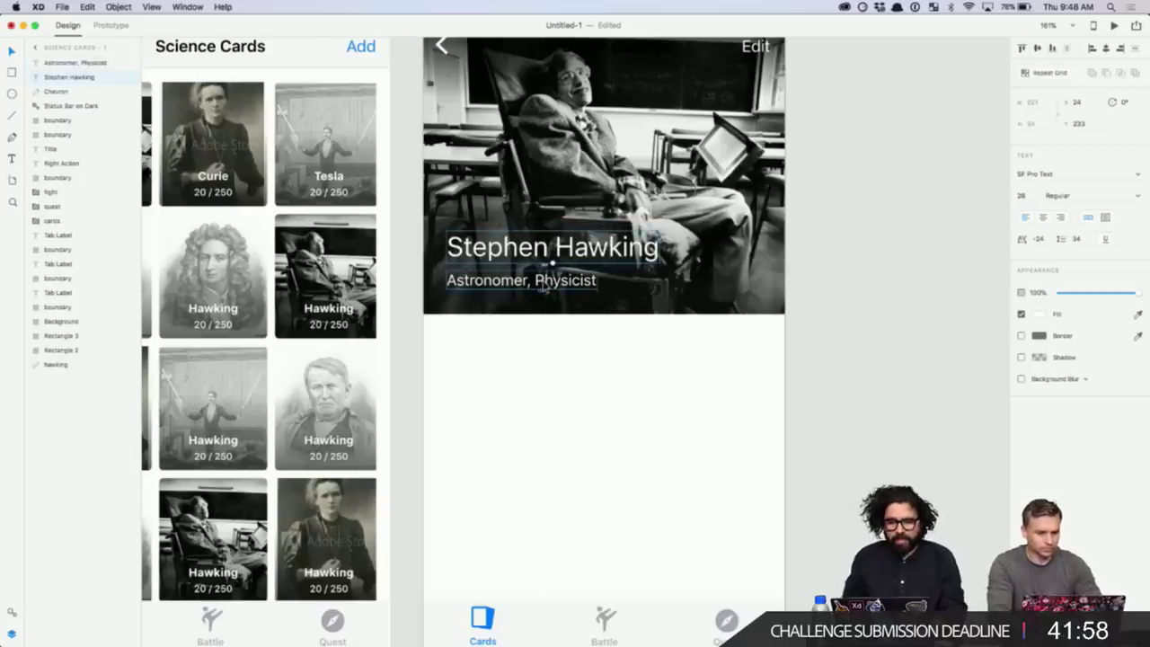
key("Down")
key("Down")
key("Down")
key("Down")
key("Down")
key("Down")
key("Down")
key("Down")
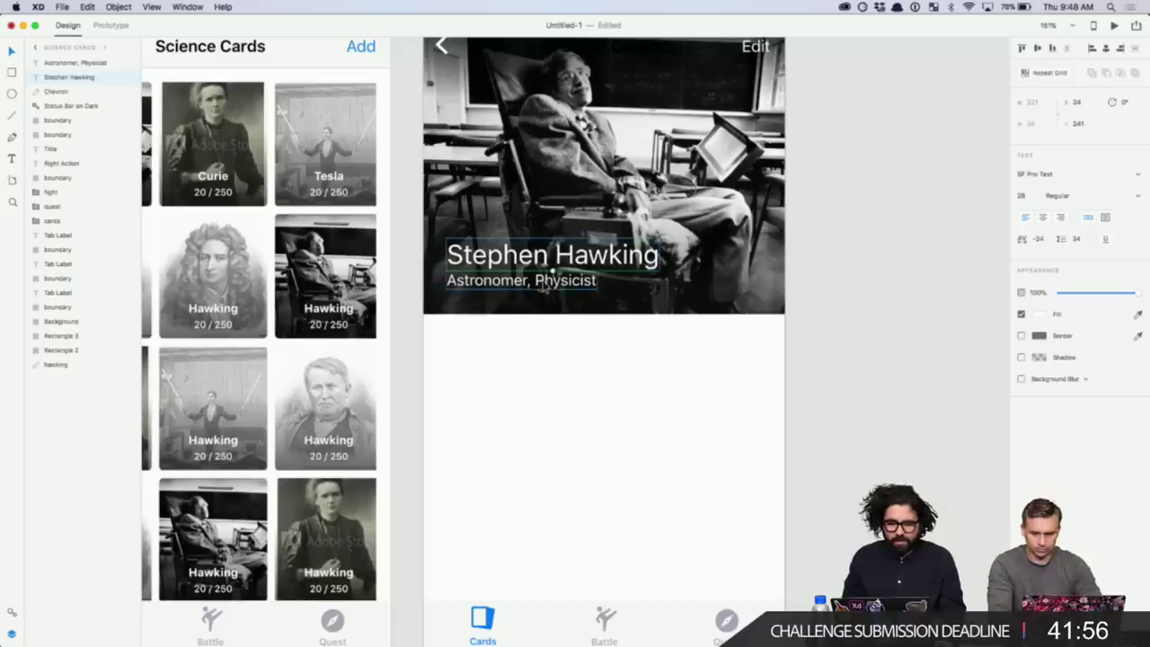
- Duplicate the "Astronomer, Physicist" text into the white area below the photo at X 24, Y 365, and give it a dark grey fill
left_click(575, 373)
left_click_drag(569, 281, 567, 378)
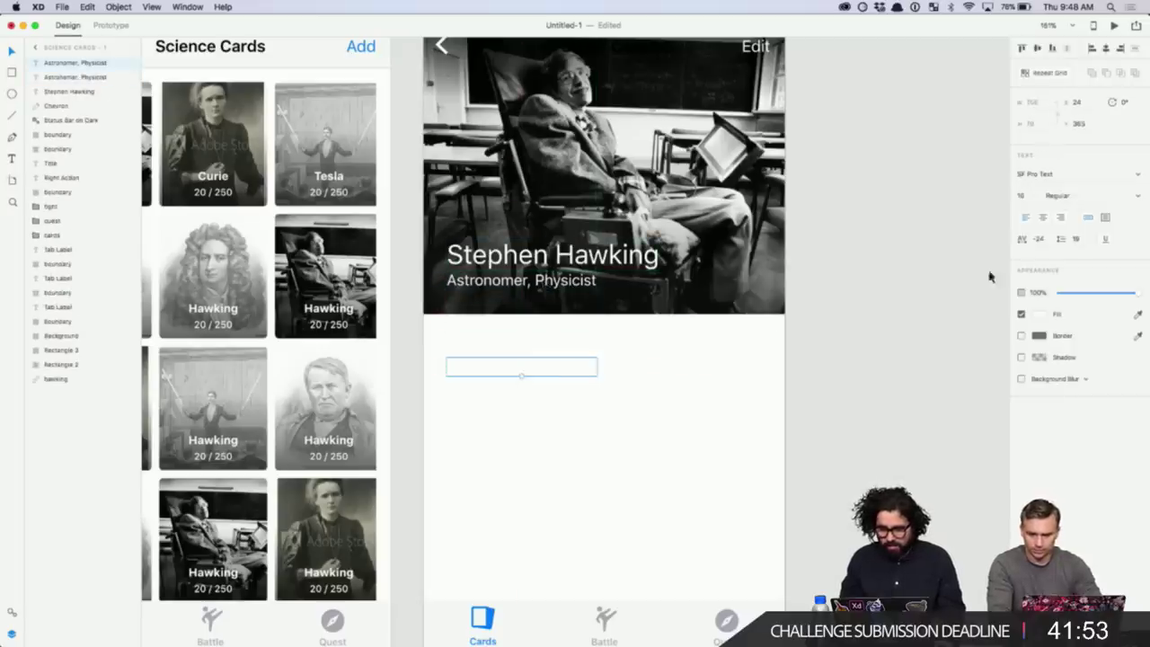
left_click(1039, 315)
left_click_drag(944, 310, 893, 326)
left_click(647, 413)
left_click(573, 367)
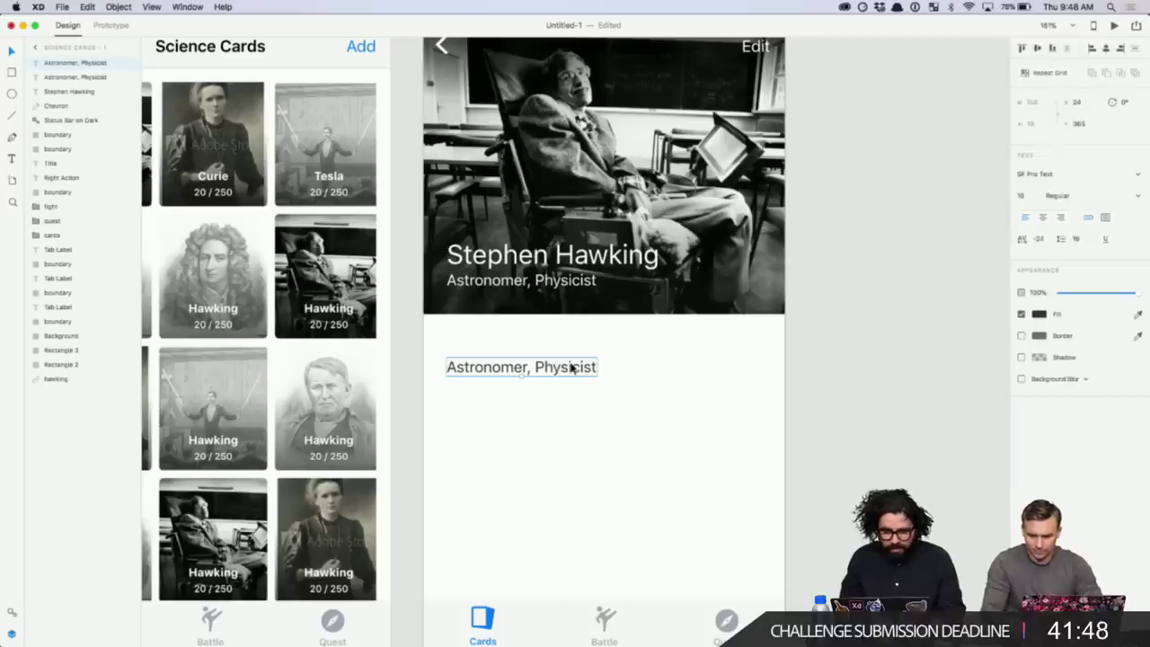
- Try replacing the dark duplicated text below the photo with the copied Hawking description paragraph, and undo the paste
double_click(563, 363)
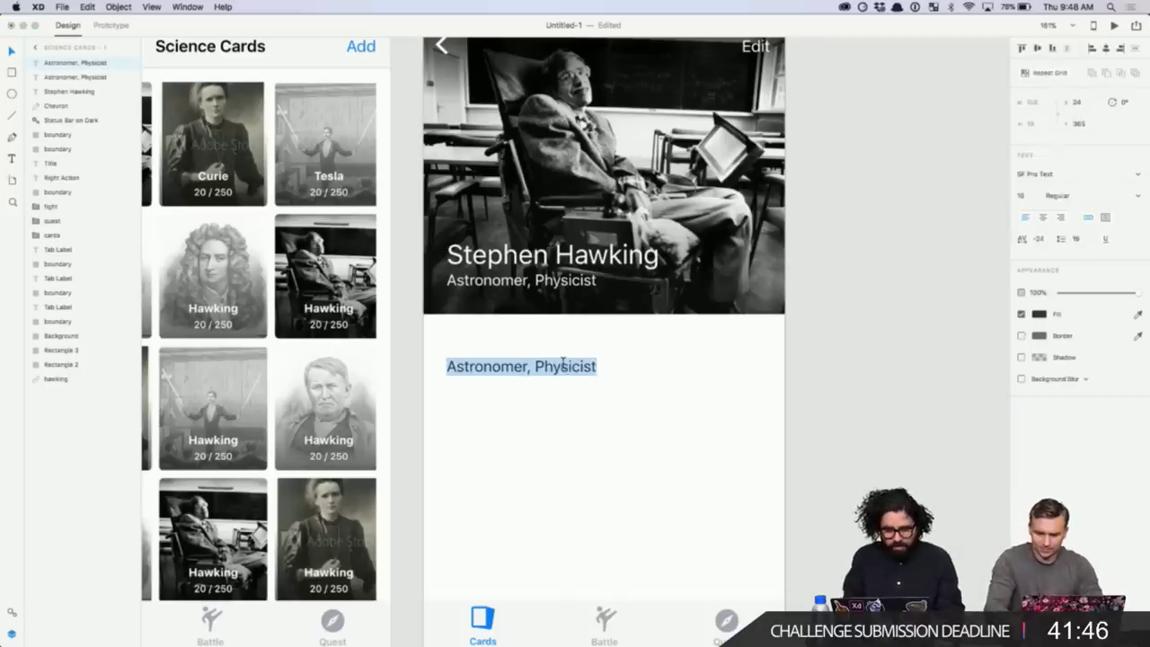
key("cmd+v")
key("Escape")
scroll(614, 391, "down", 5)
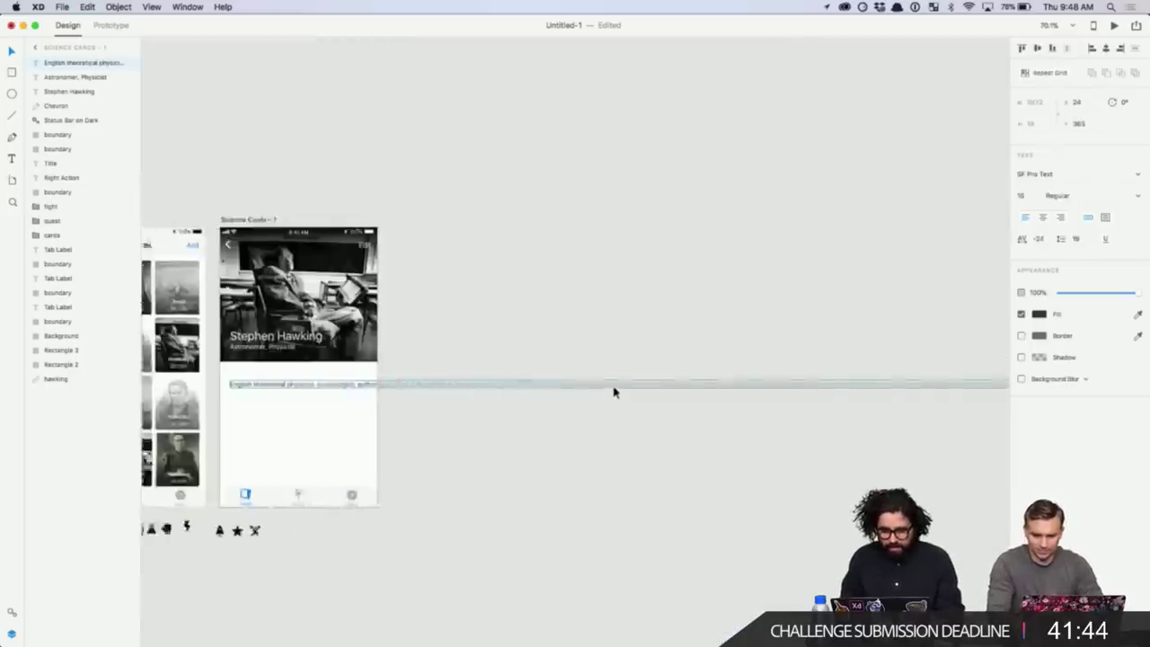
scroll(615, 390, "down", 5)
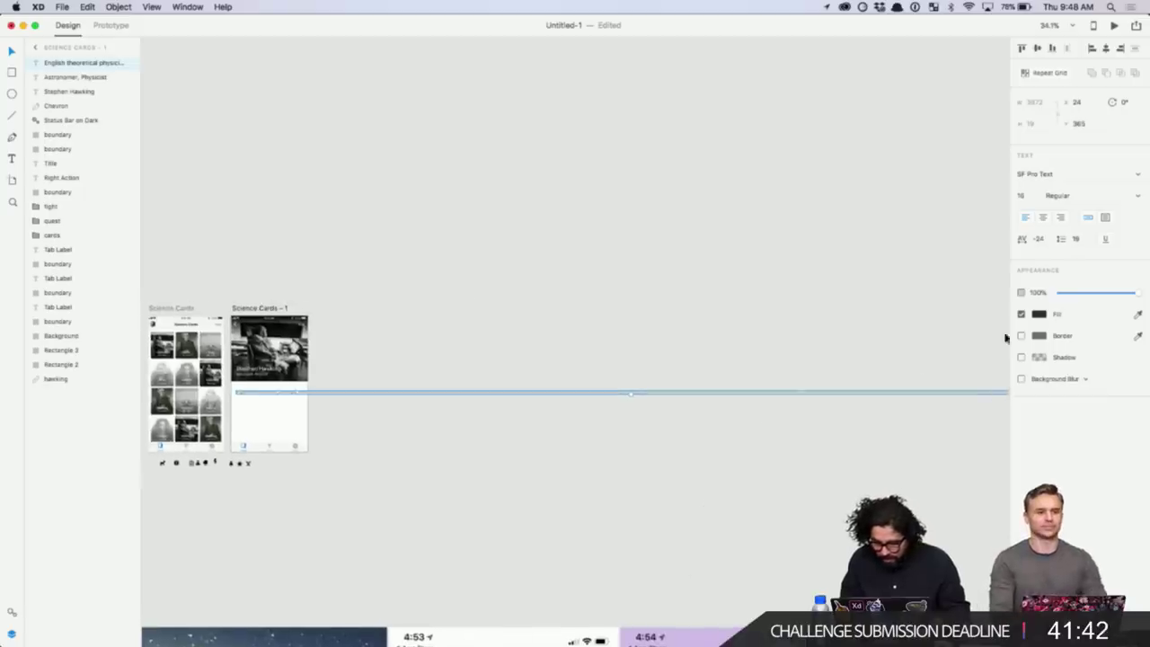
key("cmd+z")
key("z")
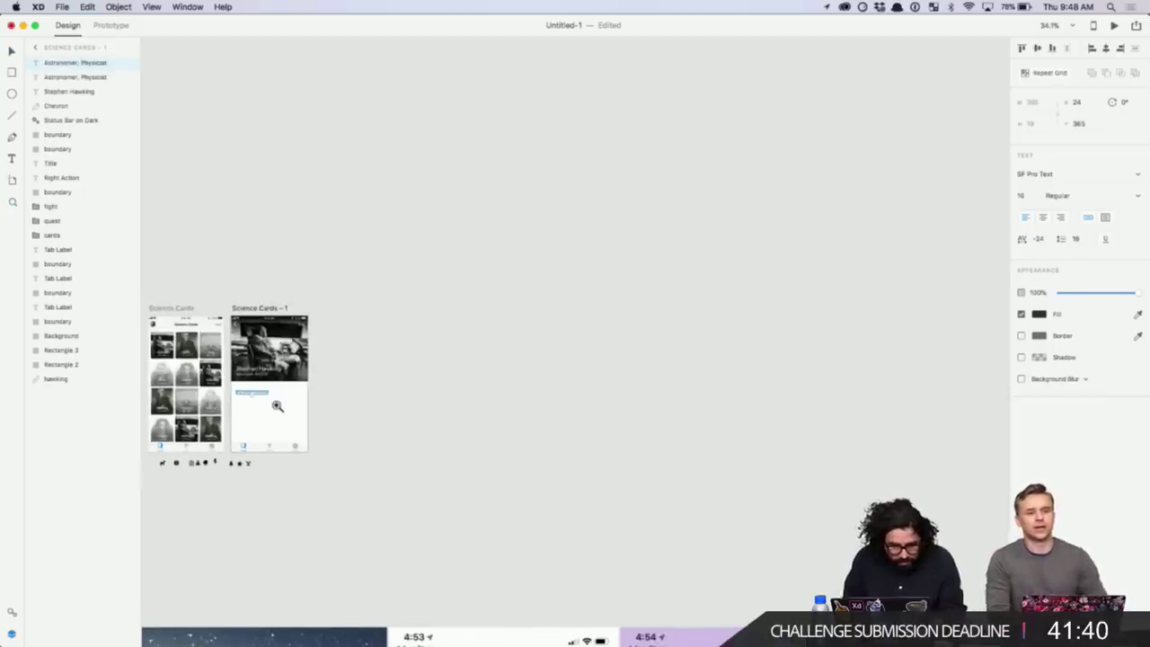
left_click(275, 403)
key("v")
scroll(278, 405, "left", 4)
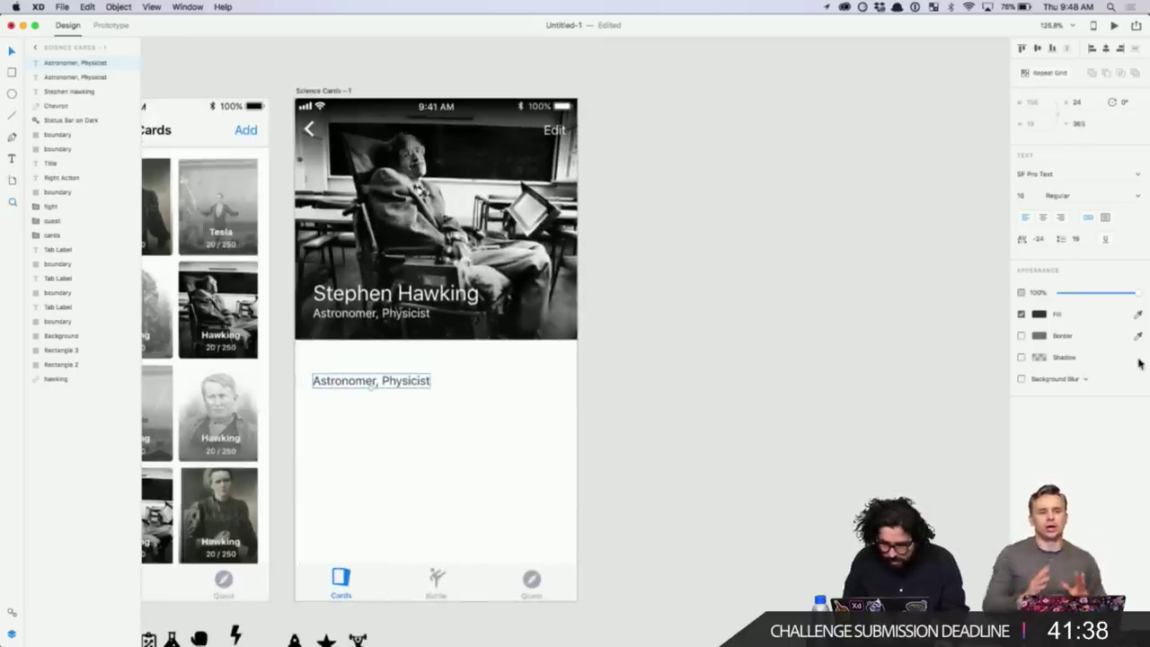
- Convert the dark text below the photo to a 332 by 168 area text box and replace its wording with the copied Hawking description
left_click(1105, 217)
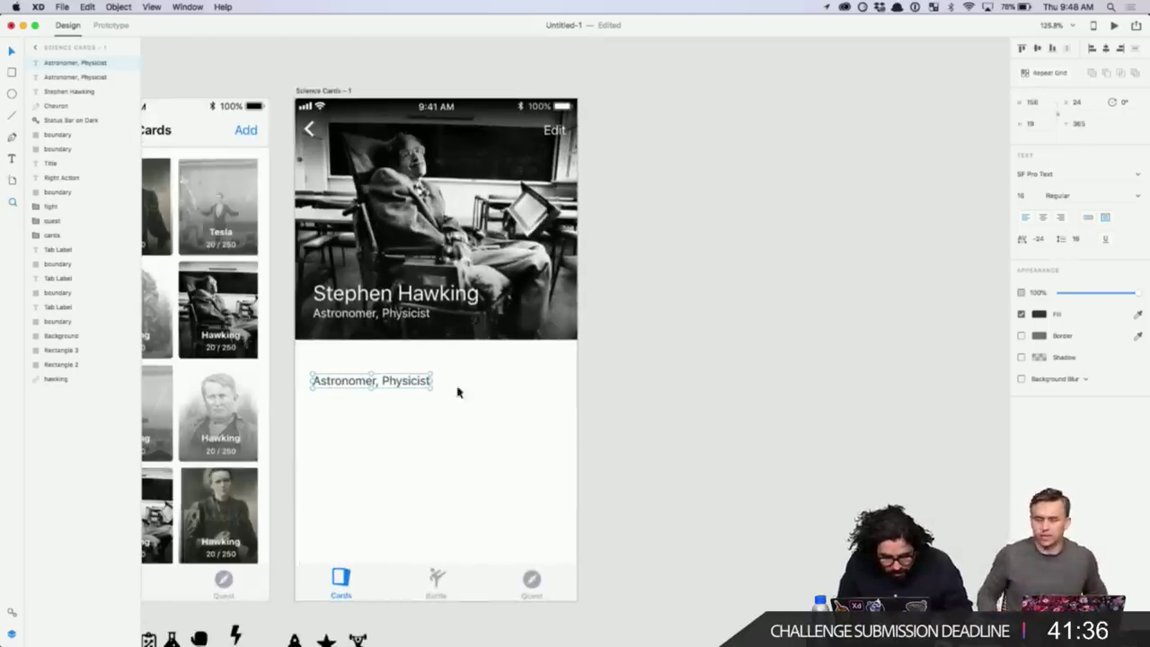
left_click_drag(430, 381, 562, 384)
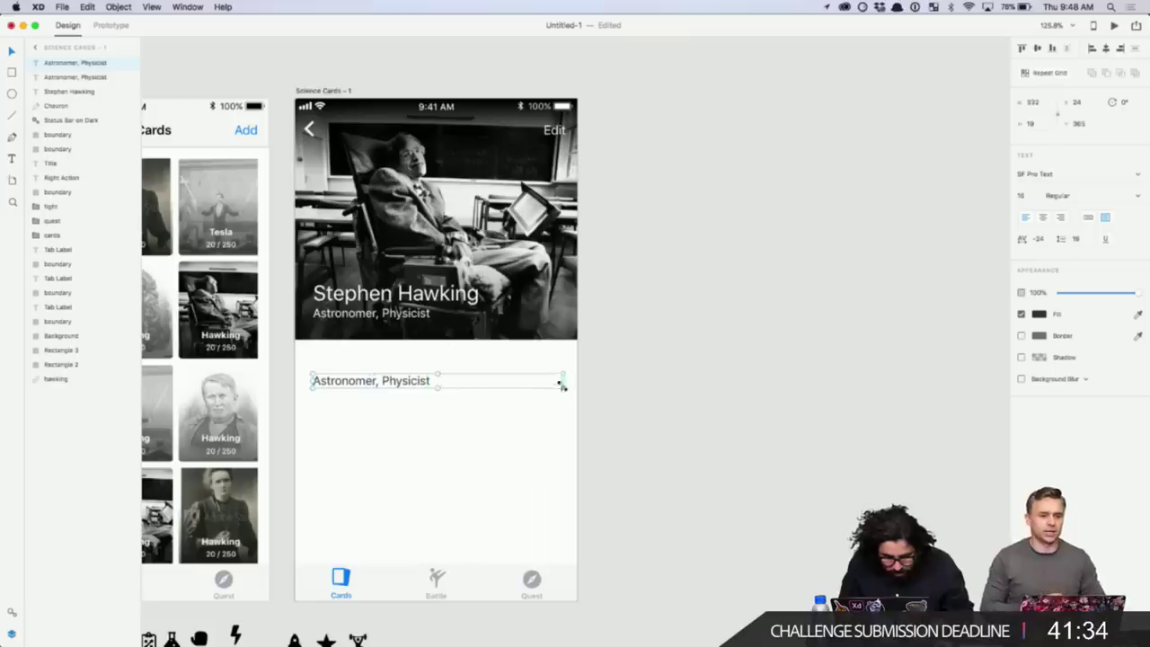
double_click(423, 384)
key("super+v")
key("Escape")
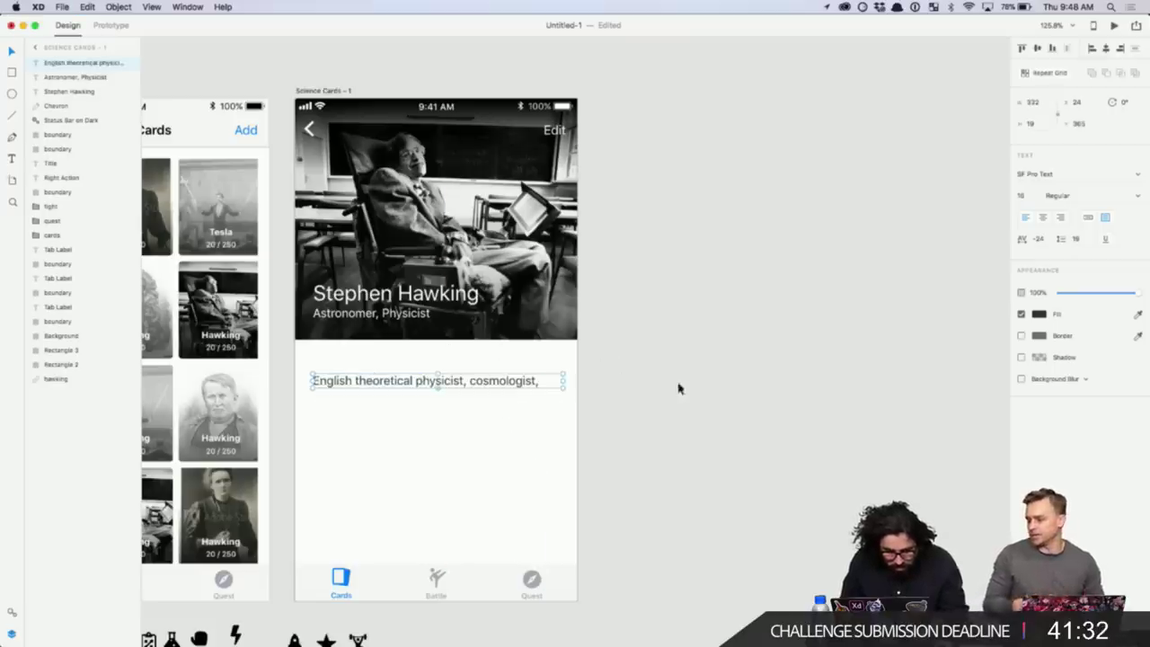
left_click_drag(436, 386, 462, 499)
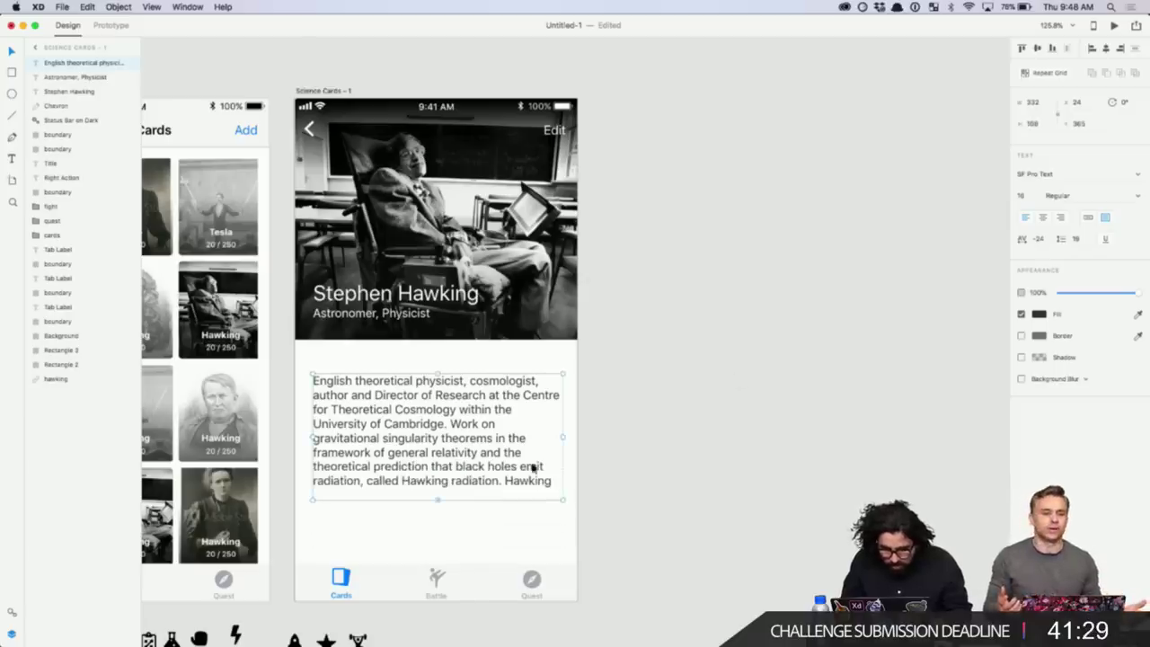
- Try a font size of 14 on the Hawking description, and return it to 16
left_click(721, 349)
left_click(535, 385)
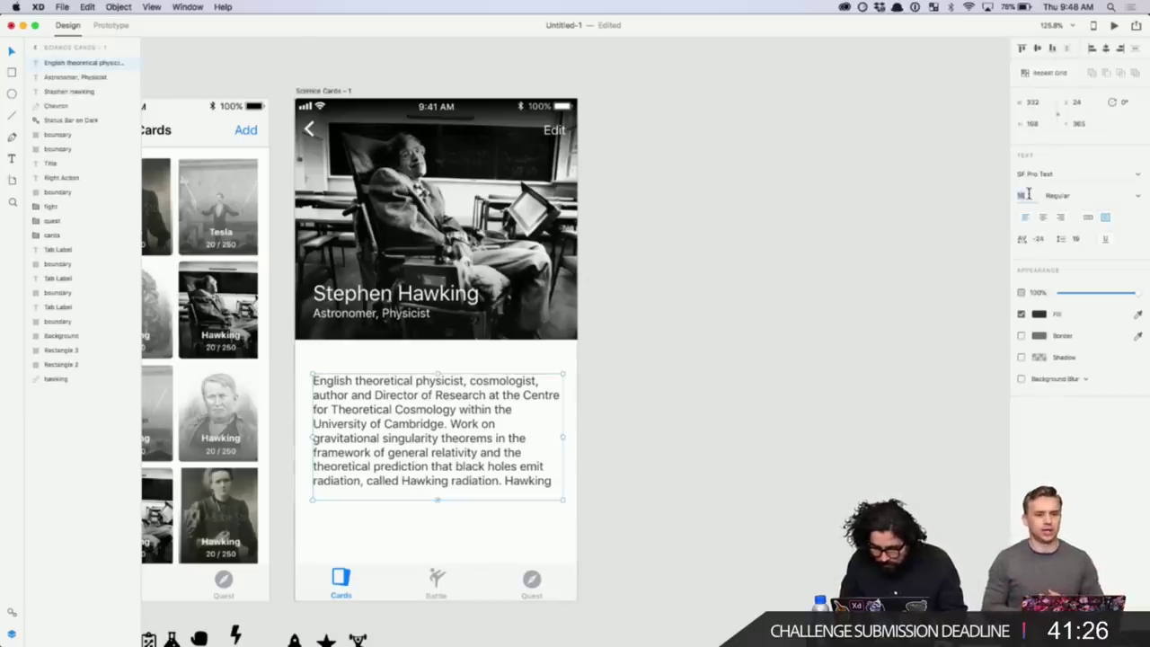
key("Down")
key("Down")
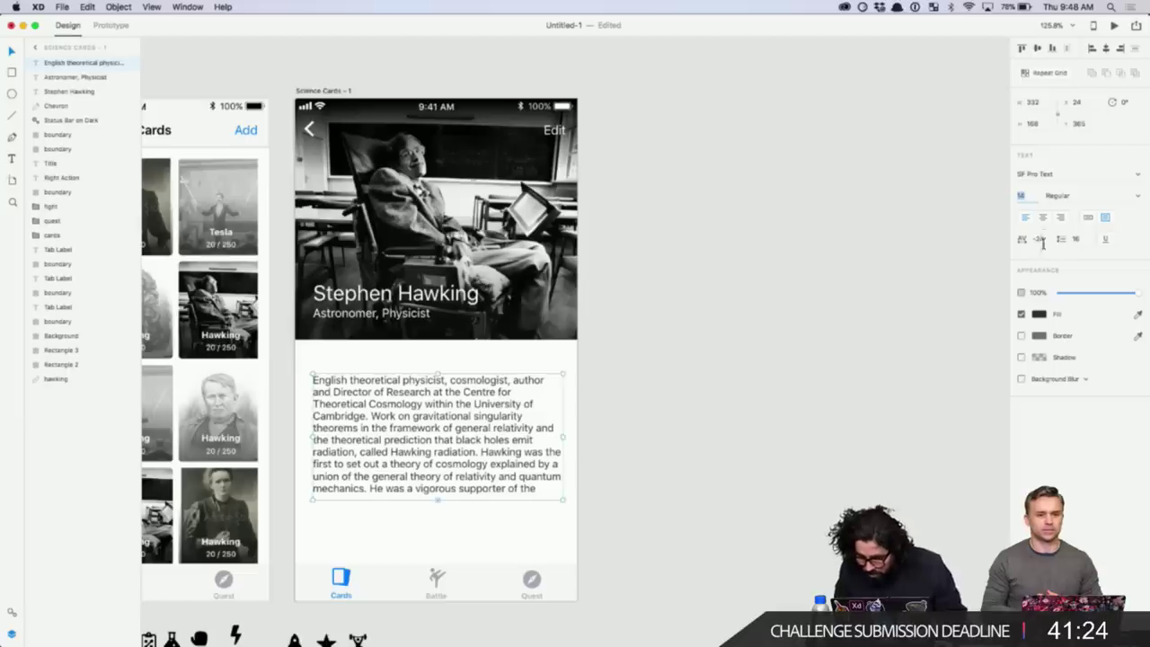
key("Up")
key("Up")
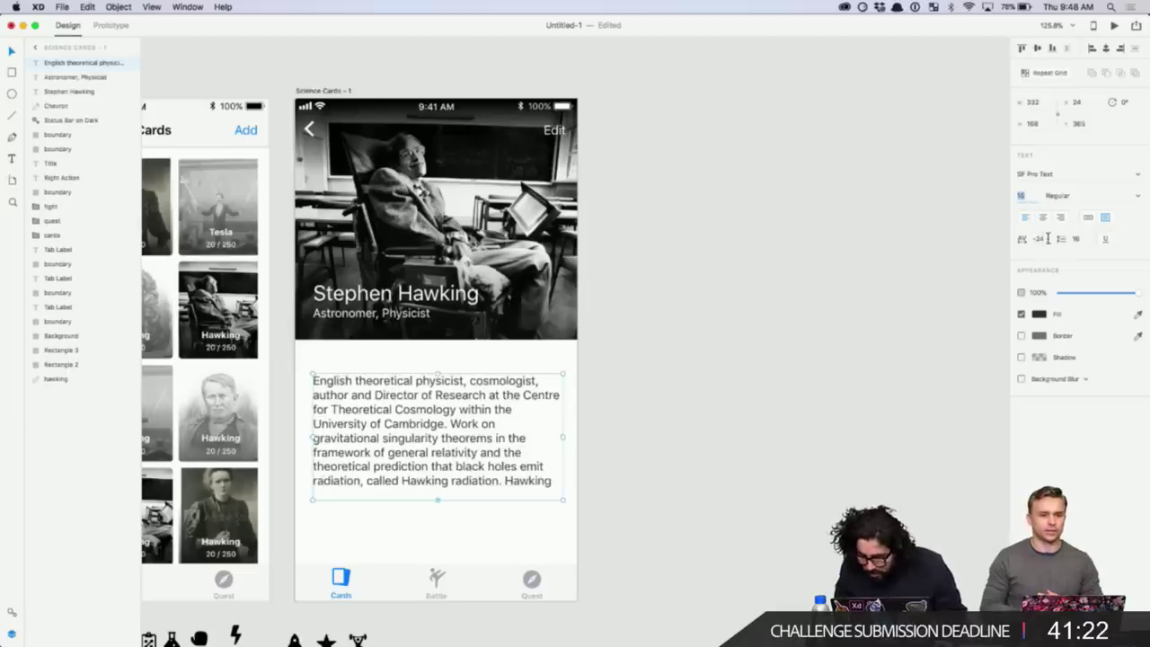
- Set the description paragraph's line spacing to 22
left_click(1082, 238)
key("Up")
key("Up")
key("Up")
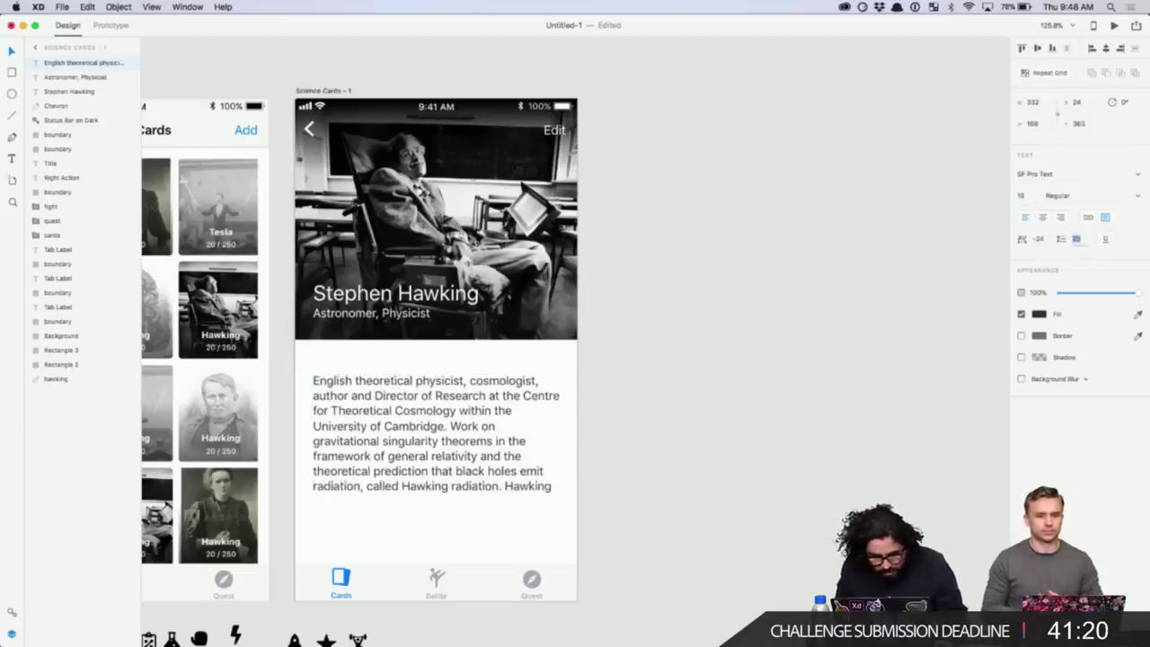
left_click(577, 396)
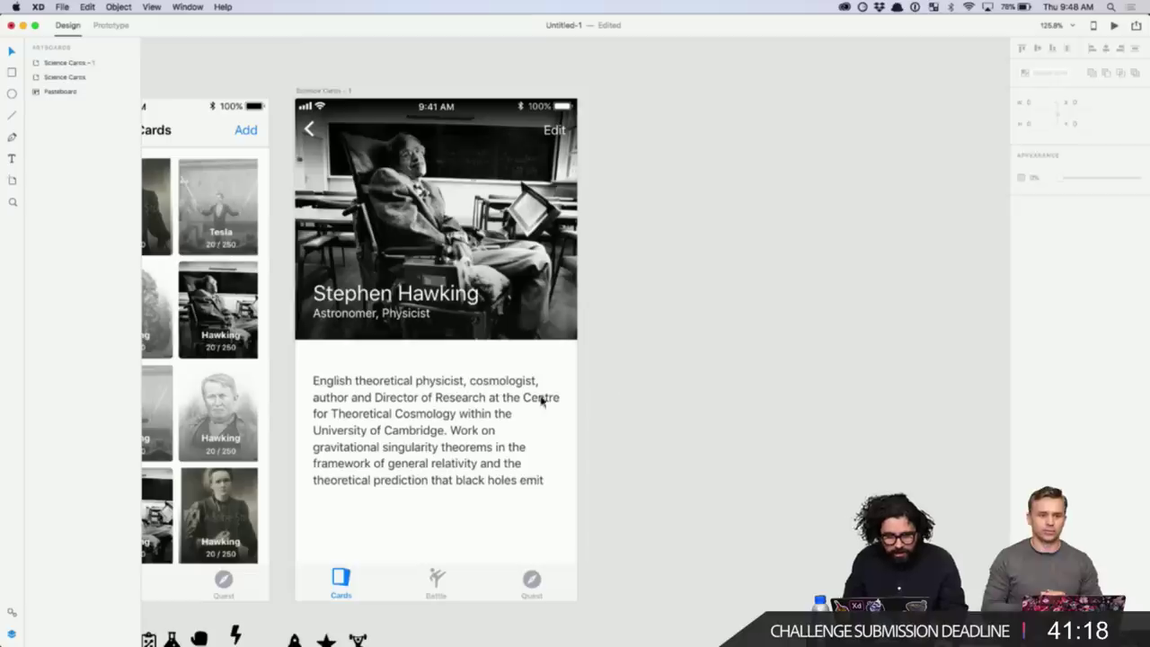
- Move the description up to X 26, Y 348 and lighten its fill to the grey #5C5C5C
left_click_drag(436, 404, 438, 393)
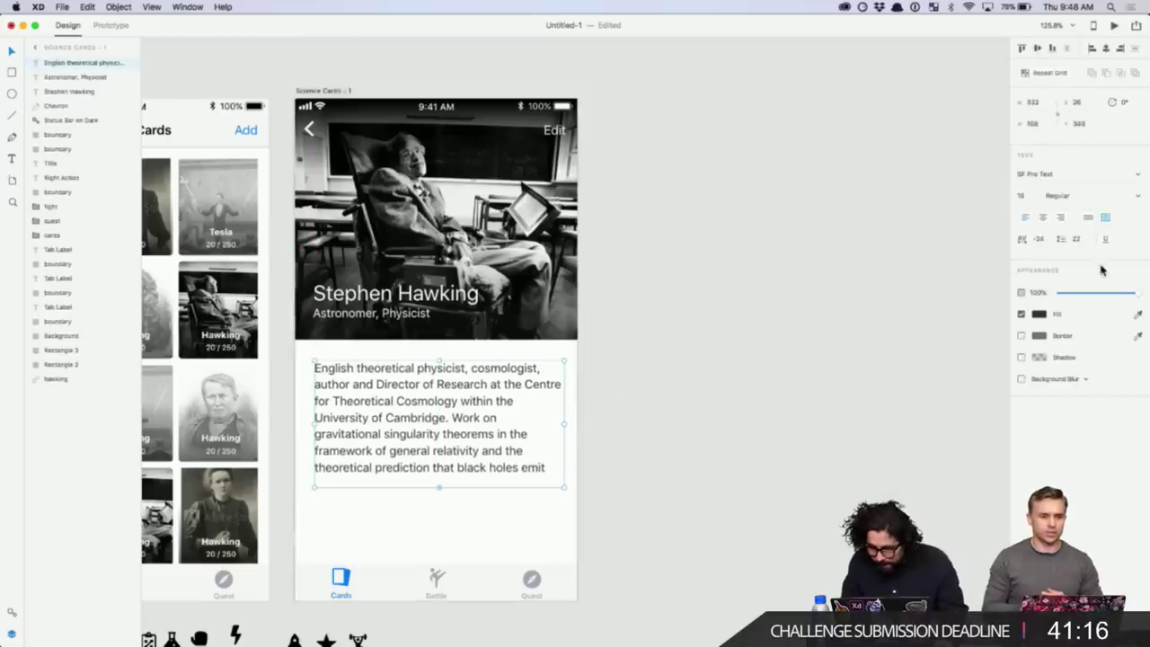
left_click(1039, 316)
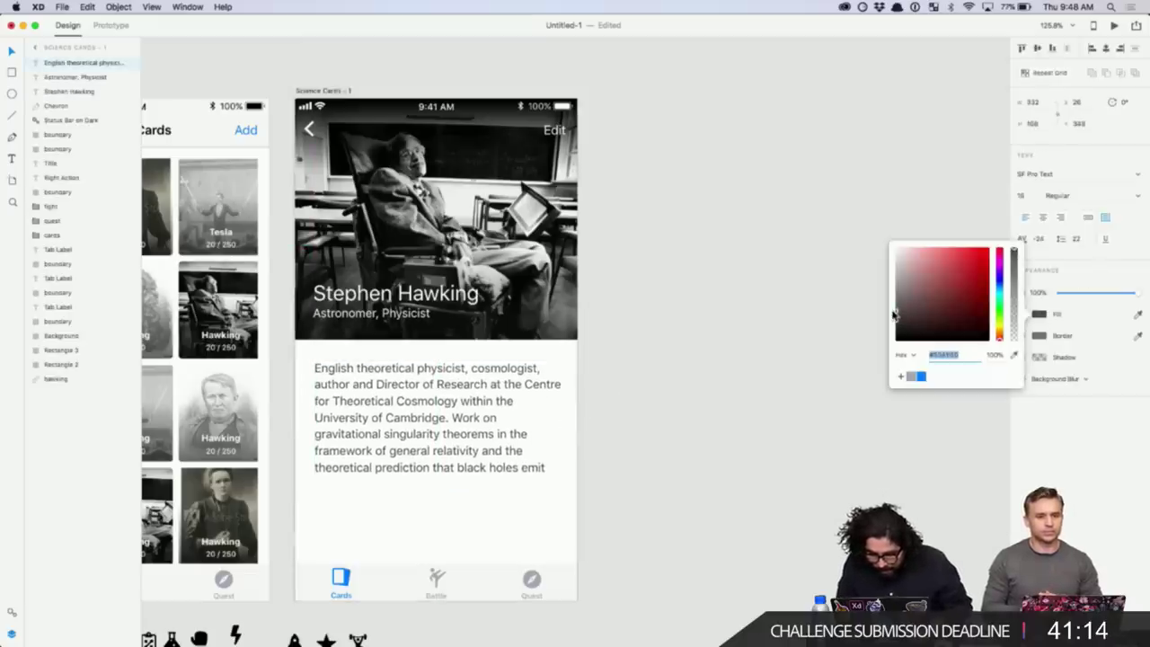
left_click_drag(892, 312, 886, 311)
left_click(631, 395)
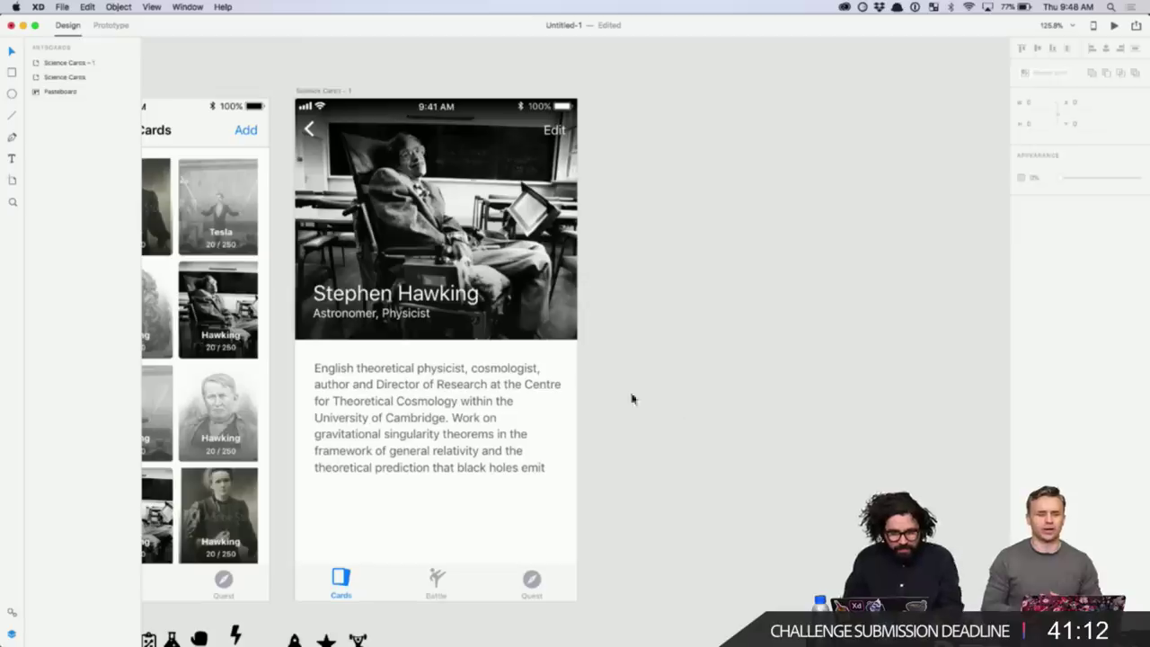
- Shift the description to X 14, widen its text box to about 346, and set the height to 167
left_click(341, 442)
left_click_drag(311, 450, 299, 454)
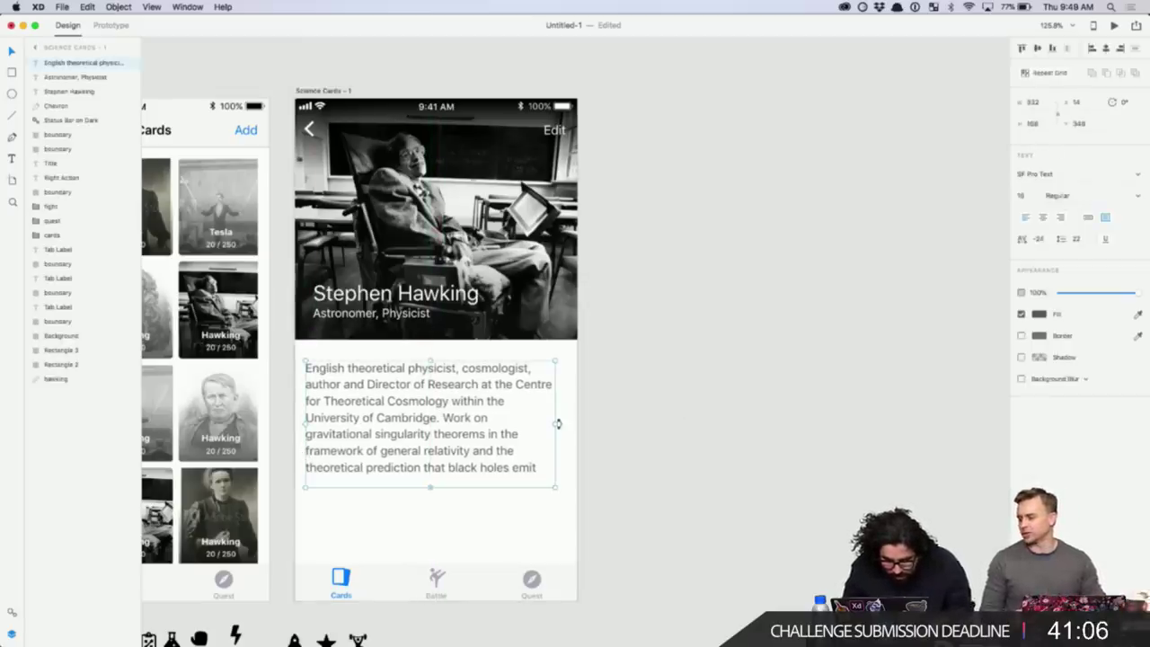
left_click_drag(555, 423, 567, 425)
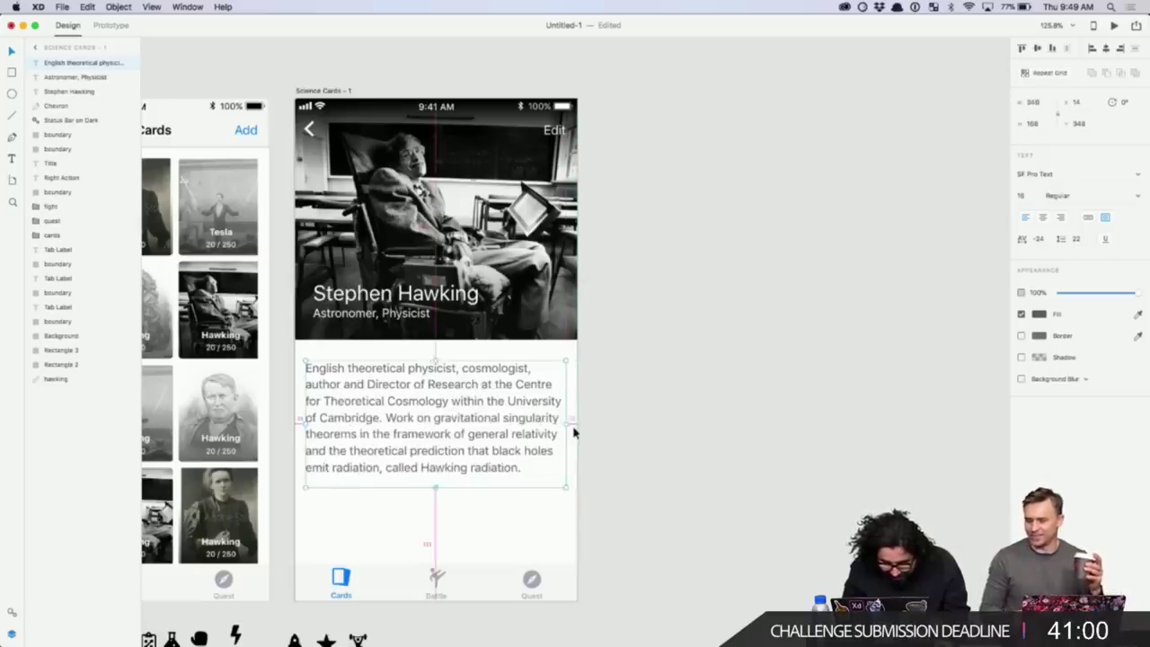
left_click(1042, 124)
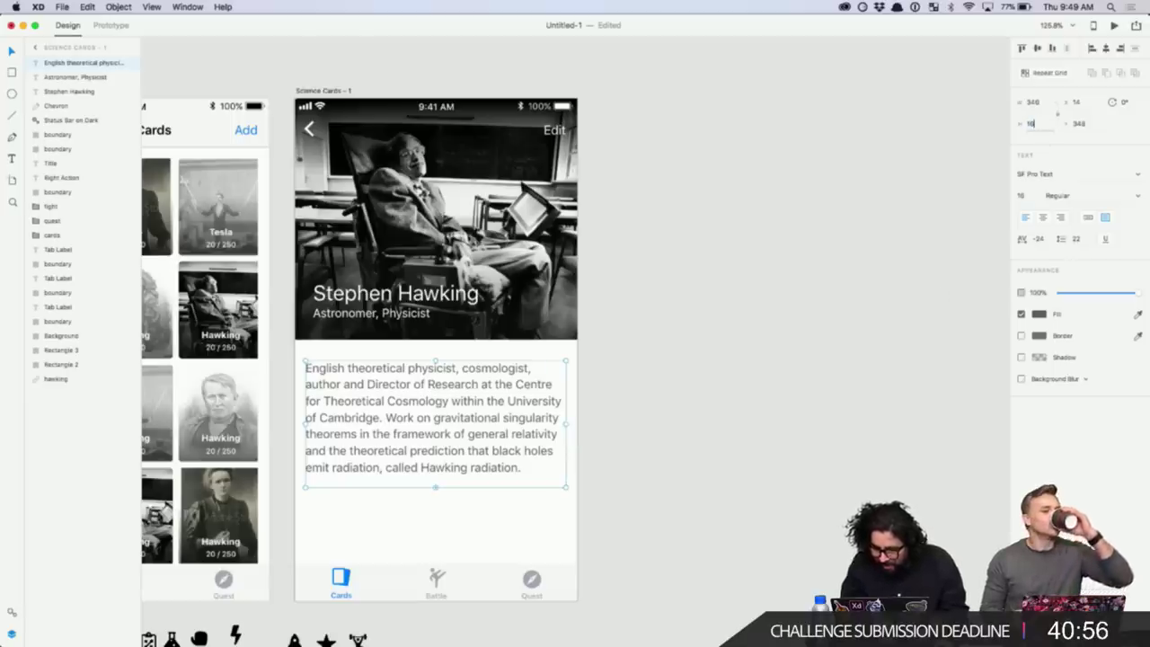
type("167")
key("Return")
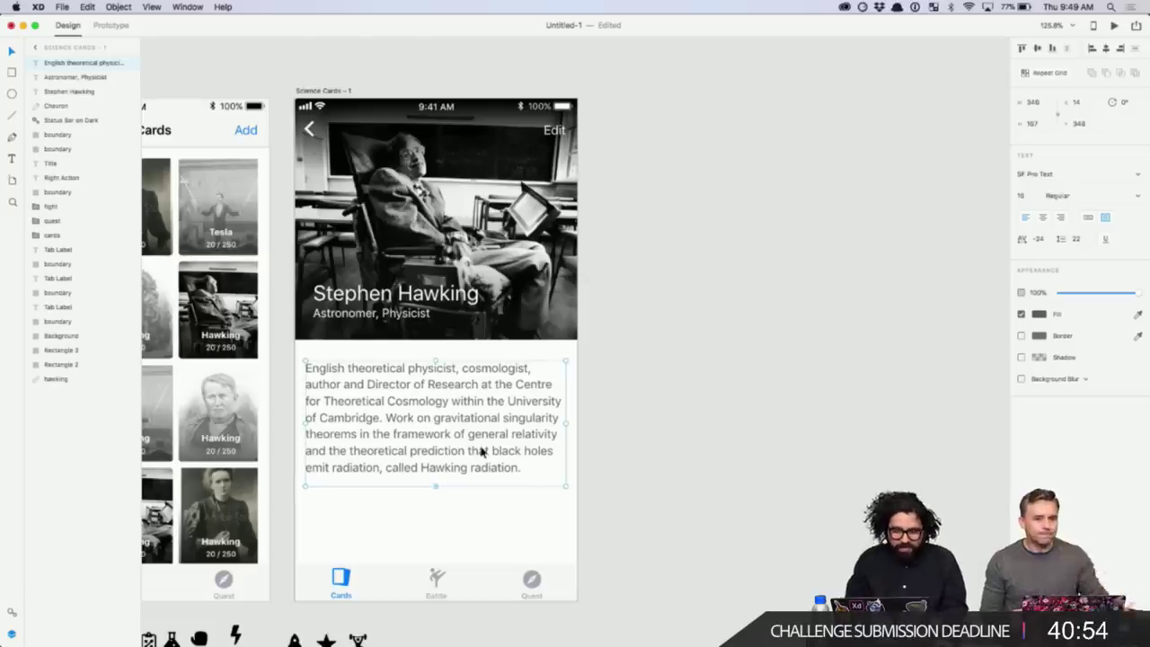
- Cut the description off after "framework of general", end it with "...", and shorten its text box to a height of 130
scroll(601, 473, "down", 3)
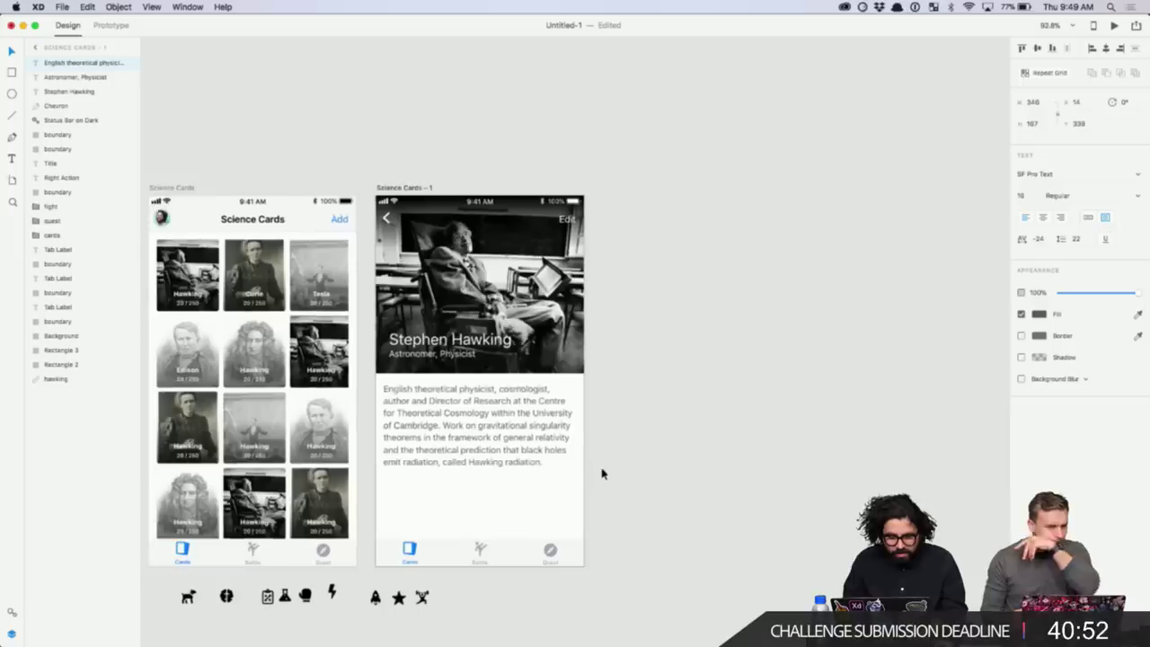
scroll(606, 527, "left", 1)
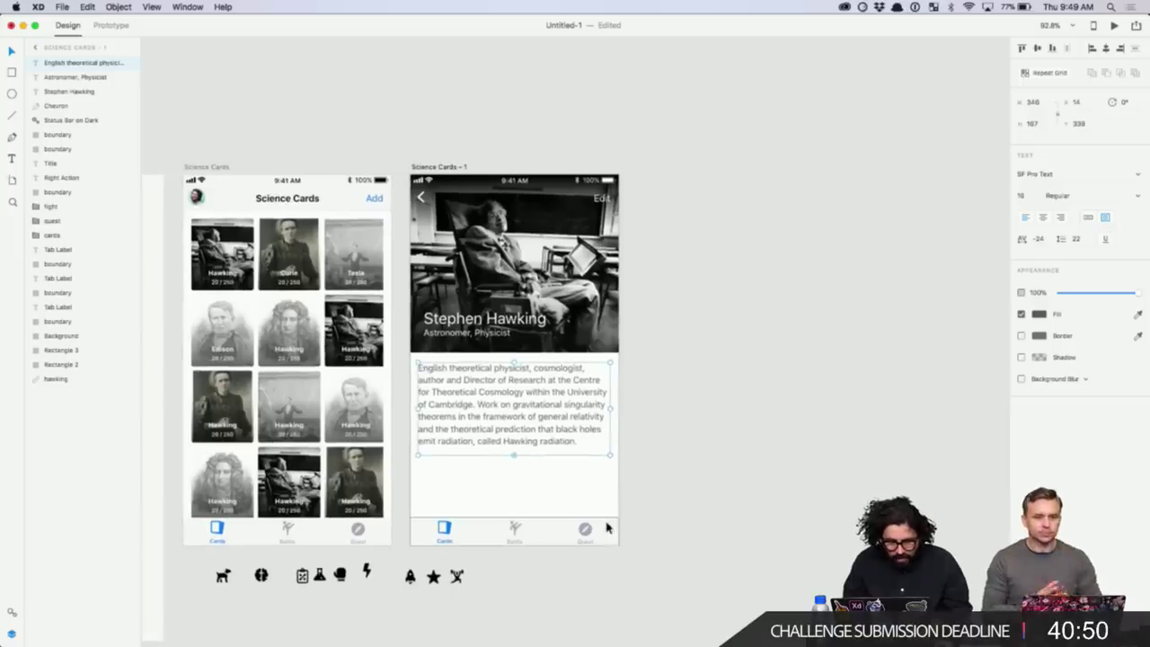
double_click(519, 426)
left_click(551, 433)
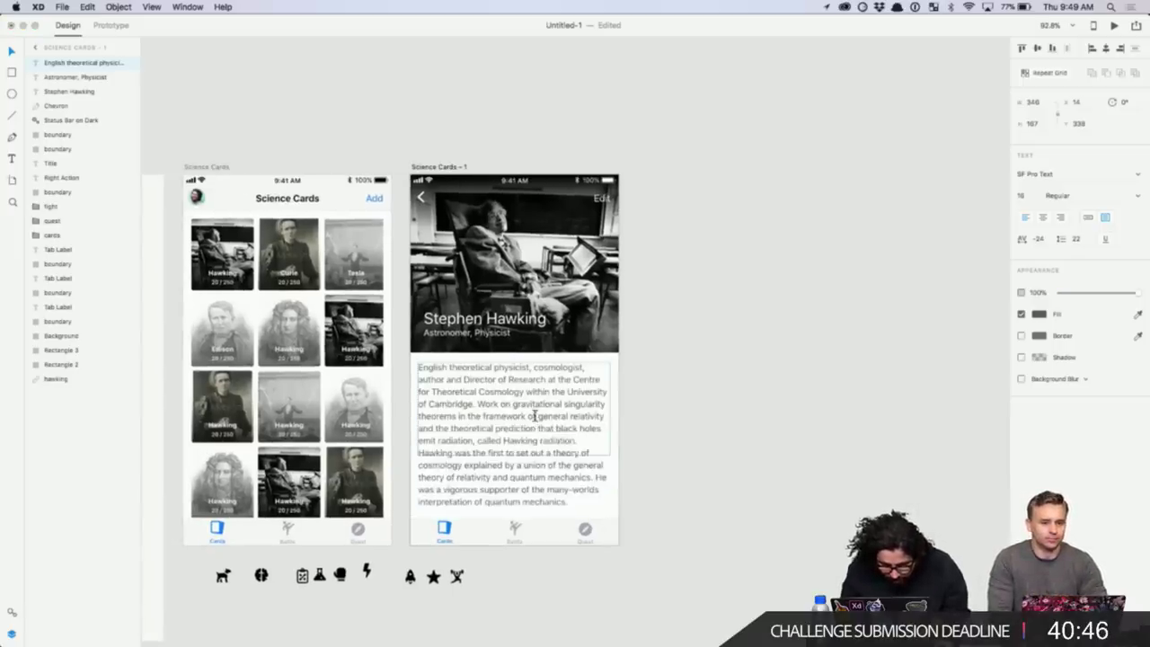
left_click_drag(534, 416, 627, 498)
left_click(572, 416)
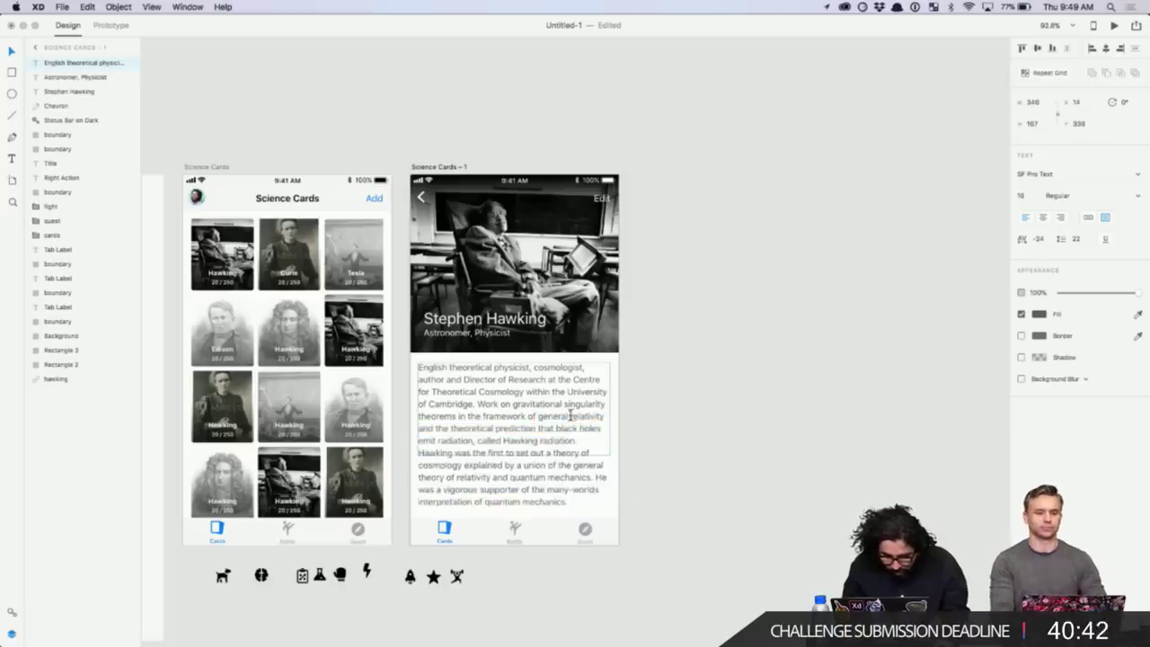
left_click_drag(571, 416, 645, 523)
type("...")
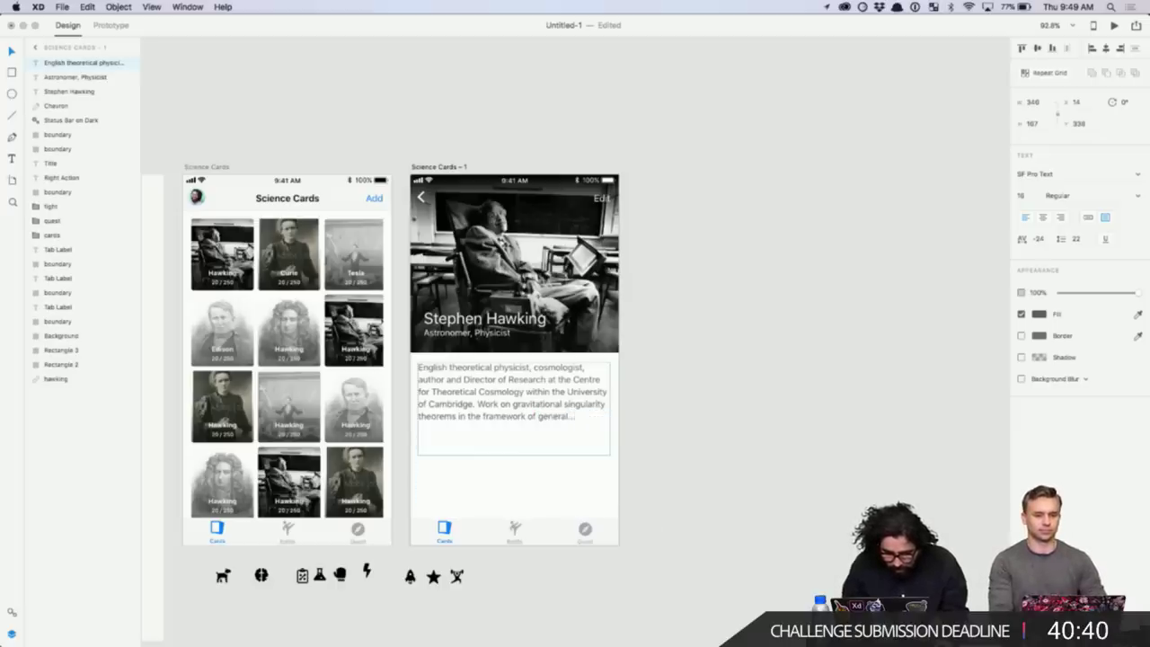
key("Escape")
left_click_drag(514, 456, 516, 433)
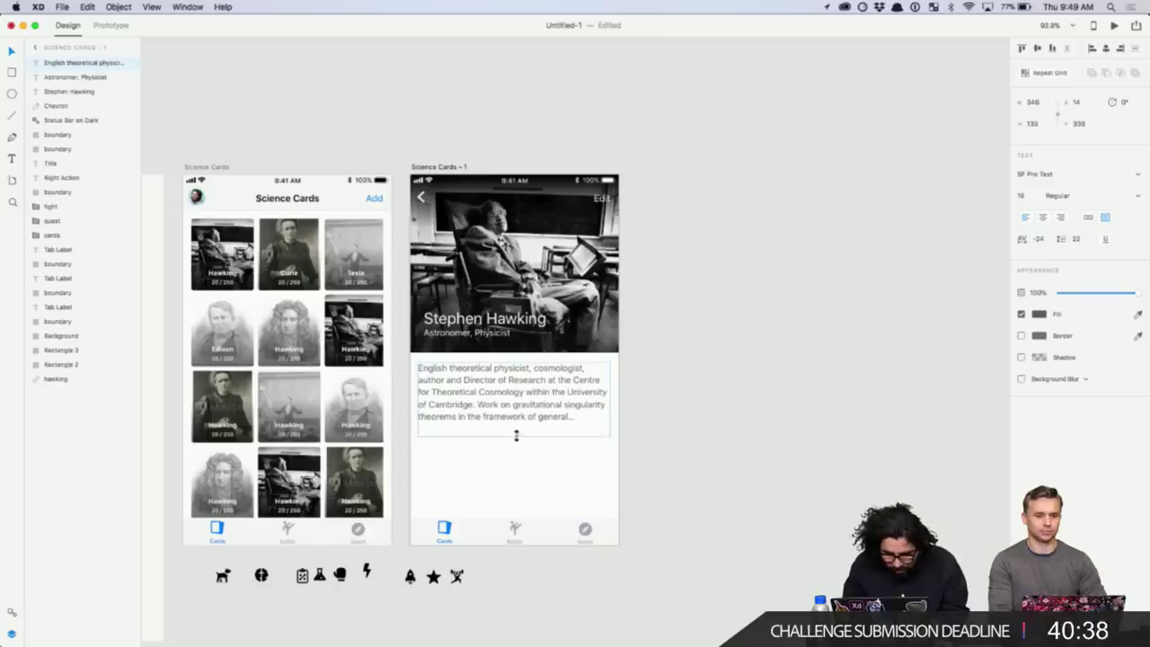
- Add the word "more" after the ellipsis at the end of the description
double_click(584, 418)
key("Right")
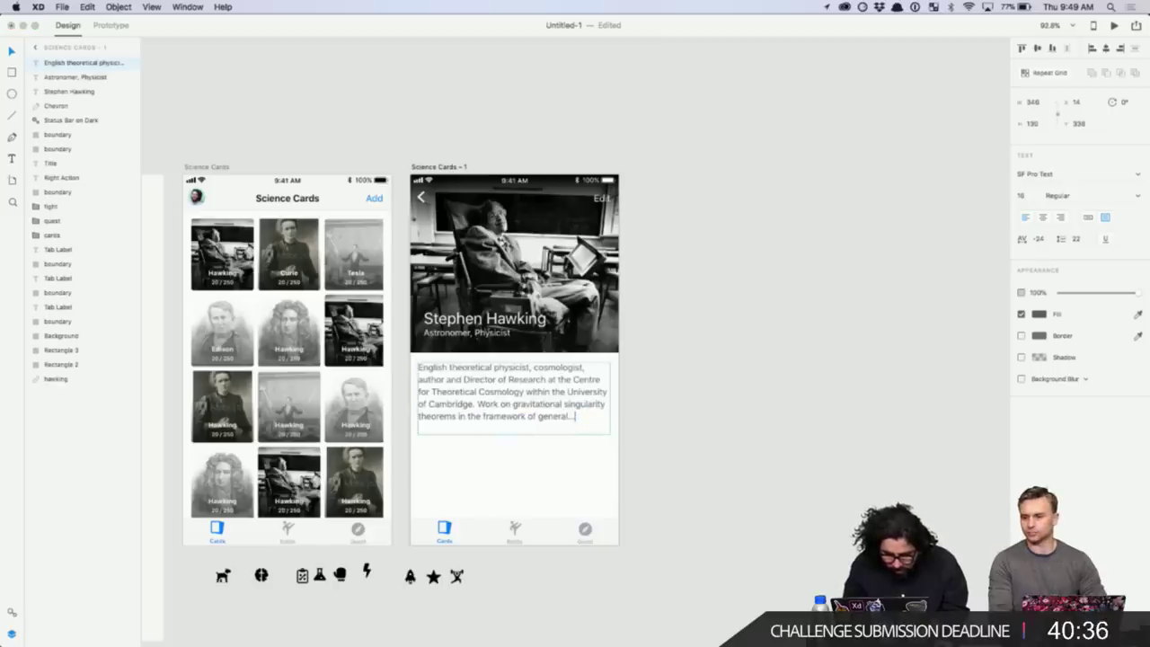
type("M")
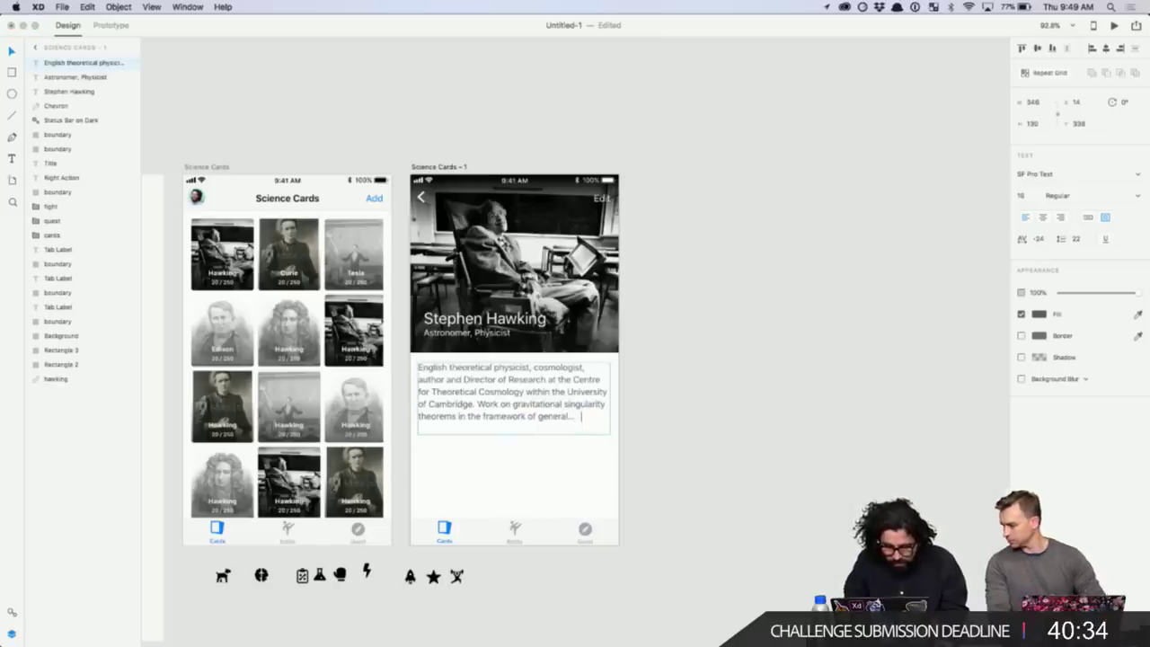
type("more")
key("Escape")
- Color the word "more" with the saved blue swatch and shorten the description's text box to a height of about 113
double_click(583, 420)
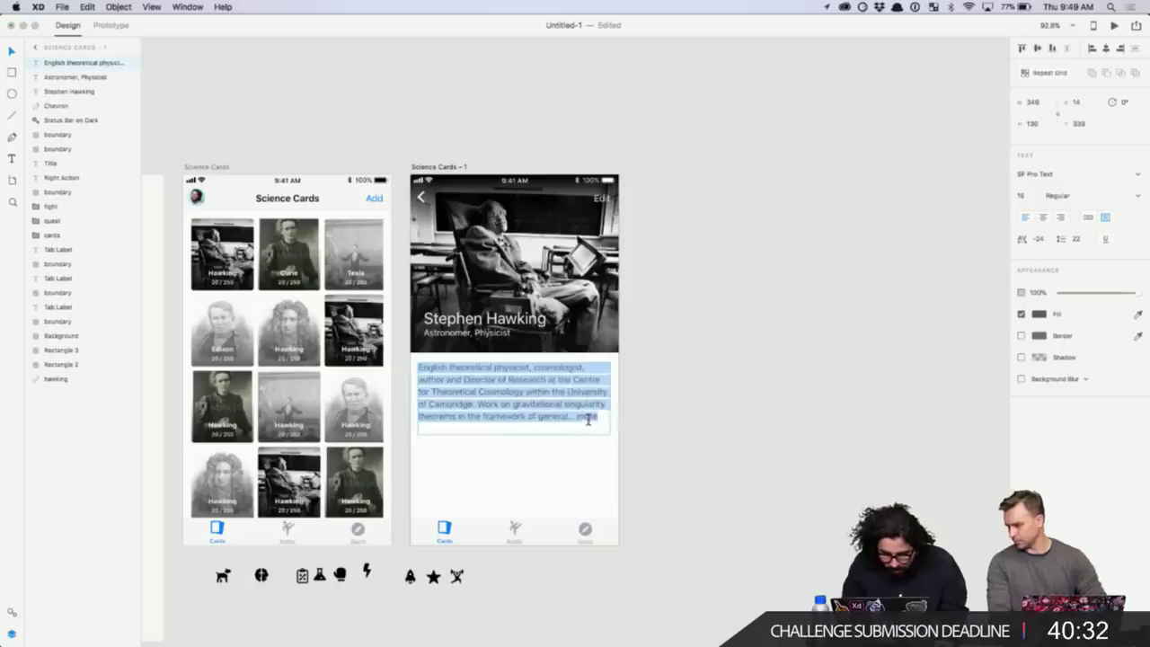
double_click(586, 417)
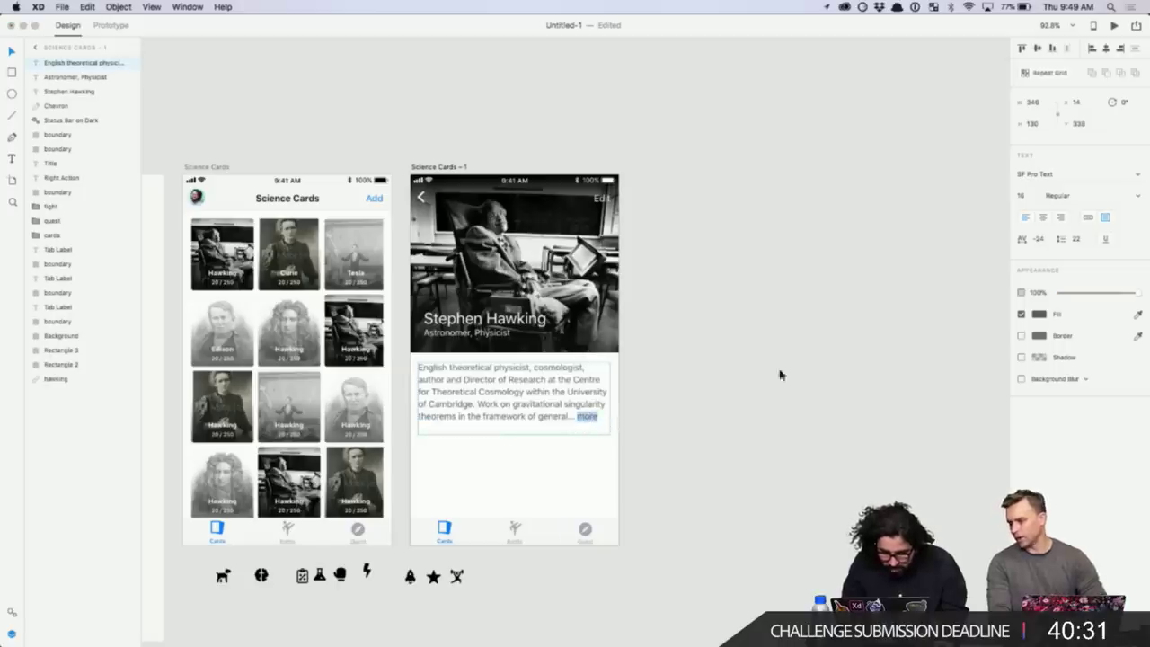
left_click(1040, 316)
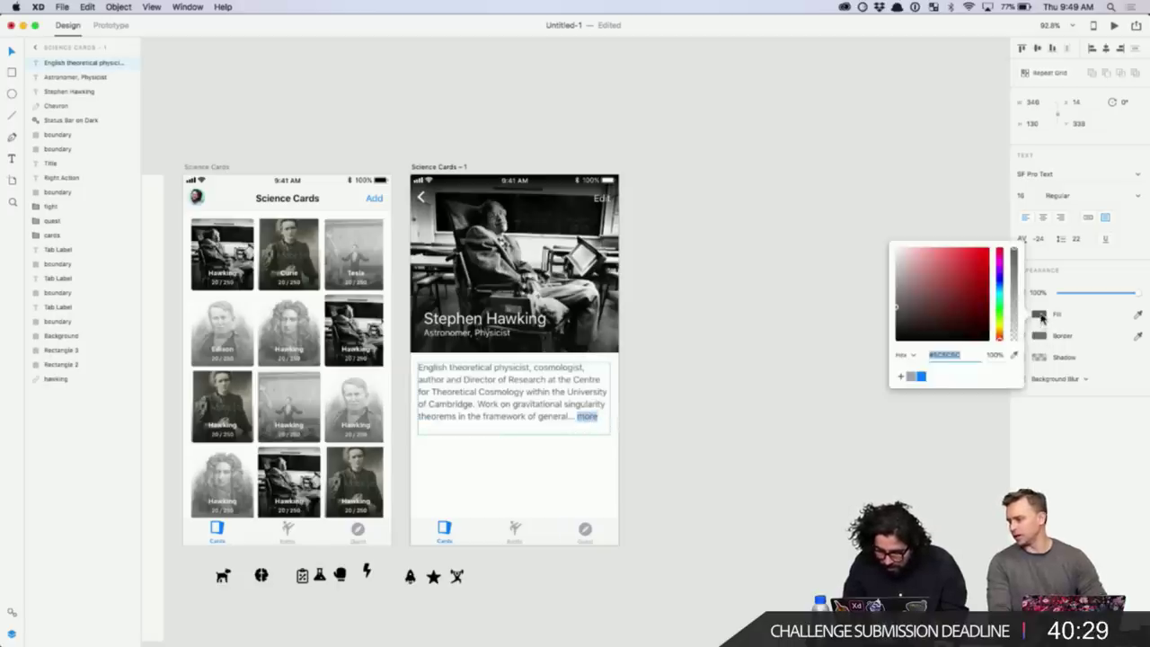
left_click(923, 381)
key("Escape")
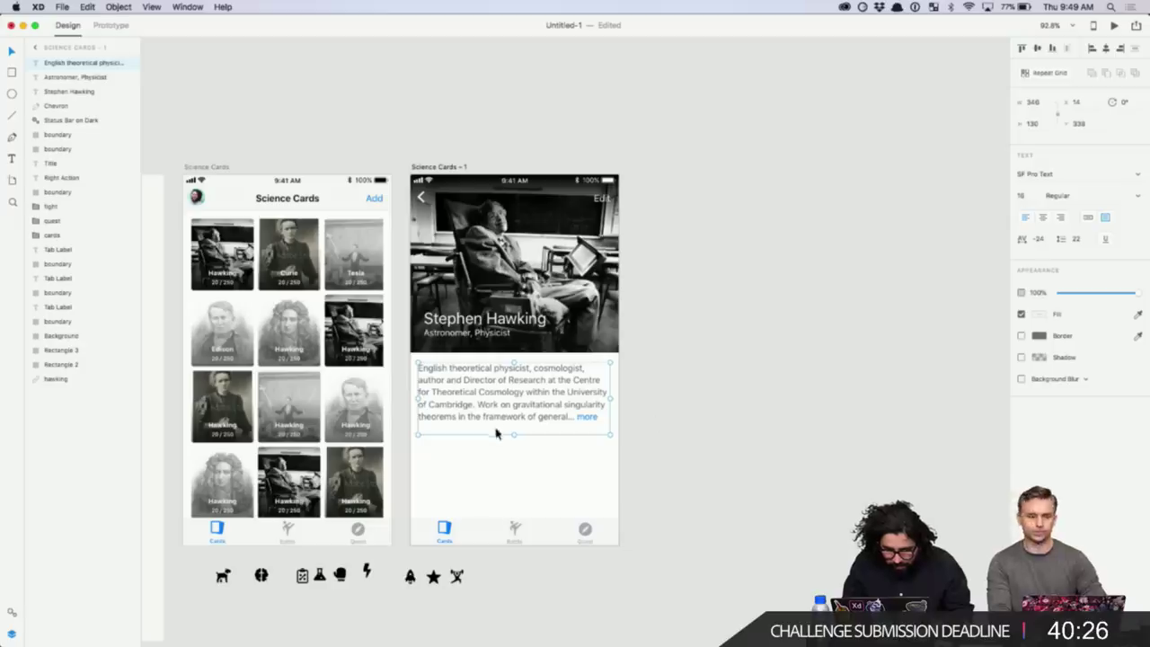
left_click_drag(514, 434, 516, 424)
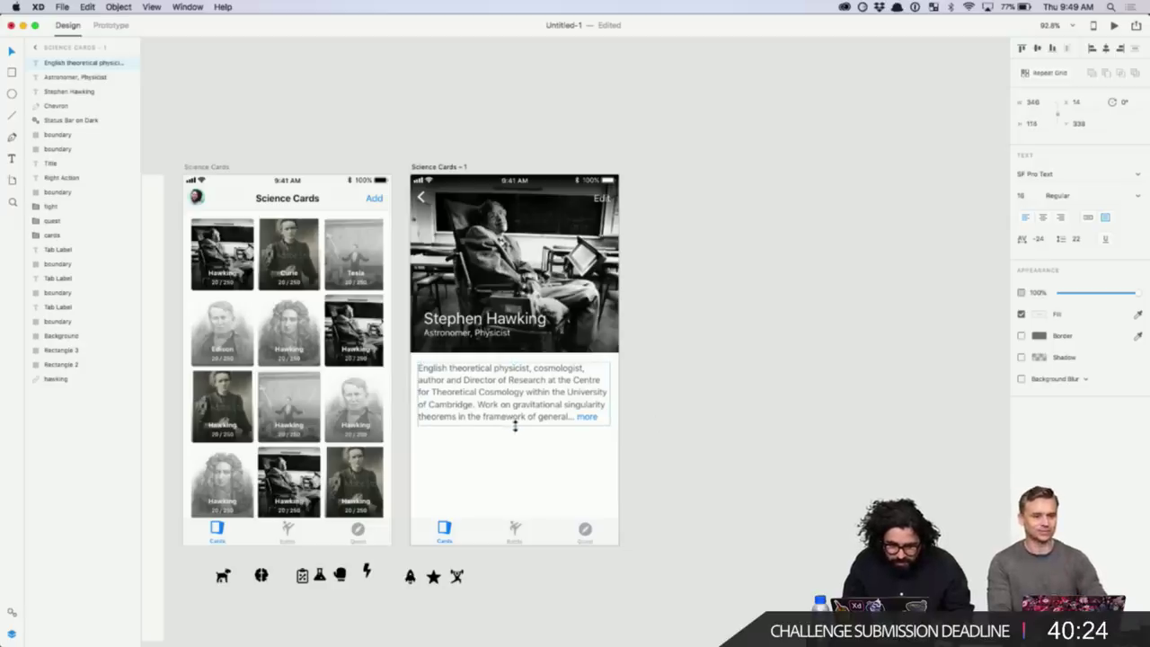
left_click(730, 396)
- Move the rocket, star and strength icons away from the detail artboard to the pasteboard below the other icons
scroll(730, 390, "down", 2)
scroll(730, 390, "up", 3)
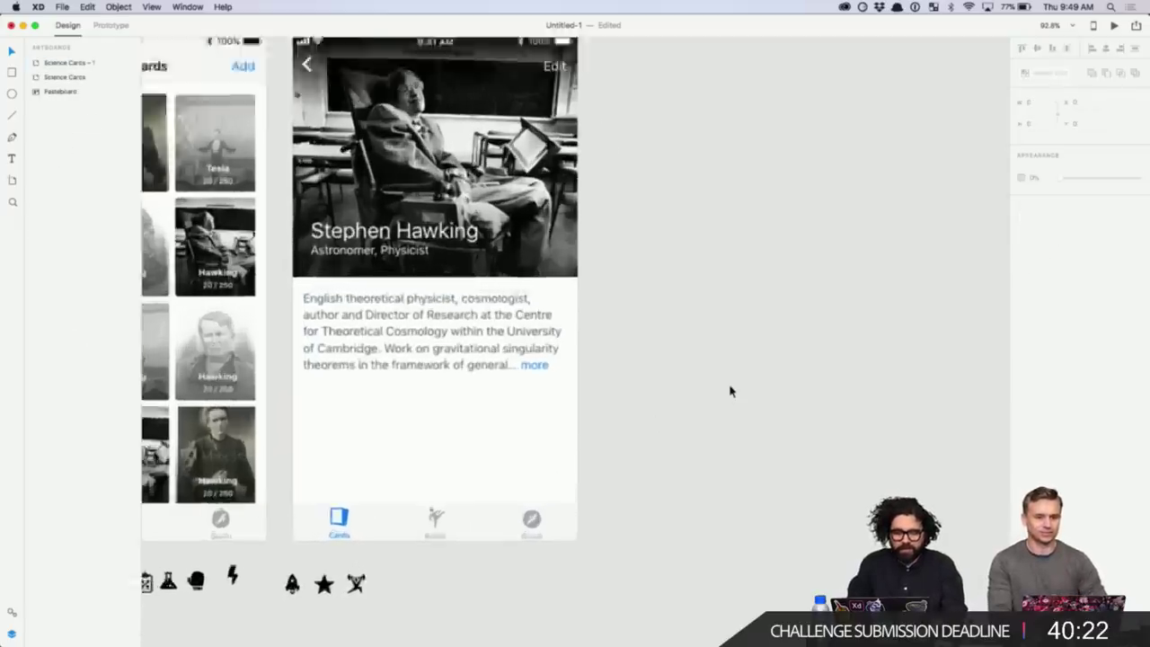
scroll(731, 390, "left", 2)
scroll(729, 391, "down", 5)
left_click_drag(612, 469, 453, 539)
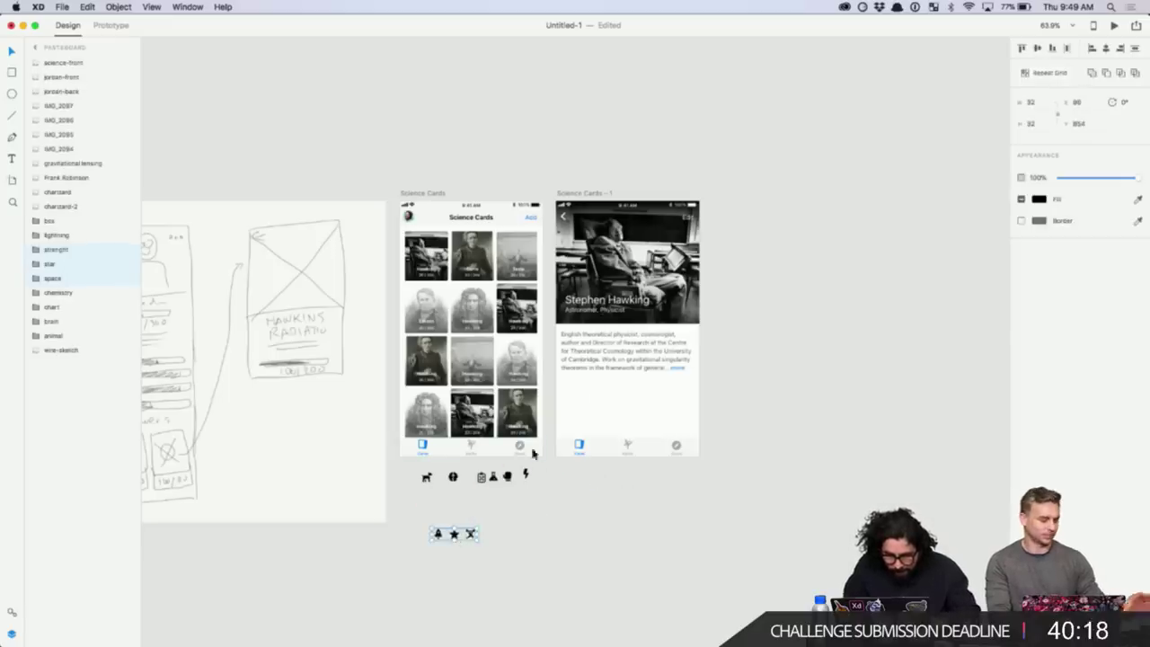
- Group the detail artboard's tab bar elements and move them onto the pasteboard below it, at about Y 930
left_click(584, 455)
left_click_drag(564, 475, 738, 415)
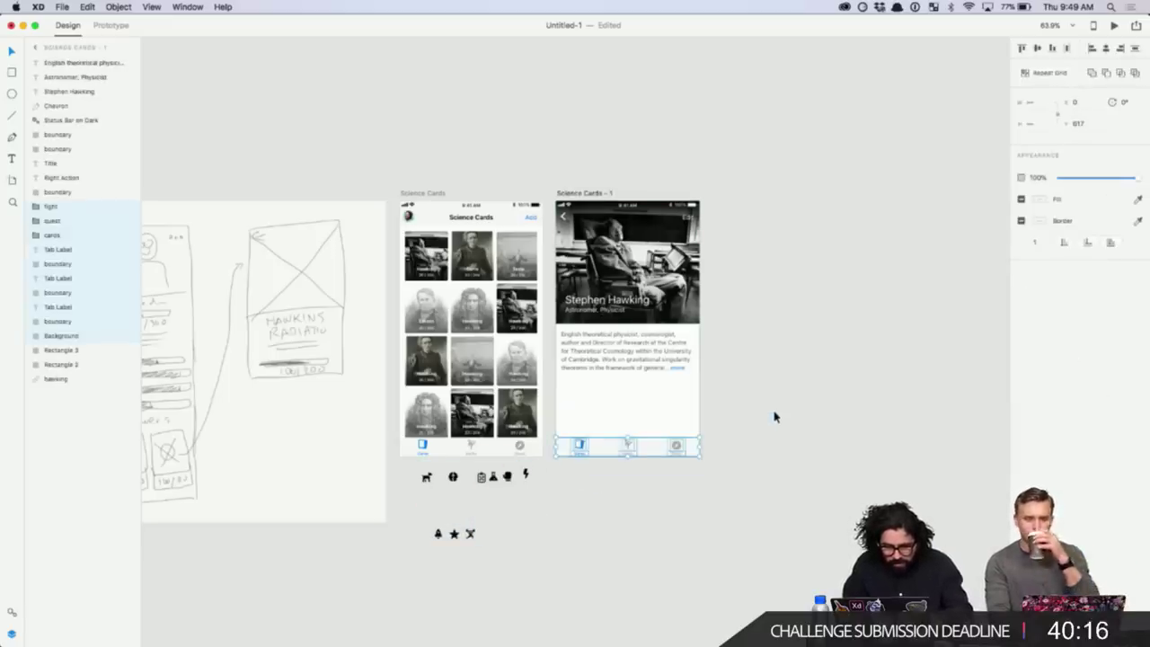
left_click_drag(678, 446, 687, 568)
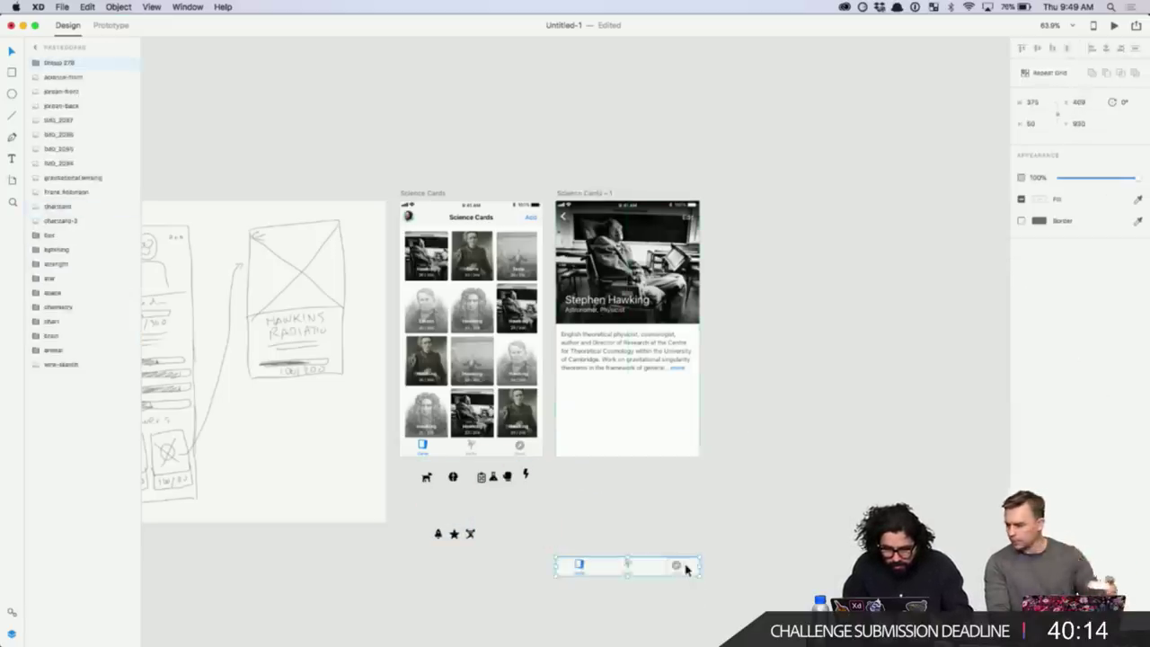
- Extend the Hawking detail artboard downward to a height of about 1340, past the tab bar
scroll(685, 567, "down", 5)
left_click(678, 340)
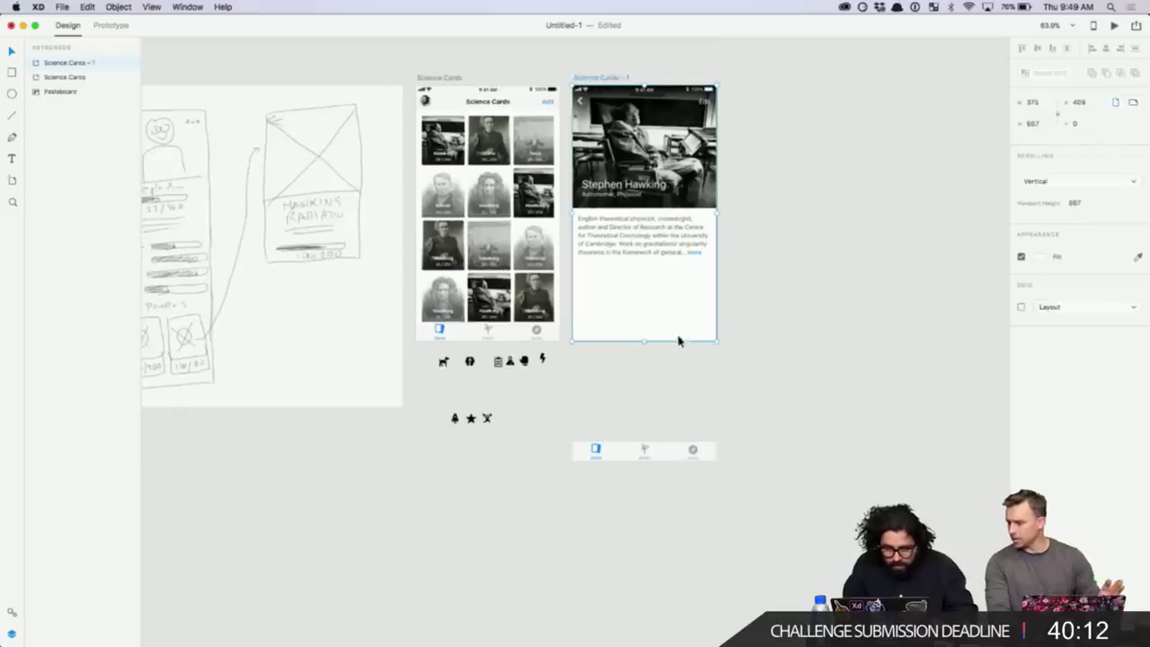
left_click_drag(644, 341, 650, 597)
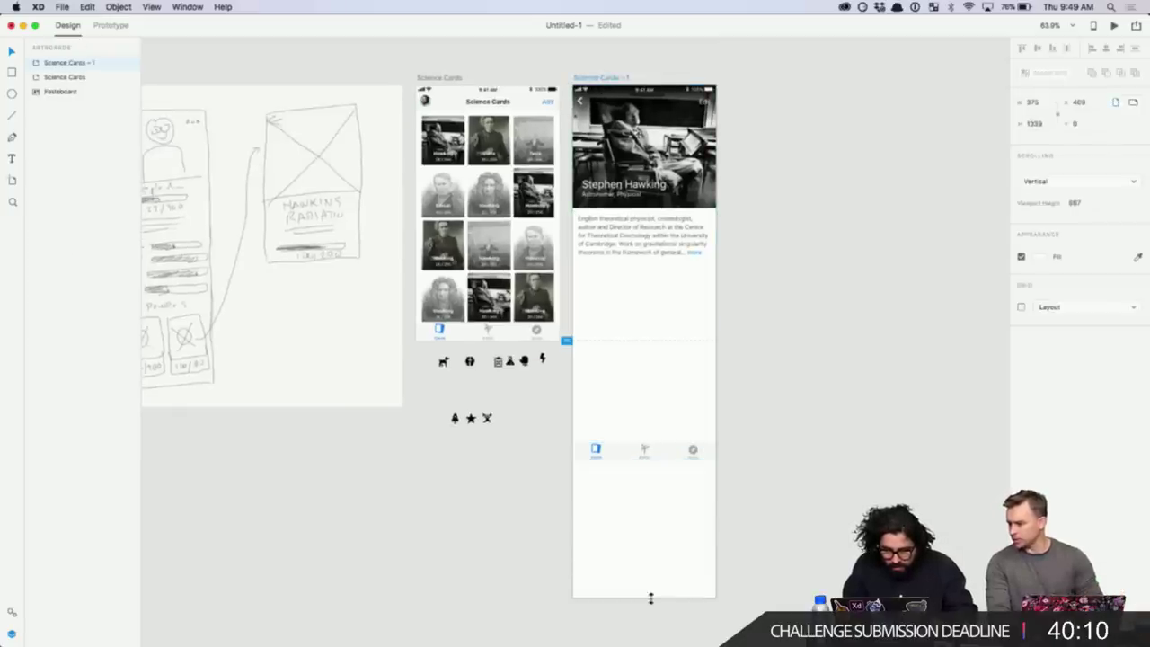
left_click(814, 326)
key("z")
left_click_drag(546, 208, 777, 476)
left_click(551, 562)
left_click_drag(604, 559, 606, 323)
key("ctrl+z")
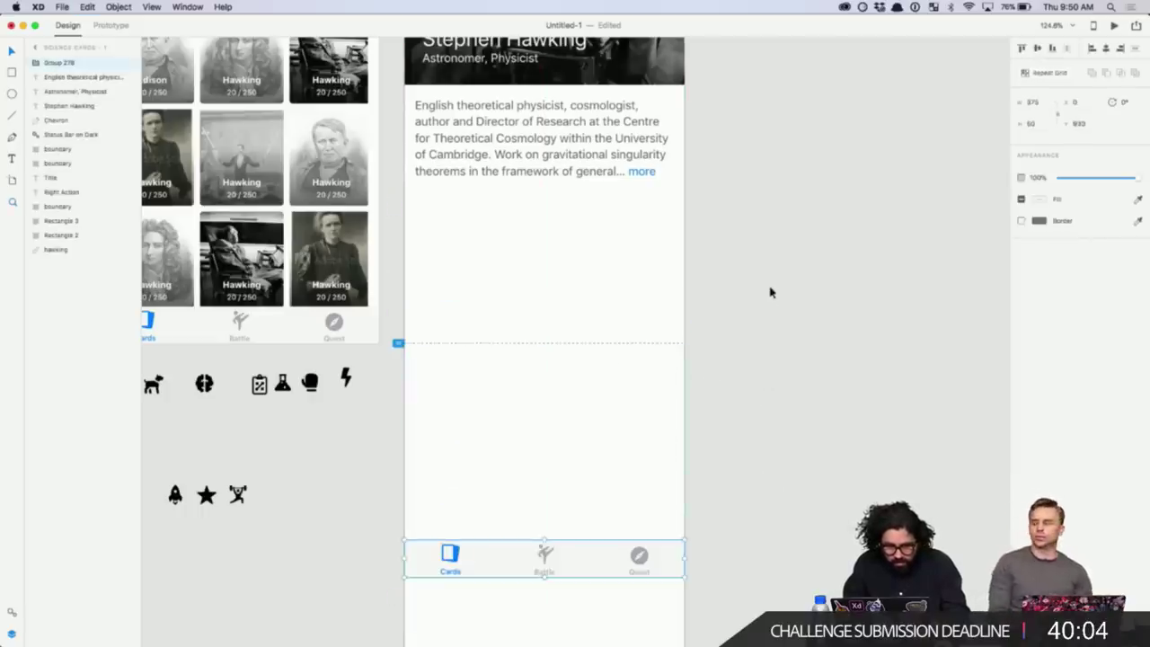
left_click(770, 290)
left_click(543, 158)
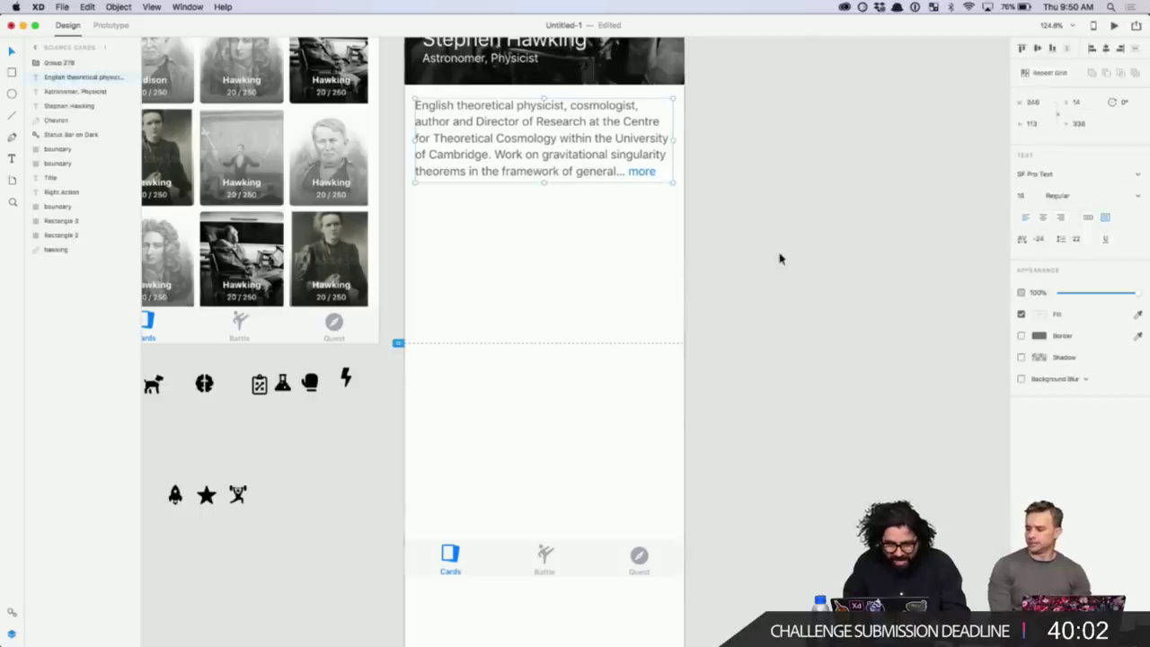
scroll(780, 258, "up", 5)
scroll(779, 259, "left", 4)
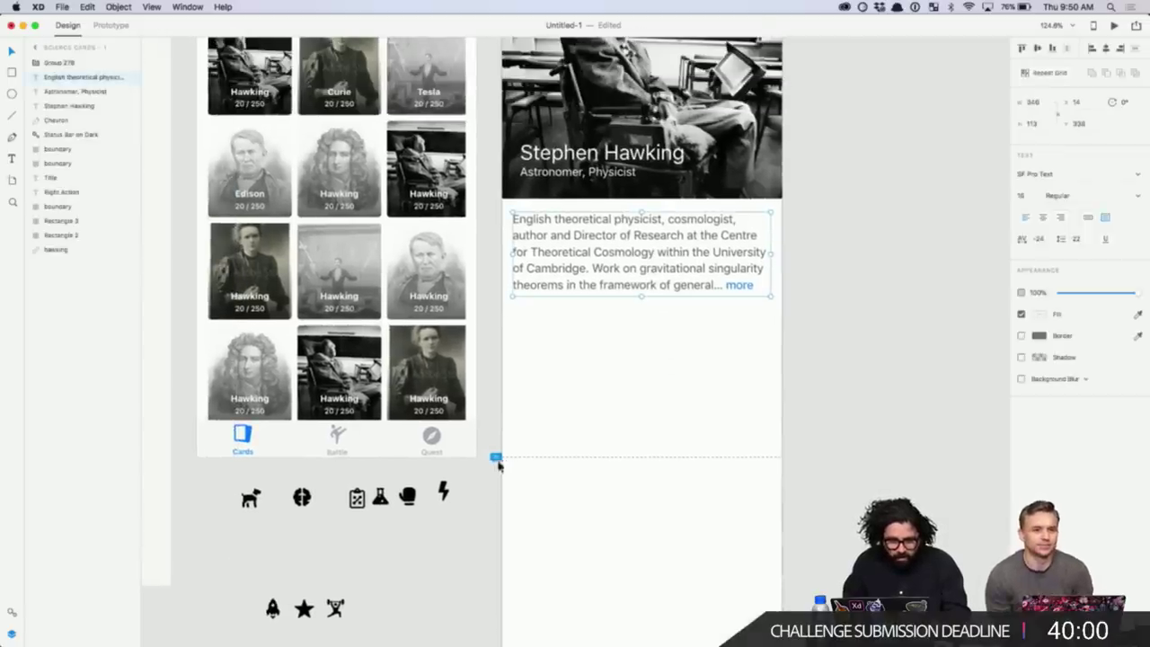
scroll(551, 444, "up", 7)
scroll(552, 444, "right", 4)
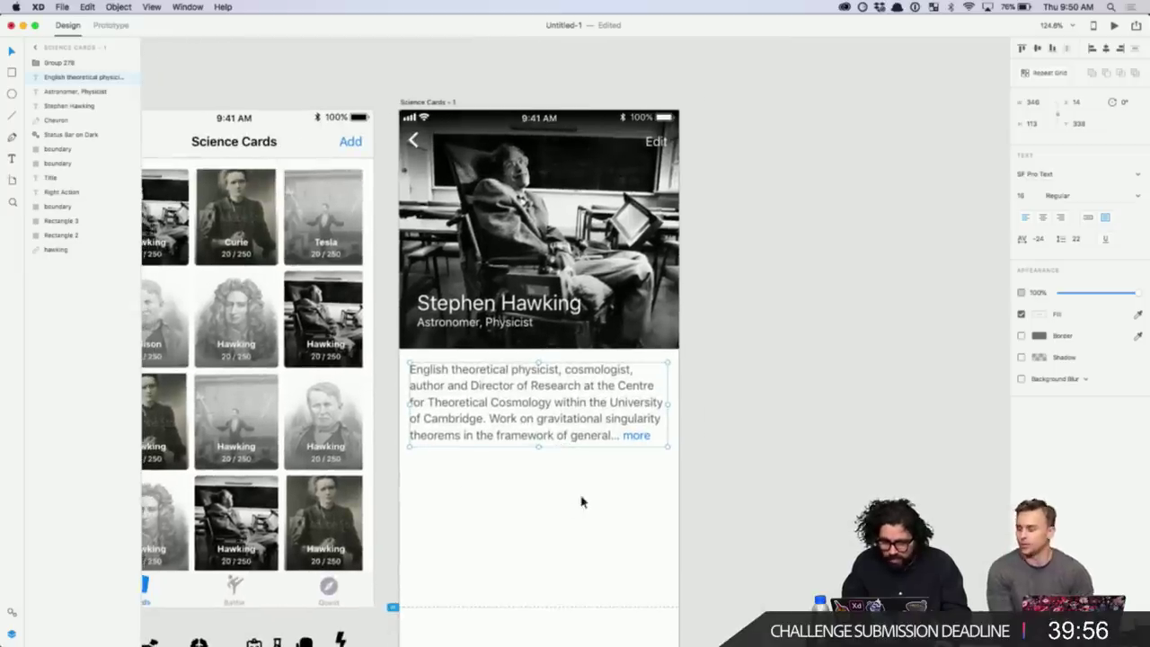
left_click(763, 420)
left_click(596, 405)
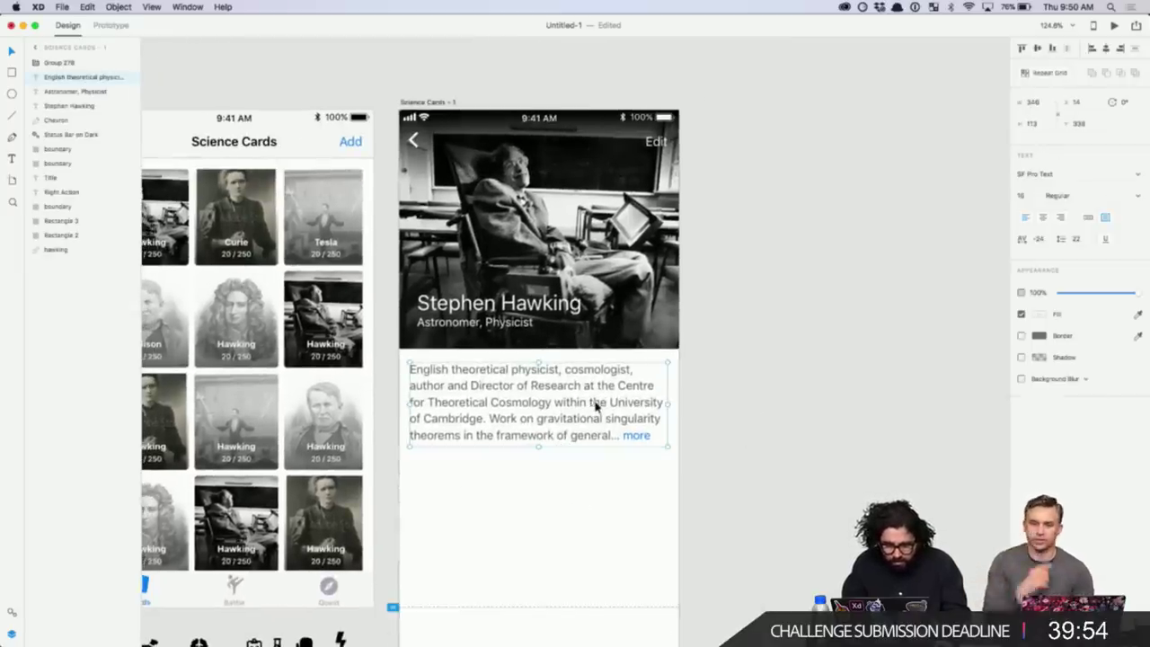
- Add a "Stats" text label beneath the description on the detail artboard and set its weight to Bold
scroll(829, 357, "down", 4)
scroll(829, 357, "left", 3)
scroll(829, 357, "down", 1)
left_click(829, 358)
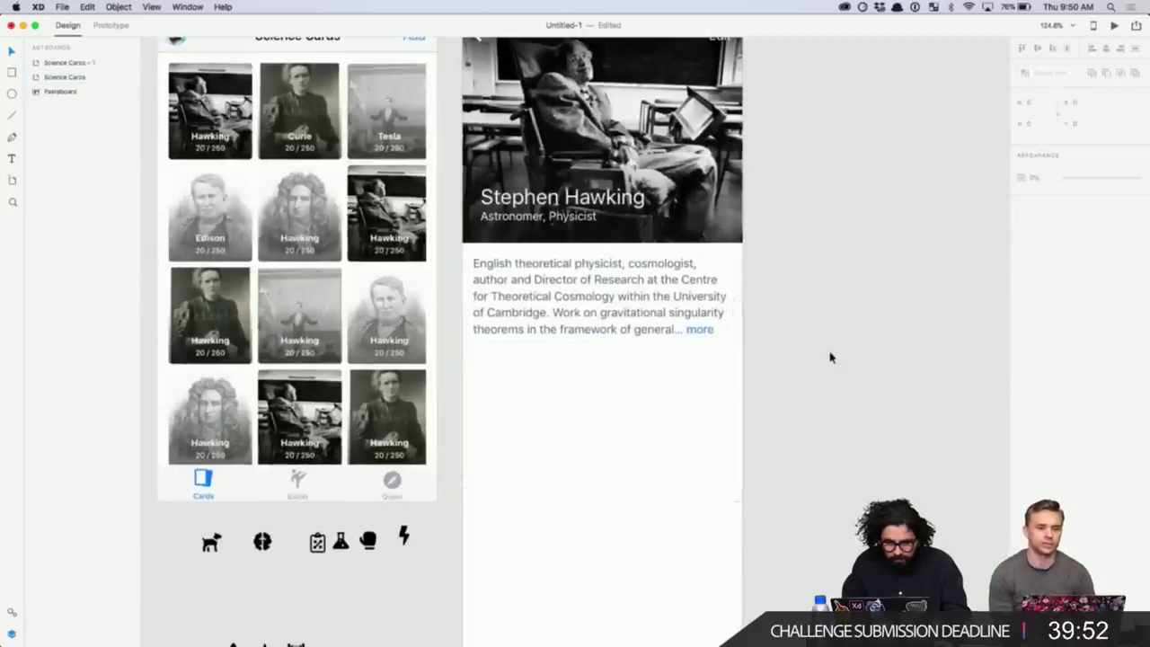
key("t")
left_click(506, 353)
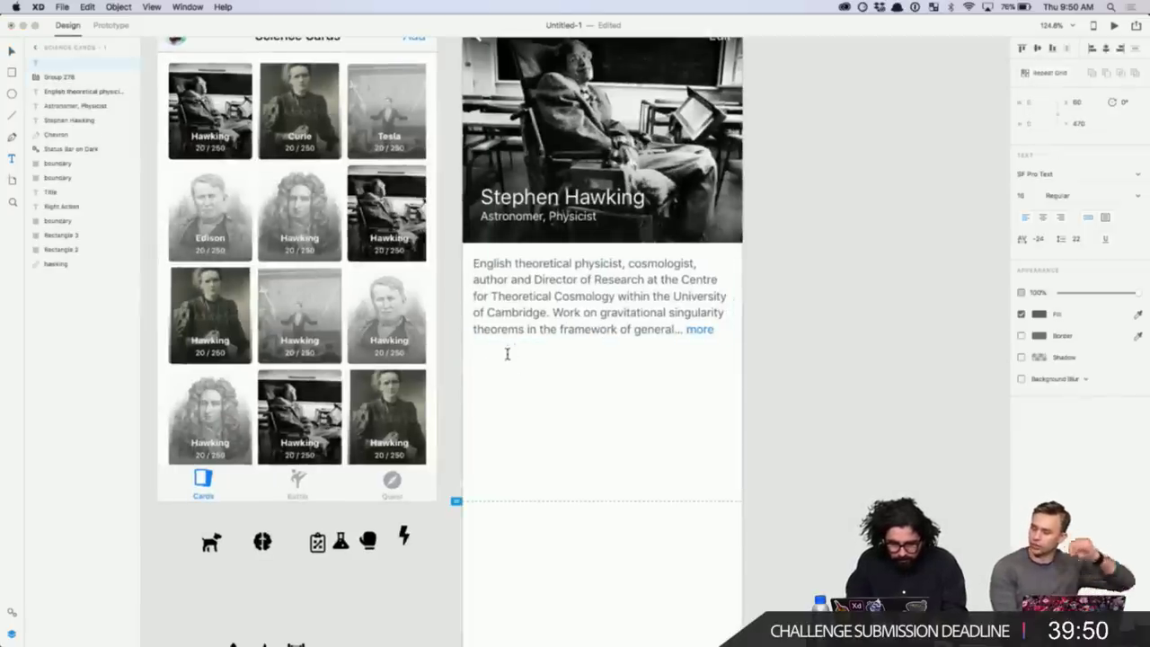
type("Stats")
key("Escape")
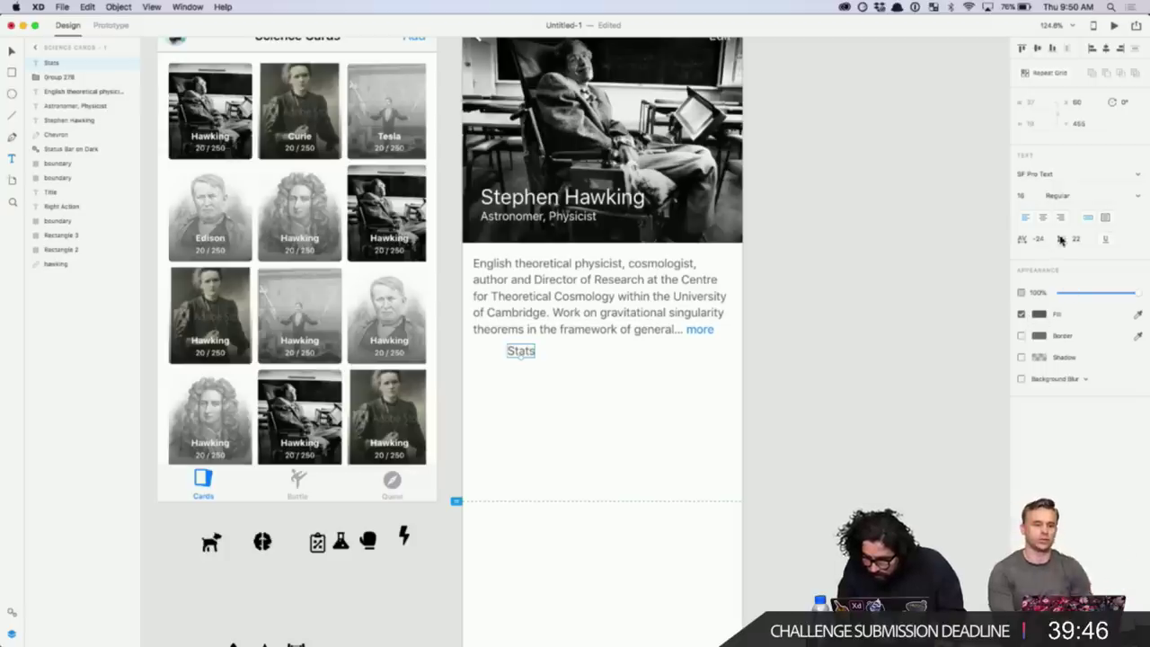
left_click(1138, 196)
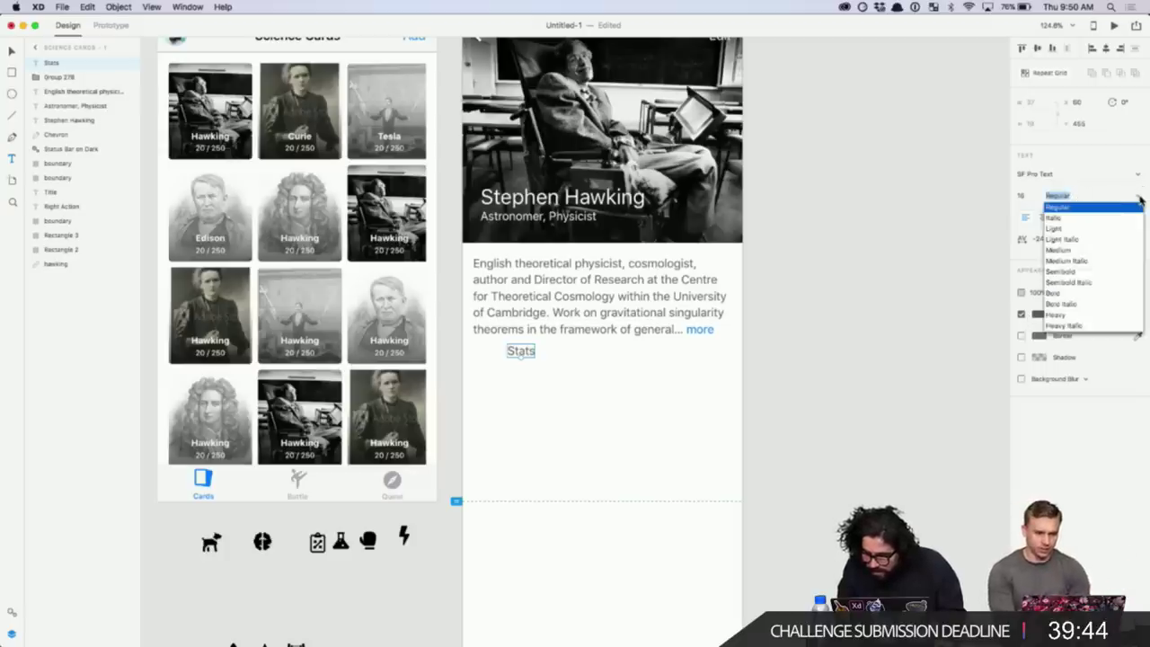
left_click(1082, 293)
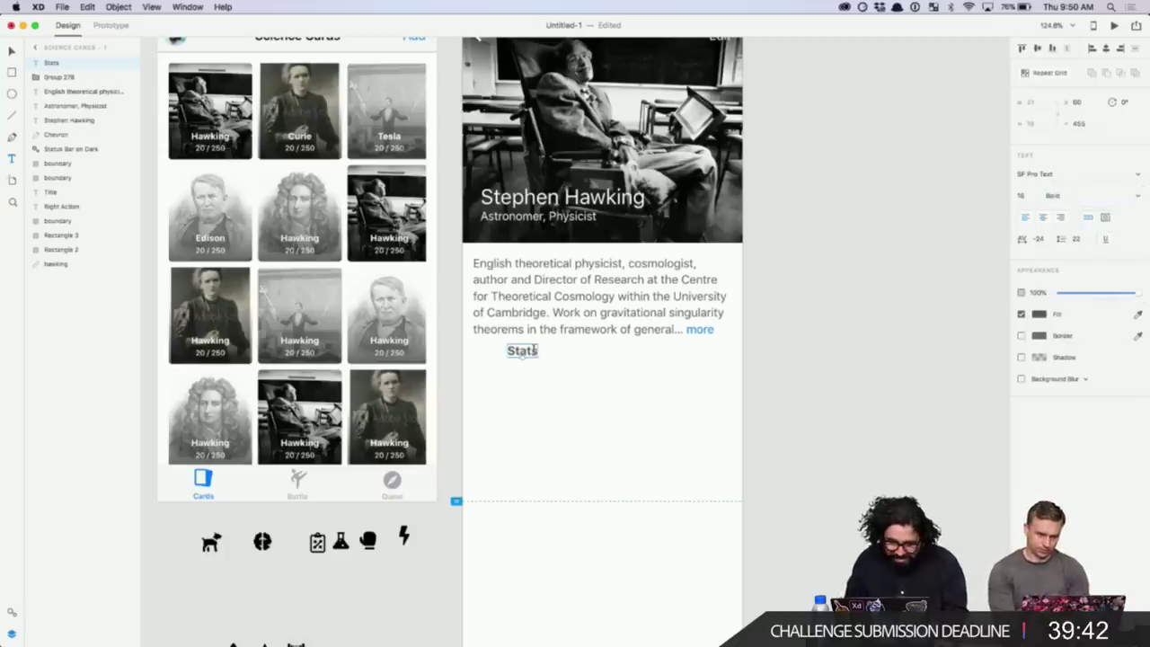
- Move the Stats label under the start of the description, at about X 12
left_click_drag(525, 359, 467, 377)
key("Right")
key("Right")
key("Right")
key("Right")
key("Right")
key("Right")
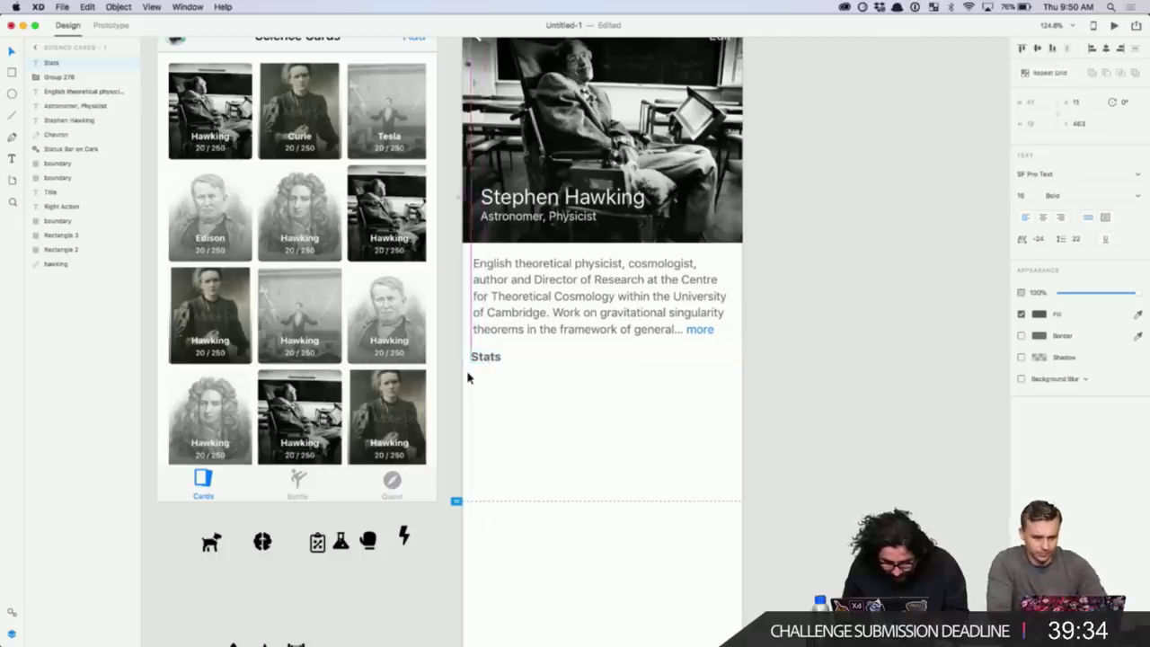
- Align the left edges of the Stats label and the description text box
left_click(492, 327, "shift")
key("alt")
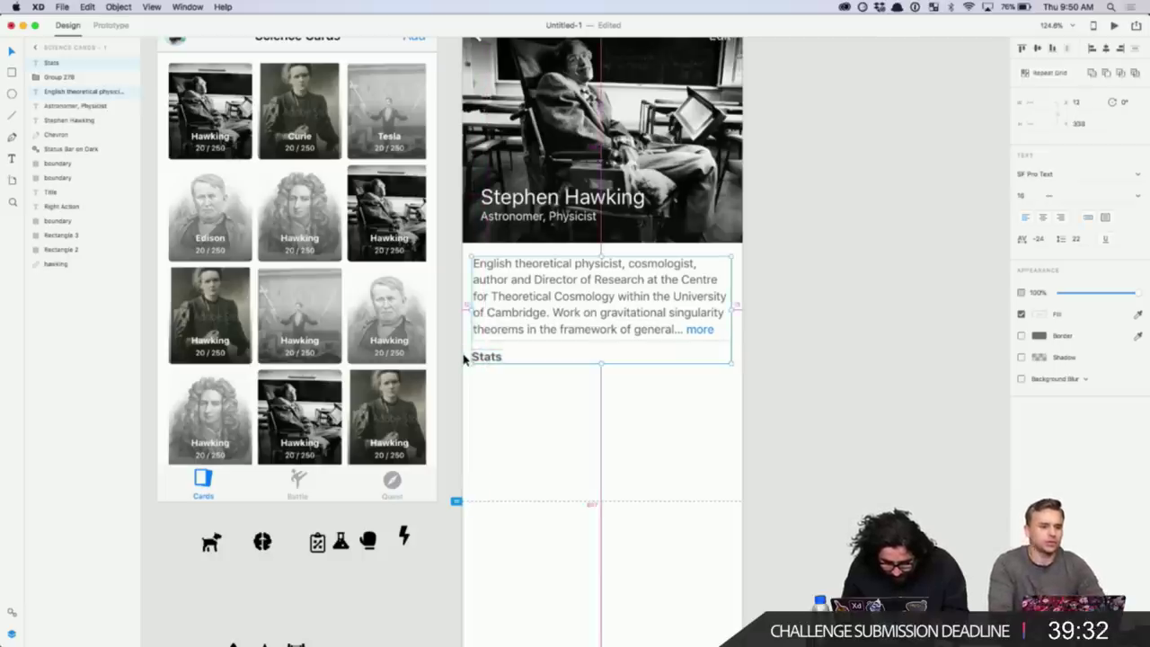
left_click_drag(463, 359, 464, 360)
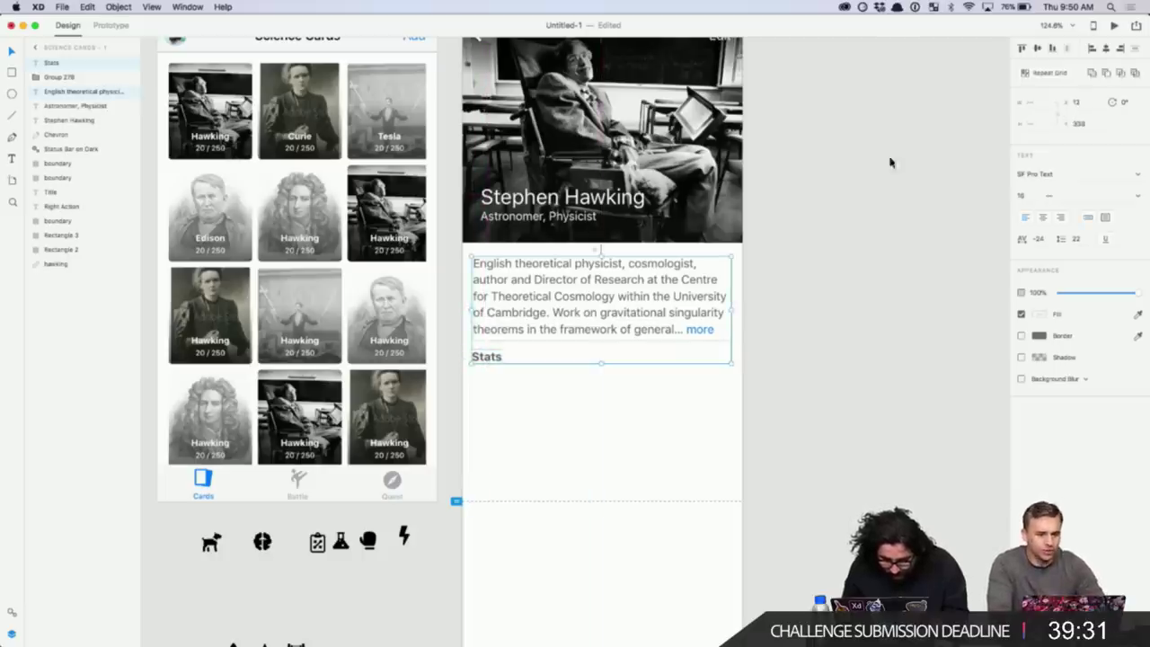
left_click(1091, 48)
left_click(814, 289)
- Shift the description and the Stats label right together to X 16
left_click(611, 282)
key("alt")
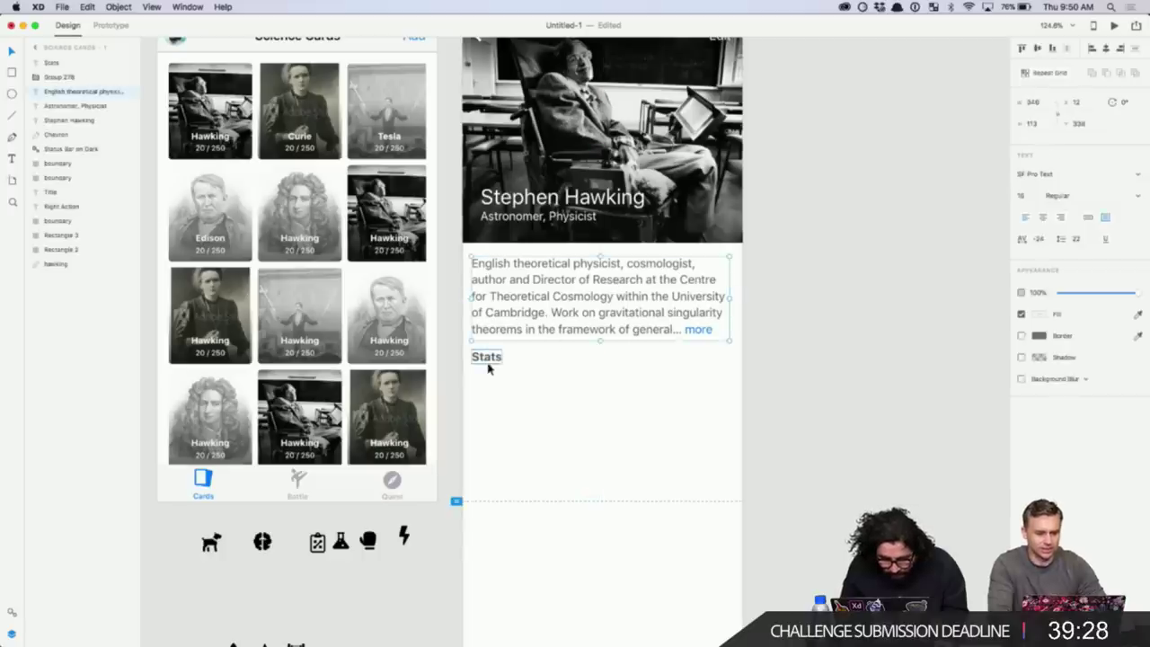
left_click(487, 358, "shift")
key("Right")
key("Right")
key("Right")
key("Right")
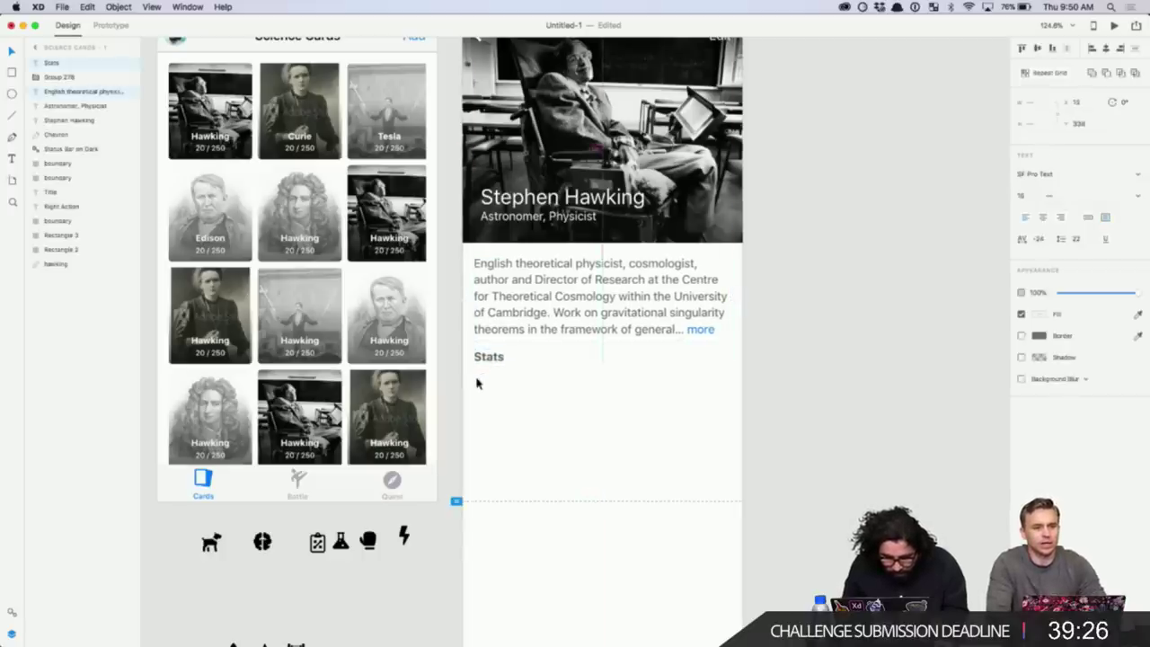
- Narrow the description's text box to a width of 343, keeping its left edge in place
left_click(836, 336)
left_click(680, 325)
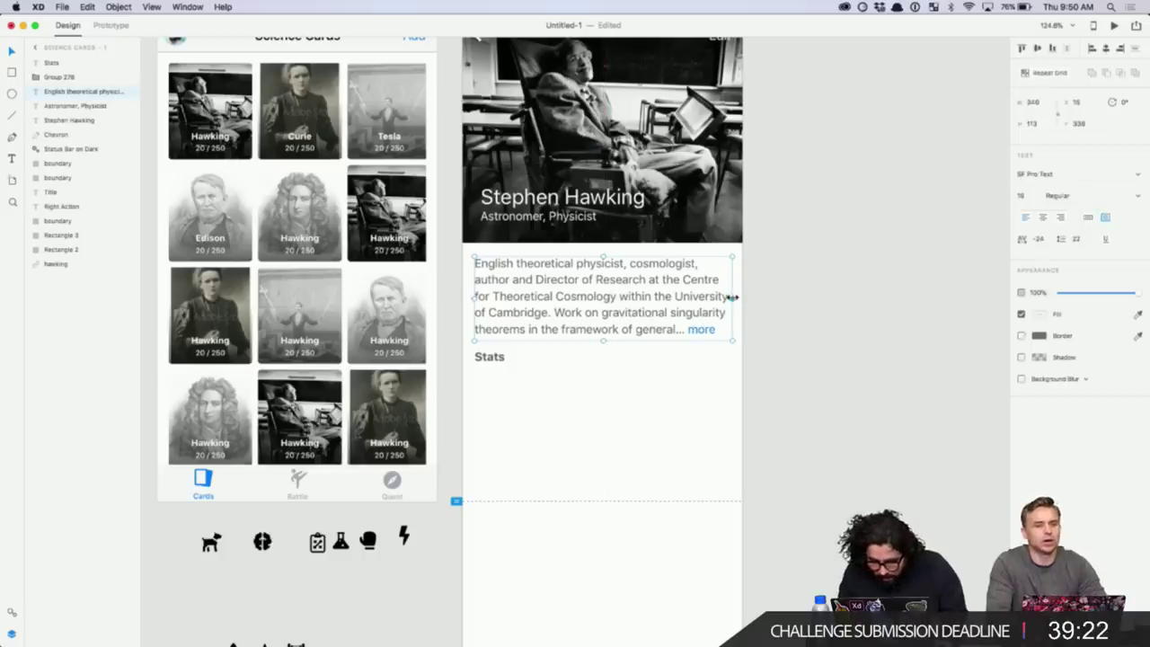
left_click_drag(728, 297, 736, 331)
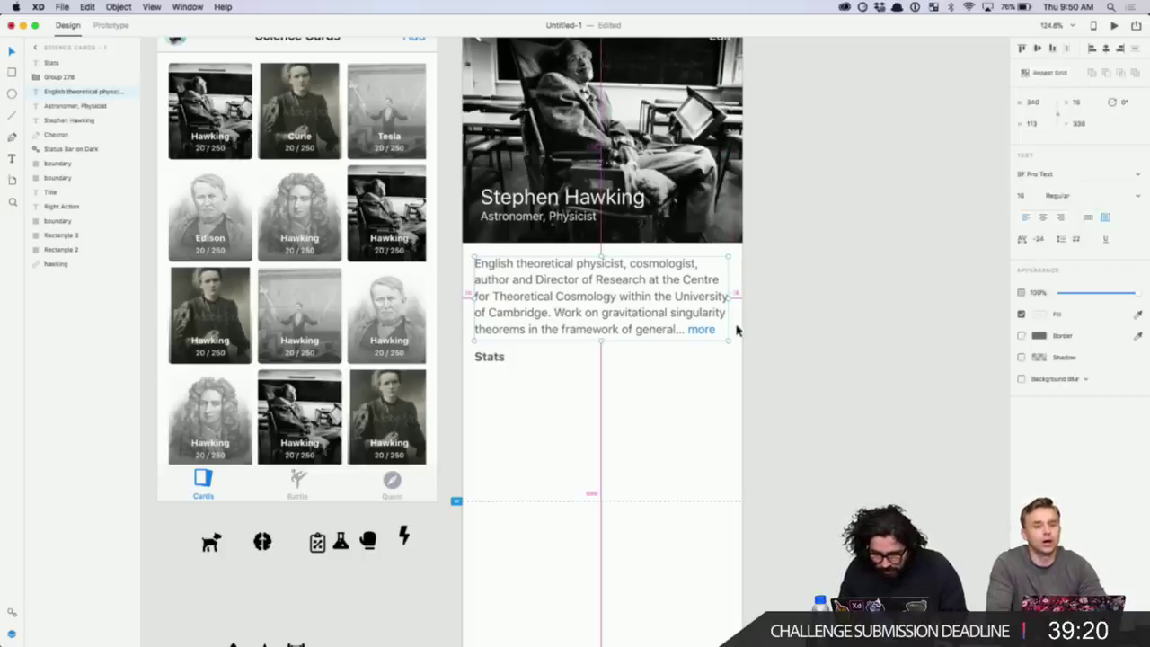
scroll(728, 298, "up", 5)
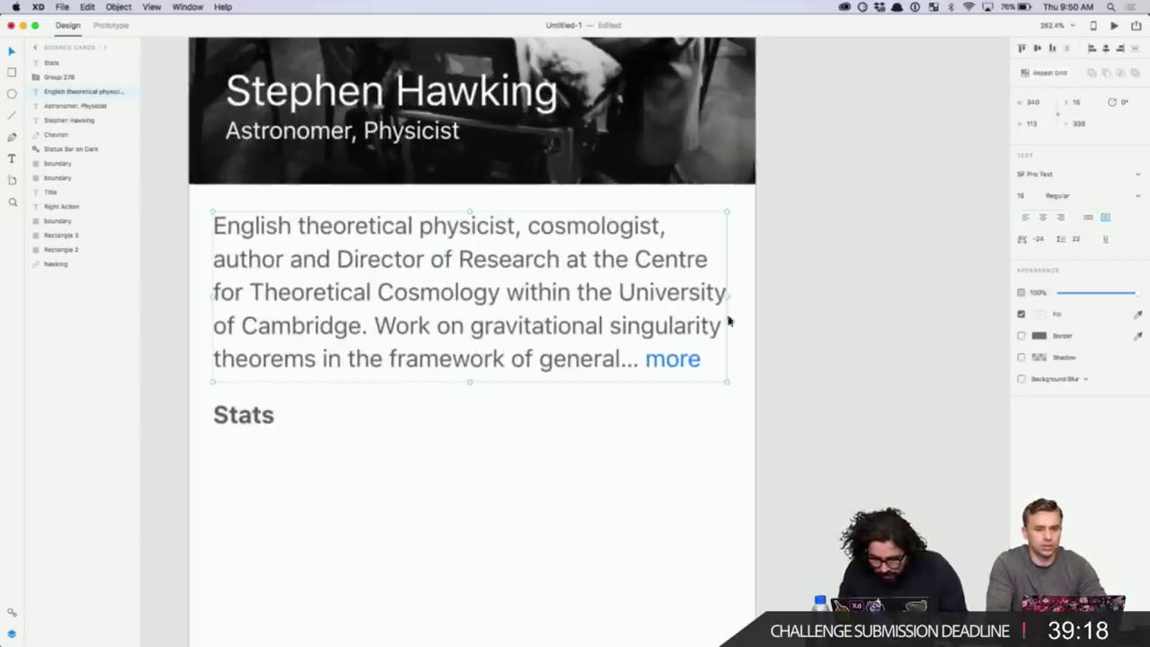
scroll(836, 255, "up", 1)
scroll(836, 255, "up", 5)
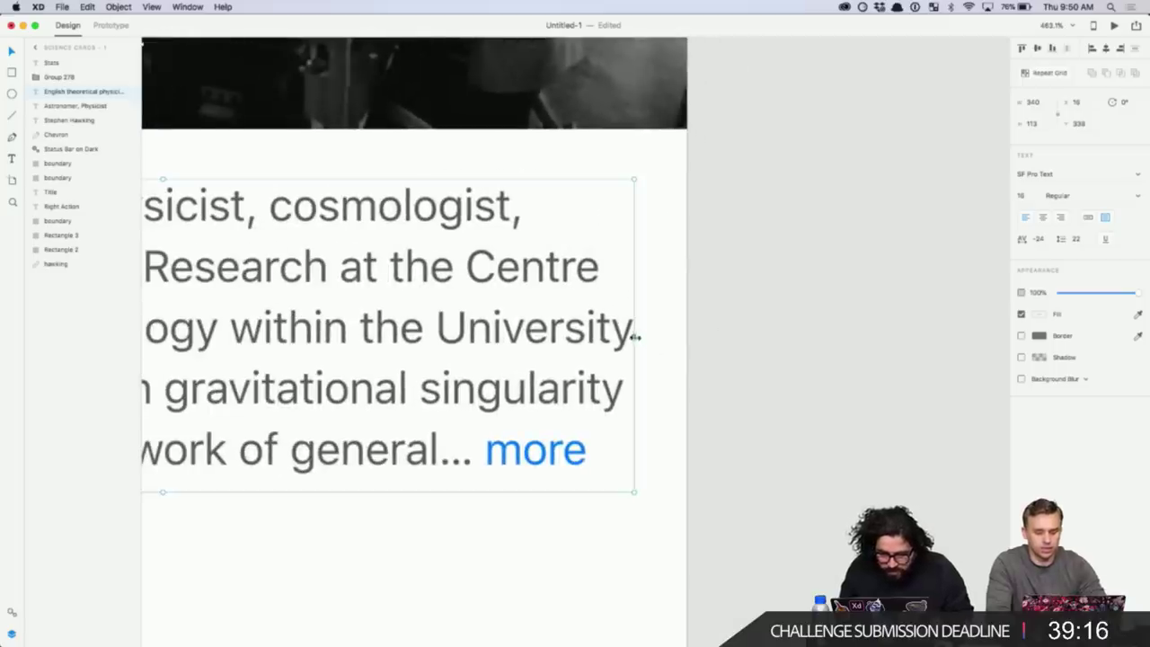
mouse_move(635, 334)
left_mouse_down()
mouse_move(672, 351)
mouse_move(644, 335)
left_mouse_up()
scroll(661, 334, "down", 5)
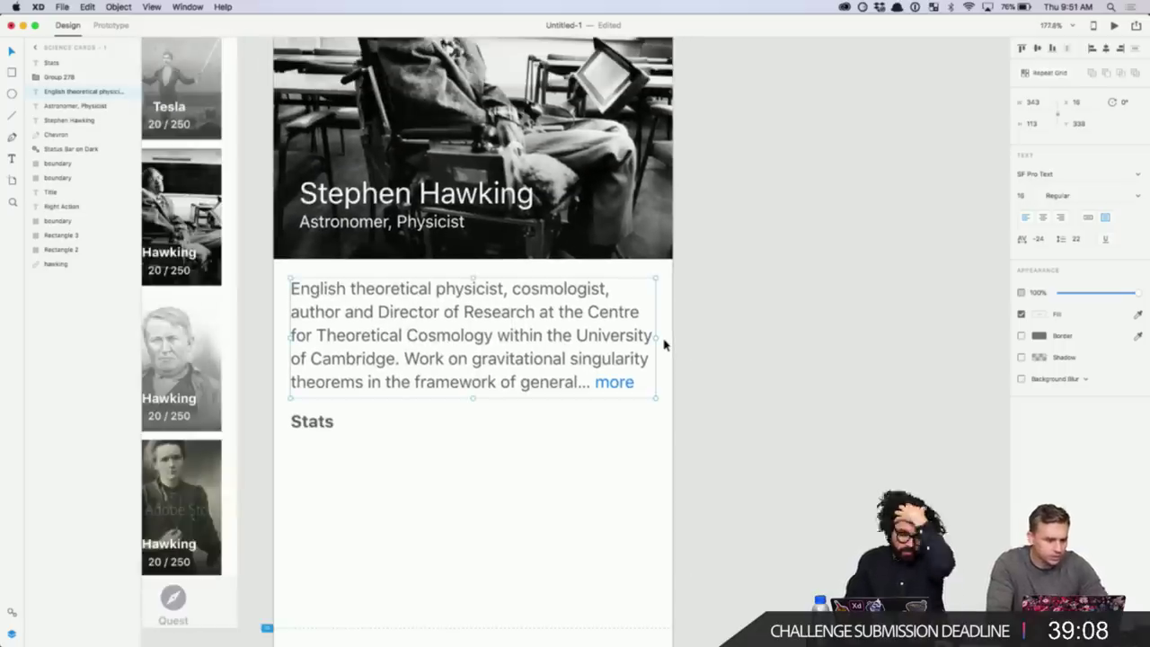
- Move the Stats label down to Y 477 to widen the gap below the description
left_click(755, 353)
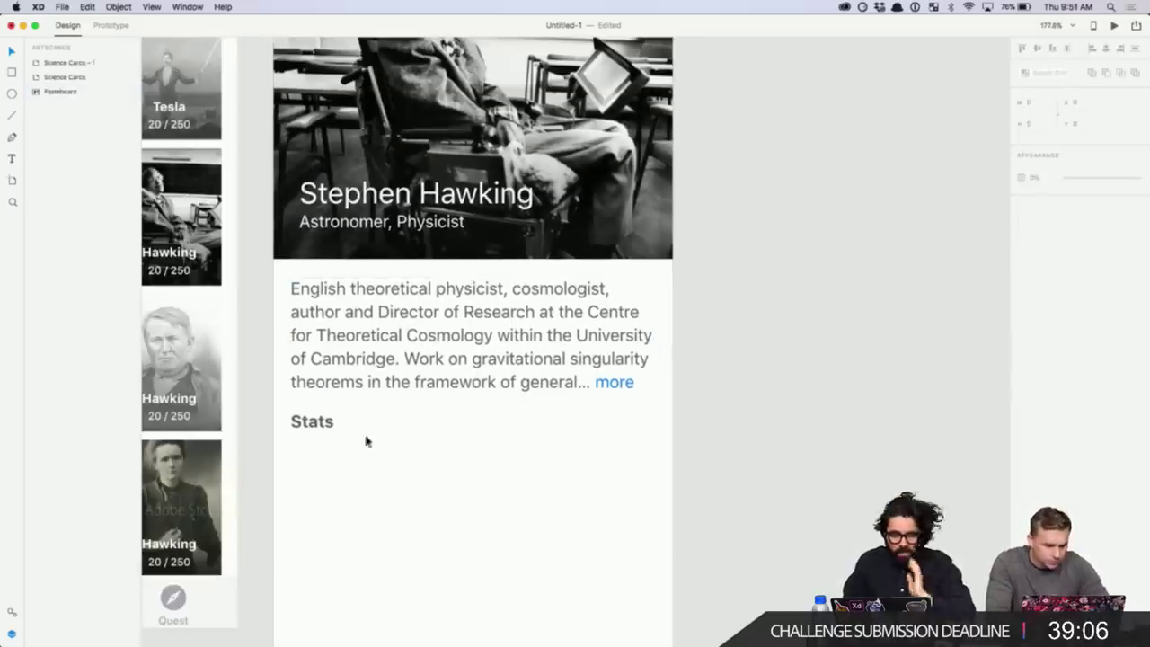
left_click(324, 422)
key("Down")
key("Down")
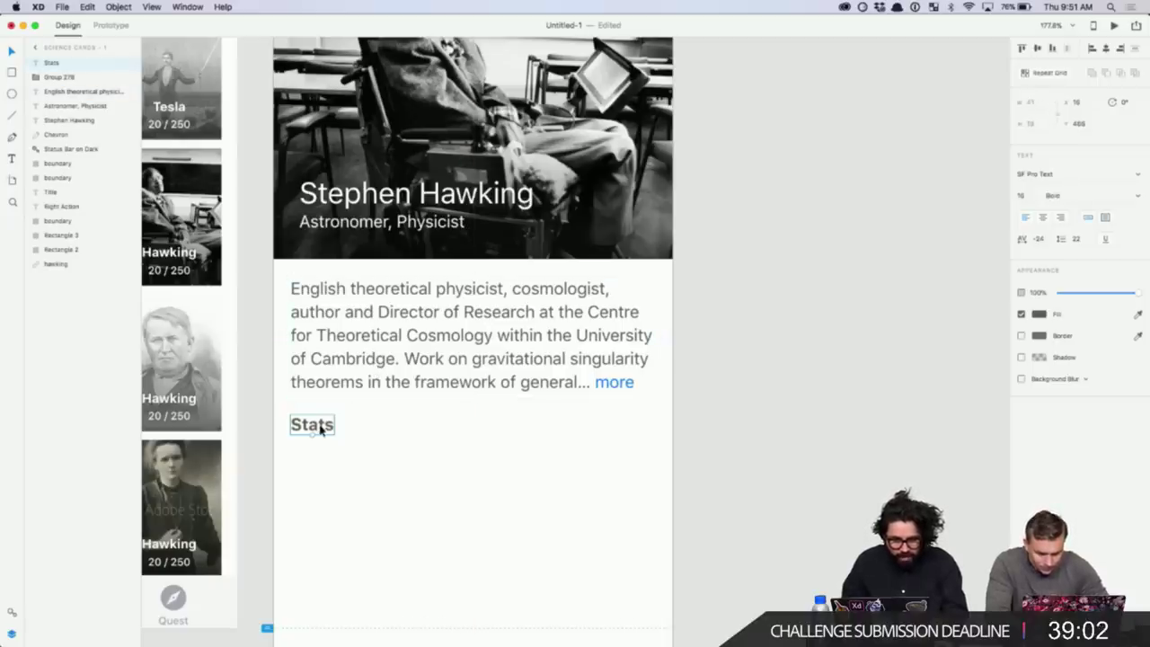
key("Down")
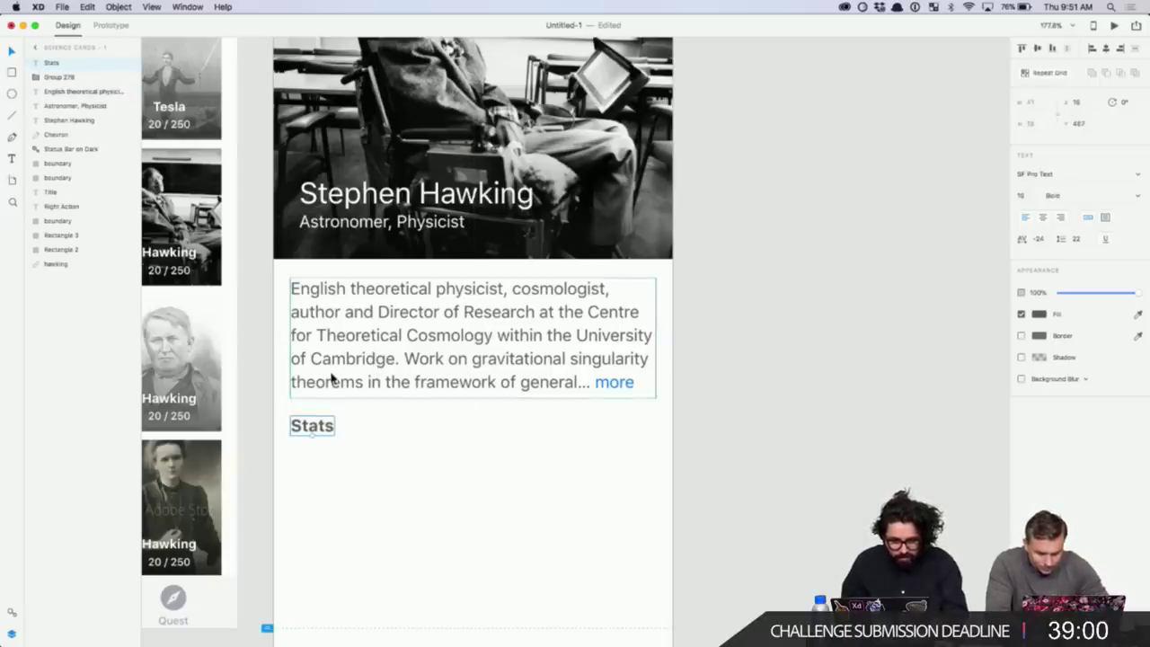
key("shift+Down")
scroll(332, 377, "down", 4)
scroll(332, 377, "left", 3)
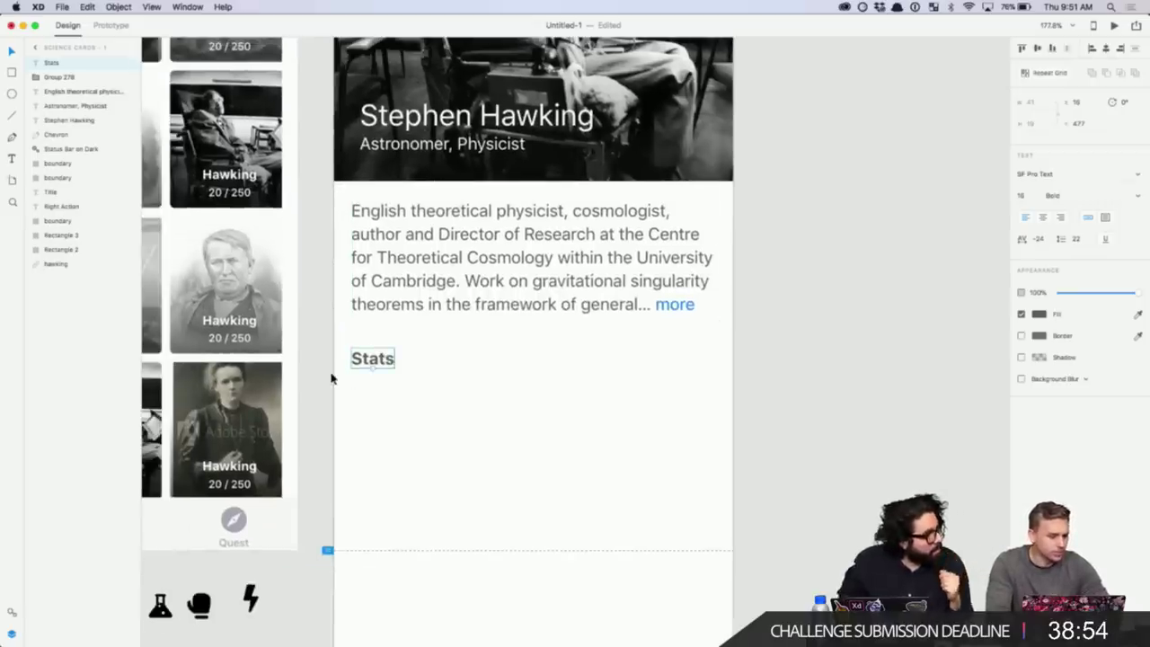
- Shift the description and the Stats label up together by 2, placing the description at Y 336
left_click(569, 304, "shift")
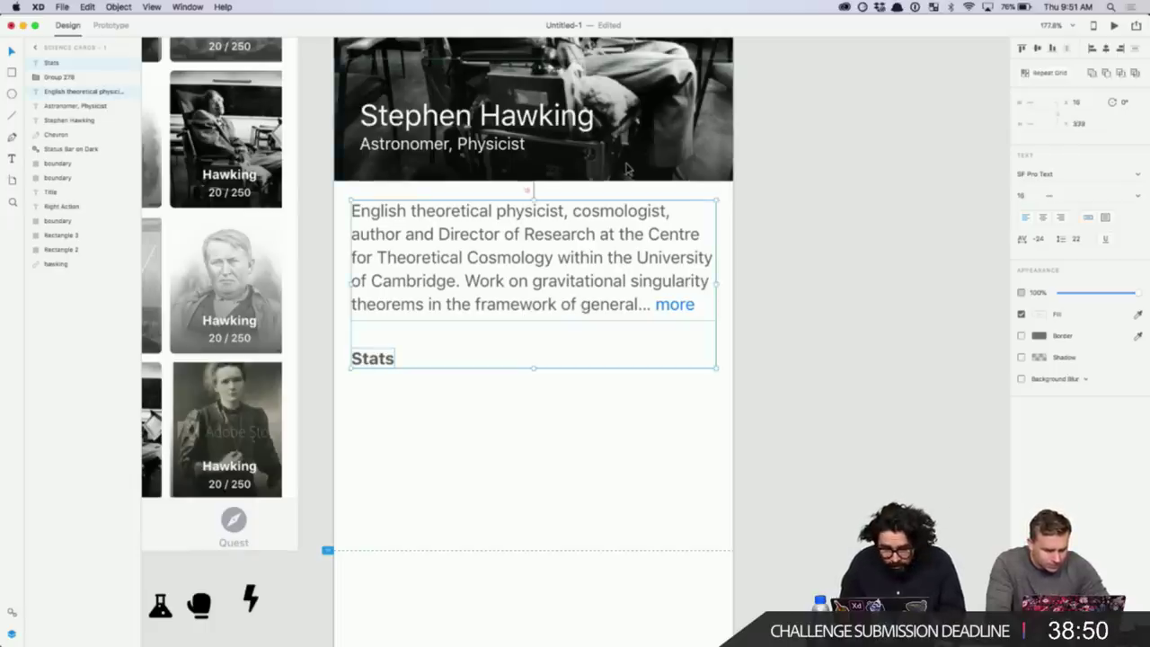
key("Up")
key("Up")
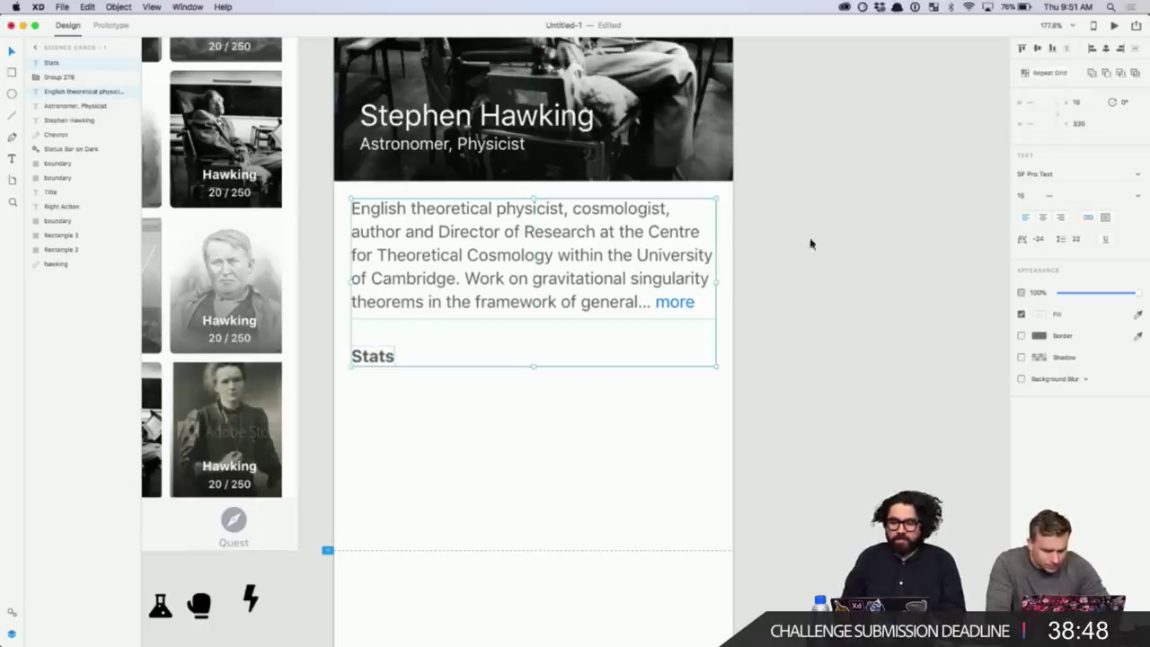
left_click(826, 232)
scroll(705, 307, "down", 2)
left_click(617, 243)
key("alt")
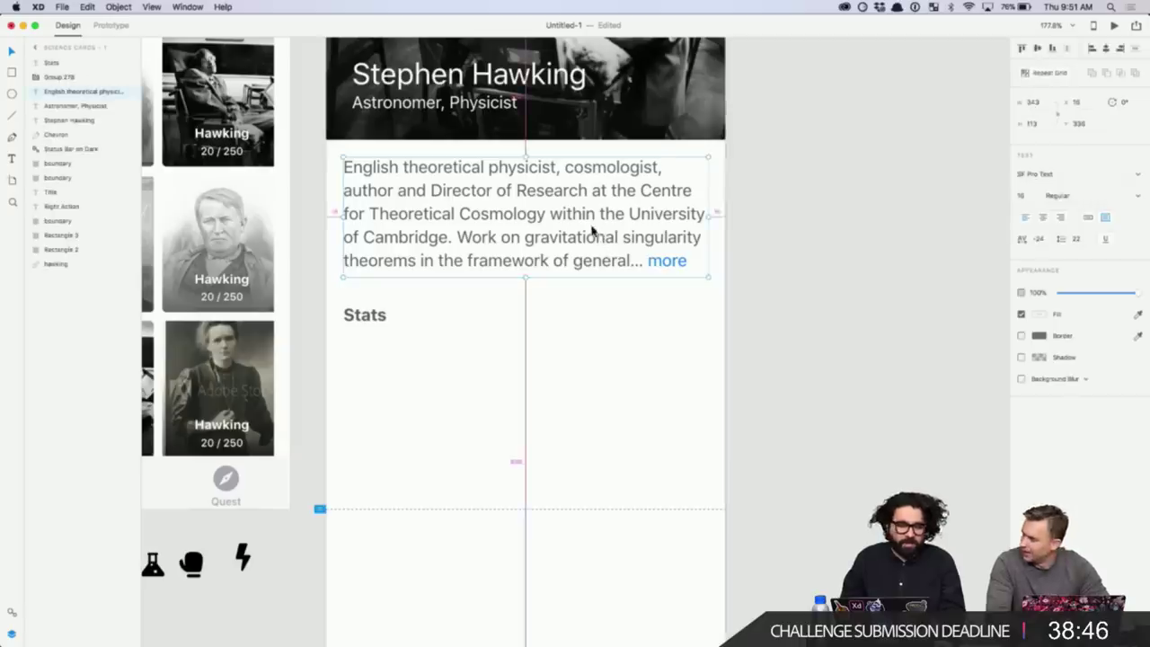
left_click_drag(593, 232, 615, 411)
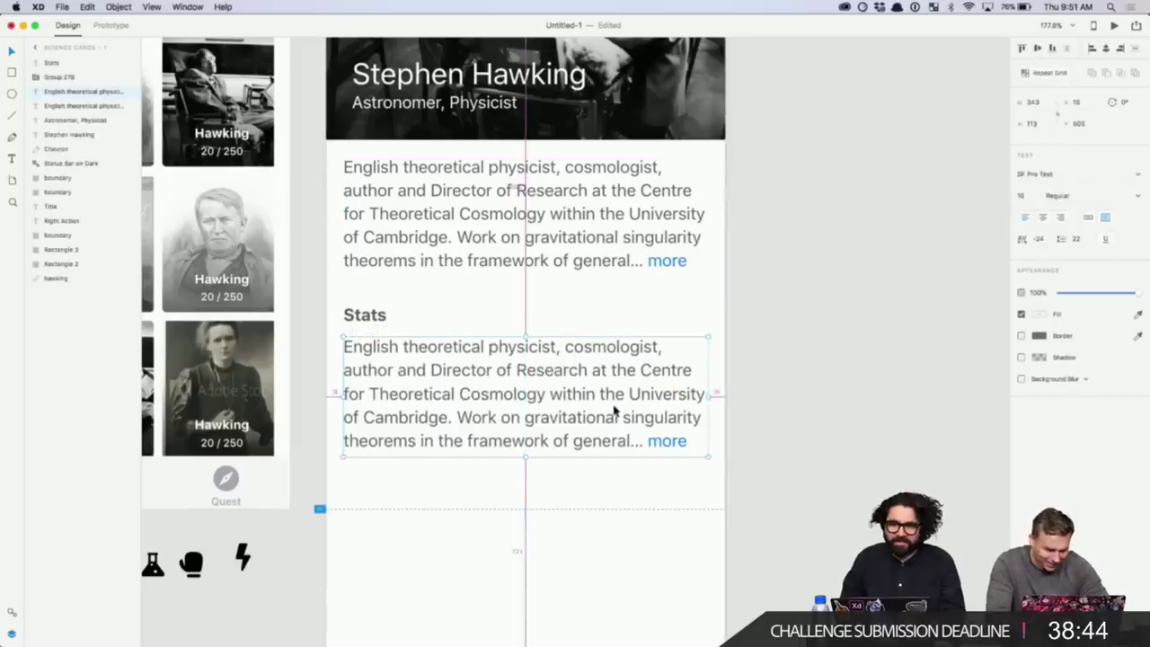
left_click(867, 344)
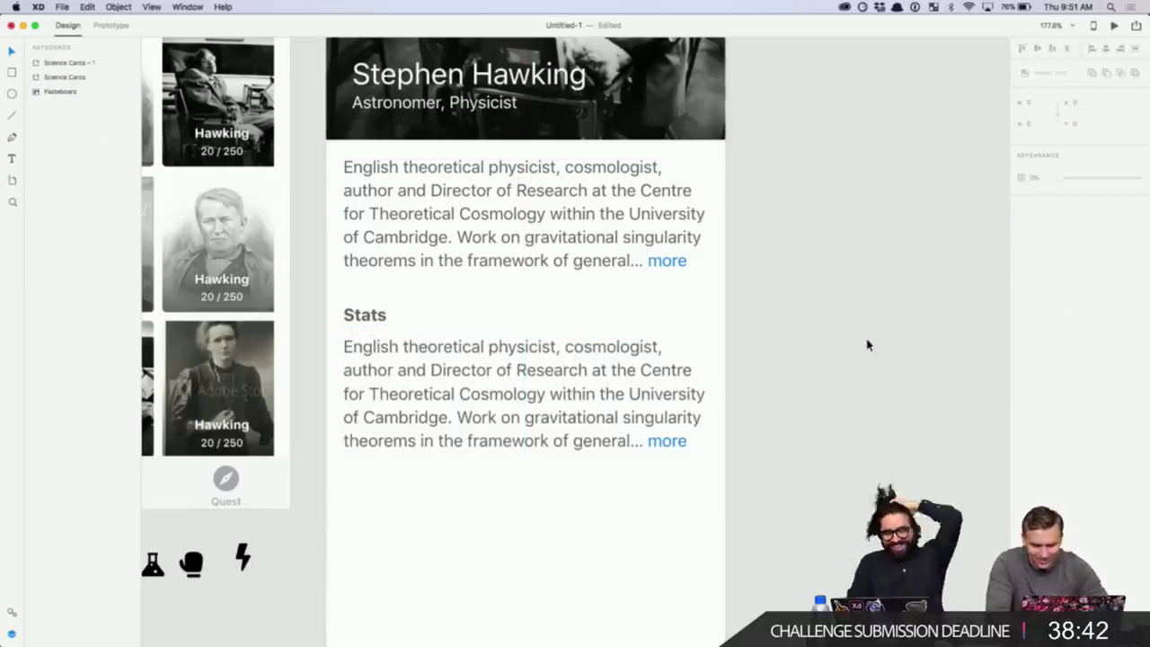
left_click(544, 384)
scroll(508, 381, "down", 3)
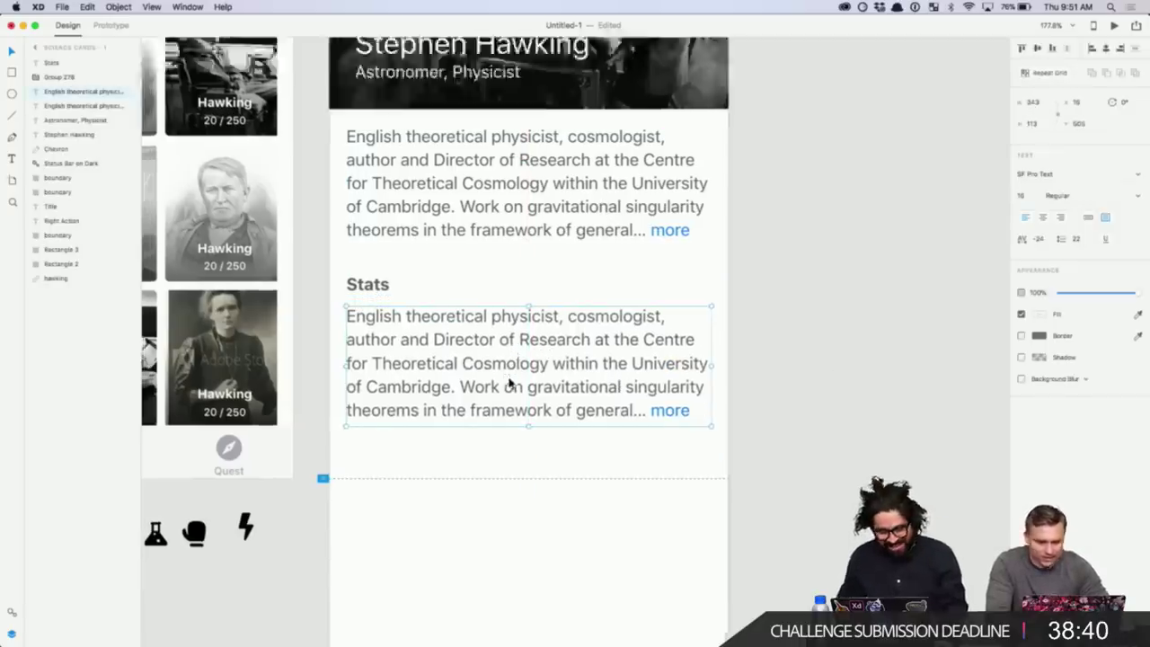
double_click(482, 280)
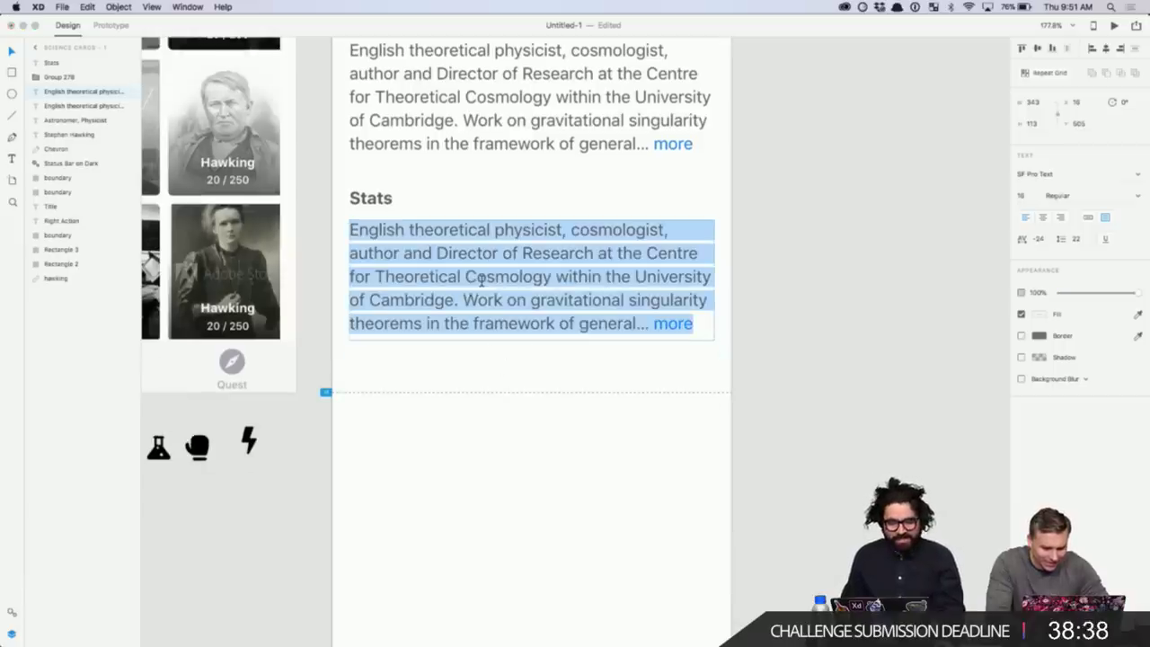
key("Escape")
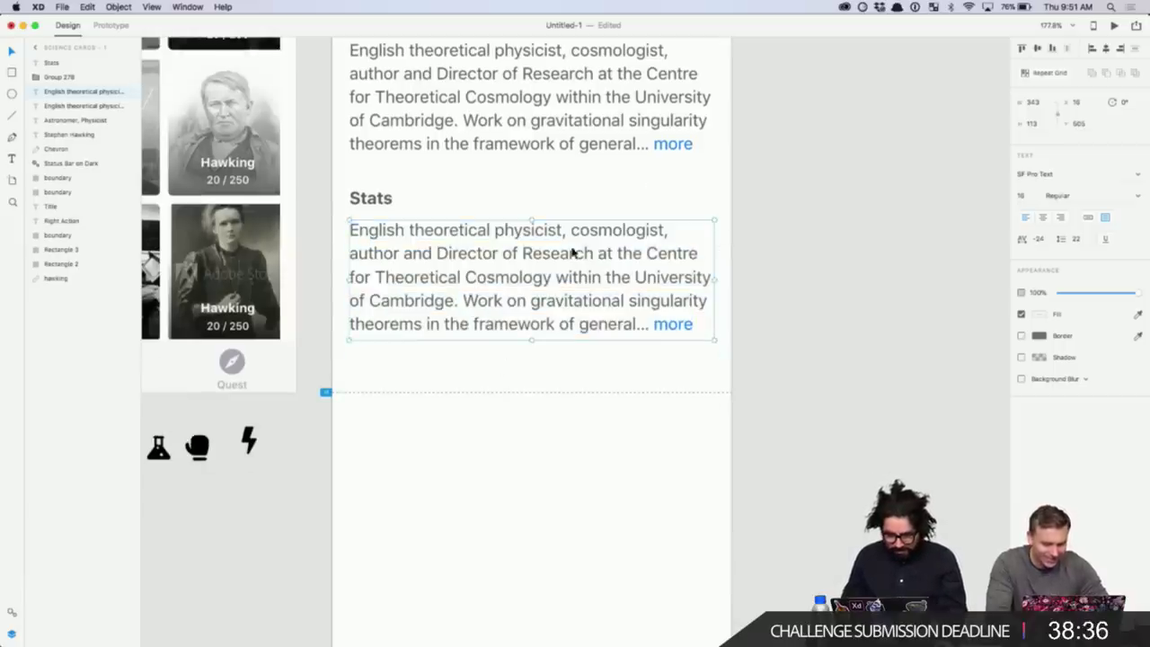
key("BackSpace")
- Duplicate the Stats label directly beneath the original, at about Y 505, and select the copy
left_click_drag(377, 200, 378, 236, "alt")
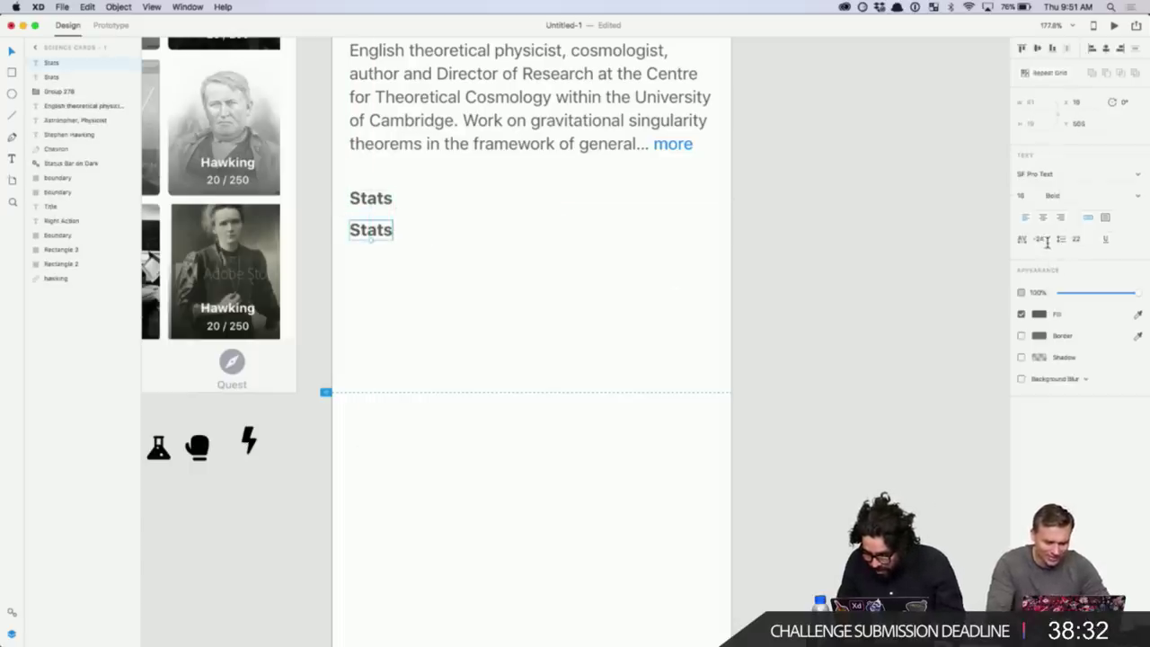
left_click(1029, 194)
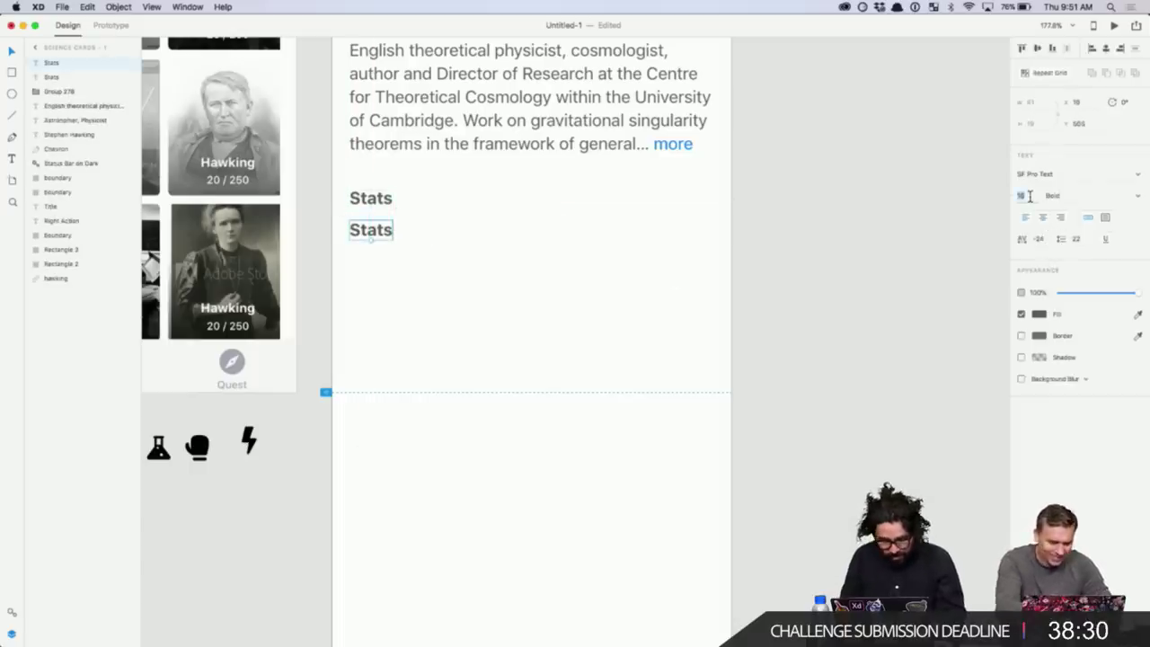
left_click(907, 246)
left_click(364, 229)
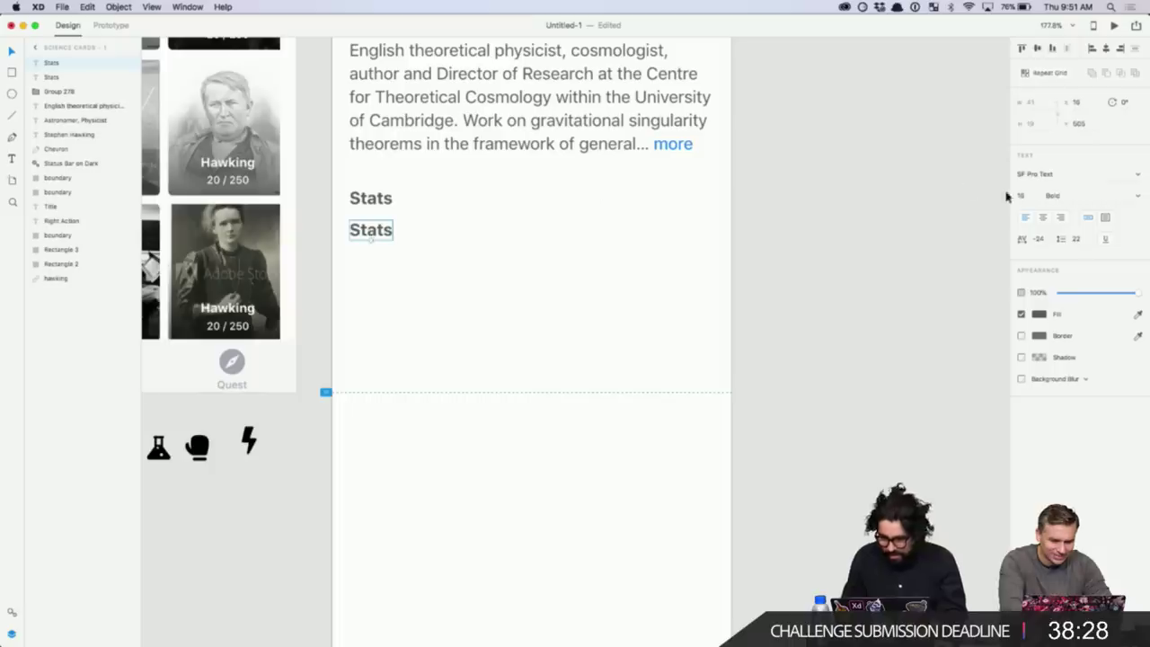
- Set the font weight of the duplicated Stats label to Regular and deselect it
left_click(1146, 195)
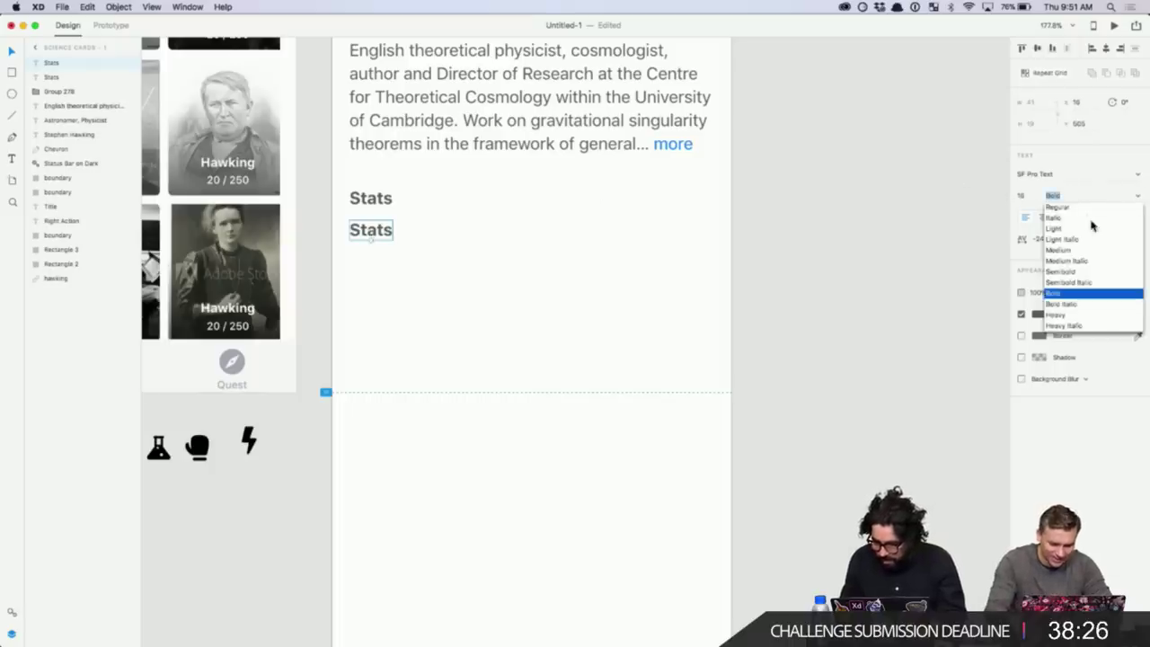
left_click(1088, 226)
left_click(796, 276)
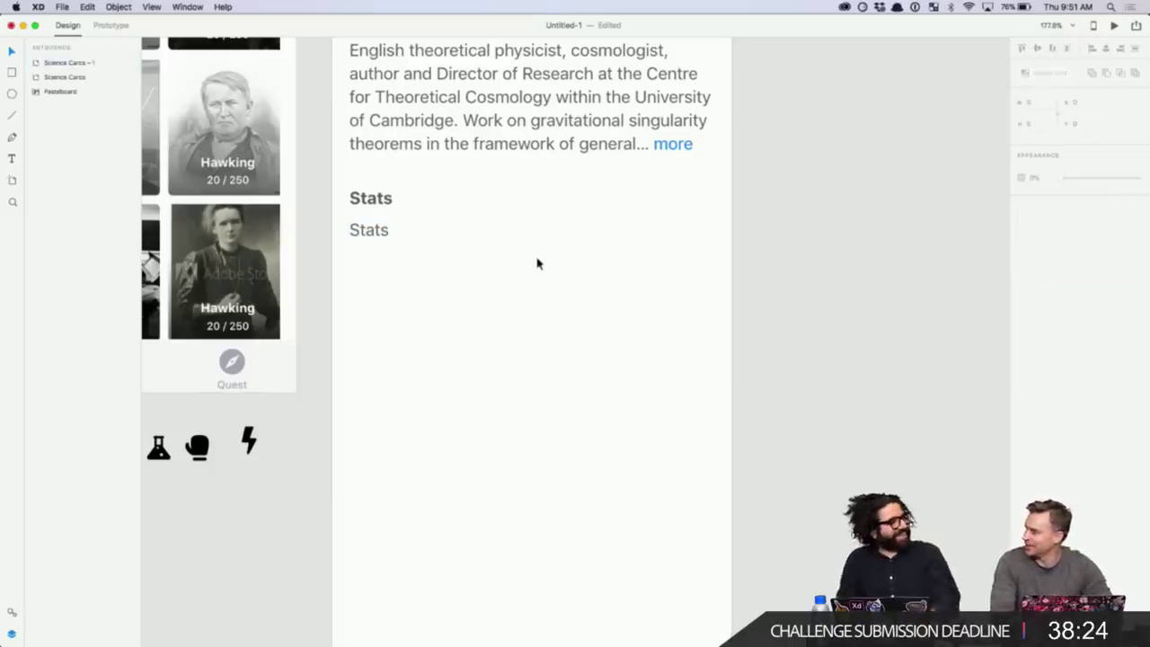
- Switch to the Science Battle App document in Chrome and copy the subject list from Physics through Medicine
mouse_move(590, 643)
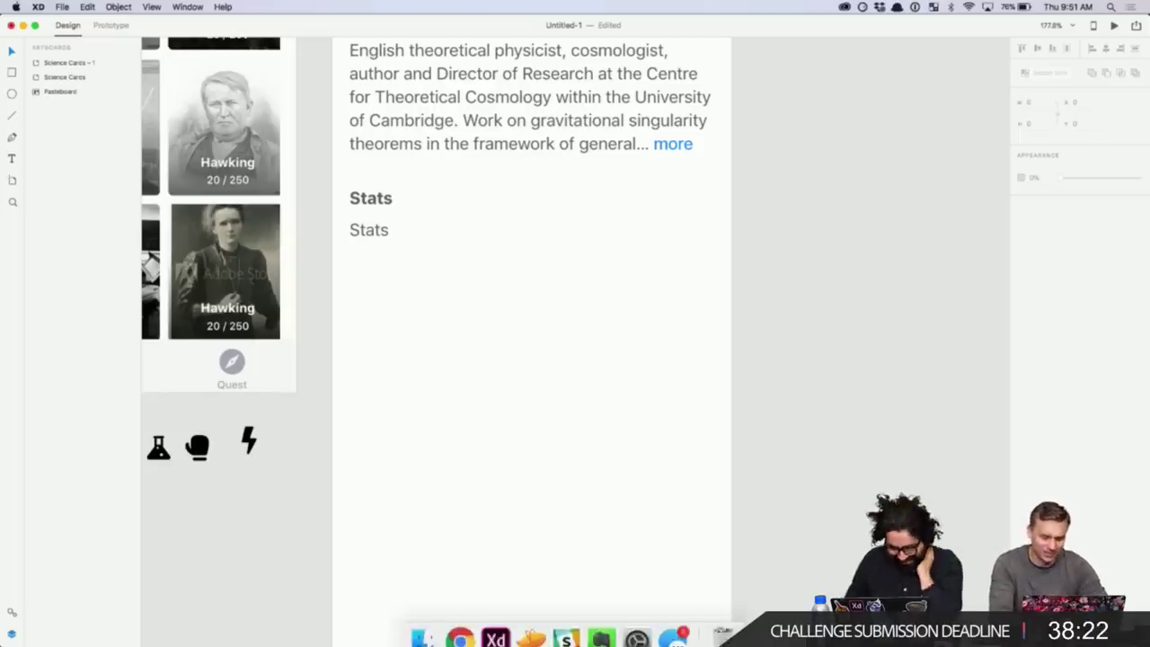
left_click(465, 620)
left_click(458, 618)
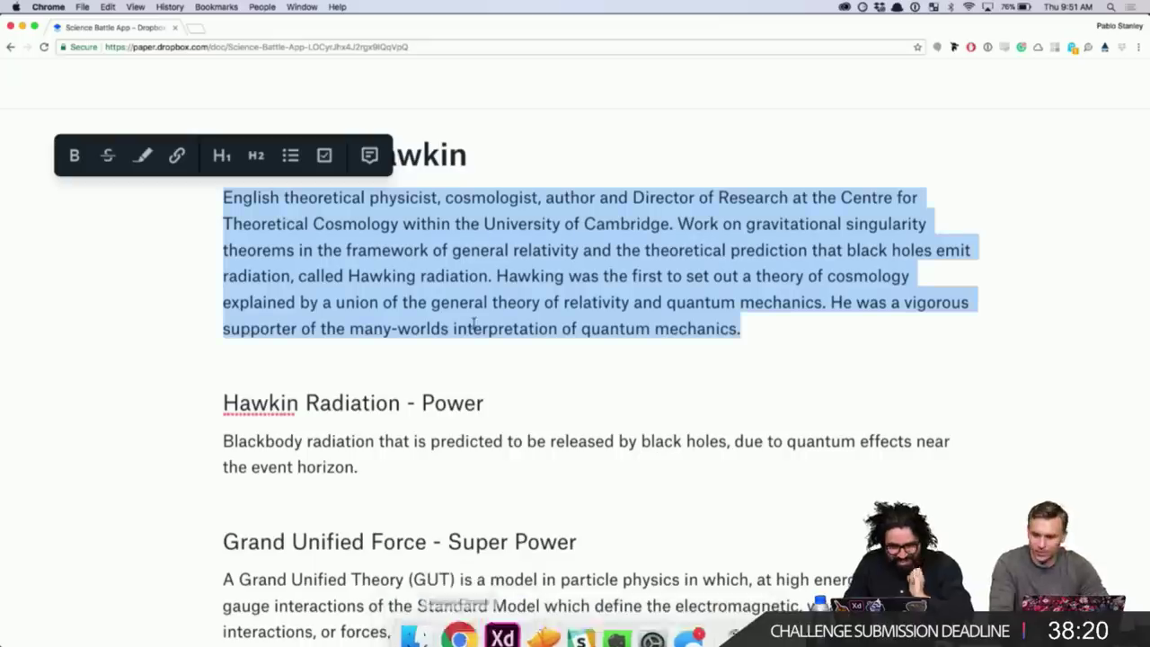
left_click(444, 329)
scroll(444, 336, "up", 4)
scroll(444, 336, "up", 6)
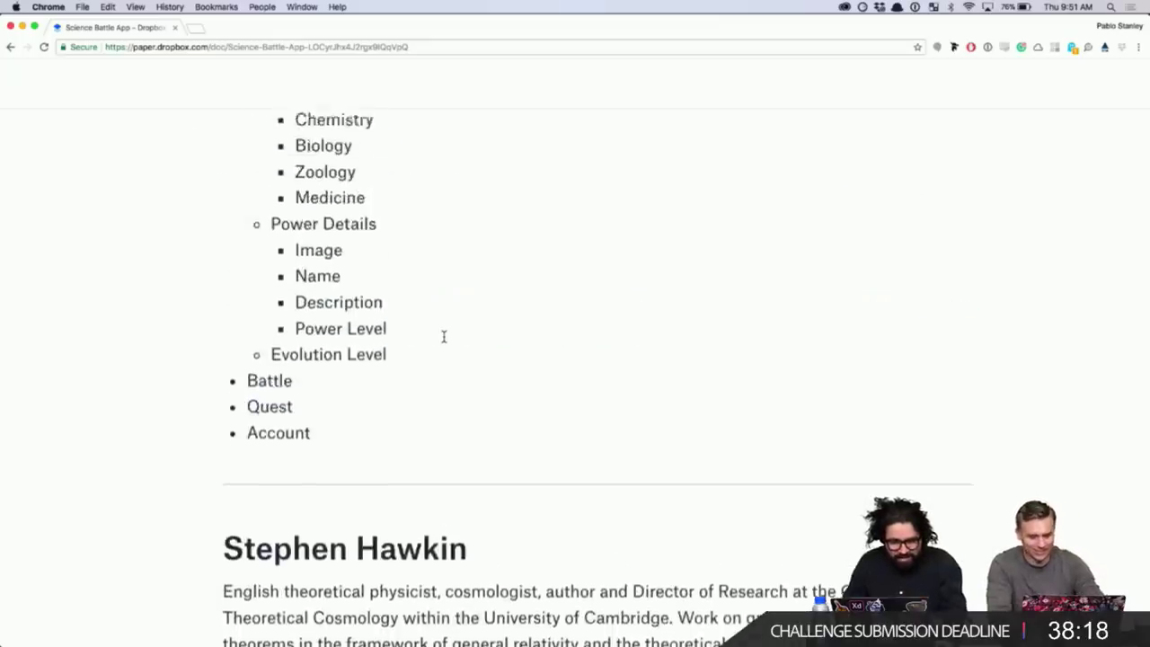
left_click_drag(376, 475, 264, 336)
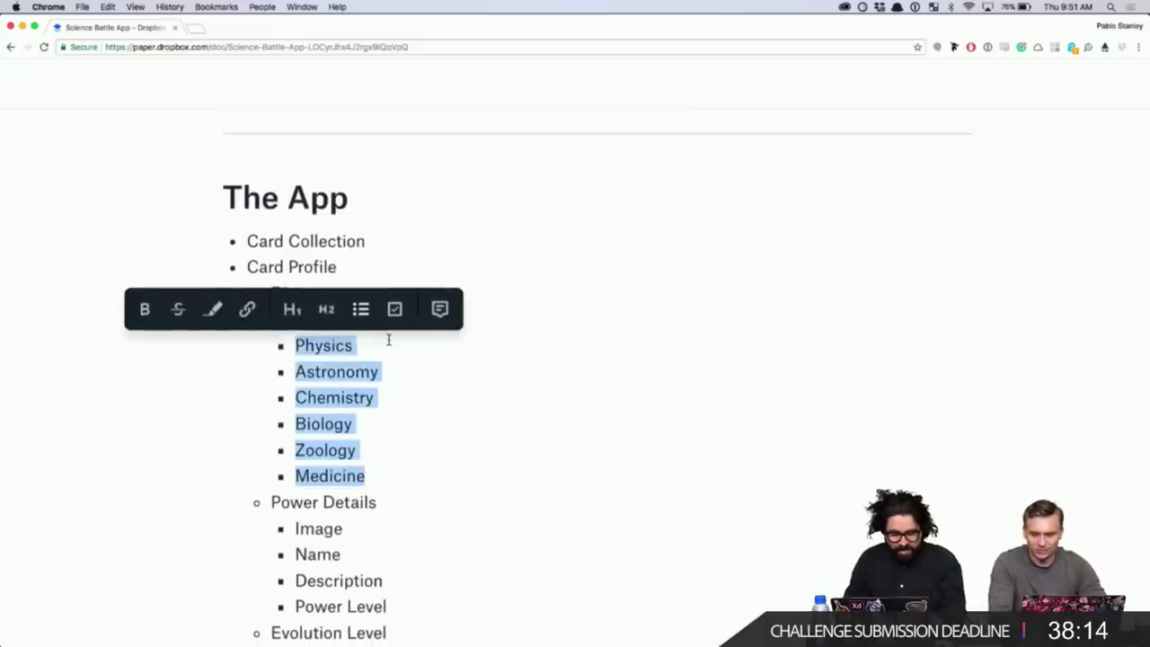
- Return to Adobe XD and replace the lower Stats label's text with the list Physics, Astronomy, Chemistry, Biology, Zoology, Medicine
key("super+Tab")
left_click(367, 231)
double_click(367, 230)
type("- Physics - Astronomy - Chemistry - Biology - Zoology - Medicine")
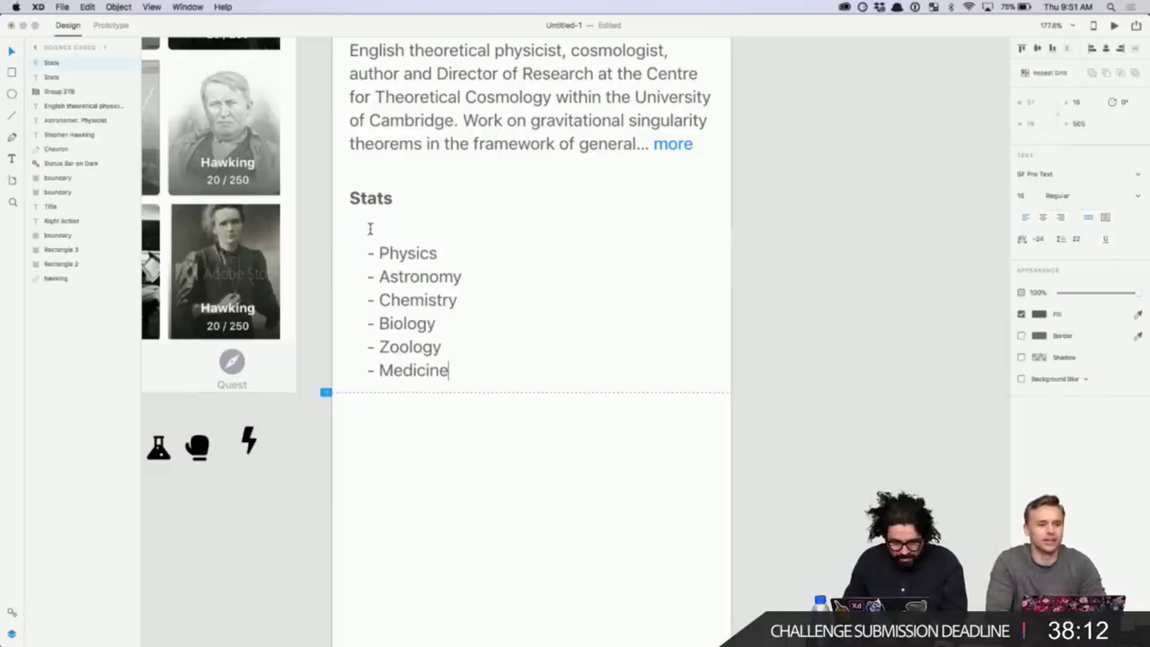
- Remove the empty first line and the leading indents and dashes from all six lines of the subject list
left_click_drag(380, 255, 343, 252)
key("BackSpace")
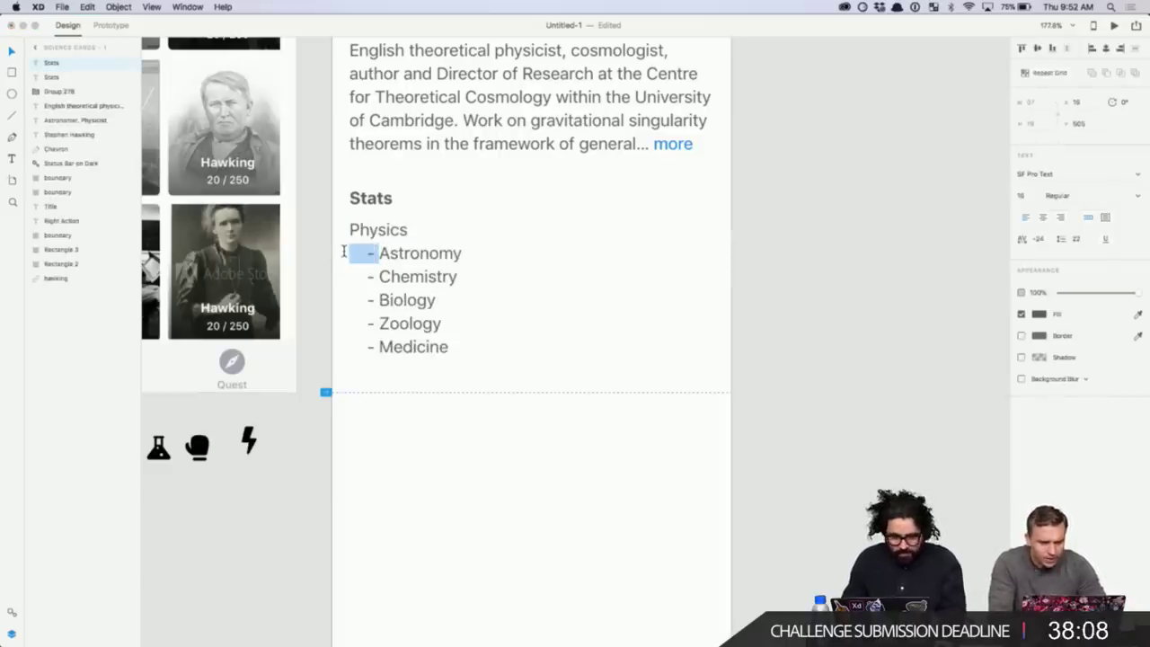
key("BackSpace")
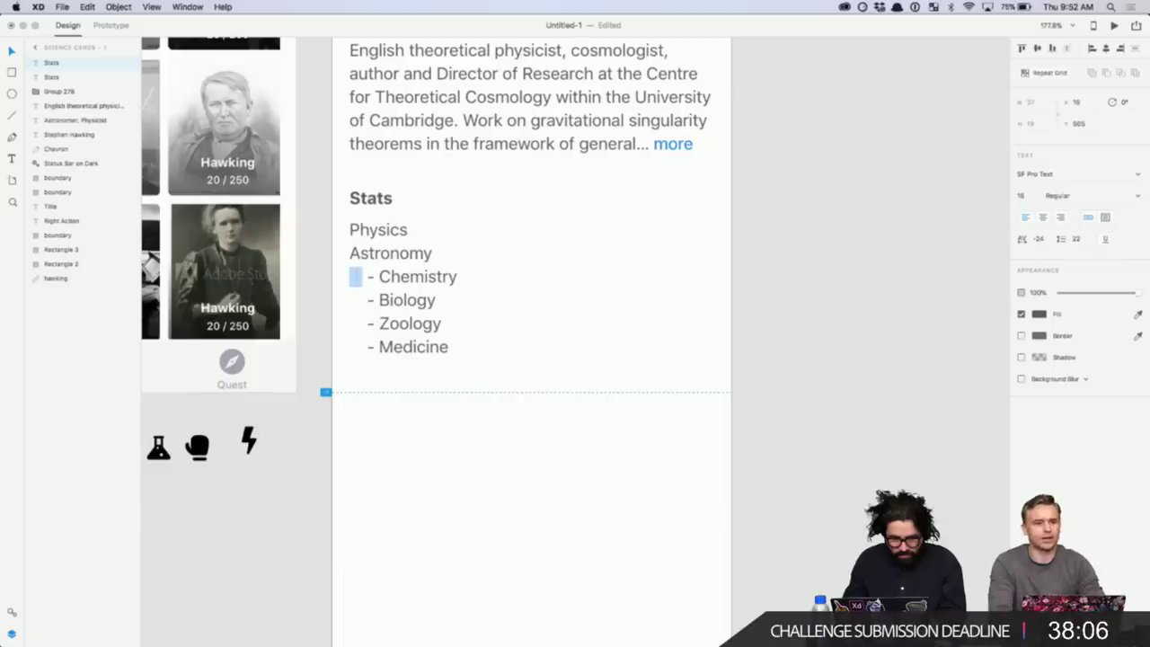
left_click_drag(362, 277, 378, 347)
key("BackSpace")
key("BackSpace")
key("BackSpace")
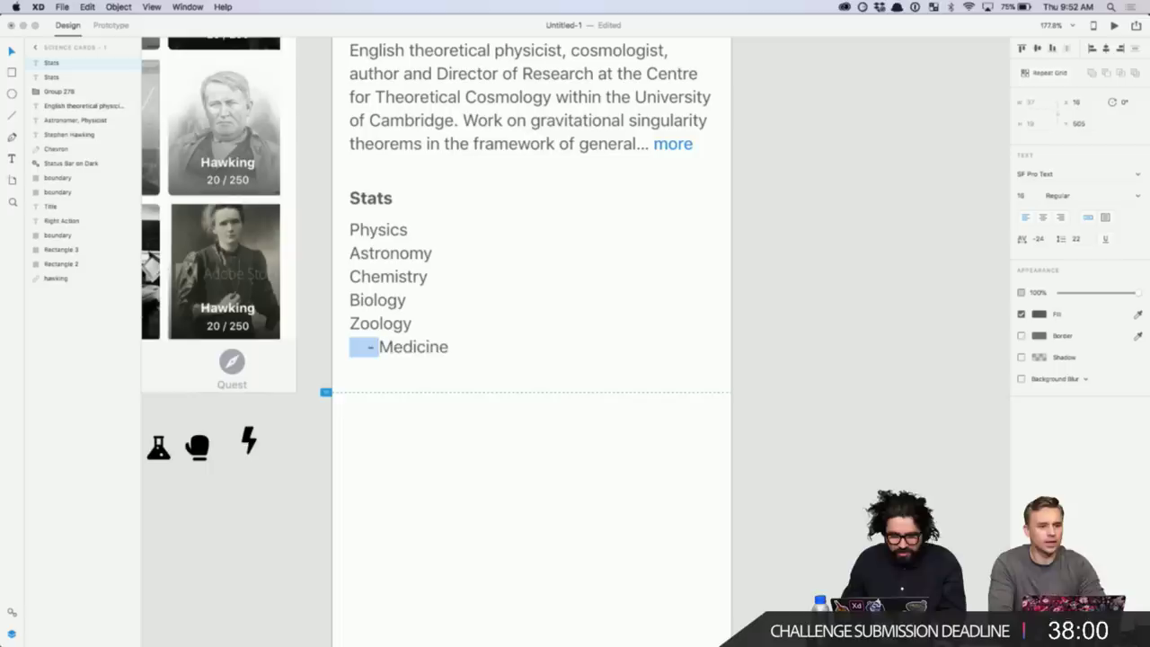
key("BackSpace")
key("Escape")
left_click(819, 188)
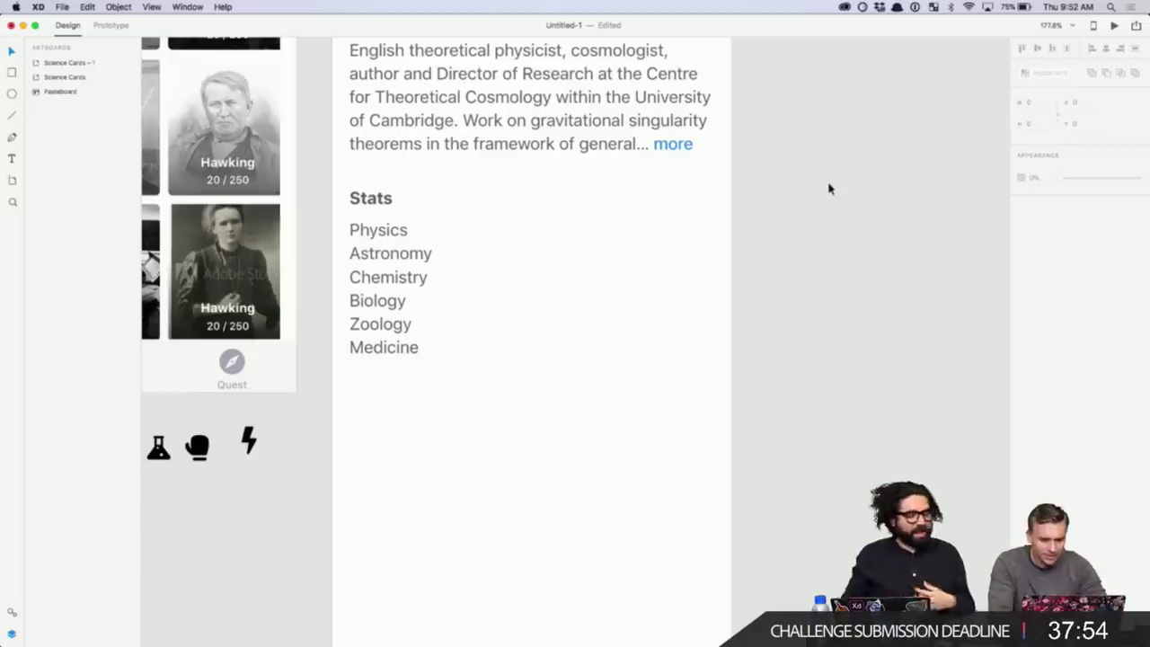
- Move the subject list up to Y 502 and indent it to X 26
left_click(418, 254)
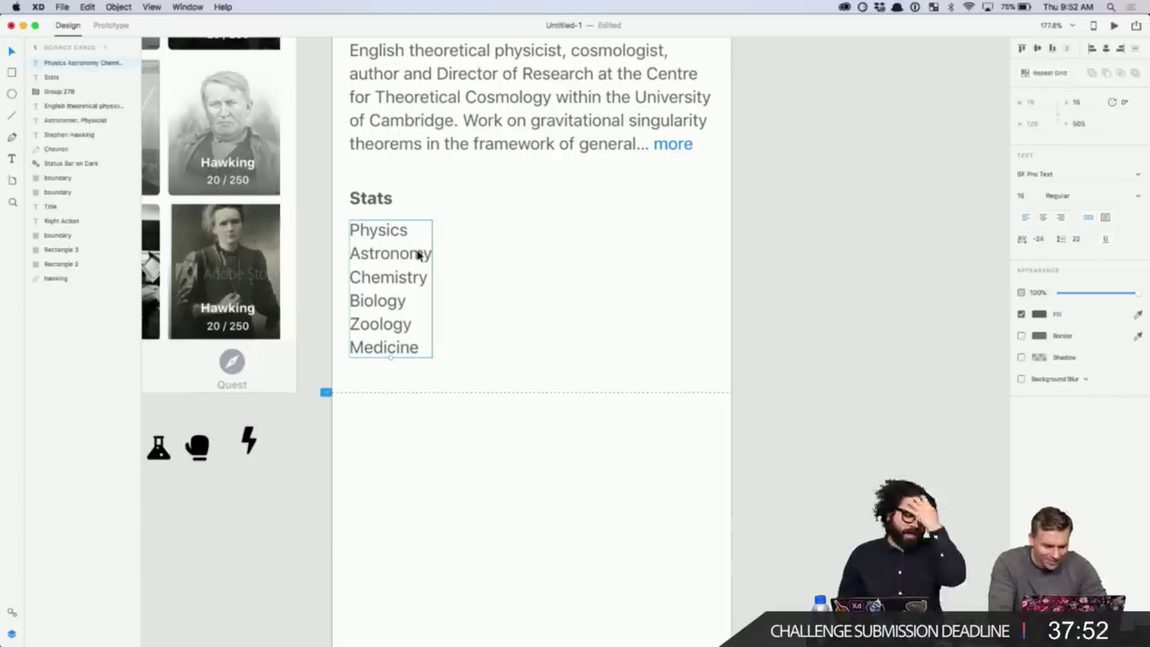
scroll(572, 293, "down", 3)
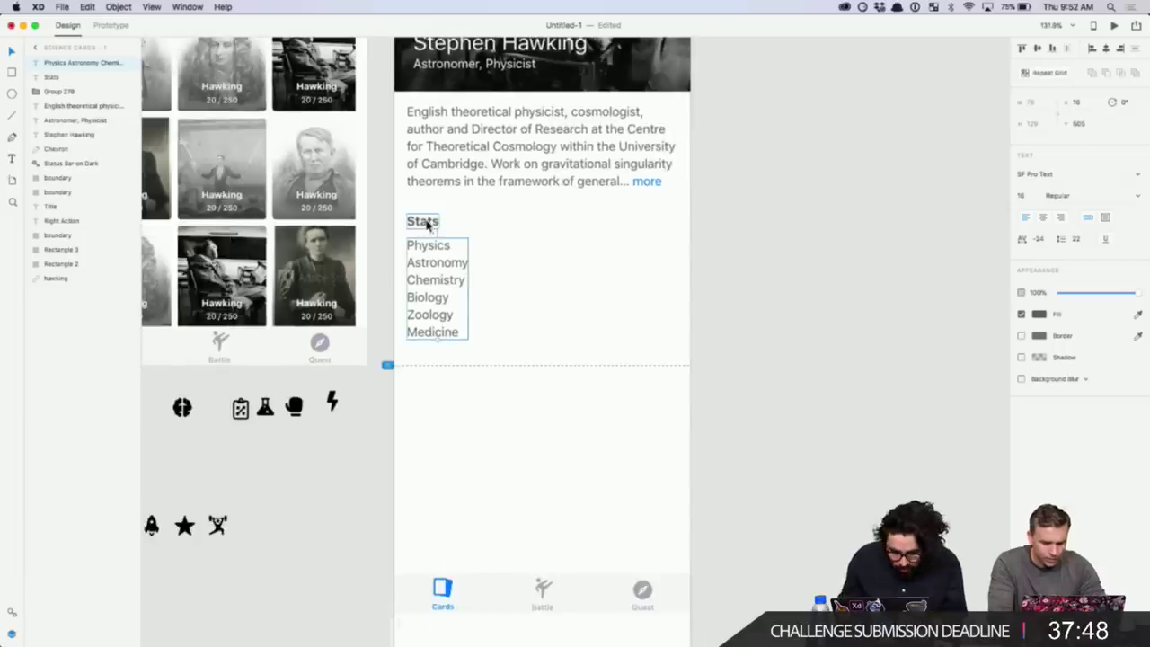
key("Up")
key("Up")
key("Up")
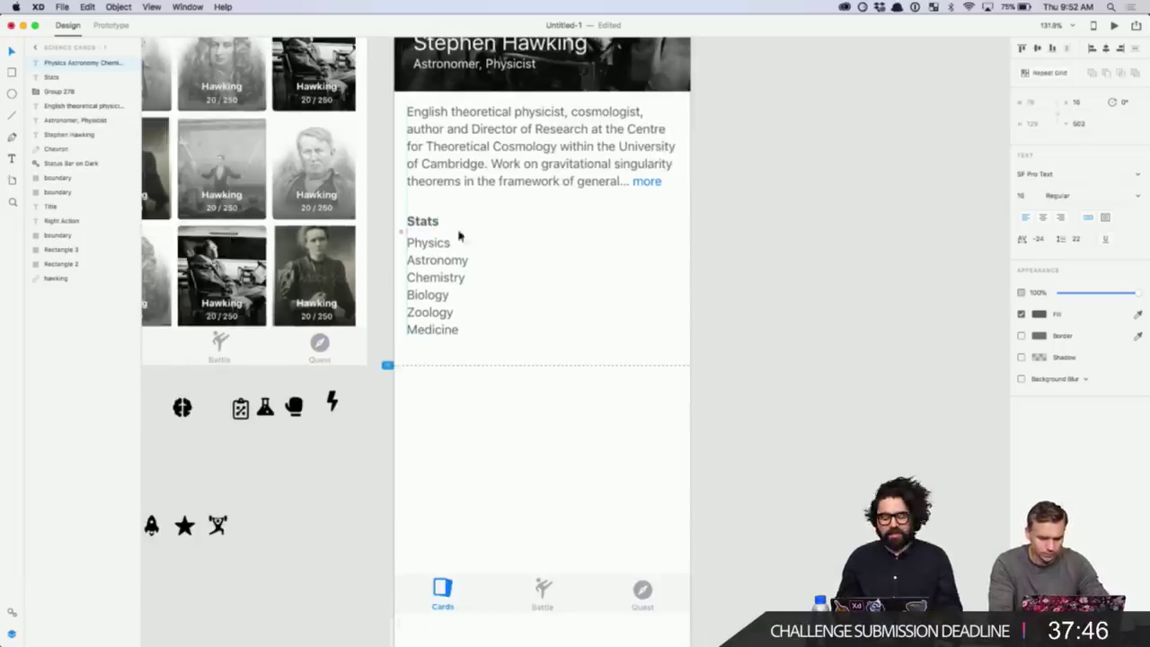
key("shift+Right")
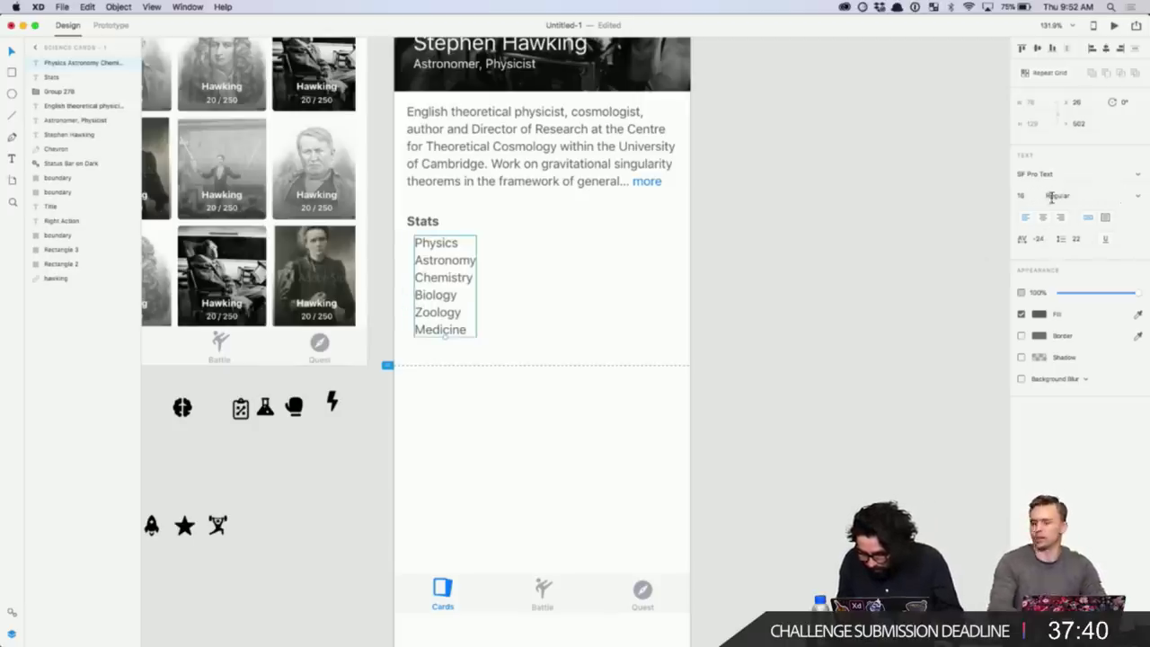
- Increase the line spacing of the subject list to 32
key("Up")
key("Up")
key("Up")
key("Up")
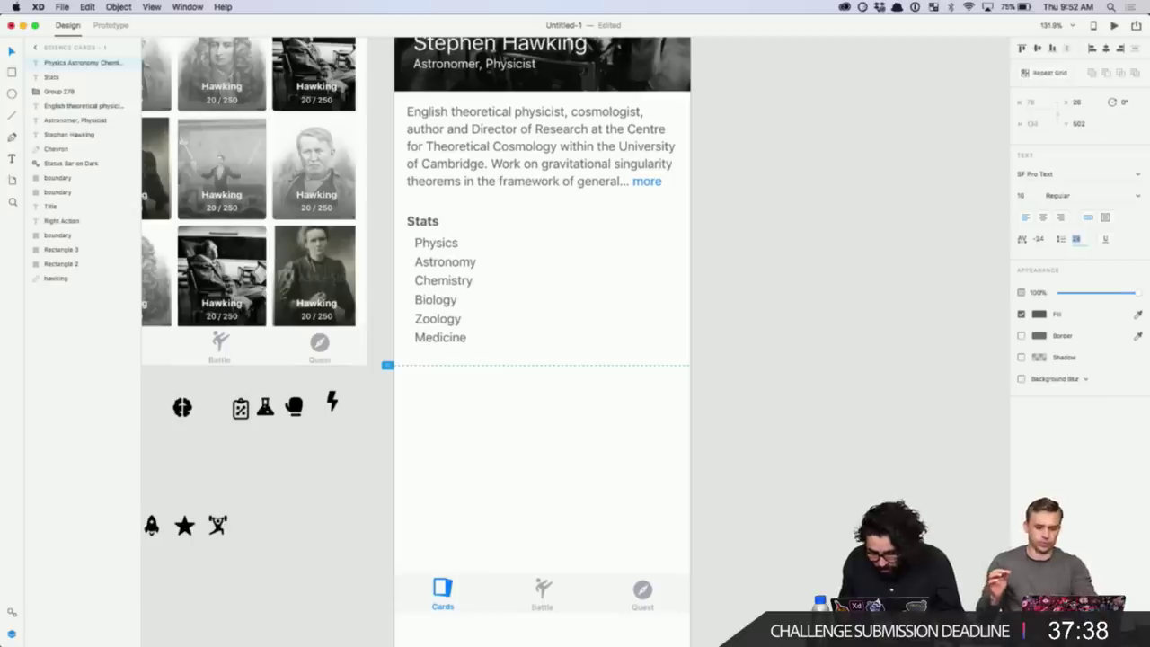
key("Up")
key("Up")
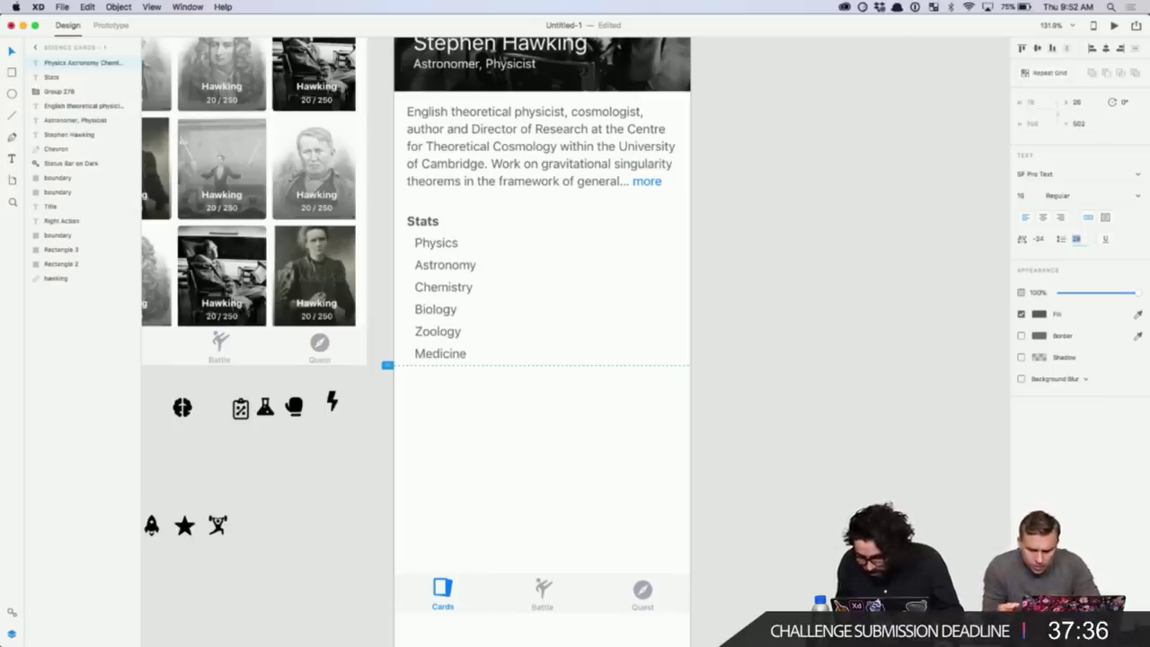
key("Up")
key("Up")
key("Up")
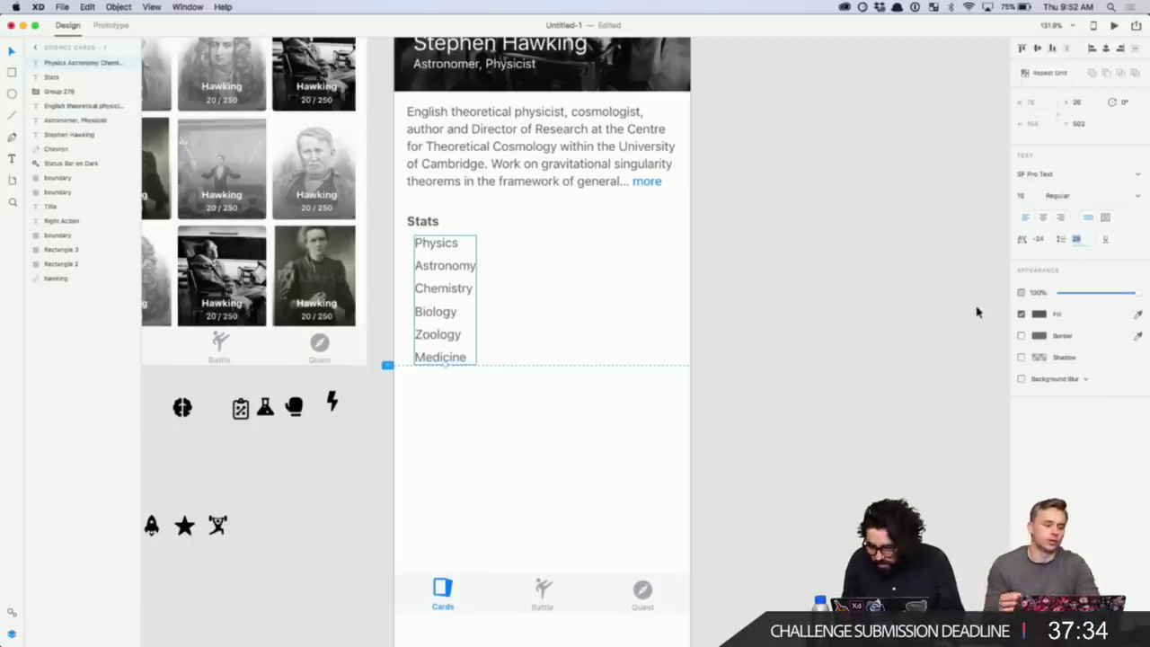
key("Up")
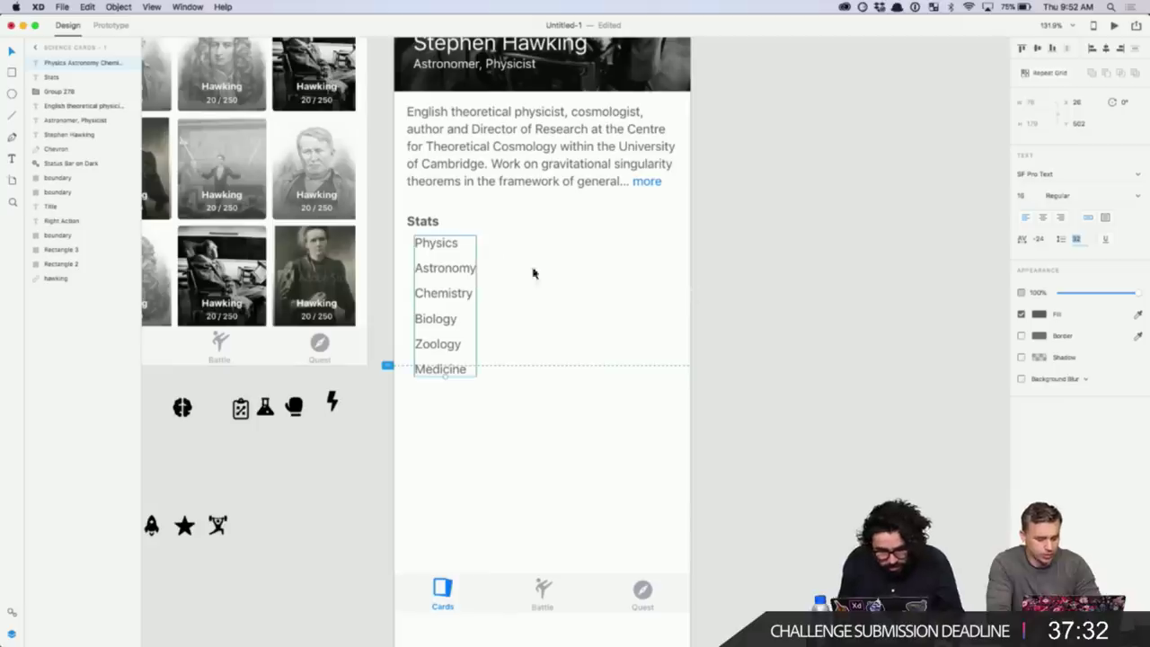
- Move the subject list back left so its left edge lines up with the Stats heading
left_click_drag(459, 267, 454, 267)
key("alt")
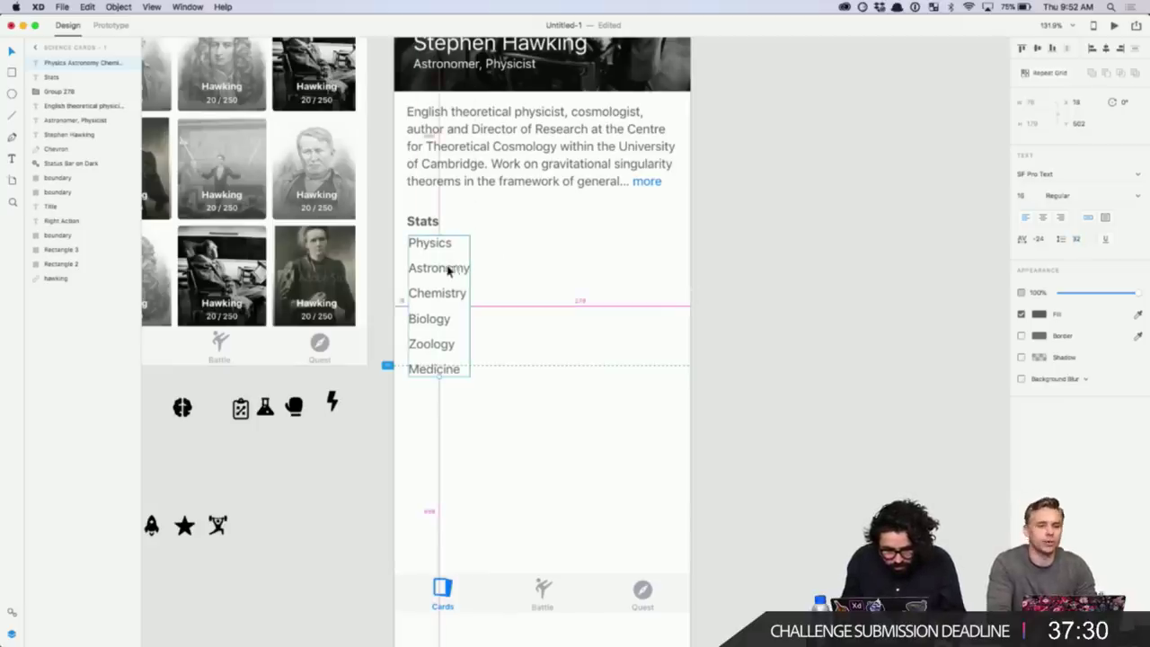
left_click(785, 272)
- Delete Astronomy through Medicine from the subject list, leaving only Physics in the text object
scroll(596, 307, "up", 5)
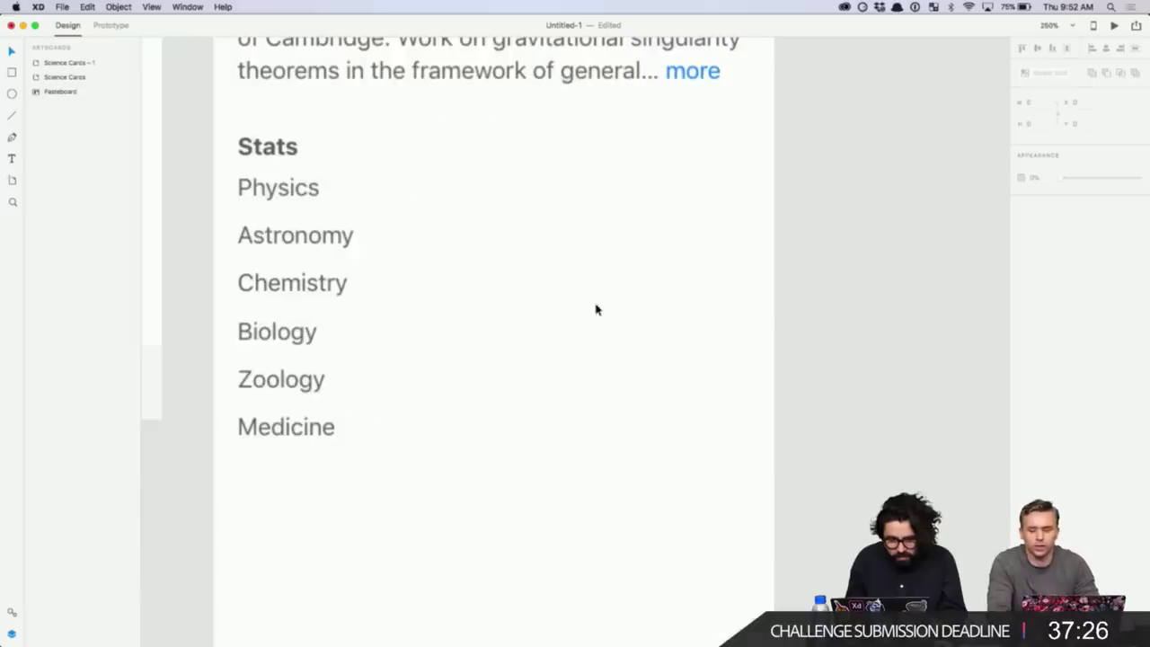
left_click(320, 235)
double_click(260, 232)
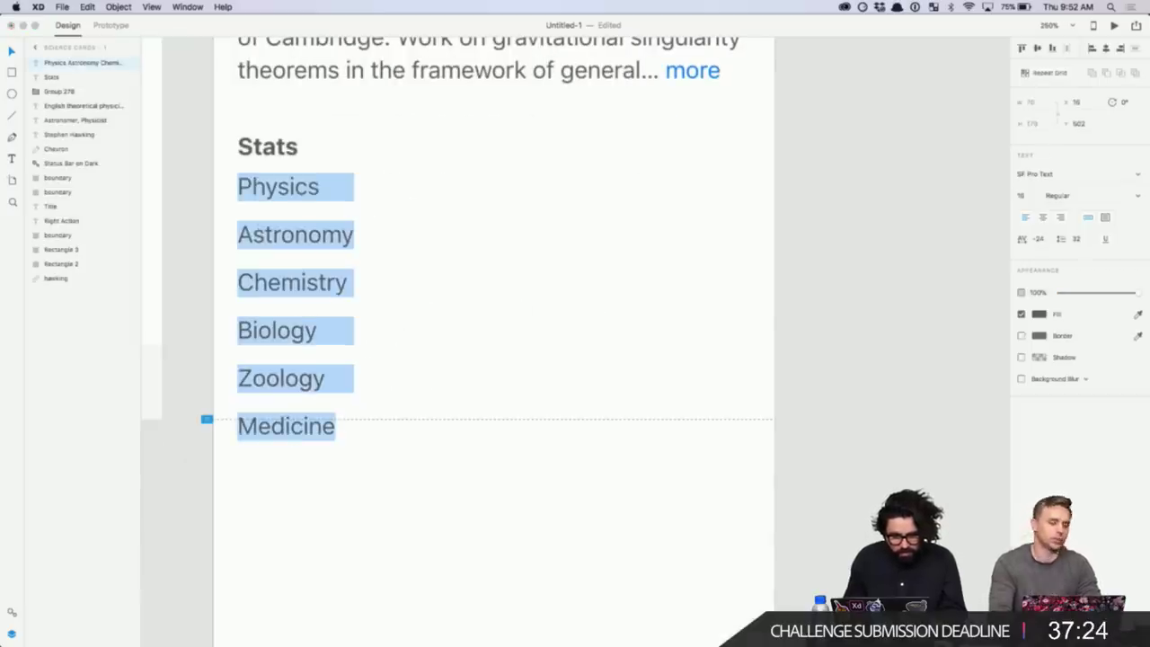
left_click(260, 231)
left_click_drag(240, 235, 390, 432)
key("BackSpace")
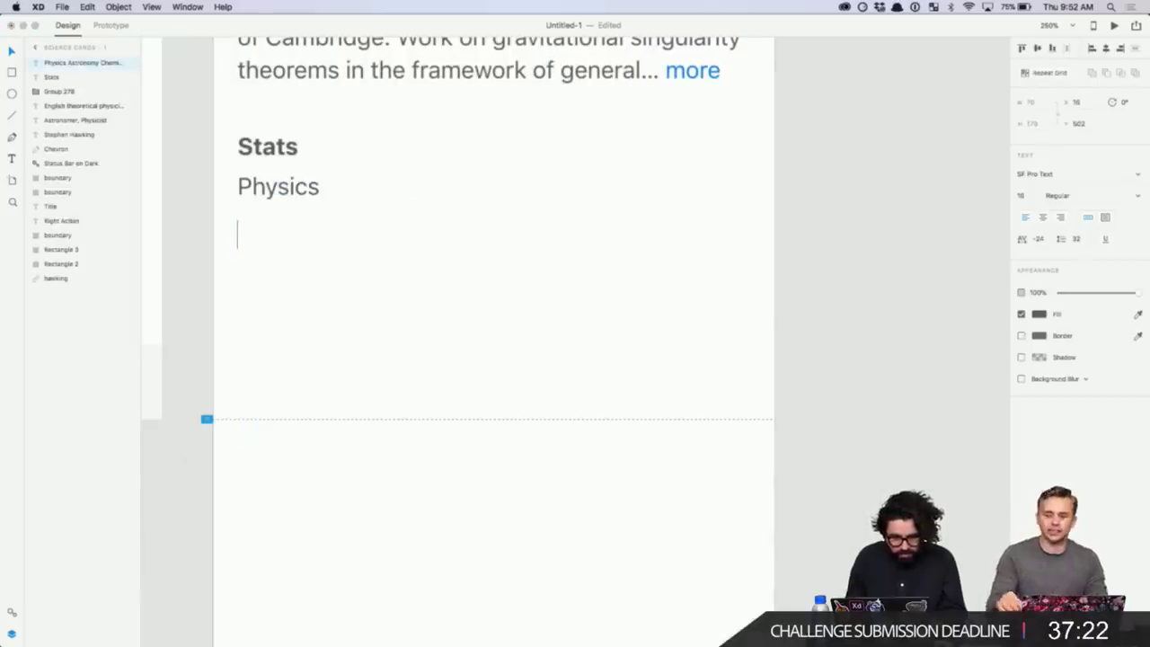
key("Escape")
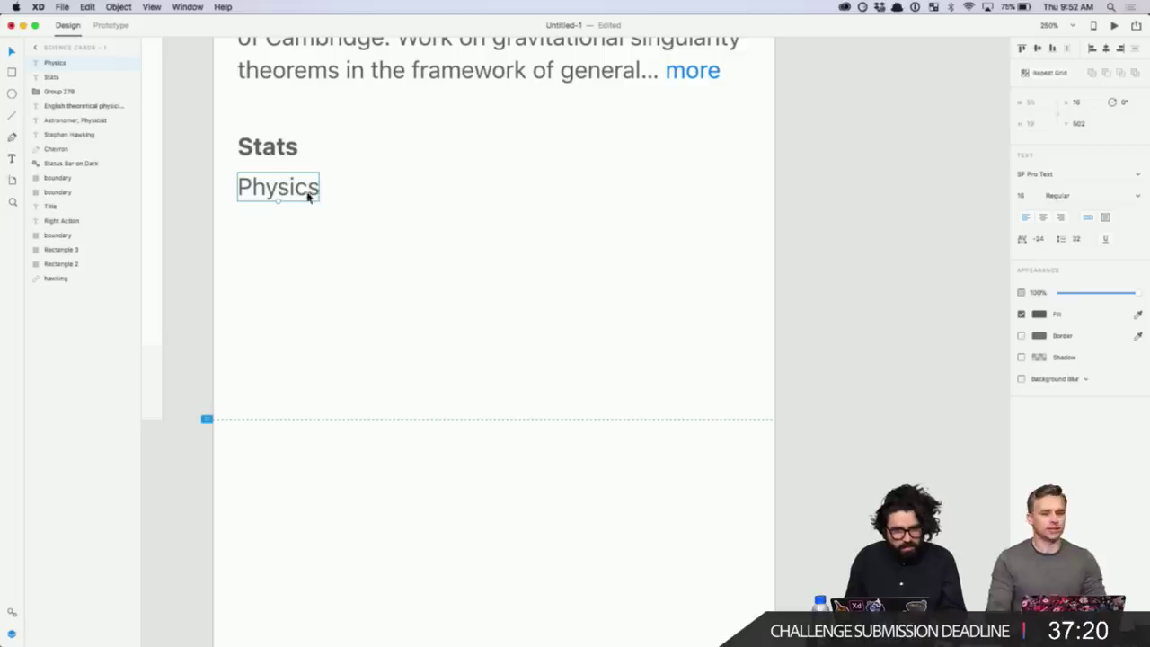
- Draw a rectangle about 272 by 24 beside the Physics label, with no border and a light grey fill
key("r")
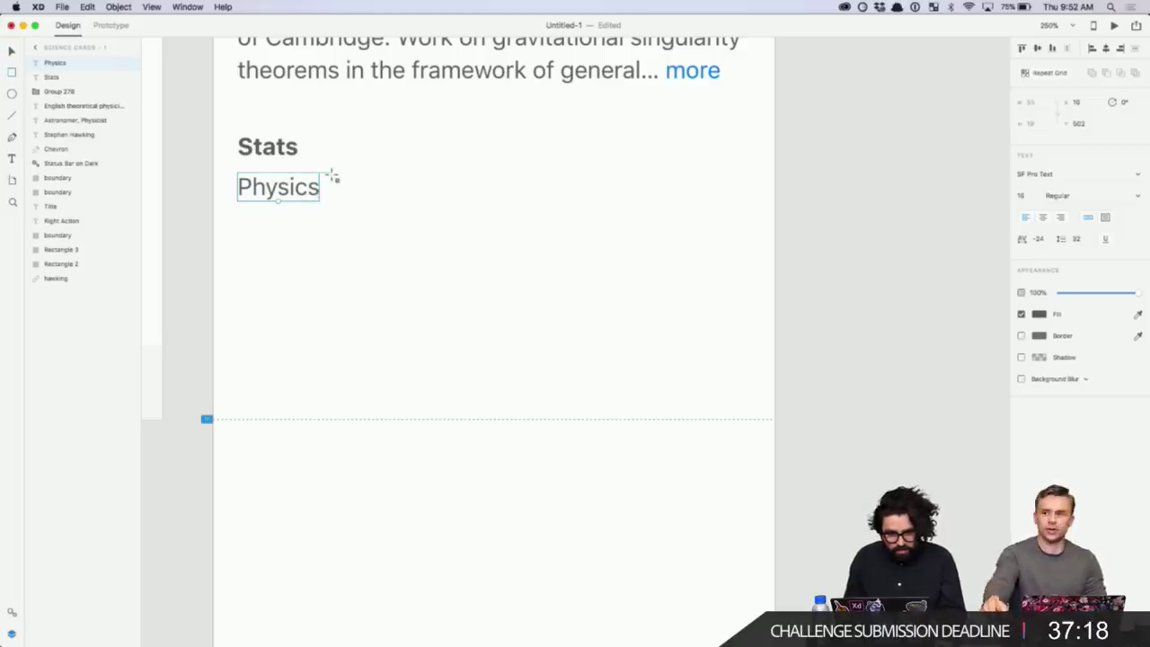
mouse_move(330, 173)
left_mouse_down()
mouse_move(521, 203)
mouse_move(778, 198)
mouse_move(740, 212)
left_mouse_up()
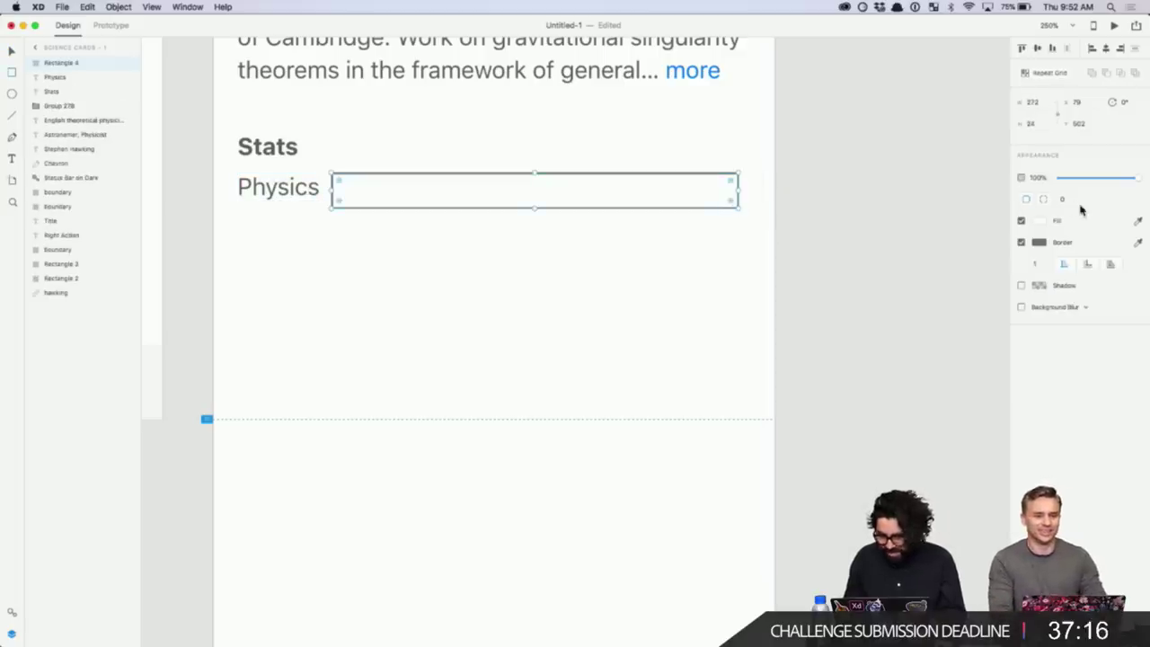
left_click(1021, 242)
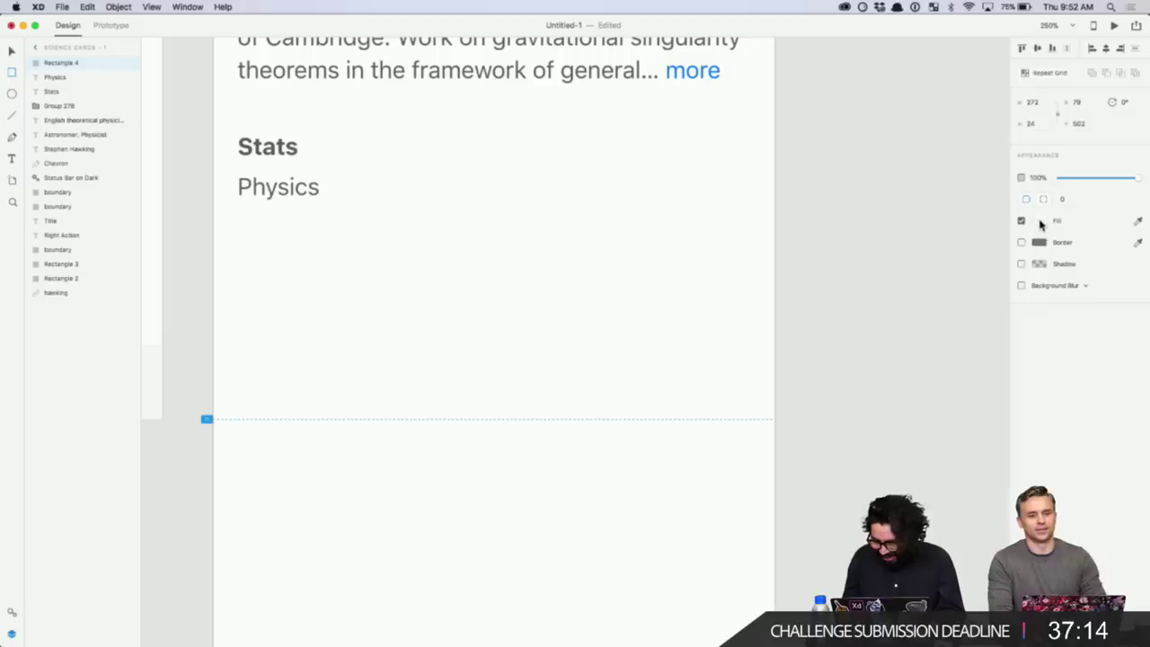
left_click(1040, 220)
left_click_drag(931, 208, 855, 180)
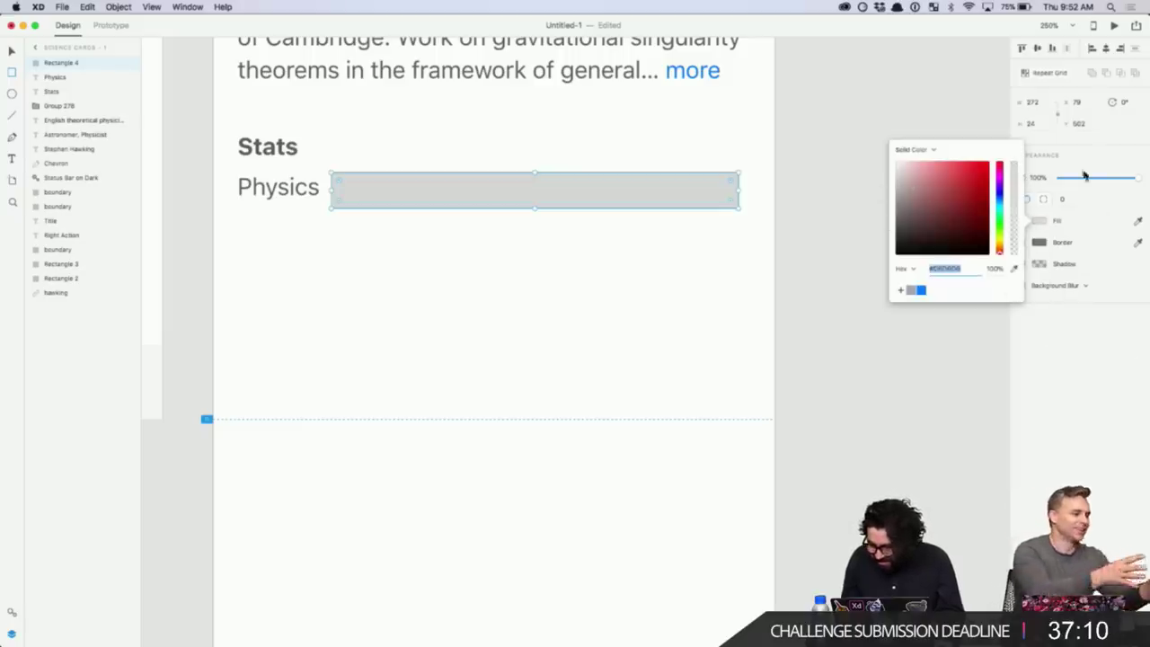
- Round the grey bar's corners with a radius of 100
left_click(1072, 201)
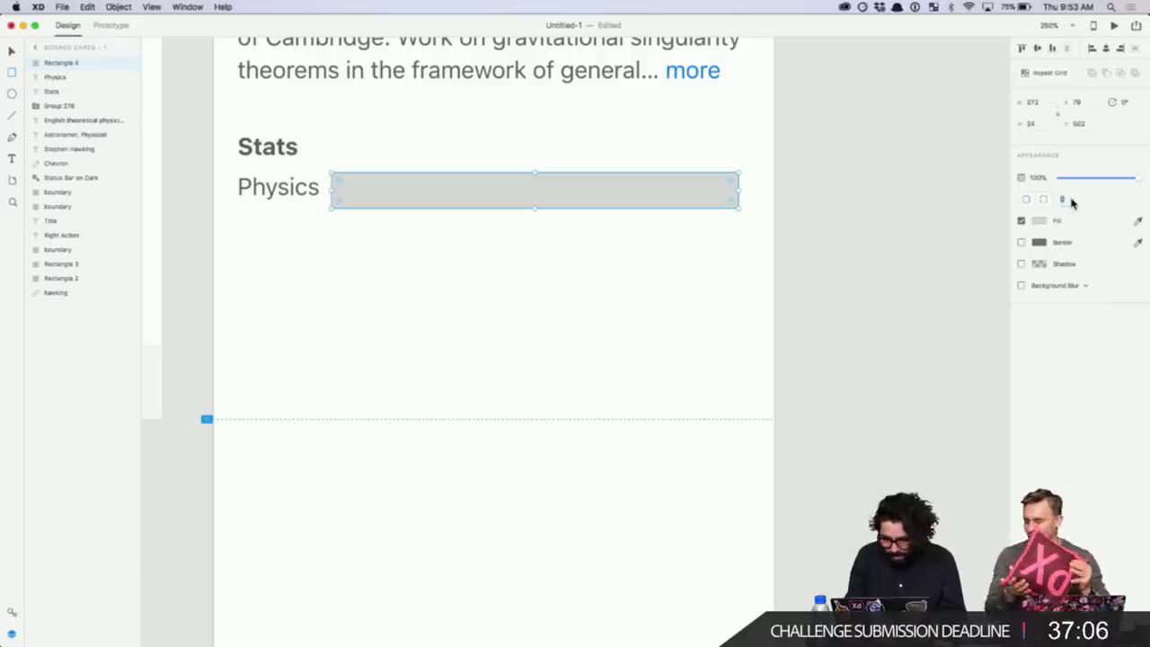
type("100")
key("Return")
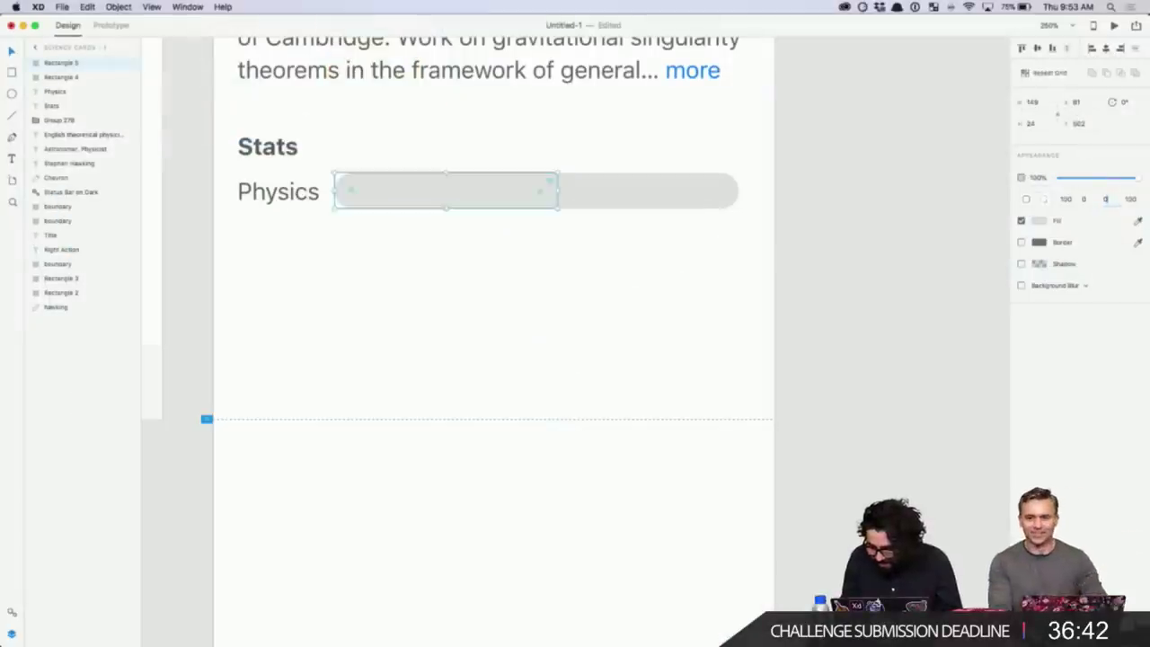
- Fill the shorter bar overlaying the grey Physics bar with the saved blue swatch
left_click(1041, 222)
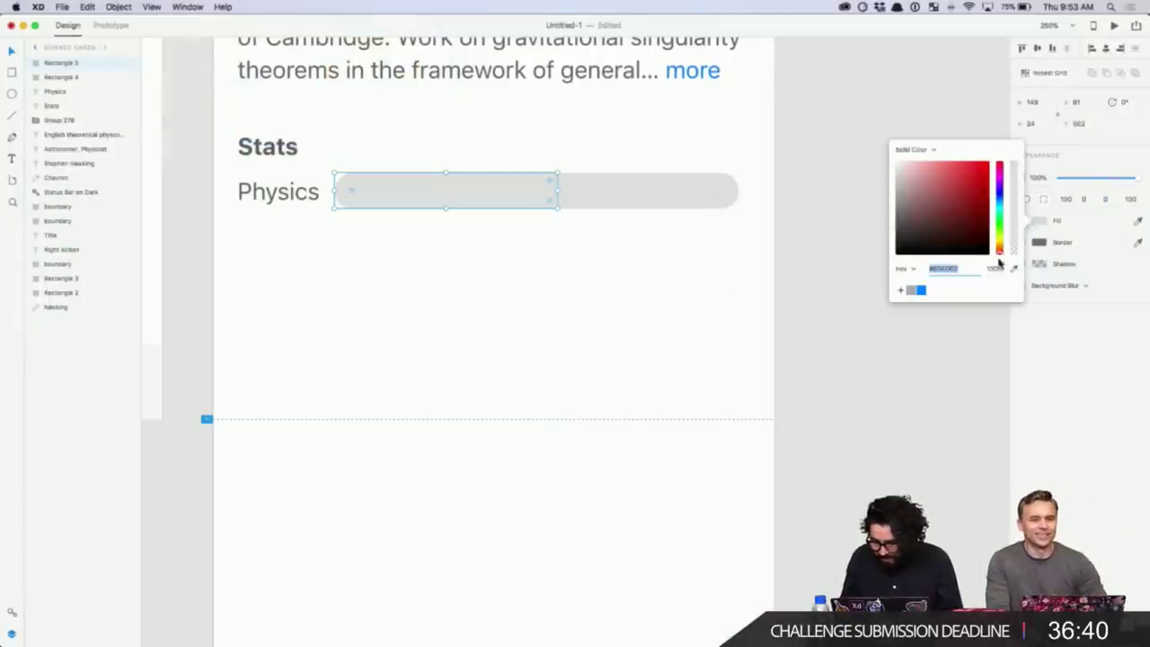
left_click_drag(898, 225, 847, 224)
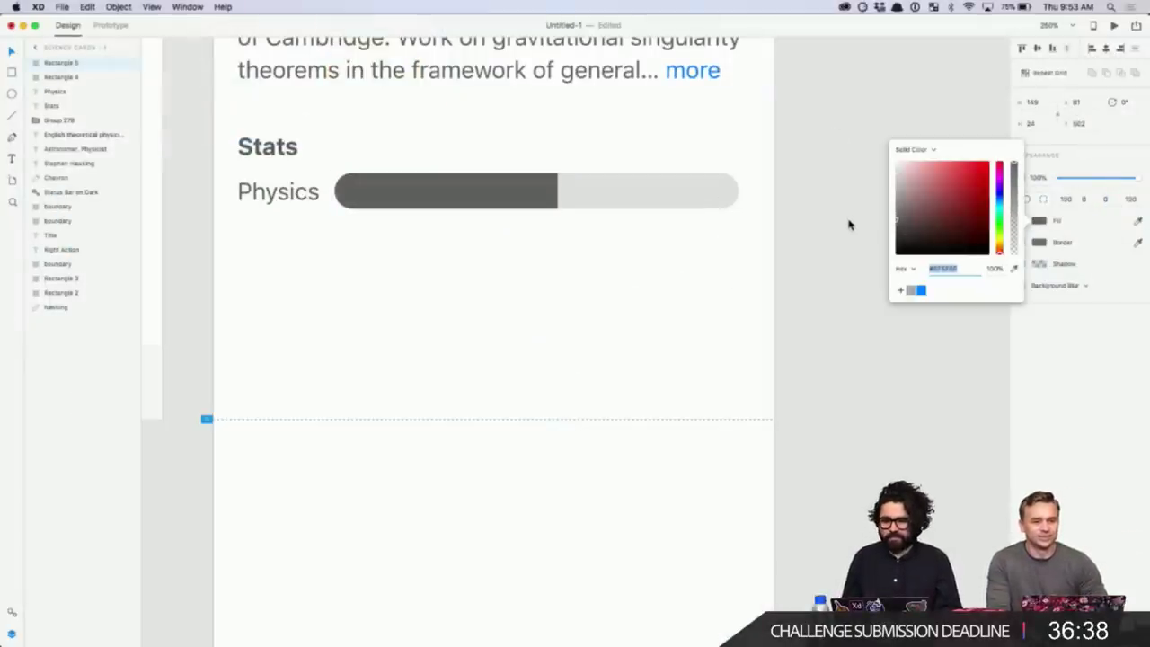
left_click(921, 290)
left_click(893, 399)
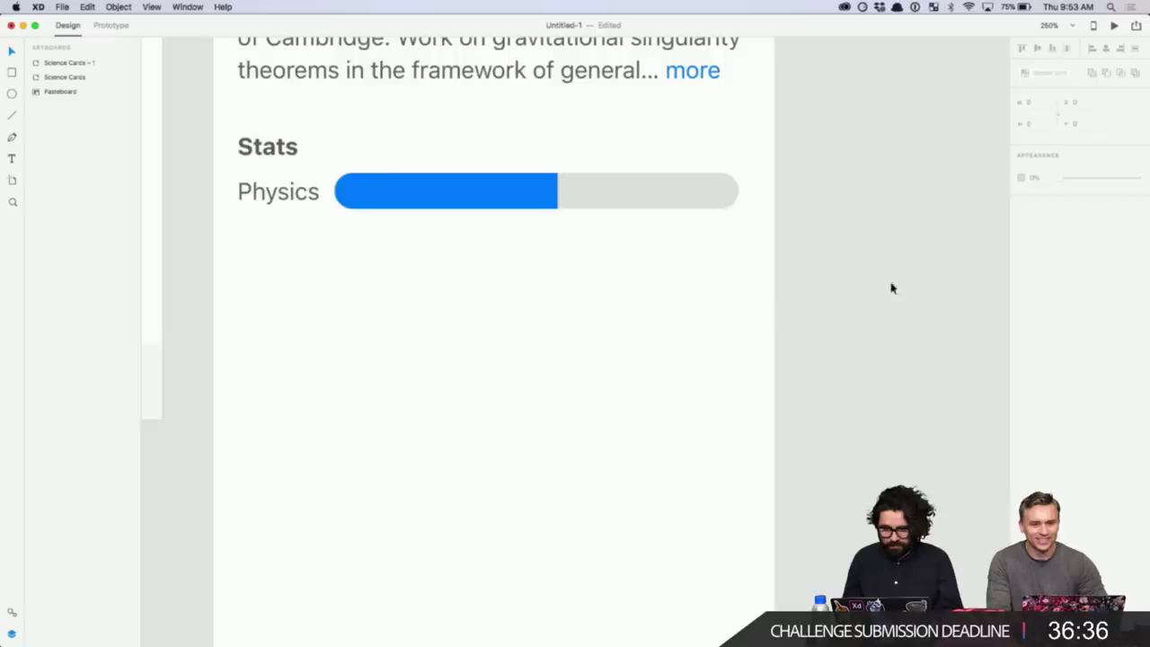
- Narrow the grey and blue Physics bars together to about 232 wide overall and shift them away from the label to X 124
scroll(889, 283, "down", 3)
left_click(658, 225)
left_click(746, 227, "shift")
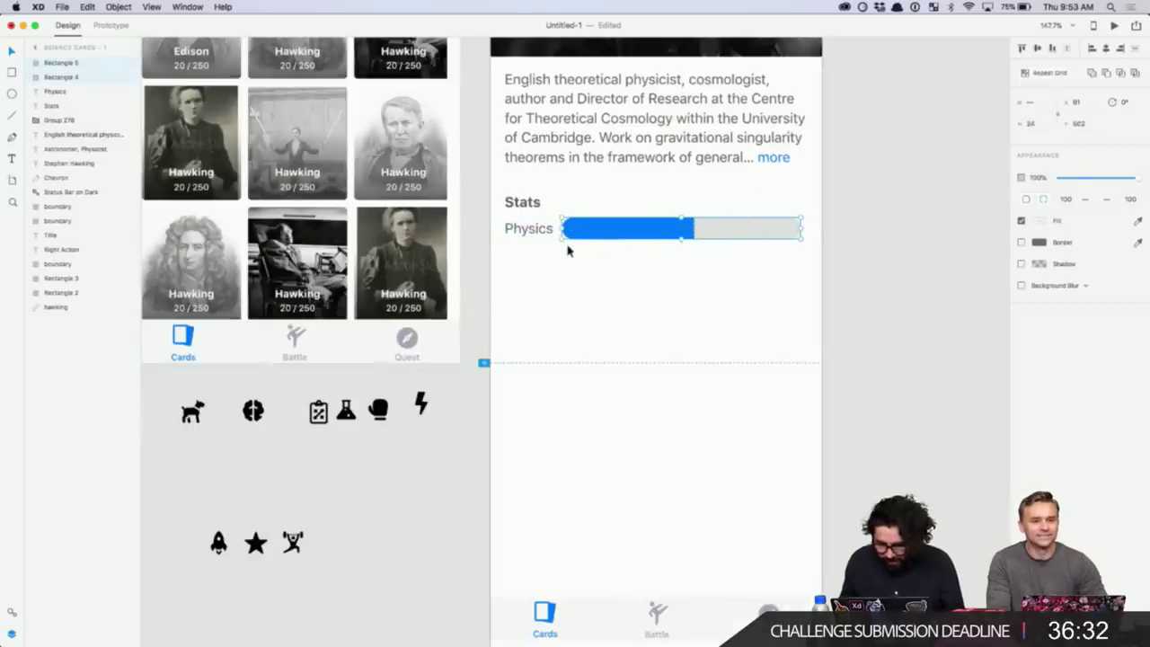
left_click(878, 254)
left_click(682, 231)
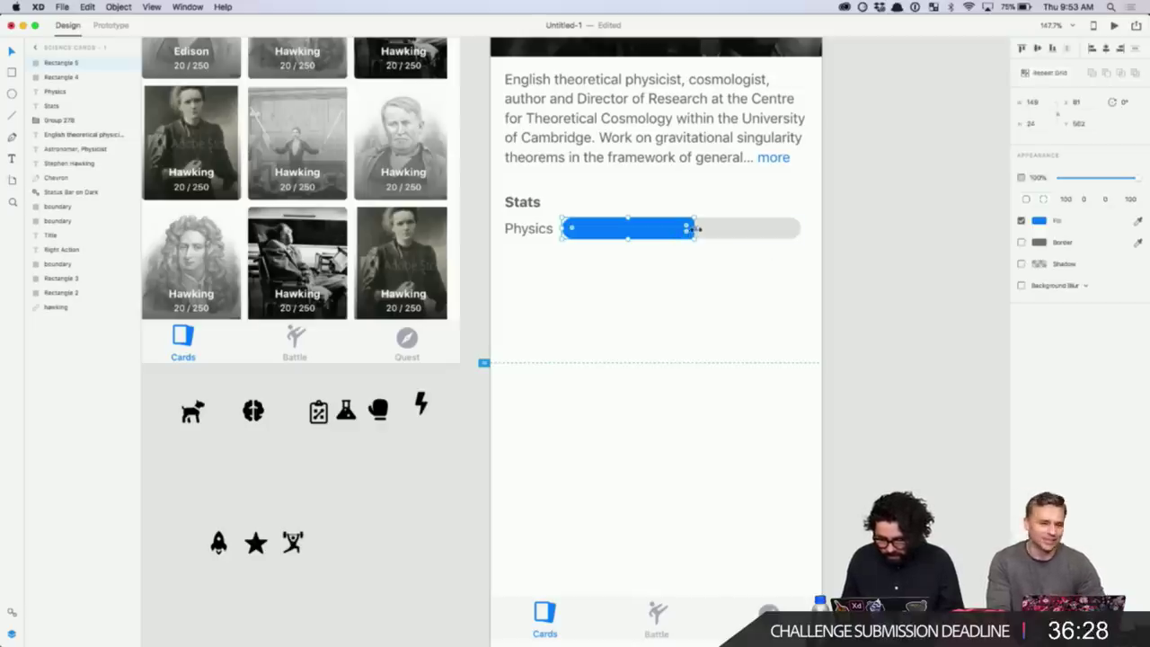
left_click(732, 232)
left_click_drag(801, 226, 769, 231)
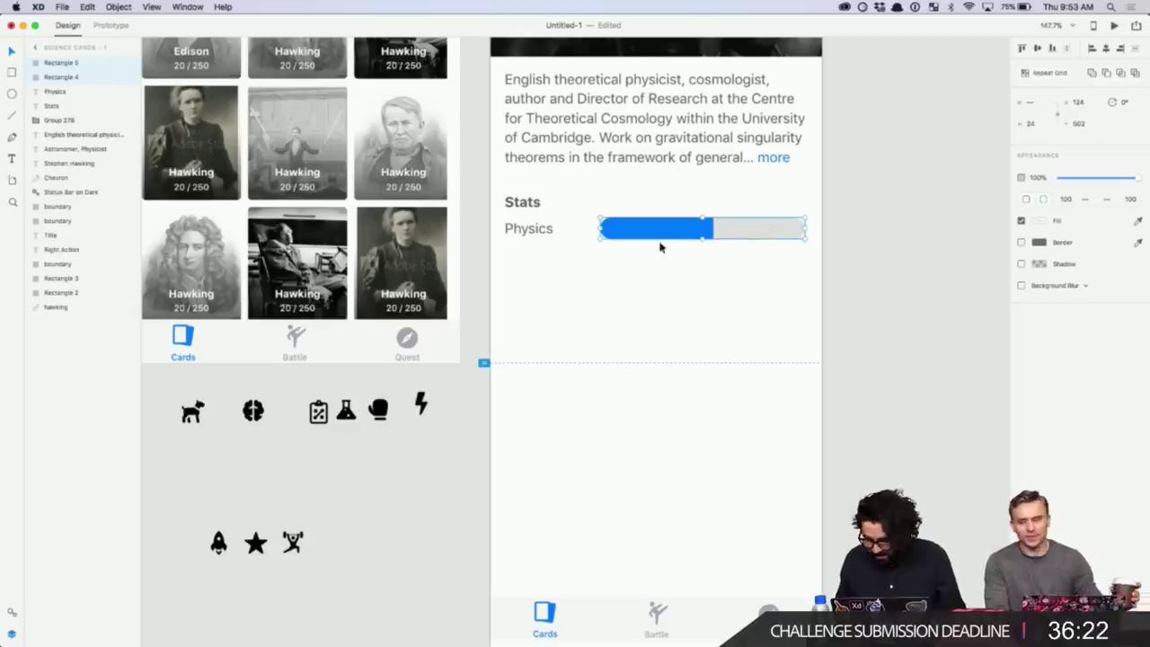
- Group the blue and grey Physics bars and align the group to the pixel grid
left_click(544, 229, "shift")
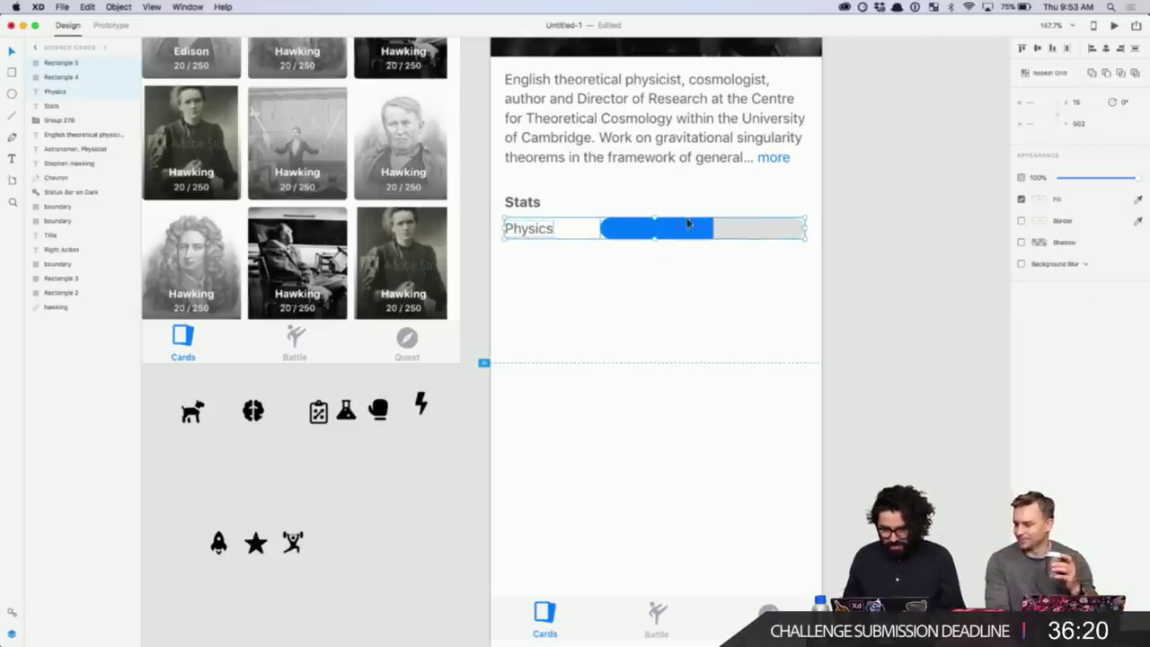
left_click(865, 231)
left_click(673, 225)
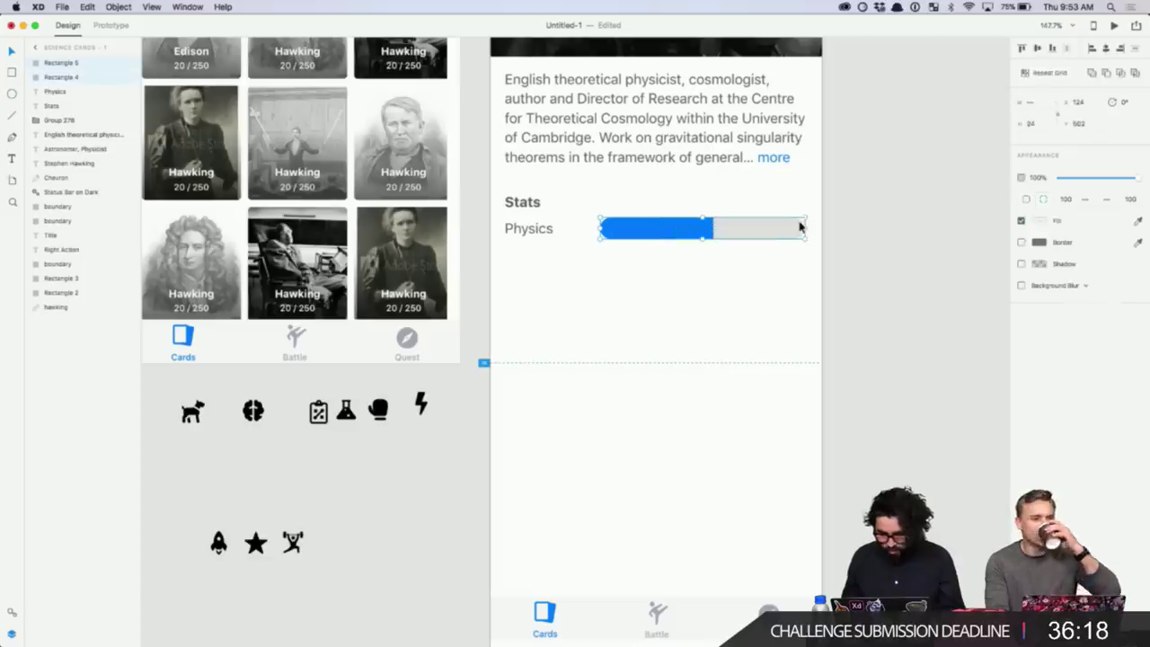
key("super+g")
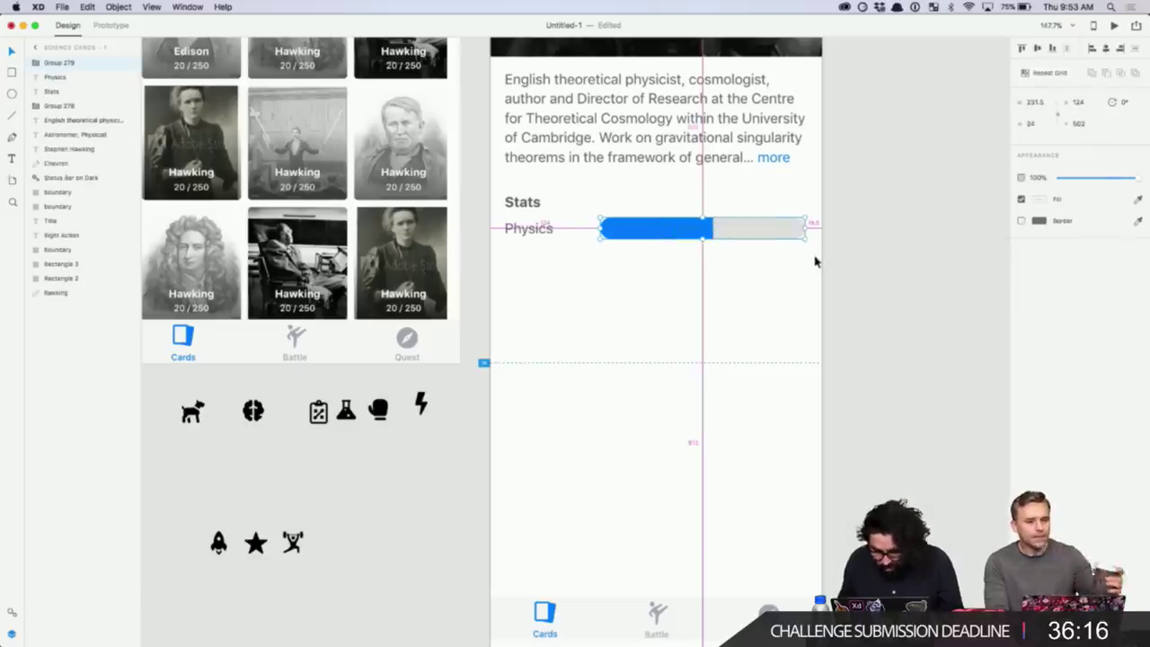
left_click(119, 9)
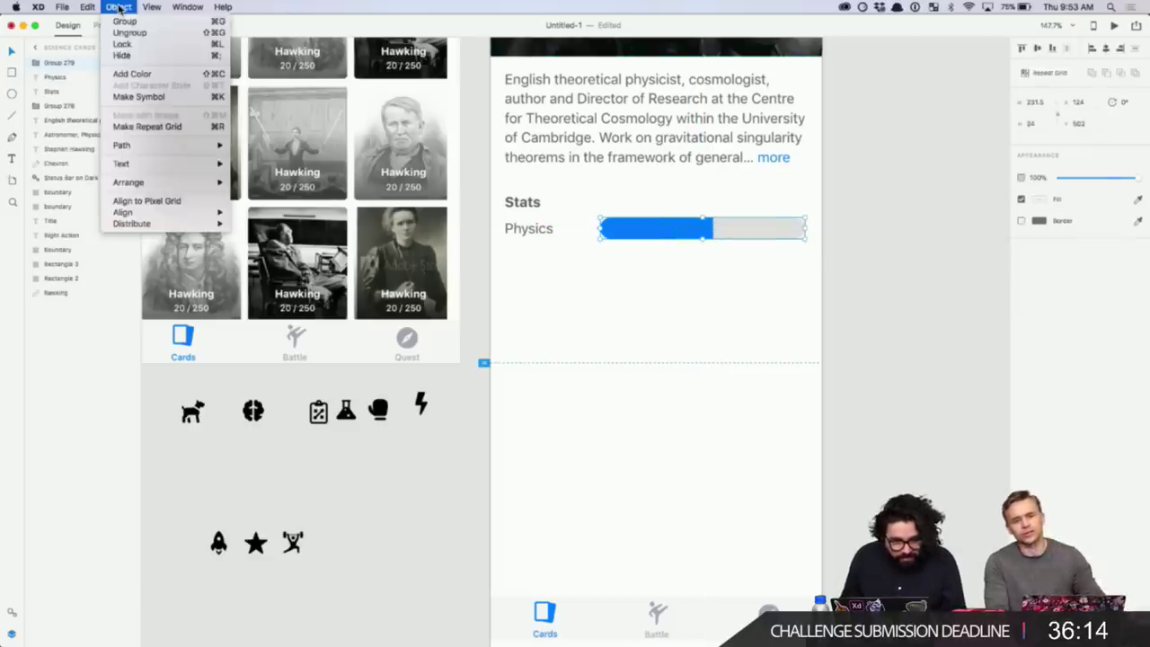
left_click(162, 203)
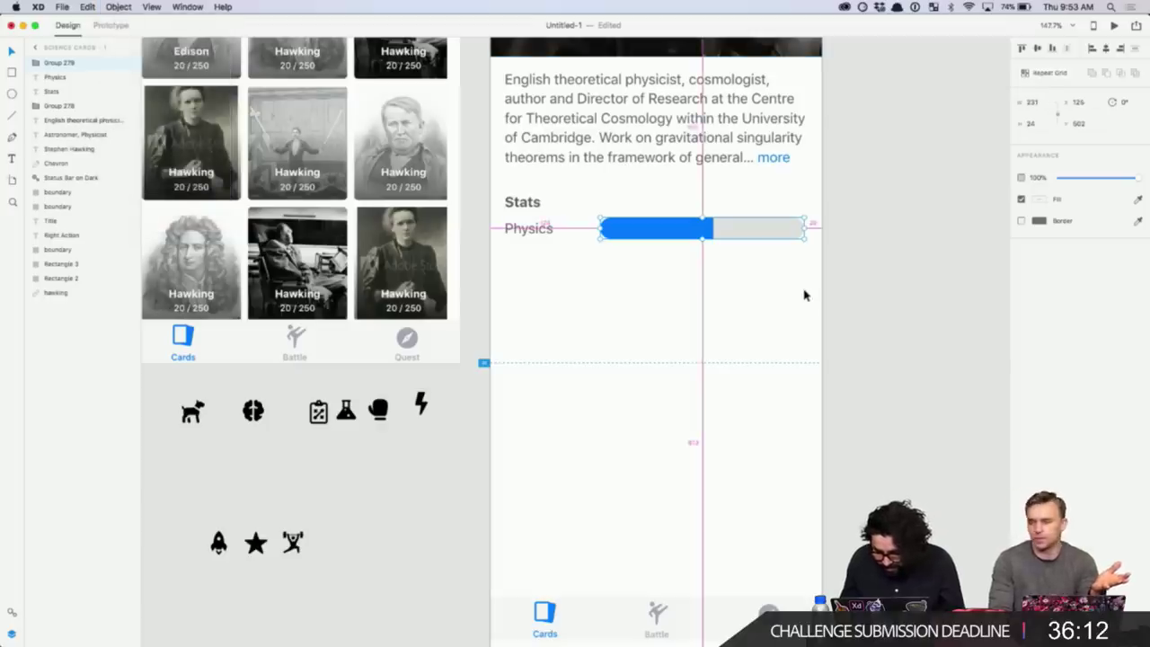
- Nudge the Physics bar group horizontally to X 128
key("Left")
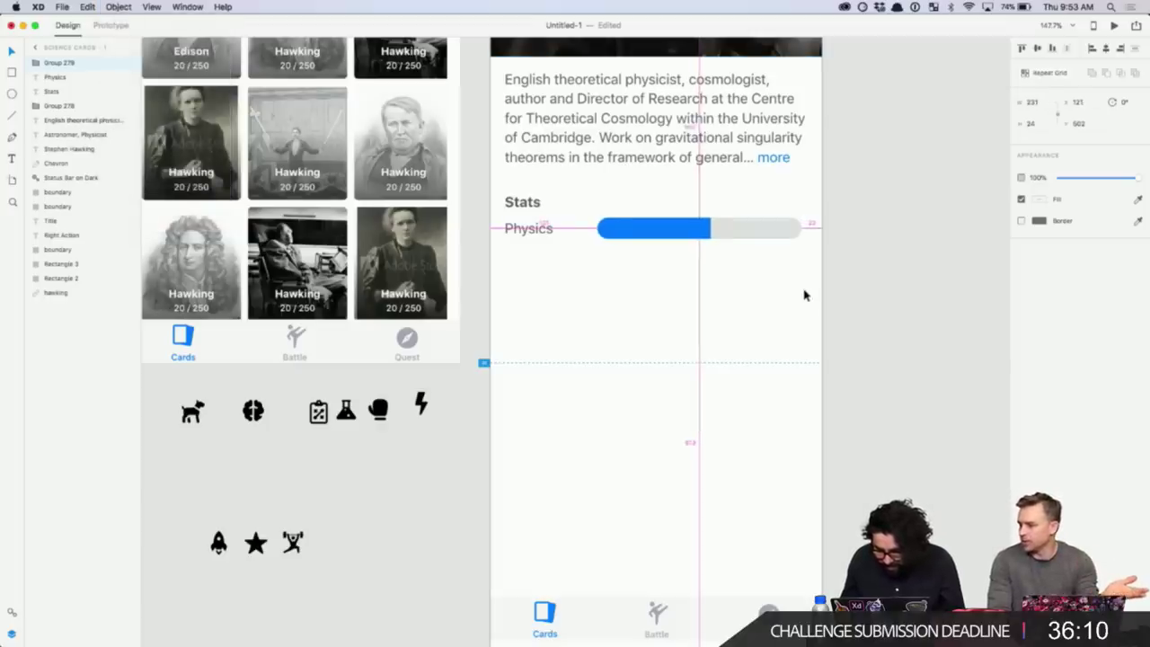
left_click(526, 229)
left_click(765, 236)
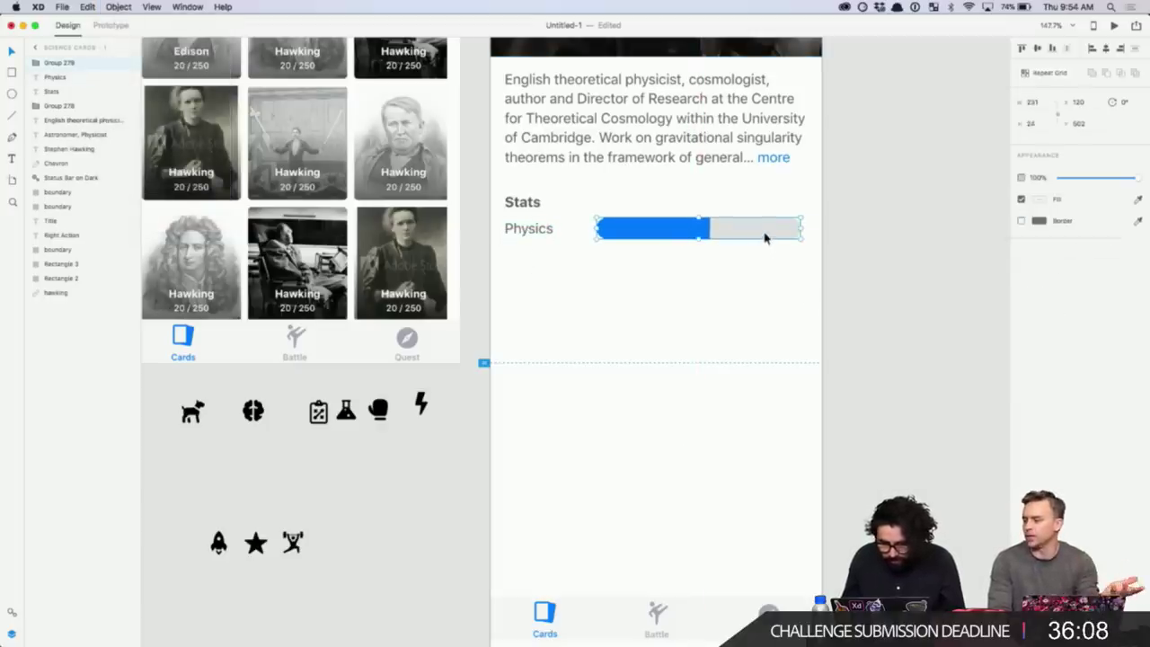
key("alt")
key("Right")
key("Right")
key("Right")
key("Right")
key("Right")
key("Right")
key("Right")
key("Right")
key("Right")
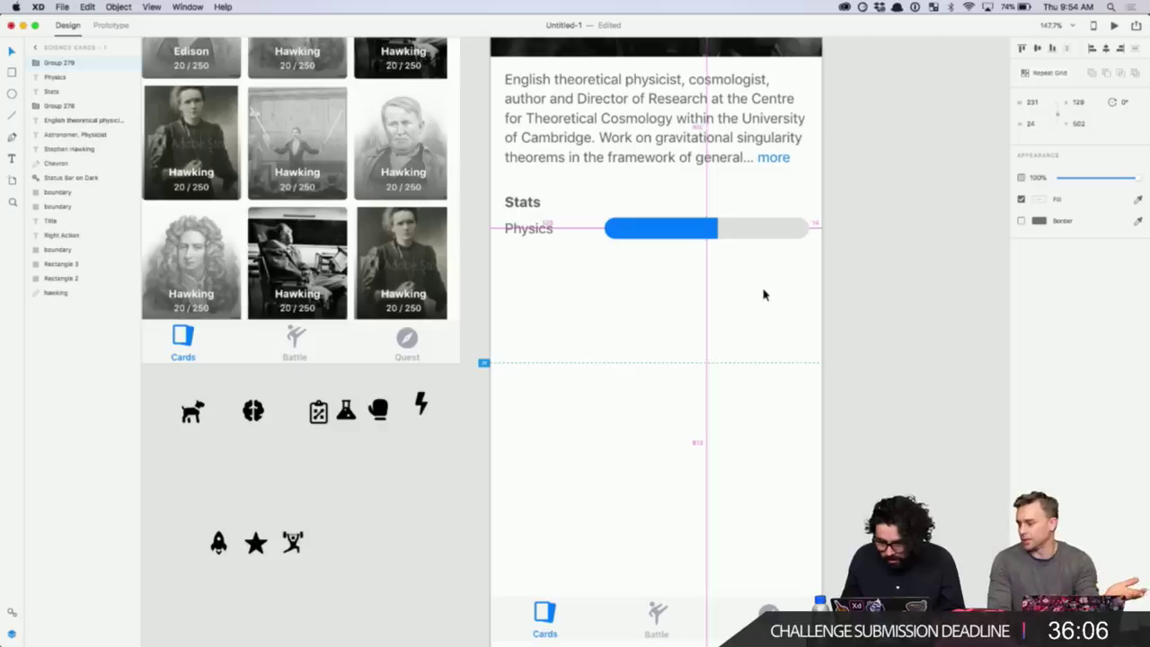
left_click(857, 272)
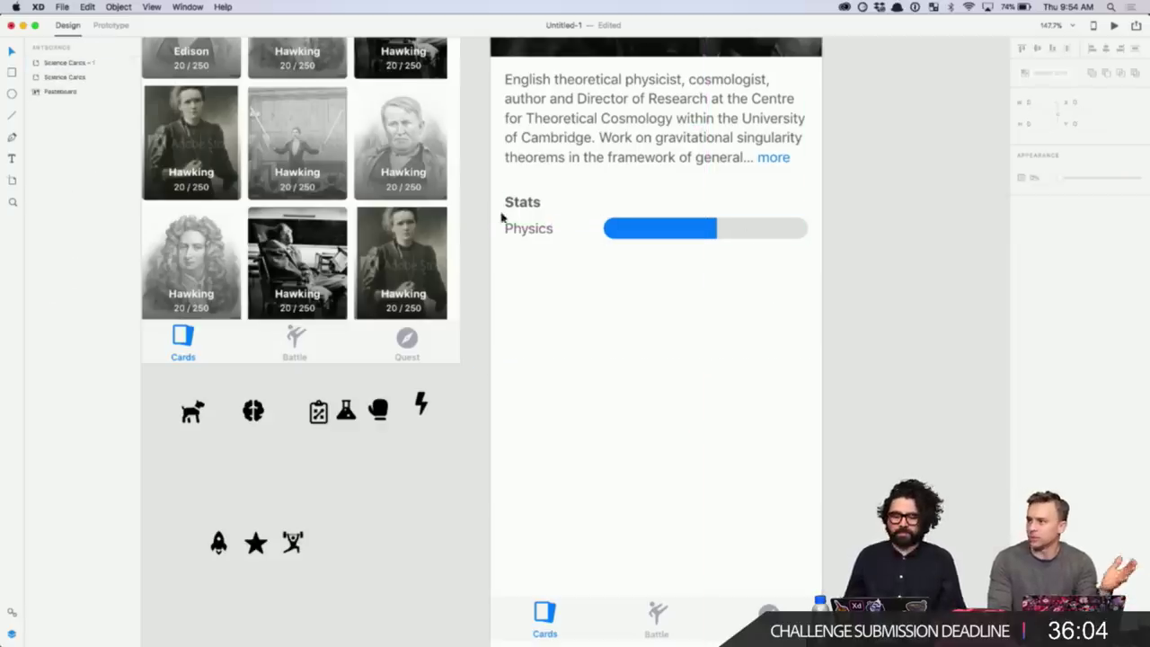
- Group the Physics label with its bar and repeat the row downward in a five-row repeat grid
left_click(527, 232)
scroll(708, 298, "down", 2)
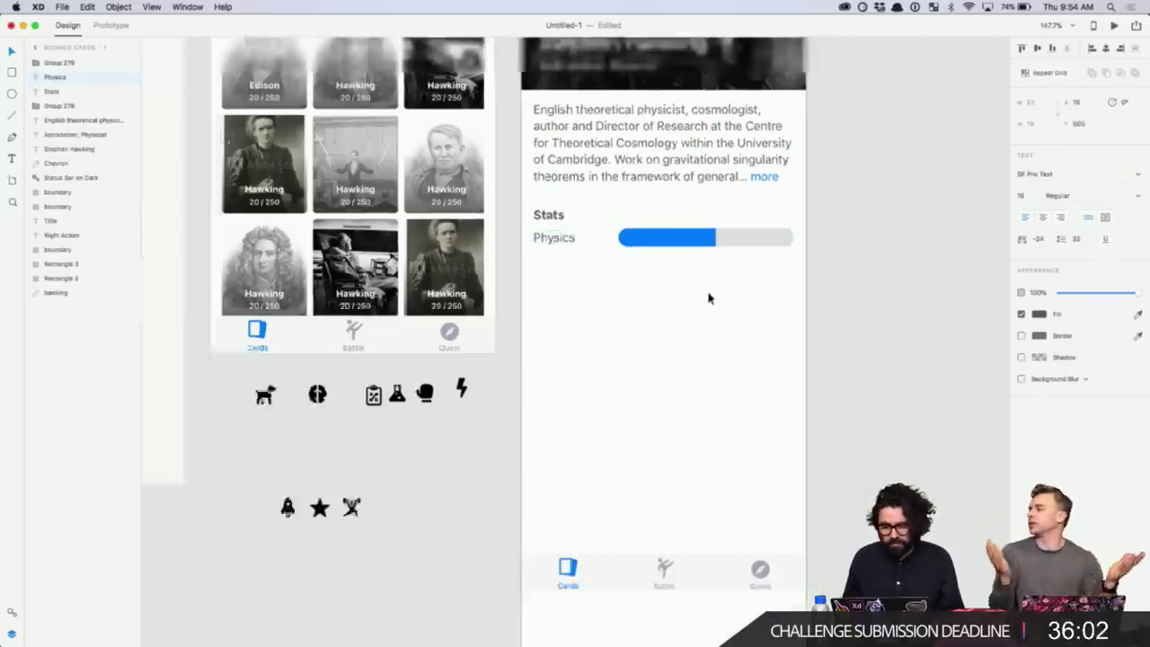
left_click(673, 244)
scroll(764, 260, "up", 2)
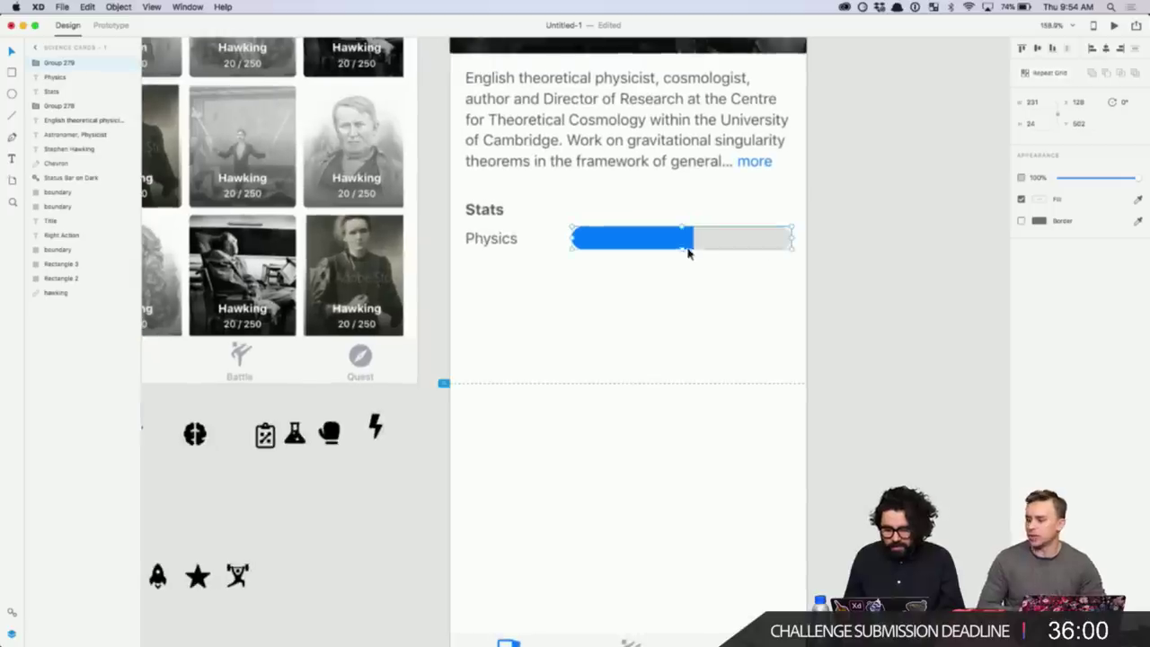
left_click(506, 242, "shift")
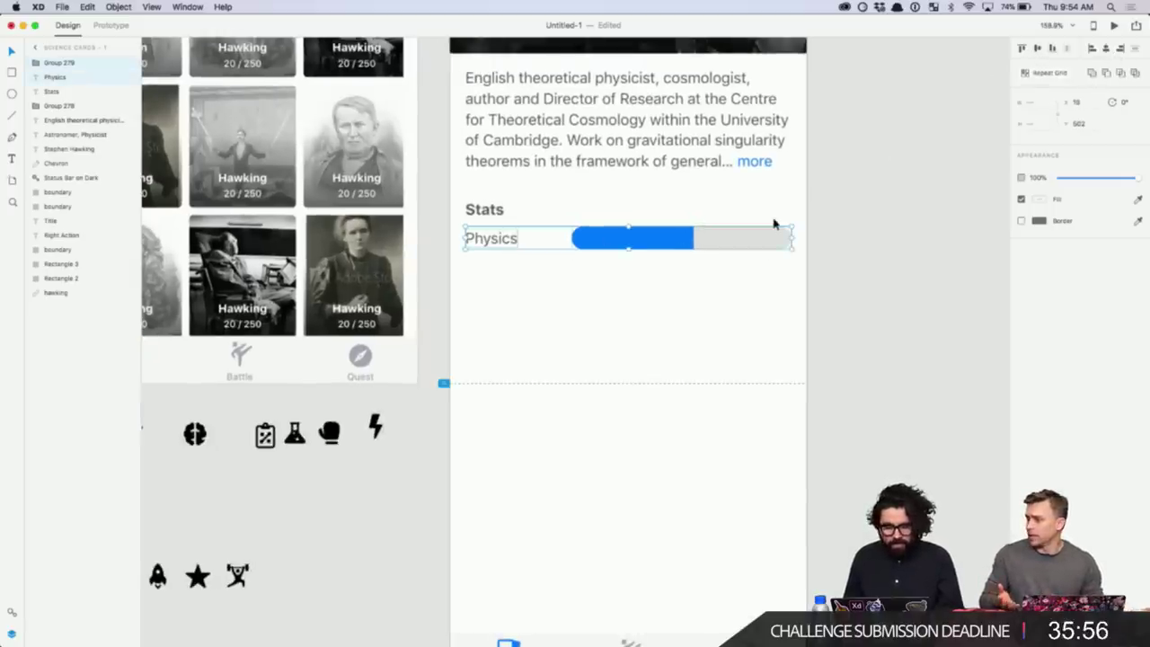
key("super+g")
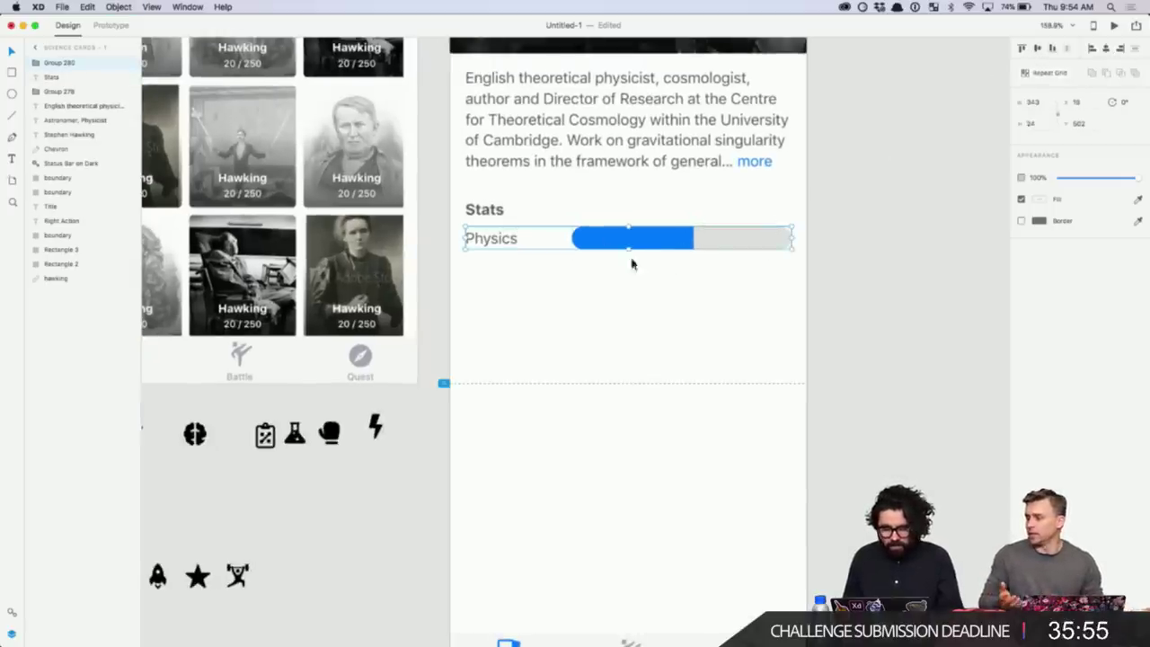
left_click(1053, 72)
mouse_move(631, 251)
left_mouse_down()
mouse_move(653, 486)
mouse_move(654, 377)
mouse_move(664, 424)
left_mouse_up()
left_click(876, 275)
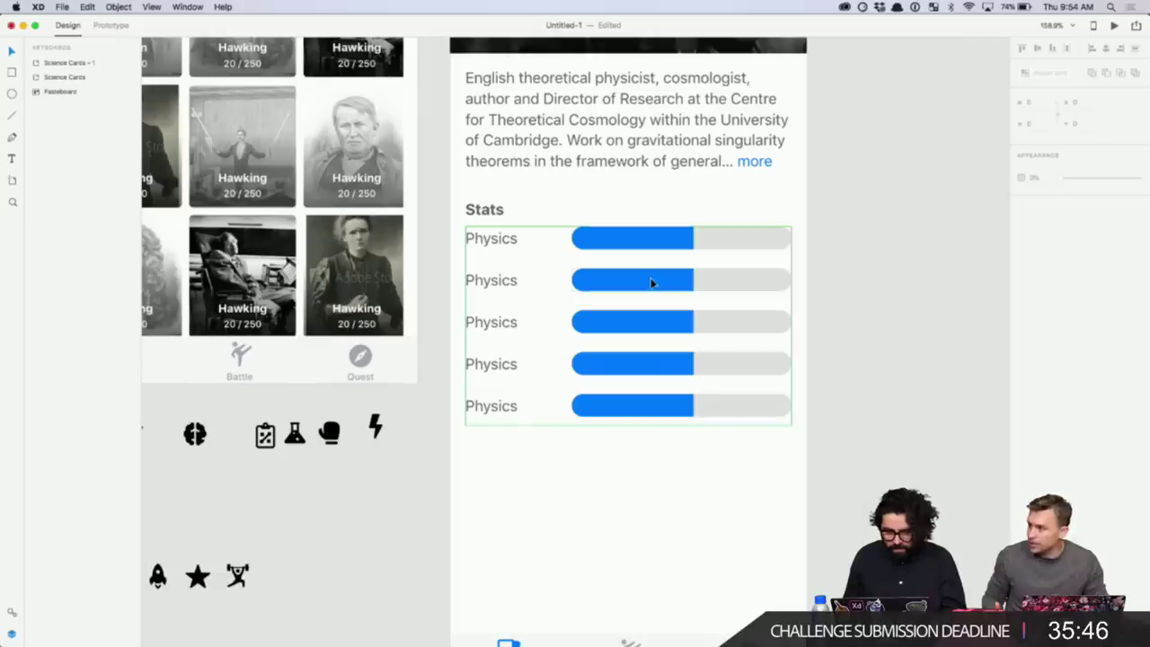
- Try to shorten the second row's blue bar inside the repeat grid, undoing each resize
double_click(669, 280)
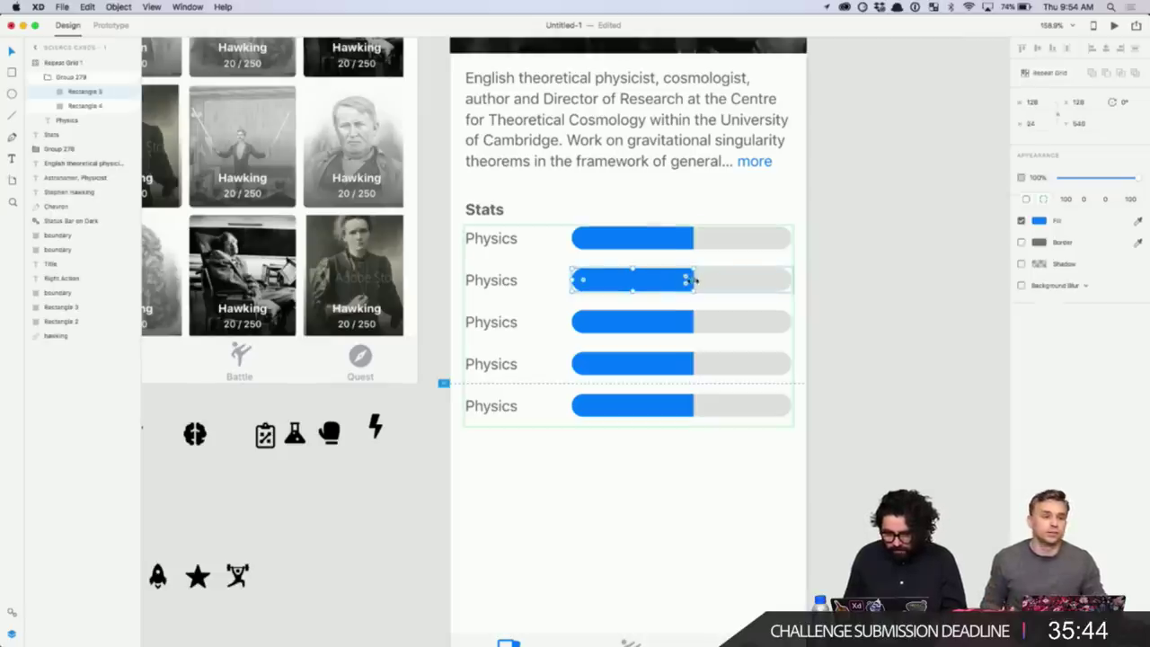
left_click_drag(694, 280, 654, 282)
key("ctrl+z")
left_click(906, 290)
left_click(653, 285)
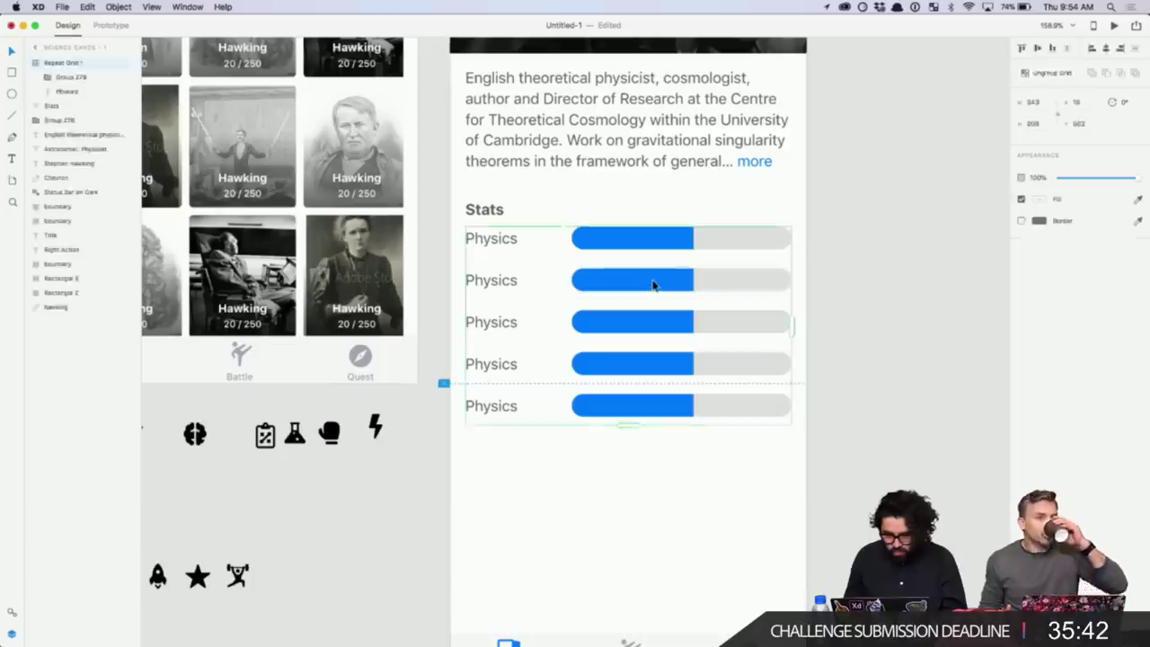
double_click(652, 284)
double_click(685, 284)
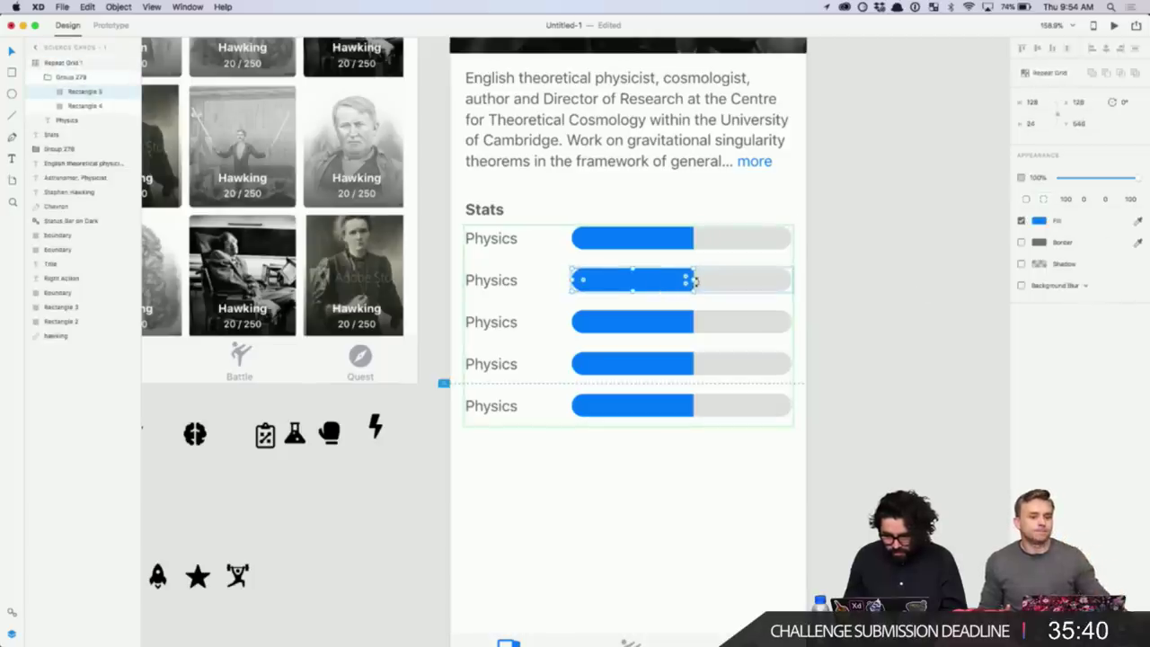
left_click_drag(694, 280, 667, 280)
key("ctrl+z")
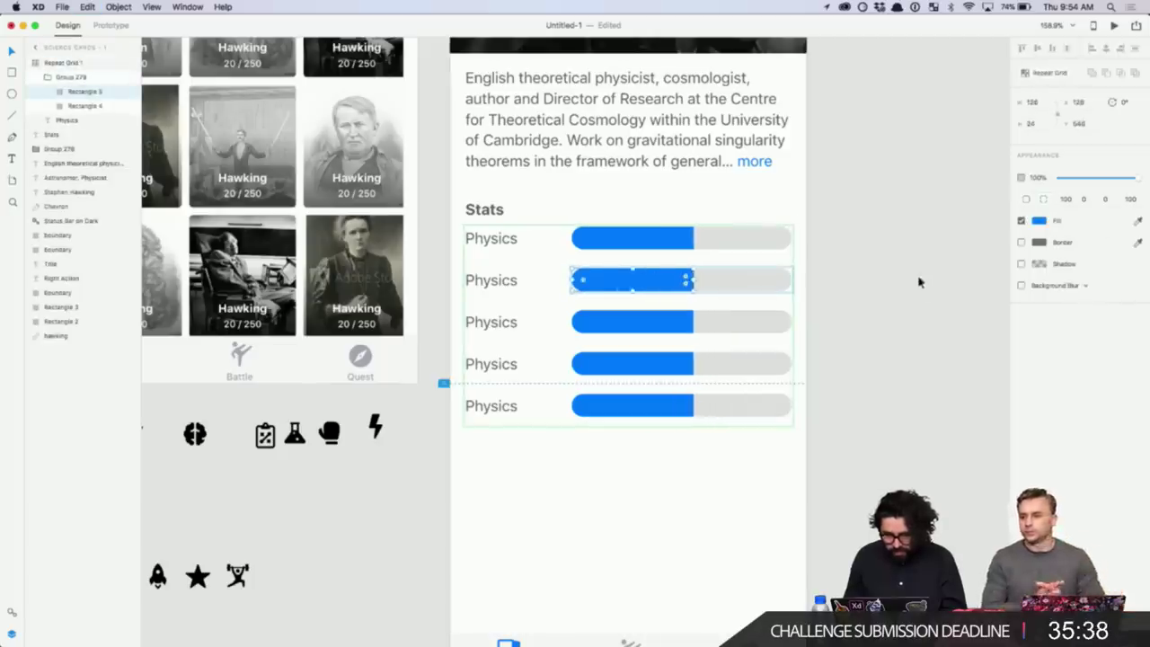
left_click(918, 278)
- Ungroup the repeat grid into separate stat rows
left_click(729, 282)
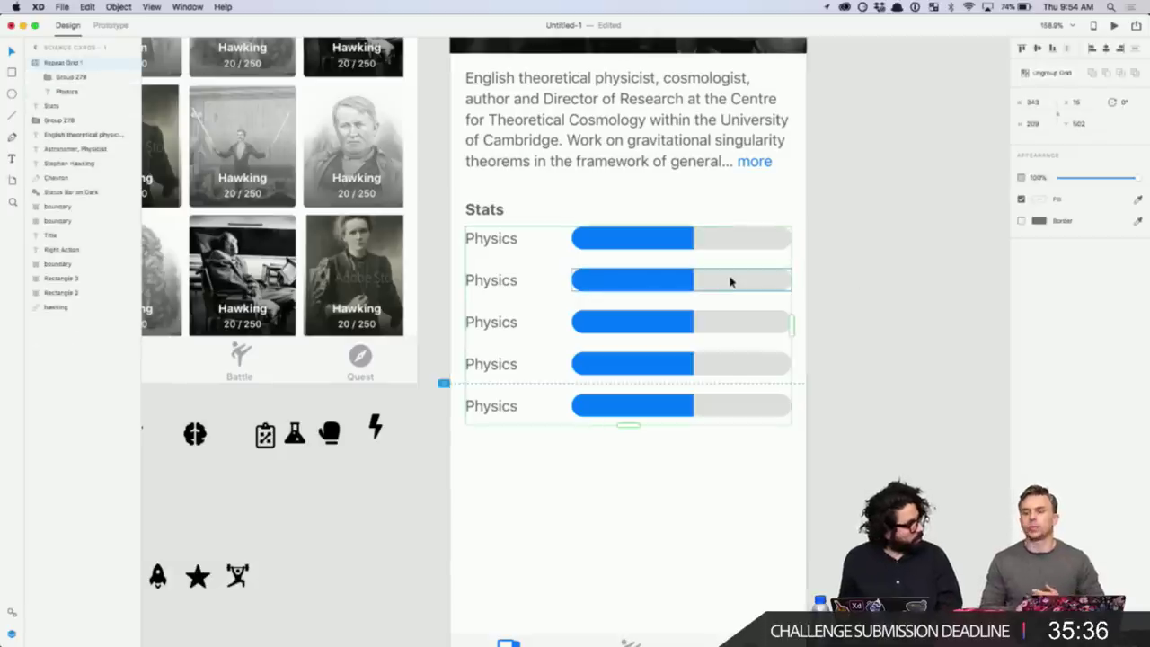
key("super+shift+g")
left_click(629, 276)
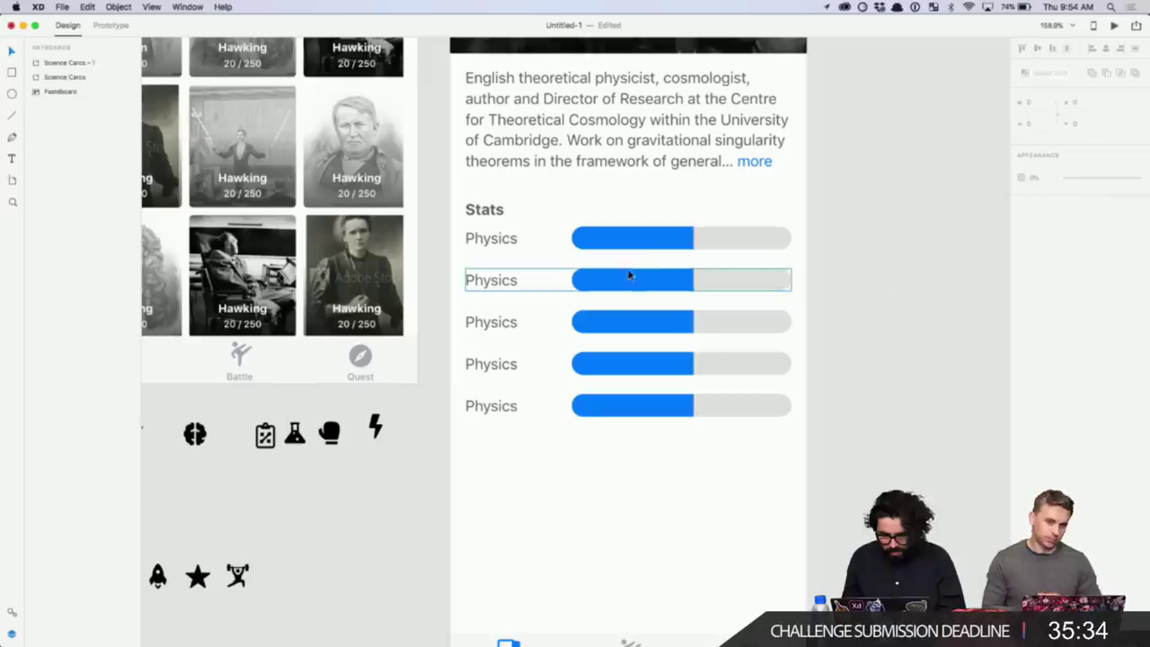
- Lengthen the blue bars in the second, third and fourth stat rows and shorten the fifth to about 60 wide
double_click(666, 285)
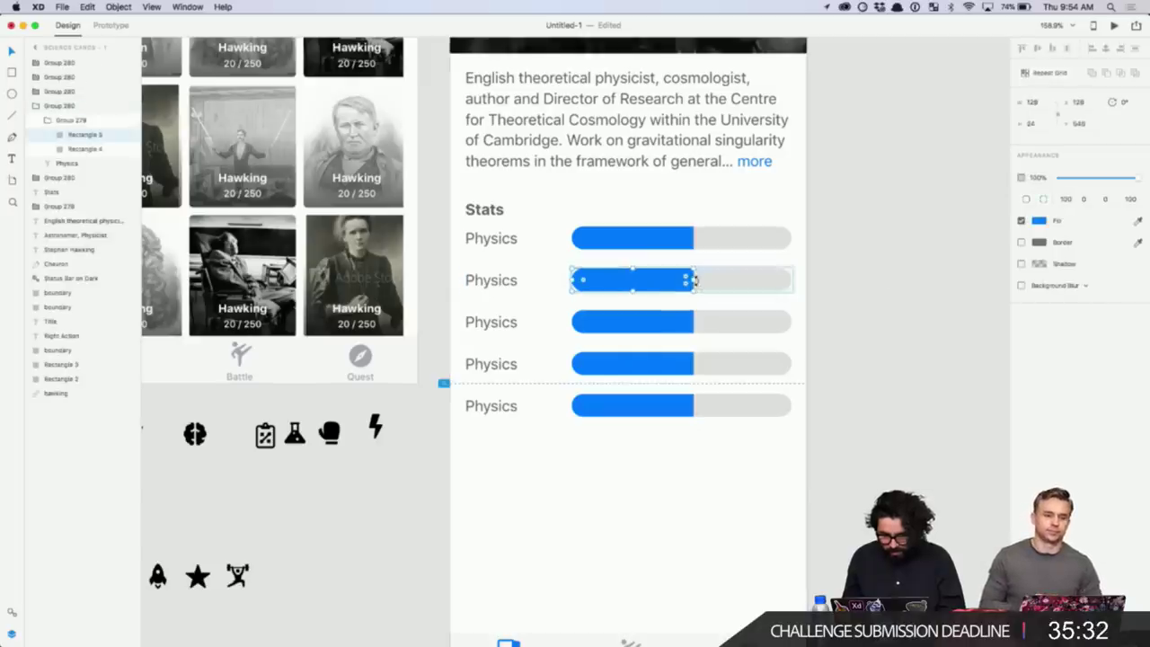
left_click_drag(694, 280, 757, 280)
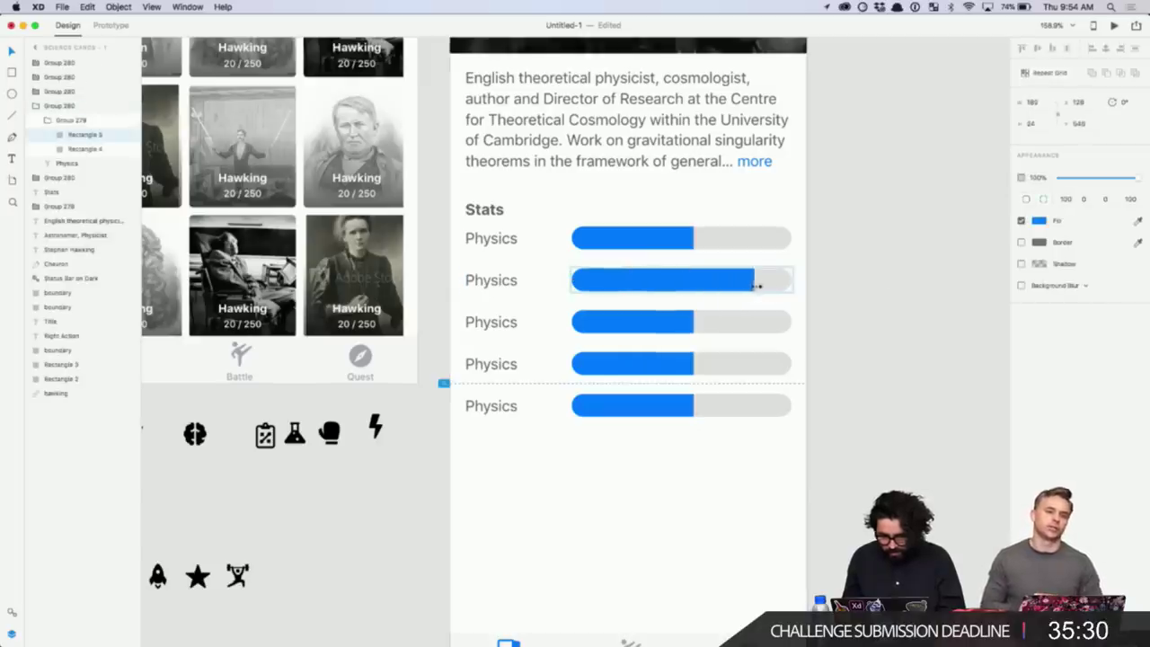
double_click(694, 321)
left_click_drag(691, 321, 762, 322)
double_click(678, 364)
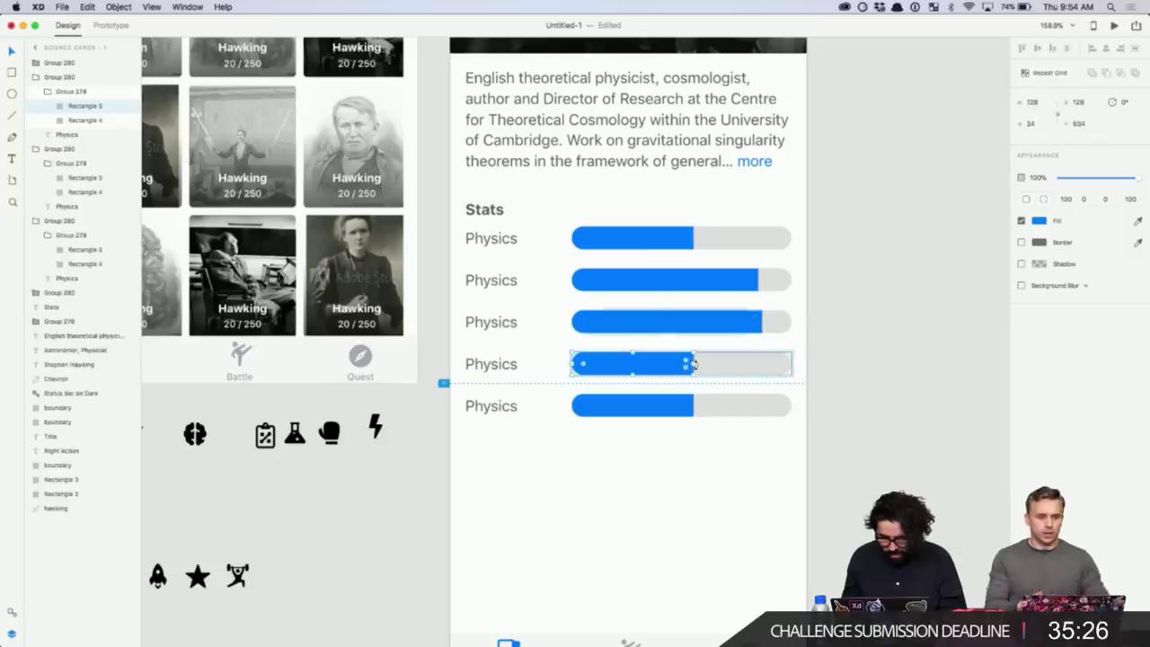
left_click_drag(689, 363, 731, 364)
double_click(676, 405)
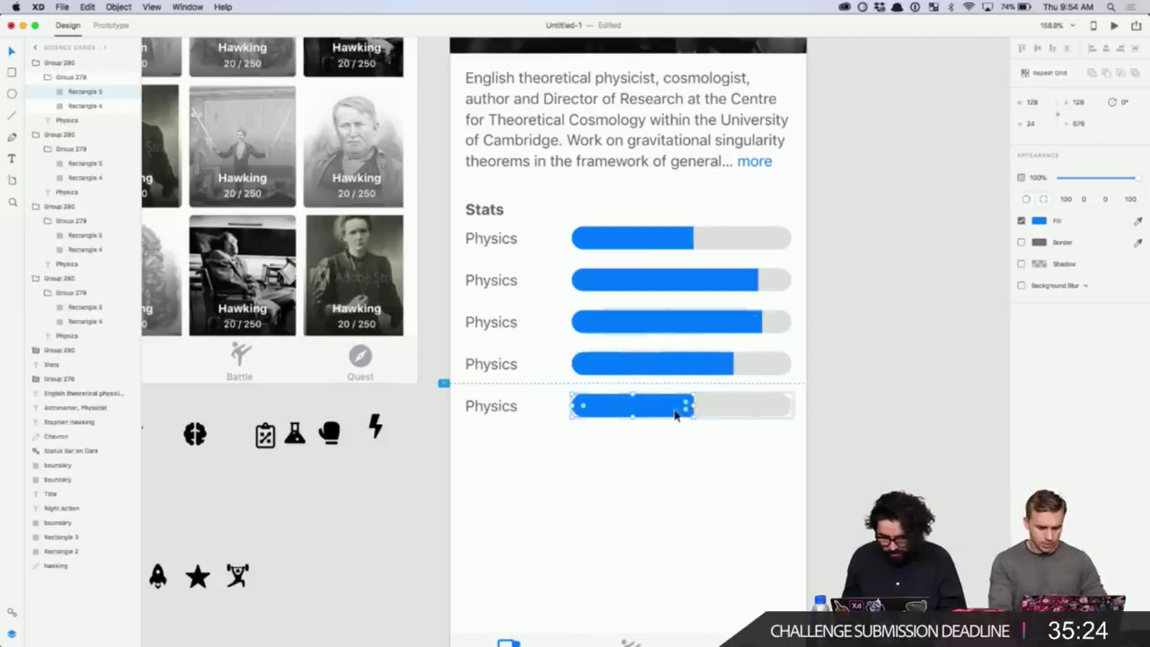
left_click_drag(693, 405, 628, 406)
left_click(628, 455)
- Replace the fifth row's label with Medicine, copied from the Stats list of the Science Battle App document in Chrome
scroll(629, 455, "down", 2)
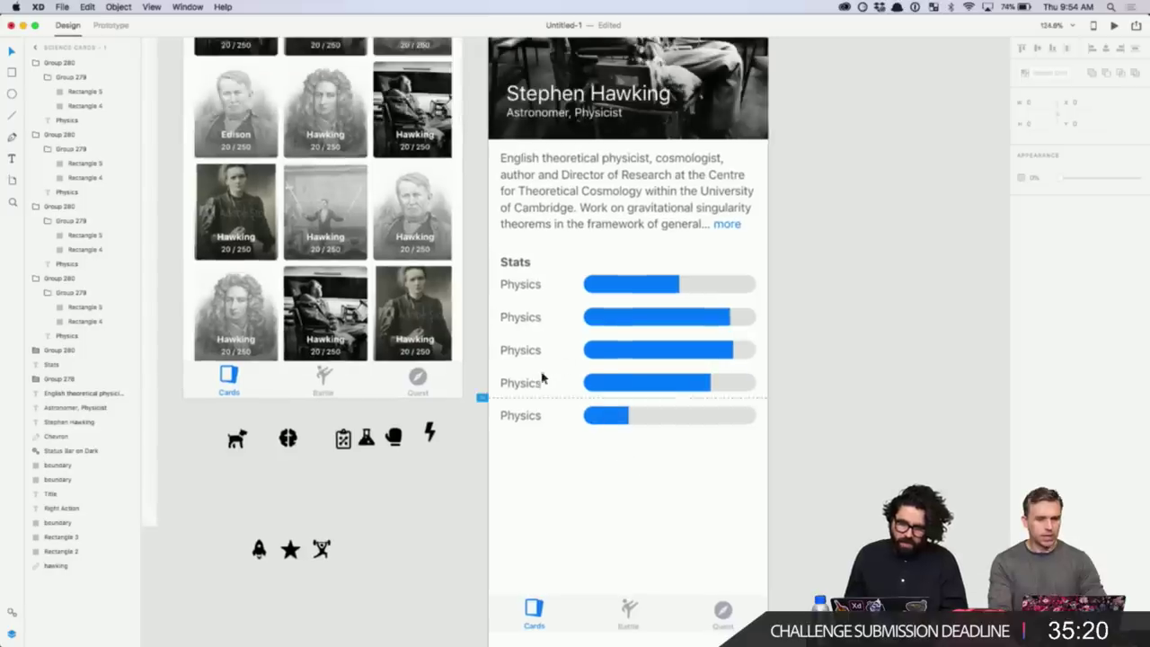
double_click(521, 416)
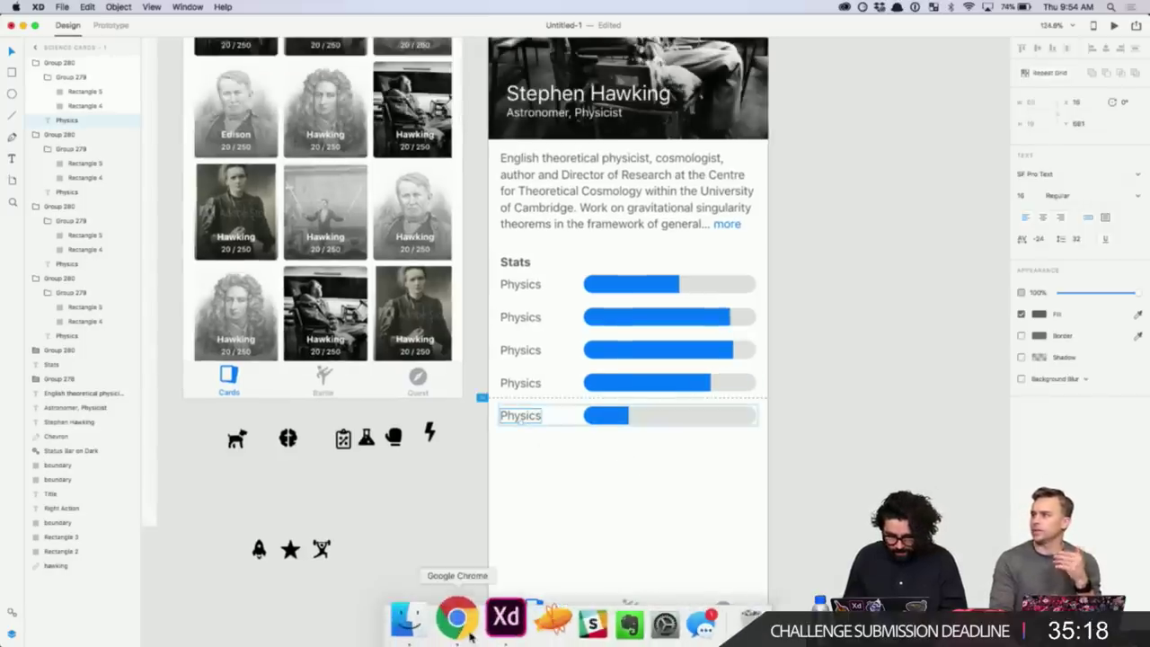
left_click(454, 616)
left_click(372, 396)
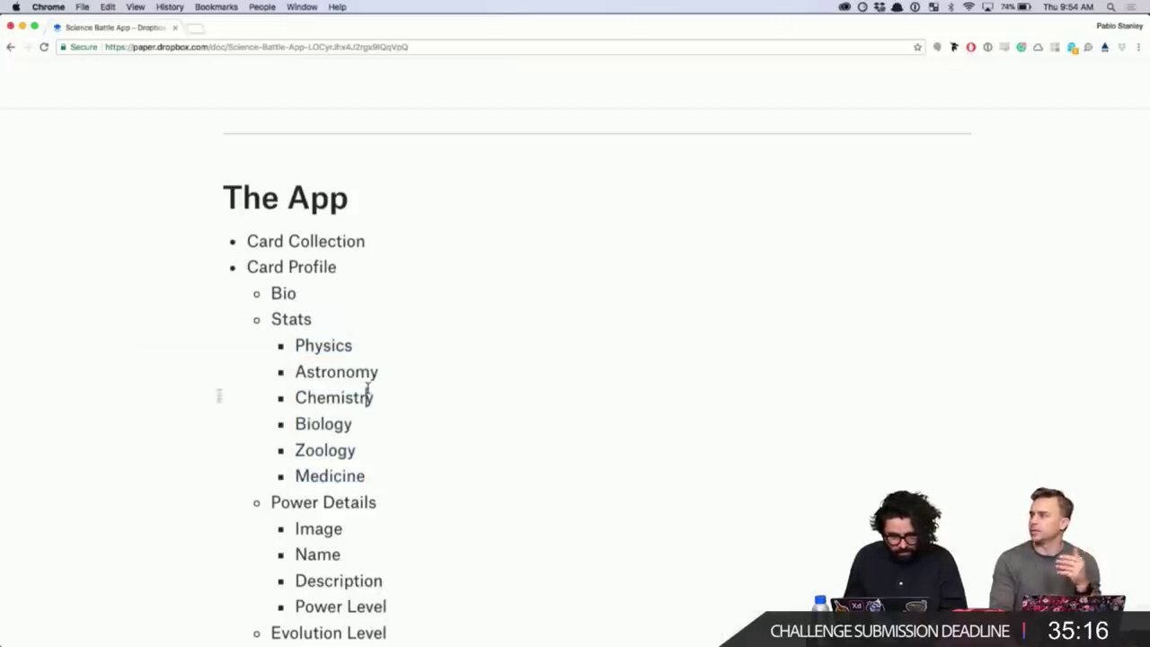
double_click(325, 476)
key("super+c")
key("super+Tab")
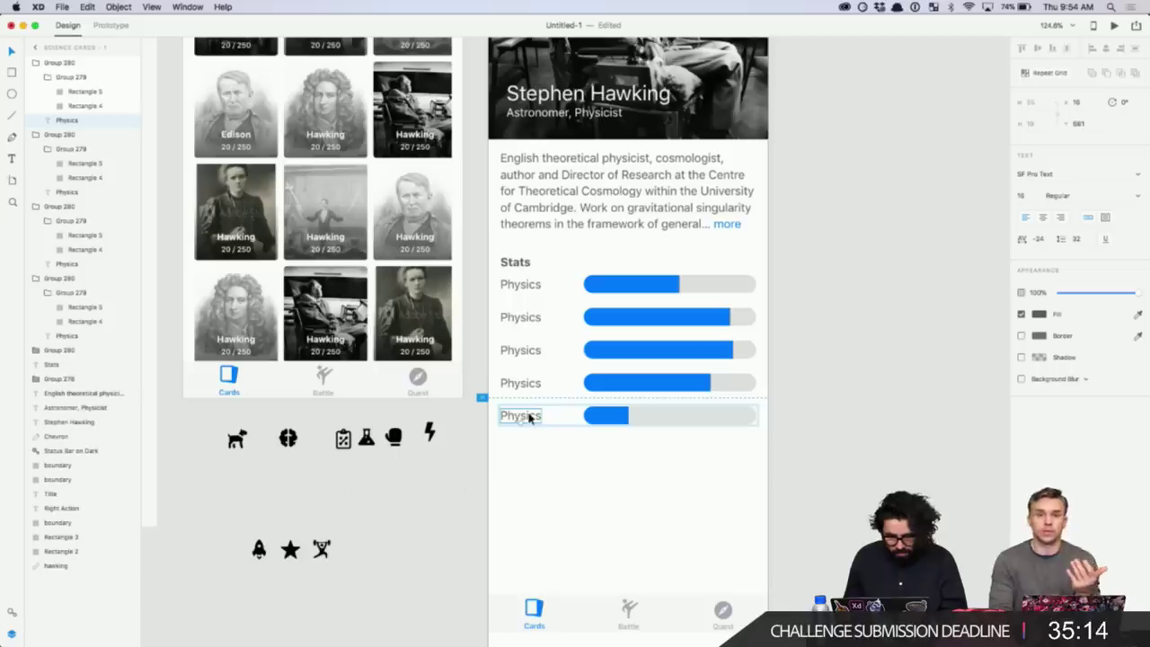
key("super+v")
- Shorten the blue bar in the Medicine row to about 28 wide
left_click(607, 415)
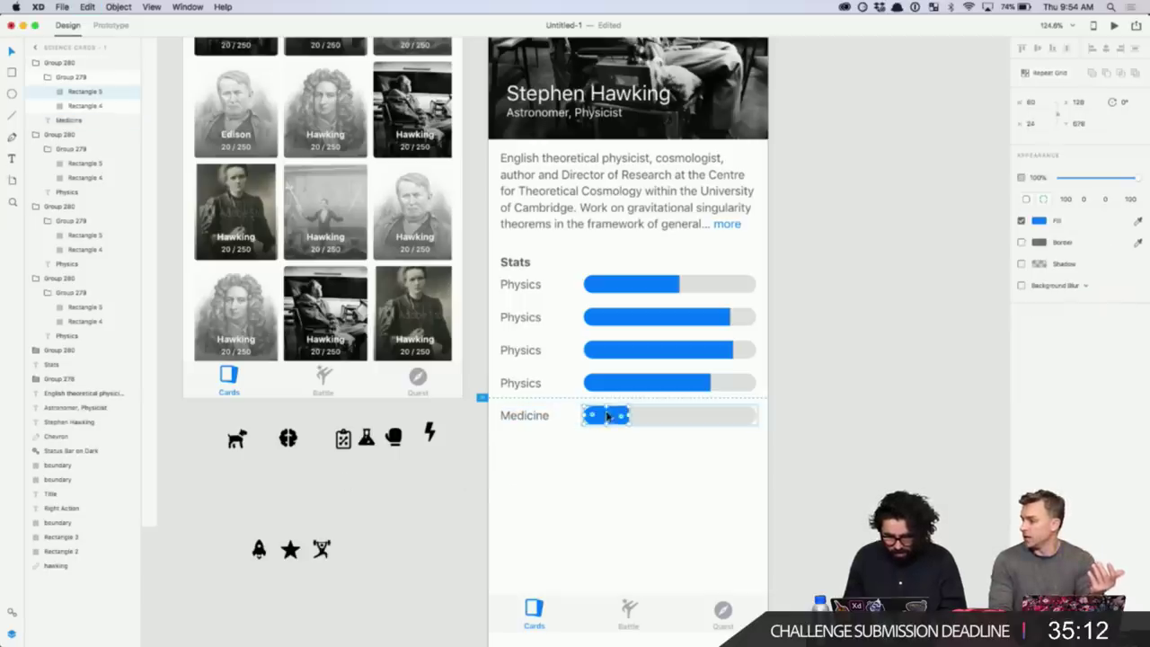
left_click_drag(631, 418, 542, 411)
scroll(626, 415, "up", 1)
scroll(626, 415, "up", 5)
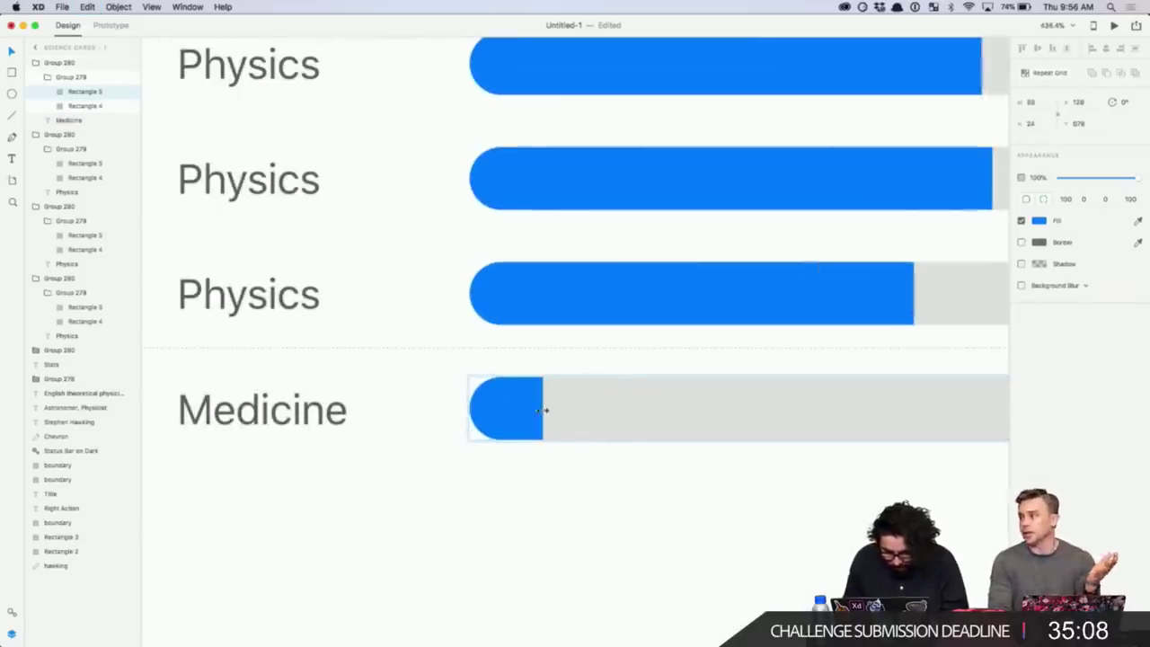
scroll(577, 523, "down", 5)
- Replace the fourth stat row's label with Zoology, copied from the Stats list of the Science Battle App document in Chrome
key("super+Tab")
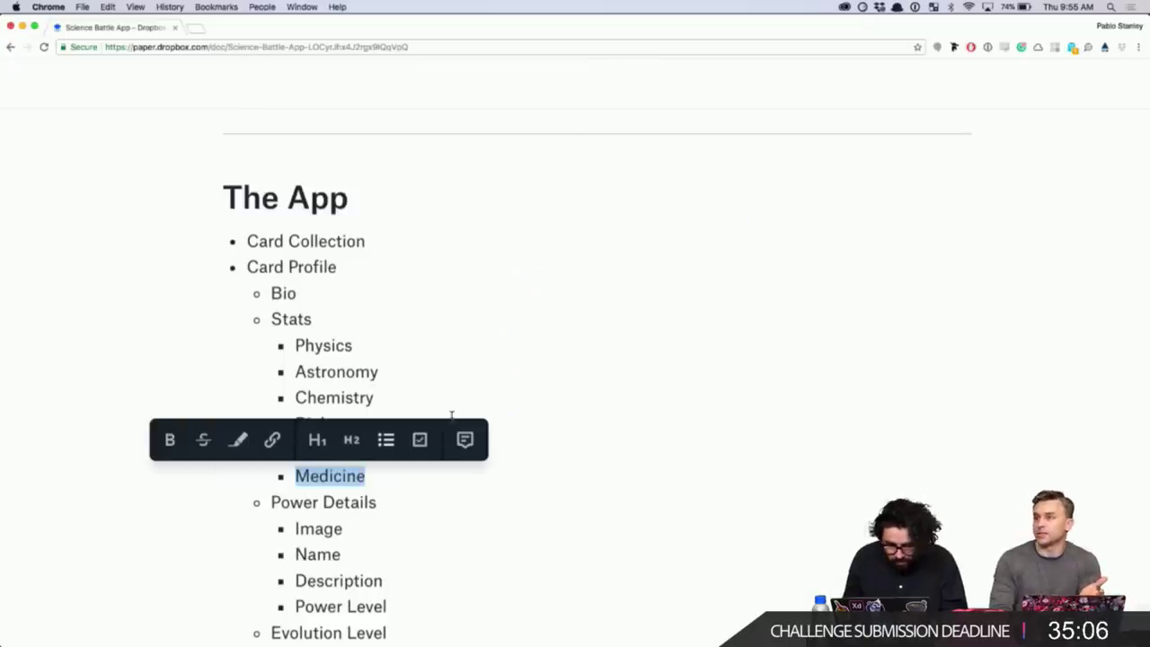
left_click(384, 520)
double_click(327, 449)
key("ctrl+c")
key("super+Tab")
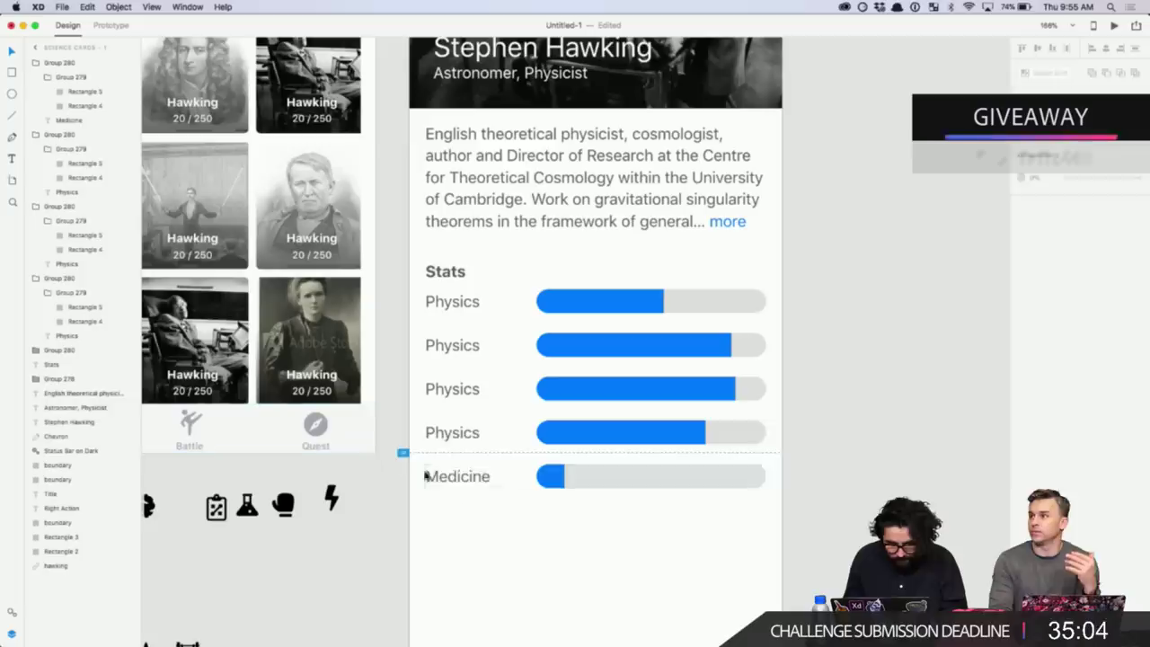
left_click(452, 433)
double_click(458, 437)
key("ctrl+v")
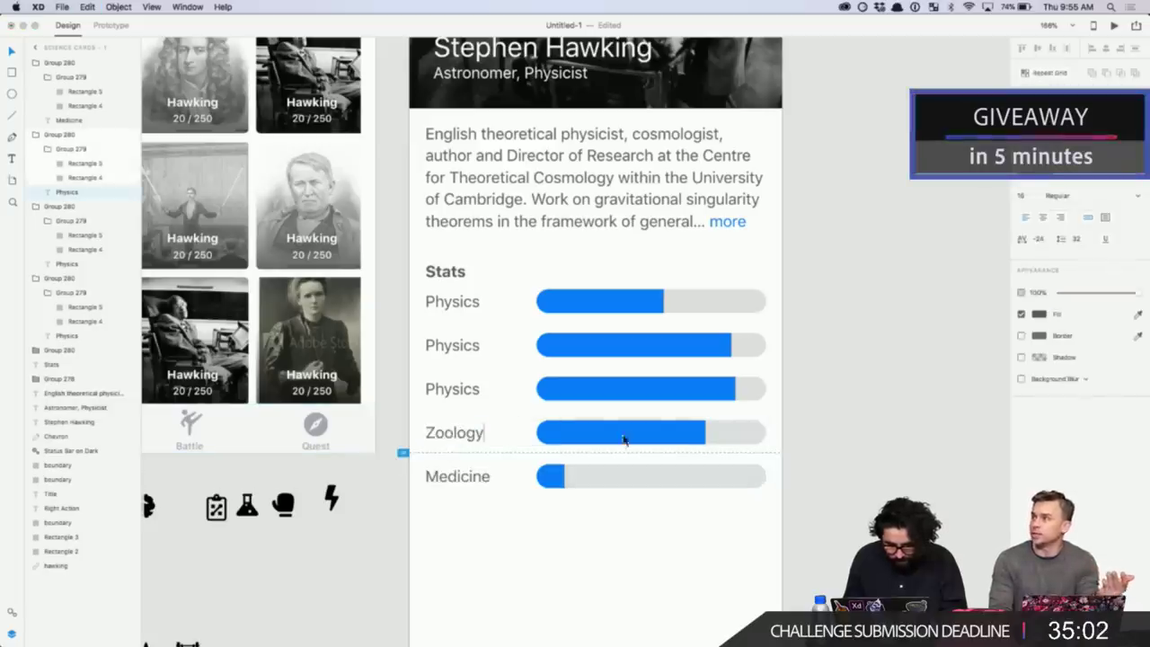
- Shorten the blue bar in the Zoology row to a small sliver at the start of its track
left_click(714, 440)
left_click_drag(700, 434, 550, 436)
left_click(513, 442)
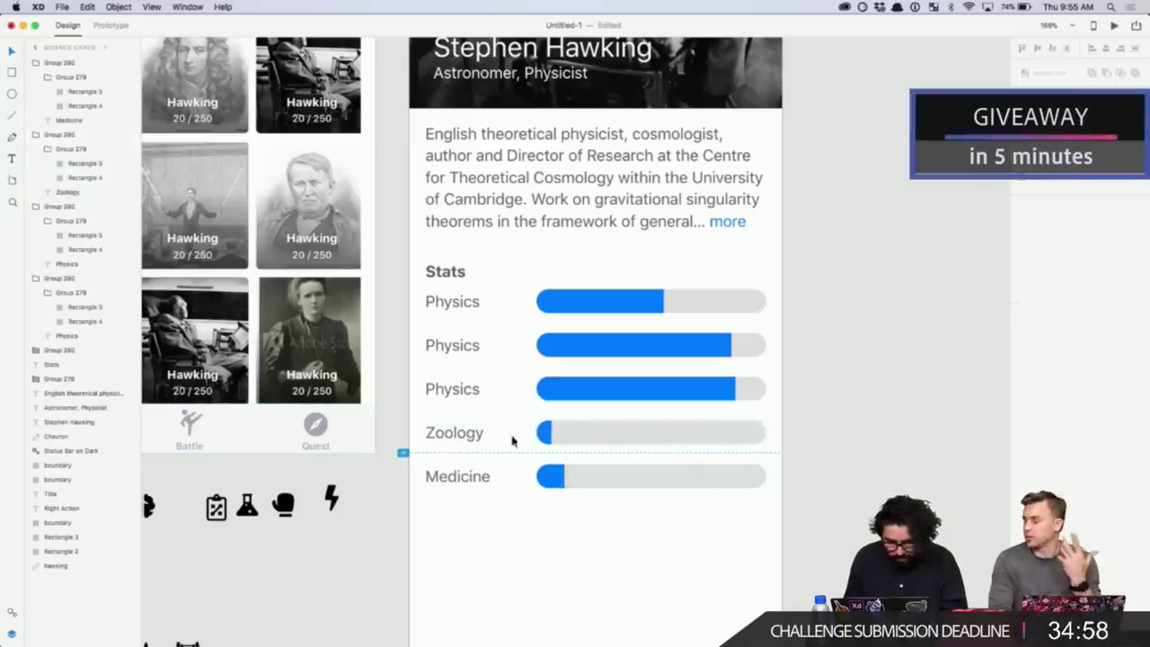
- Replace the third stat row's label with Biology, copied from the Stats list of the Science Battle App document in Chrome
key("super+Tab")
left_click(318, 474)
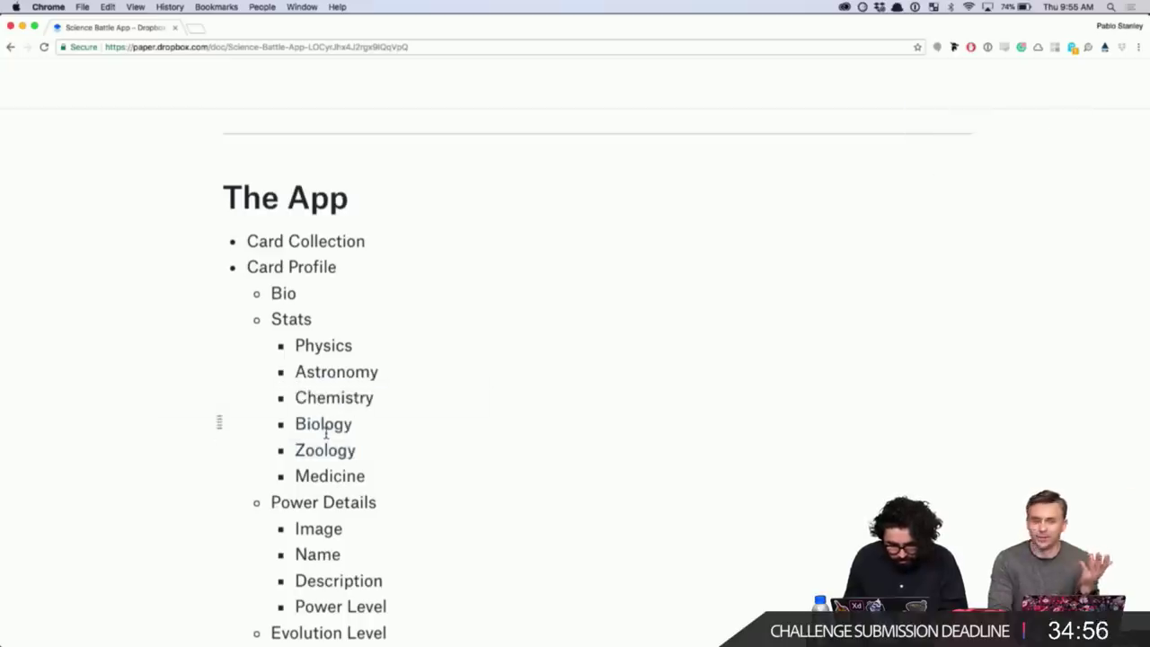
double_click(321, 422)
key("super+c")
key("super+Tab")
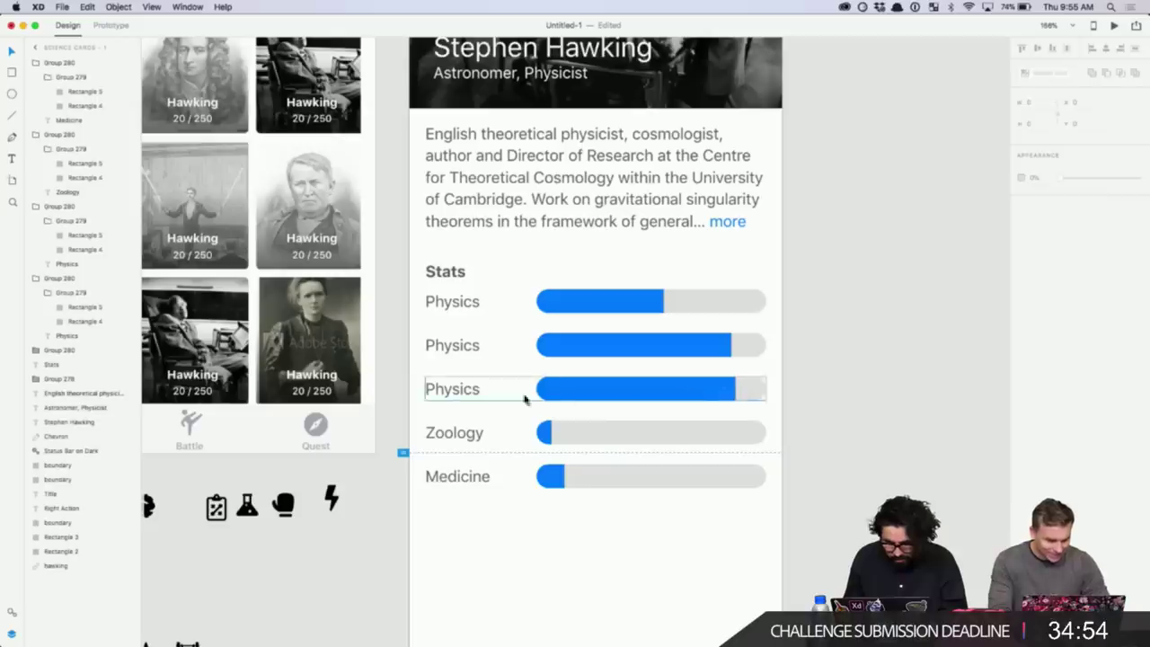
double_click(461, 393)
double_click(461, 391)
key("super+v")
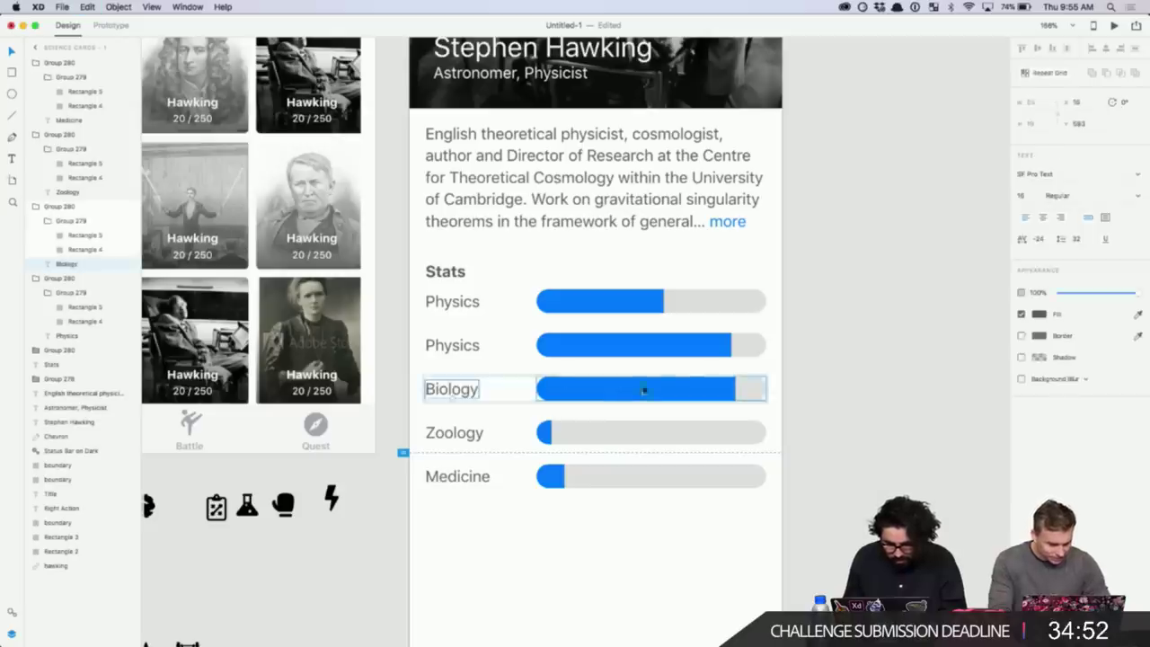
- Shorten the blue bar in the Biology row to just under a third of its track
left_click(646, 388)
left_click_drag(737, 388, 626, 386)
key("super+z")
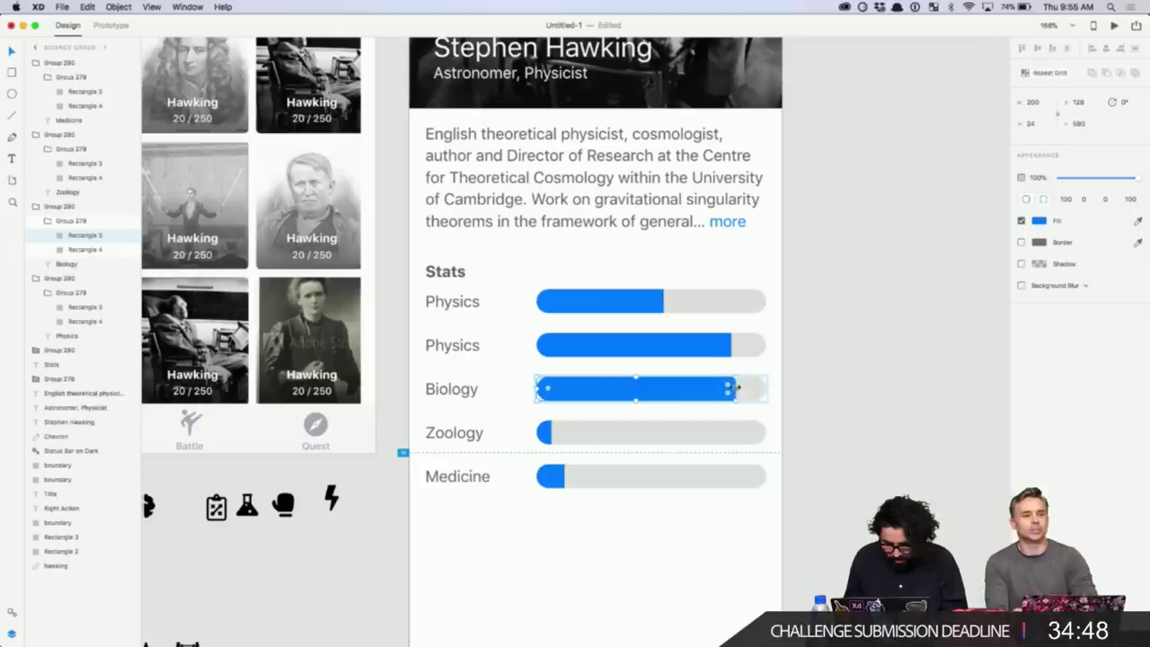
left_click_drag(736, 387, 606, 388)
left_click(466, 343)
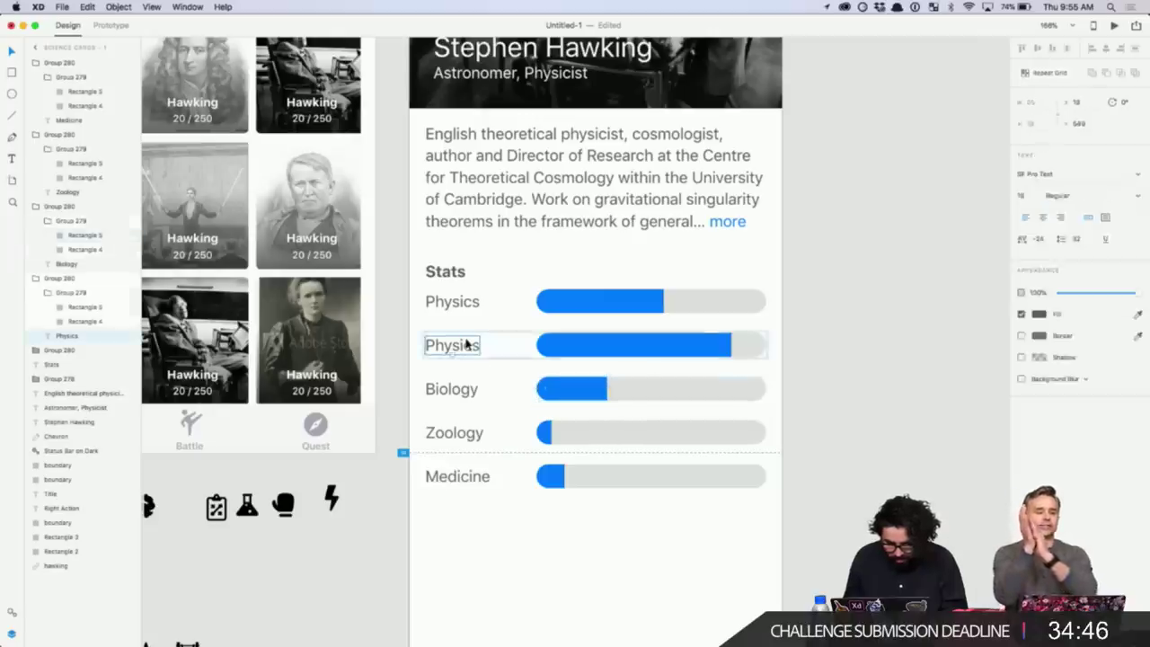
- Copy the word Chemistry from the Stats list of the Science Battle App document in Chrome
key("super+Tab")
left_click(356, 448)
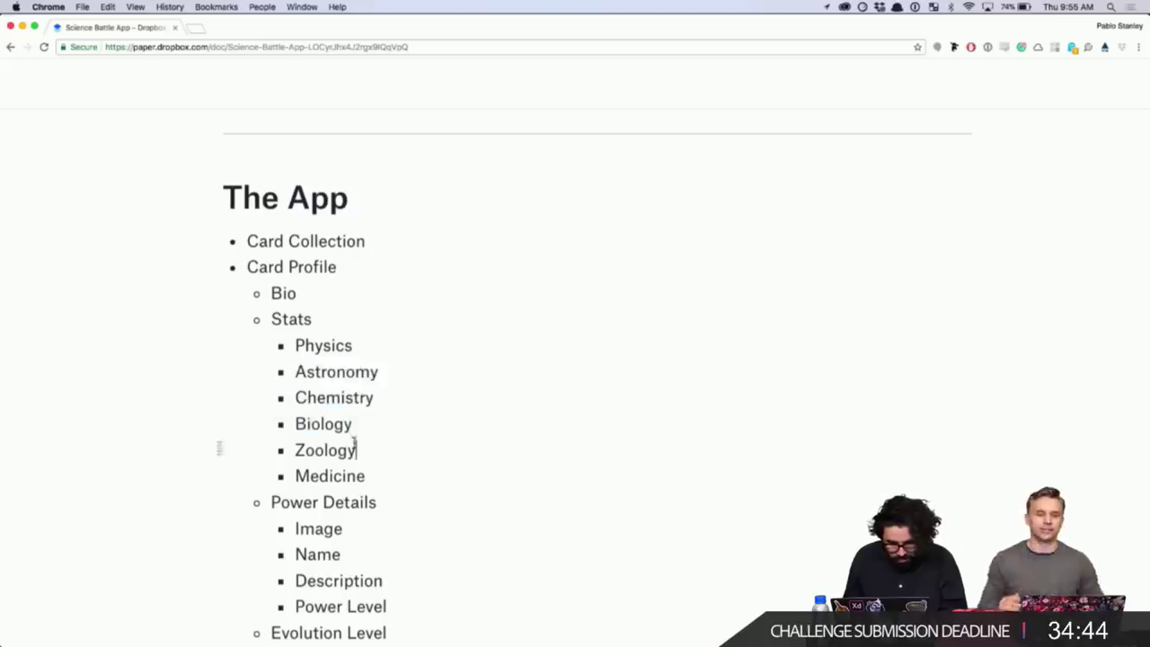
double_click(334, 398)
key("super+c")
left_click(456, 531)
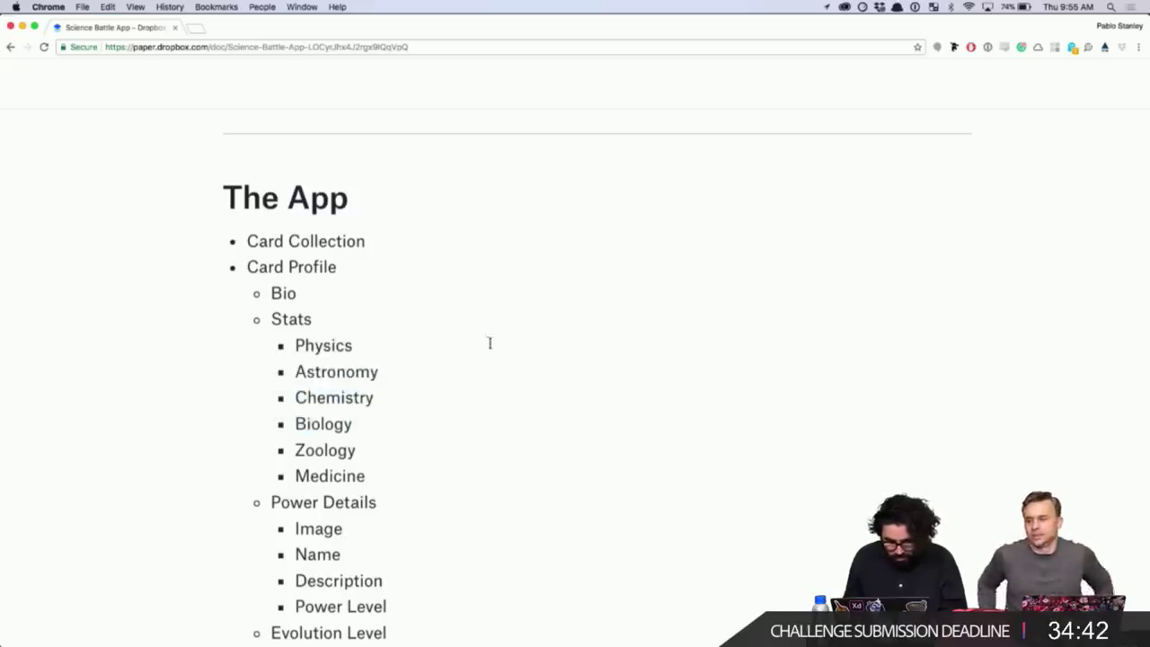
- Back in Adobe XD, duplicate the second Physics row below the Medicine row, keeping the same spacing
key("super+Tab")
left_click(504, 505)
left_click(565, 349)
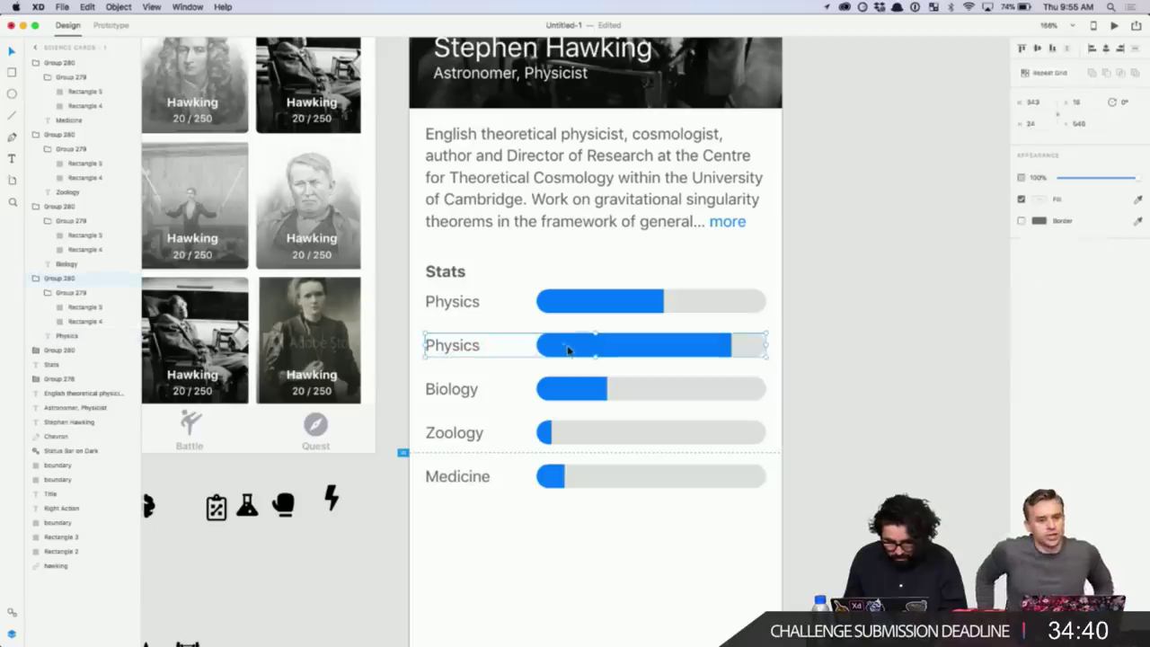
left_click_drag(568, 349, 611, 521)
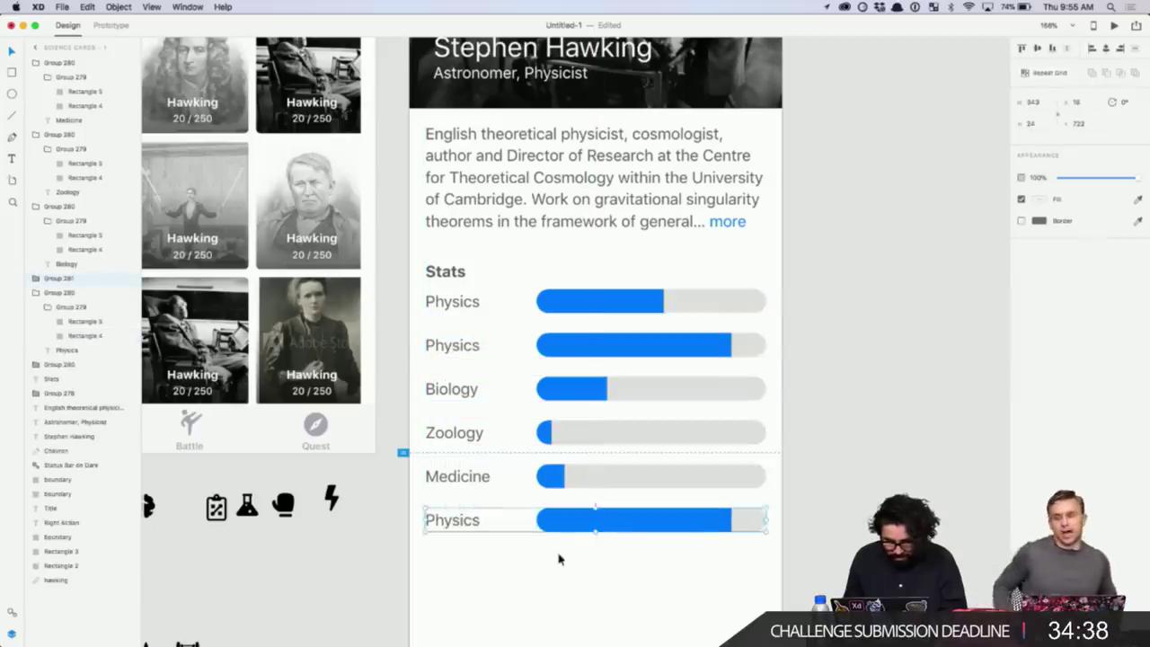
- Change the duplicated row's label to Chemistry and shorten its blue bar to a bit under half of the track
double_click(455, 519)
double_click(460, 520)
key("super+v")
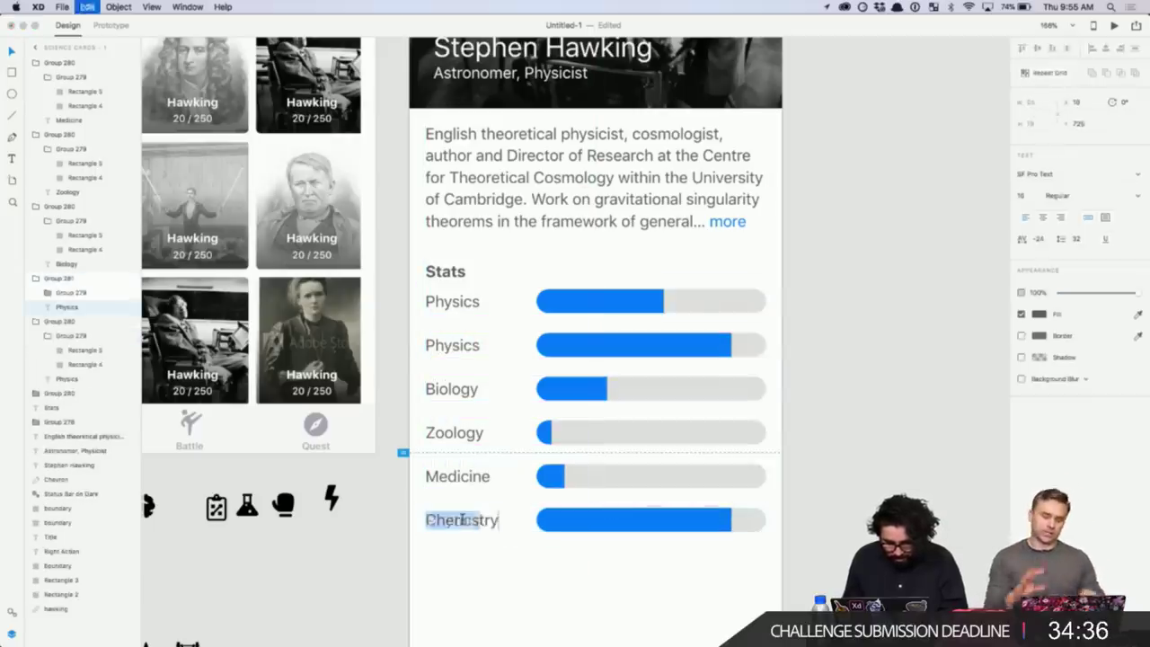
key("Escape")
left_click(700, 524)
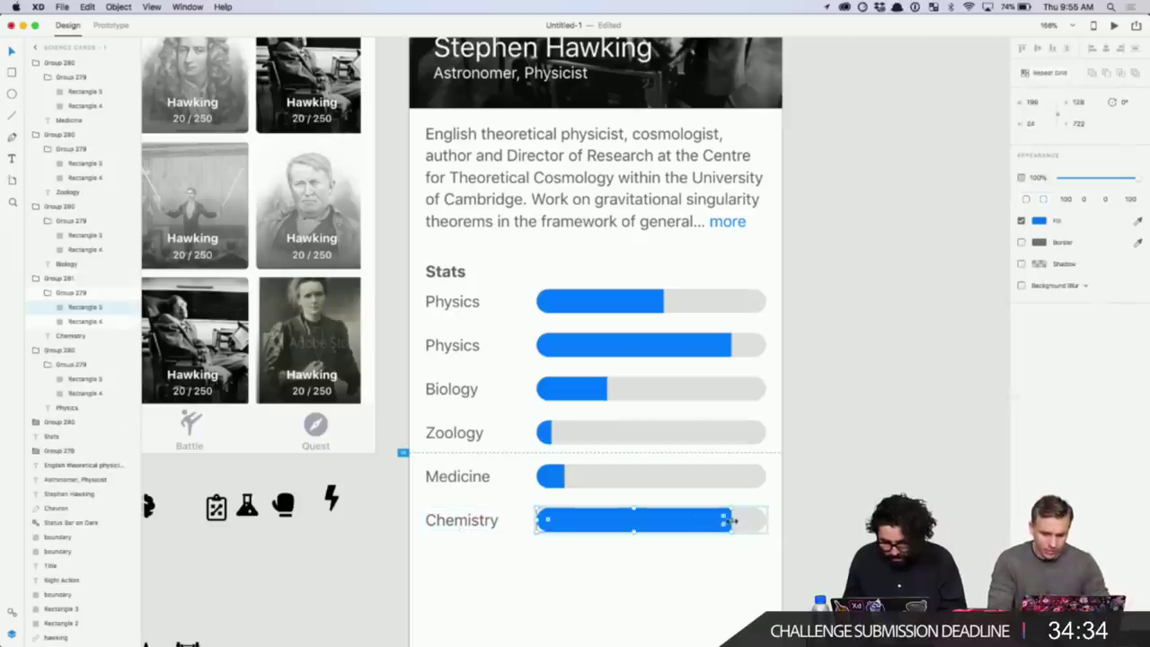
left_click_drag(730, 521, 636, 520)
left_click(626, 552)
- Replace the second row's label with Astronomy, copied from the Stats list in Chrome, and lengthen its blue bar to about 206 wide
key("super+Tab")
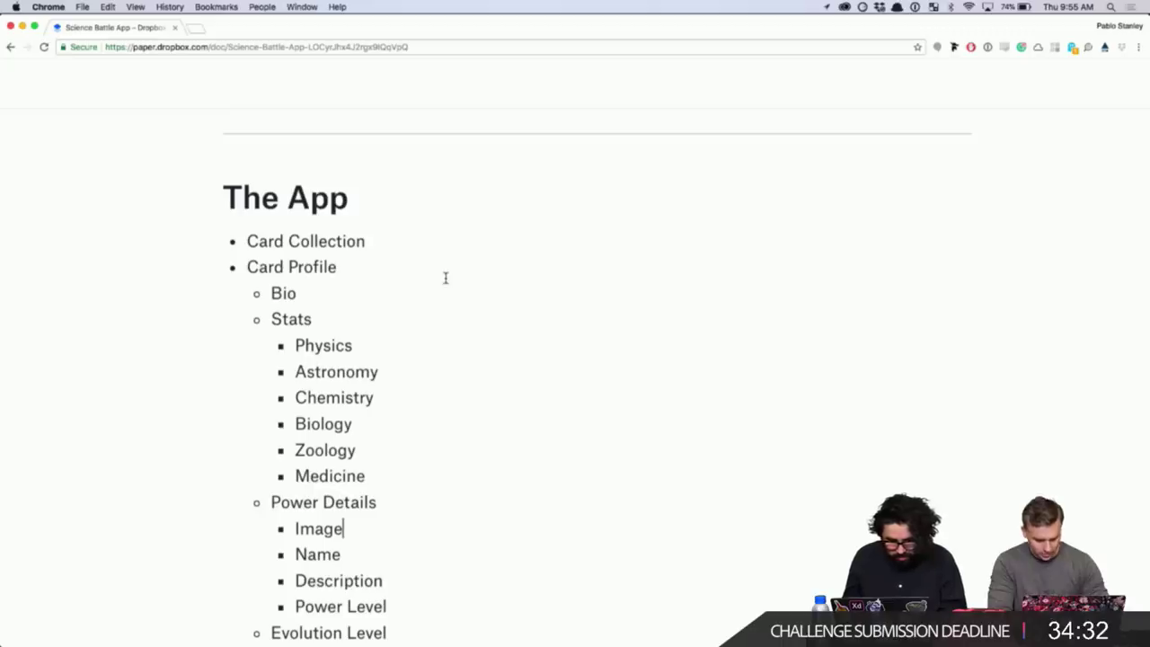
double_click(333, 370)
key("super+c")
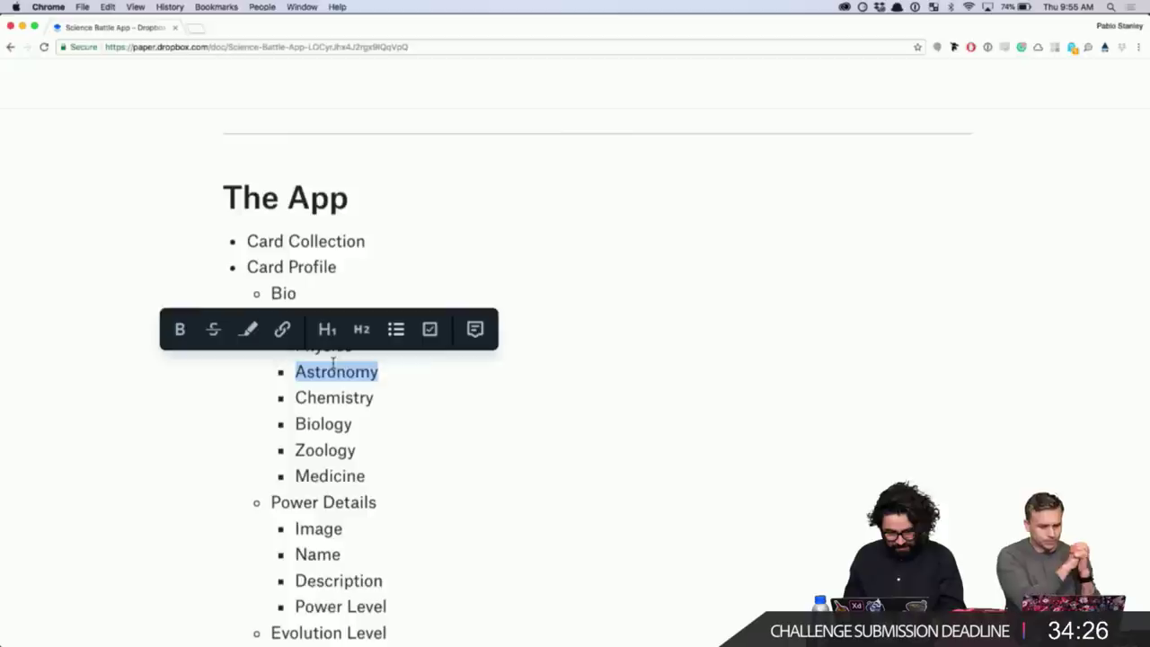
key("super+Tab")
double_click(469, 345)
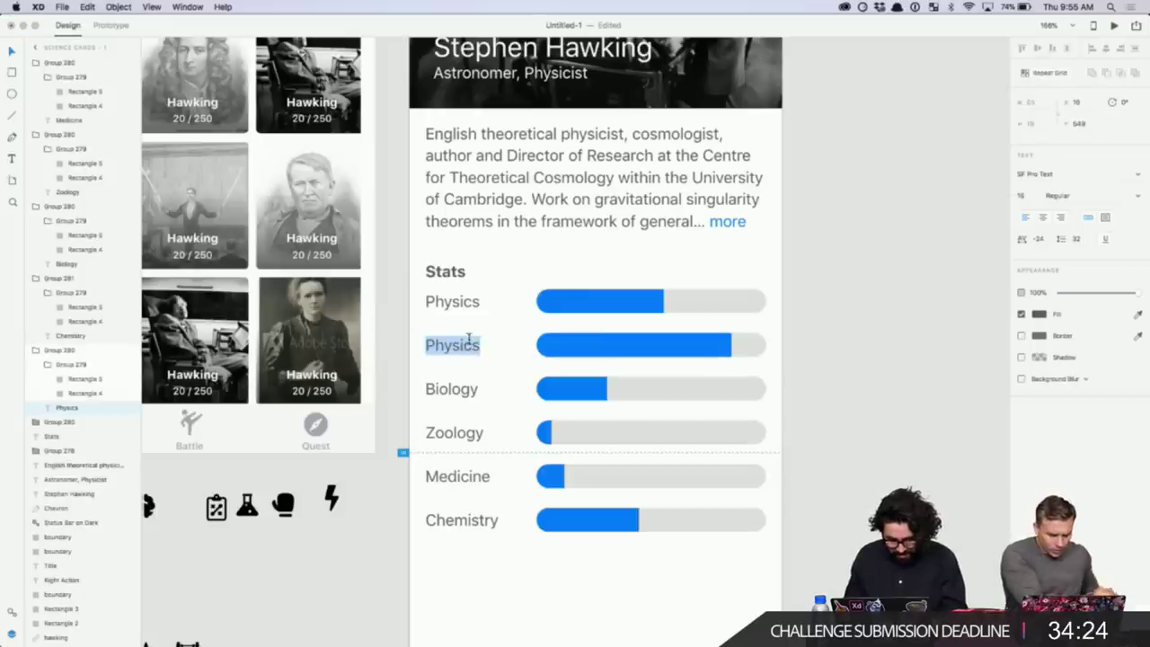
key("super+v")
key("Escape")
left_click(727, 346)
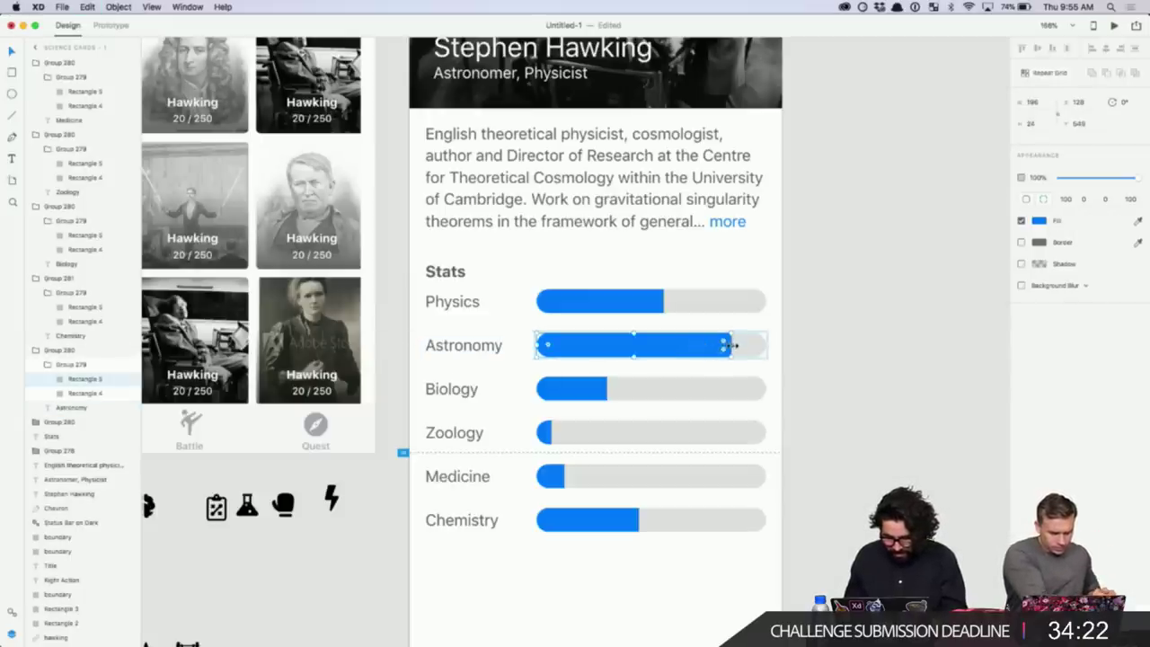
left_click_drag(733, 344, 742, 346)
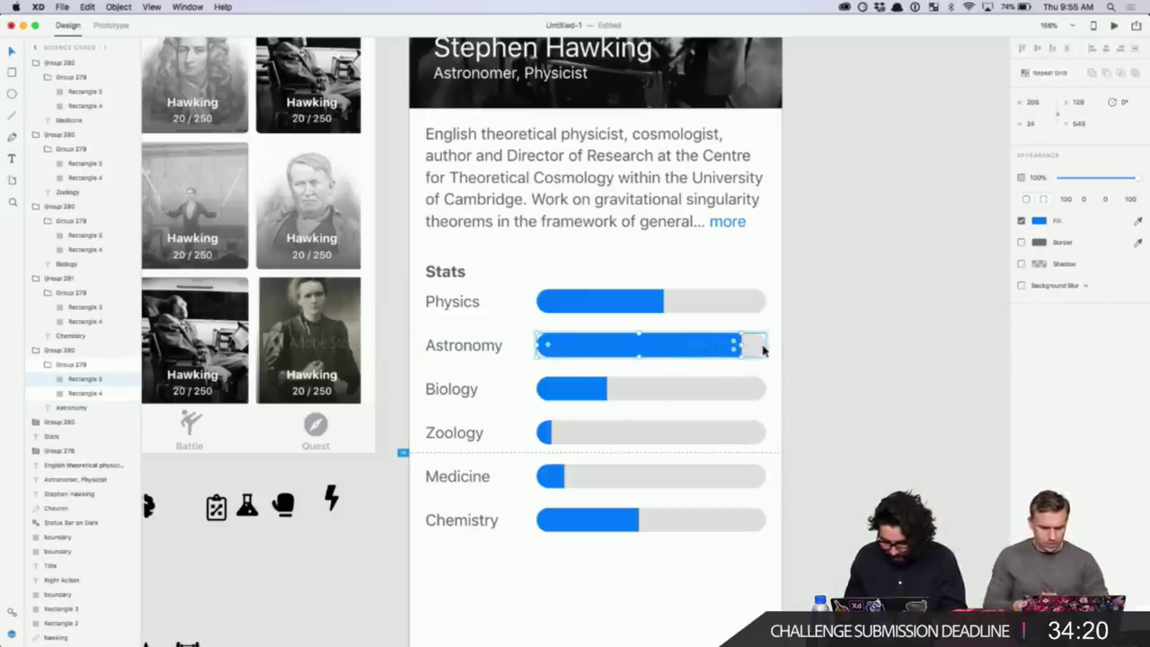
- Fill the grey track of the Astronomy row with the saved blue swatch
scroll(761, 350, "up", 5)
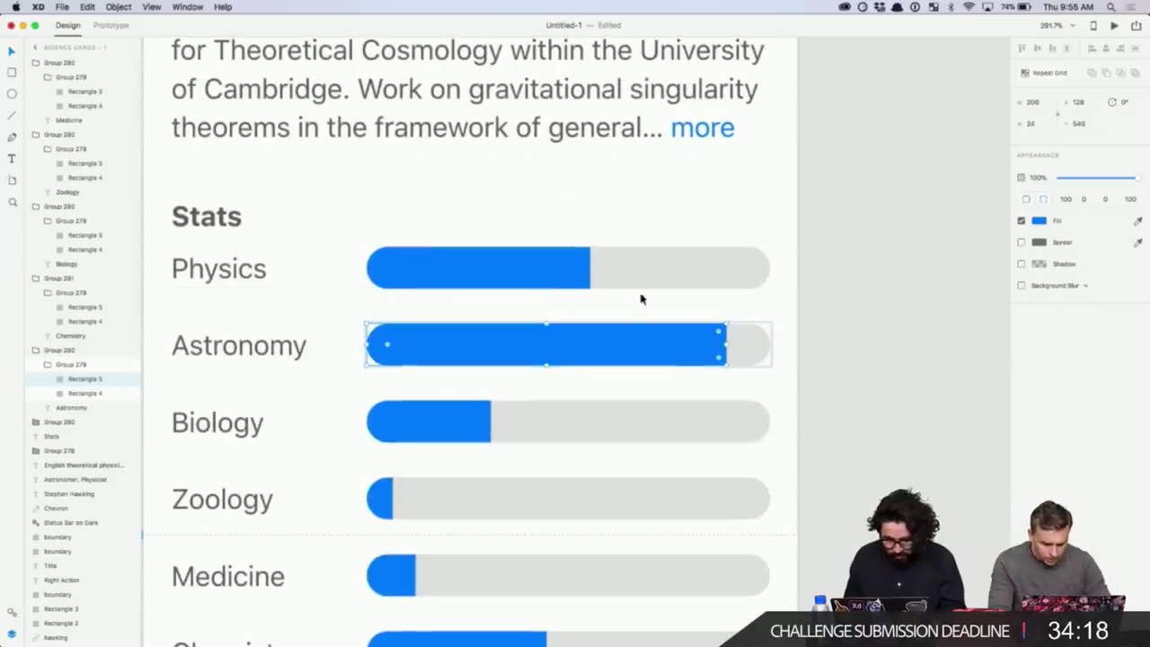
left_click(764, 266)
left_click(753, 354)
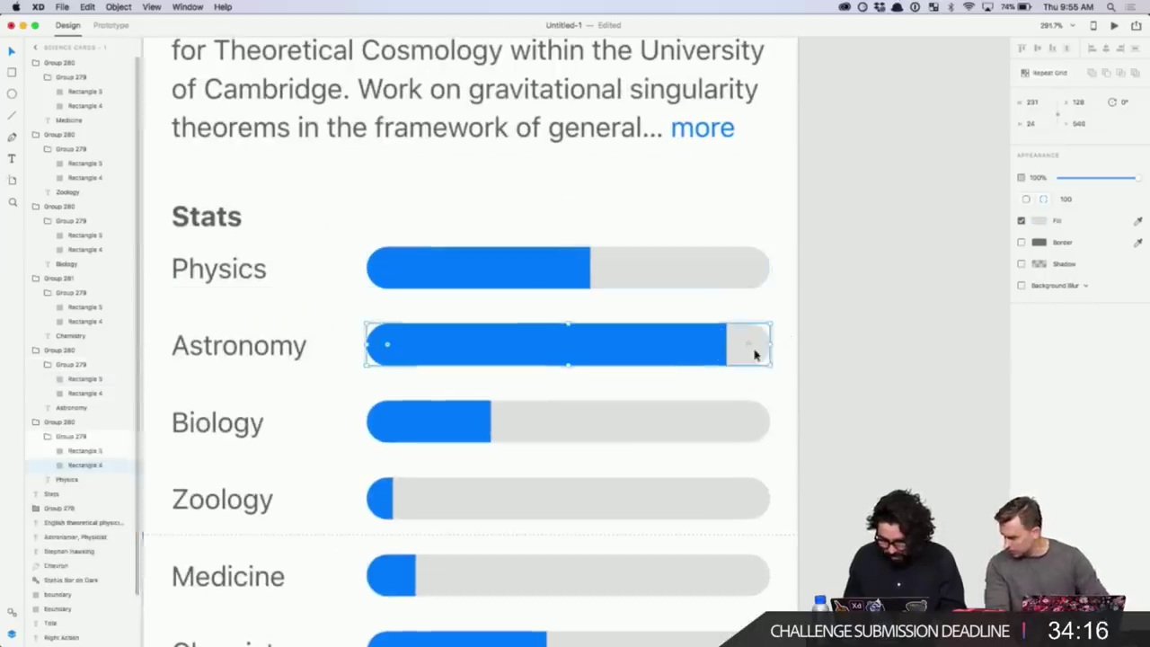
left_click(1040, 222)
left_click(923, 294)
- Fill the grey track of the Physics row with the same saved blue swatch
left_click(713, 267)
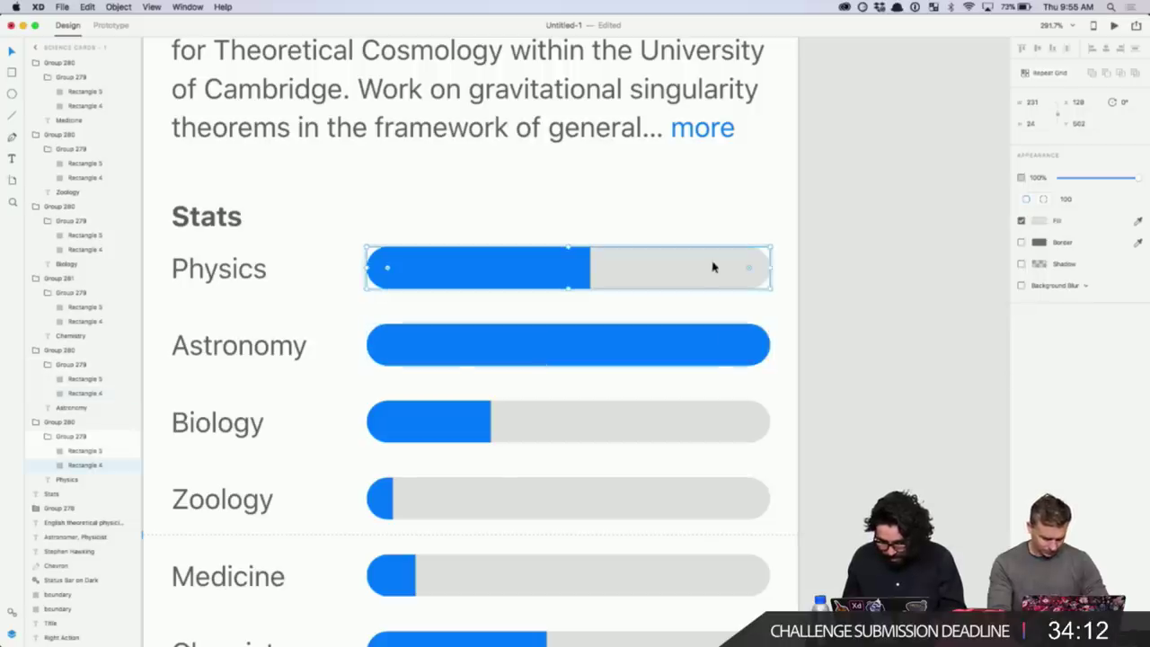
left_click(1039, 222)
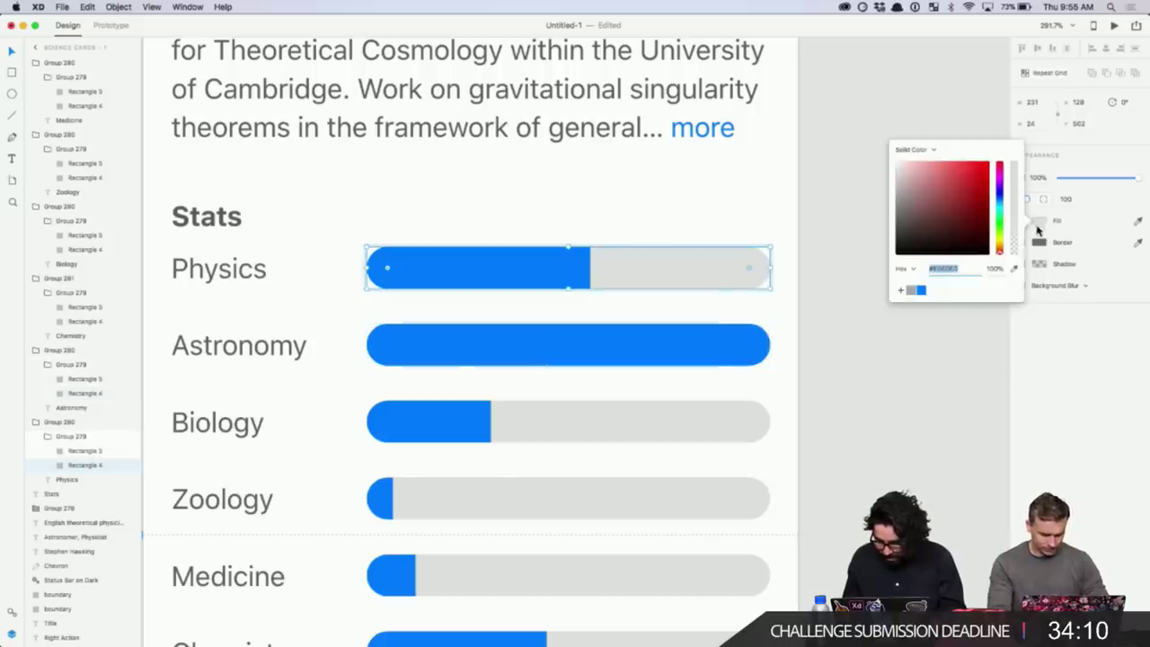
left_click(921, 290)
scroll(921, 341, "down", 4)
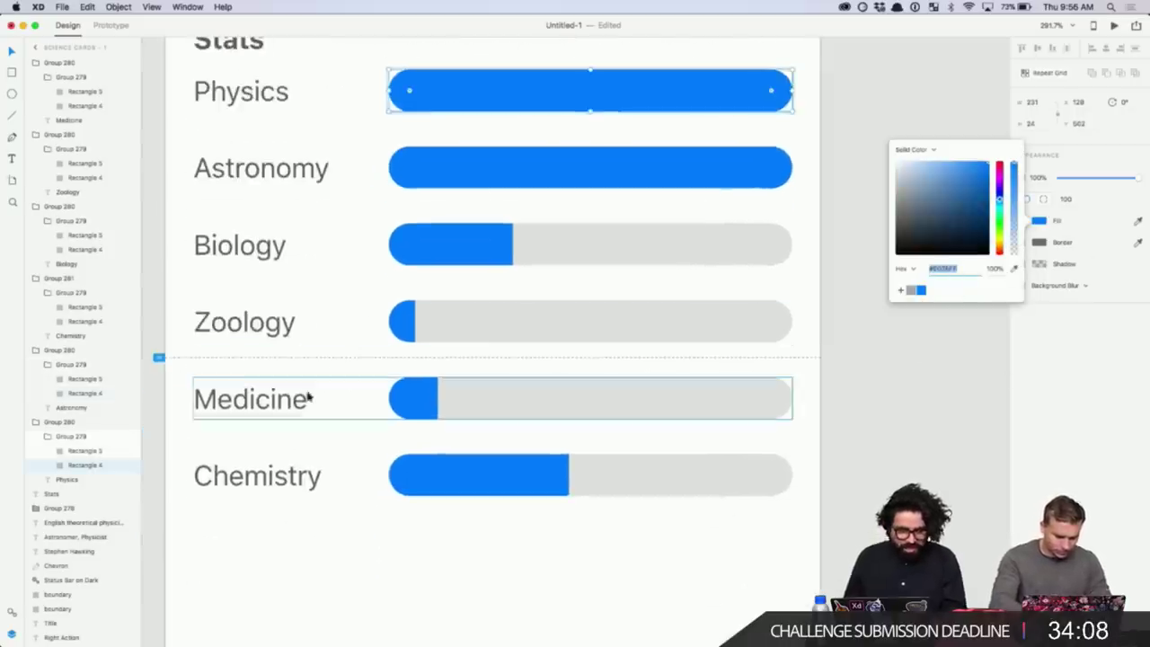
left_click(419, 564)
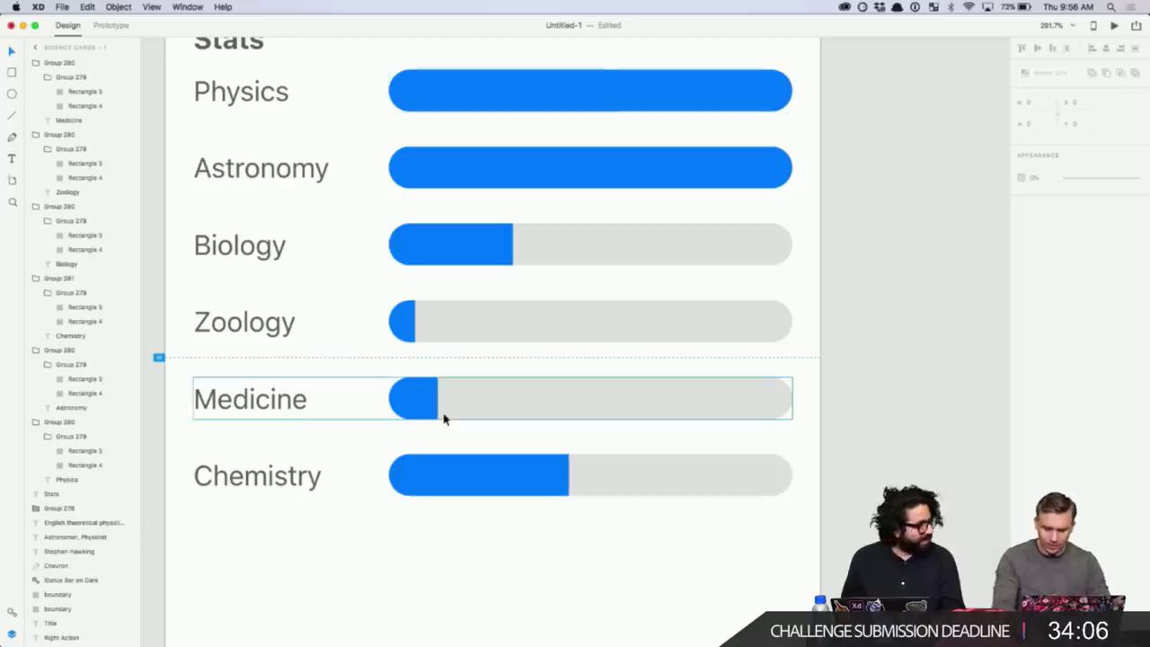
- Shorten the blue bar in the Chemistry row slightly, to about two fifths of its track
left_click(564, 486, "super")
left_click_drag(569, 476, 543, 477)
double_click(508, 262)
left_click(582, 569)
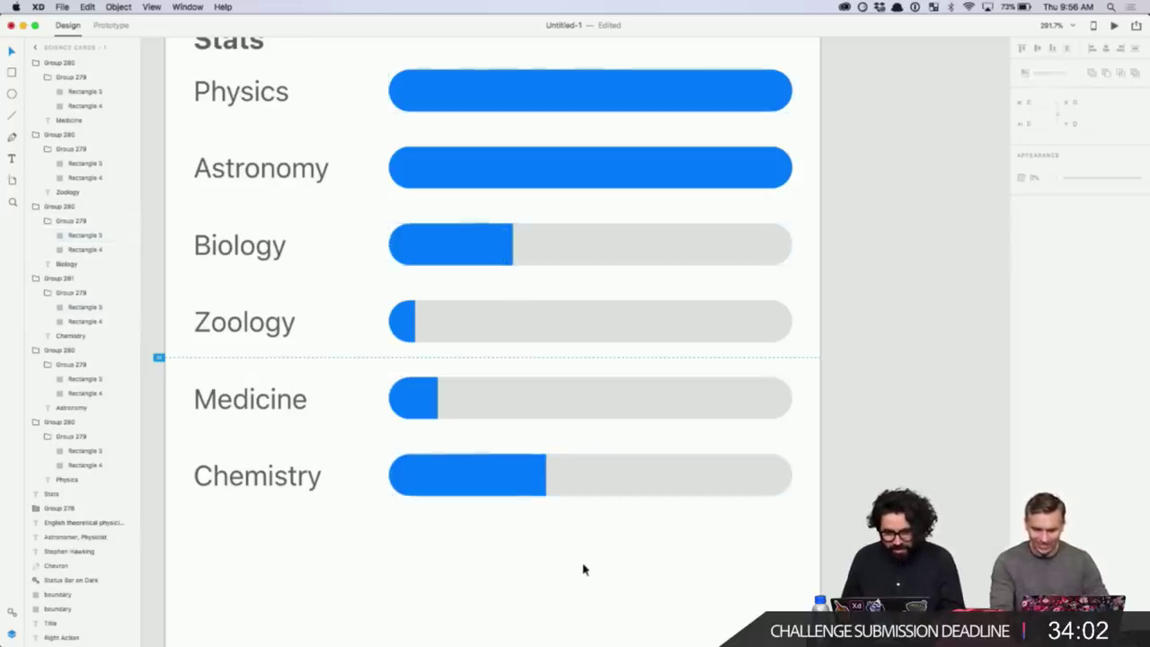
- Move the Cards, Battle and Quest tab bar of the Hawking screen down to Y 1014
scroll(582, 569, "down", 5)
scroll(789, 417, "up", 2)
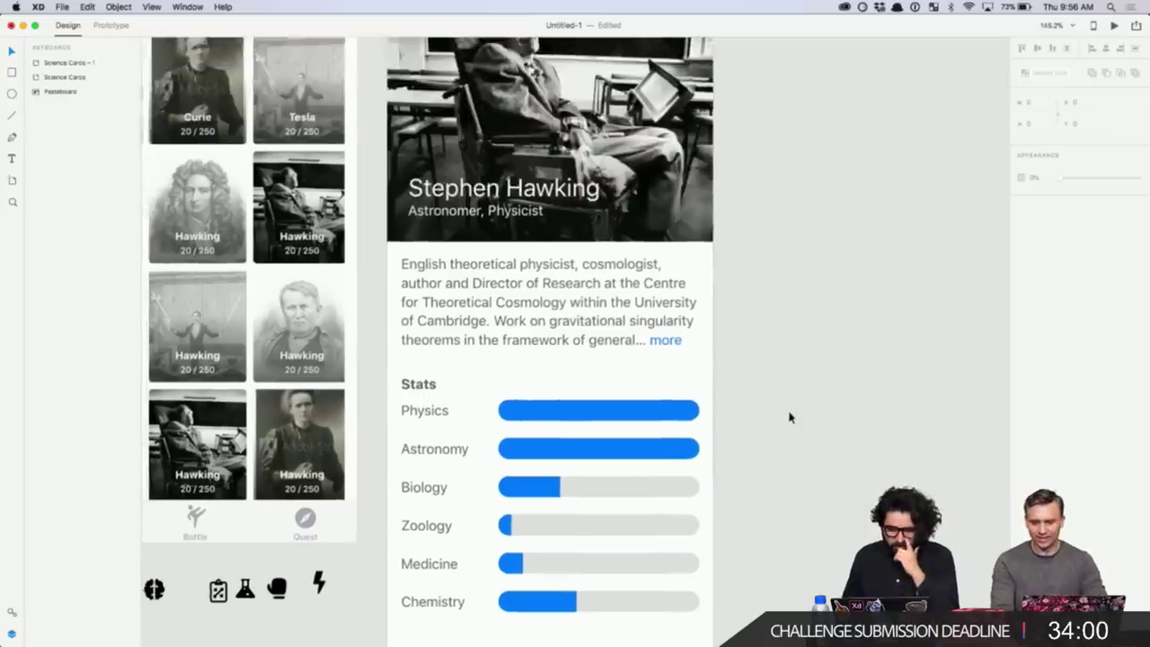
scroll(789, 416, "down", 6)
left_click(616, 508)
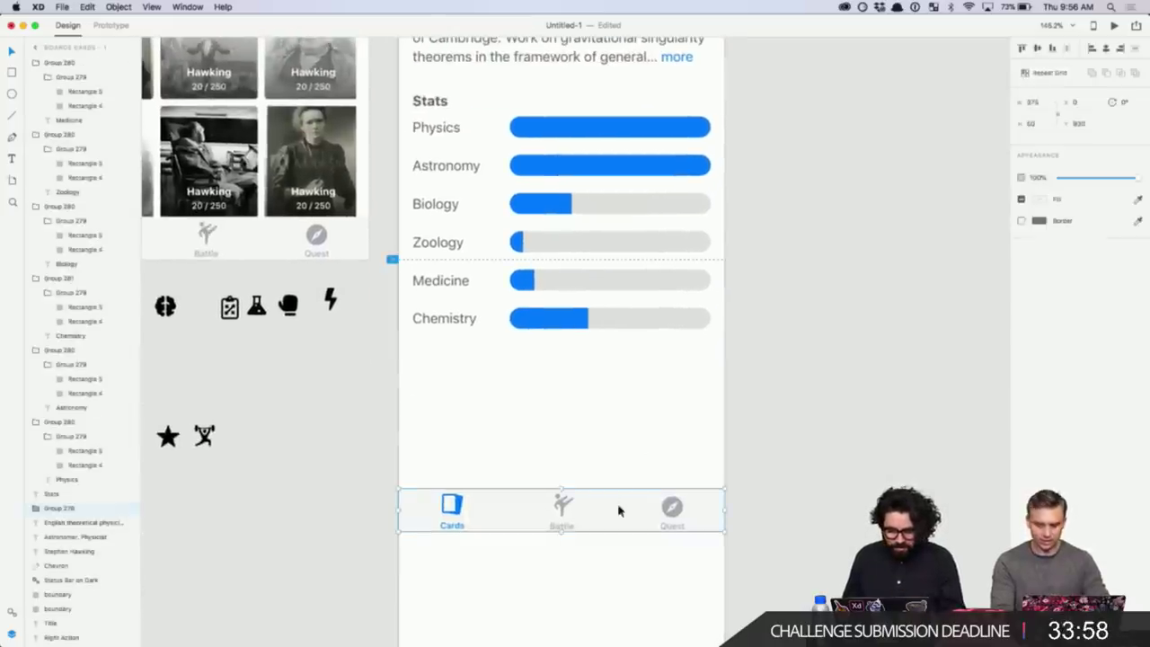
left_click_drag(616, 508, 629, 584)
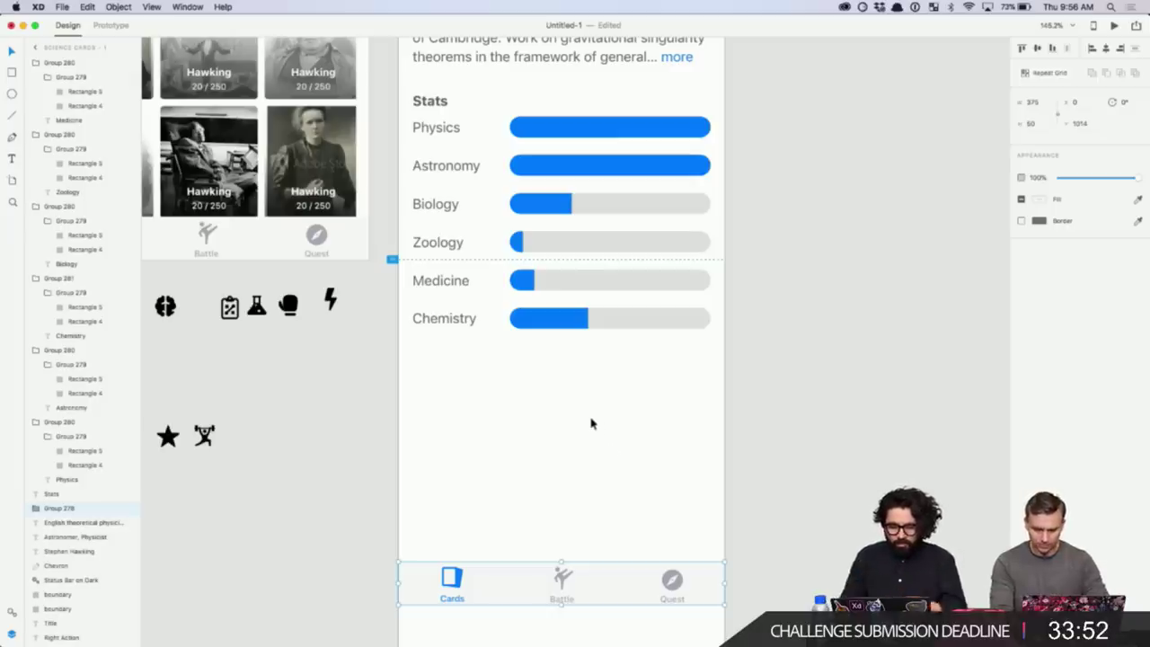
left_click(449, 279)
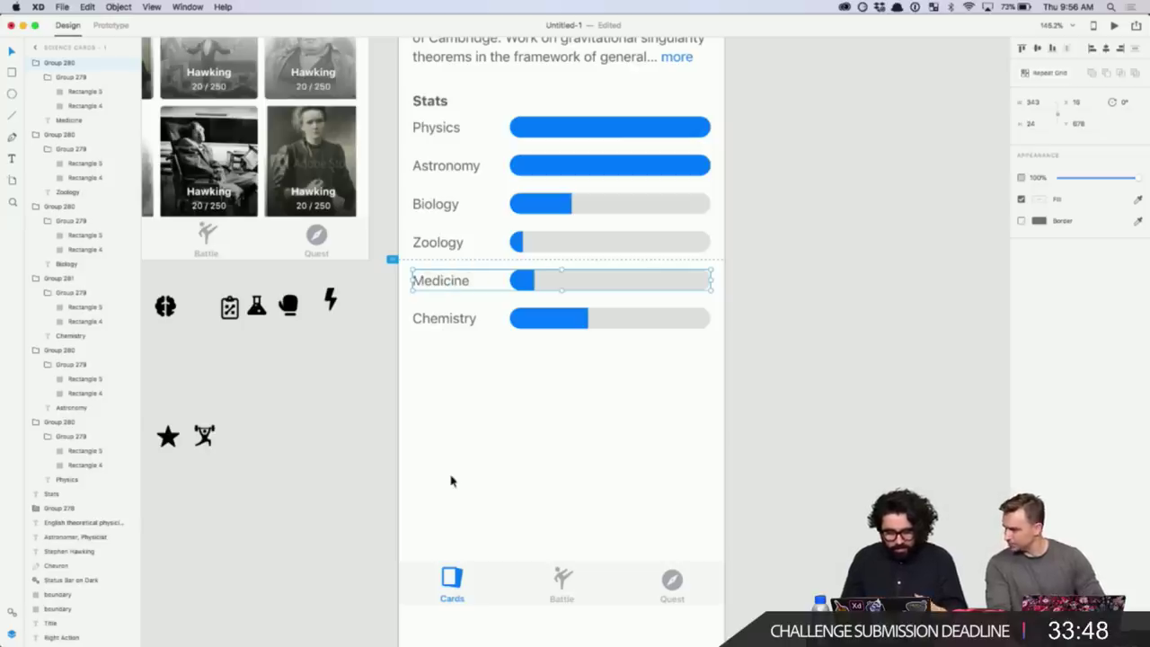
left_click(482, 476)
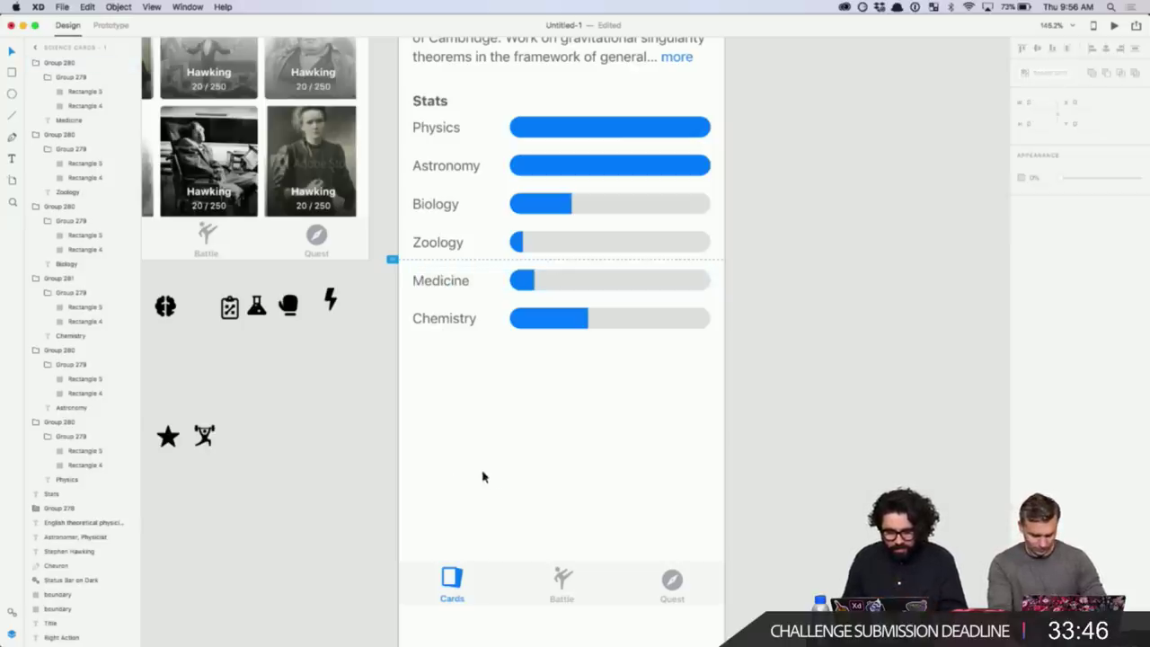
- Draw a rectangle about 149 by 164 below the Chemistry row, left-aligned with the stat labels
scroll(515, 406, "up", 2)
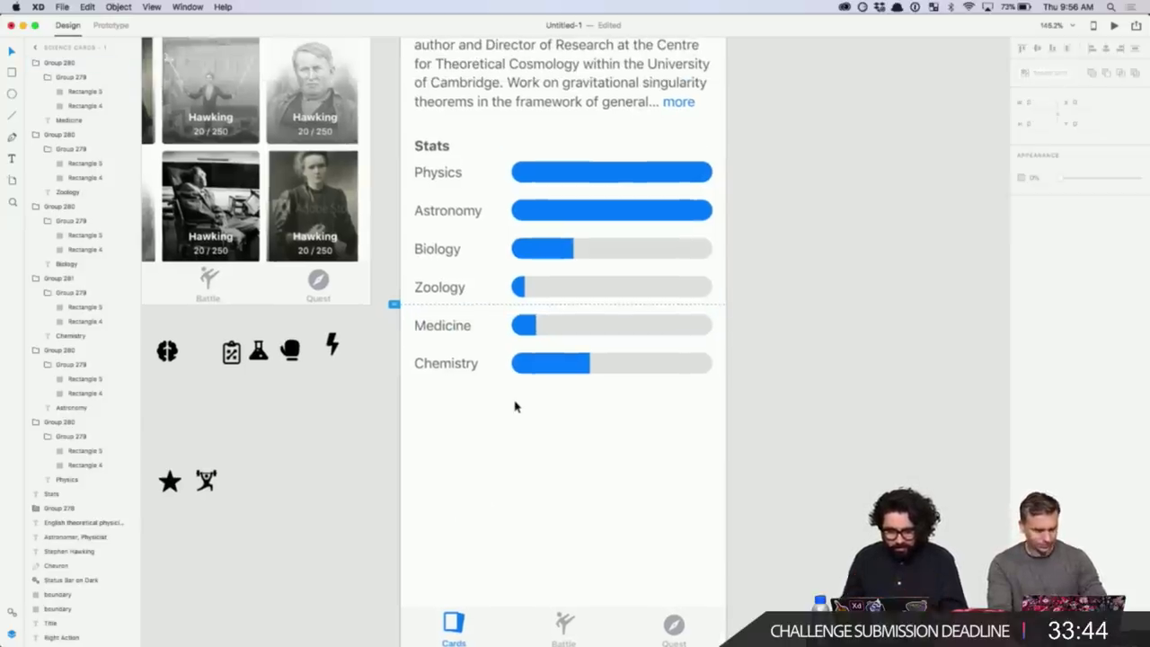
scroll(515, 406, "down", 1)
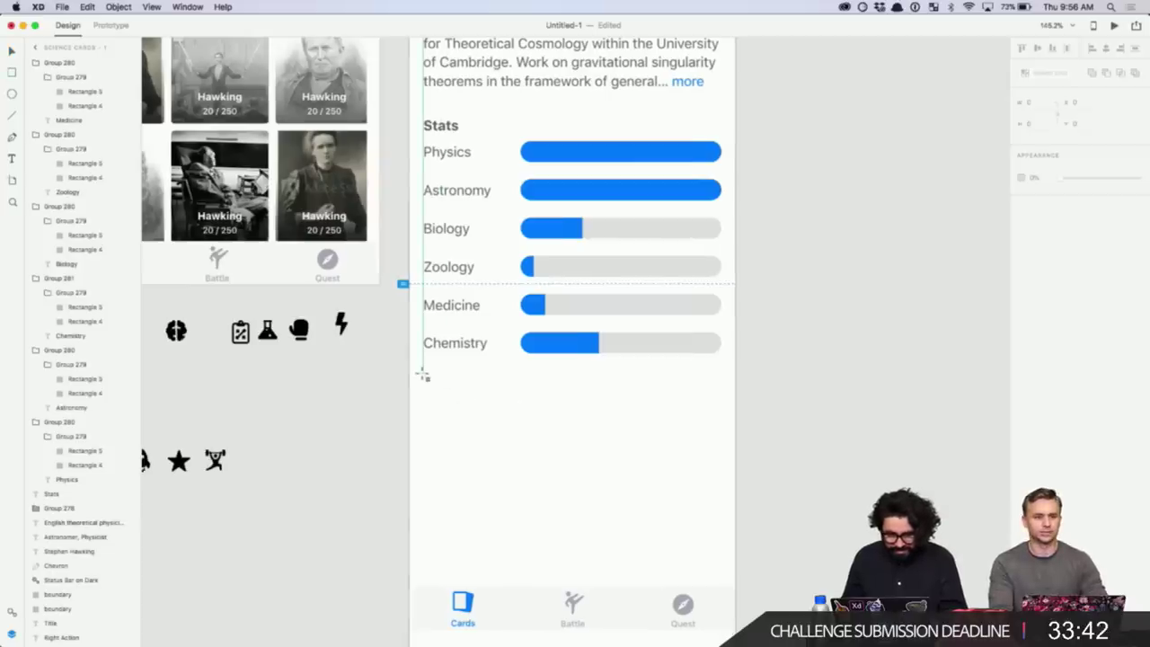
mouse_move(424, 375)
left_mouse_down()
mouse_move(551, 485)
mouse_move(541, 518)
mouse_move(553, 516)
left_mouse_up()
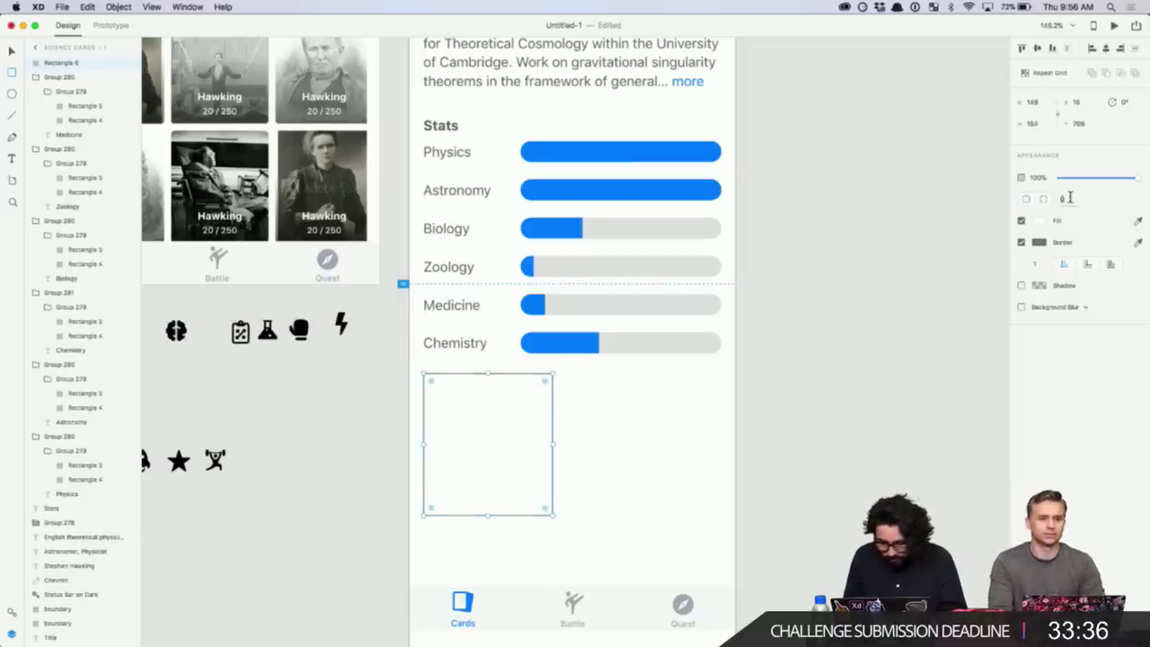
- Round the rectangle's corners to a radius of 8 and place a copy beside it with a small gap
type("8")
left_click(523, 442)
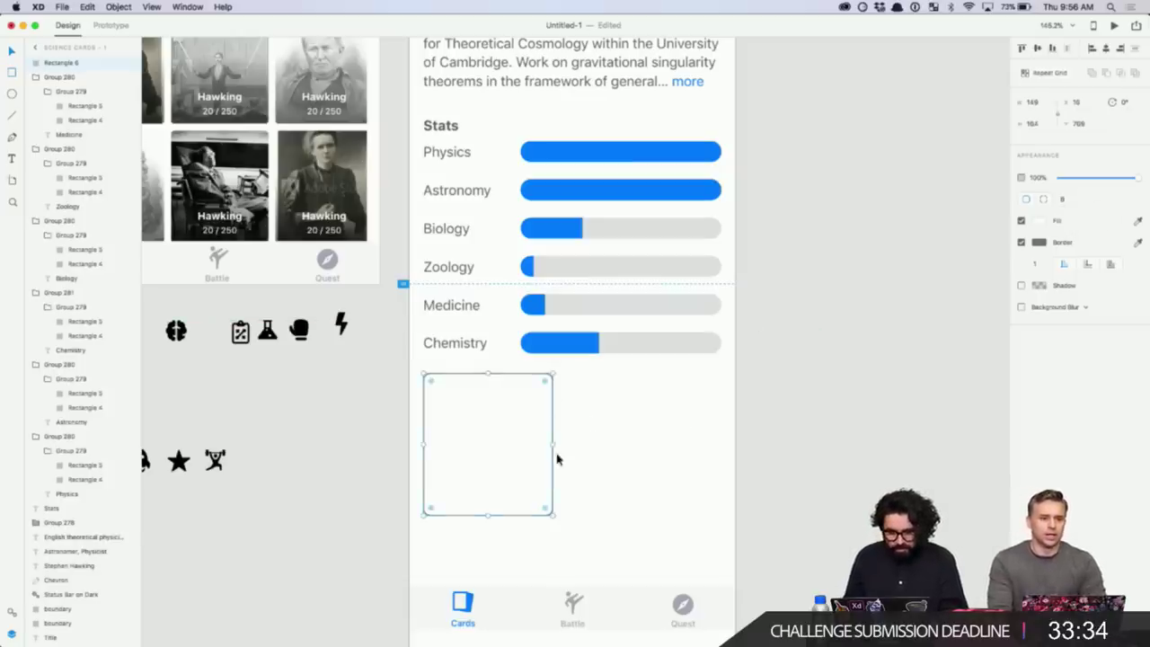
scroll(552, 453, "up", 2)
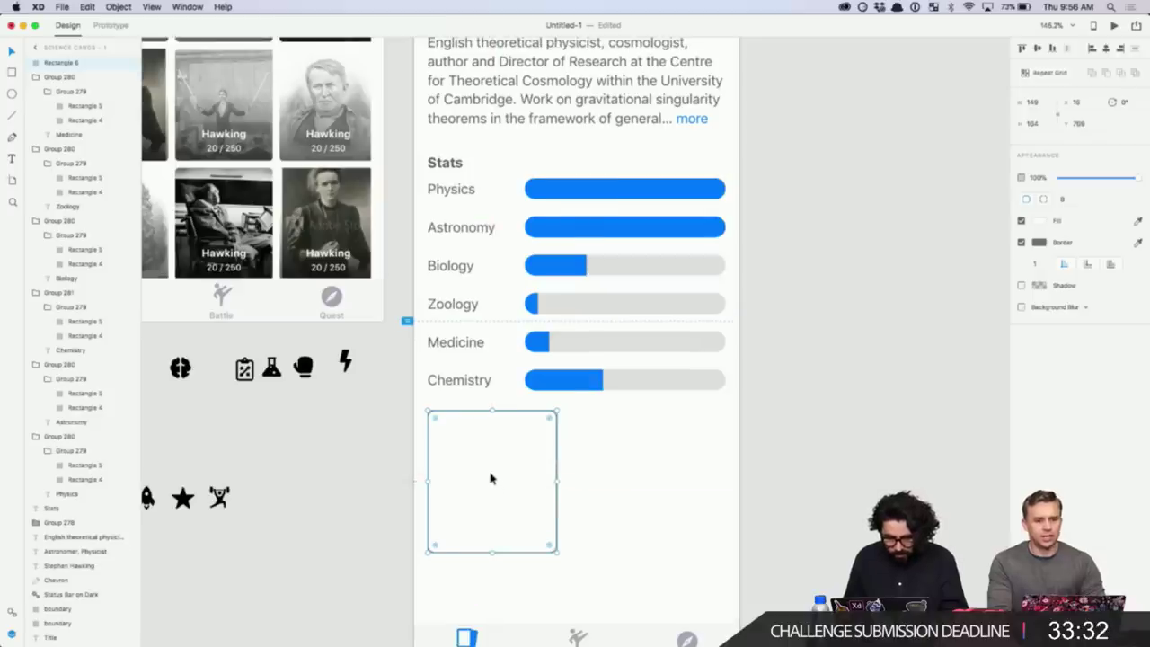
left_click_drag(490, 477, 627, 502)
- Set both rectangles to a width of 164 and shift the second one over to restore the gap between them
left_click(516, 490, "shift")
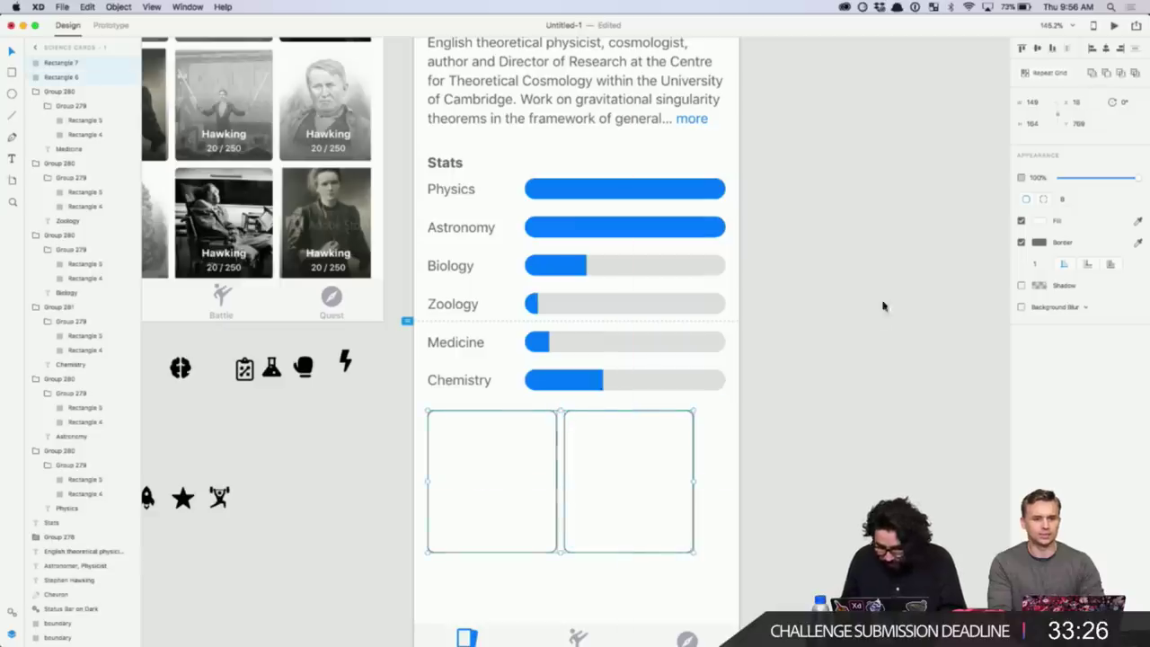
type("16")
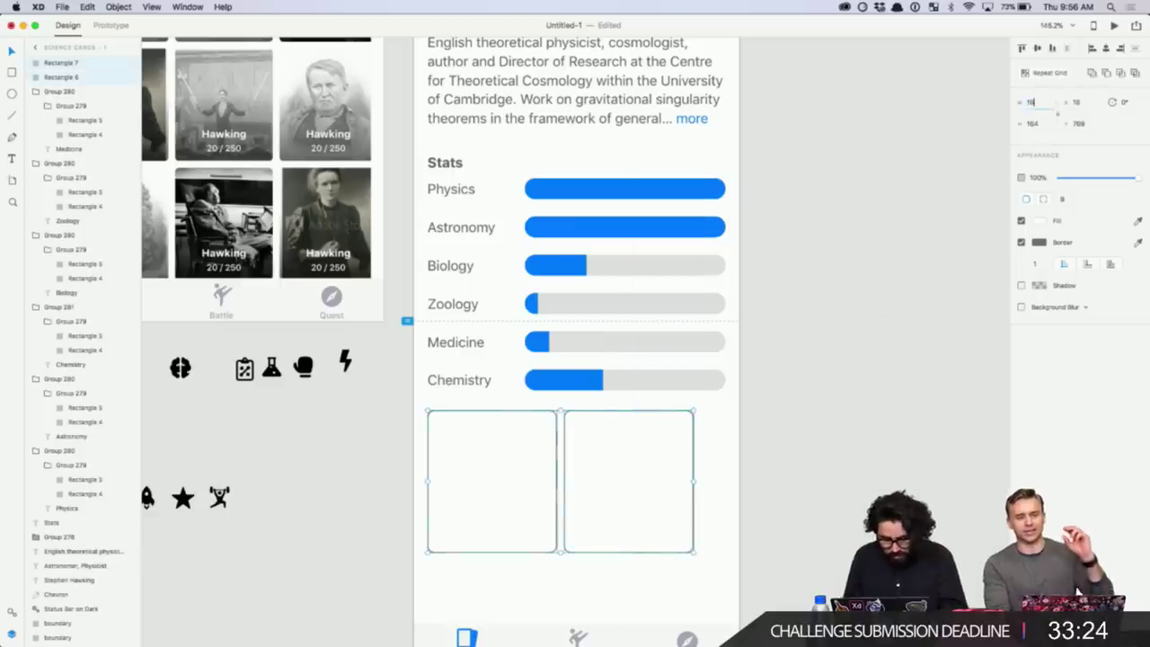
type("4")
key("Return")
left_click_drag(638, 500, 650, 505)
left_click(530, 492, "shift")
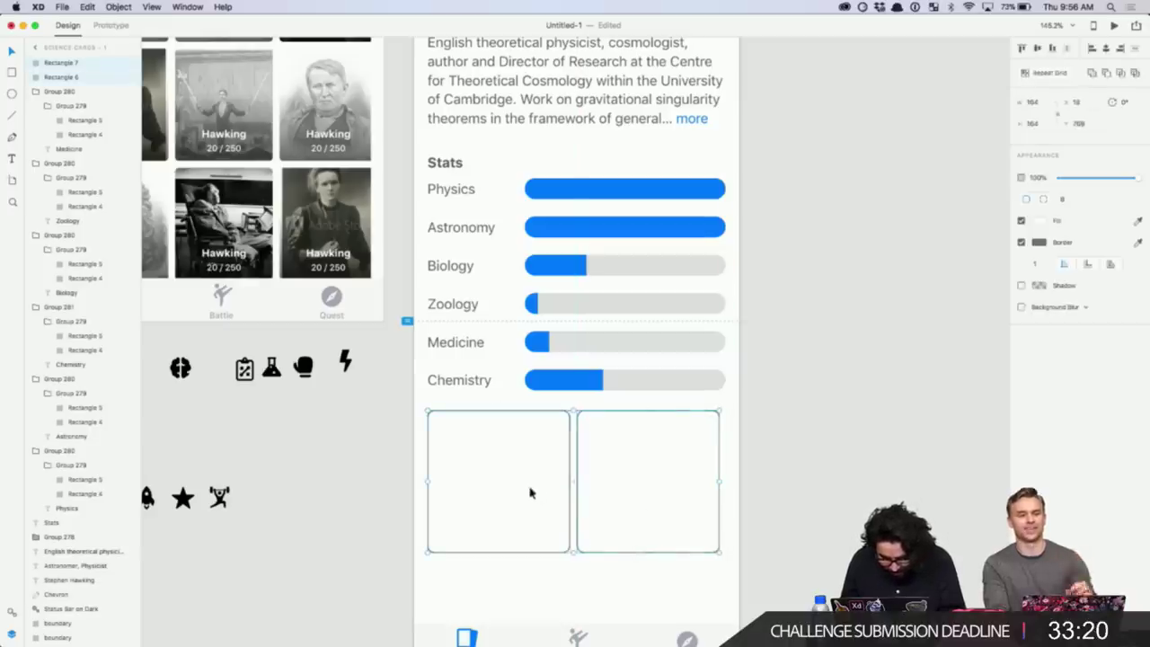
left_click(366, 477)
left_click(513, 474)
left_click(403, 474)
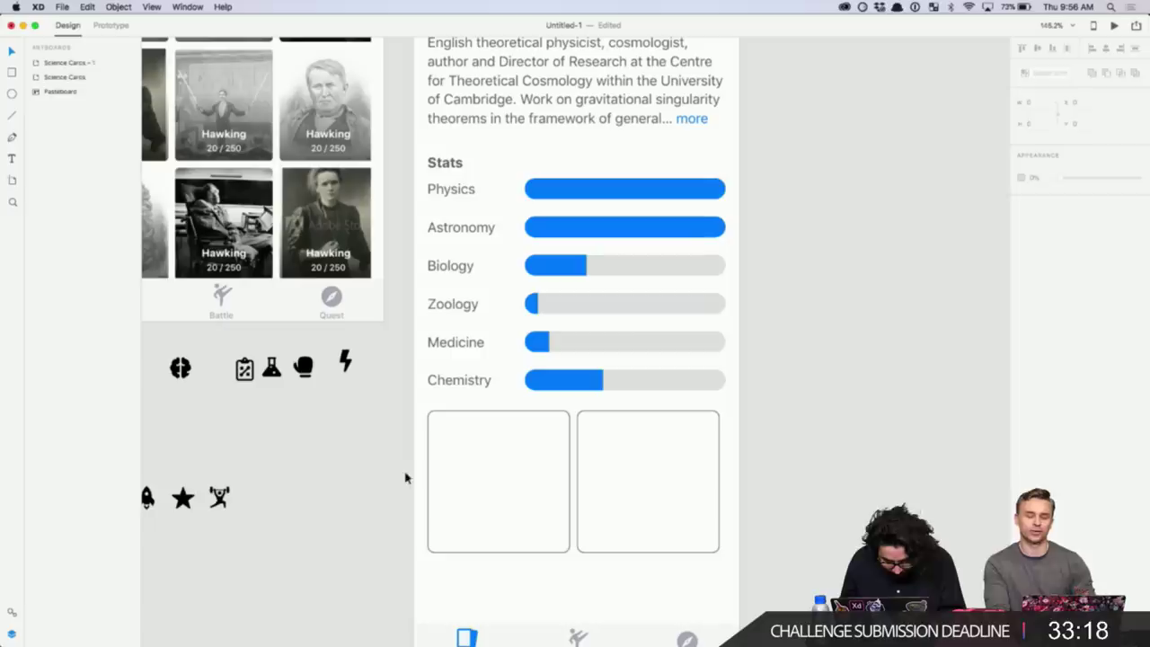
left_click(449, 489)
left_click(644, 480)
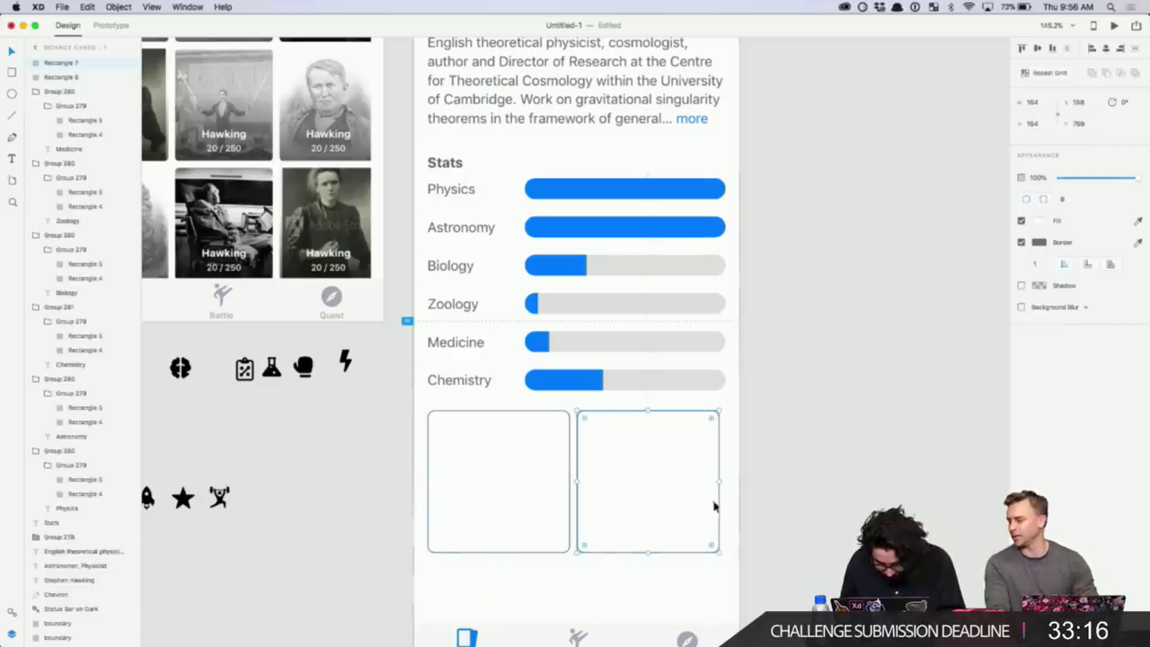
- Set the width of the first rectangle below the Chemistry row to 168
left_click(537, 485)
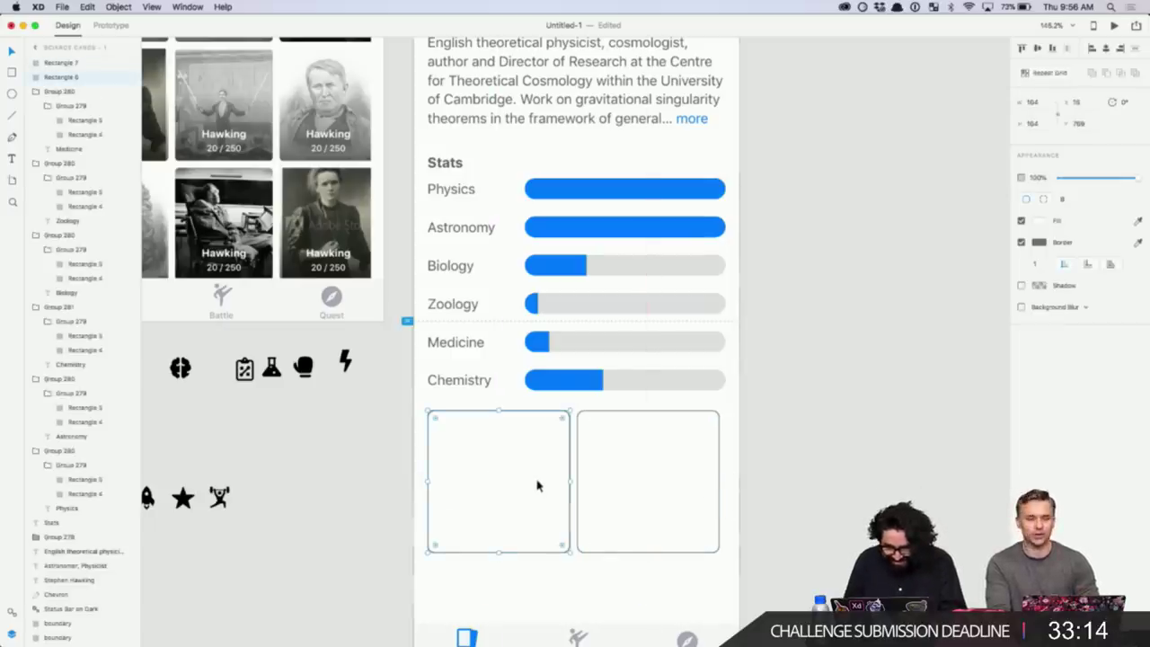
left_click(1044, 101)
key("Up")
key("Up")
key("Up")
key("Up")
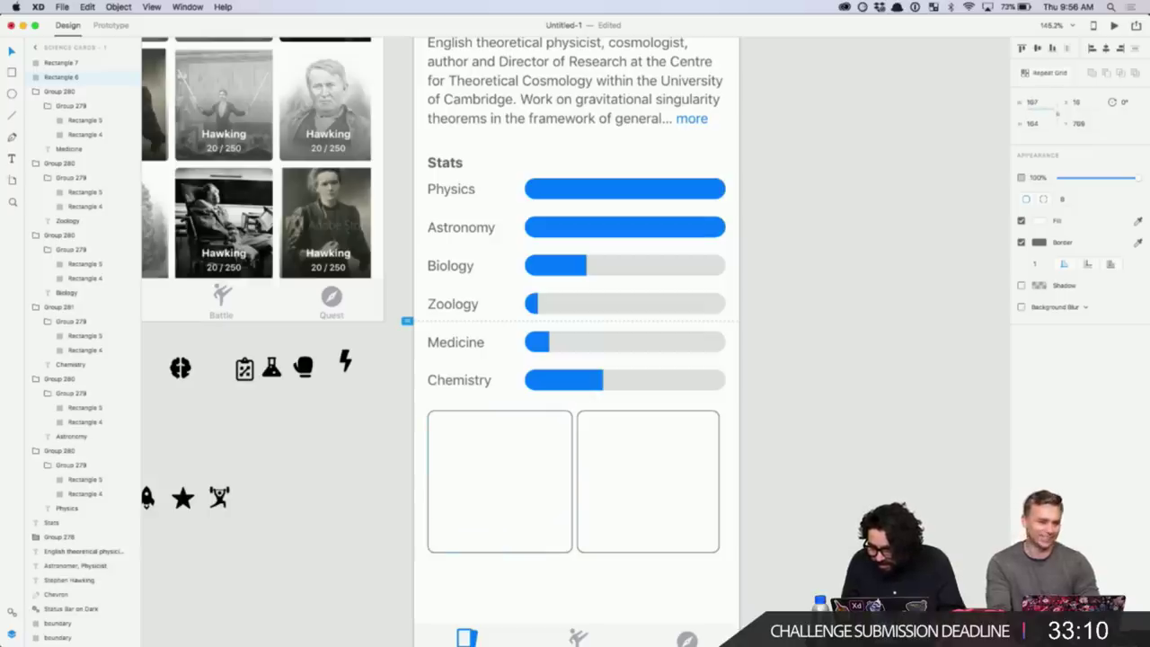
- Delete the second rectangle and replace it with a copy of the widened first one
left_click(628, 441)
key("Delete")
left_click_drag(513, 483, 666, 492)
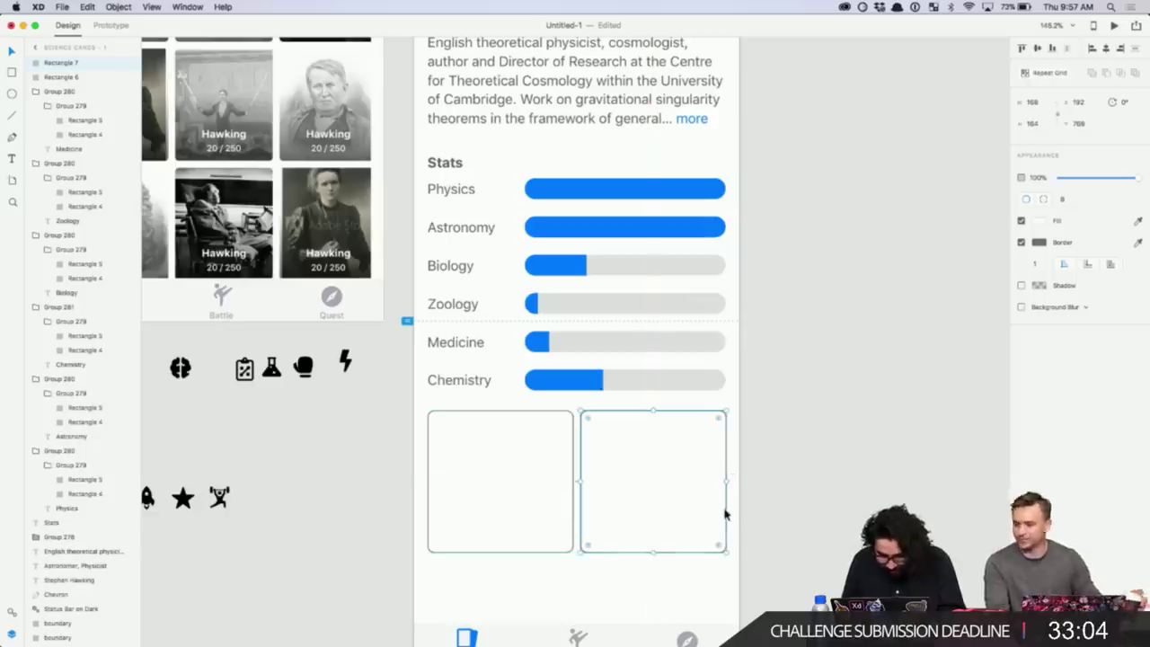
- Position the copied rectangle at X 192 and set its width to 167
left_click_drag(725, 512, 725, 514)
left_click(693, 484)
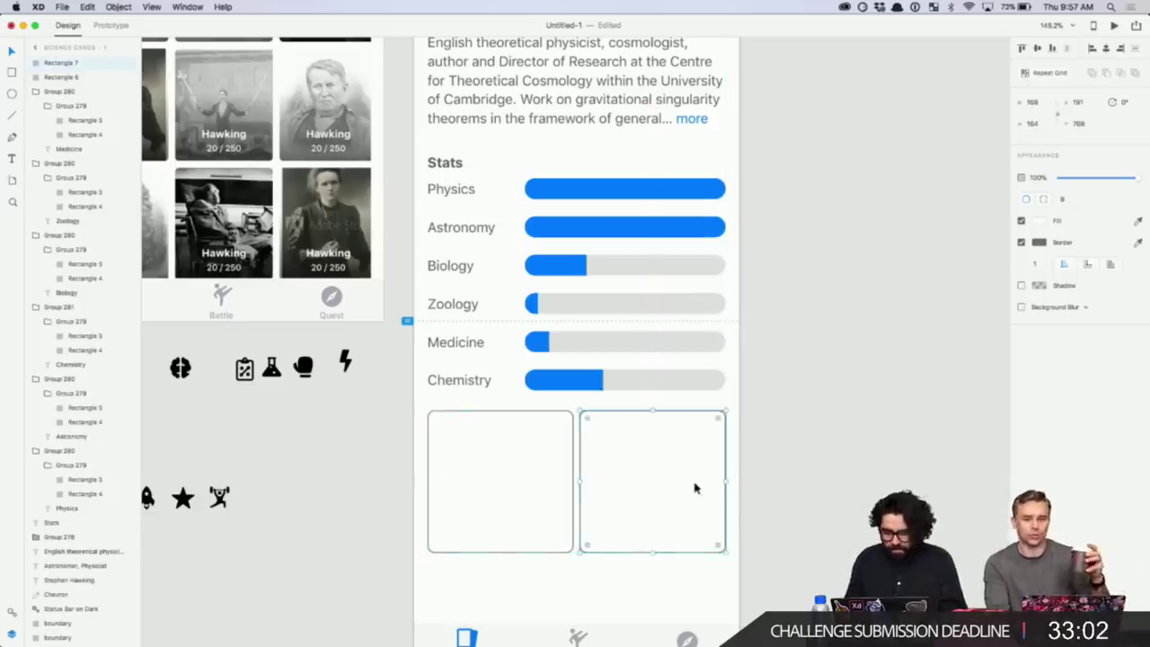
left_click_drag(578, 496, 582, 499)
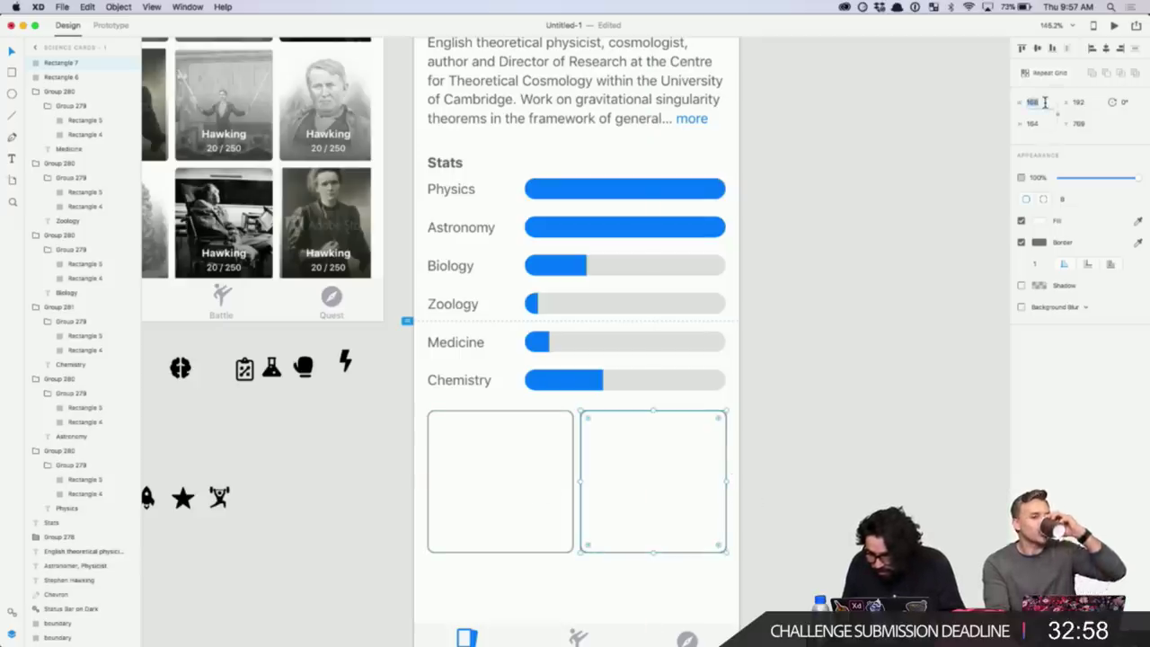
type("167")
scroll(800, 385, "down", 5)
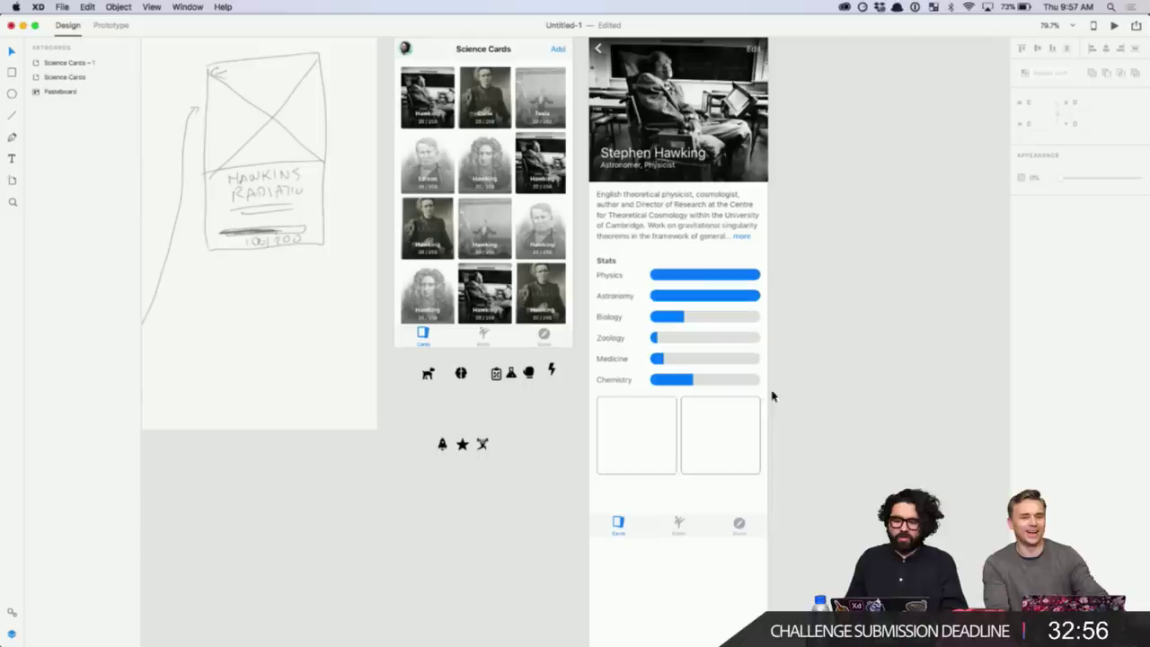
- Shorten both rectangles together to a height of about 146
left_click_drag(562, 440, 727, 485)
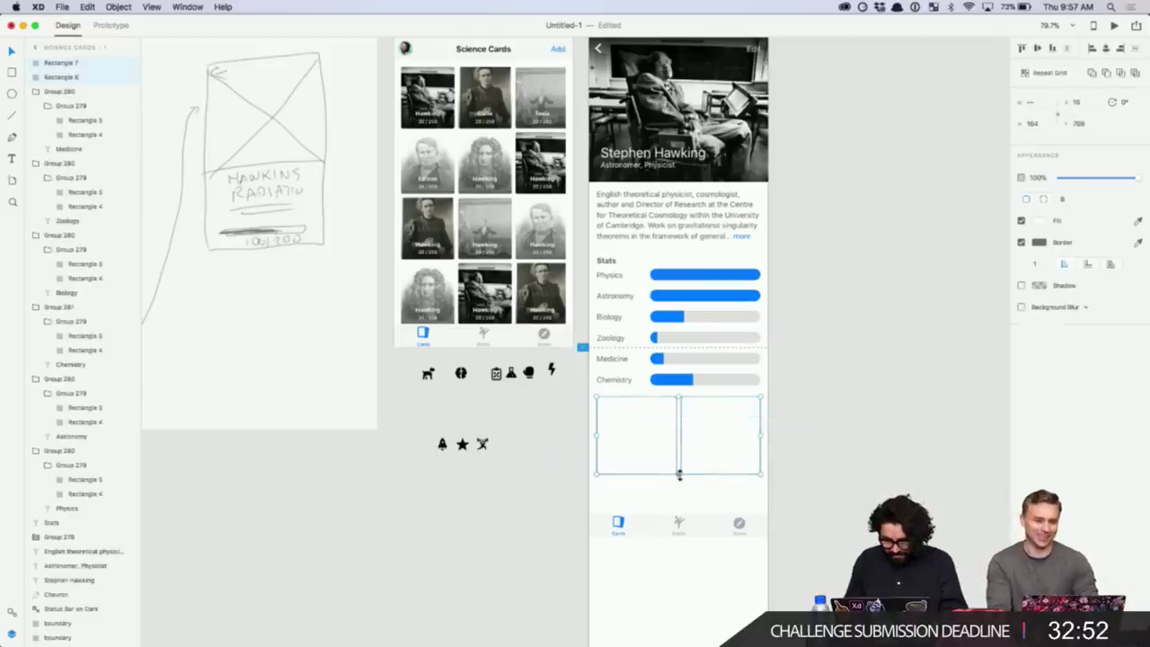
left_click_drag(678, 476, 679, 465)
left_click(829, 385)
scroll(829, 385, "down", 3)
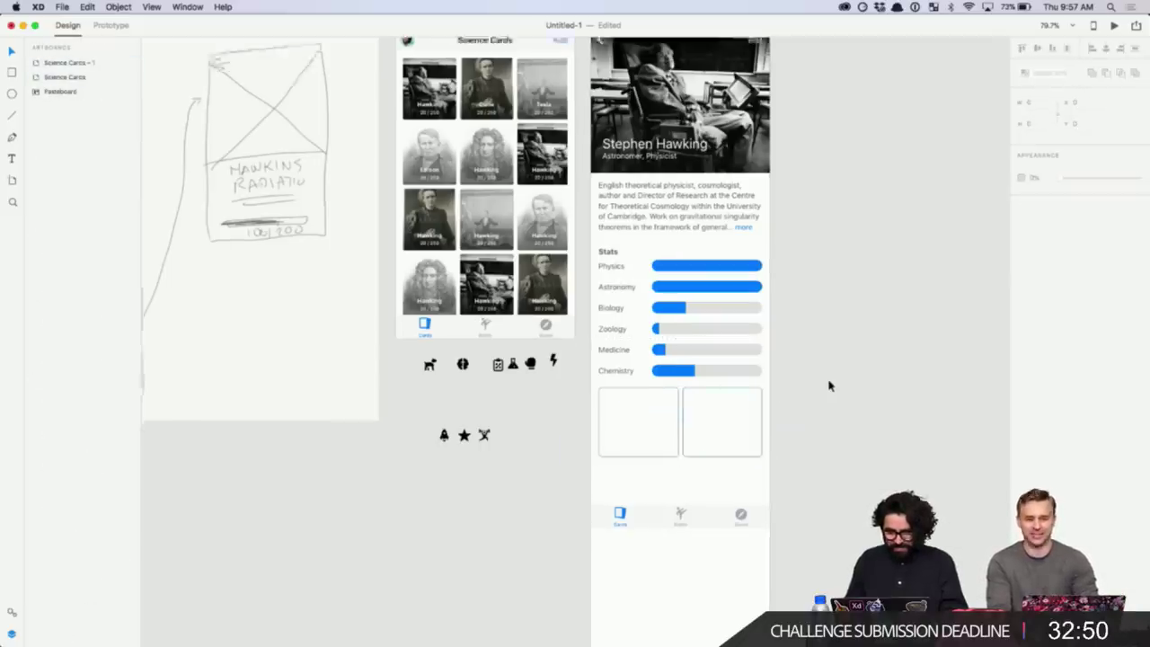
- Remove the border from both rectangles and fill them with a light grey
key("z")
left_click_drag(542, 318, 810, 493)
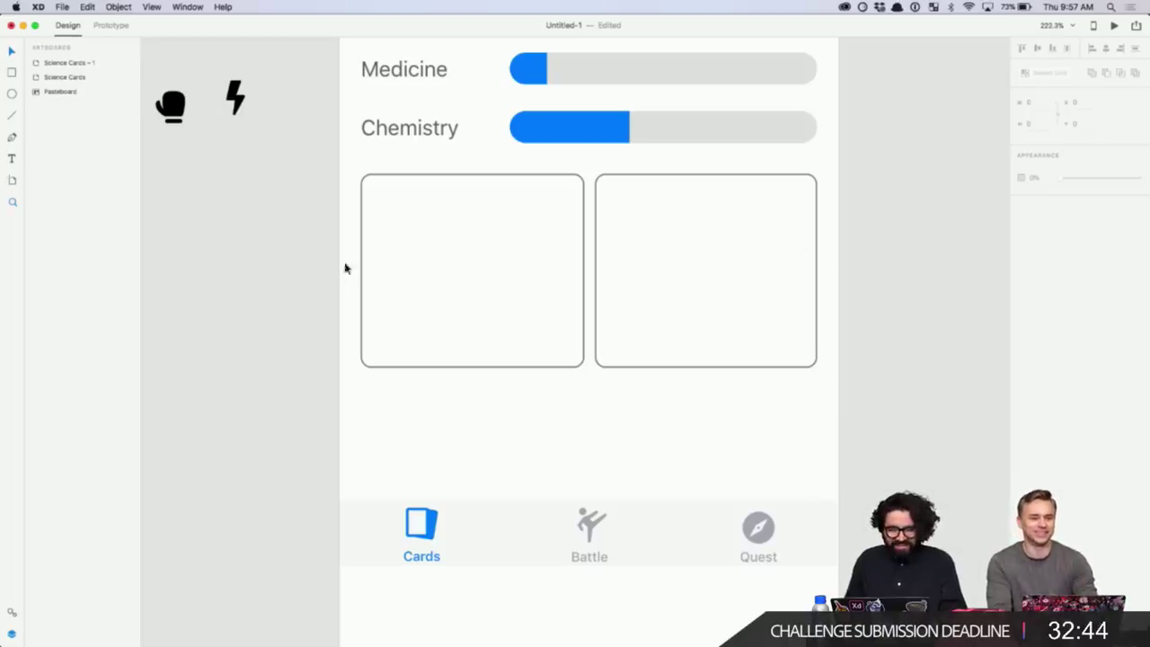
left_click_drag(345, 267, 800, 267)
left_click(1038, 243)
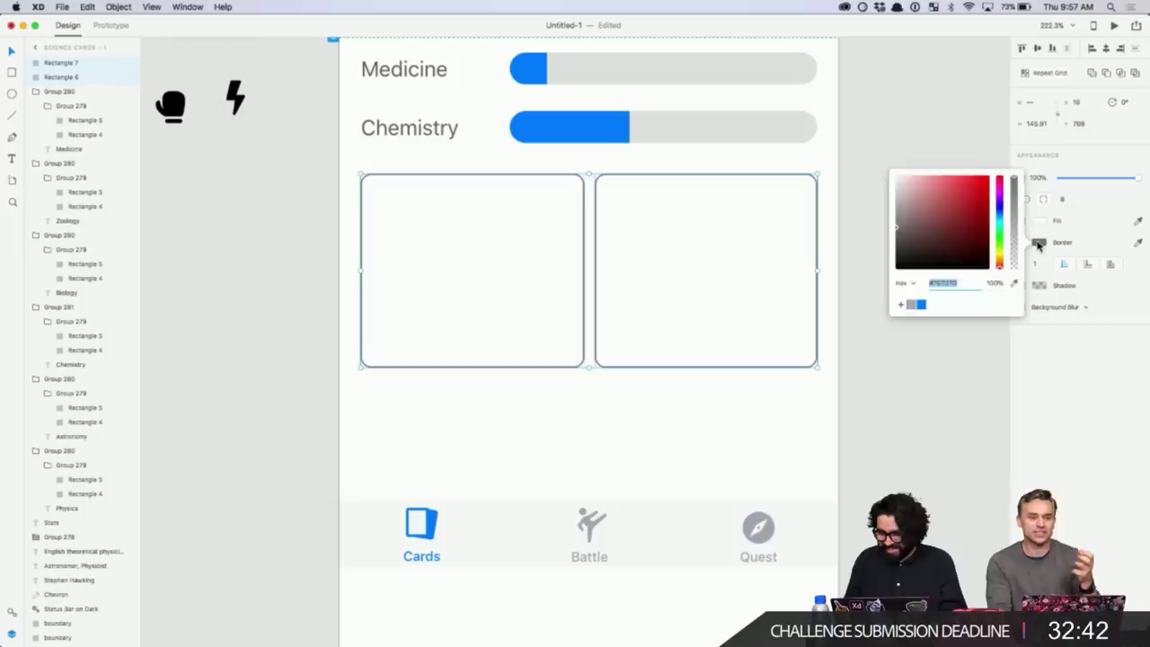
left_click(1038, 242)
left_click(1020, 241)
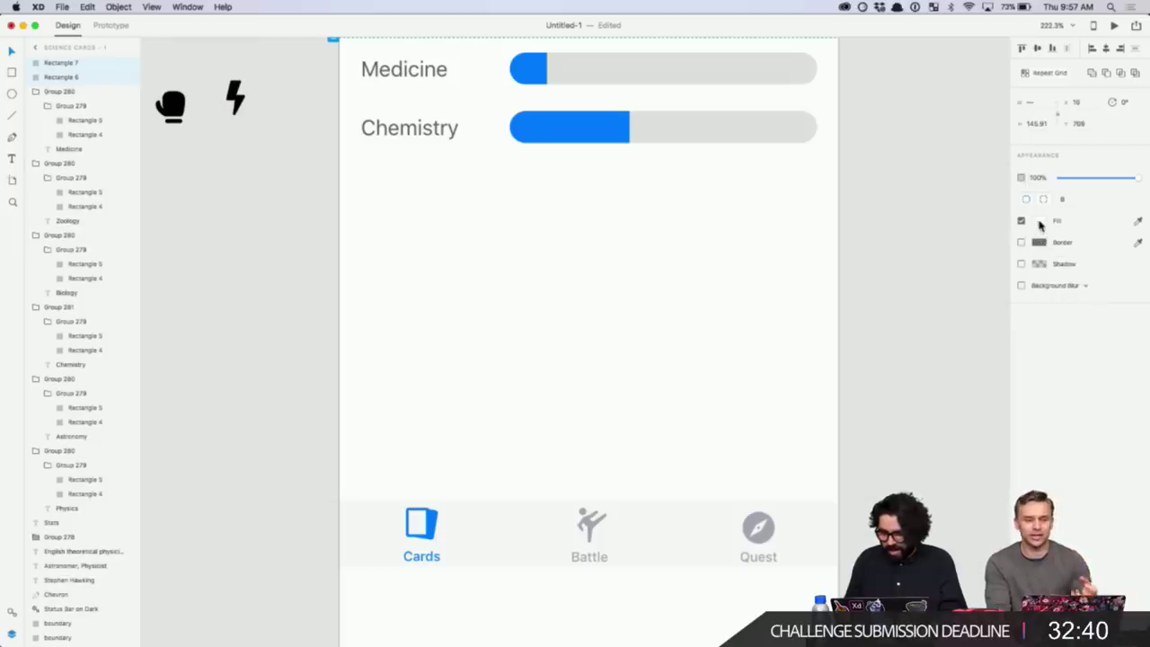
left_click(1038, 221)
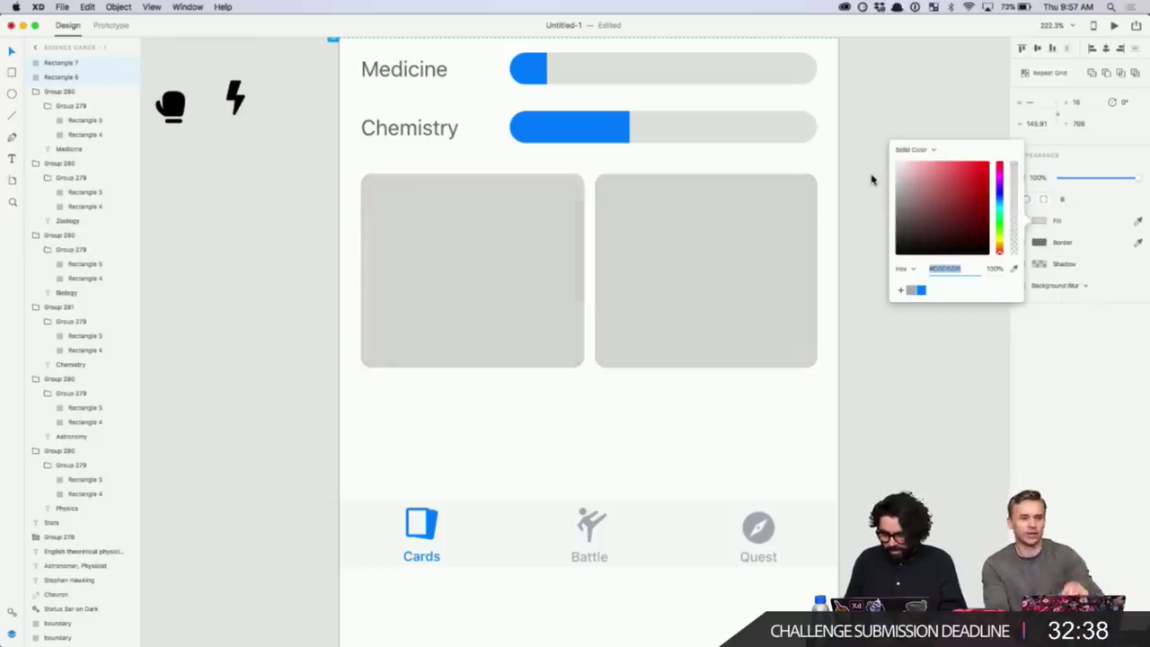
left_click(867, 387)
- Move the Cards, Battle and Quest tab bar of the Hawking screen up to Y 949
scroll(869, 388, "down", 5)
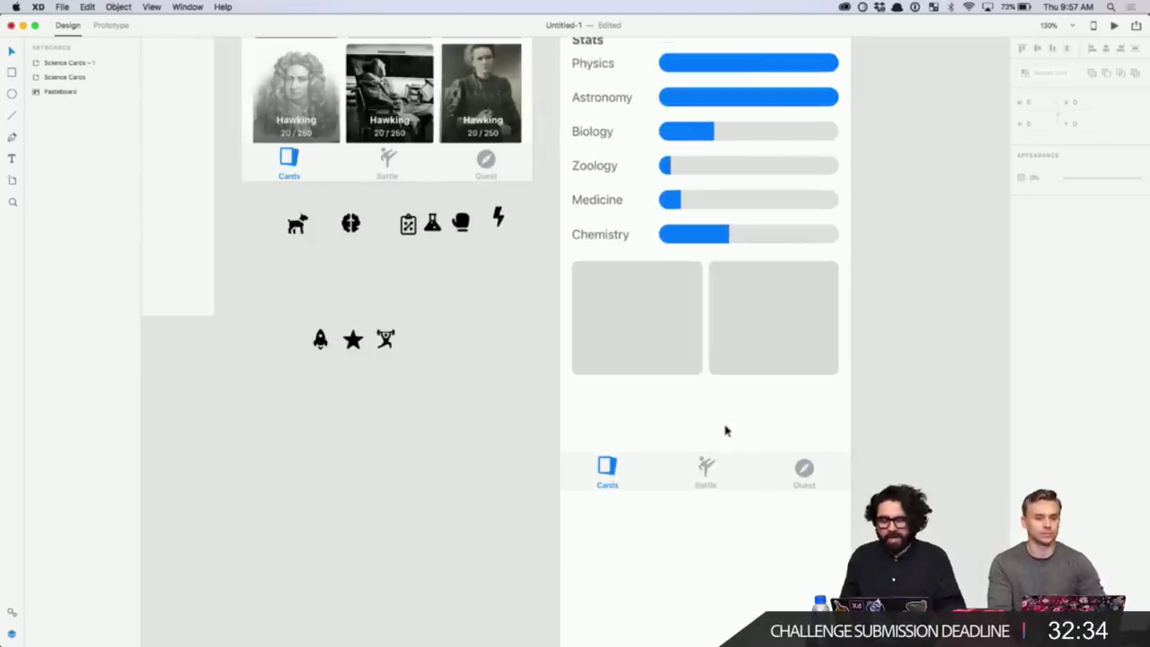
left_click(715, 474)
left_click_drag(770, 469, 768, 422)
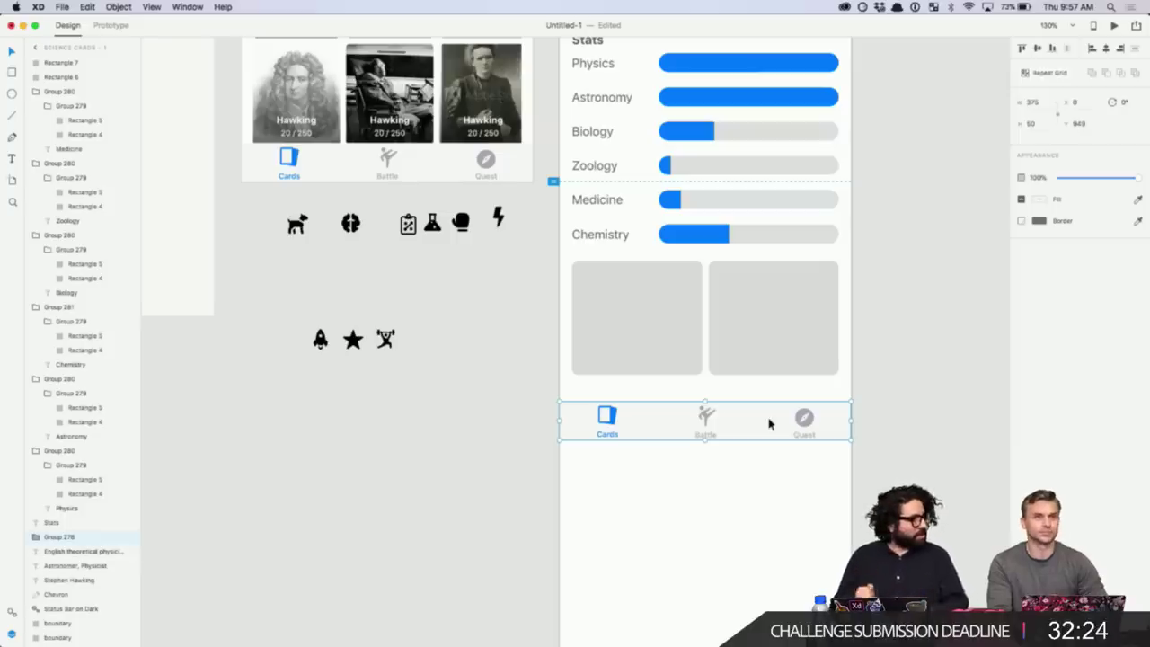
- Move the Stats heading up to Y 467 to widen its gap above the Physics row
left_click(587, 351)
left_click_drag(521, 313, 792, 357)
scroll(792, 357, "down", 3)
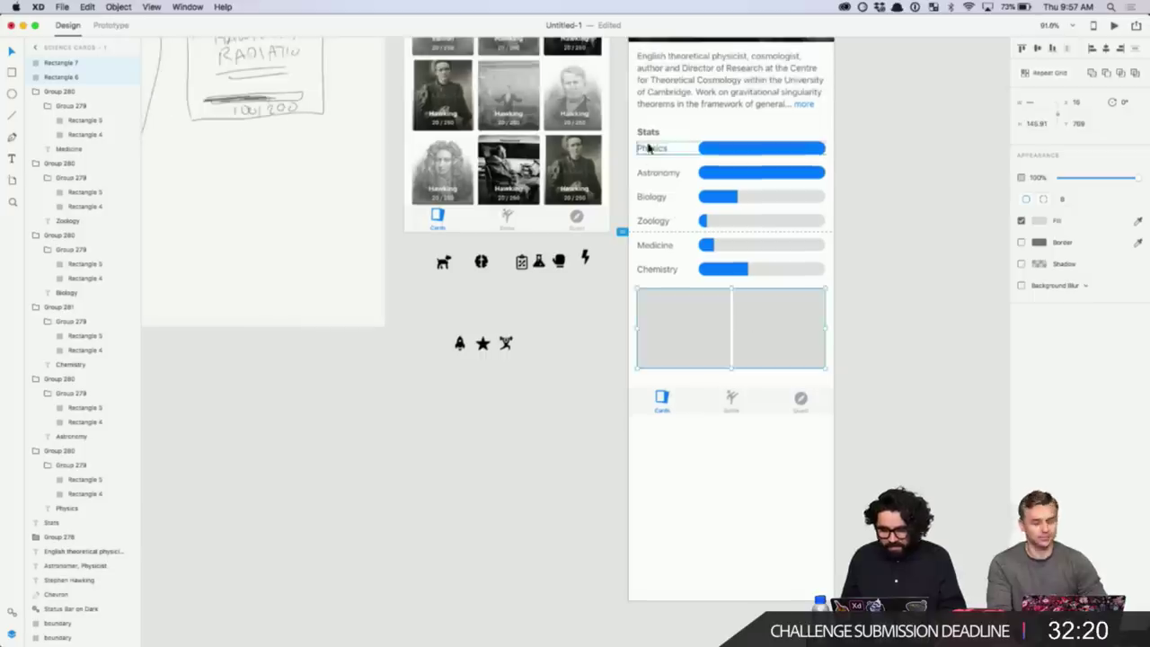
left_click(647, 133)
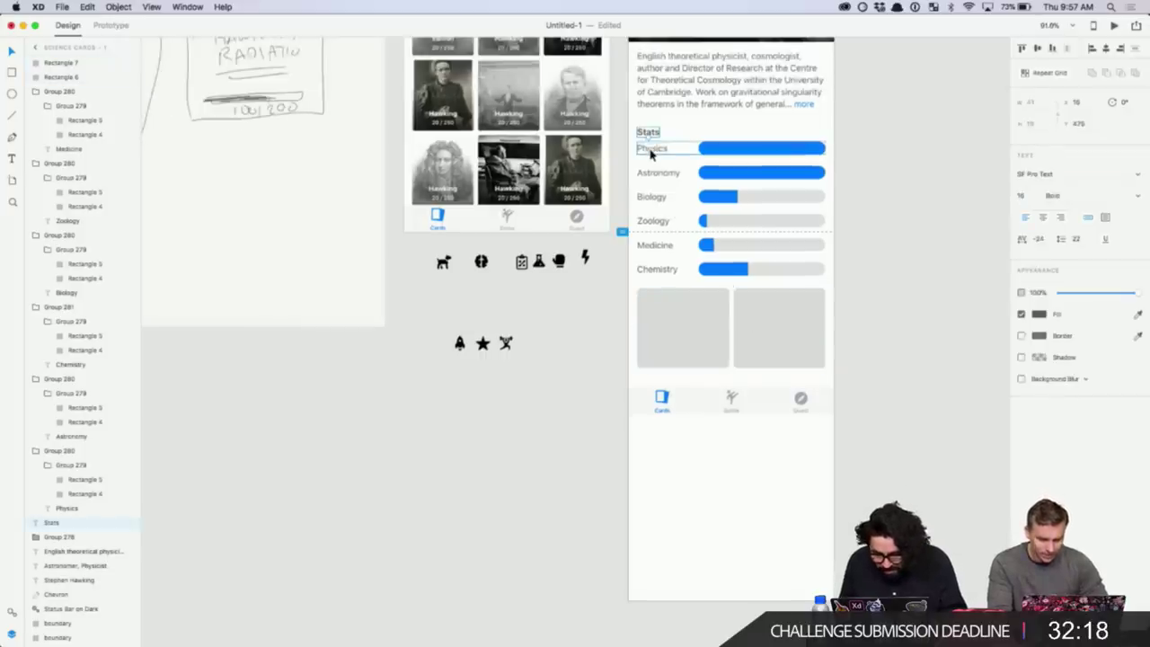
key("shift+Up")
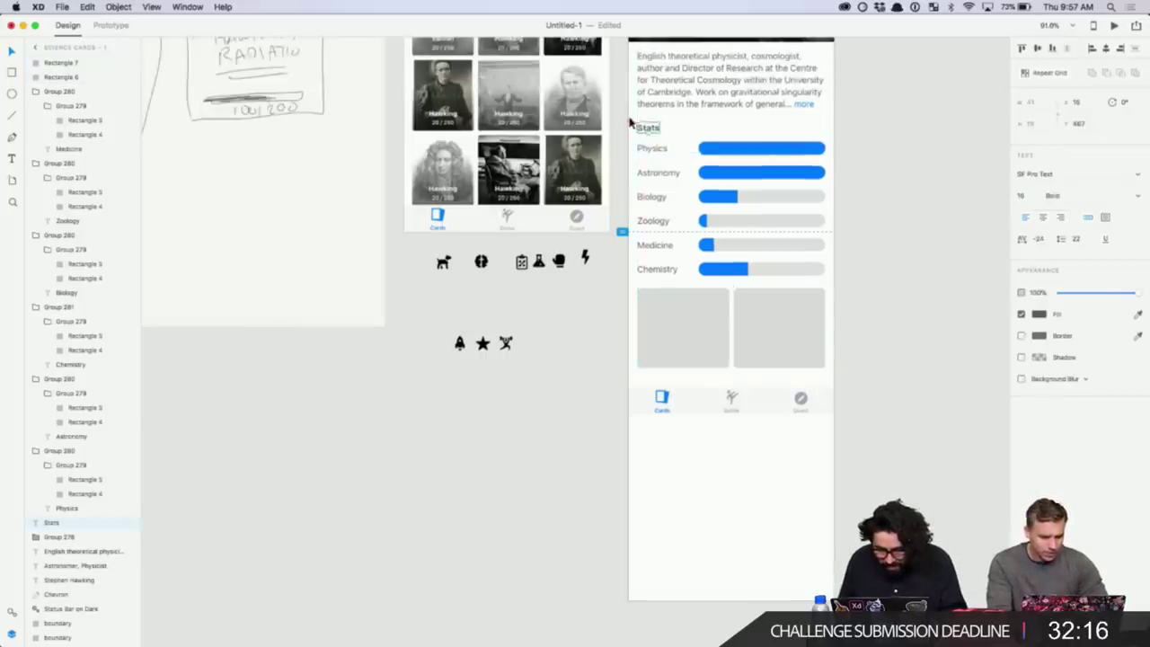
- Move the Stats heading together with all six stat rows down to Y 481
left_click_drag(632, 118, 836, 283)
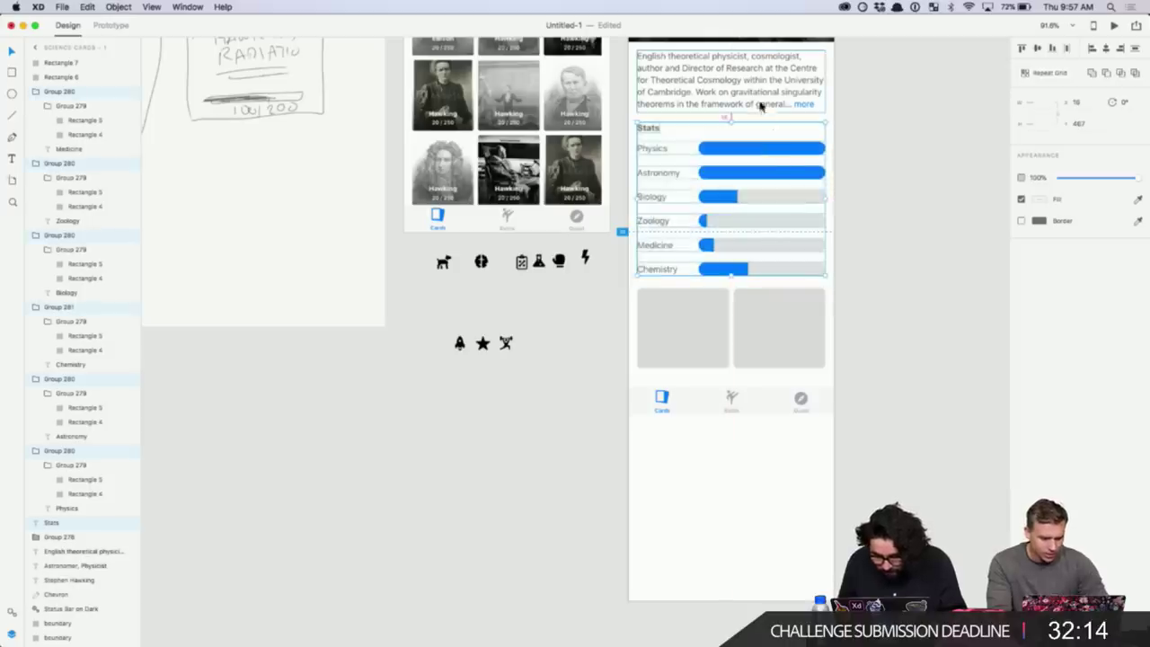
key("Up")
key("Up")
key("shift+Down")
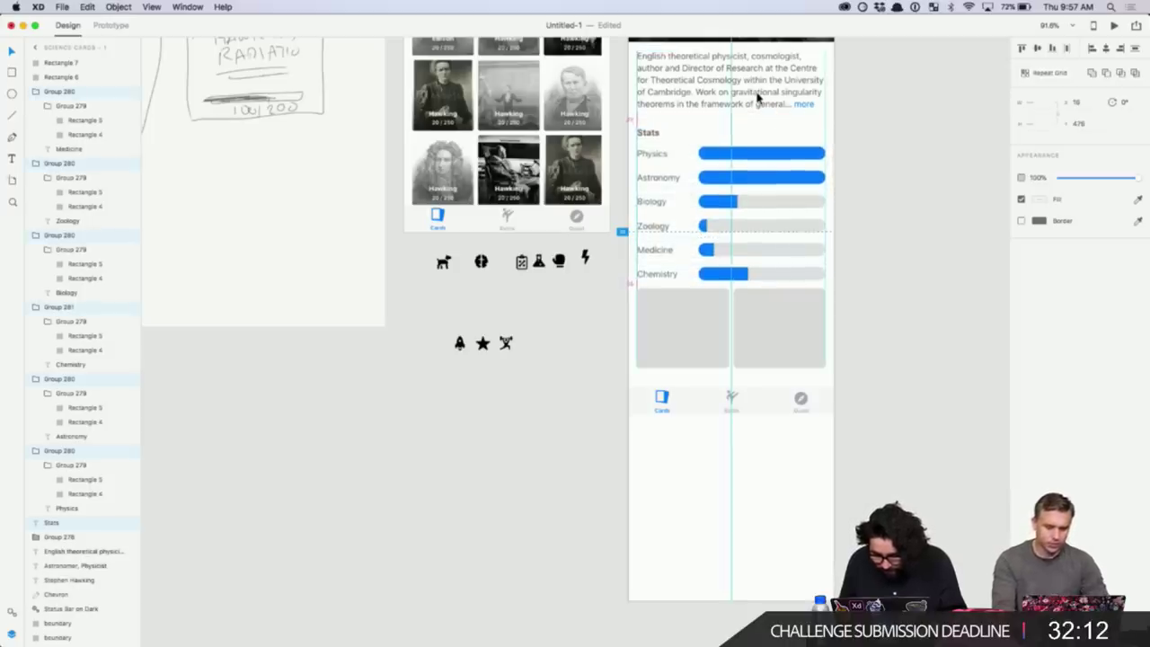
left_click(736, 99, "shift")
key("Down")
key("Down")
key("Down")
key("Down")
key("Down")
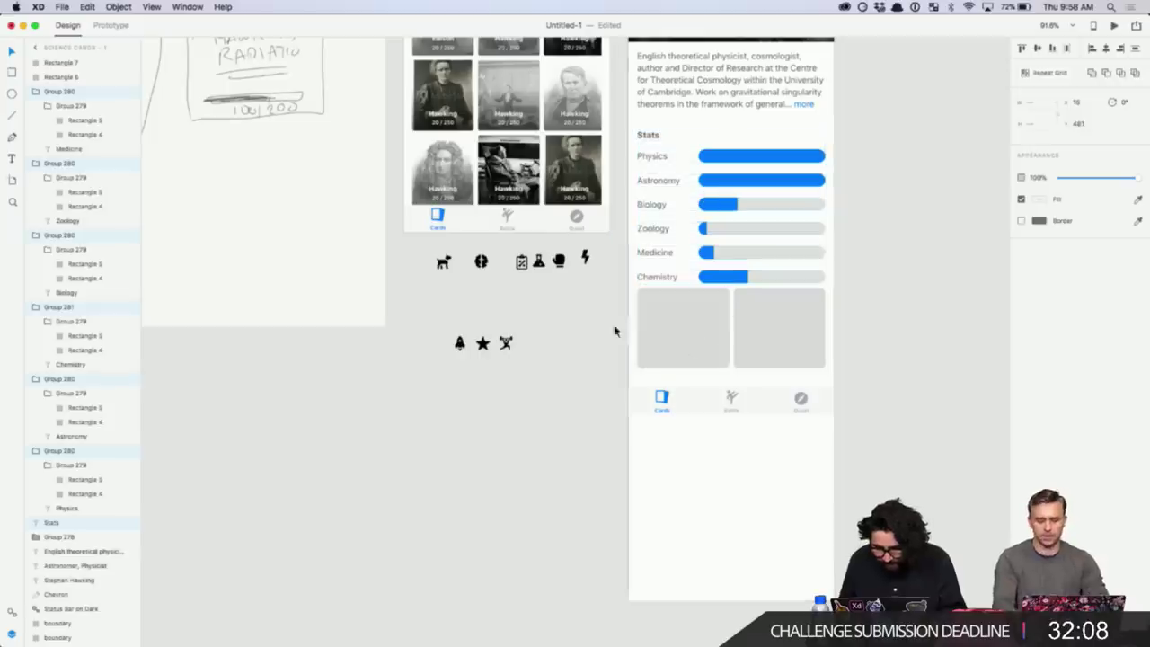
- Move the grey rectangles and tab bar down, and add a copy of the Stats heading above the rectangles reading "Powers"
left_click_drag(614, 286, 800, 456)
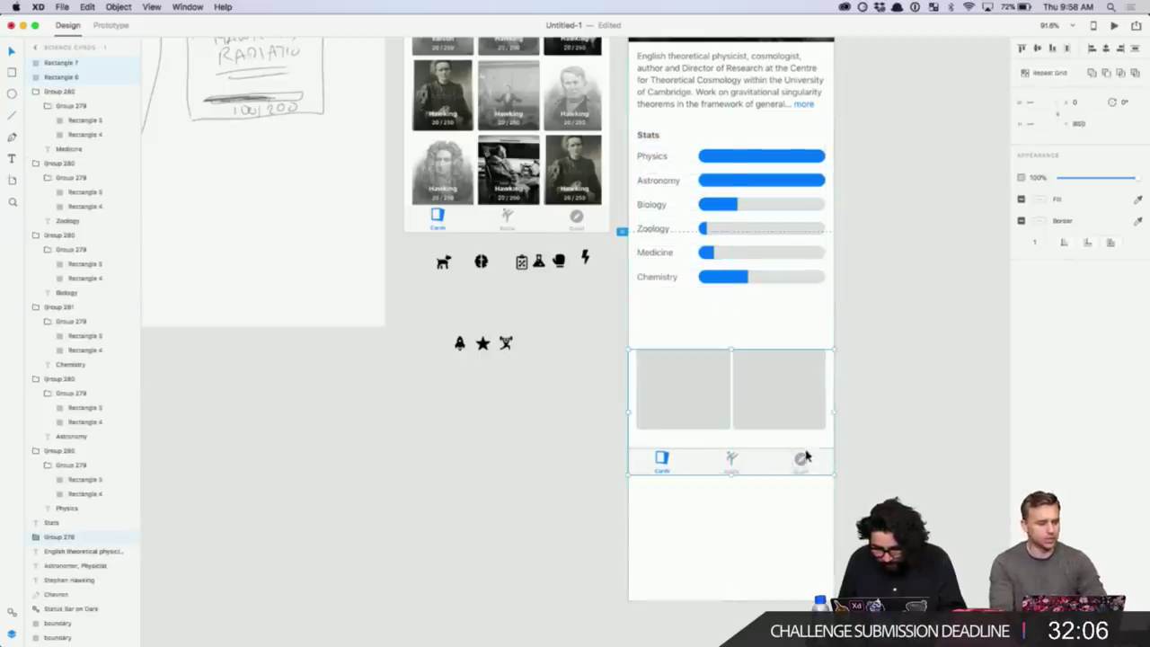
left_click(878, 269)
left_click_drag(652, 145, 674, 342, "alt")
type("Plwer")
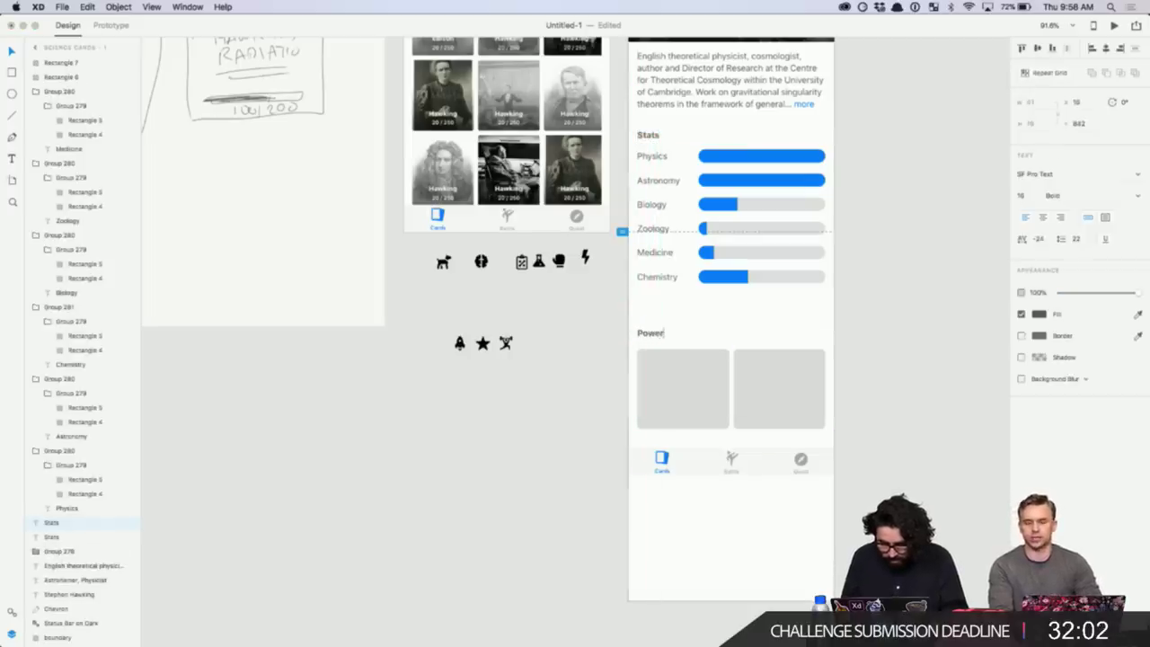
type("s")
- Move the Powers heading, both grey rectangles and the tab bar up together to Y 784, leaving a 24 gap below the Chemistry row
left_click_drag(548, 321, 914, 499)
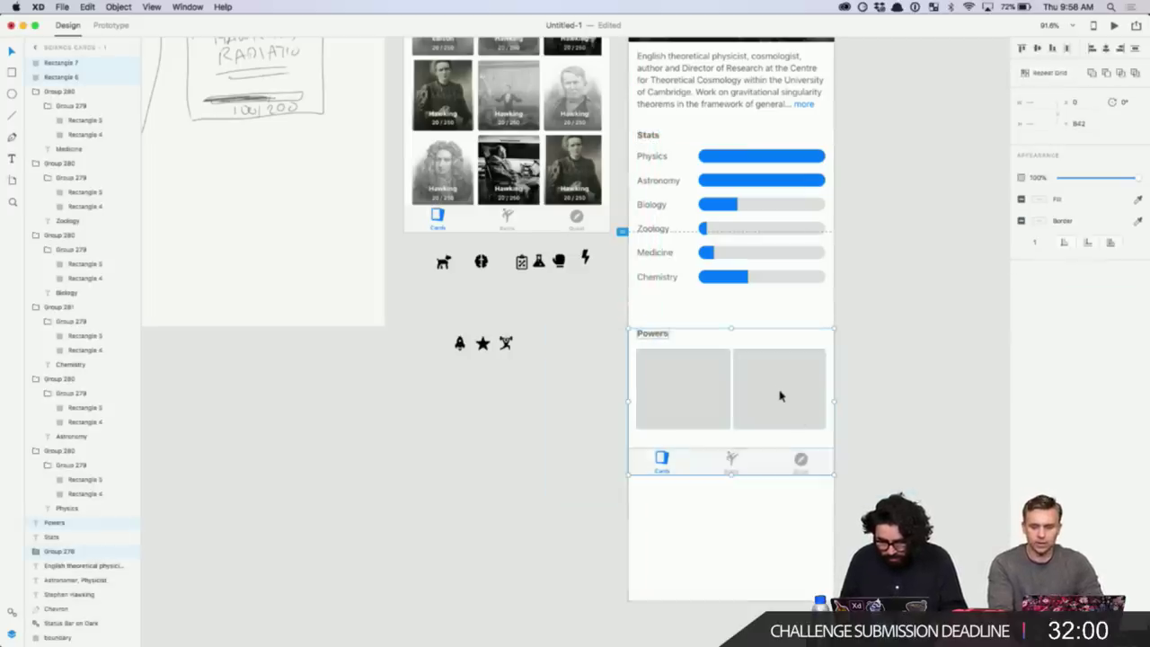
scroll(778, 389, "up", 3)
key("shift+Up")
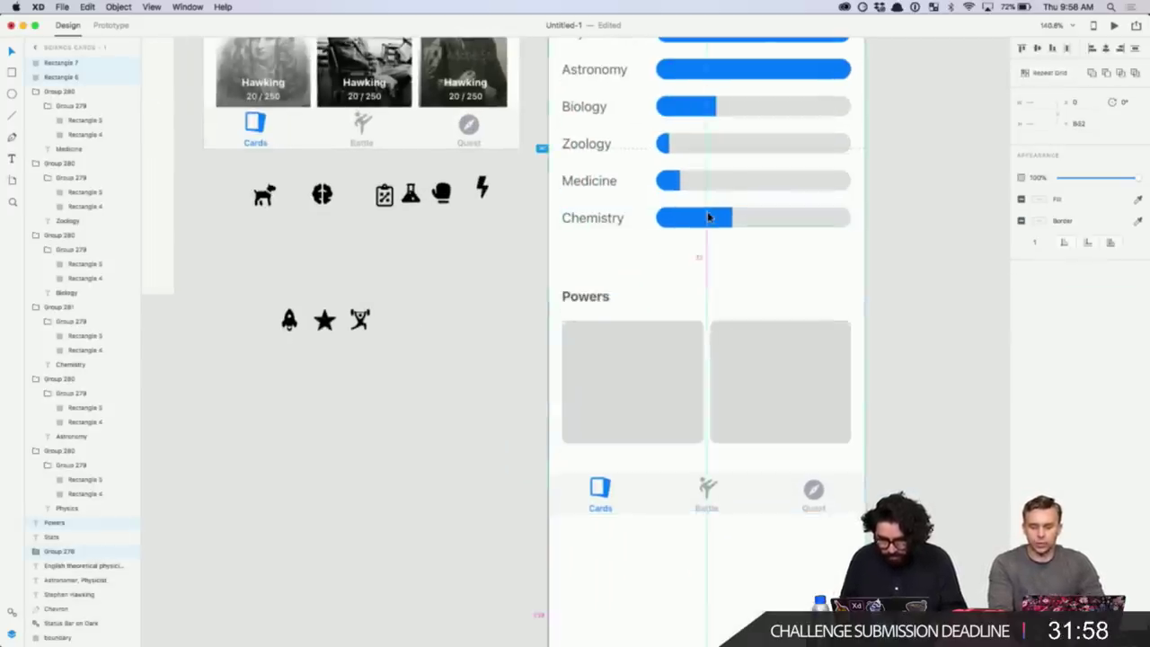
key("shift+Up")
key("shift+Up")
key("shift+Up")
key("shift+Up")
key("shift+Up")
key("shift+Down")
key("Down")
key("Down")
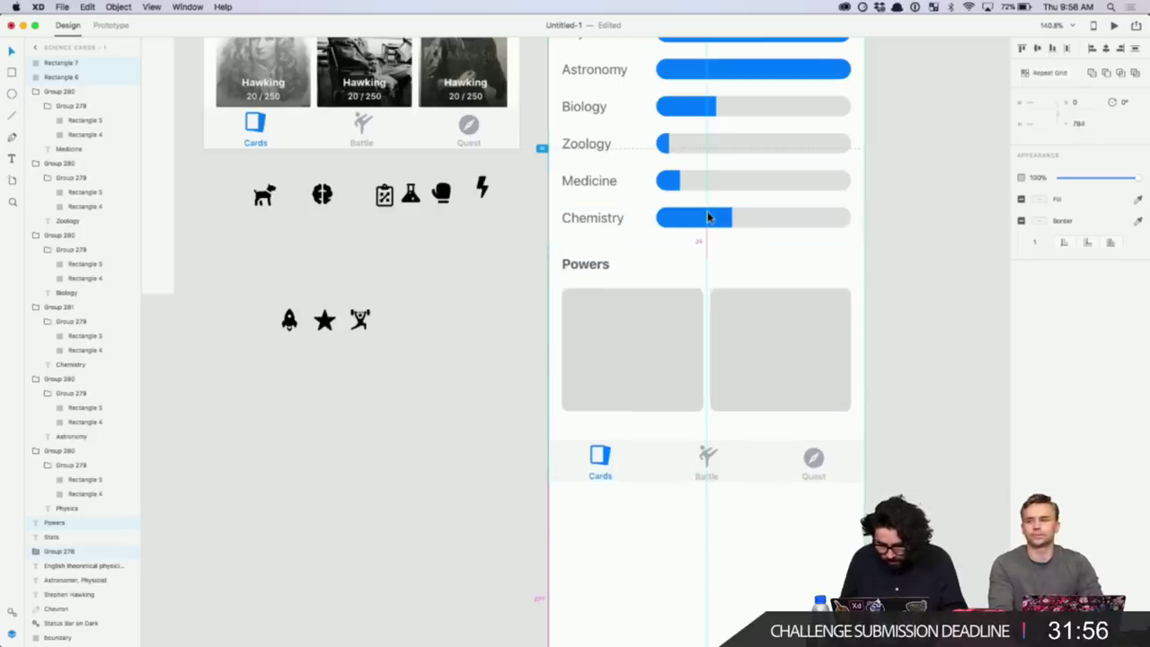
left_click_drag(707, 218, 709, 217)
left_click(890, 285)
scroll(890, 285, "up", 5)
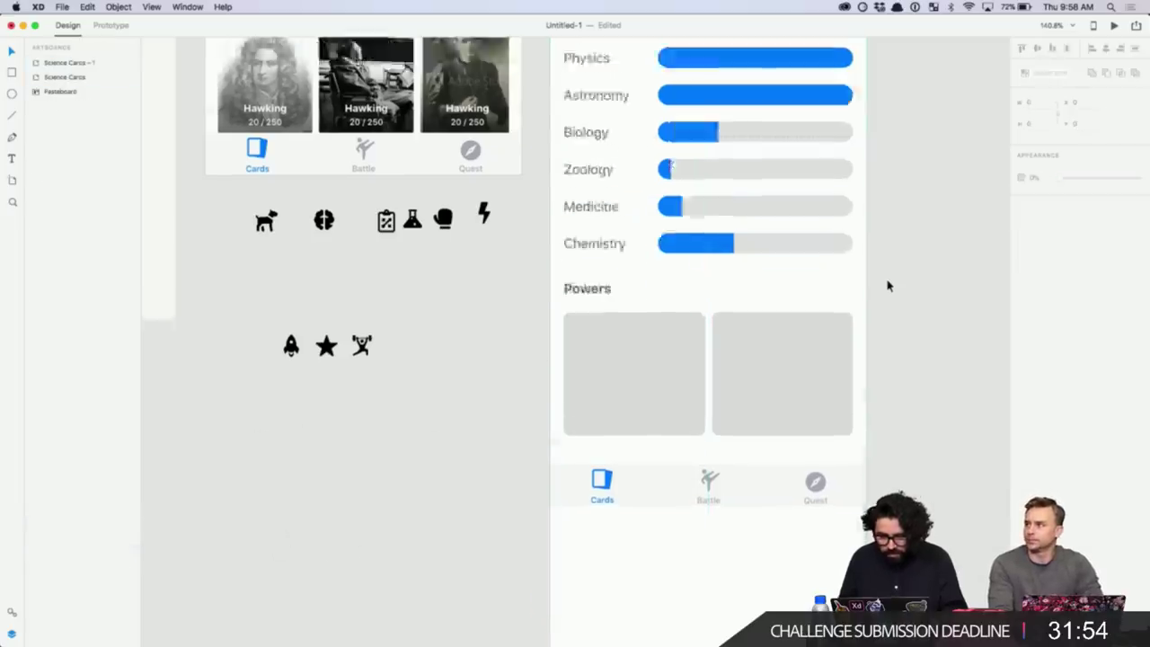
scroll(887, 285, "down", 6)
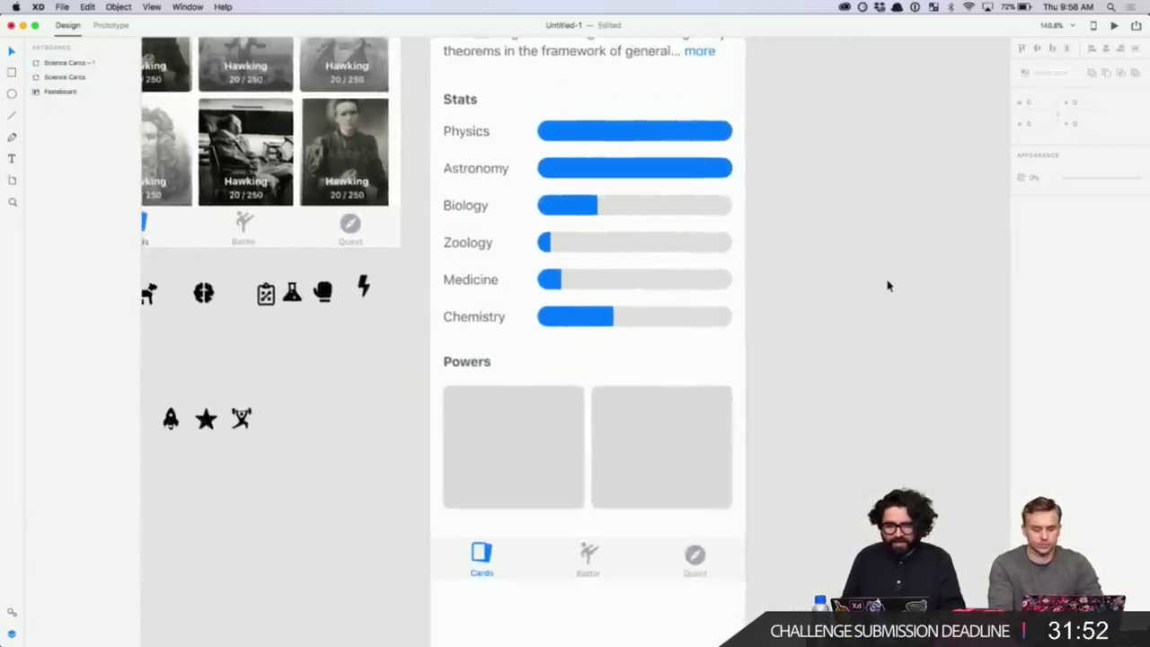
scroll(887, 286, "up", 10)
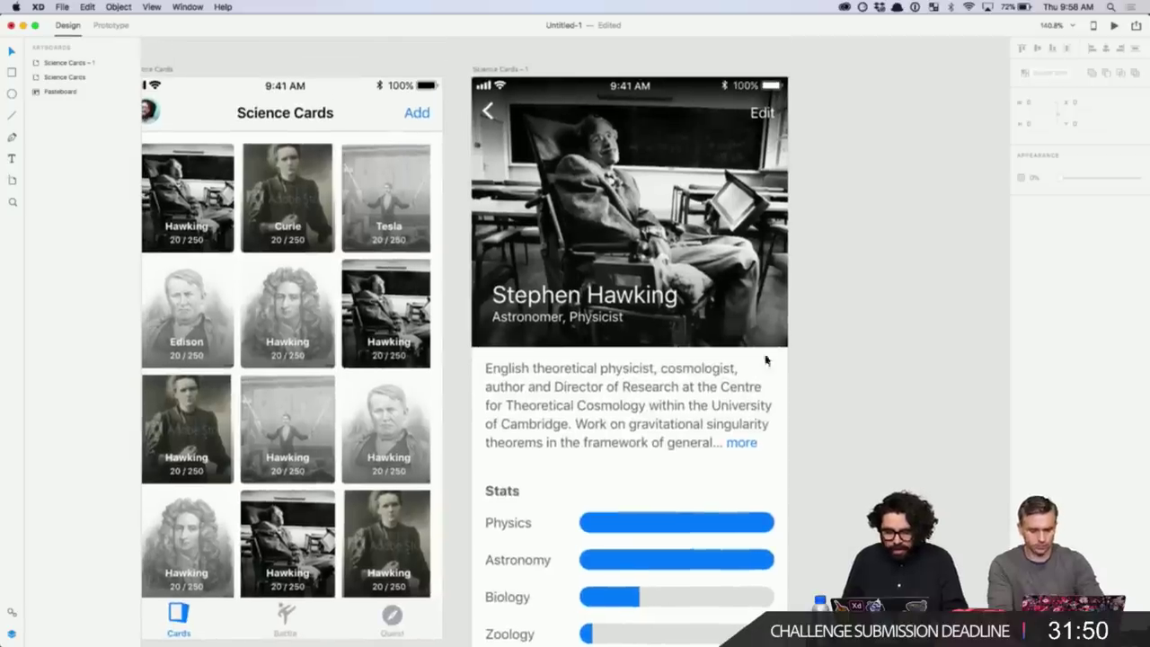
left_click(709, 393)
left_click(887, 303)
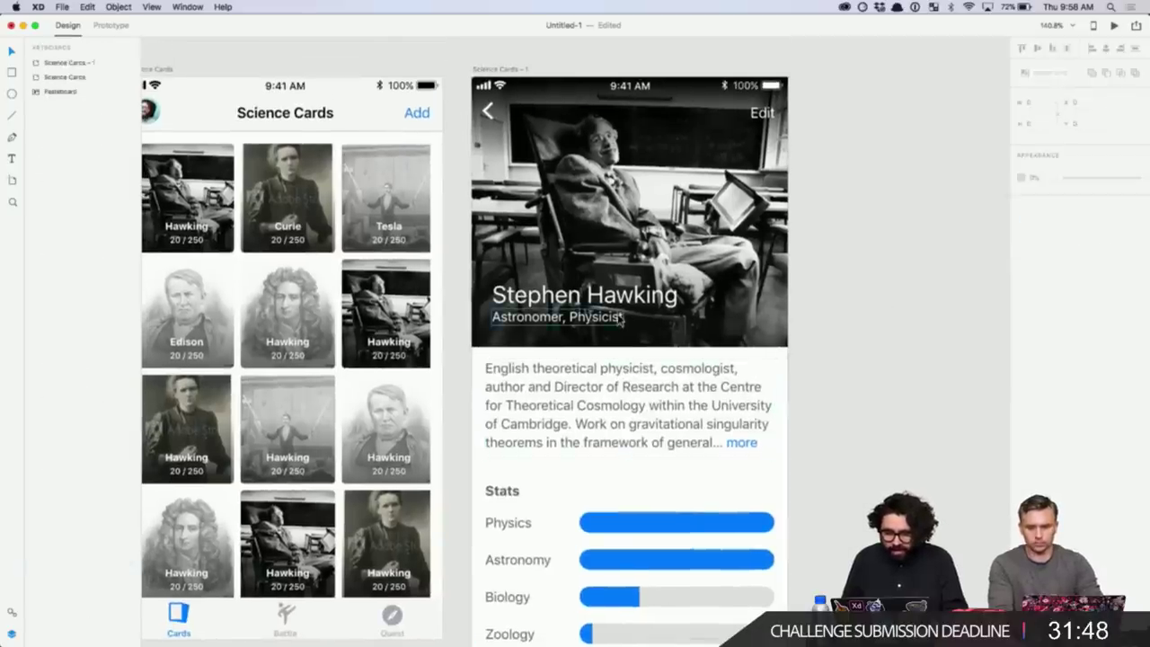
left_click(575, 316)
left_click(627, 303, "shift")
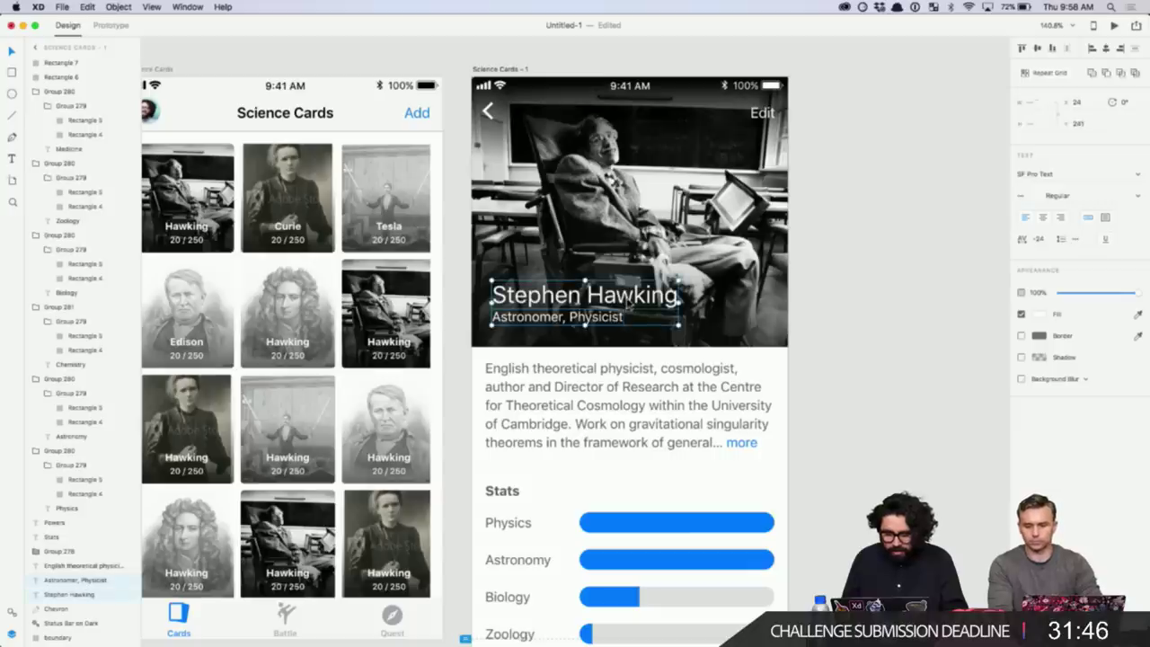
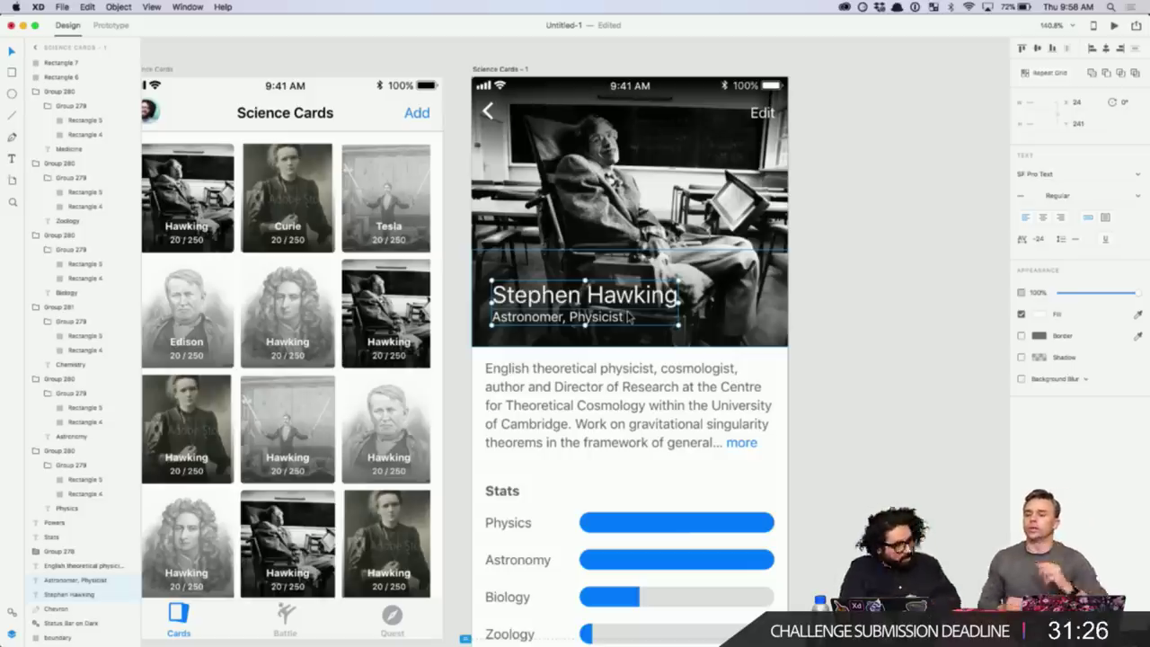
left_click(948, 214)
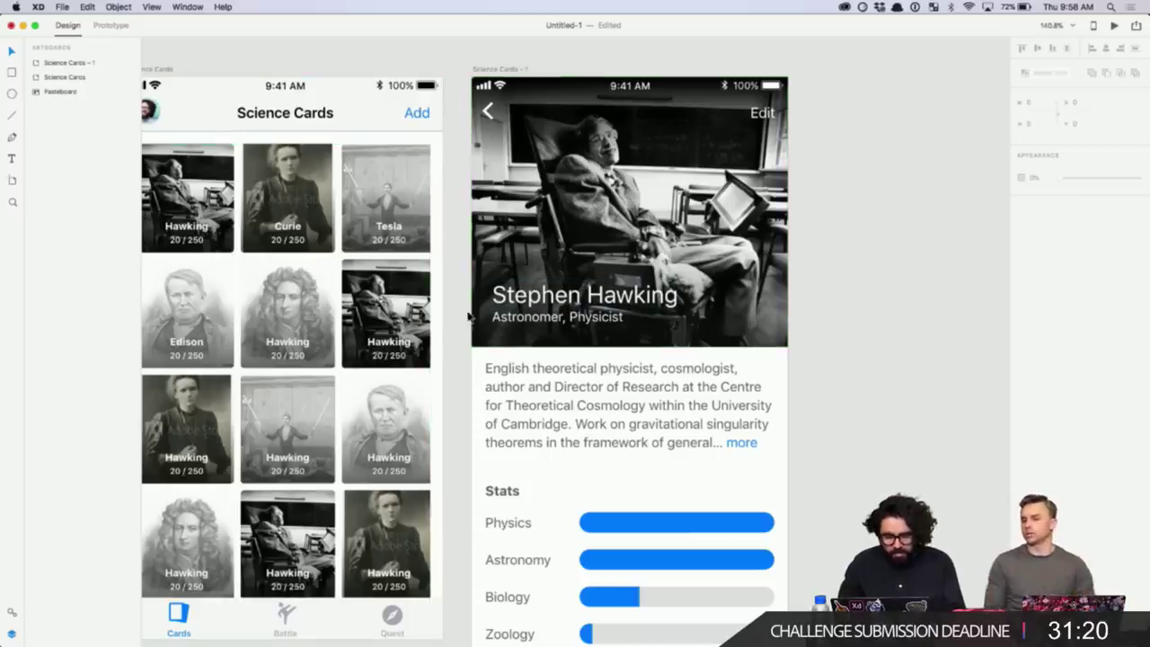
- Align the Stephen Hawking title and its subtitle on a common horizontal centre and set their text alignment to centred
double_click(585, 300)
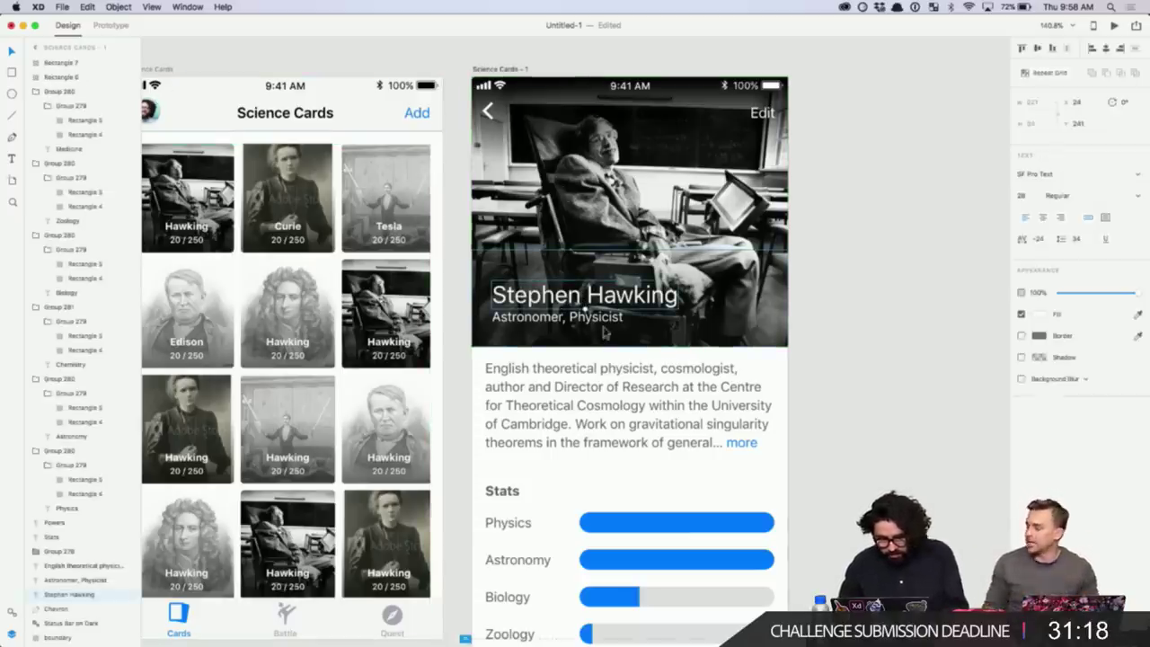
left_click(604, 325, "shift")
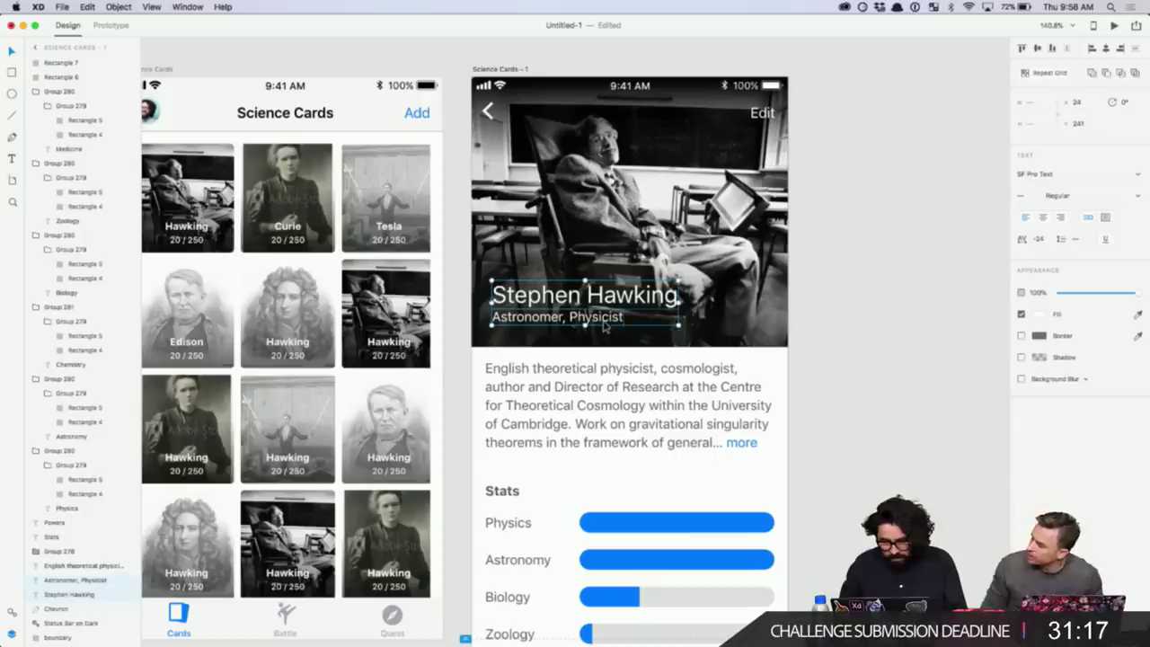
left_click(1104, 49)
left_click(1044, 218)
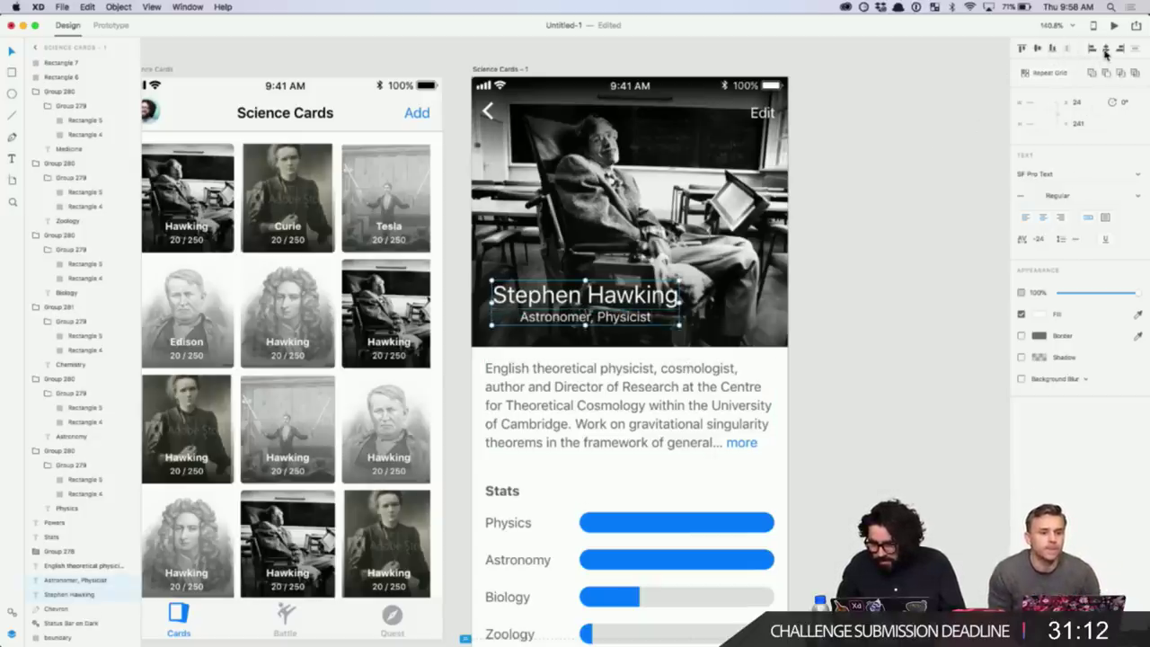
- Centre the Stephen Hawking title and the "Astronomer, Physicist" subtitle individually across the artboard's width
left_click(666, 296)
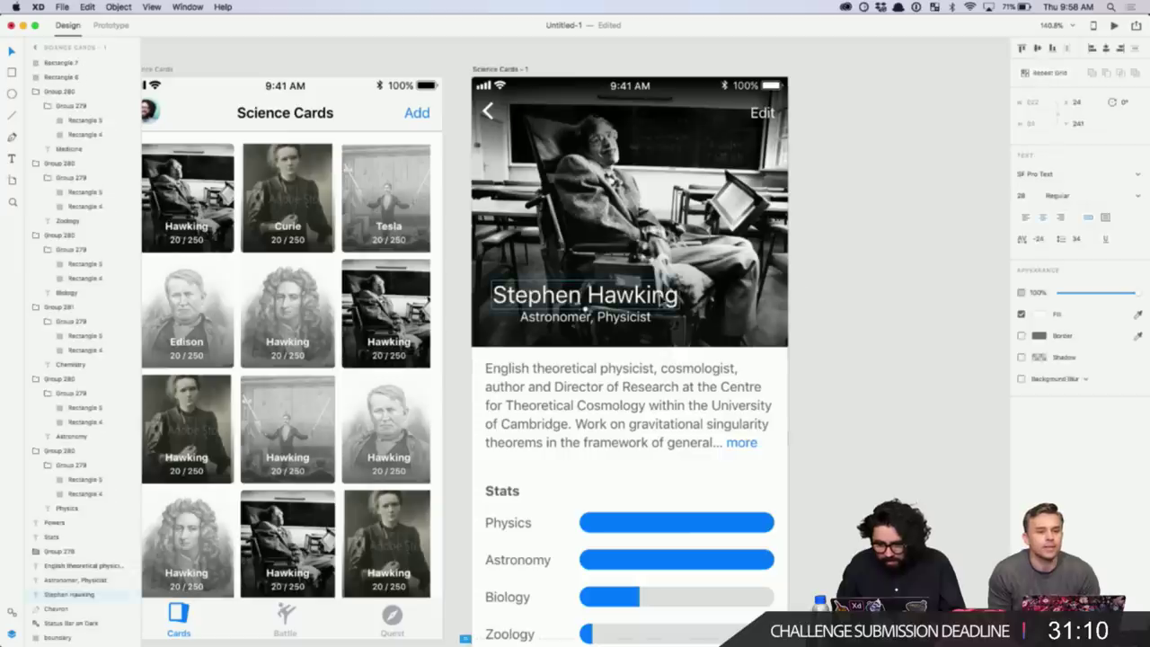
left_click(1110, 48)
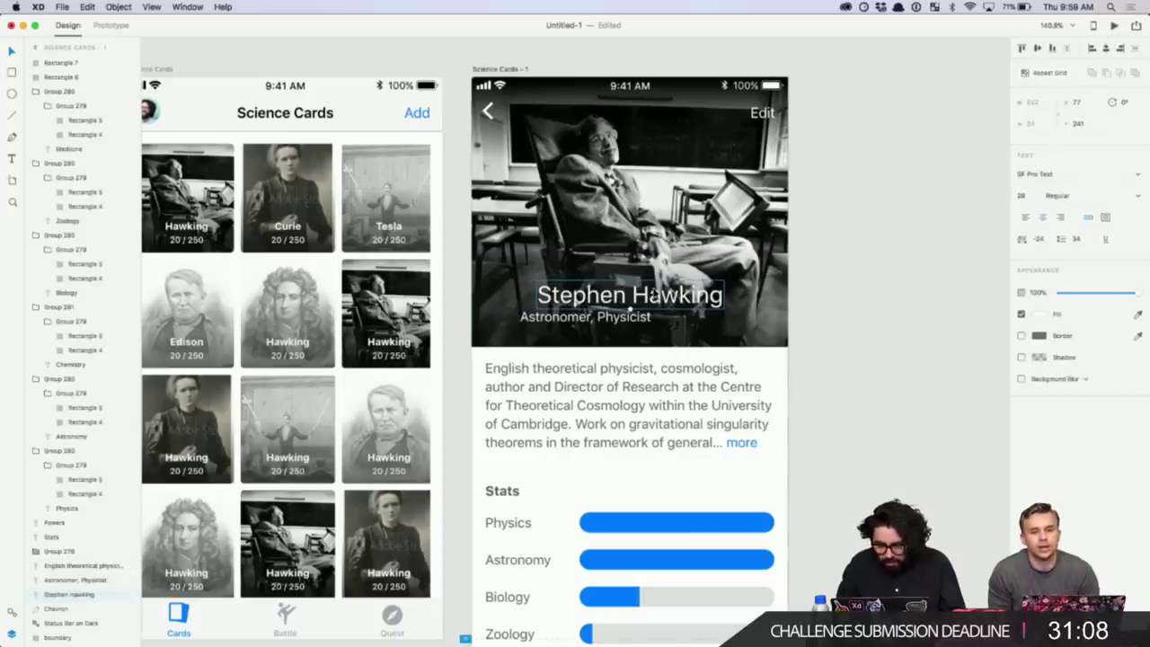
left_click(628, 316)
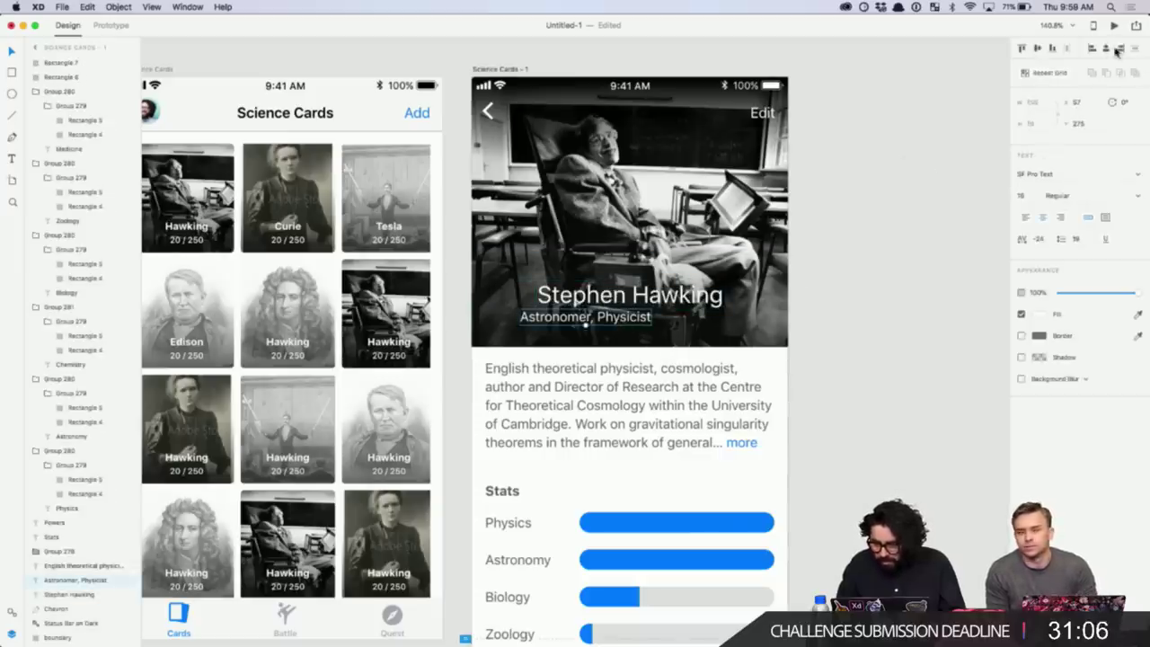
left_click(1106, 48)
left_click(835, 334)
- Move the title and subtitle up together over the header photo to Y 210
left_click(665, 325)
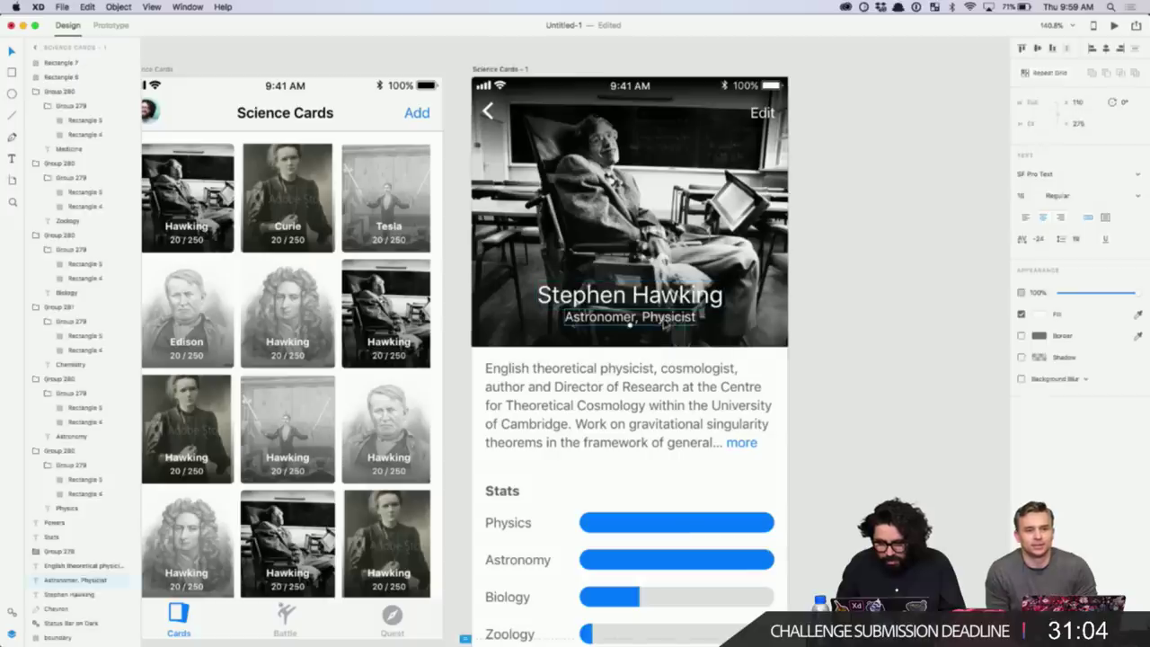
left_click(688, 296, "shift")
left_click_drag(688, 296, 687, 271)
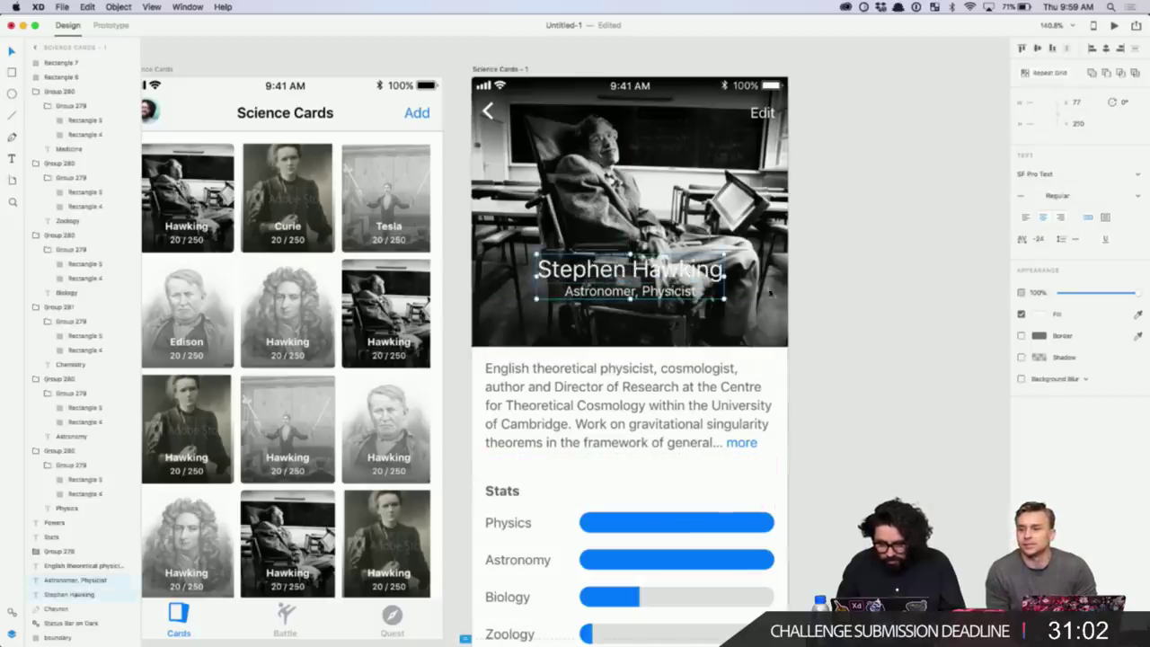
- Add the text "24 / 250" beneath the "Astronomer, Physicist" subtitle on the header photo
left_click(884, 288)
key("t")
left_click(626, 320)
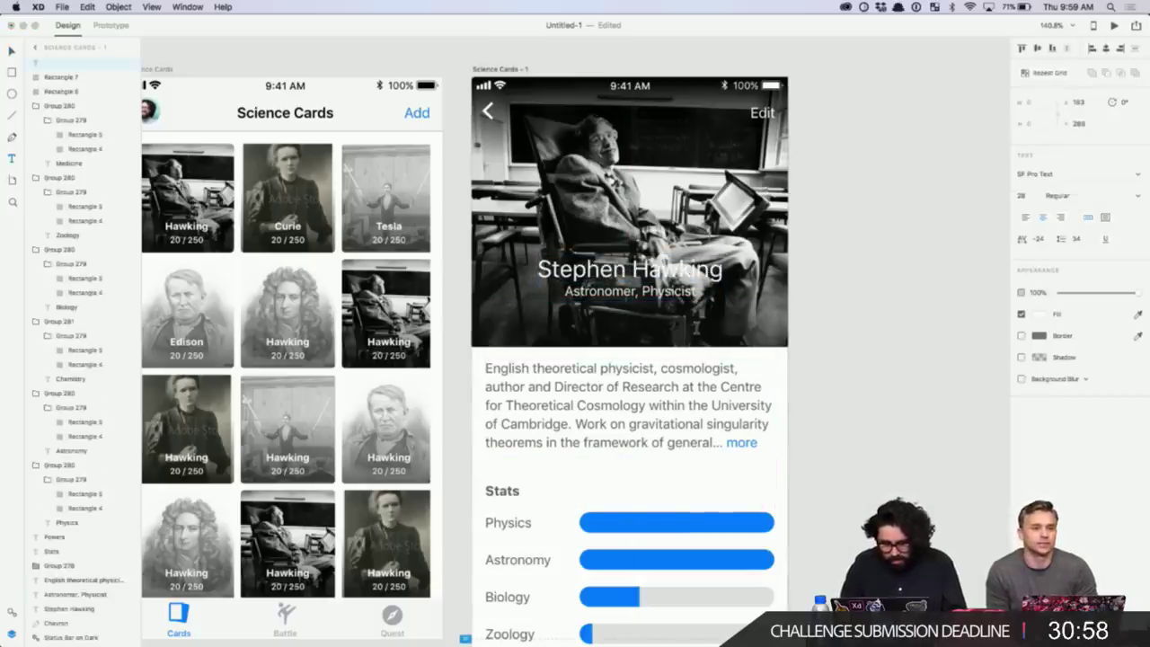
type("24 /")
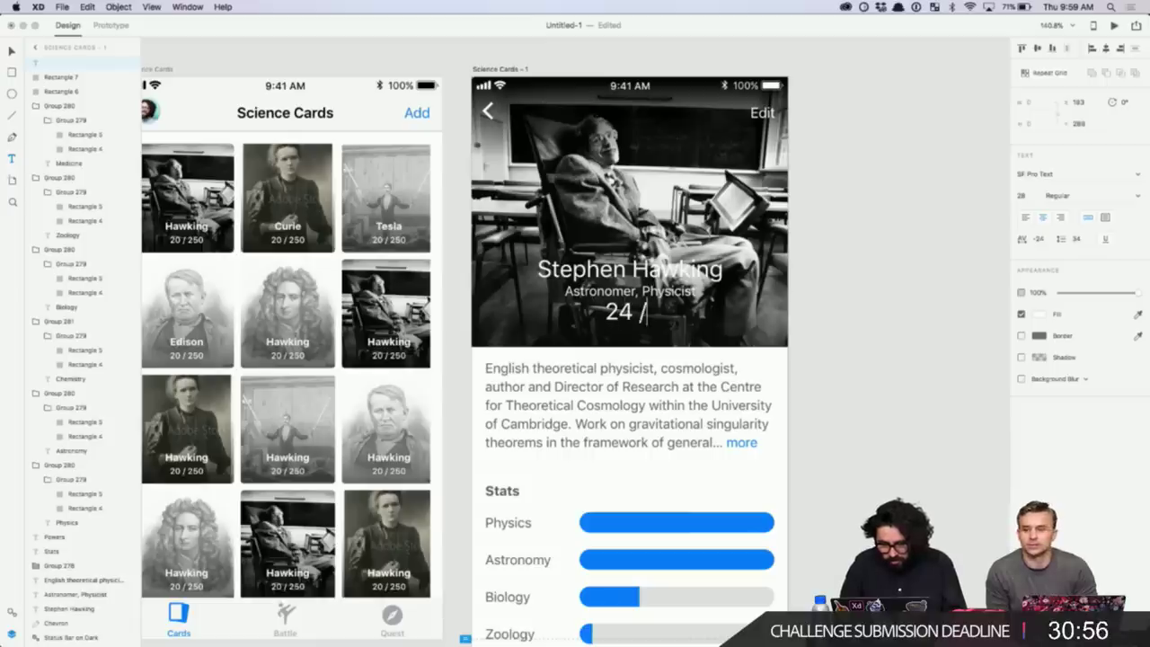
type(" 250")
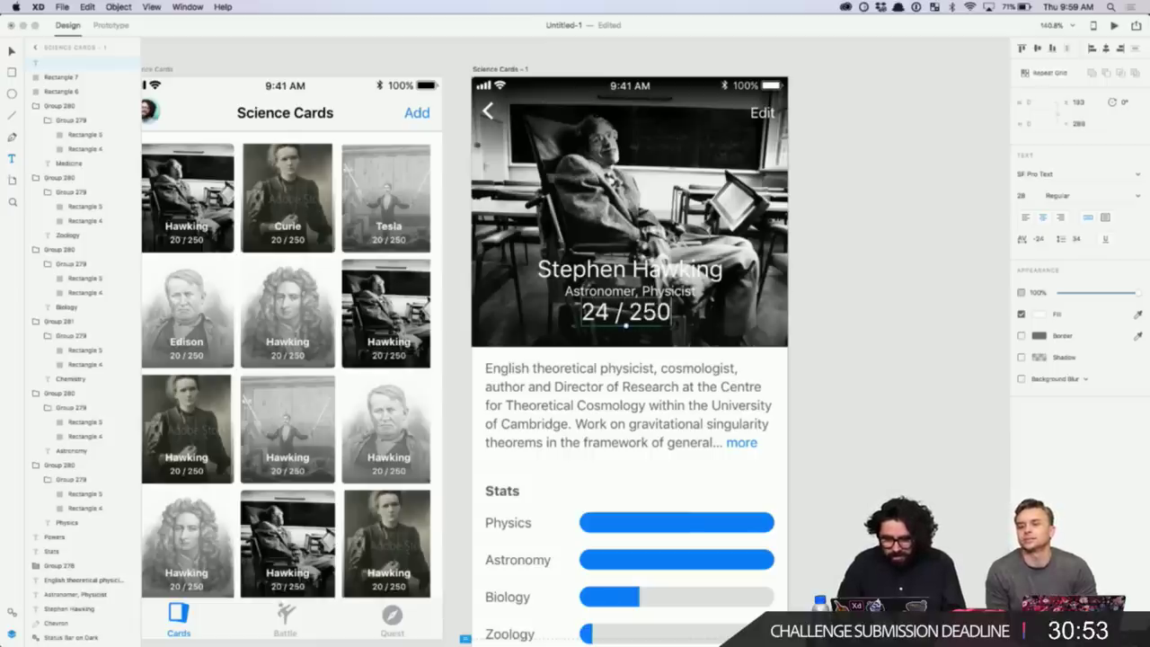
key("Escape")
key("Escape")
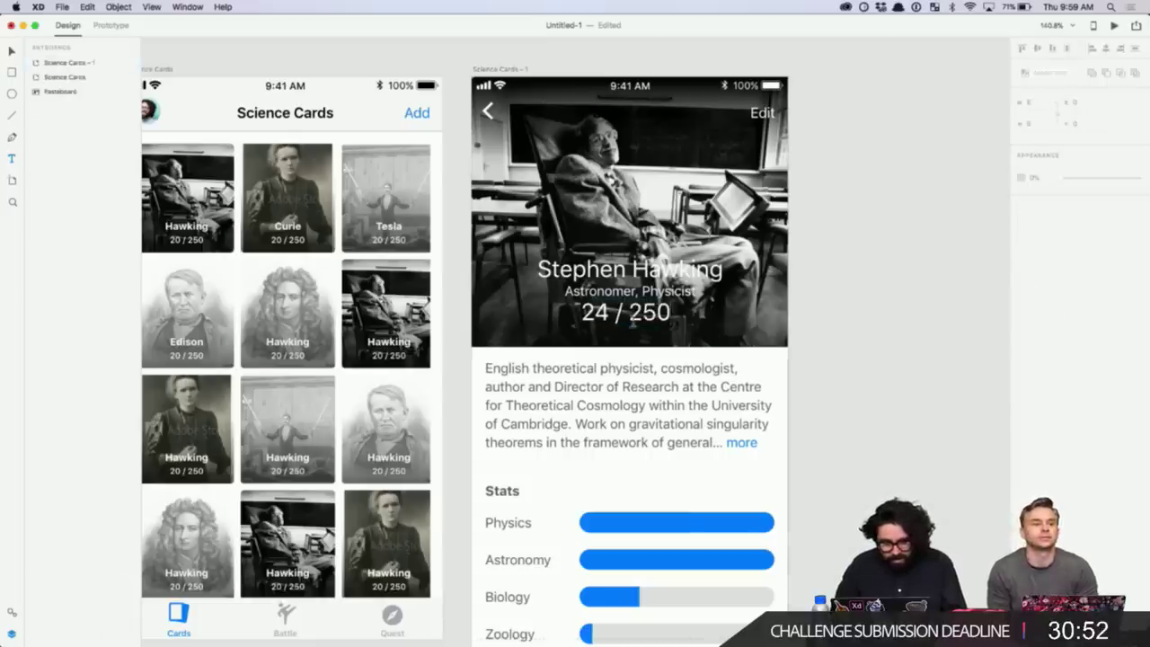
- Try the 24 / 250 text on the Stephen Hawking screen in Bold, and try placing it higher on the photo
left_click(654, 325)
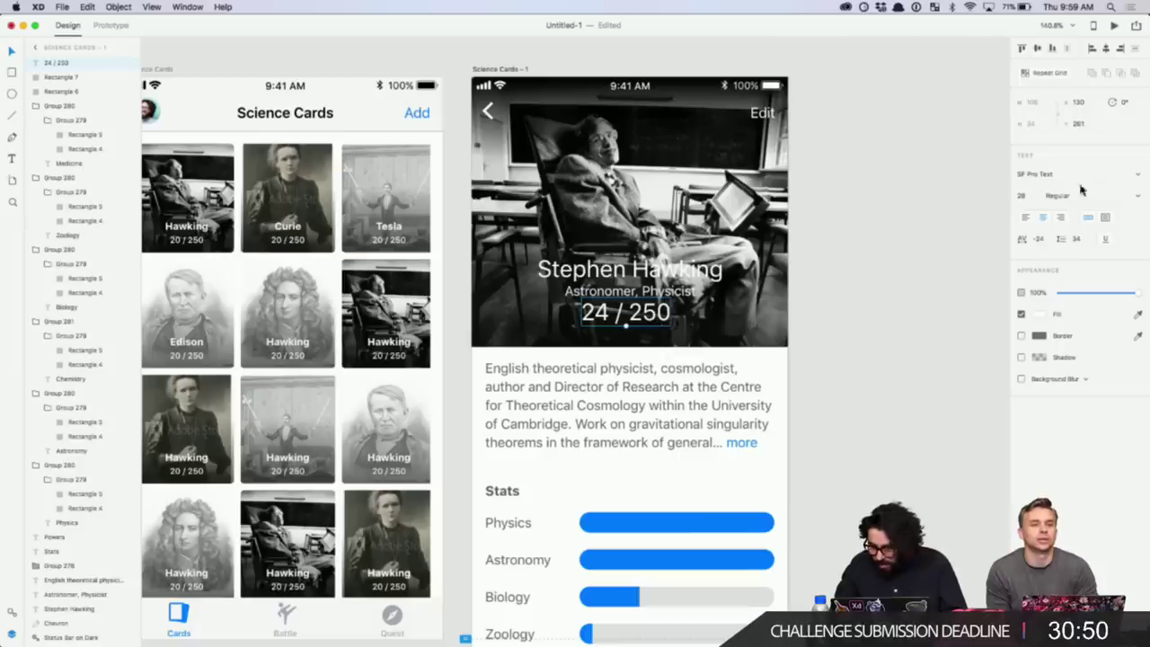
left_click(1136, 197)
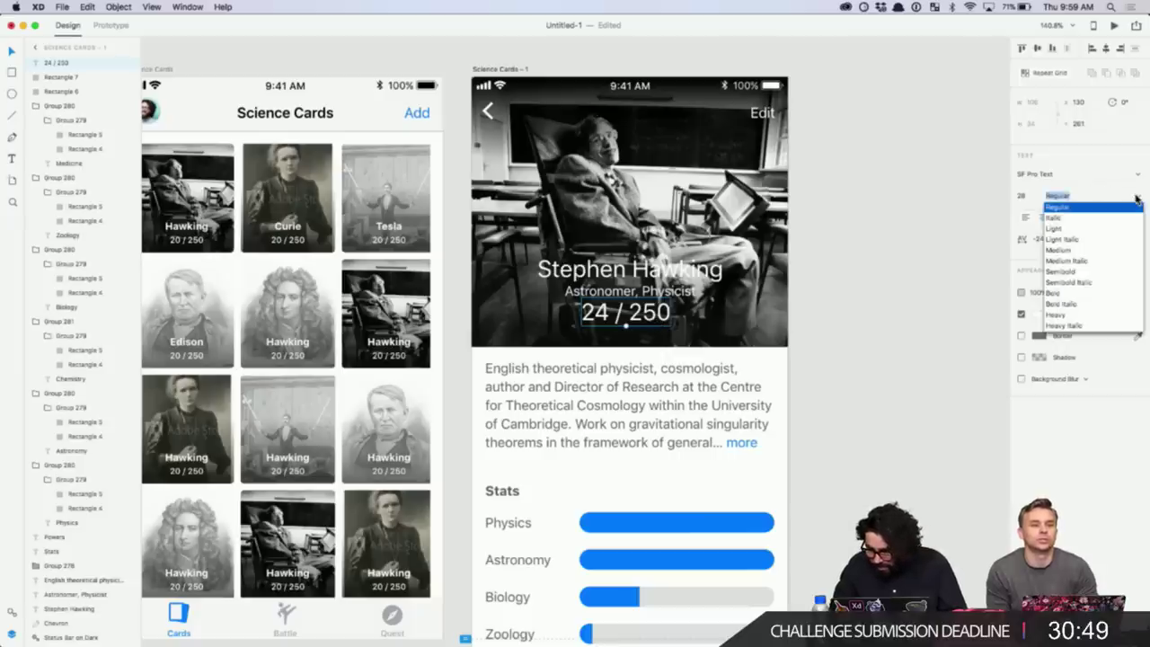
left_click(1072, 294)
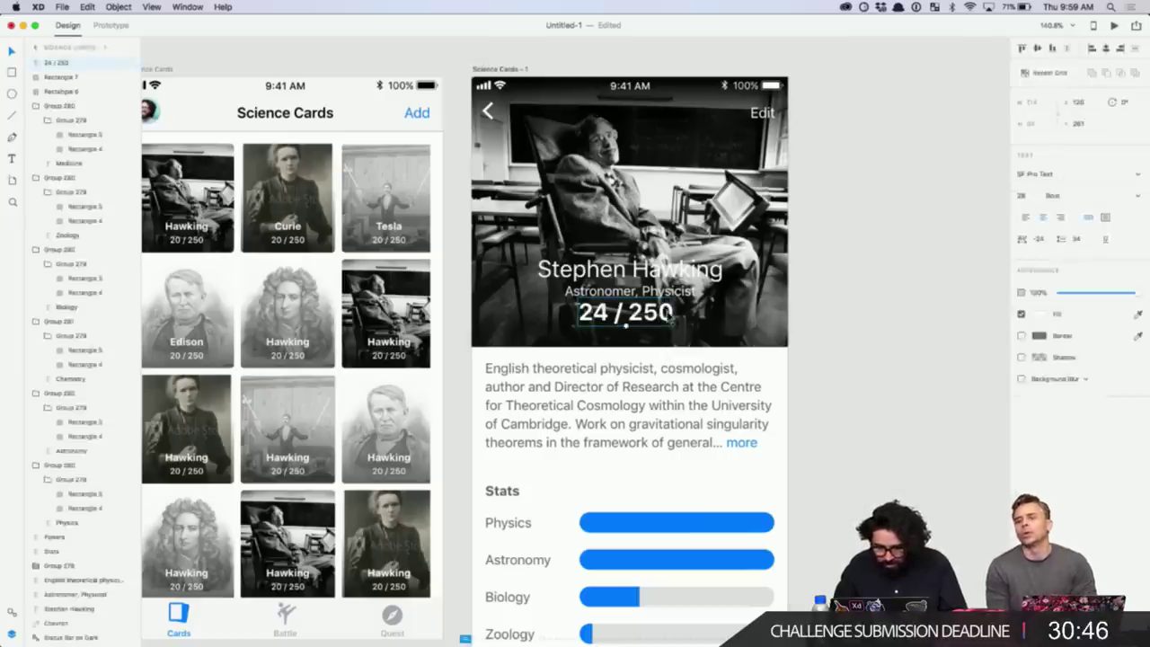
key("super+z")
left_click_drag(657, 313, 658, 207)
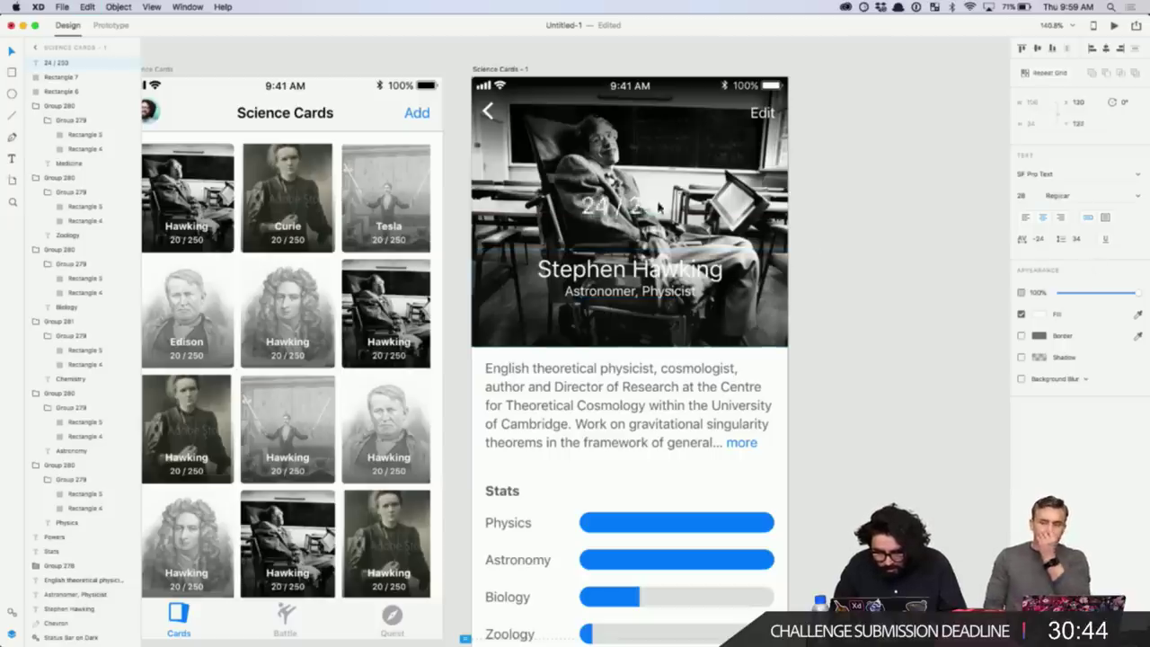
key("ctrl+z")
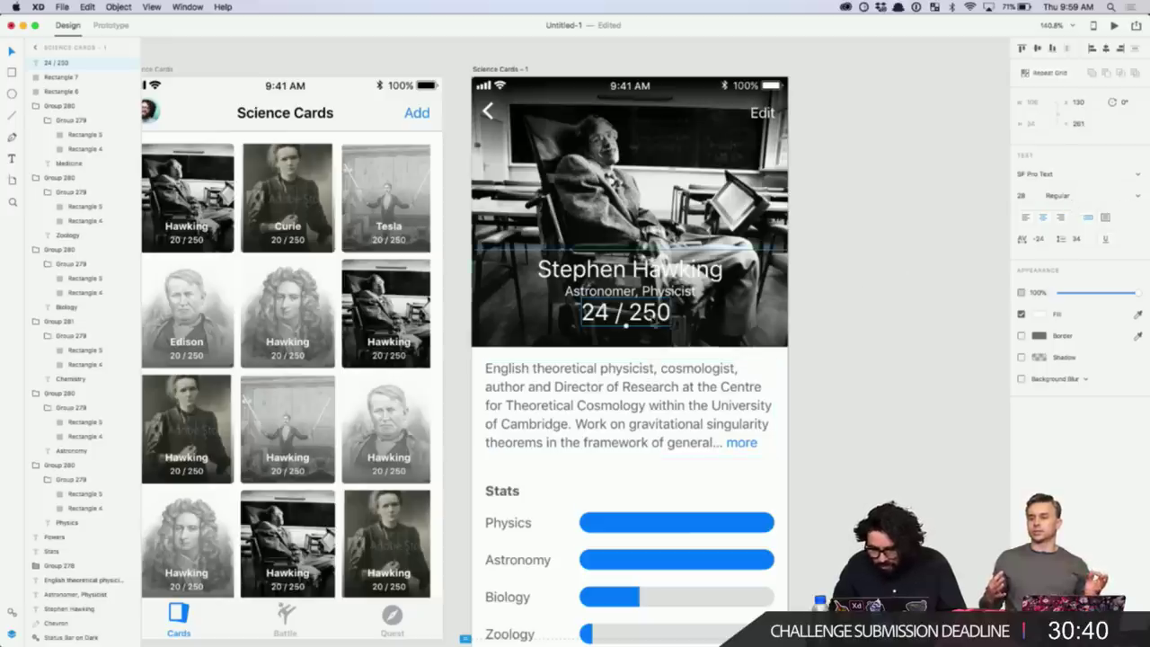
- Set the 24 / 250 text on the Hawking photo to size 12 and move it down to Y 287
left_click(1030, 195)
key("Down")
key("Down")
key("Down")
key("Down")
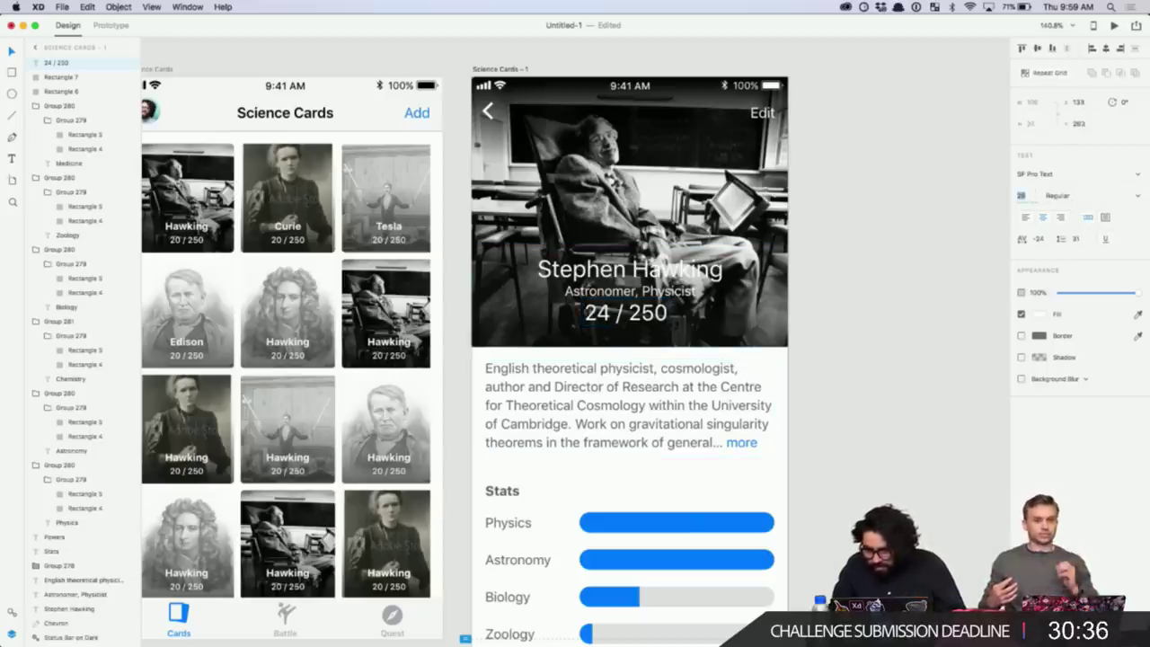
key("Down")
key("Down")
key("Down")
key("Down")
key("Down")
key("Down")
key("Down")
key("Down")
key("Down")
key("Down")
key("Down")
key("Down")
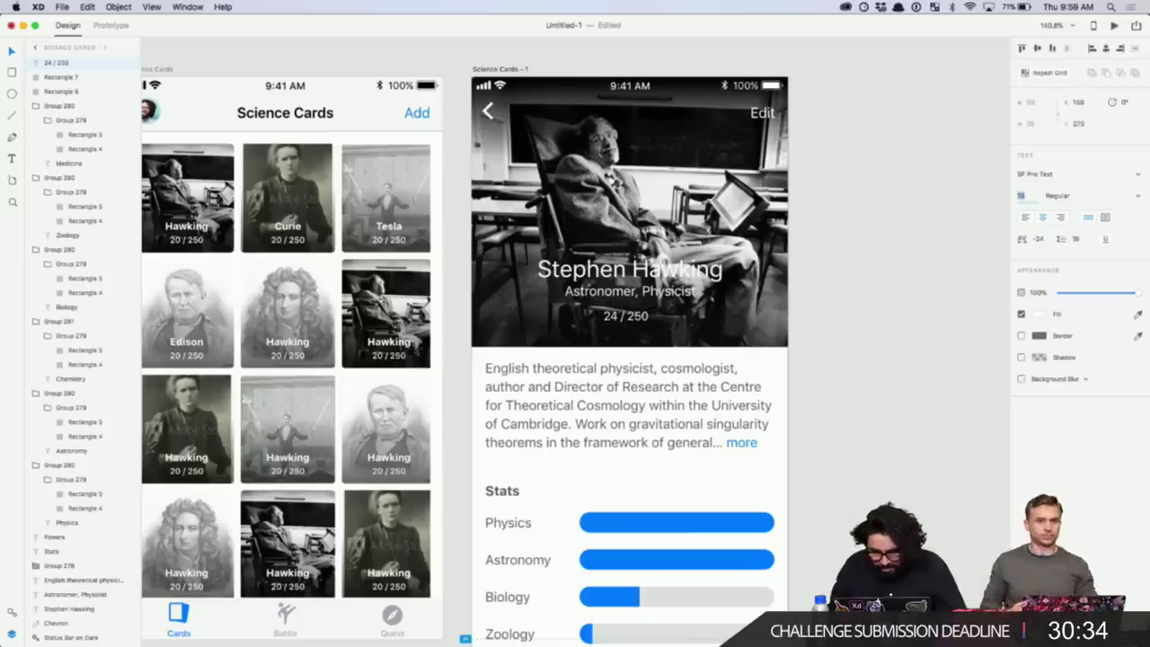
left_click(635, 318)
key("shift+Down")
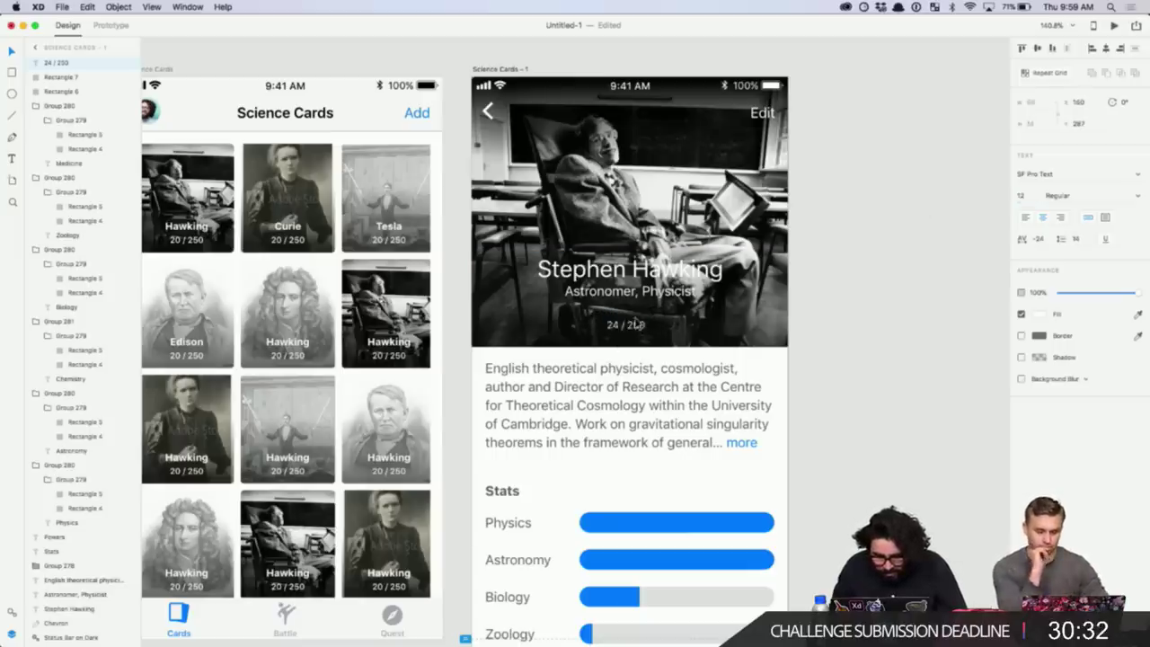
left_click(886, 323)
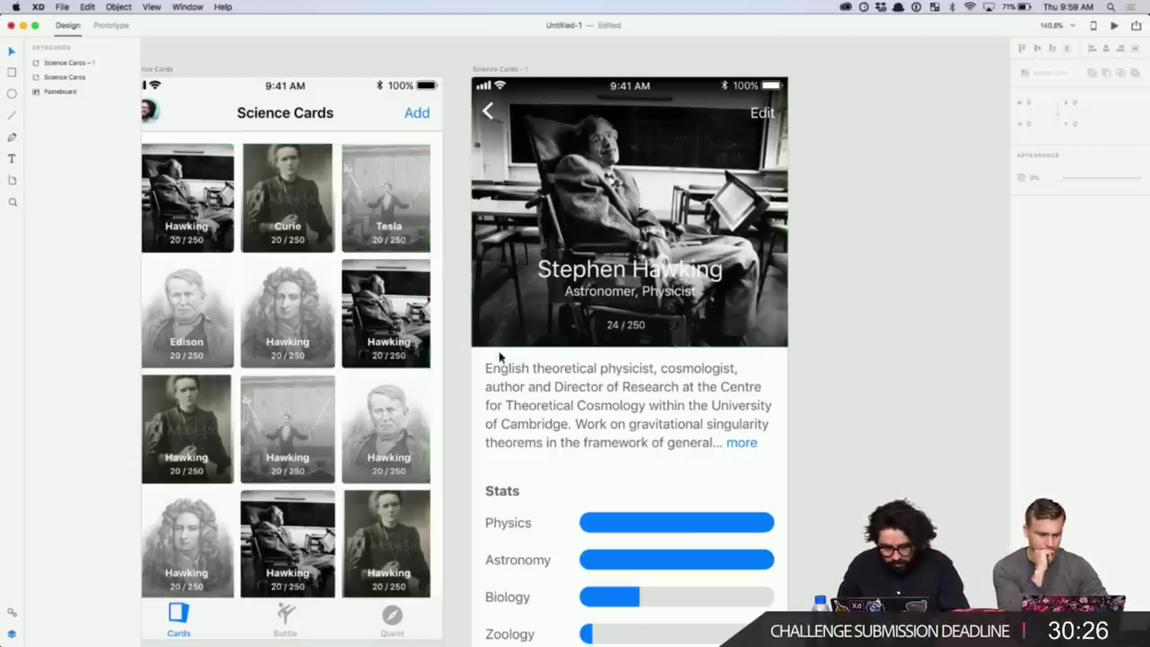
- Draw a borderless bar about 268 by 10 px between the Astronomer, Physicist line and 24 / 250, with corner radius 100
left_click_drag(520, 307, 746, 315)
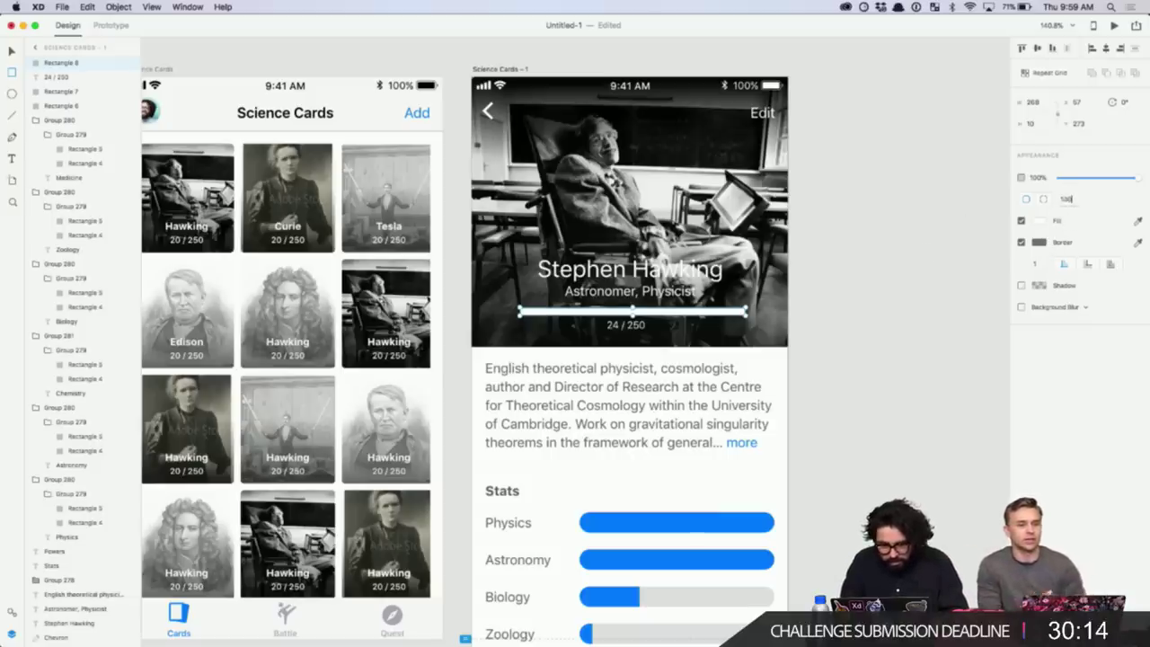
key("Return")
key("v")
left_click(837, 317)
- Set the opacity of the new bar's white fill to 50%
scroll(841, 315, "up", 4)
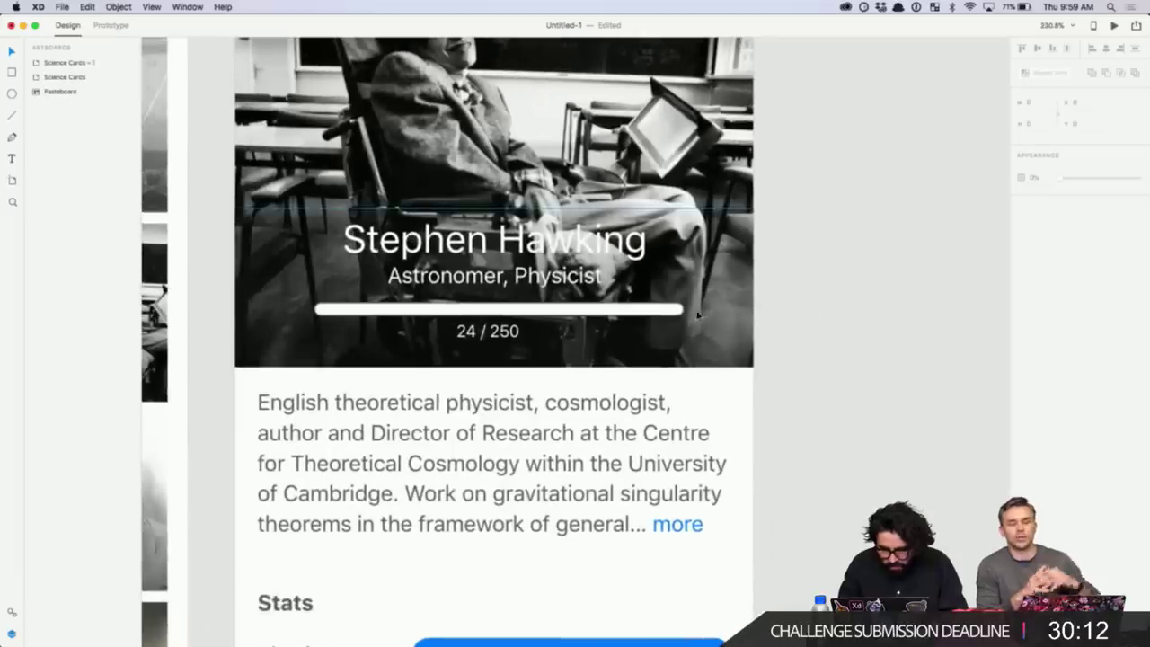
left_click(672, 311)
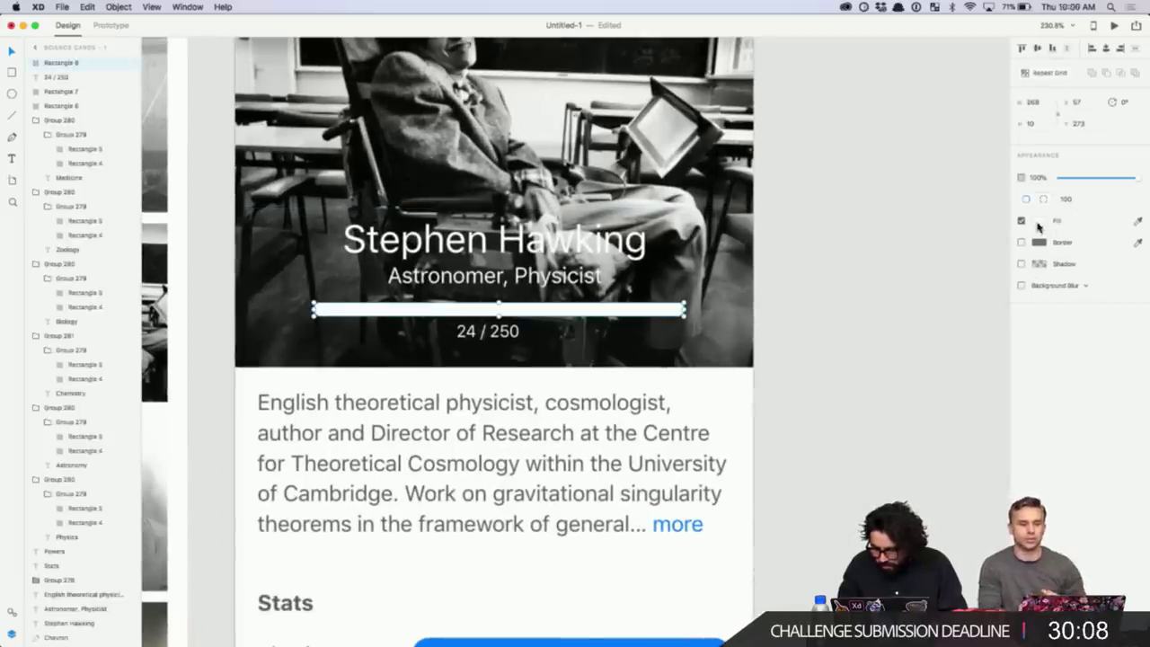
left_click(1038, 221)
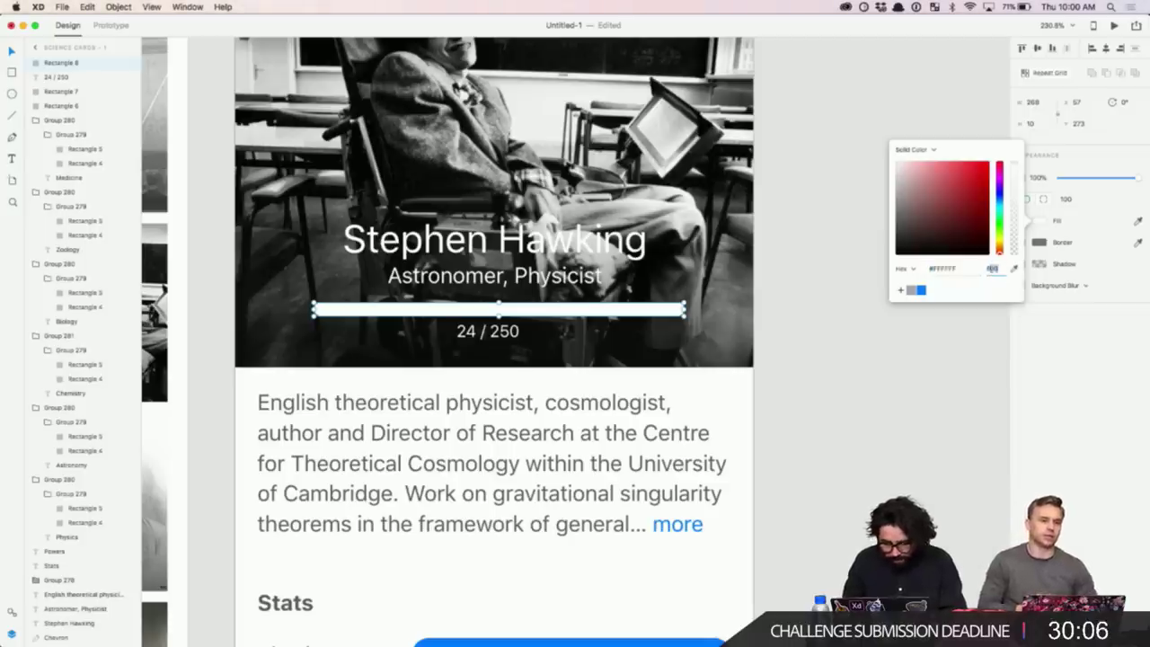
type("50")
key("Return")
left_click(868, 395)
- Duplicate the translucent bar and shorten the copy from its right end to about 88 px wide
left_click(628, 314)
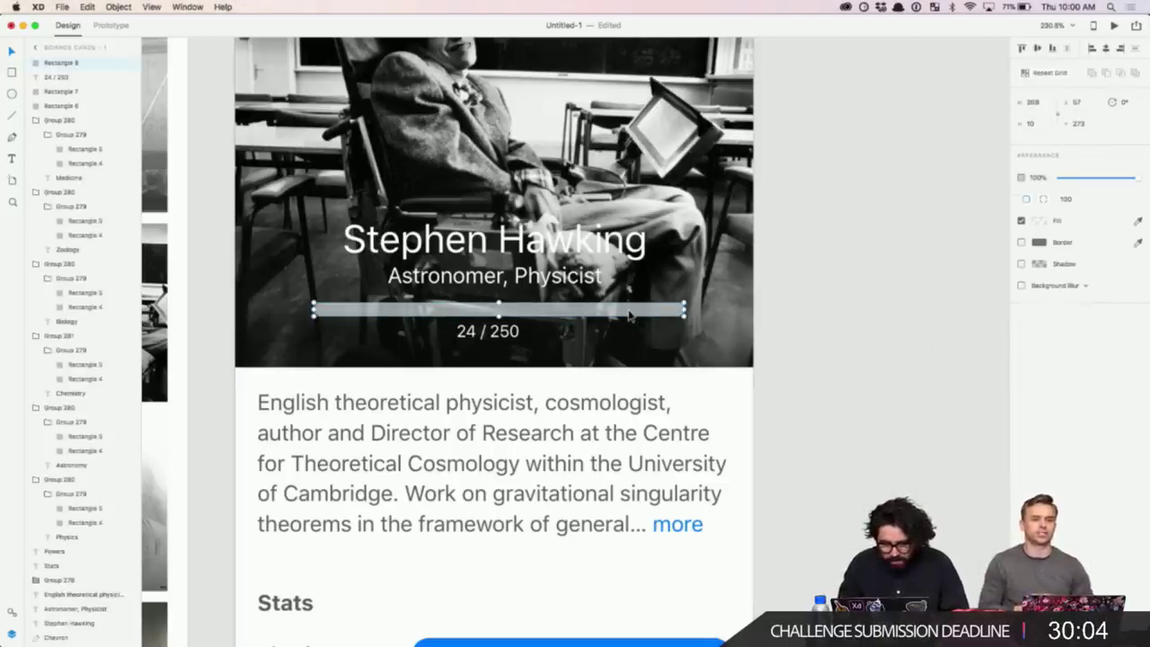
key("super+d")
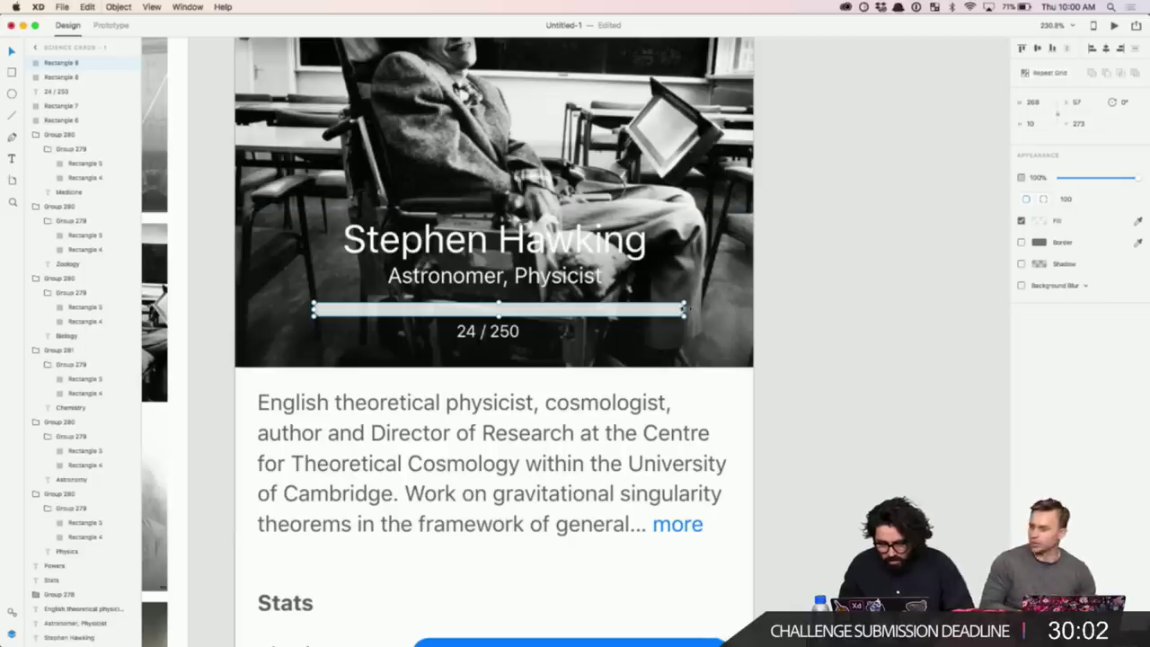
left_click_drag(683, 309, 436, 310)
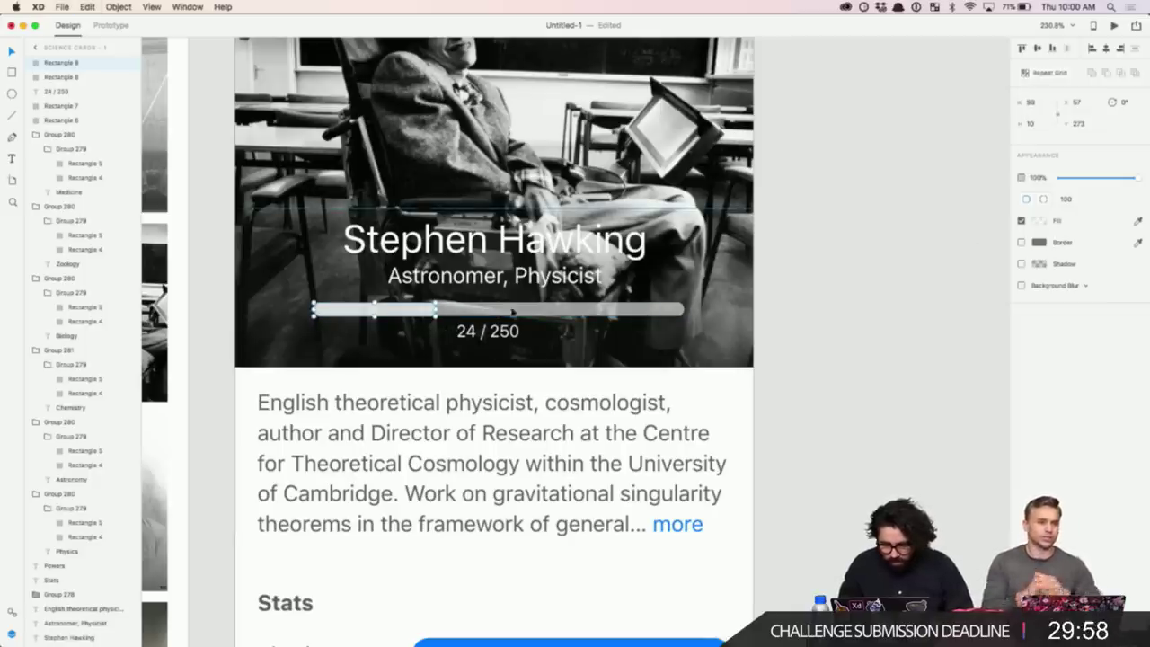
- Fill the shortened bar with the saved blue swatch at 100% opacity
left_click(1039, 221)
left_click(921, 290)
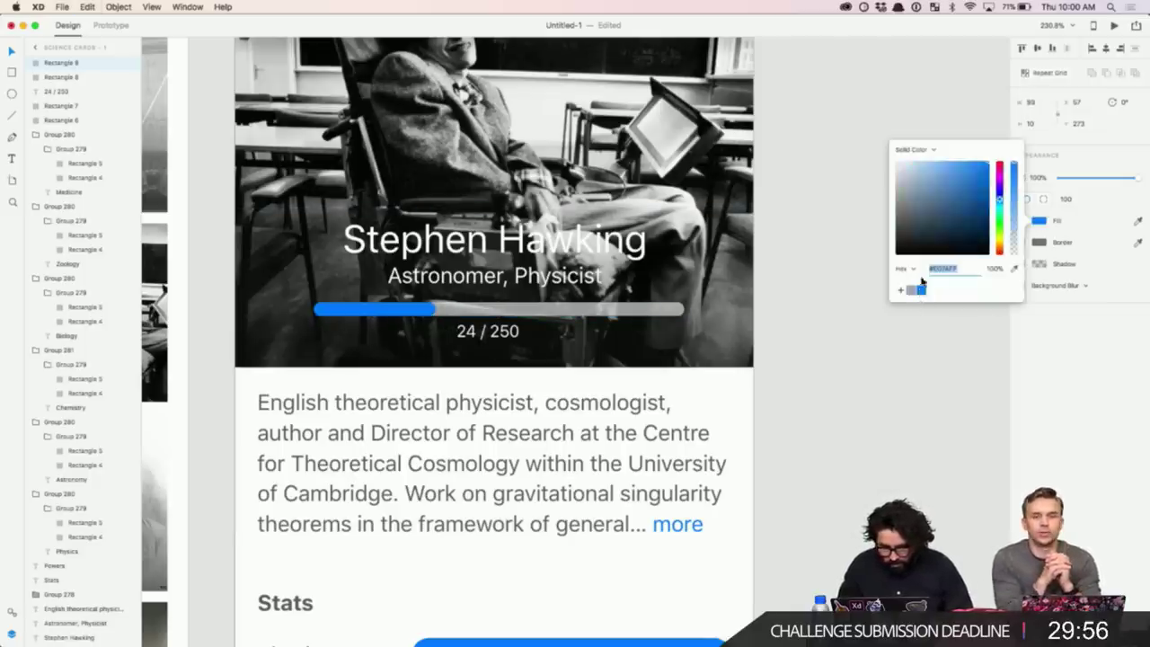
left_click_drag(959, 205, 1011, 137)
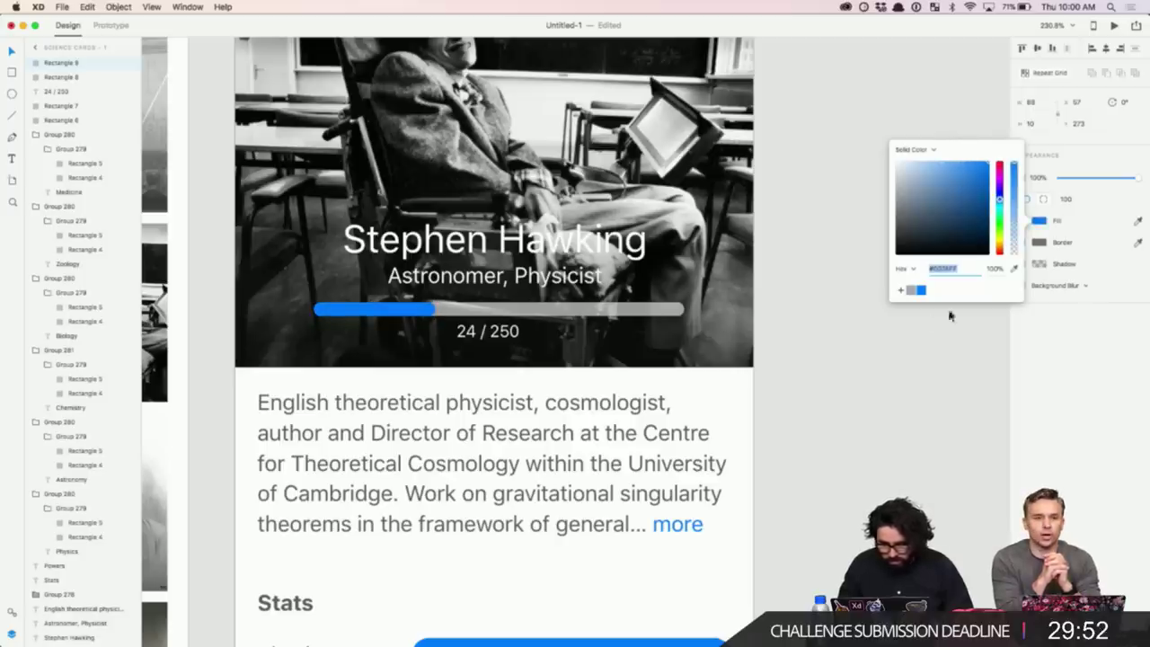
left_click(1041, 336)
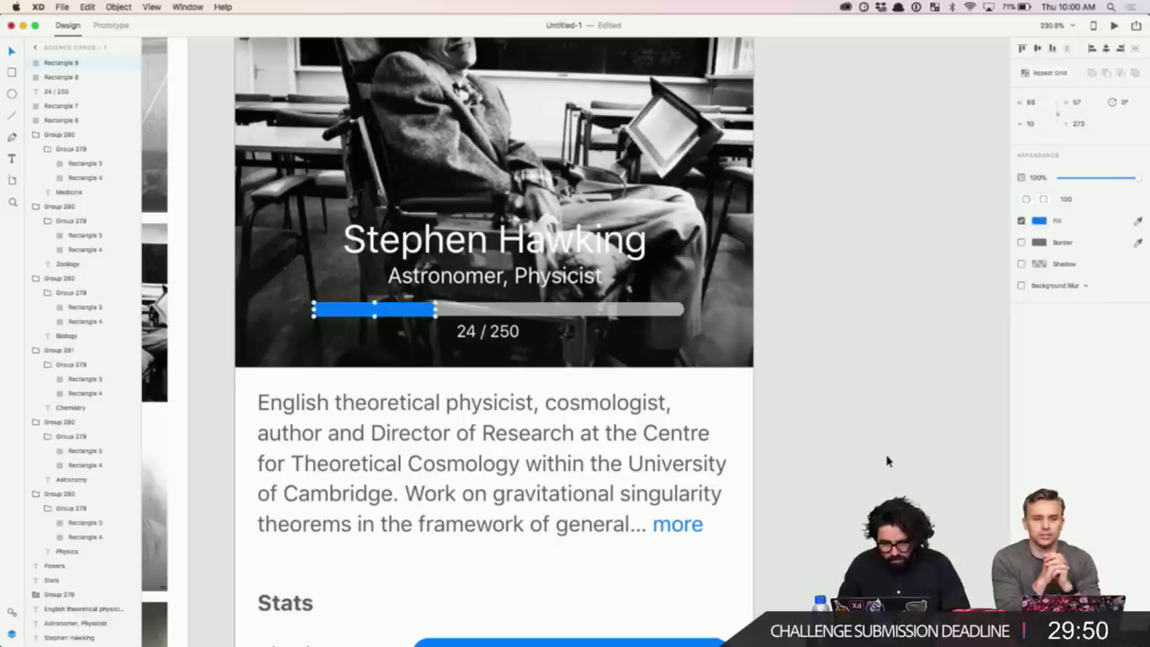
scroll(872, 398, "down", 3)
left_click(872, 392)
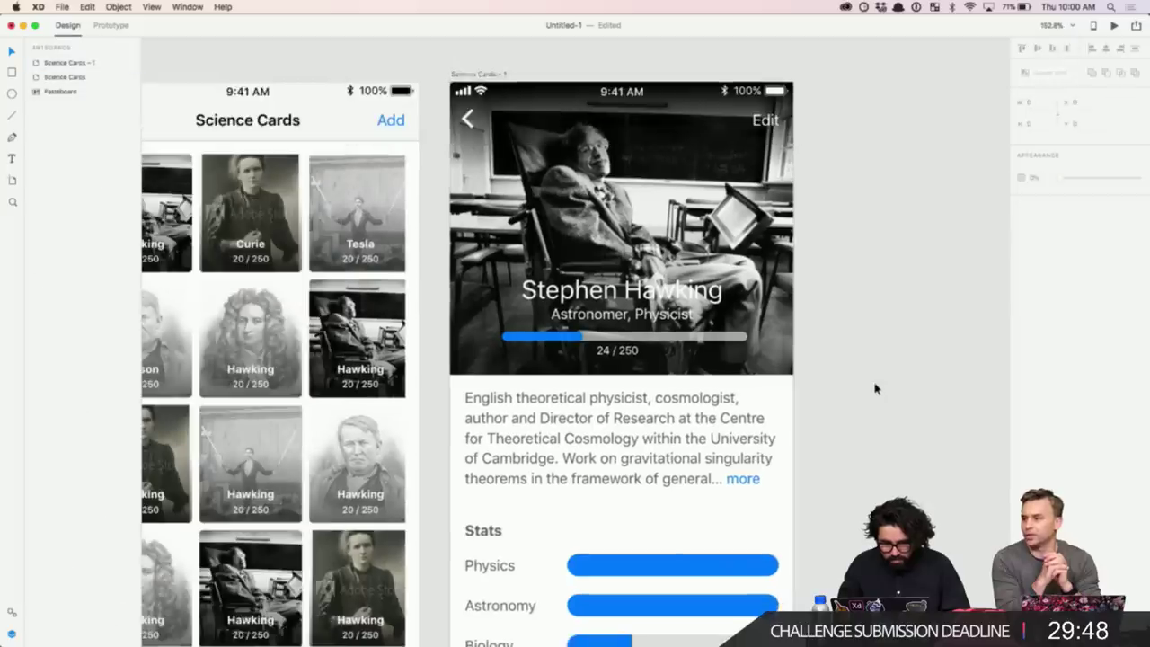
- Nudge the 24 / 250 text down 4 px beneath the progress bar, to Y 291
left_click(636, 357)
double_click(617, 351)
scroll(640, 341, "up", 5)
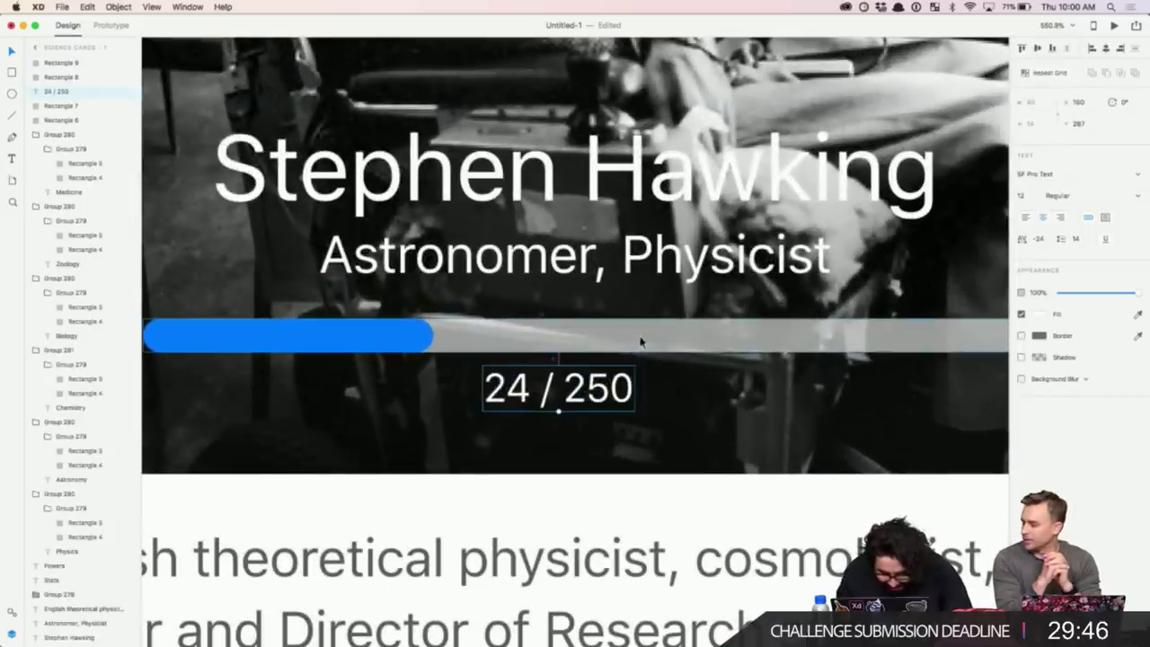
key("Down")
key("Down")
key("Down")
key("Down")
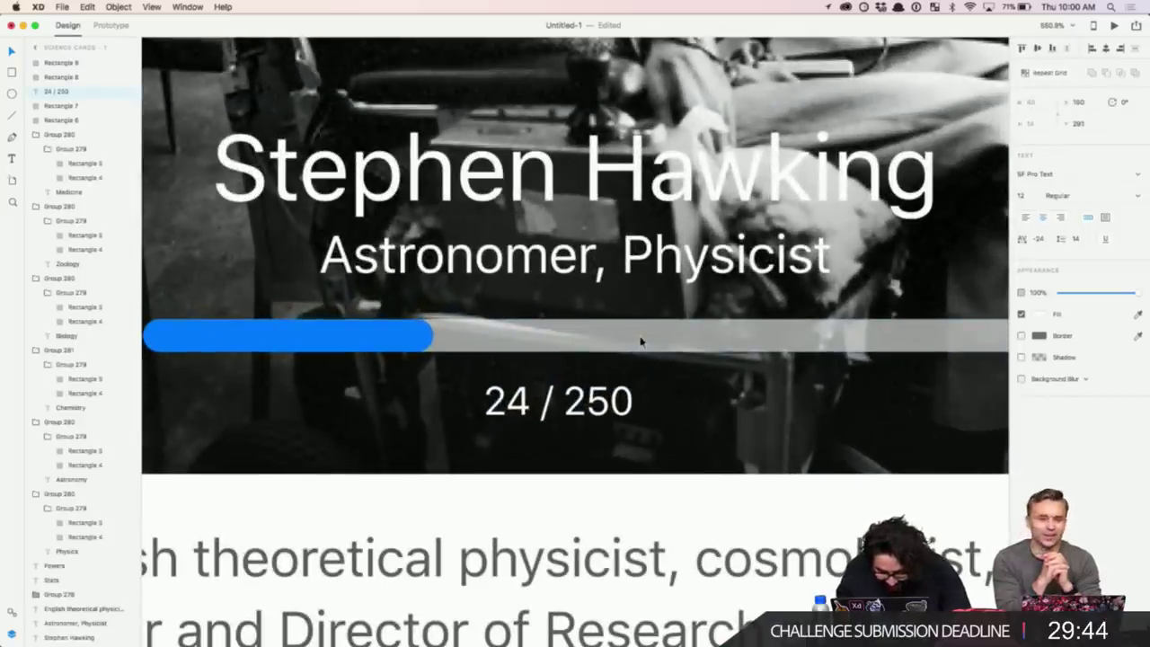
- Select both progress bars together with the 24 / 250 text and shift them down so the selection sits at Y 279
left_click(640, 341, "shift")
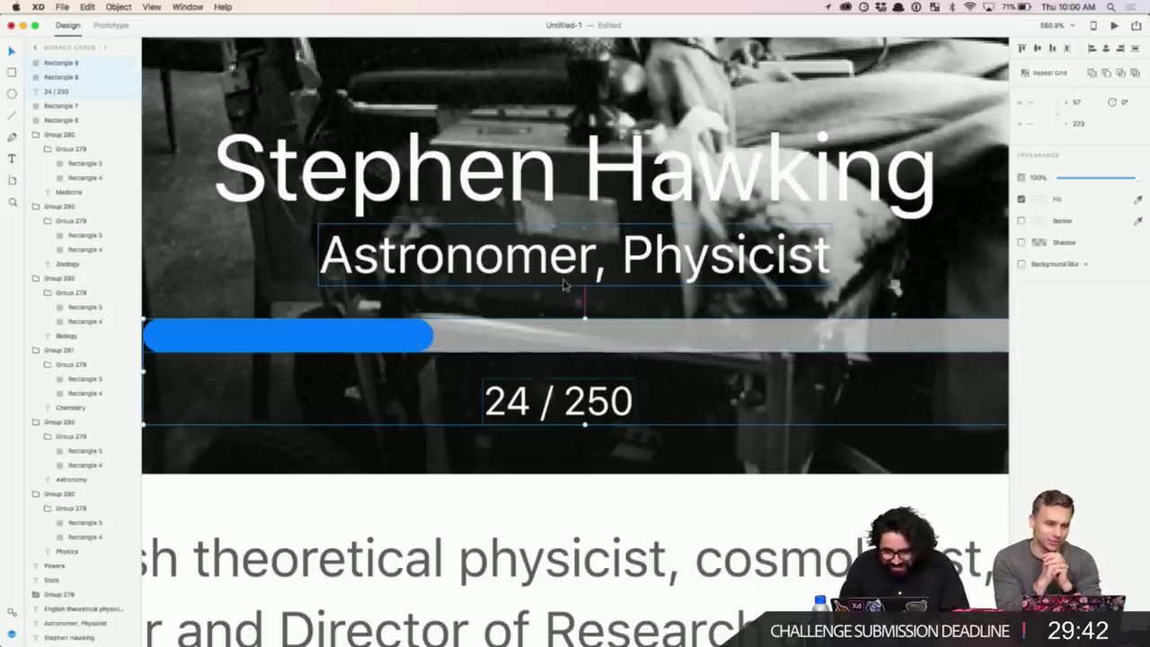
key("Up")
key("Up")
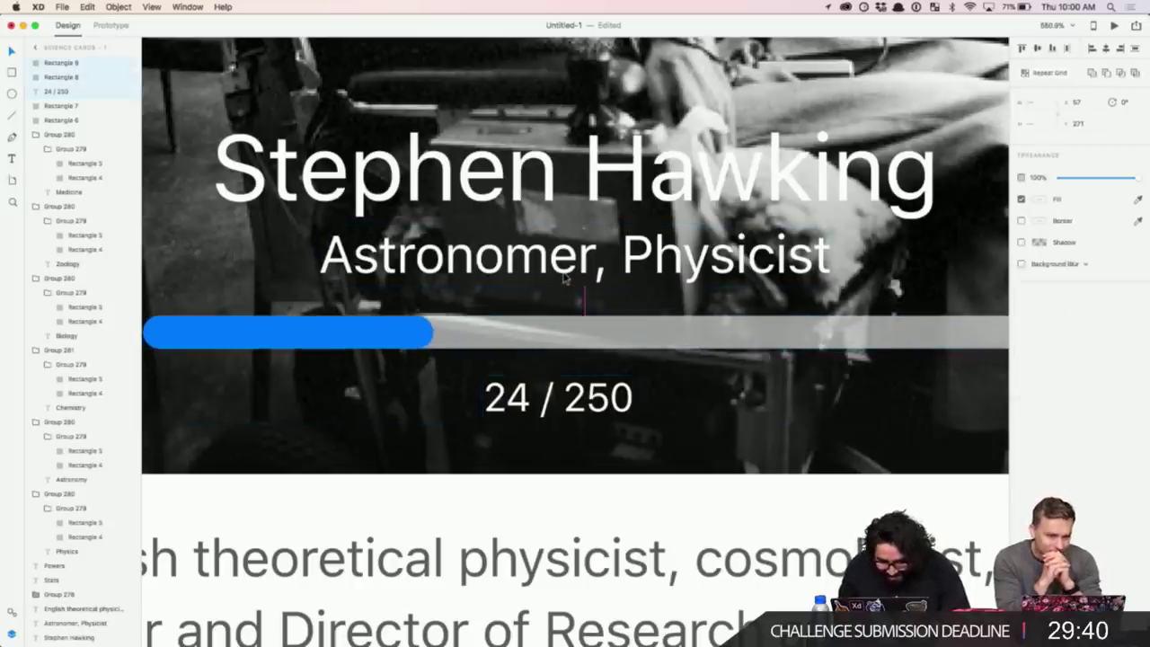
key("Down")
key("Down")
key("Down")
key("Down")
key("Down")
key("Down")
key("Down")
key("Down")
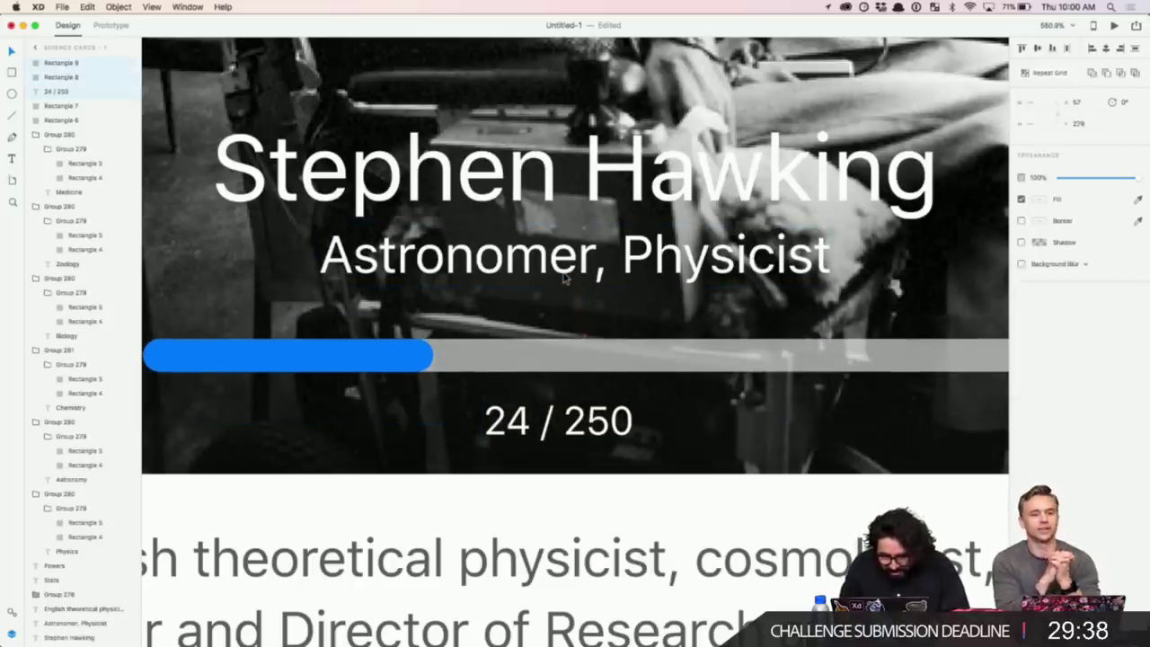
- Try to move the name, the Astronomer, Physicist line, the translucent bar and 24 / 250 up on the photo
scroll(564, 278, "down", 6)
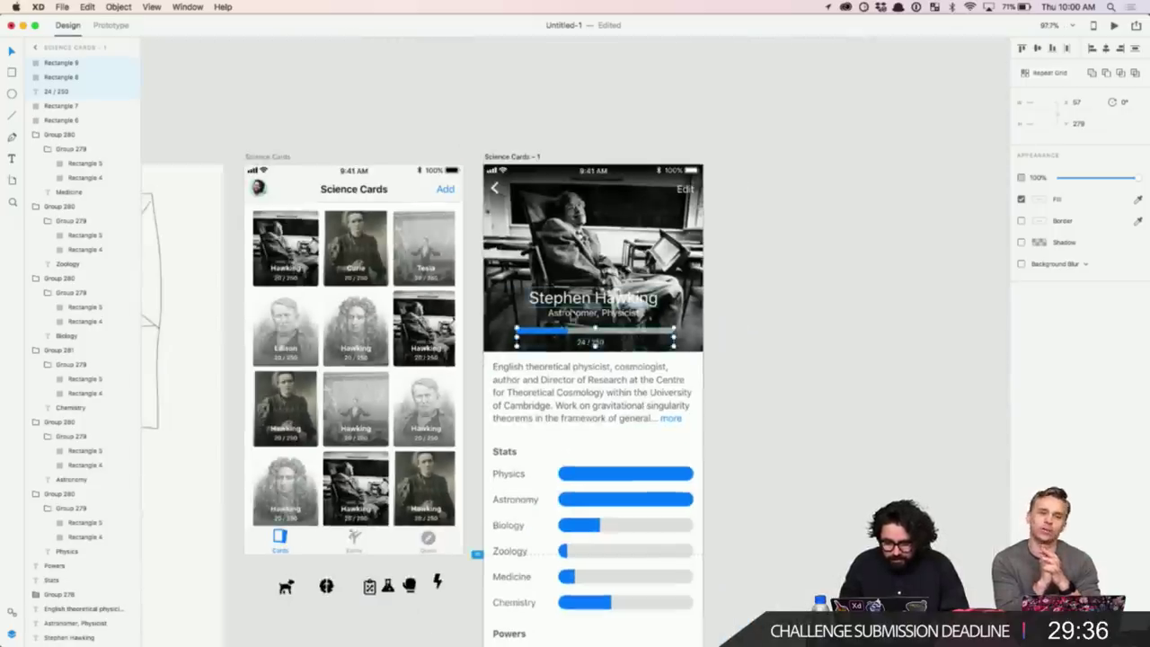
left_click(492, 321)
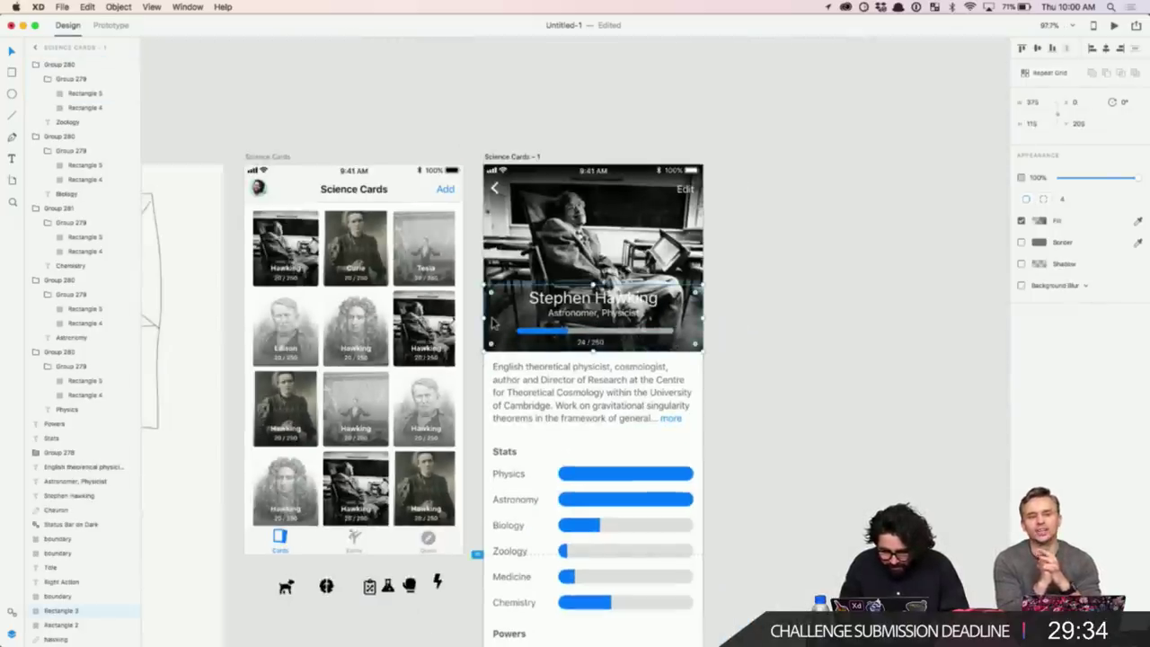
left_click(496, 306)
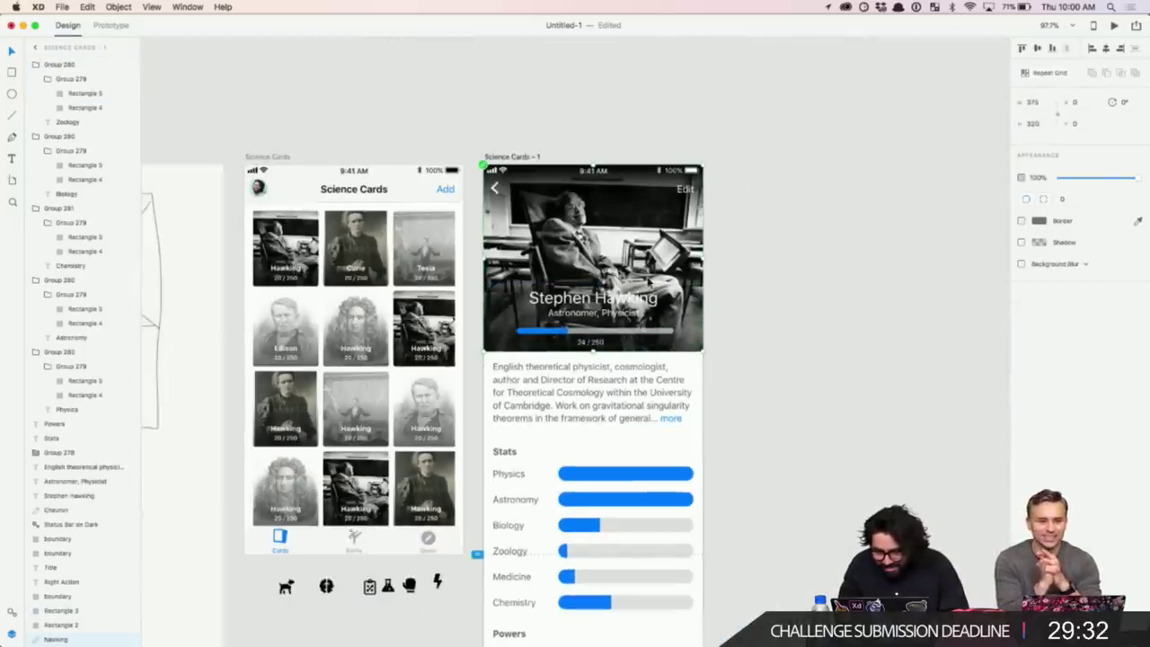
left_click(748, 285)
left_click_drag(518, 333, 517, 332)
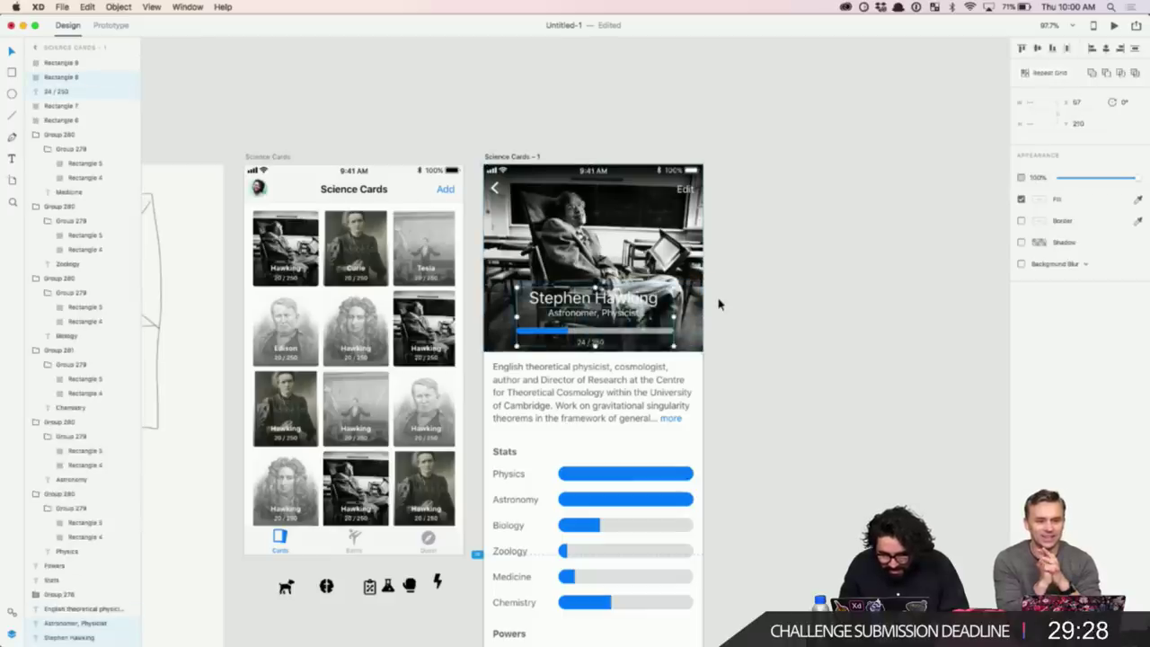
key("shift+Up")
left_click(502, 314)
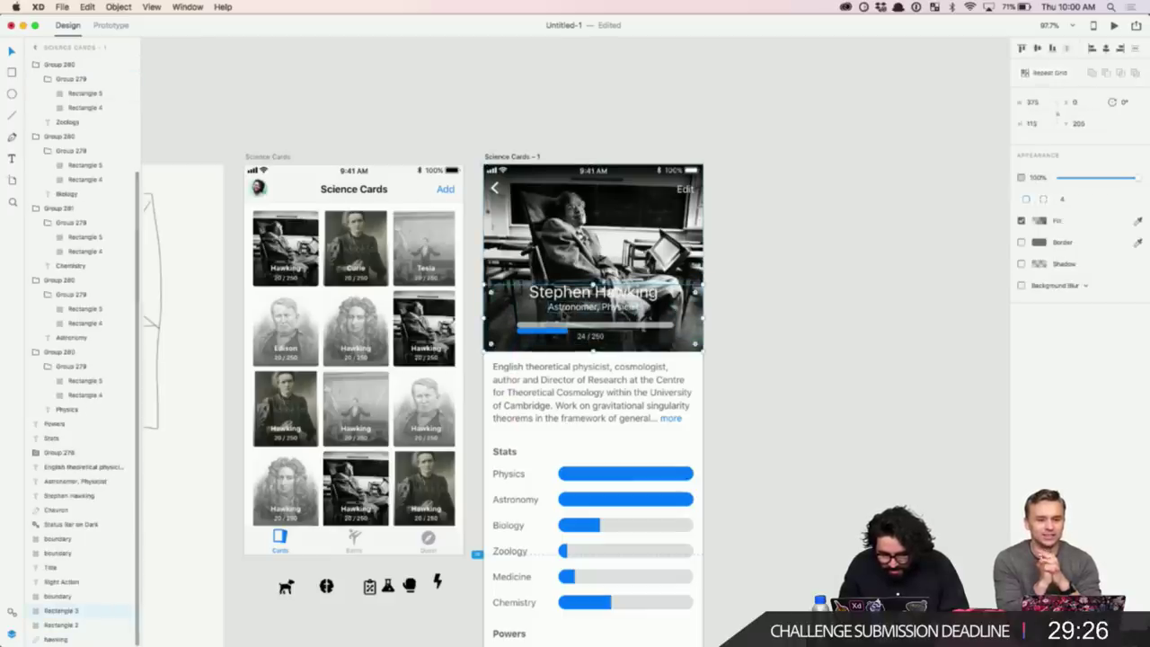
- Group the name, the Astronomer, Physicist line, both progress bars and 24 / 250, and move the group up about 10 px
left_click_drag(731, 280, 500, 341)
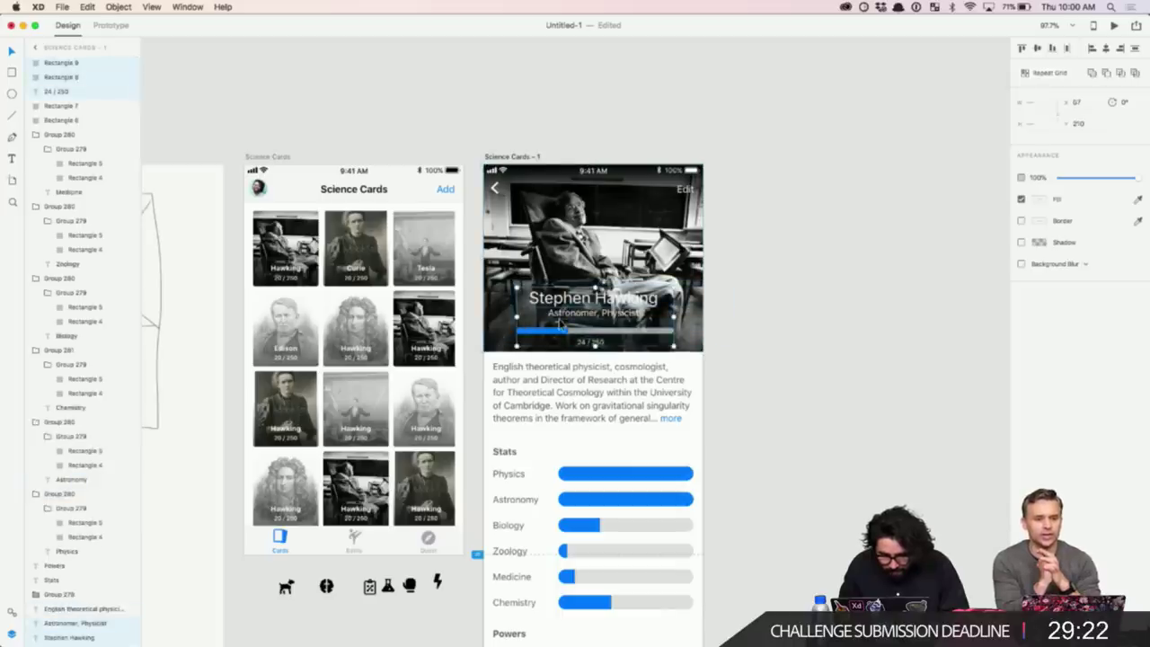
key("super+g")
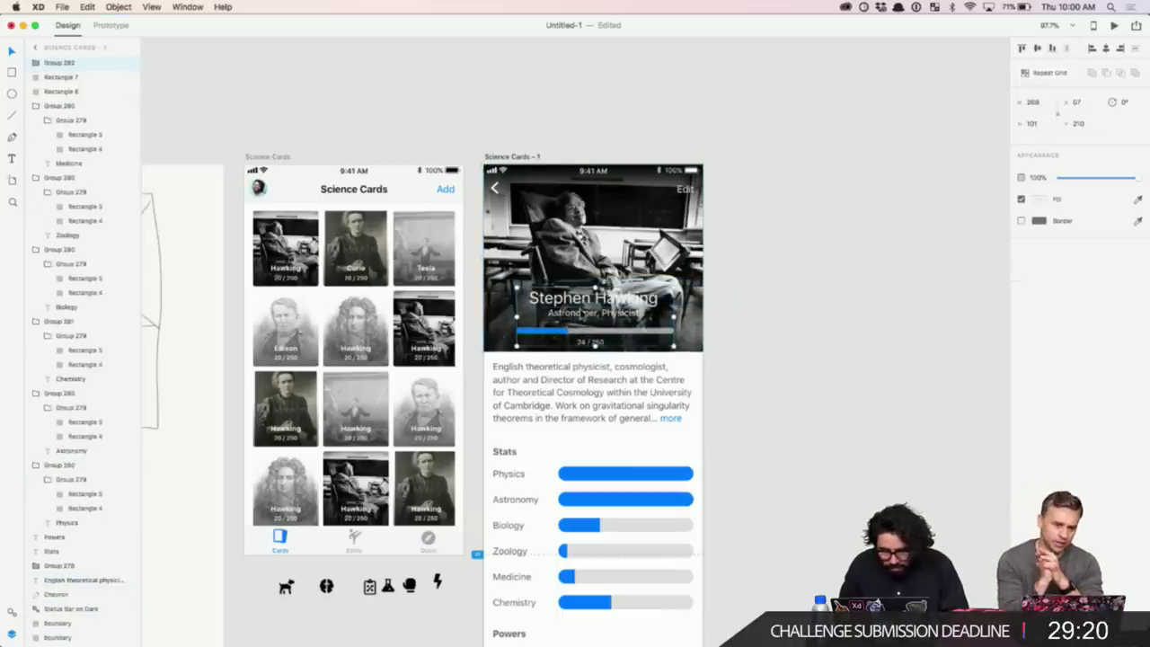
left_click_drag(583, 311, 581, 308)
- Extend the gradient overlay behind the Hawking texts upward to a height of about 160 px
left_click(593, 286)
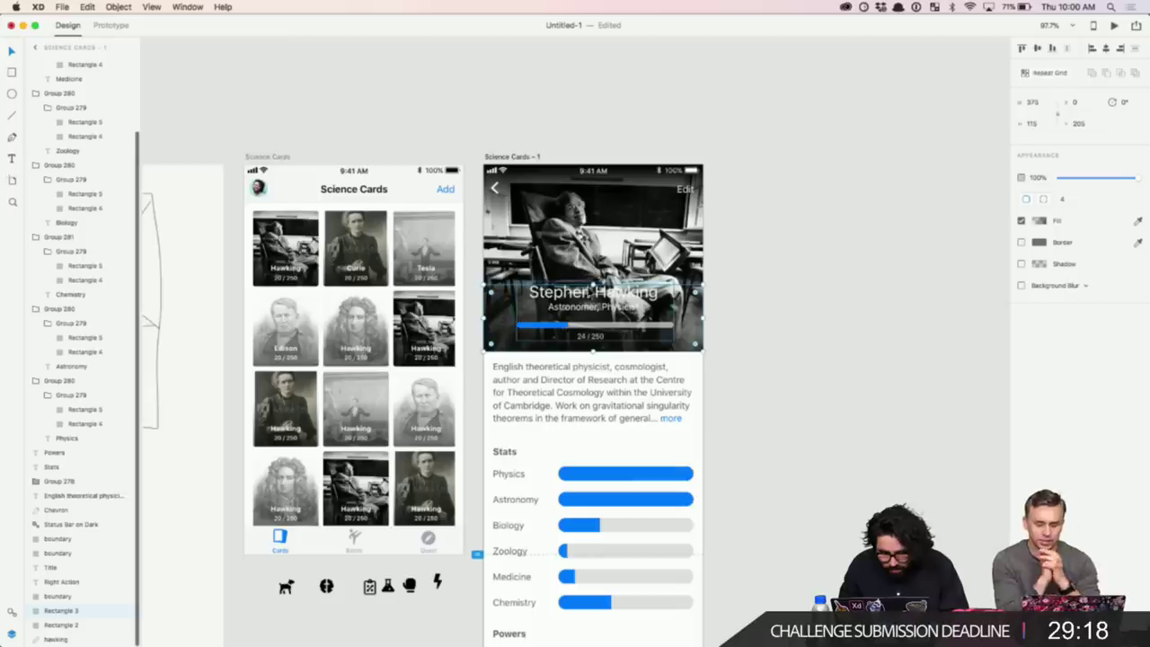
left_click_drag(593, 284, 593, 267)
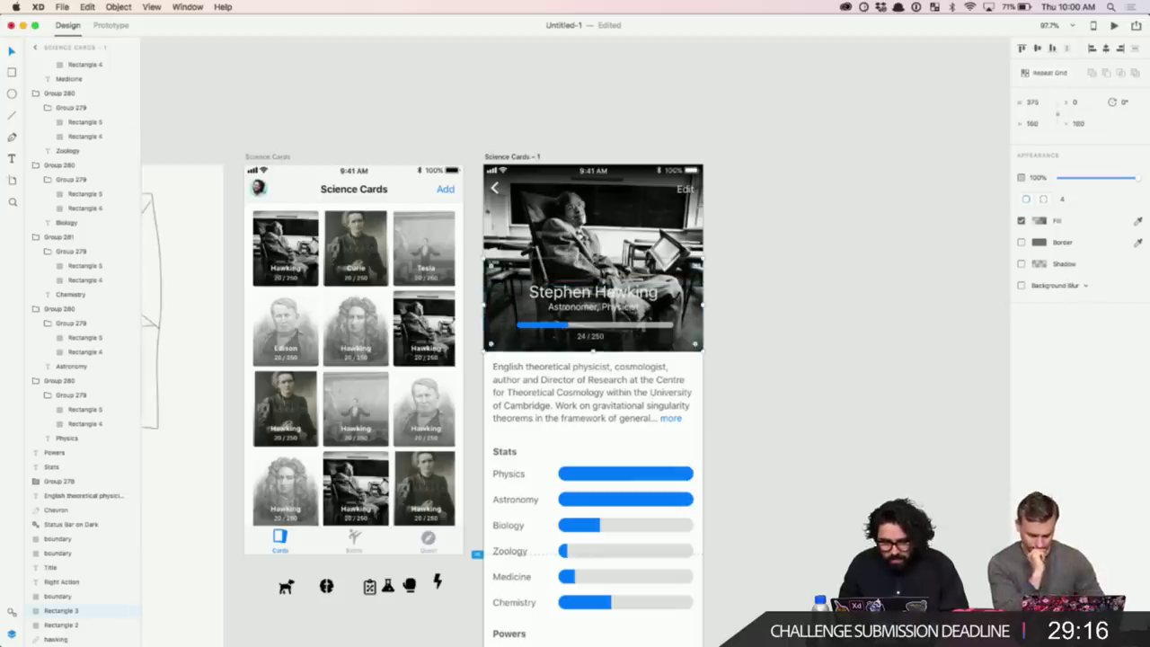
left_click(770, 295)
scroll(769, 294, "down", 2)
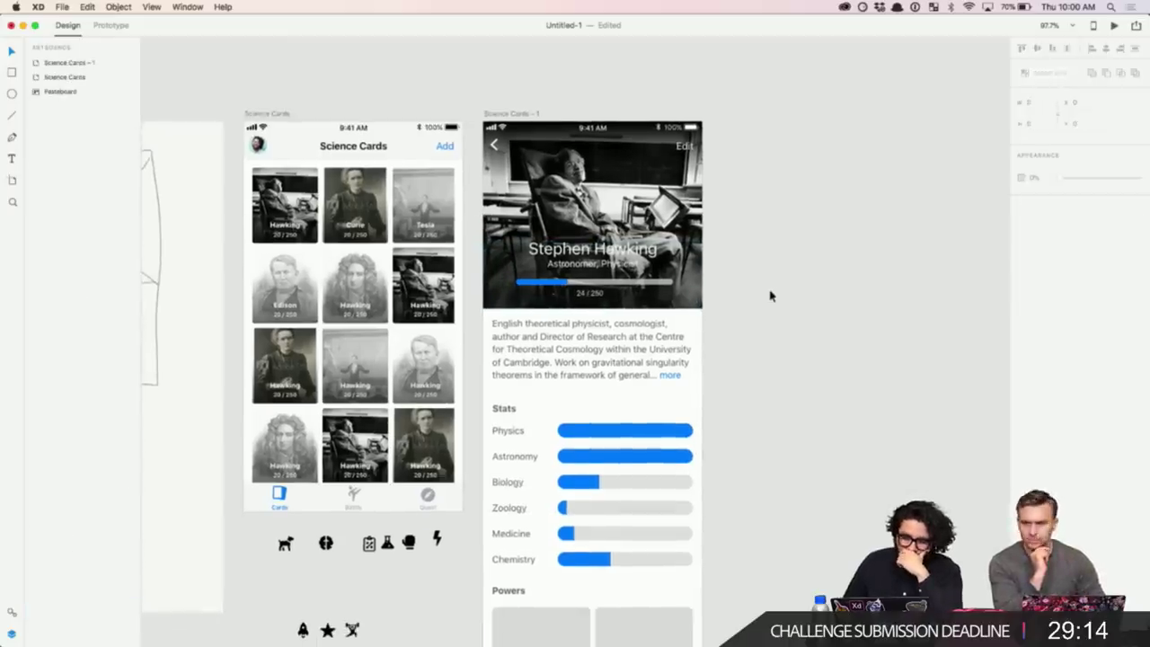
- Examine the Hawking detail screen's header, description, Stats bars and Powers section
scroll(770, 295, "left", 1)
scroll(770, 295, "down", 5)
scroll(770, 295, "left", 1)
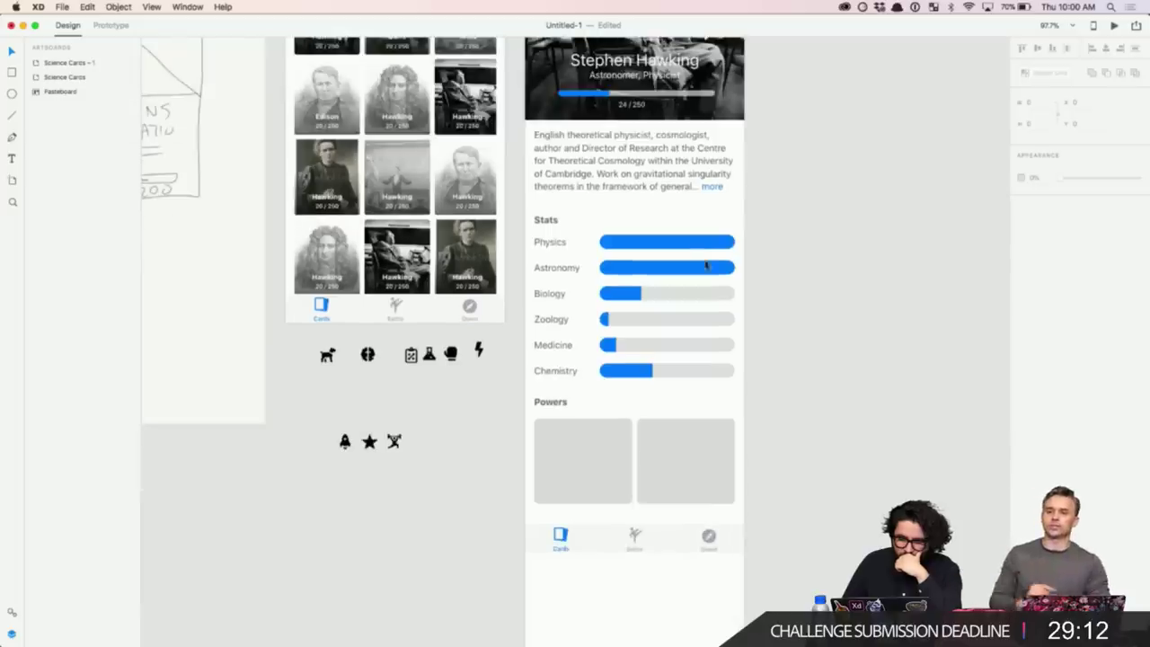
left_click_drag(776, 232, 611, 390)
left_click(789, 325)
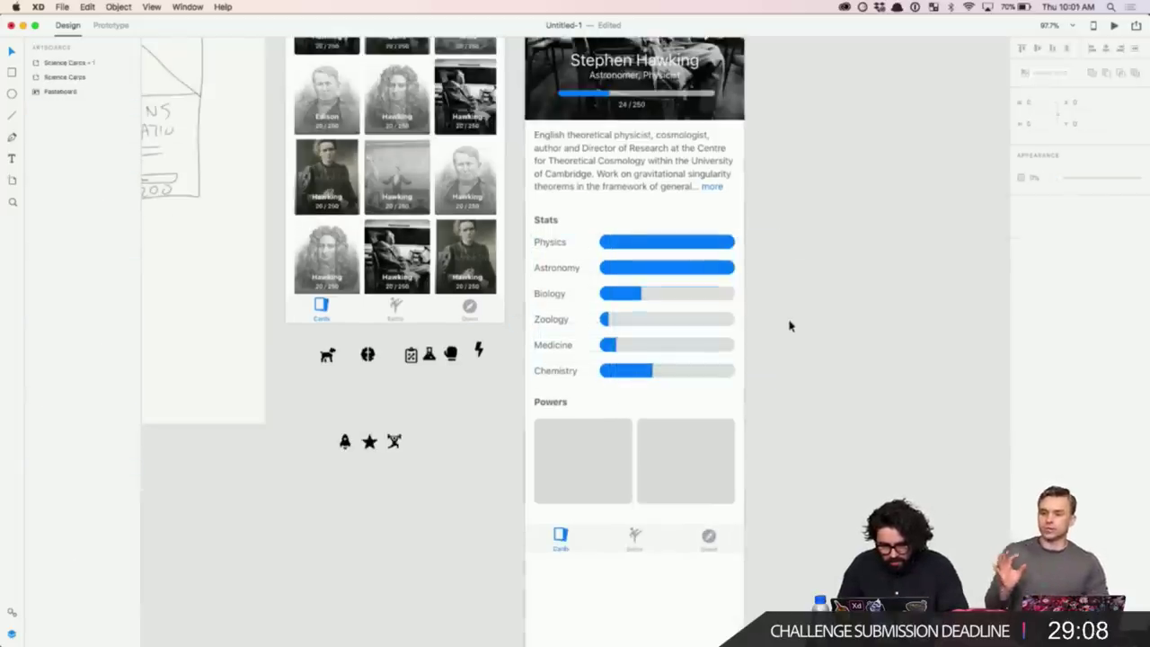
scroll(792, 312, "up", 3)
scroll(792, 311, "up", 6)
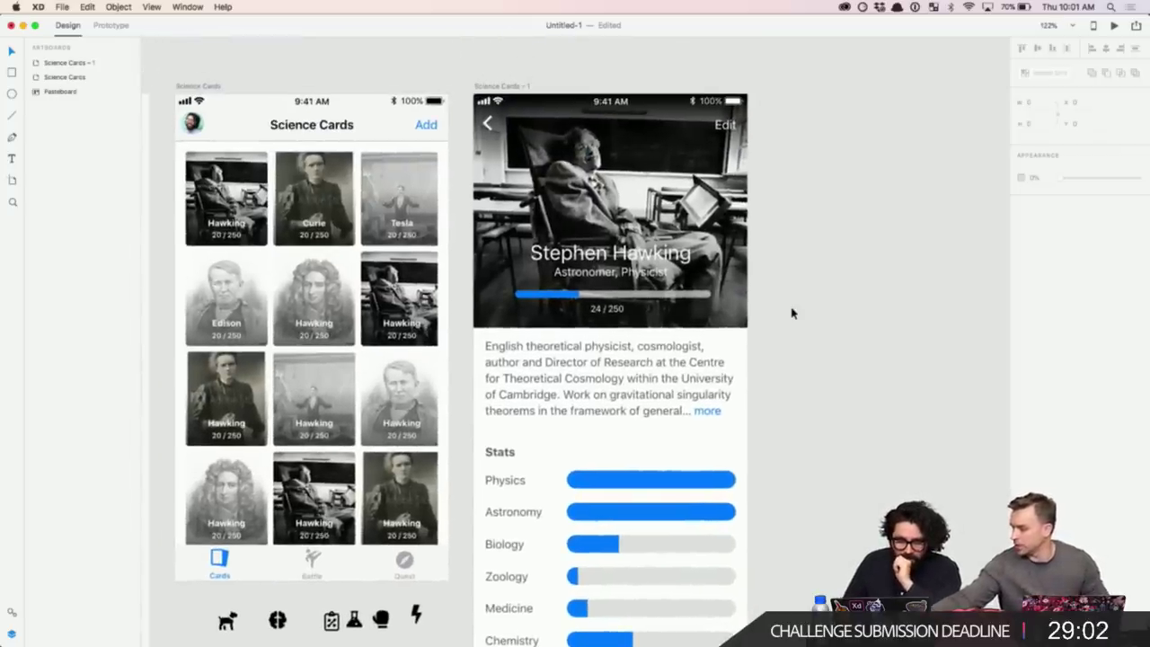
scroll(792, 313, "down", 5)
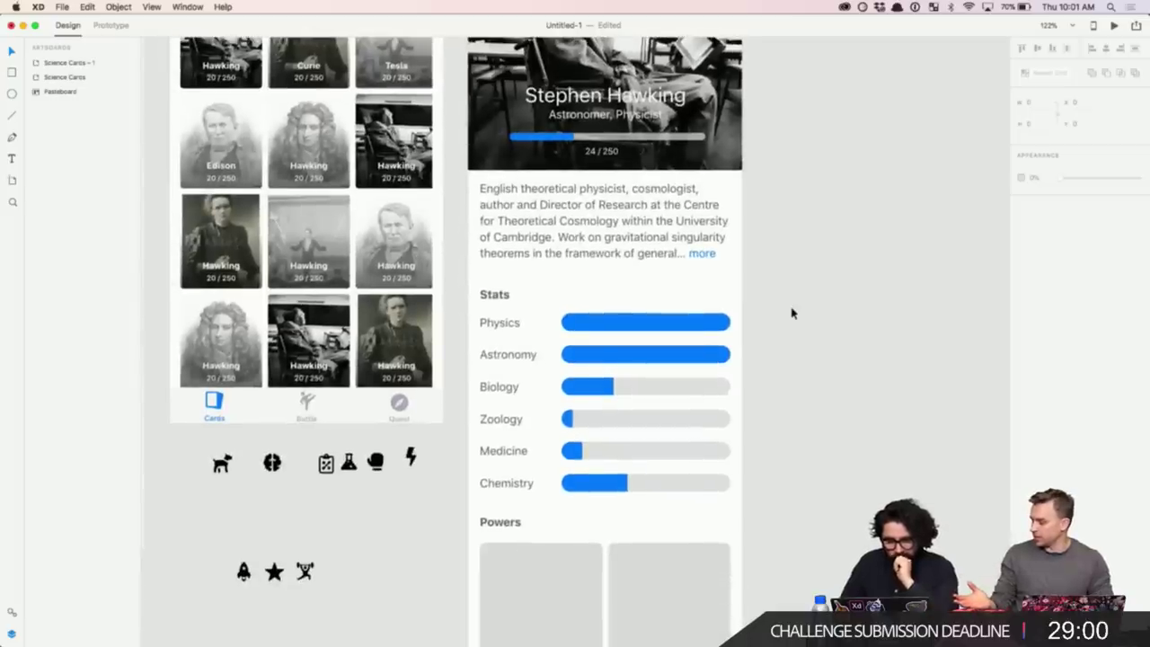
scroll(792, 312, "down", 2)
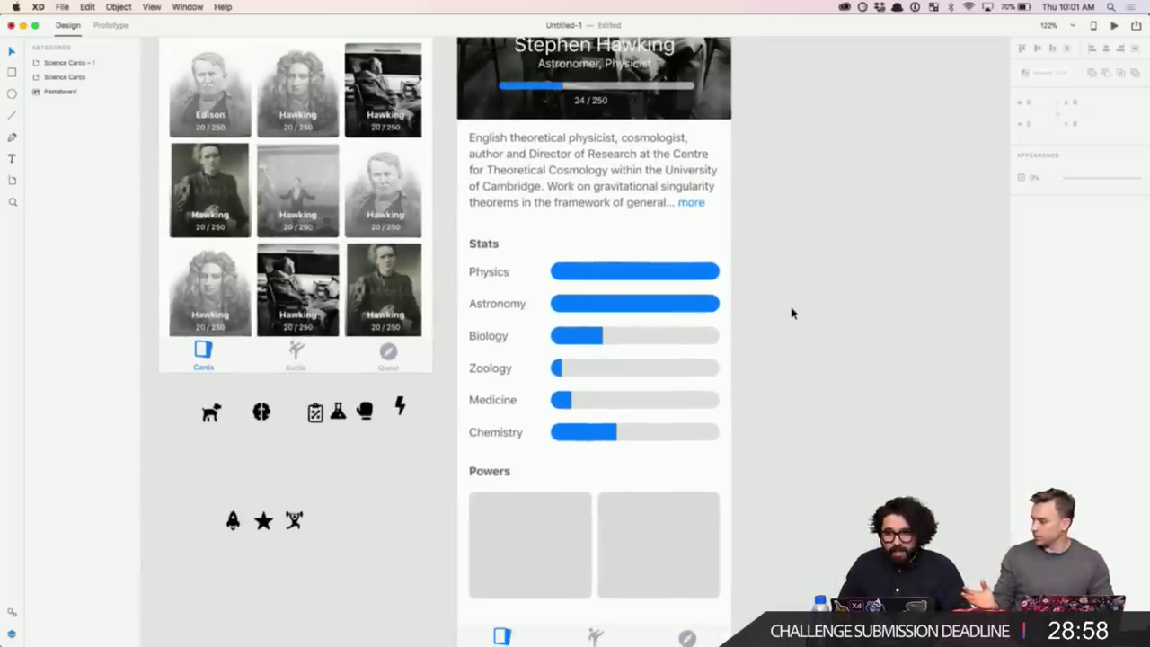
- Delete the redundant partial-width blue rectangles lying over the full-width Physics and Astronomy bars
left_click(638, 271)
left_click(672, 277)
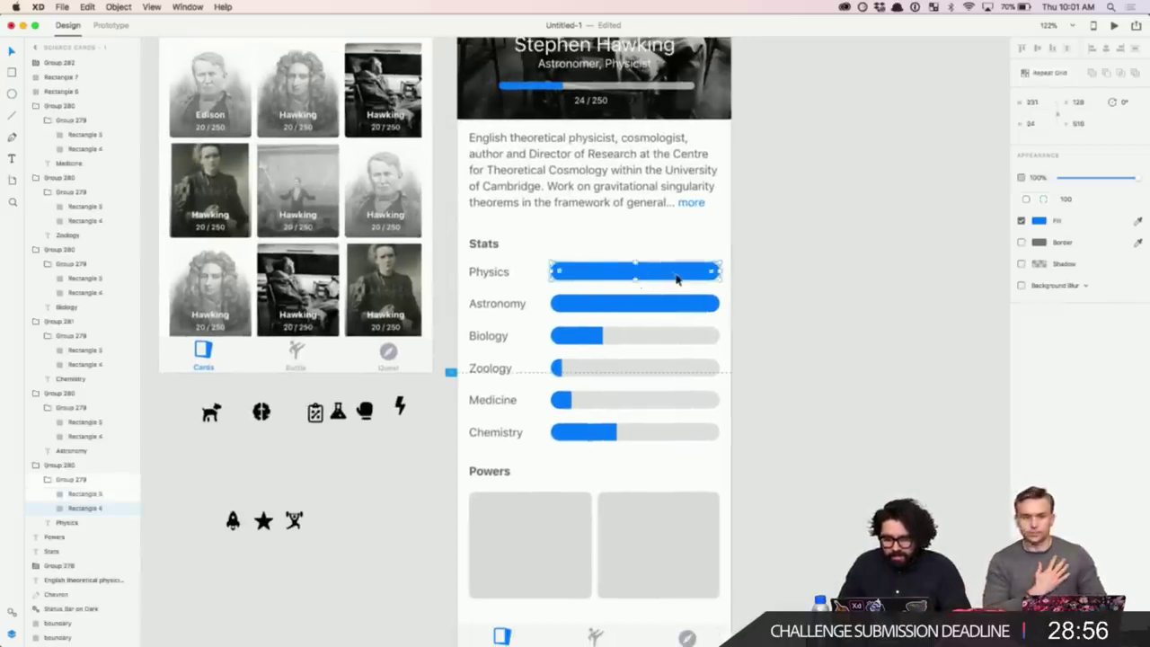
scroll(676, 278, "up", 5)
key("Delete")
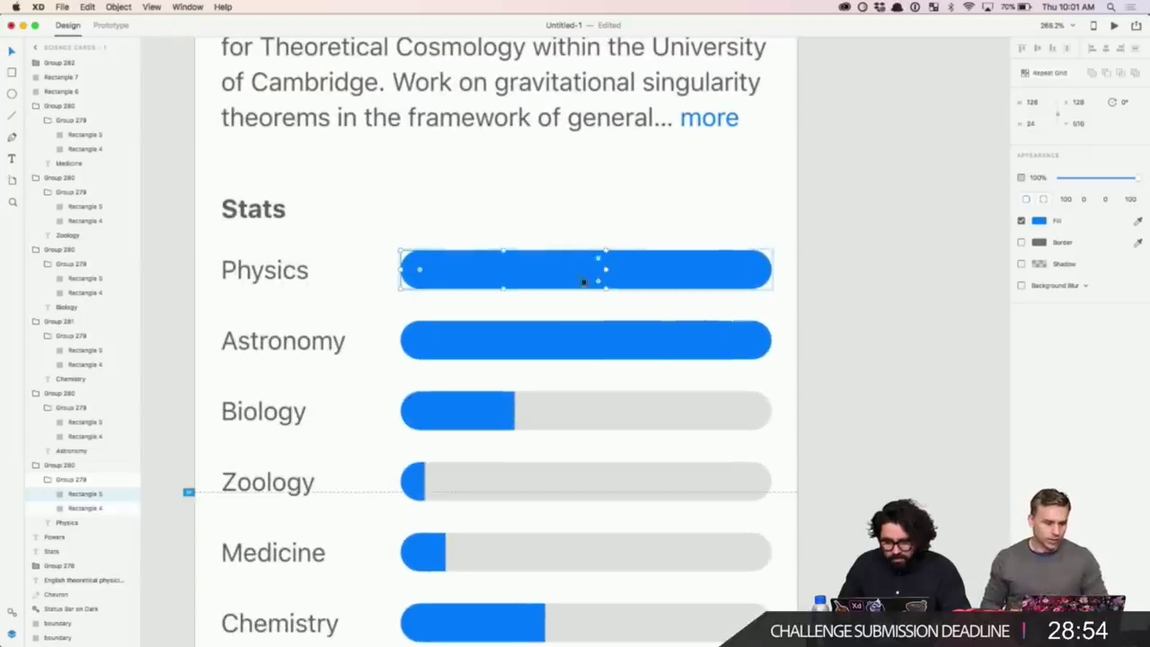
left_click(622, 341)
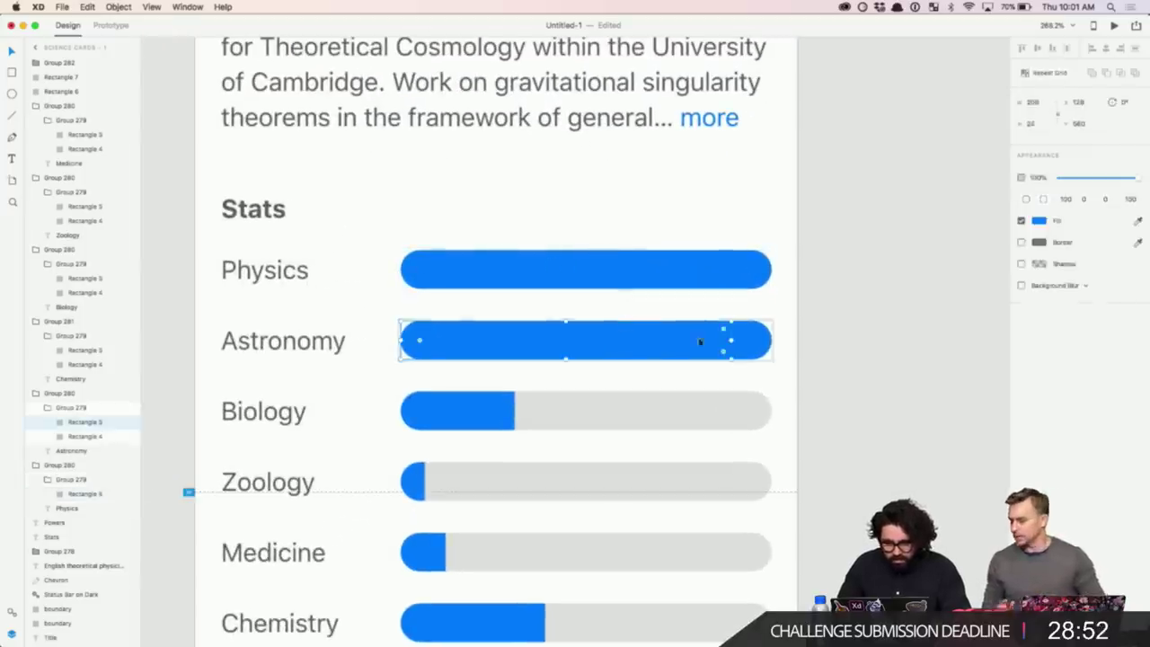
key("Delete")
- Give the Astronomy bar a linear gradient fill that runs diagonally from its lower-left corner to its upper-right corner
left_click(731, 338)
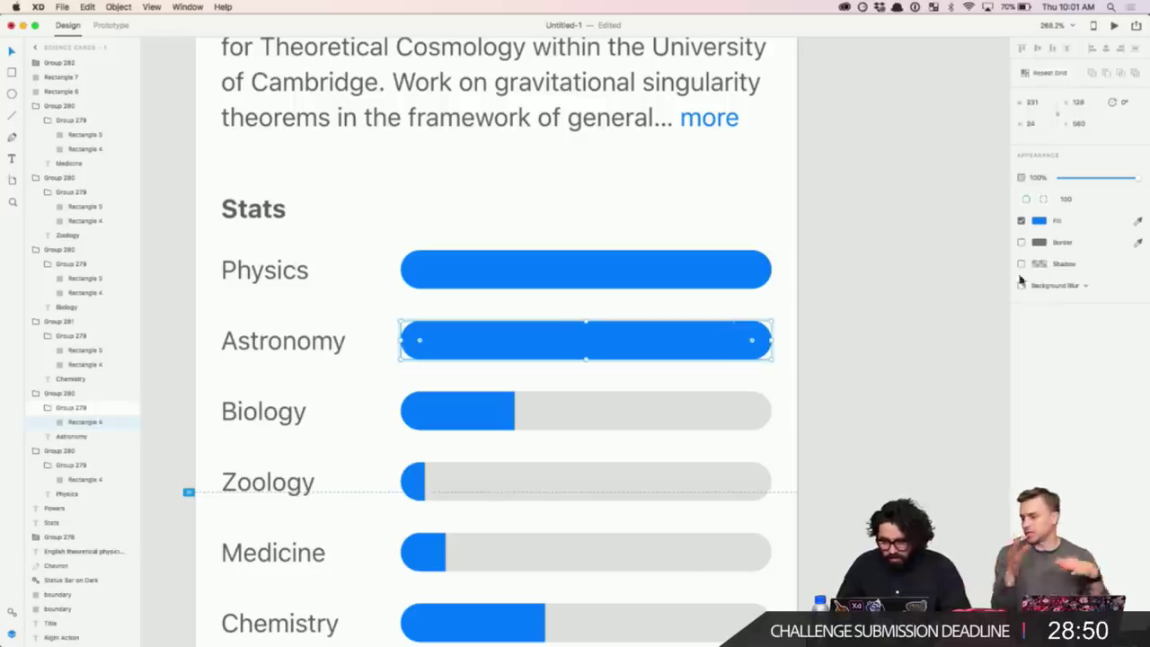
left_click(1040, 222)
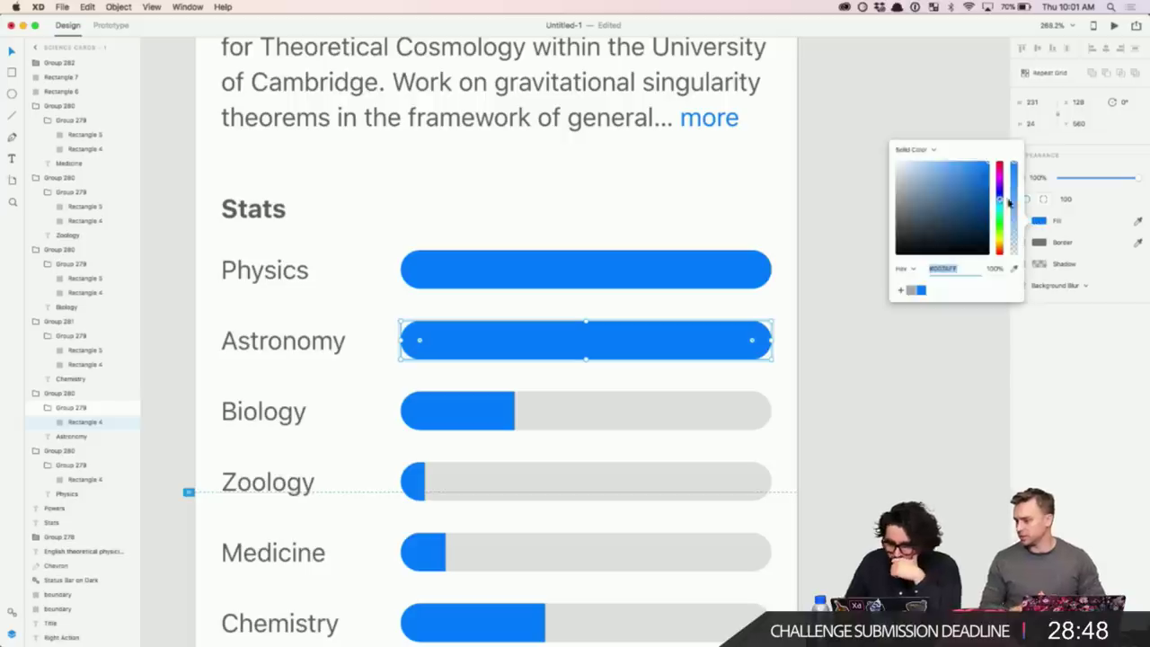
left_click(936, 150)
left_click(945, 160)
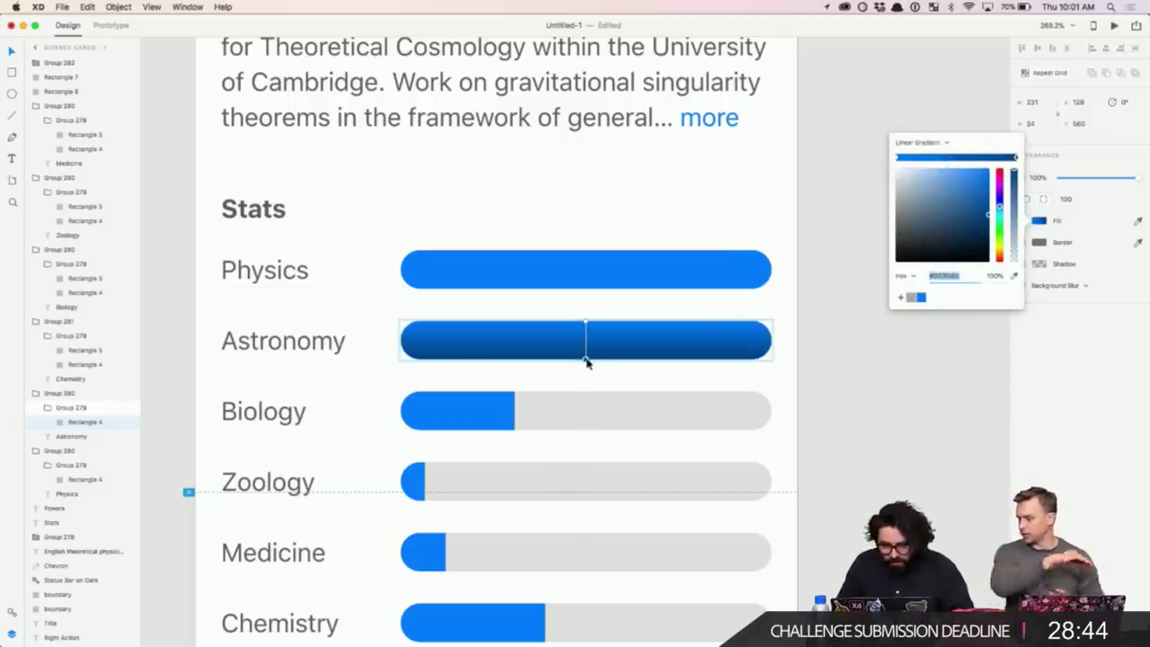
left_click_drag(585, 358, 404, 360)
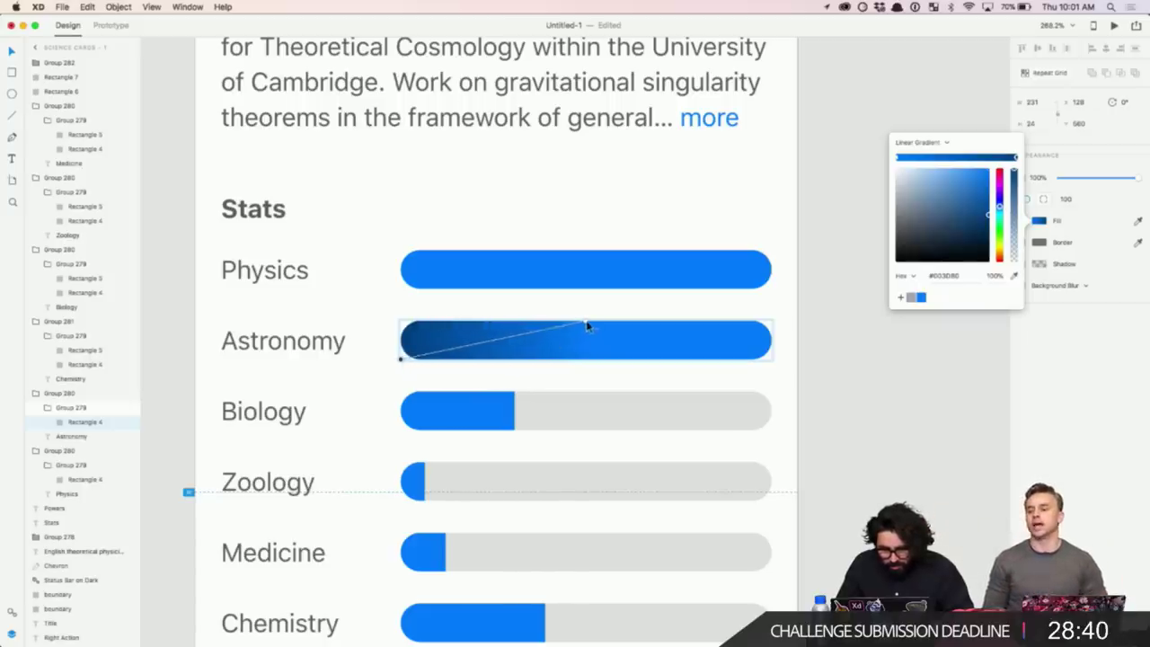
left_click_drag(586, 326, 772, 328)
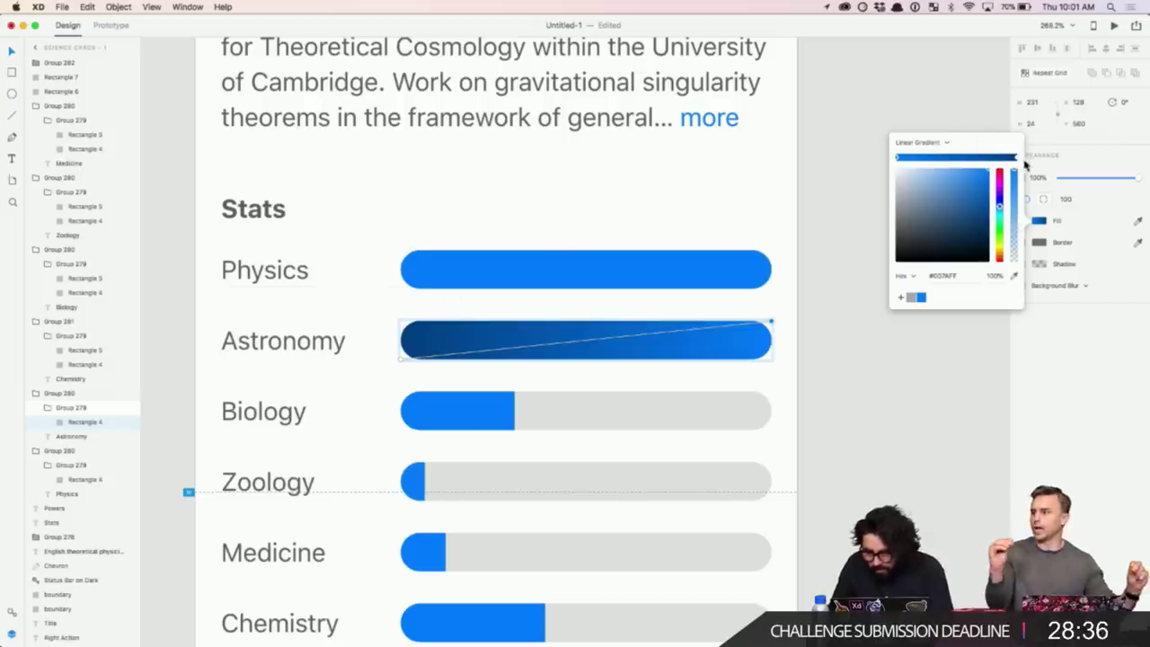
- Recolour the Astronomy bar's gradient with a vivid deep blue at its left end and pink #FF0080 at its right end
left_click(989, 214)
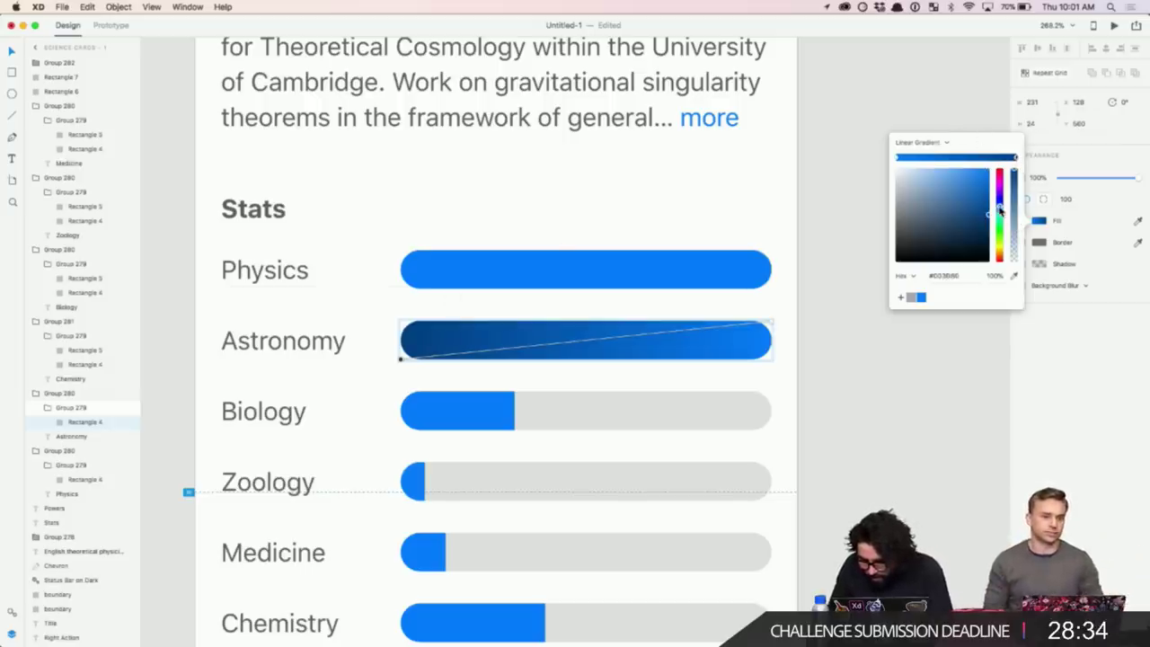
mouse_move(999, 208)
left_mouse_down()
mouse_move(980, 187)
mouse_move(989, 181)
left_mouse_up()
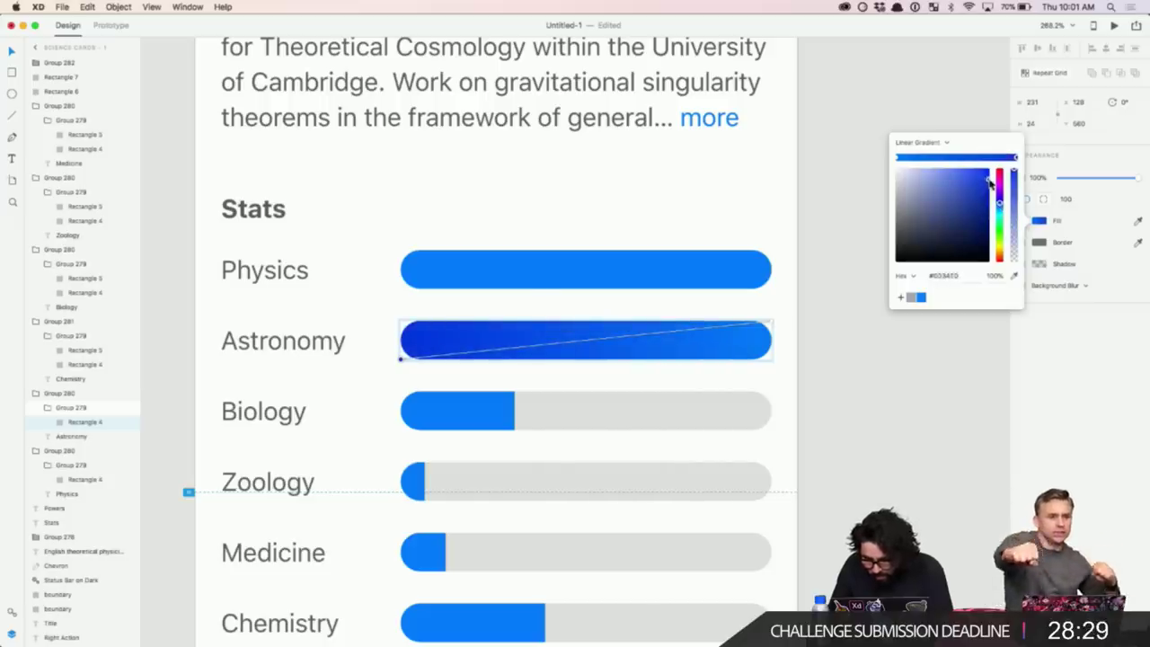
left_click(771, 324)
left_click_drag(1003, 205, 1004, 177)
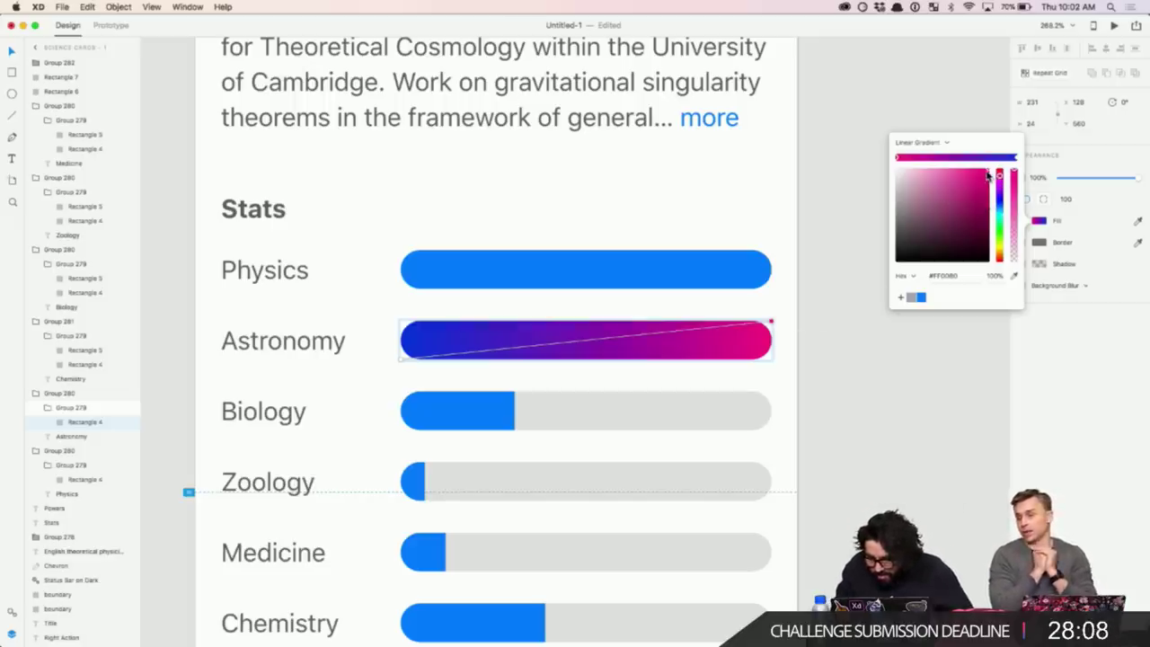
left_click_drag(988, 176, 1007, 145)
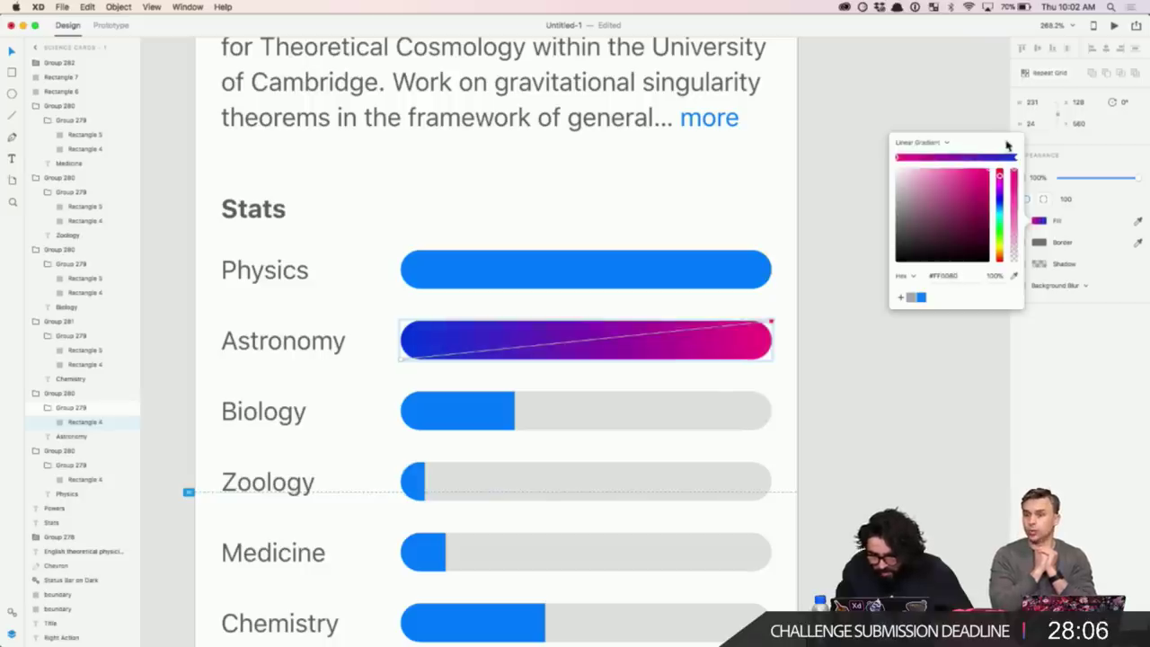
left_click(895, 387)
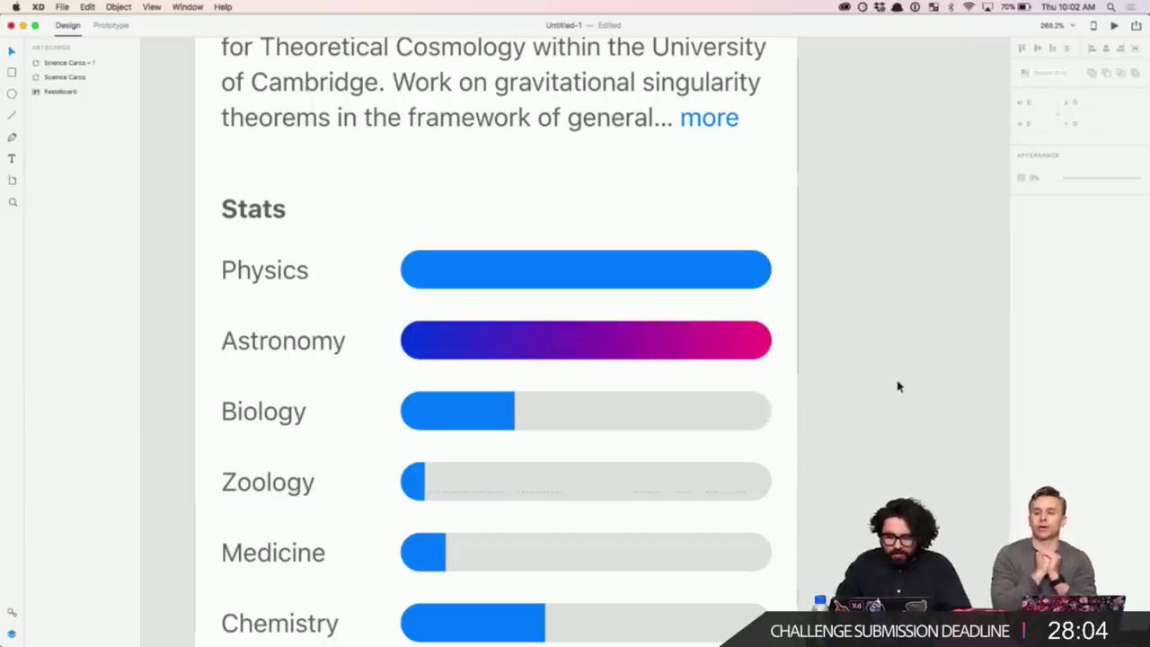
- Save the Astronomy bar's blue-to-pink gradient as a reusable colour in the document assets
left_click(732, 339)
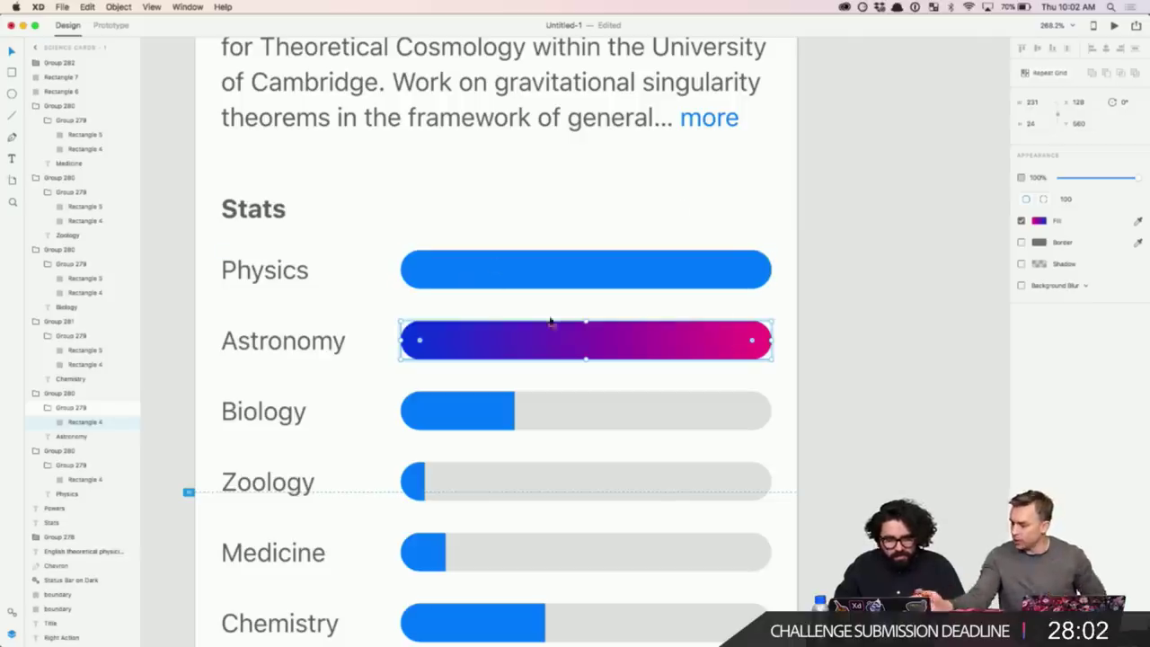
left_click(835, 293)
left_click(667, 335)
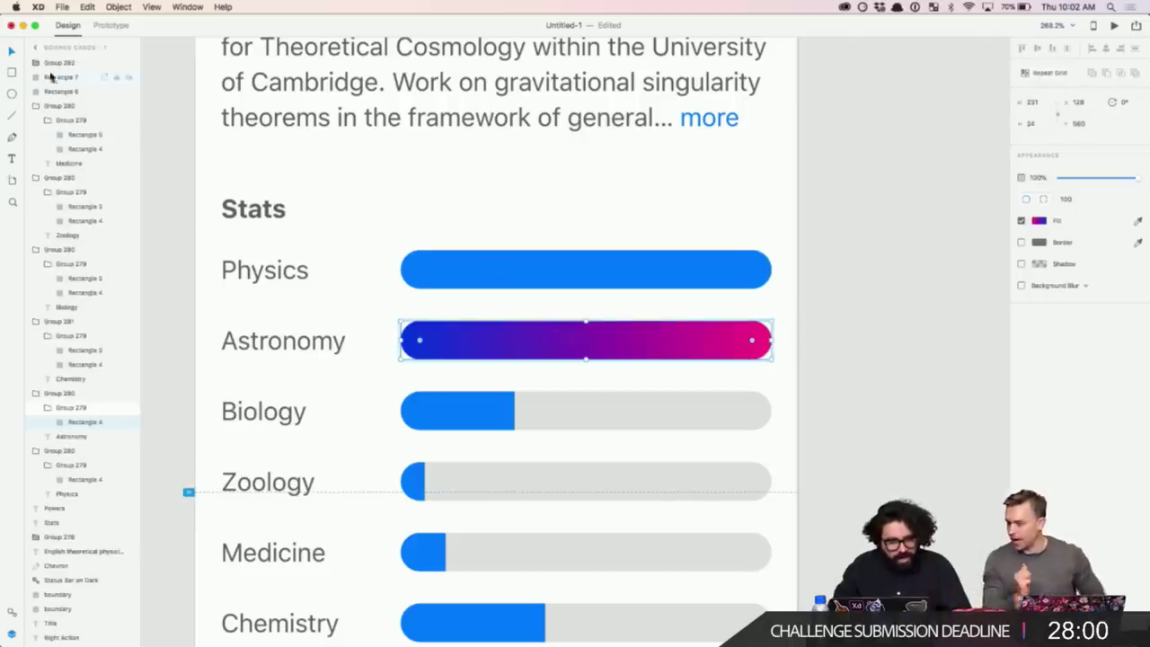
left_click(13, 613)
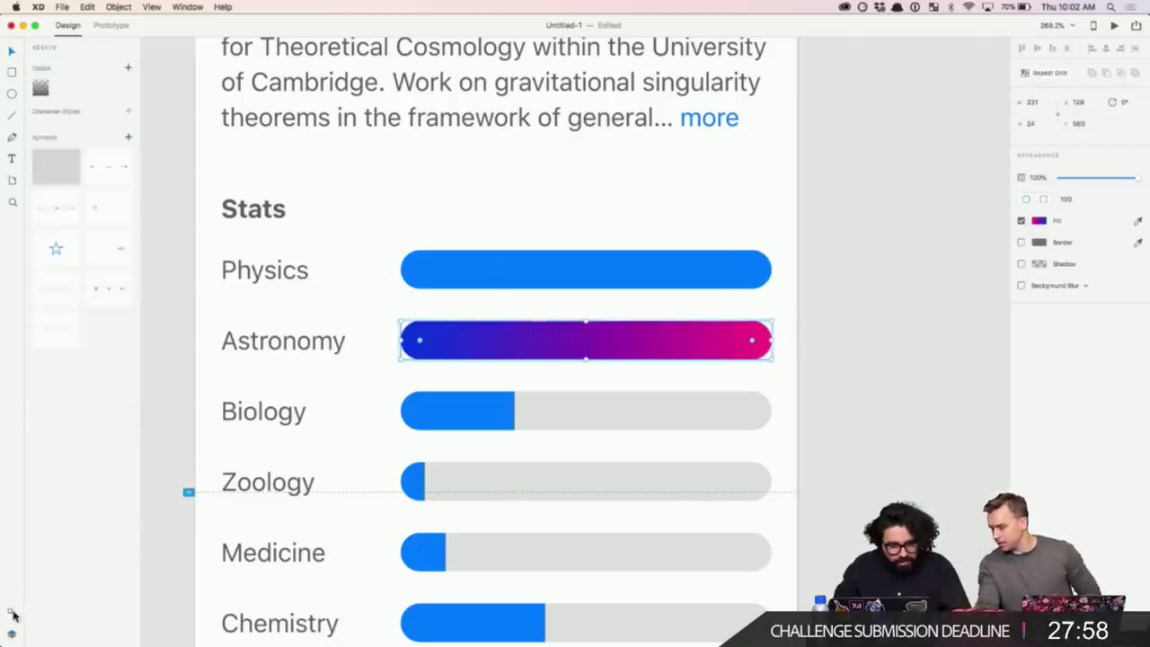
left_click(127, 68)
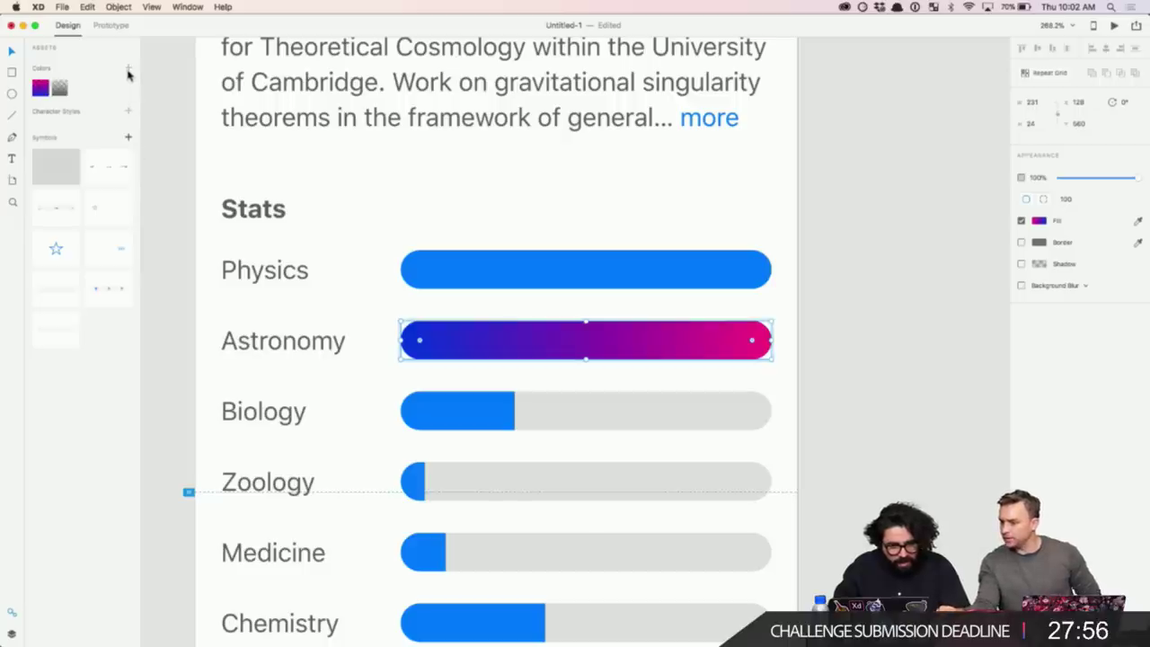
- Apply the saved blue-to-pink gradient to the filled part of the Biology bar and to the Physics bar
left_click(608, 273)
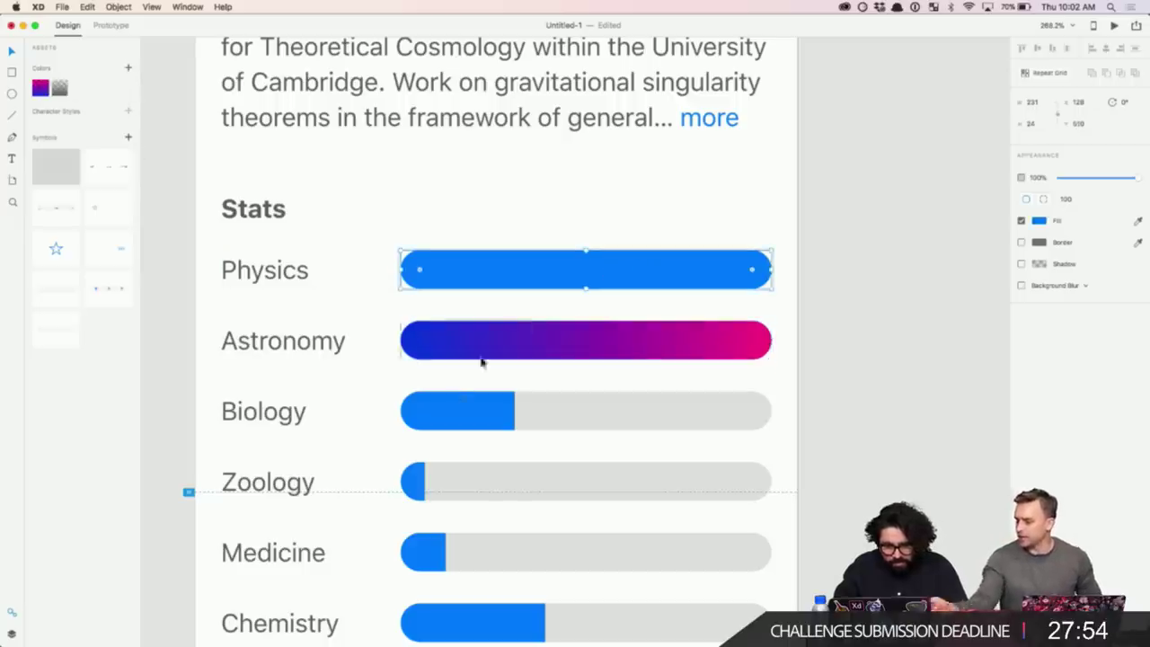
left_click(459, 411)
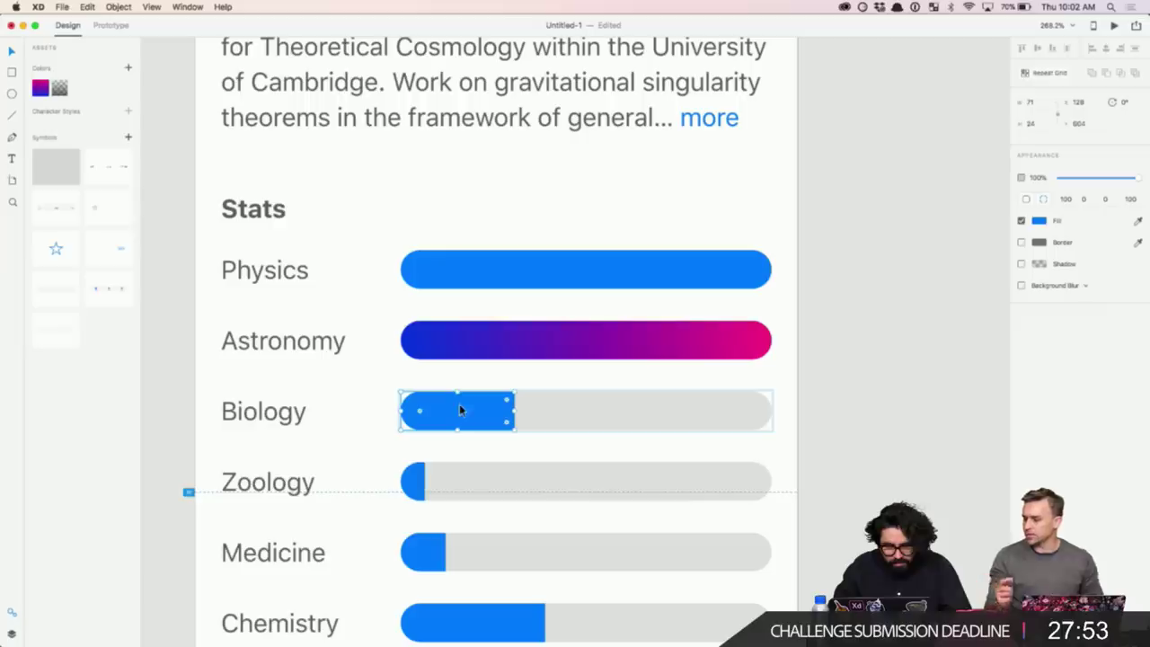
left_click(39, 87)
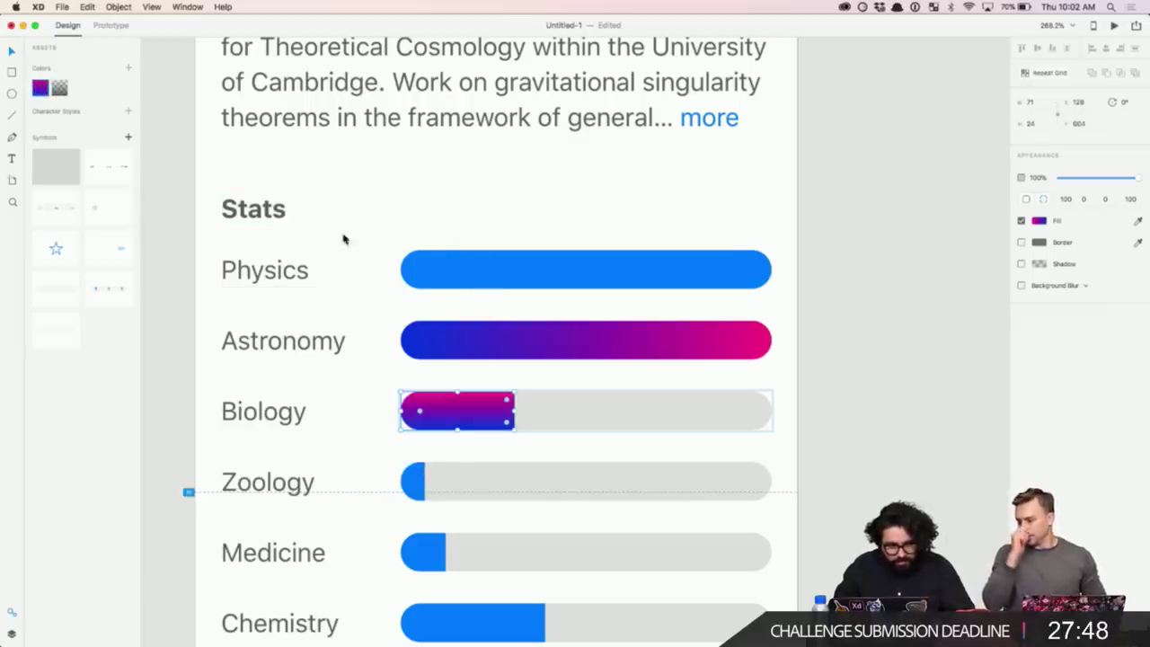
left_click(463, 276)
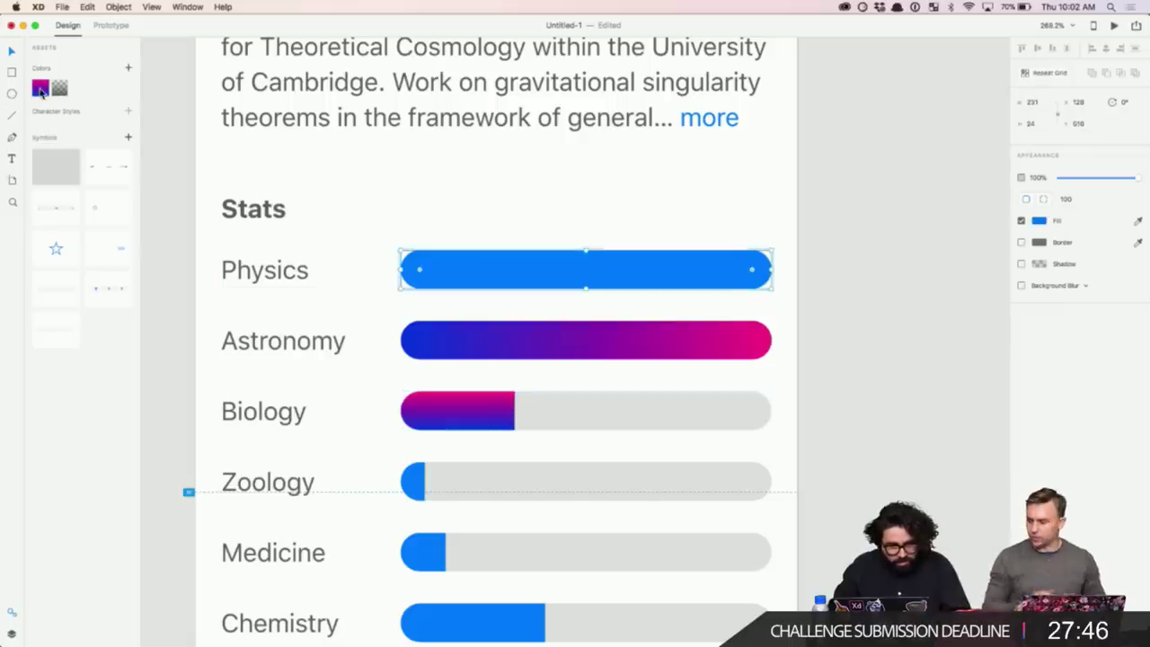
left_click(40, 87)
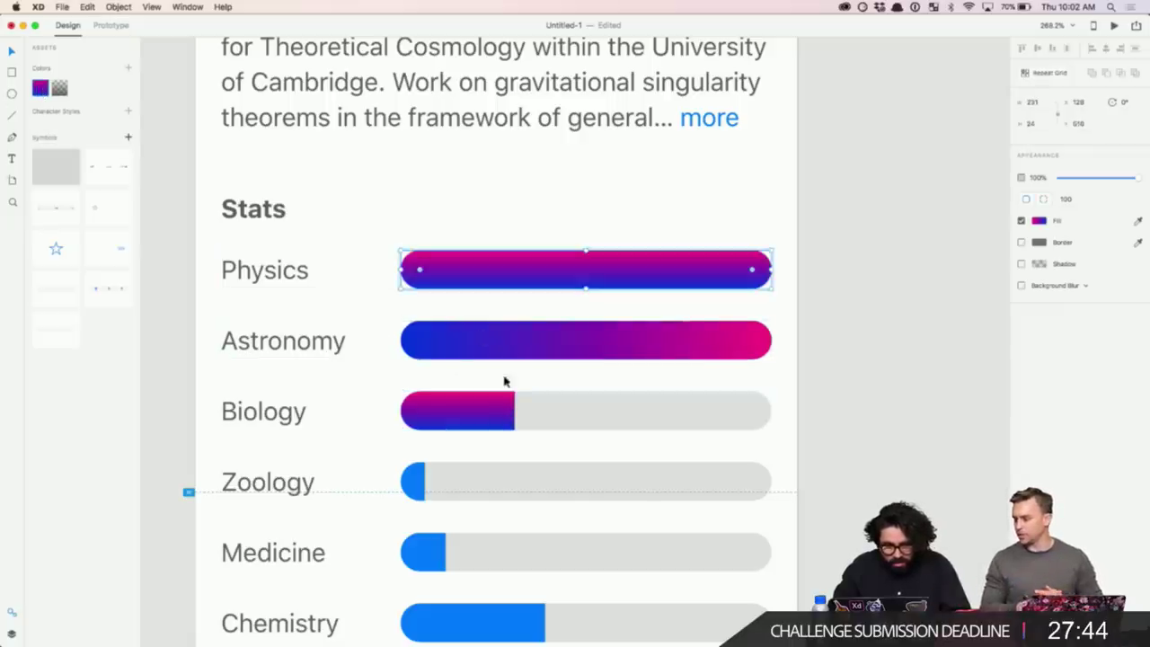
- Inspect the Physics bar's gradient fill and compare its direction with the Astronomy bar and the other Stats bars
left_click(1039, 225)
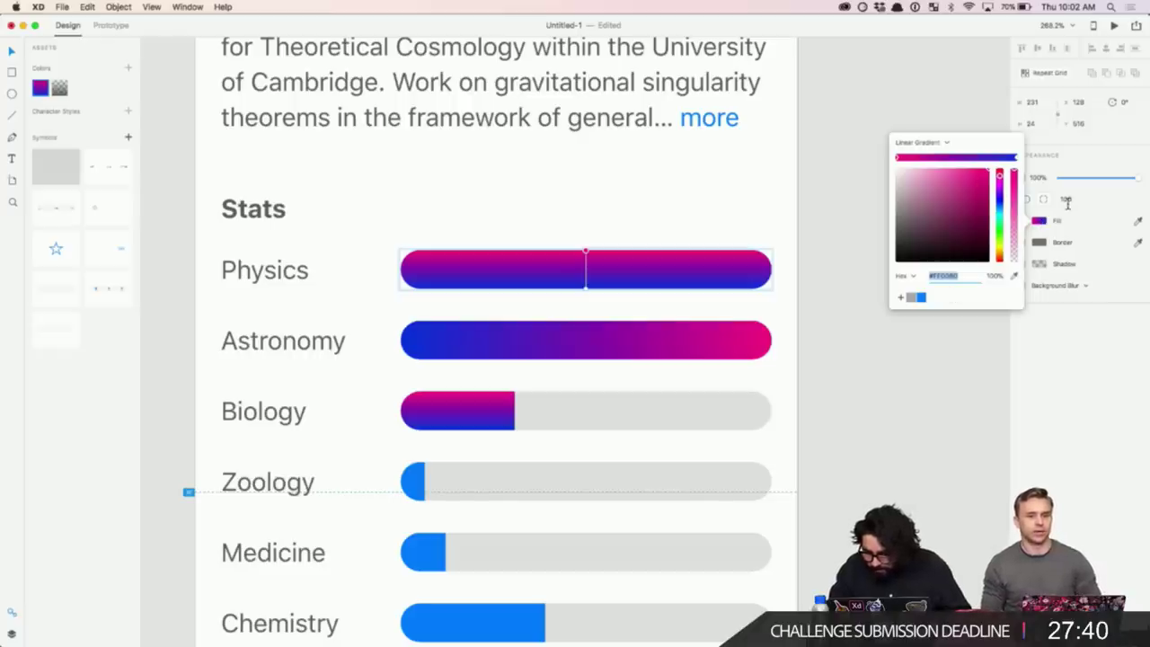
left_click(1073, 410)
left_click(925, 321)
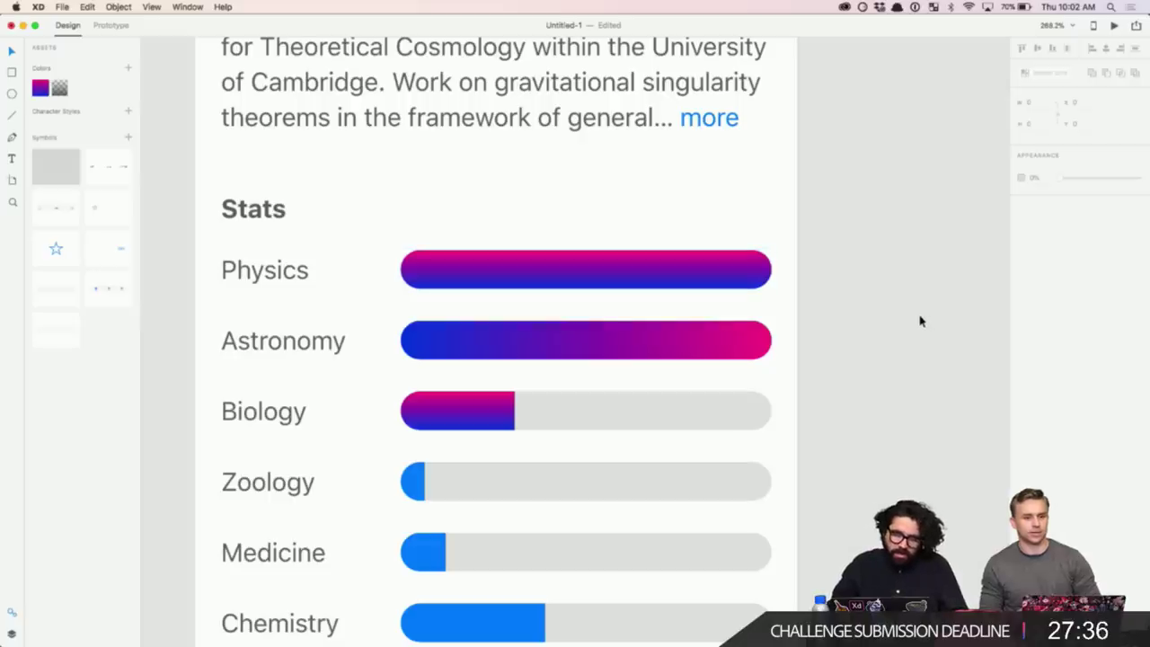
left_click(687, 345)
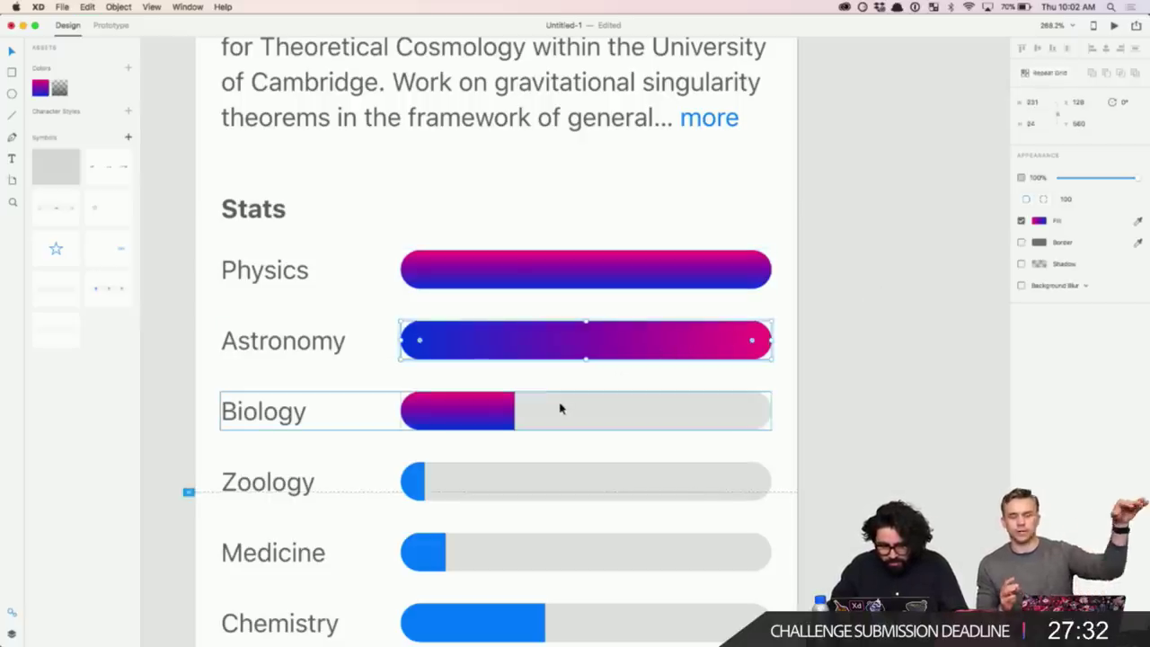
left_click(850, 361)
scroll(850, 361, "down", 5)
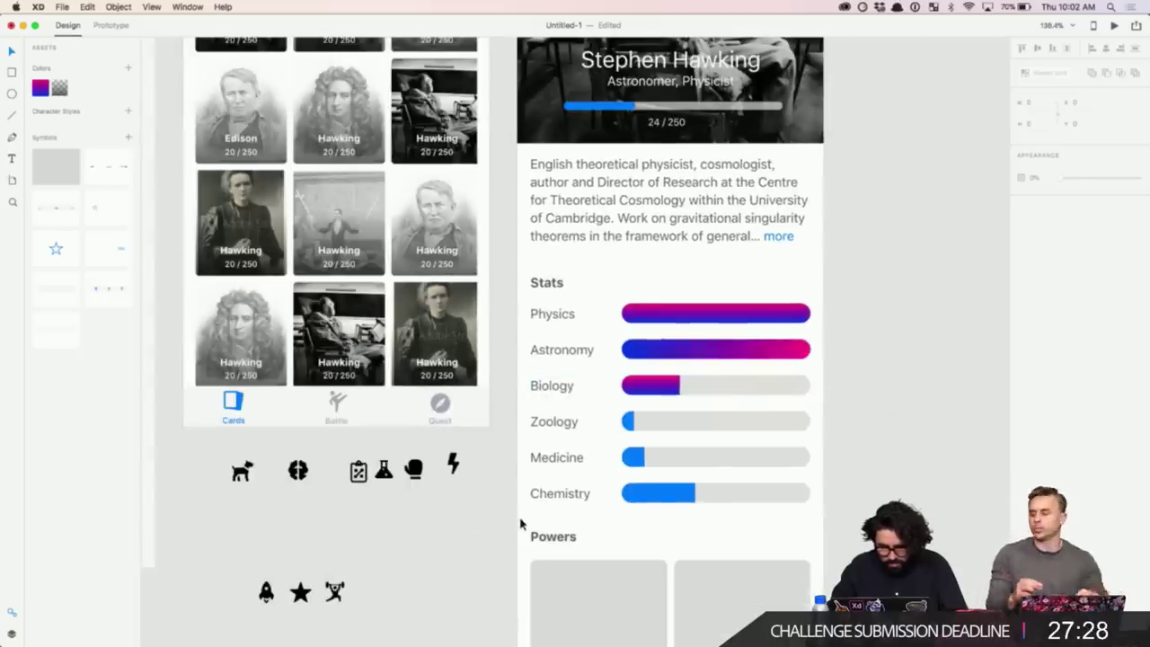
left_click_drag(521, 521, 708, 312)
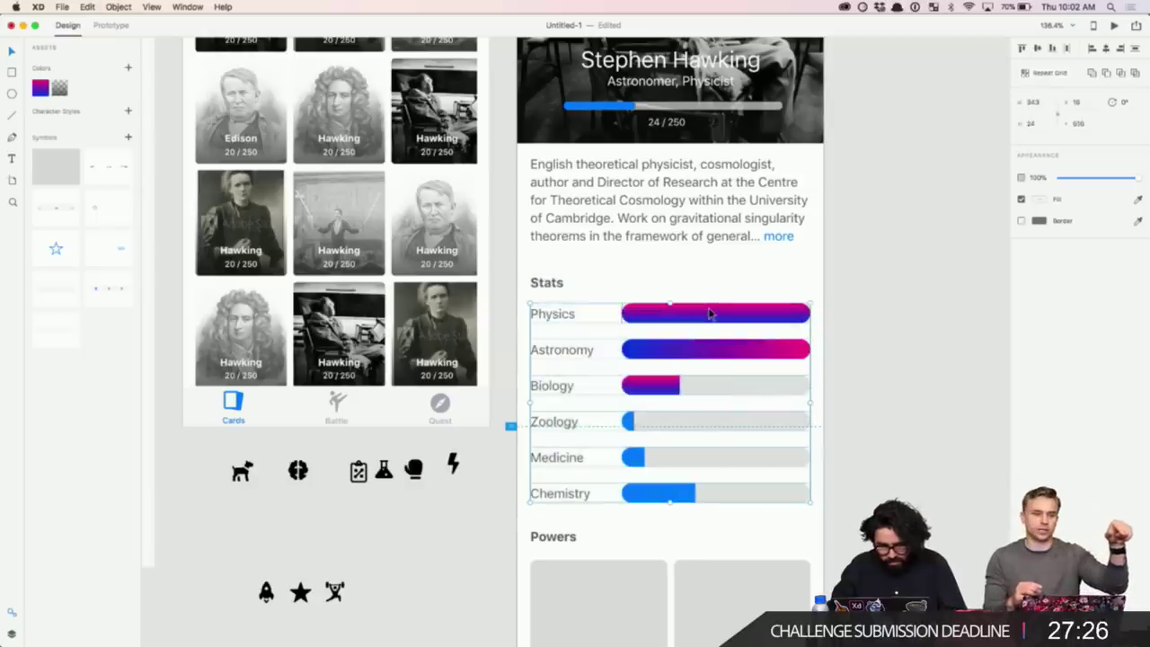
left_click(876, 349)
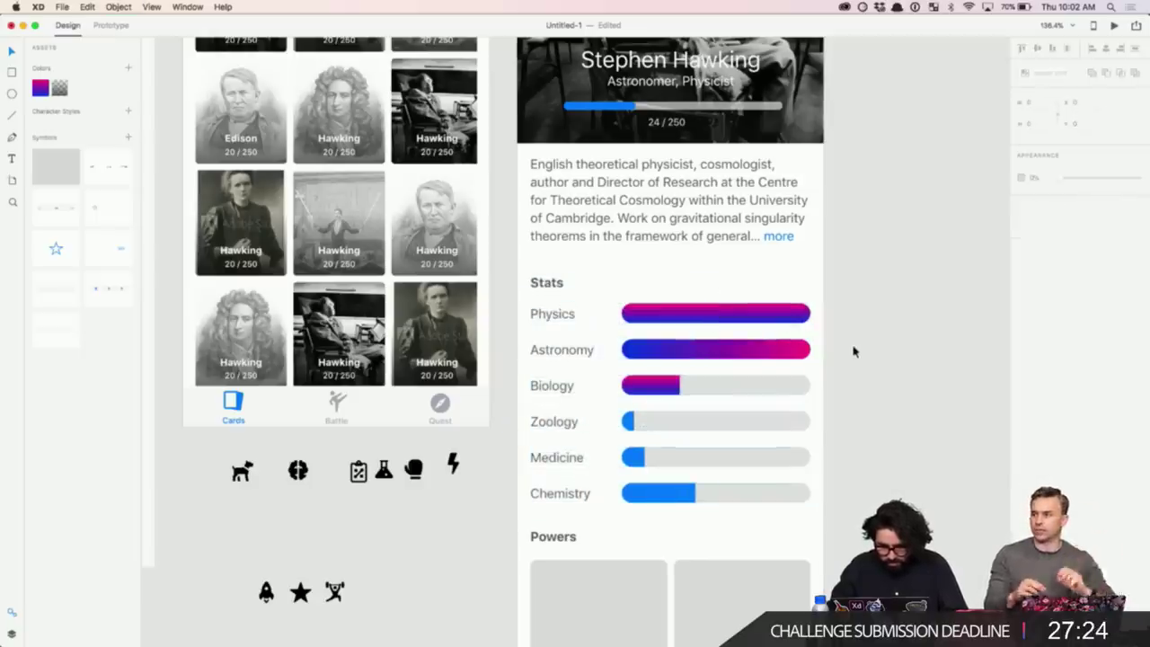
scroll(841, 359, "up", 3)
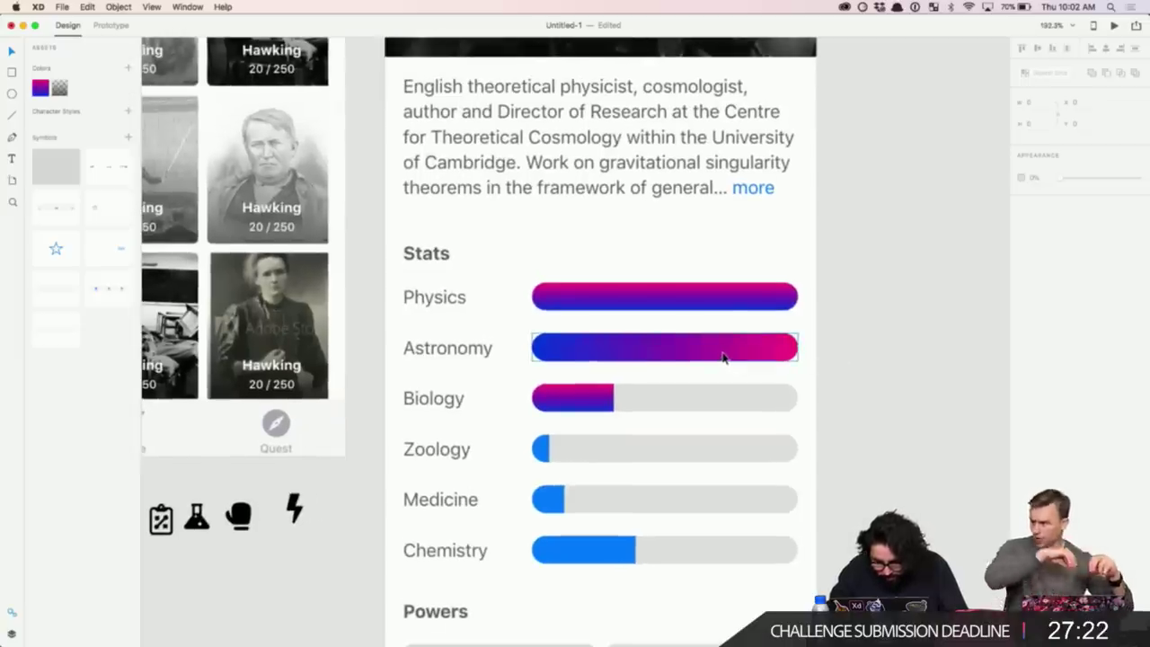
left_click(749, 310)
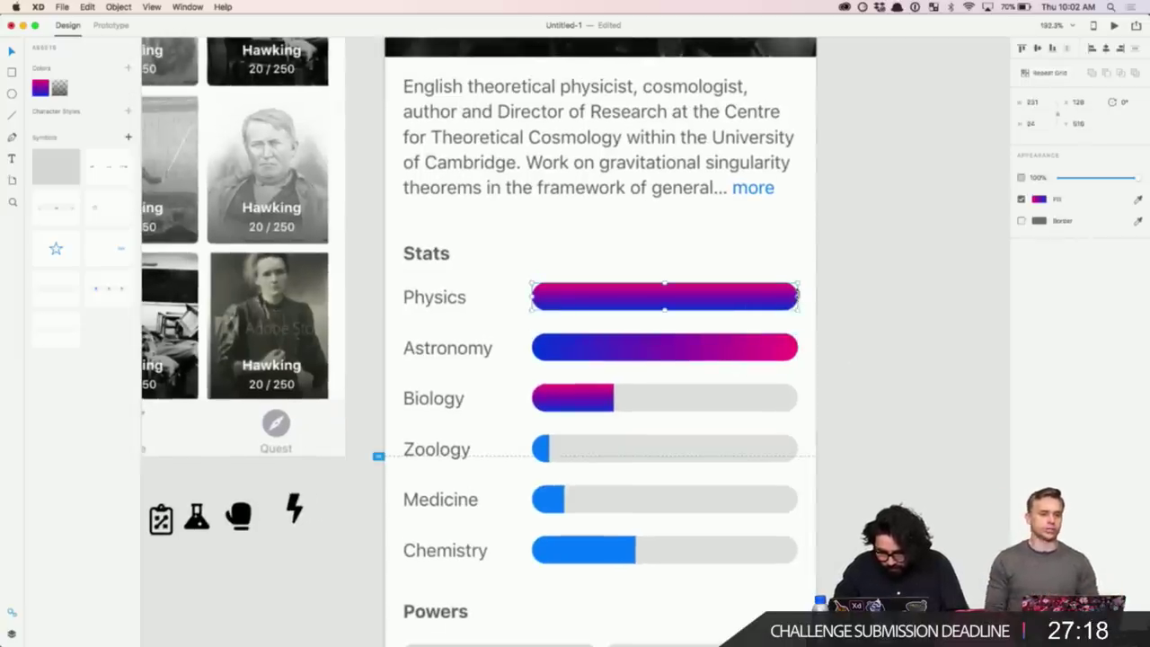
- Duplicate the Physics bar as a shorter gradient fill about 198 px wide and recolour the bar behind it with the Biology track's light grey
key("super+c")
key("super+v")
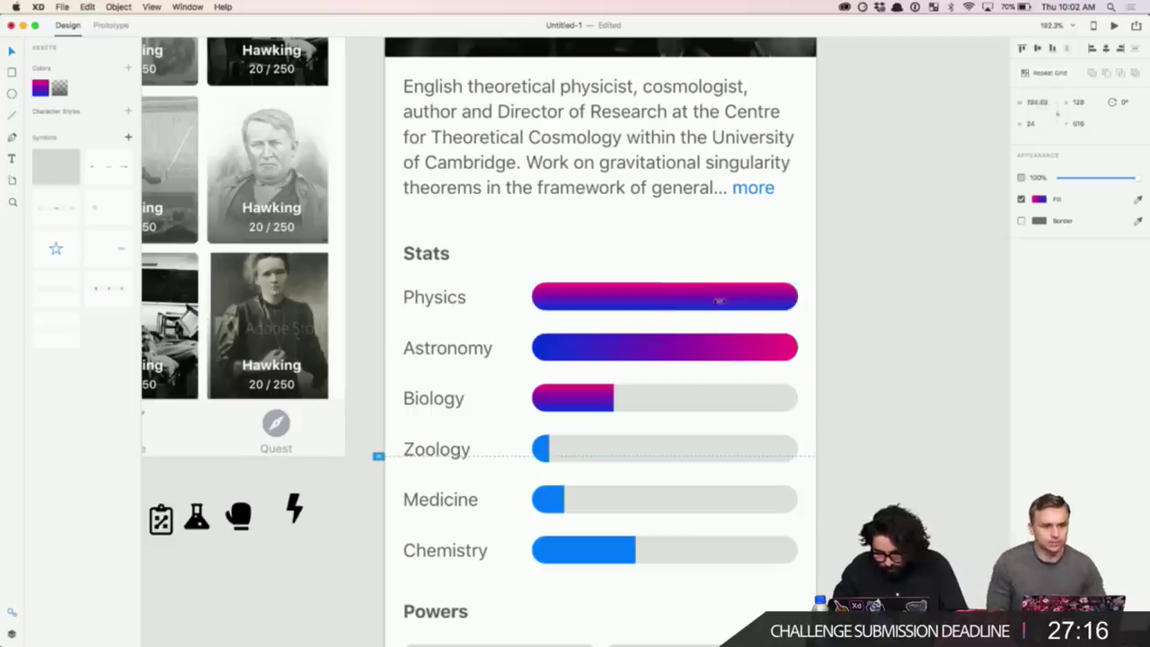
left_click(783, 303)
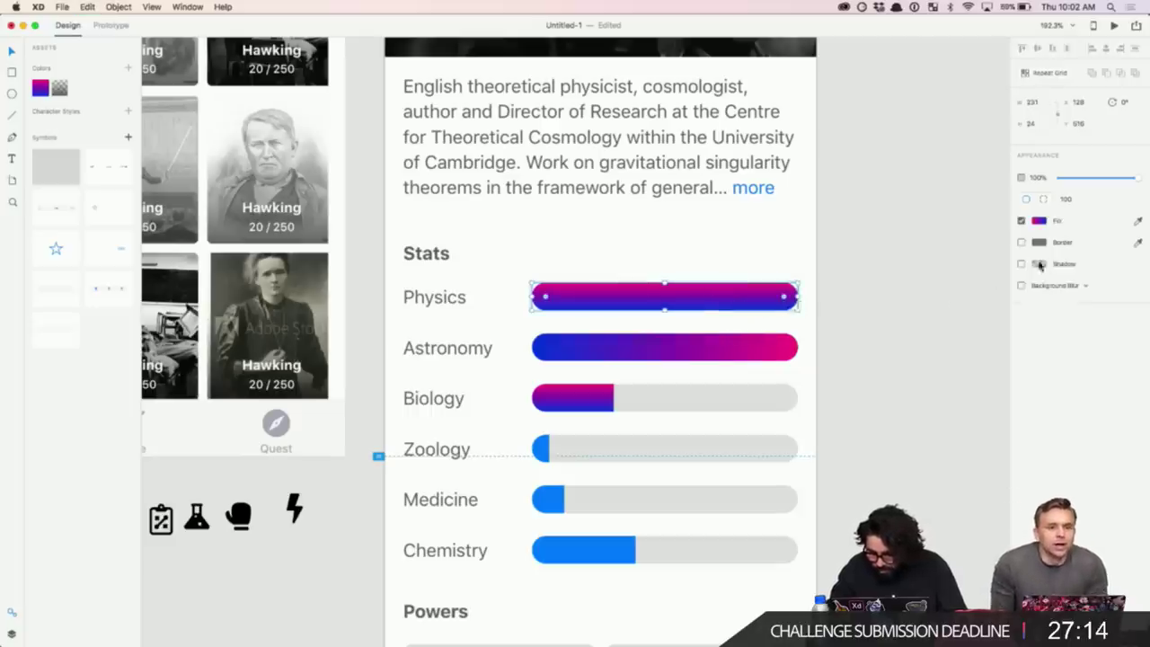
left_click(1042, 222)
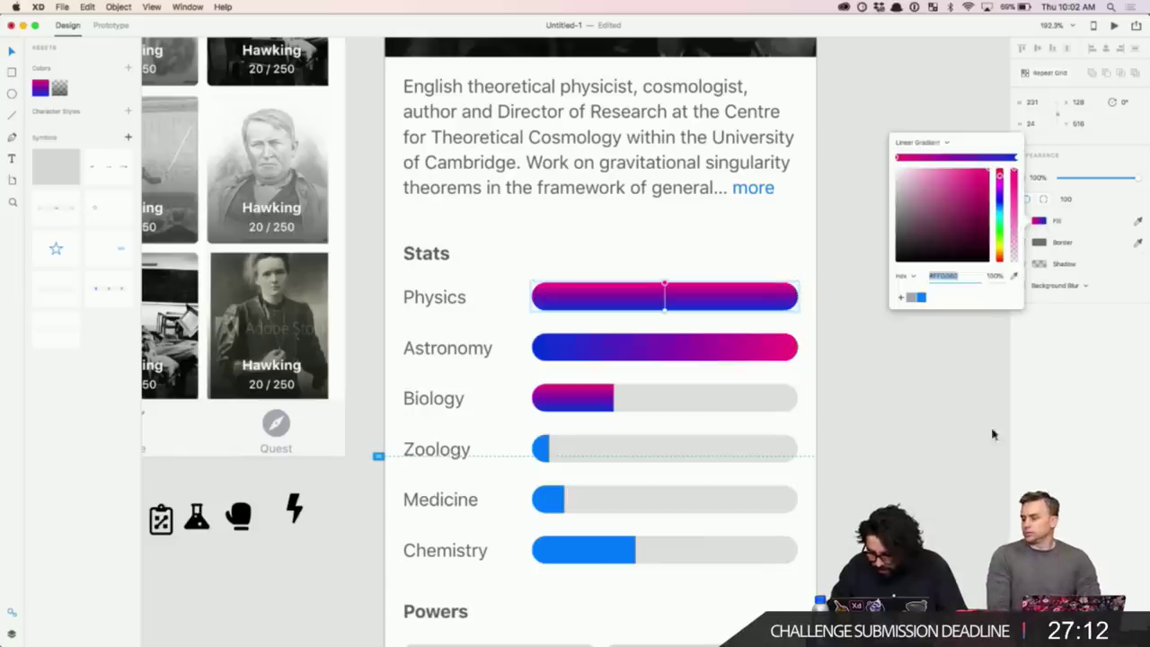
left_click(915, 299)
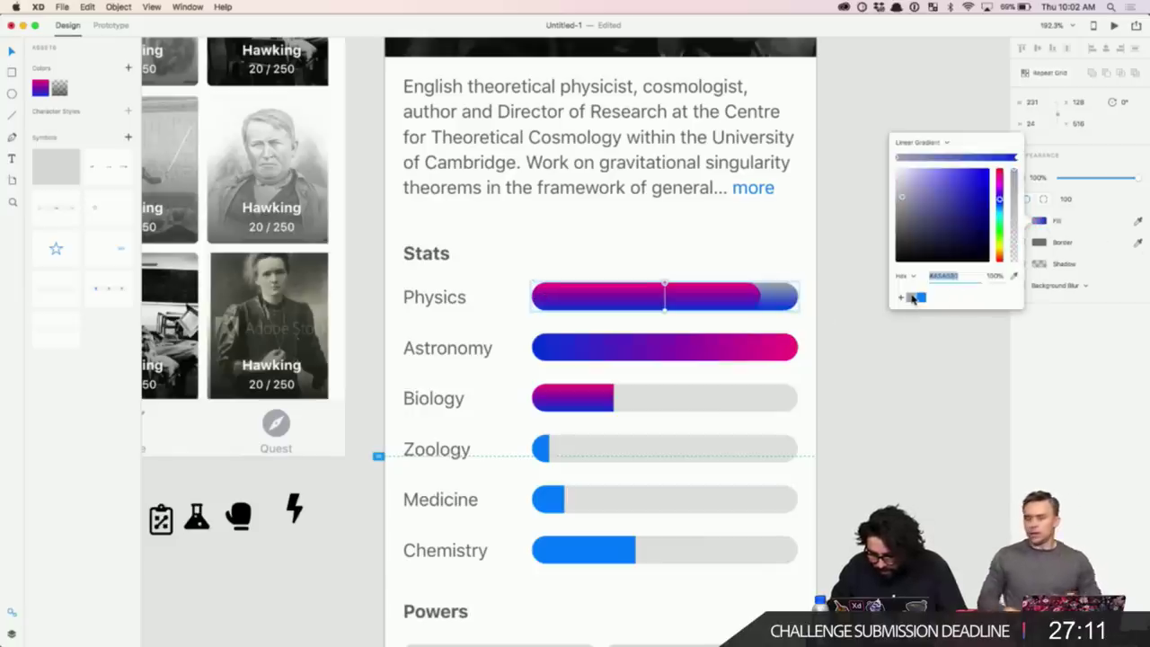
left_click(916, 142)
left_click(911, 136)
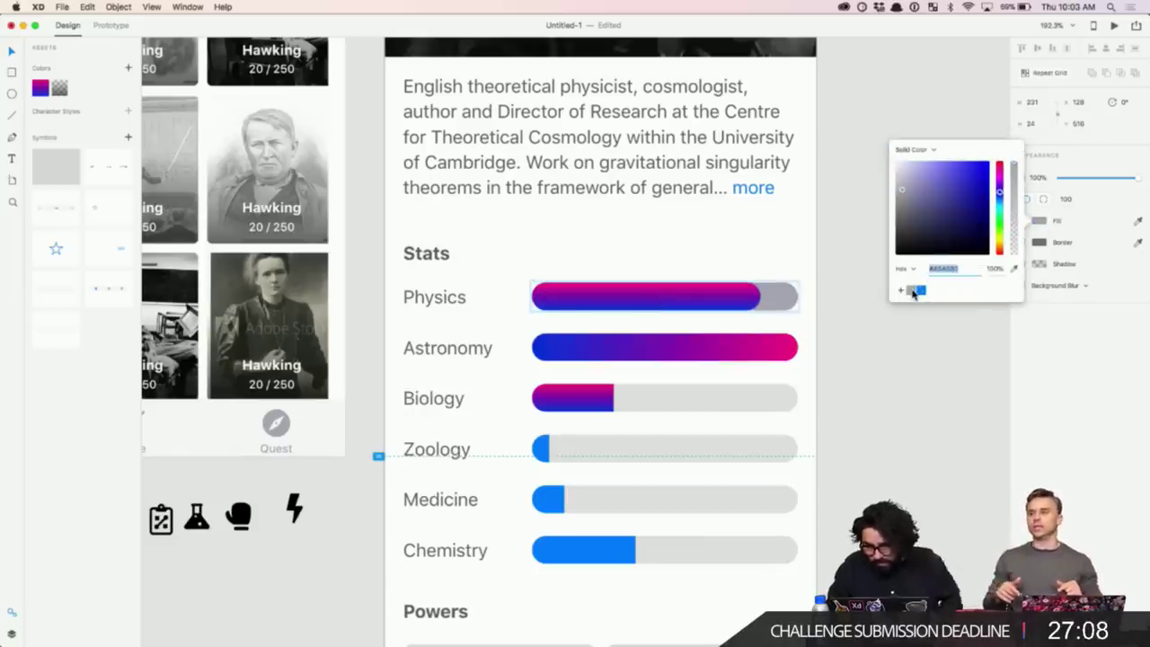
left_click(1013, 267)
left_click(766, 397)
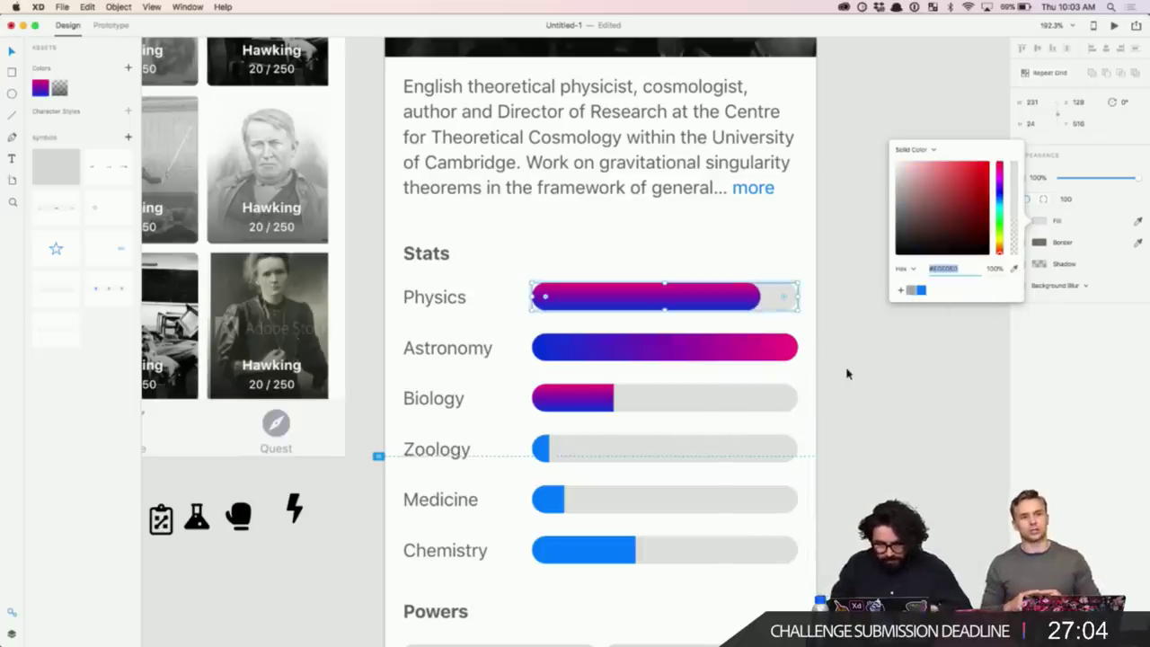
left_click(854, 365)
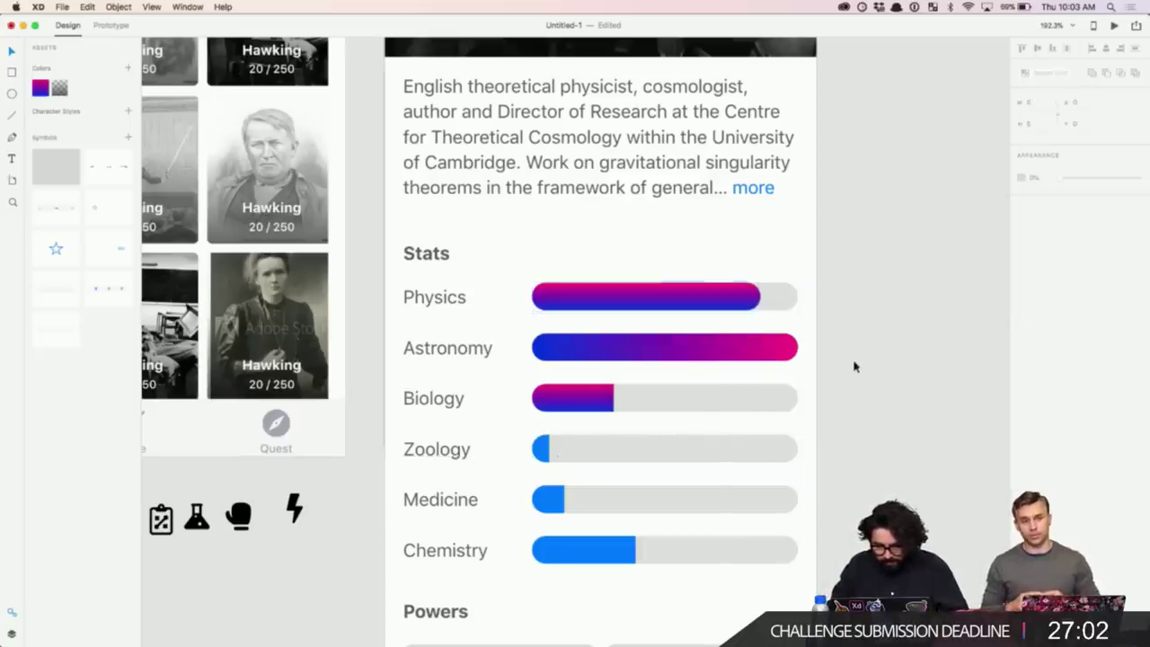
- Repeat the Physics bar's gradient fill and grey track down the Stats list as a repeat grid of 16 px tall bars
left_click(721, 301)
left_click(780, 305)
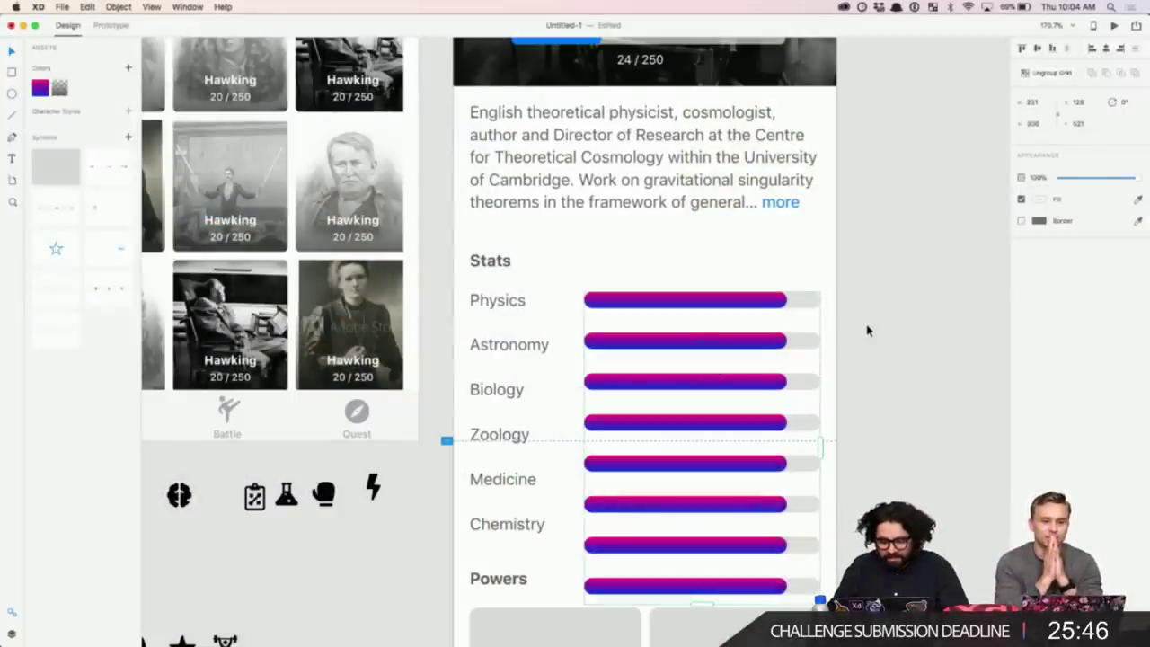
scroll(867, 331, "down", 2)
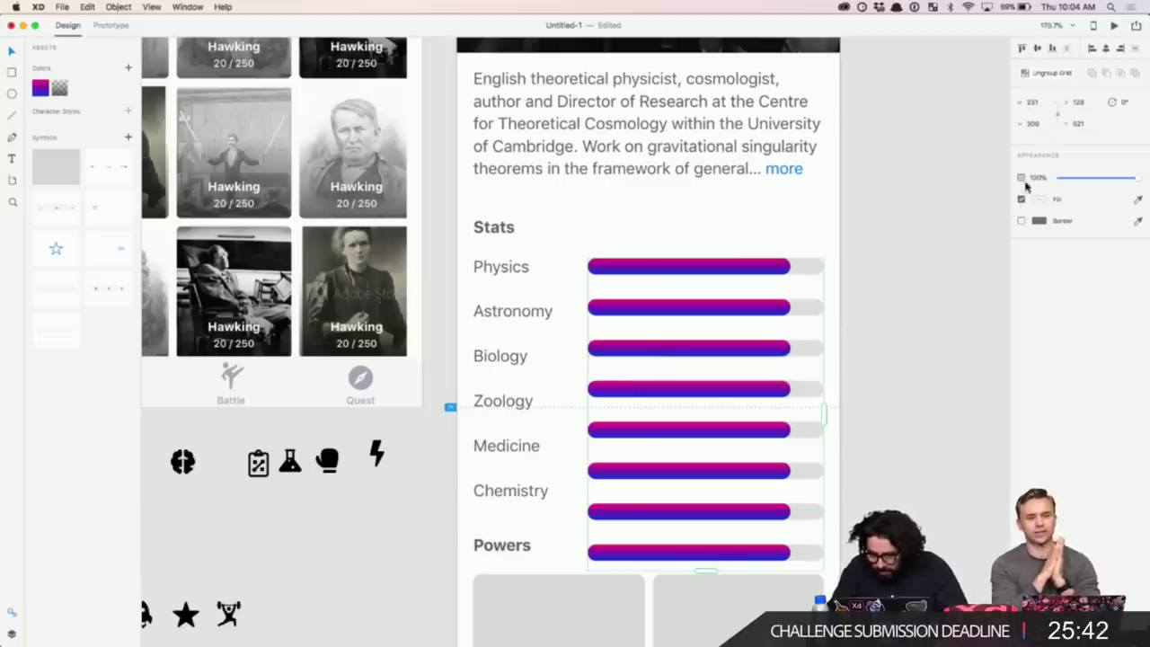
left_click_drag(685, 285, 685, 287)
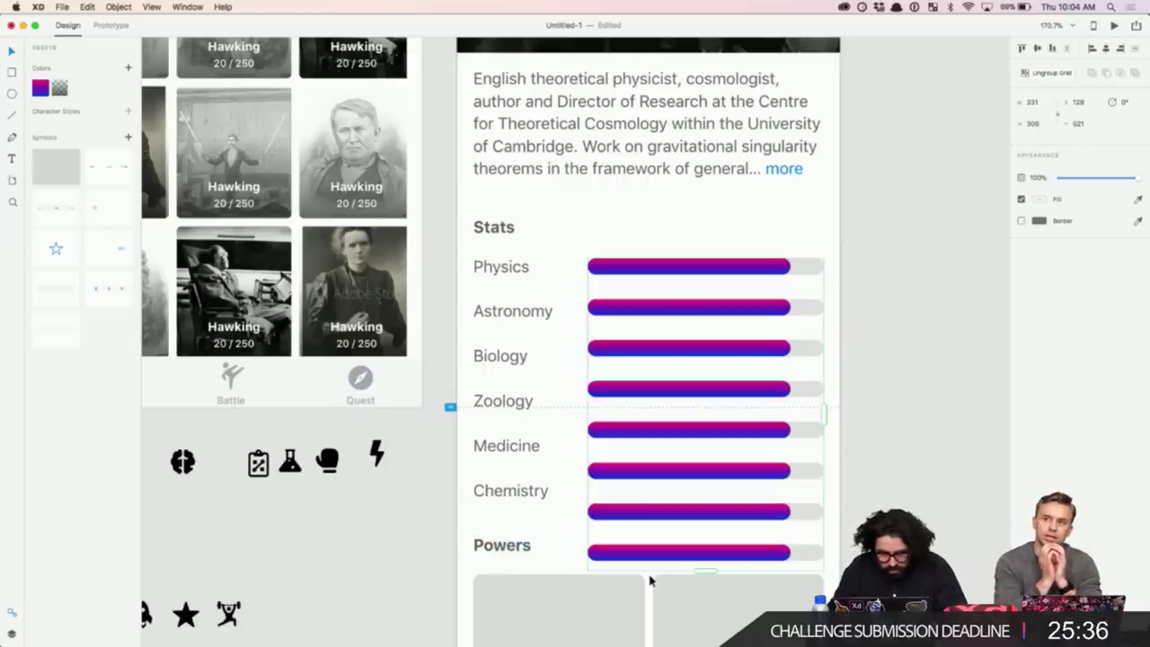
- Shorten the repeat grid of Stats bars to seven rows and ungroup it into separate bars
left_click(533, 497)
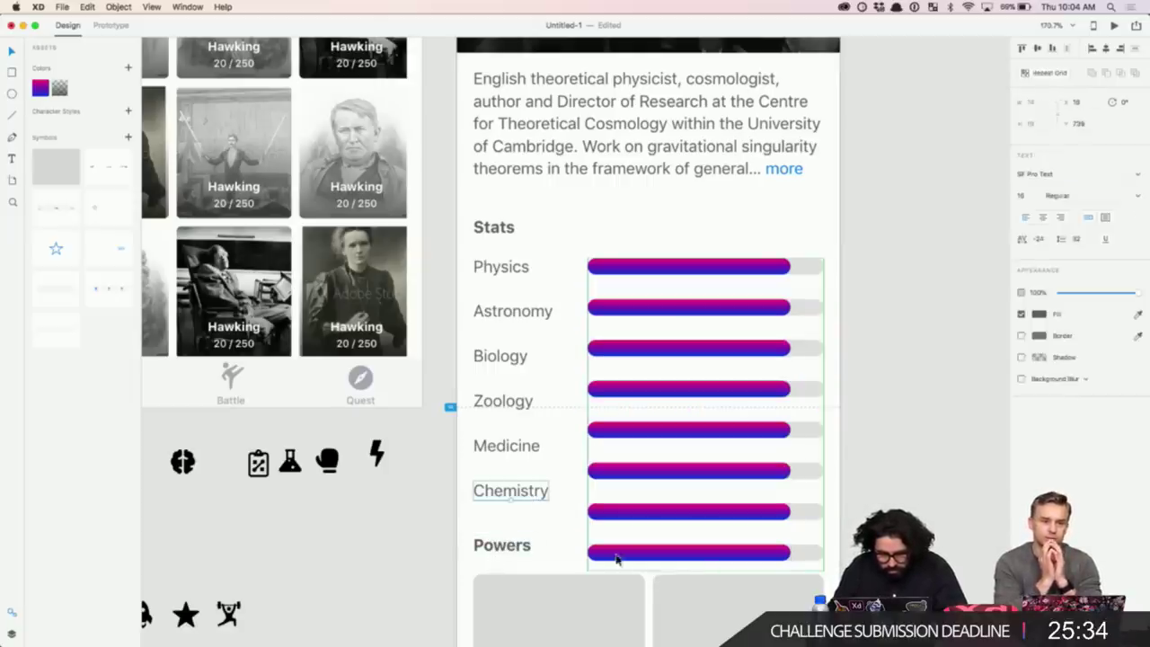
left_click(671, 541)
left_click(731, 553)
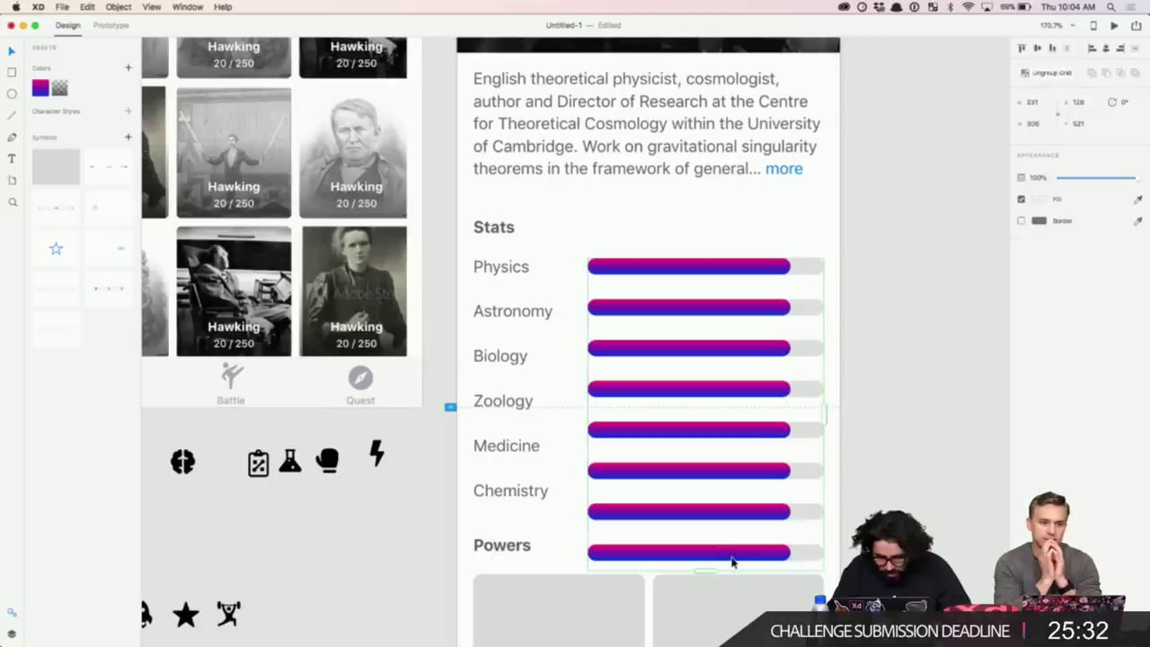
left_click_drag(705, 570, 707, 523)
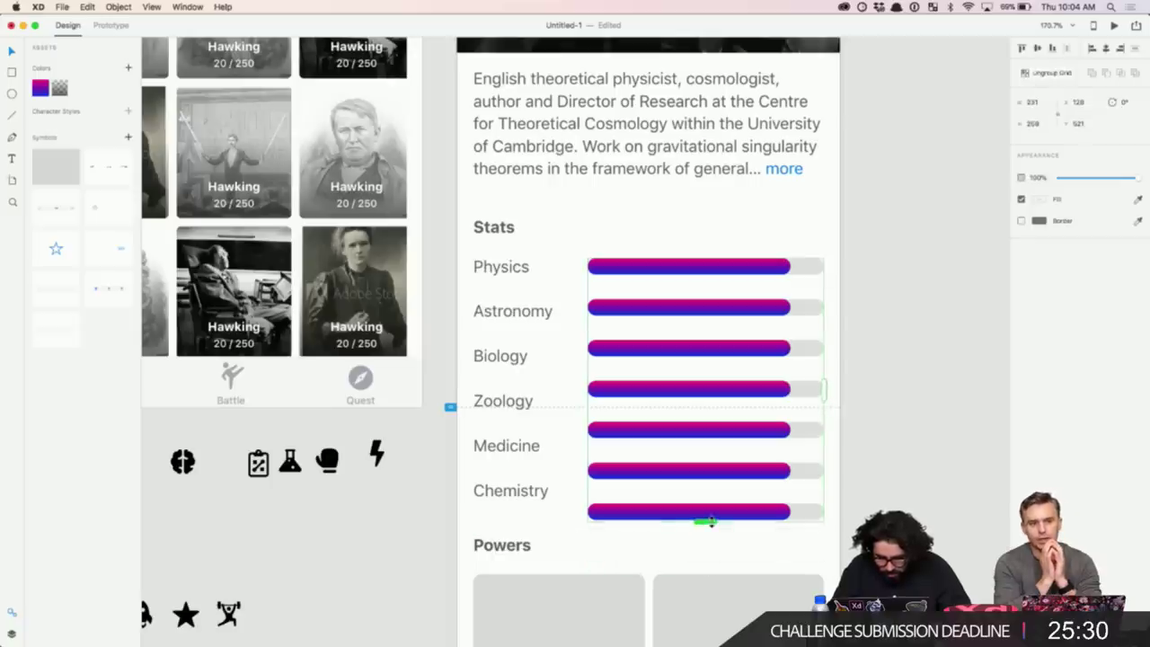
key("shift+super+g")
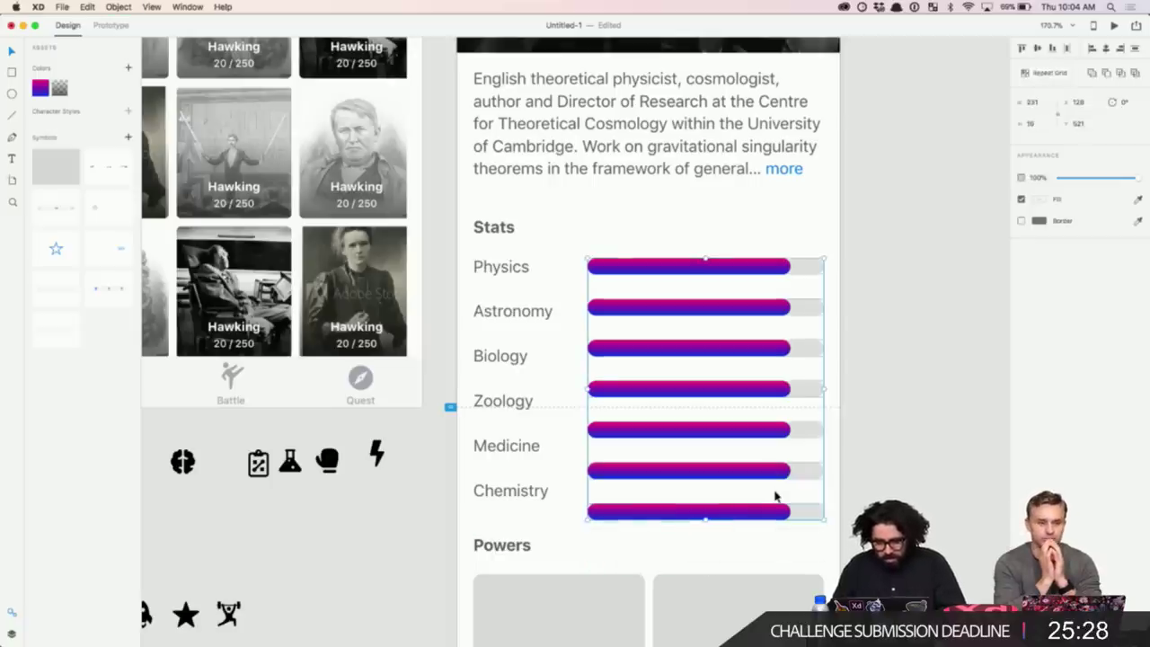
- Lengthen the gradient fills of the Physics and Astronomy bars to nearly the full width of their tracks
left_click(893, 387)
double_click(752, 392)
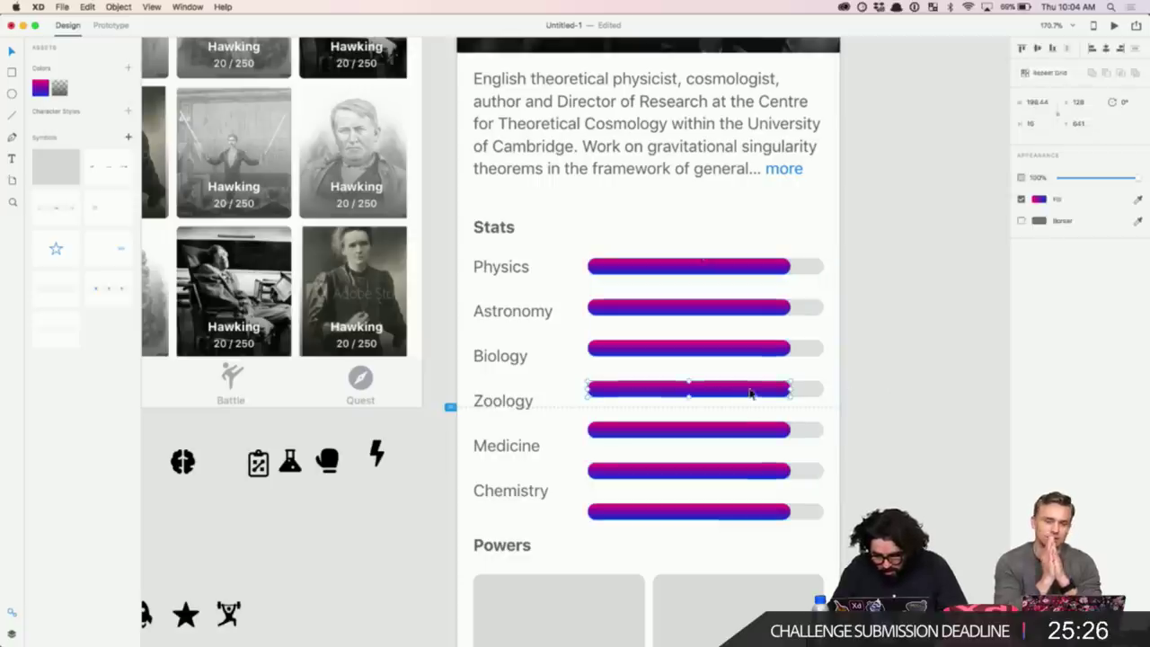
left_click(782, 308)
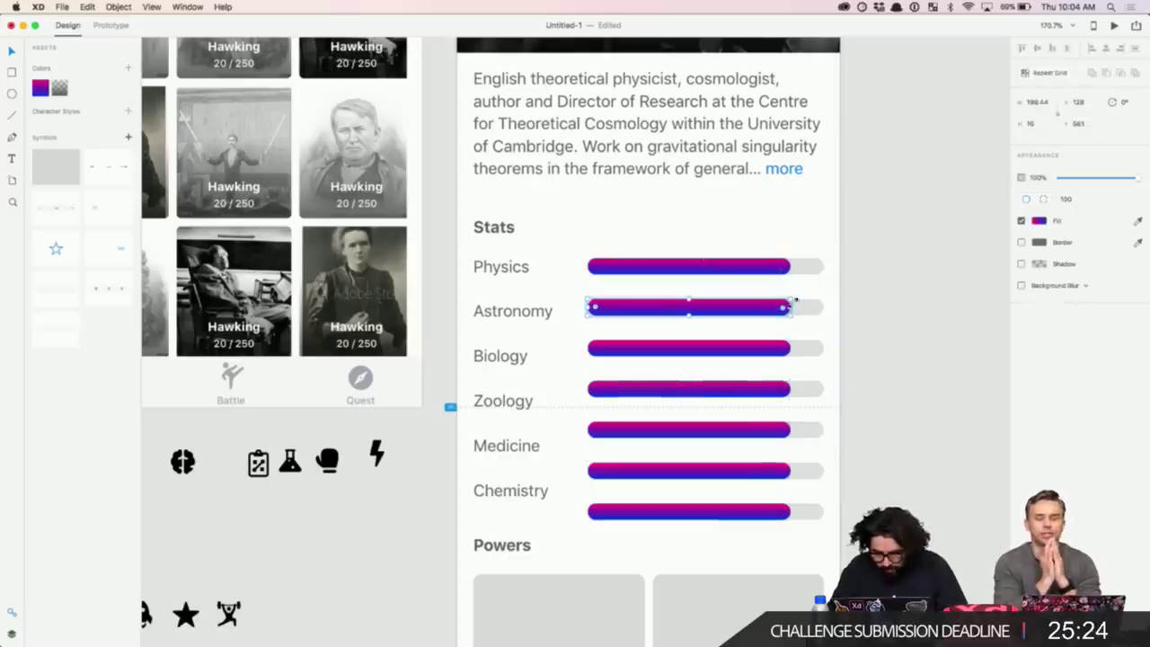
left_click(782, 267)
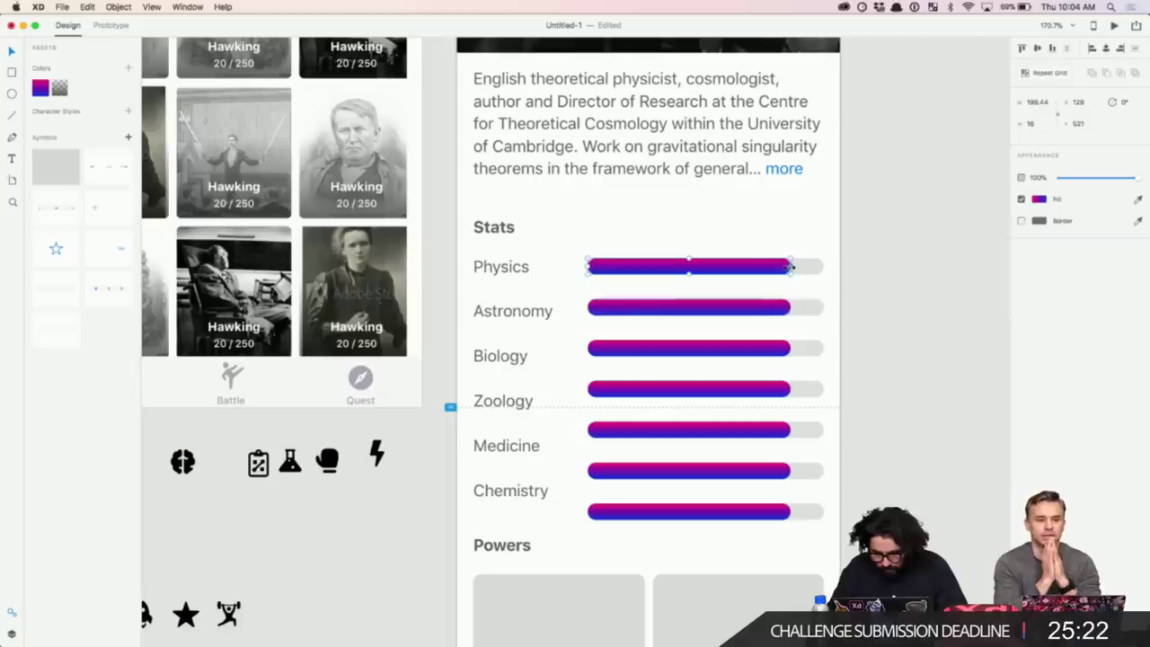
left_click_drag(790, 267, 819, 267)
left_click(783, 308)
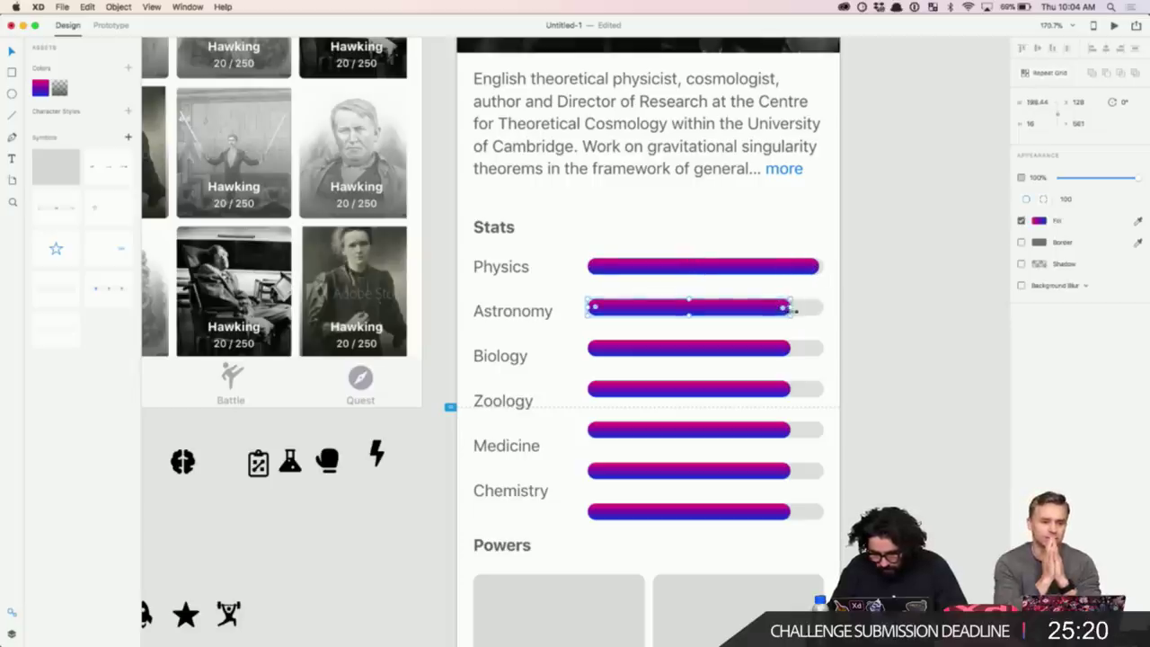
left_click_drag(790, 308, 825, 308)
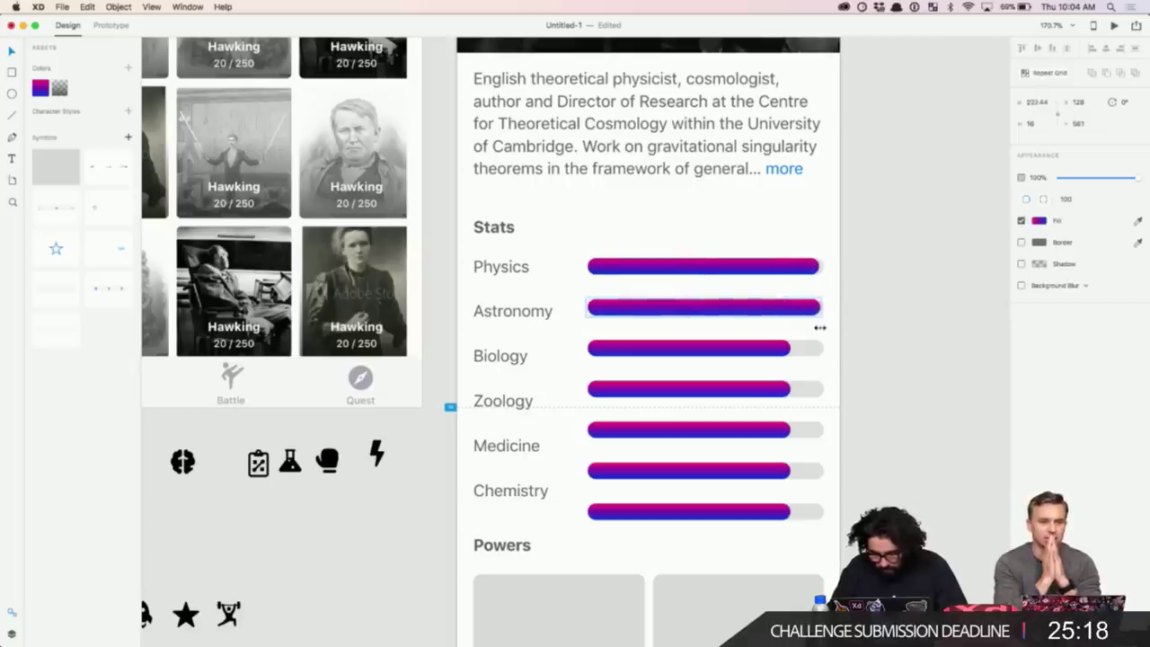
- Shorten the gradient fills of Biology to about 88 px, Zoology to about a fifth of its track, Medicine to about 16 px and Chemistry to about a third
left_click(785, 349)
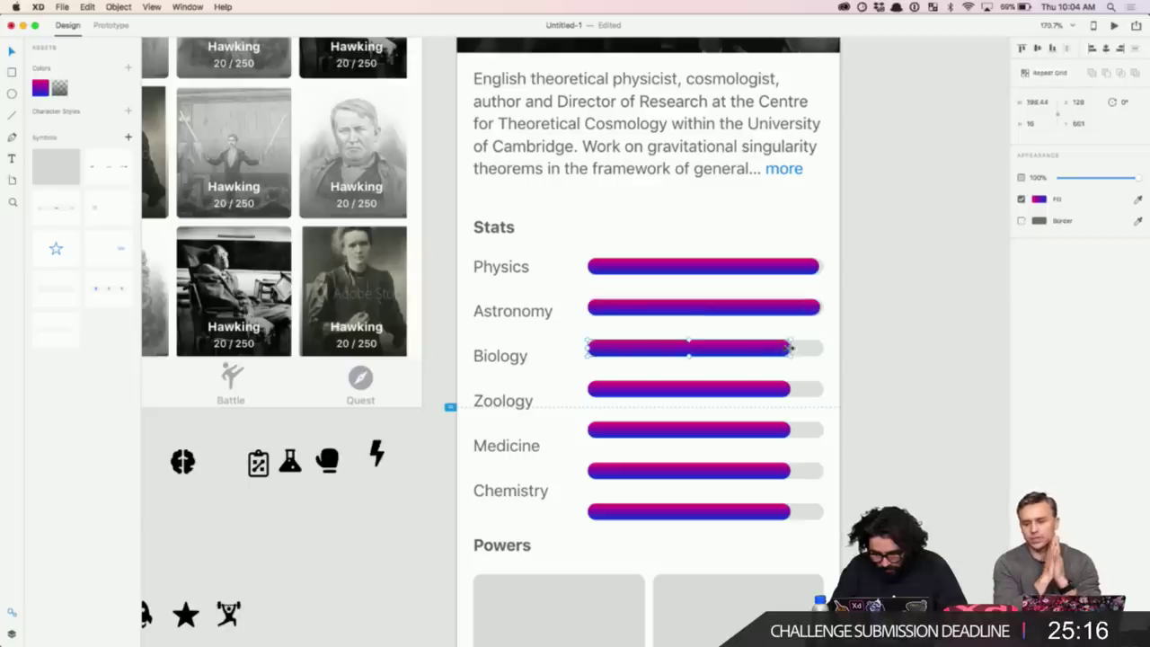
left_click_drag(791, 349, 677, 348)
left_click(717, 388)
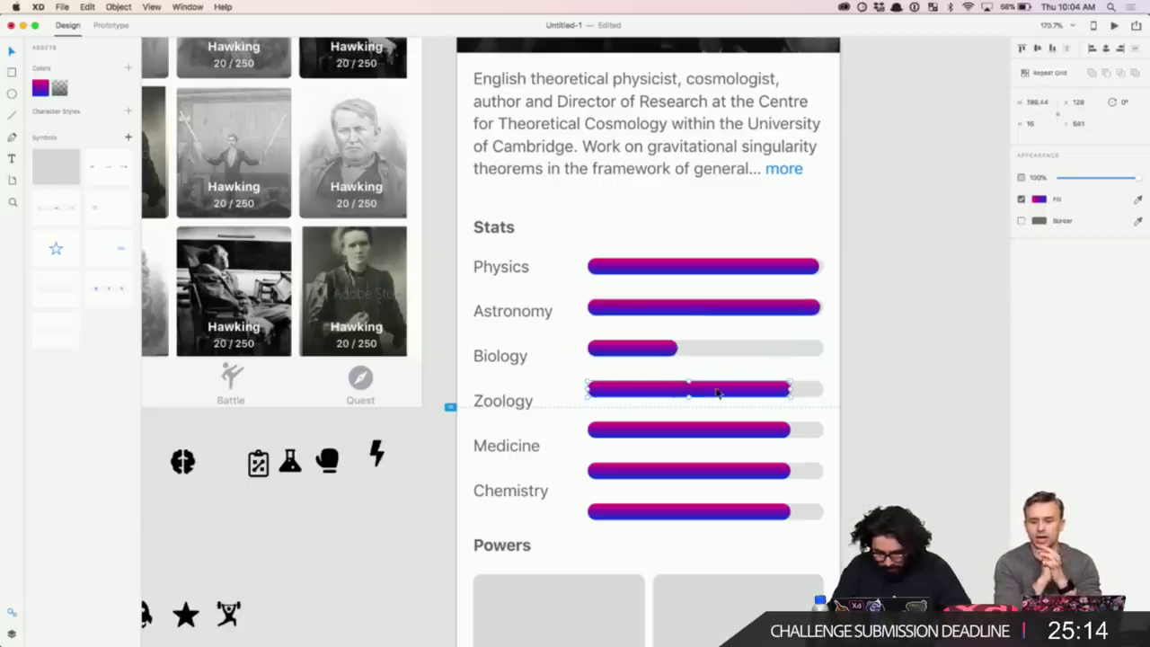
left_click_drag(791, 389, 633, 389)
left_click(783, 431)
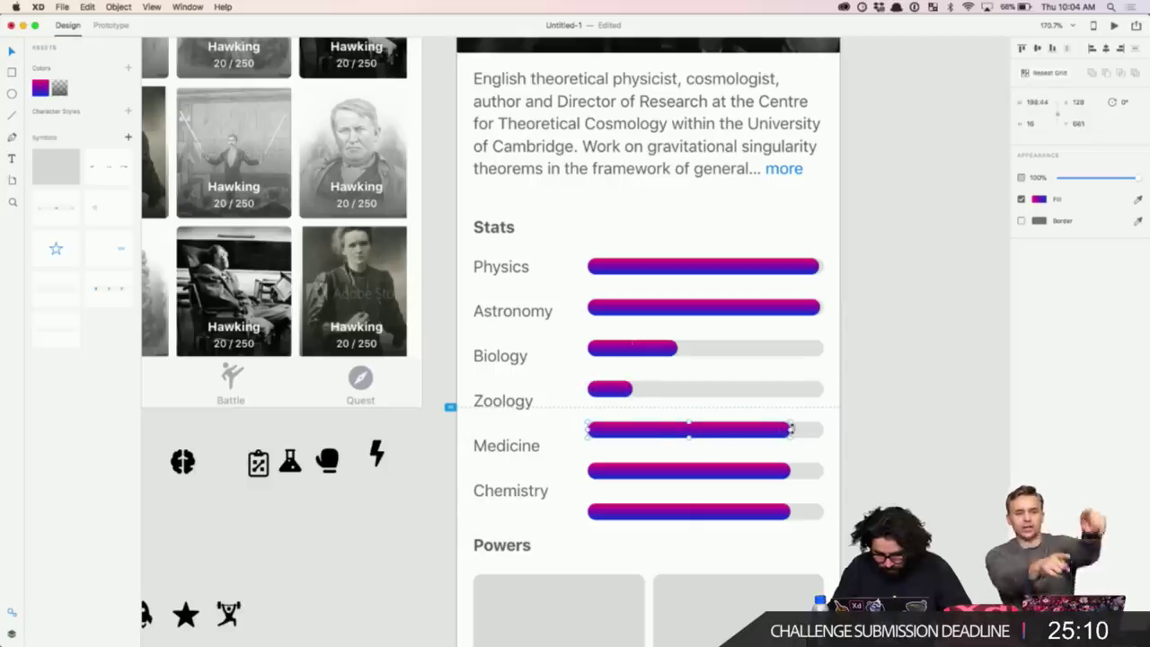
left_click_drag(790, 429, 601, 435)
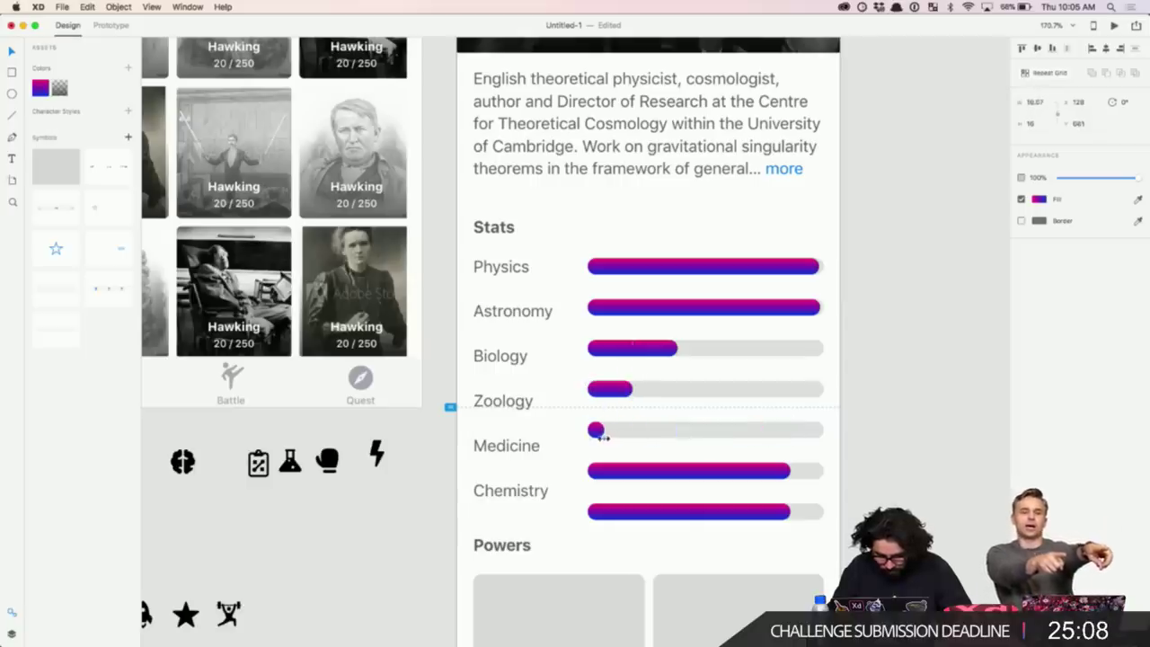
left_click(690, 472)
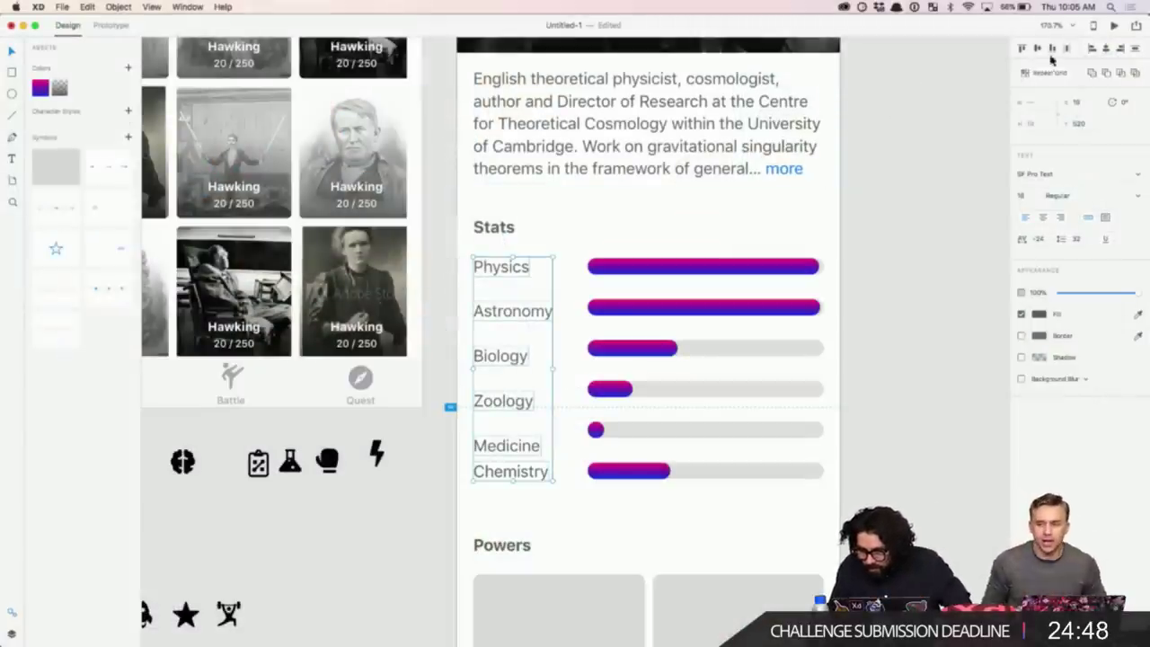
- Distribute the six stat labels from Physics to Chemistry evenly in the vertical direction beside their bars
left_click(1133, 52)
left_click(898, 315)
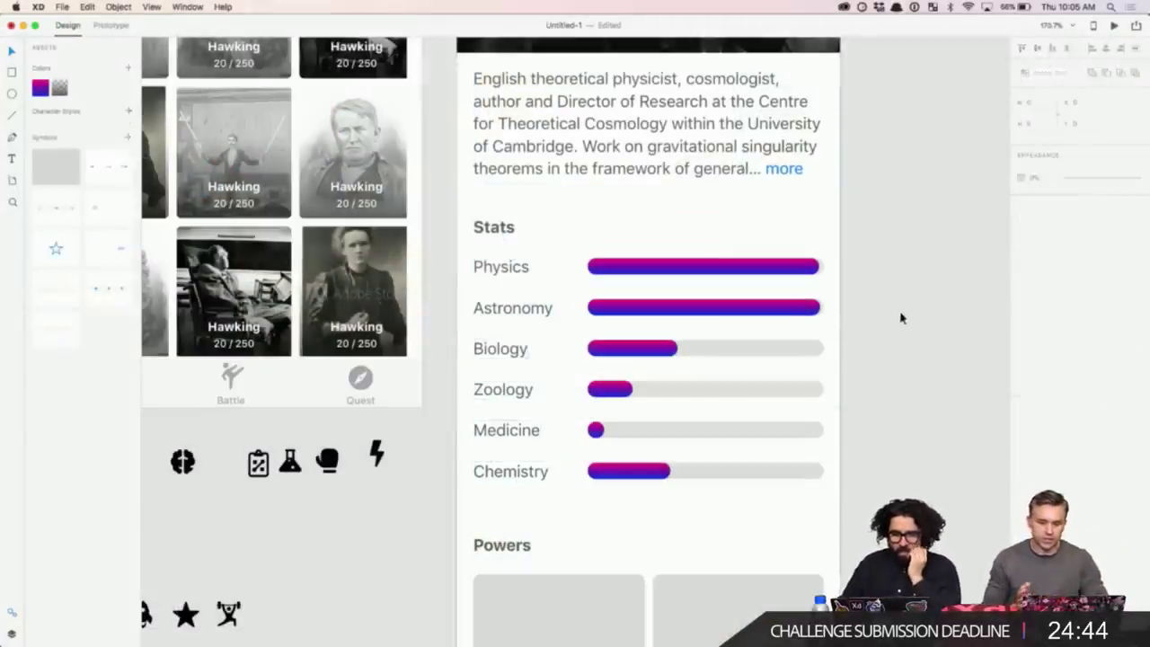
- Examine the Stats rows and the two Powers placeholder cards for bar proportions, alignment and spacing
scroll(899, 316, "down", 3)
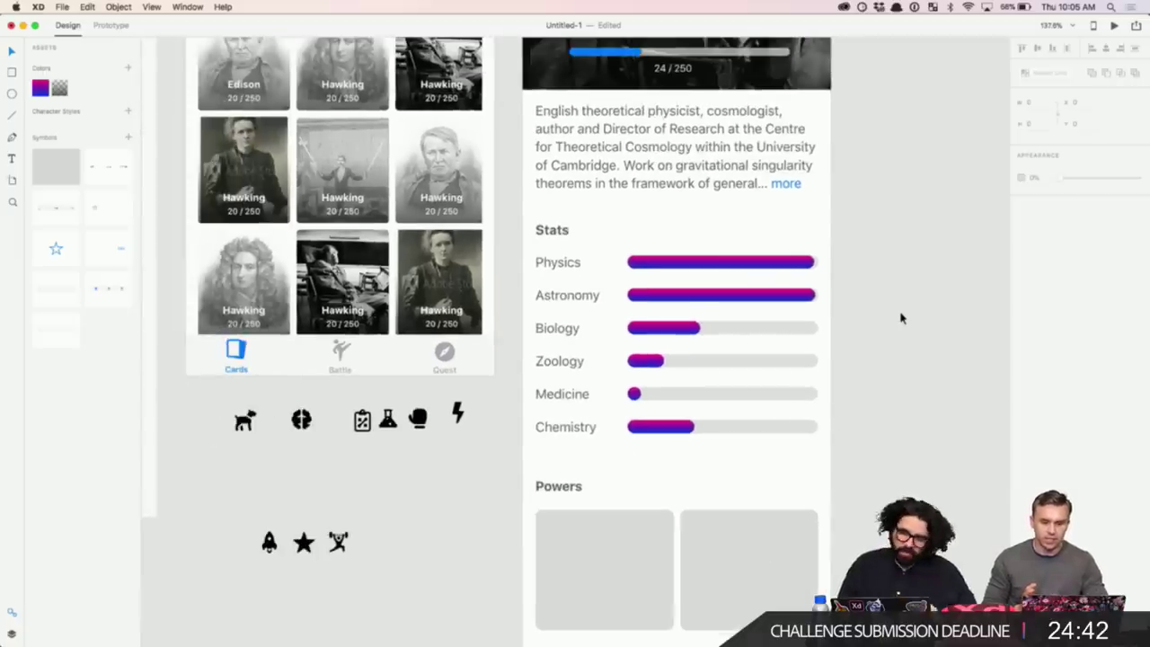
scroll(901, 317, "up", 5)
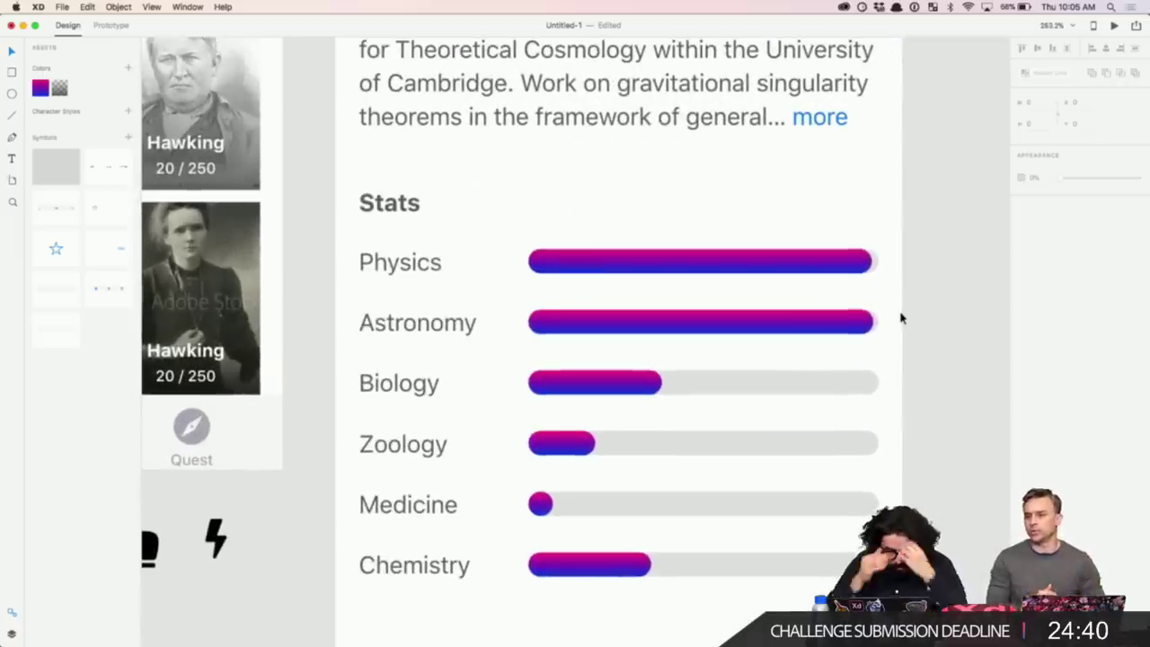
left_click(619, 385)
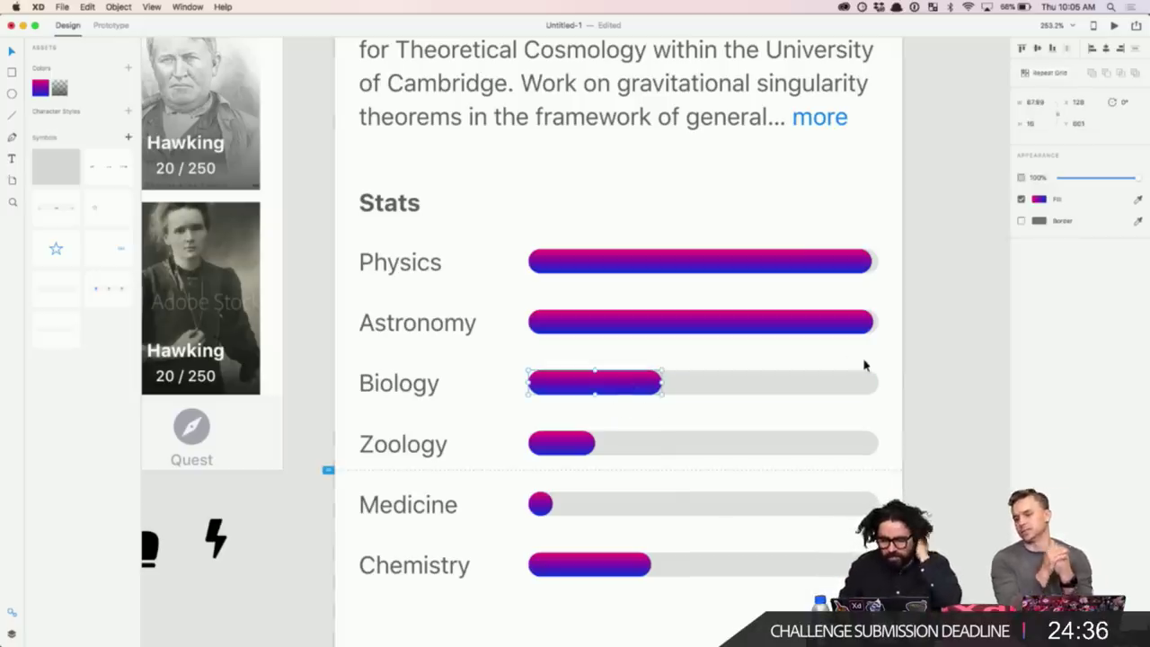
scroll(938, 312, "down", 3)
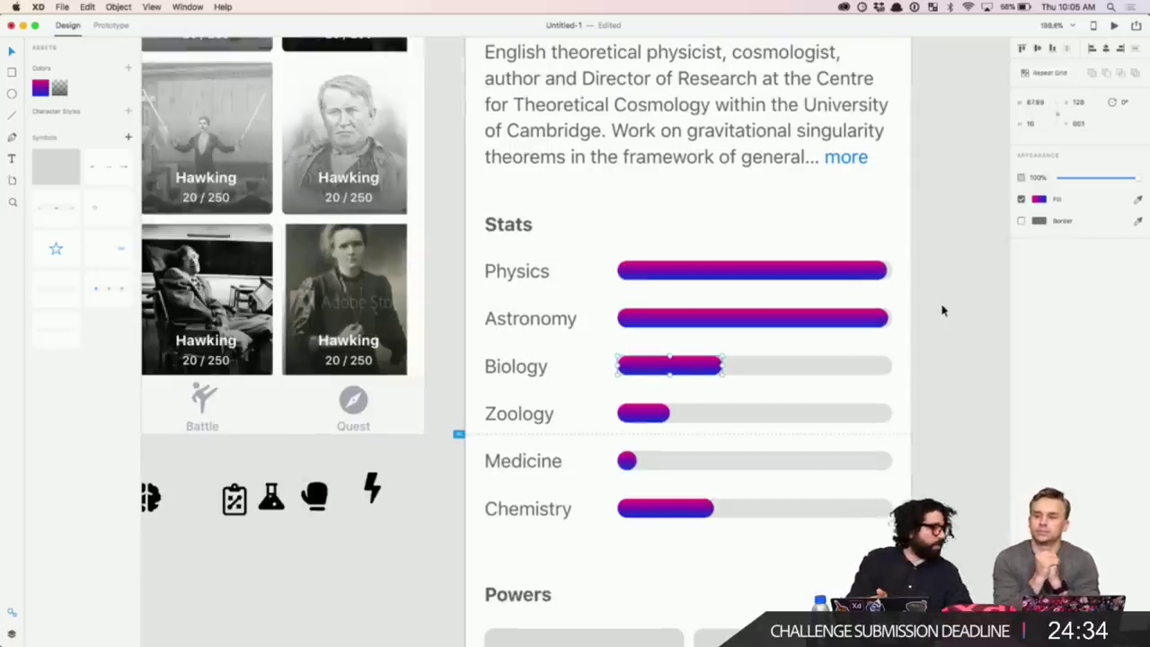
left_click(962, 333)
scroll(961, 333, "down", 3)
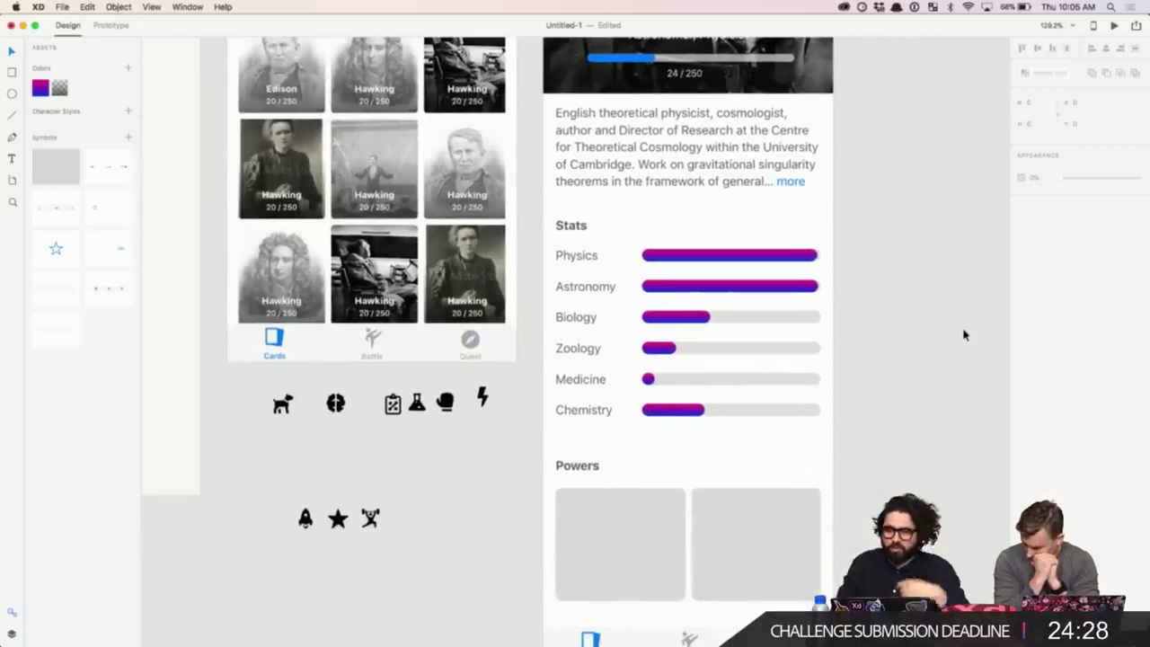
scroll(963, 334, "down", 2)
left_click(673, 495)
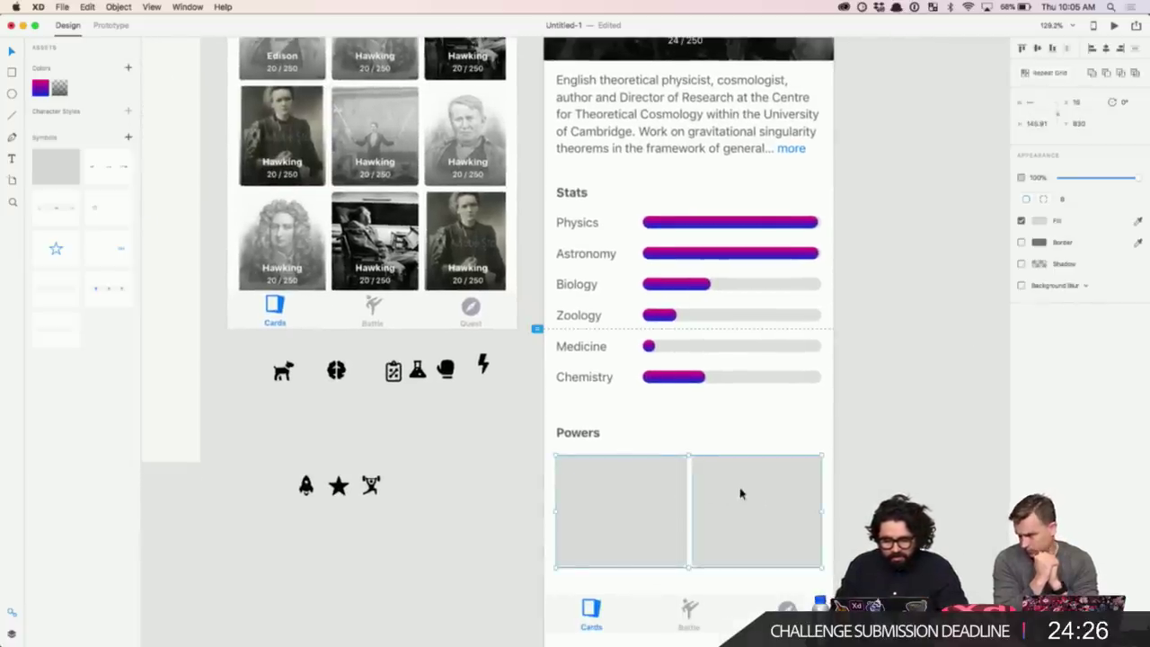
left_click(914, 450)
scroll(706, 475, "right", 2)
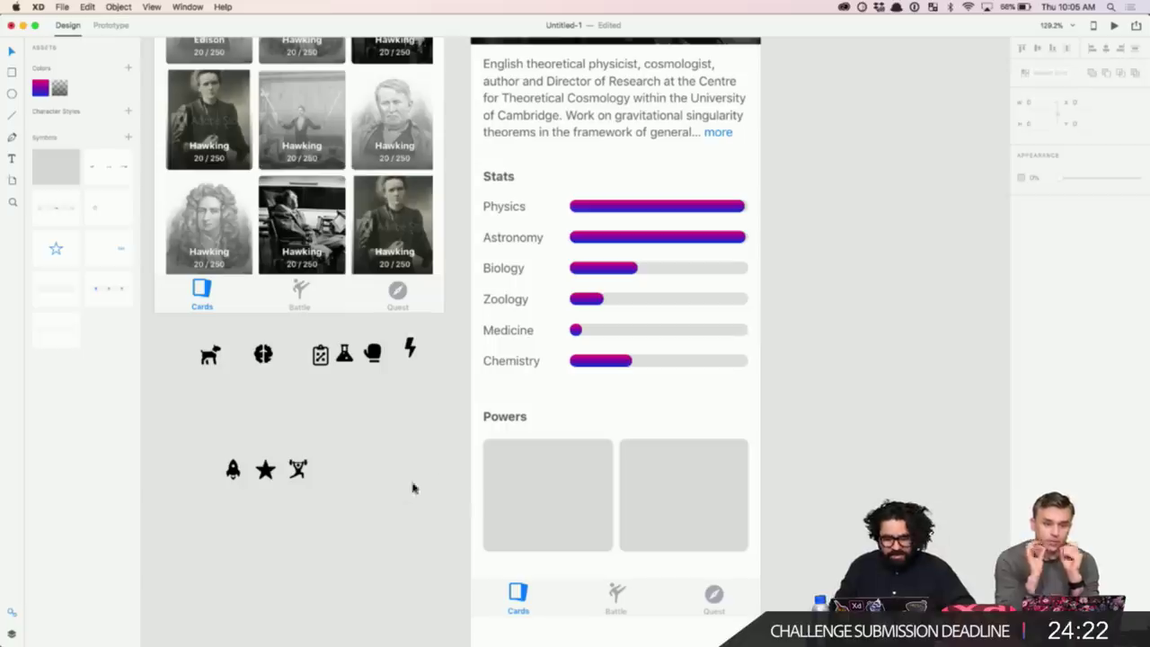
- Move both Powers placeholder cards up 3 px to Y 827, closer to the Powers heading
left_click(745, 508)
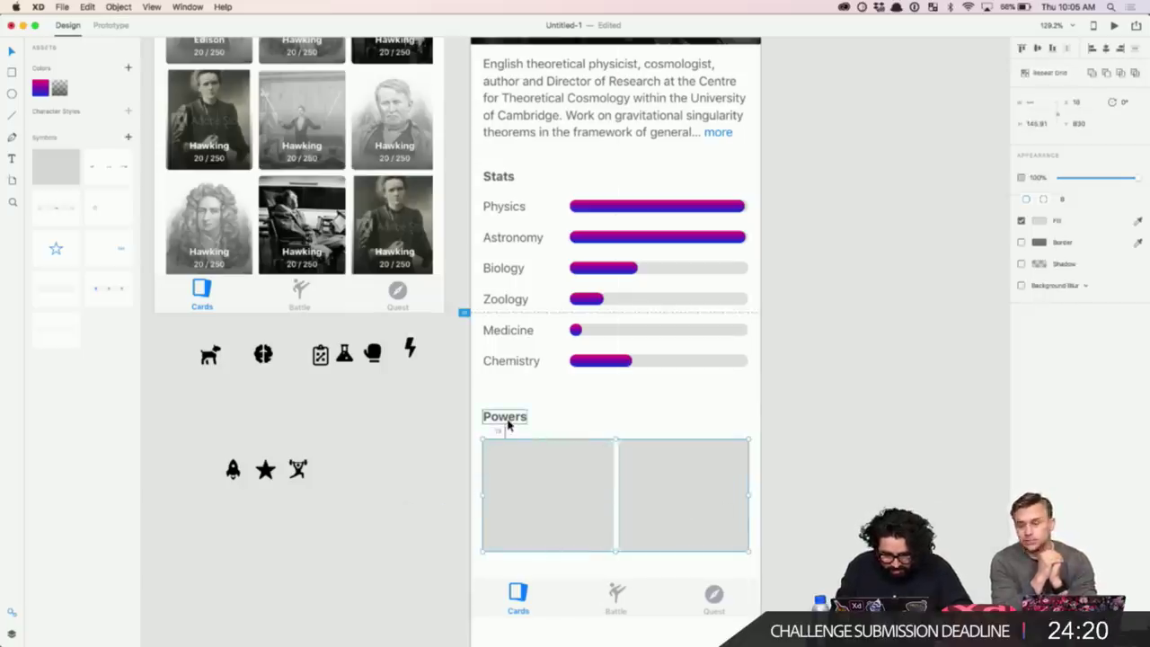
key("Up")
key("Up")
key("Up")
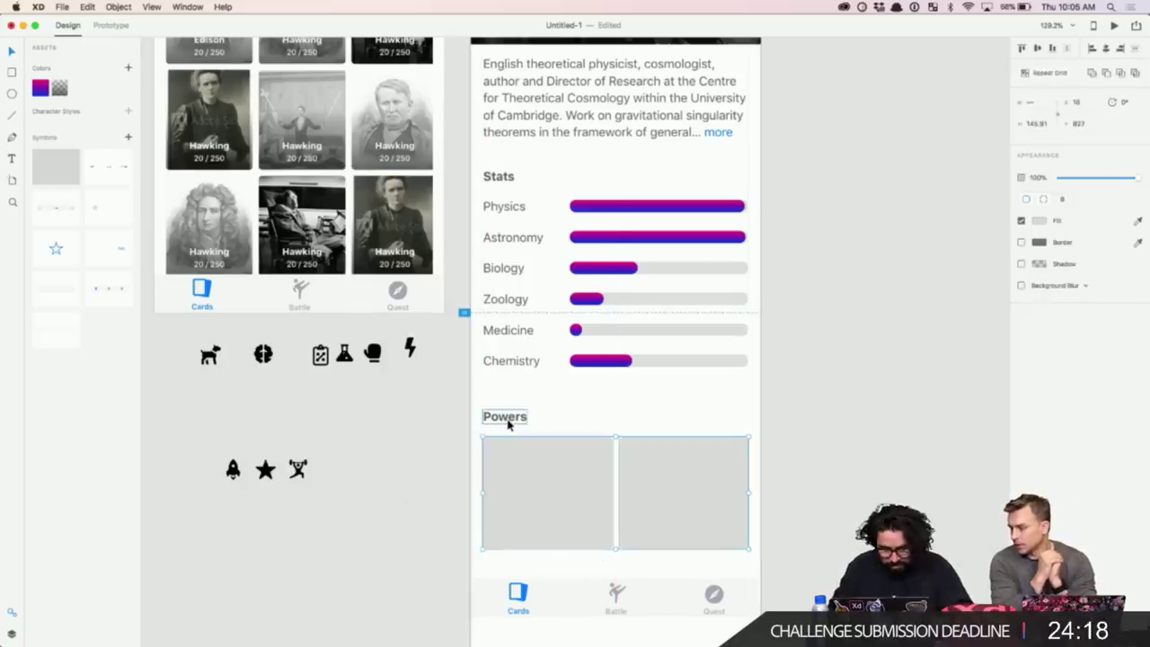
left_click(801, 456)
scroll(802, 455, "down", 3)
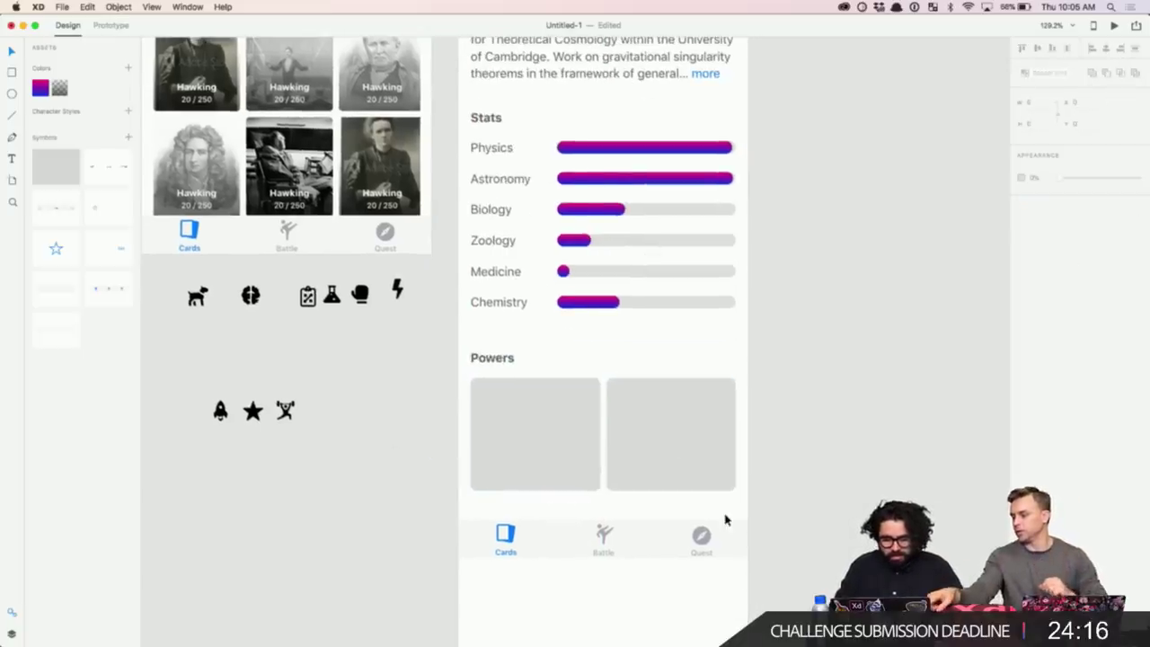
- Try the saved pink-to-blue gradient as the fill of the first Powers placeholder card, and undo it
scroll(726, 519, "down", 5)
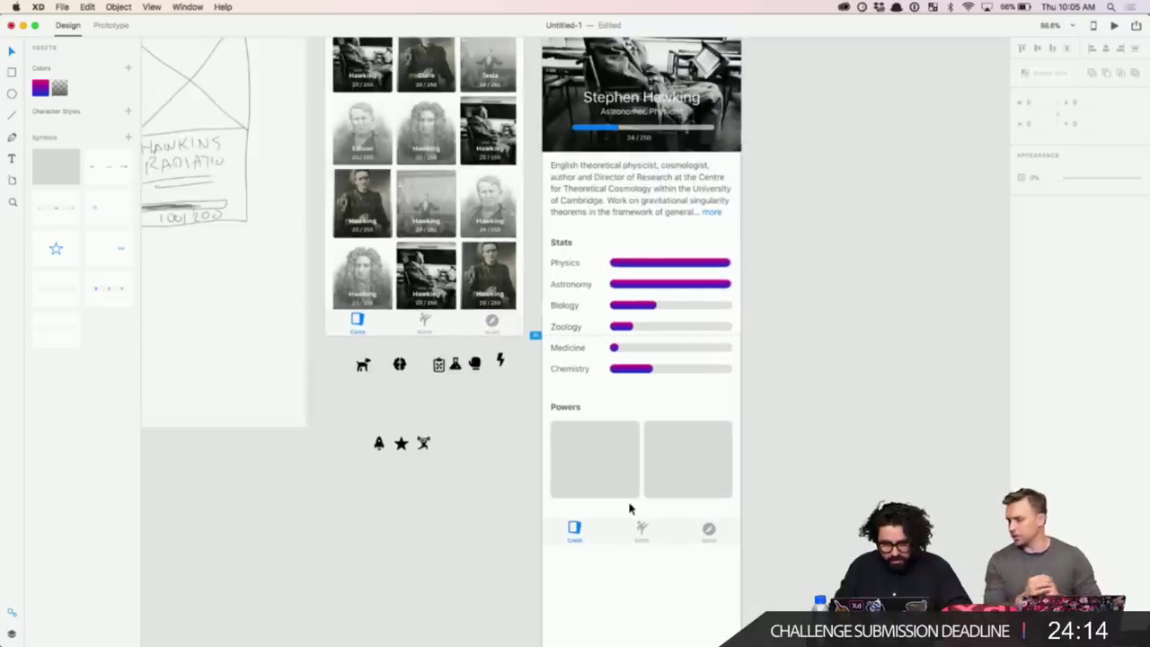
left_click(611, 468)
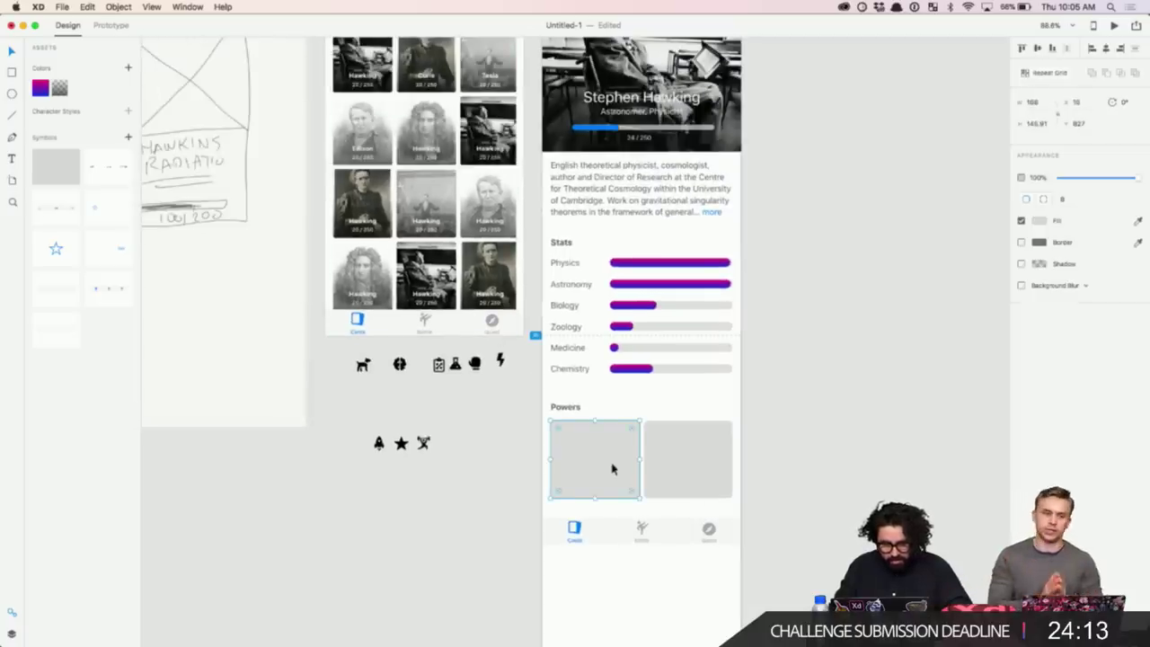
left_click(40, 89)
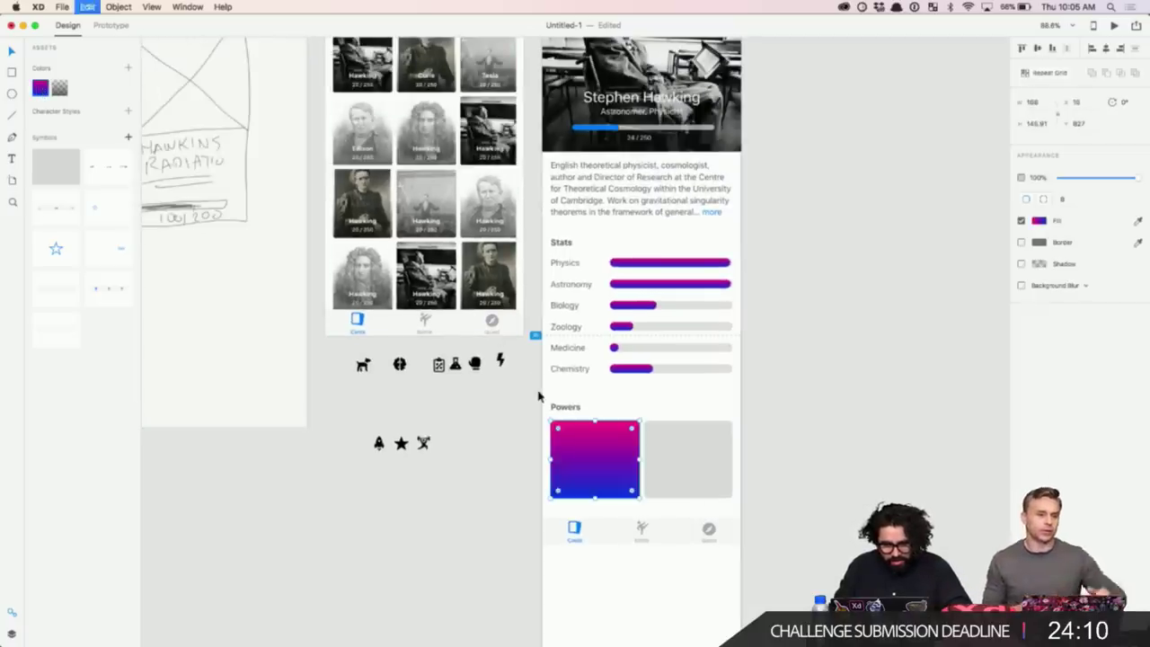
scroll(603, 475, "up", 5)
key("super+z")
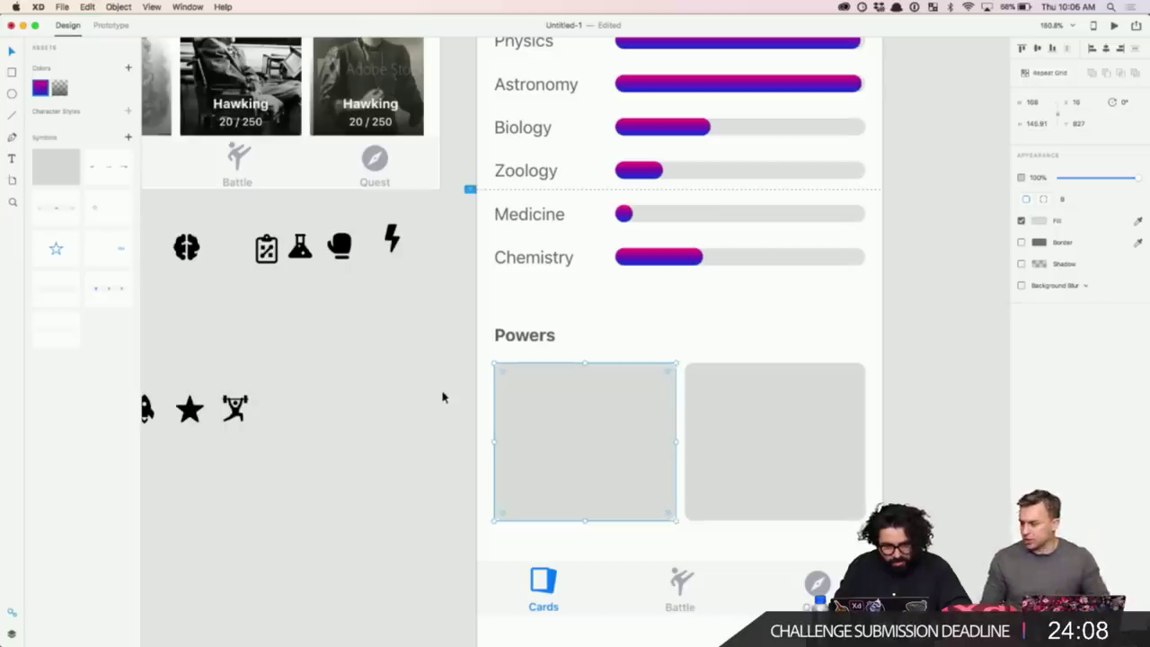
- Edit the saved gradient swatch, changing its end stop to a brighter blue and its start stop to a pinkish red
right_click(40, 89)
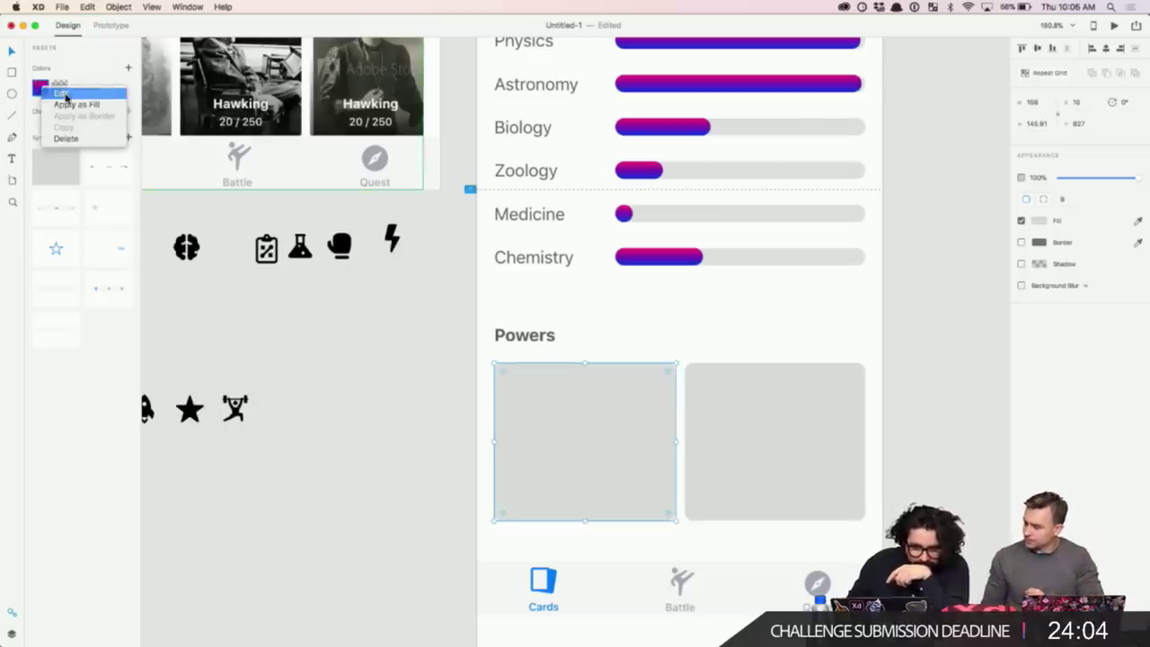
left_click(65, 95)
left_click(185, 49)
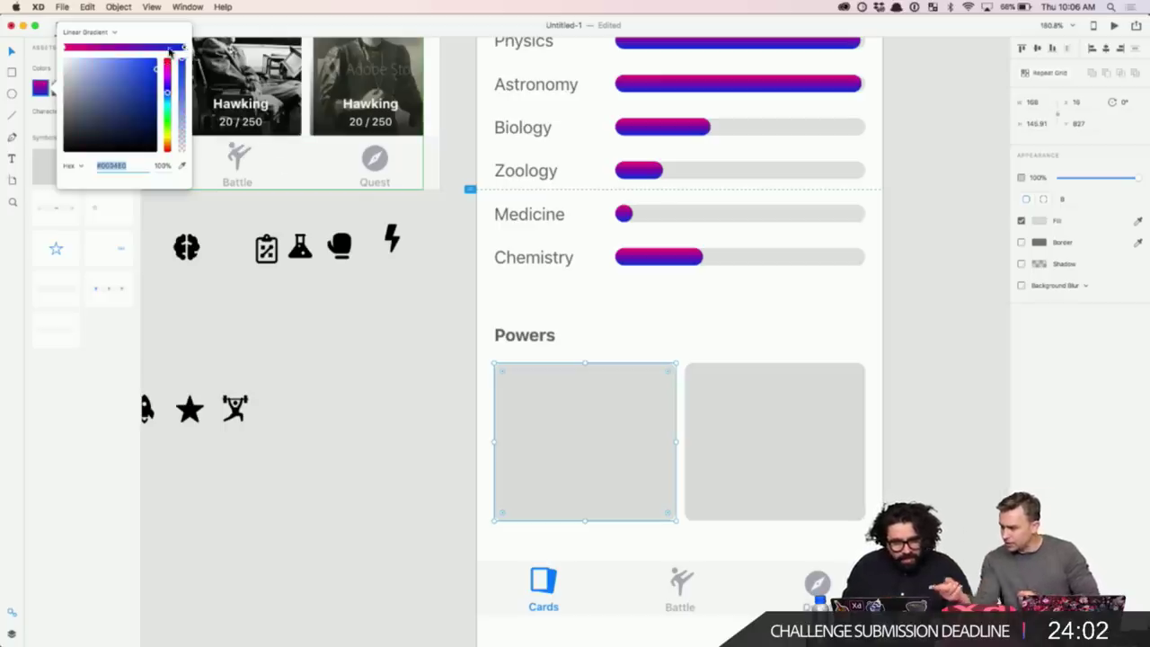
left_click_drag(170, 108, 157, 47)
scroll(594, 253, "up", 5)
left_click(65, 48)
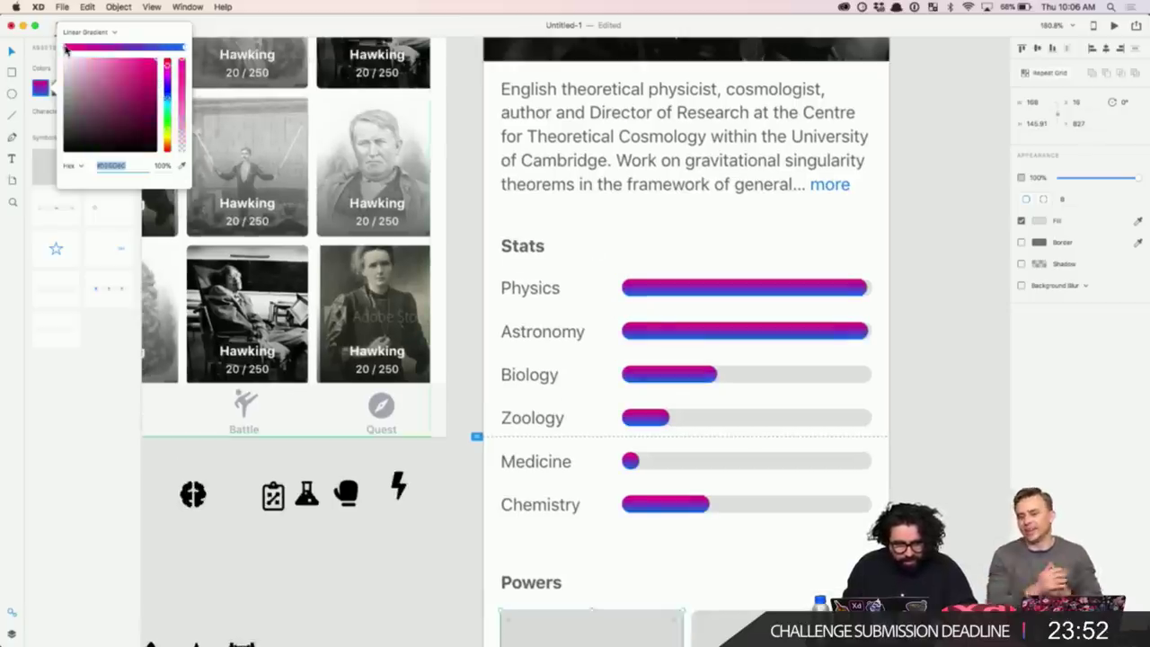
left_click_drag(169, 68, 172, 12)
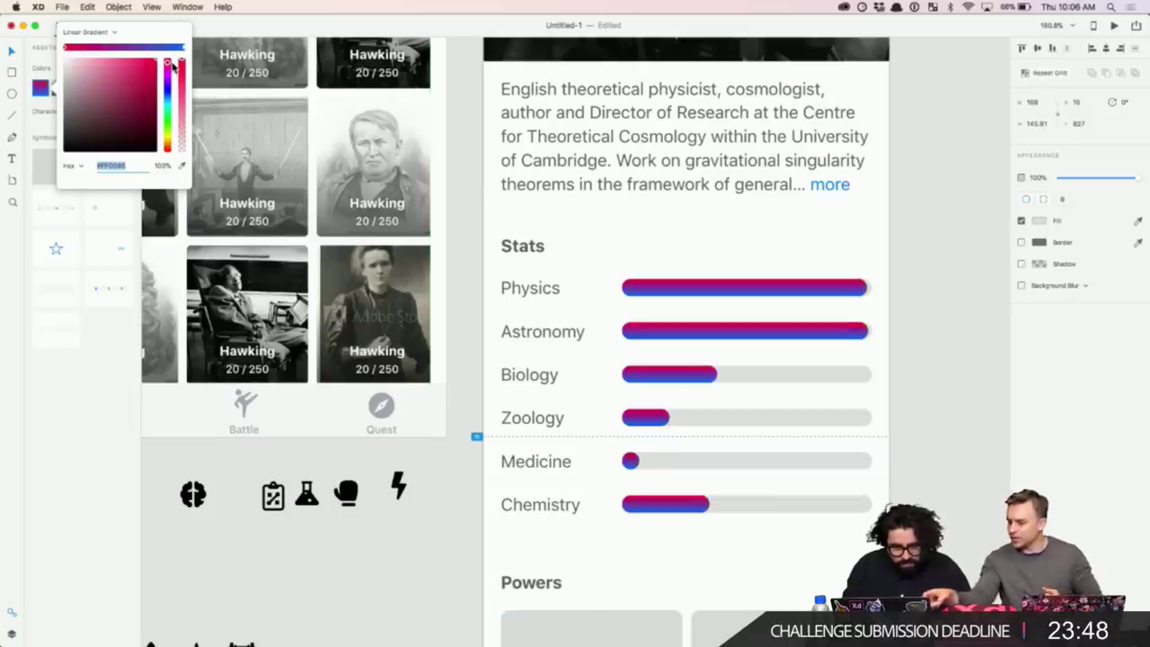
- Switch the gradient swatch to a radial gradient with an orange centre and a pink outer color
left_click(112, 36)
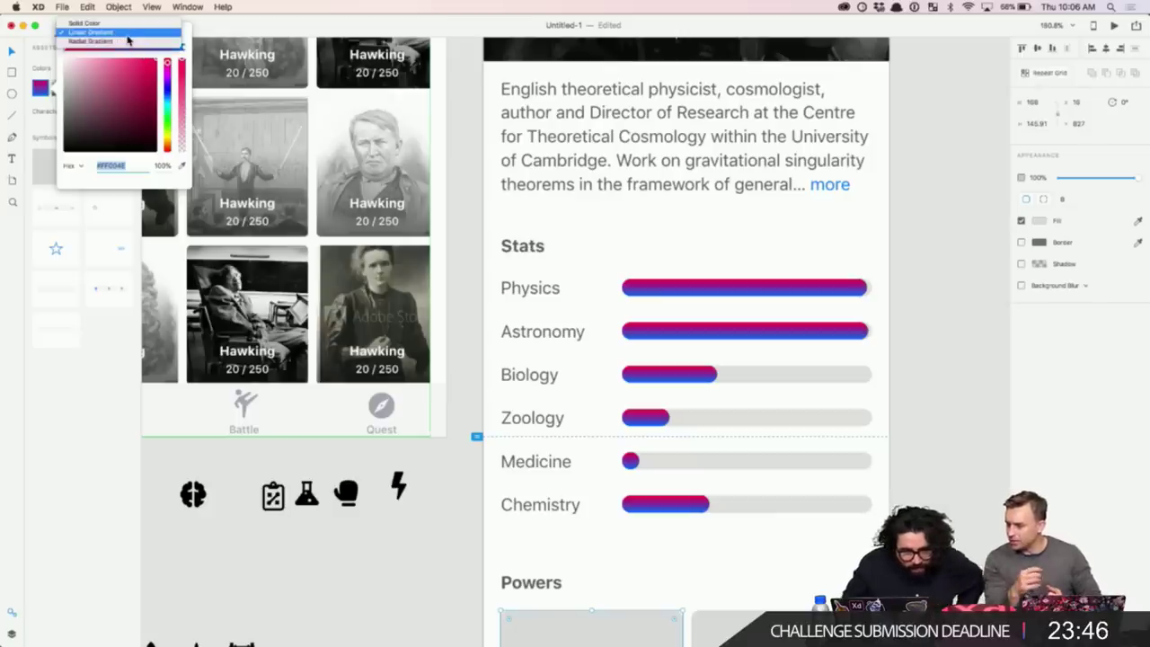
left_click(127, 41)
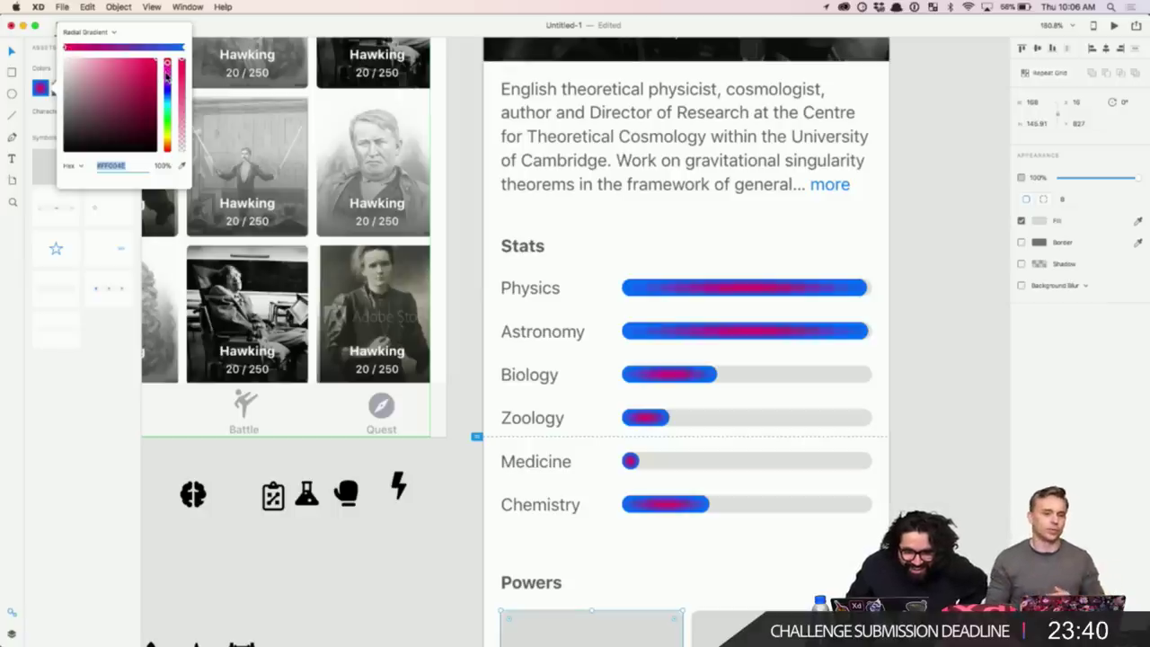
left_click_drag(166, 80, 171, 133)
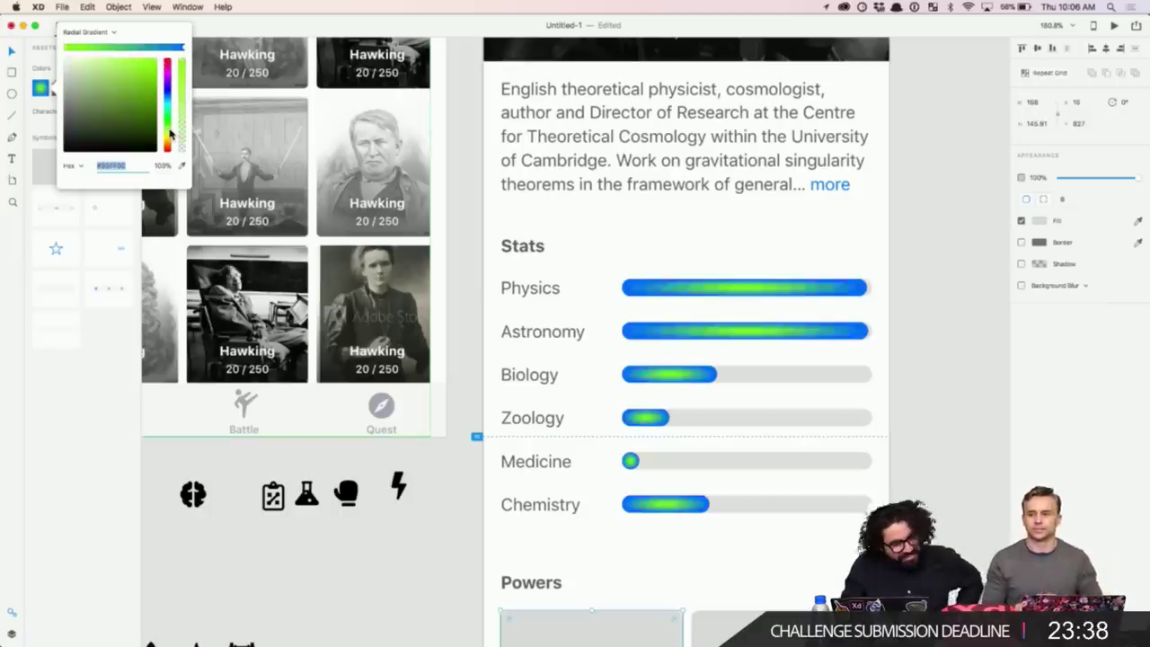
scroll(750, 409, "up", 5)
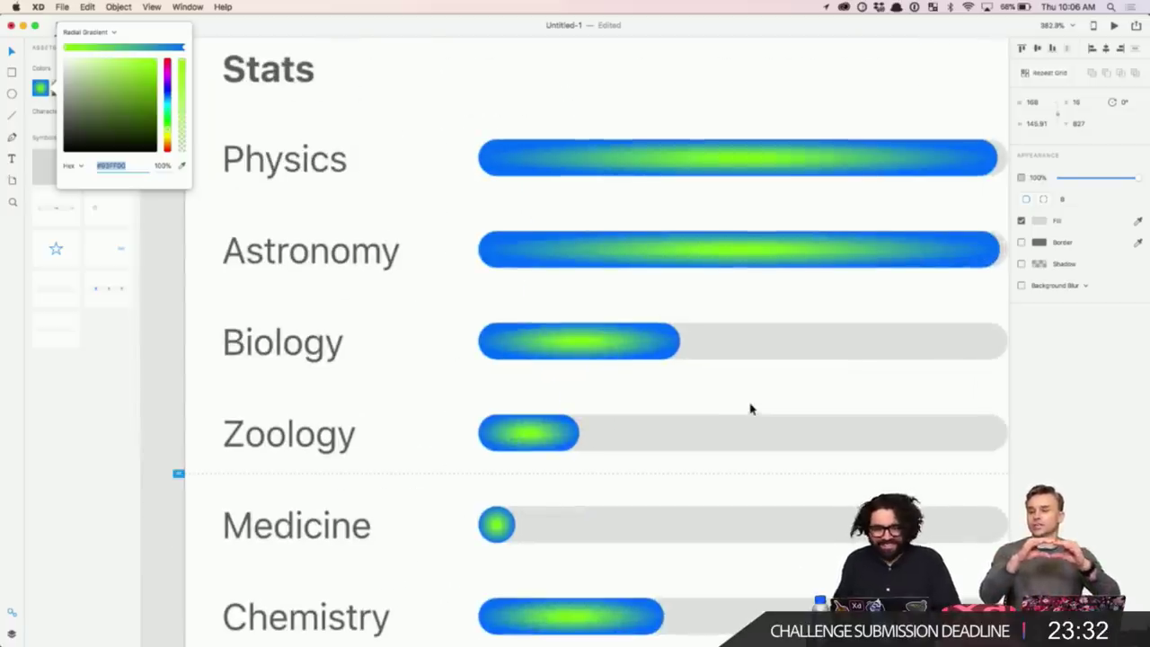
left_click_drag(162, 133, 178, 70)
left_click(184, 52)
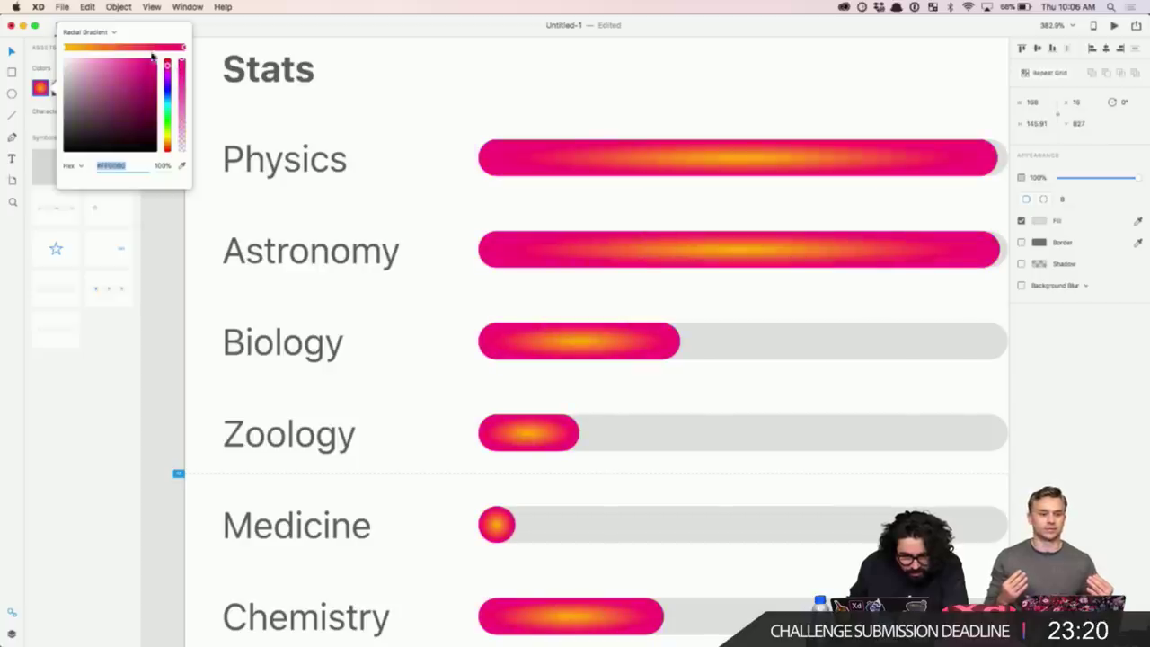
- Recolor the radial gradient's centre to magenta and its outer stop to pinkish red, and close the color editor
left_click(66, 51)
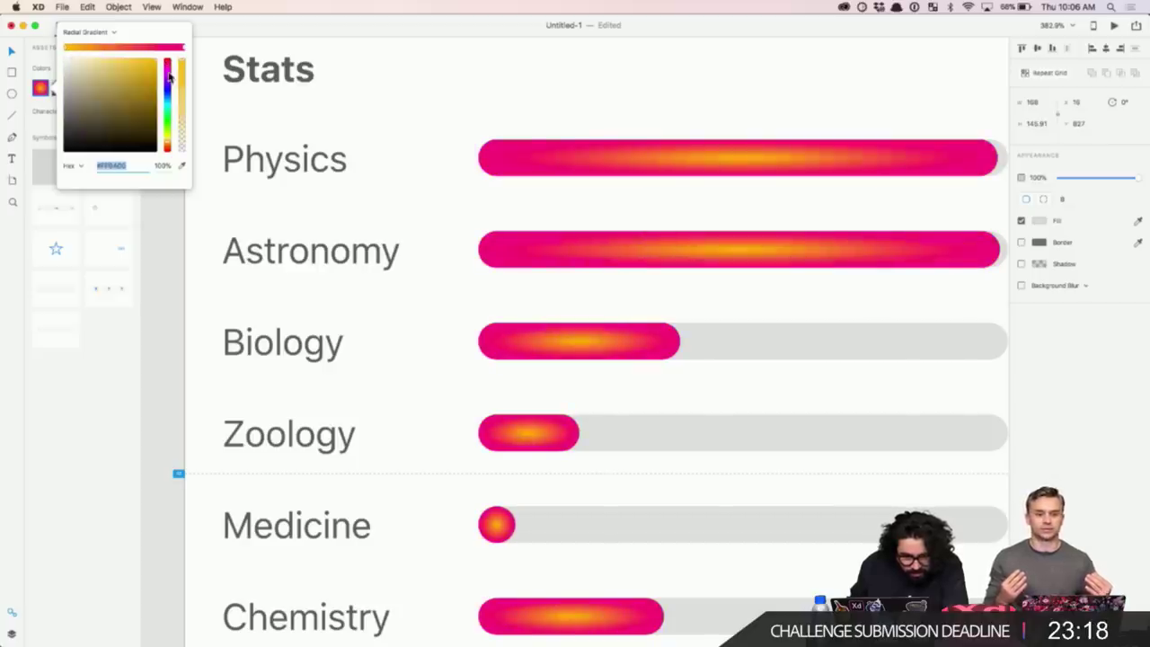
left_click(168, 79)
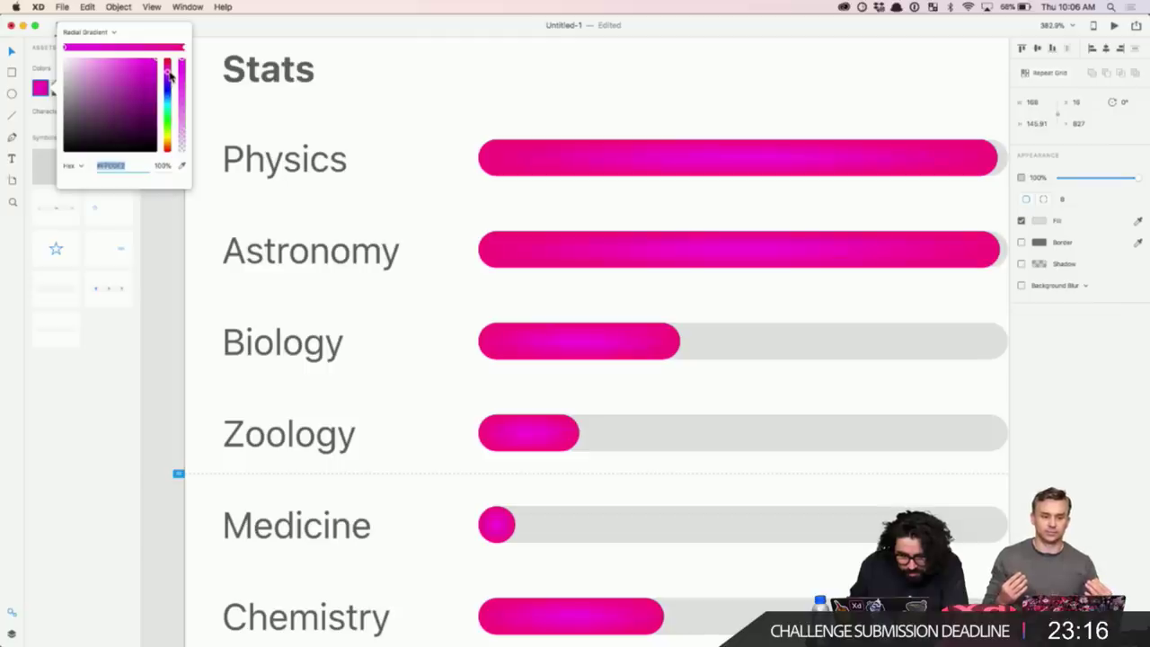
left_click(185, 50)
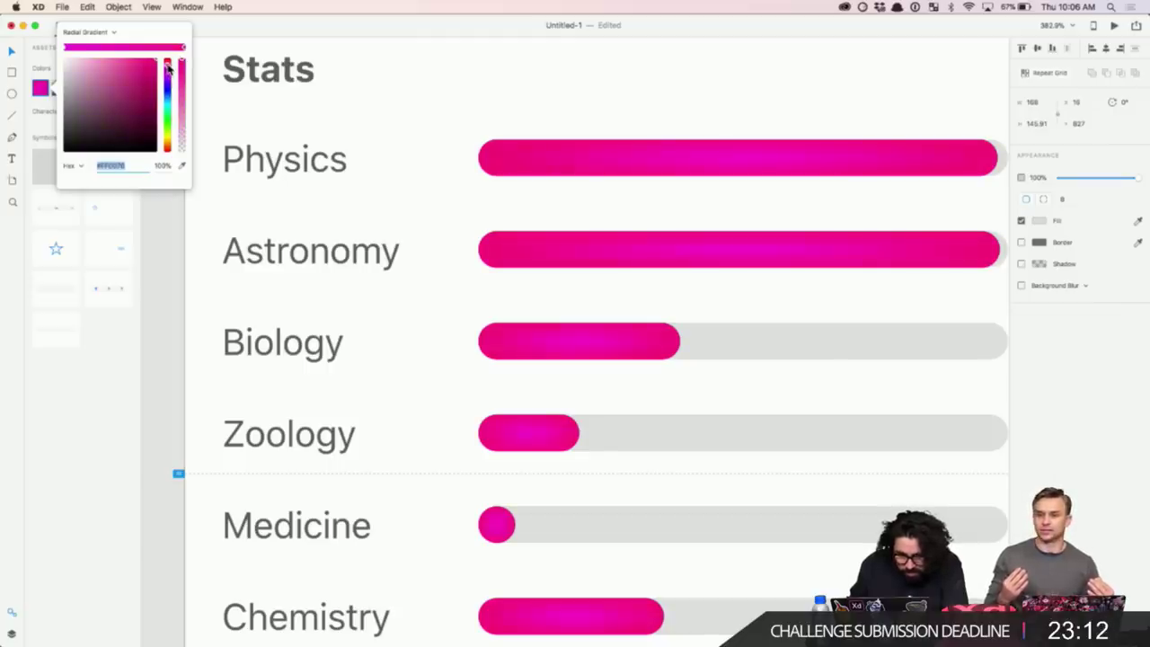
left_click_drag(167, 69, 169, 67)
scroll(642, 287, "down", 5)
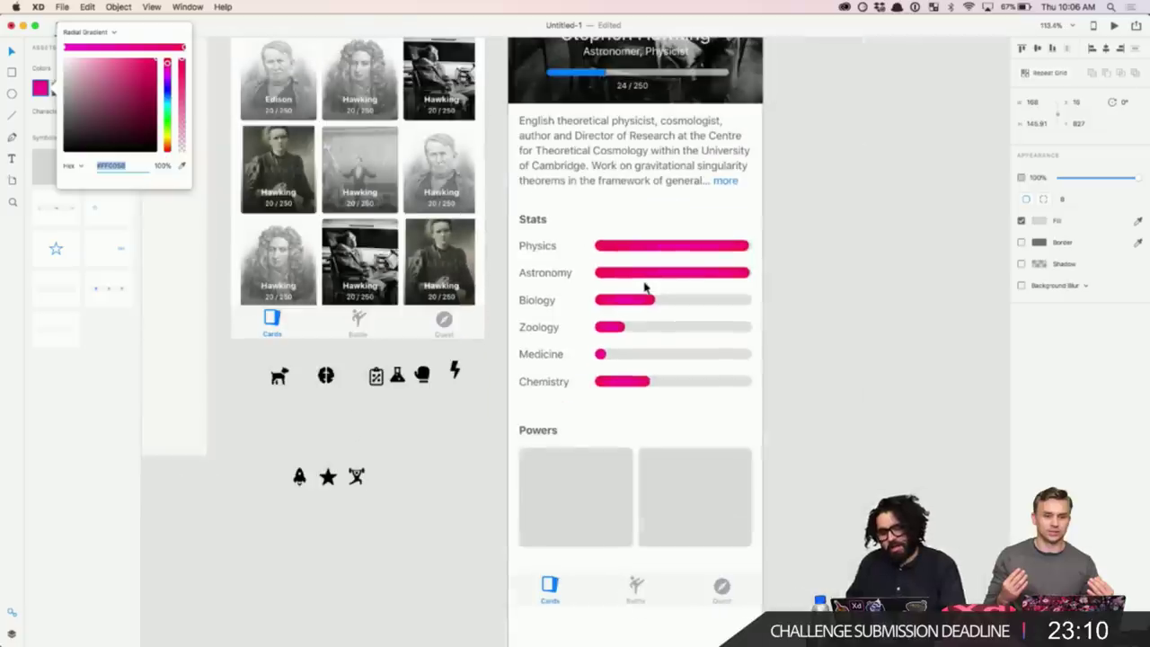
left_click(834, 318)
- Examine the recolored Stats bars and the two Powers placeholder cards in the overall detail screen
left_click(644, 275)
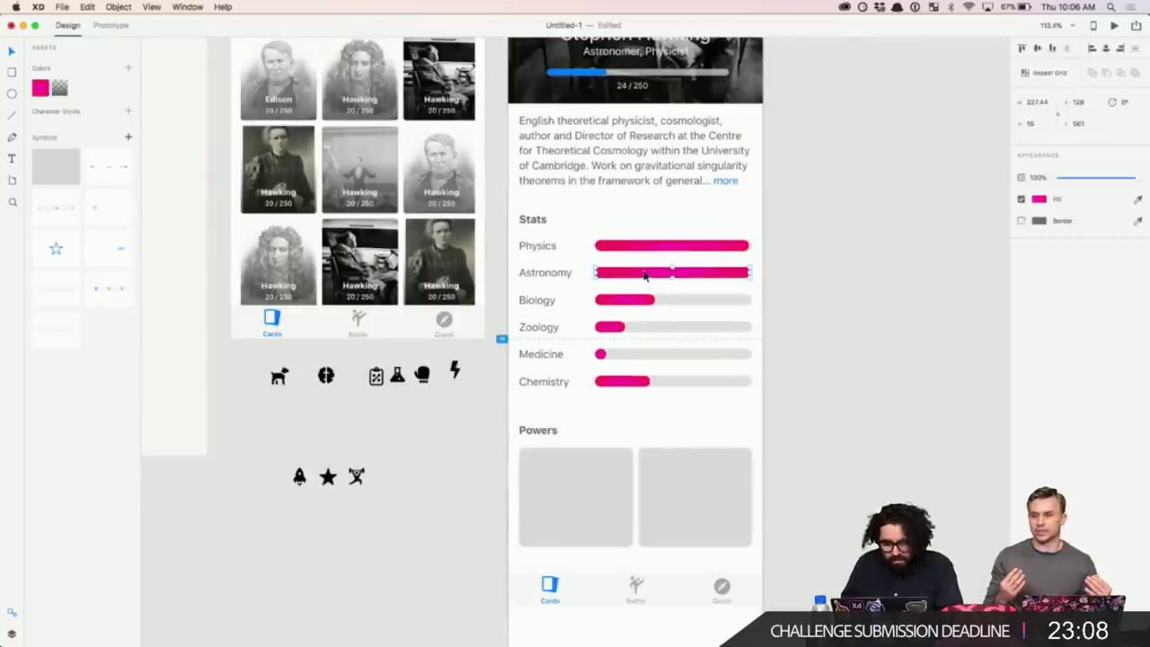
left_click(815, 295)
scroll(815, 295, "down", 3)
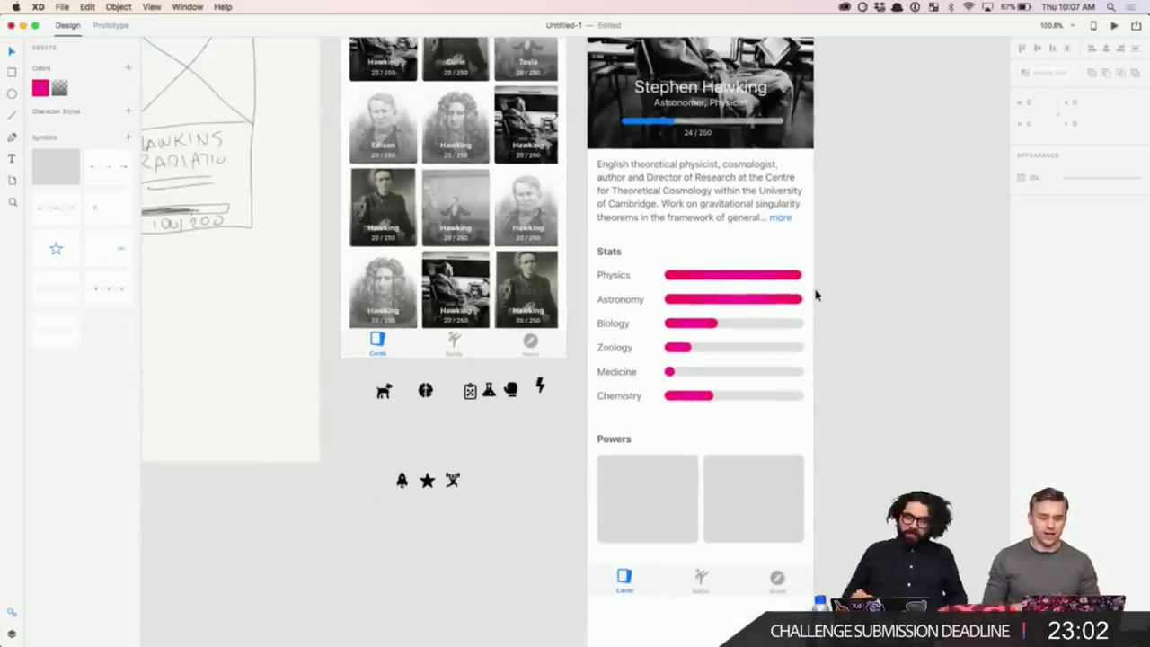
scroll(815, 294, "down", 3)
left_click(710, 454)
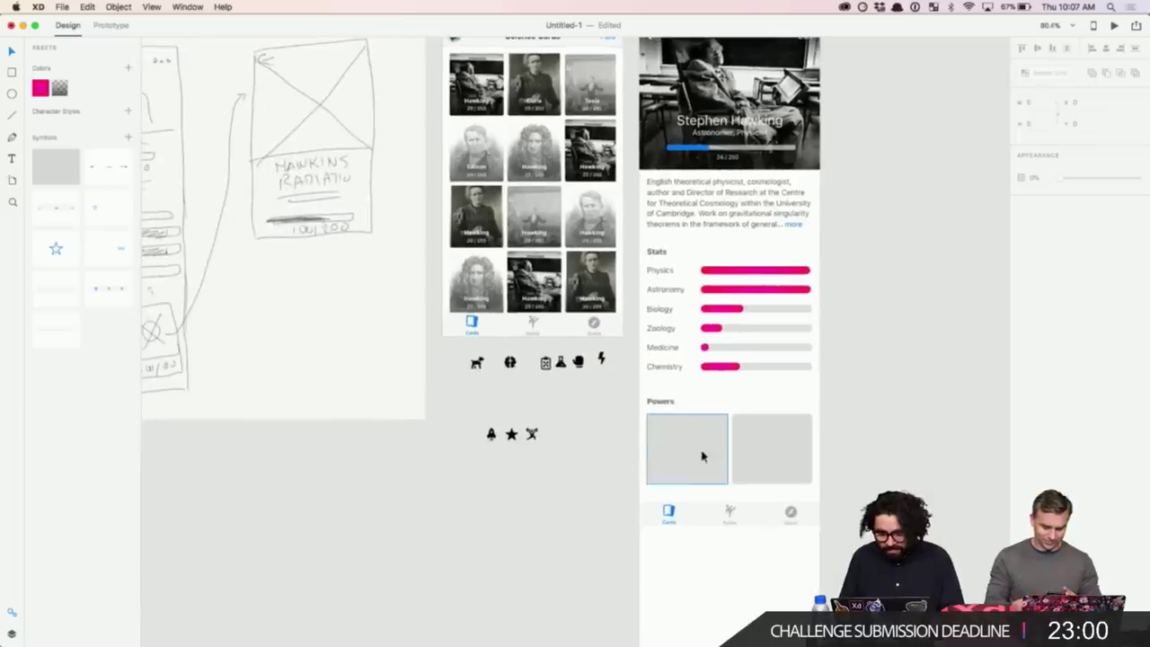
left_click(783, 449, "shift")
scroll(783, 449, "right", 3)
scroll(783, 449, "up", 2)
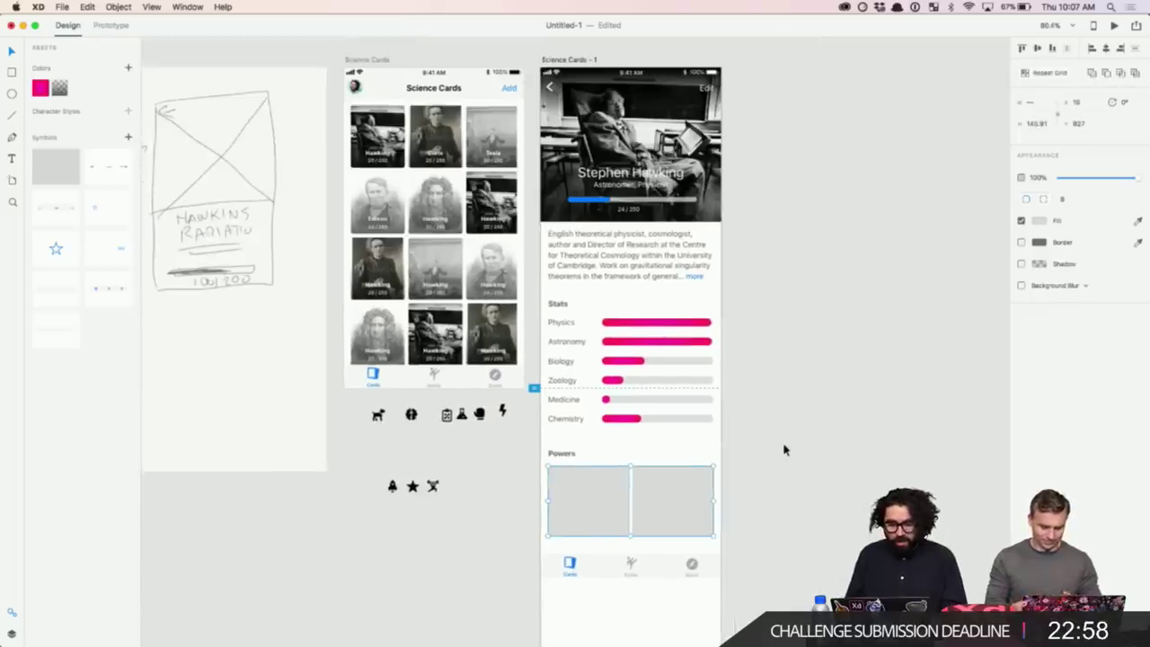
scroll(783, 449, "up", 3)
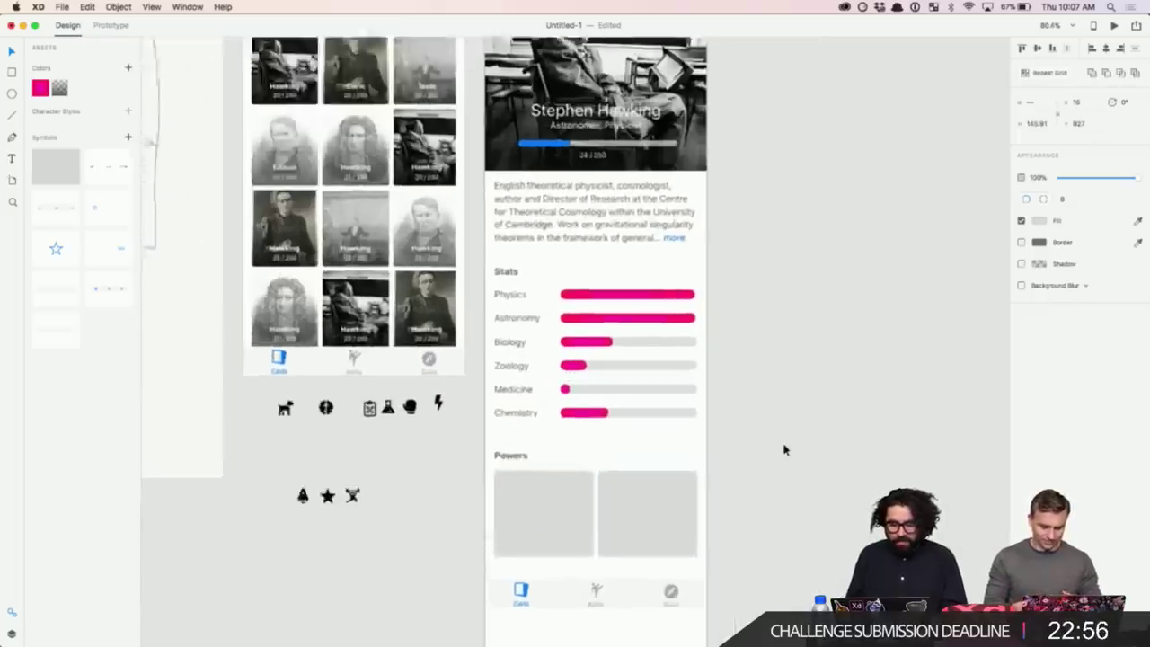
scroll(783, 449, "down", 2)
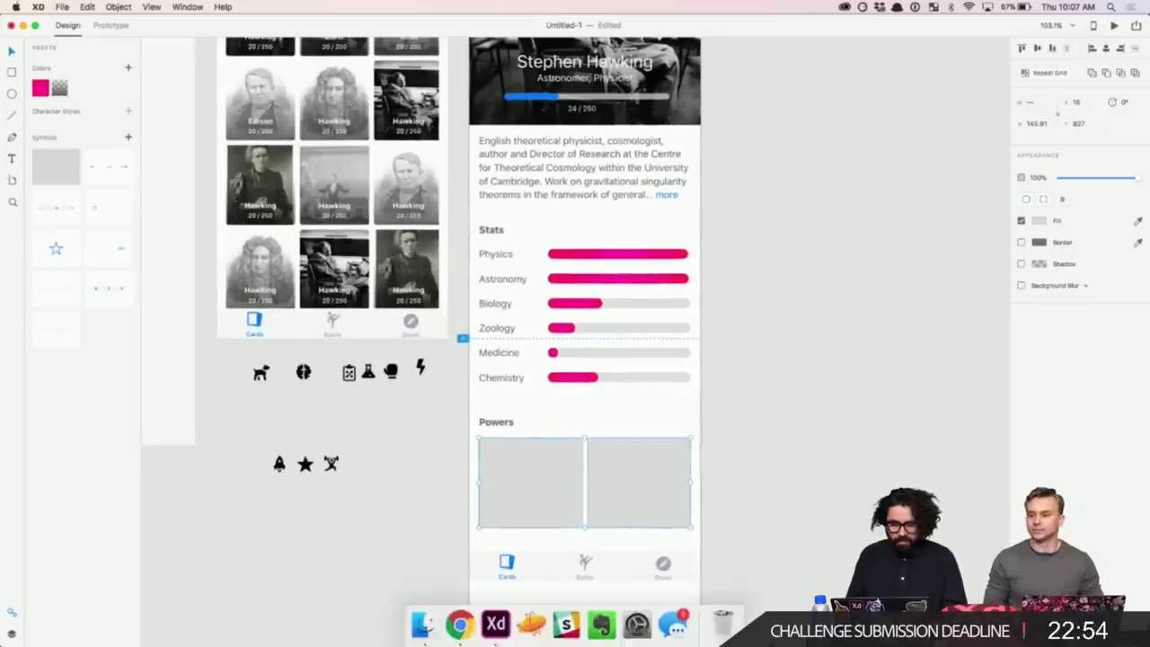
scroll(800, 302, "up", 3)
scroll(773, 343, "down", 1)
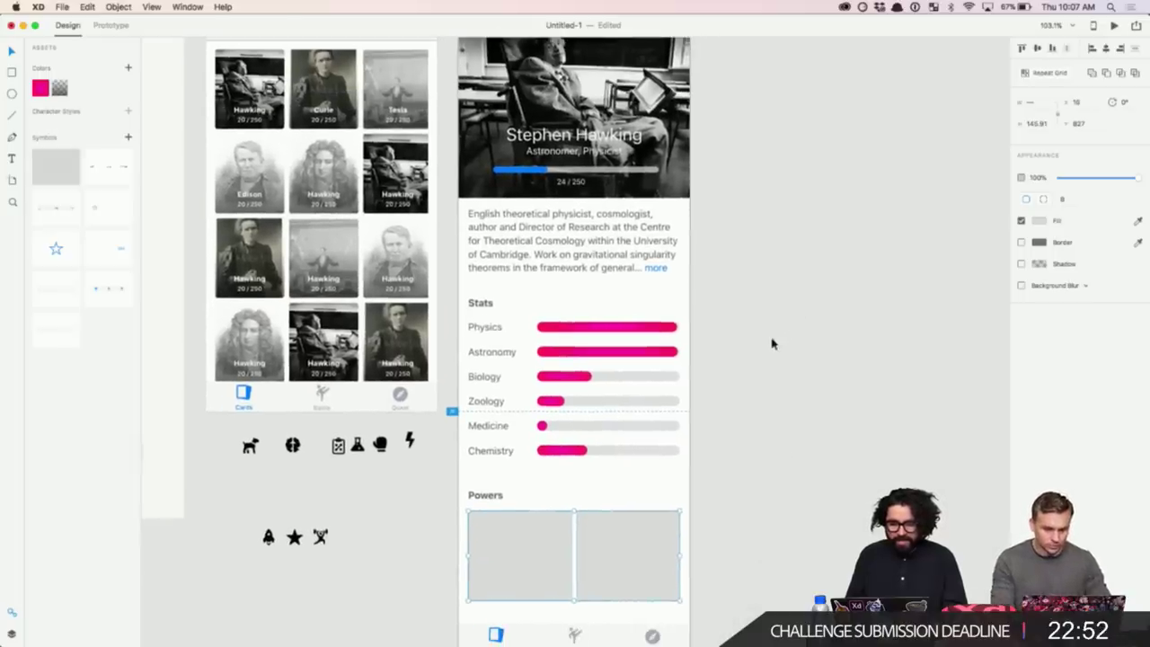
left_click(768, 384)
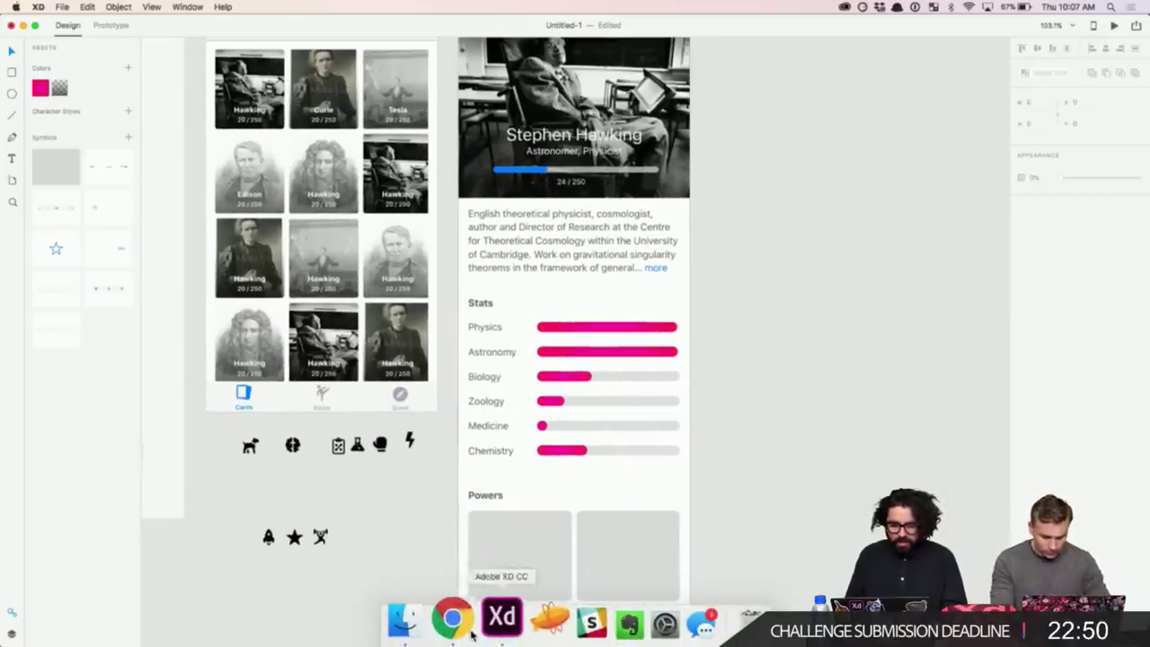
- Switch to the Science Battle App document in Chrome and correct "Hawkin Radiation" to "Hawking Radiation" in the power heading
left_click(460, 628)
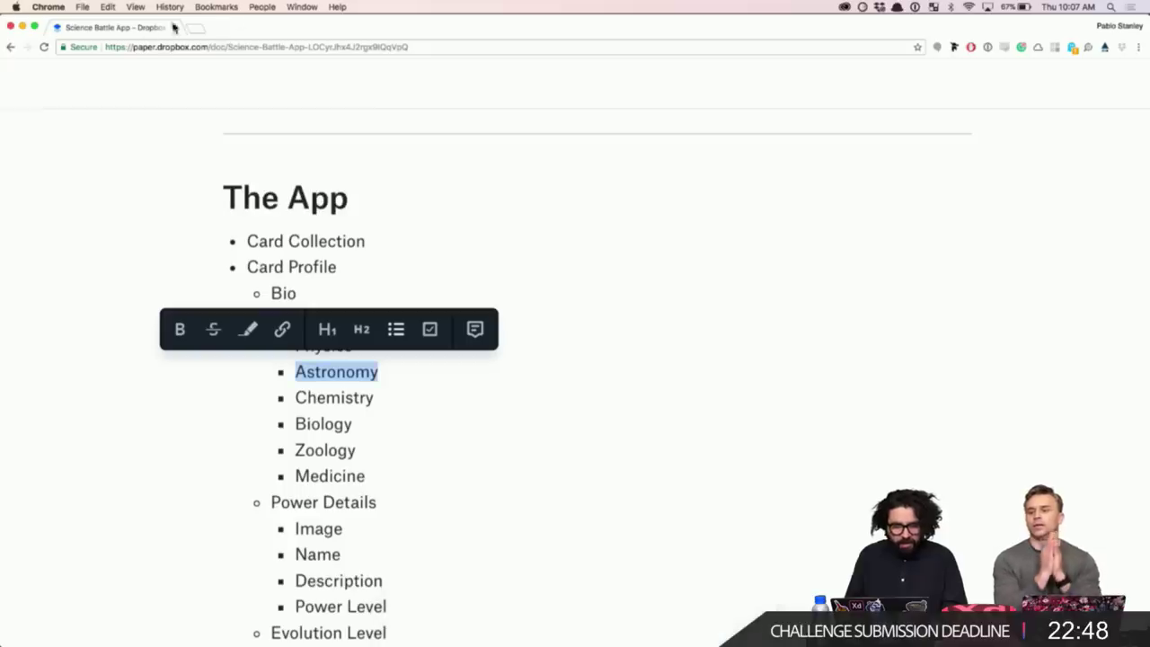
left_click(219, 500)
scroll(245, 512, "down", 6)
scroll(246, 512, "down", 8)
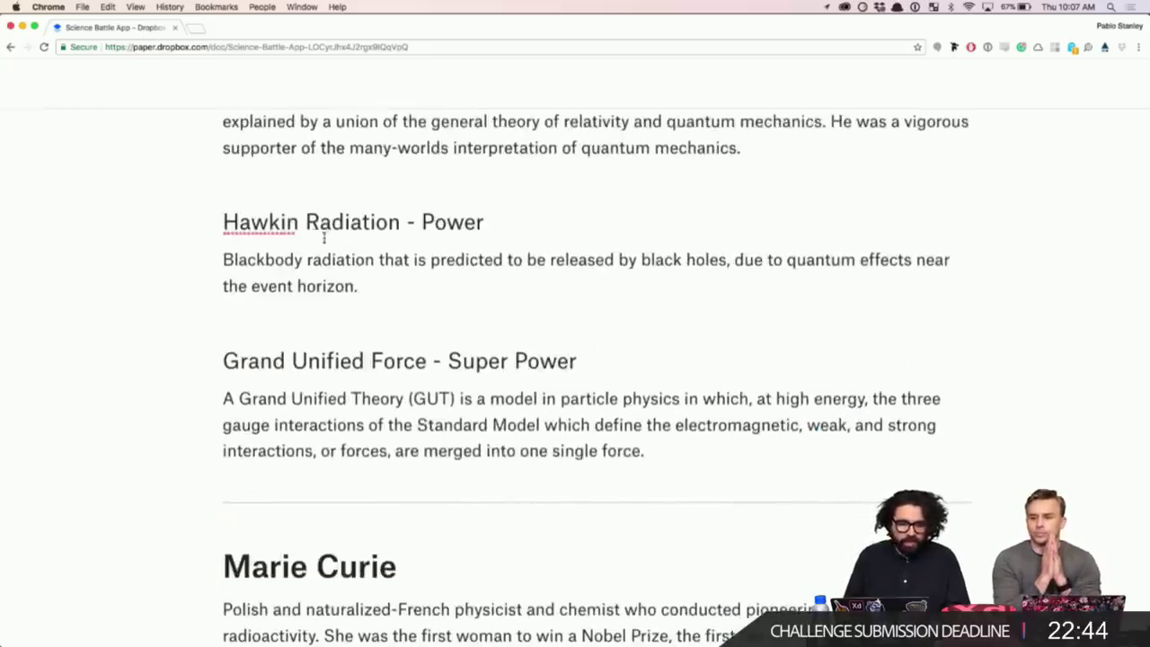
left_click(299, 222)
type("g")
- Review the headings and descriptions of the Hawking Radiation power and the Grand Unified Force super power
left_click(363, 360)
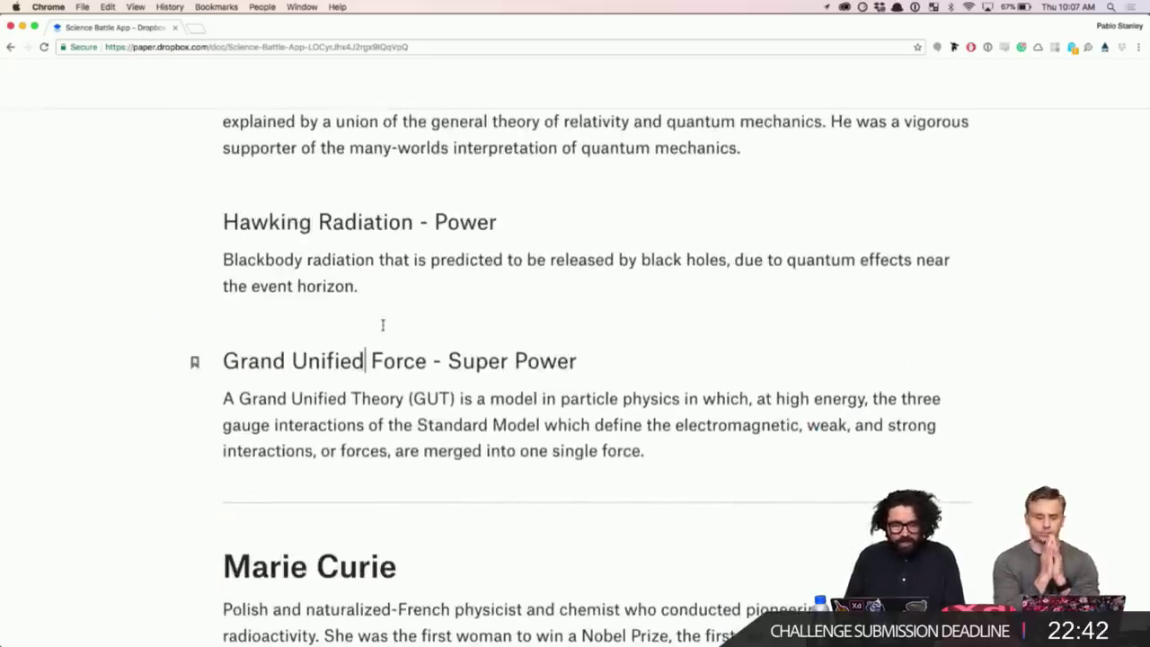
left_click_drag(383, 285, 196, 262)
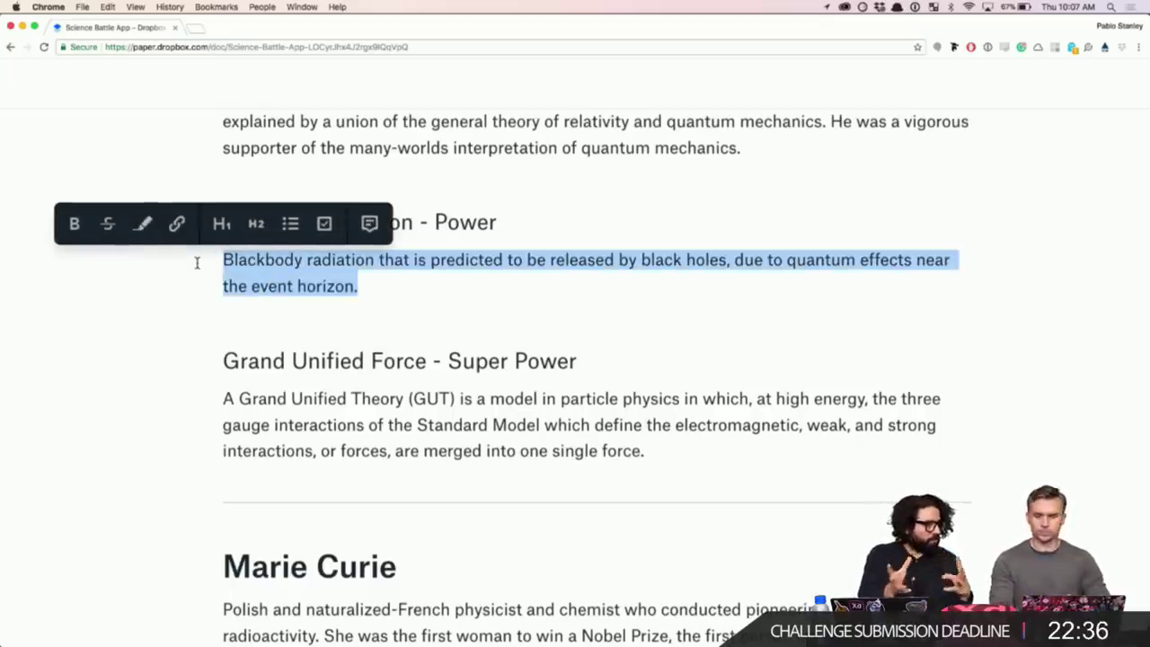
left_click(576, 339)
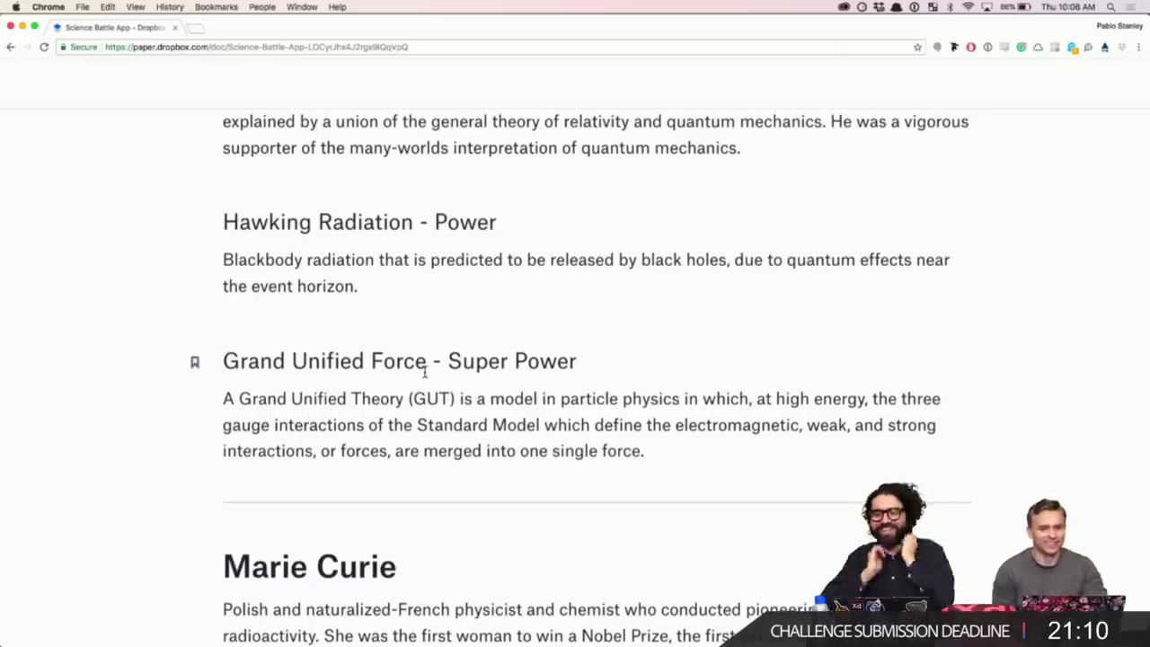
key("Down")
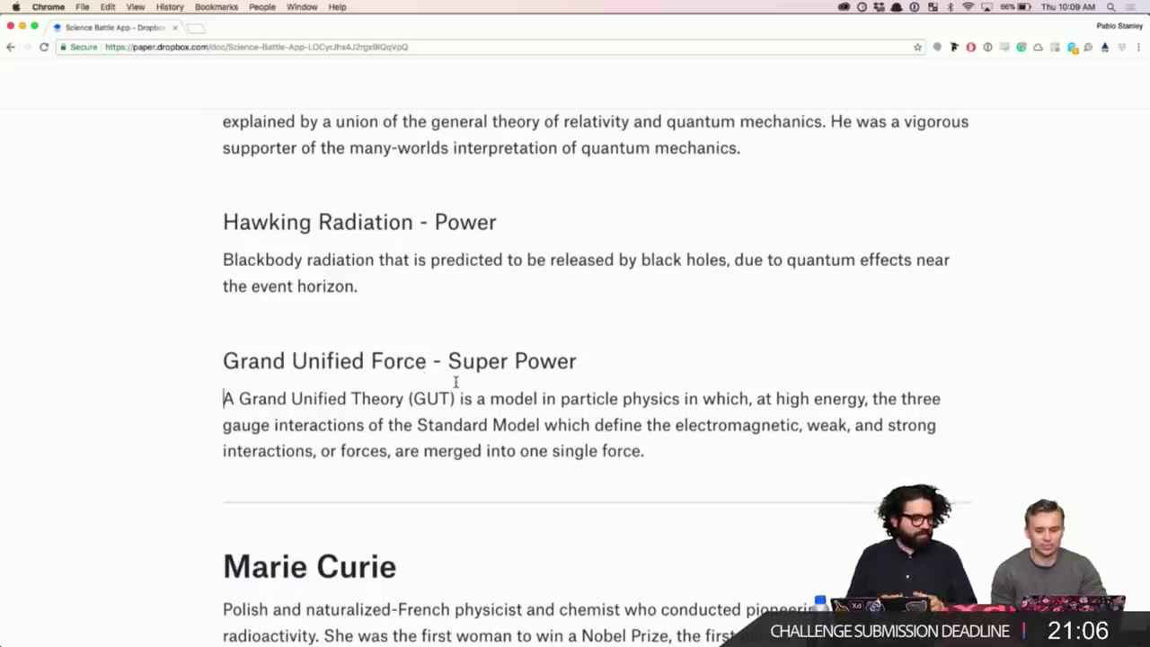
left_click(354, 200)
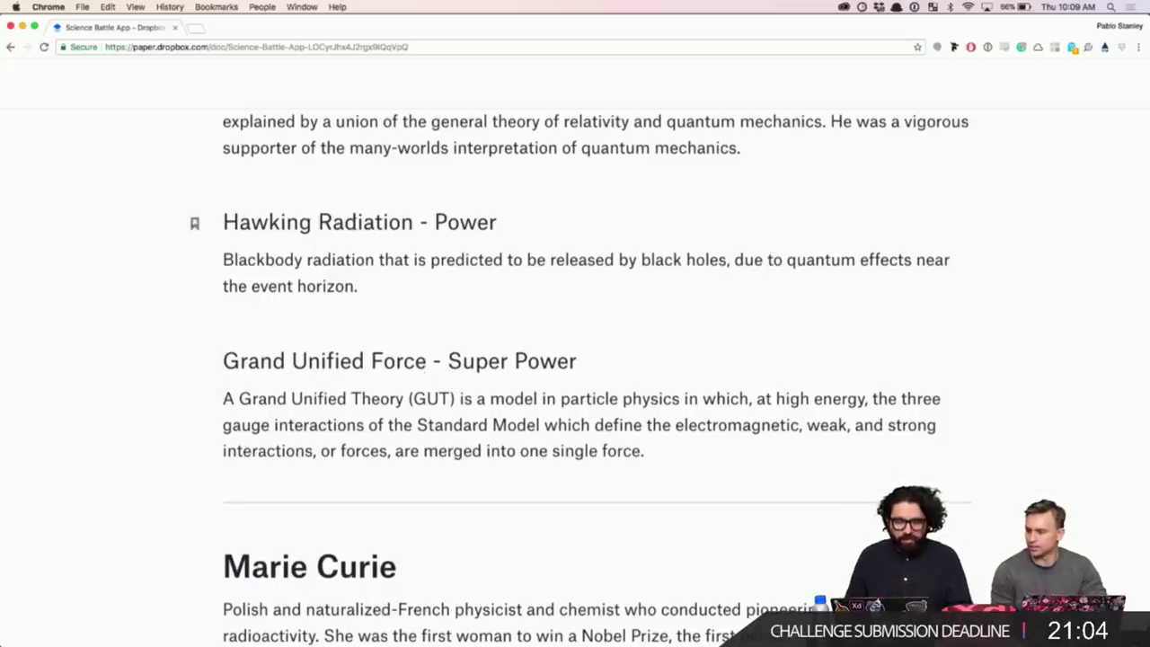
triple_click(353, 228)
- Highlight and reread the Grand Unified Force super power heading and the description below it
double_click(369, 361)
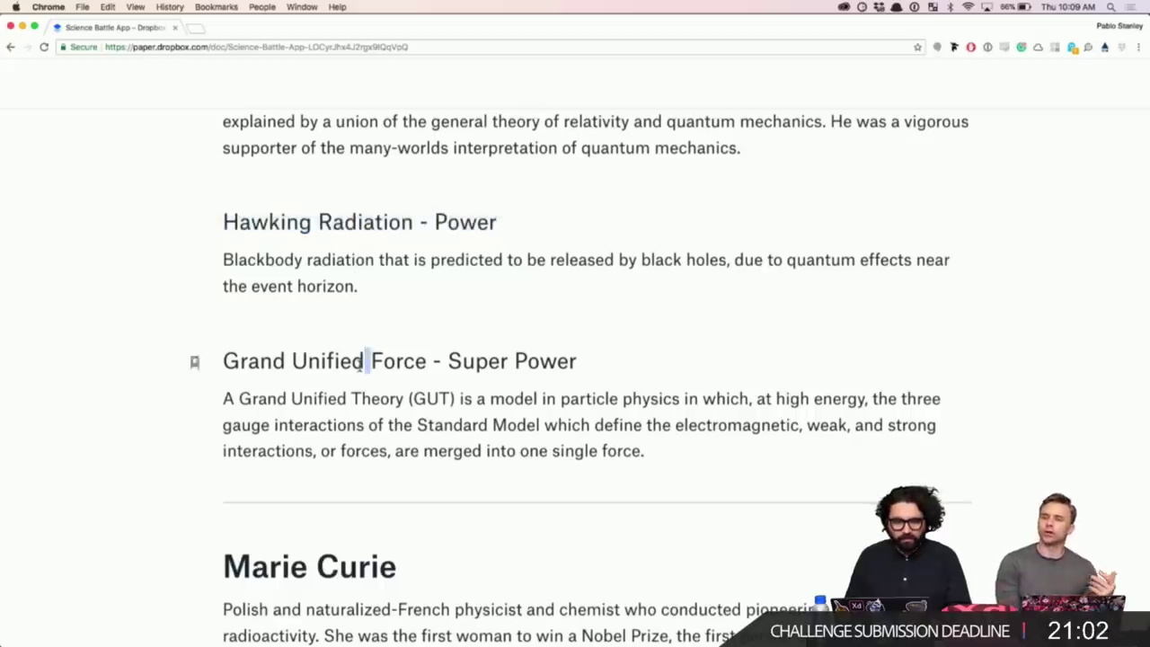
triple_click(389, 360)
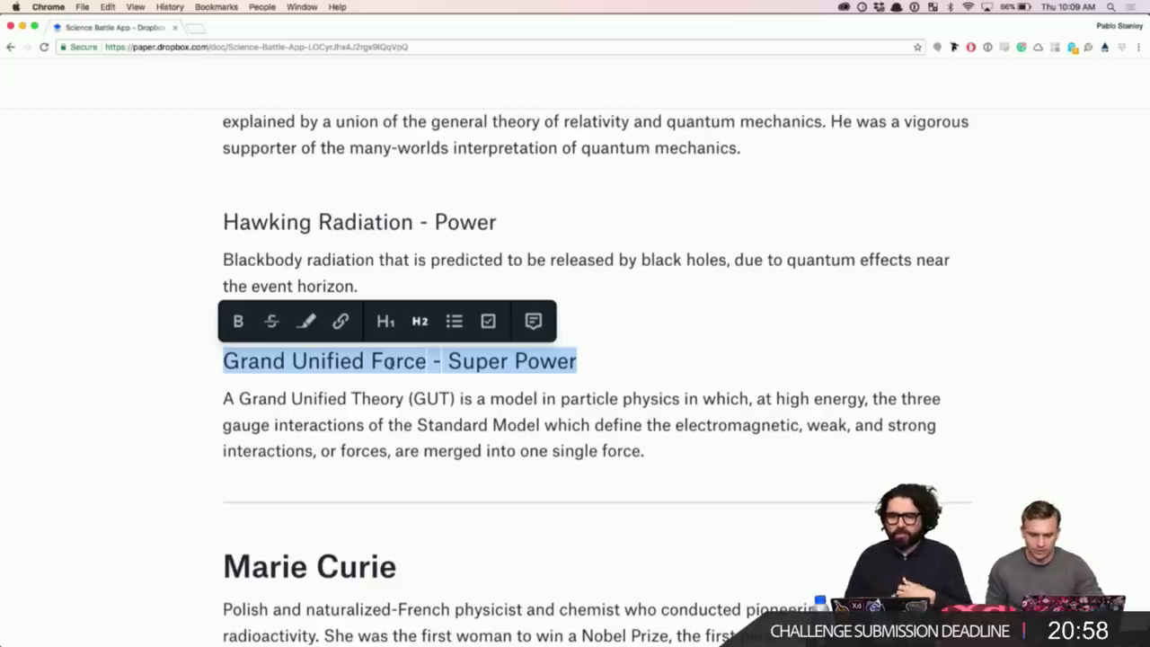
left_click(371, 372)
left_click(371, 358)
double_click(372, 360)
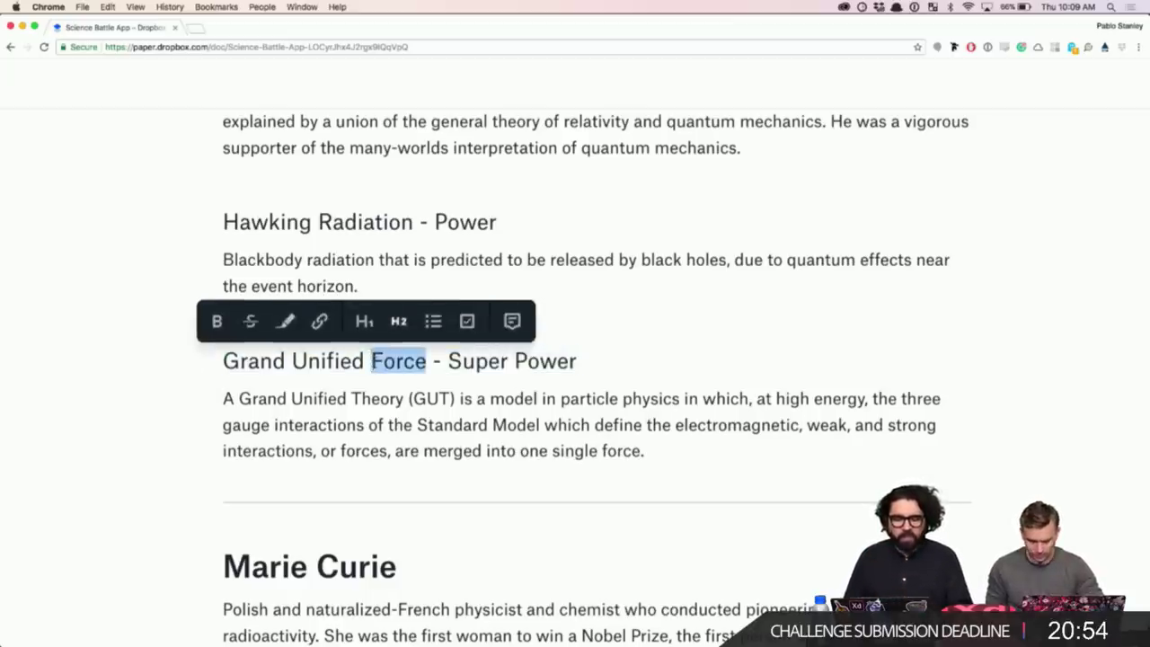
double_click(374, 361)
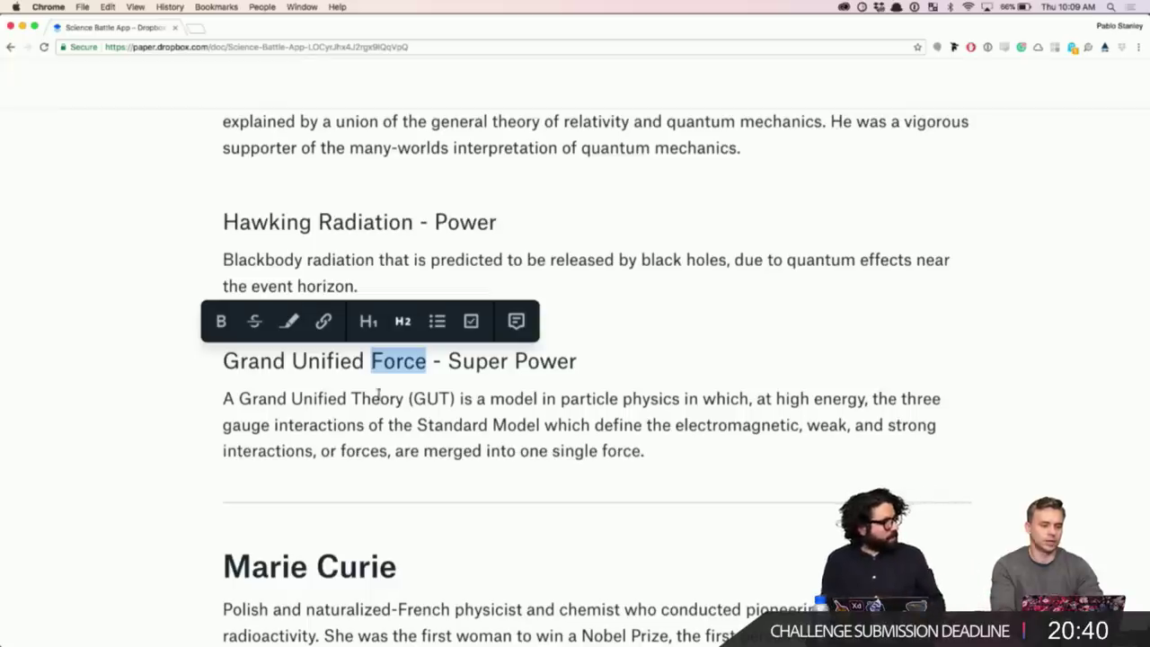
left_click(642, 424)
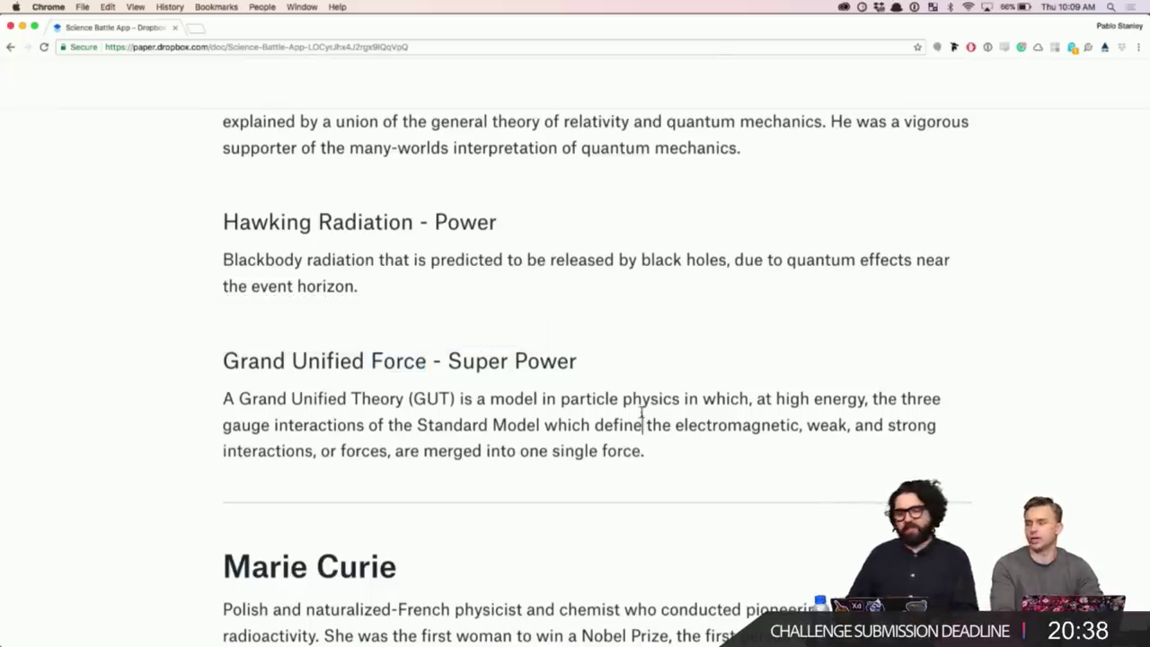
- Switch to Adobe XD and shorten the Stephen Hawking detail artboard to a height of 1070
mouse_move(661, 634)
key("super+Tab")
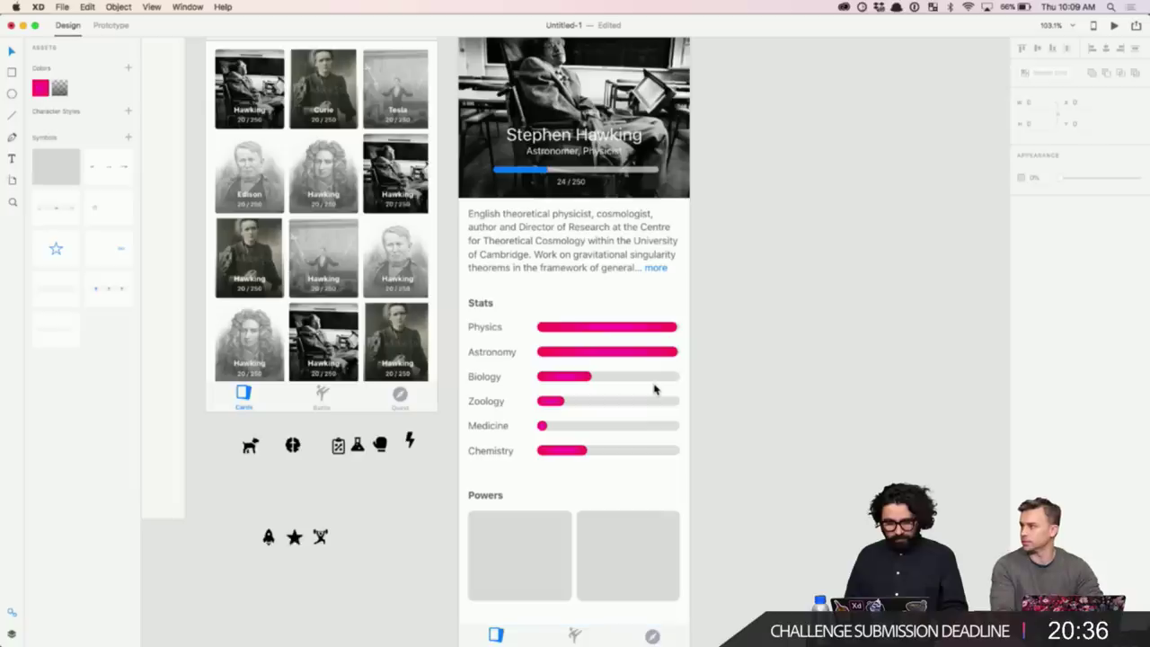
scroll(731, 356, "down", 2)
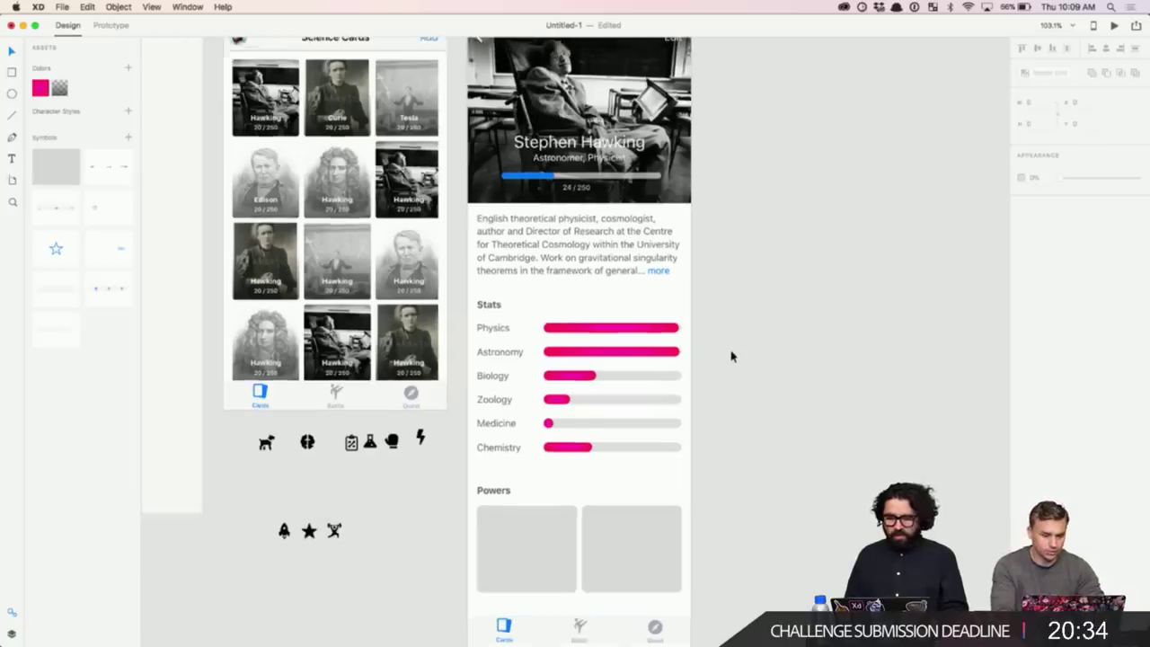
scroll(731, 356, "down", 2)
scroll(439, 537, "down", 1)
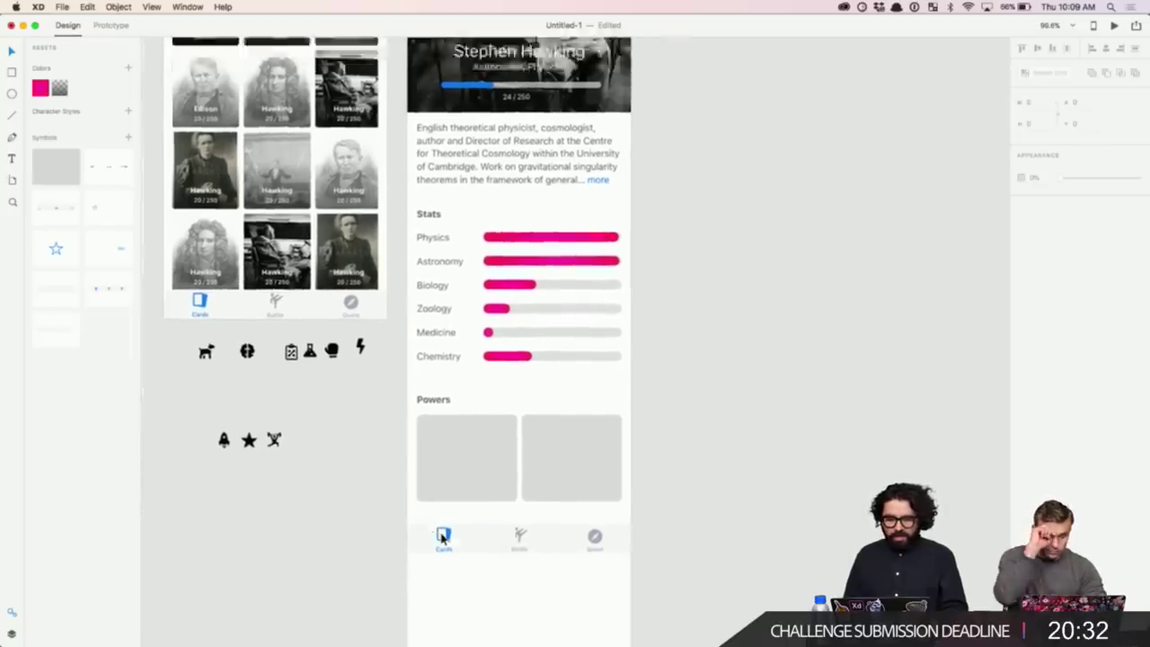
scroll(441, 538, "up", 4)
scroll(441, 538, "down", 3)
left_click(435, 182)
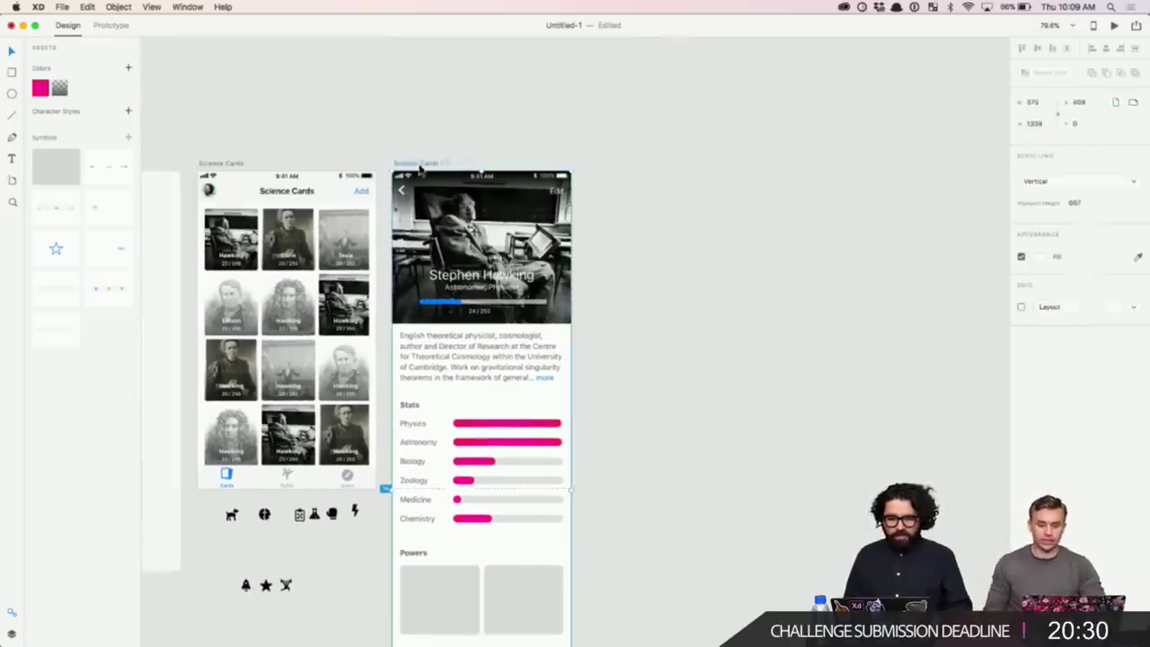
scroll(522, 308, "down", 5)
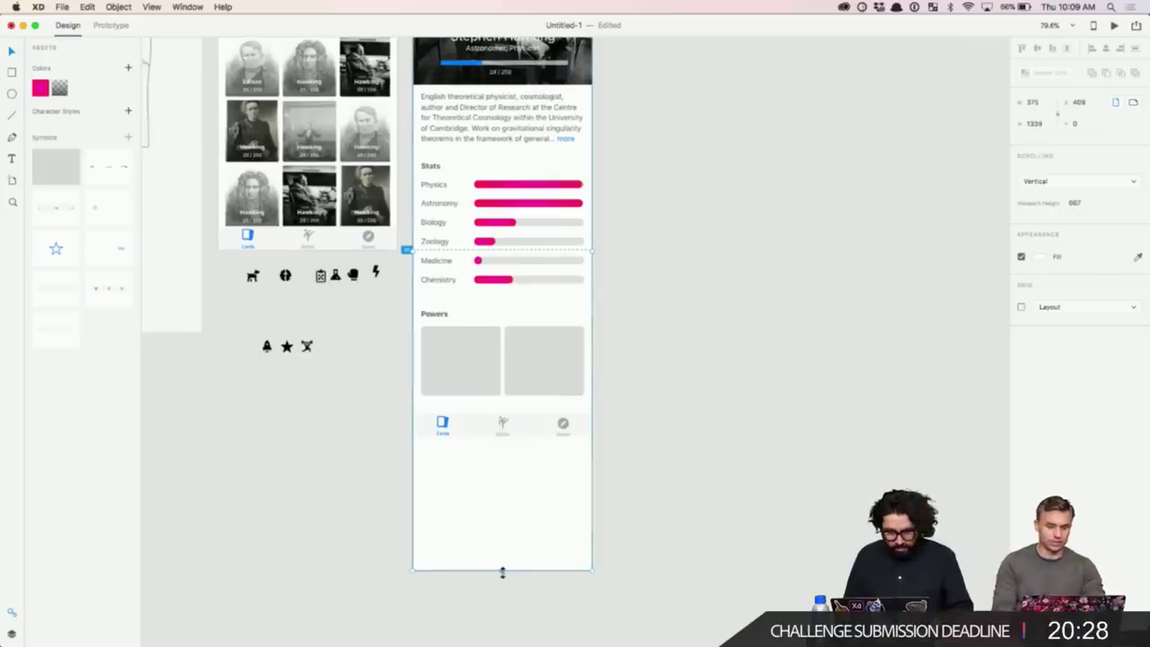
left_click_drag(502, 572, 514, 441)
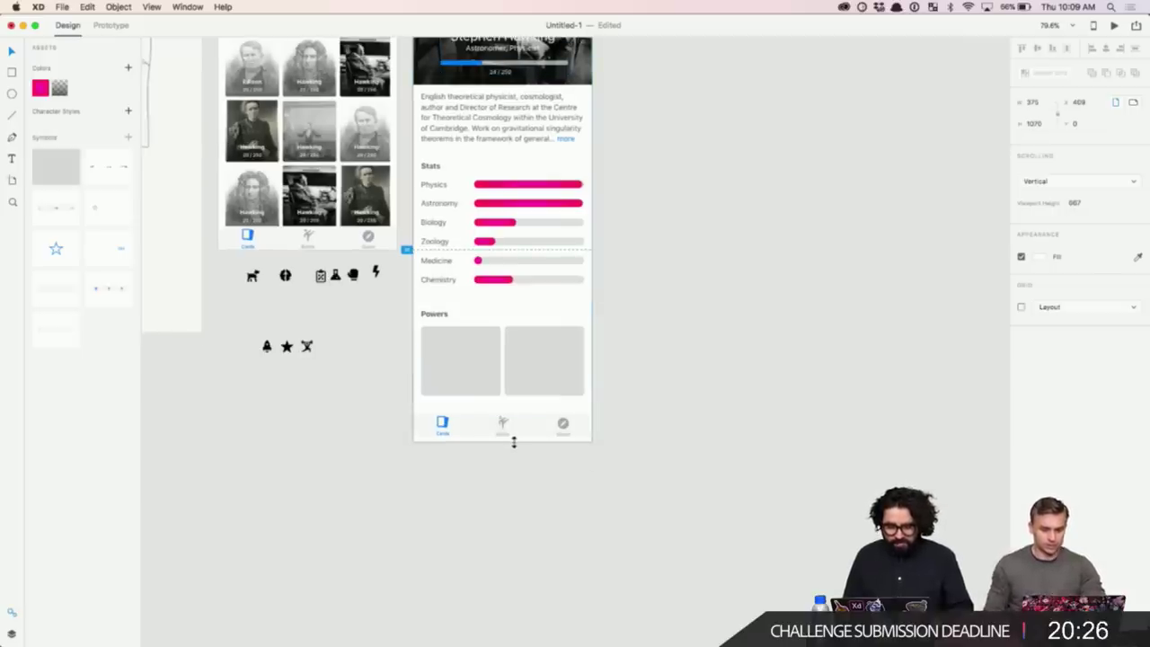
- Move the tab bar of the detail screen down to Y 1020, flush with the artboard's lower edge
scroll(513, 444, "up", 5)
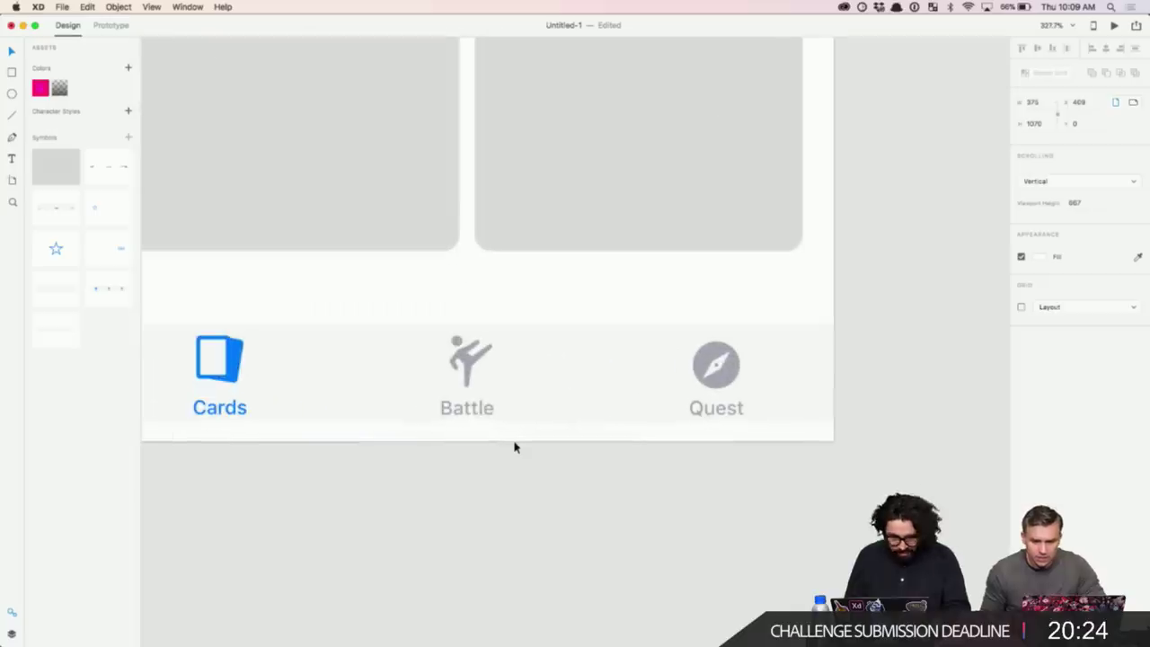
left_click(484, 488)
scroll(485, 488, "left", 2)
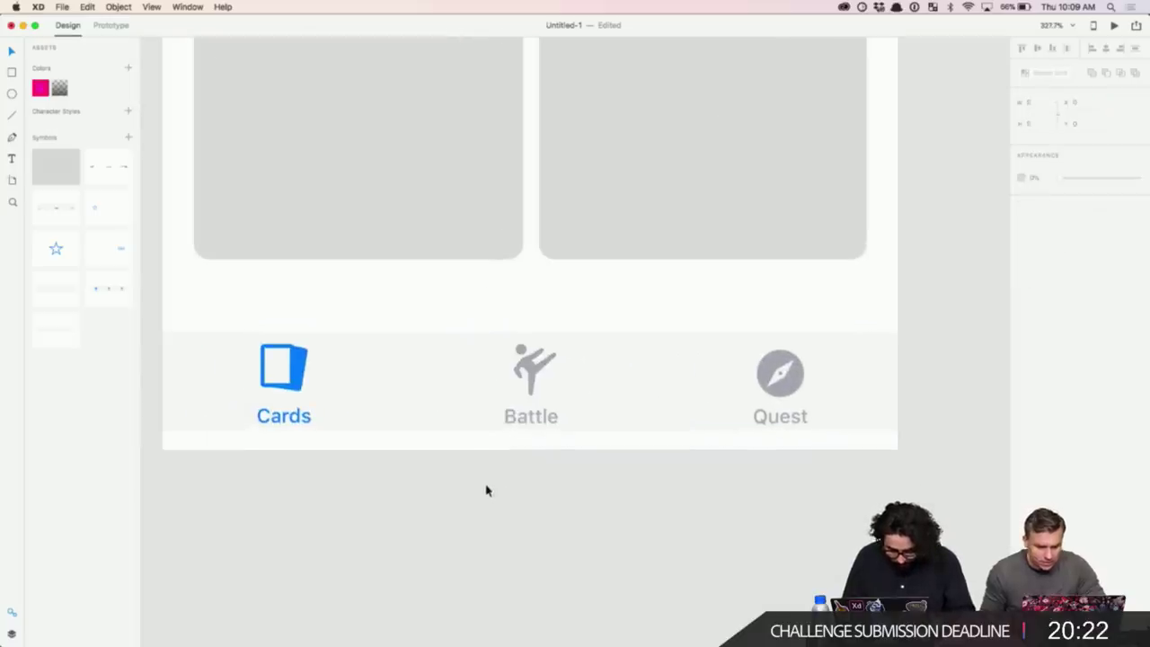
left_click(537, 390)
key("alt")
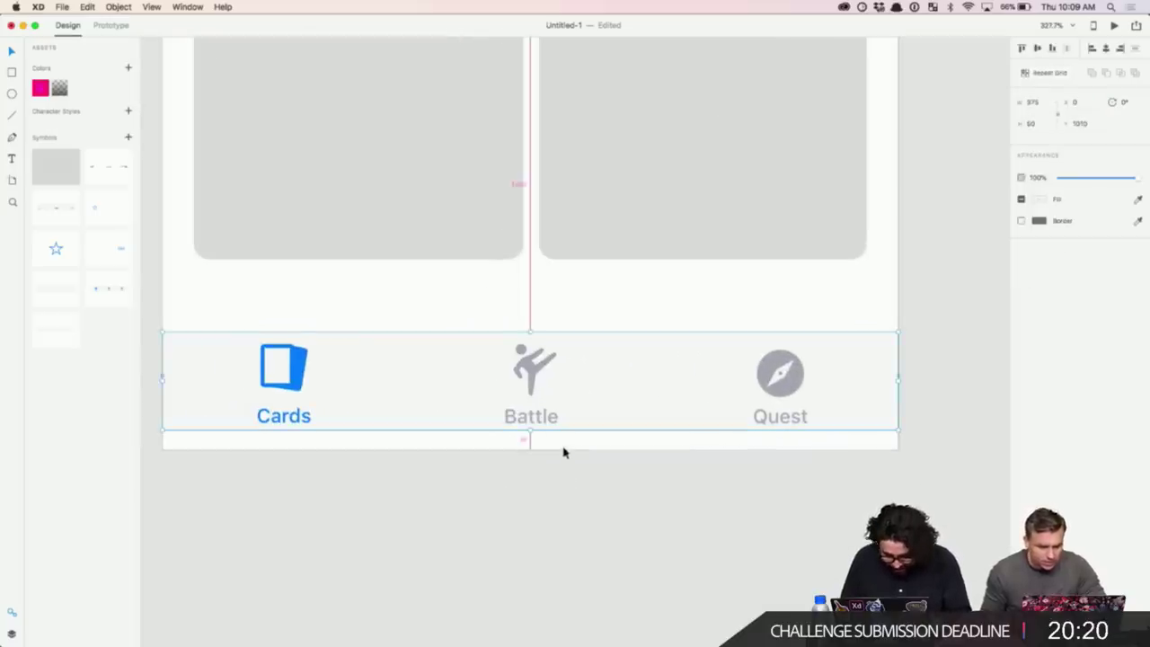
scroll(563, 452, "down", 5)
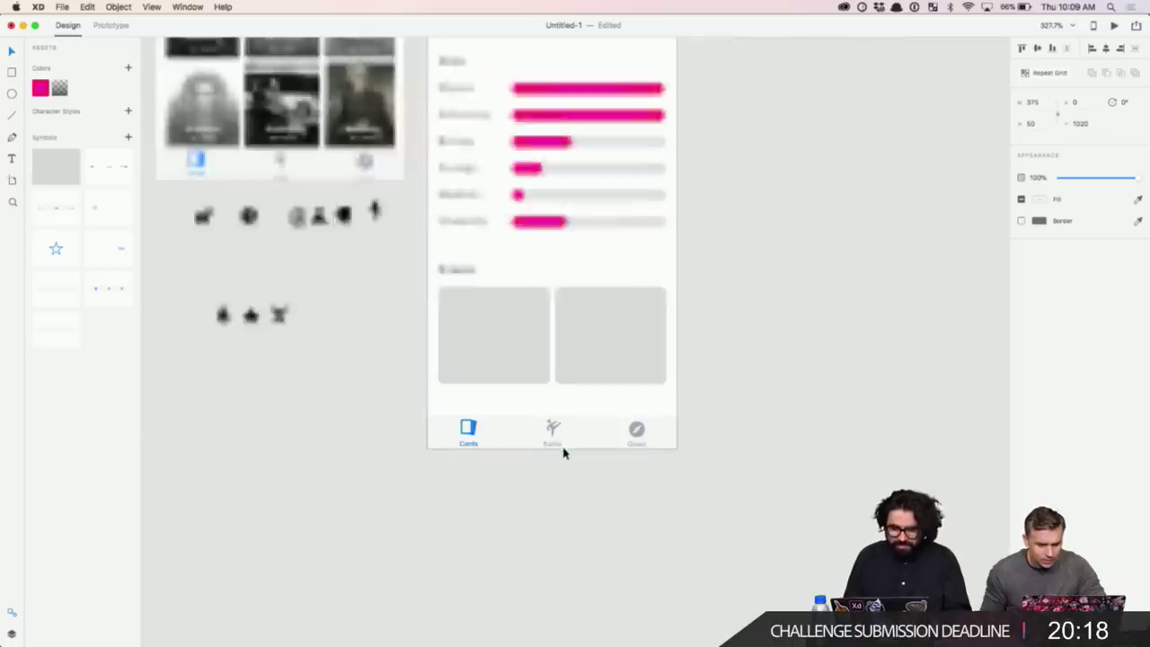
scroll(755, 320, "down", 5)
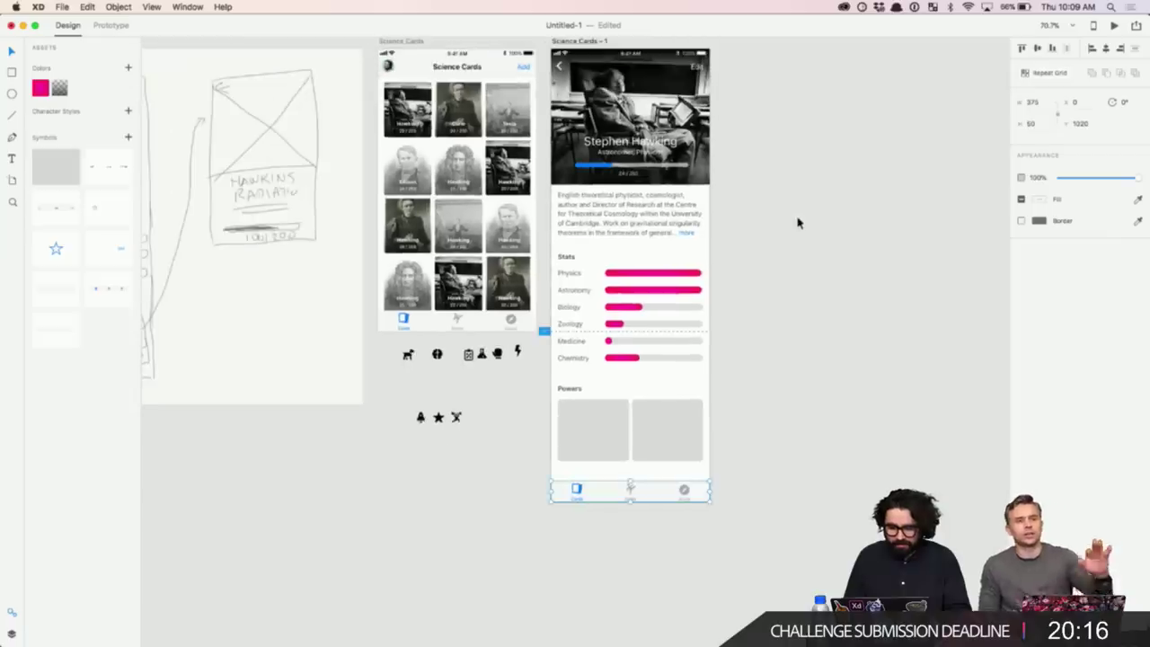
left_click(788, 436)
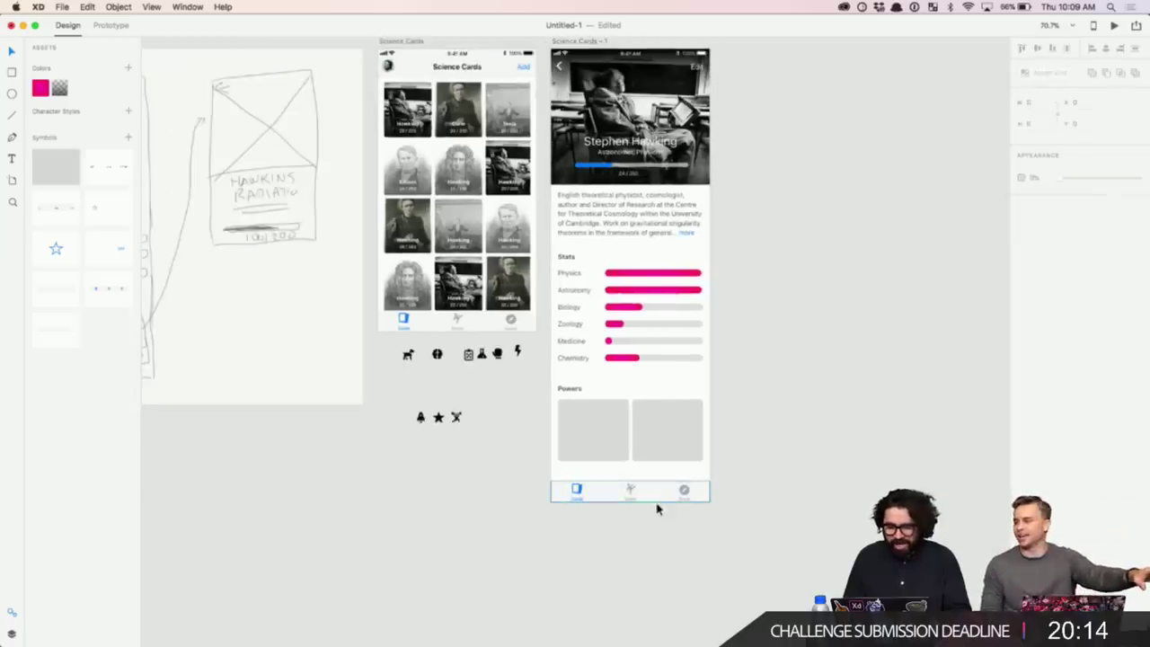
- Move the tab bar up to Y 1000 below the Powers cards and shorten the artboard to a height of 1050
left_click_drag(656, 509, 655, 495)
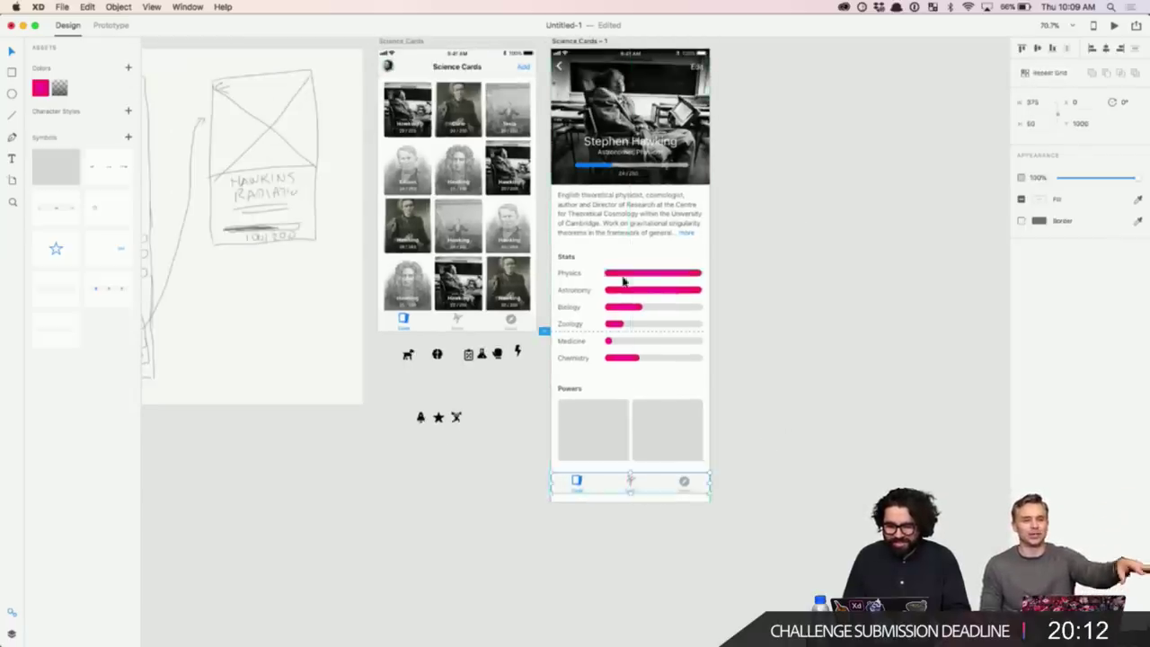
scroll(624, 281, "up", 2)
double_click(630, 423)
scroll(618, 617, "up", 2)
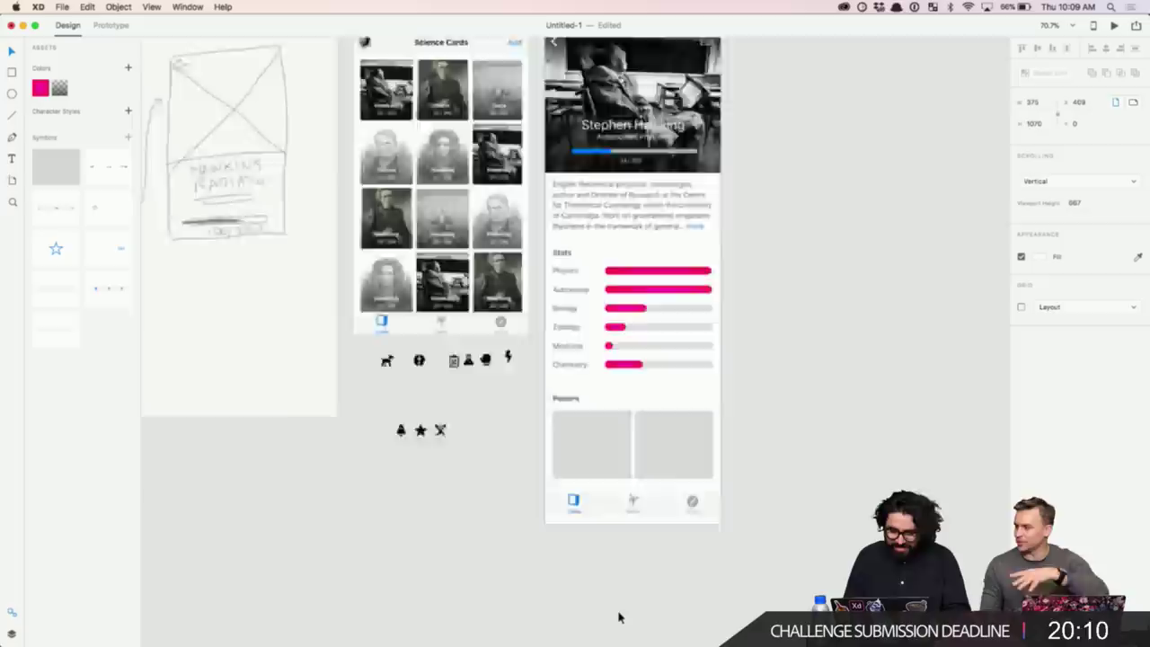
scroll(618, 617, "up", 5)
left_click_drag(680, 228, 693, 186)
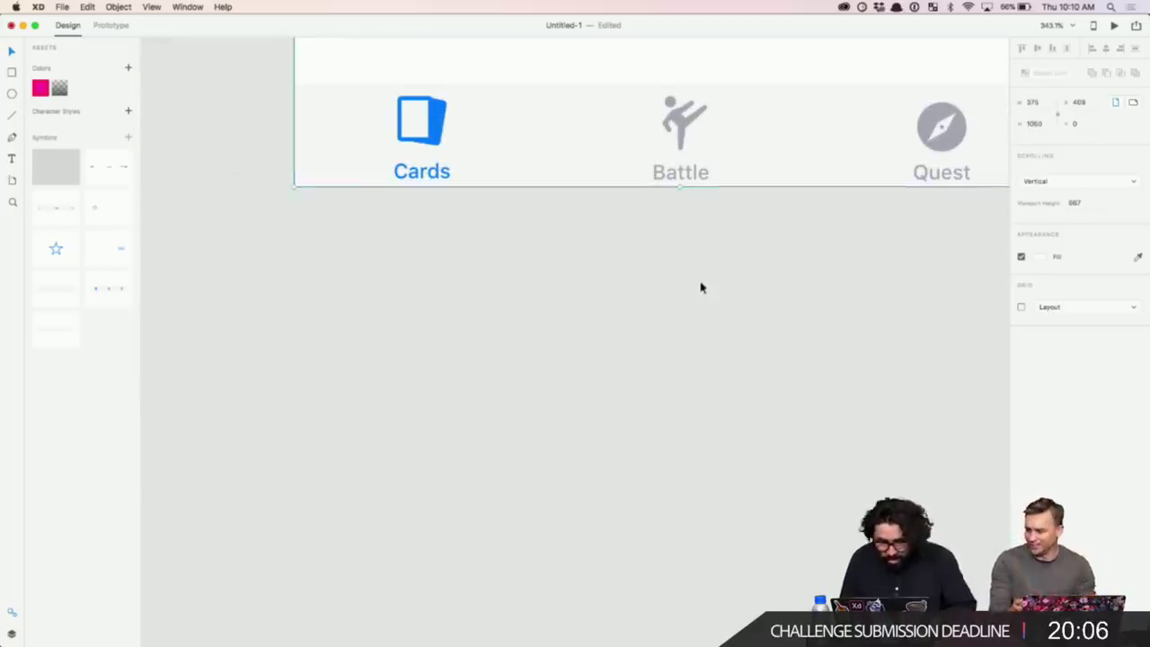
scroll(701, 287, "down", 3)
left_click(753, 332)
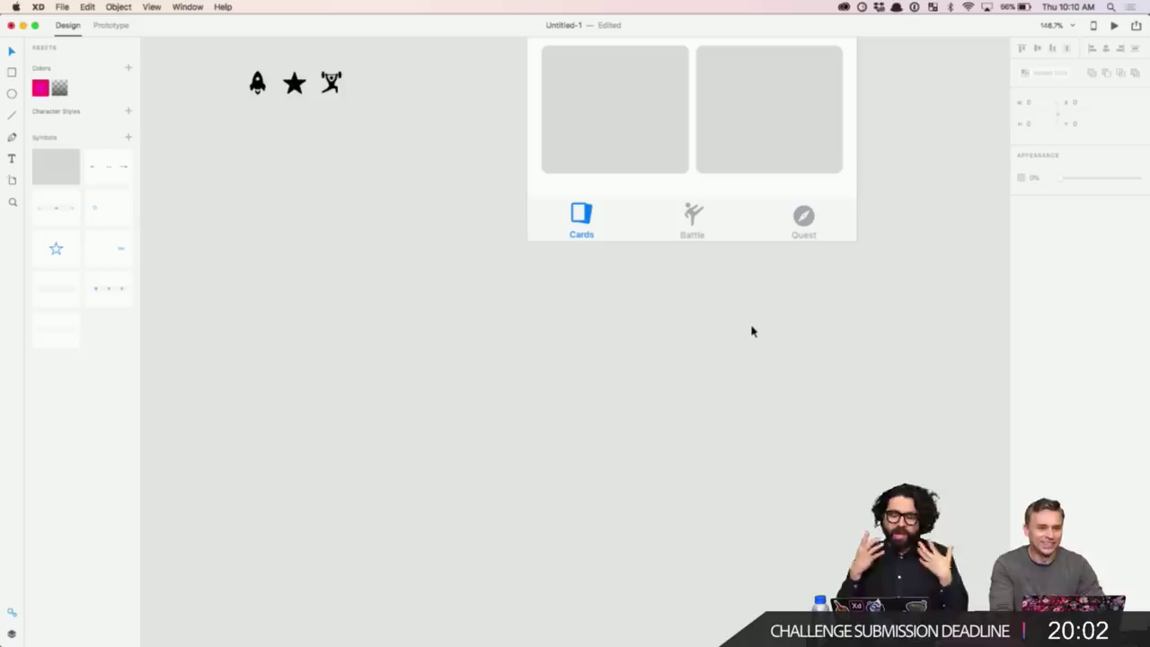
- Shift the Stephen Hawking name and occupation text down to Y 209, closer to the header's progress bar
scroll(734, 304, "down", 4)
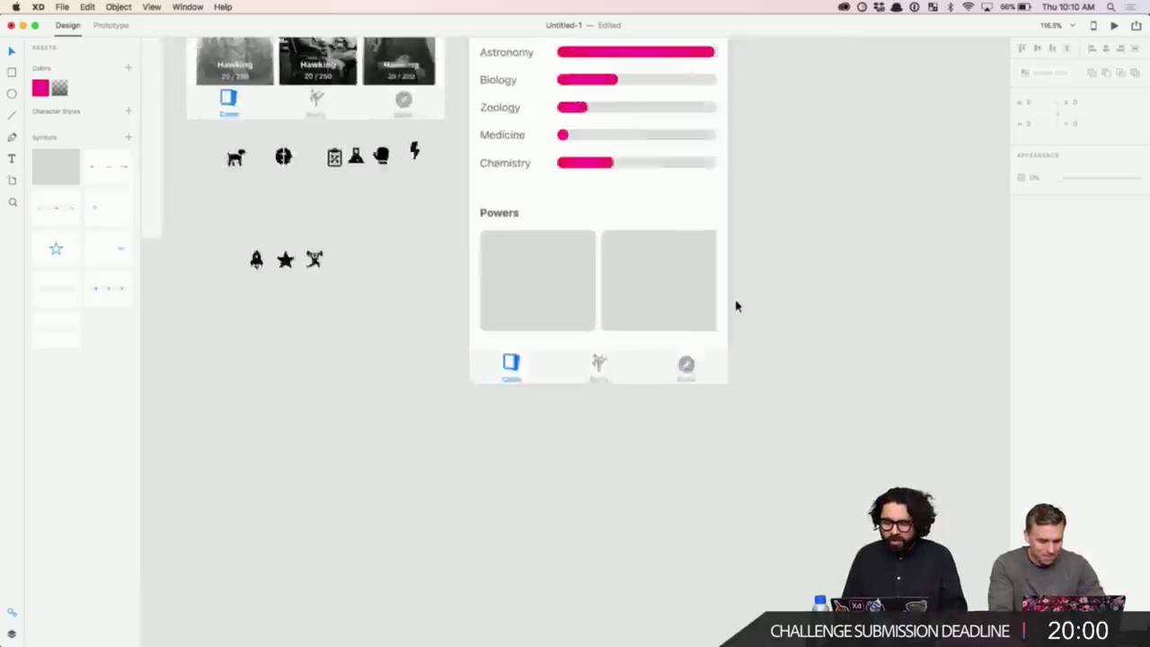
scroll(752, 224, "up", 3)
scroll(752, 223, "down", 4)
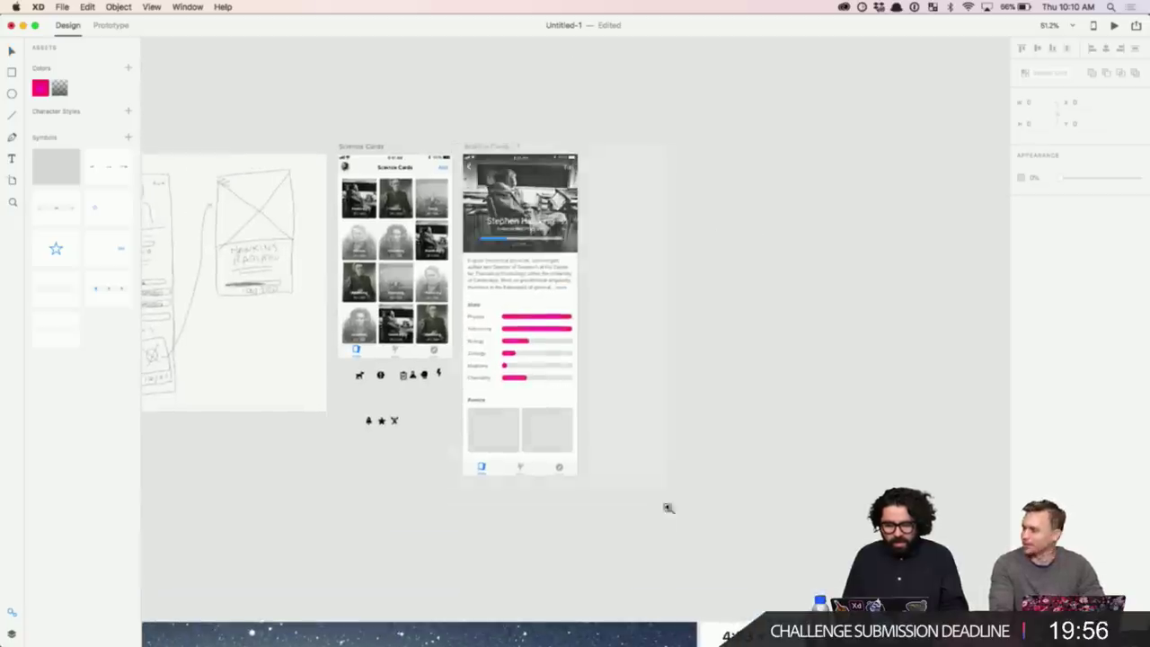
scroll(664, 507, "up", 2)
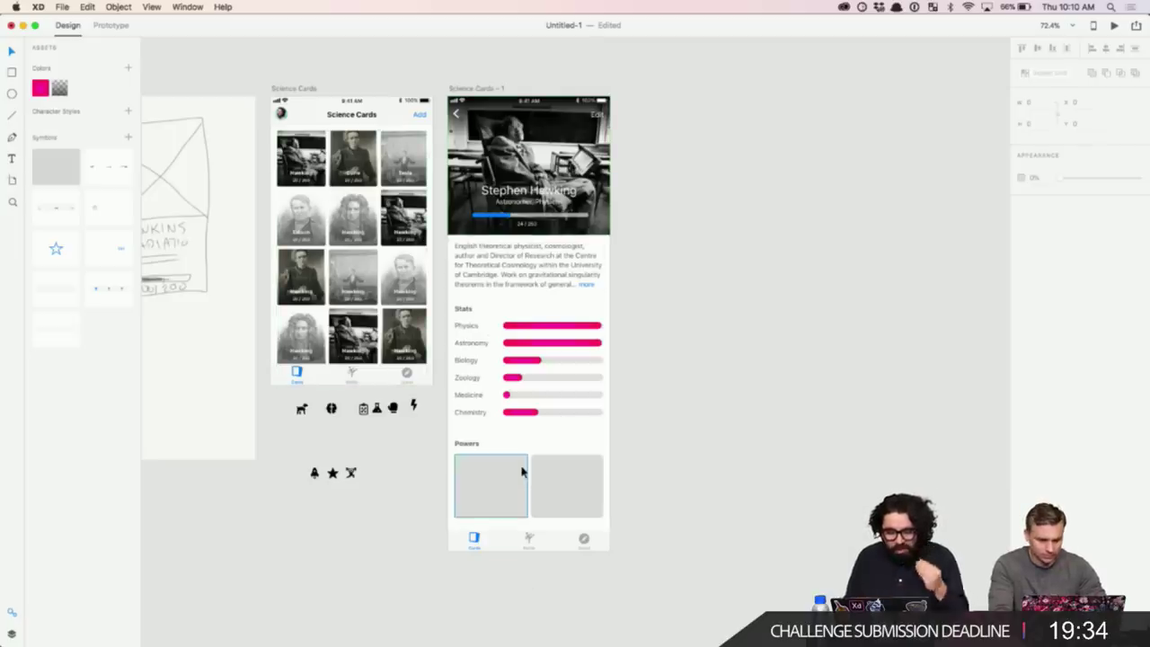
scroll(522, 471, "up", 5)
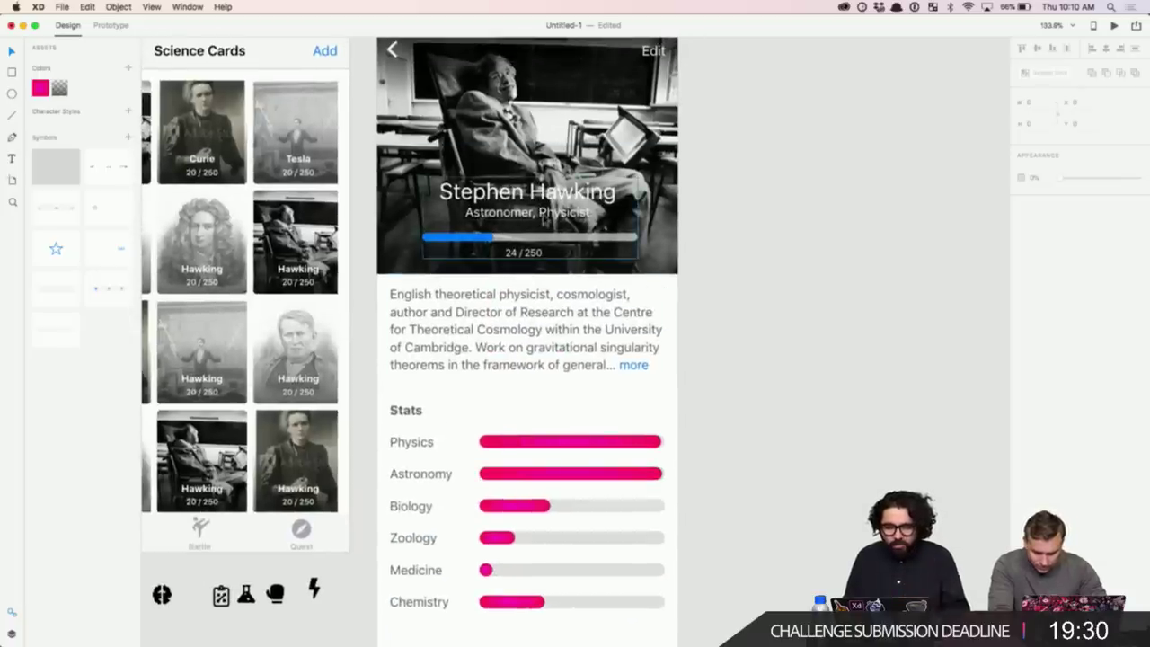
left_click(528, 220)
left_click(527, 218)
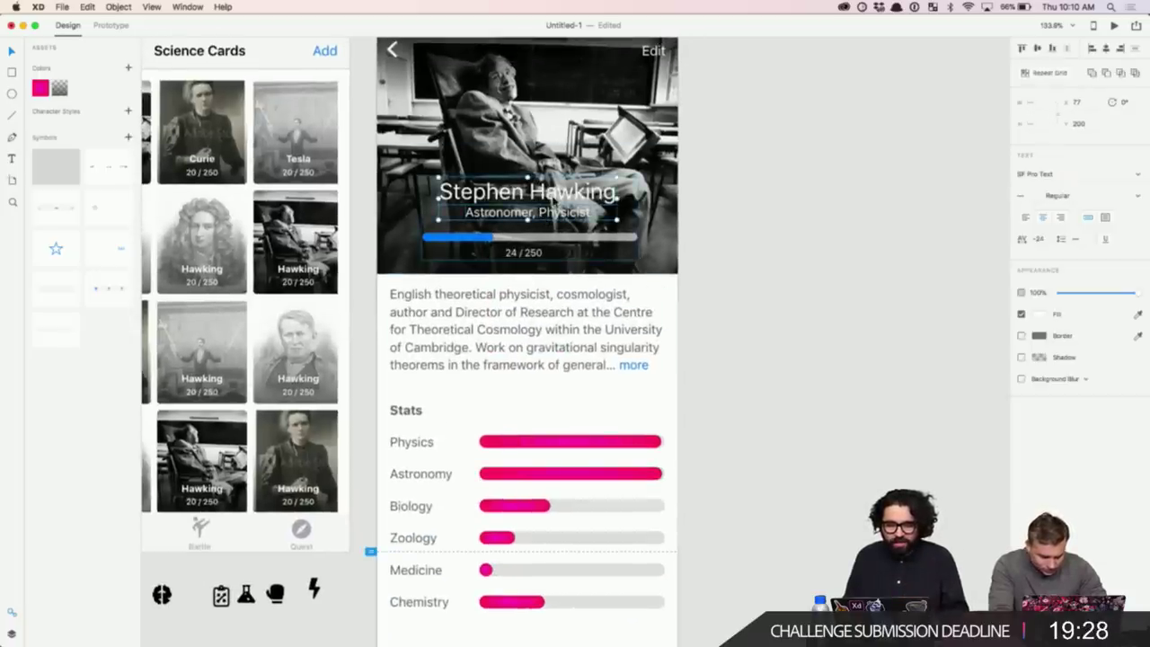
scroll(546, 245, "up", 5)
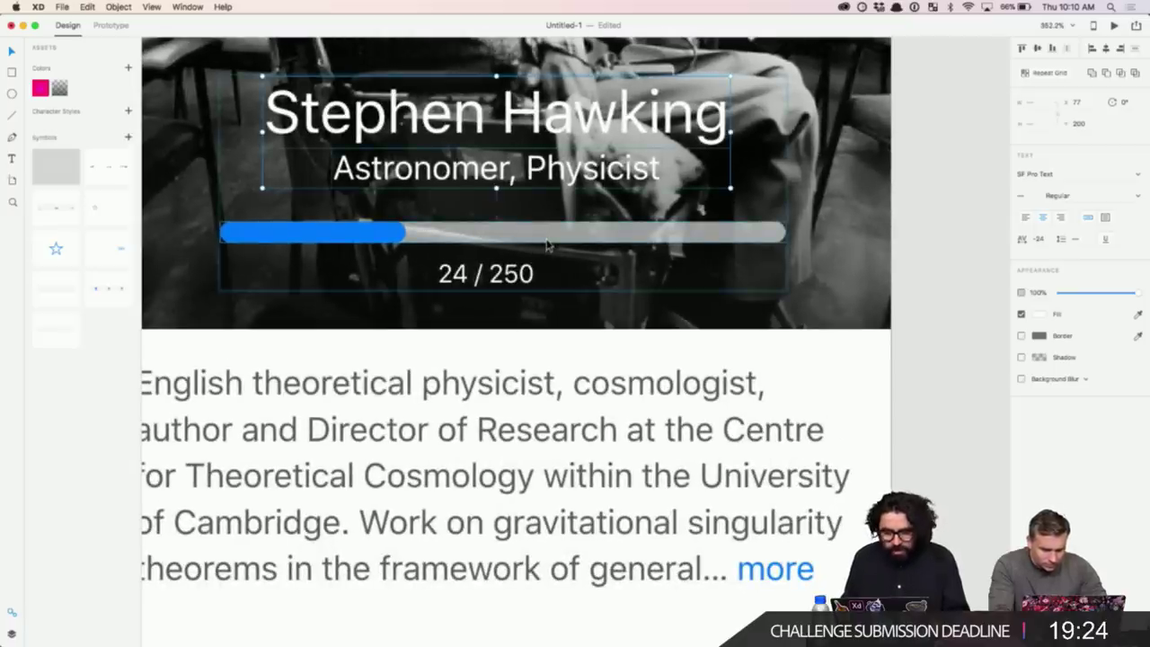
scroll(732, 195, "down", 5)
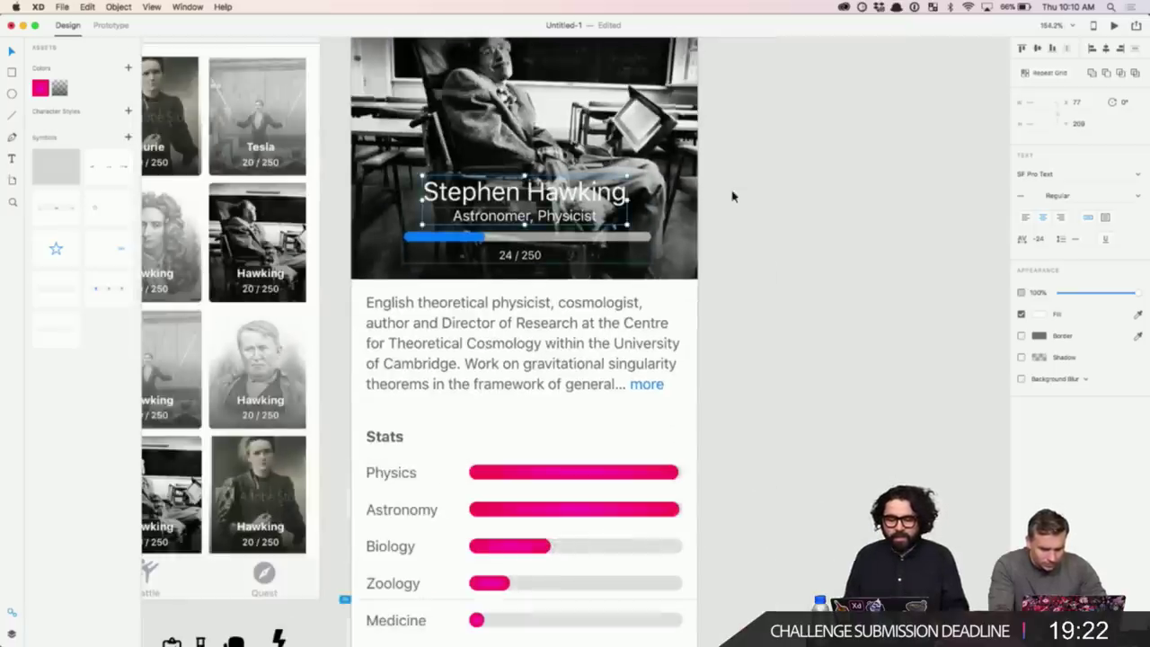
- Examine the detail screen from the header photo and text down to the two Powers placeholder cards
scroll(732, 196, "down", 4)
left_click(559, 70)
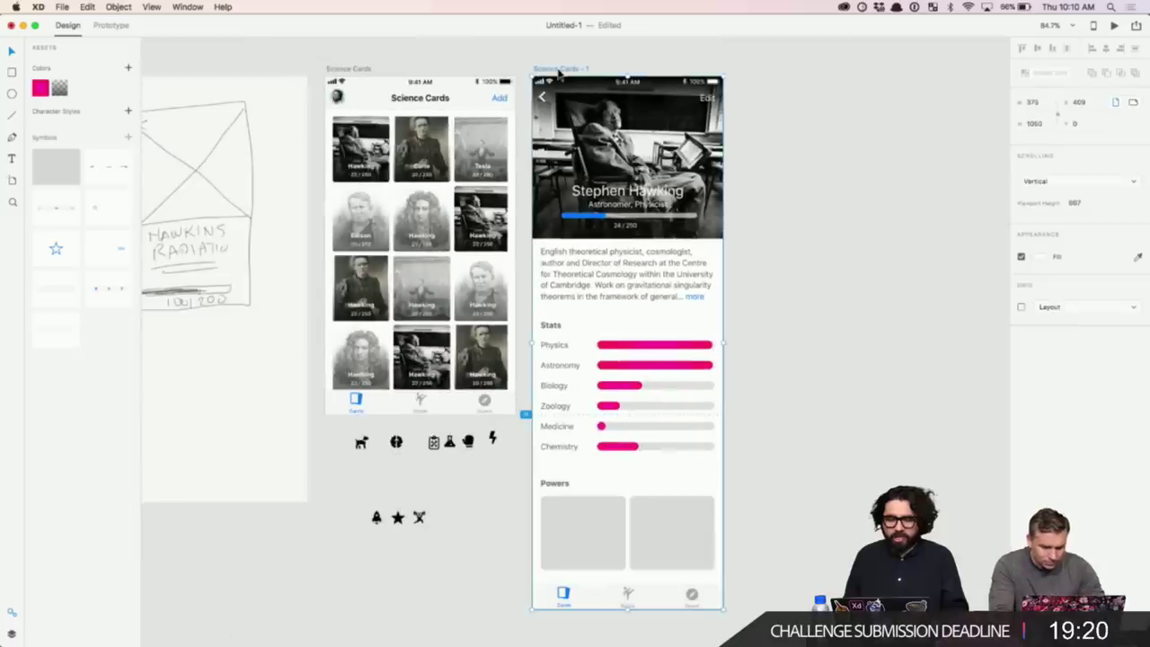
scroll(559, 73, "up", 4)
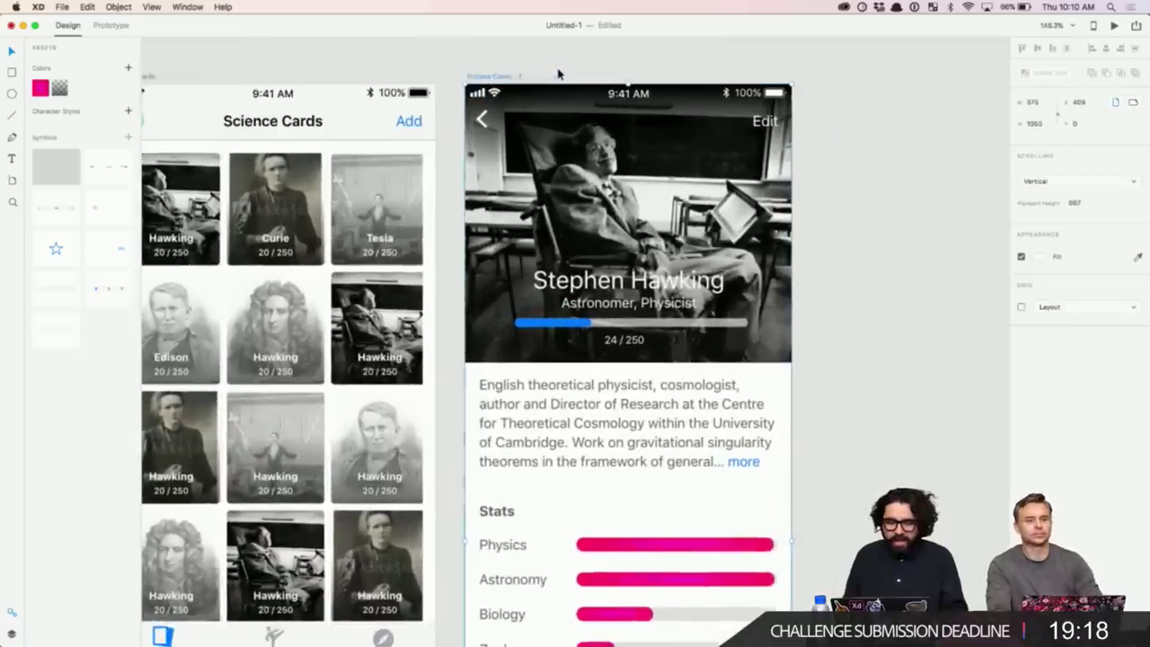
scroll(507, 81, "up", 4)
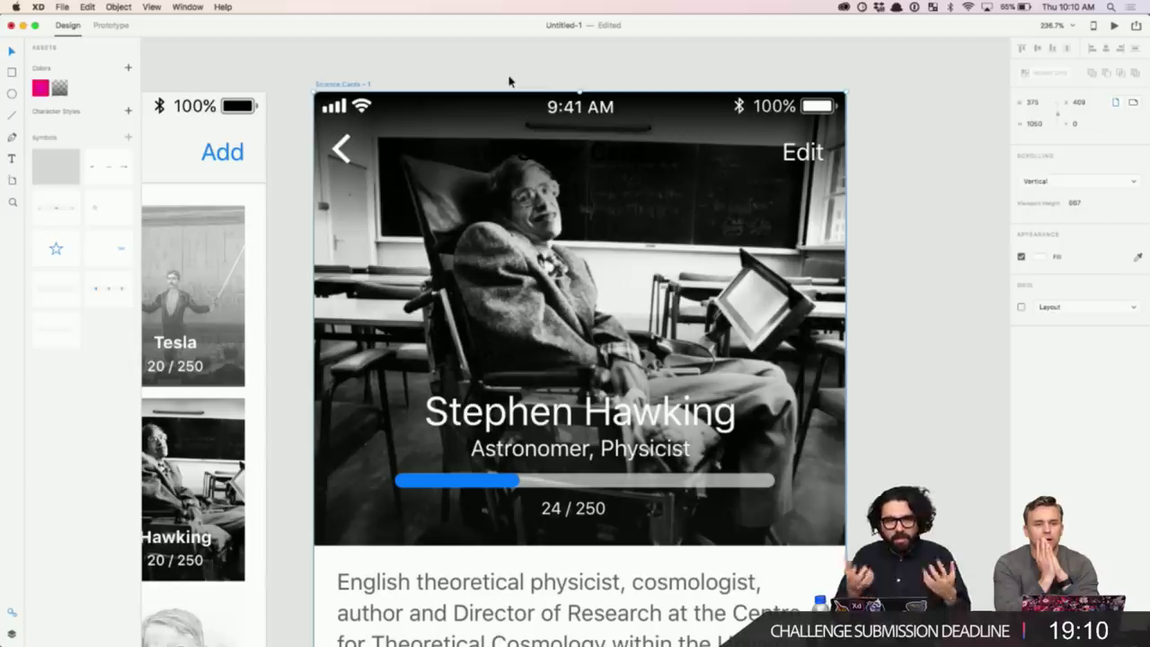
scroll(502, 84, "right", 3)
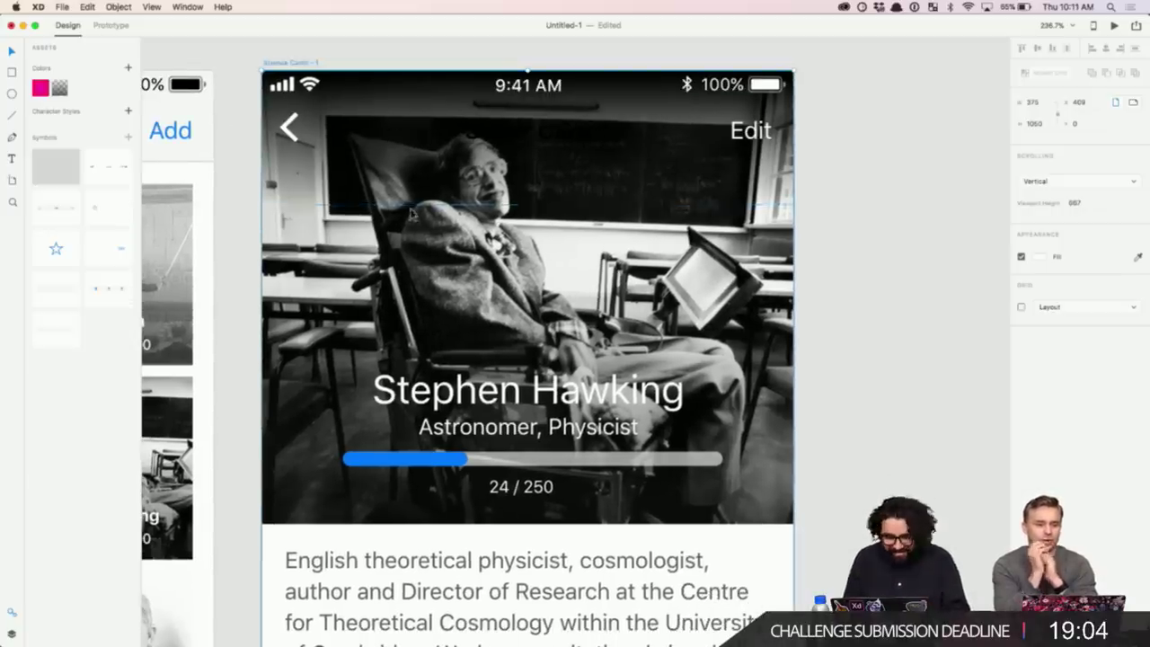
scroll(410, 194, "down", 3)
scroll(558, 249, "down", 10)
scroll(559, 248, "down", 5)
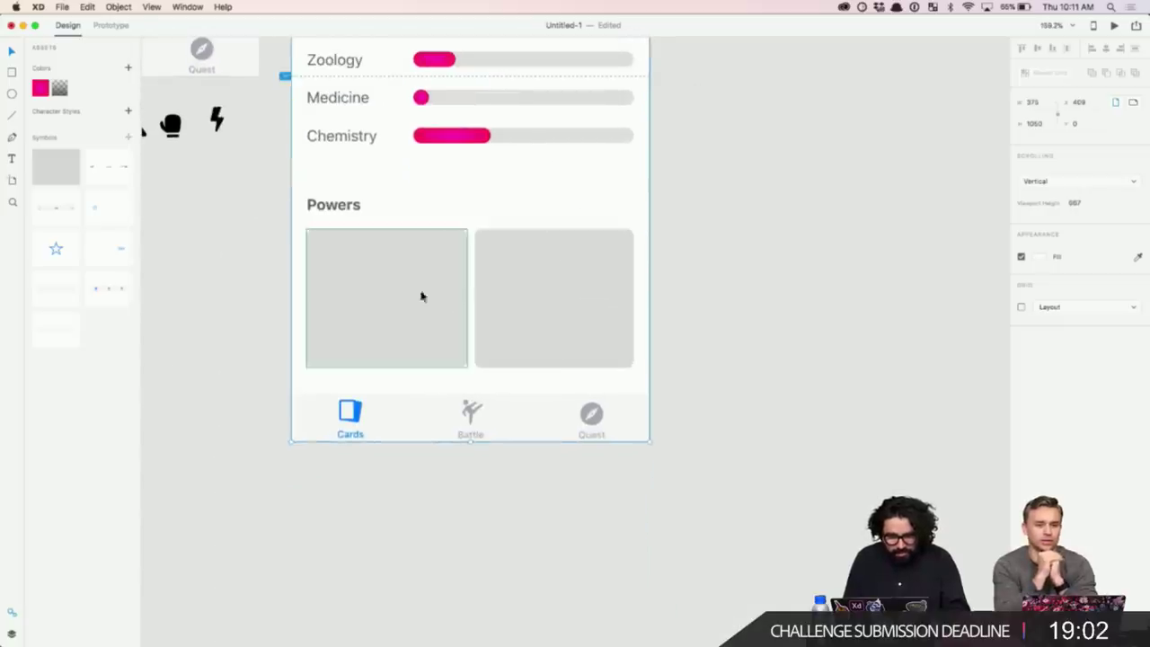
- Deselect the artboard and open the Creative Cloud Libraries
left_click(665, 274)
left_click(62, 6)
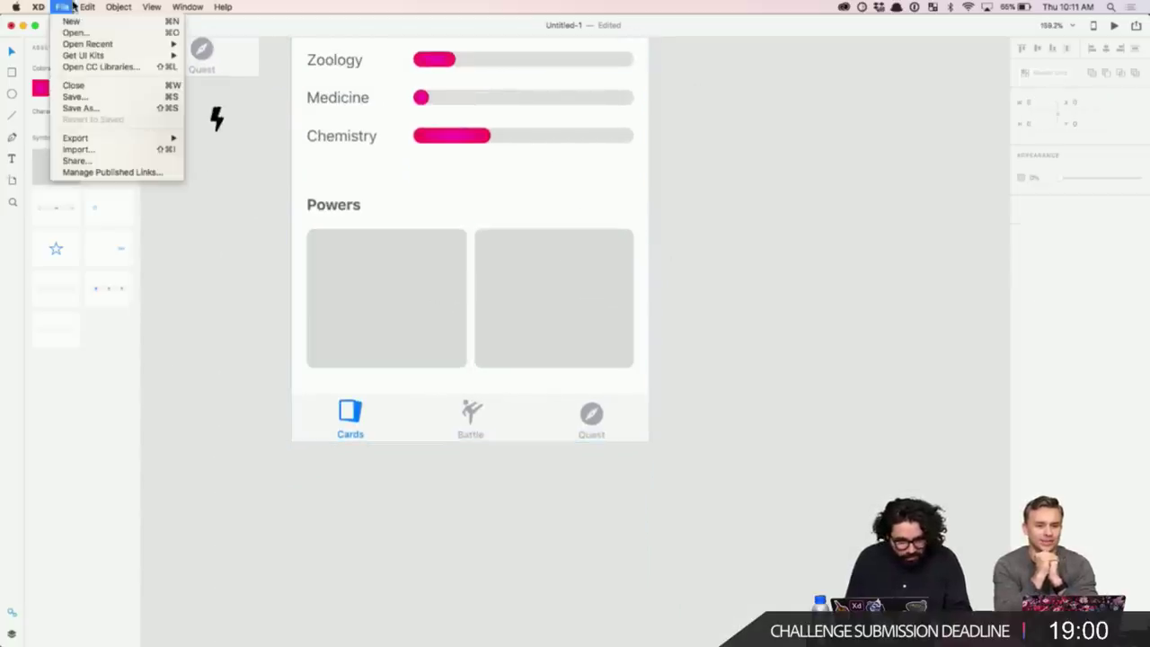
left_click(96, 68)
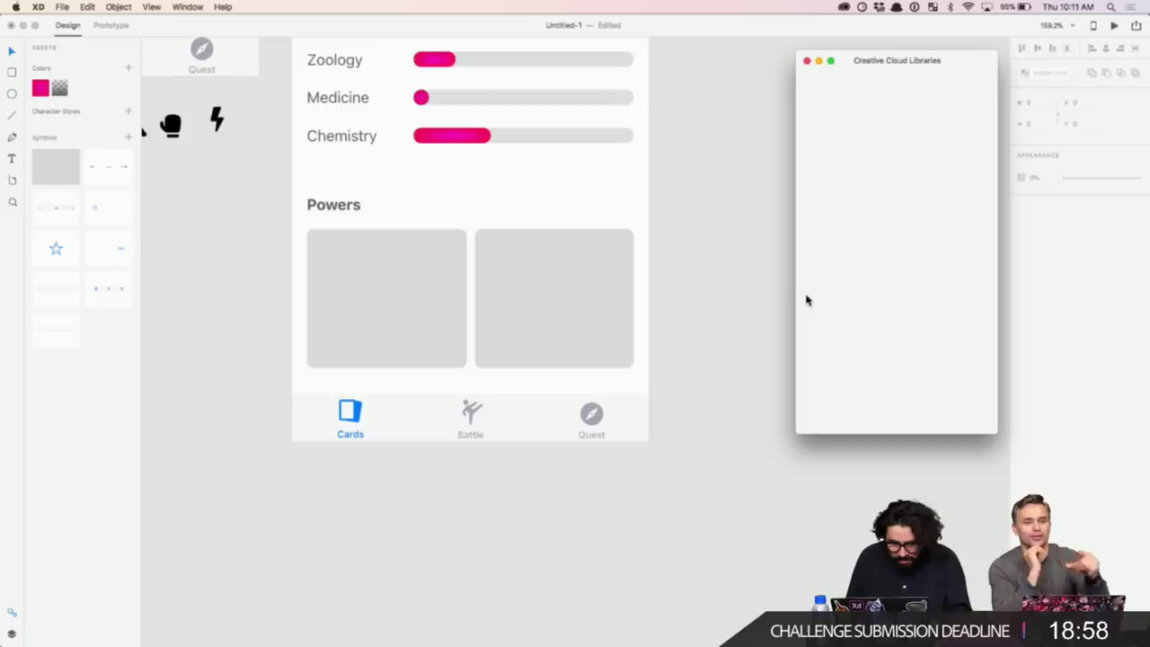
- Fill the first Powers placeholder card with the galaxy image from the Scientists library
left_click(845, 98)
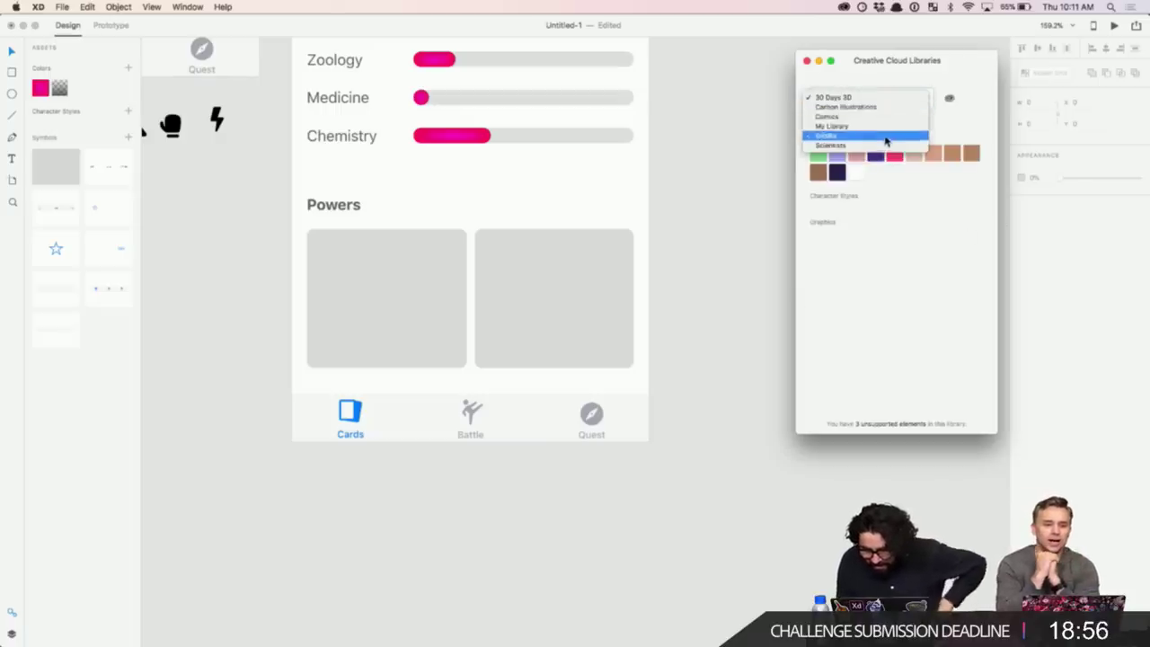
left_click(835, 146)
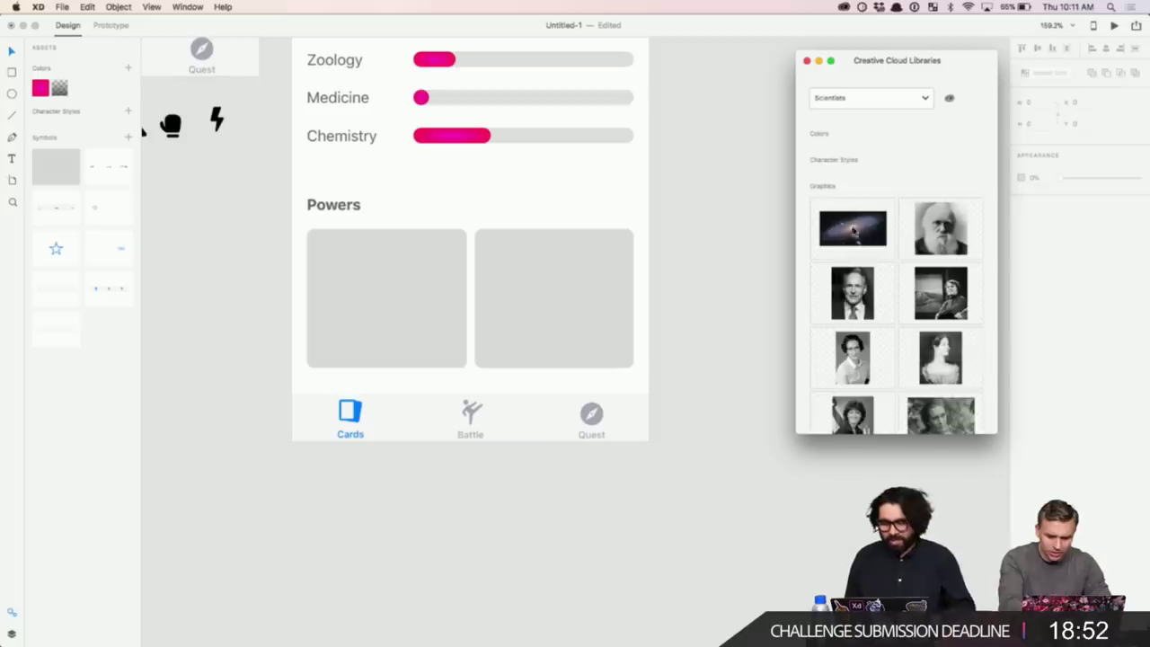
left_click_drag(853, 227, 407, 299)
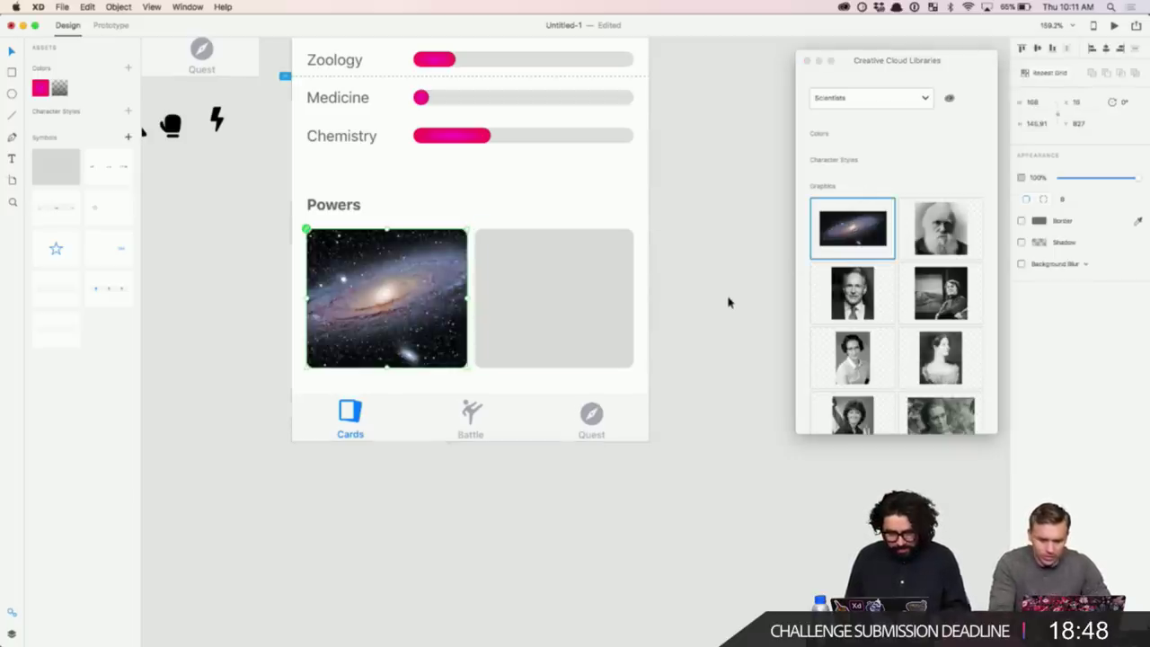
- Delete the second Powers placeholder card and close the Creative Cloud Libraries
left_click(570, 292)
key("Delete")
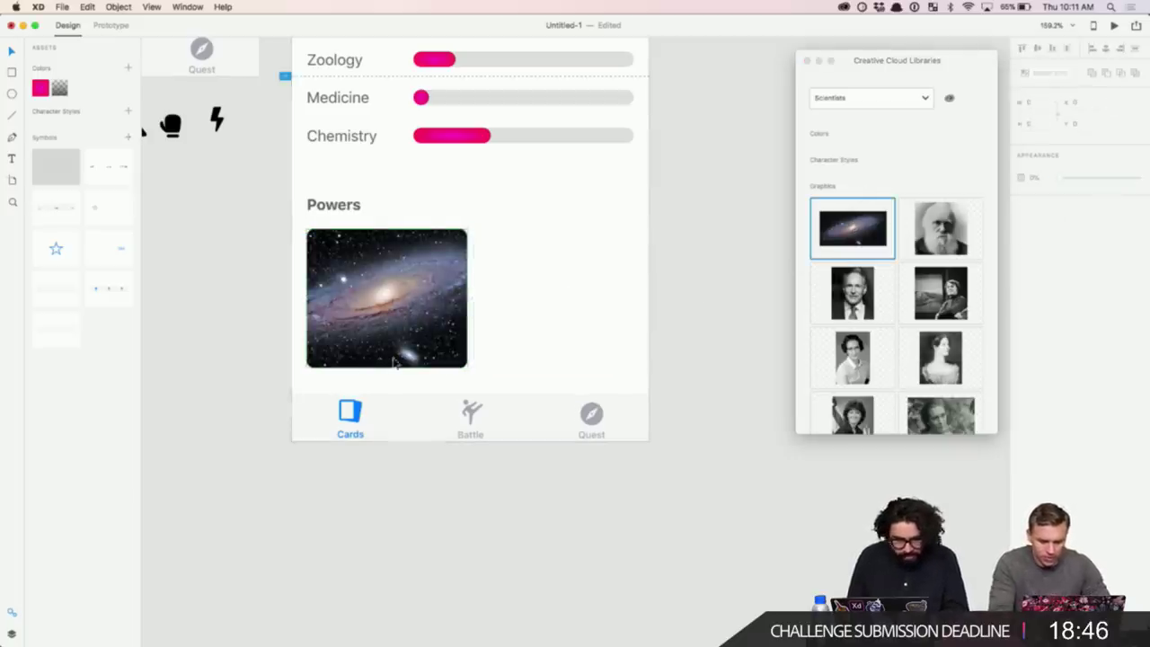
scroll(392, 359, "up", 5)
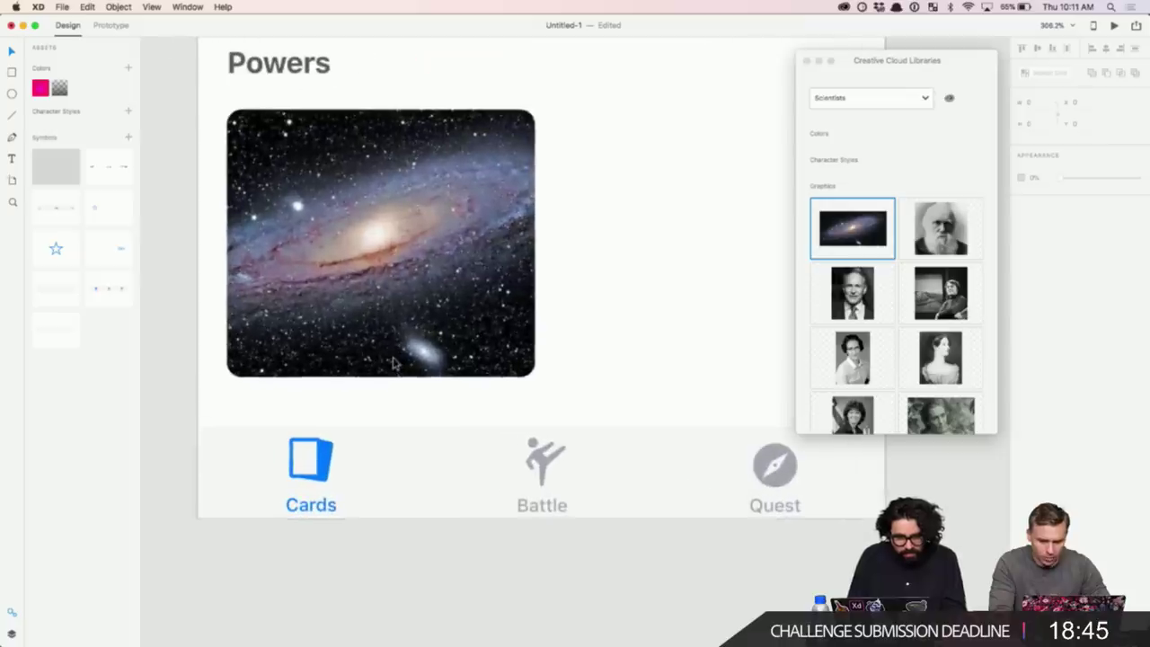
left_click(807, 63)
- Copy the Stephen Hawking name text from the header and place it over the lower part of the galaxy card
left_click(376, 252)
scroll(474, 296, "down", 6)
scroll(474, 296, "up", 8)
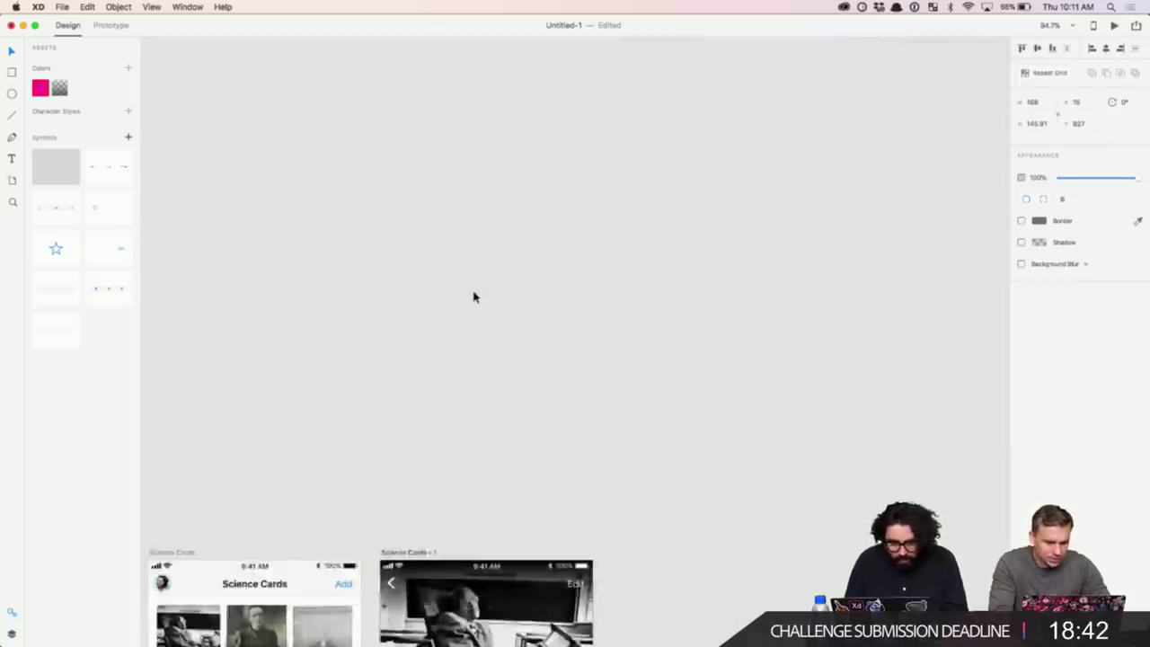
scroll(474, 296, "down", 7)
scroll(474, 297, "up", 2)
left_click(452, 135)
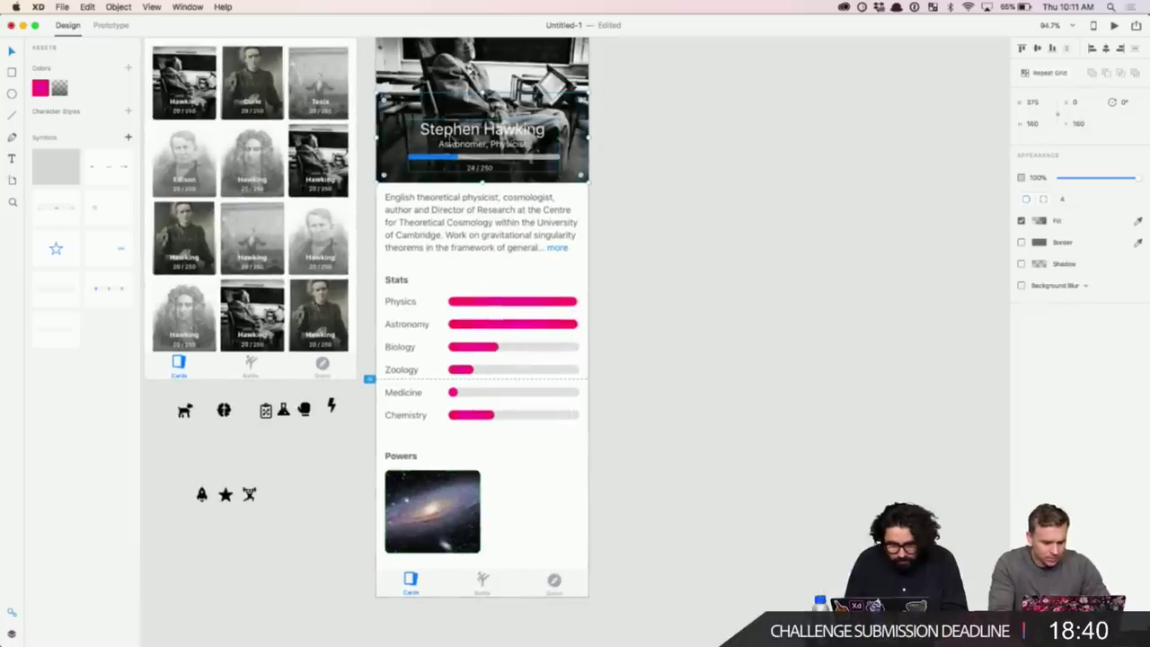
left_click(454, 133)
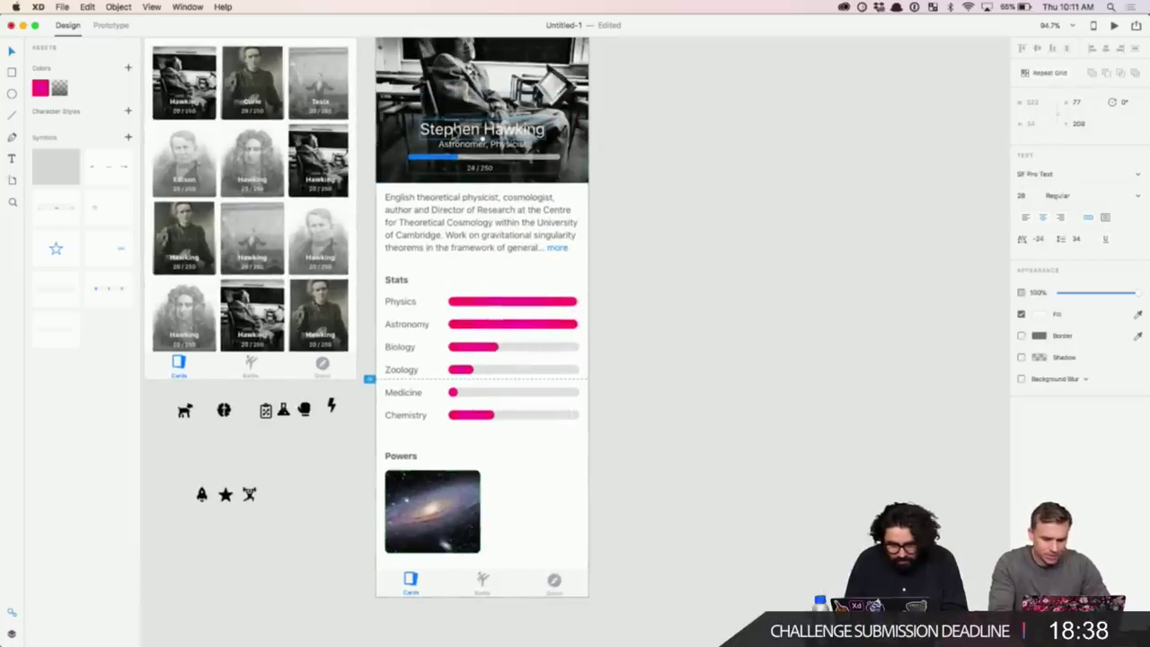
key("z")
left_click_drag(360, 449, 508, 599)
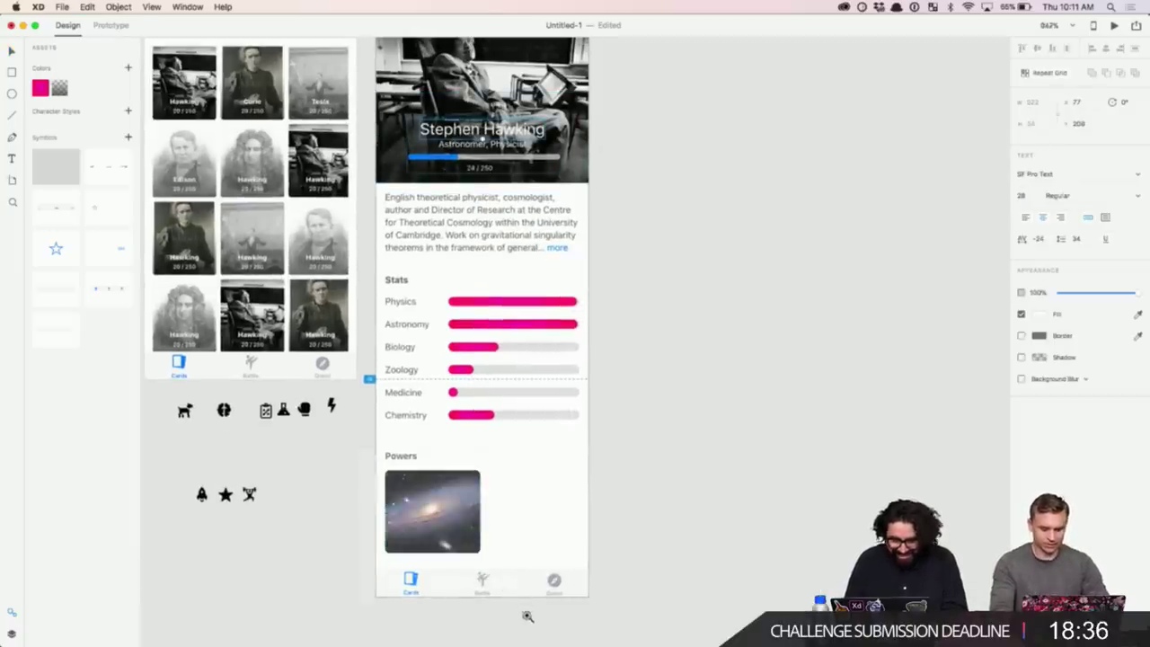
left_click(551, 317)
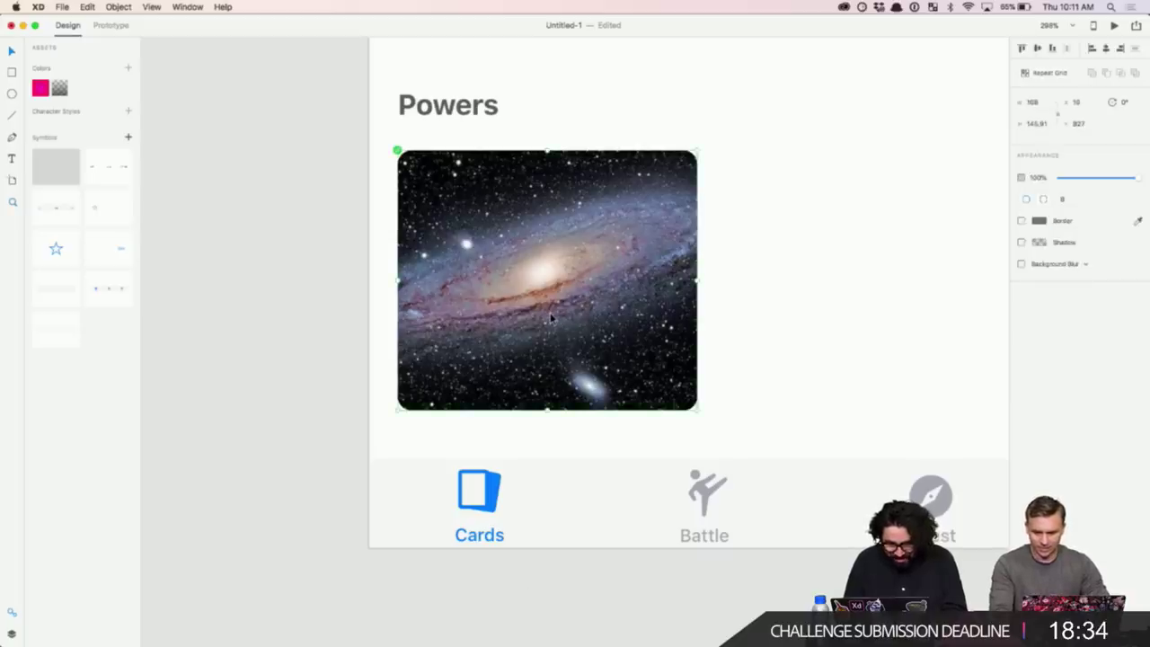
type("Stephen Hawking")
left_click_drag(581, 307, 501, 359)
- Switch to the Science Battle App document in Chrome and copy the power name "Hawking Radiation" from its heading
key("super+Tab")
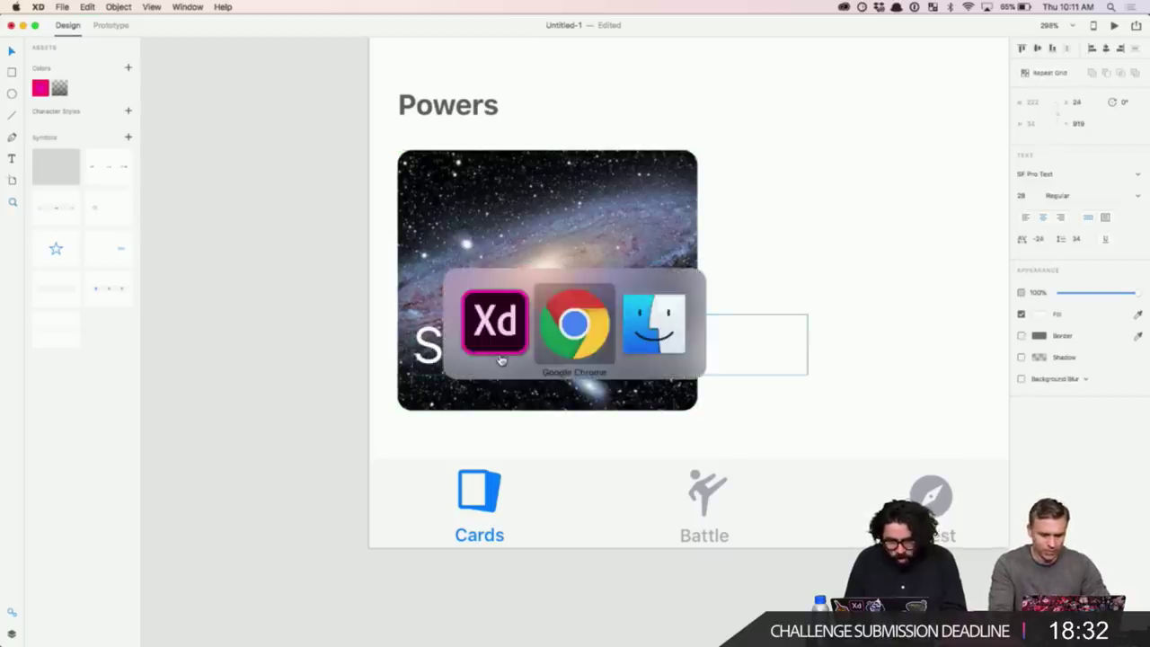
key("super+Tab")
key("super+Tab")
key("super+Tab")
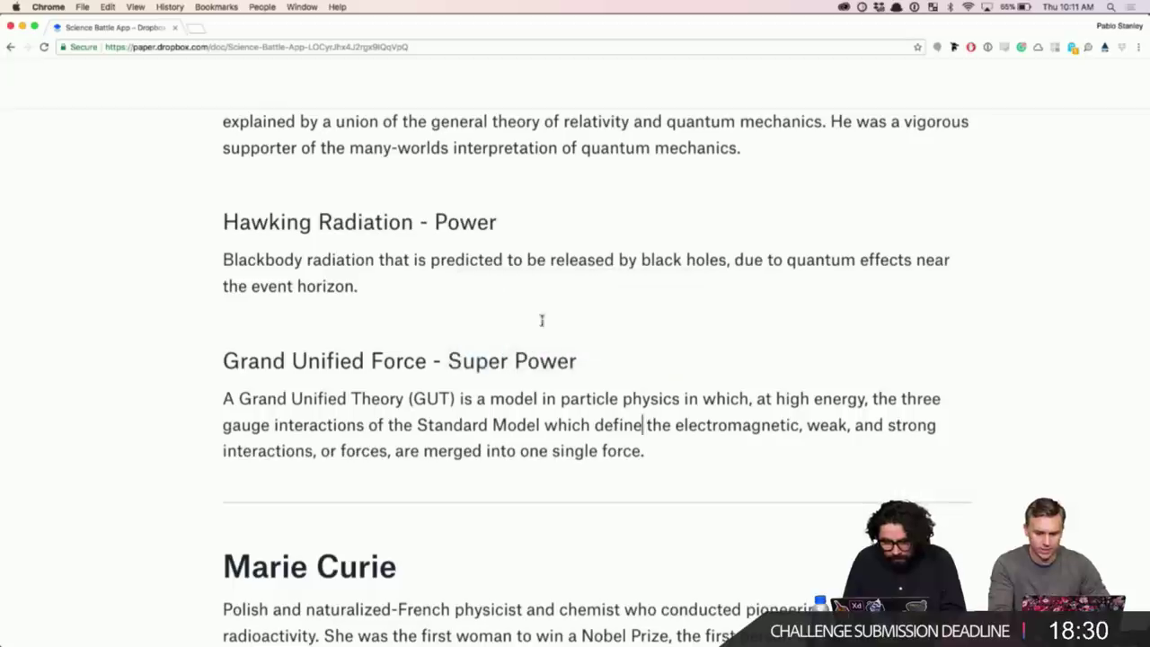
left_click(362, 376)
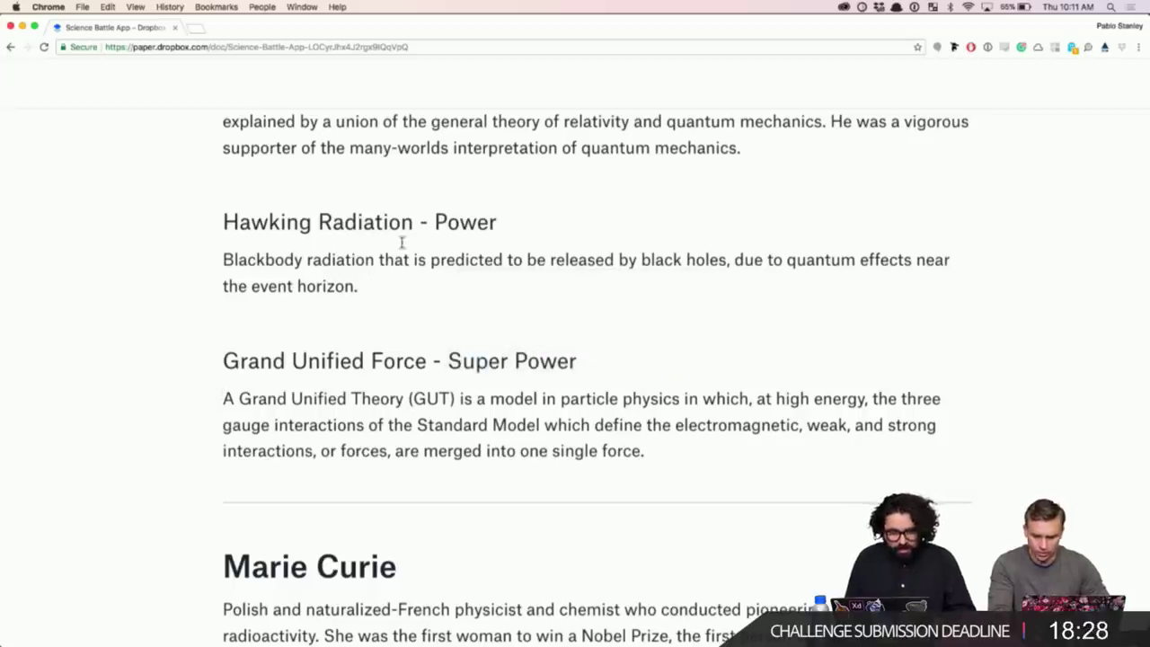
left_click_drag(414, 223, 220, 223)
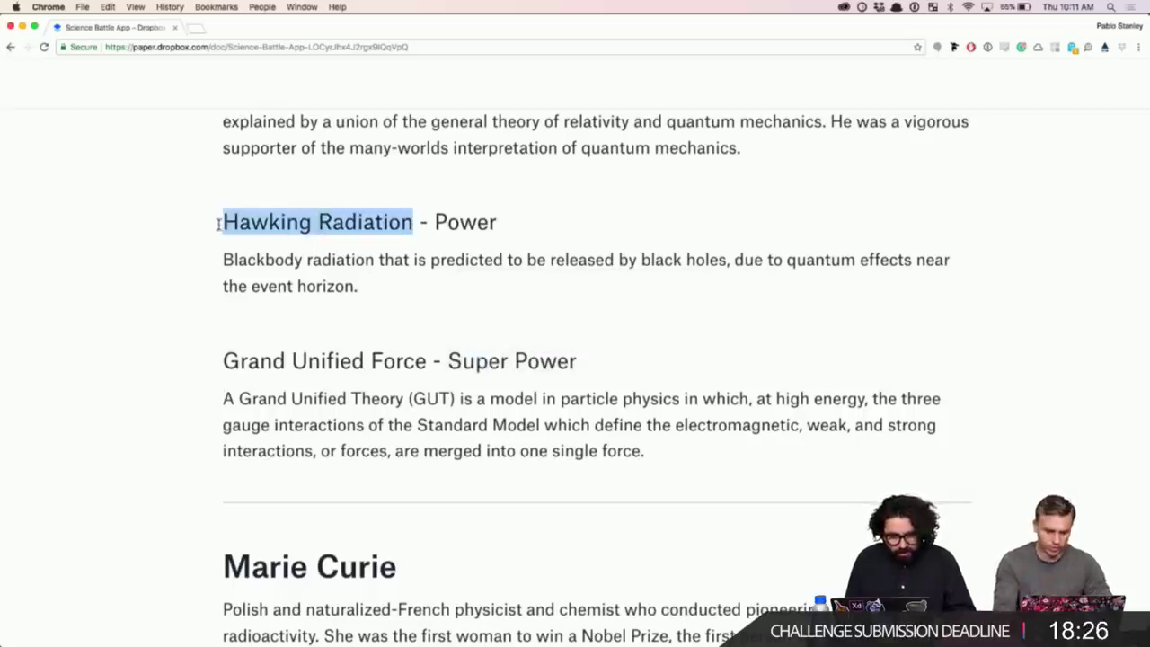
- Return to Adobe XD and replace the name text on the galaxy card with "Hawking Radiation"
key("super+Tab")
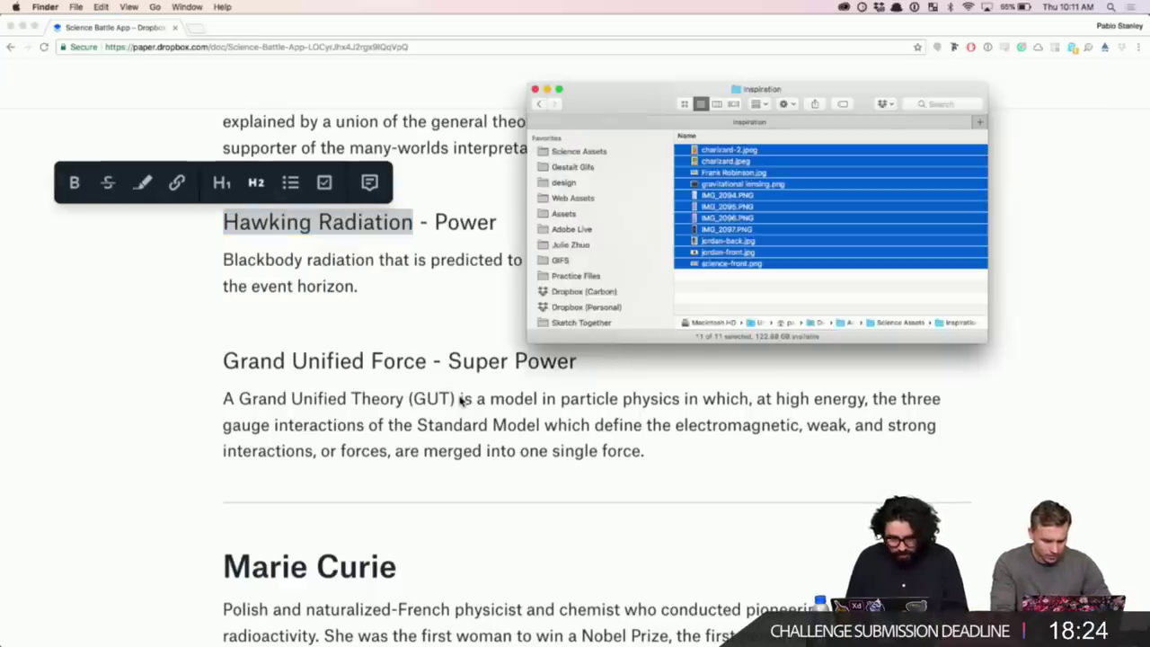
key("super+Tab")
key("super+Tab")
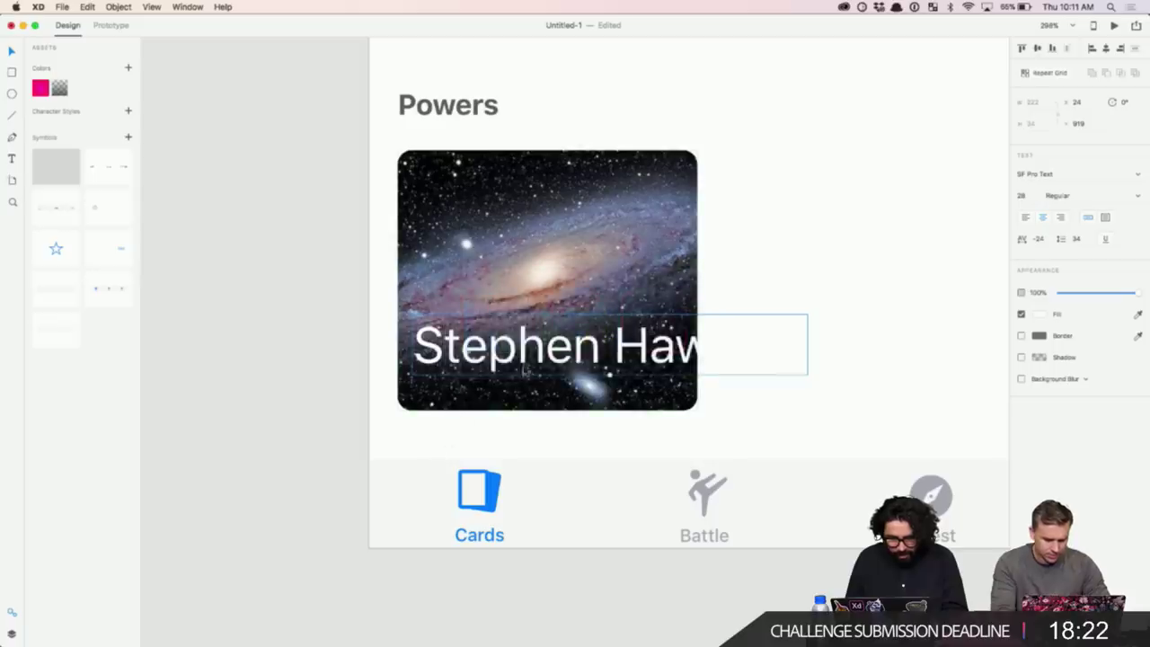
key("super+a")
key("super+v")
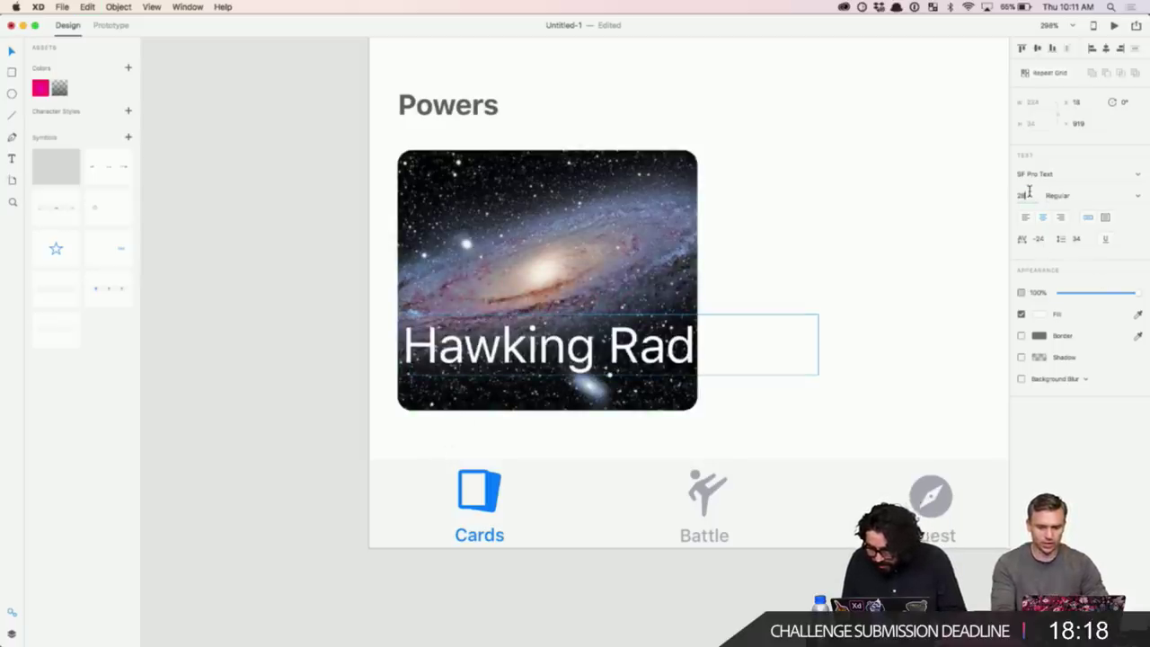
- Reduce the Hawking Radiation text to size 15 and move it so it fits inside the galaxy card
key("Return")
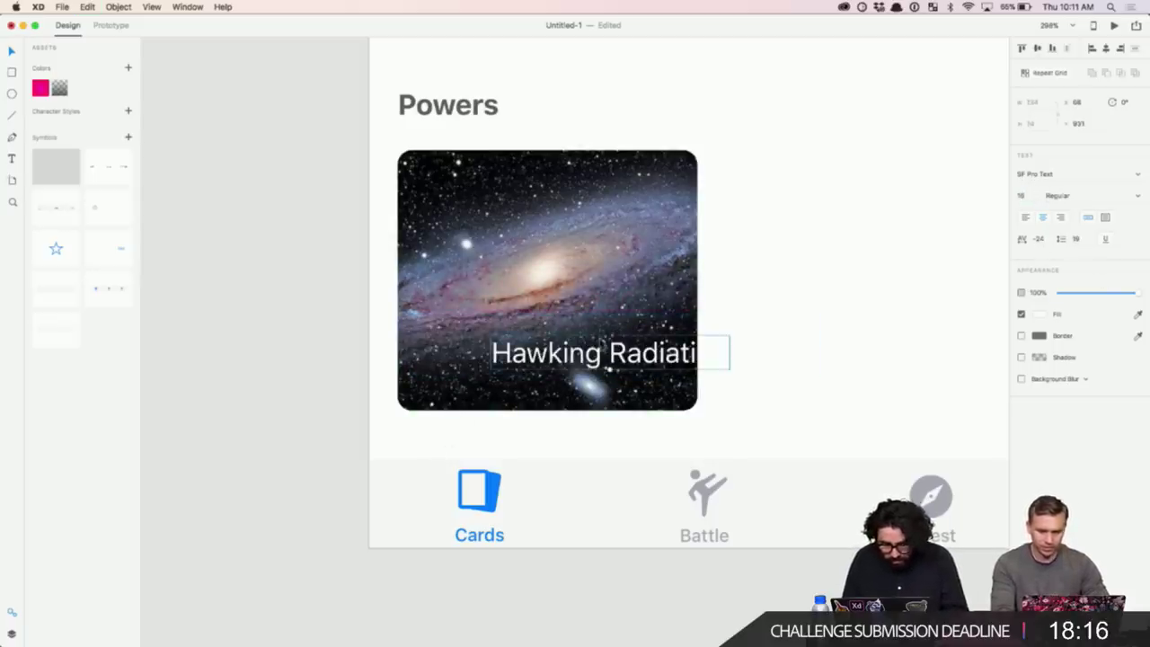
left_click_drag(600, 346, 547, 342)
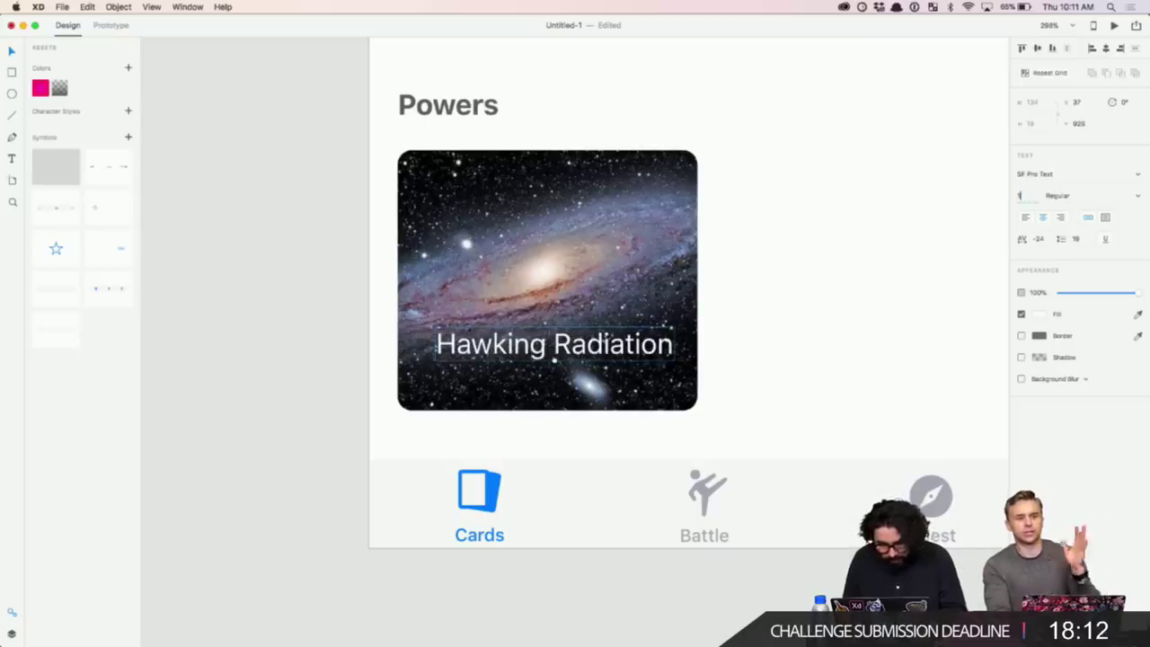
type("5")
key("Return")
- Duplicate the Hawking Radiation text directly below itself and change the copy to "Power"
left_click_drag(601, 343, 598, 381)
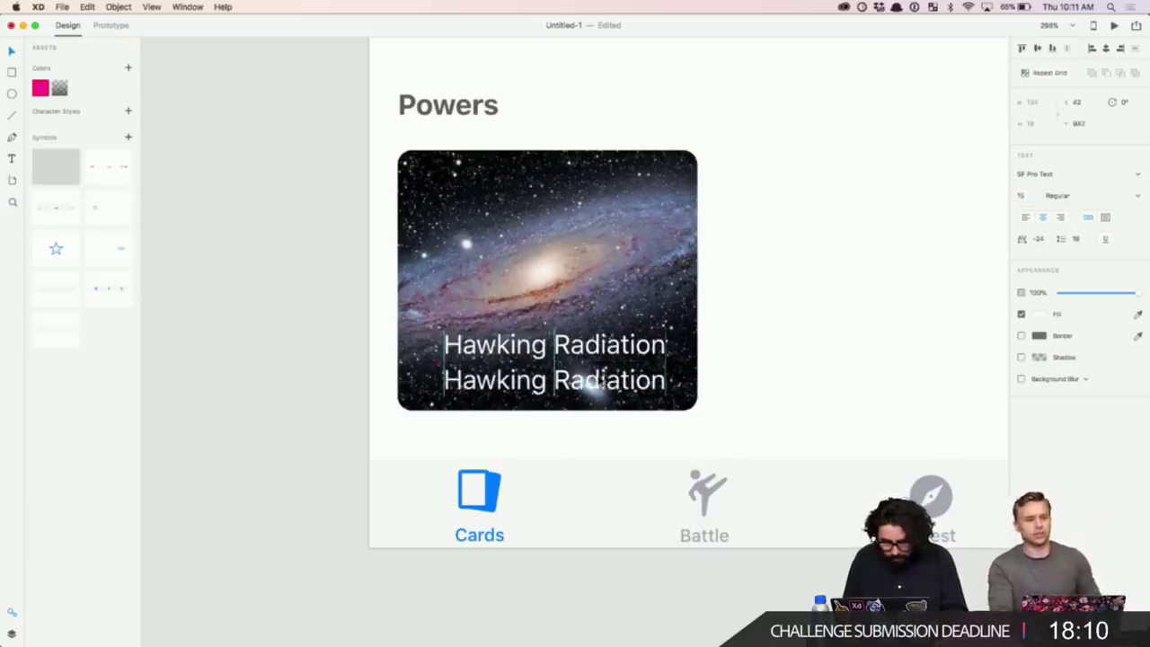
double_click(598, 381)
type("Power")
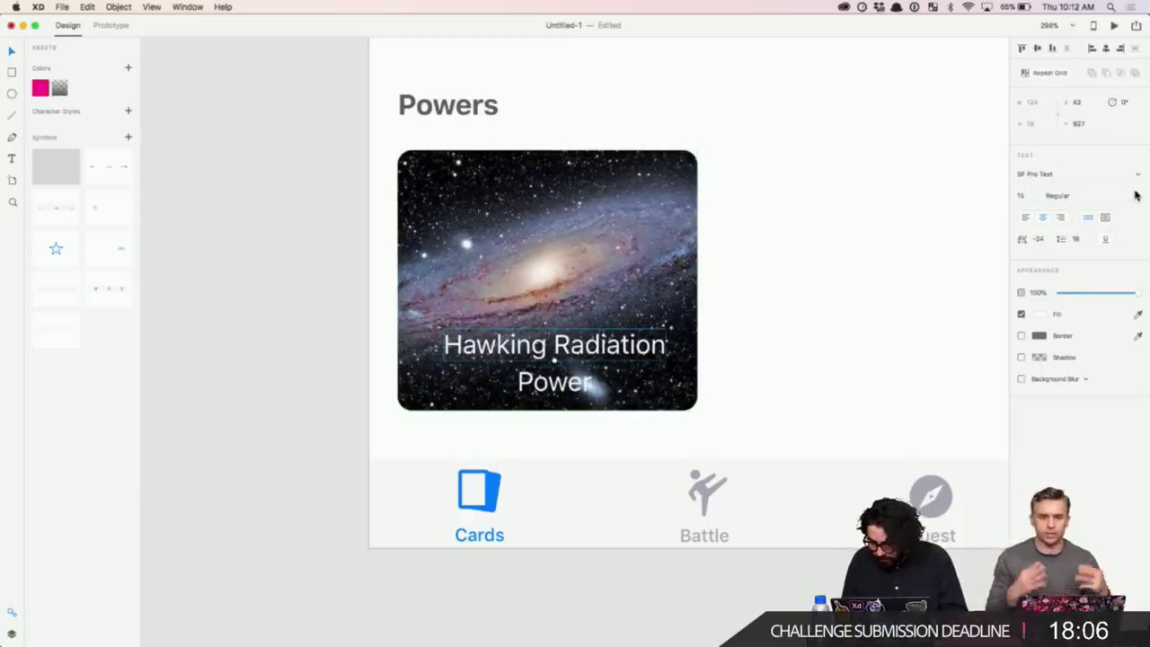
- Make the Hawking Radiation title bold and centre both text lines horizontally on the galaxy card
left_click(1134, 194)
left_click(1074, 293)
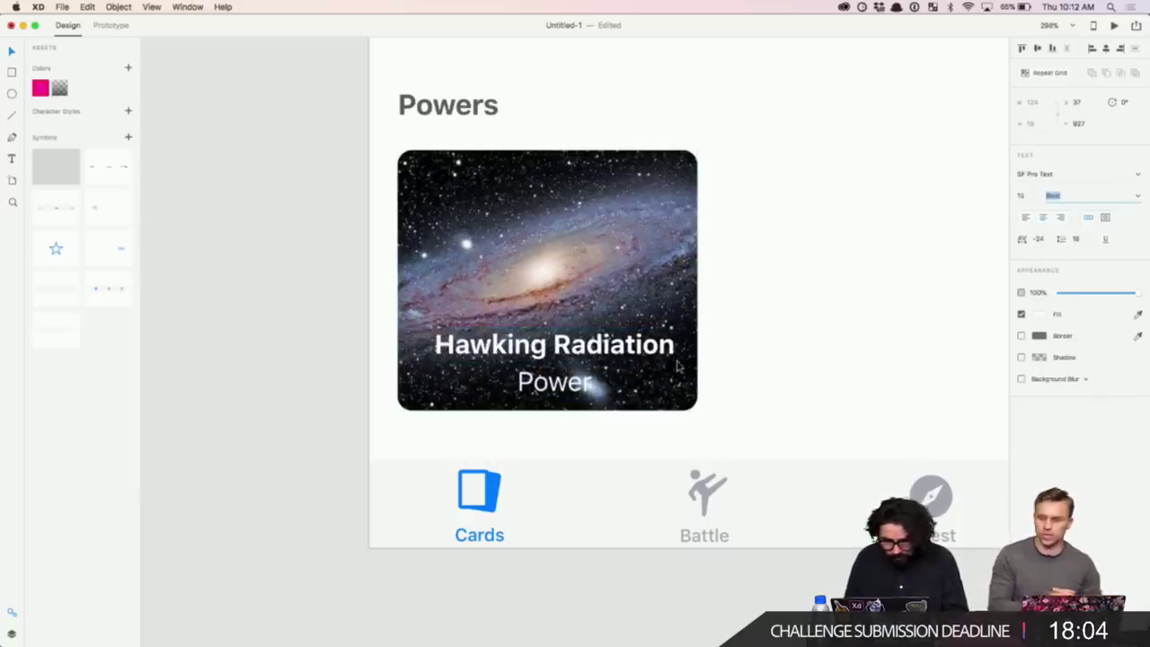
left_click(572, 384, "shift")
left_click(585, 282)
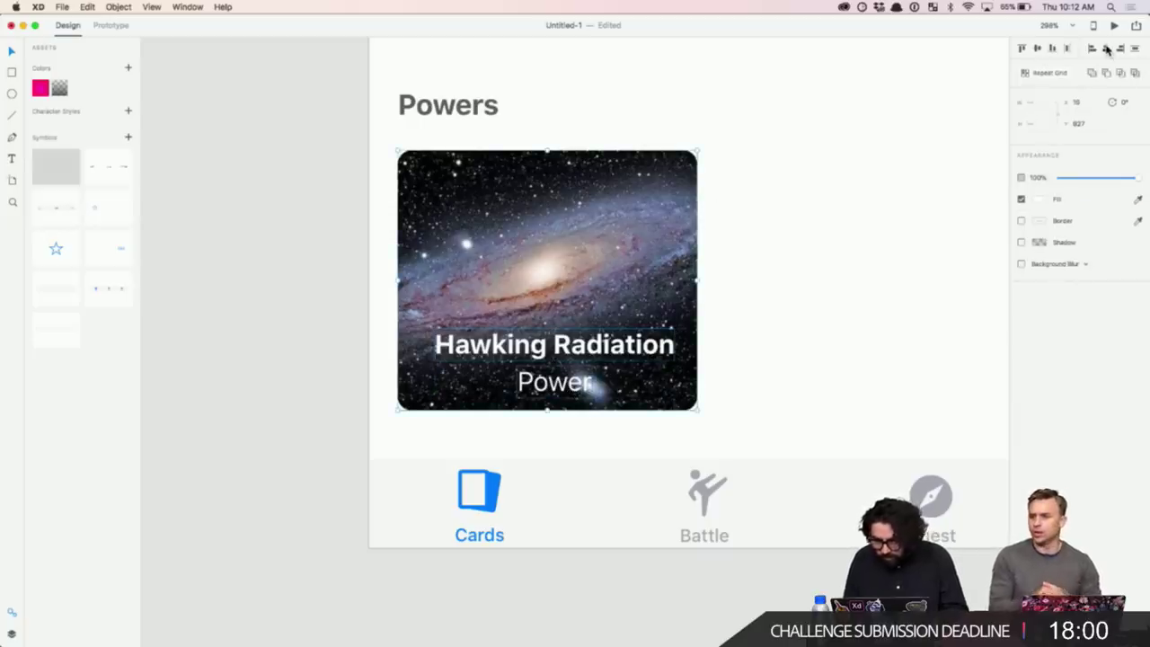
left_click(1106, 49)
left_click(838, 319)
- Copy the dark gradient overlay from the header photo and paste it over the Powers card area
left_click(622, 279)
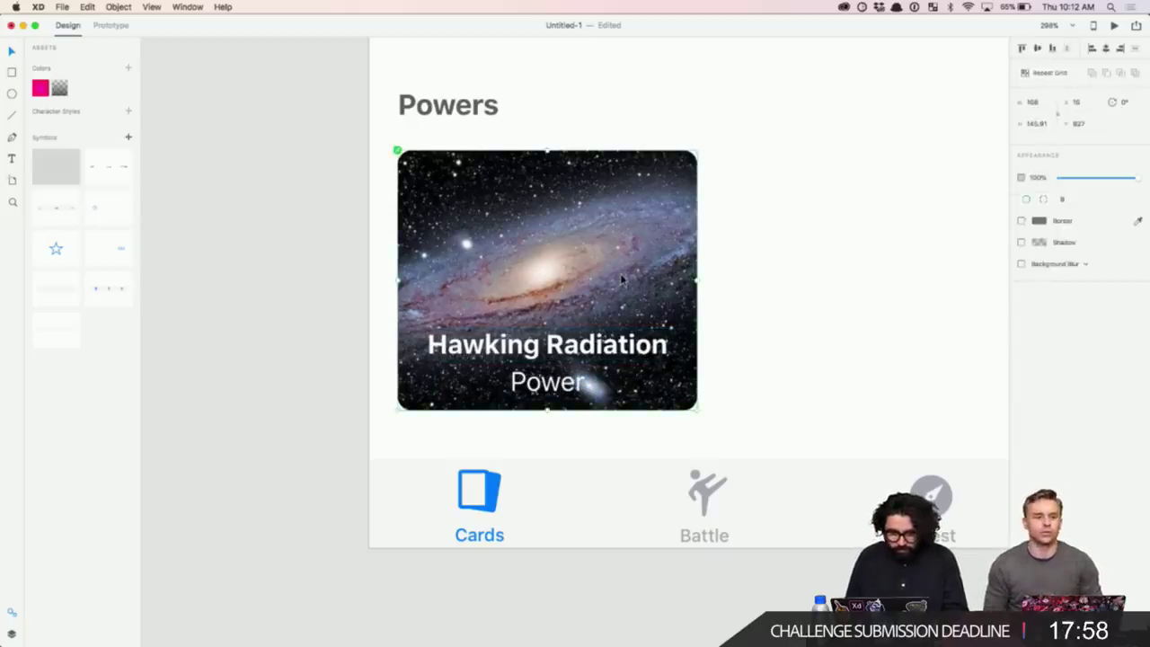
scroll(622, 279, "down", 5)
scroll(621, 279, "up", 6)
left_click(589, 412)
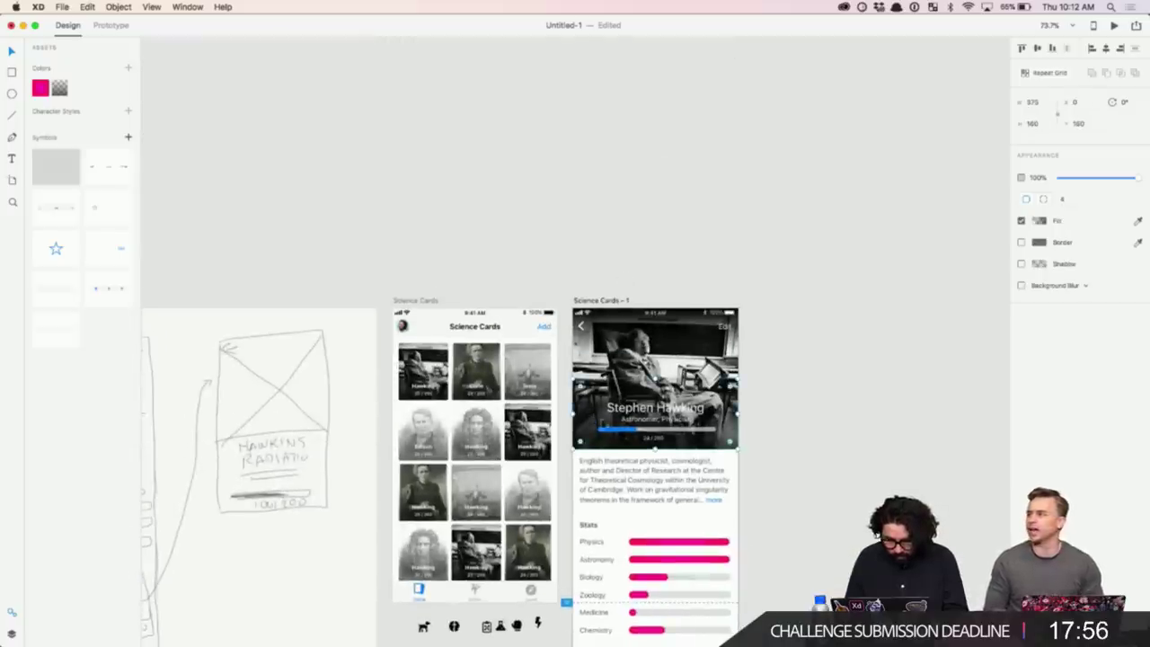
key("super+c")
scroll(607, 426, "down", 5)
key("z")
left_click_drag(574, 274, 721, 409)
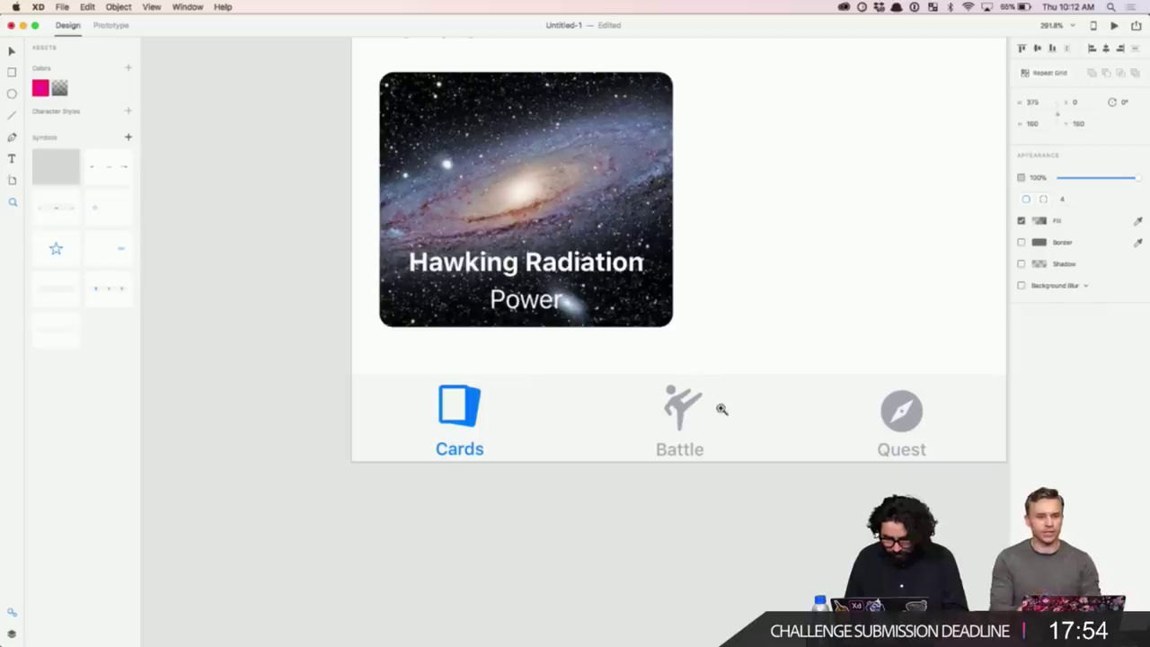
key("super+v")
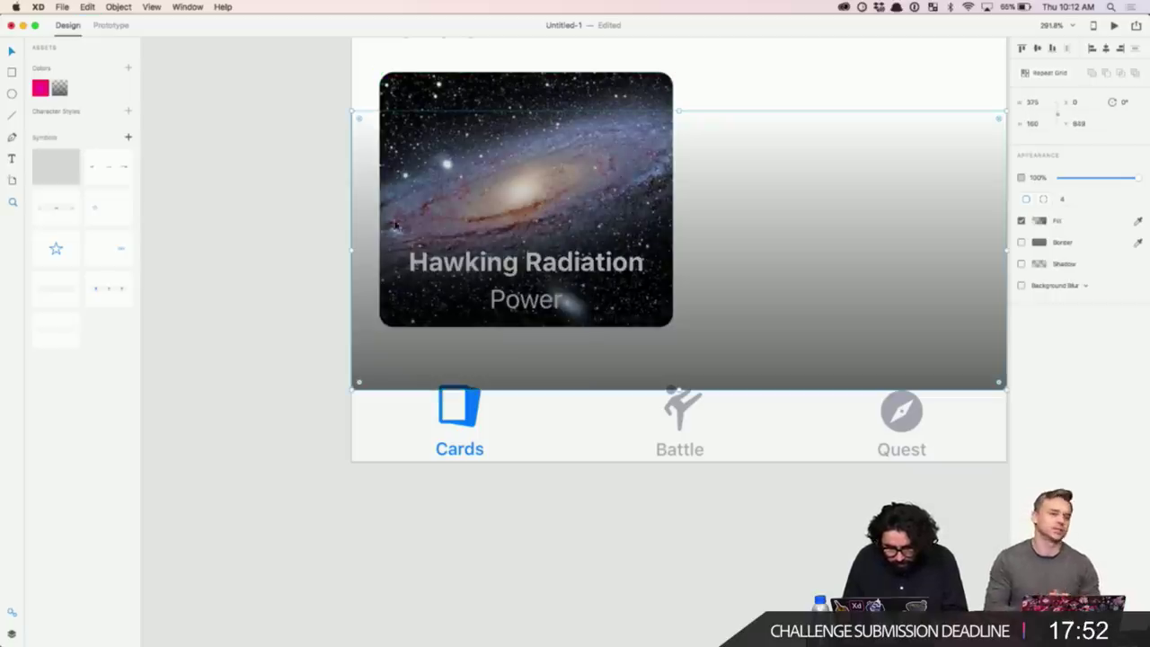
- Resize the pasted gradient to 168 wide and 122 high so its sides line up with the galaxy card
left_click_drag(353, 384, 376, 326)
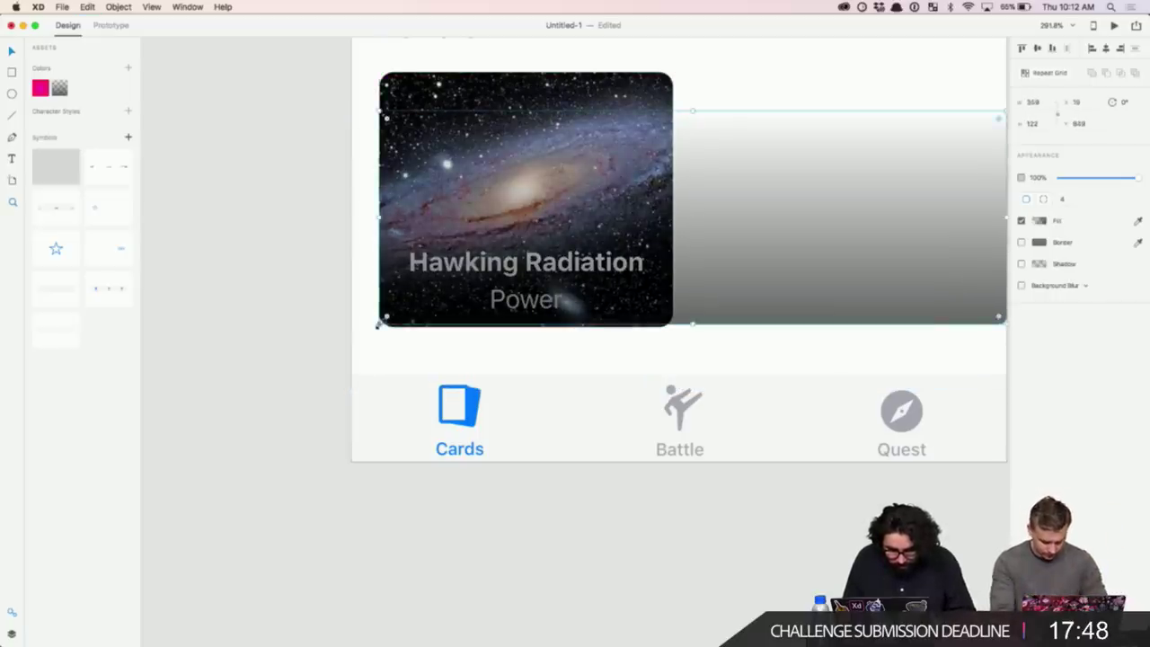
scroll(377, 325, "right", 8)
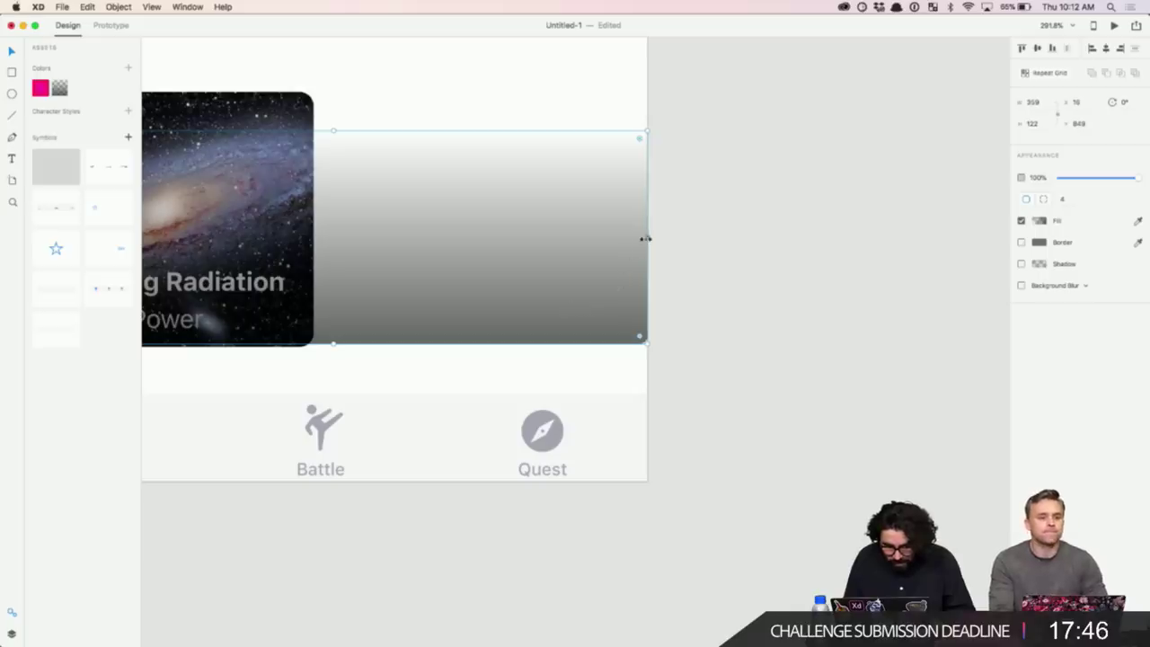
left_click_drag(645, 238, 315, 237)
scroll(314, 237, "left", 3)
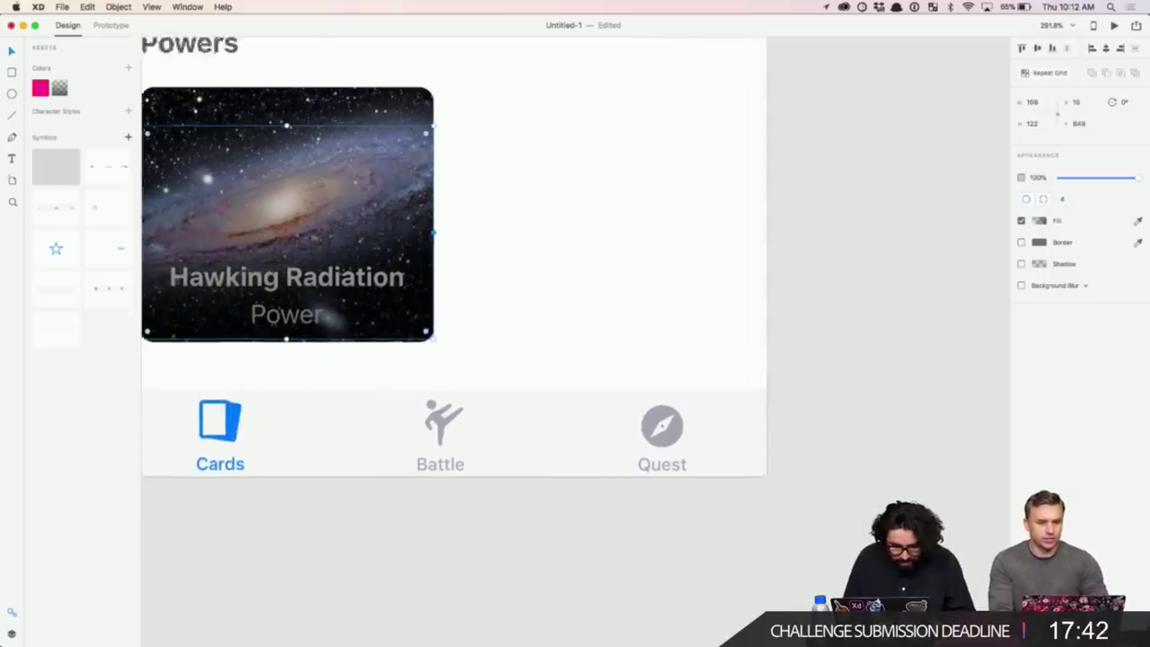
- Extend the gradient to the galaxy card's bottom edge at a height of 124 and set its corner radius to 8
scroll(314, 237, "left", 2)
scroll(303, 334, "up", 5)
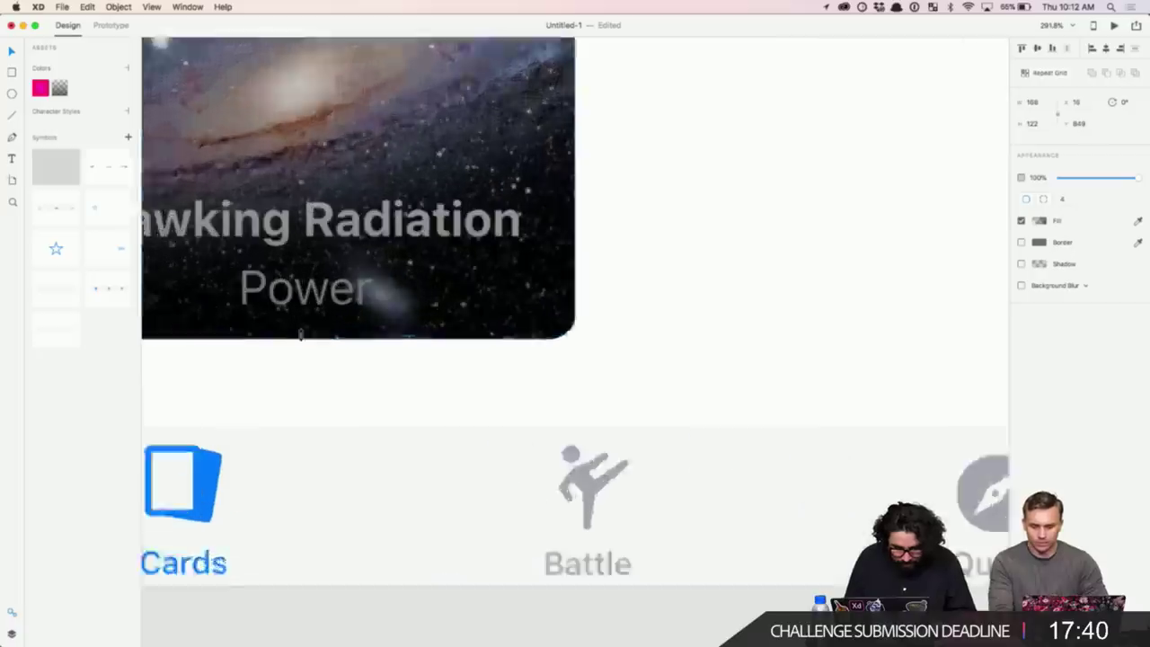
scroll(303, 334, "left", 2)
left_click_drag(512, 334, 514, 341)
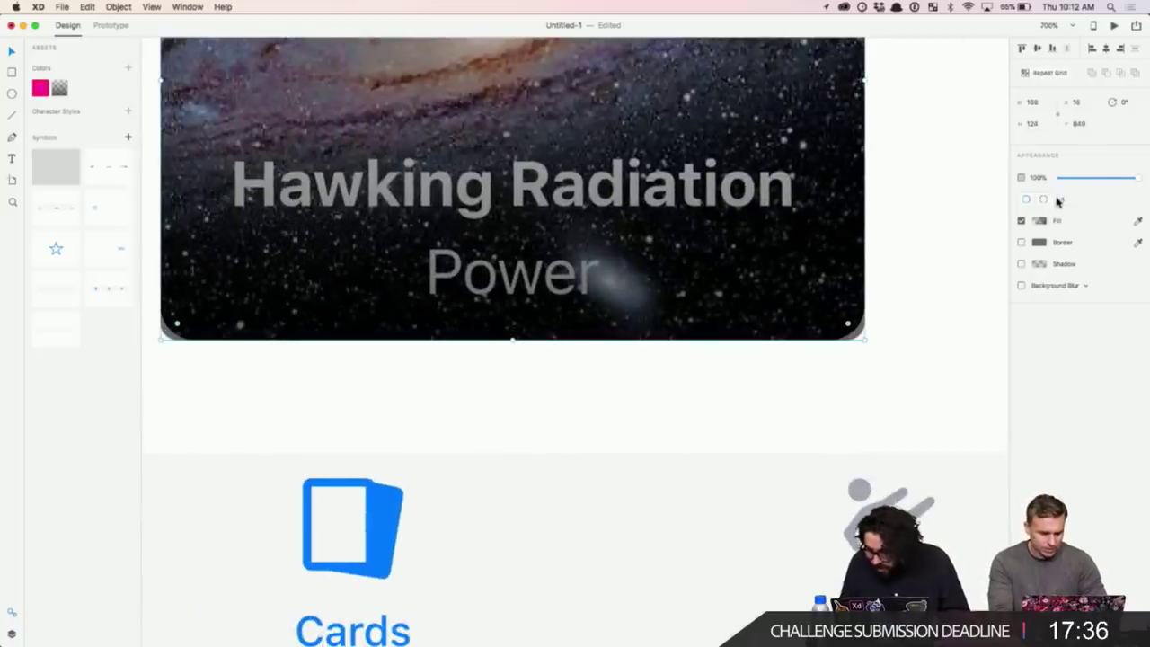
scroll(993, 180, "down", 6)
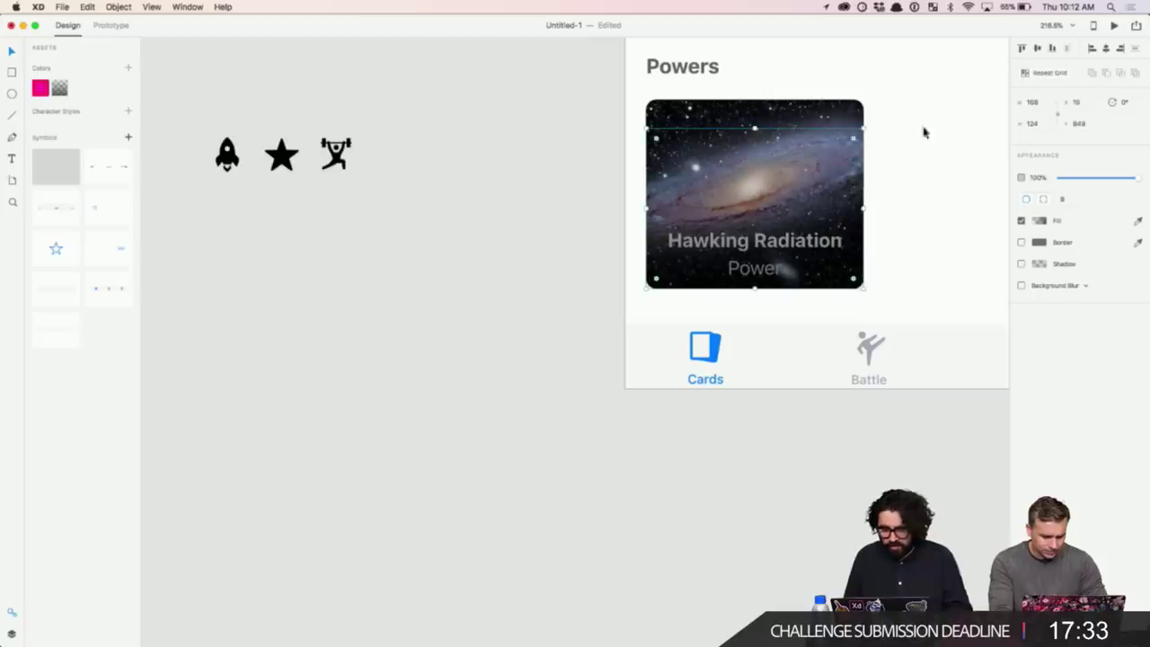
- Send the galaxy image and its gradient overlay behind the Hawking Radiation and Power text
left_click_drag(908, 107, 794, 160)
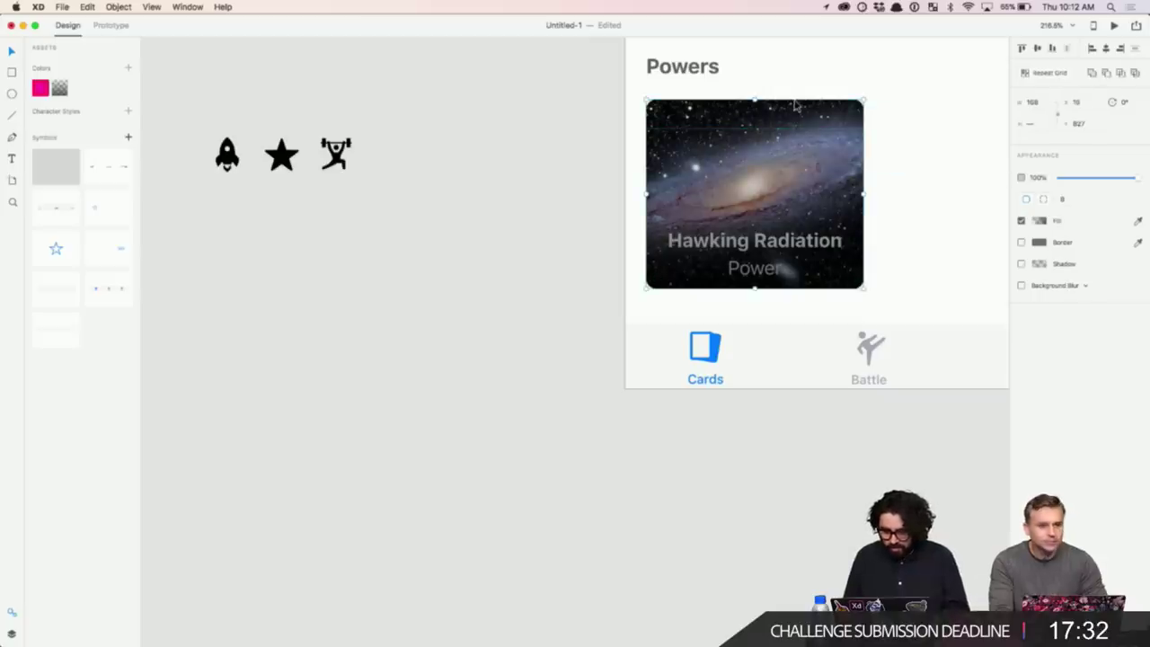
key("super+shift+bracketleft")
scroll(523, 227, "right", 1)
scroll(524, 226, "right", 5)
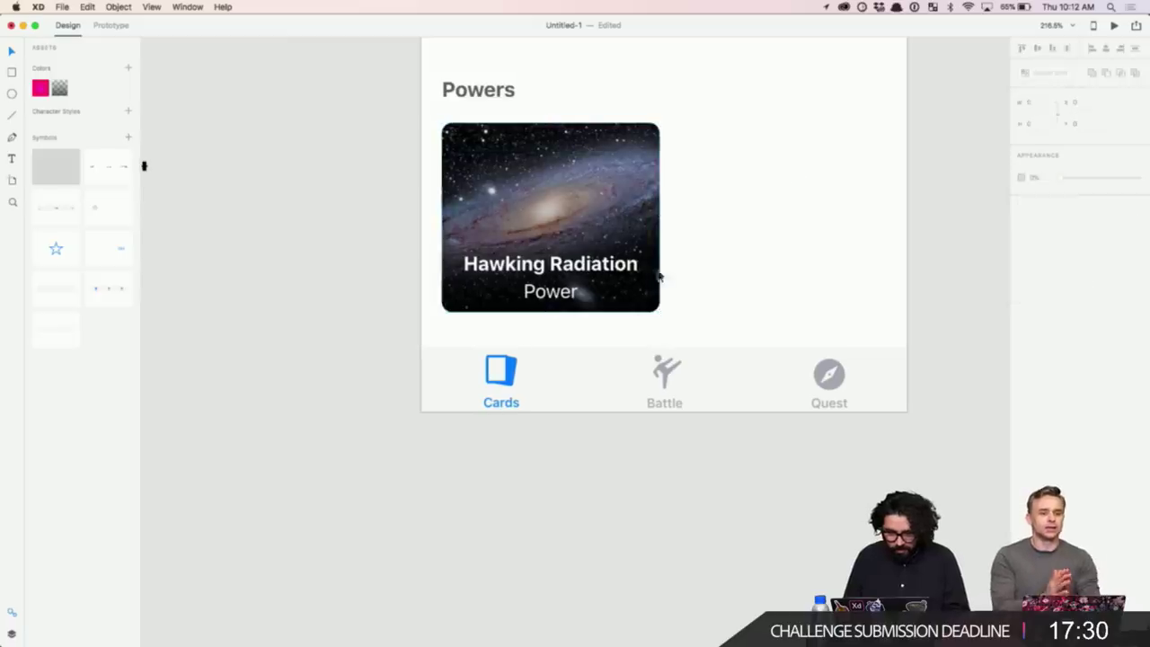
- Duplicate the Hawking Radiation title above itself on the galaxy card and change the copy's text to 60/80
double_click(586, 274)
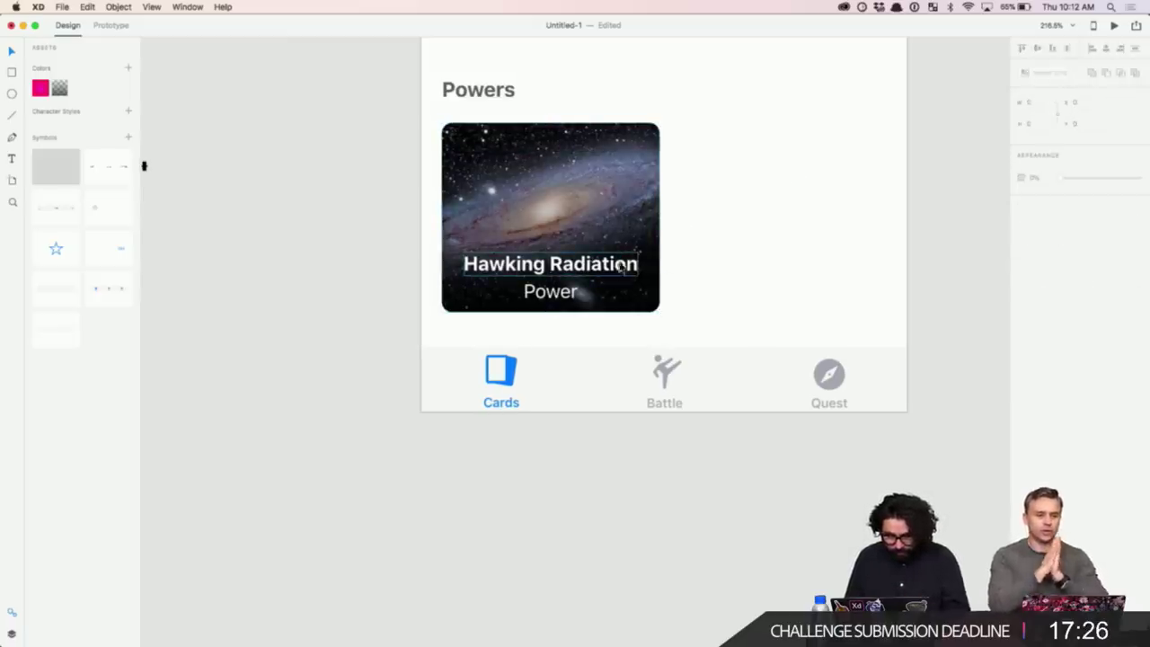
left_click_drag(618, 267, 618, 209)
double_click(617, 207)
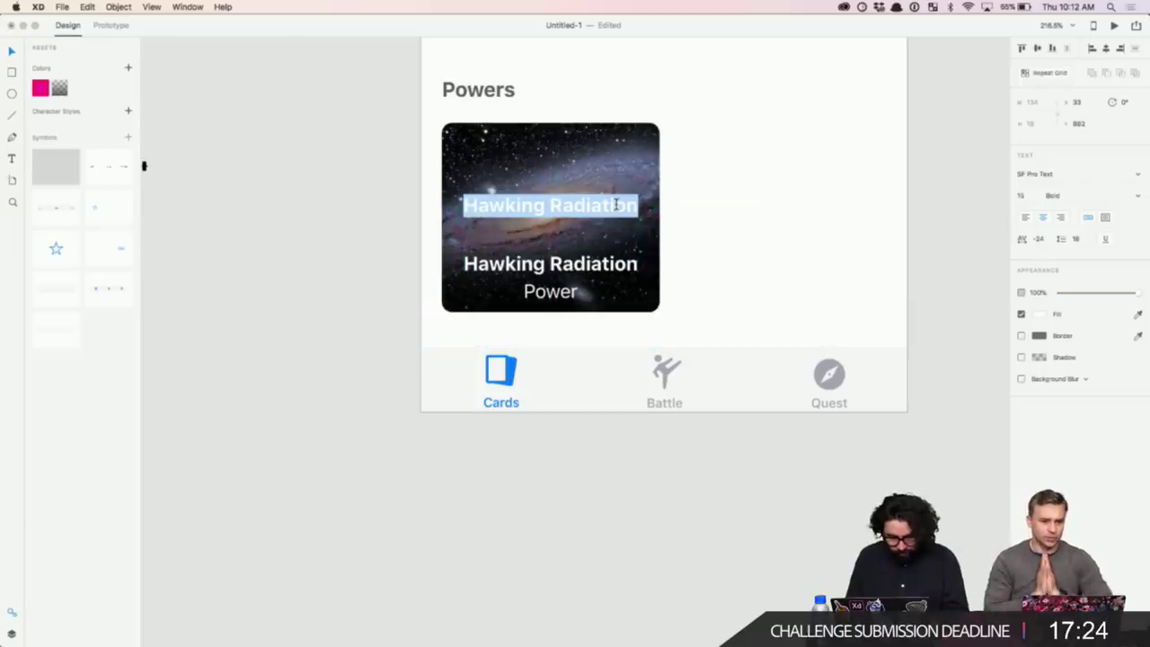
key("BackSpace")
type("60/")
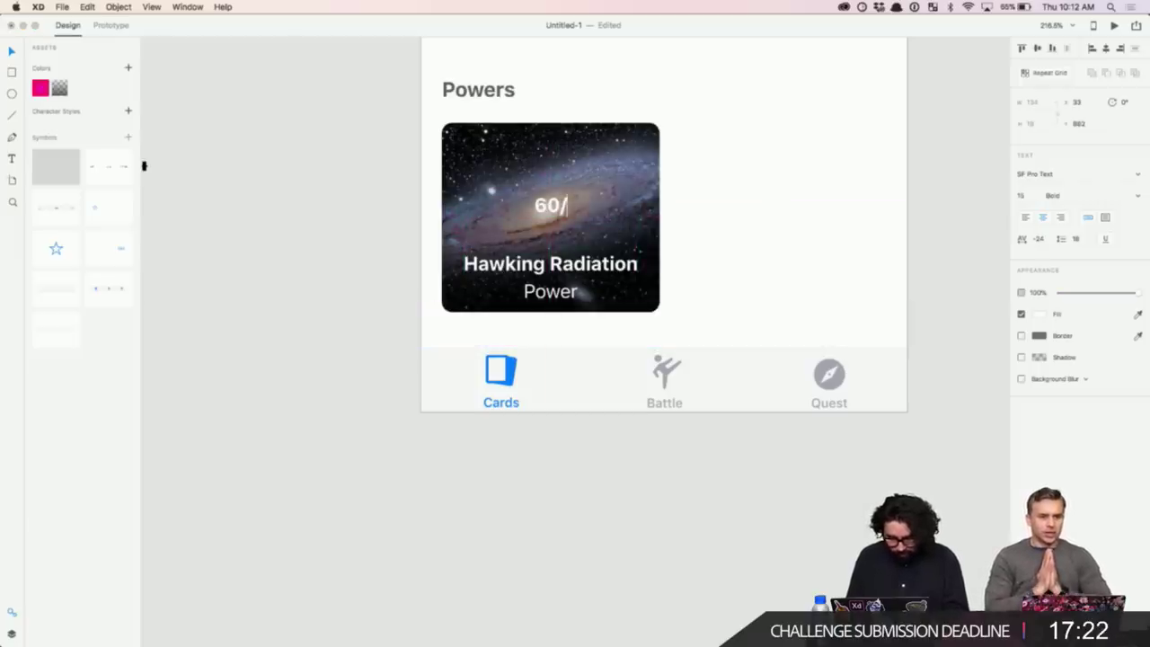
type("80")
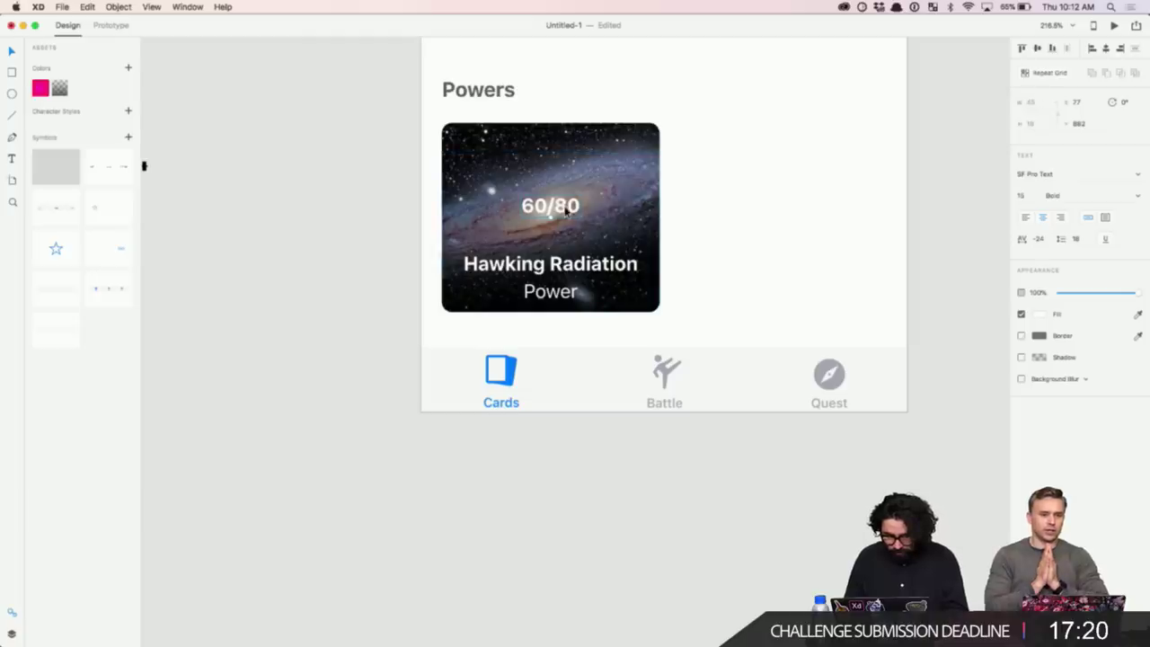
- Set the 60/80 text to size 25 in Regular weight and move it down 10 units towards the title
left_click(1027, 194)
key("shift+Up")
key("shift+Up")
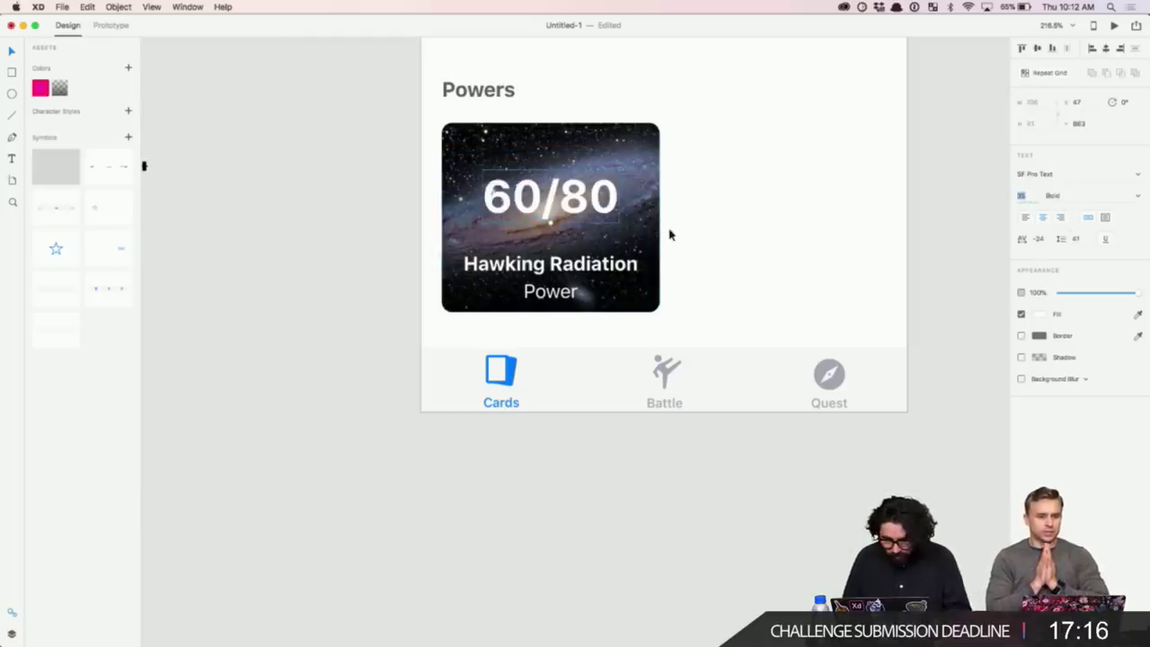
key("shift+Down")
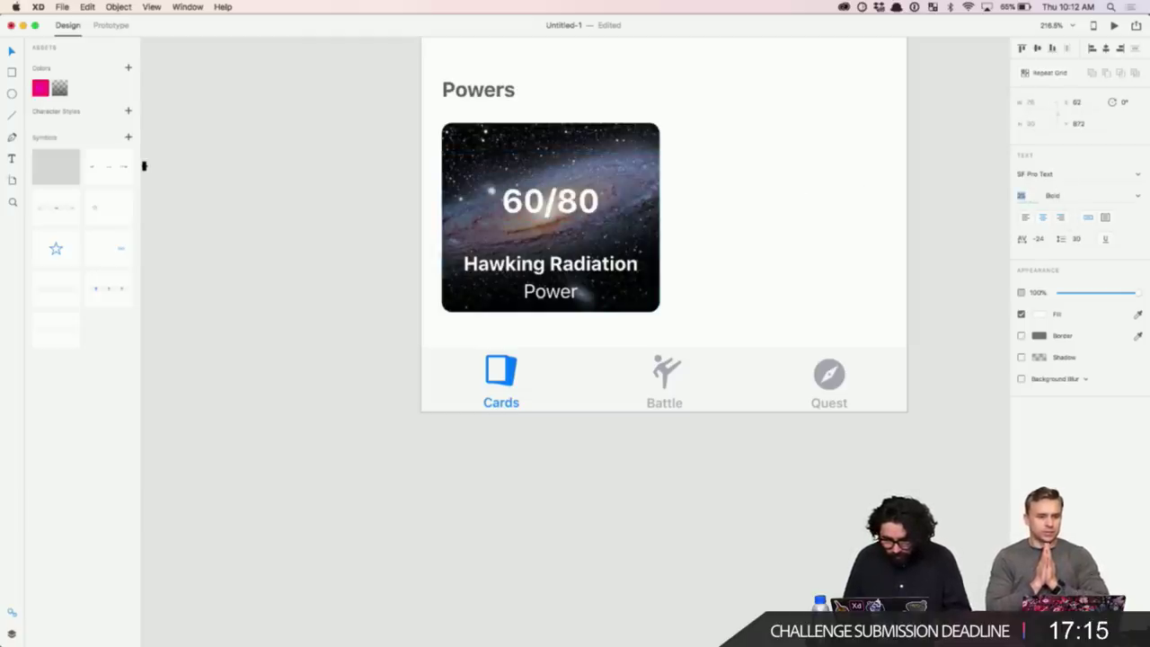
left_click(1142, 201)
left_click(1101, 207)
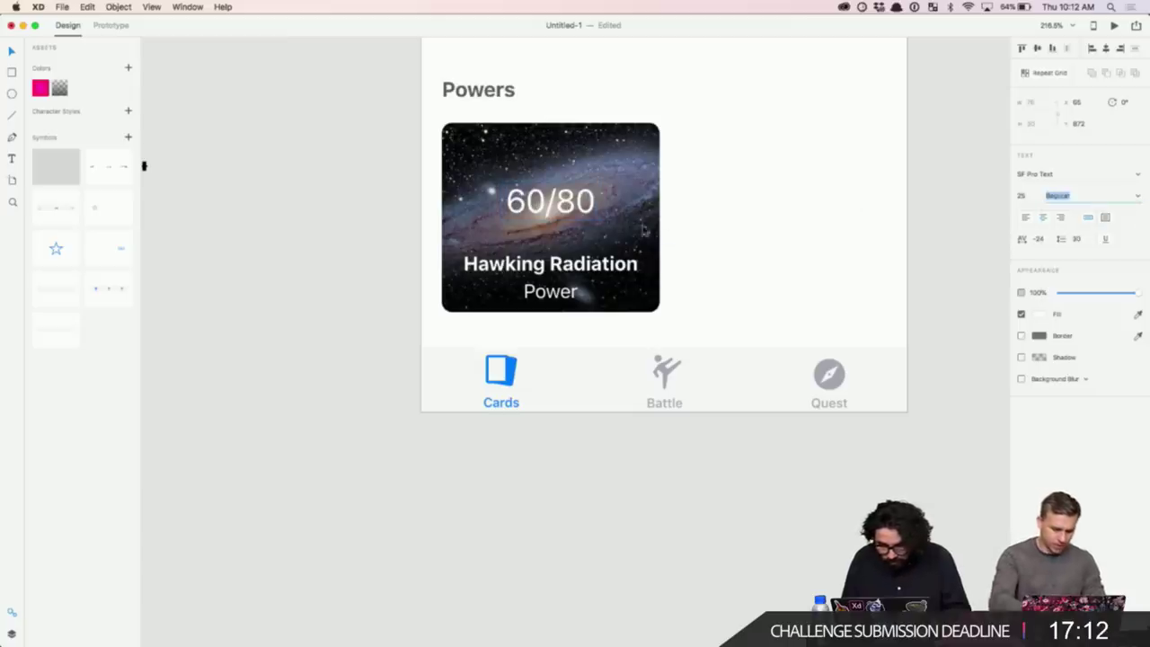
left_click(589, 207)
key("shift+Down")
- Extend the gradient overlay up to the galaxy card's top edge at a height of 146
left_click(642, 220)
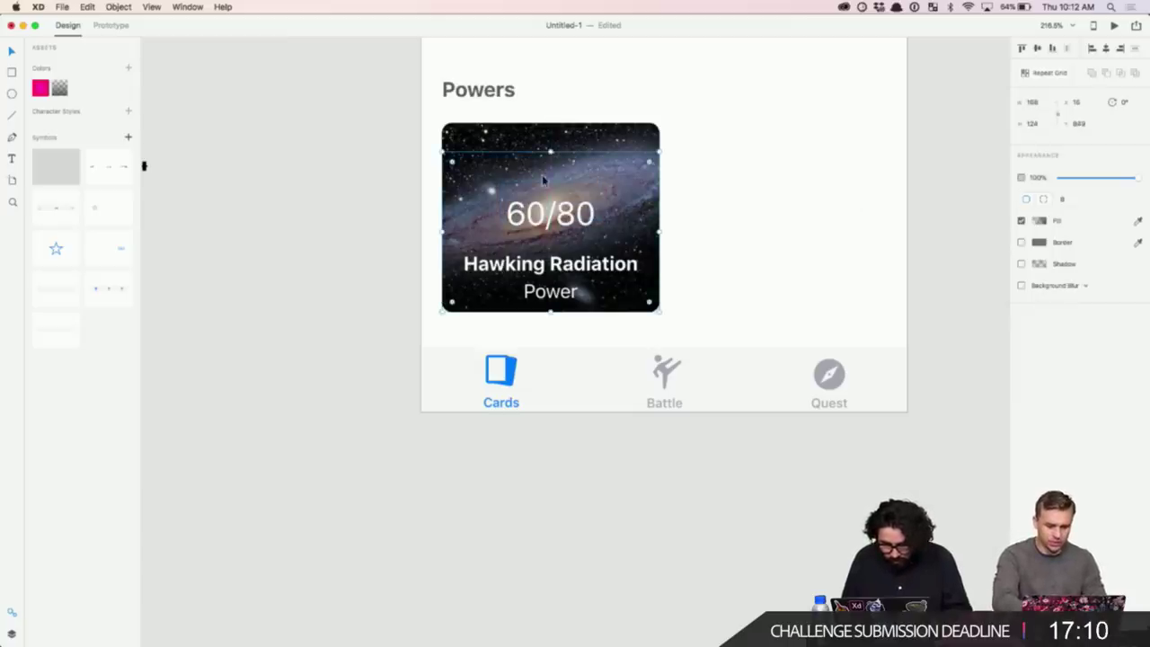
left_click_drag(550, 152, 550, 121)
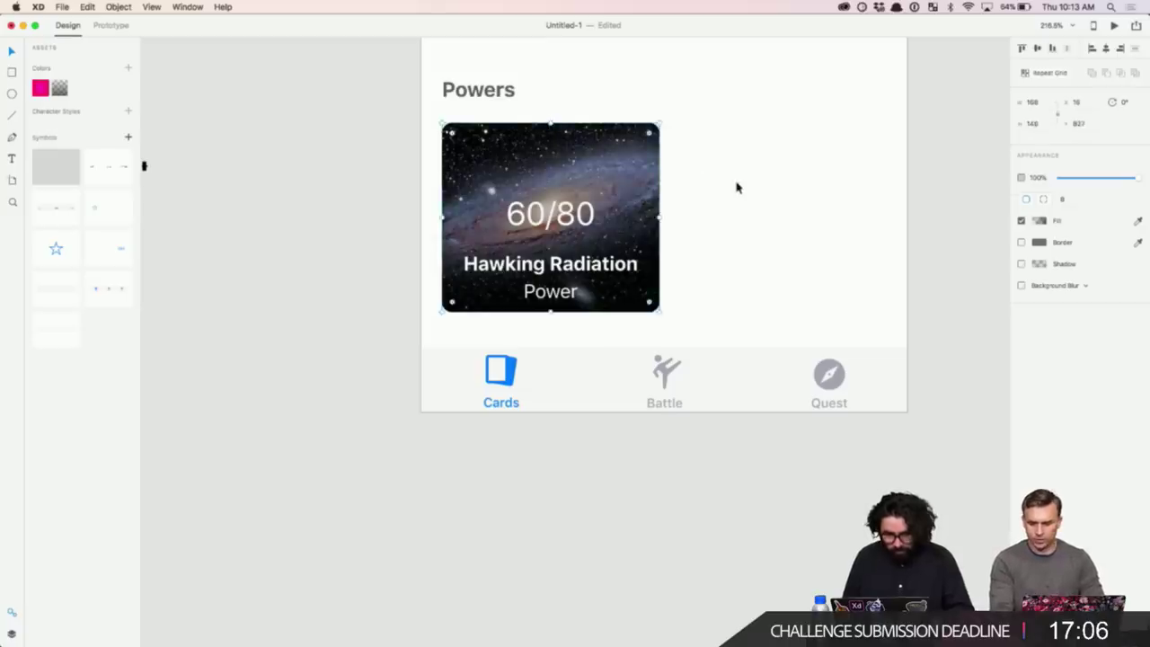
left_click(737, 187)
- Set the 60/80 text to size 35 in Light weight
left_click(583, 227)
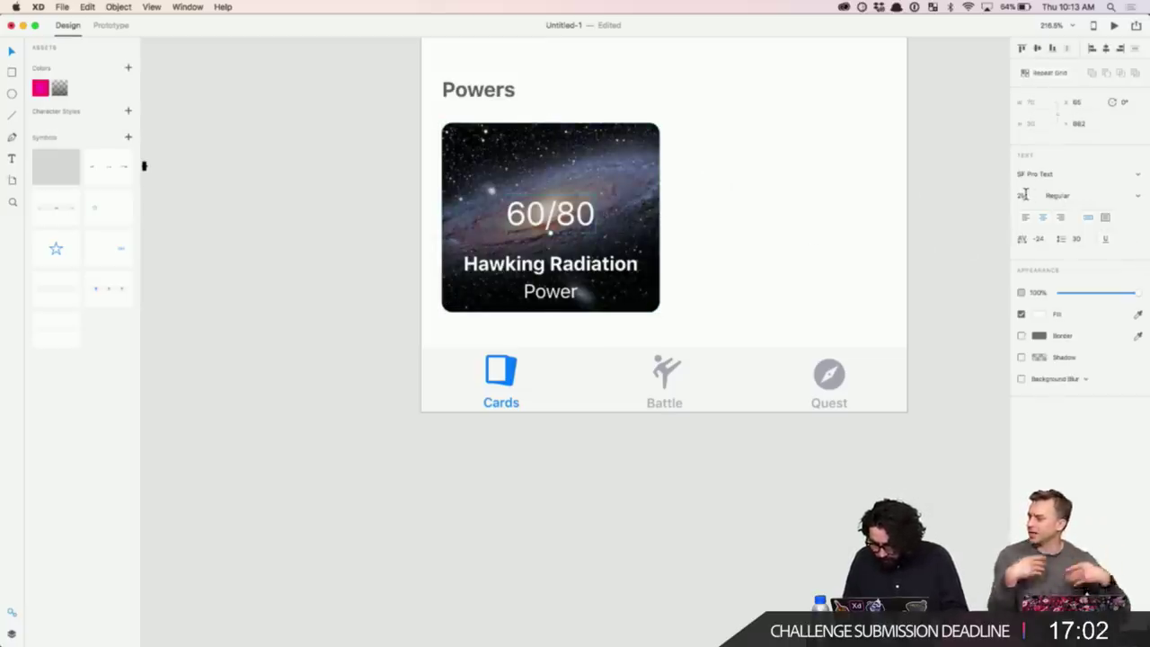
type("35")
key("Return")
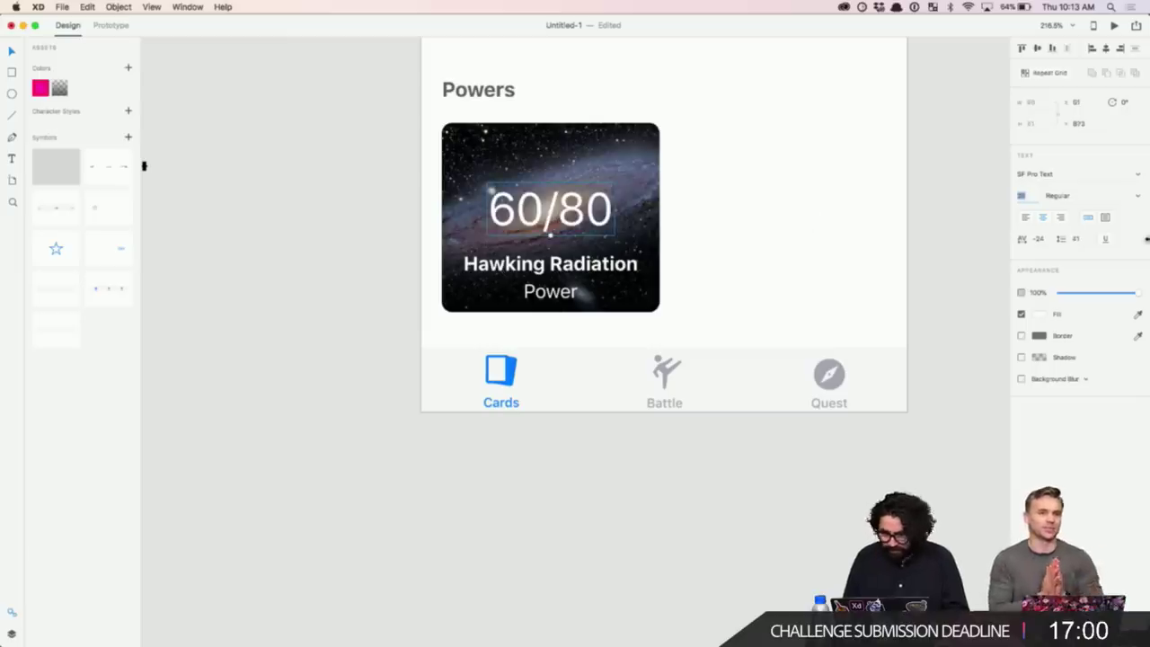
left_click(1138, 196)
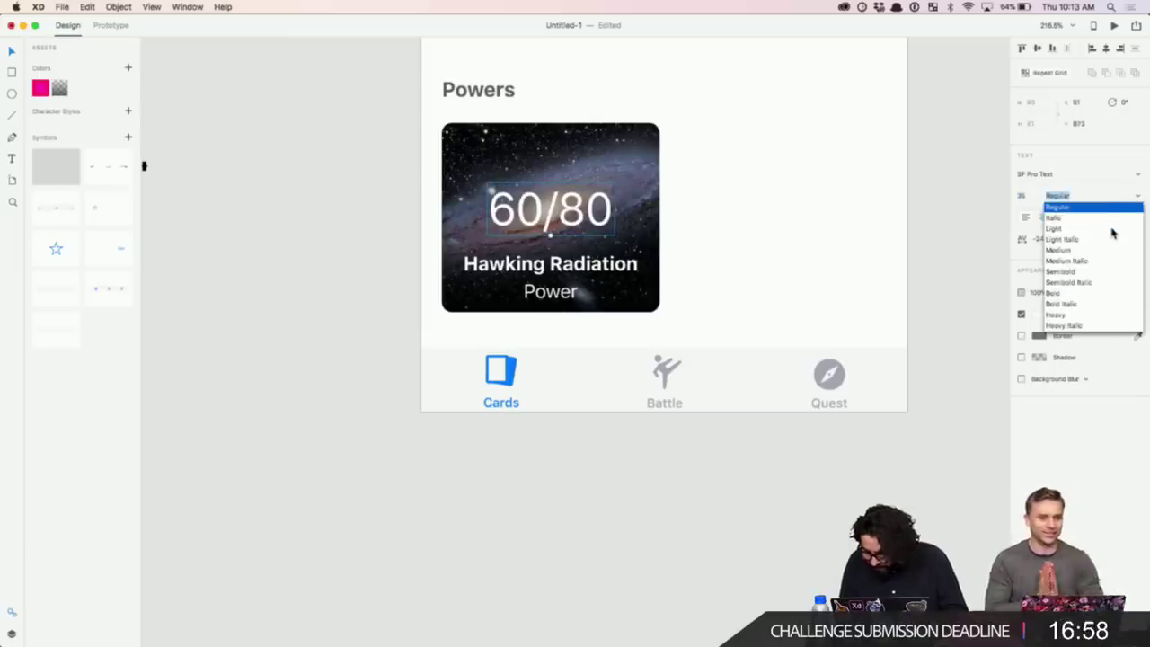
left_click(1111, 229)
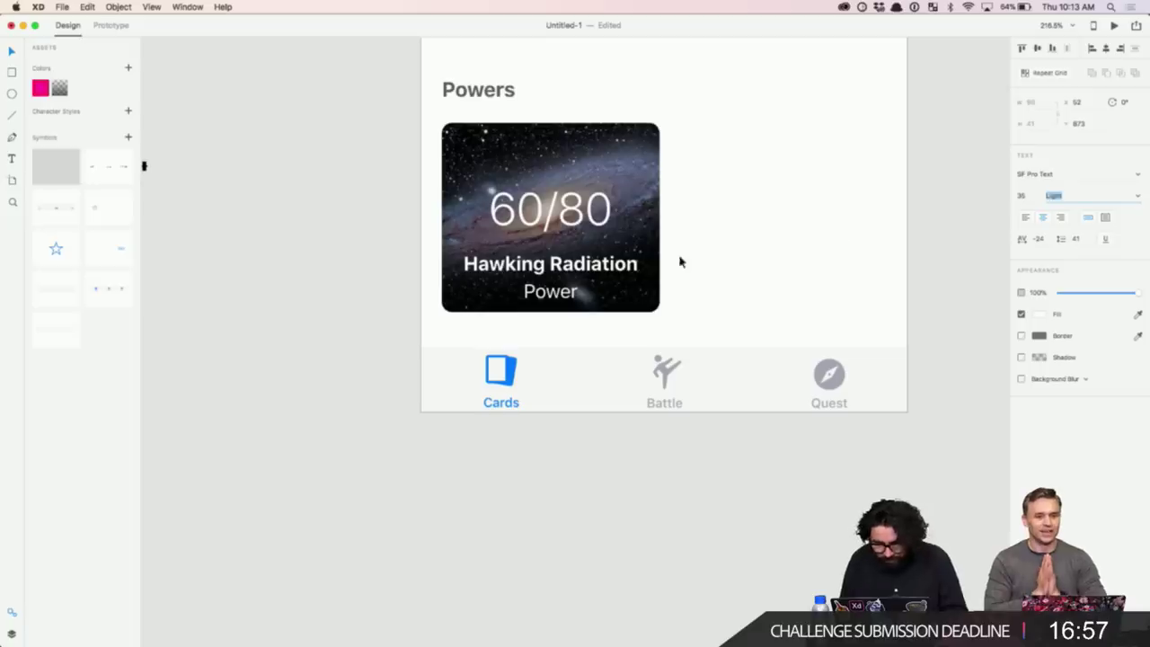
- Move the Hawking Radiation and Power lines up 8 units together, closer to the 60/80 text
left_click(570, 289)
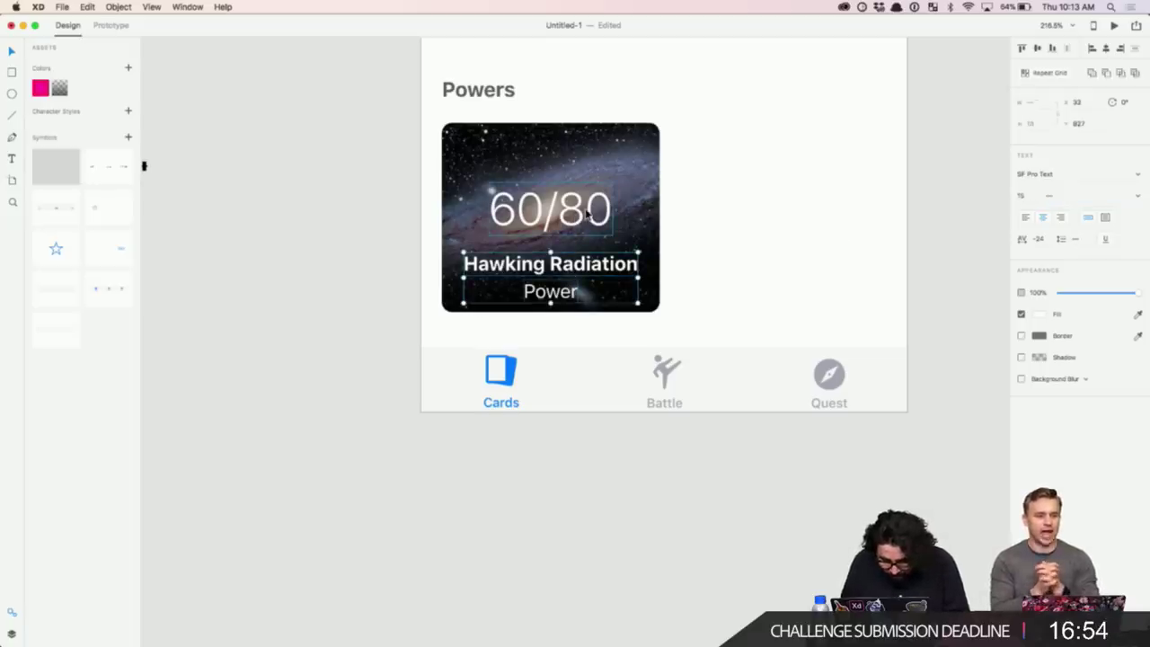
key("shift+Up")
key("Down")
key("Down")
- Group the 60/80, Hawking Radiation and Power lines and align the group to the vertical middle of the card
left_click(583, 217, "shift")
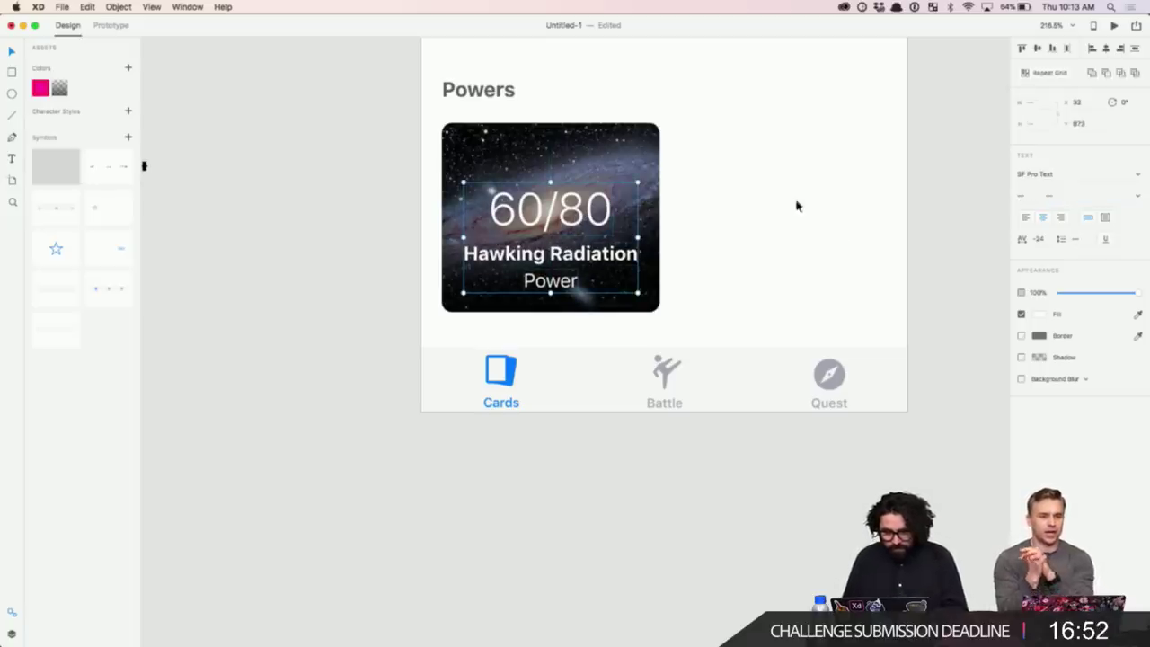
key("super+g")
left_click_drag(403, 158, 557, 234)
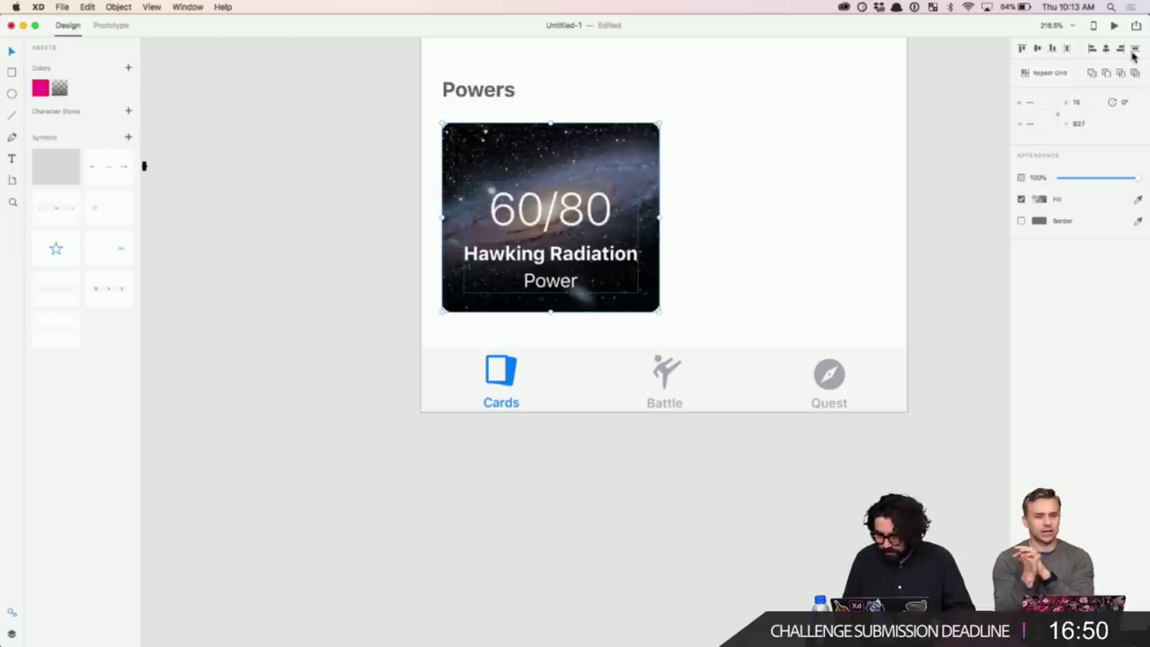
left_click(1036, 48)
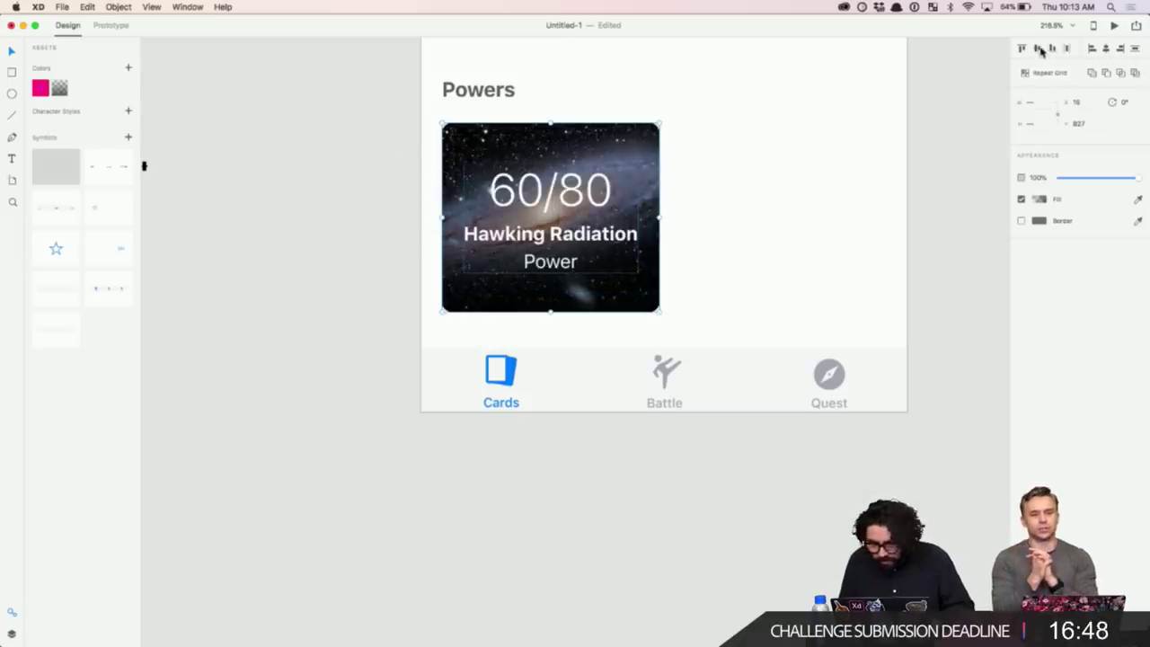
- Lower the grouped text slightly below the card's middle, to a Y position of 865
left_click(738, 256)
left_click_drag(587, 237, 588, 250)
key("Up")
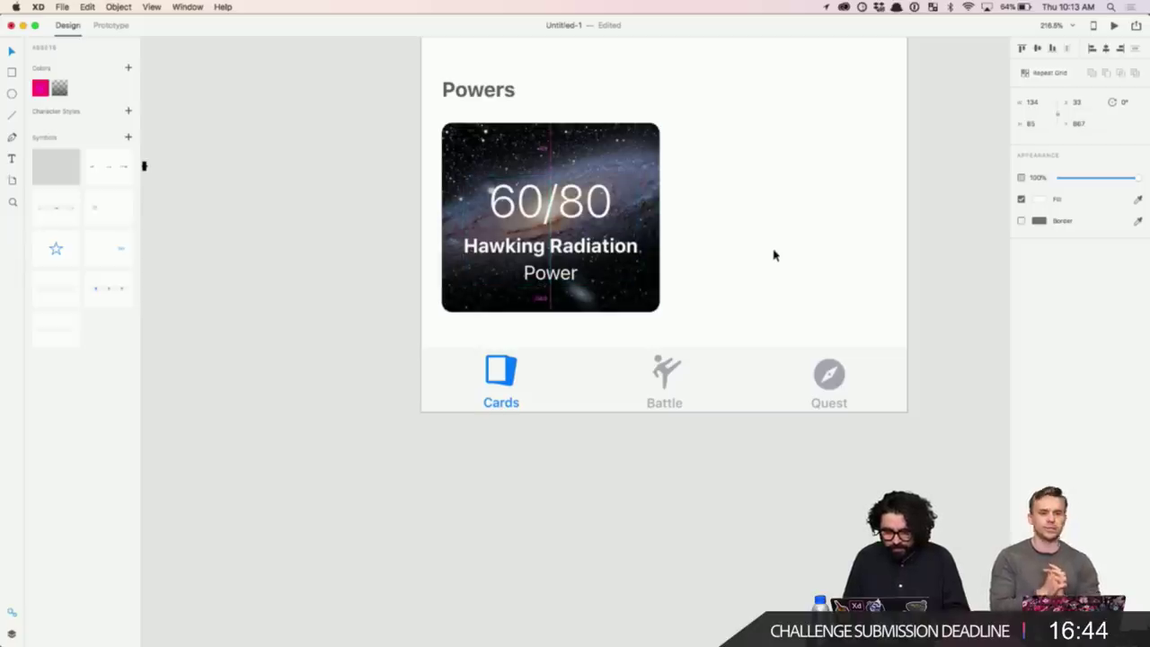
- Duplicate the complete Hawking Radiation card and place the copy to the right of the original in the Powers row
key("super+minus")
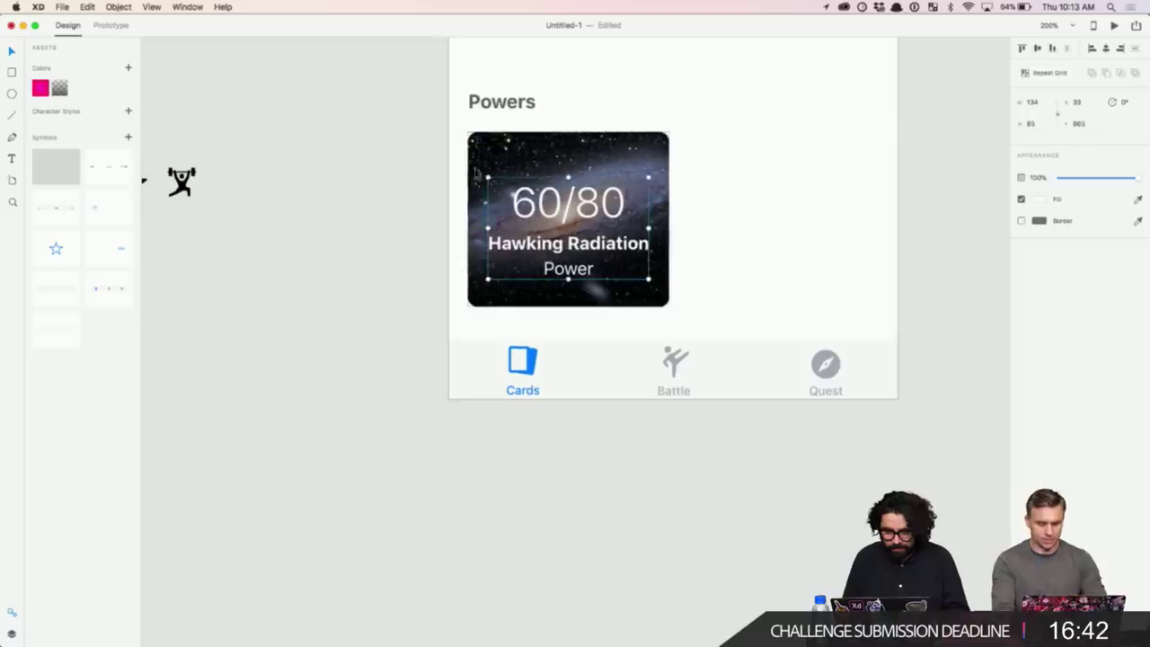
left_click_drag(417, 158, 677, 270)
left_click_drag(557, 247, 770, 275)
left_click(757, 487)
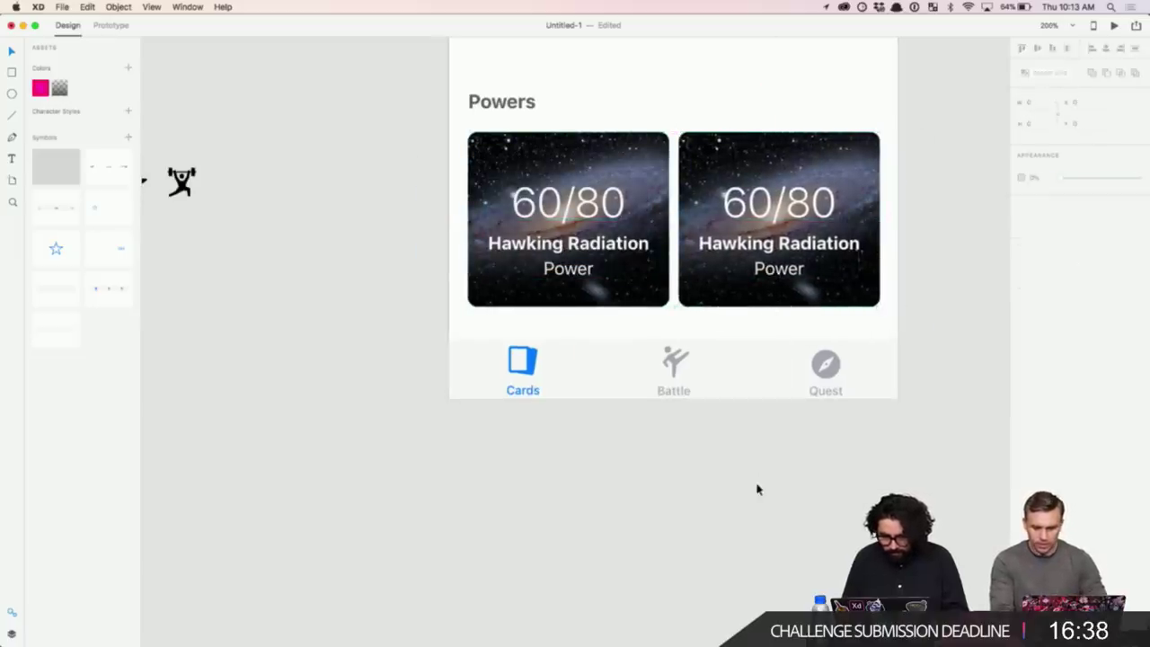
key("super+Tab")
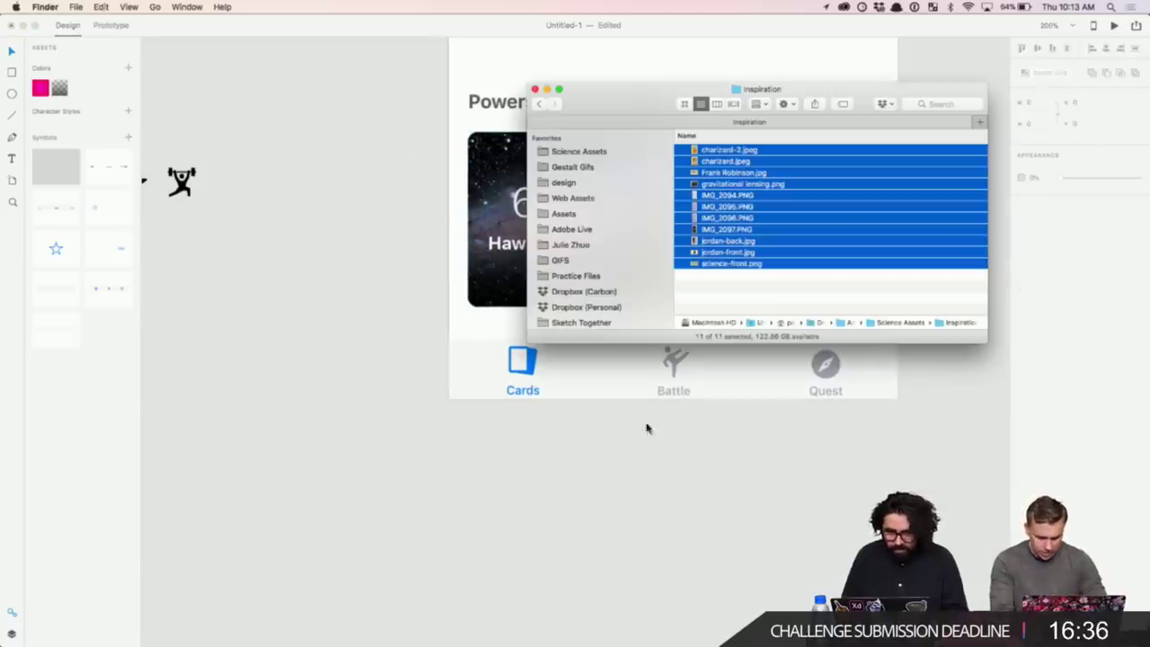
key("super+Tab")
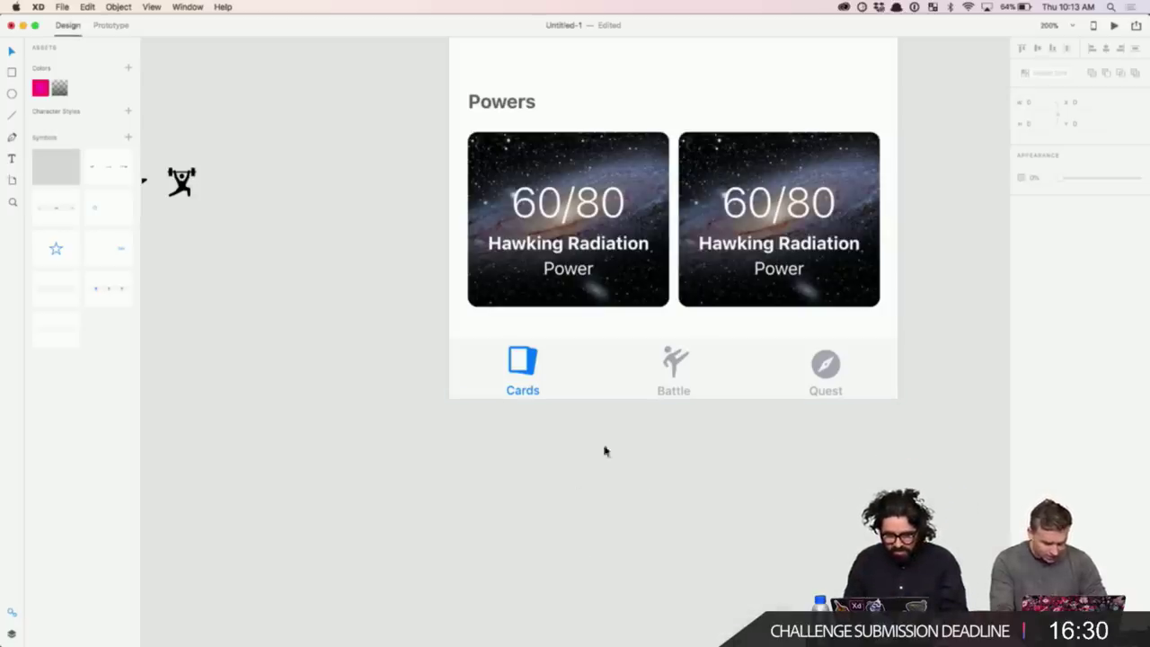
scroll(605, 451, "up", 3)
scroll(605, 451, "right", 3)
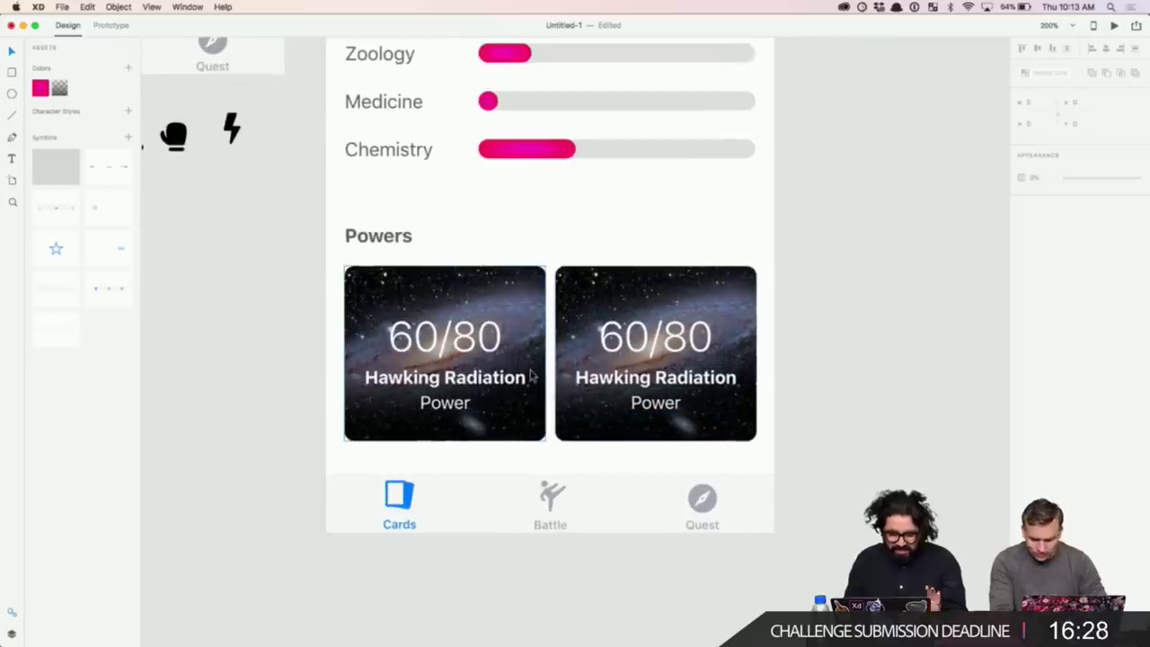
scroll(531, 375, "up", 2)
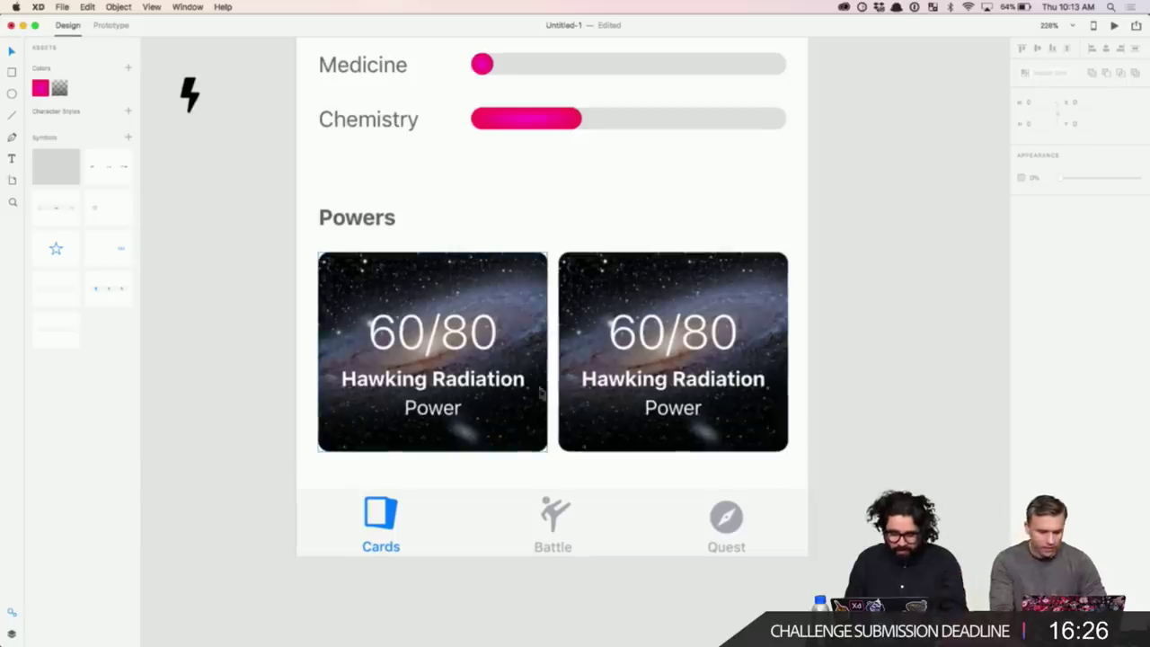
- Open the Creative Cloud Libraries, switch to the Scientists library and browse its graphics
left_click(62, 7)
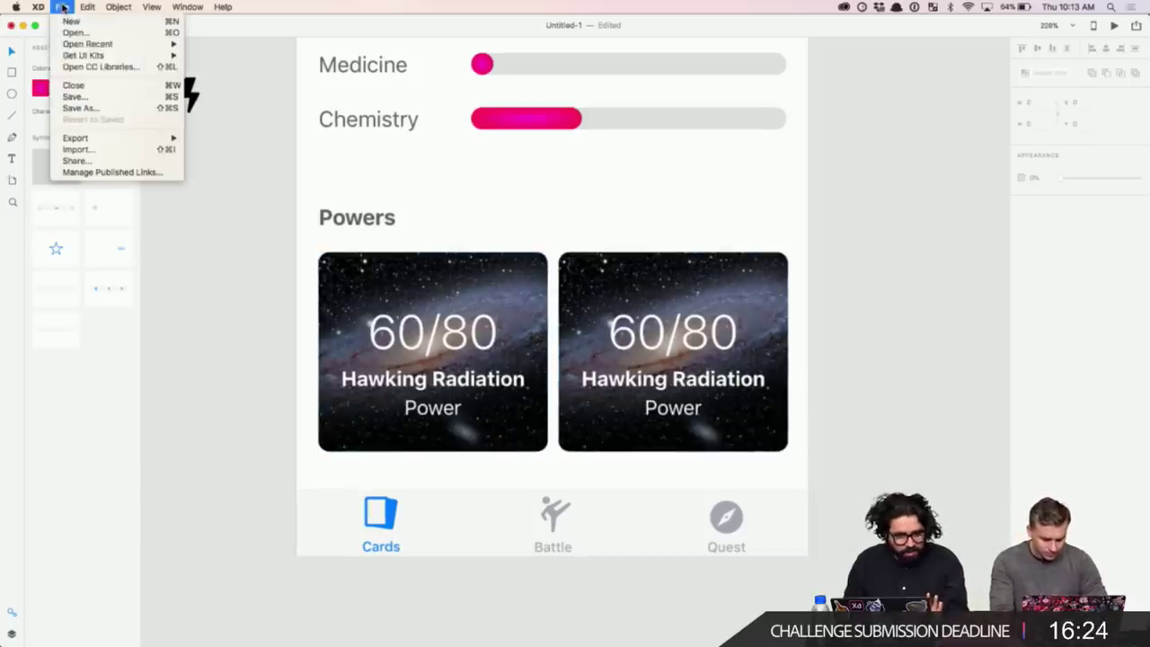
mouse_move(148, 45)
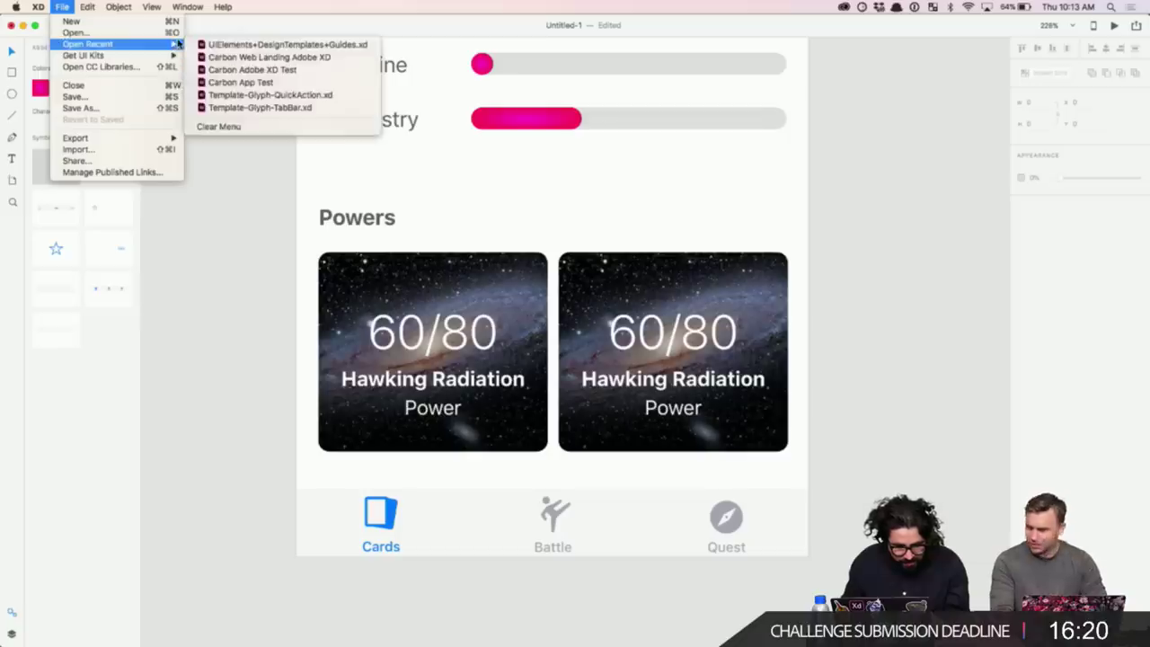
left_click(135, 67)
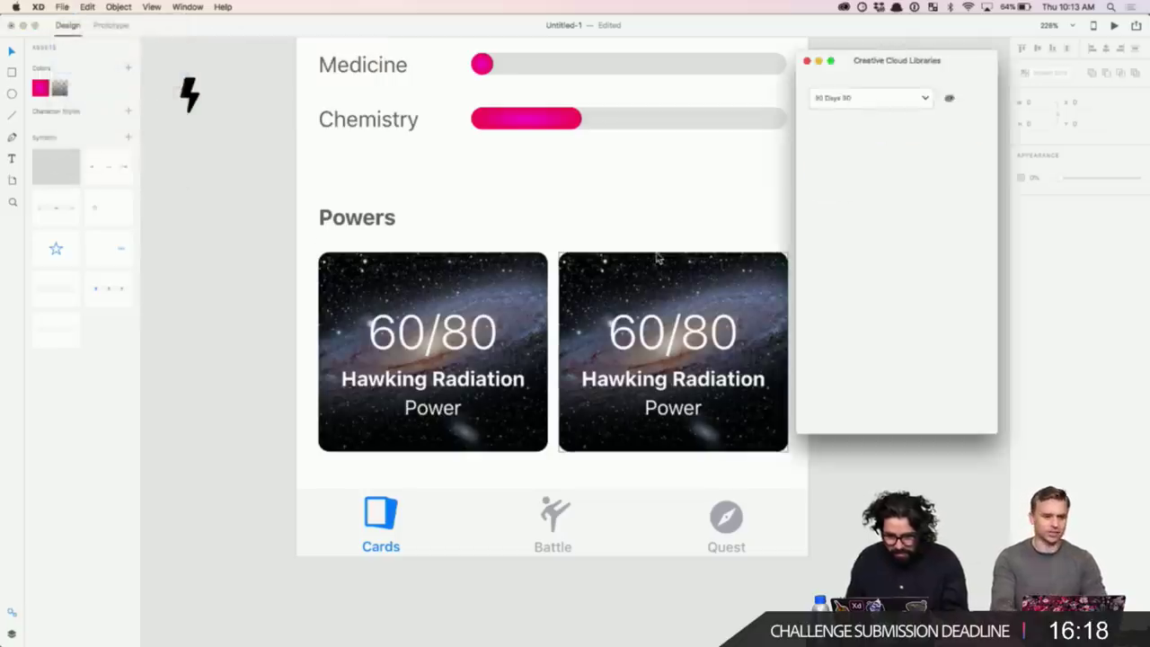
left_click(898, 100)
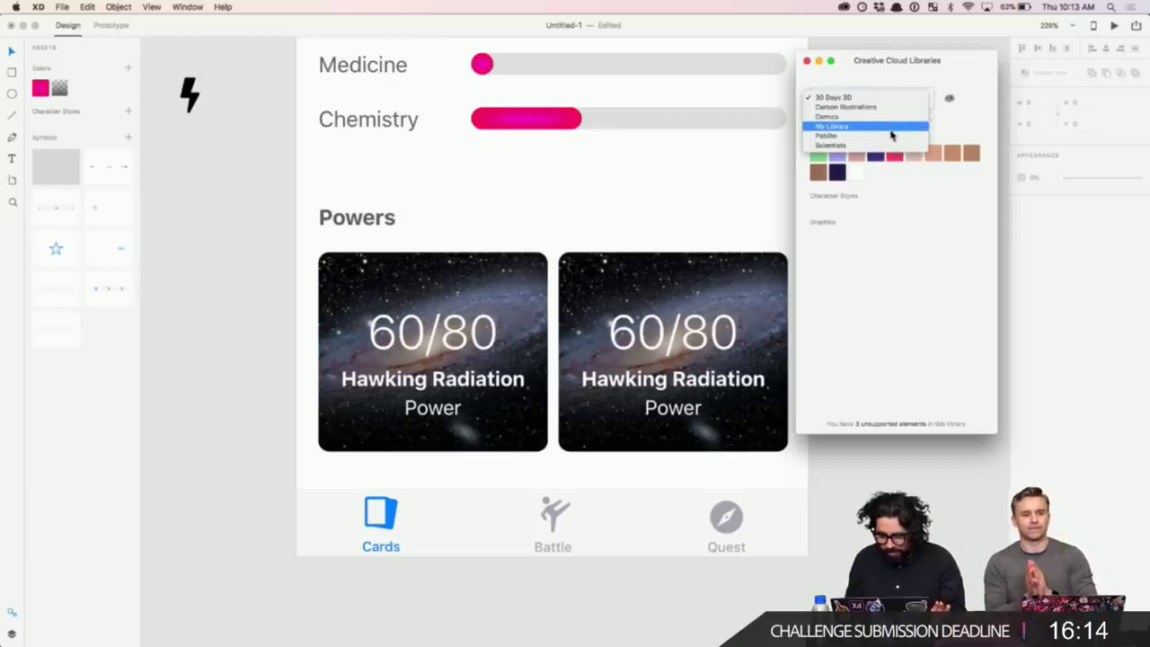
left_click(891, 145)
scroll(915, 285, "down", 3)
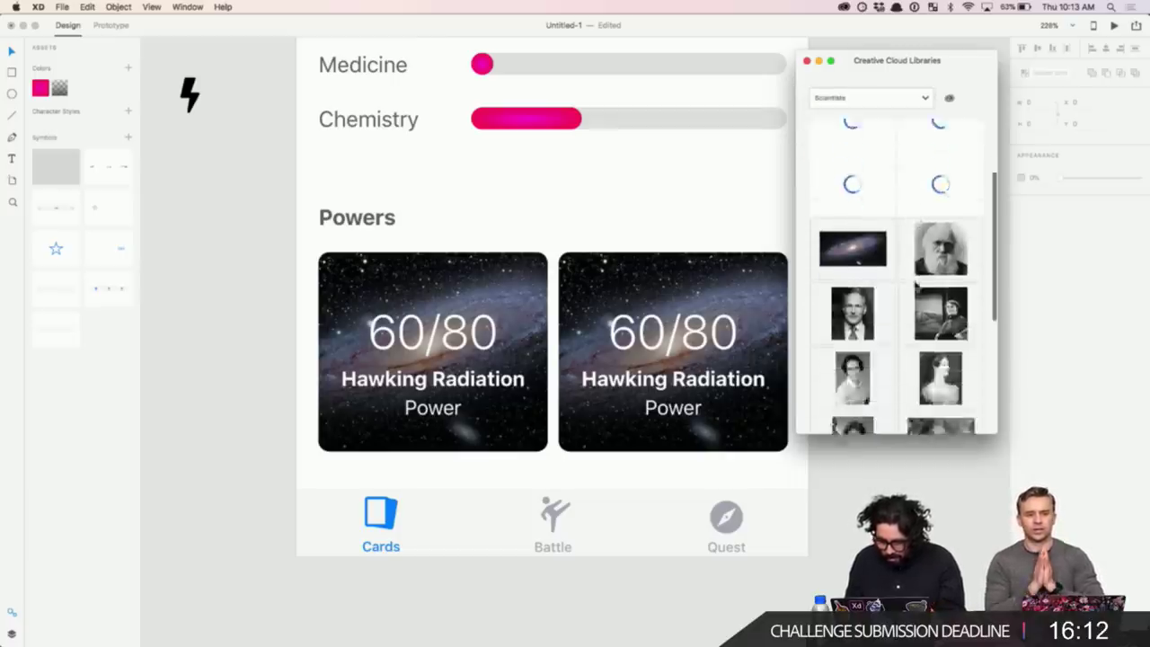
scroll(915, 285, "down", 4)
scroll(915, 286, "up", 6)
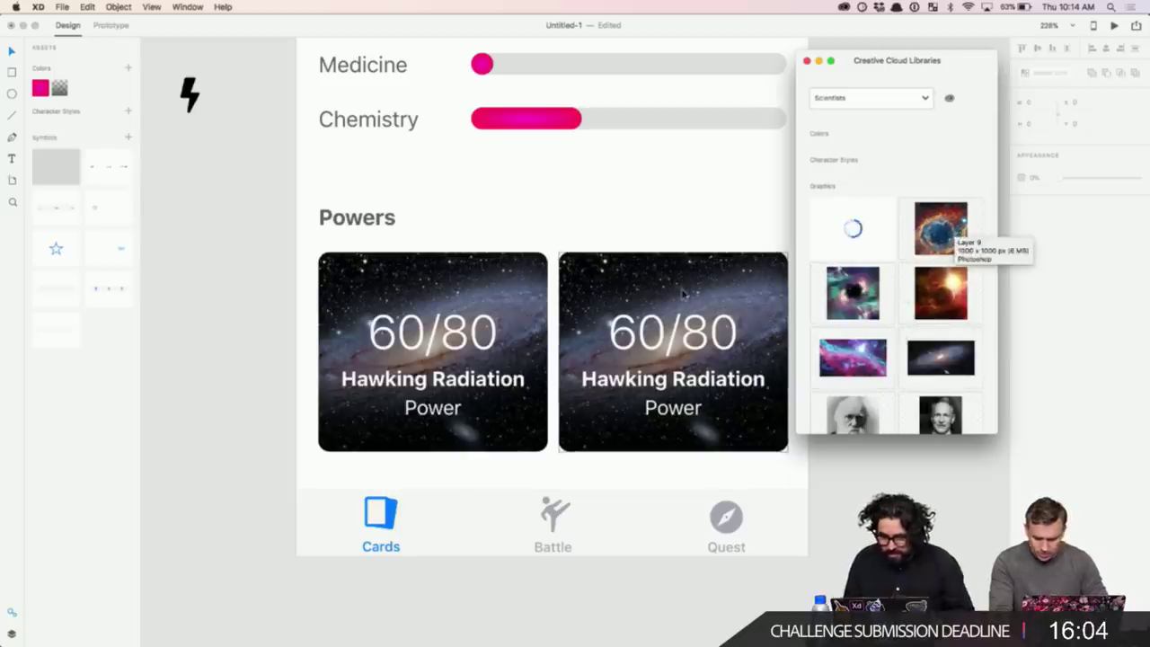
- Replace the second card's galaxy image with the glowing blue ring graphic from the library, keeping the gradient overlay aligned over it
left_click(685, 200)
left_click(638, 272)
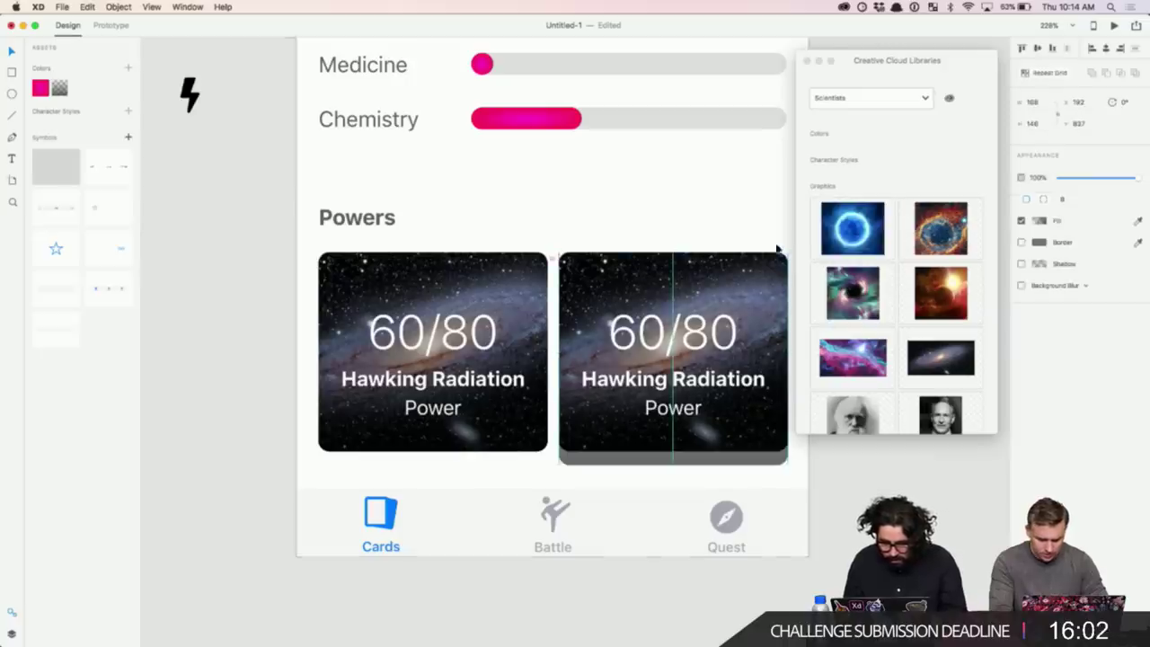
left_click_drag(864, 223, 665, 247)
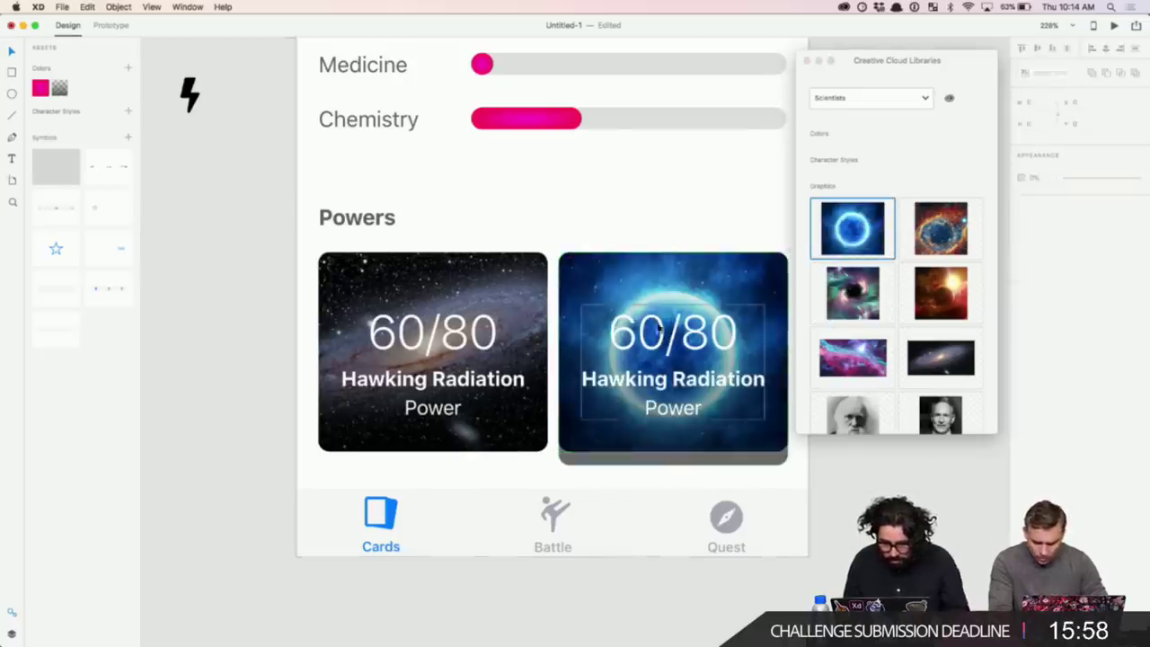
double_click(649, 291)
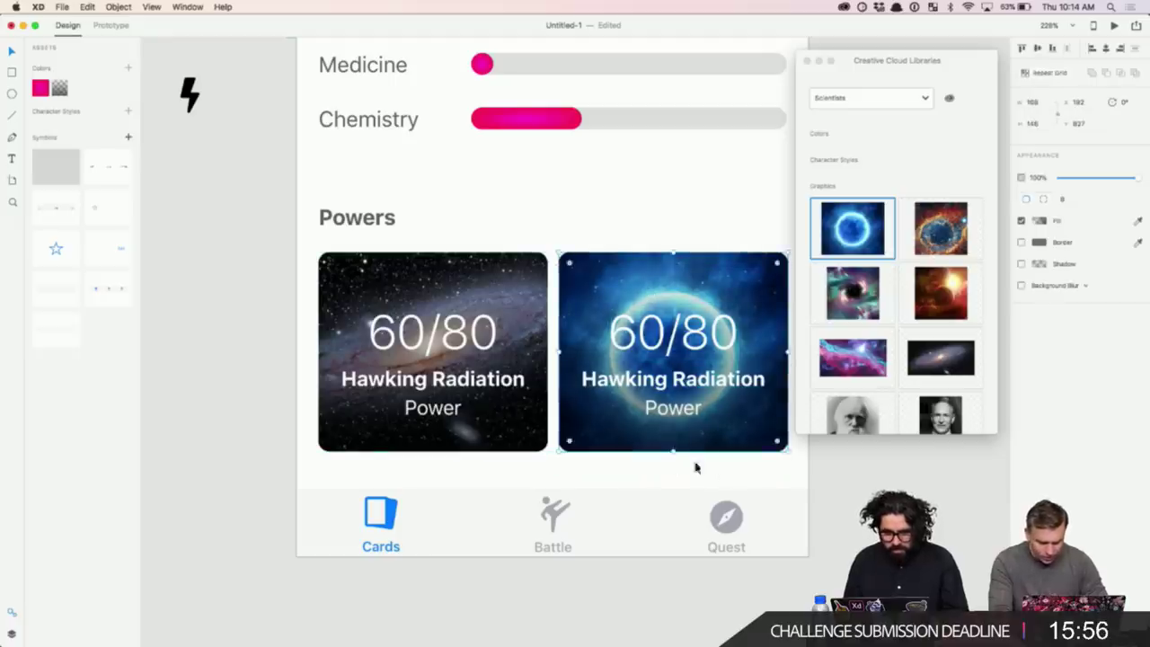
left_click(721, 476)
- Change the second card's power value to 20/80
double_click(650, 338)
double_click(625, 338)
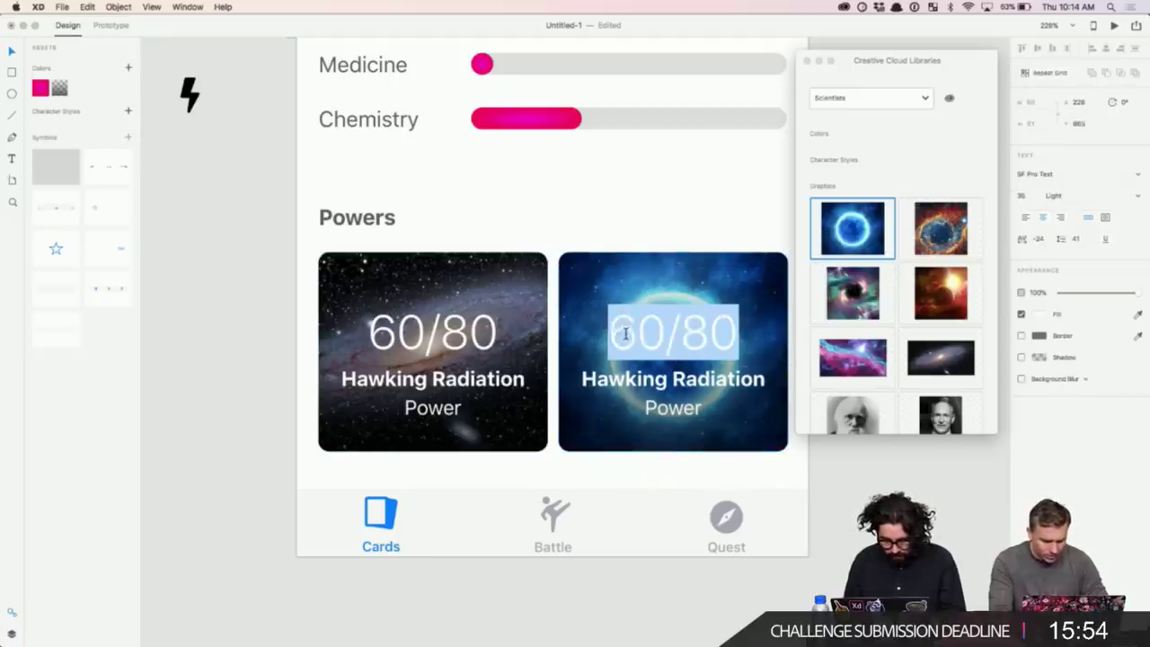
left_click(626, 332)
key("shift+Left")
type("2")
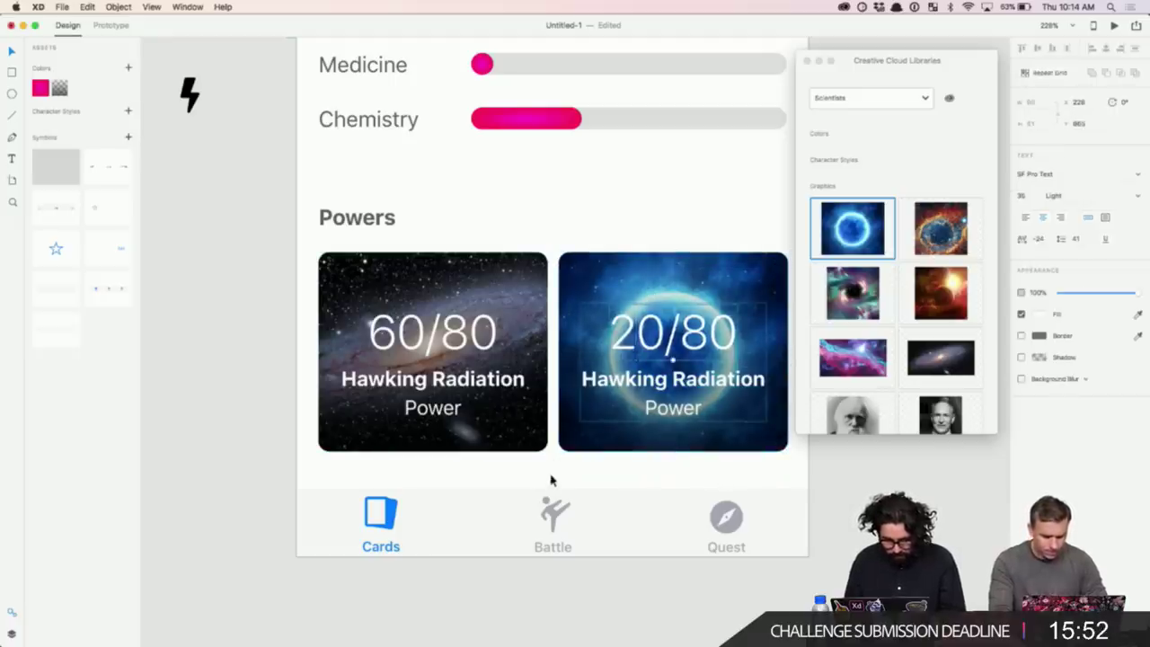
- Close the Creative Cloud Libraries and raise the transparent gradient stop on the first card's overlay to 20% opacity
key("Escape")
key("Escape")
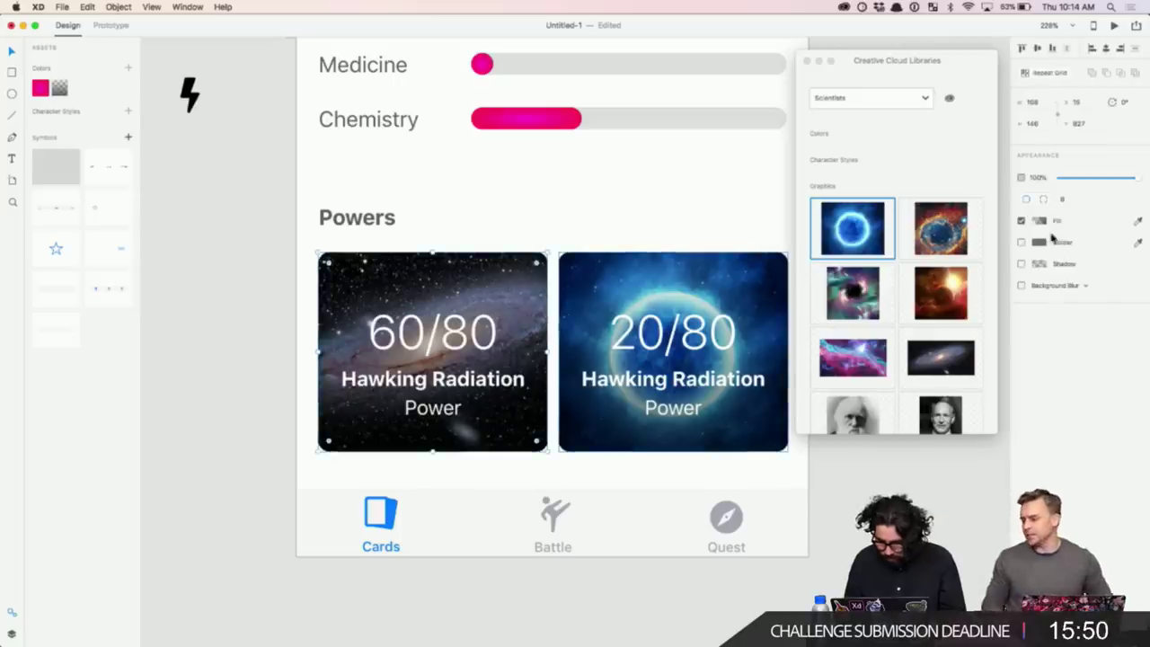
left_click(804, 62)
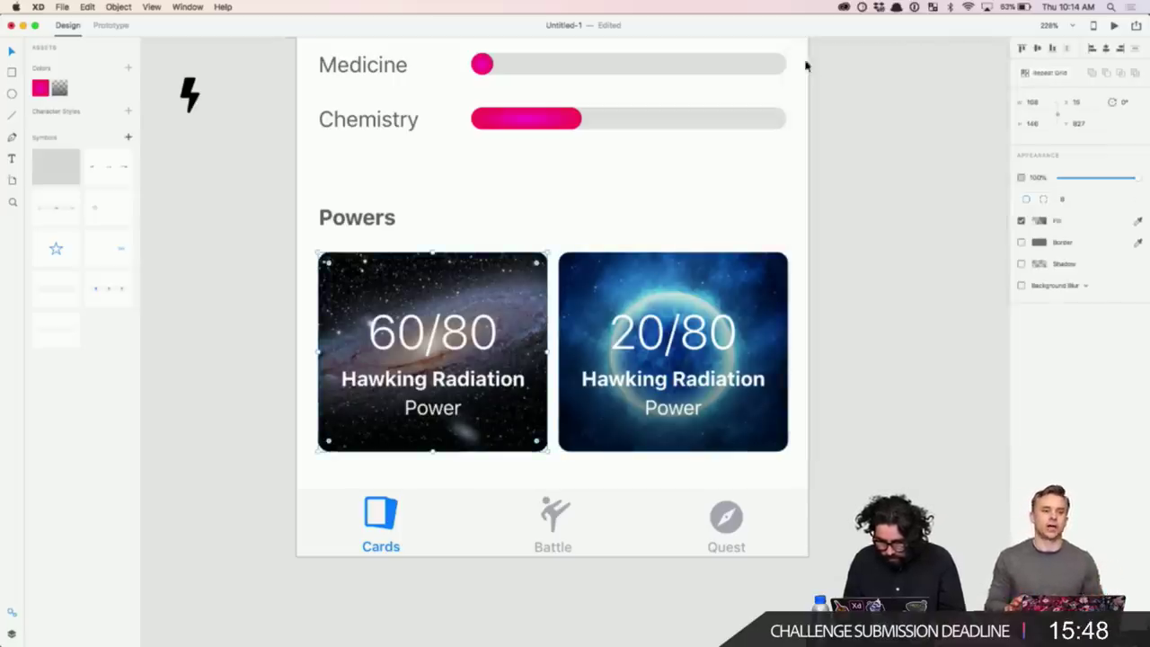
left_click(1038, 220)
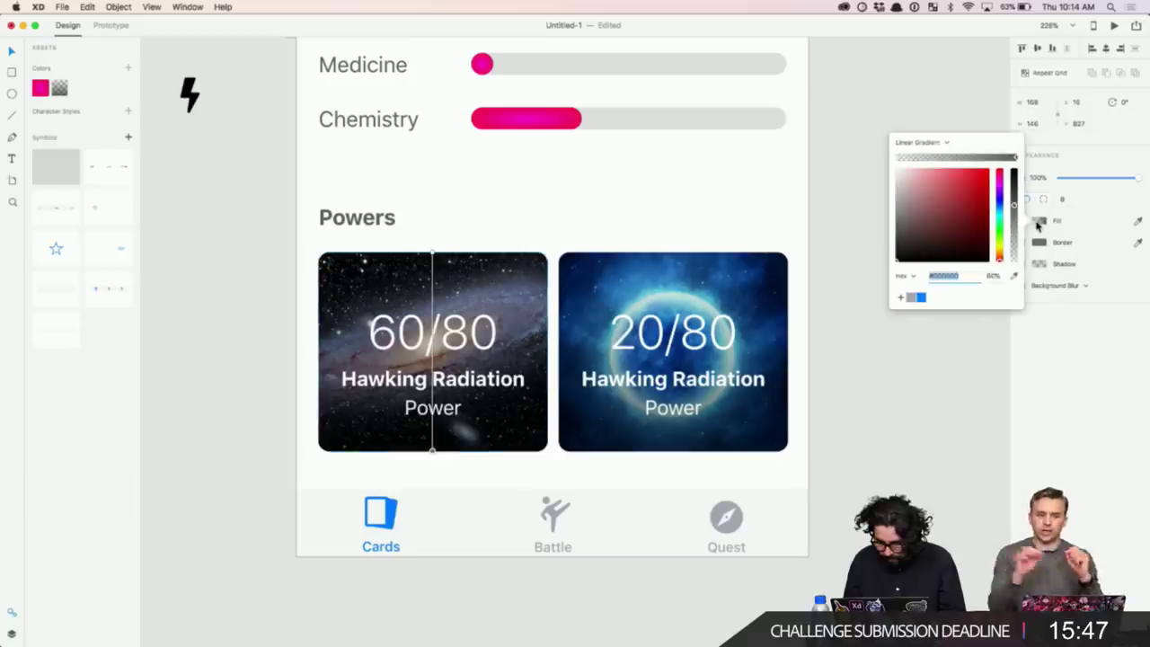
left_click(896, 157)
left_click(987, 275)
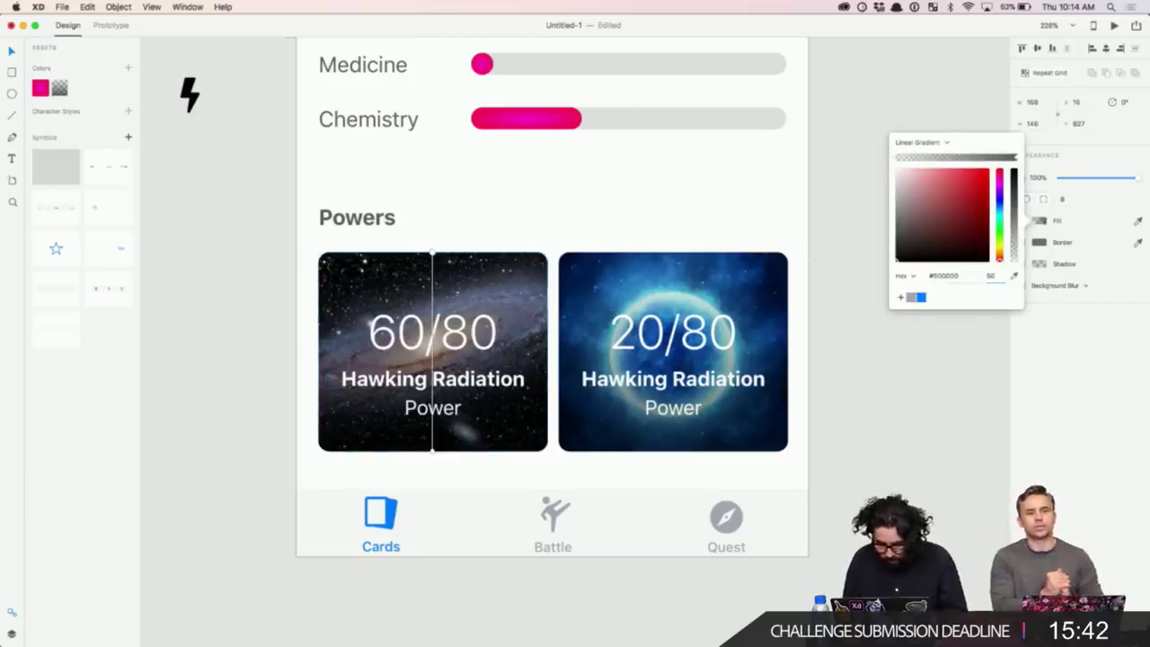
type("50")
key("Return")
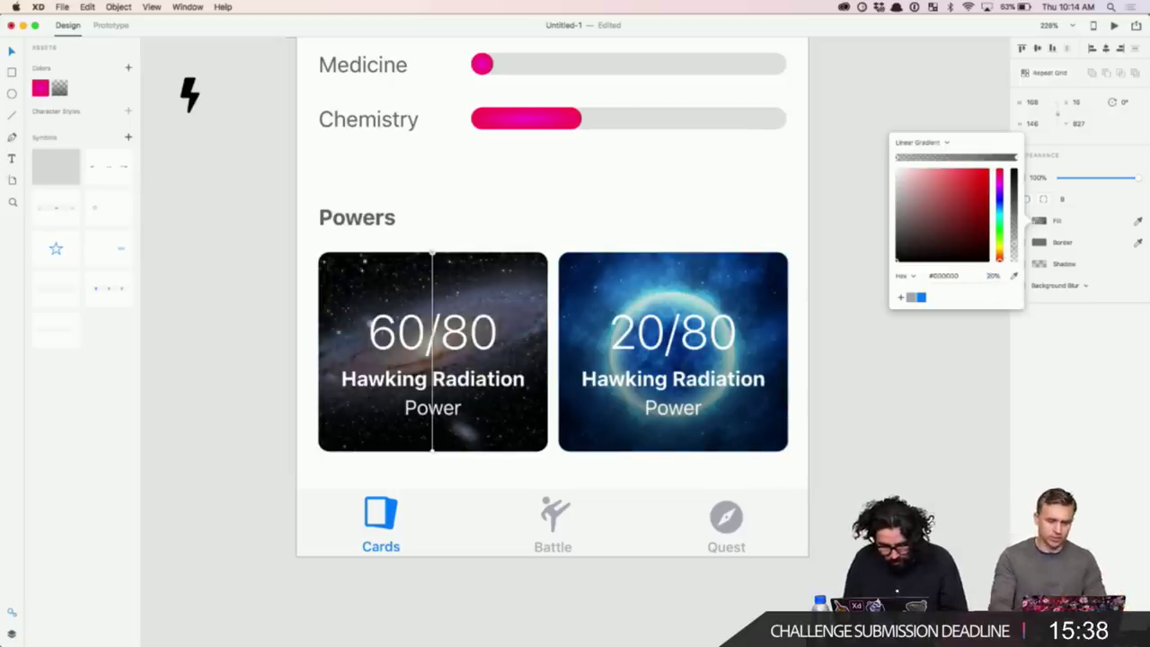
- Raise the opacity of the transparent gradient stop on the second card's overlay, as on the first card
left_click(641, 258)
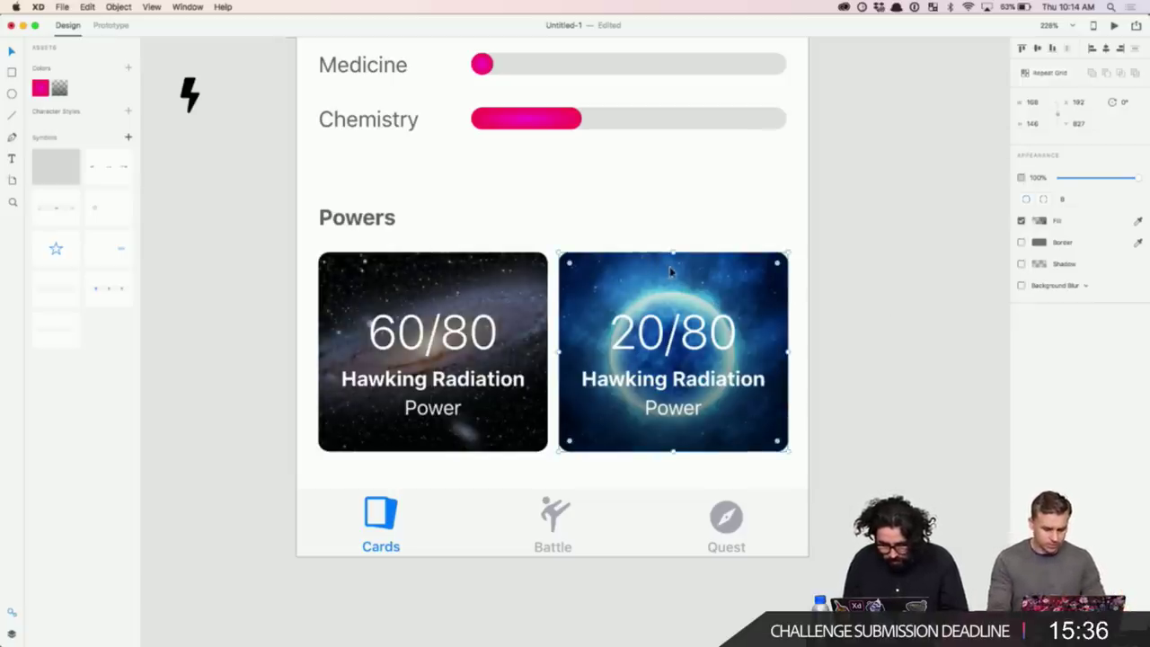
left_click(603, 229)
left_click(597, 274)
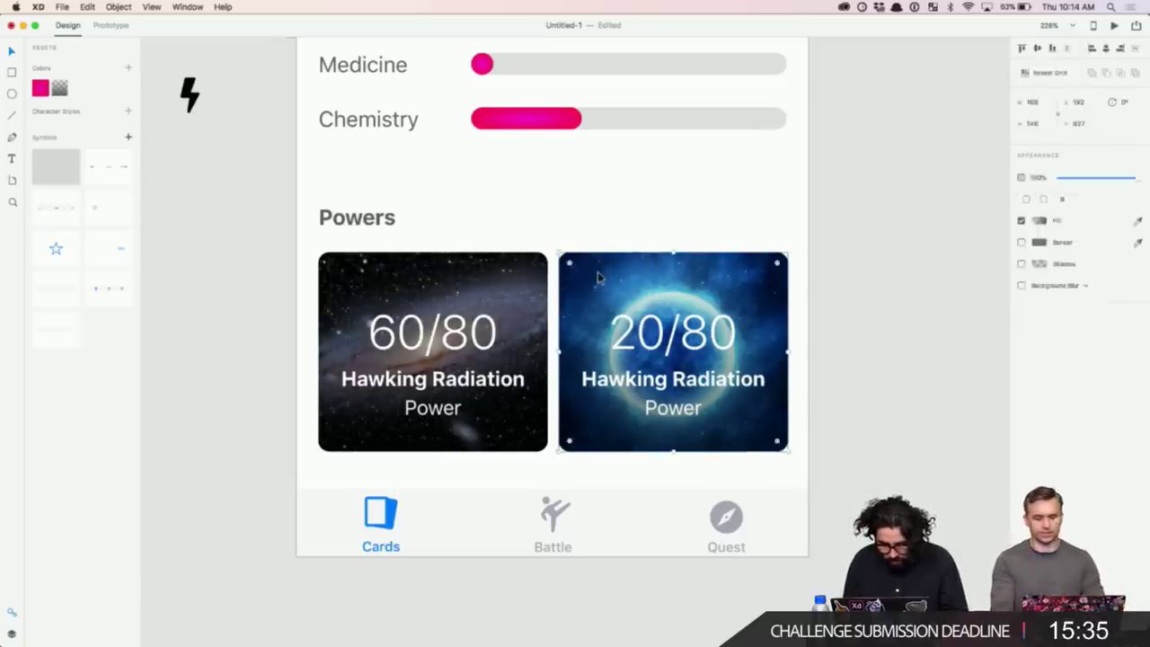
left_click(1039, 221)
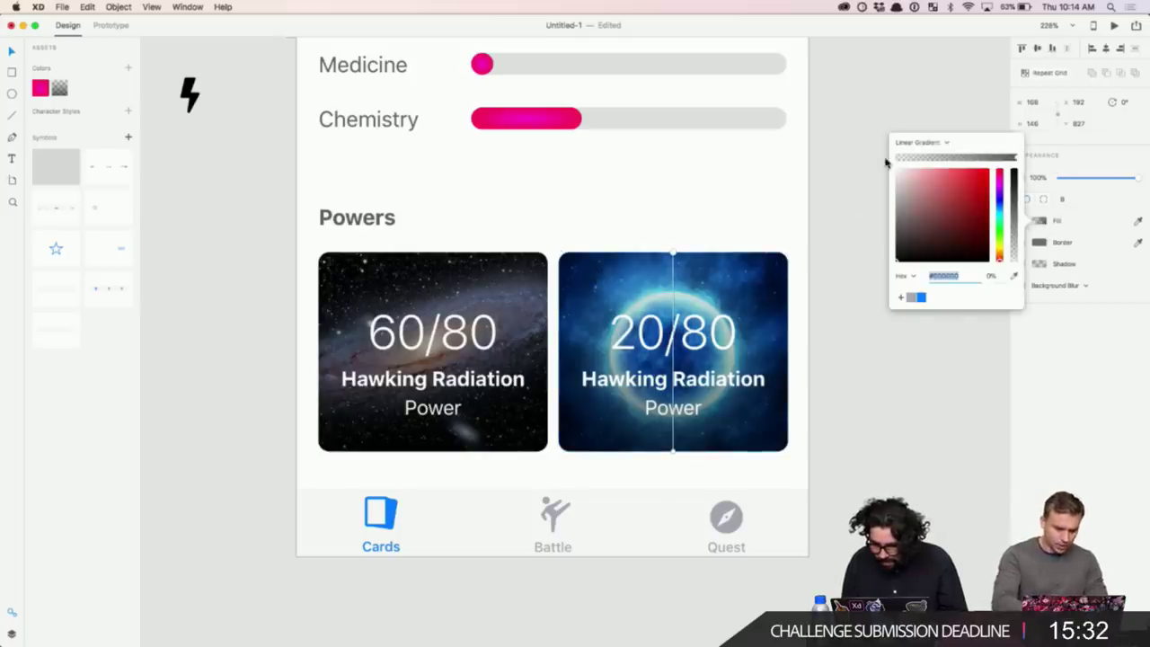
left_click(992, 276)
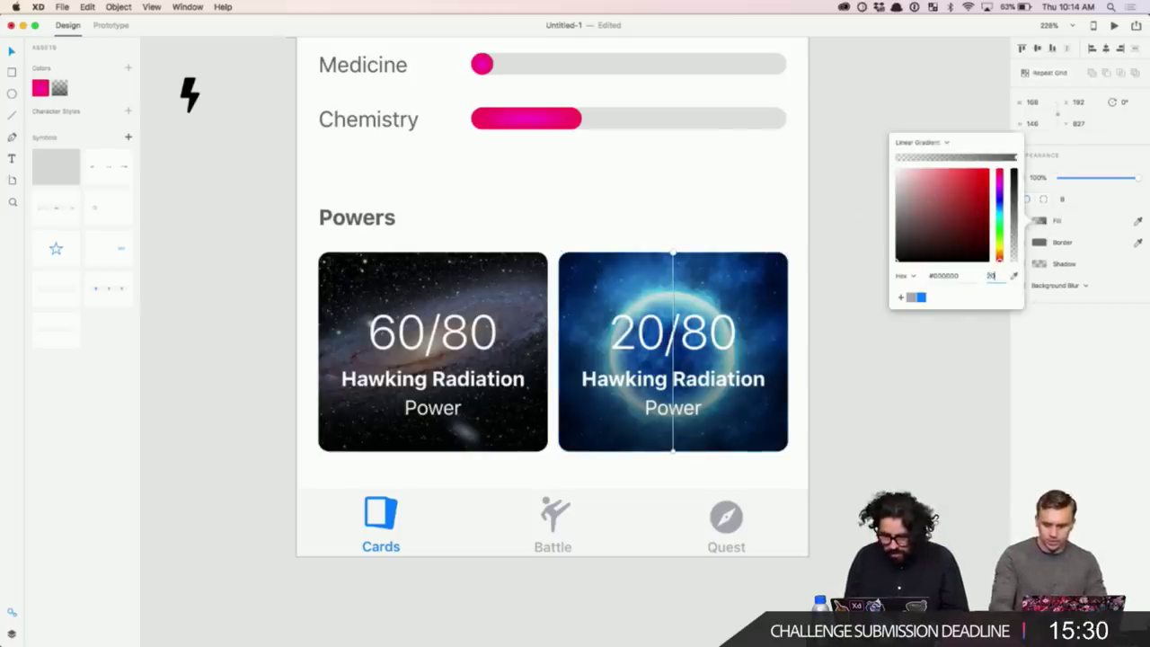
left_click(880, 435)
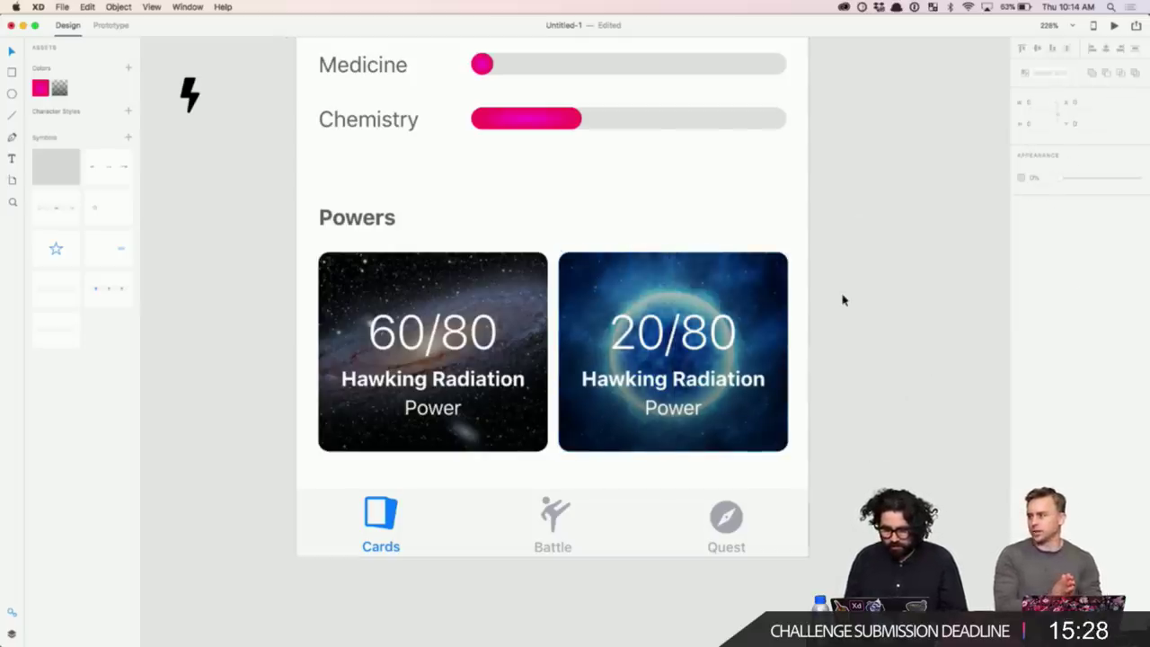
- Copy "Grand Unified Force" from the Dropbox Paper document in Chrome and paste it in XD as the second card's title
scroll(841, 299, "down", 5)
left_click(648, 410)
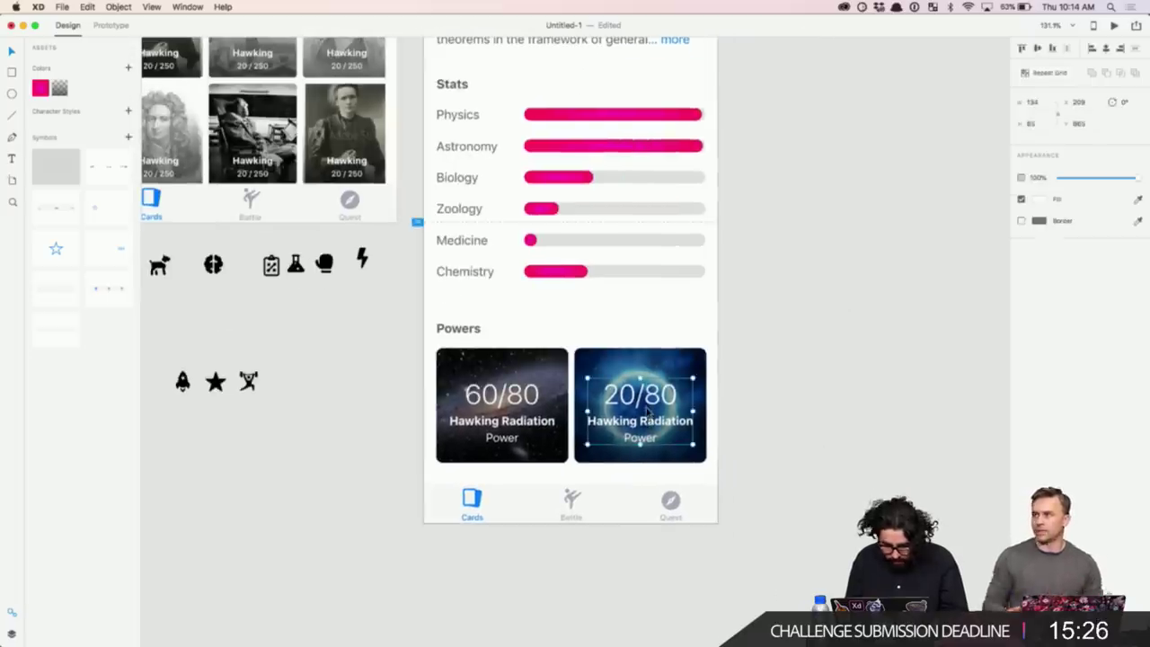
scroll(648, 410, "up", 4)
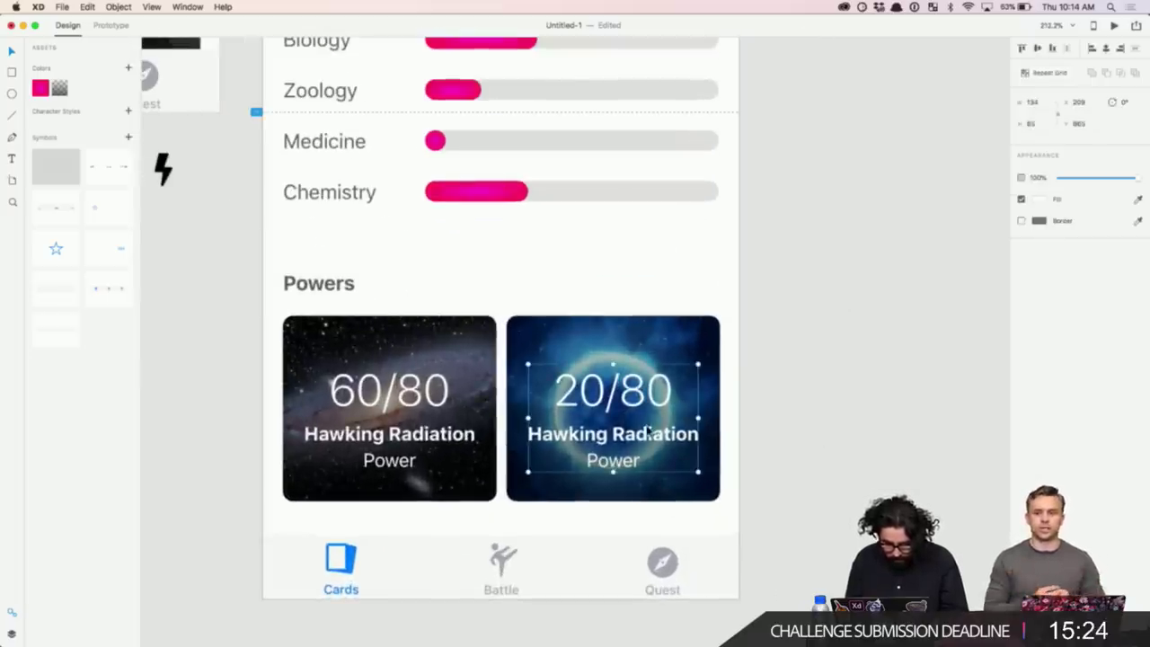
key("super+Tab")
key("super+Tab")
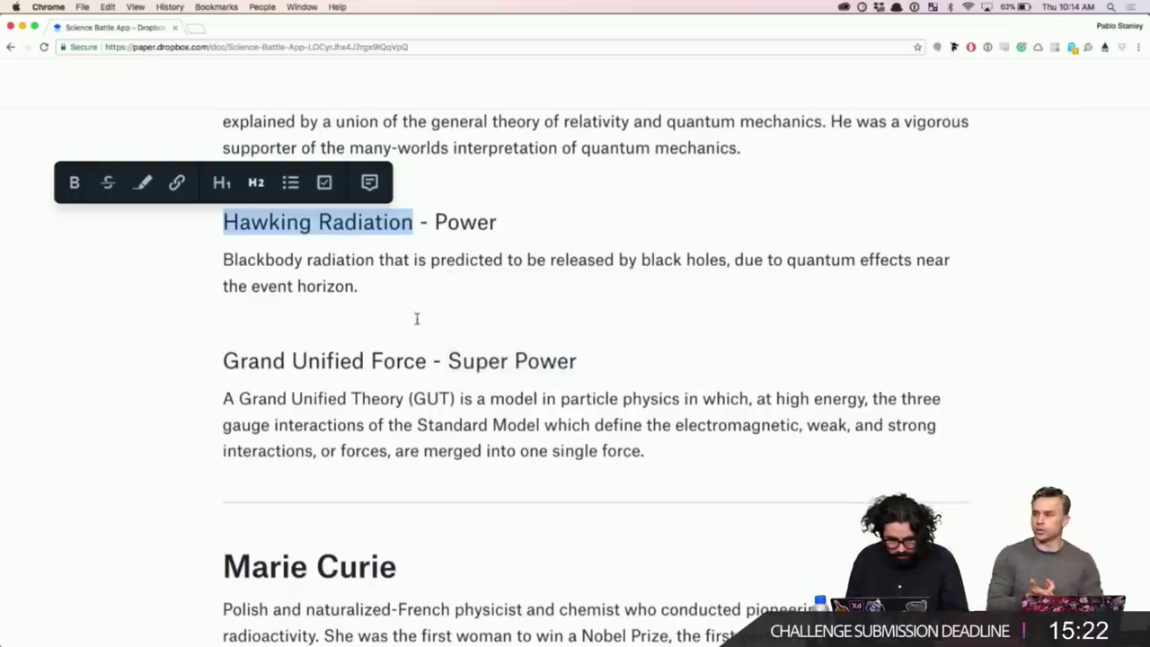
left_click(372, 360)
left_click_drag(426, 360, 223, 361)
key("super+c")
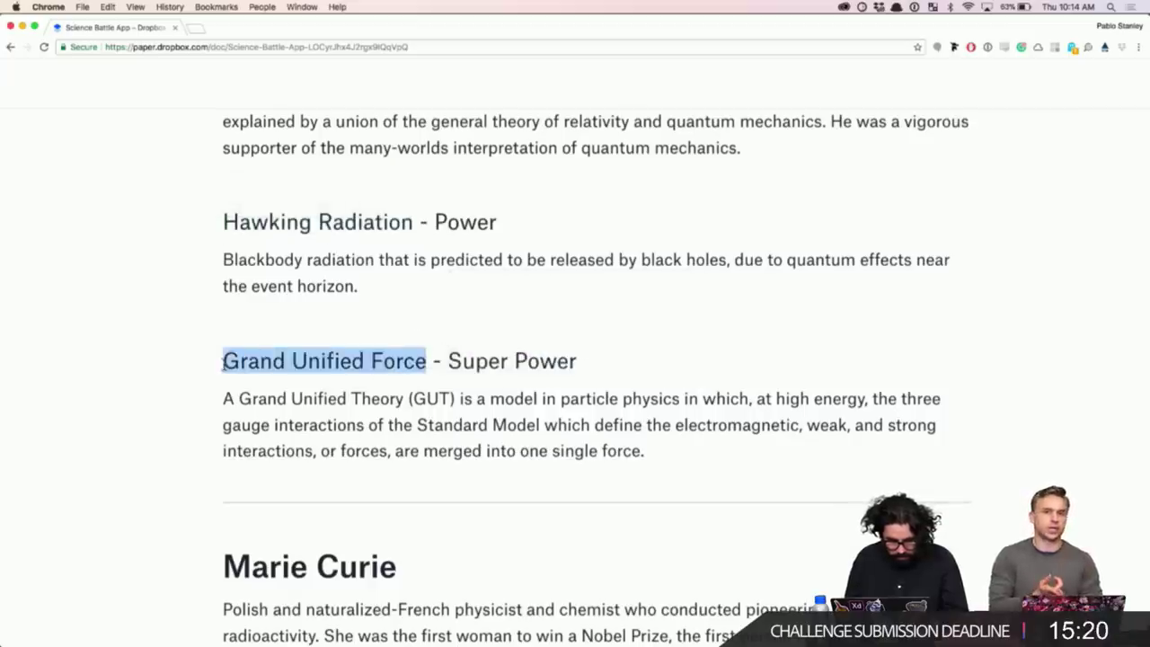
key("super+Tab")
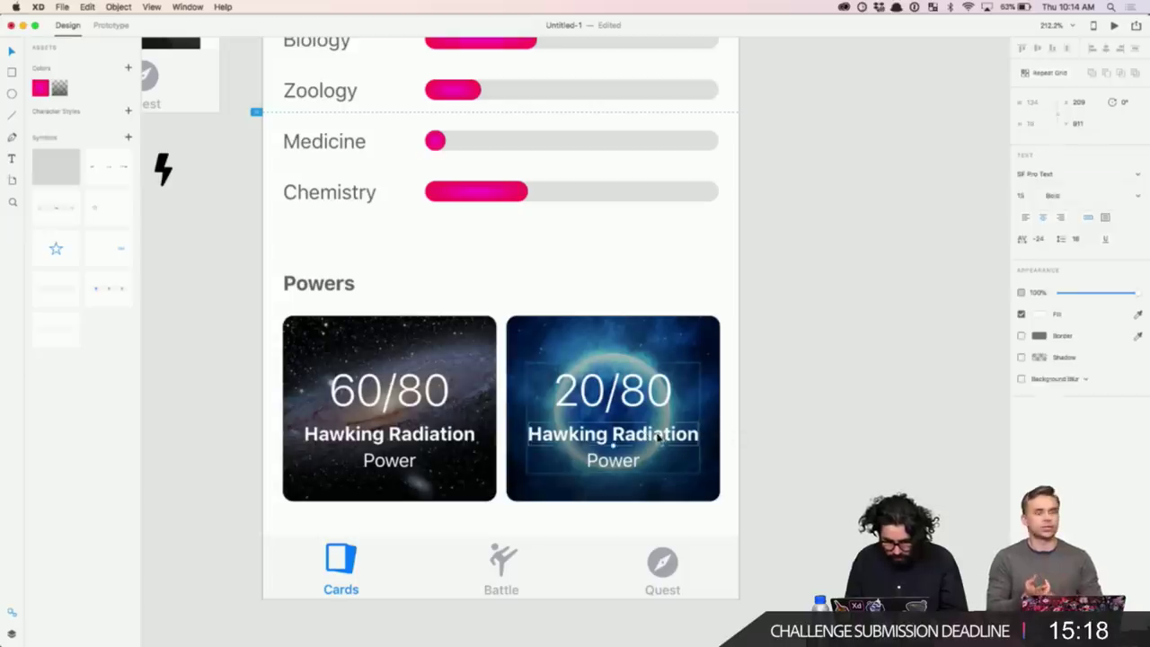
key("super+v")
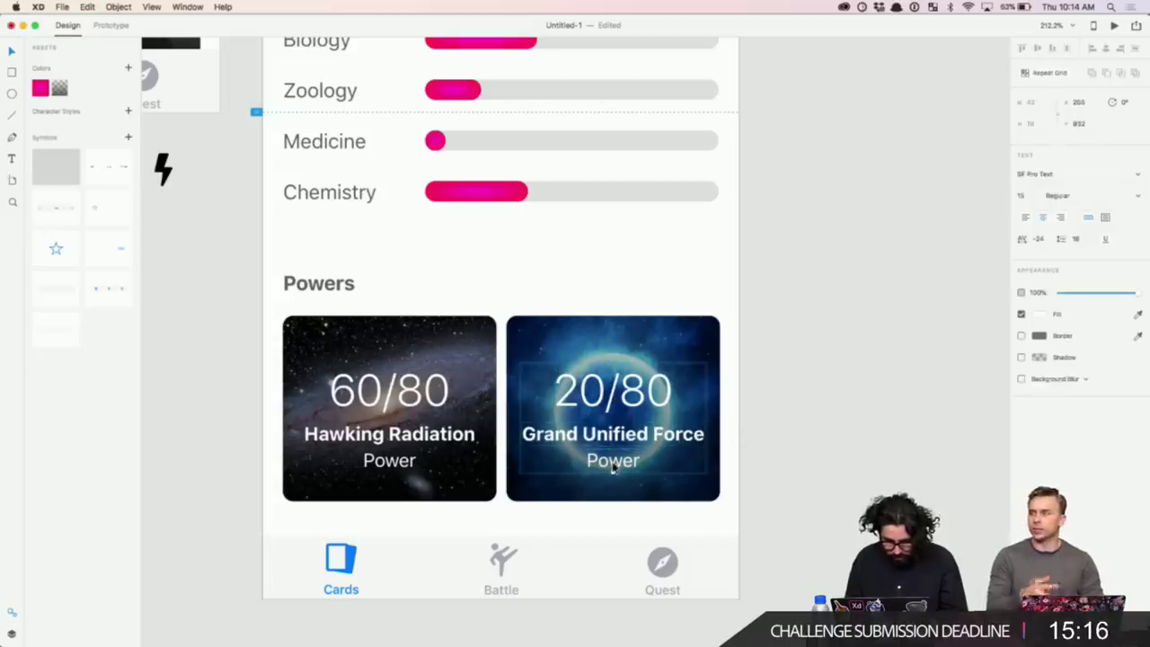
- Change the label under the Grand Unified Force title to "Superpower"
double_click(612, 465)
key("Left")
type("Super")
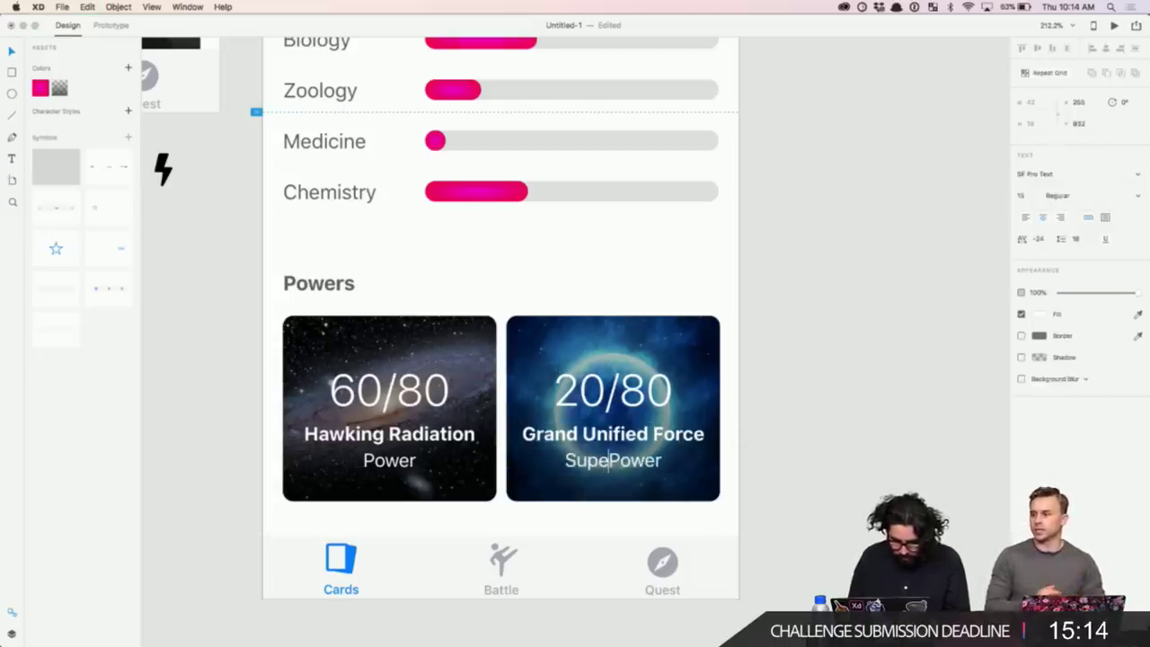
key("shift+Right")
type("p")
left_click(706, 464)
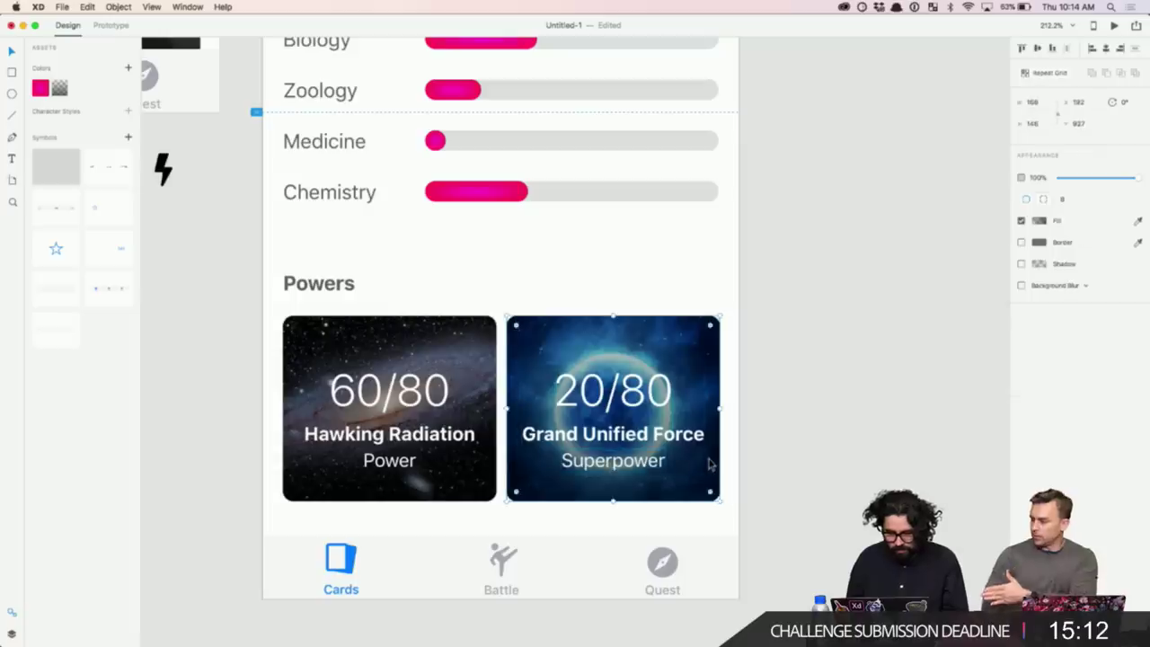
- Duplicate the whole Stephen Hawking detail artboard and place the copy to the right of the original
scroll(704, 465, "down", 2)
scroll(854, 403, "down", 2)
scroll(854, 403, "down", 3)
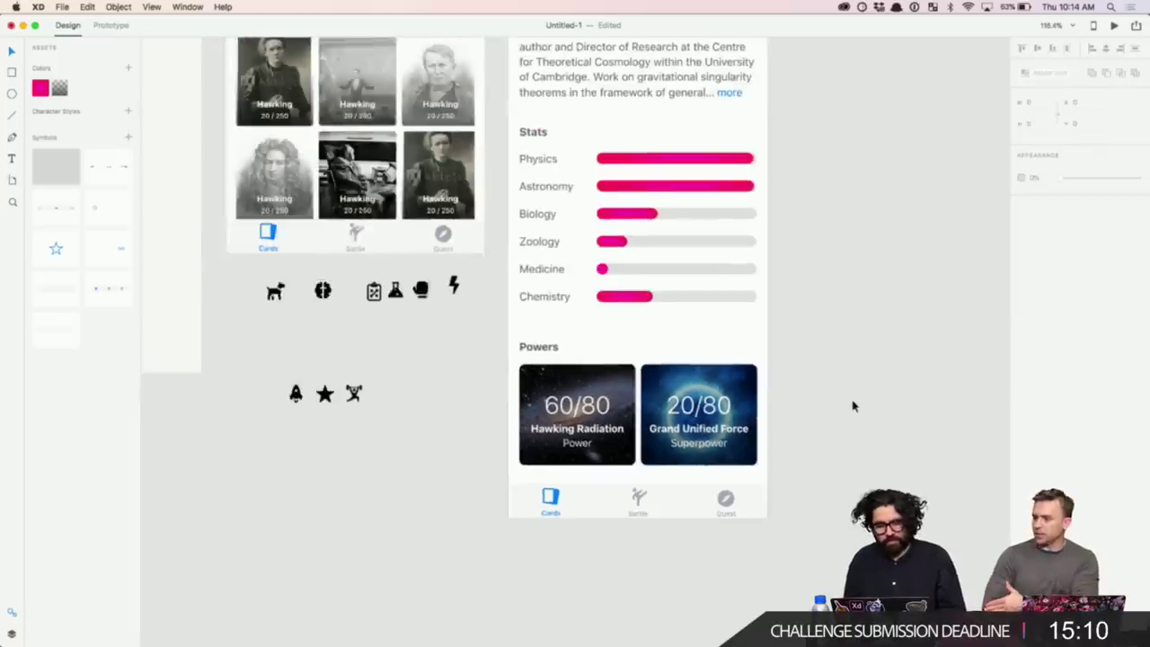
scroll(854, 406, "up", 1)
scroll(854, 406, "down", 2)
scroll(791, 390, "right", 3)
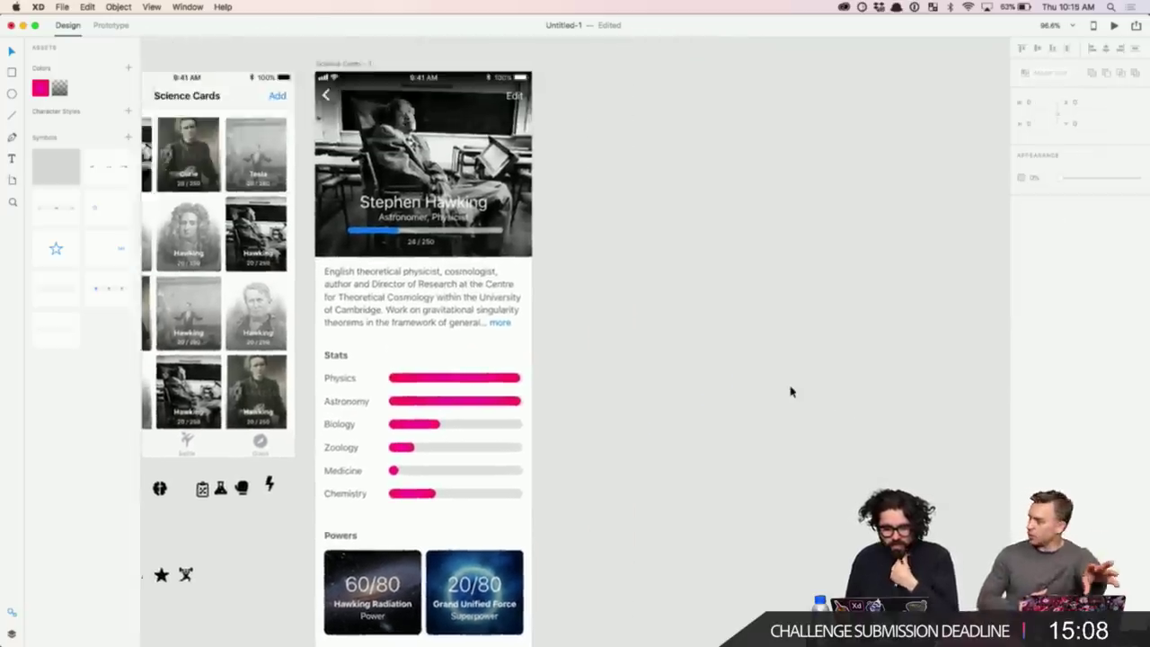
scroll(791, 390, "down", 1)
left_click_drag(460, 139, 644, 144)
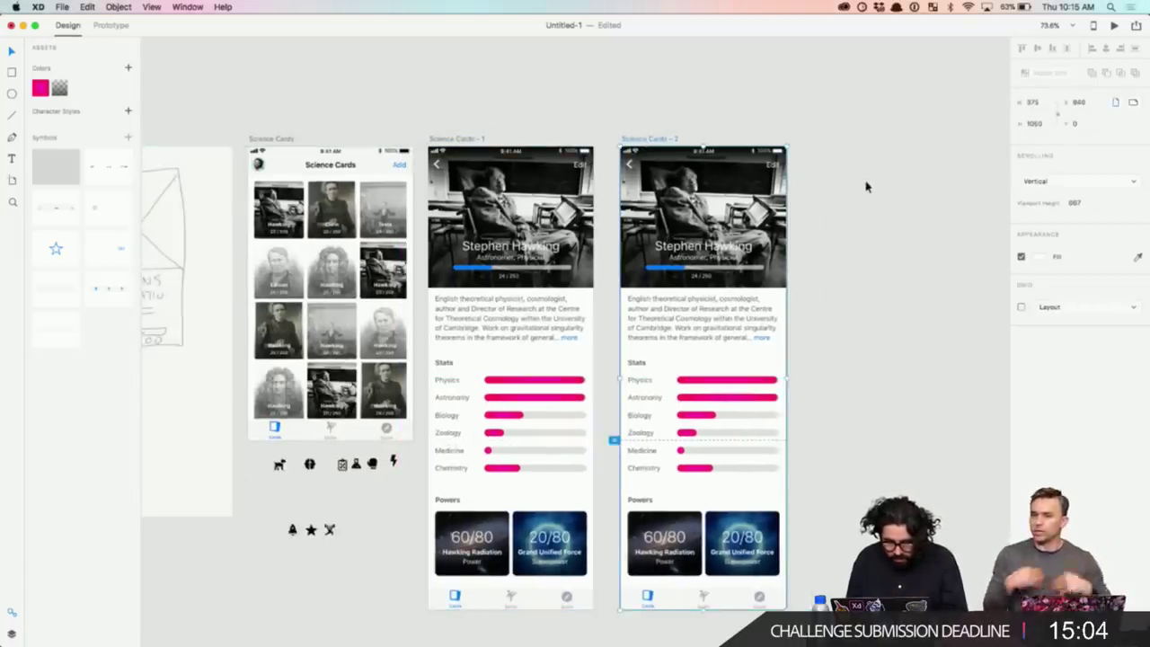
left_click(864, 185)
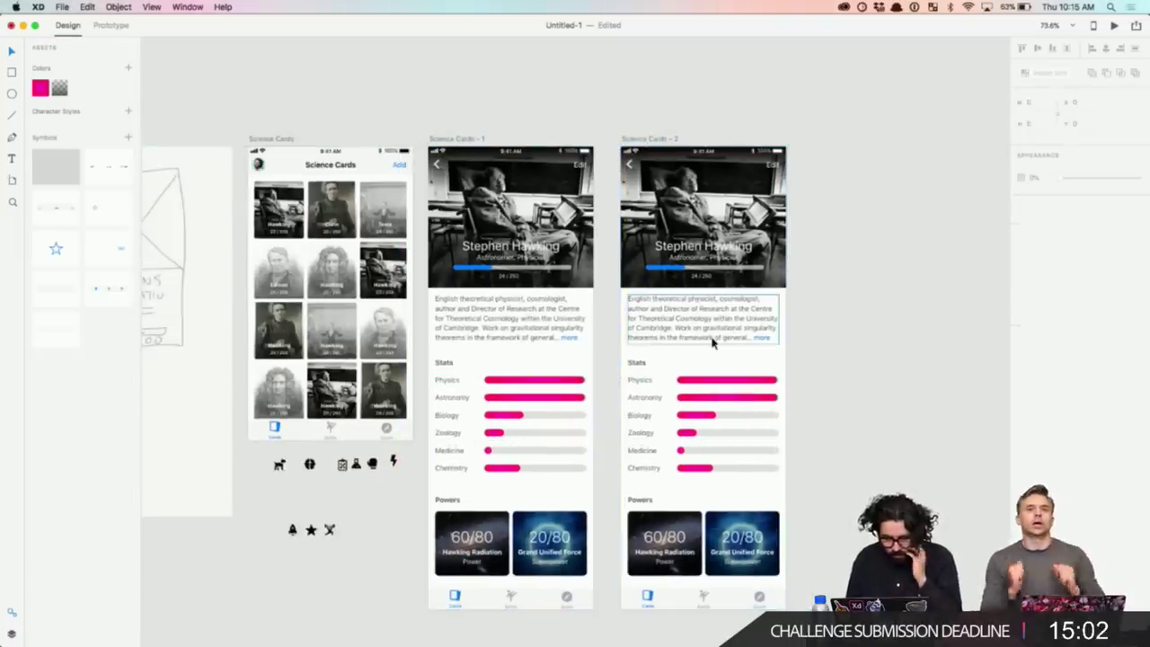
- Delete the Stats and Powers sections from the copied artboard and move its tab bar up to just above the viewport line
left_click_drag(619, 359, 801, 489)
key("Delete")
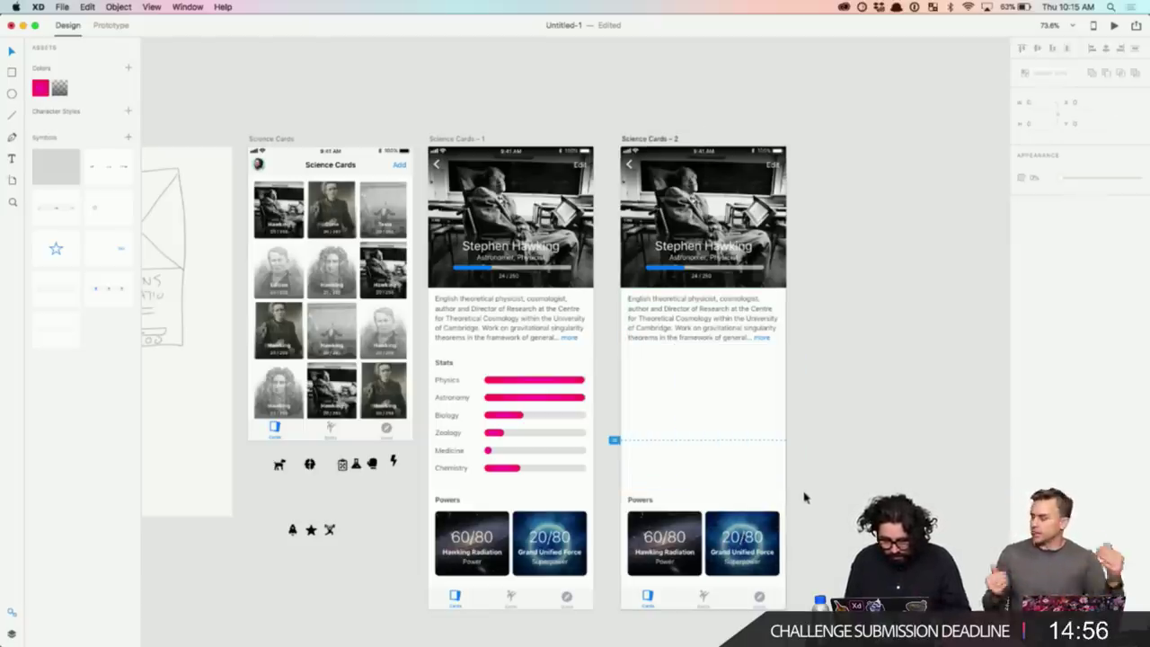
left_click_drag(805, 497, 636, 575)
key("Delete")
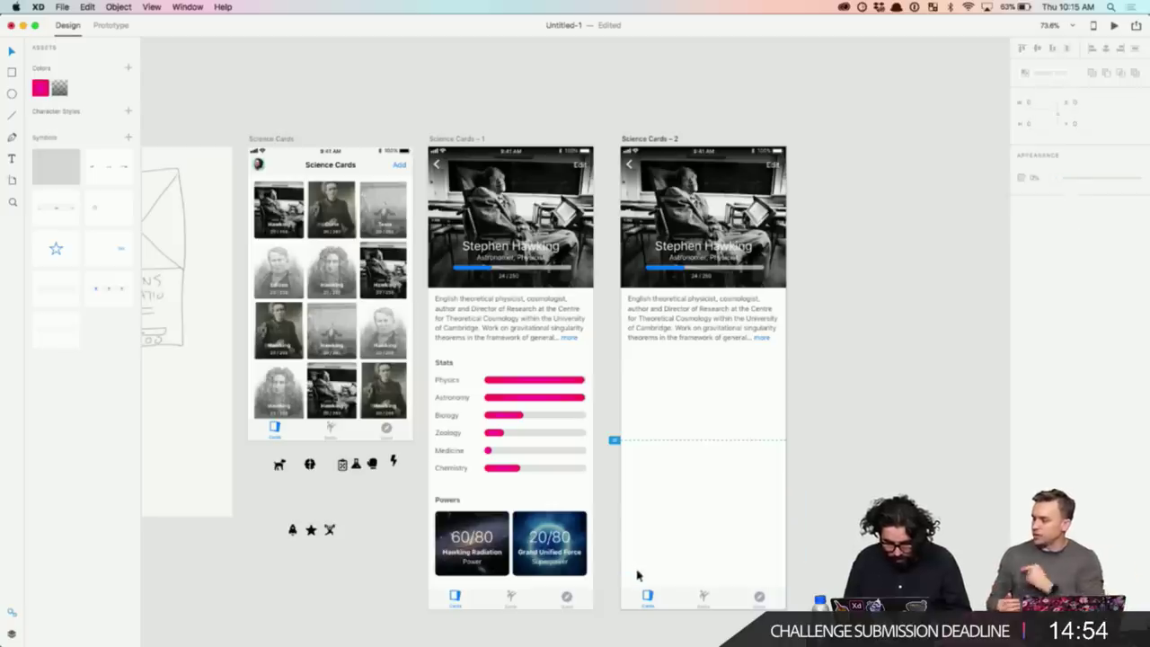
left_click(669, 598)
left_click_drag(706, 599, 705, 428)
left_click(636, 141)
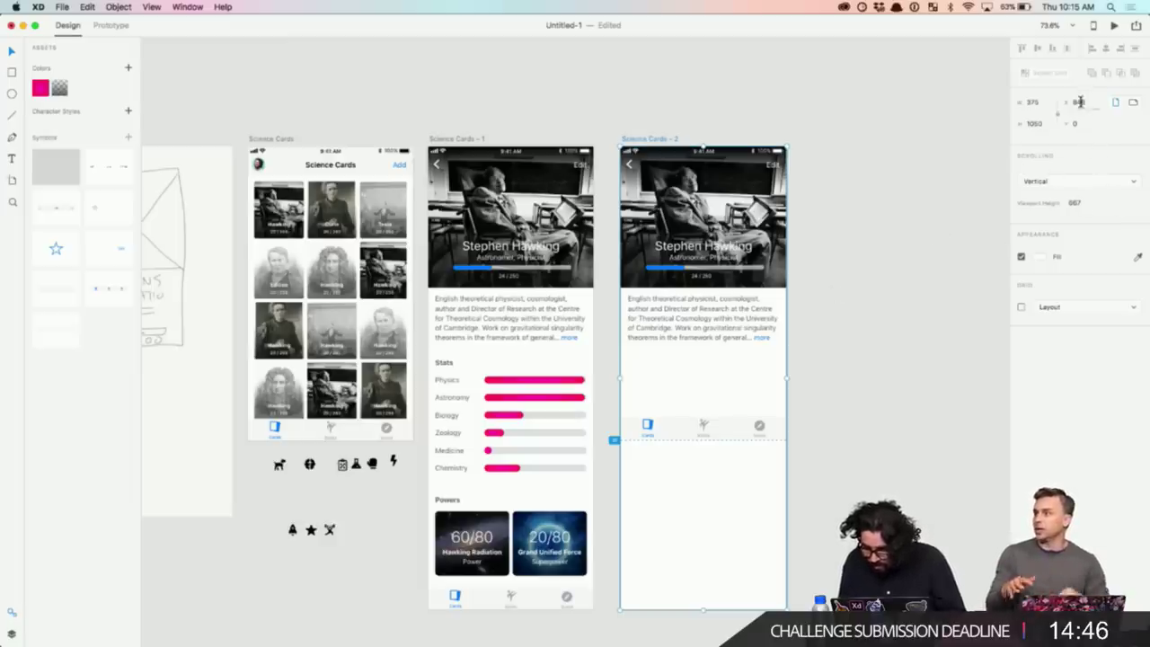
key("Return")
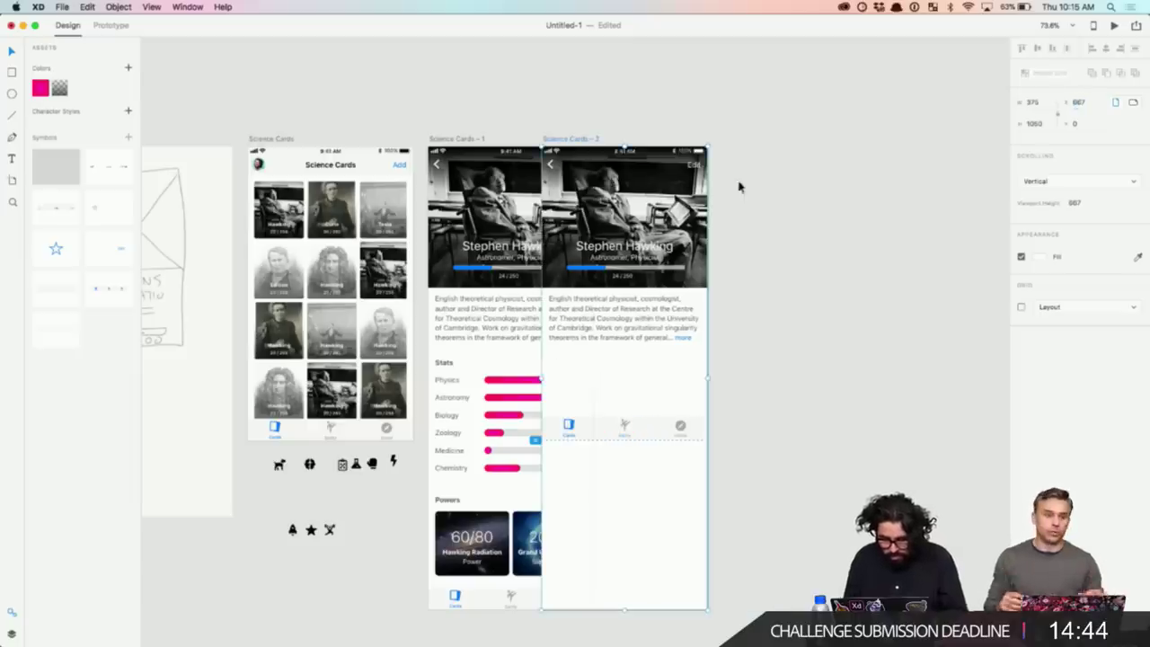
left_click(574, 148)
left_click_drag(574, 148, 745, 153)
left_click(665, 103)
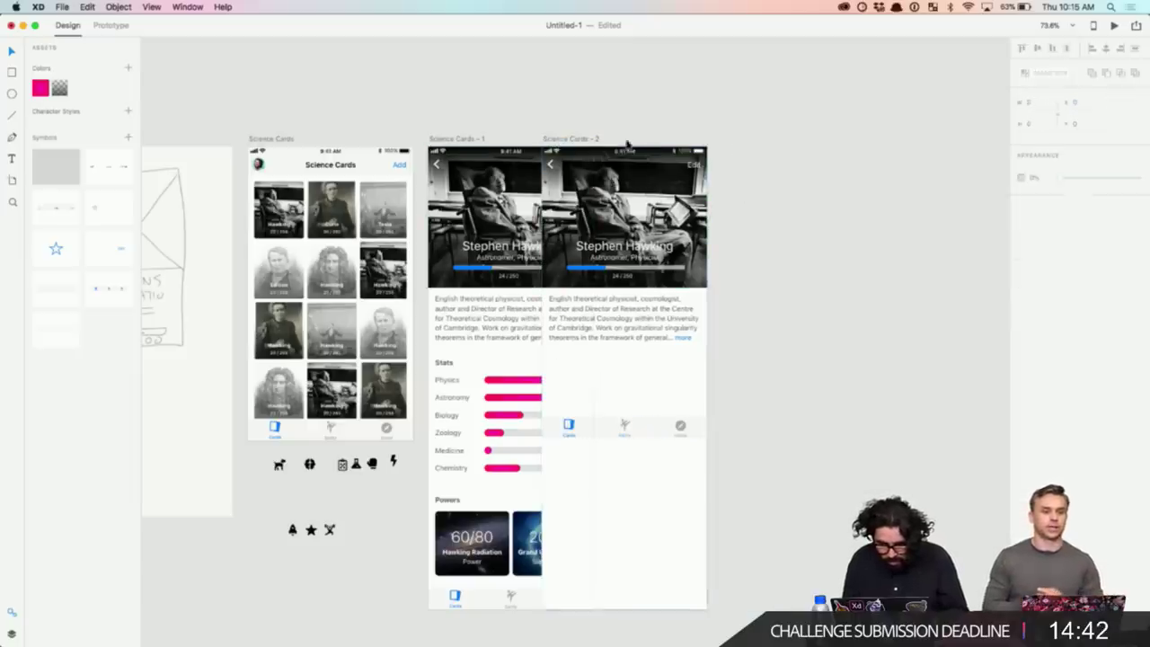
- Move the copied artboard clear of the original on its right side and set its height to 667
left_click_drag(582, 141, 677, 152)
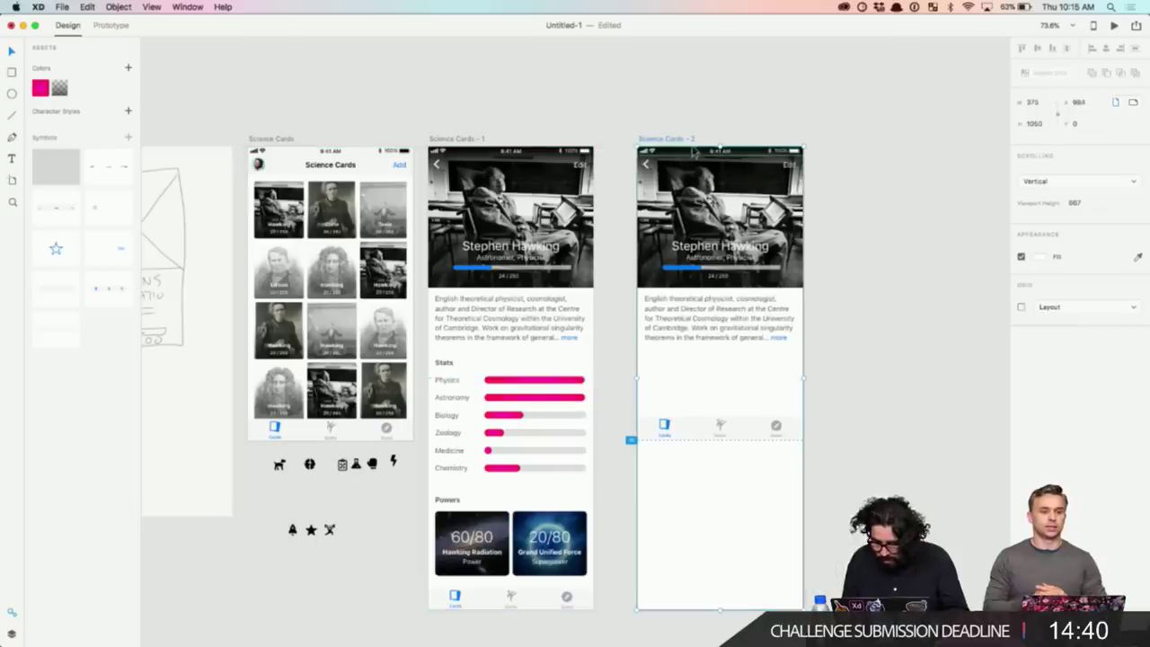
left_click(1032, 125)
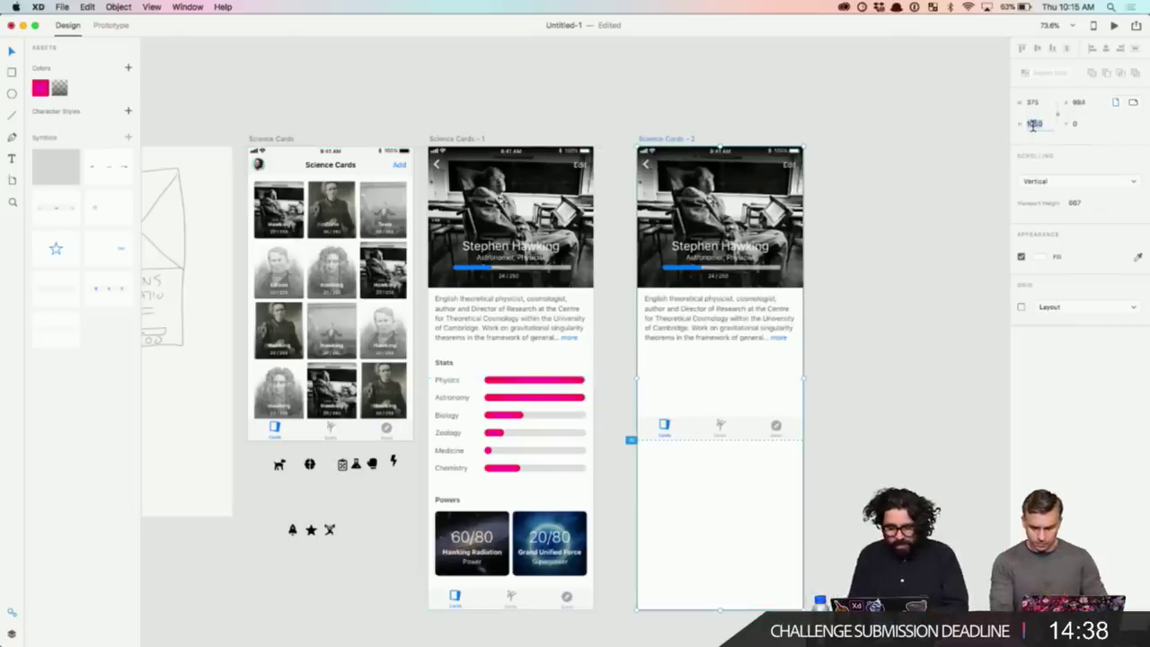
type("667")
key("Return")
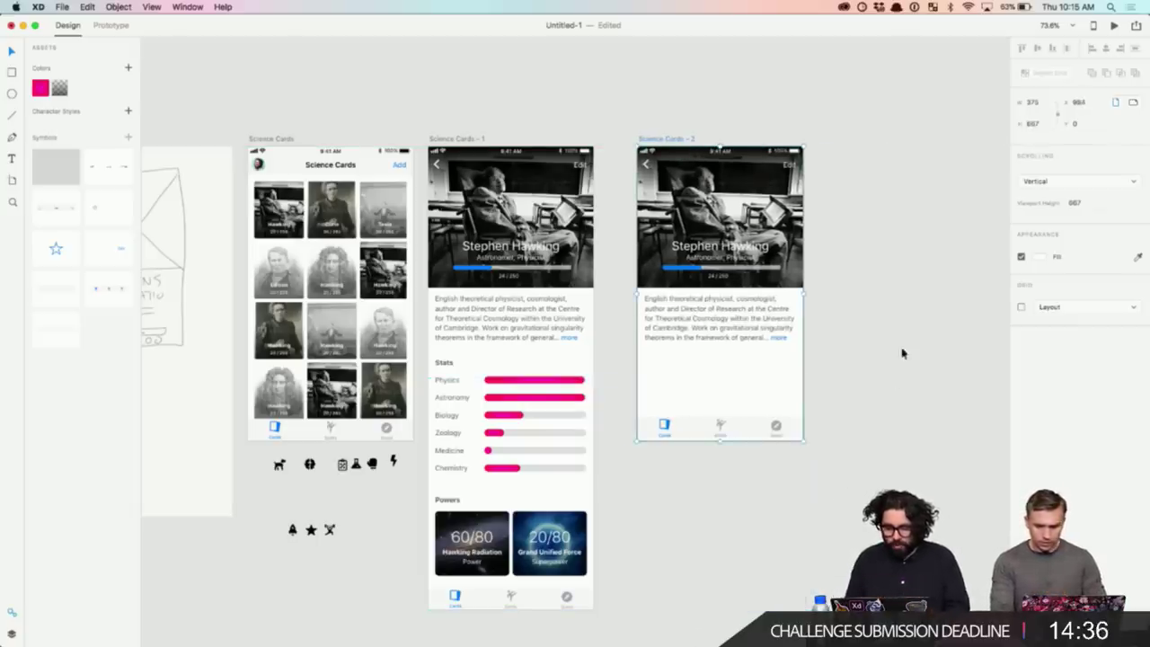
- Align the copied artboard's tab bar with the artboard's bottom edge
scroll(720, 487, "up", 5)
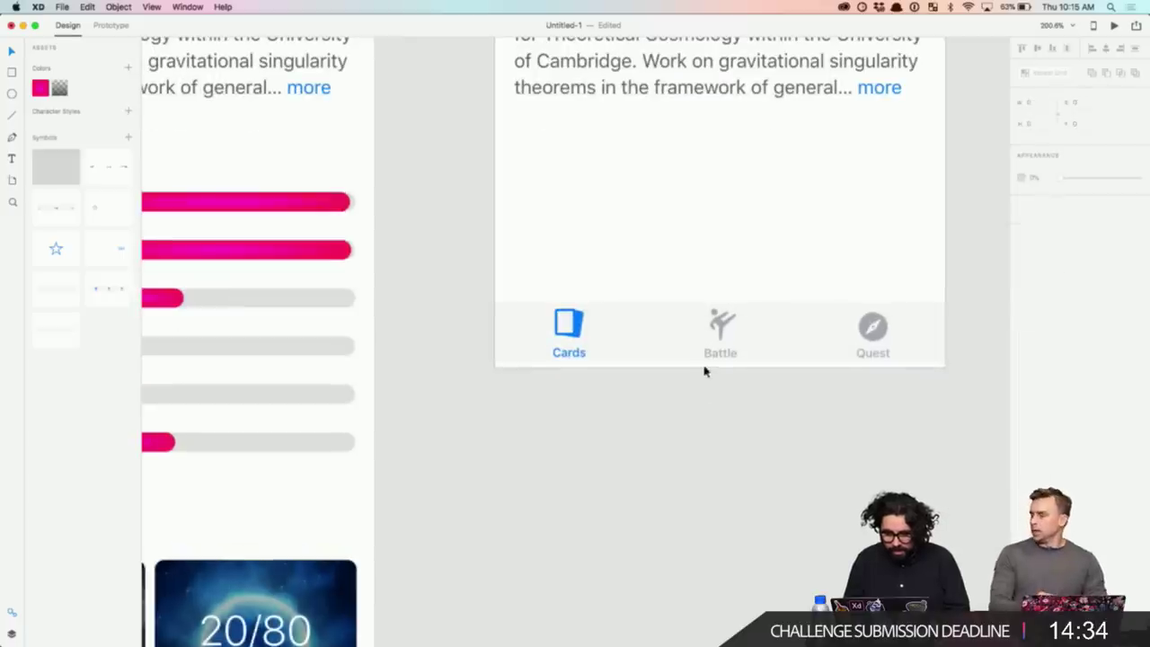
left_click(723, 331)
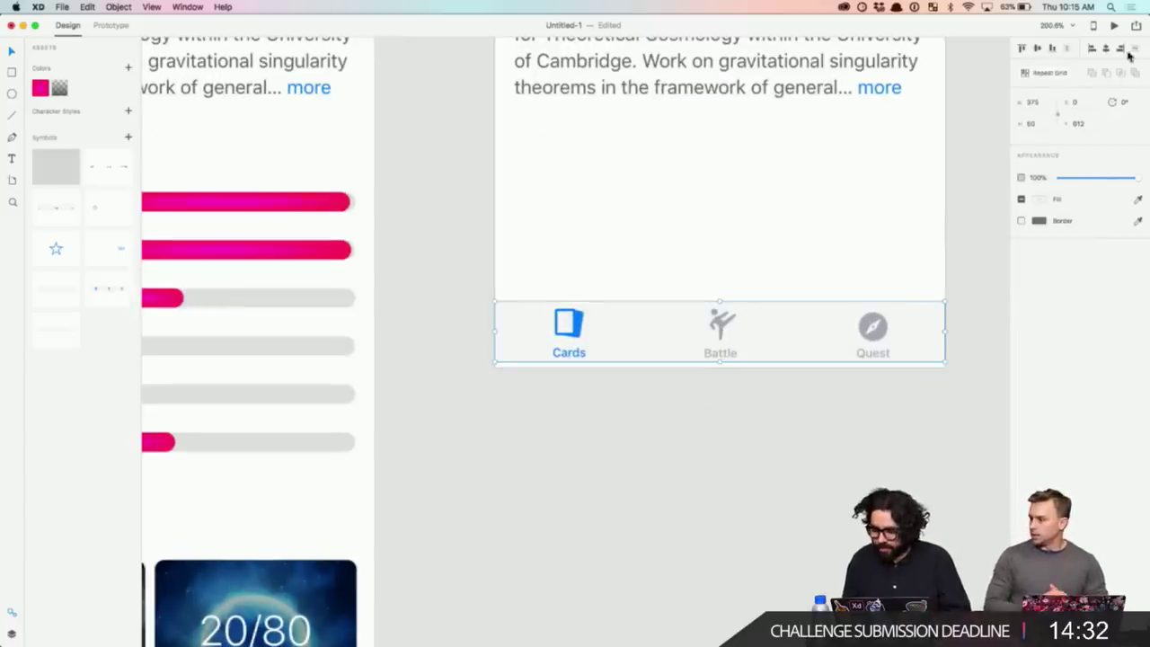
left_click(1053, 51)
scroll(720, 469, "down", 5)
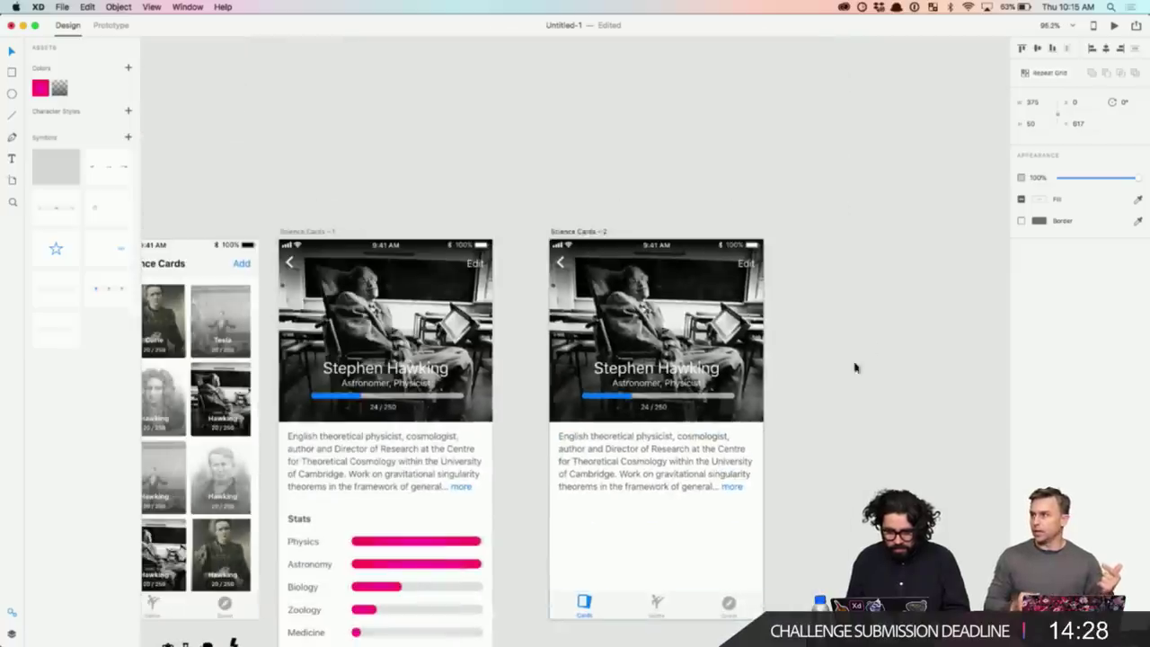
left_click(854, 367)
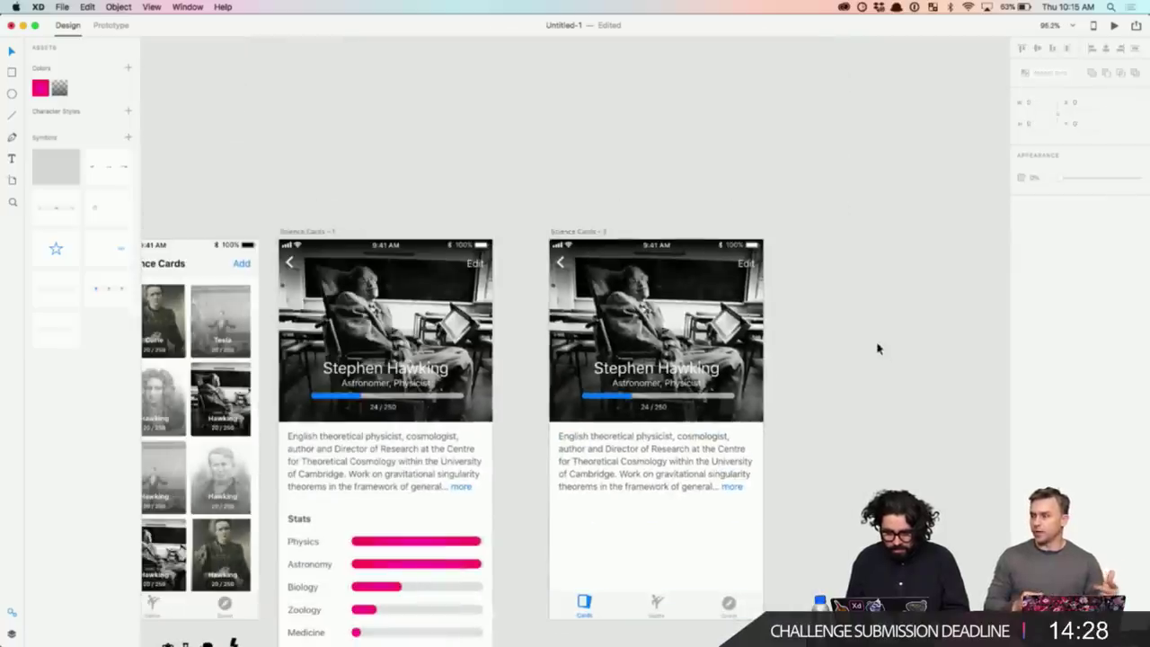
key("super+Tab")
key("super+shift+Tab")
left_click(61, 7)
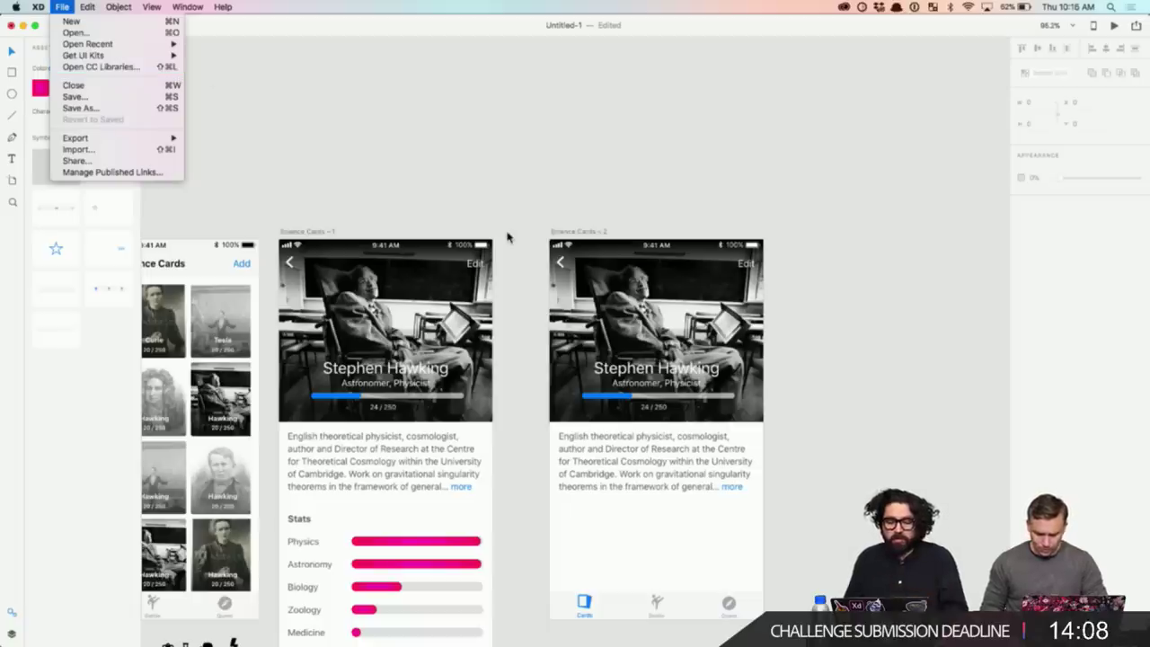
left_click(817, 332)
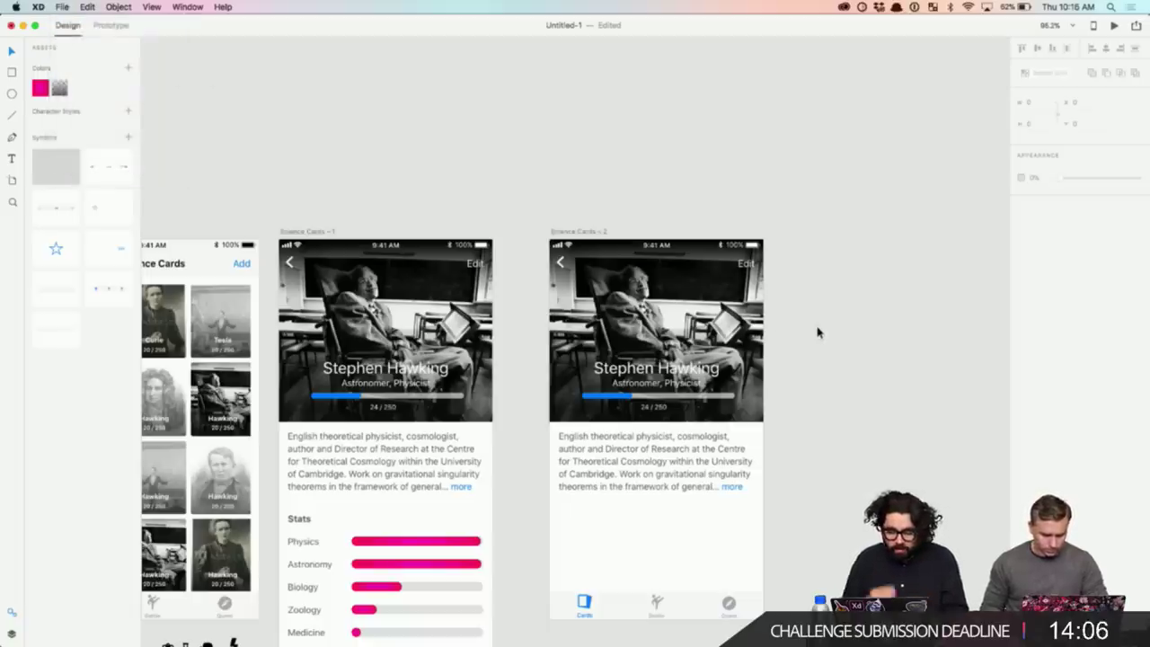
- Move the copied artboard's biography text down to just above the tab bar and lower the photo's bottom gradient to match
left_click(688, 452)
left_click_drag(643, 461, 638, 540)
left_click(579, 409)
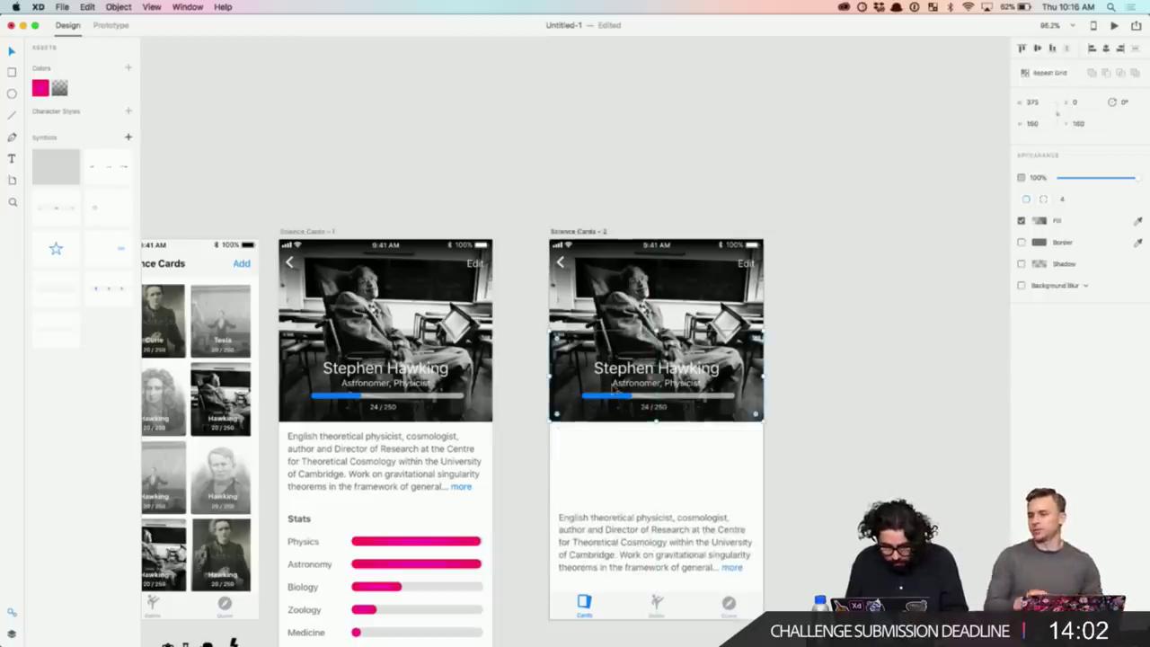
left_click_drag(559, 399, 556, 476)
- Extend the copied artboard's photo downward to a height of 452, meeting the lowered gradient's bottom edge
left_click(618, 274)
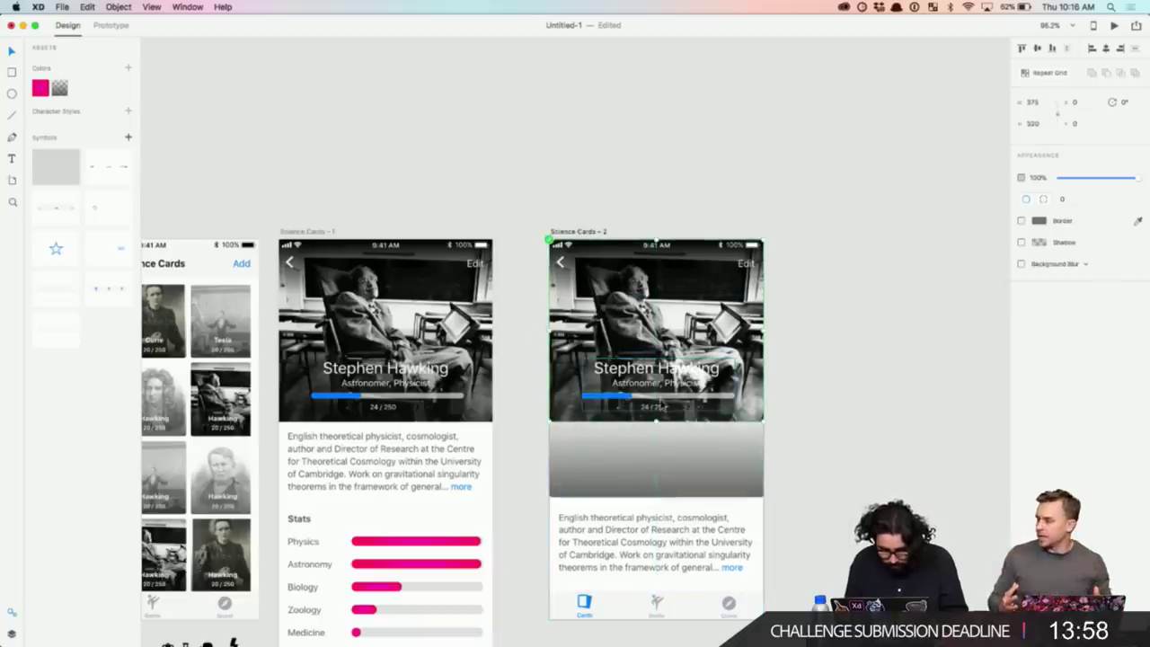
left_click_drag(657, 421, 656, 496)
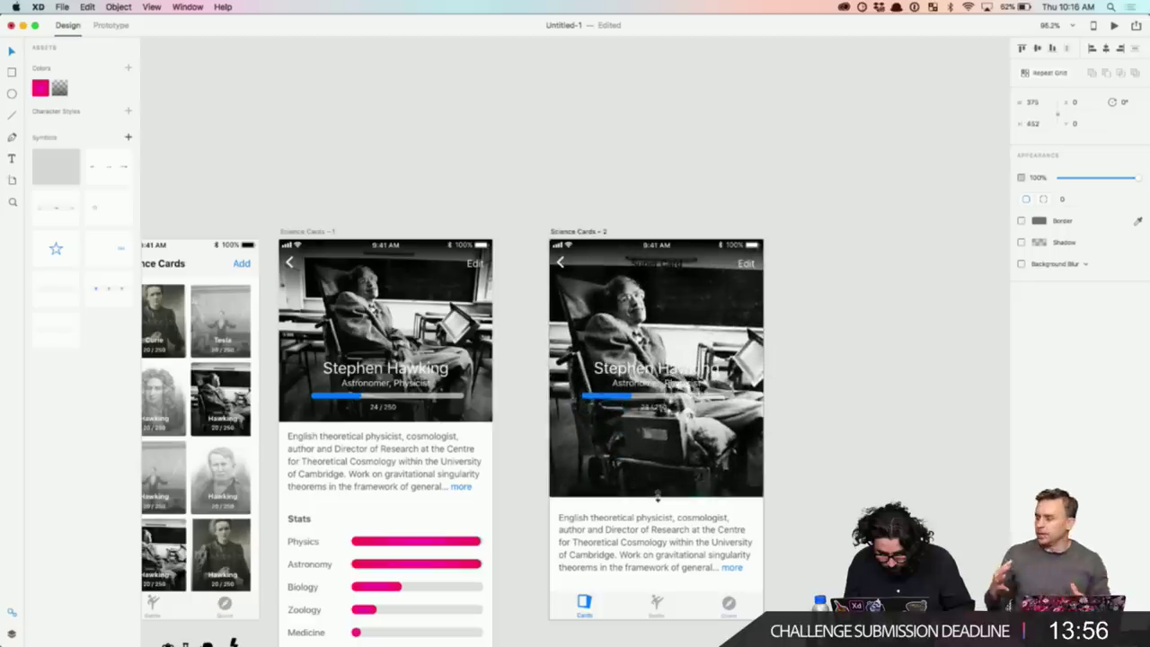
left_click(811, 380)
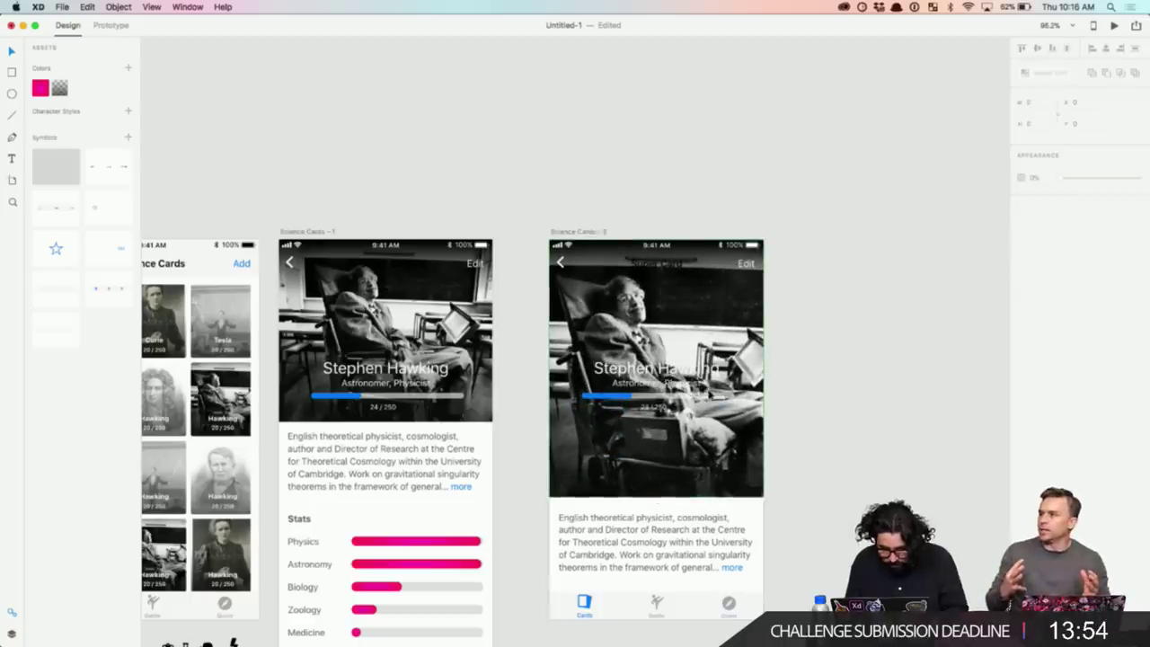
- Move the Stephen Hawking title block with its progress bar down to the bottom of the enlarged photo
left_click(670, 372)
left_click_drag(692, 375, 692, 449)
left_click(835, 384)
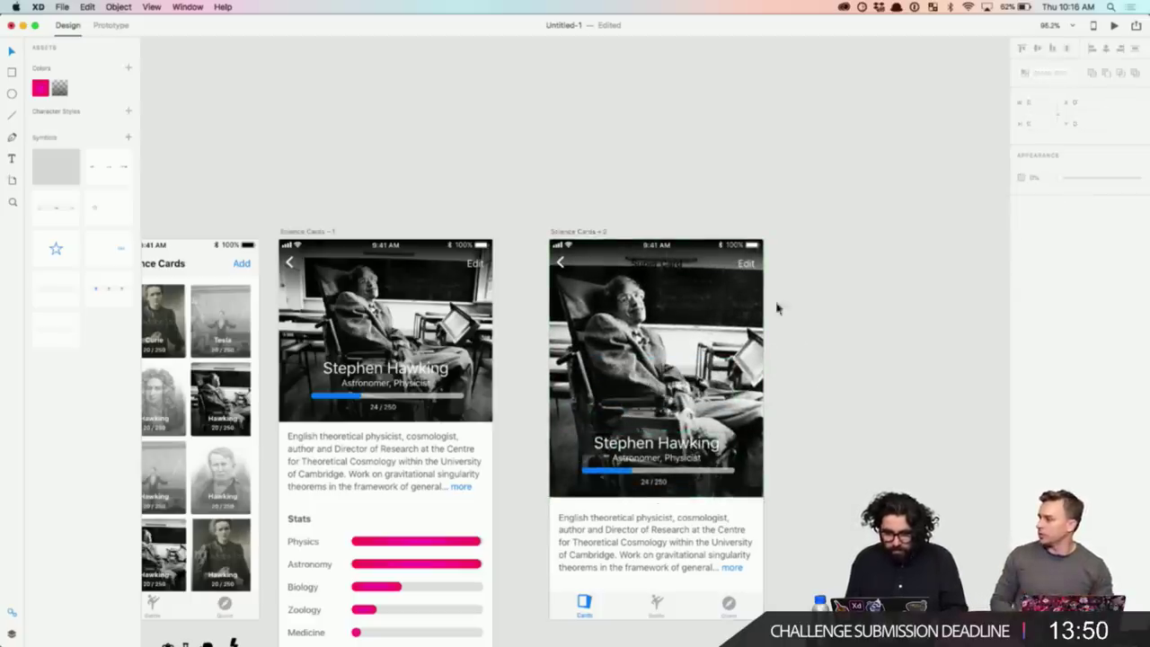
- Delete the Edit label and the Super Card title from the copied artboard's header
left_click(746, 263)
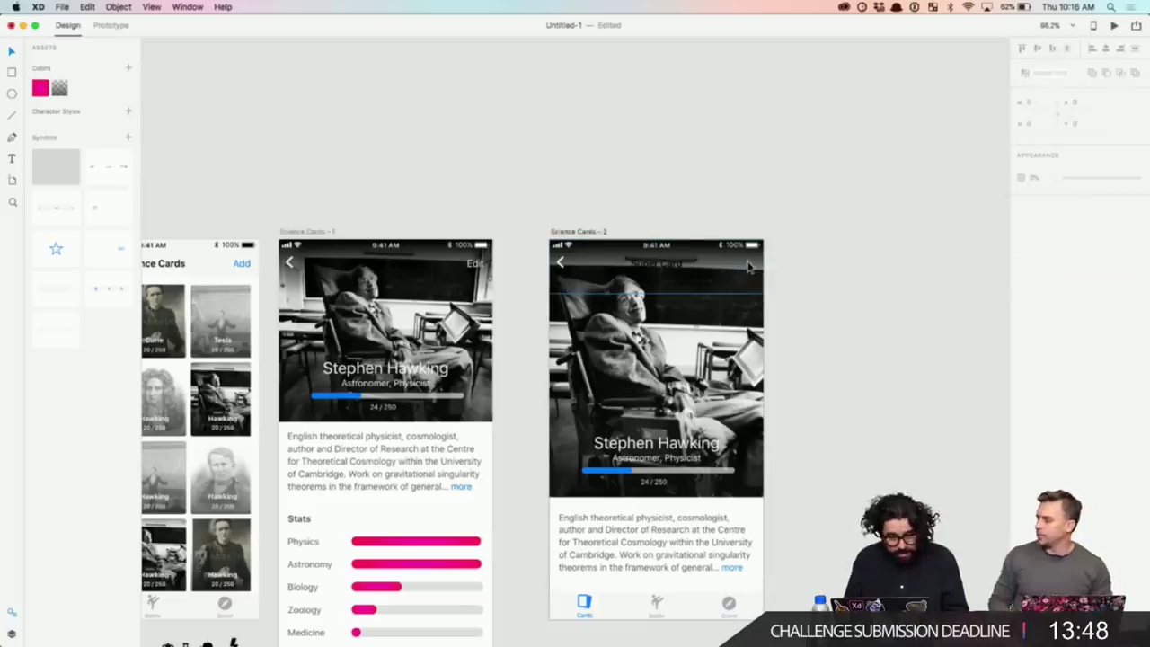
key("Delete")
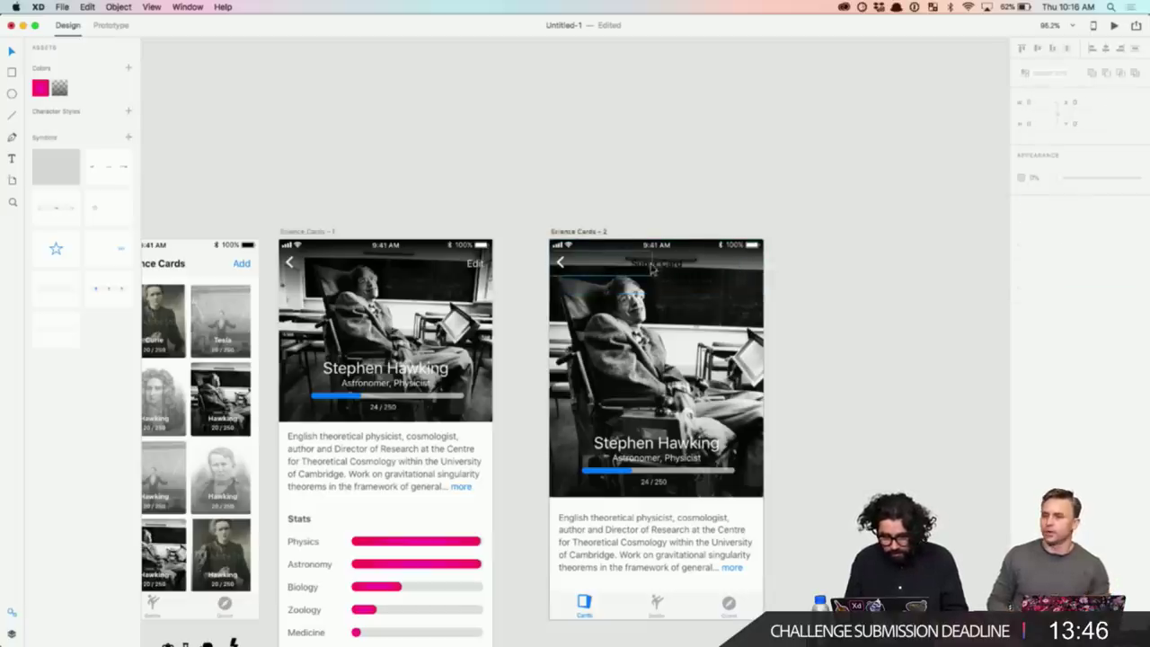
left_click(731, 271)
key("Delete")
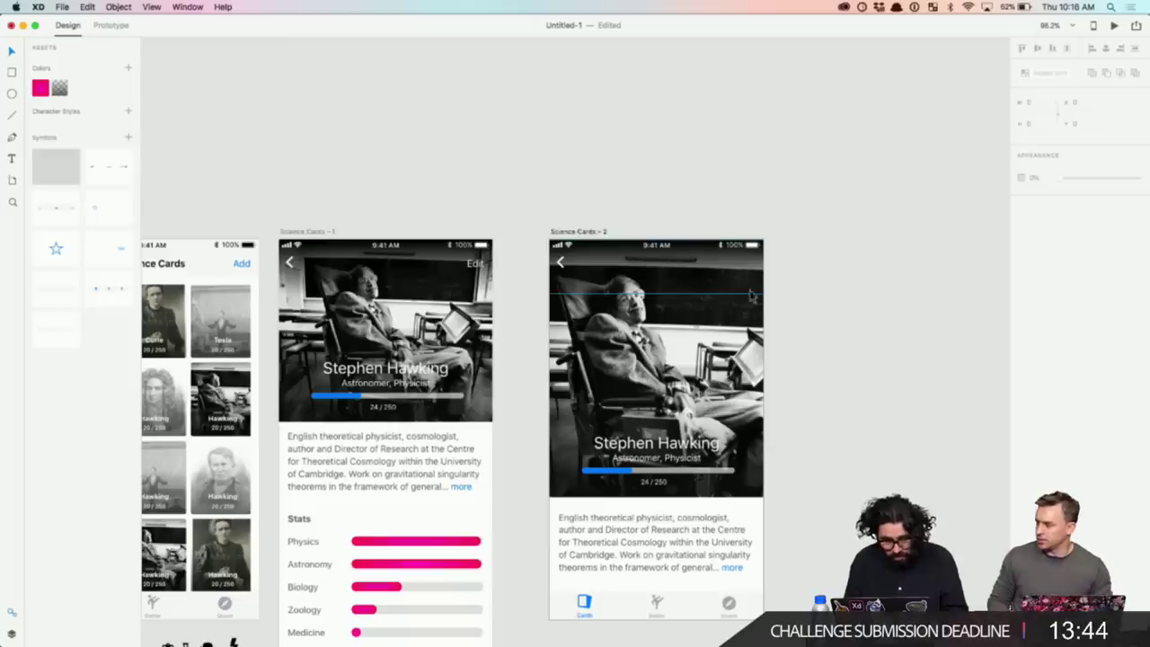
left_click(748, 280)
key("Delete")
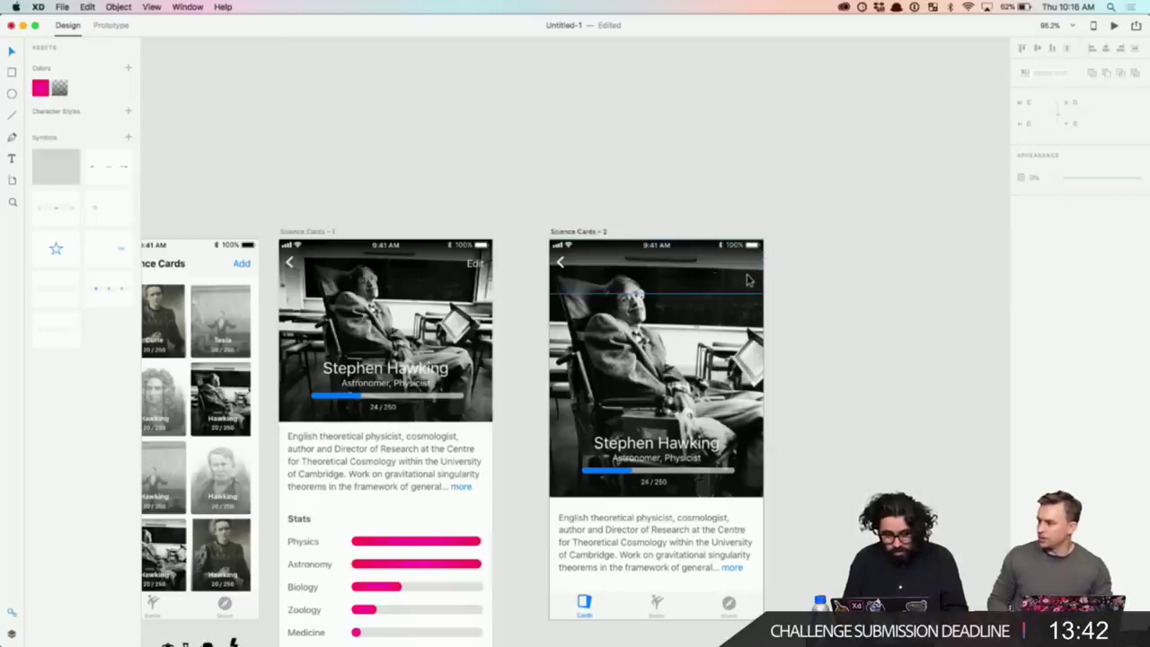
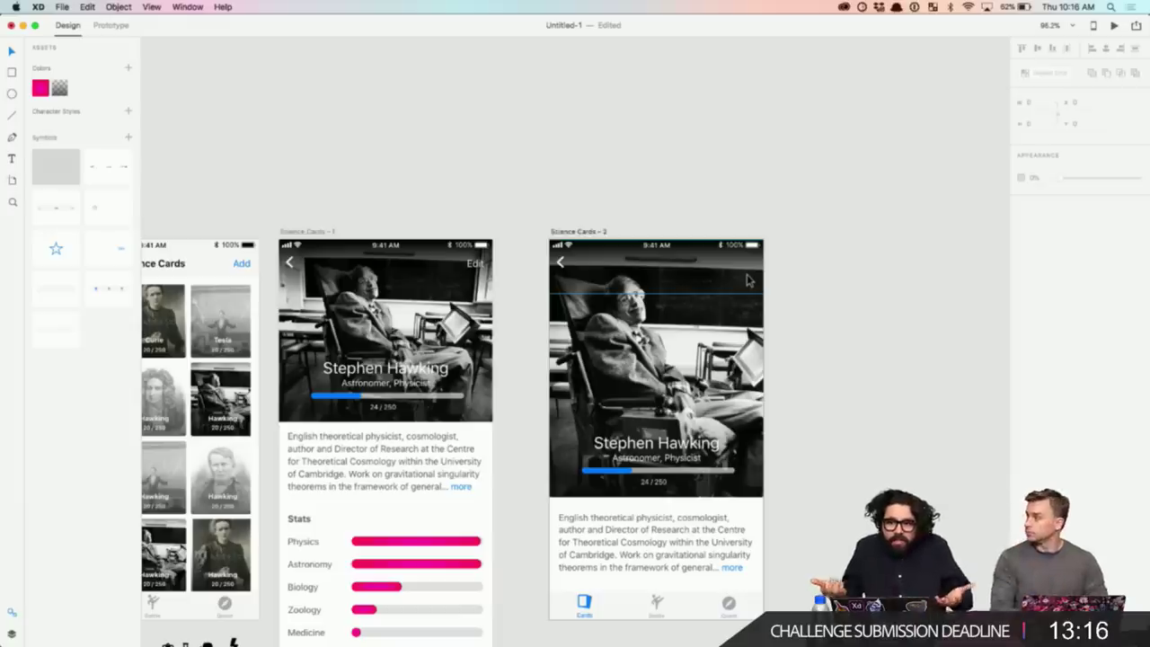
left_click(746, 281)
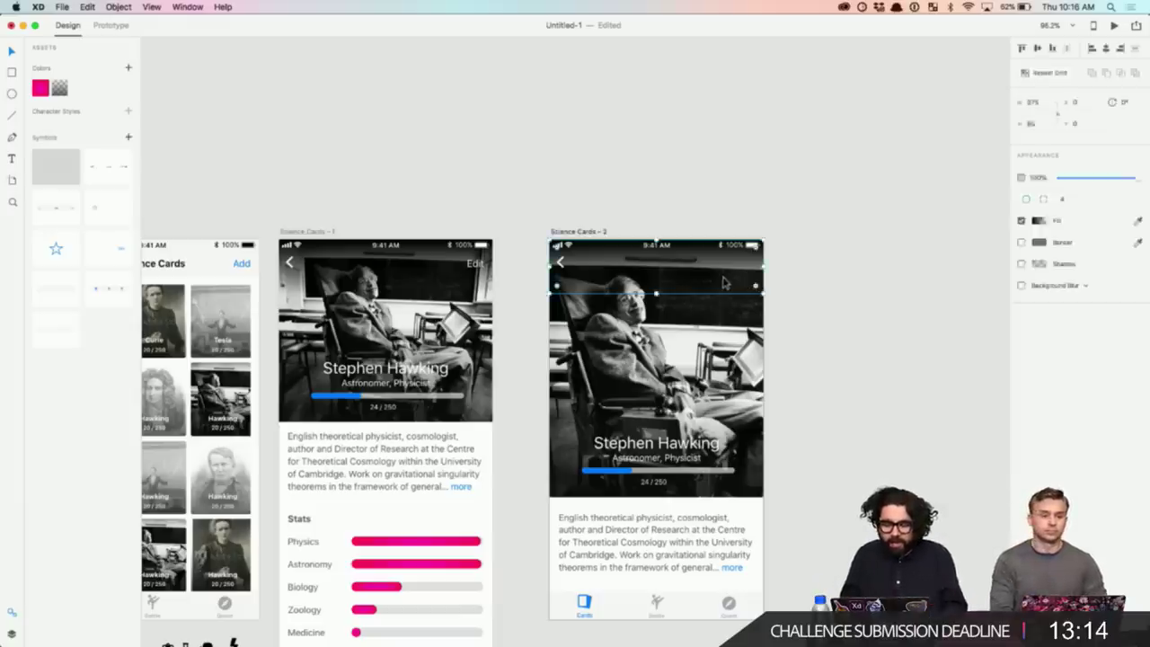
key("Delete")
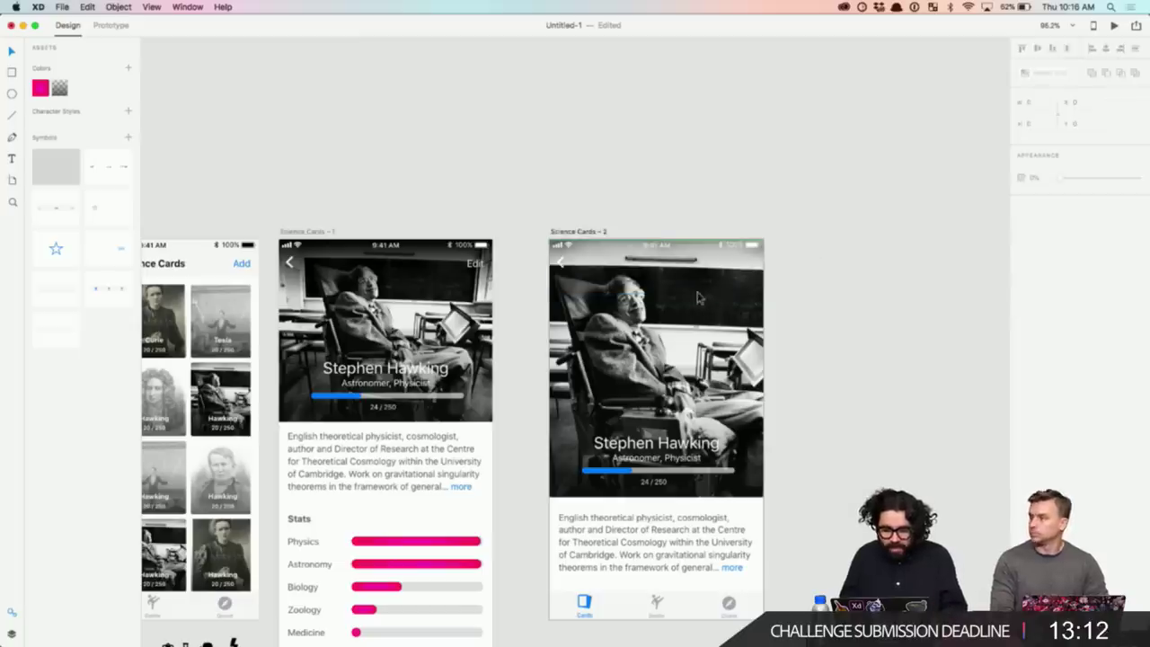
key("ctrl+z")
- Set the corner radius of the header gradient to 0 on both the copied and the original detail artboards
left_click(1065, 198)
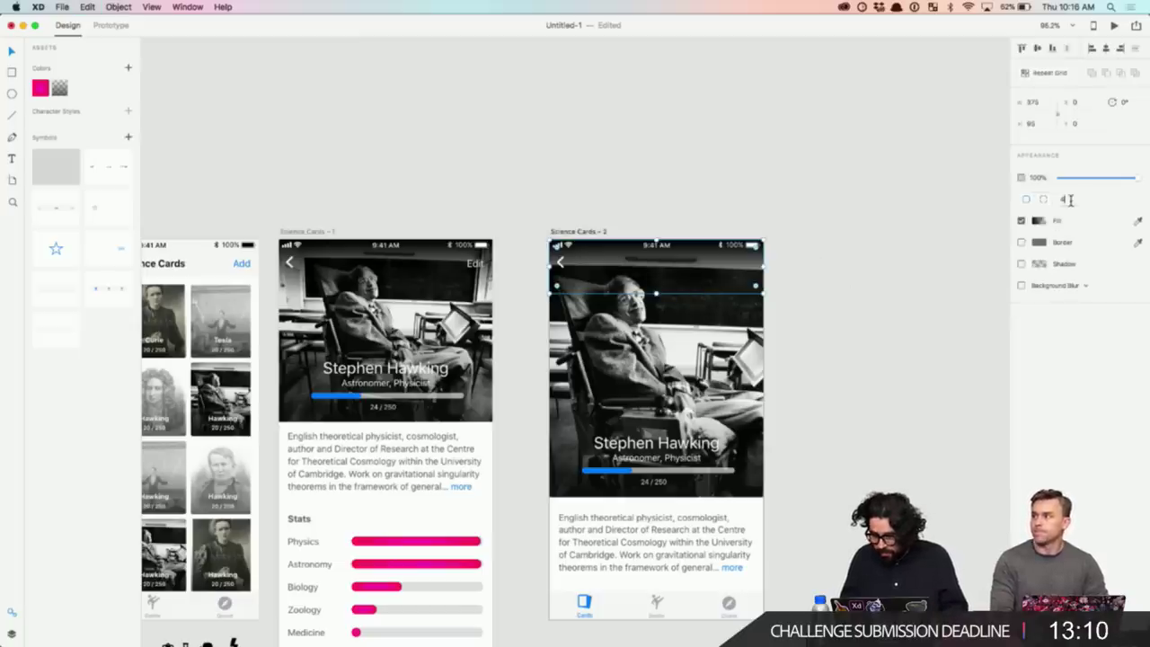
type("0")
key("Return")
left_click(449, 278)
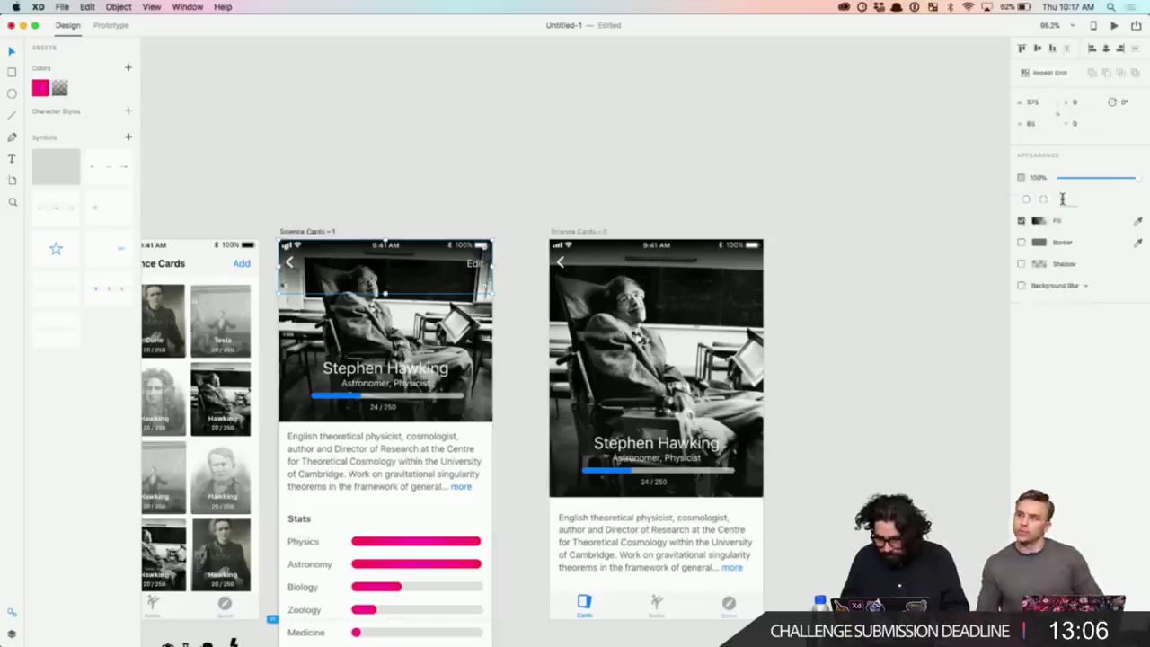
left_click(1061, 198)
type("0")
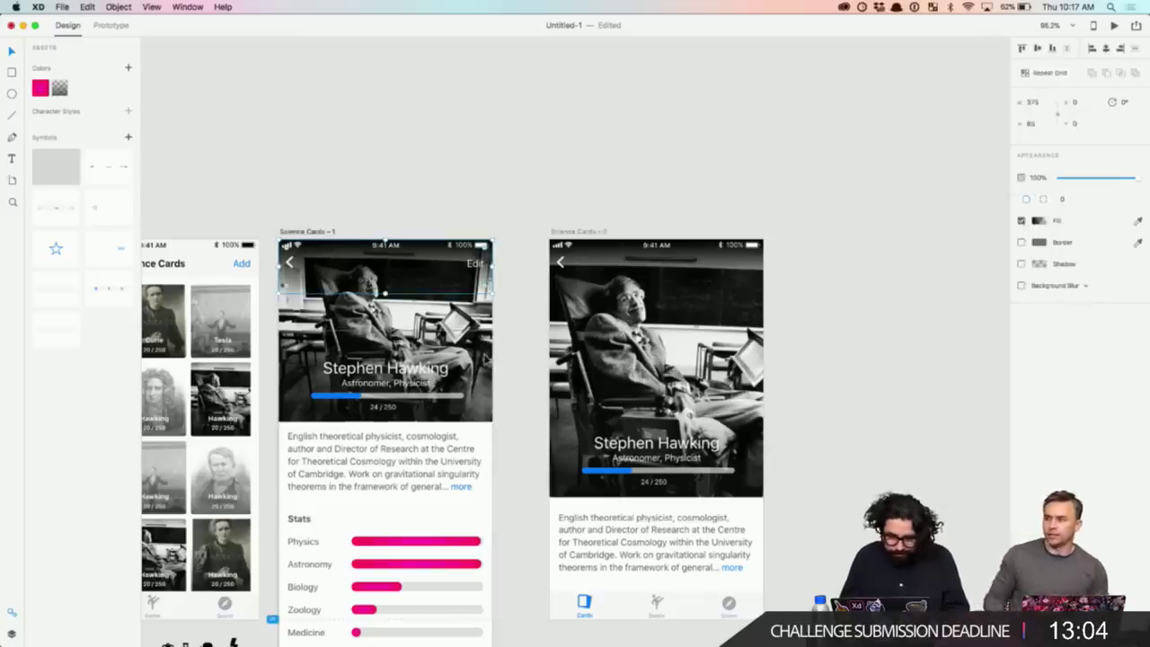
left_click(496, 361)
- Set the corner radius of the lower photo gradient on the original detail artboard to 0
left_click(459, 363)
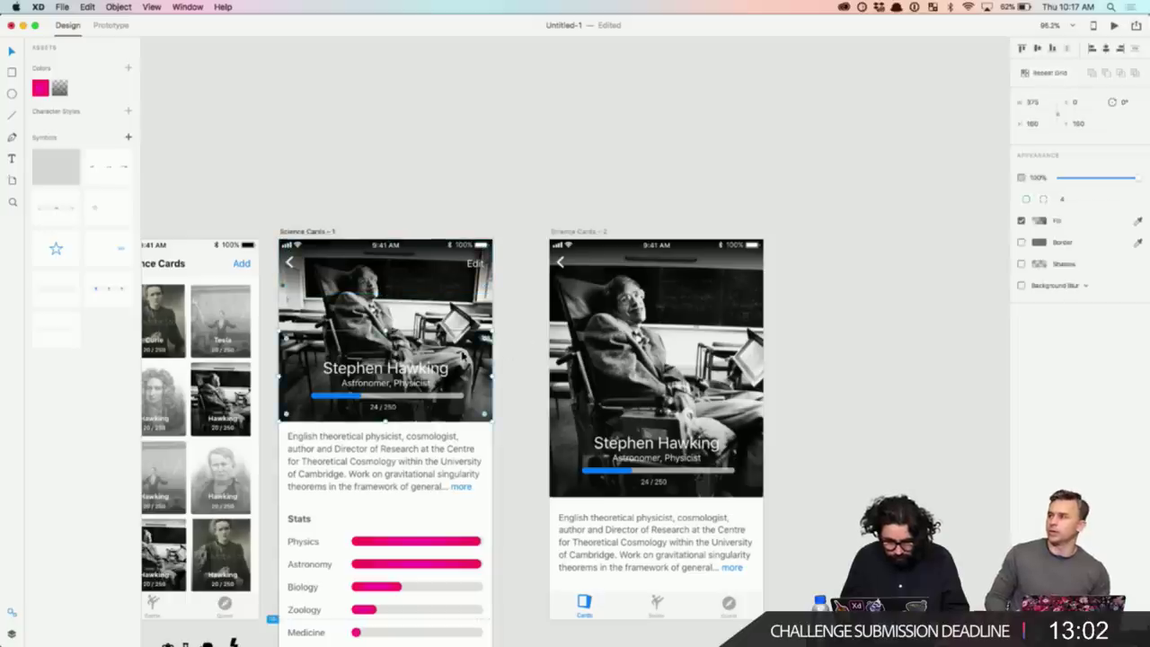
left_click(1072, 199)
type("0")
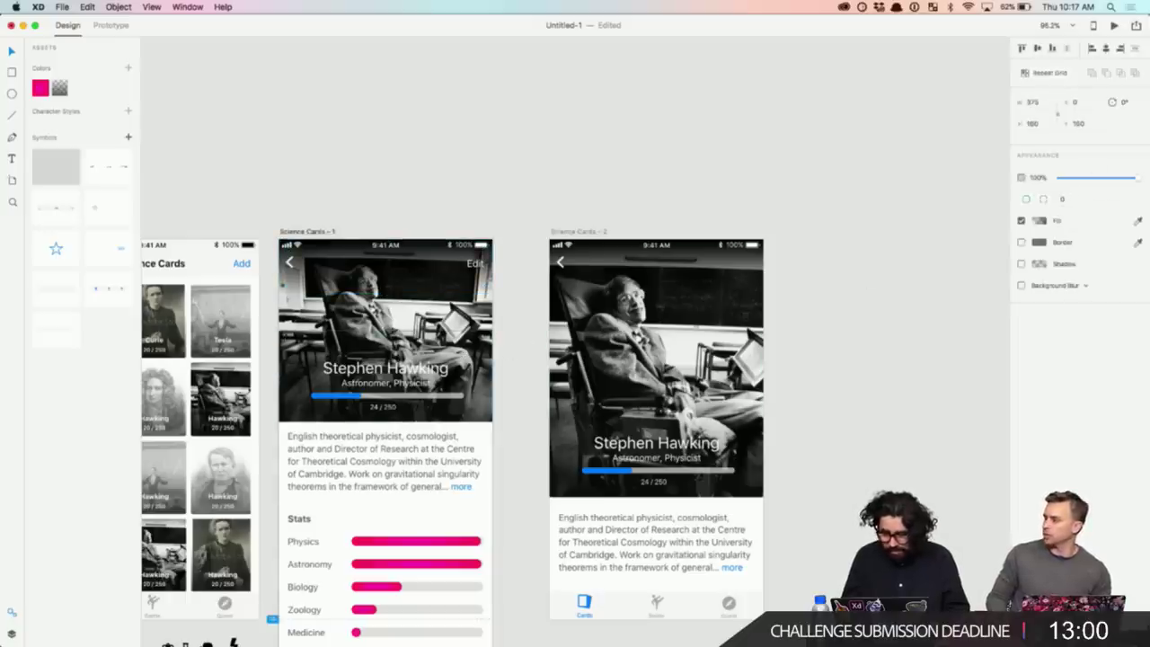
left_click(894, 212)
- Nudge the biography text on the copied artboard slightly upward, closer to the photo
scroll(877, 212, "down", 2)
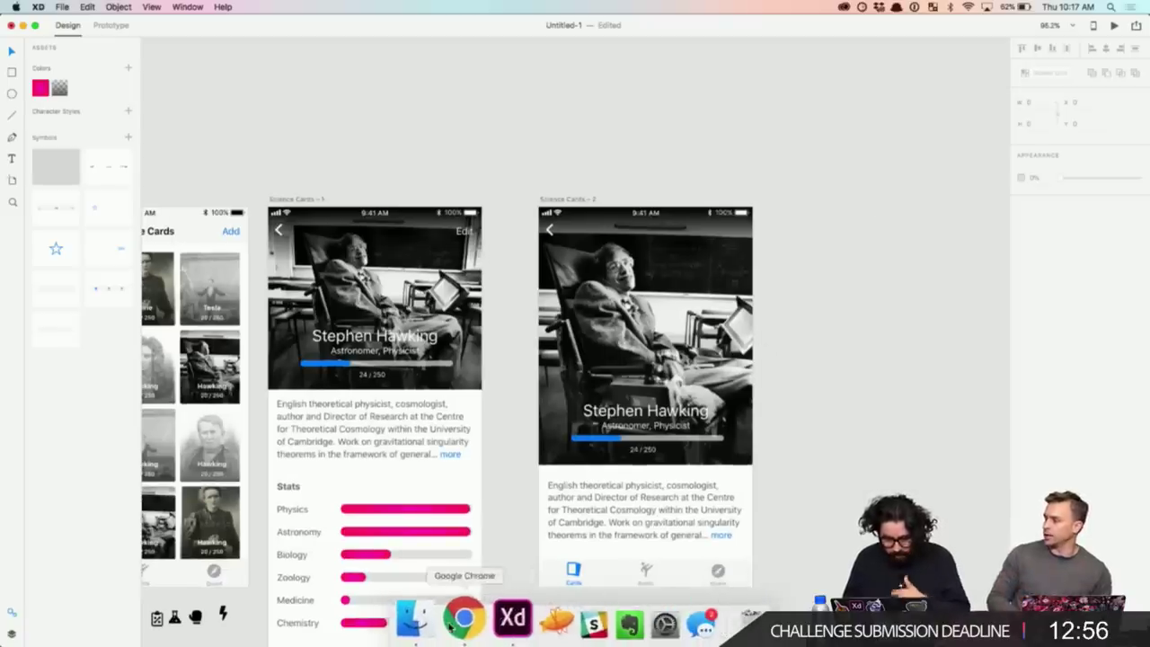
left_click_drag(602, 508, 602, 504)
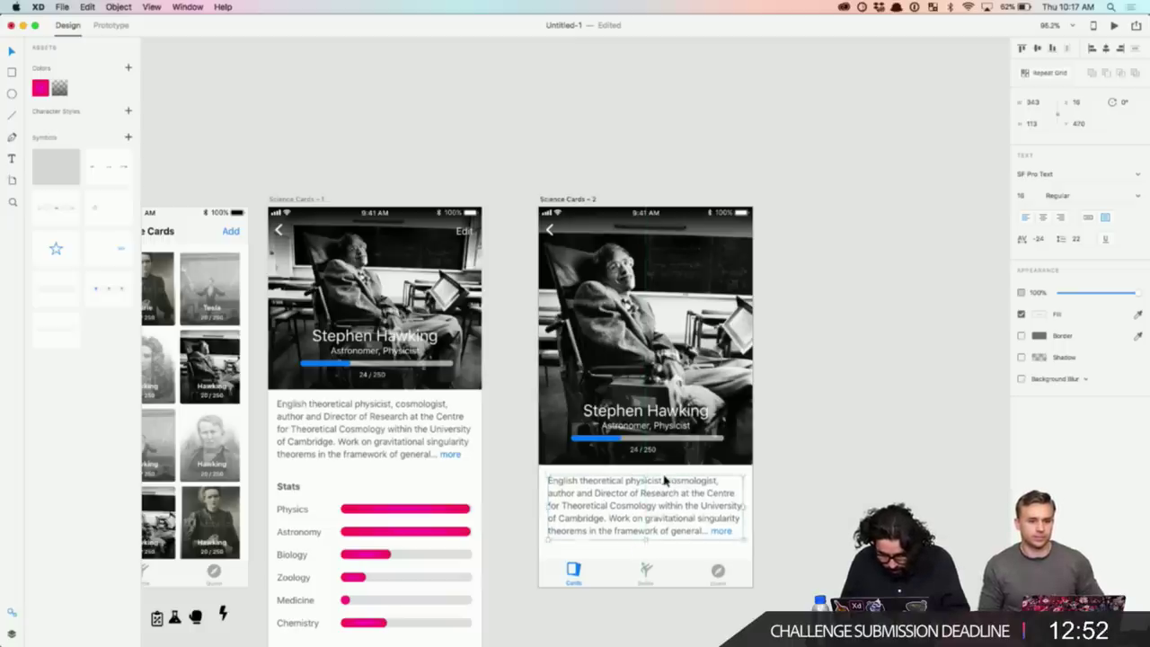
left_click(823, 489)
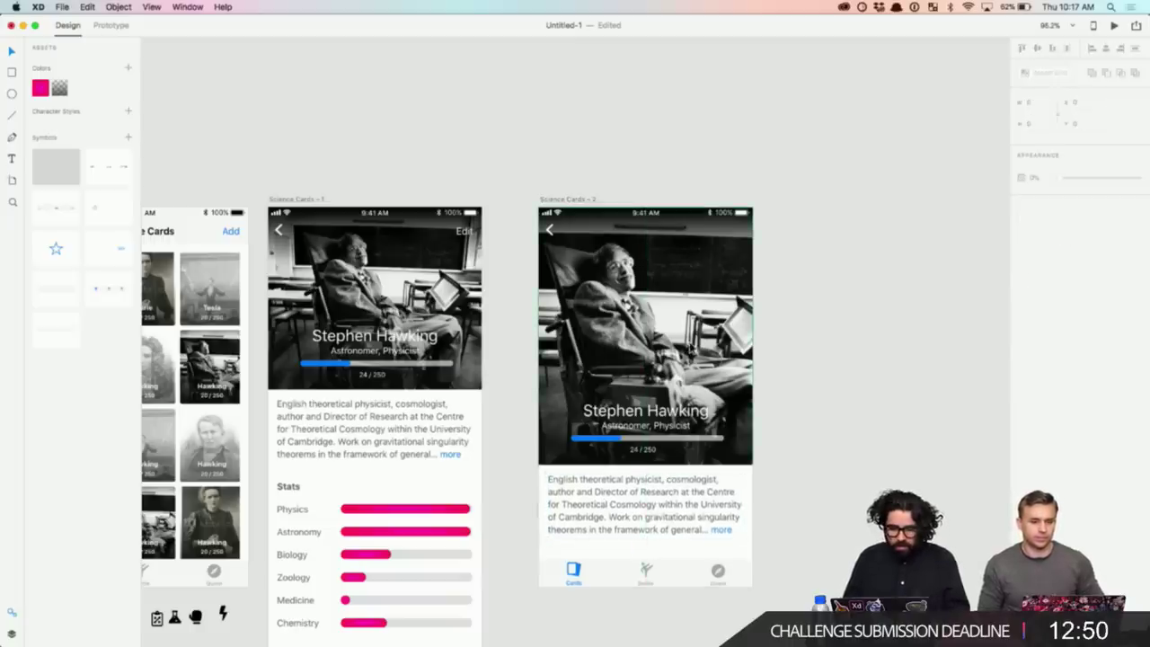
- Copy "Grand Unified Force" from the Science Battle App document in Chrome and replace the copied artboard's Stephen Hawking title with it
key("super+Tab")
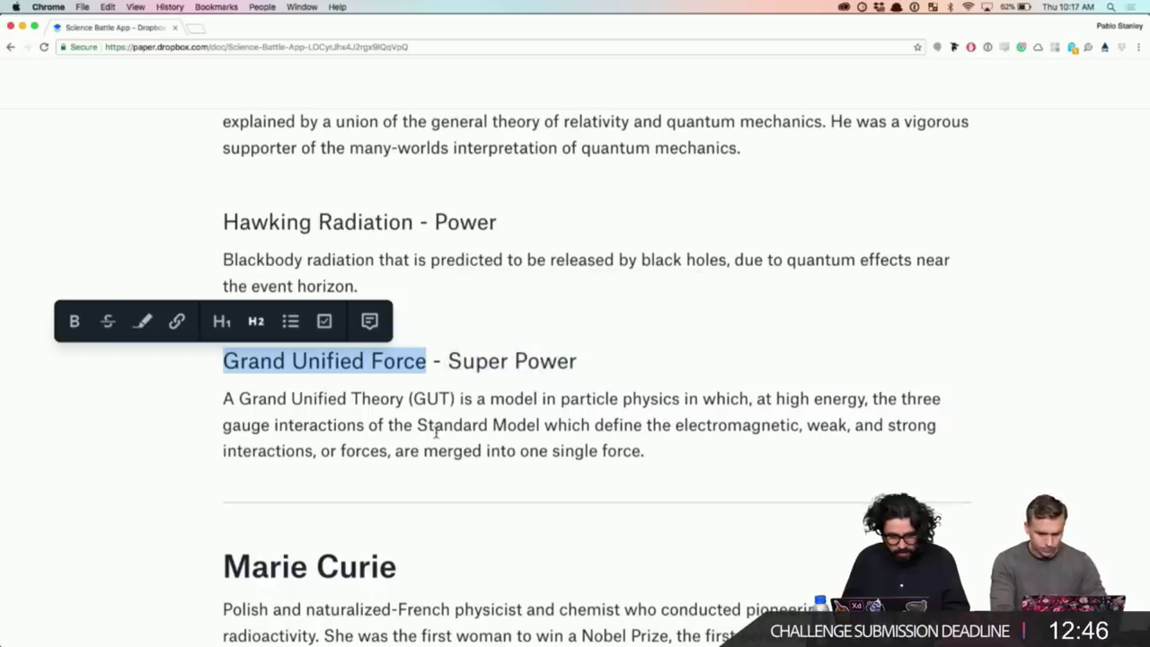
type("c")
key("super+Tab")
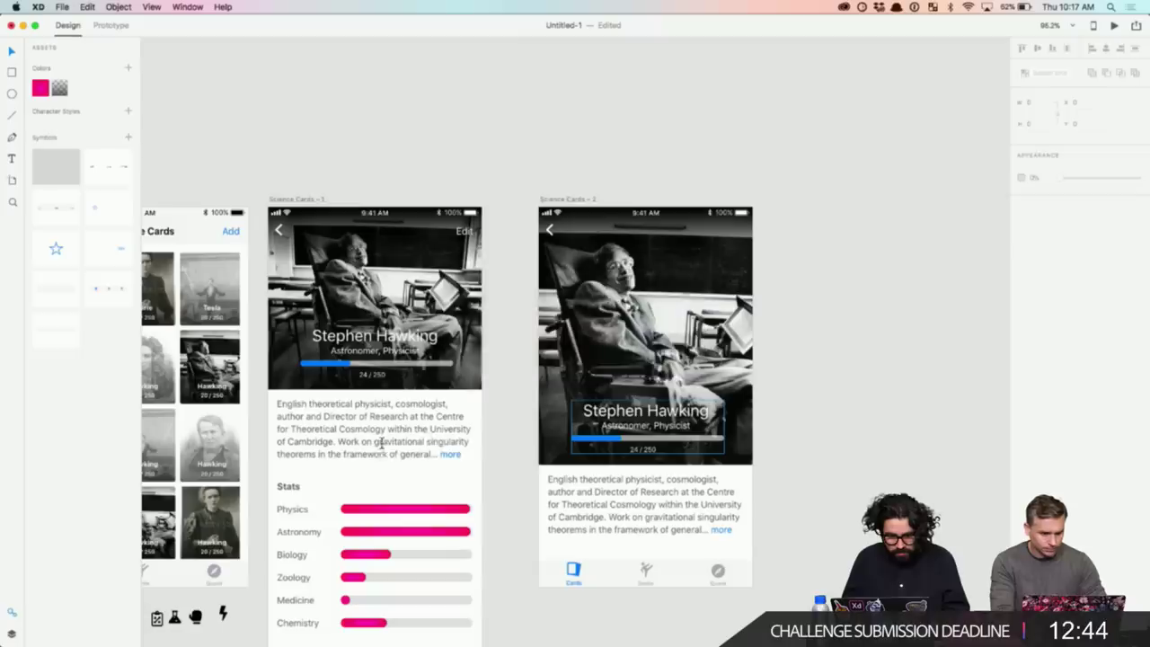
key("super+Tab")
key("super+z")
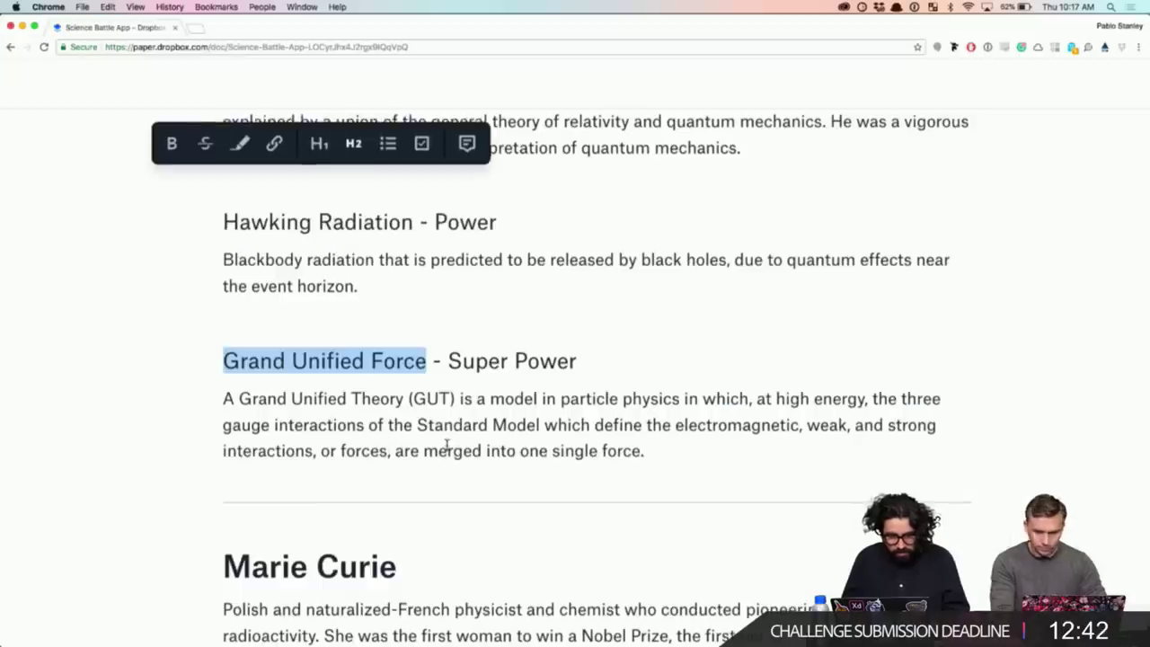
key("super+Tab")
double_click(655, 410)
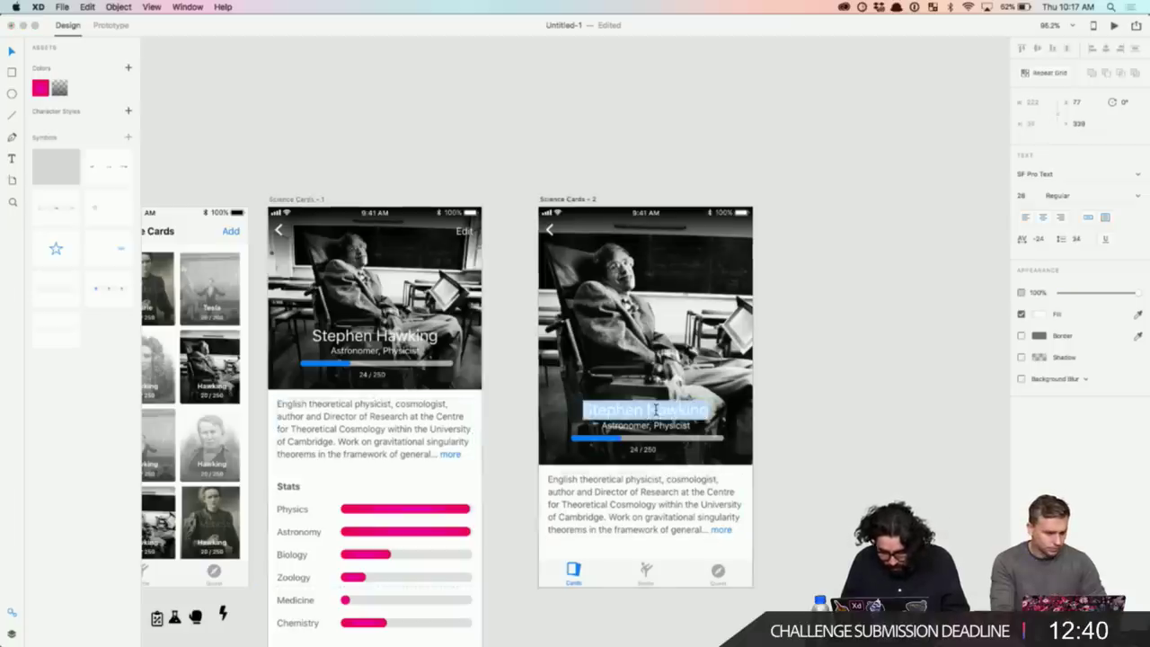
type("Grand Unified Force")
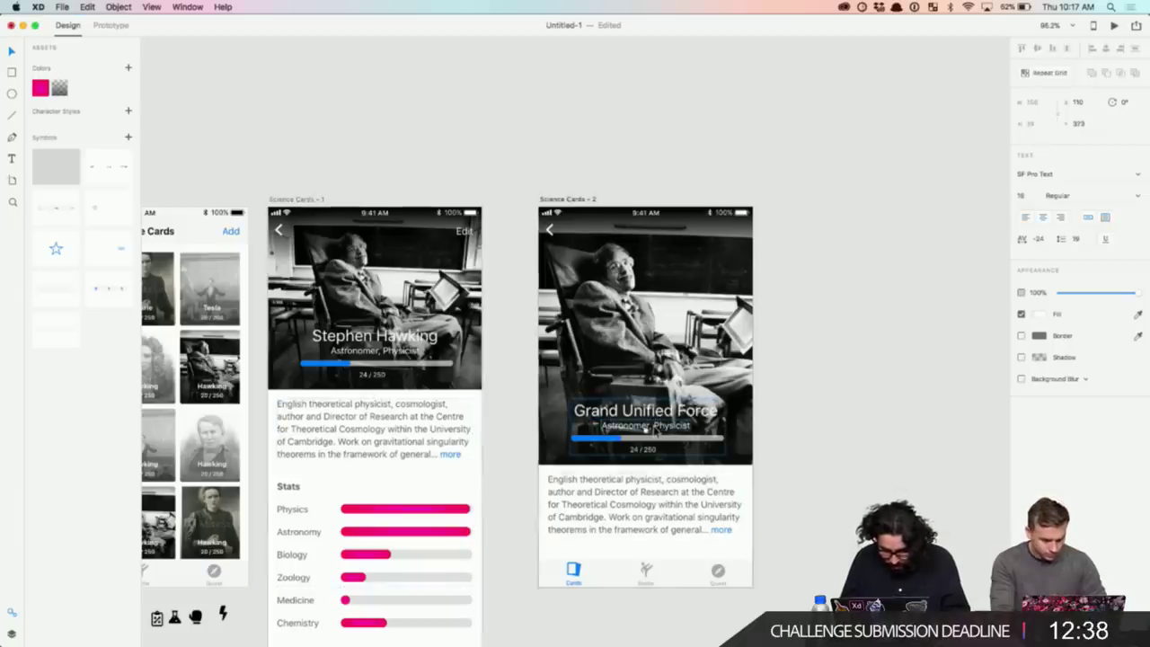
- Replace the "Astronomer, Physicist" subtitle on the copied artboard with "Superpower"
double_click(655, 426)
type("Superpow")
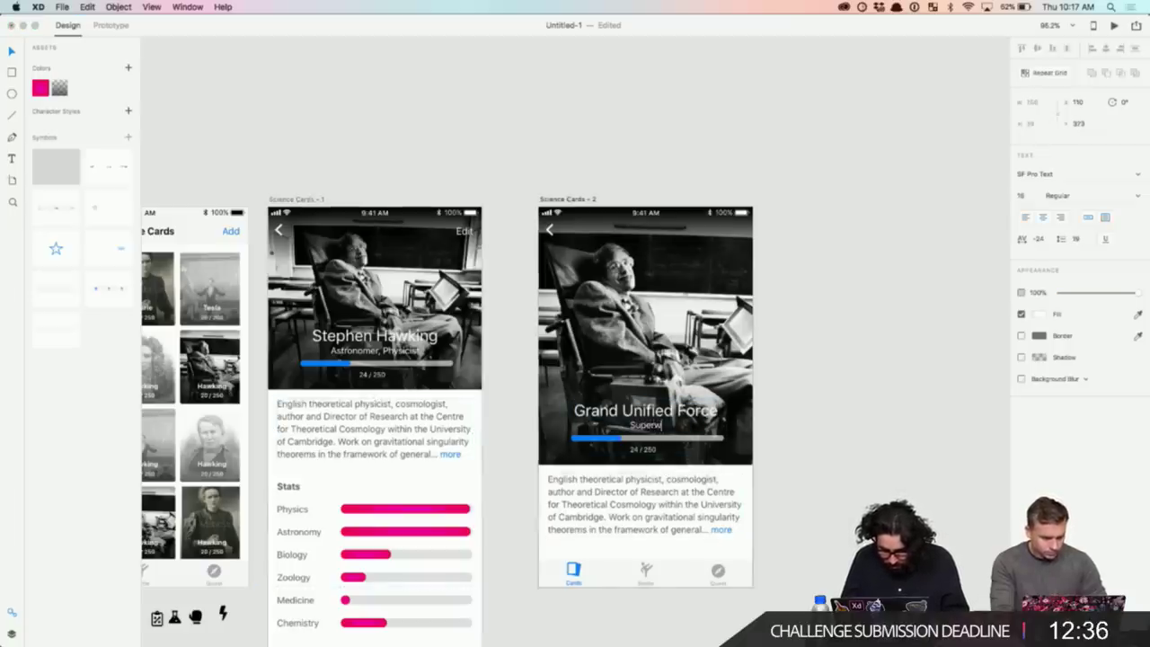
key("BackSpace")
type("power")
key("Escape")
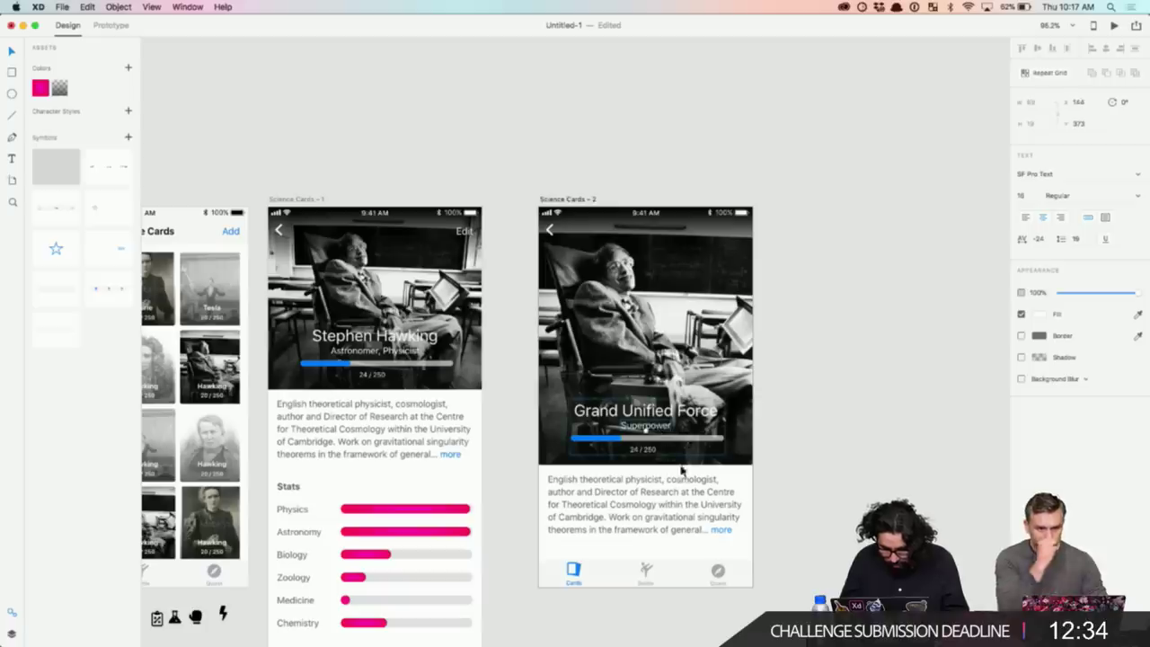
- Change the counter below the copied artboard's progress bar to "24 / 80"
left_click(617, 441)
scroll(316, 578, "down", 5)
scroll(315, 578, "up", 6)
scroll(314, 580, "right", 3)
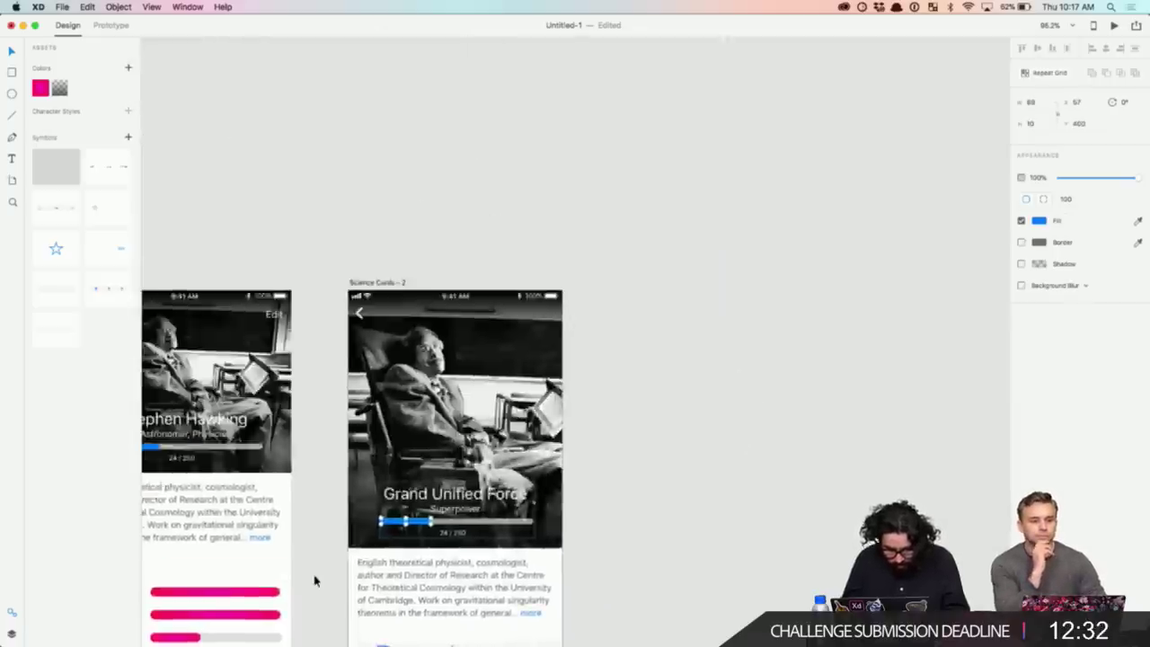
scroll(314, 580, "up", 5)
left_click(592, 494)
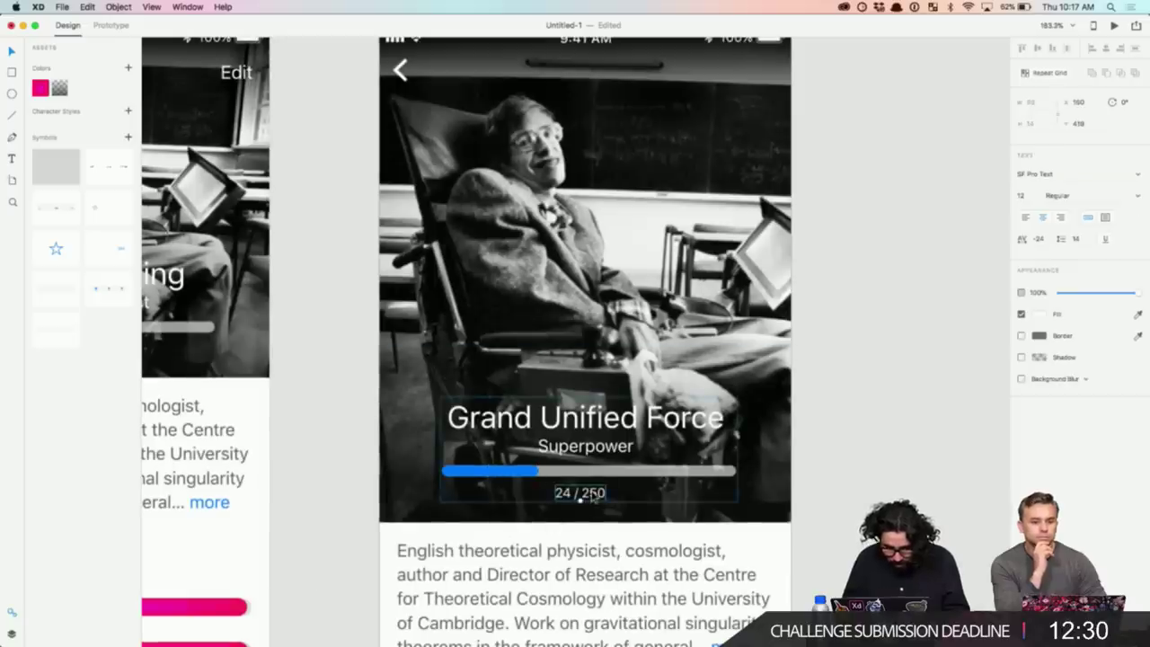
double_click(592, 494)
key("Right")
key("BackSpace")
key("BackSpace")
key("BackSpace")
type("8")
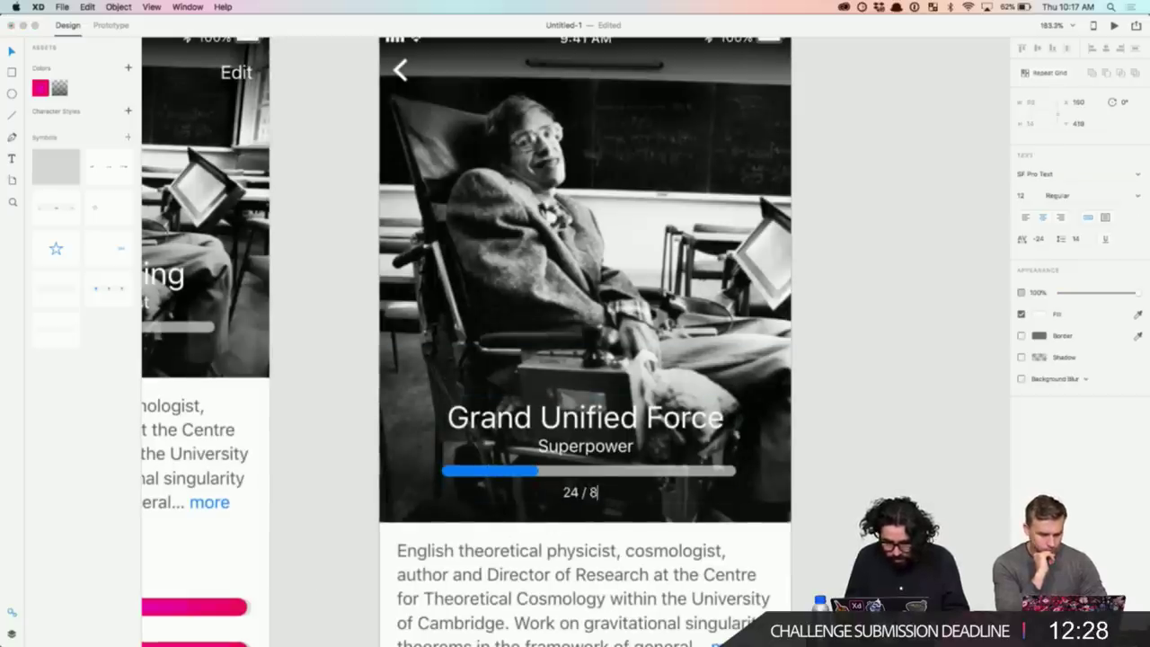
type("0")
left_click(860, 368)
scroll(859, 368, "down", 5)
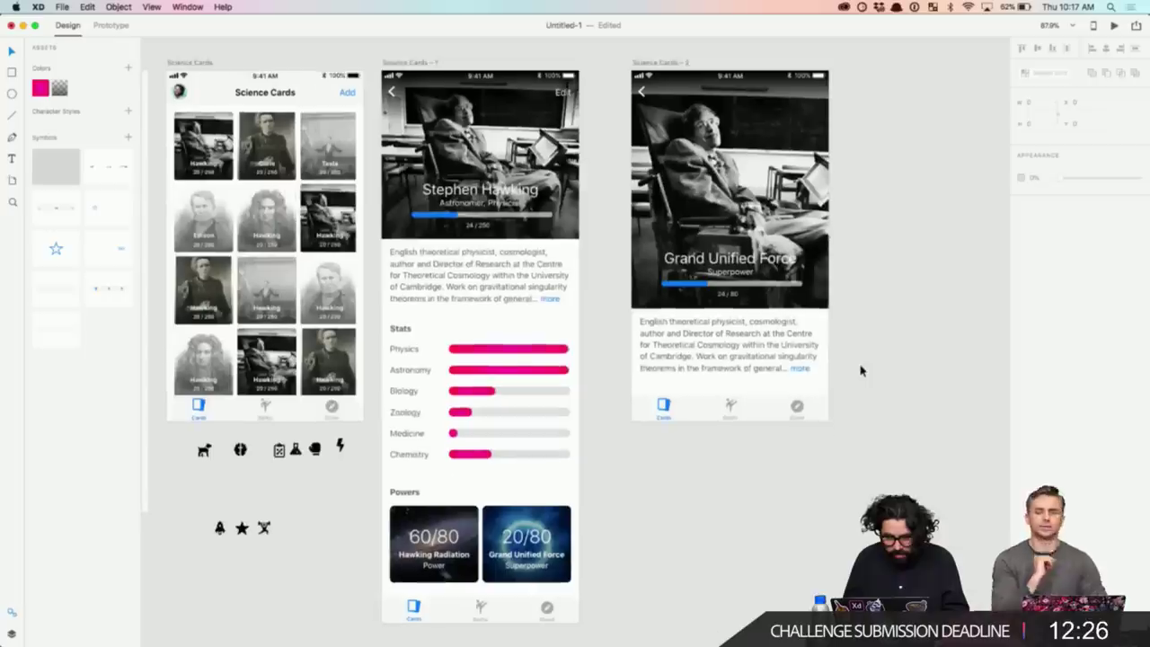
left_click(188, 6)
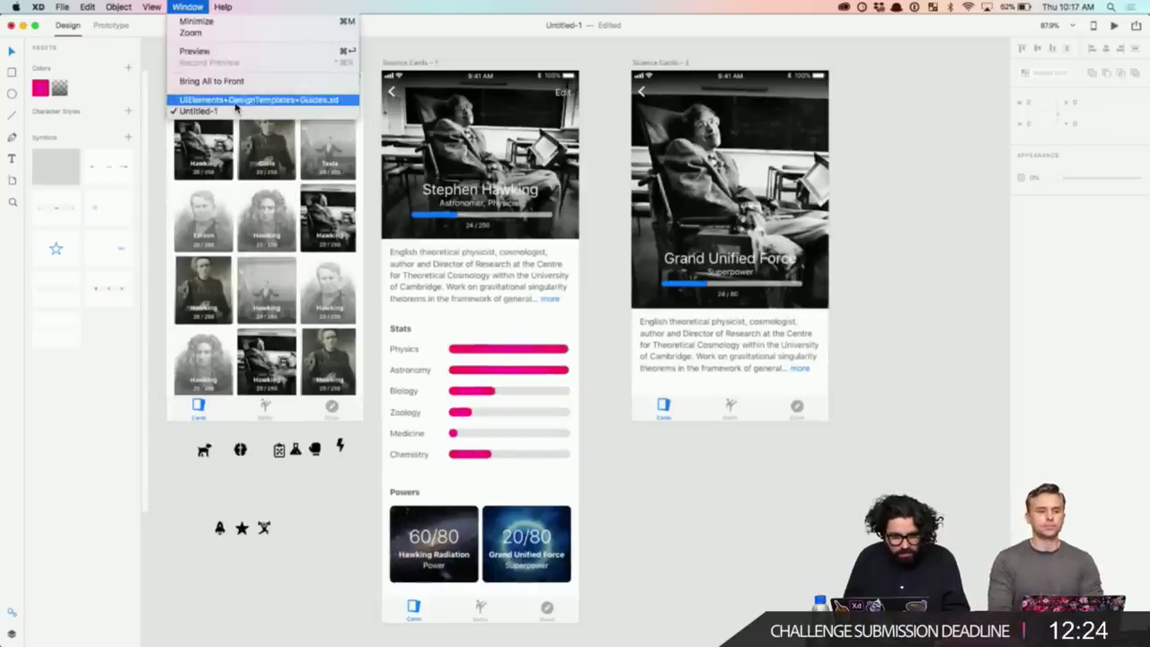
mouse_move(62, 7)
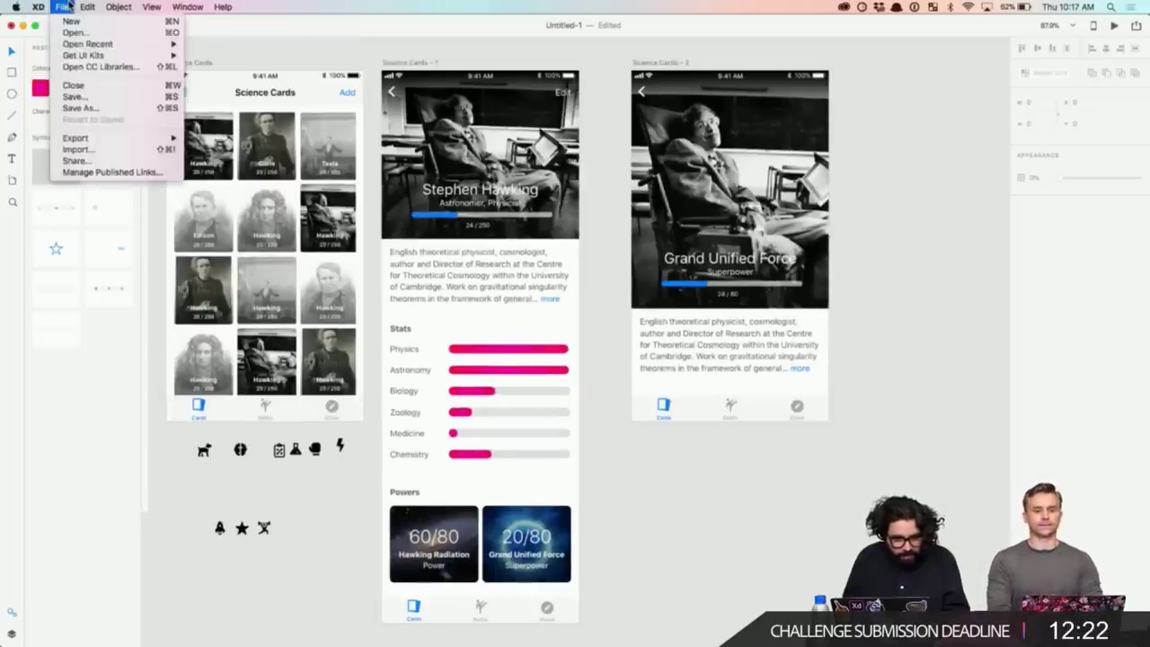
- Replace the Stephen Hawking photo on the Grand Unified Force artboard with the glowing blue sphere graphic from the Scientists Creative Cloud library
left_click(101, 67)
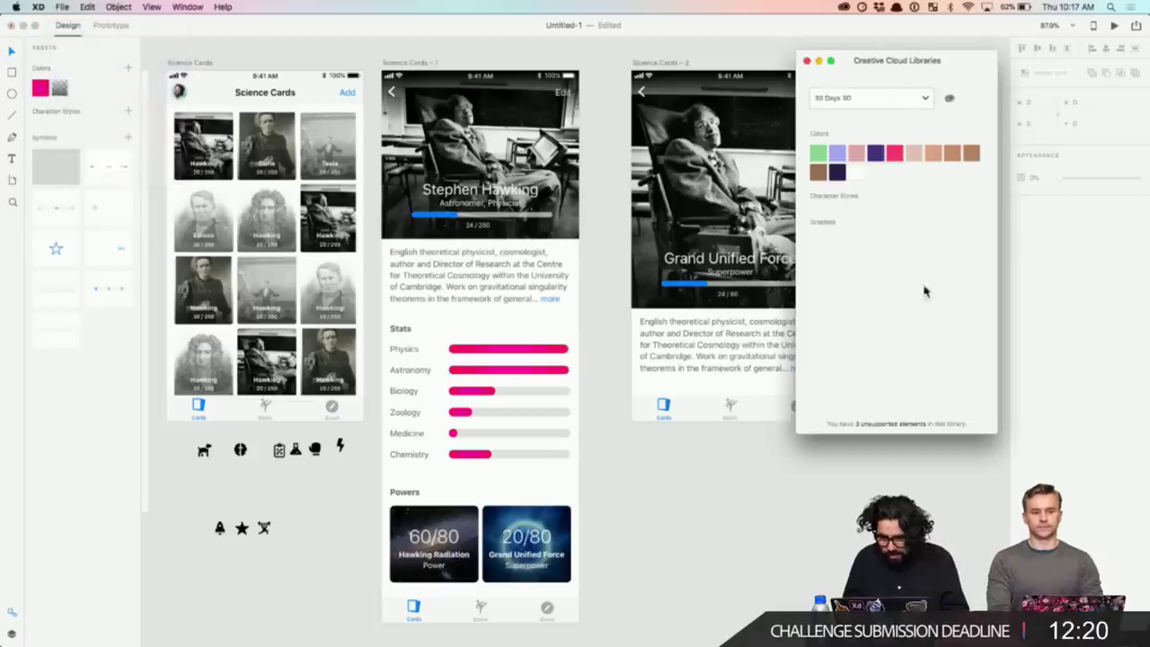
left_click(886, 93)
left_click(869, 147)
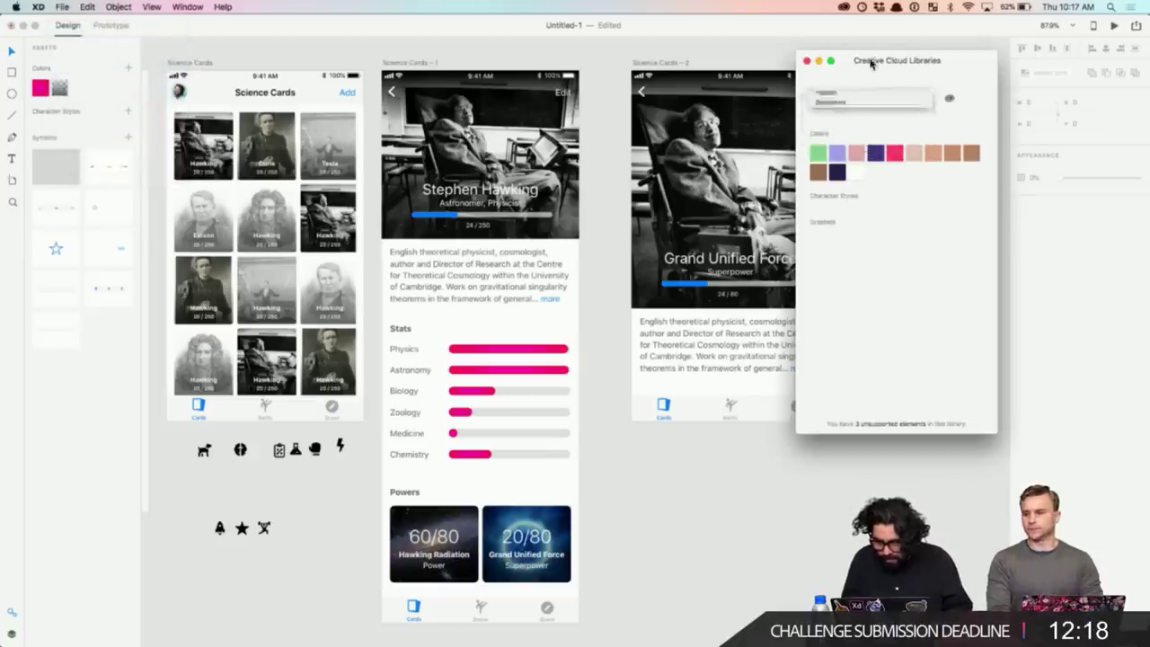
left_click_drag(874, 70, 934, 78)
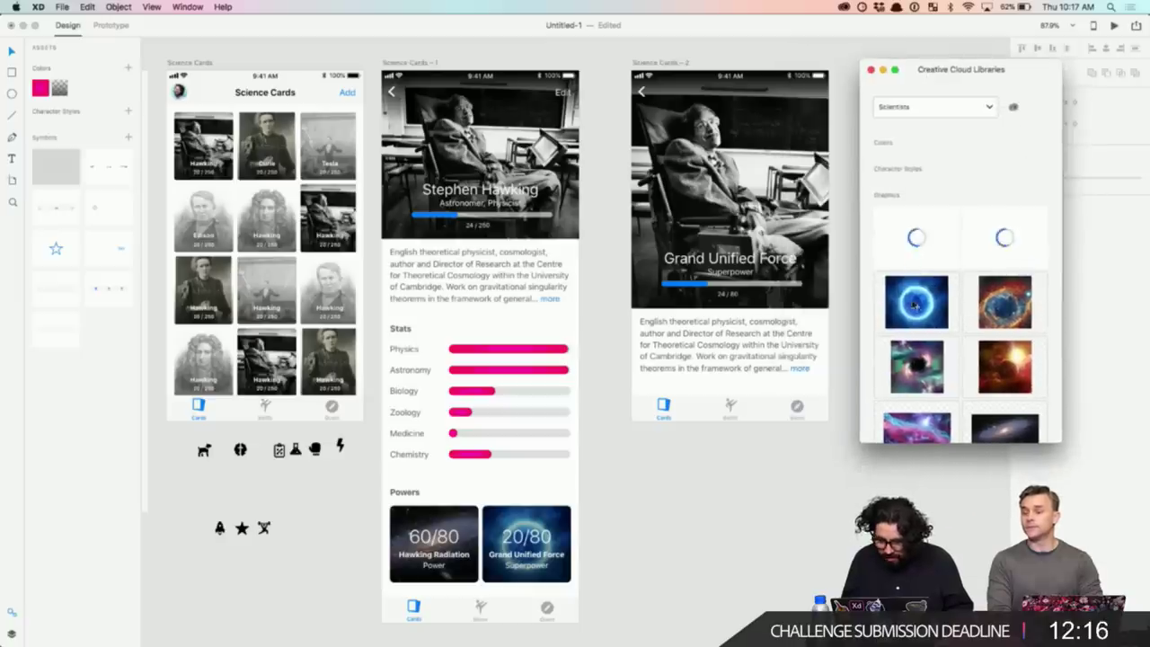
left_click_drag(916, 303, 691, 184)
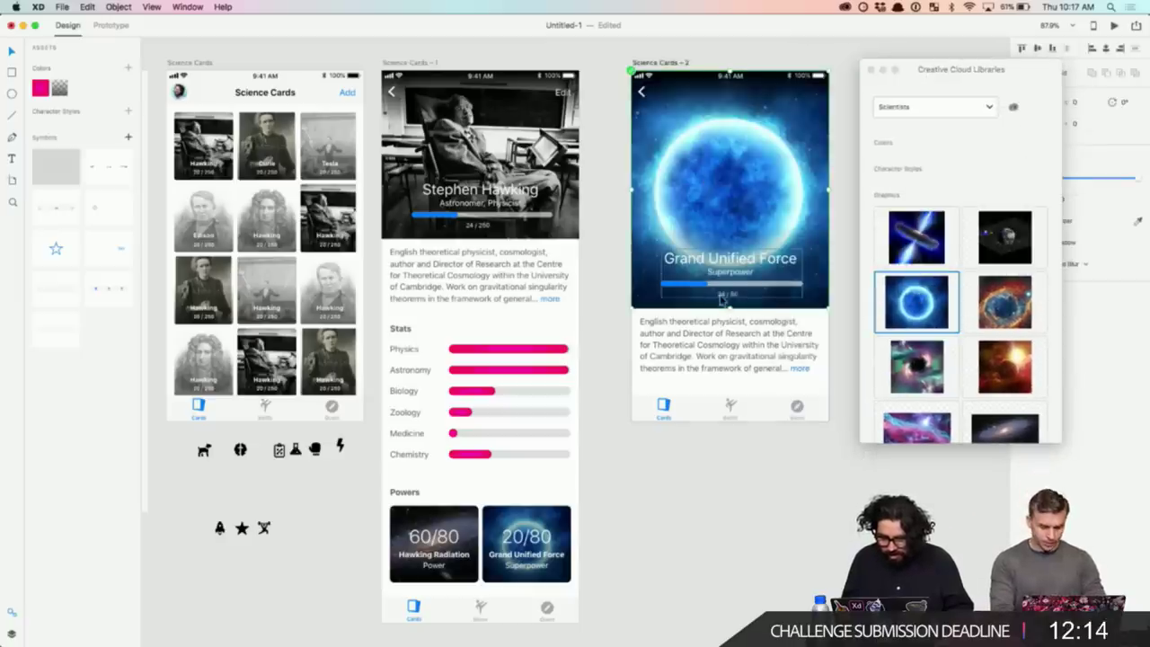
left_click(881, 69)
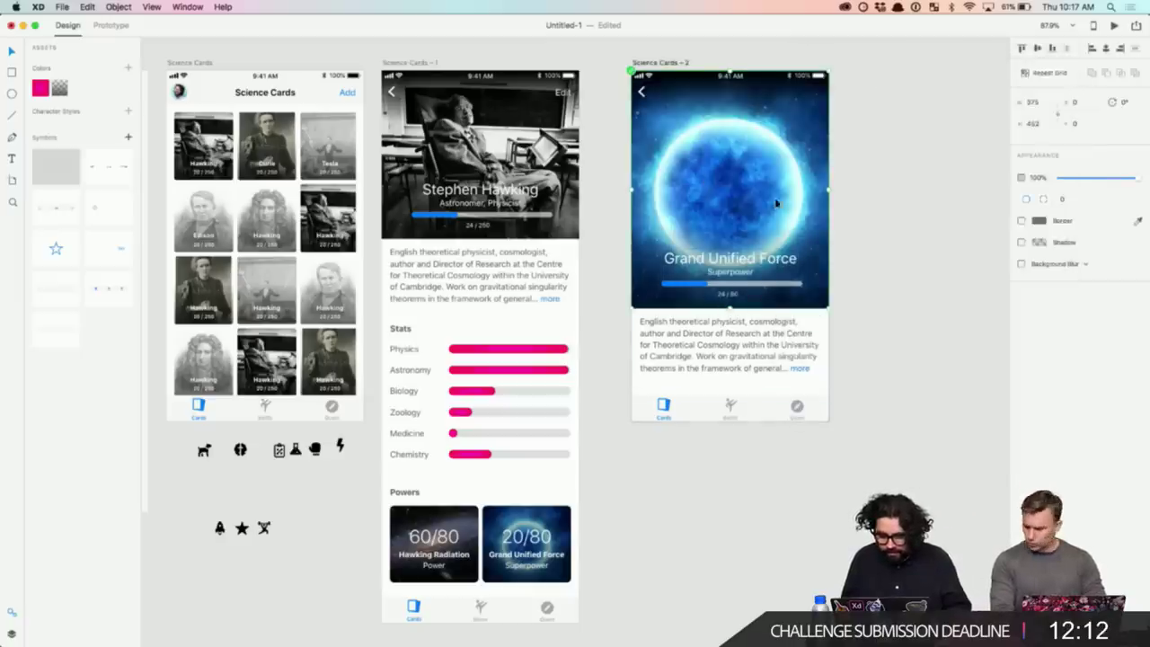
- Extend the dark gradient behind the Grand Unified Force title upward, to a height of about 228
left_click(895, 200)
left_click(761, 245)
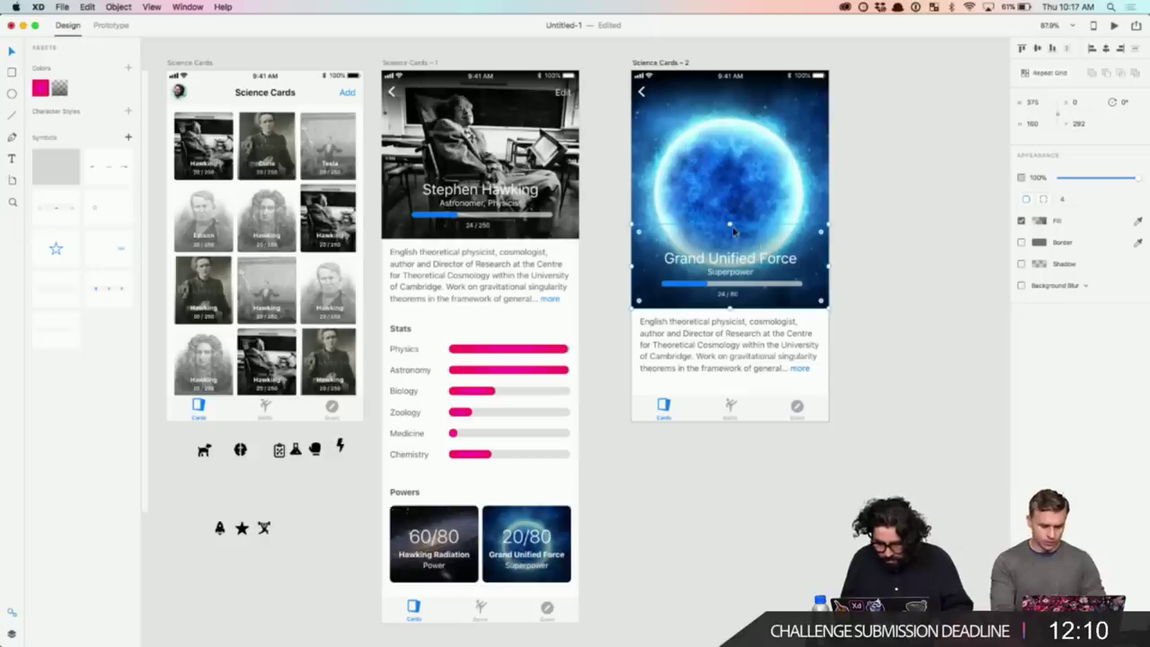
left_click_drag(730, 223, 730, 187)
left_click(875, 190)
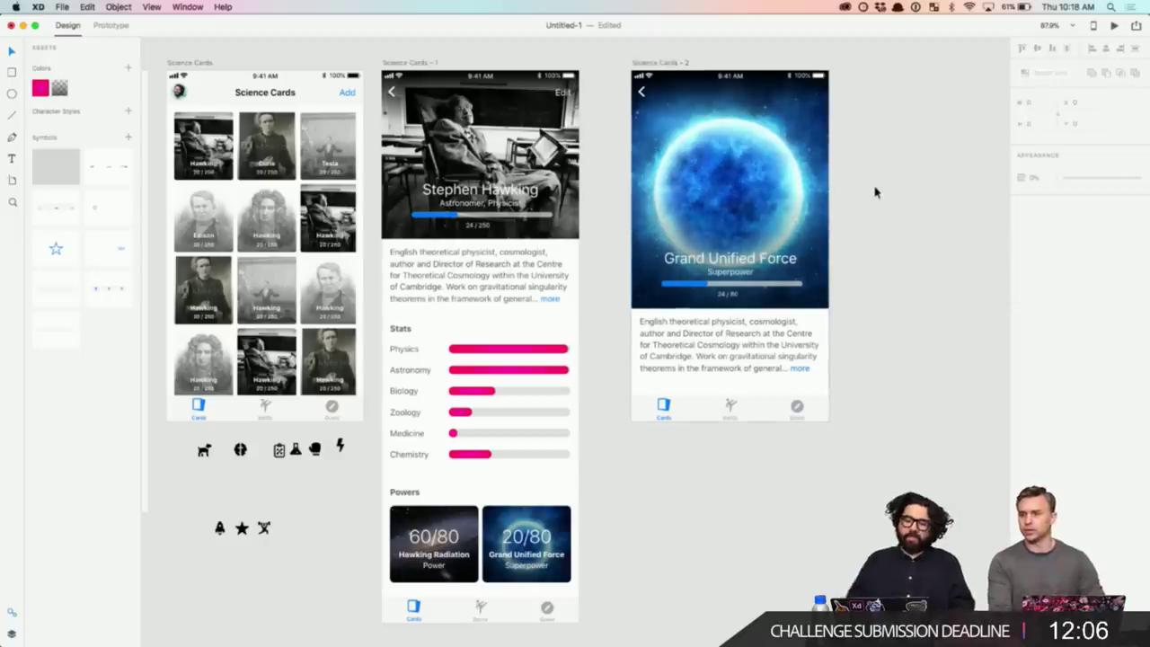
- Delete the row of reference images on the pasteboard below the artboards, including the black hole picture and app screenshots
scroll(871, 199, "left", 2)
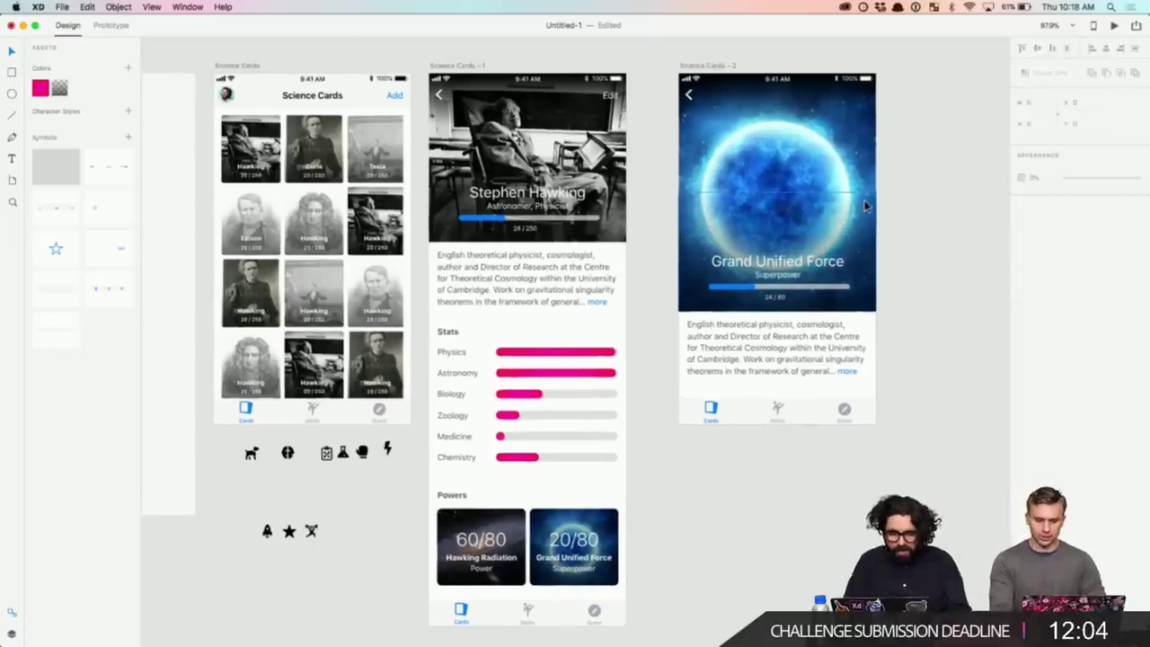
scroll(857, 214, "down", 5)
scroll(857, 213, "down", 5)
scroll(857, 212, "left", 4)
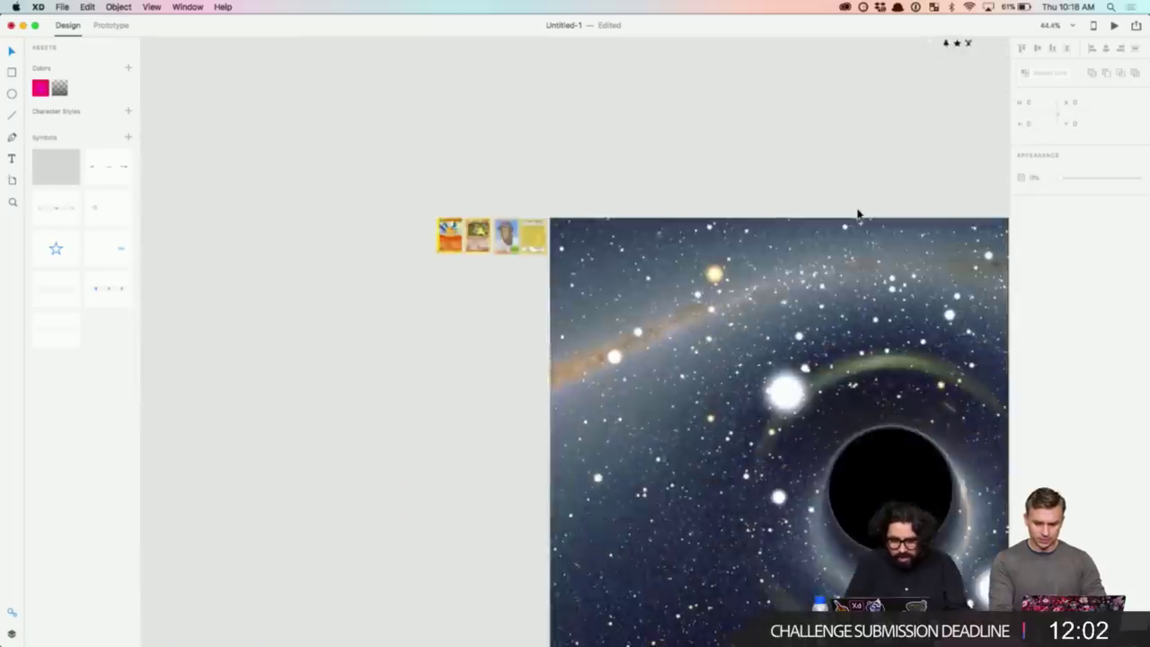
scroll(858, 213, "down", 5)
scroll(858, 213, "right", 5)
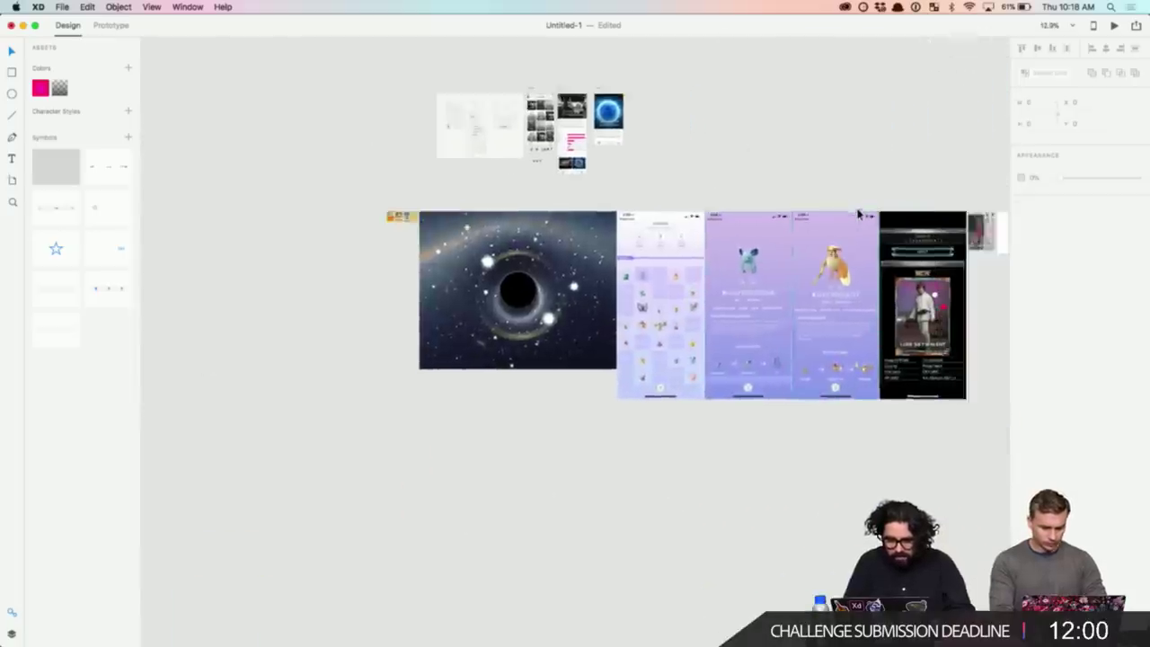
scroll(379, 235, "down", 2)
left_click_drag(379, 210, 988, 416)
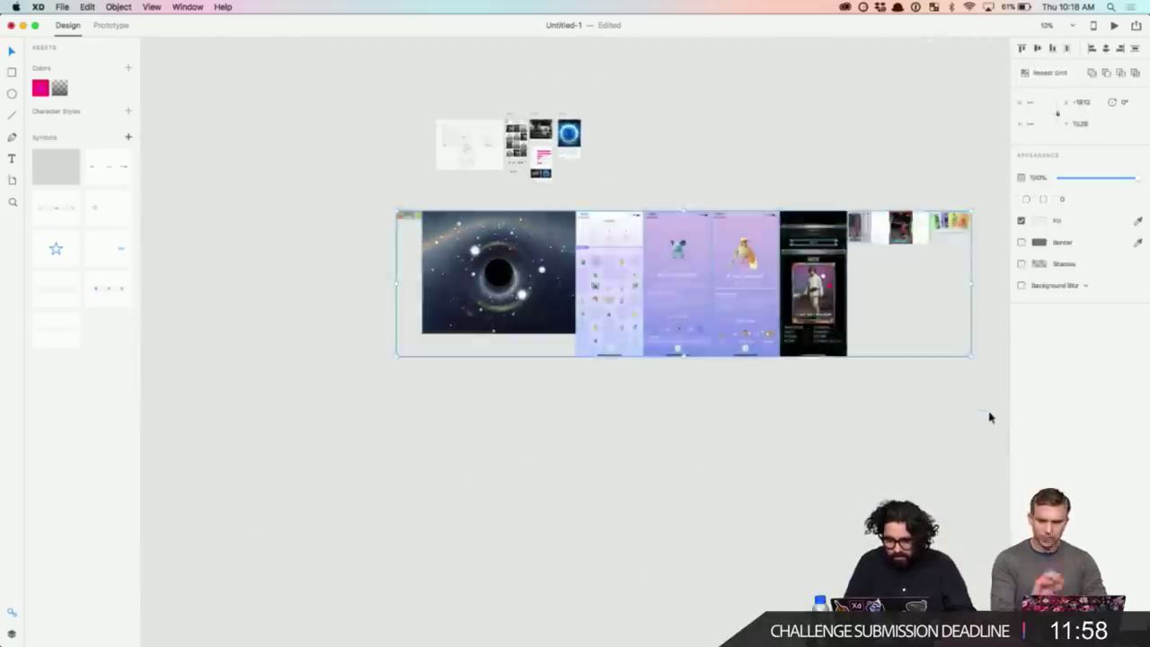
key("Delete")
- Examine the hand-drawn wireframe sketch of the cards, scientist detail and power detail screens
left_click_drag(432, 114, 553, 188)
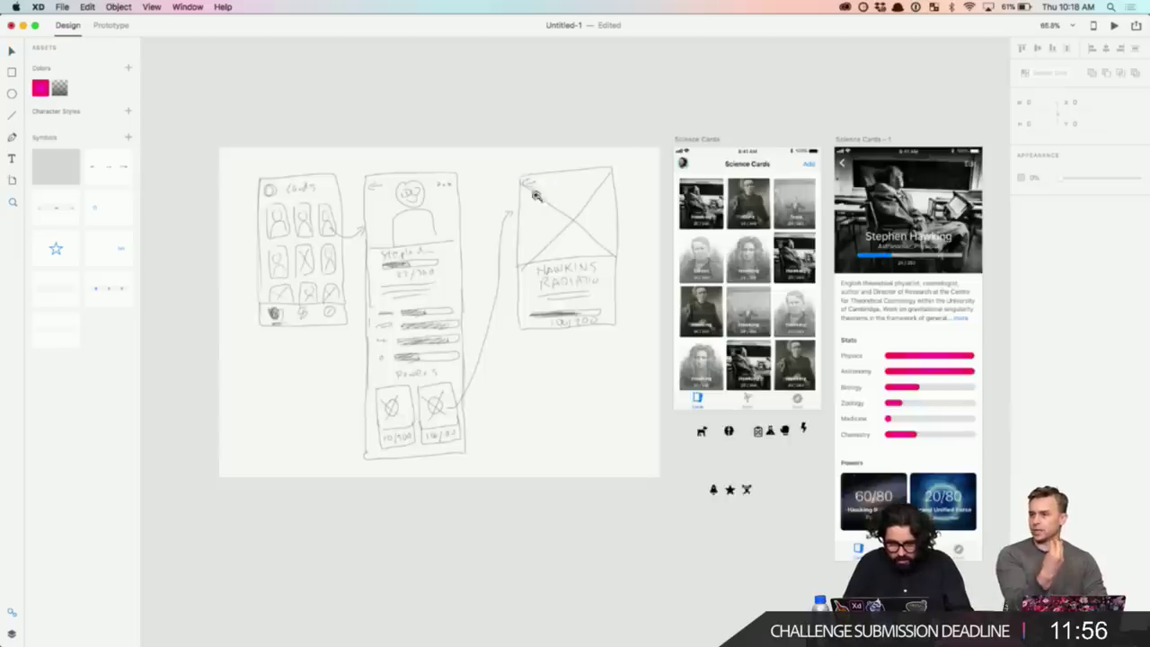
scroll(398, 322, "up", 4)
scroll(398, 323, "left", 3)
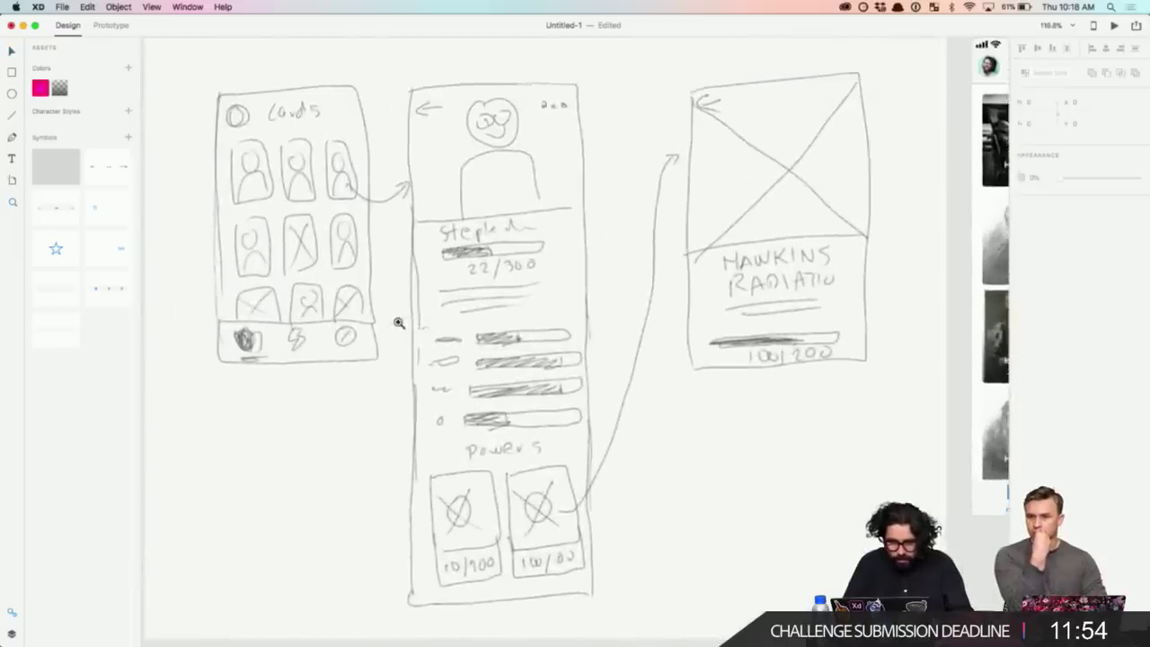
scroll(398, 322, "up", 4)
scroll(398, 322, "down", 2)
scroll(397, 323, "left", 2)
scroll(398, 323, "up", 1)
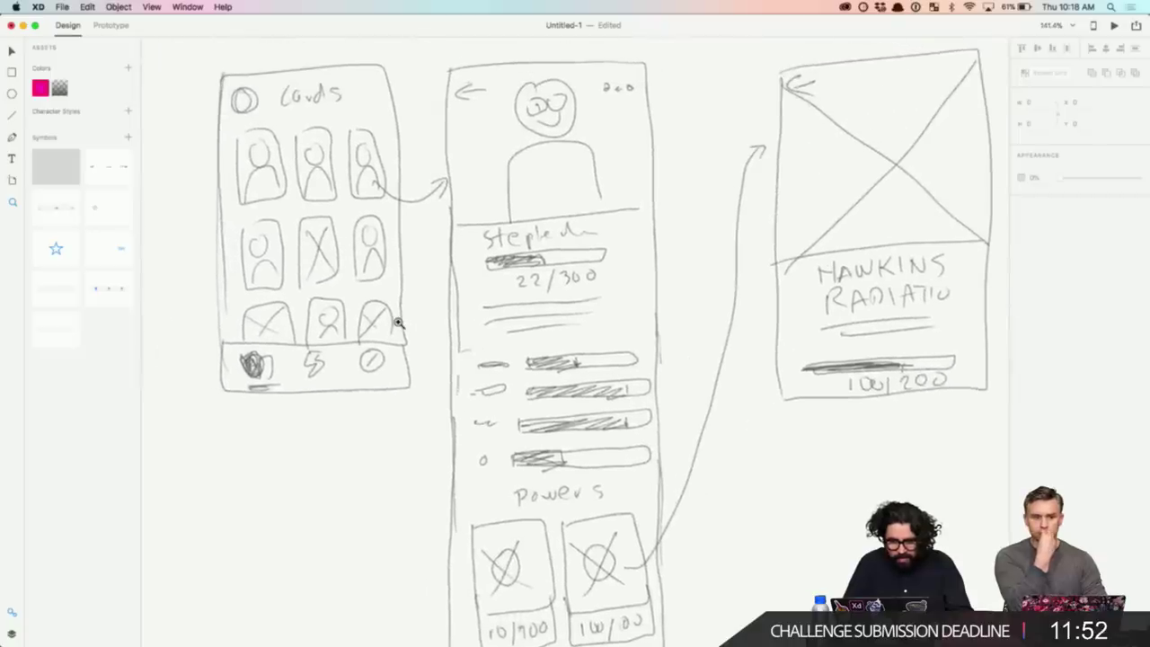
scroll(398, 323, "up", 1)
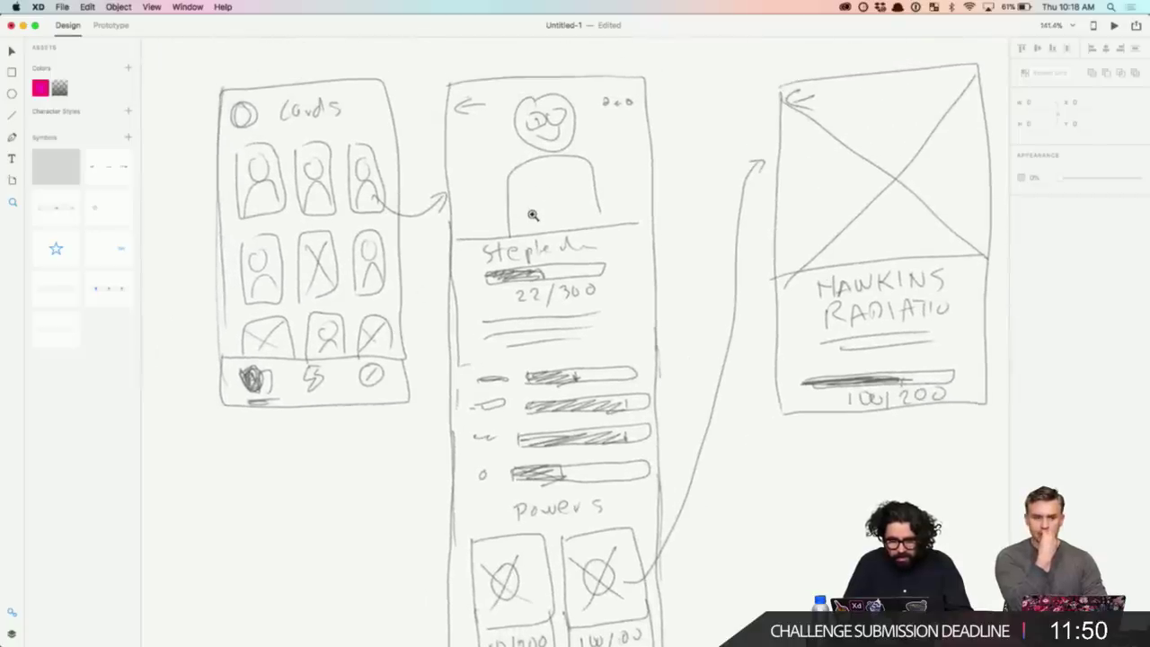
scroll(559, 240, "down", 8)
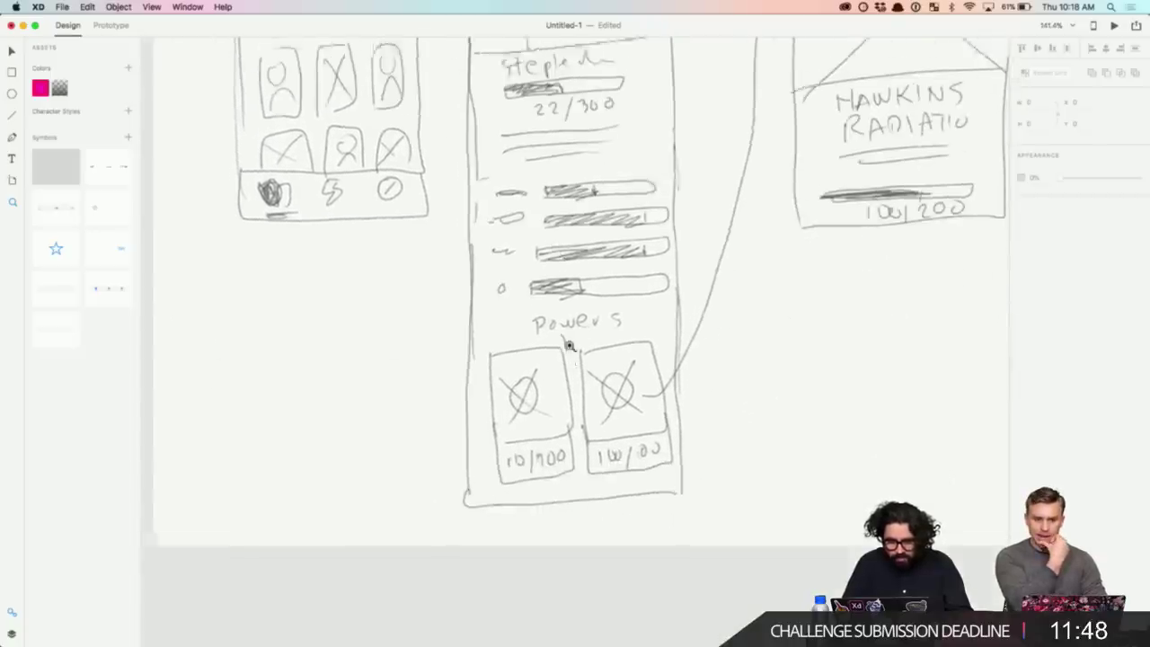
scroll(568, 344, "up", 8)
scroll(566, 351, "right", 2)
scroll(798, 287, "up", 1)
scroll(798, 288, "right", 1)
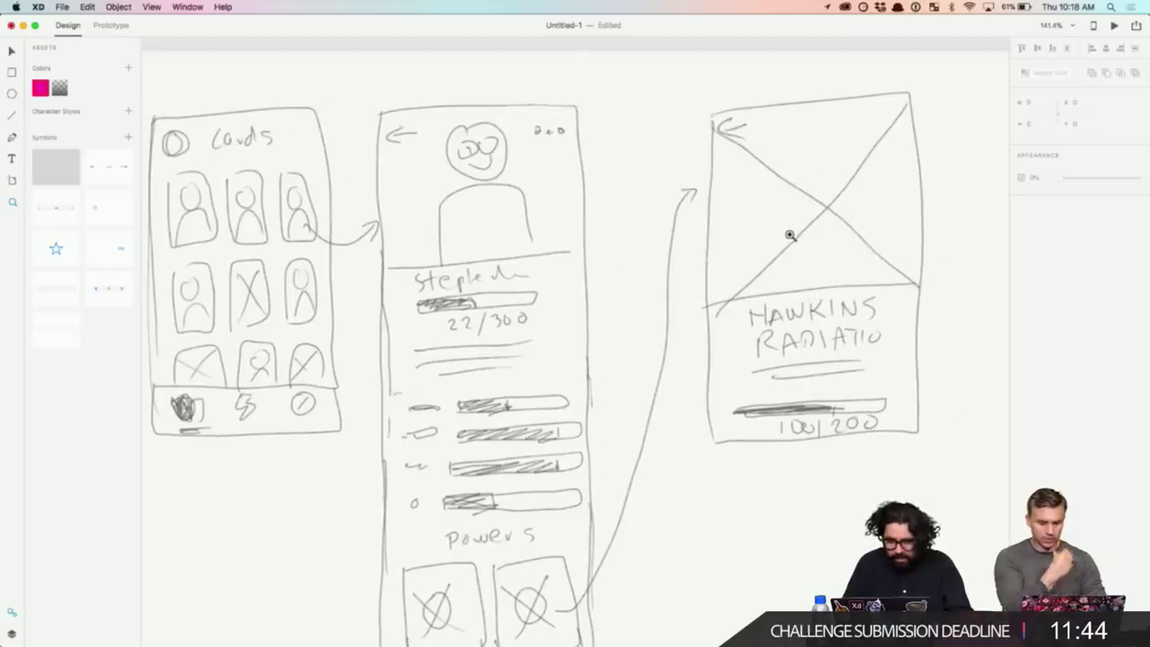
scroll(351, 224, "down", 6)
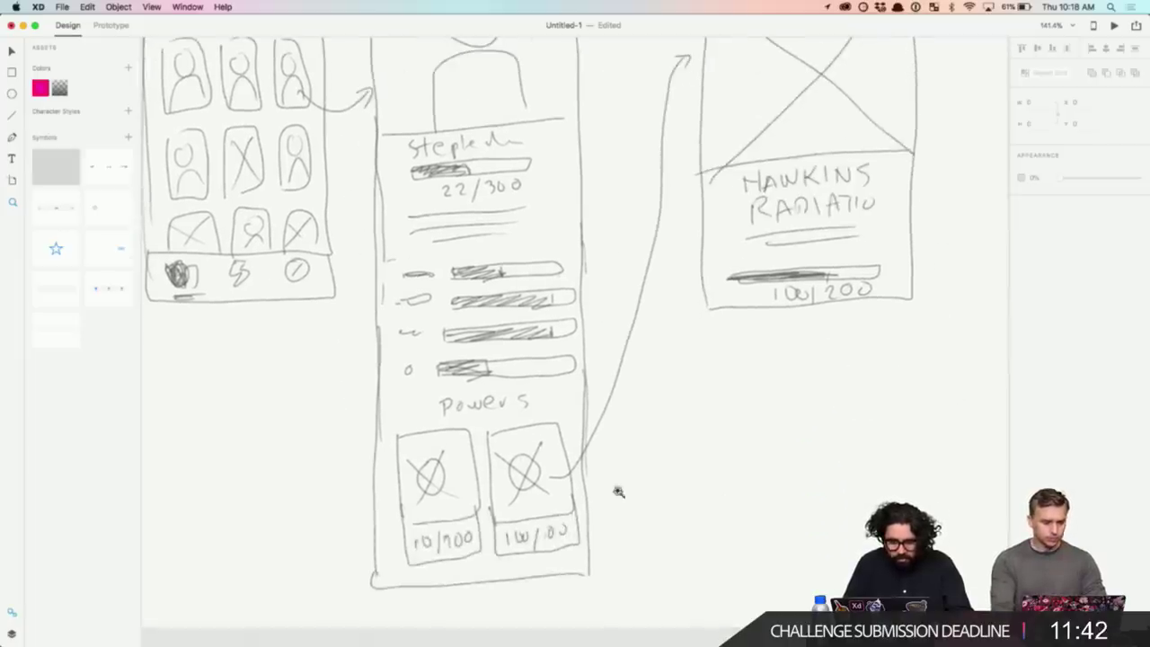
scroll(551, 458, "up", 8)
scroll(551, 458, "right", 2)
scroll(768, 330, "left", 7)
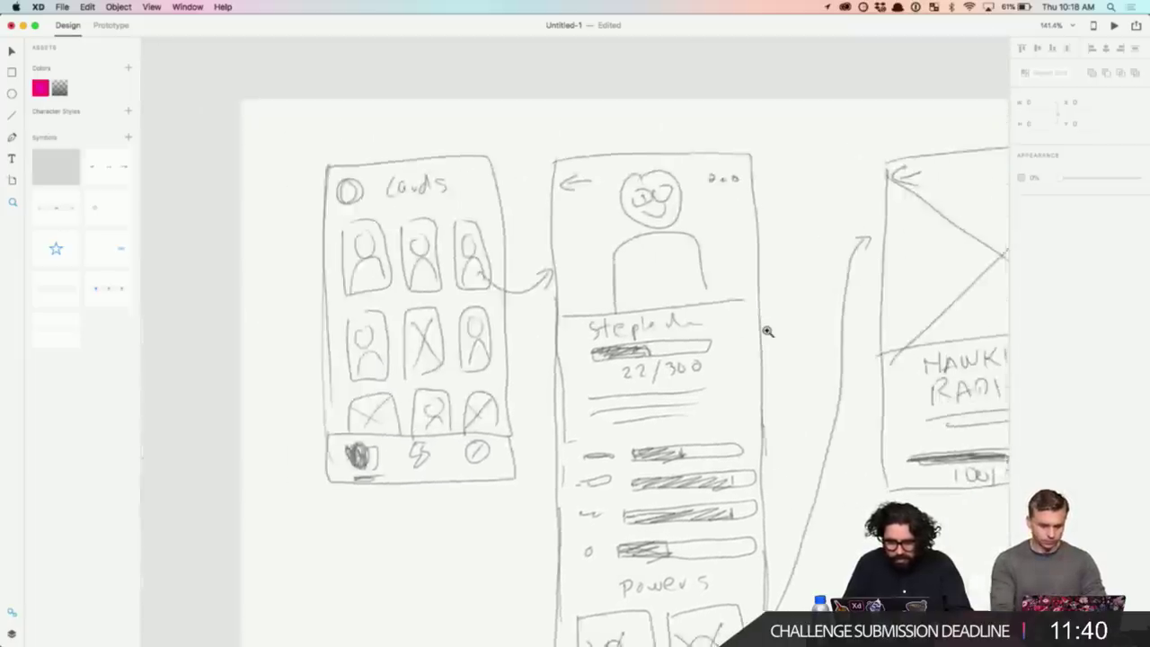
- Delete the bottom tab bar from the Grand Unified Force artboard
scroll(767, 332, "right", 15)
scroll(765, 331, "down", 2)
scroll(765, 333, "down", 5)
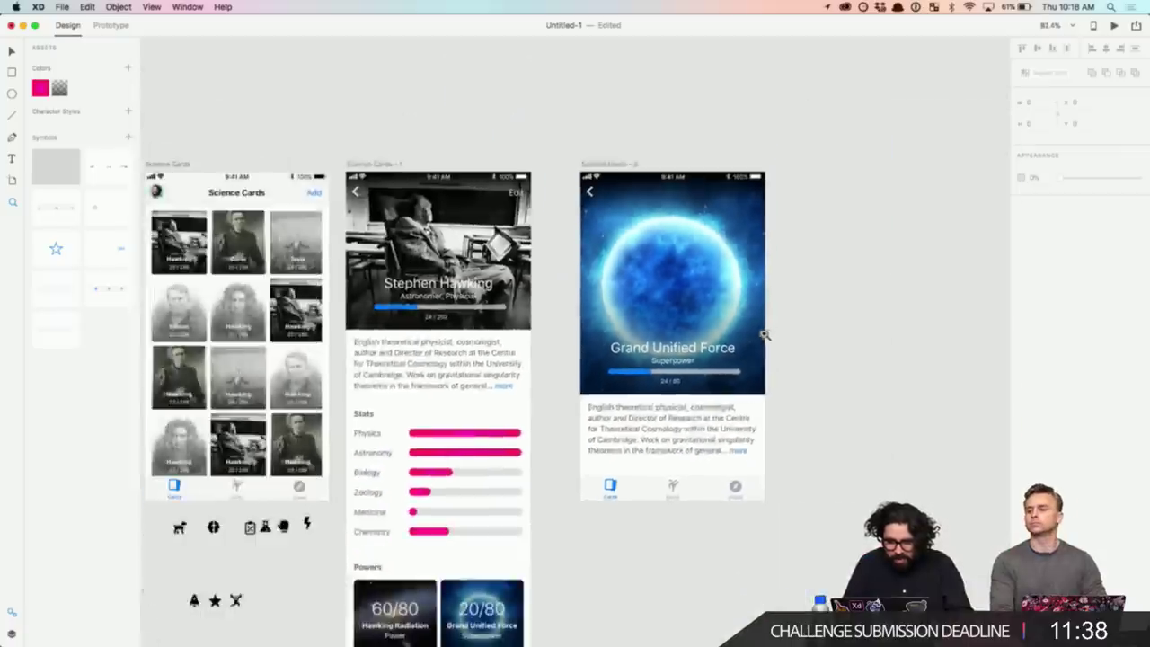
left_click(662, 485)
key("Delete")
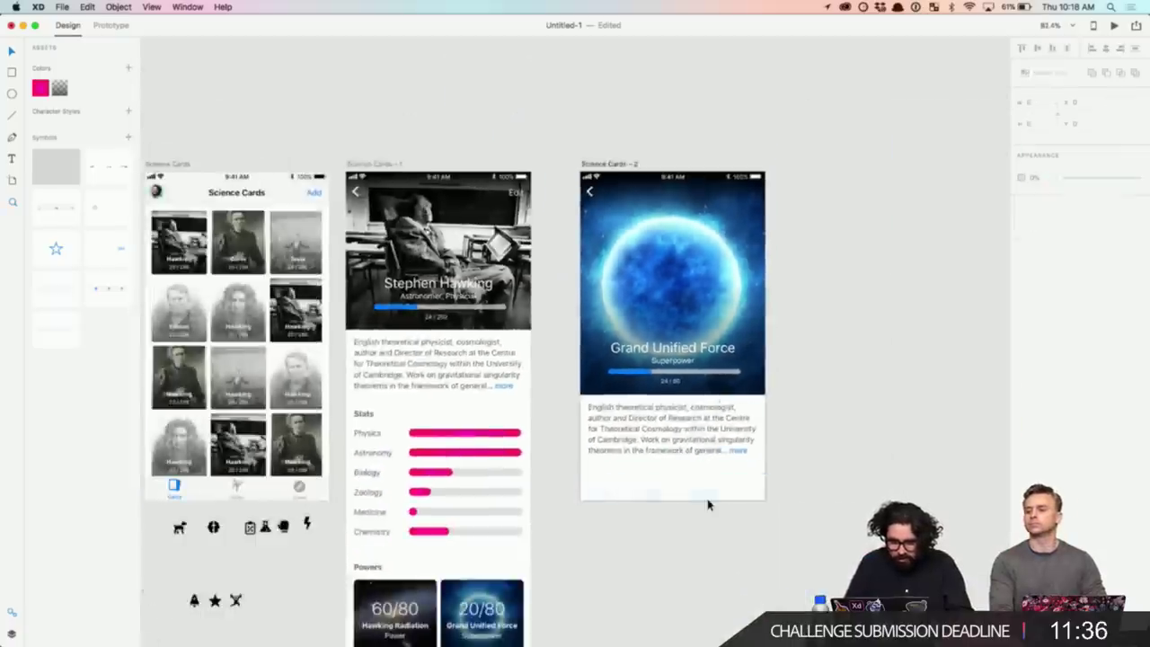
- Narrow the description text box on the Grand Unified Force artboard to about 328 wide and move it down to about X 24, Y 529
left_click(662, 439)
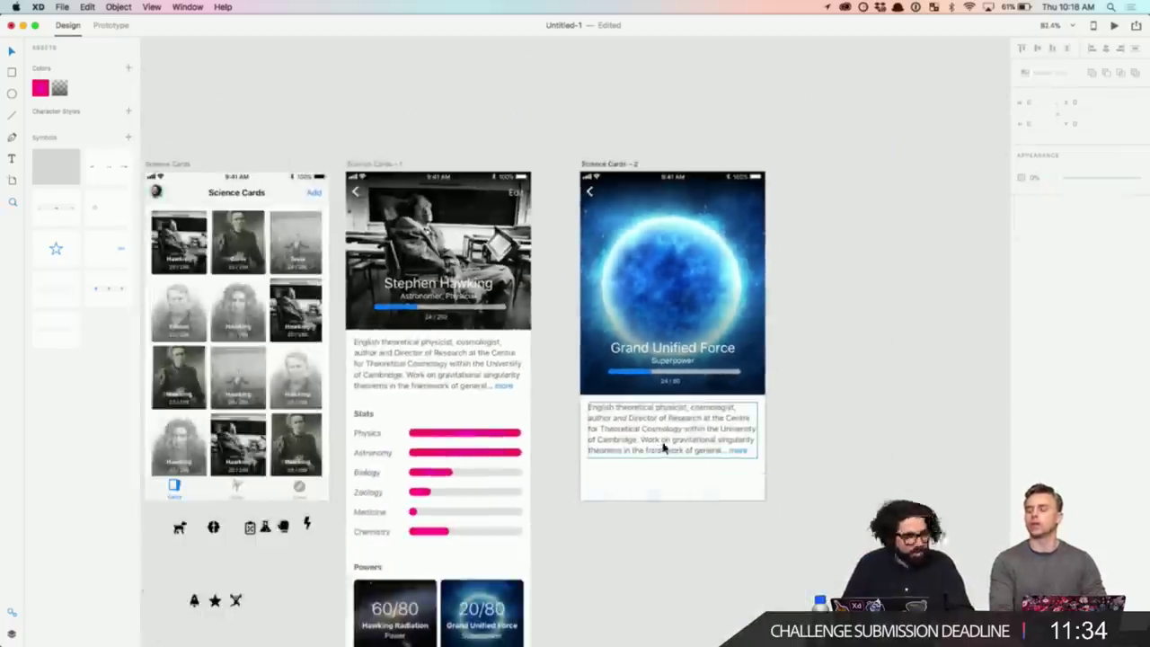
scroll(663, 447, "up", 5)
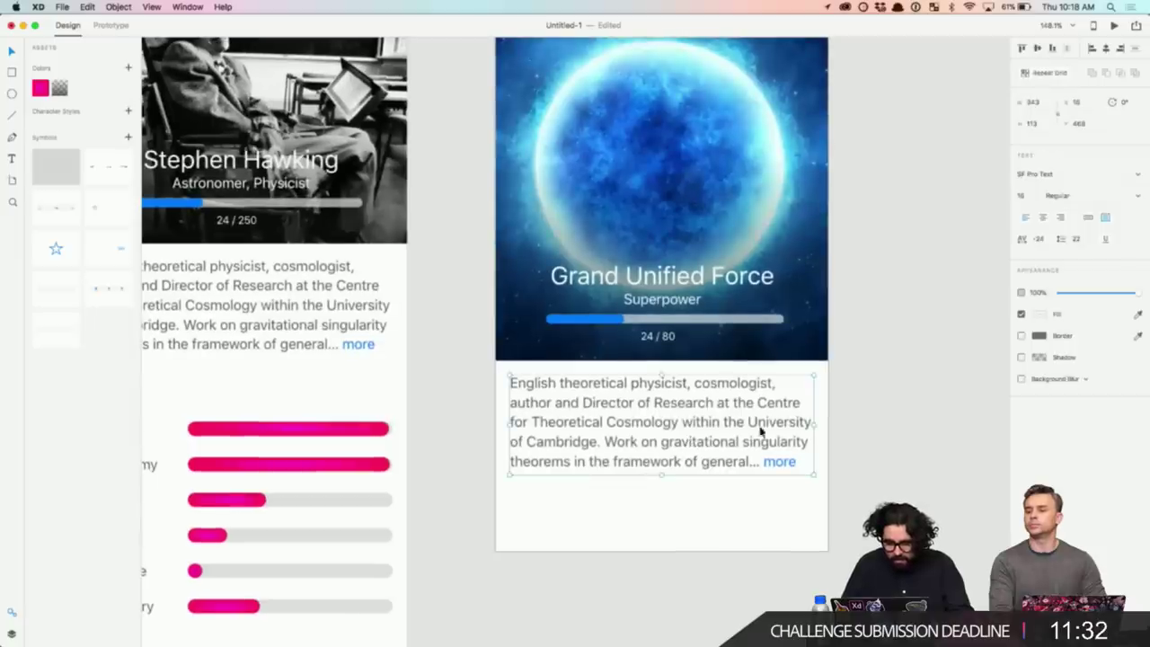
left_click_drag(814, 422, 724, 477)
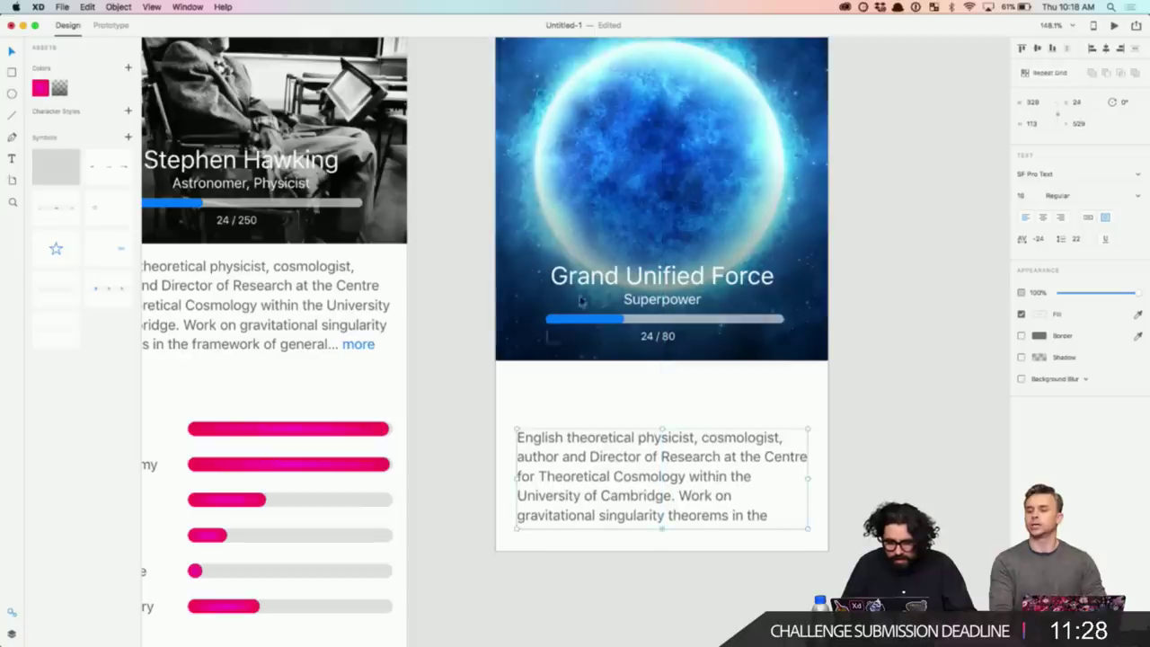
- Enlarge the sphere image to about 508 high, then align the lower gradient with its bottom edge and raise the gradient's top
left_click(519, 304)
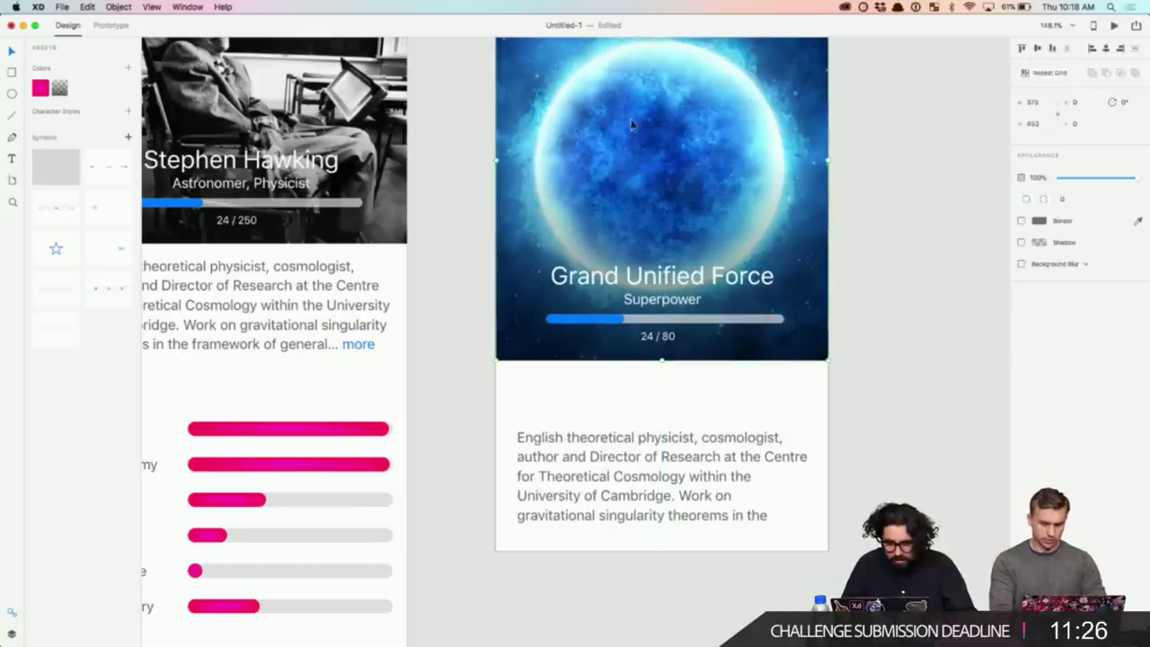
left_click_drag(662, 360, 663, 410)
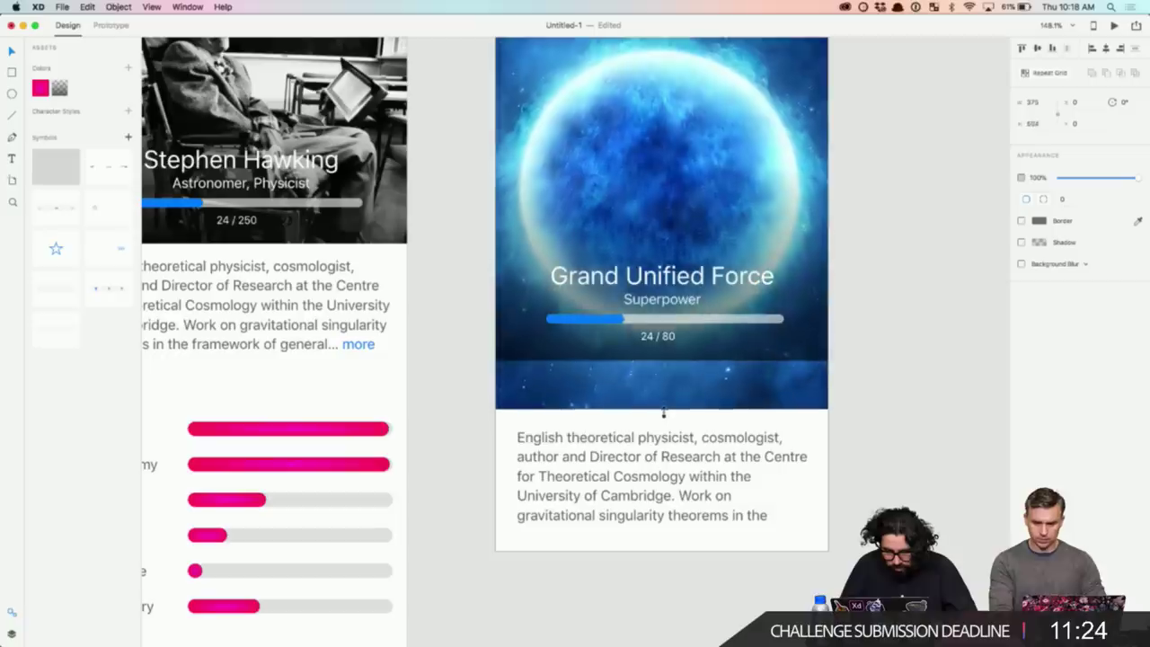
left_click(550, 356)
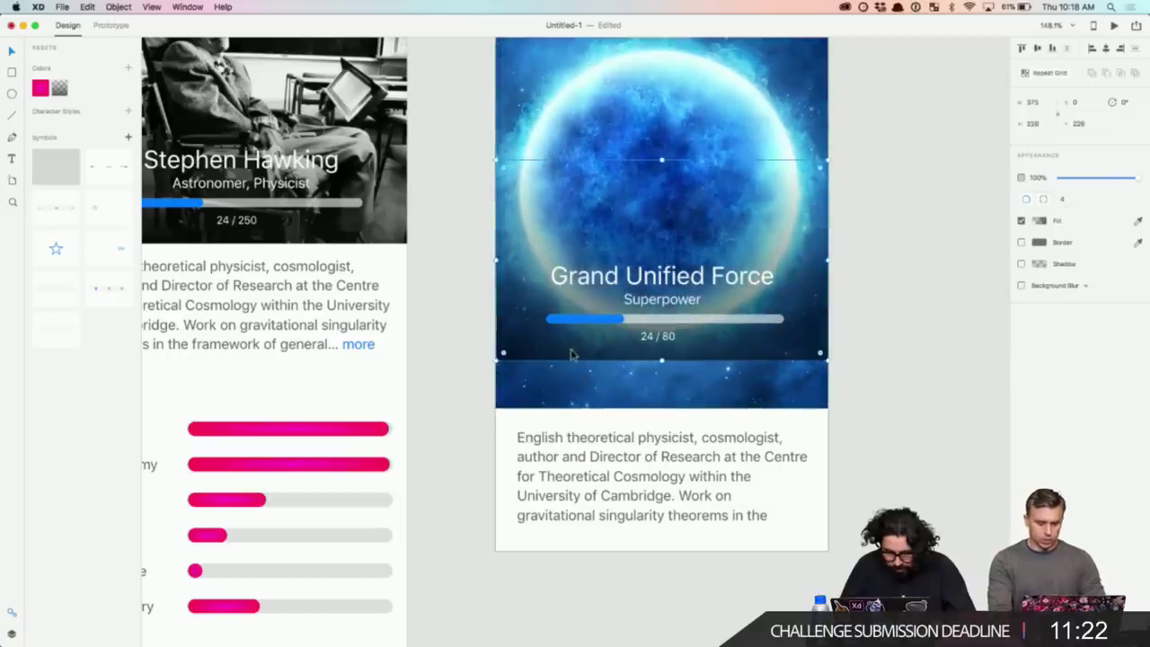
left_click_drag(571, 355, 570, 403)
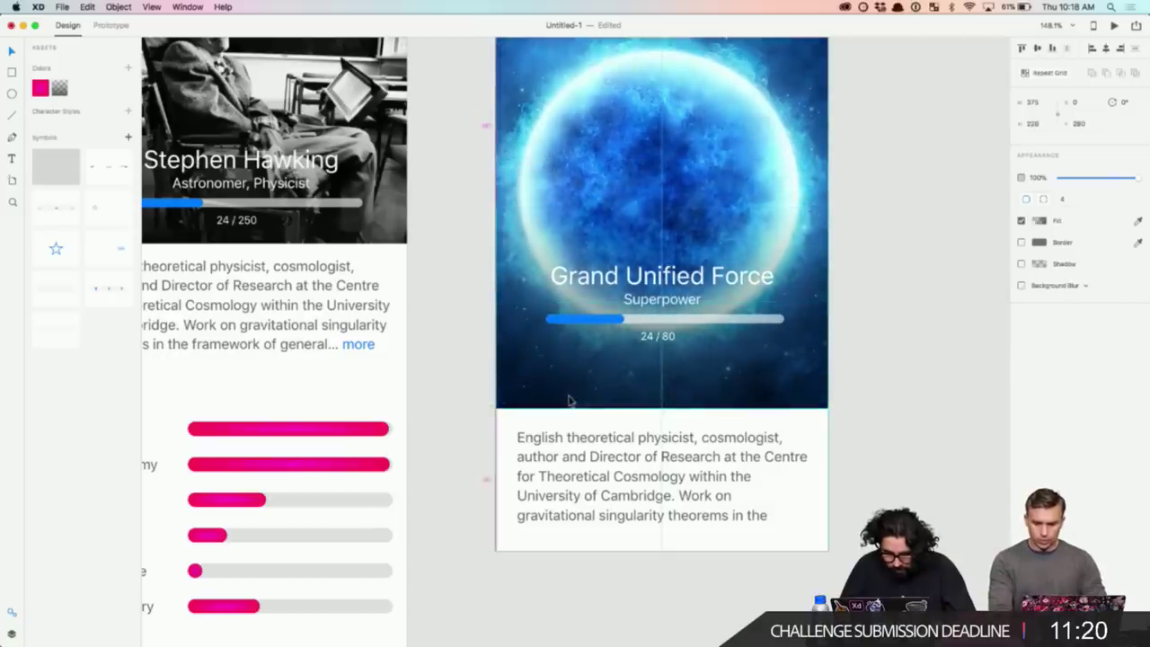
left_click_drag(662, 207, 662, 184)
scroll(778, 224, "up", 5)
left_click(506, 206)
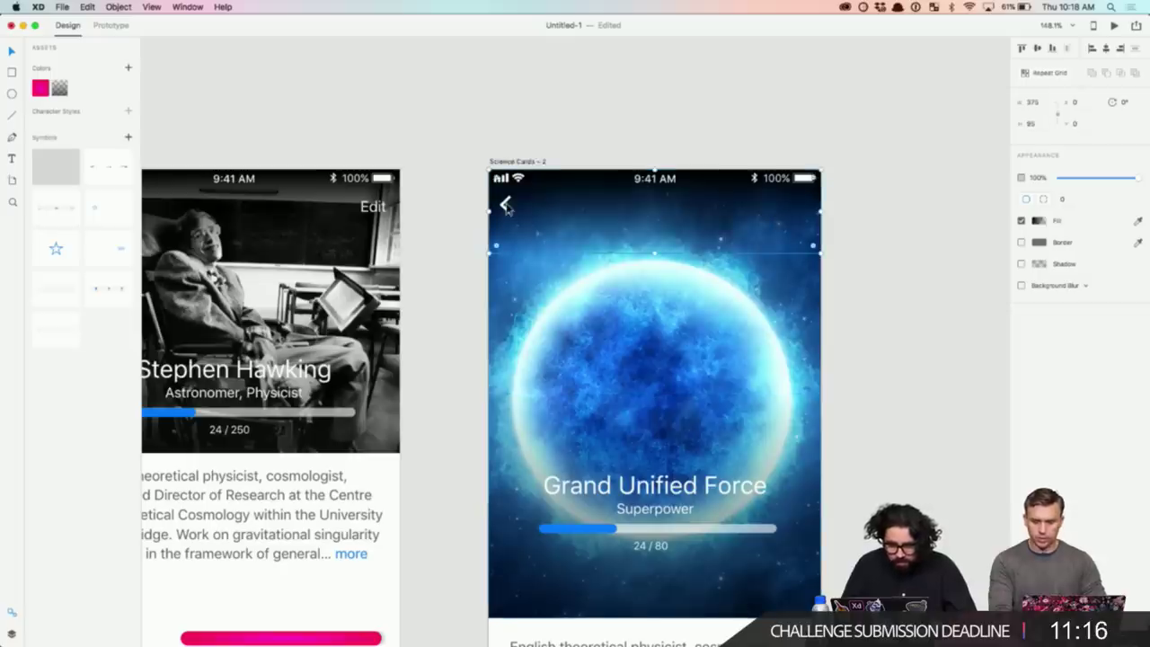
key("Delete")
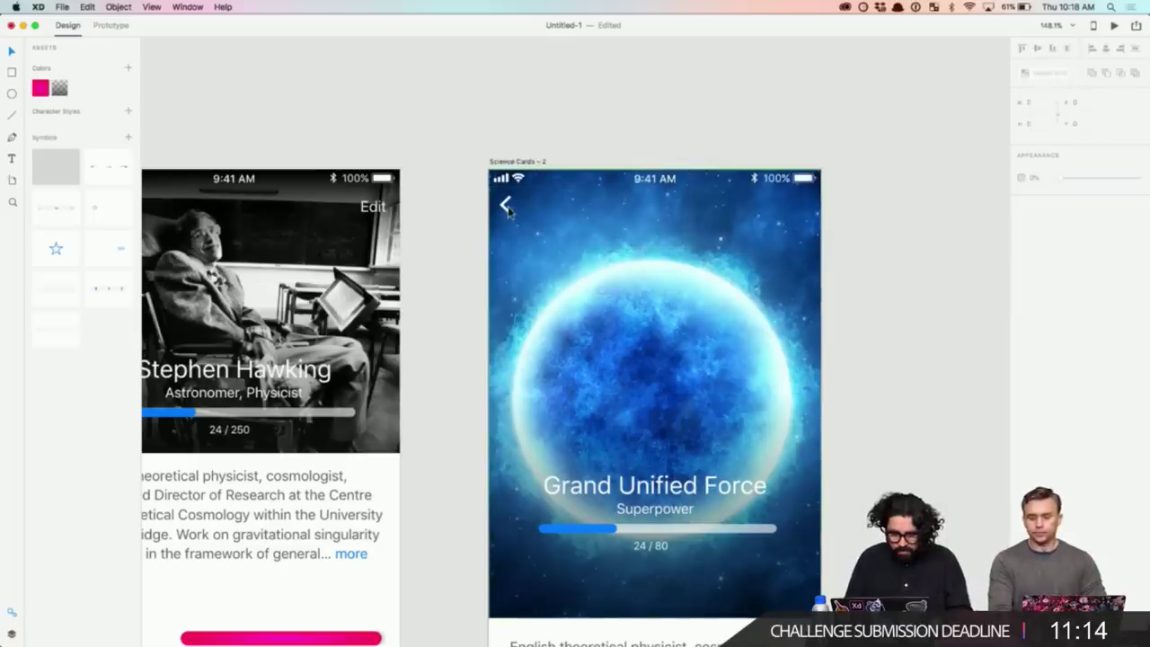
key("super+z")
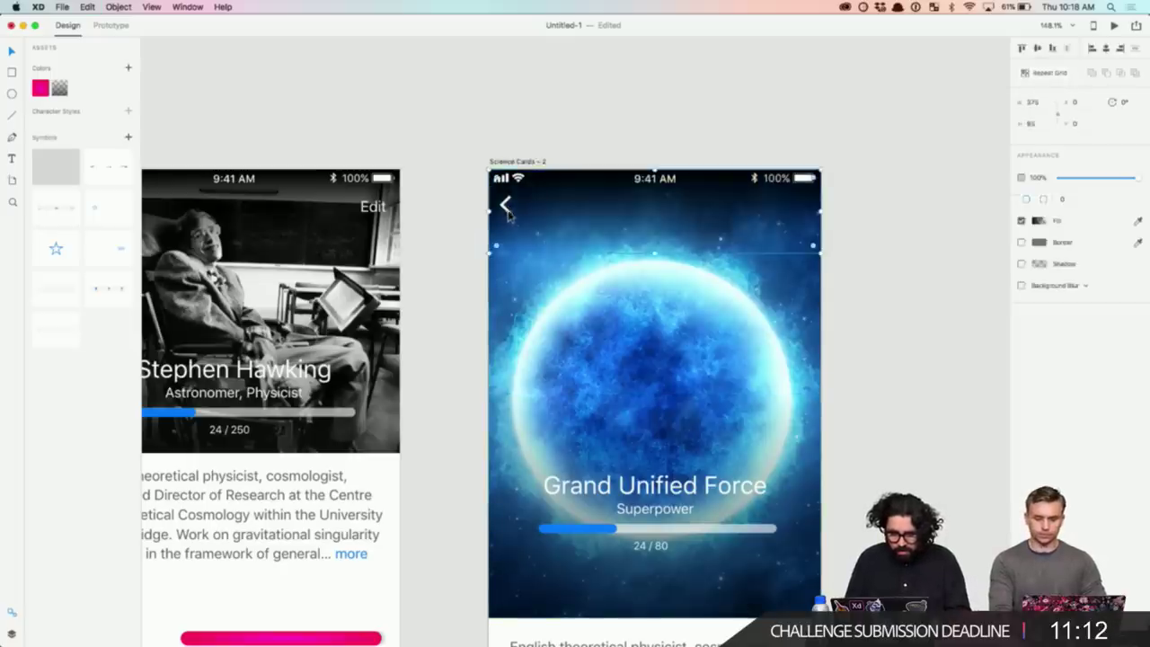
- Delete the white back arrow from the Grand Unified Force artboard, keeping the dark gradient behind the status bar
left_click(508, 212)
key("Delete")
- Draw a narrow white vertical bar about 35 high below the battery indicator, set its width to 4 and remove its border
scroll(857, 268, "up", 5)
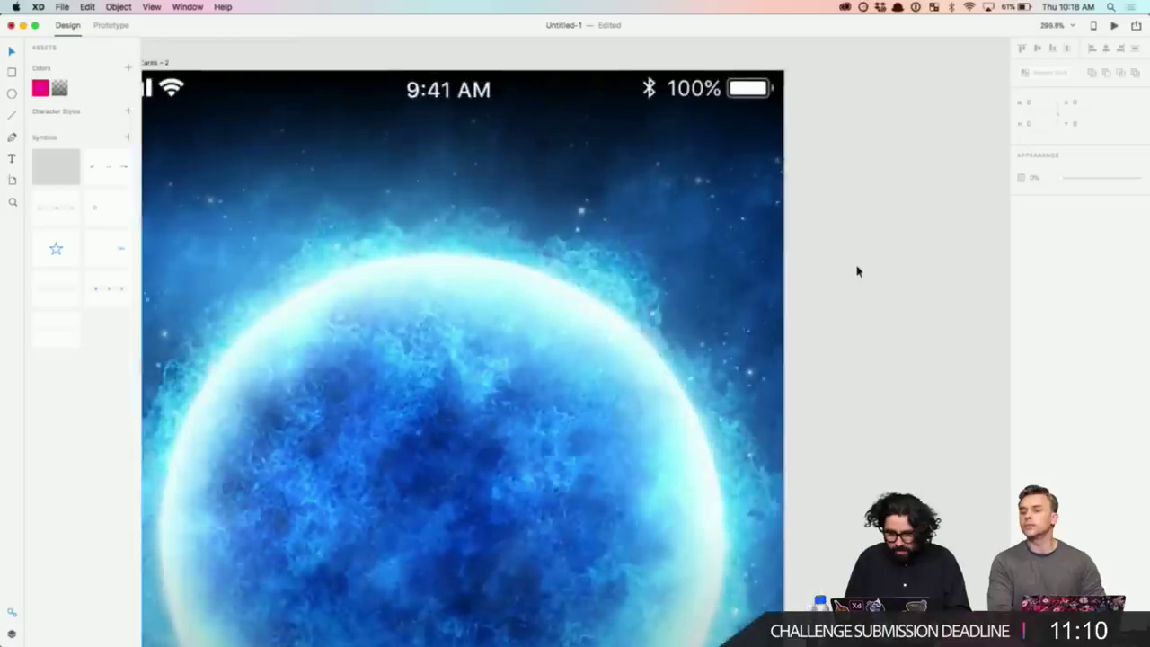
scroll(854, 271, "up", 2)
key("r")
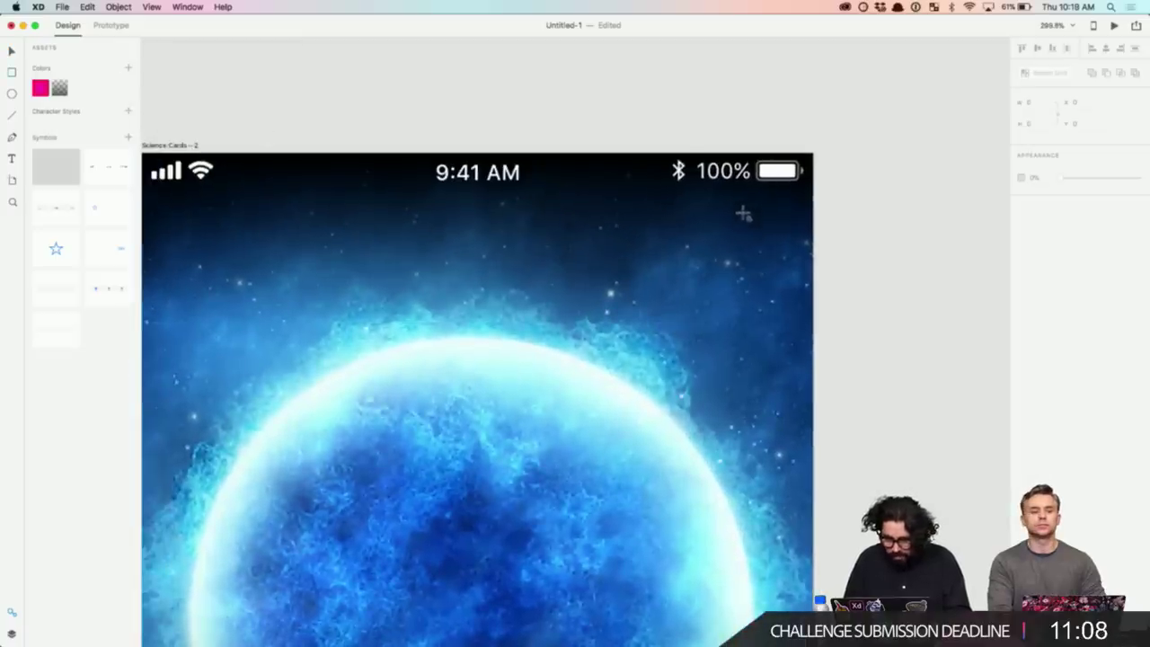
left_click_drag(741, 207, 754, 268)
scroll(754, 266, "up", 5)
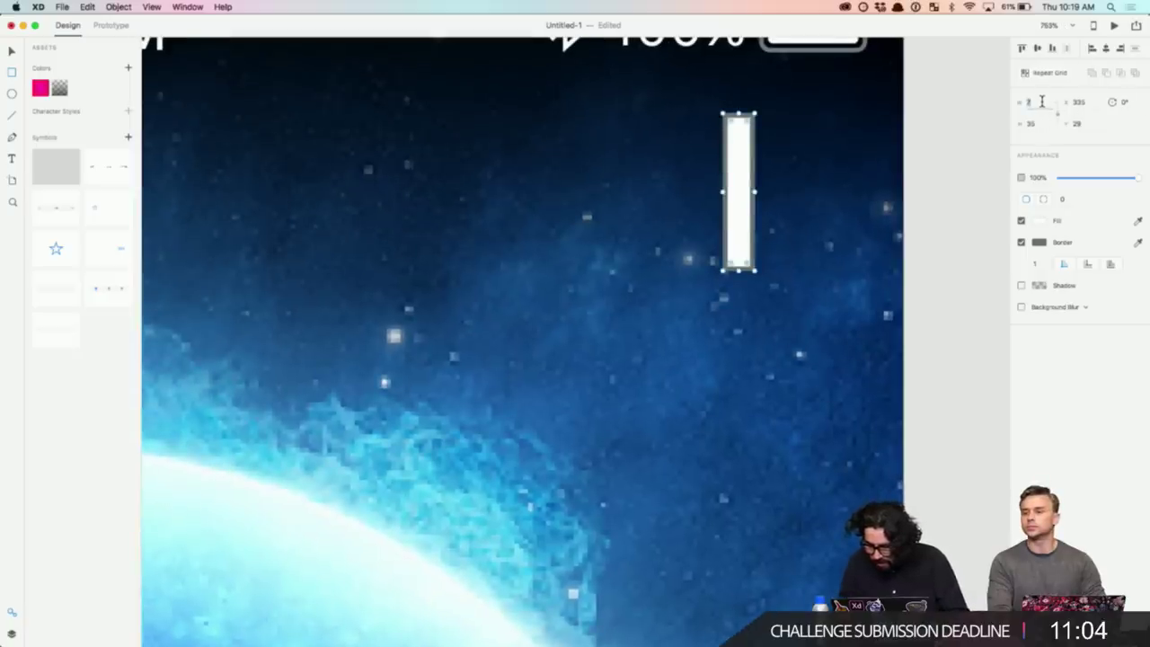
left_click(1020, 242)
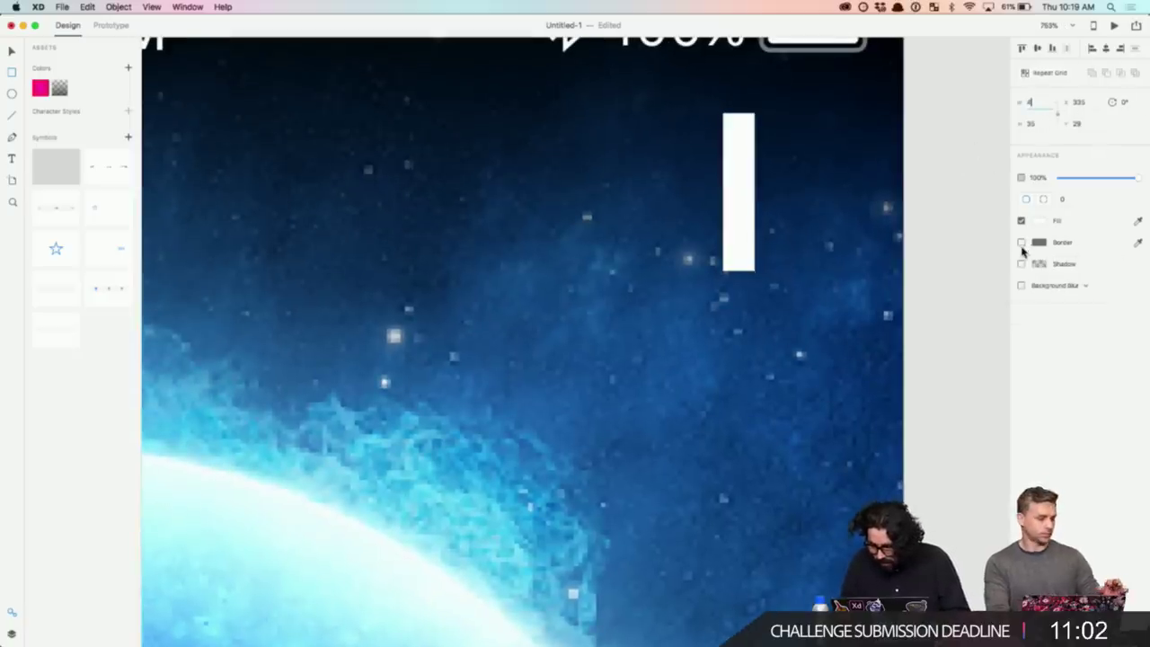
- Round the white bar's corners with a radius of 4 and set its height to 24
left_click(1065, 199)
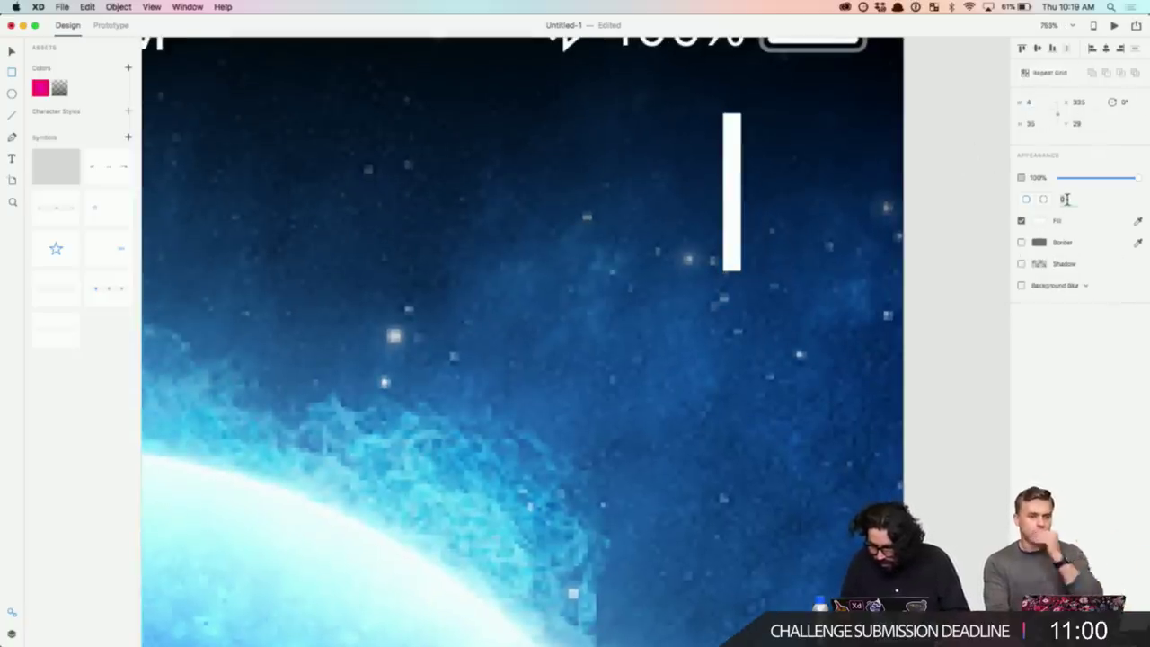
type("4")
key("Return")
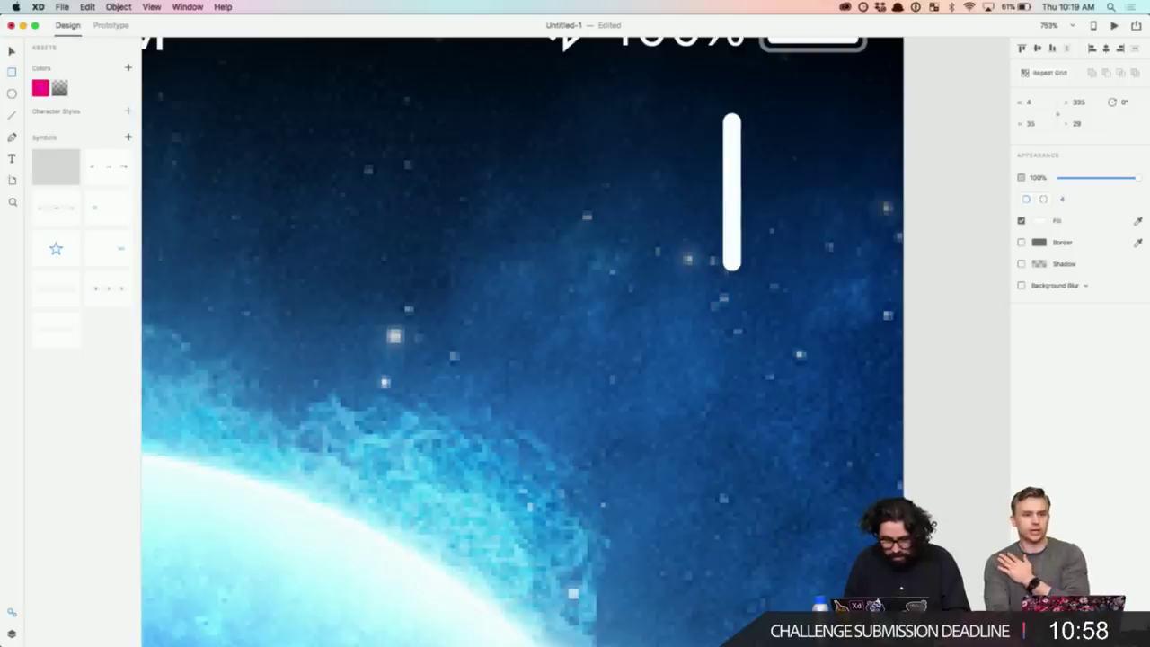
left_click(731, 202)
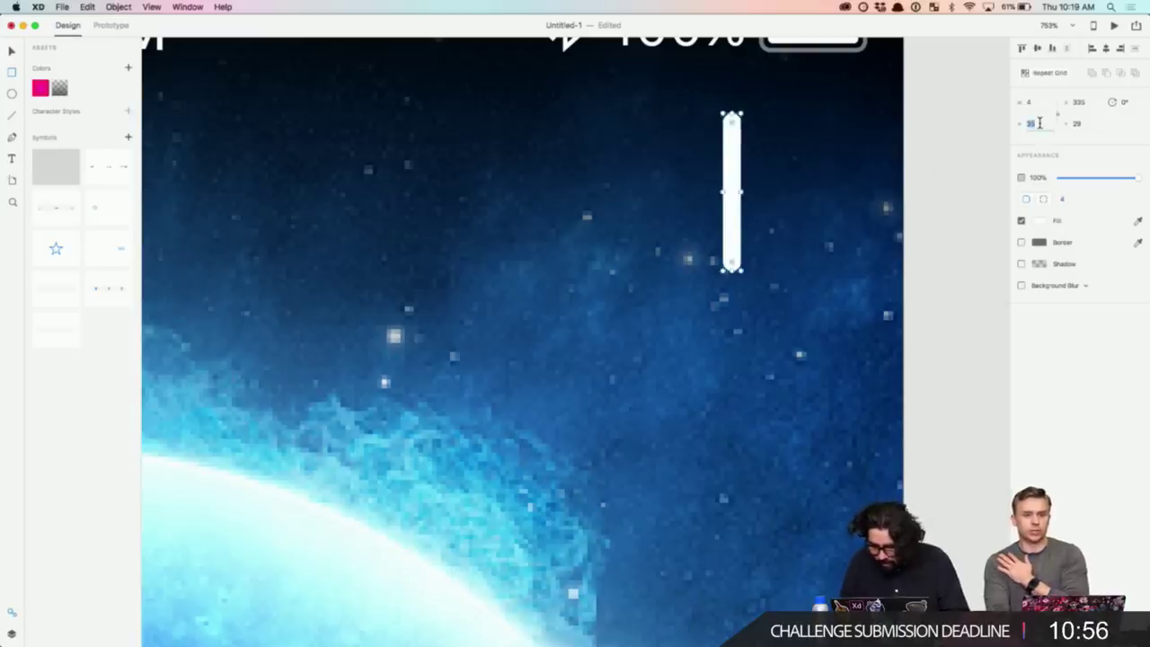
type("24")
key("Return")
left_click(732, 166)
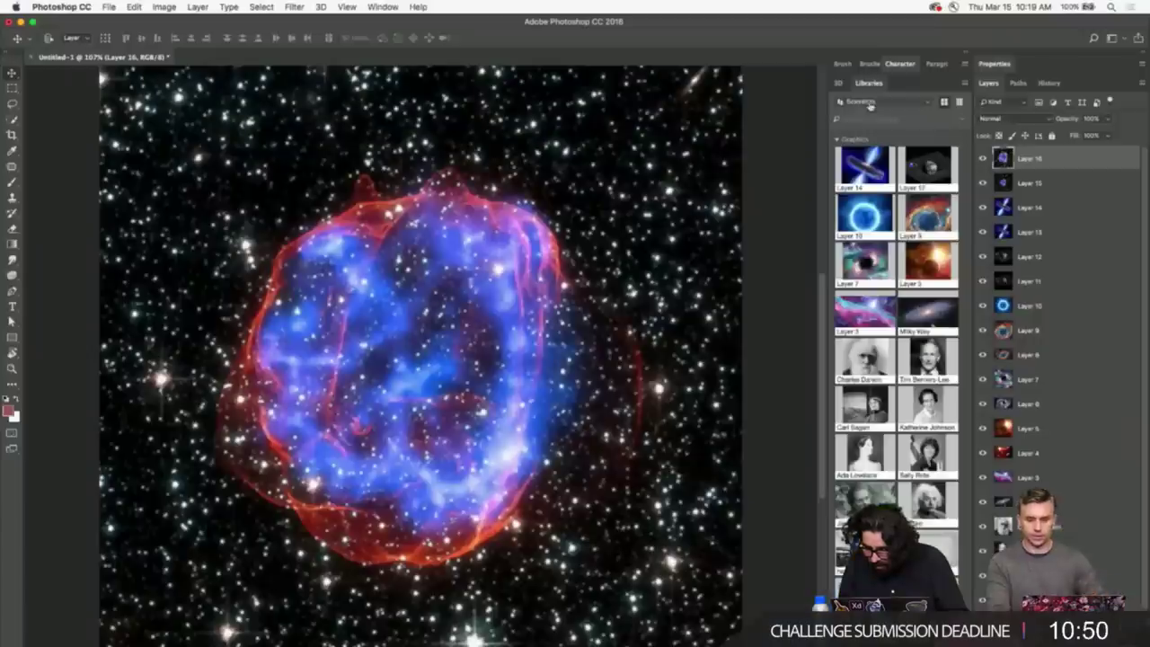
- In Photoshop, float a compact Libraries window with the Scientists library over the image and view the library's collaboration and sharing options
left_click_drag(864, 83, 787, 145)
left_click(967, 58)
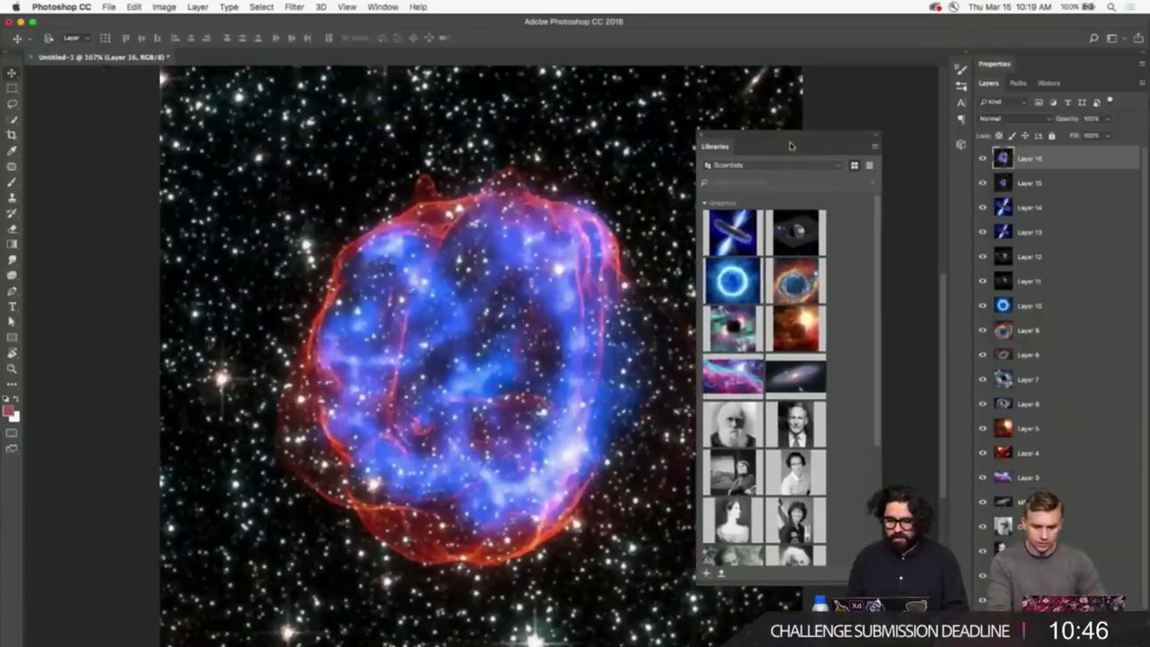
left_click_drag(879, 581, 835, 494)
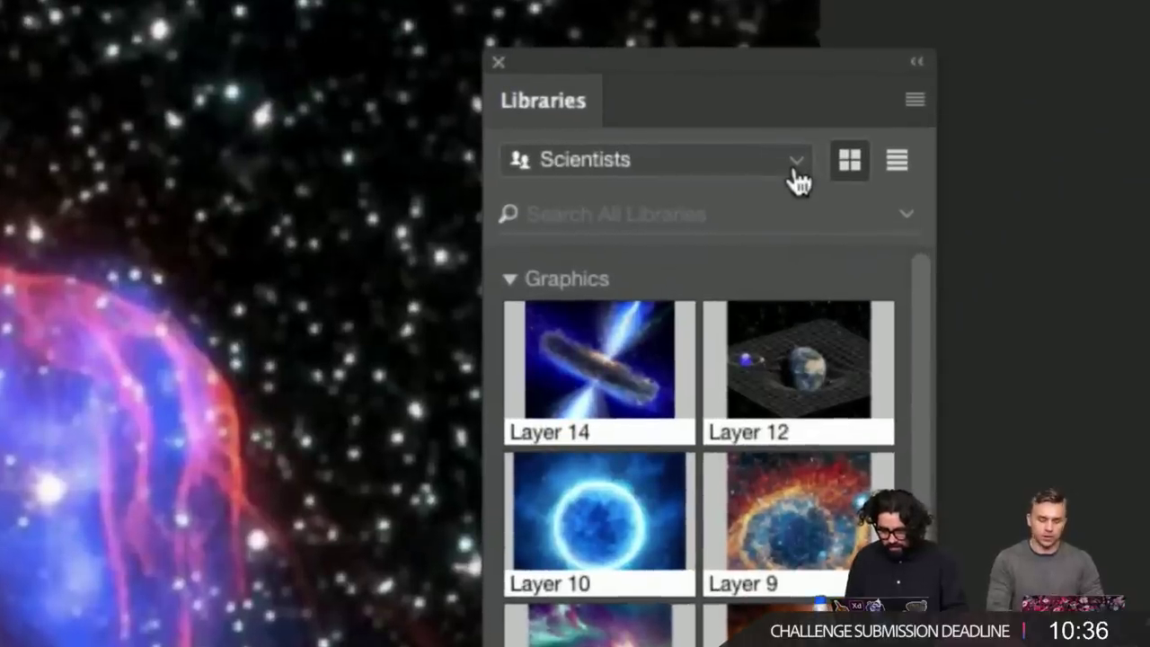
left_click(913, 102)
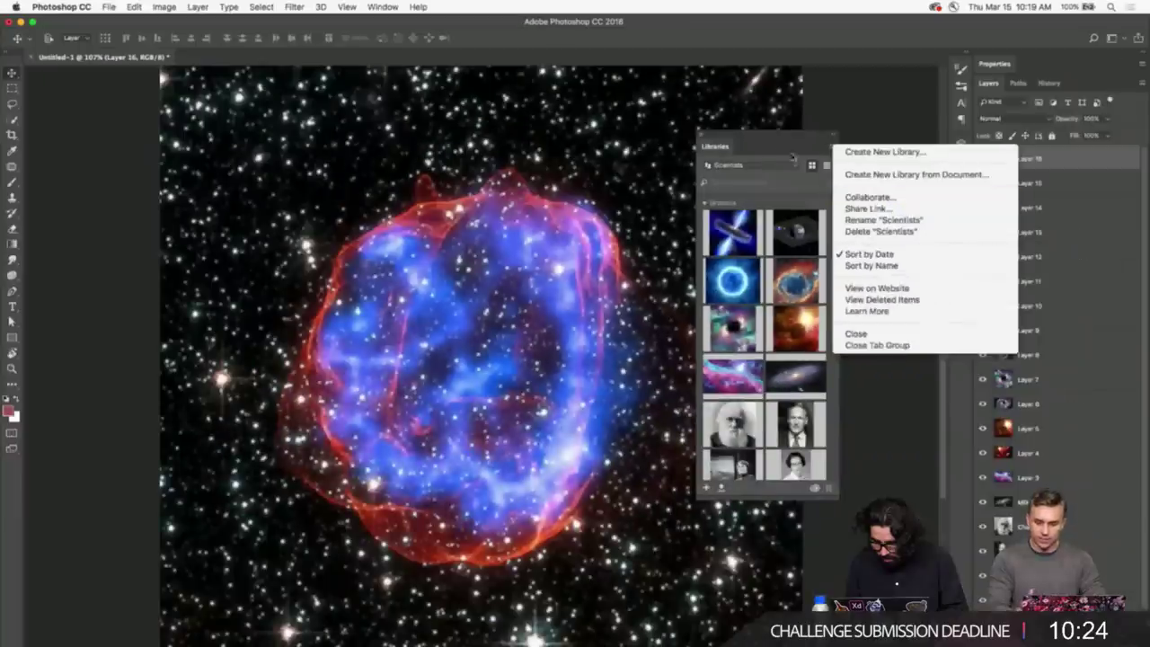
left_click(469, 99)
- Switch to XD, open the Creative Cloud Libraries and browse the graphics in the Scientists library
mouse_move(142, 643)
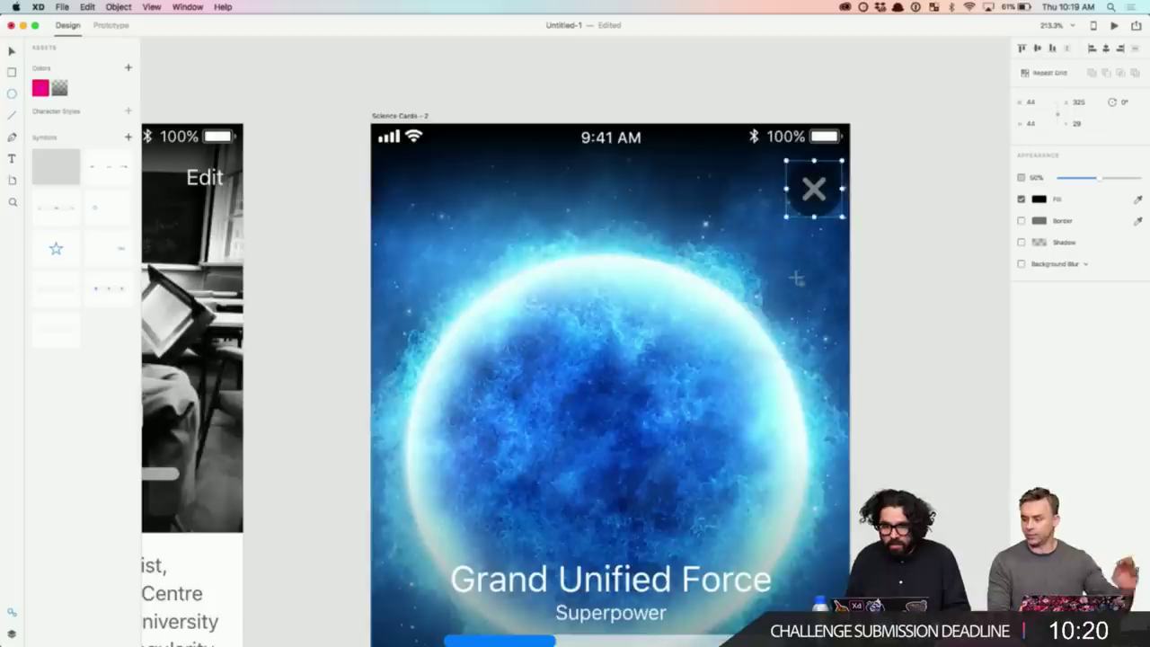
scroll(819, 176, "up", 3)
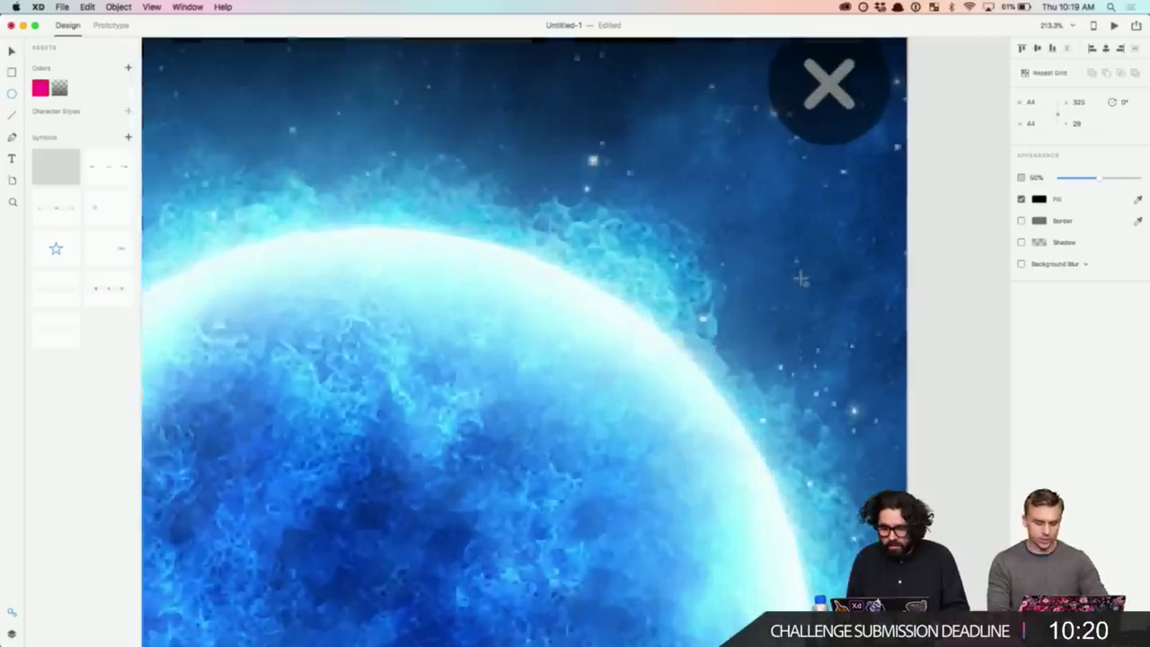
left_click(64, 7)
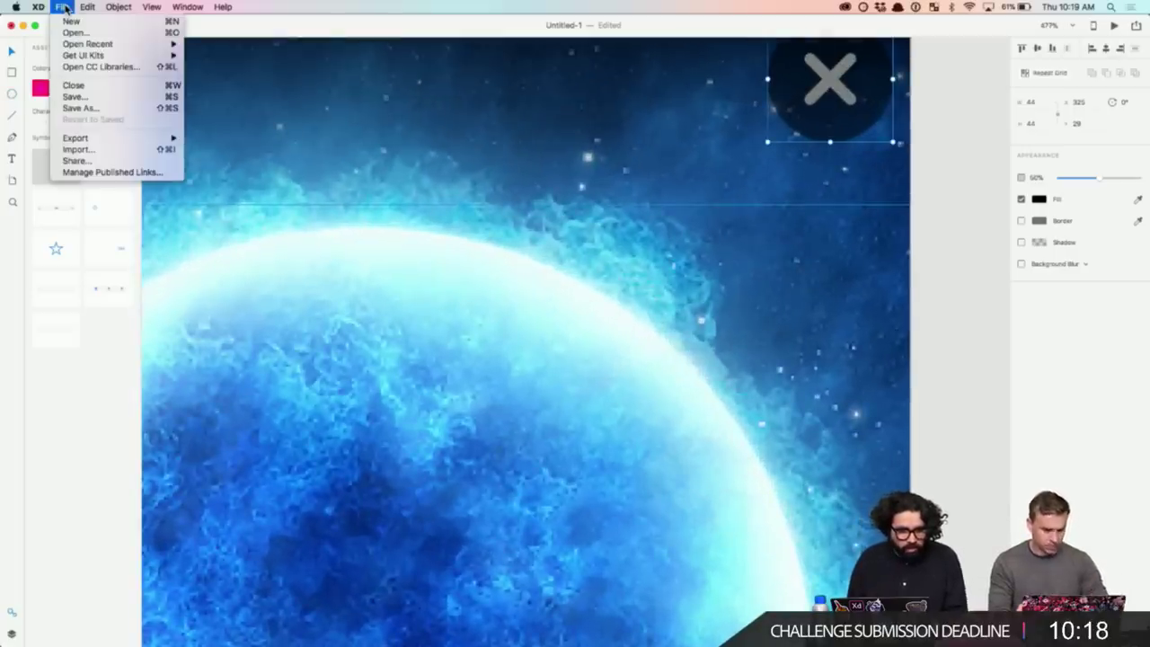
left_click(132, 69)
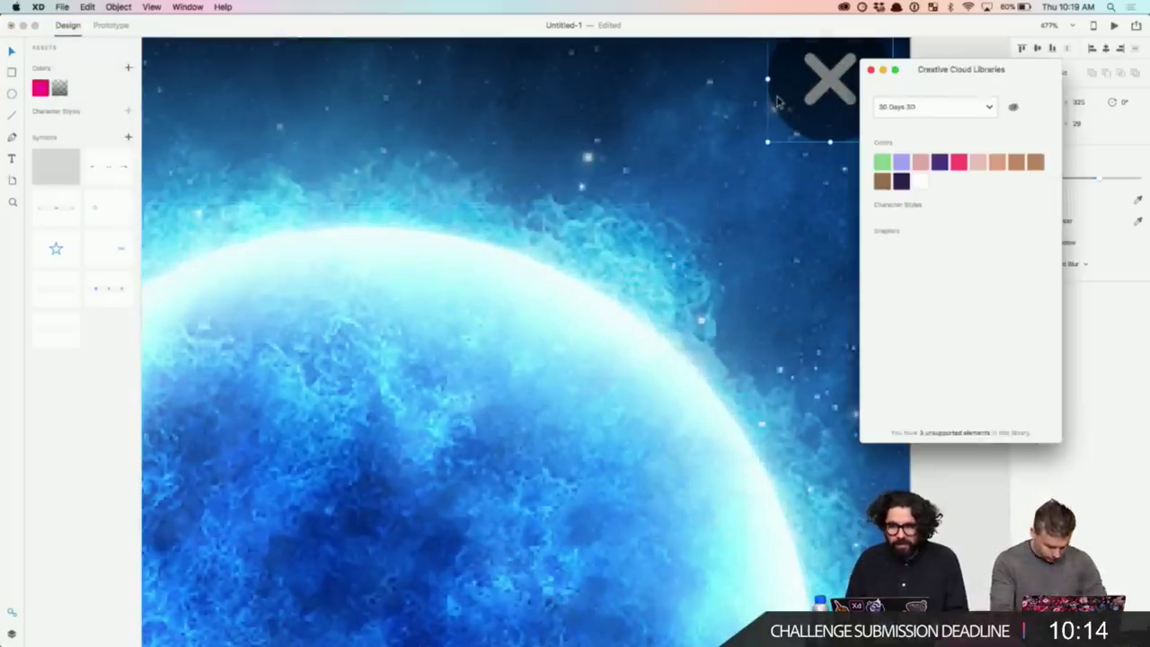
left_click(957, 111)
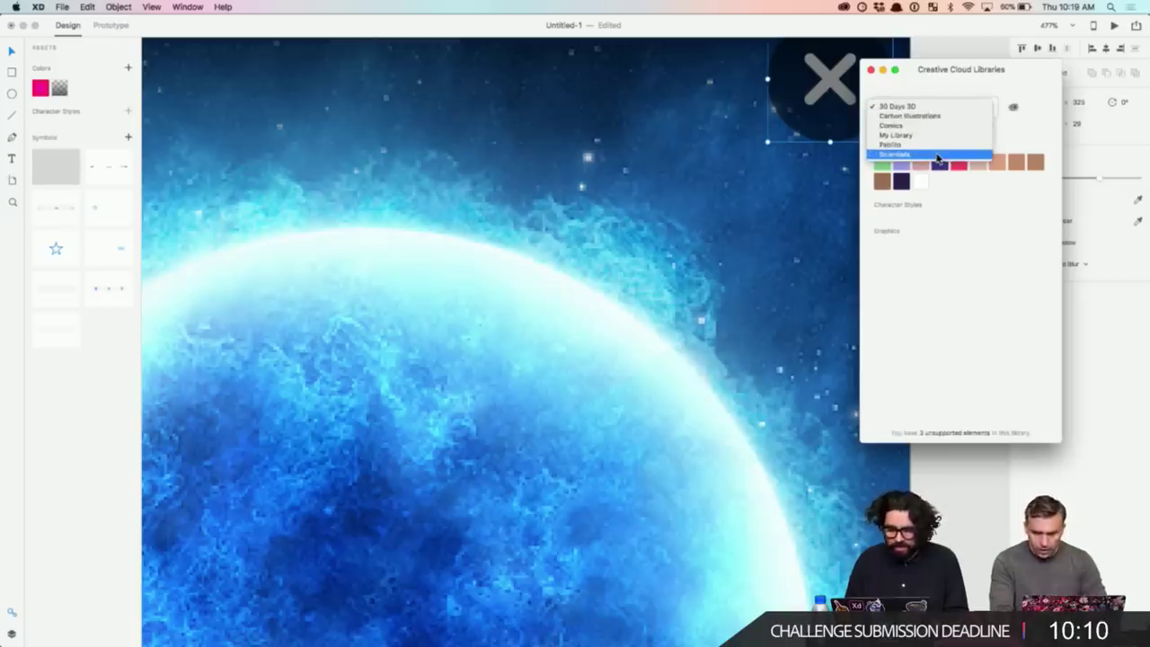
left_click(937, 155)
scroll(967, 247, "down", 5)
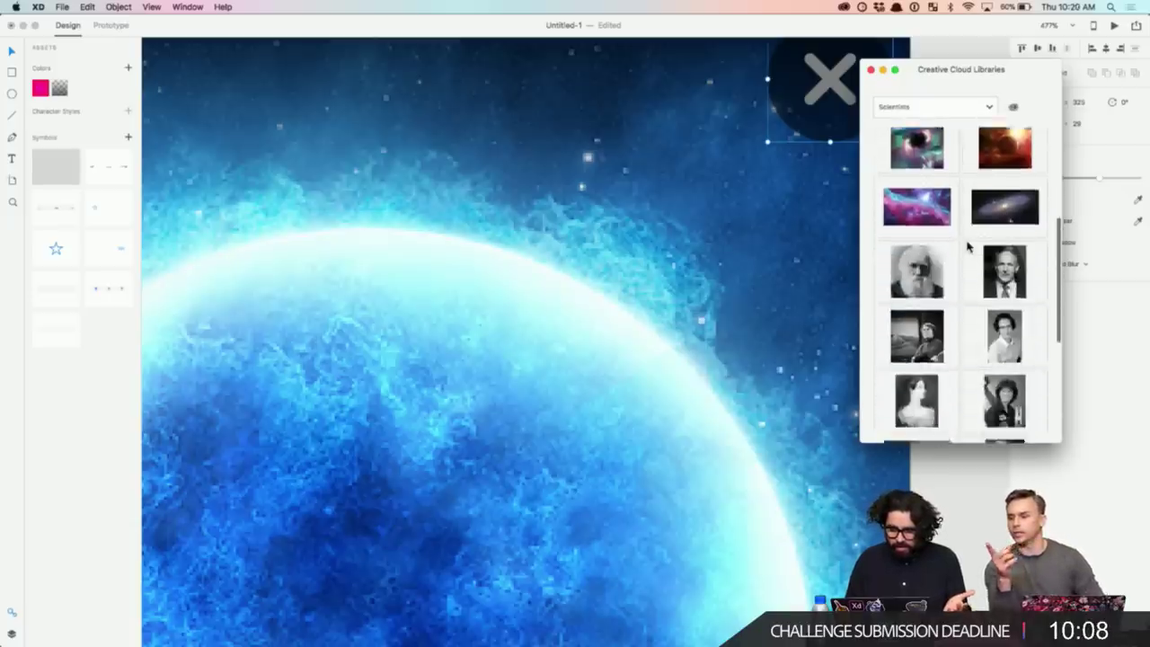
scroll(967, 246, "up", 5)
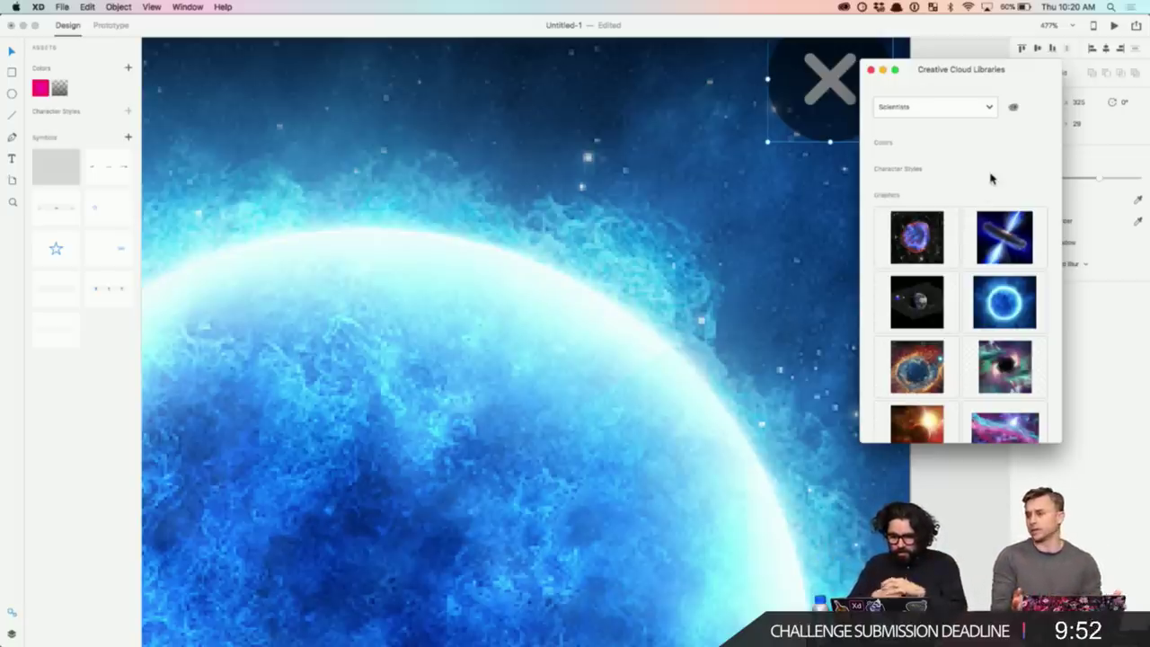
left_click(870, 71)
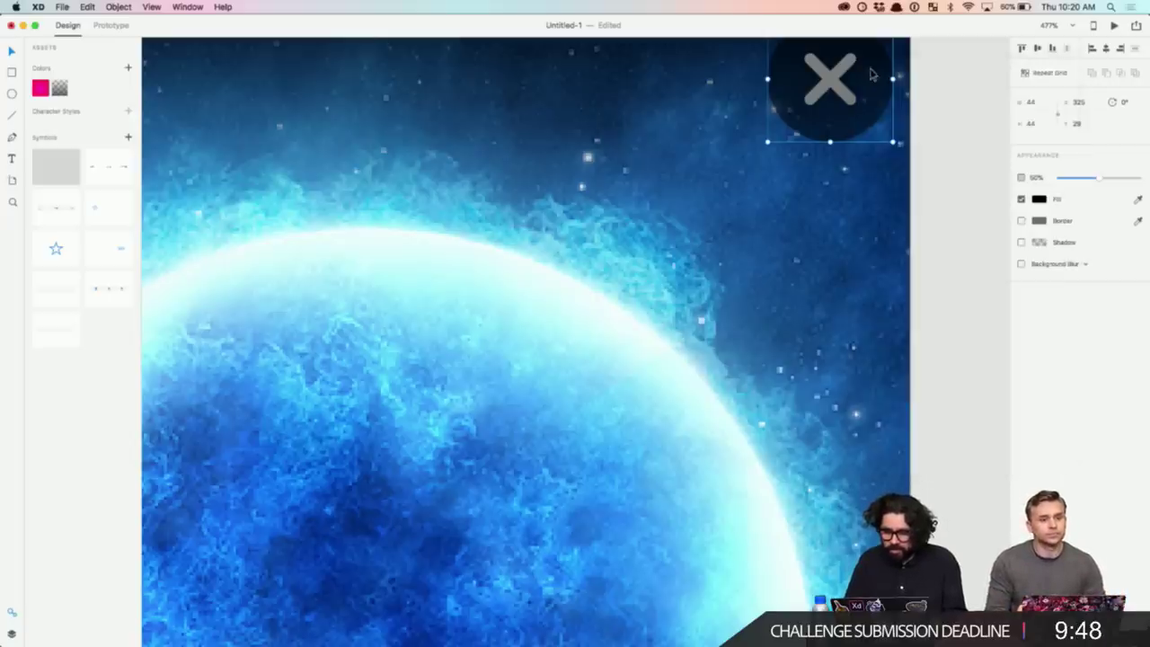
- Check the notifications in the Creative Cloud desktop app
left_click(844, 7)
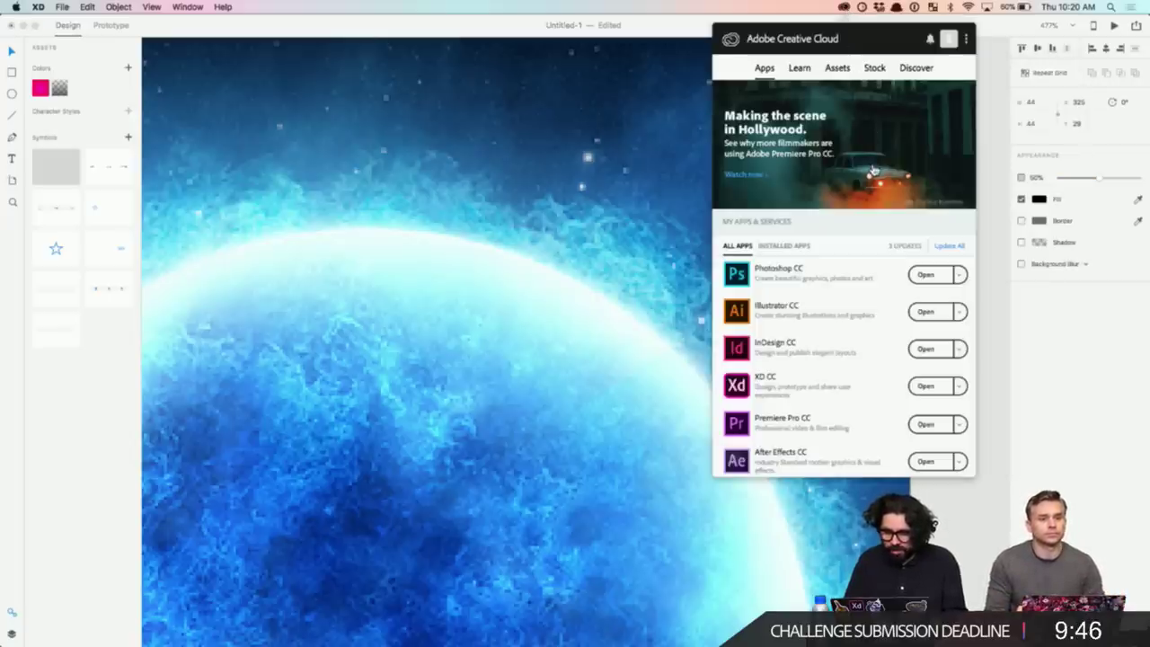
left_click(930, 39)
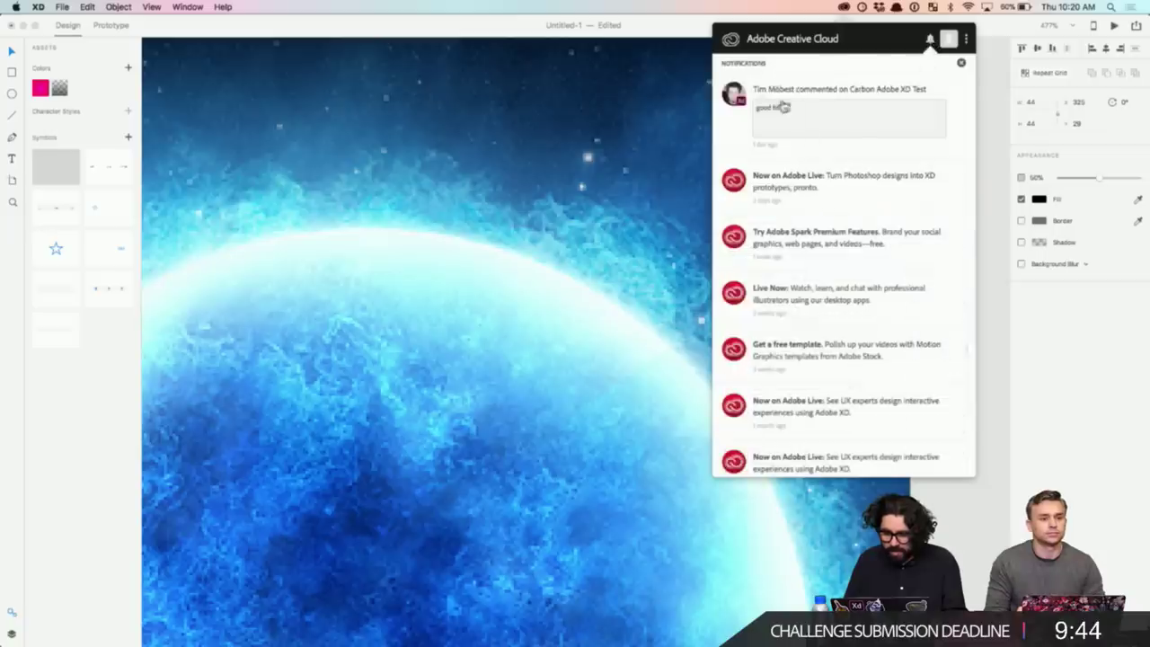
left_click(931, 40)
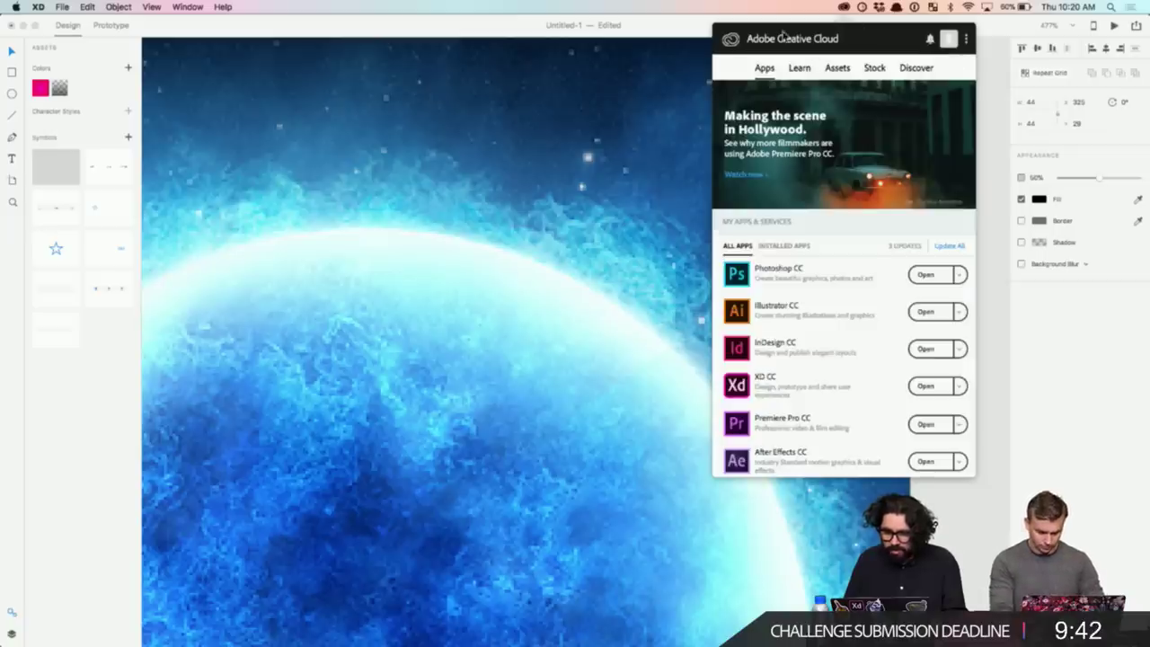
left_click(930, 40)
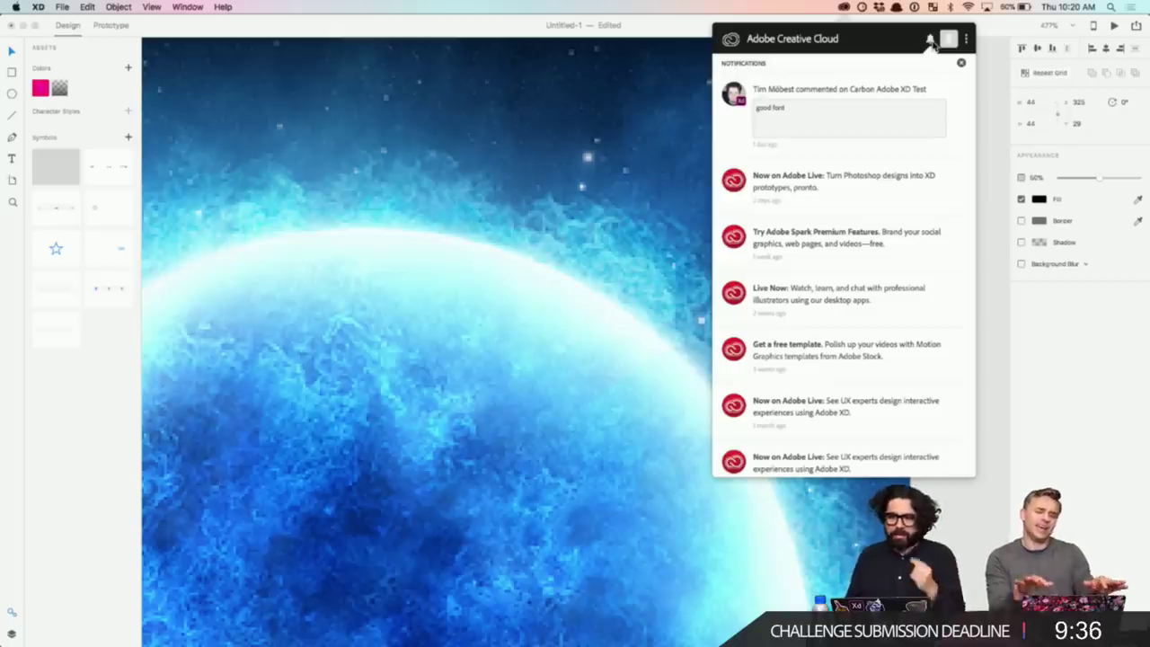
left_click(998, 92)
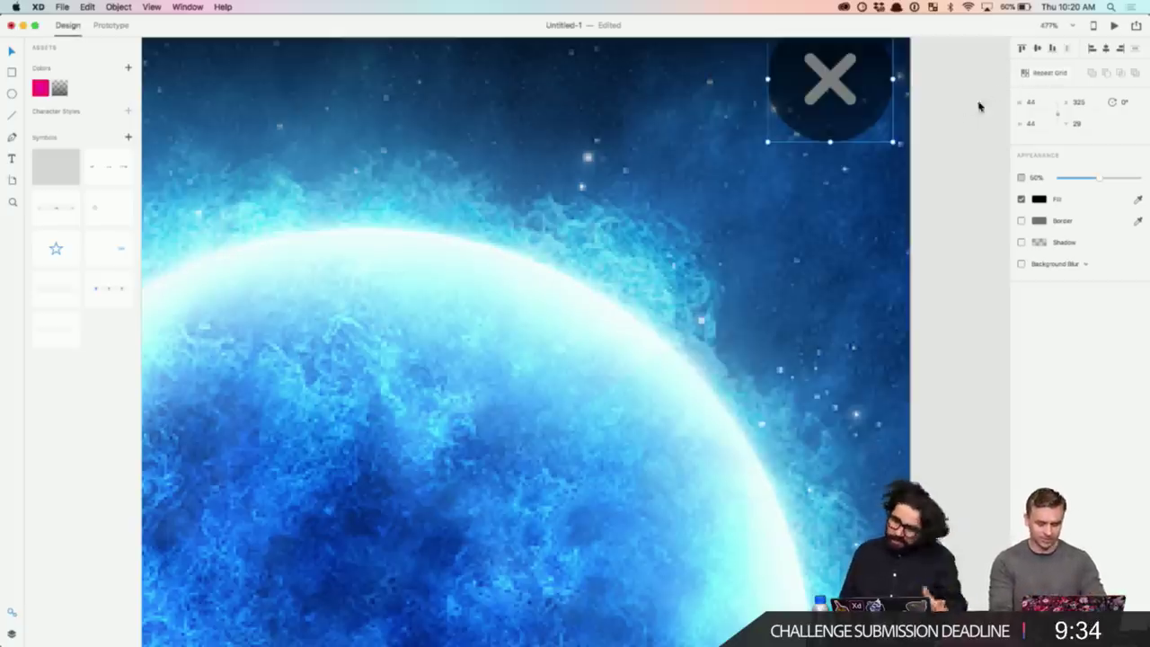
- Place the dark semi-transparent circle behind the white X on the Grand Unified Force artboard
scroll(940, 150, "down", 5)
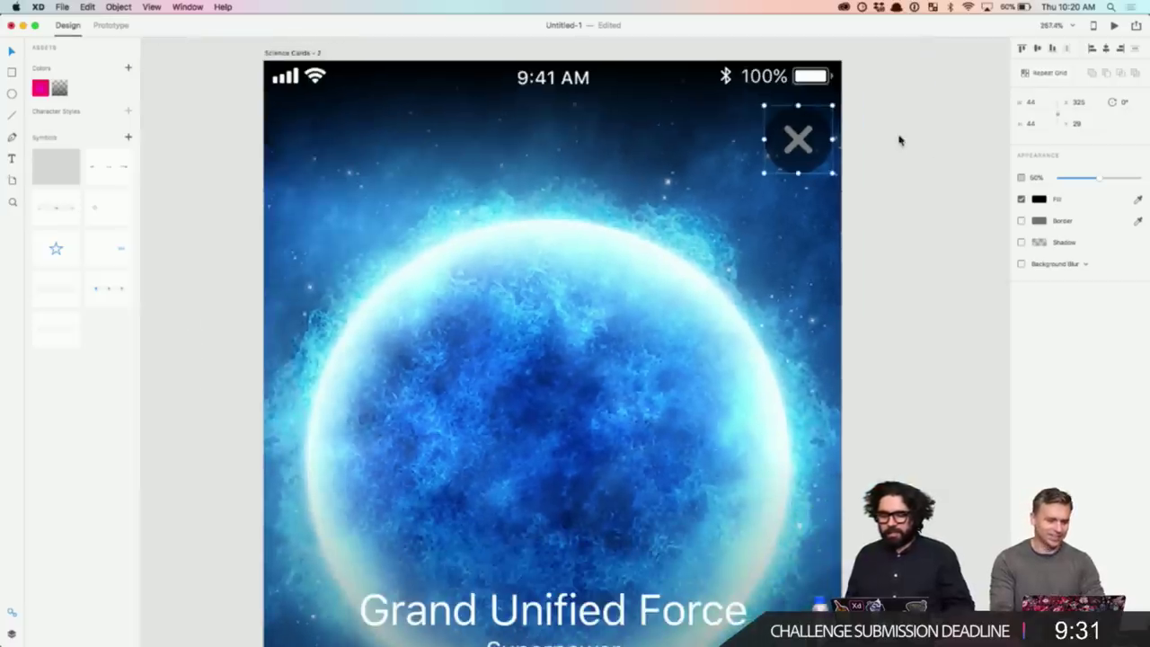
left_click(897, 136)
left_click_drag(834, 144, 831, 148)
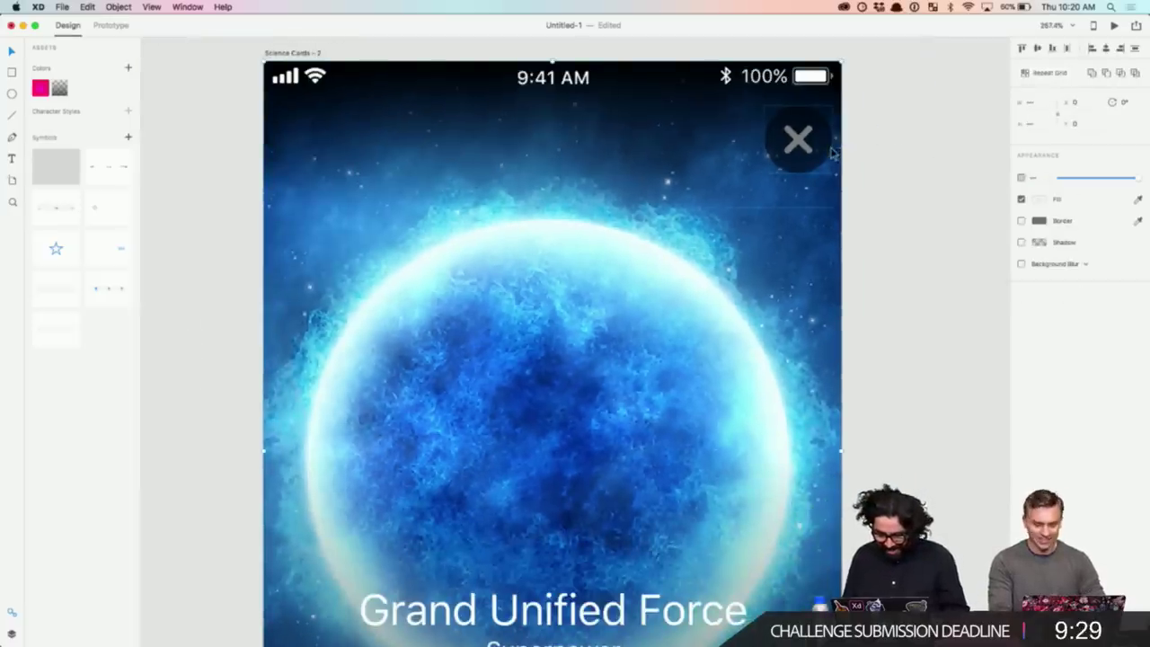
left_click(930, 160)
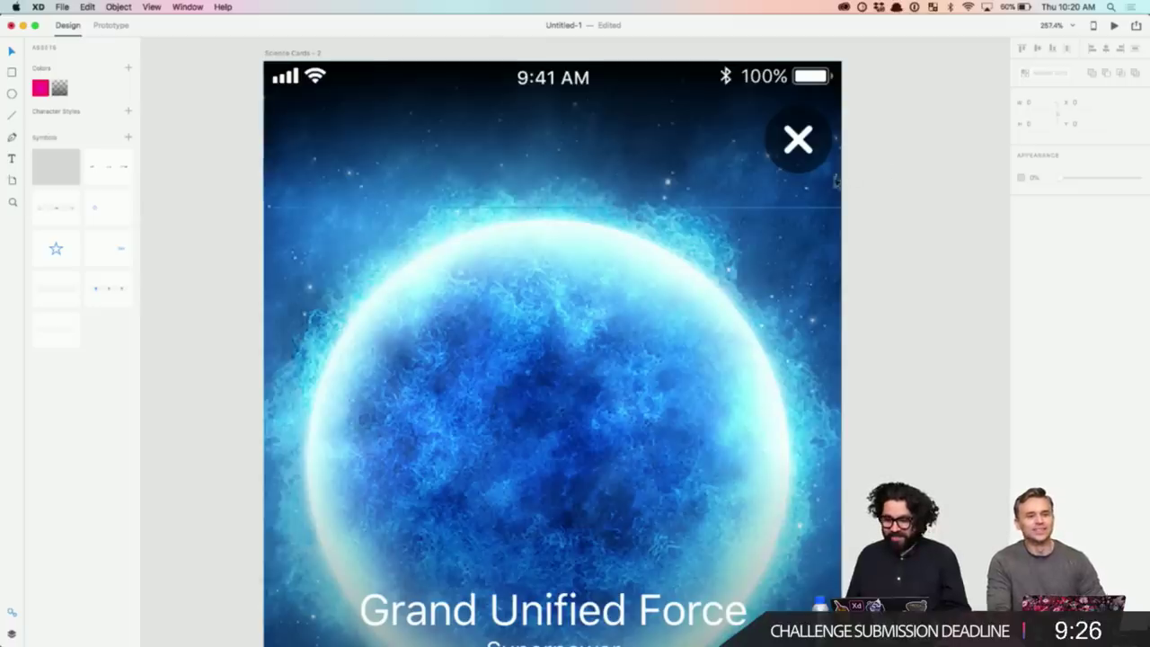
- Set the width of both bars inside the white X to 2 and align their vertical centres
left_click(805, 148)
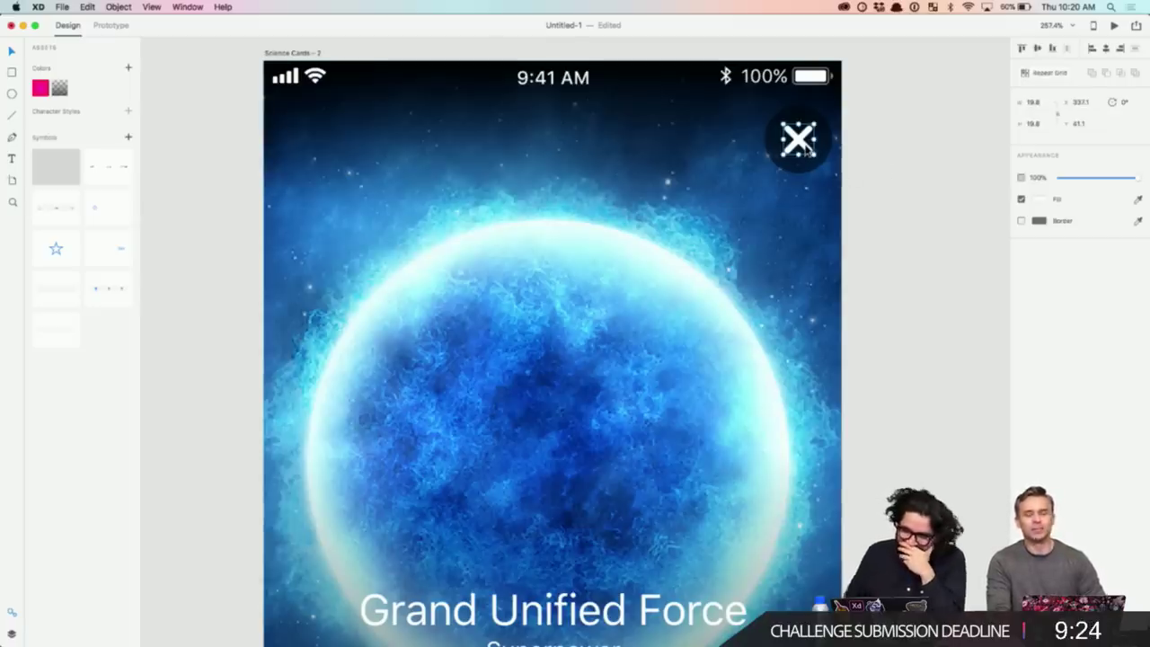
scroll(805, 148, "down", 5)
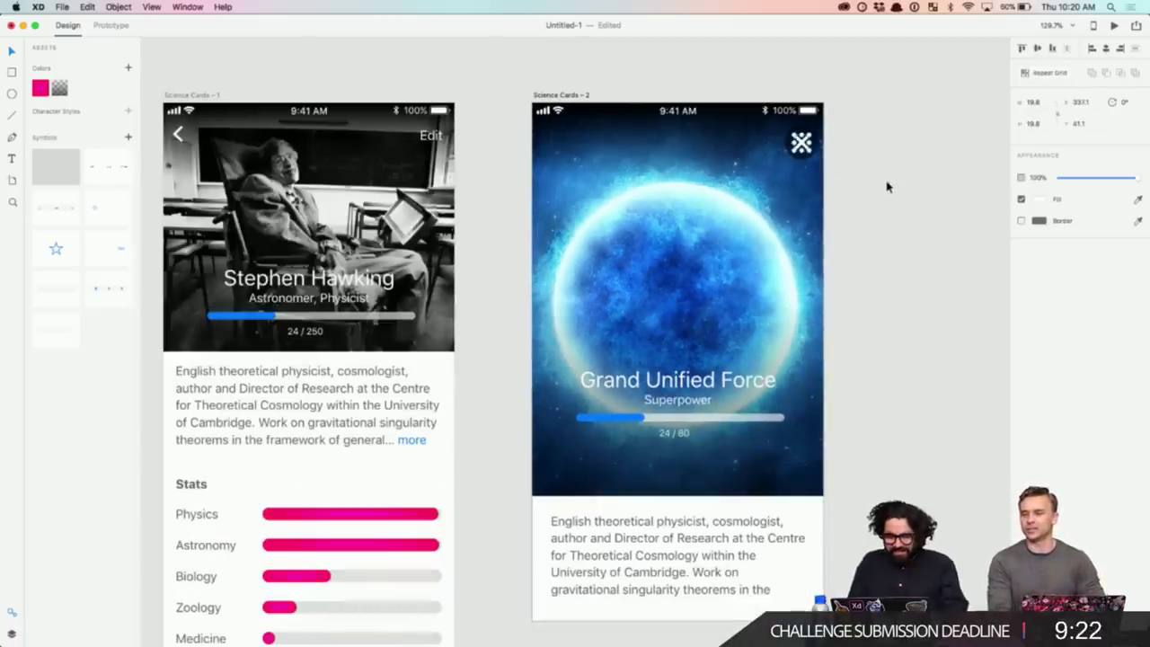
scroll(865, 136, "up", 8)
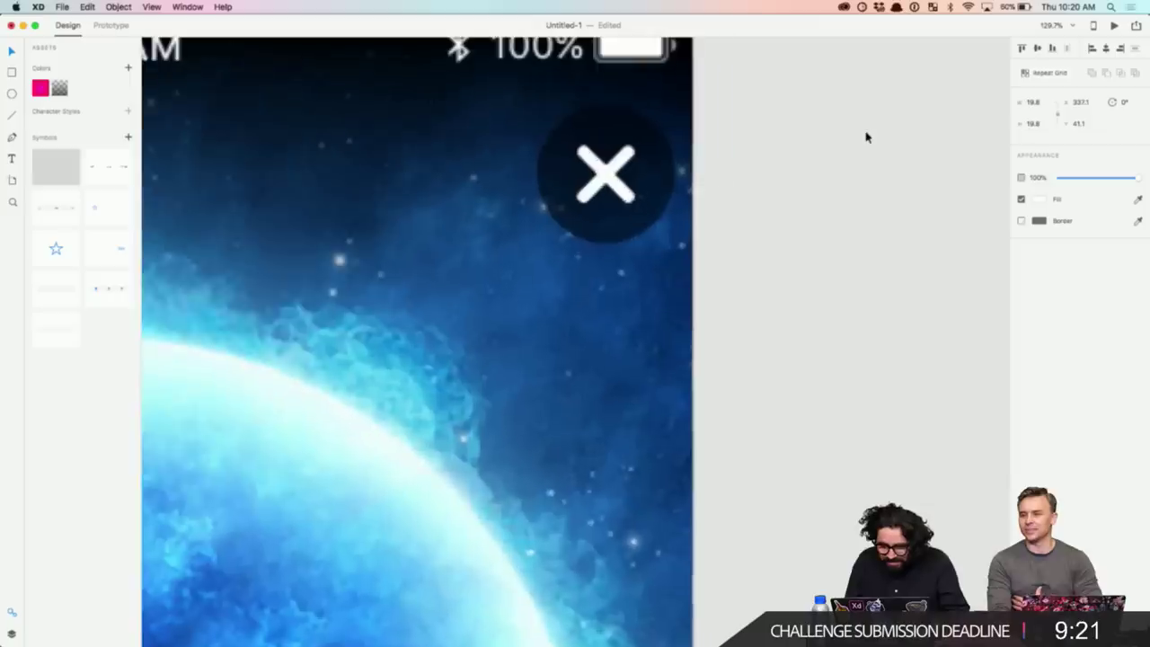
double_click(601, 173)
left_click(626, 159, "shift")
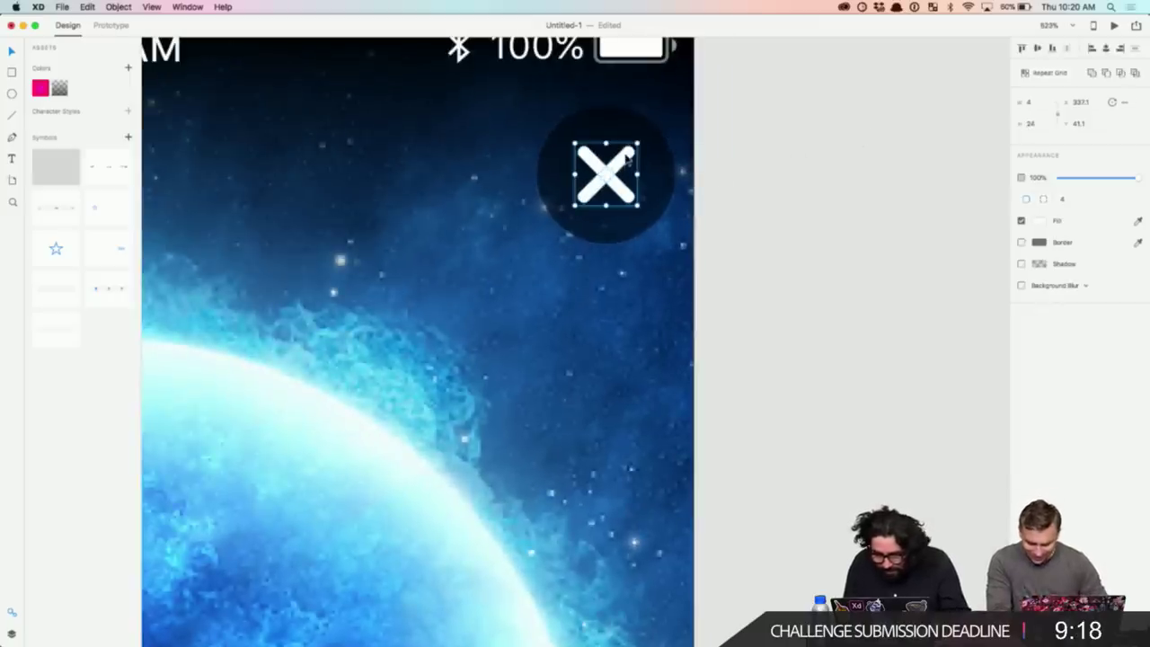
left_click(1031, 101)
type("2")
key("Return")
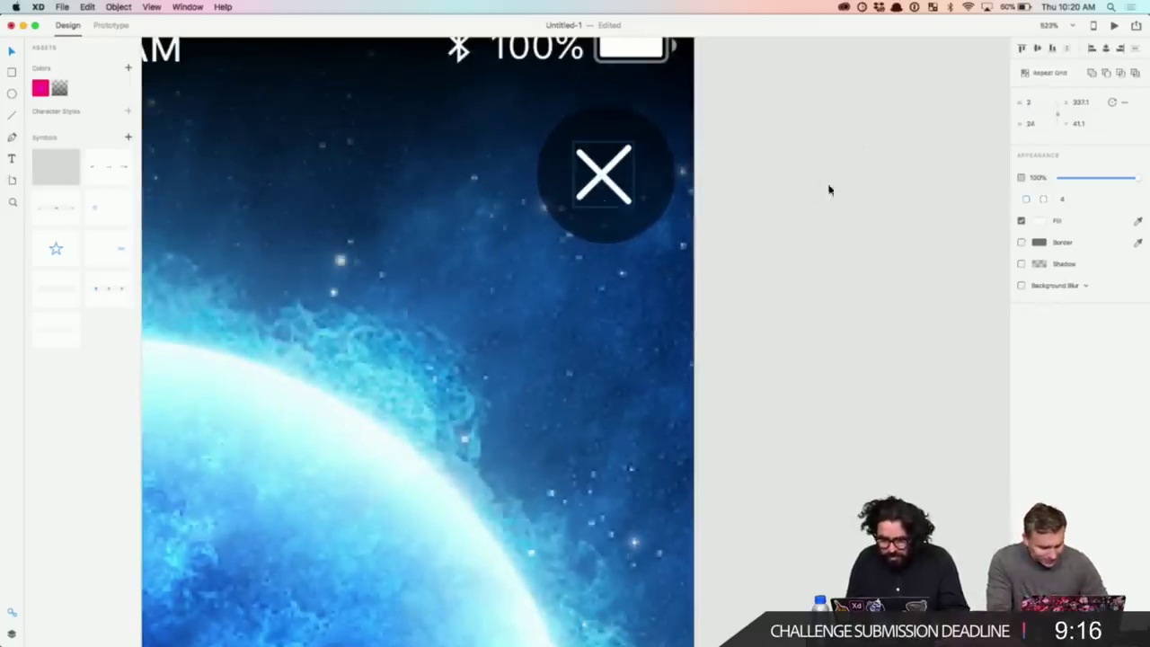
left_click(1038, 49)
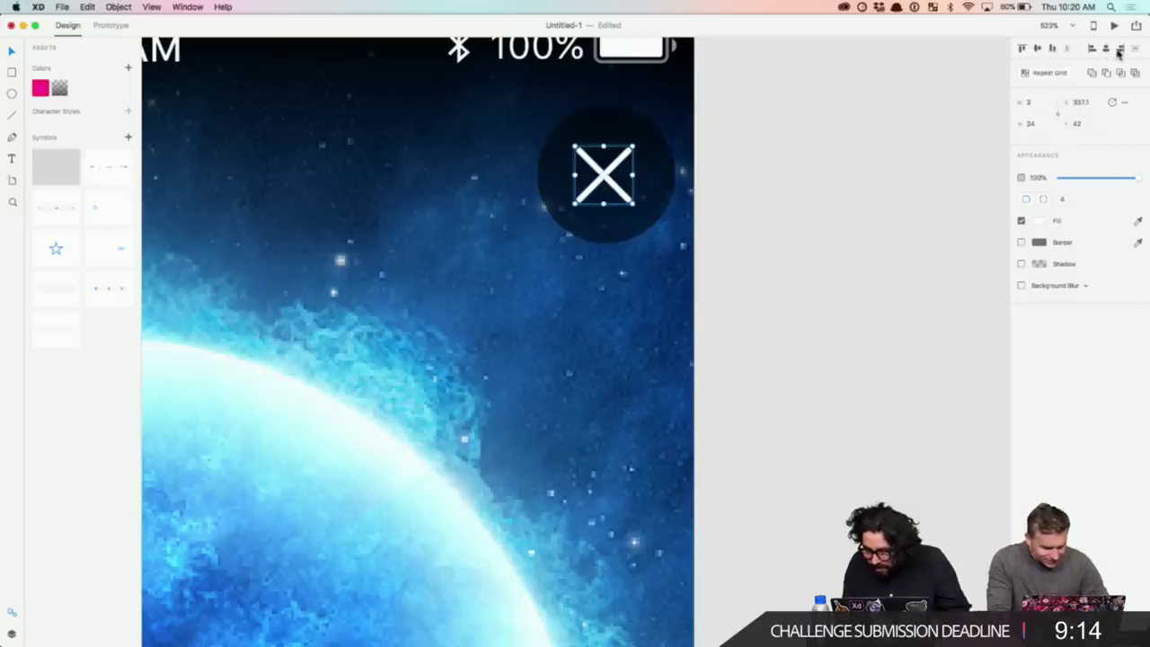
- Try aligning the dark circle behind the X to the vertical middle, and undo the alignment
left_click(623, 123)
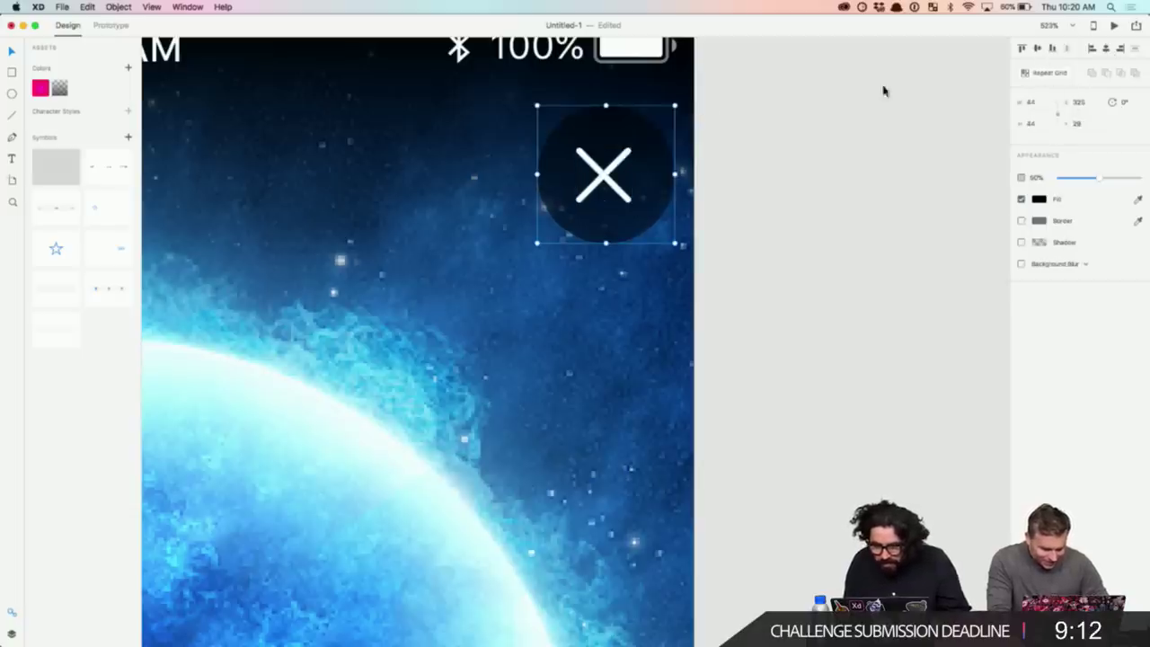
left_click(1039, 50)
key("super+z")
left_click(780, 182)
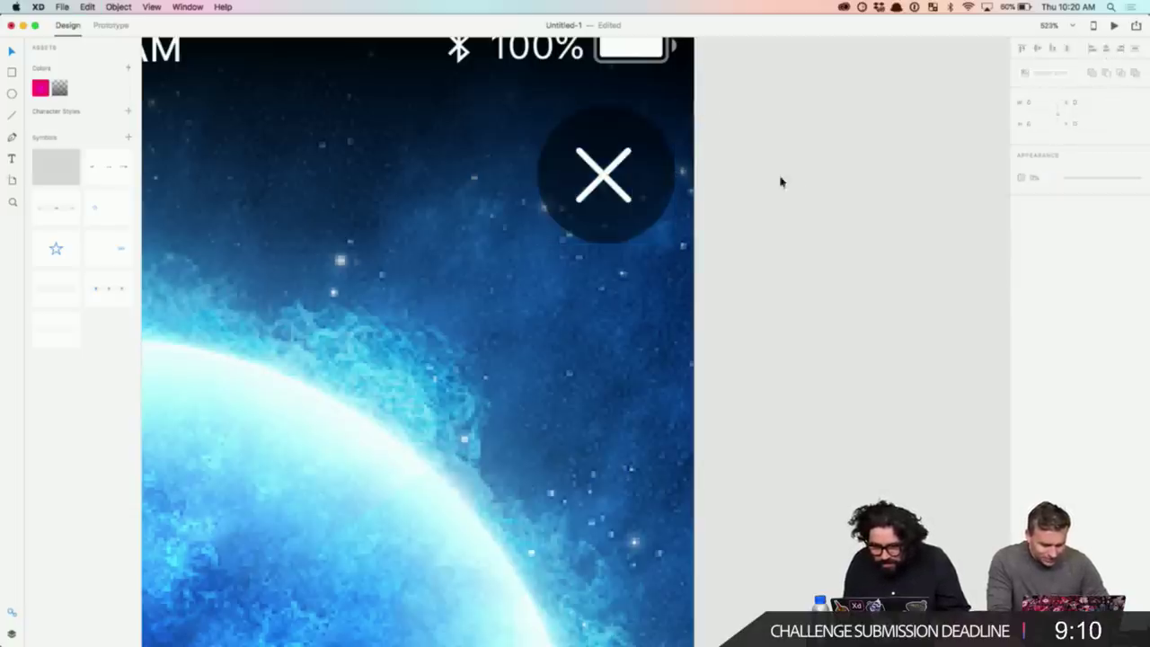
- Align the white X and the dark circle behind it on their horizontal centres
left_click(603, 175)
left_click(611, 130)
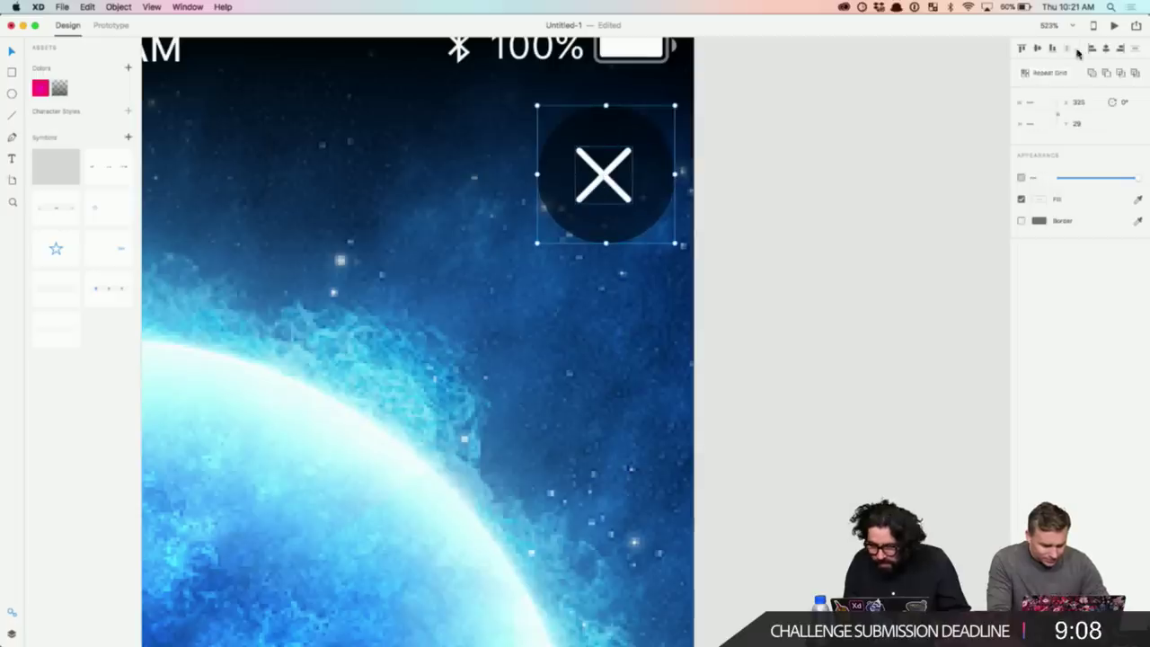
left_click(1105, 49)
left_click(765, 189)
scroll(764, 191, "down", 2)
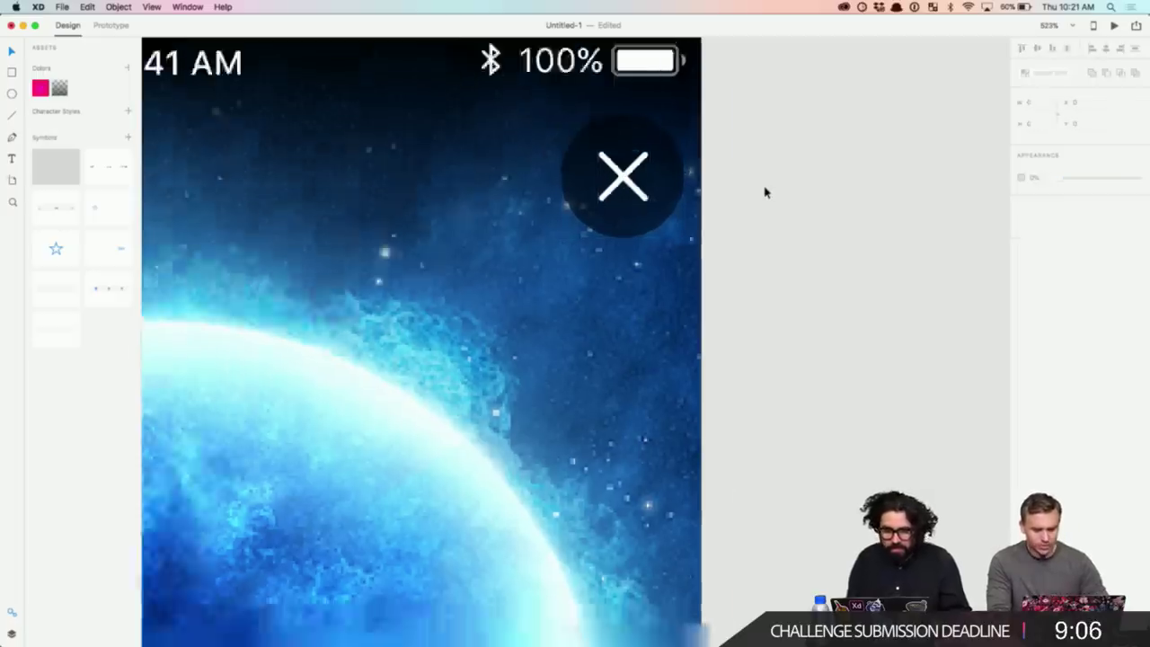
scroll(764, 190, "down", 5)
scroll(749, 188, "up", 6)
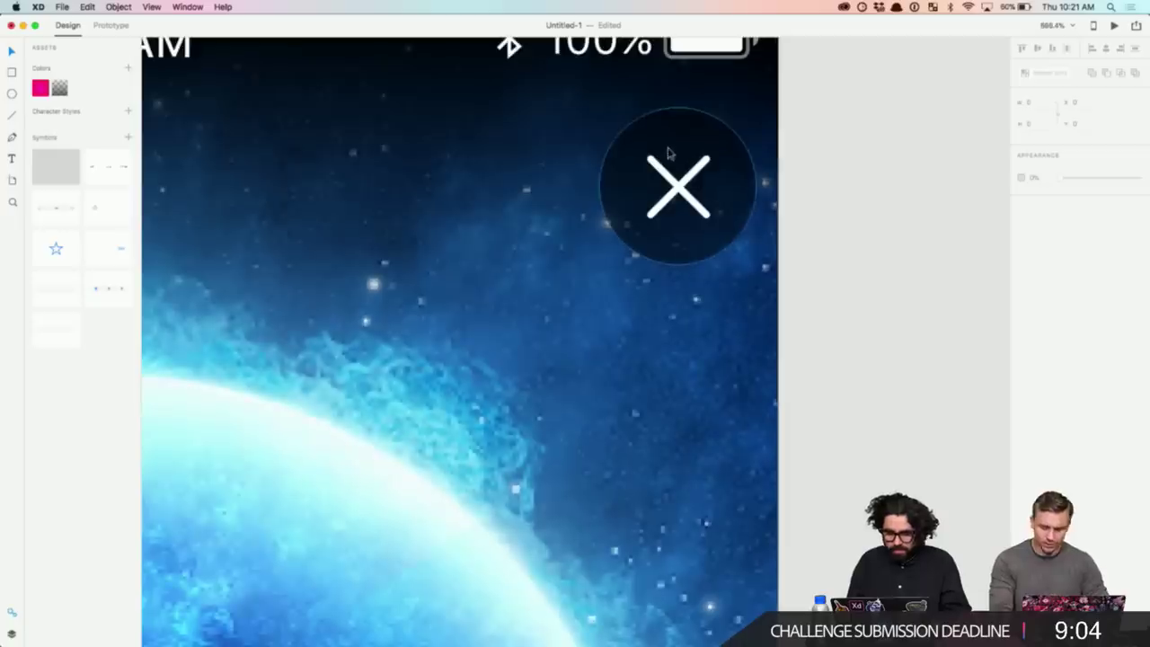
- Resize the dark circle behind the X to 32 by 32
left_click(667, 155)
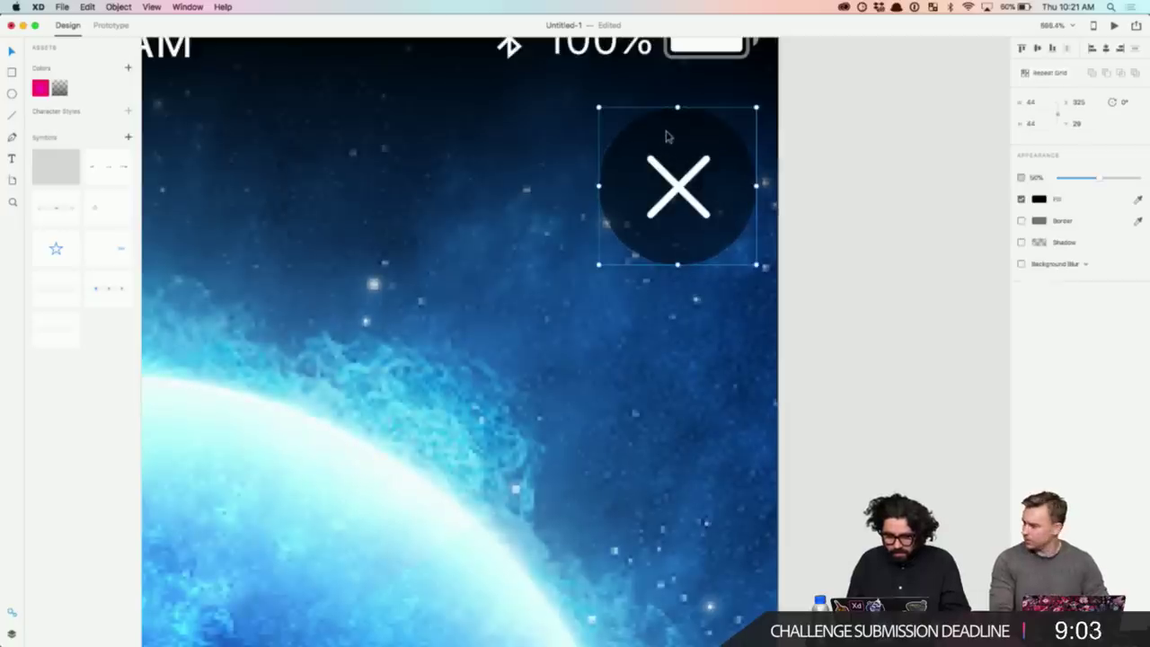
left_click(1044, 123)
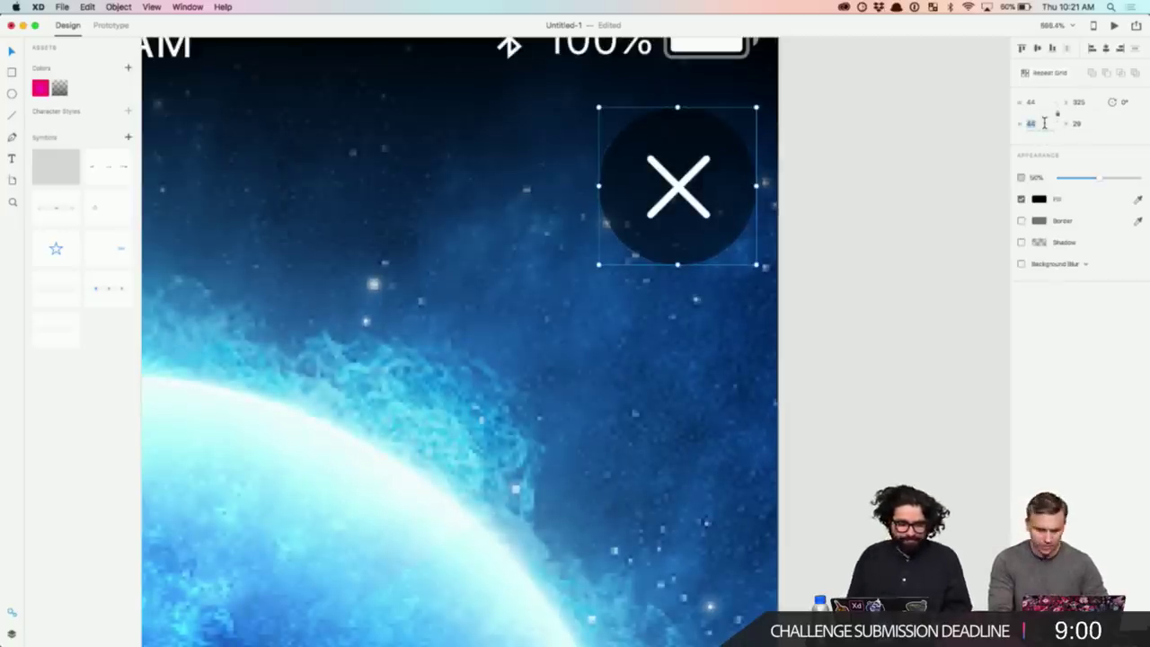
type("32")
key("Return")
- Scale the white X to 16.14 by 16.14 and move it to the centre of the dark circle
left_click(682, 208)
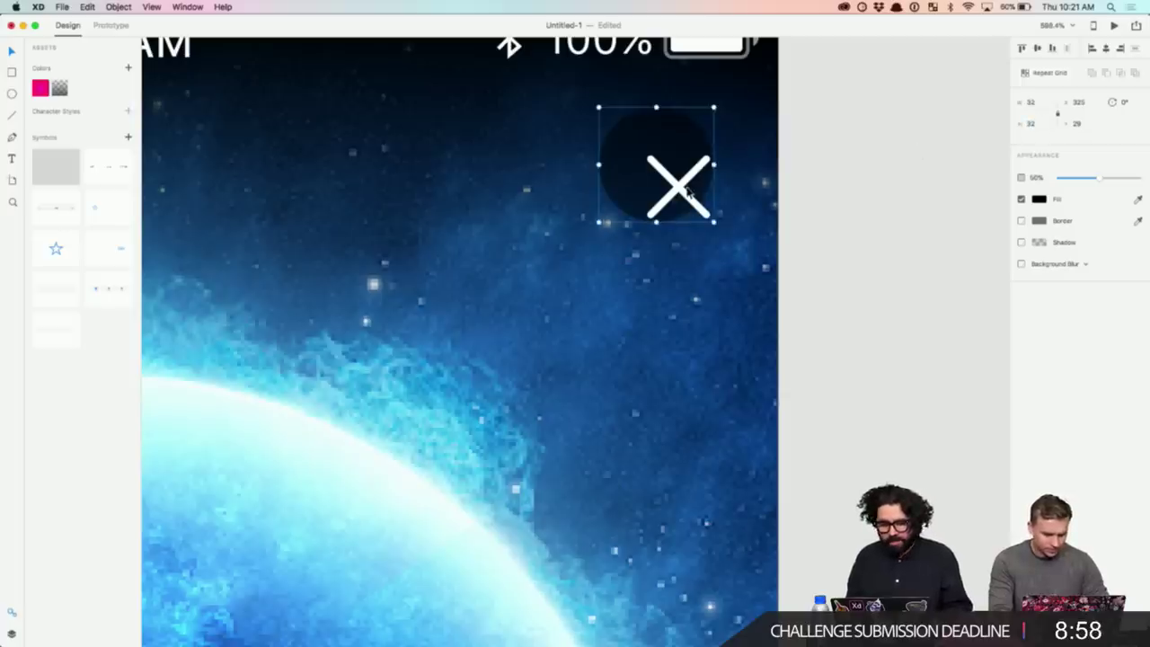
left_click(688, 193)
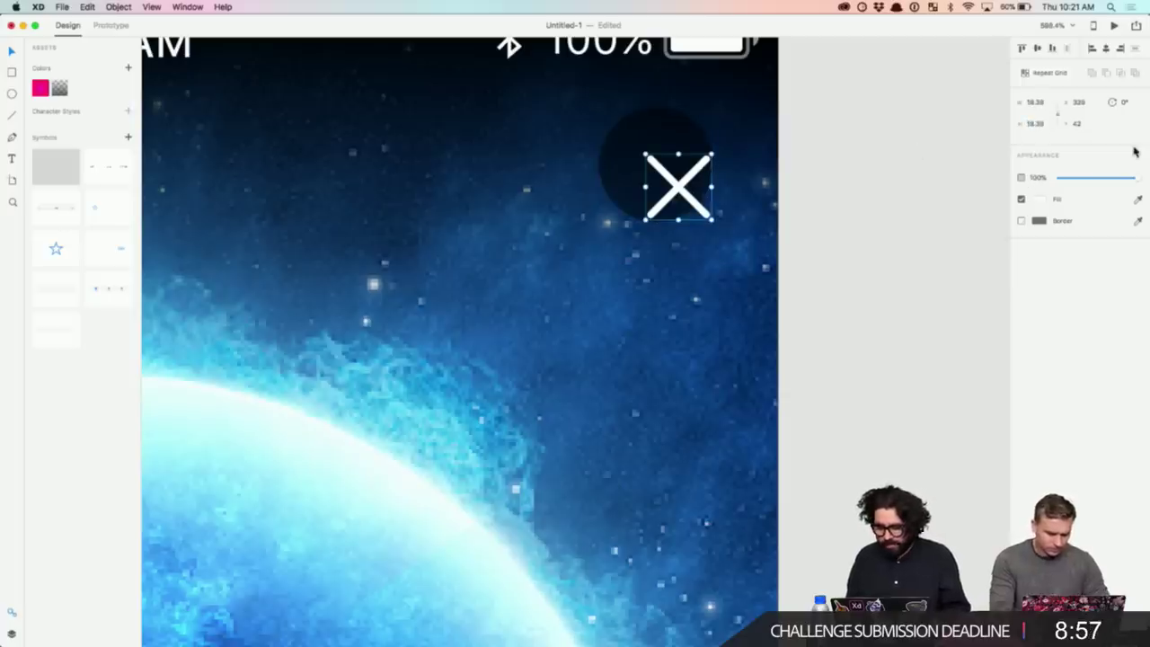
left_click(1042, 123)
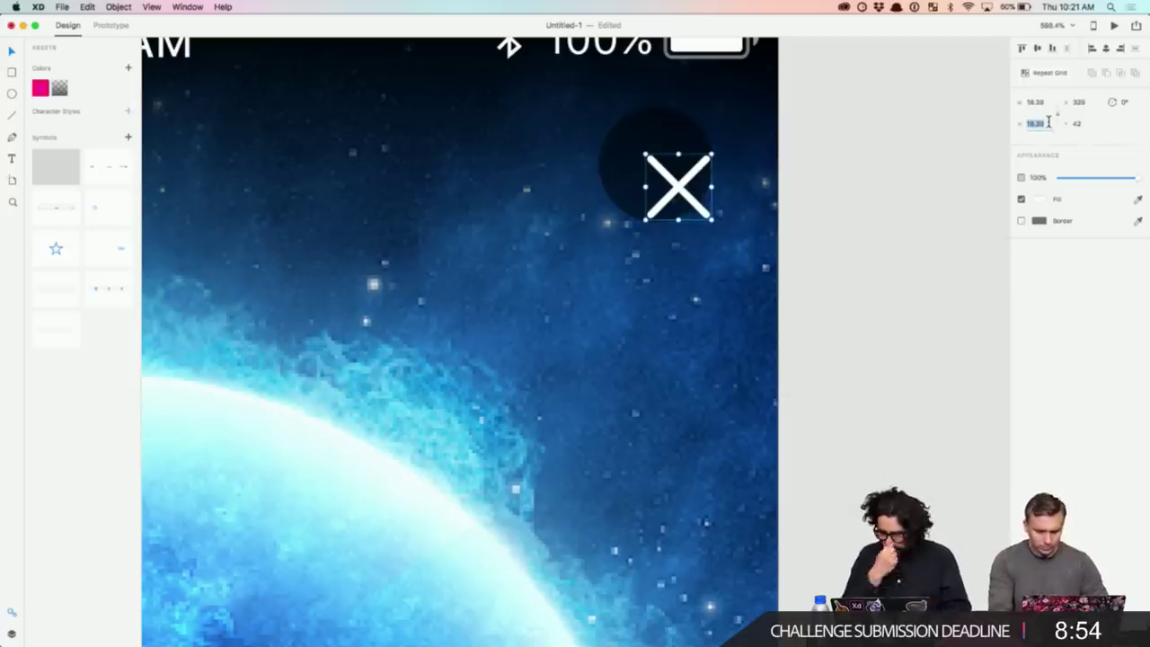
type("16")
key("Return")
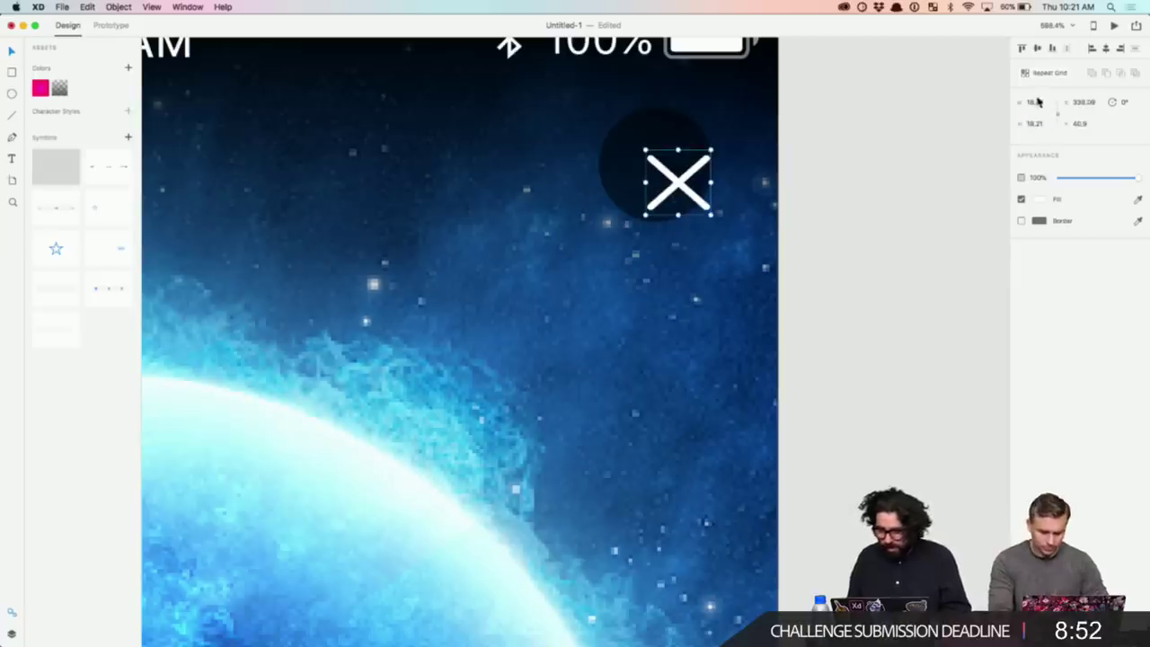
left_click(1038, 104)
type("16.14")
key("Return")
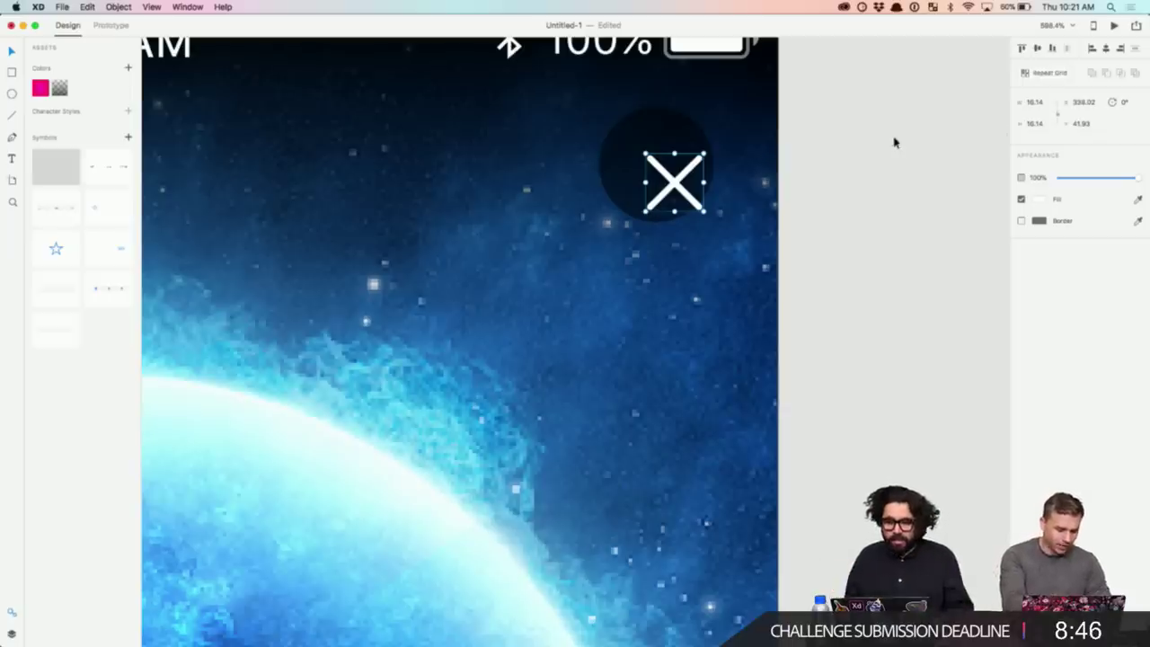
left_click_drag(683, 194, 666, 179)
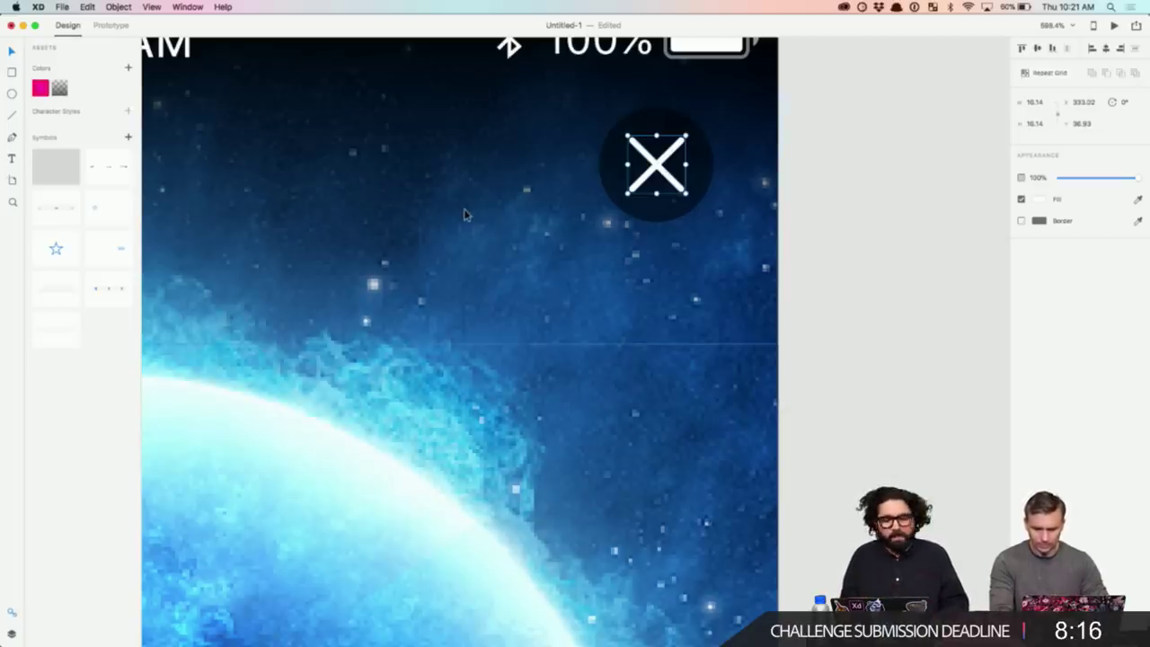
- Set the opacity of the white X to 90%
scroll(465, 209, "down", 3)
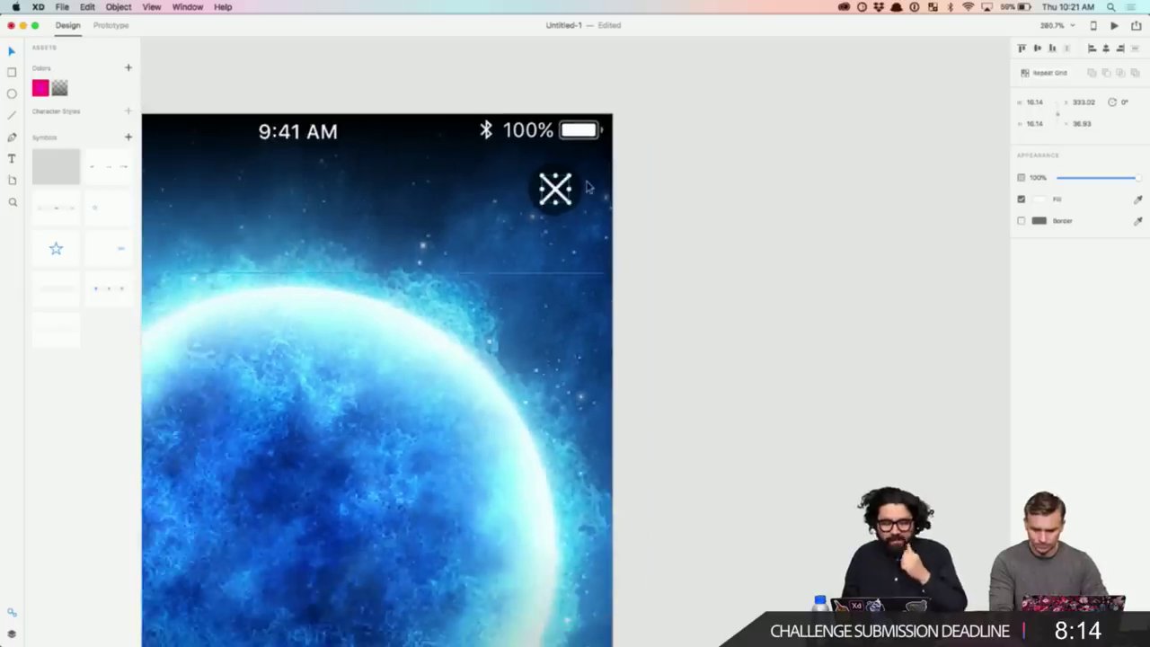
scroll(587, 186, "up", 3)
scroll(587, 186, "up", 4)
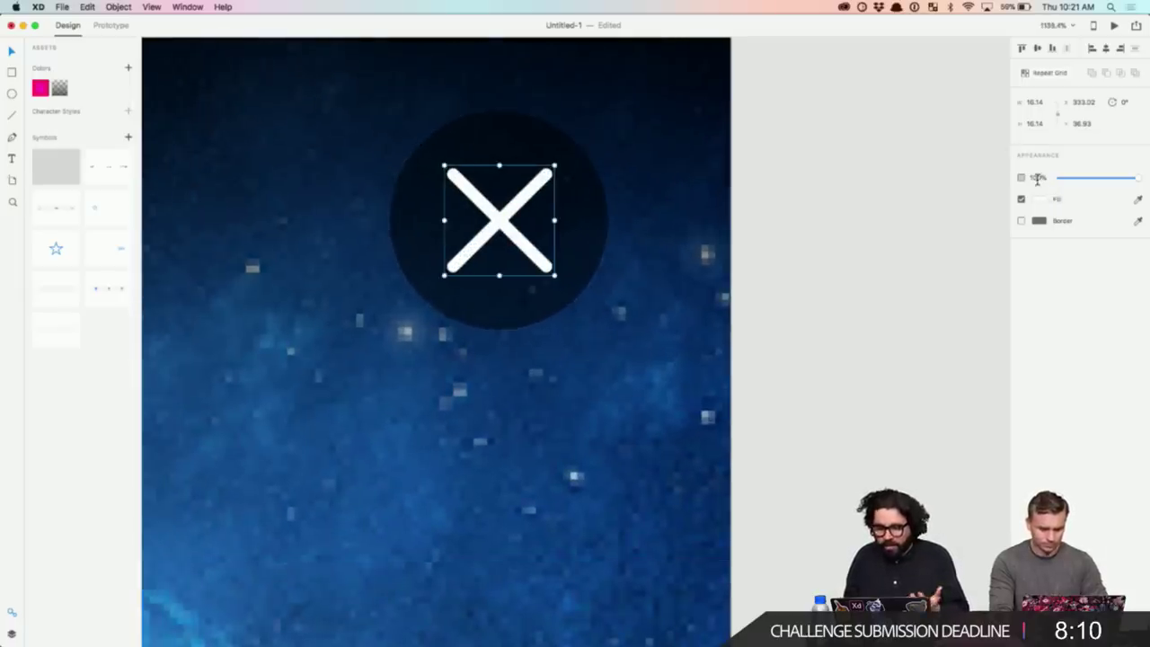
left_click_drag(1035, 178, 1028, 186)
left_click(1038, 177)
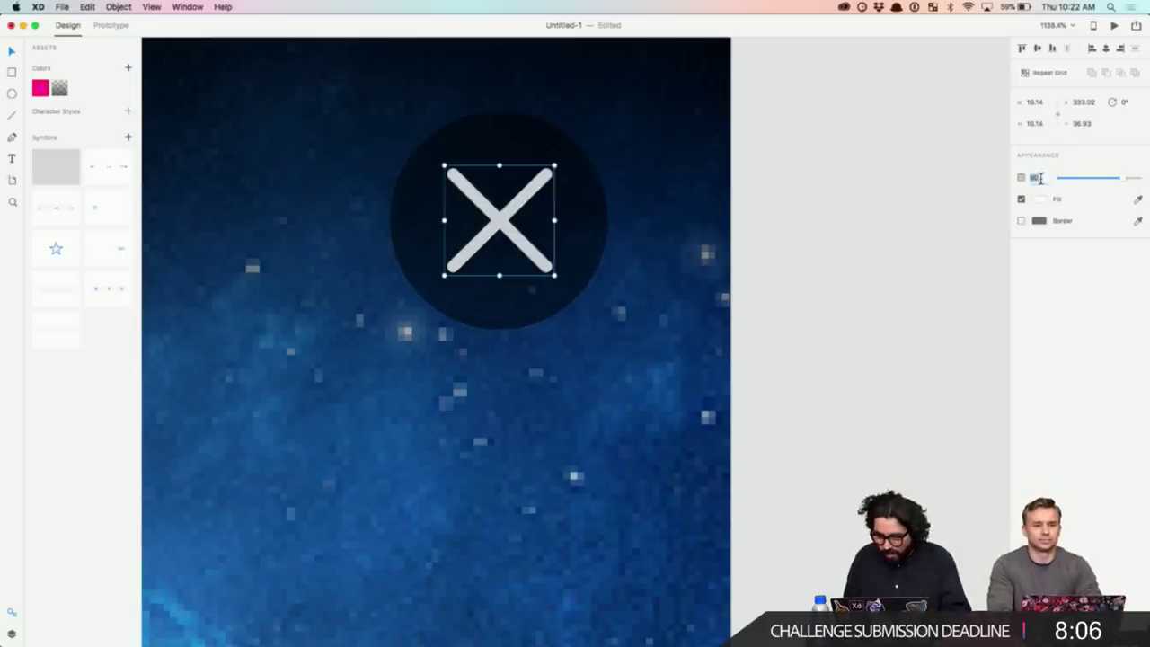
type("90")
key("Return")
- Group the white X with its dark circle as one close button
scroll(757, 250, "down", 5)
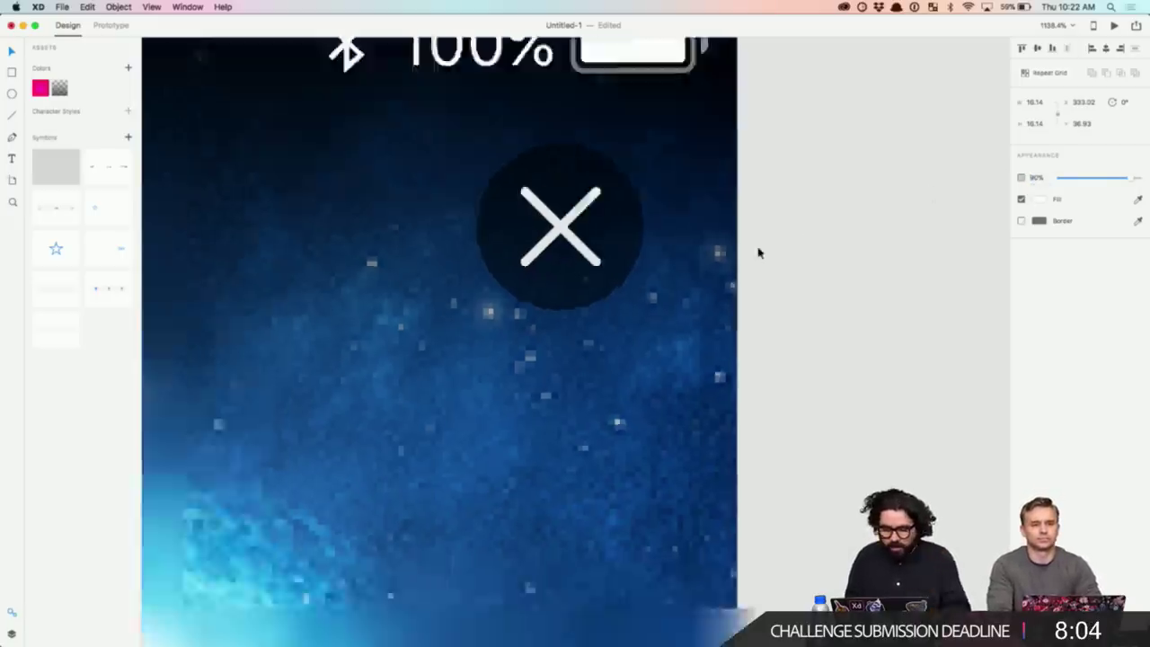
left_click(605, 180, "shift")
key("super+g")
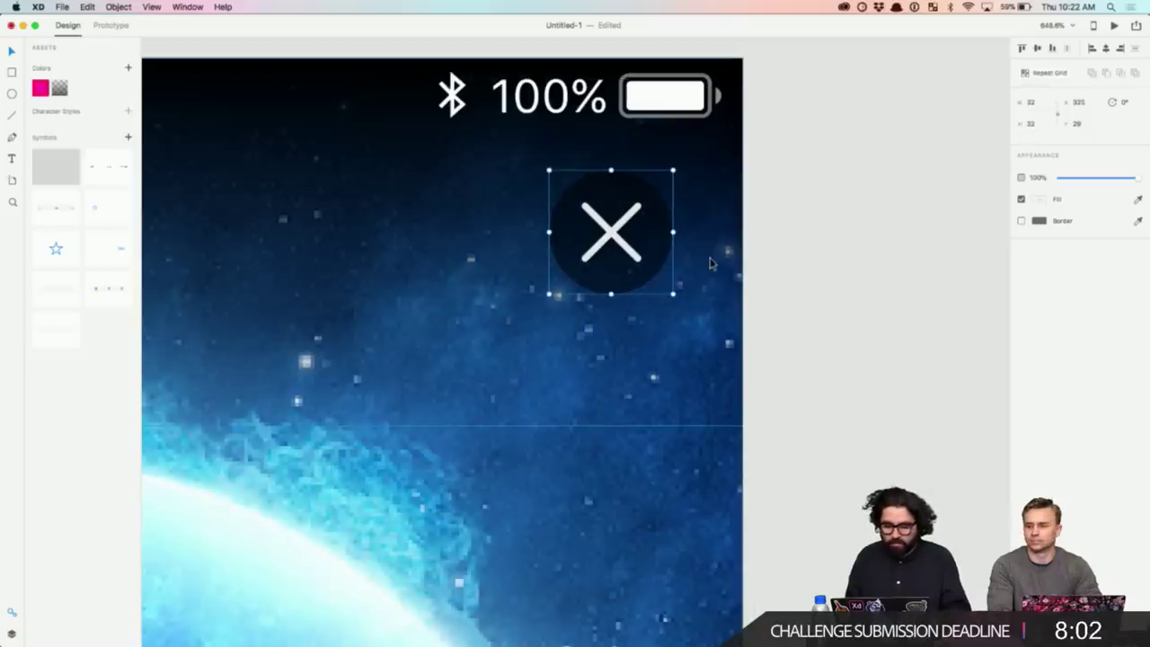
- Nudge the grouped close button 8 px towards the artboard's right edge, to X position 333
key("Right")
key("Right")
key("Right")
key("Right")
key("Right")
key("Right")
key("Right")
key("Right")
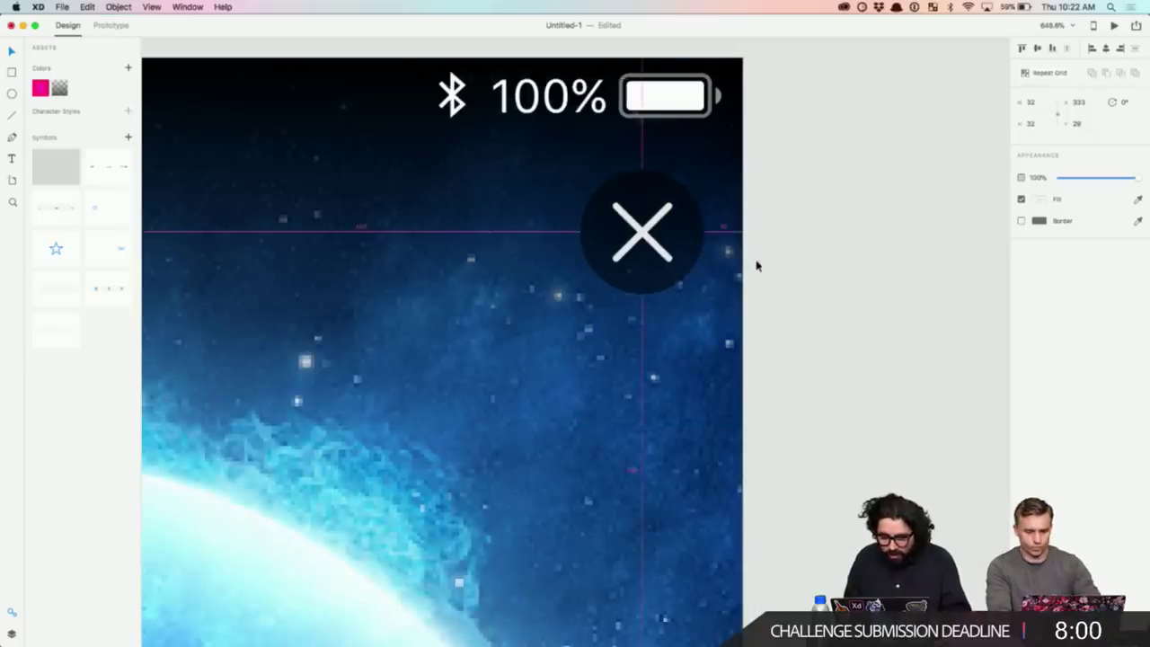